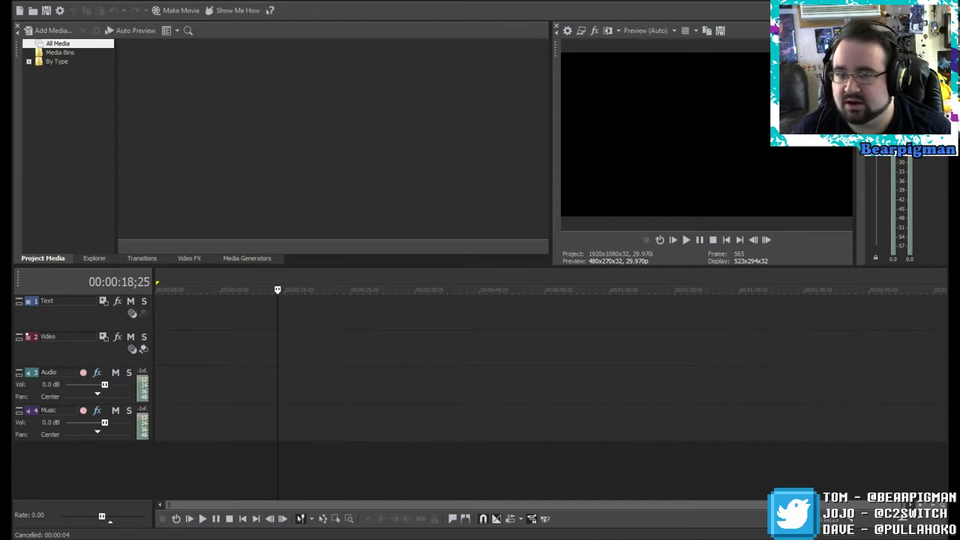
left_click(357, 424)
left_click(276, 360)
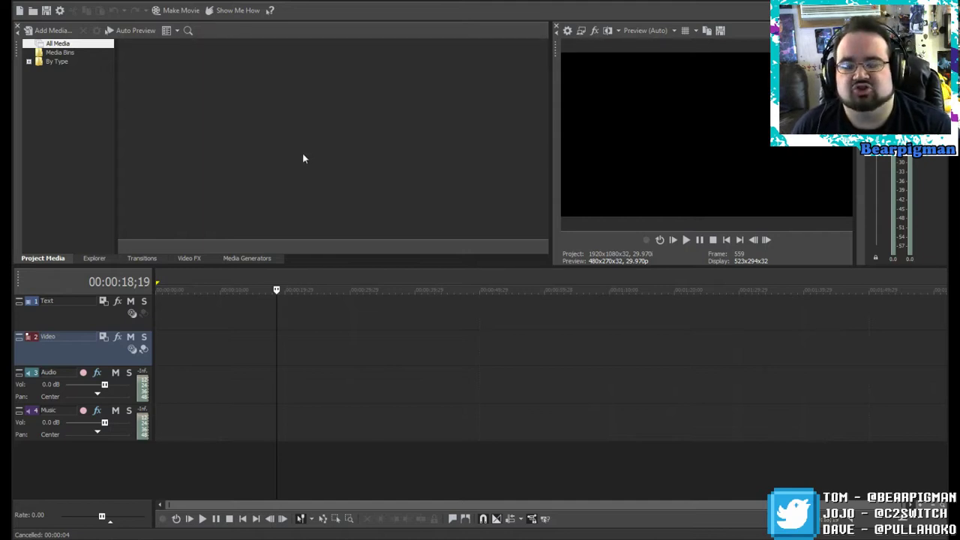
Step: Browse to the Stream folder on My Passport (H:) for adding media and find the 2017-05-07 recordings
left_click(50, 31)
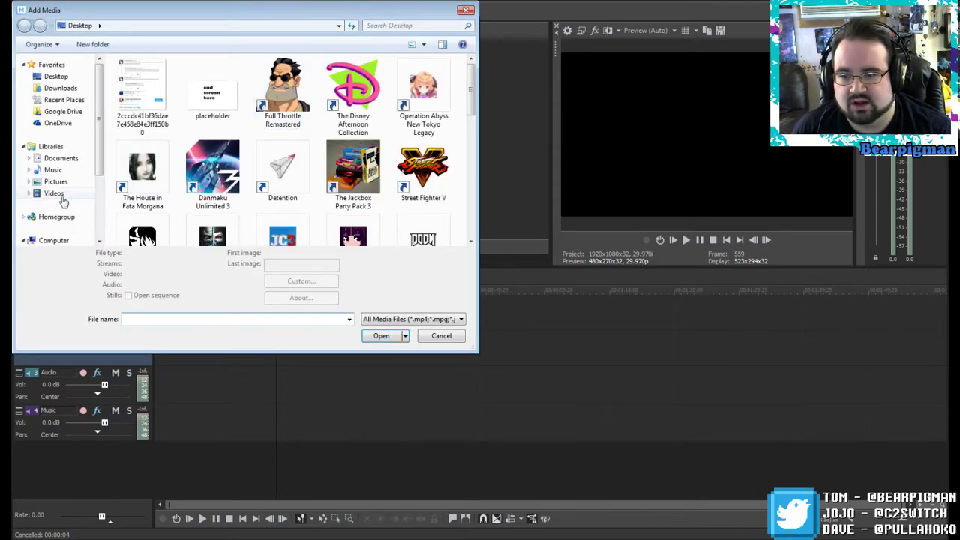
scroll(97, 208, "down", 3)
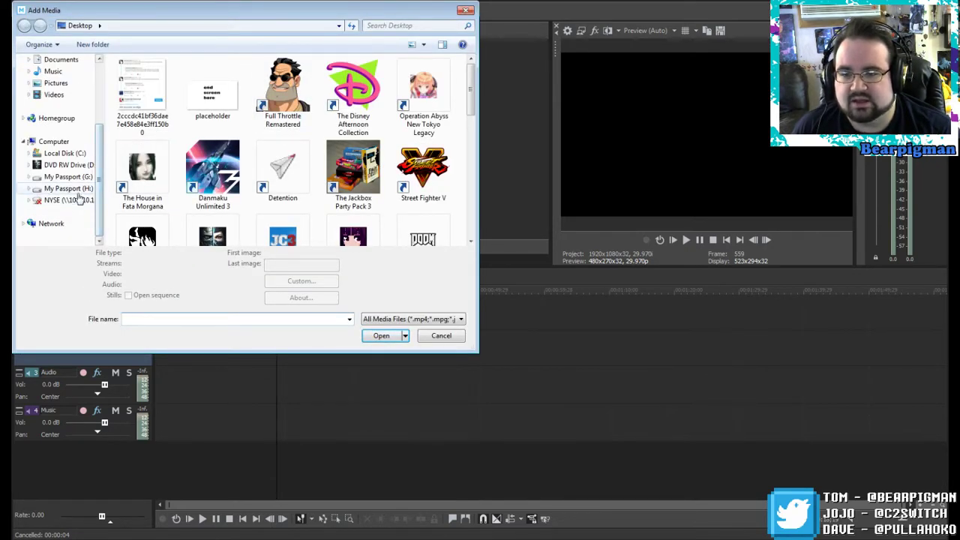
left_click(75, 188)
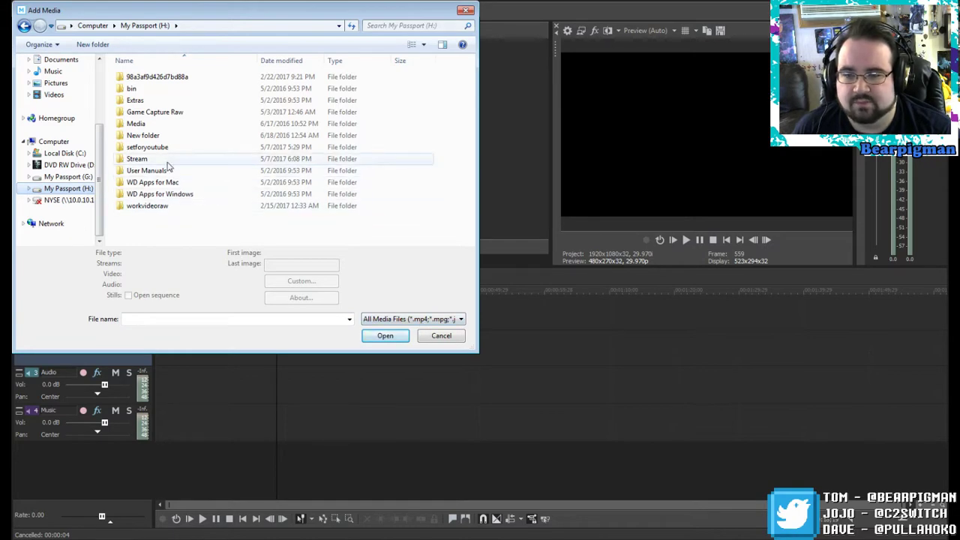
double_click(137, 159)
scroll(212, 188, "down", 5)
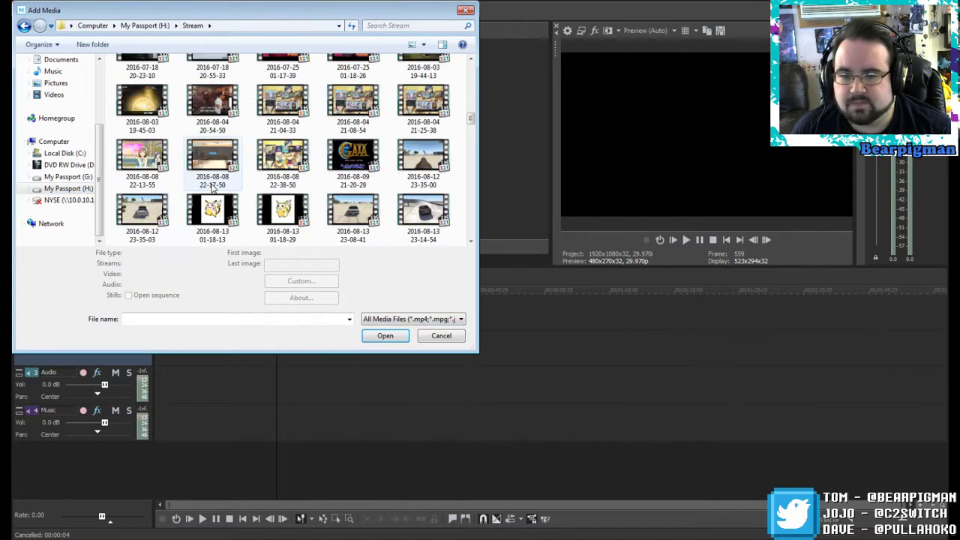
scroll(212, 188, "down", 10)
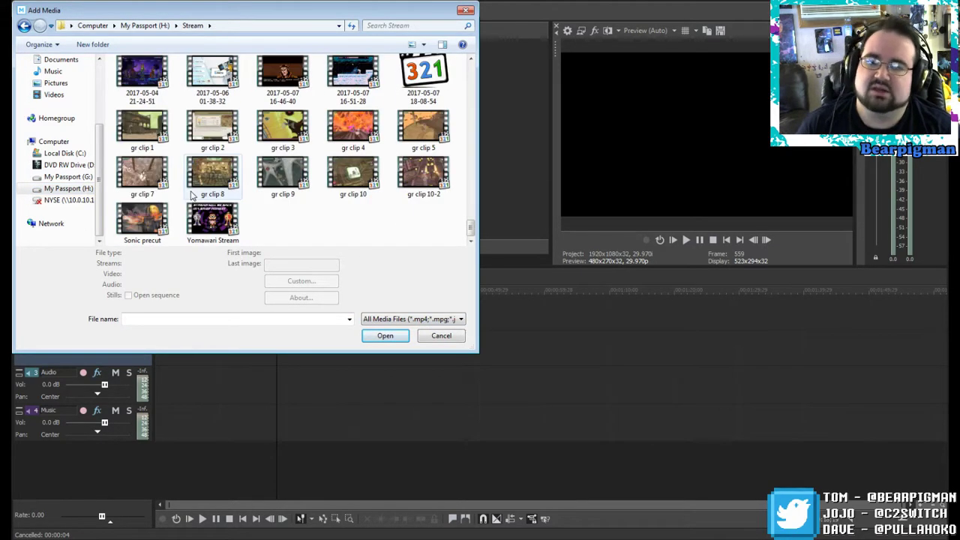
scroll(405, 180, "up", 1)
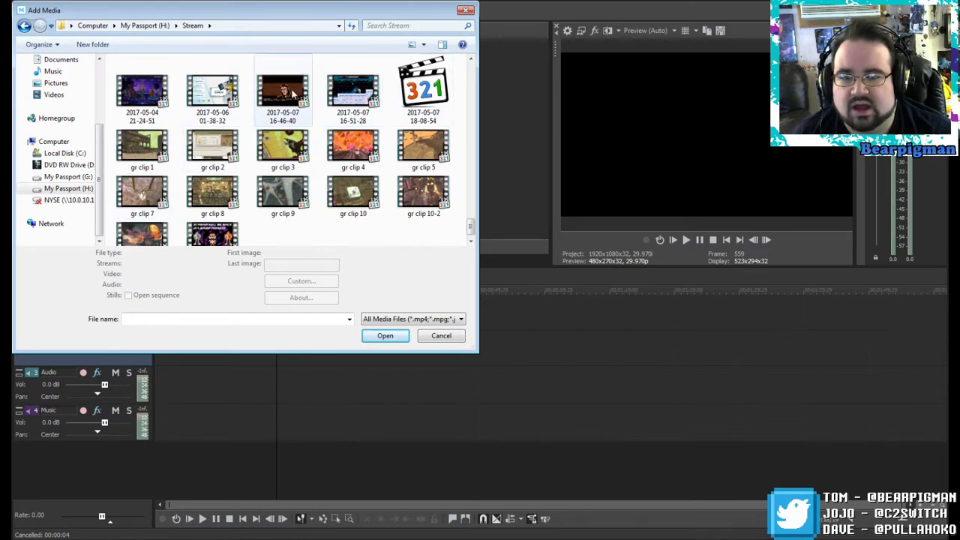
left_click(449, 98)
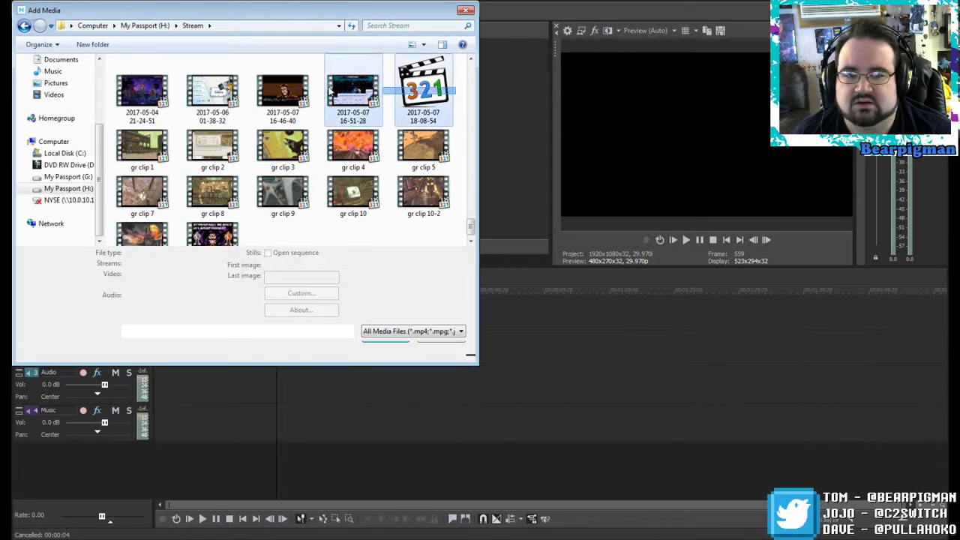
left_click(271, 96, "shift")
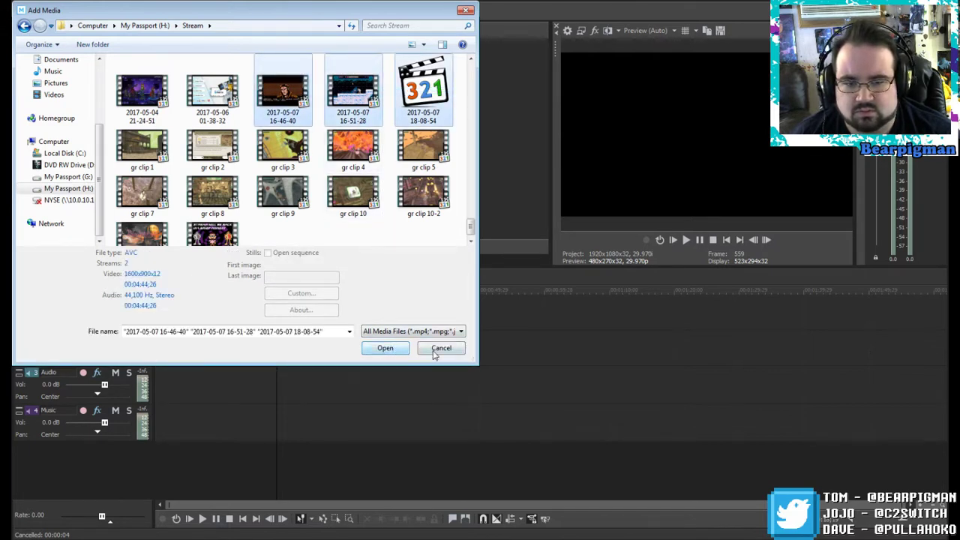
left_click(461, 111)
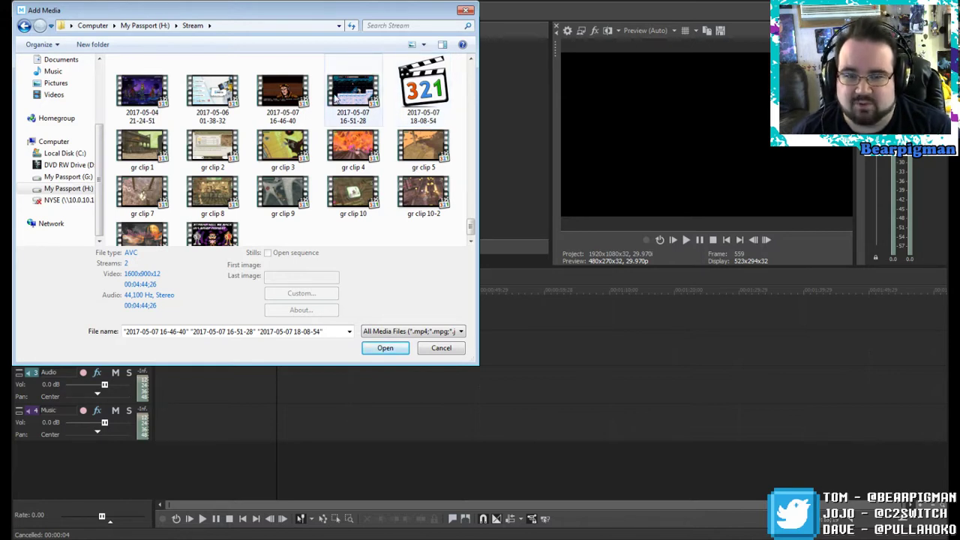
left_click(348, 99)
left_click(271, 99, "ctrl")
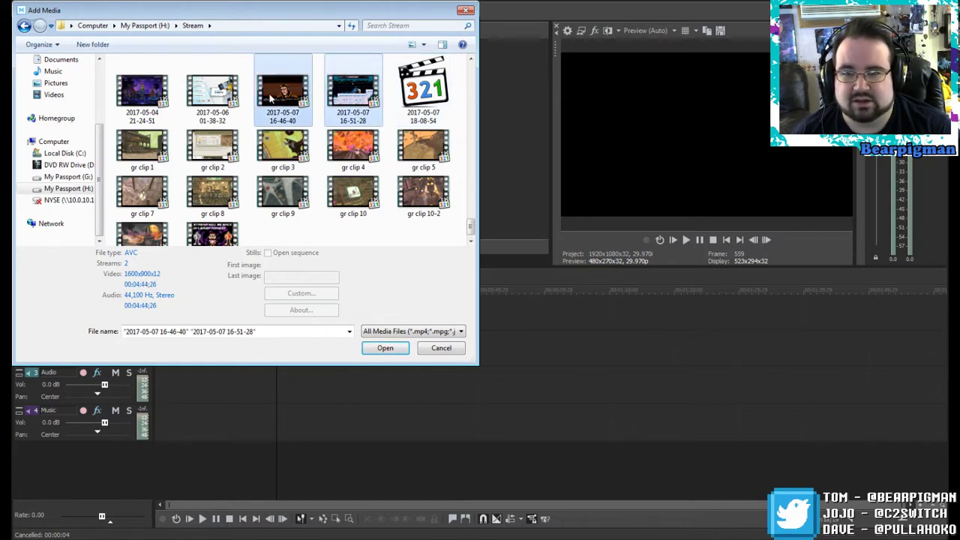
left_click(385, 349)
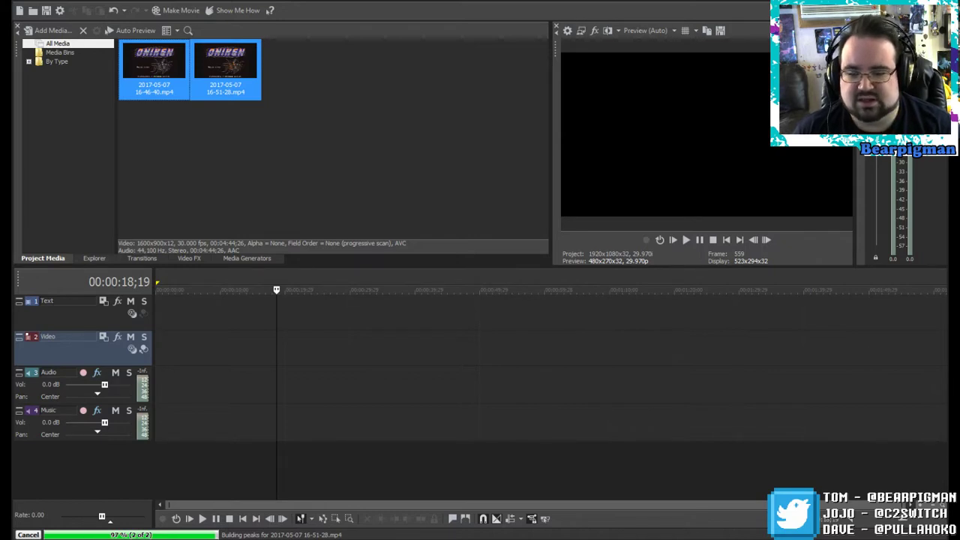
Step: Switch to the file explorer and examine the .sfk files stored beside the videos in the Stream folder
key("alt+Tab")
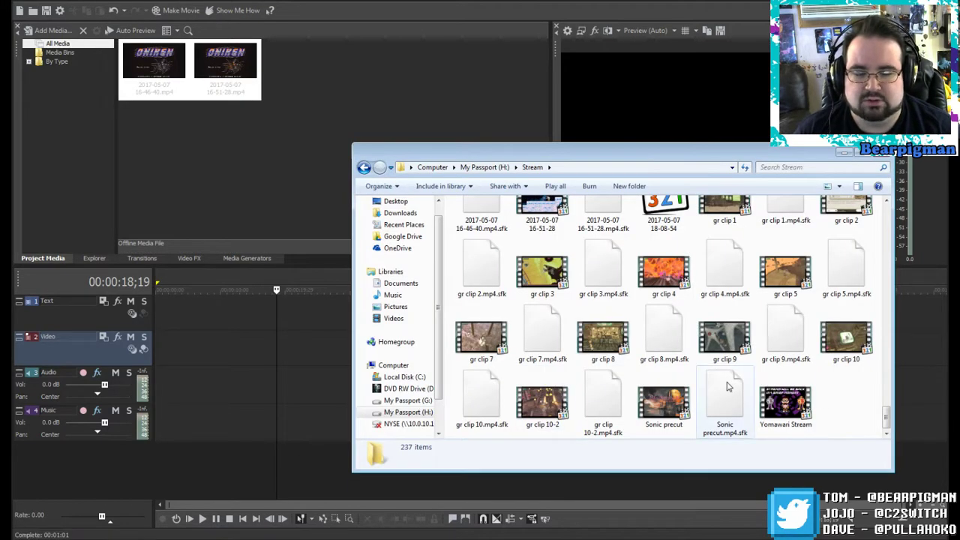
left_click(724, 271)
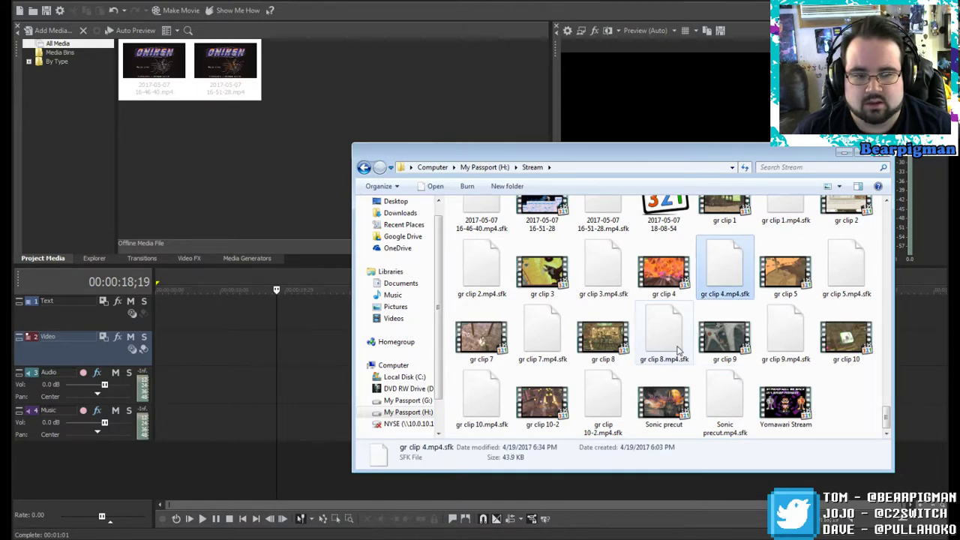
scroll(677, 351, "up", 4)
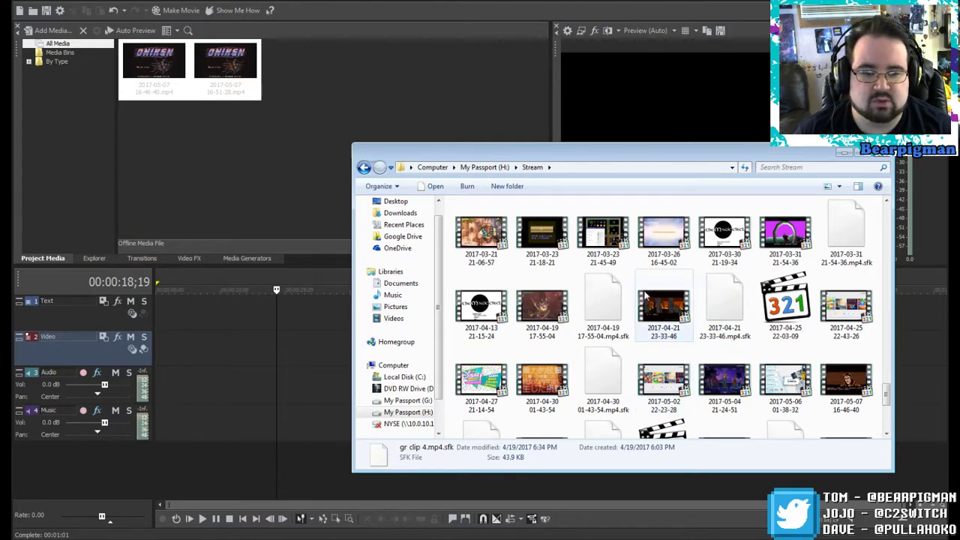
scroll(783, 390, "down", 3)
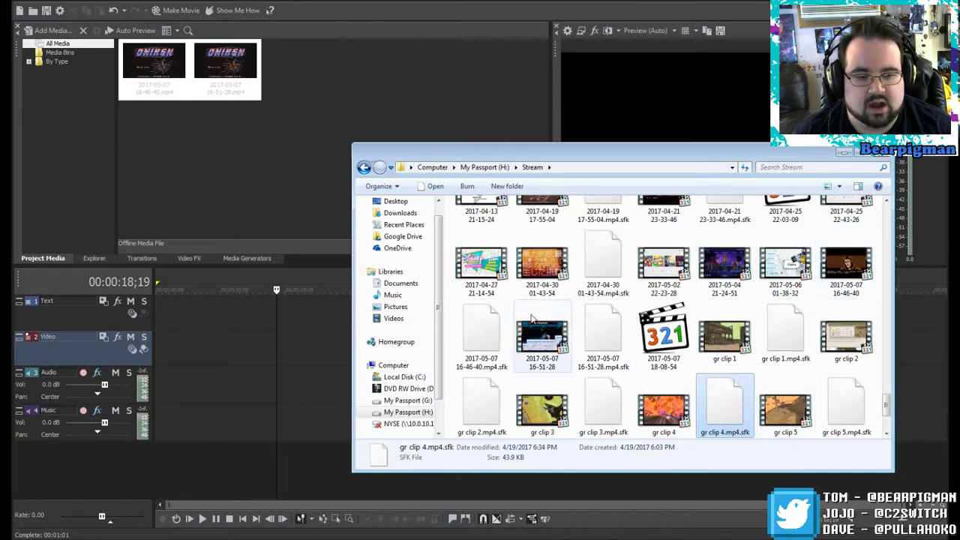
double_click(843, 271)
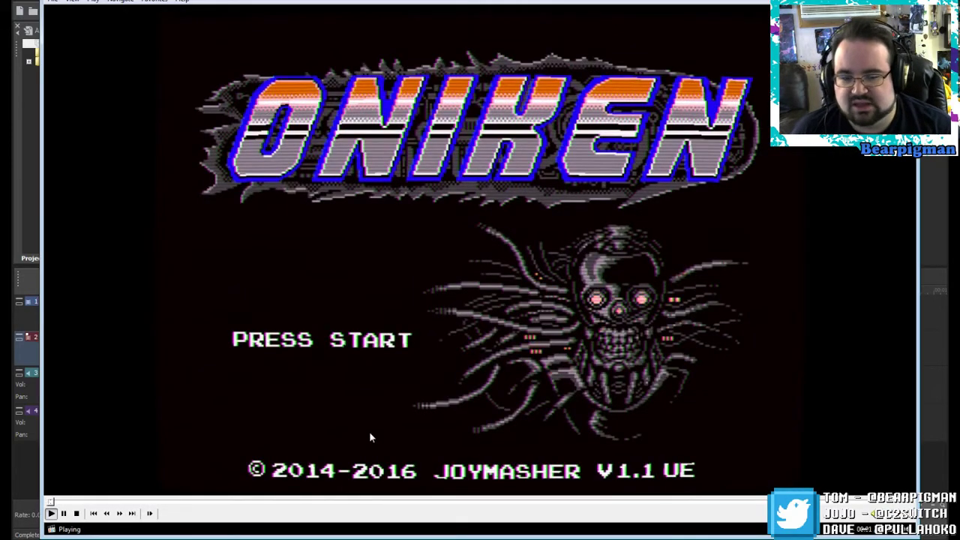
left_click(187, 503)
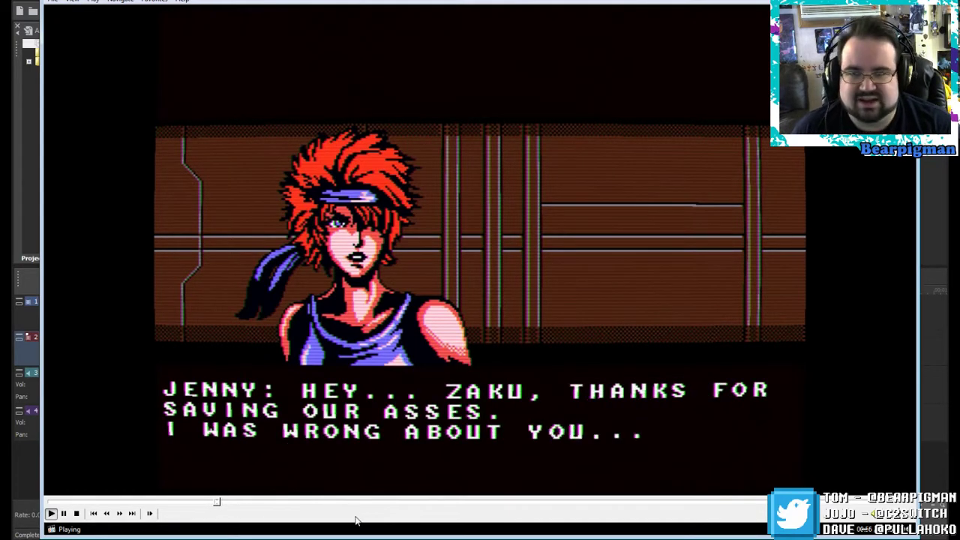
left_click(306, 503)
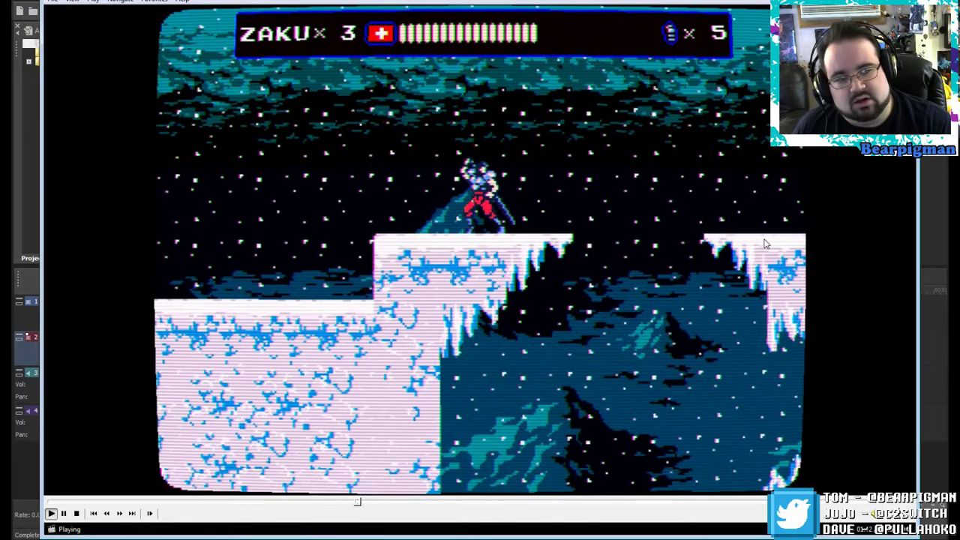
key("space")
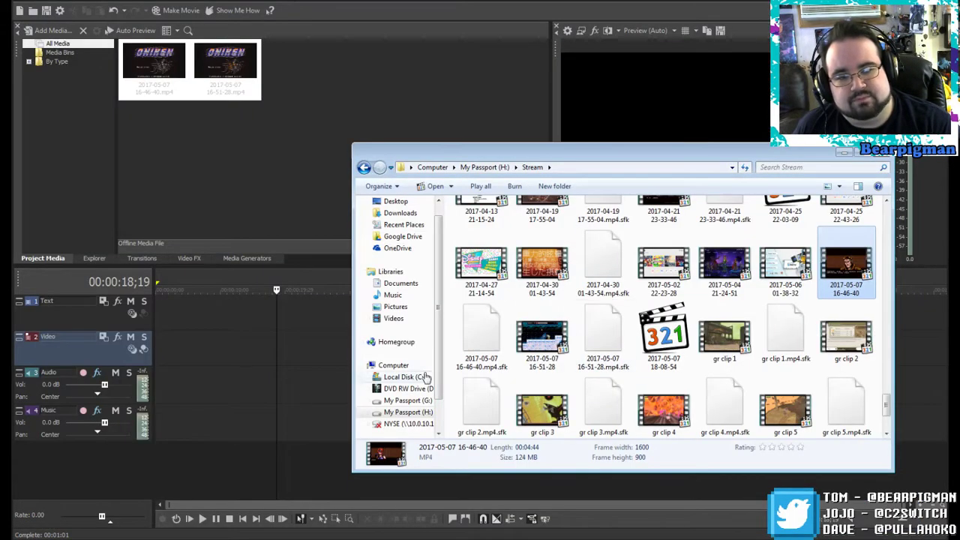
left_click(882, 154)
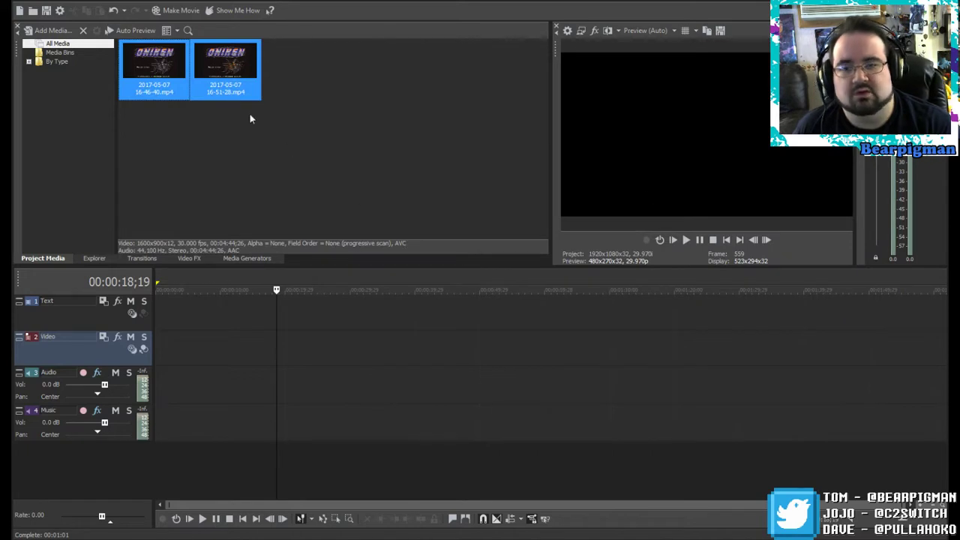
left_click(366, 116)
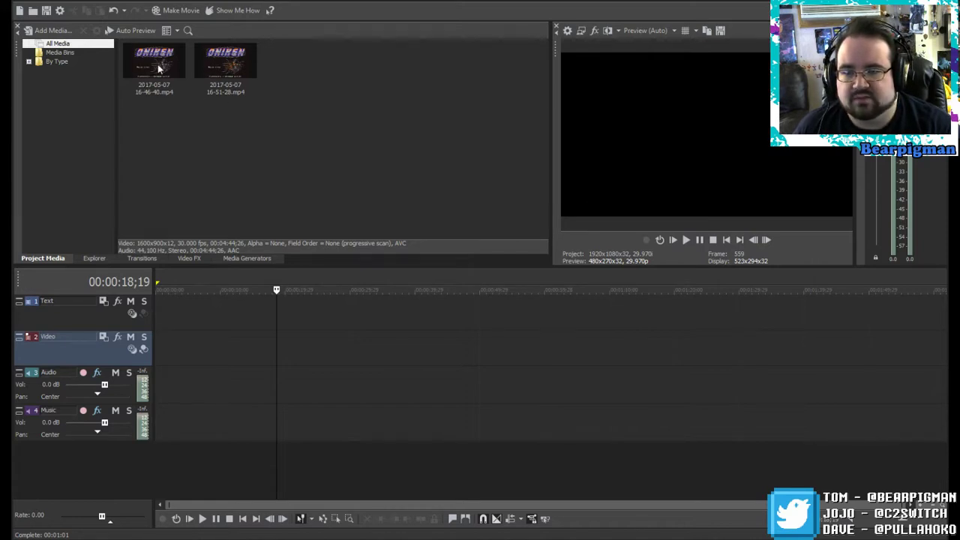
left_click_drag(157, 68, 219, 94)
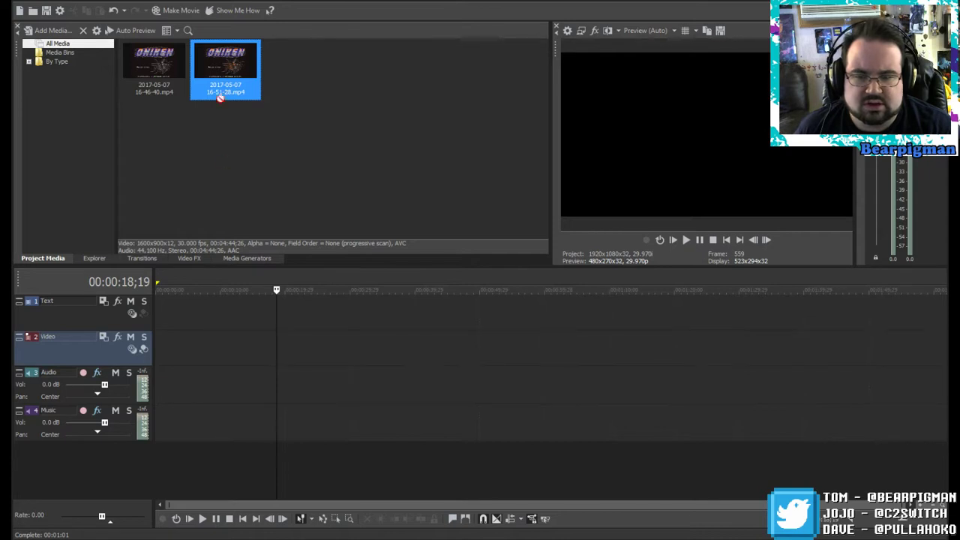
left_click(581, 350)
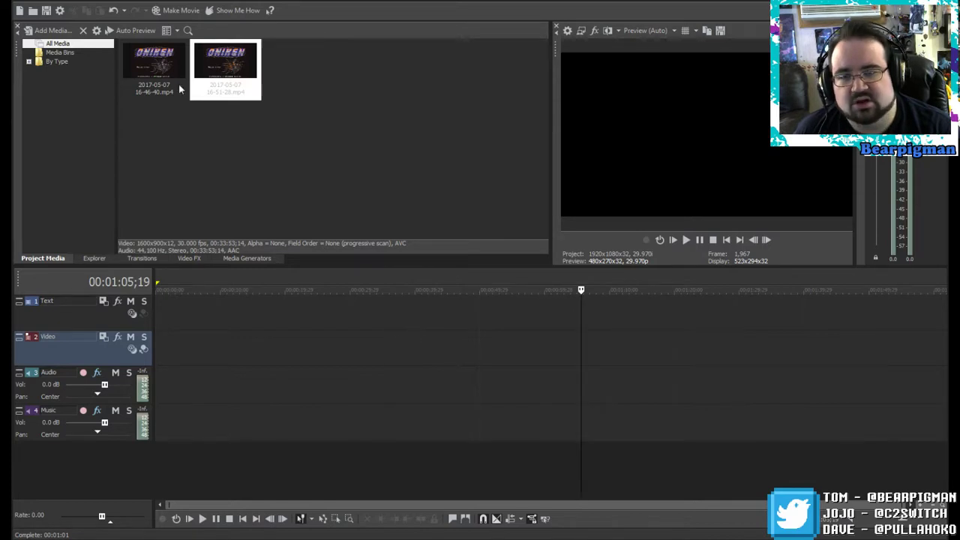
left_click_drag(154, 66, 220, 347)
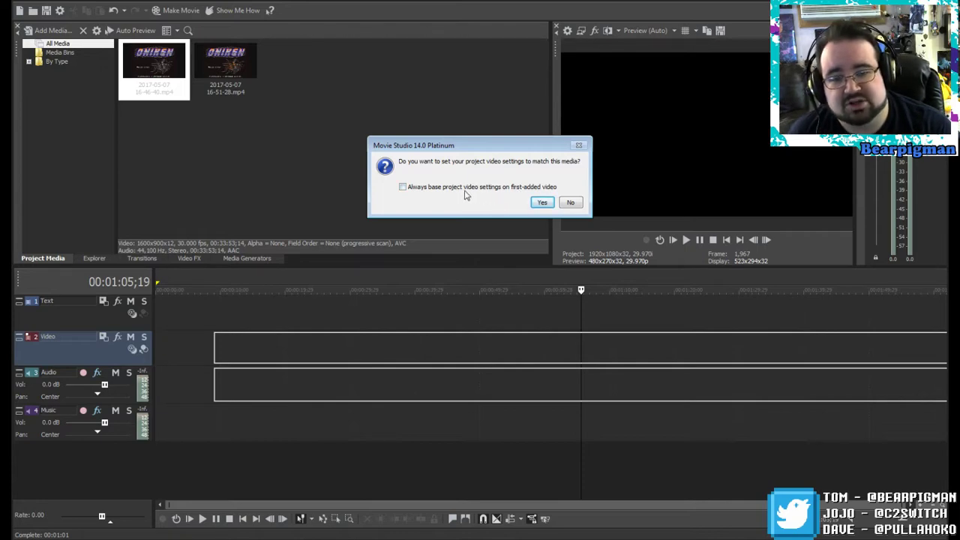
left_click(541, 202)
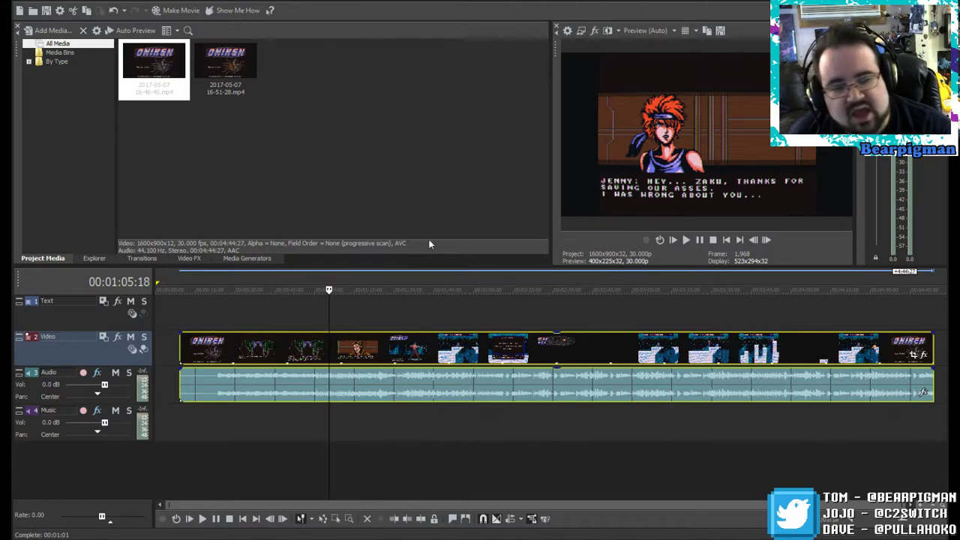
Step: Check the end of the placed clip, and preview its playback from 00:00:20:13 into the first cutscene
left_click(932, 306)
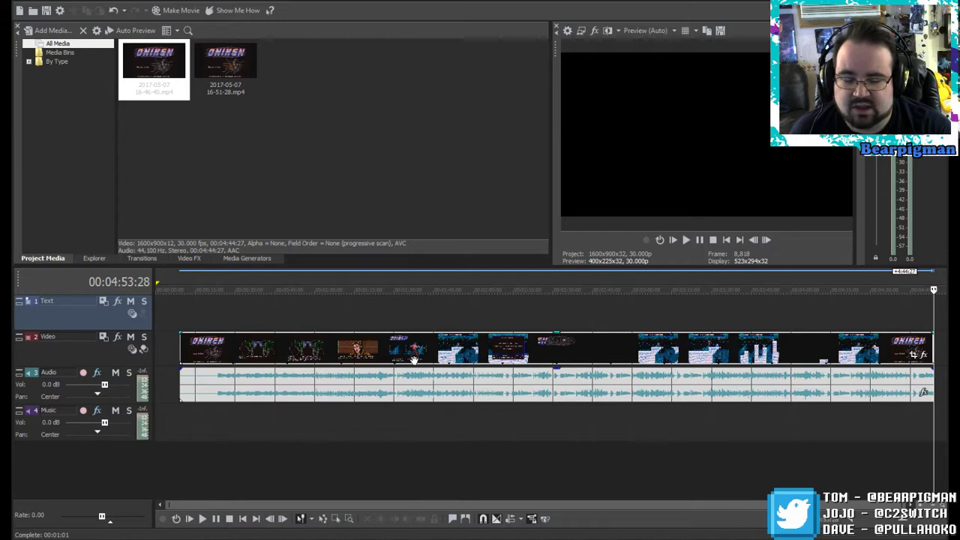
left_click(235, 317)
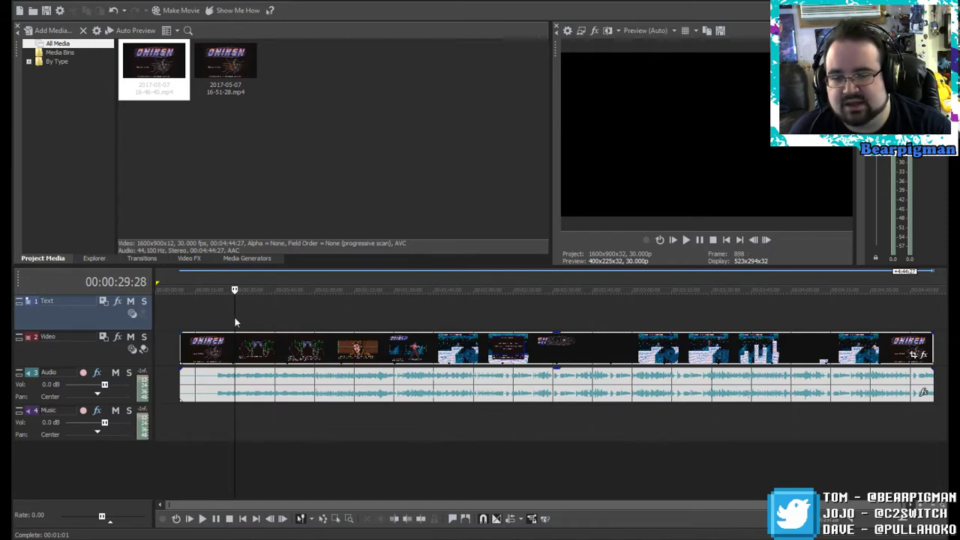
left_click_drag(233, 291, 209, 307)
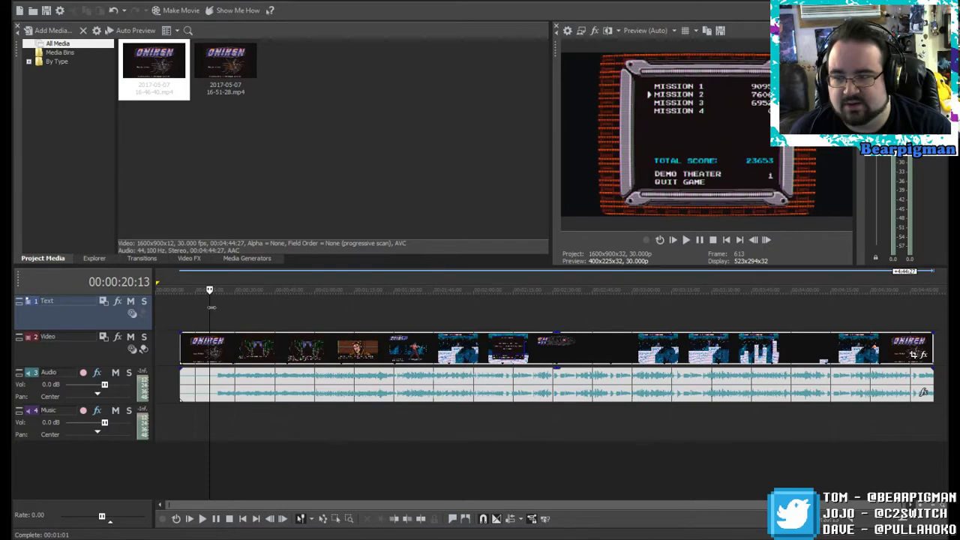
left_click(685, 240)
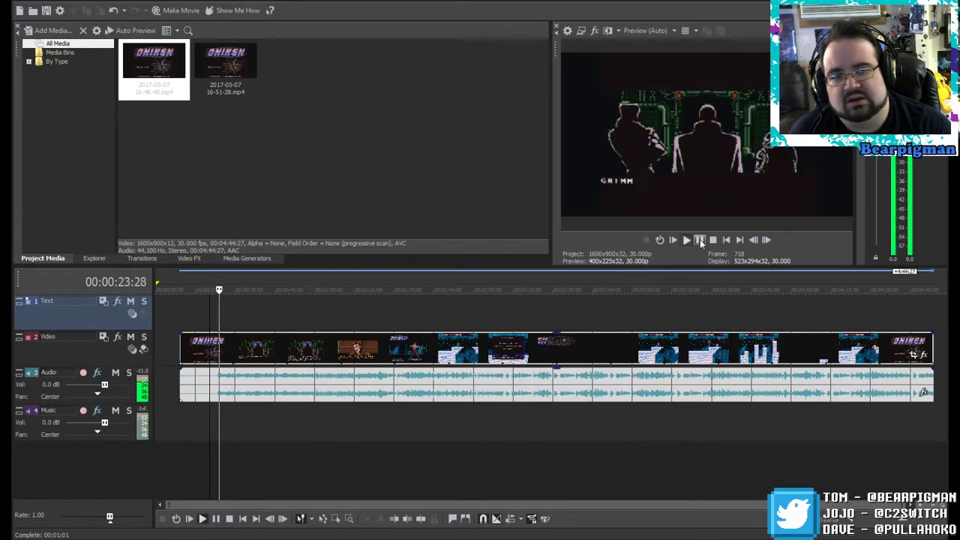
left_click(699, 240)
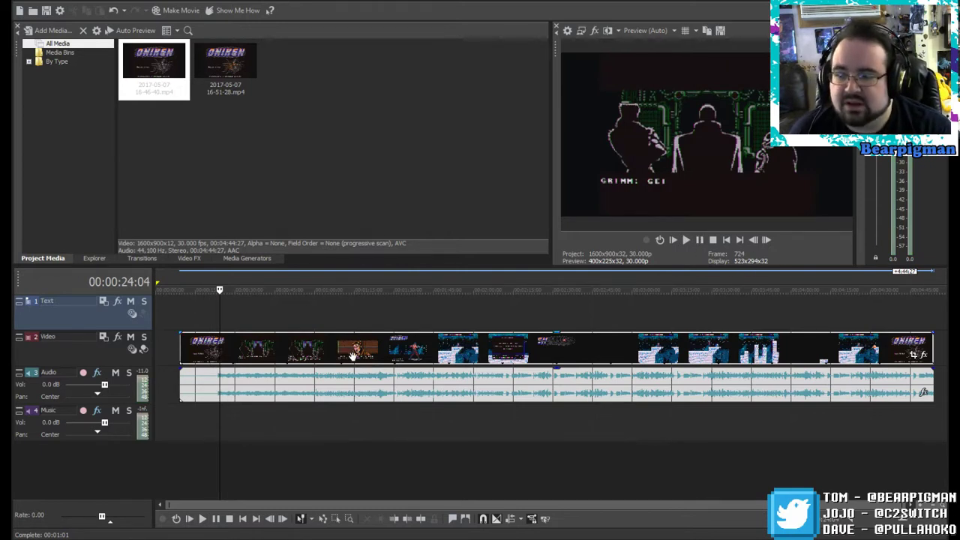
Step: Duplicate the Text track above the Video track
scroll(214, 382, "up", 3)
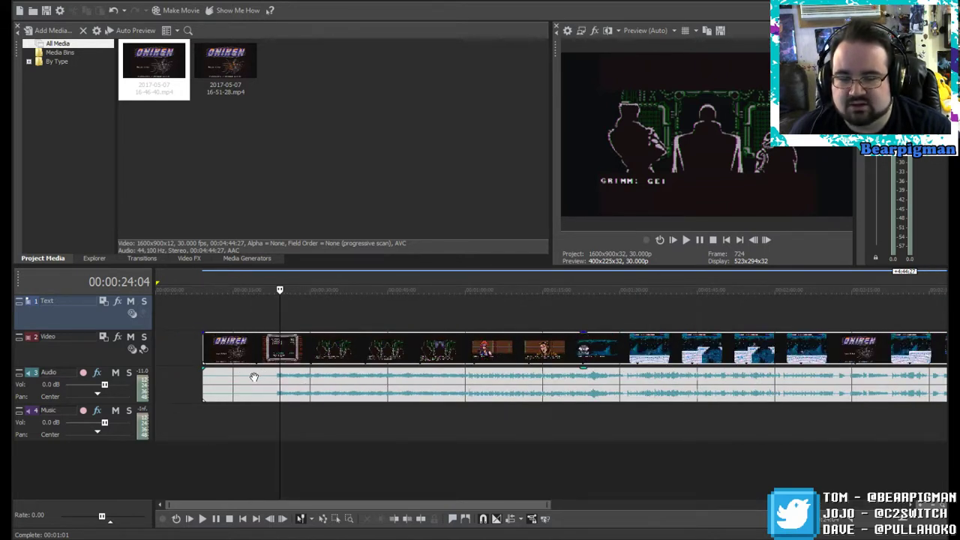
right_click(68, 317)
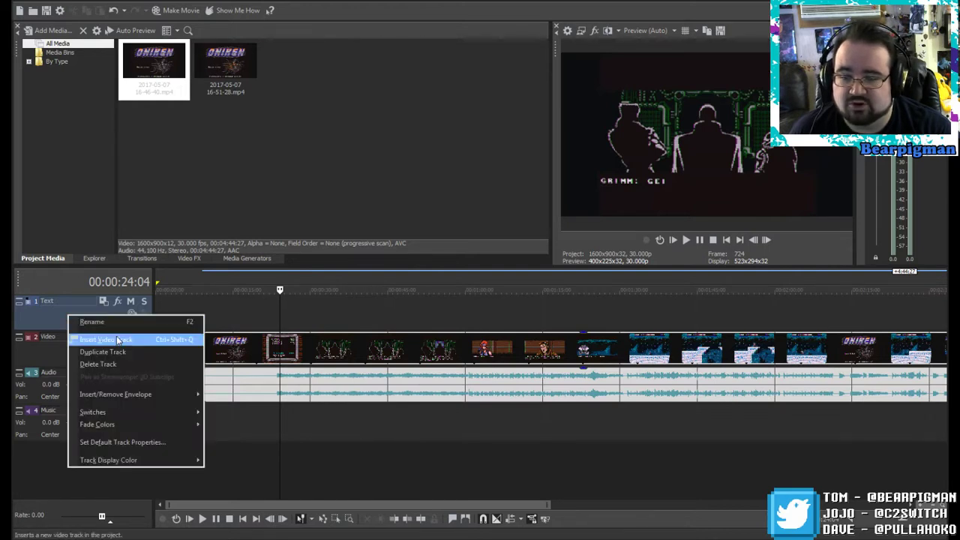
left_click(125, 352)
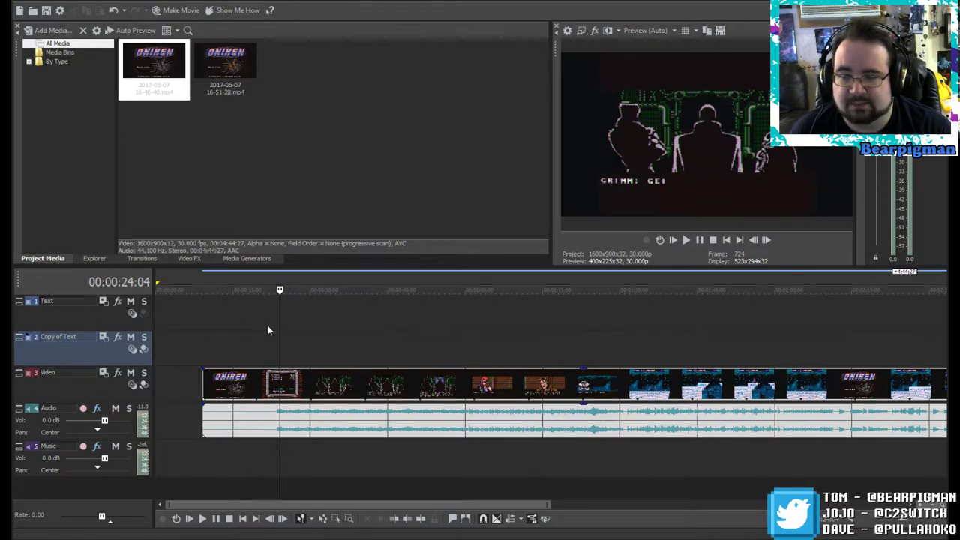
Step: Lower Movie Studio's application volume in the Windows volume mixer for VoiceMeeter Input, and close the mixer
left_click_drag(281, 289, 277, 290)
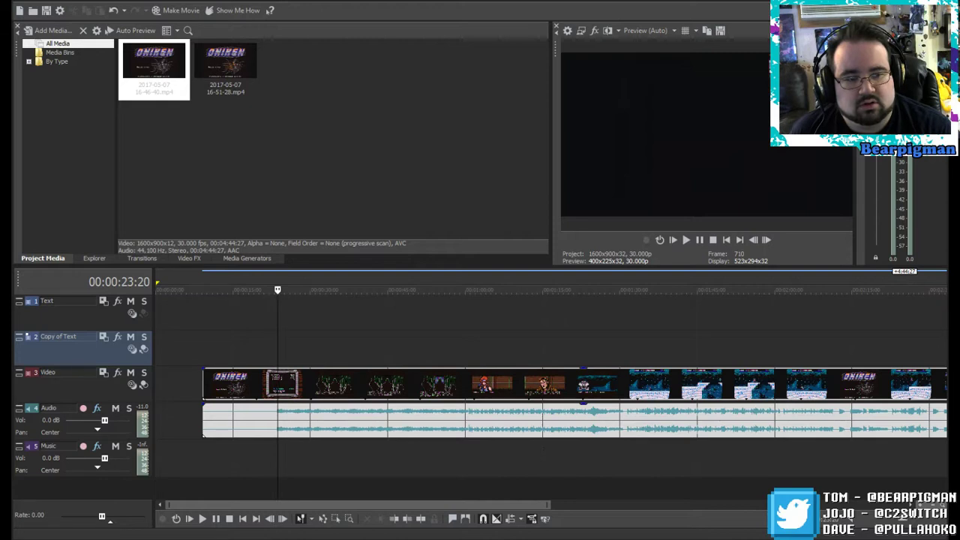
left_click(878, 538)
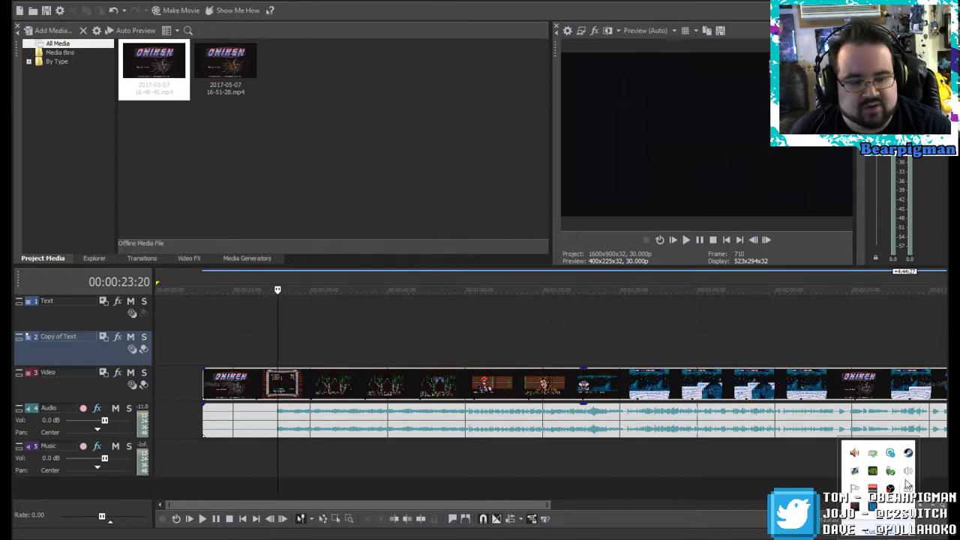
left_click(908, 471)
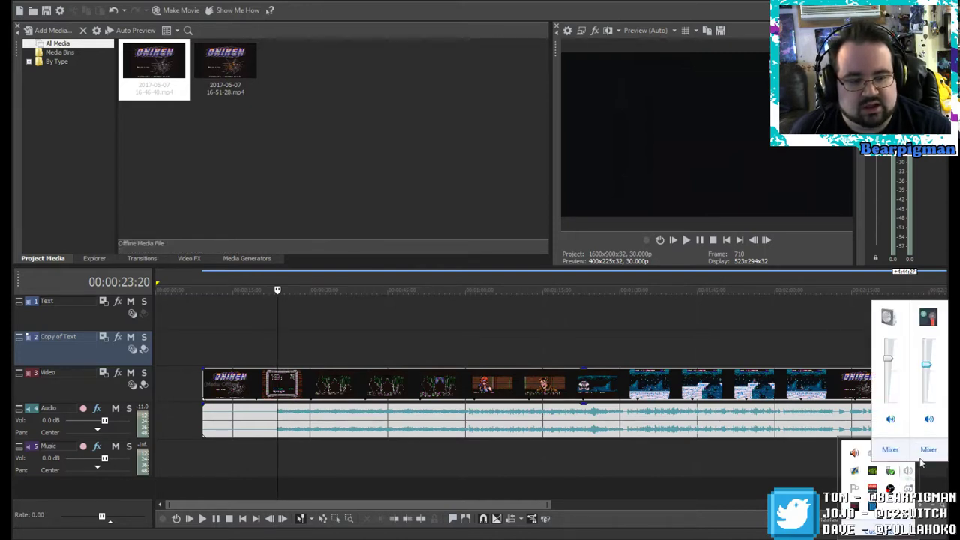
left_click(928, 449)
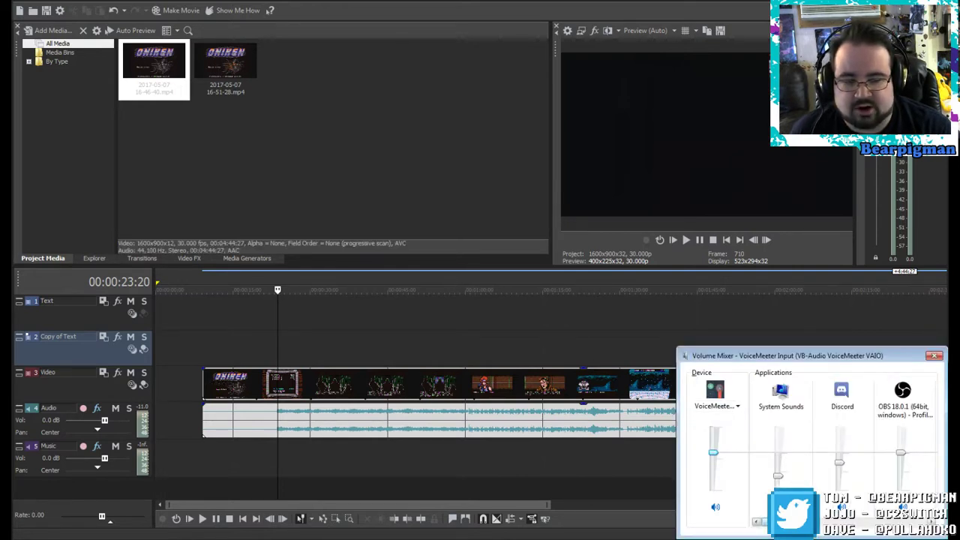
left_click_drag(824, 521, 910, 519)
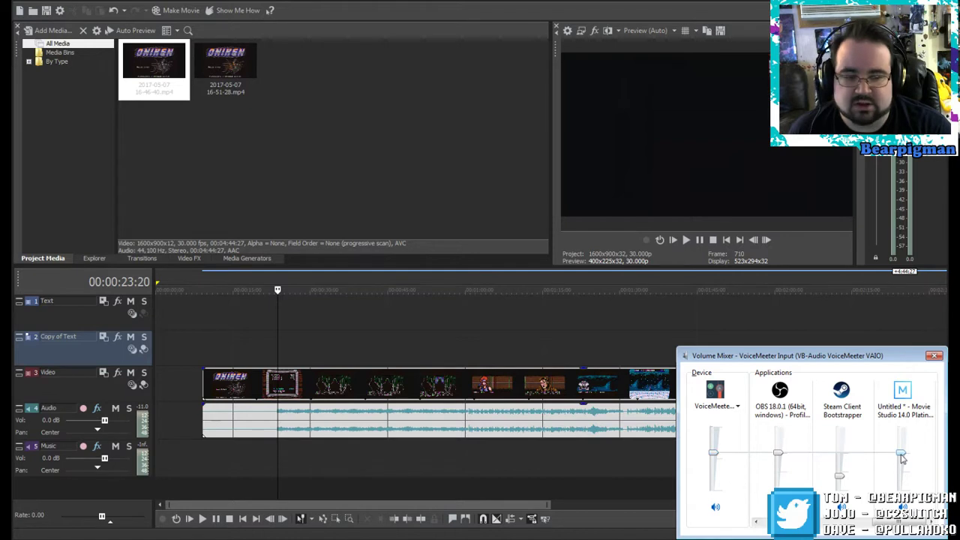
left_click_drag(902, 456, 905, 483)
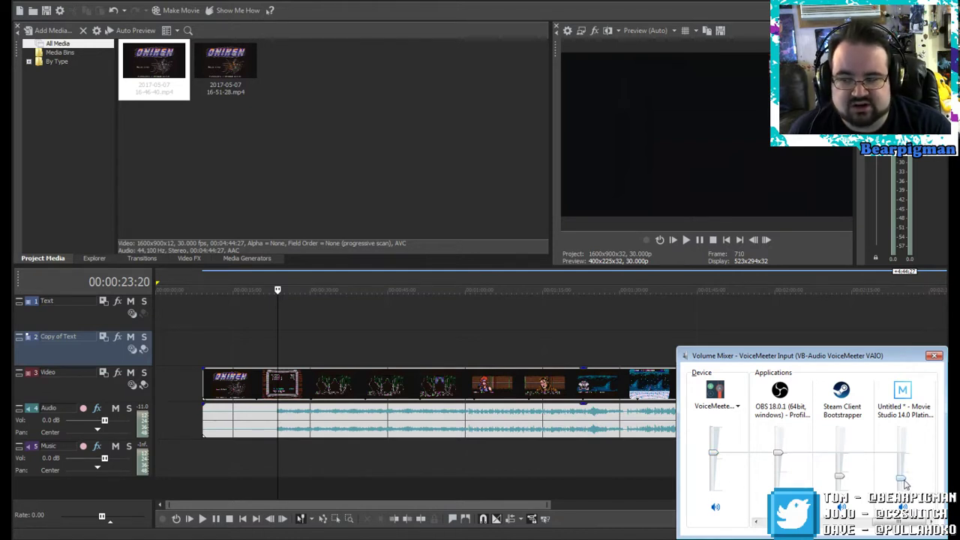
left_click(933, 357)
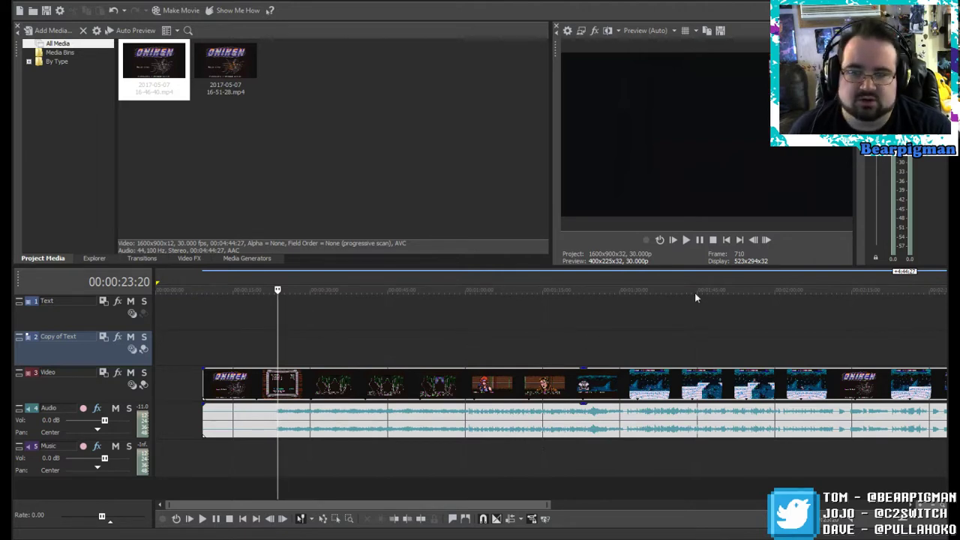
Step: Preview the change from the mission menu to the first cutscene, playing from 00:00:23:20 and again from 00:00:23:07
left_click(685, 240)
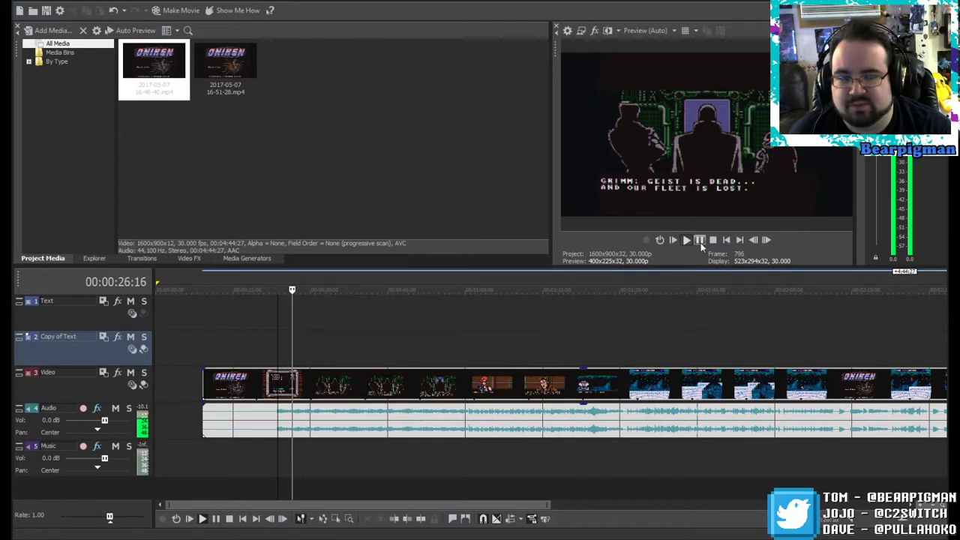
left_click(700, 241)
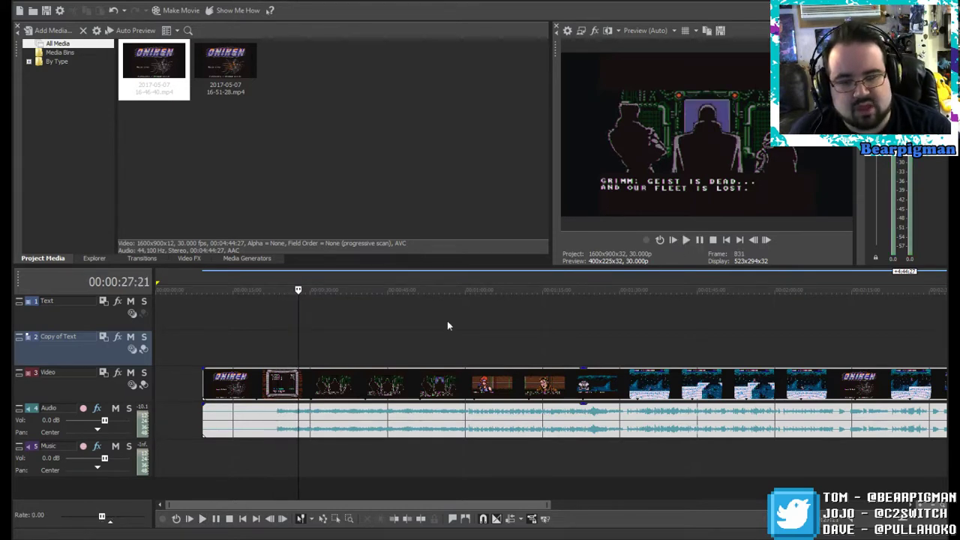
left_click(273, 346)
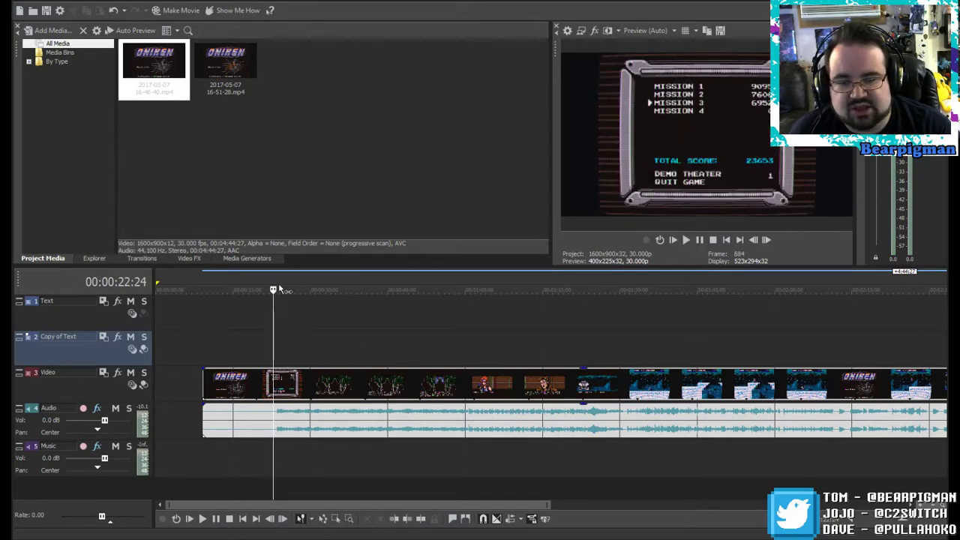
left_click(275, 346)
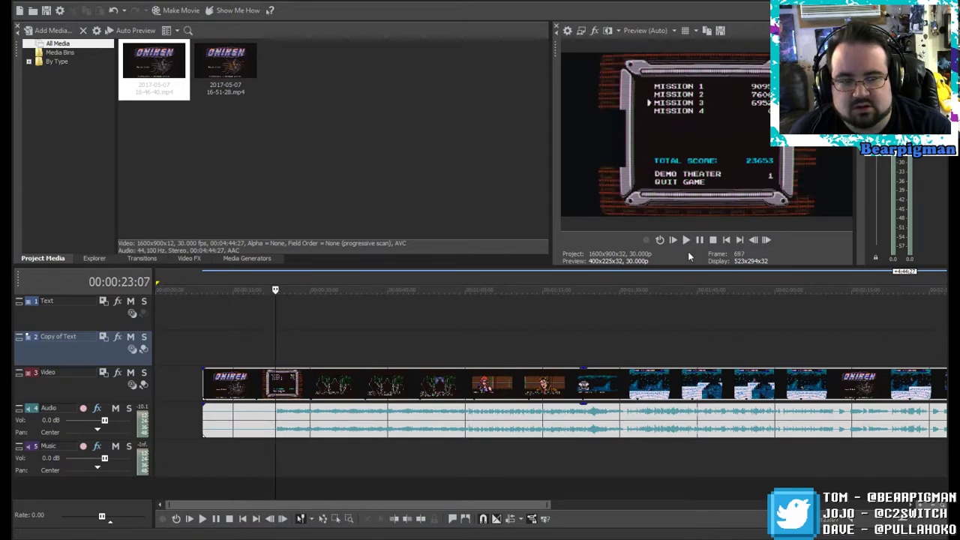
left_click(686, 240)
left_click(699, 240)
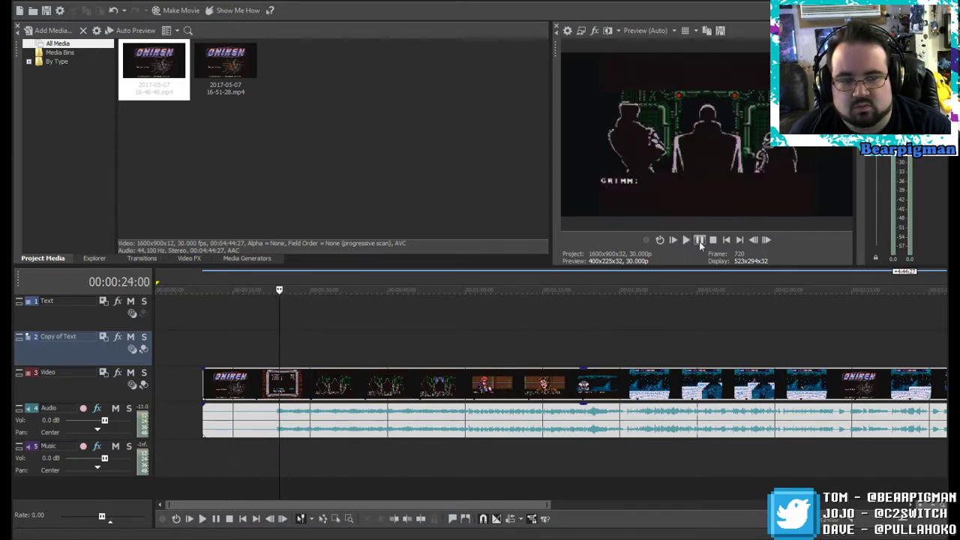
Step: Trim the clip's start to 00:00:22:13, on the mission menu frame before the cutscene
left_click(756, 241)
left_click(756, 241)
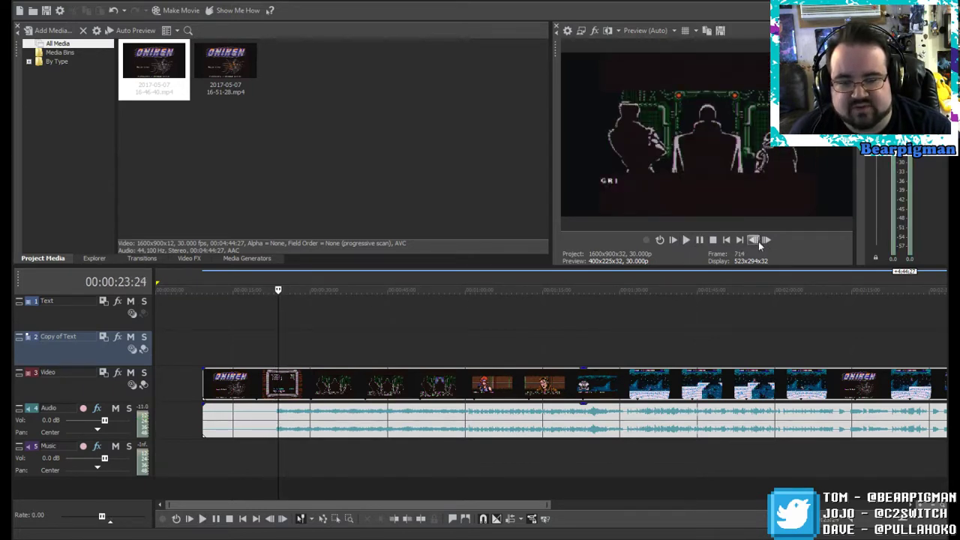
left_click(755, 241)
left_click(754, 240)
left_click(754, 240)
left_click(754, 240)
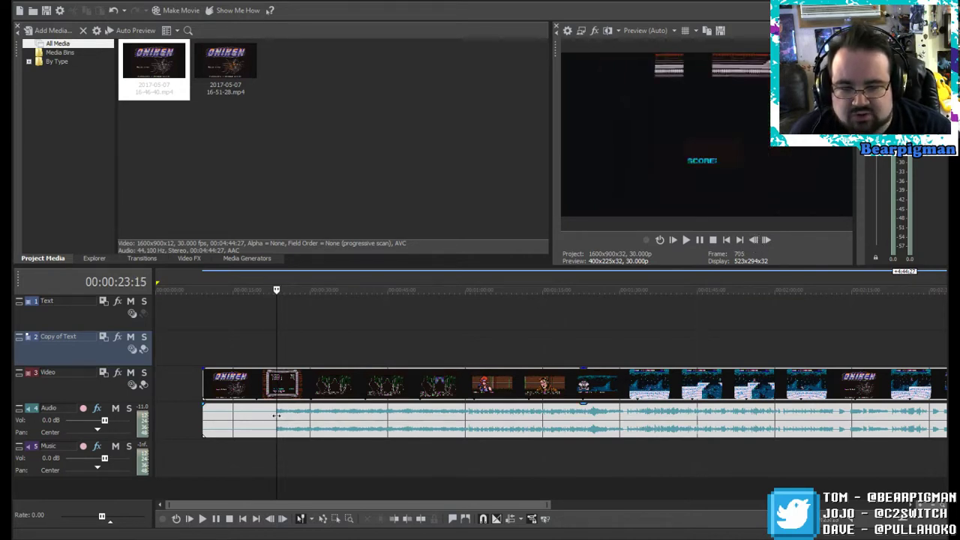
left_click(754, 240)
left_click(754, 240)
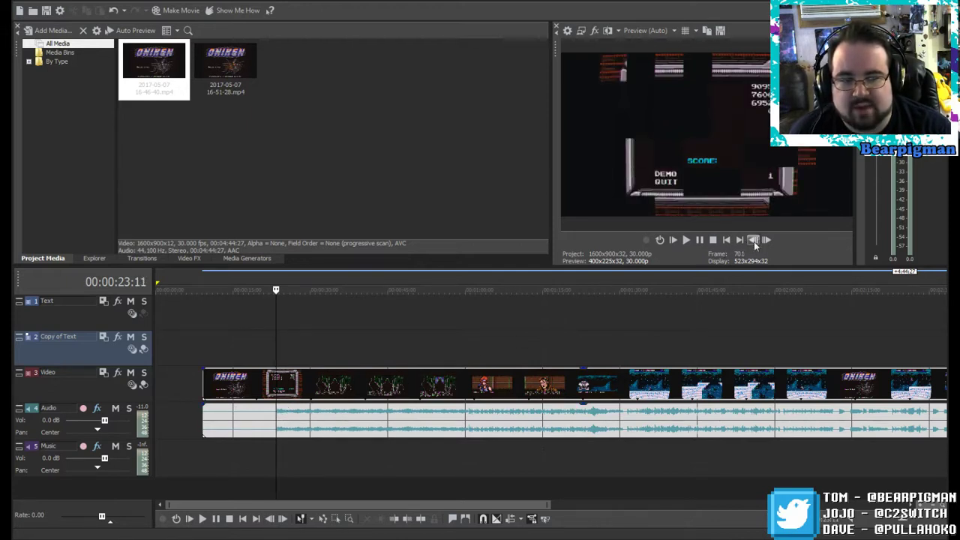
left_click(754, 240)
left_click(753, 240)
left_click(753, 240)
left_click(754, 240)
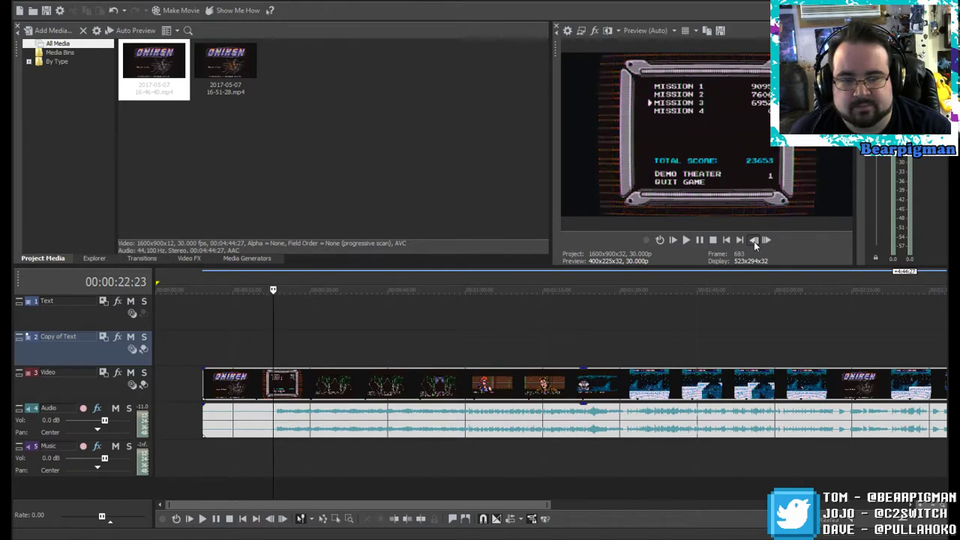
left_click(754, 239)
left_click(754, 239)
left_click(753, 240)
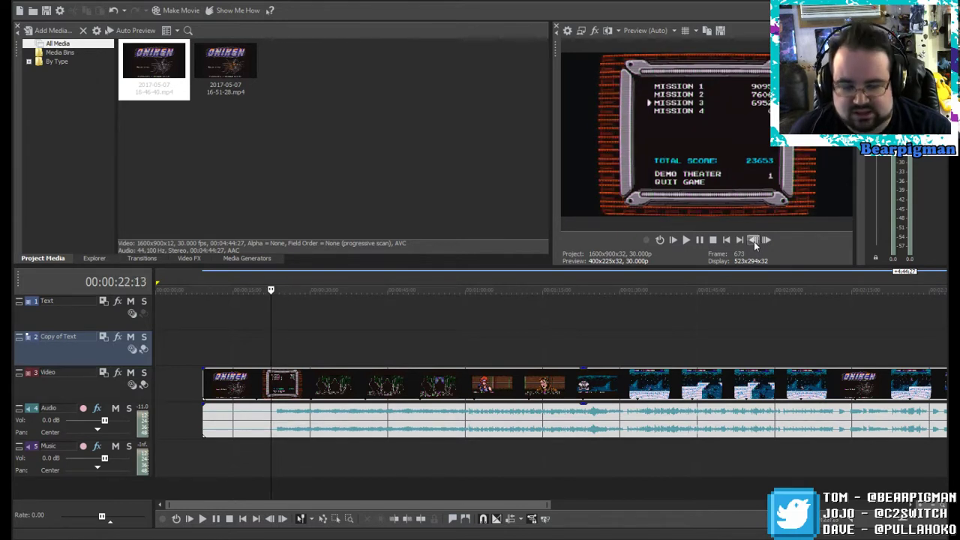
left_click(394, 521)
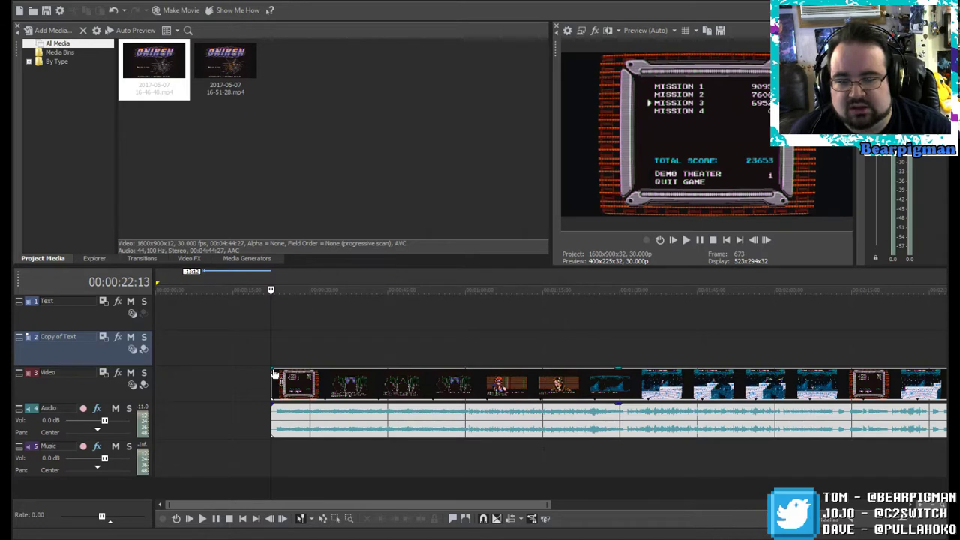
Step: Add short fade-ins to the video and audio at the clip's start, and preview them from 00:00:22:13
left_click_drag(268, 368, 275, 370)
left_click_drag(271, 403, 273, 404)
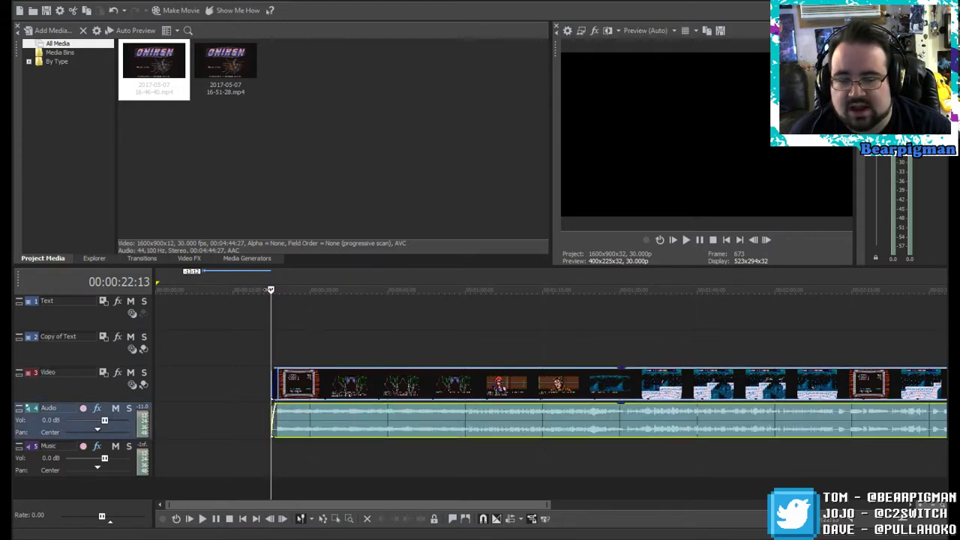
left_click_drag(271, 290, 270, 291)
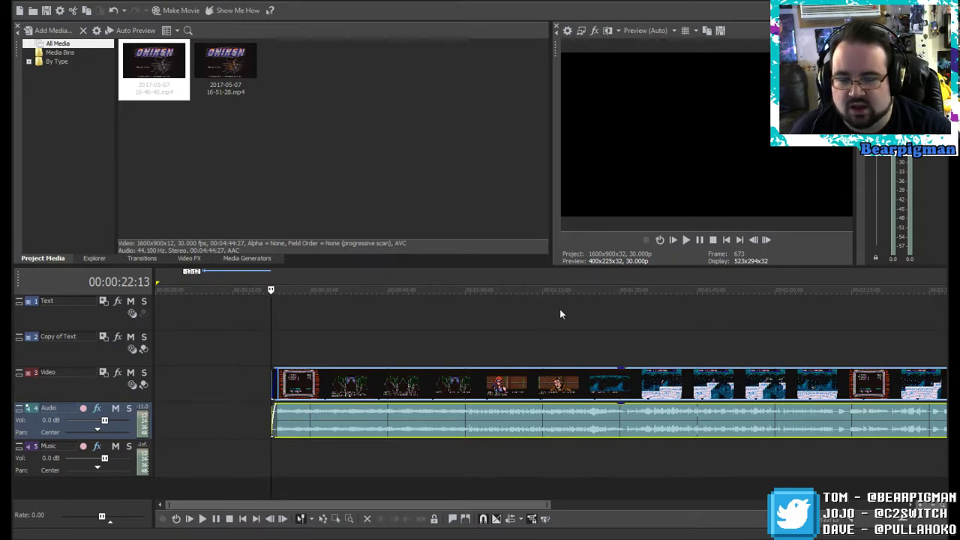
left_click(698, 241)
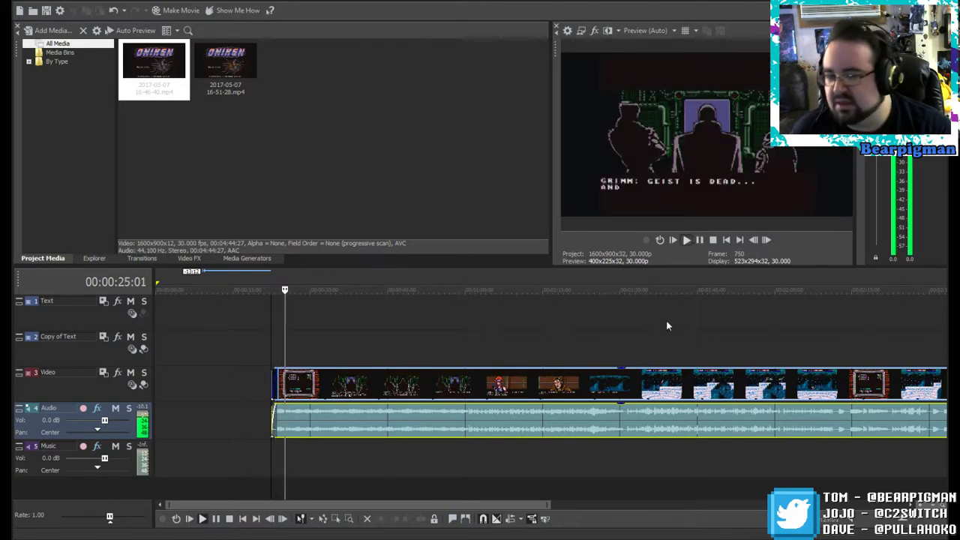
left_click(698, 240)
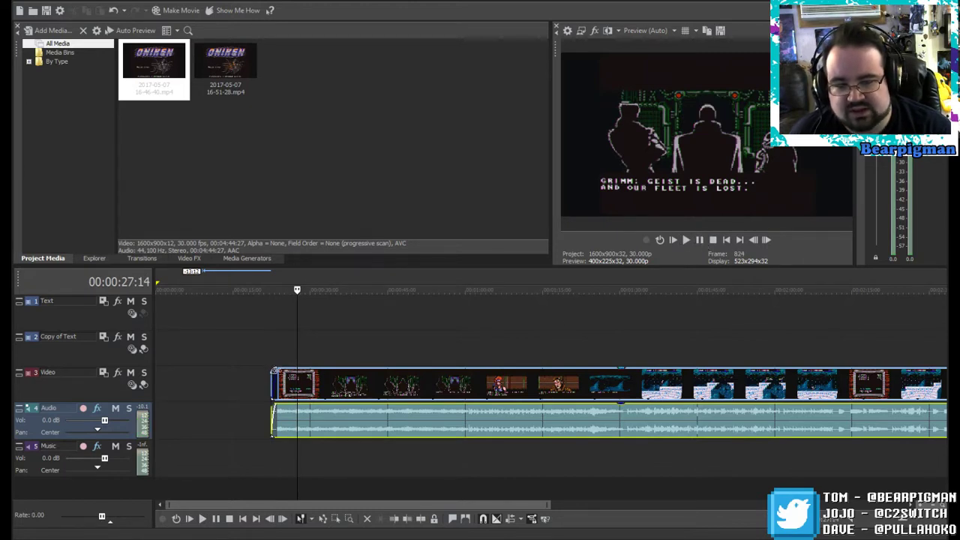
Step: Lengthen the clip's video and audio fade-ins to 00:00:02:11 each, and preview the opening from 00:00:22:13
left_click_drag(273, 366, 281, 372)
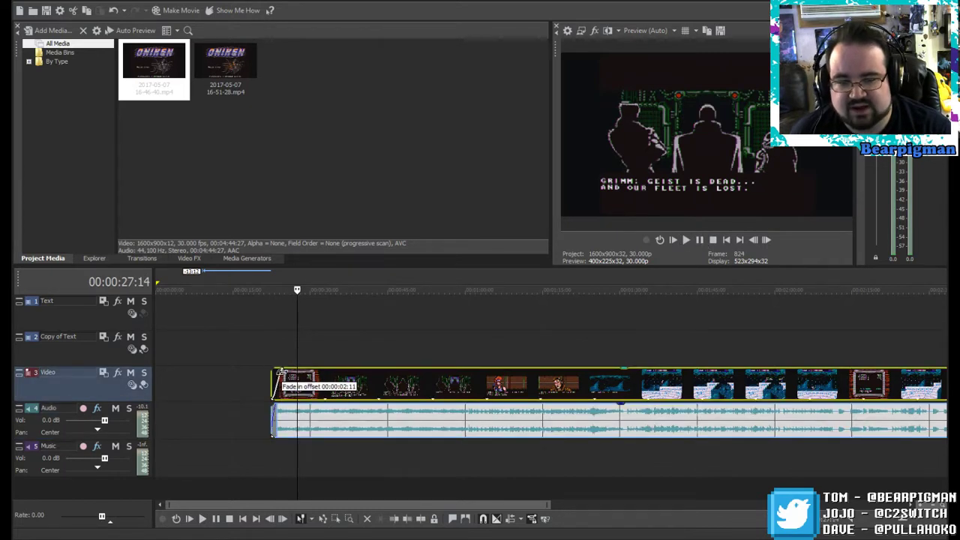
left_click(276, 426)
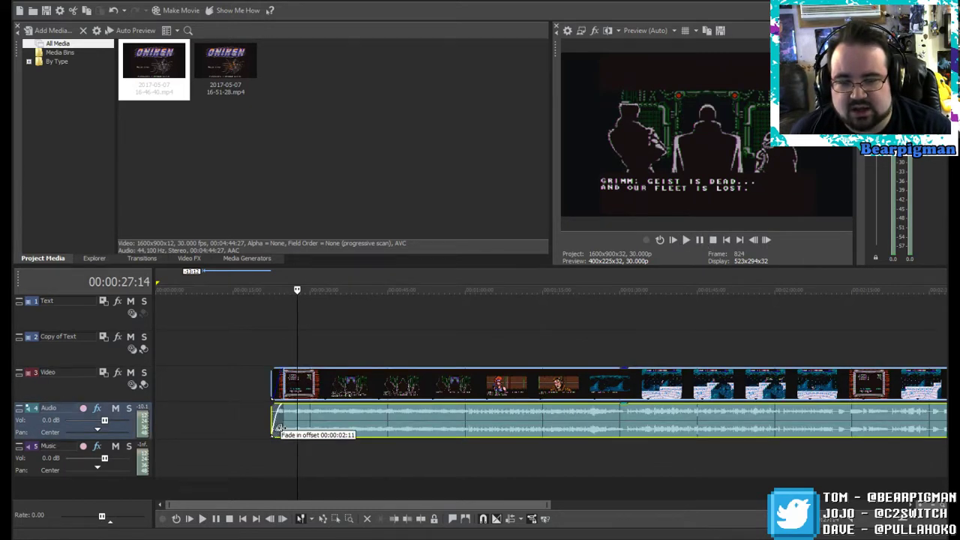
left_click(271, 363)
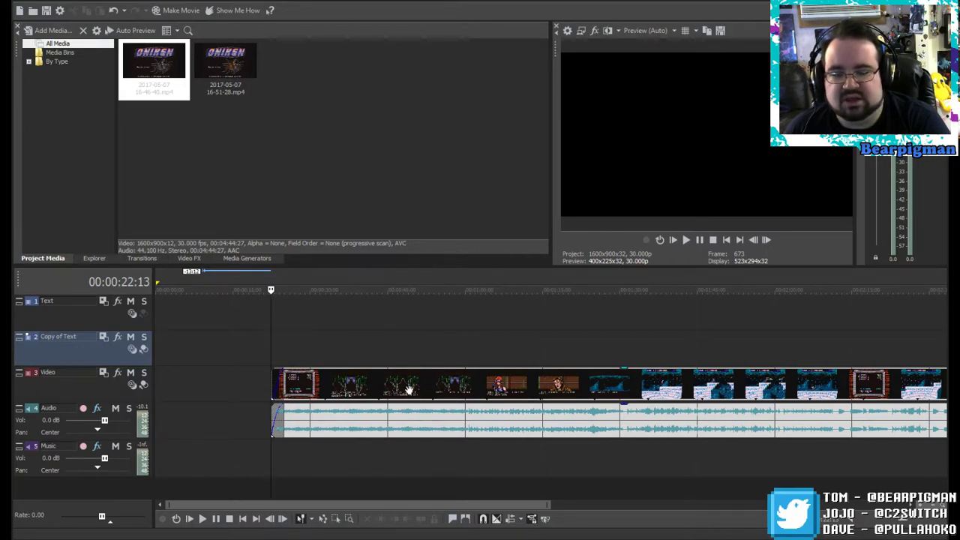
left_click(685, 240)
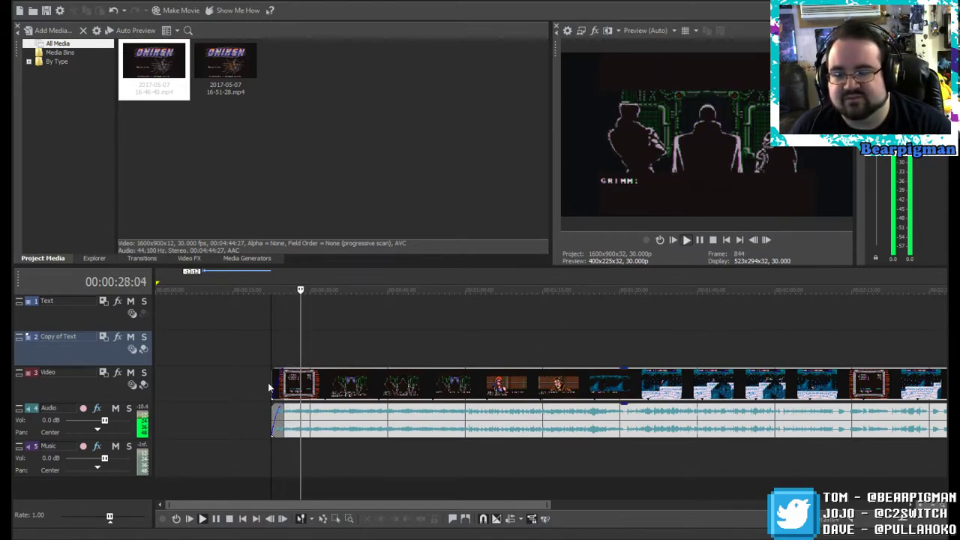
left_click(698, 240)
Step: Split the clip at 00:01:31:18, on the black frame before the Mission 3 gameplay, and move the second part about 9 seconds later
left_click_drag(313, 291, 618, 293)
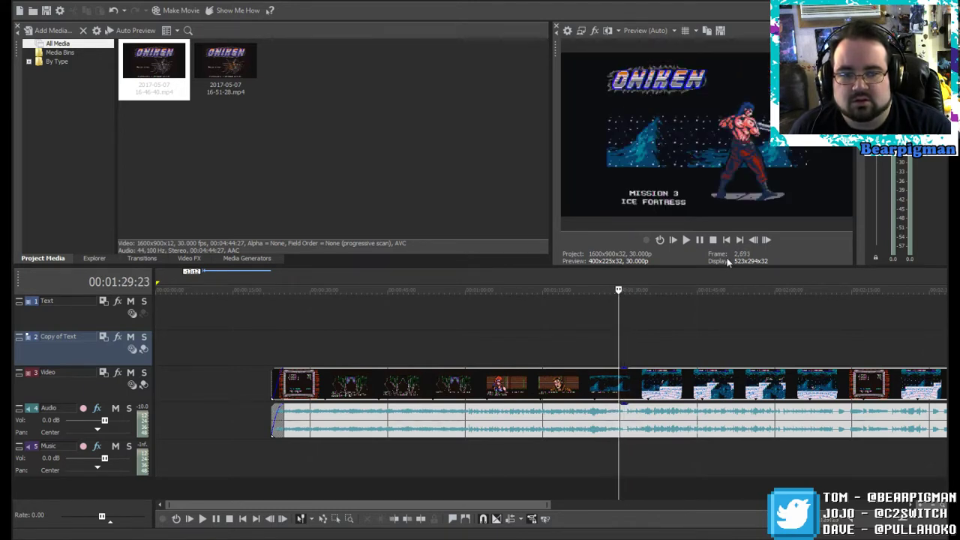
left_click(692, 240)
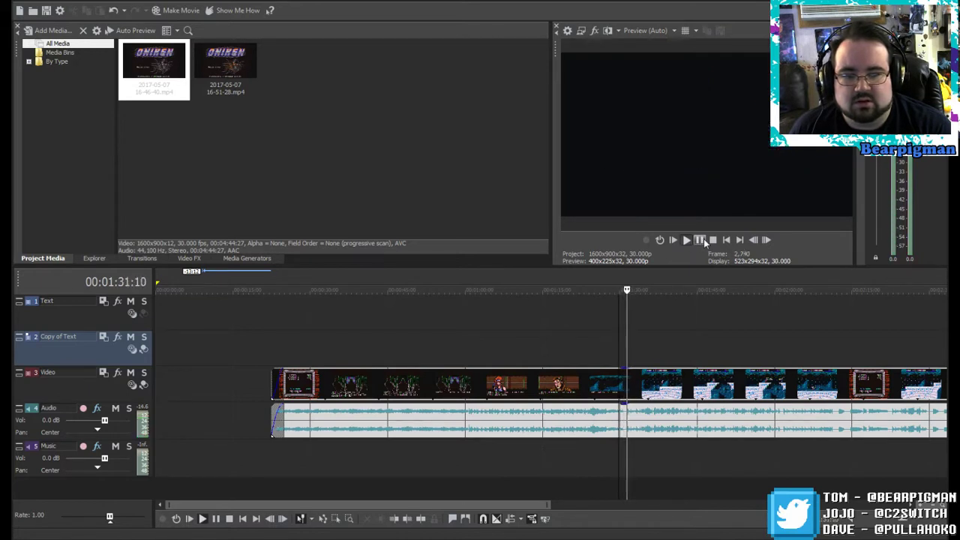
left_click(703, 240)
left_click(757, 240)
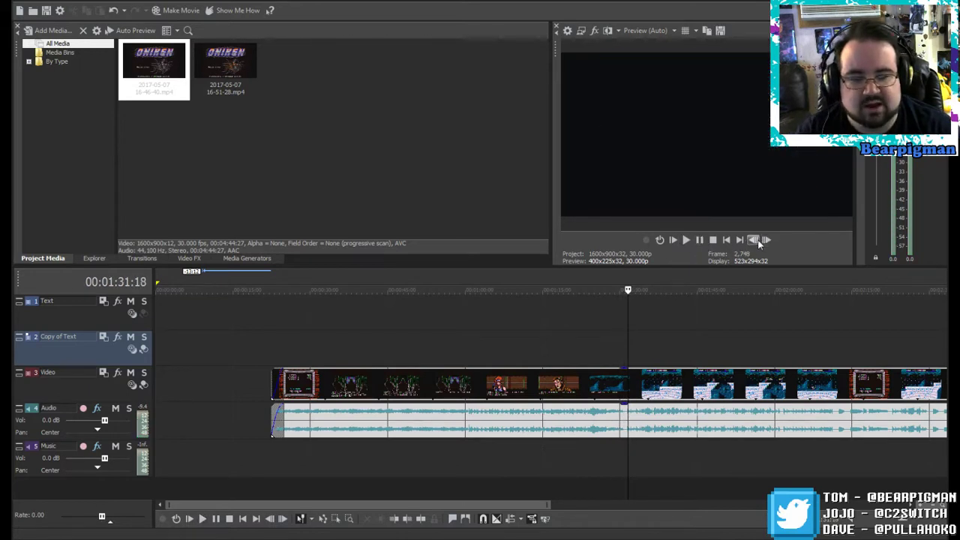
left_click(756, 242)
left_click(757, 242)
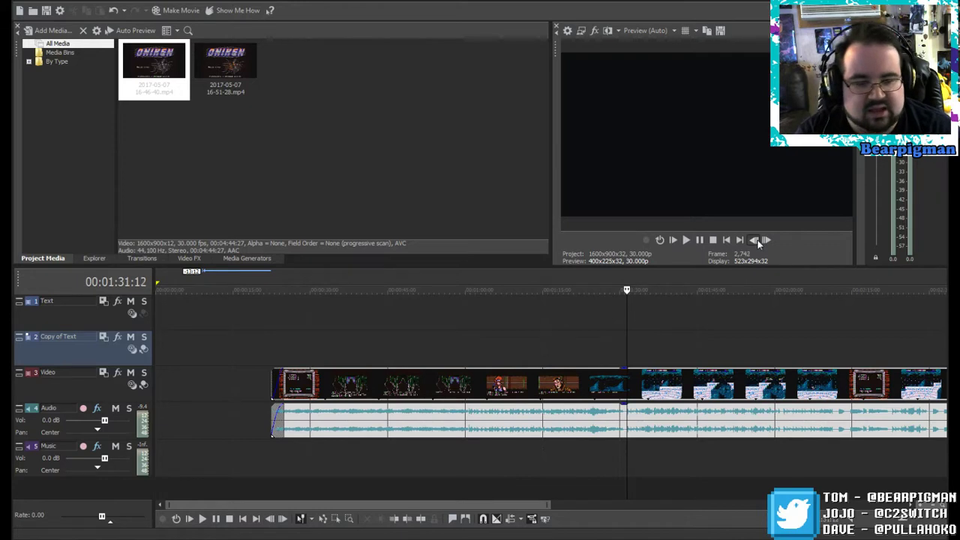
left_click(756, 241)
left_click(757, 242)
left_click(767, 240)
left_click(767, 241)
left_click(767, 240)
left_click(767, 241)
left_click(767, 241)
left_click(767, 241)
left_click(767, 241)
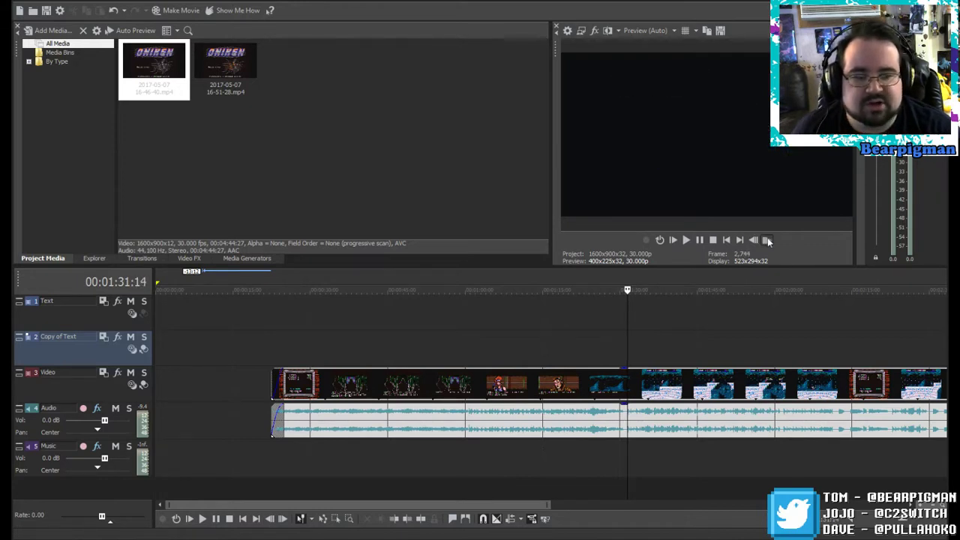
left_click(767, 241)
left_click(767, 241)
left_click(767, 241)
left_click(767, 241)
left_click(767, 241)
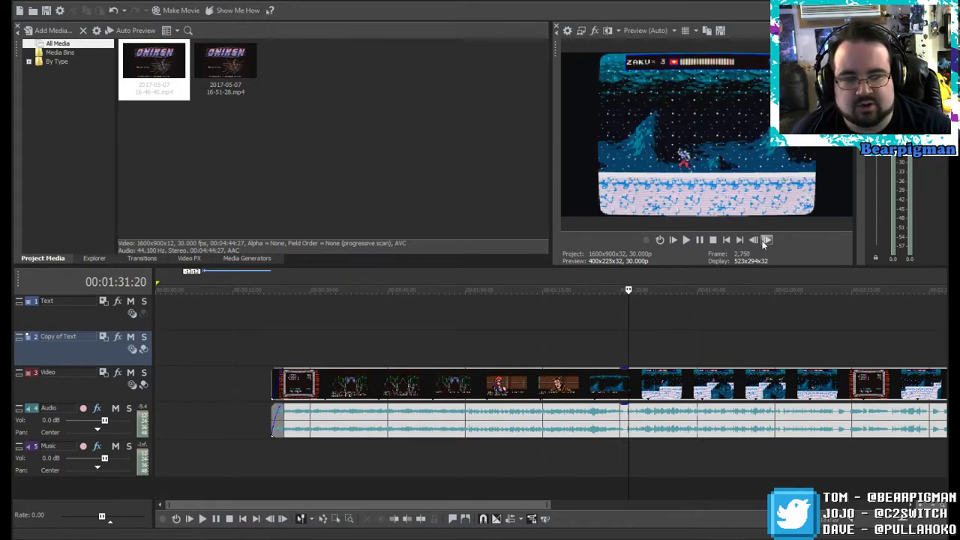
left_click(757, 241)
left_click(756, 241)
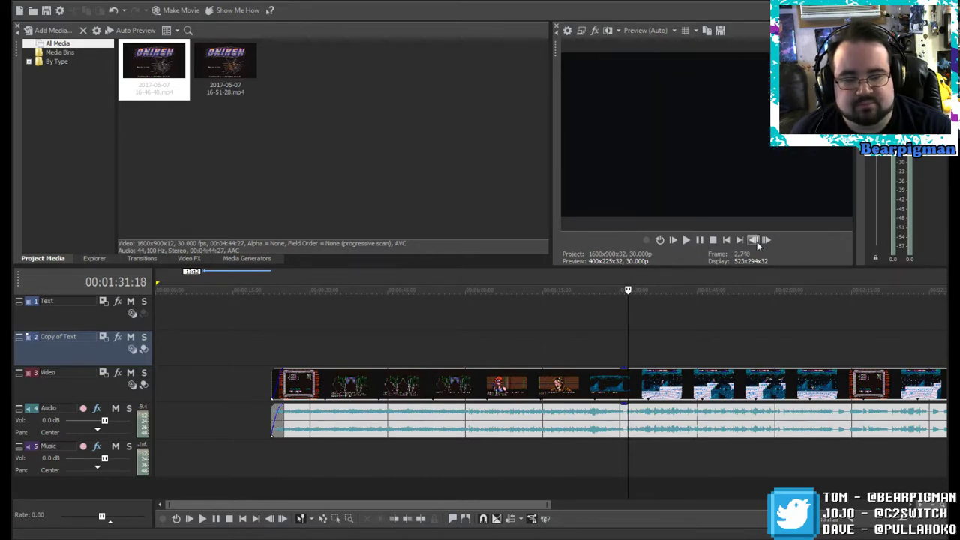
left_click(420, 519)
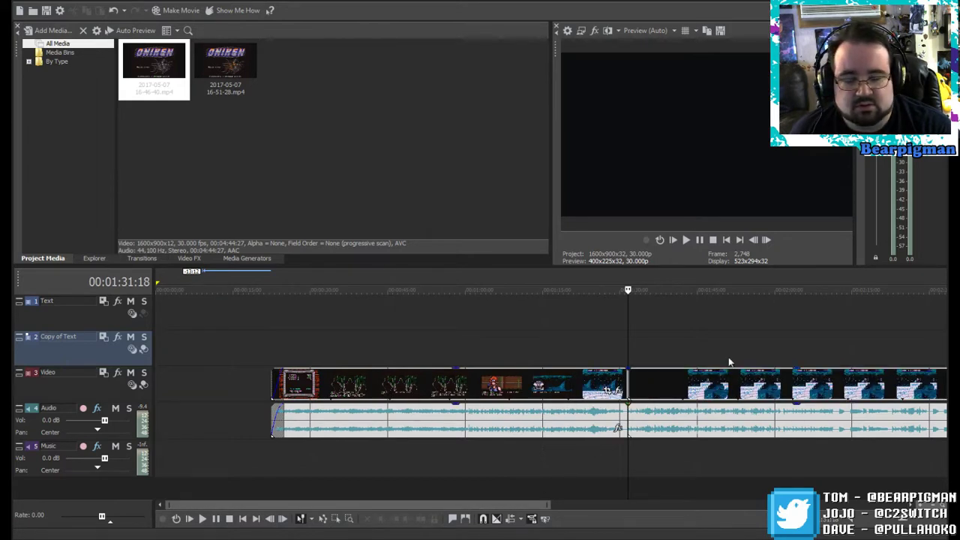
left_click_drag(678, 389, 725, 387)
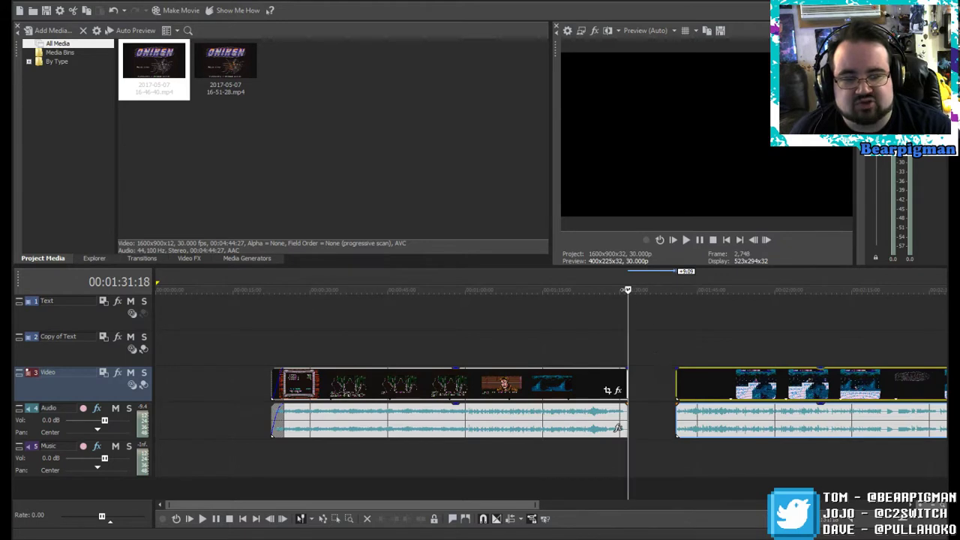
Step: Preview the end of the cutscene clip and trim it to 00:01:31:05, at the end of the Mission 3 Ice Fortress title screen
left_click_drag(627, 289, 597, 289)
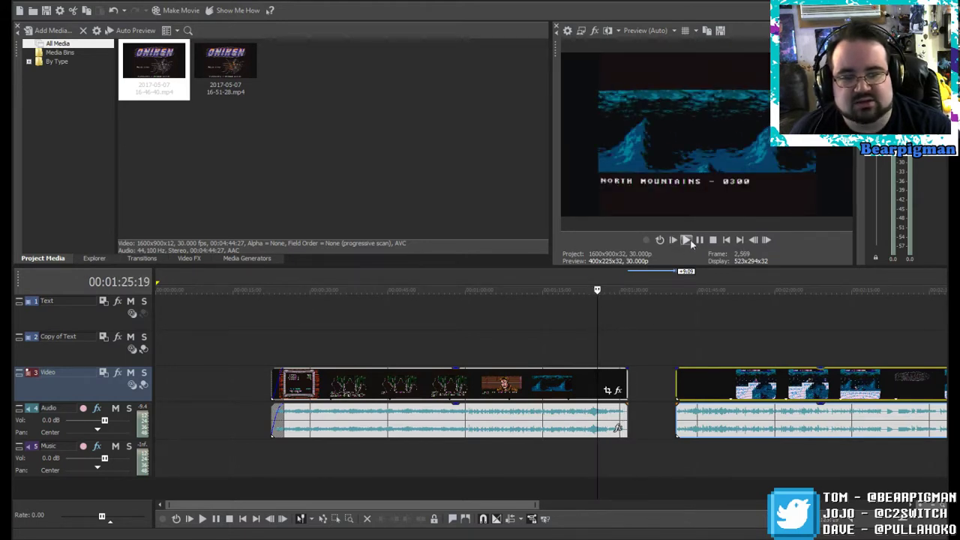
left_click(687, 240)
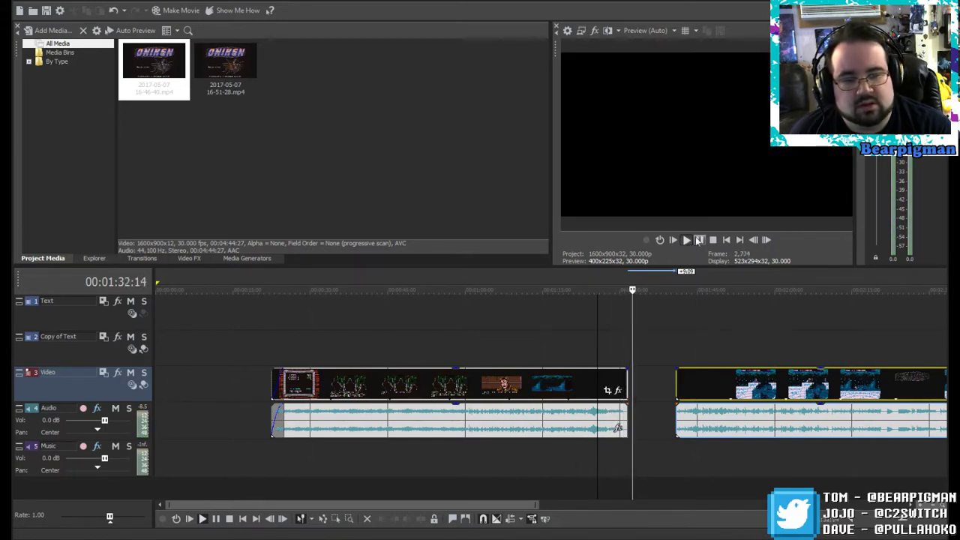
left_click(699, 241)
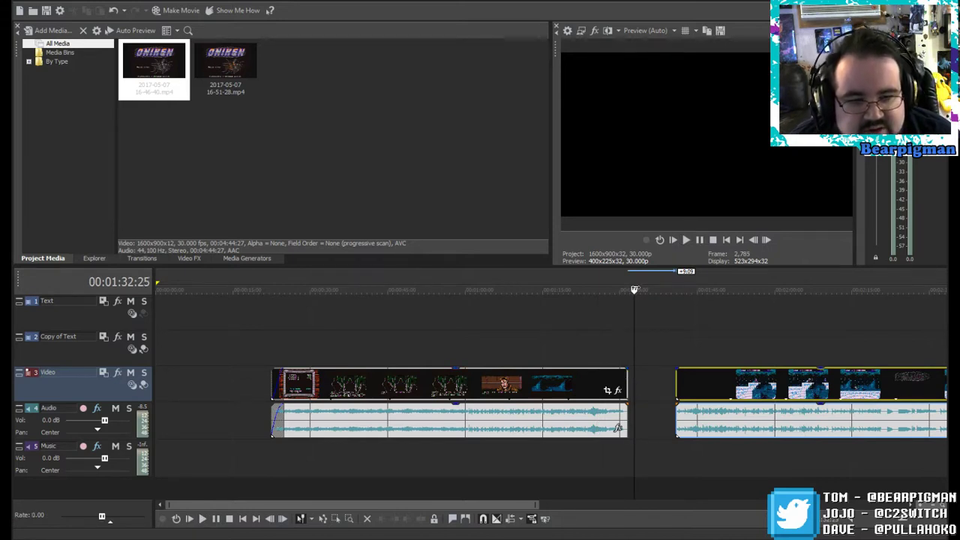
left_click_drag(635, 291, 616, 290)
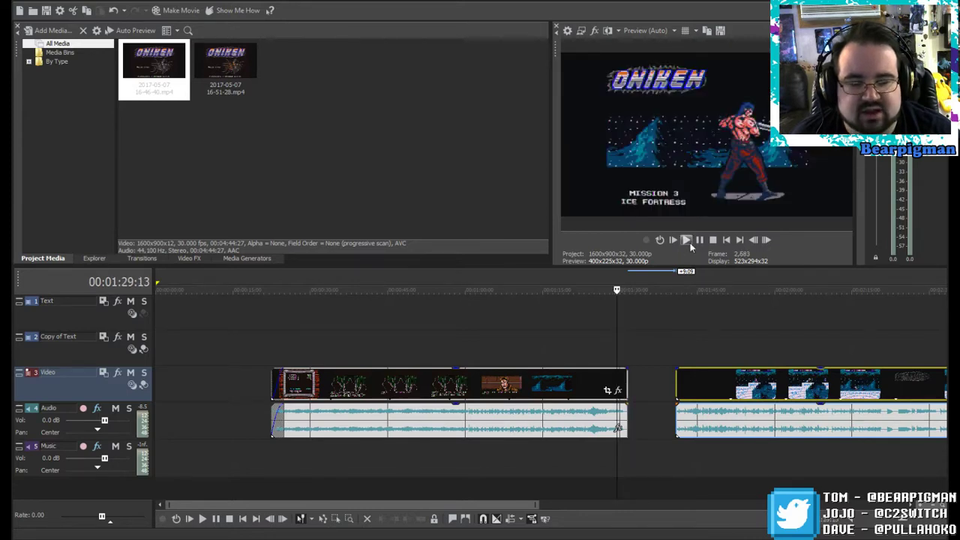
left_click(687, 241)
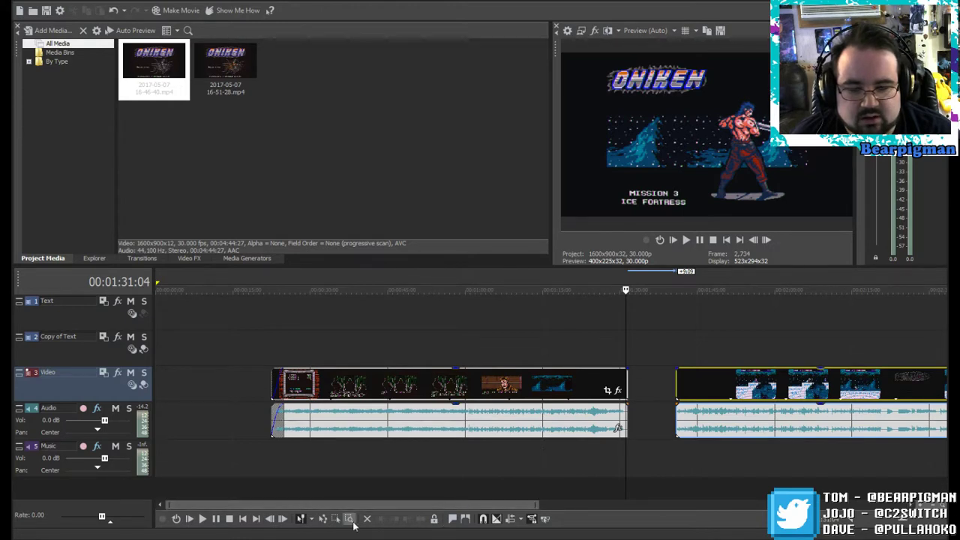
scroll(620, 410, "up", 8)
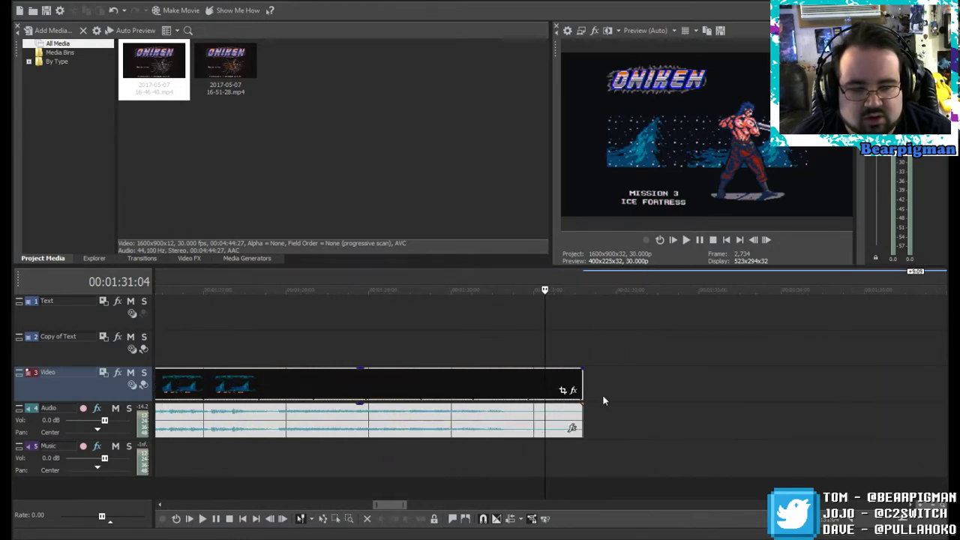
left_click(546, 318)
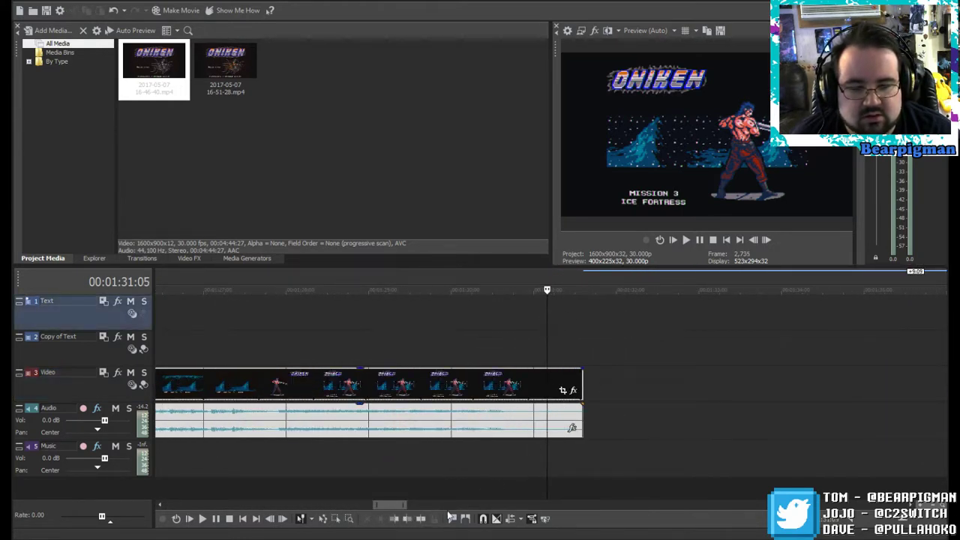
left_click(408, 522)
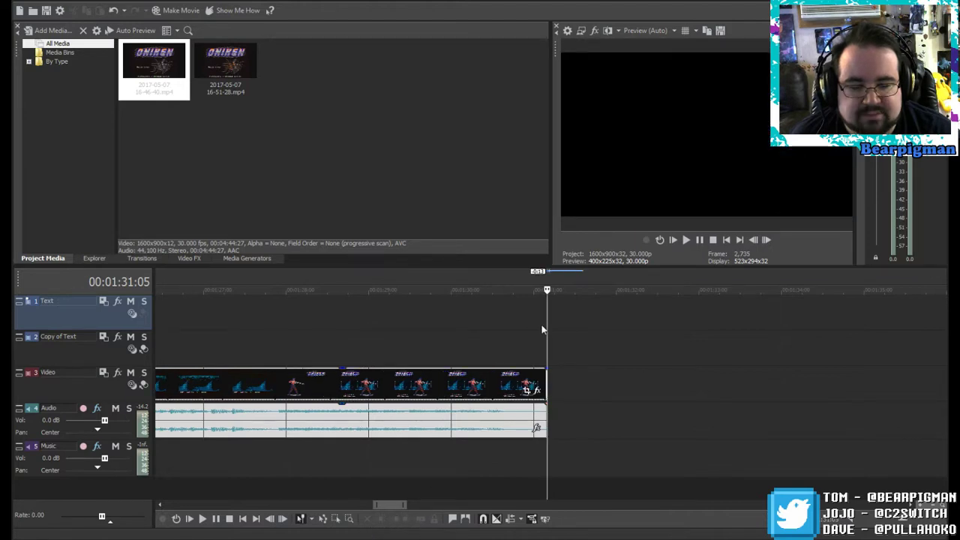
Step: Preview the Mission 3 gameplay clip from its start at 00:01:40:27 and split it at 00:02:00:29
scroll(542, 327, "down", 3)
scroll(542, 329, "down", 2)
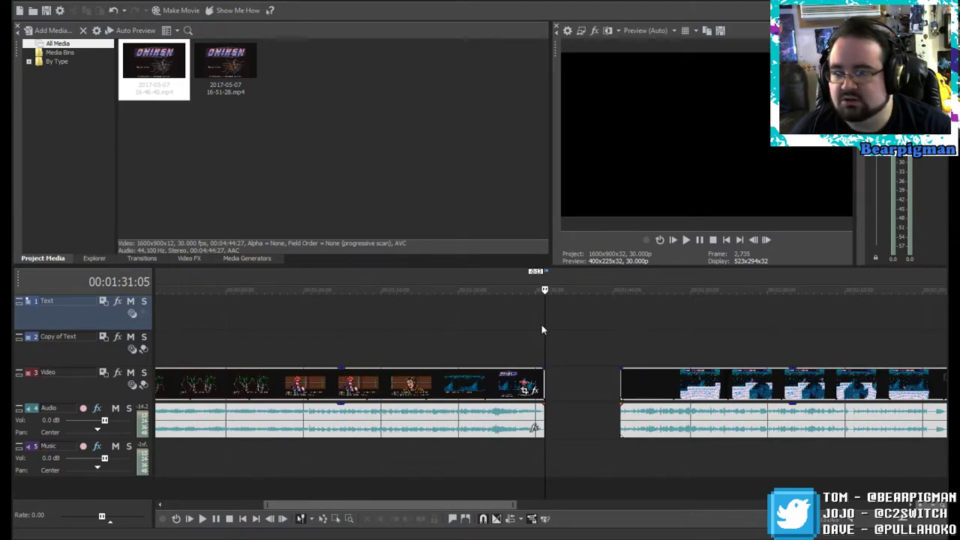
scroll(484, 409, "down", 1)
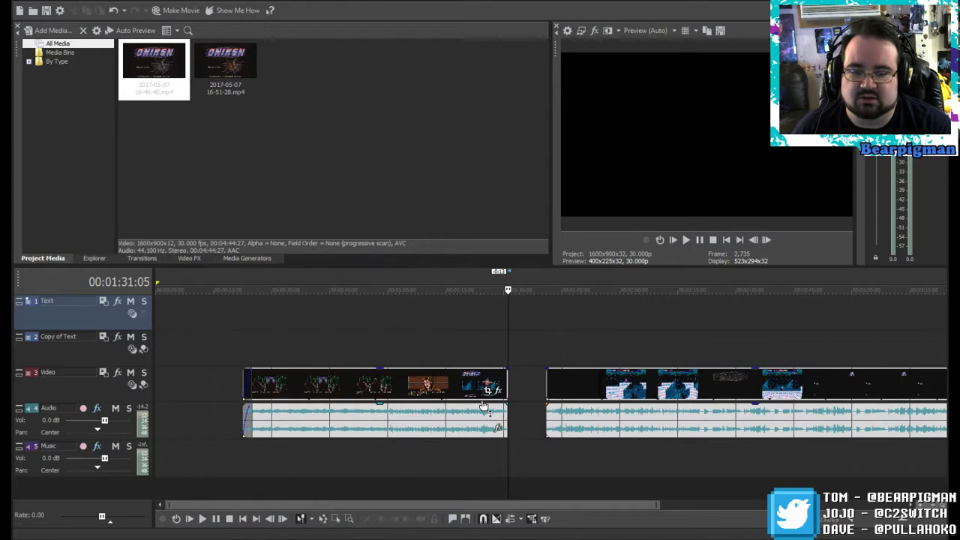
scroll(480, 395, "up", 1)
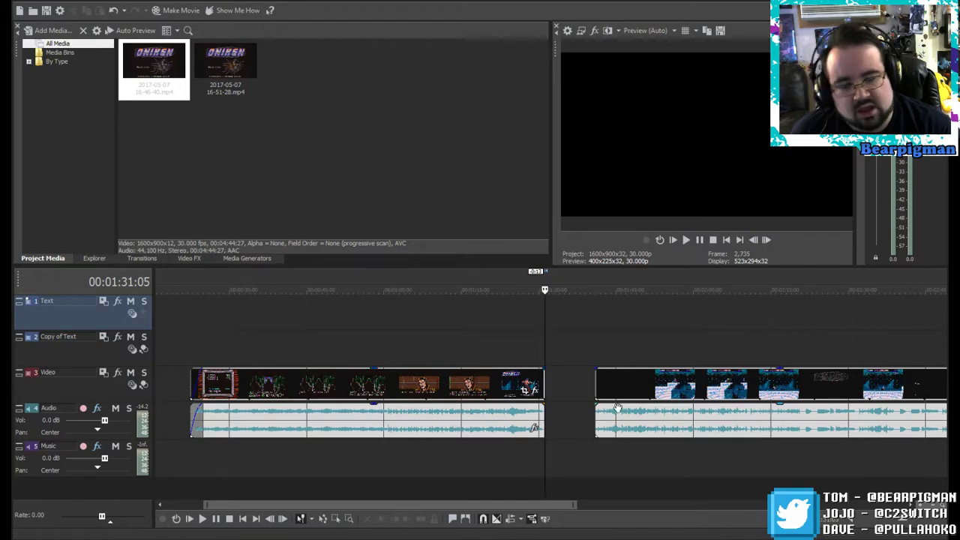
left_click_drag(544, 290, 620, 311)
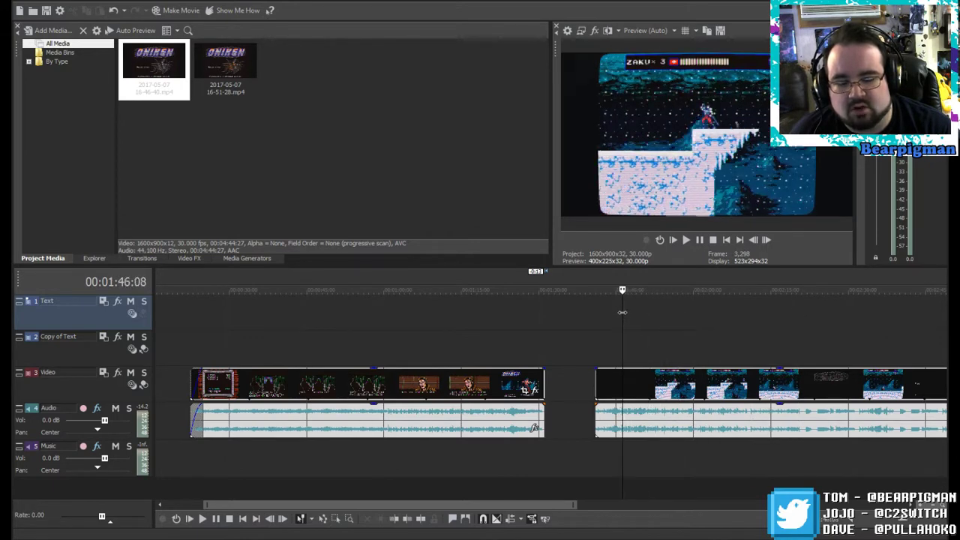
scroll(462, 458, "down", 4)
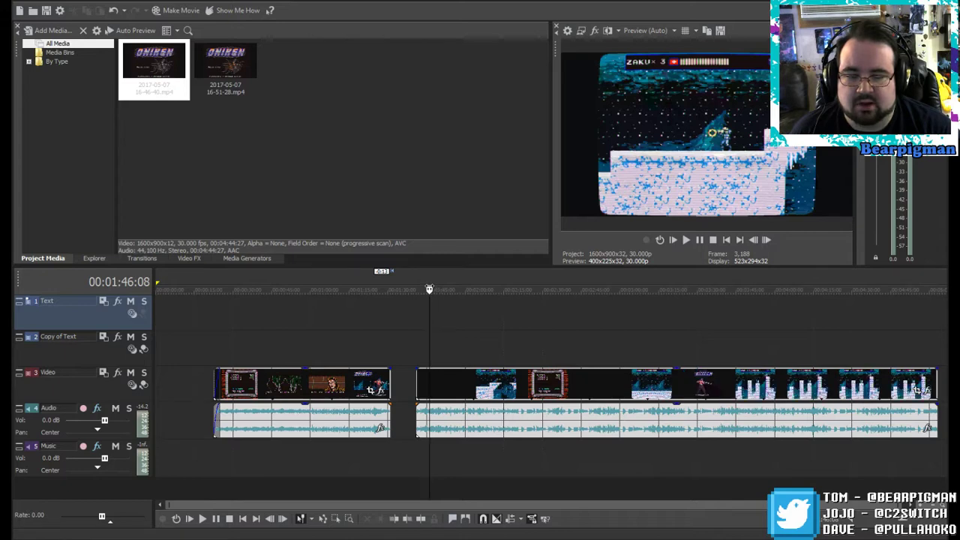
left_click_drag(432, 292, 417, 290)
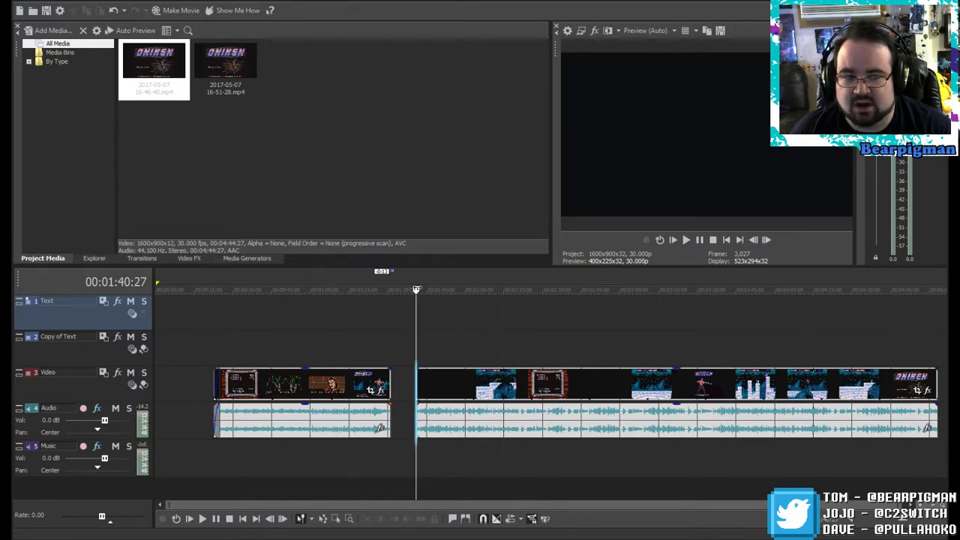
left_click(687, 241)
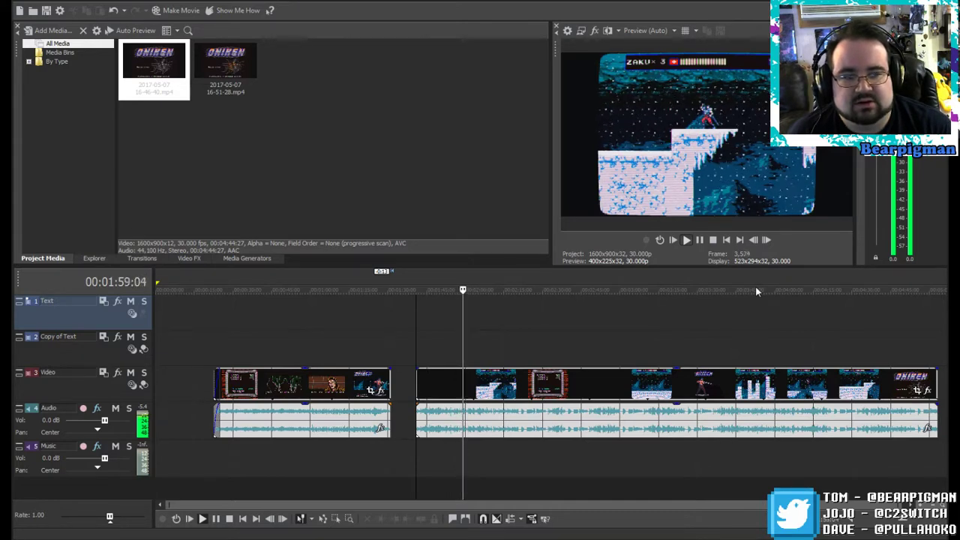
left_click(698, 244)
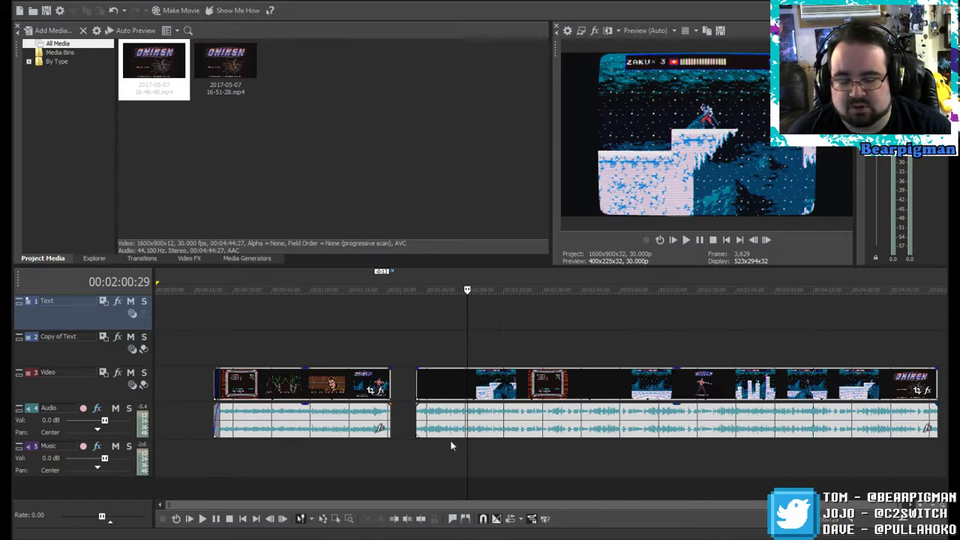
left_click(422, 523)
Step: Trim the start of the first gameplay part to 00:01:56:03, leaving only the short section before the split
key("Left")
key("Left")
key("Left")
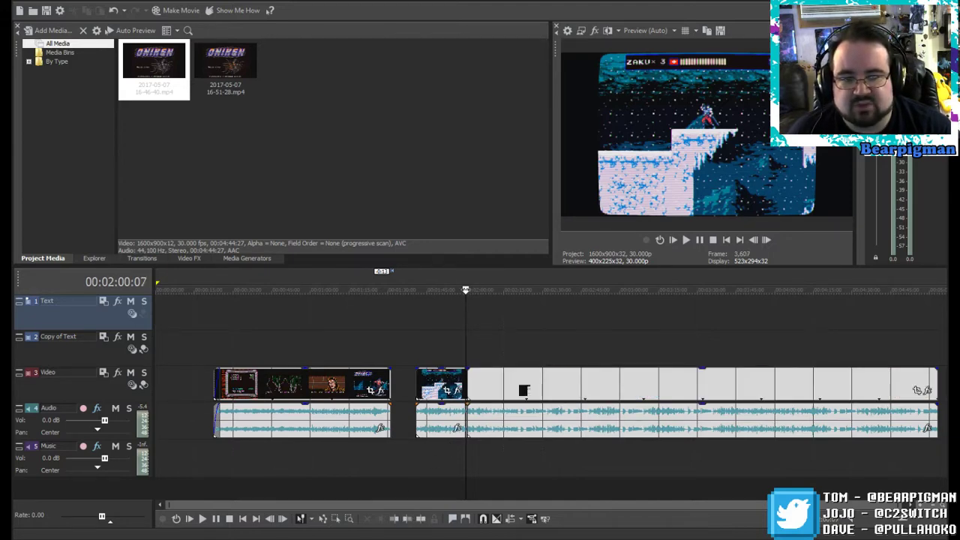
key("Right")
key("Right")
key("Right")
key("Left")
key("Left")
key("Left")
key("Left")
key("Left")
key("Left")
key("Left")
key("Left")
key("Left")
key("Left")
key("Left")
key("Left")
key("Left")
key("Left")
key("Left")
key("Left")
key("Left")
key("Left")
key("Left")
key("Left")
key("Left")
key("Left")
key("Left")
key("Left")
key("Left")
key("Left")
key("Left")
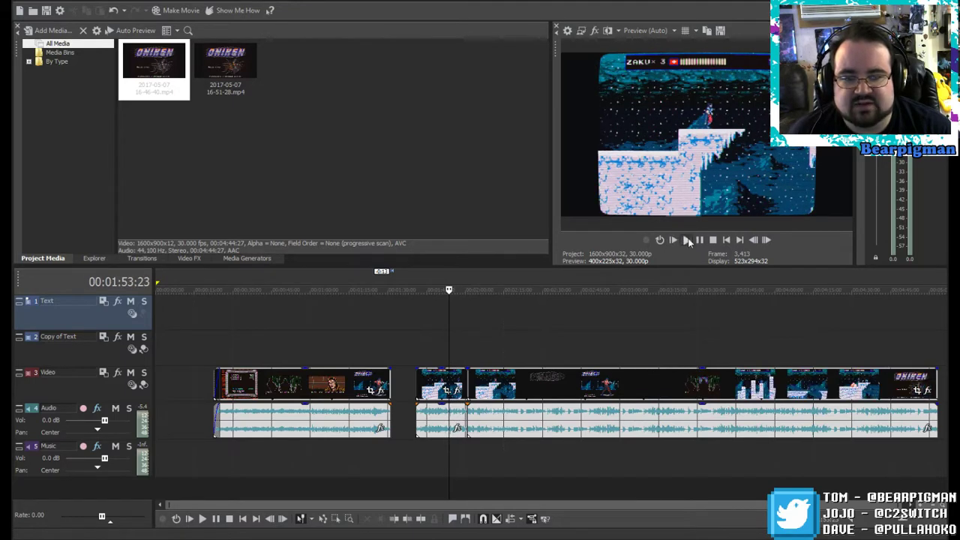
left_click(700, 239)
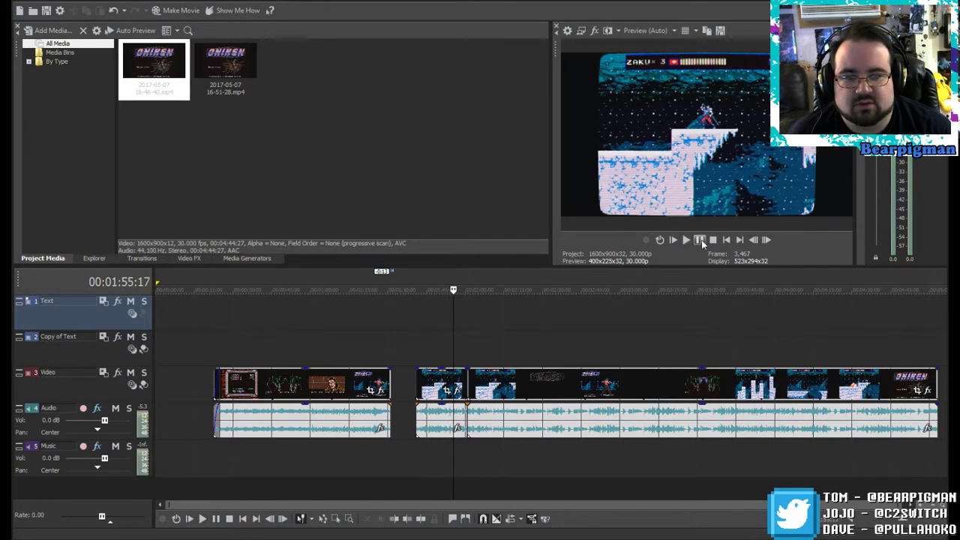
left_click(699, 239)
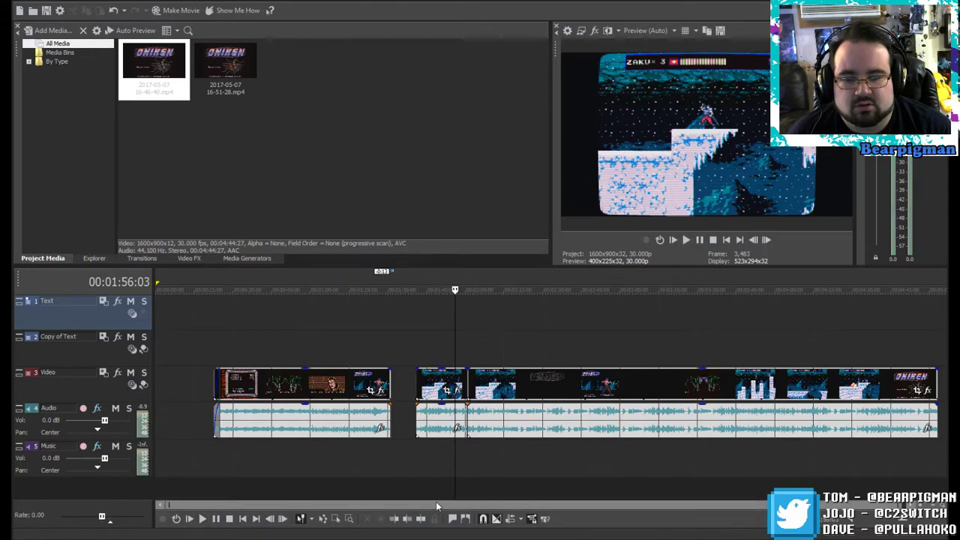
left_click(394, 519)
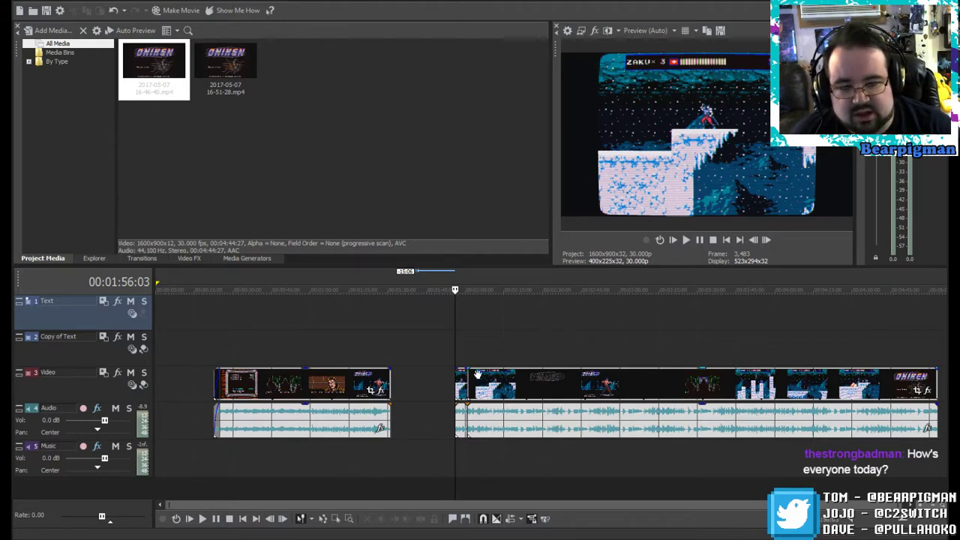
Step: Move the short gameplay clip earlier to start at 00:01:43:16, and preview it from there
left_click_drag(461, 383, 426, 384)
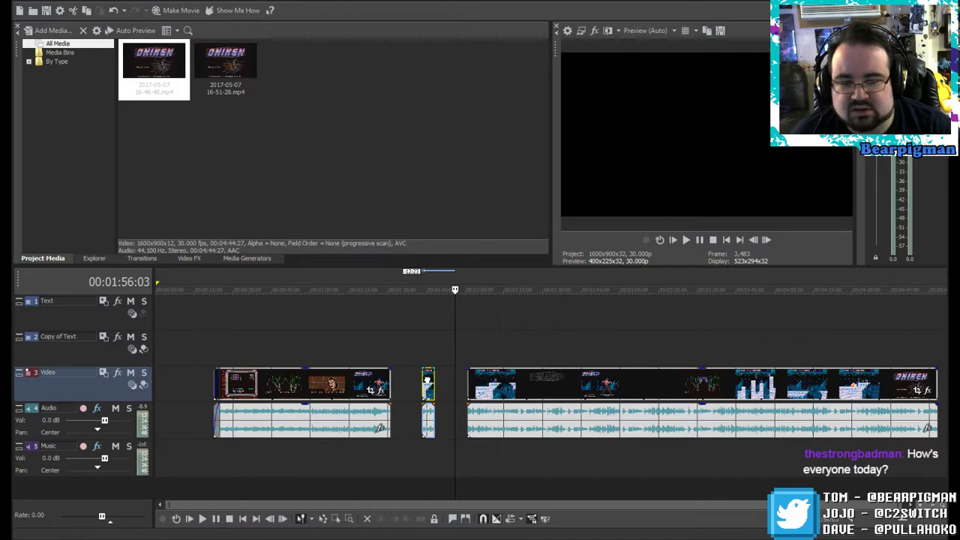
left_click(421, 349)
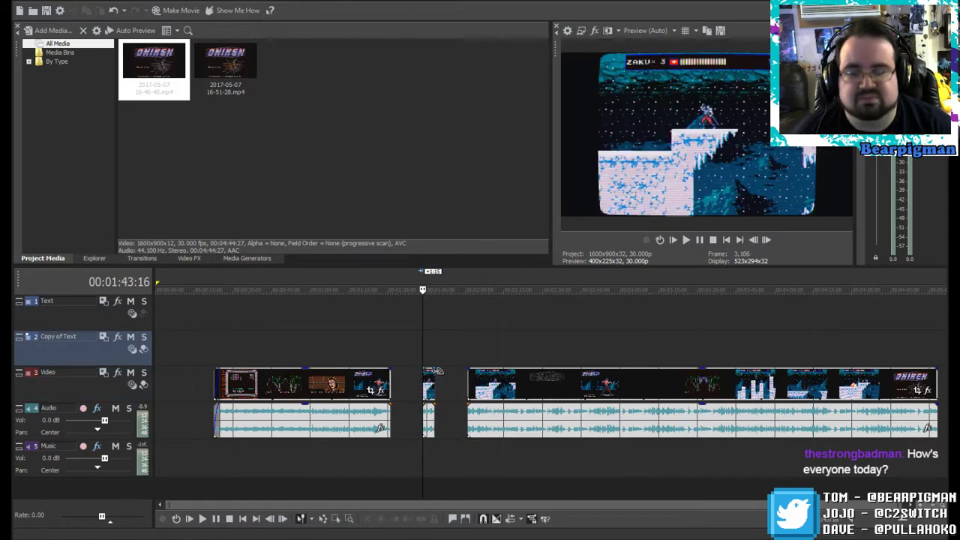
left_click(686, 240)
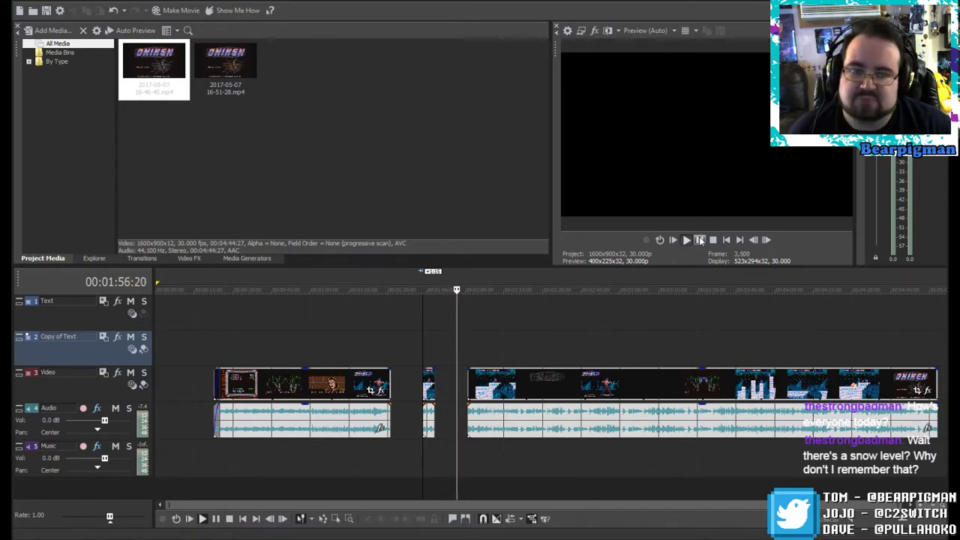
left_click(700, 240)
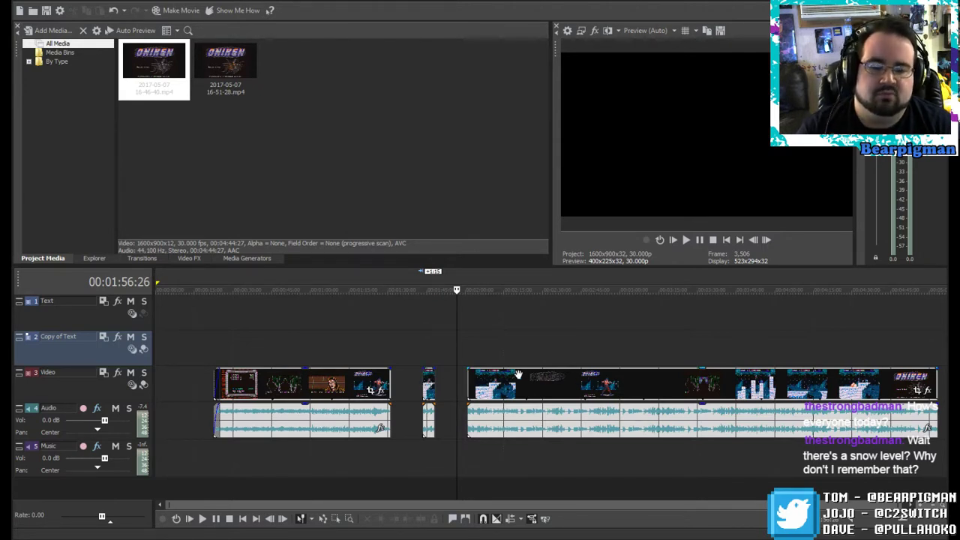
Step: Scrub through the remaining long gameplay clip after the split and delete it
left_click_drag(464, 305, 924, 323)
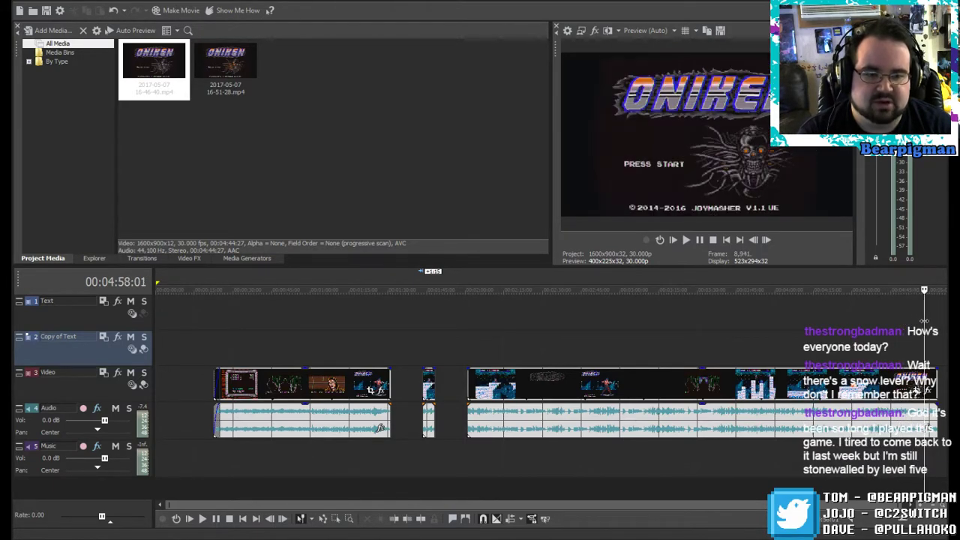
left_click(658, 395)
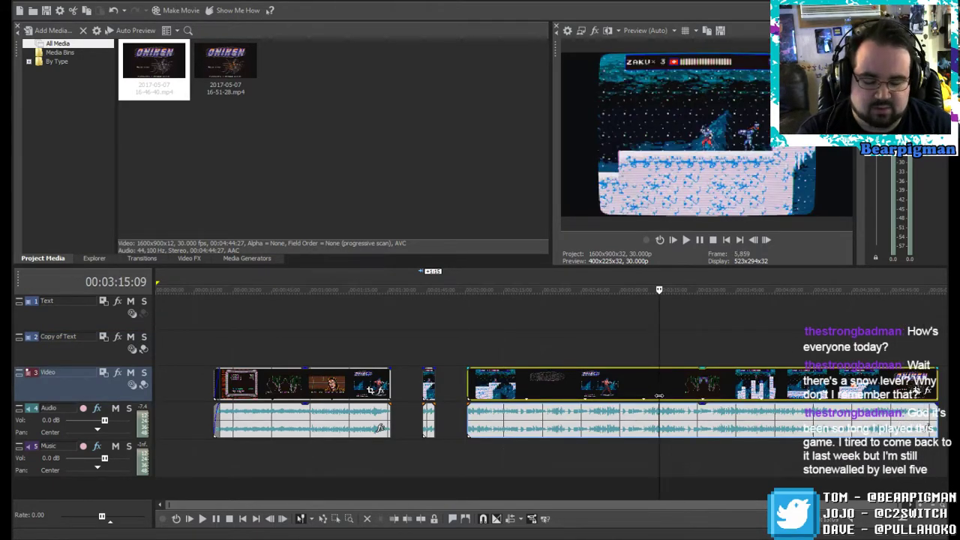
key("Delete")
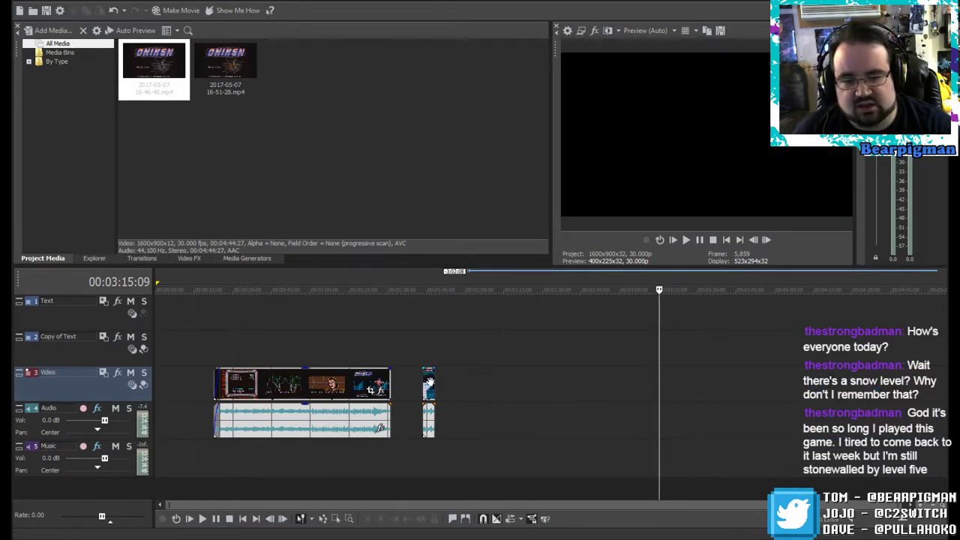
Step: Move the cutscene clip to start at 00:00:40:05, and place the short gameplay clip ahead of it at about 00:00:15
left_click_drag(428, 375, 178, 373)
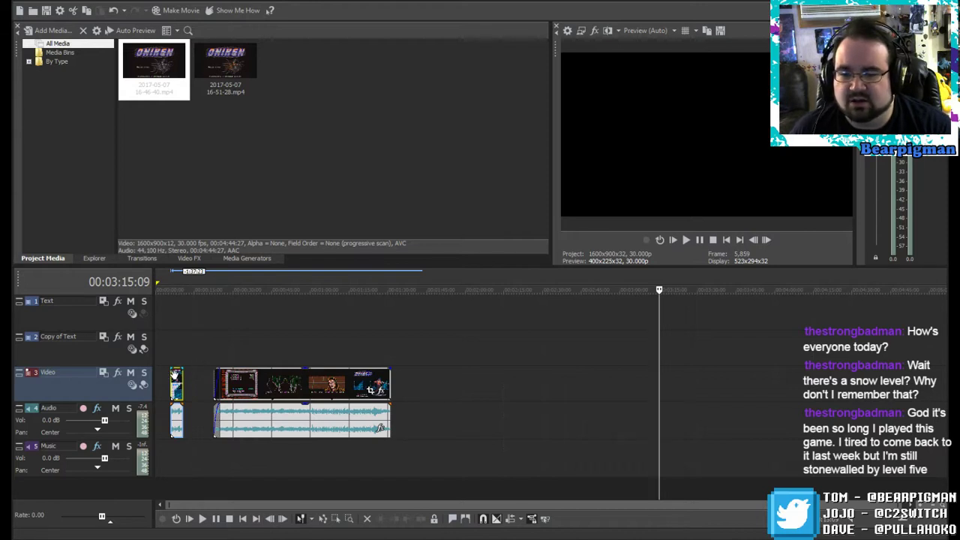
left_click_drag(174, 373, 551, 369)
left_click(291, 380)
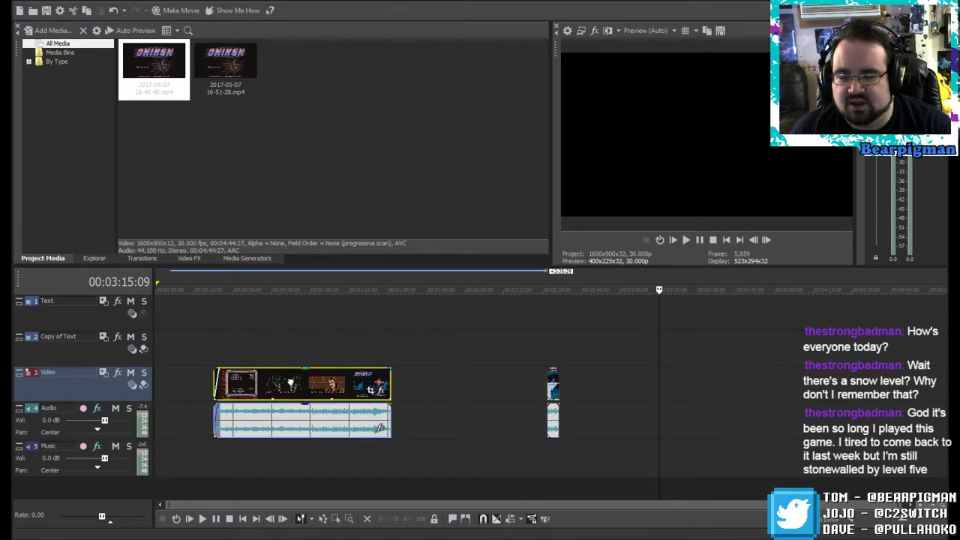
left_click_drag(290, 384, 336, 388)
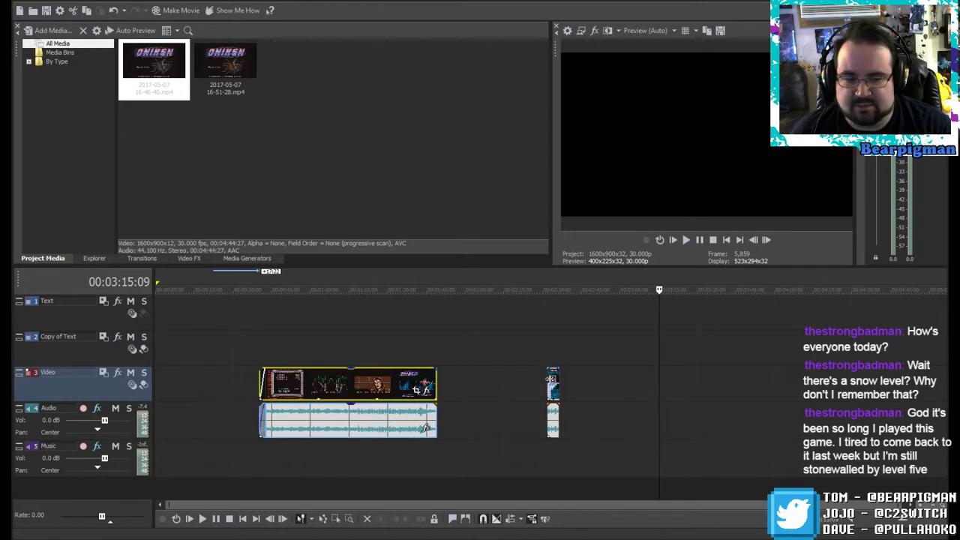
left_click_drag(552, 379, 200, 382)
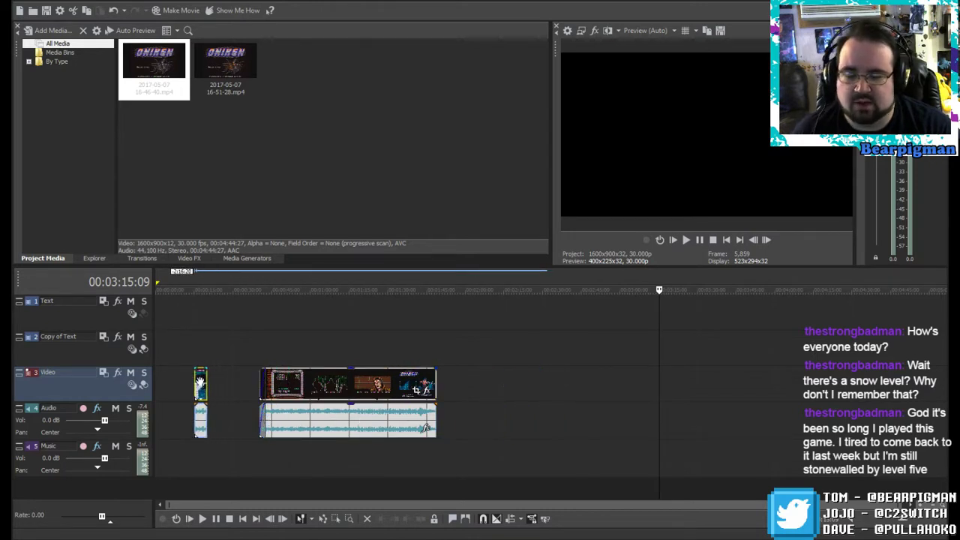
Step: Place the playhead at the cutscene clip's start, and select the time range from just after it to 00:02:26:19
left_click(258, 349)
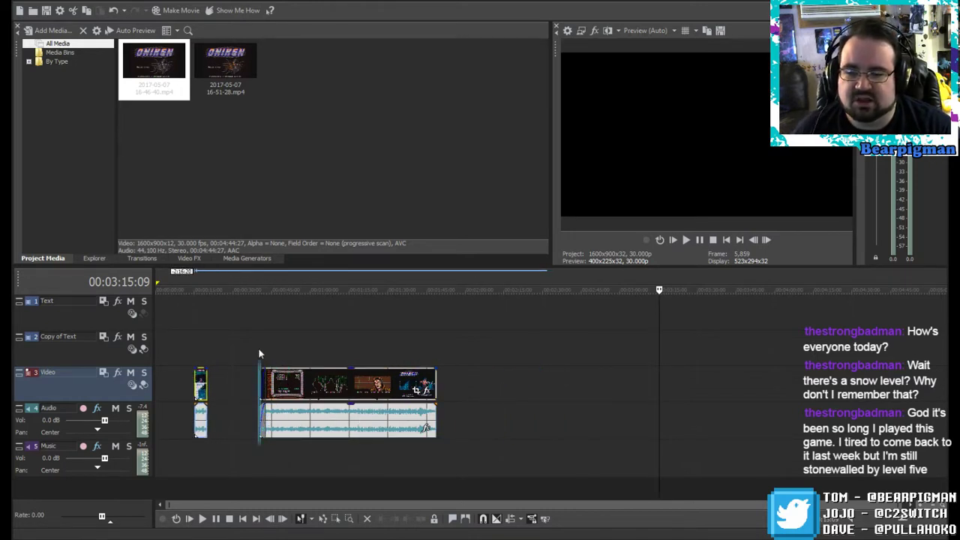
left_click(259, 350)
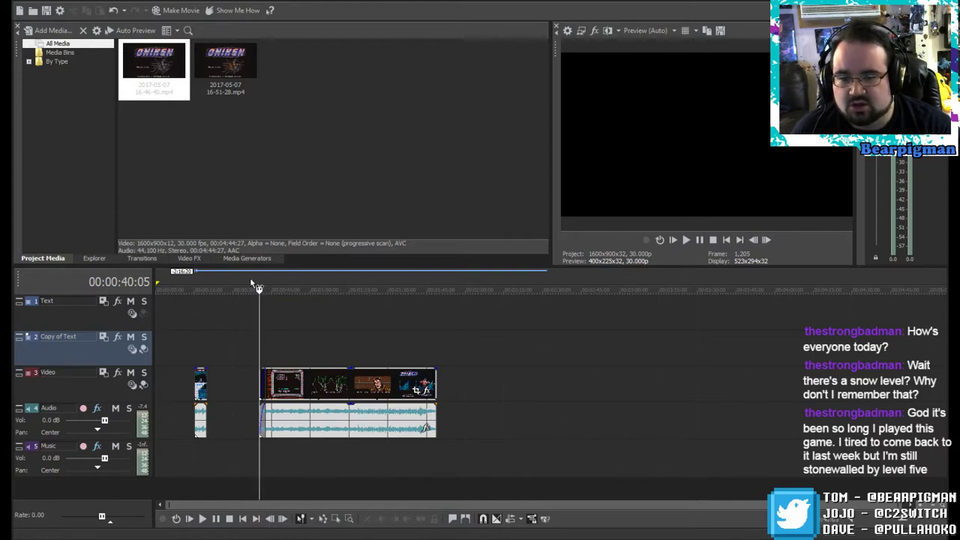
left_click_drag(267, 285, 533, 286)
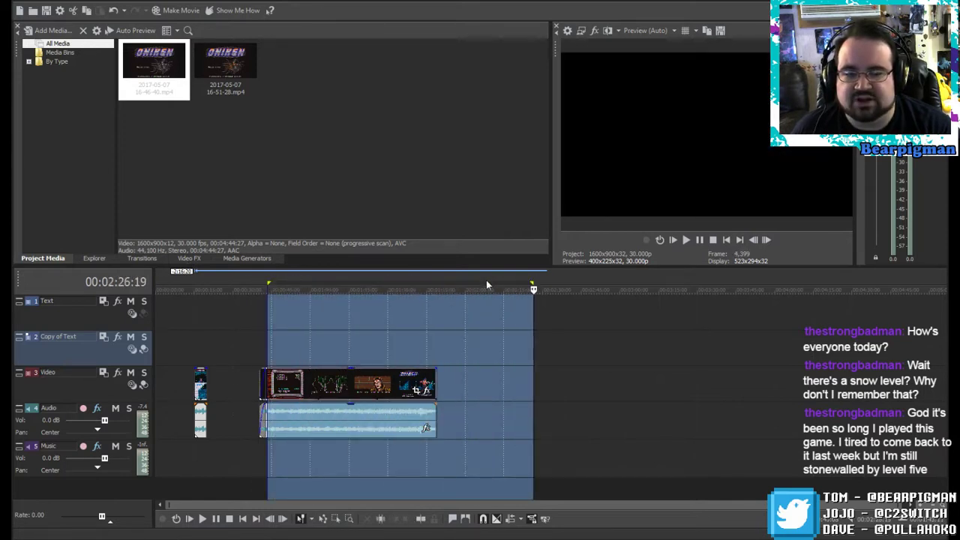
Step: Set the loop region from 00:00:40:05 to 00:04:14:04, and check the hard-drive export options for rendering only the loop region
left_click_drag(267, 284, 261, 283)
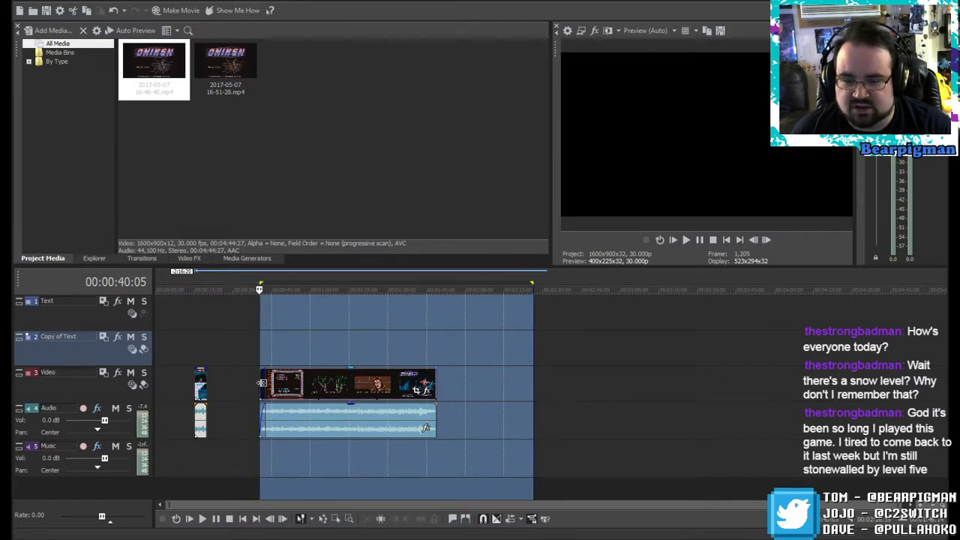
left_click_drag(532, 282, 810, 273)
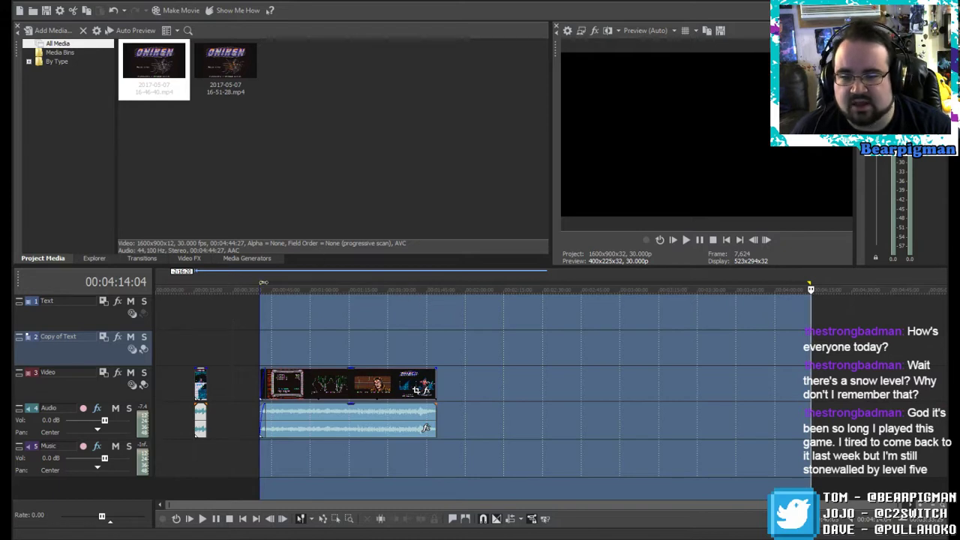
left_click(180, 10)
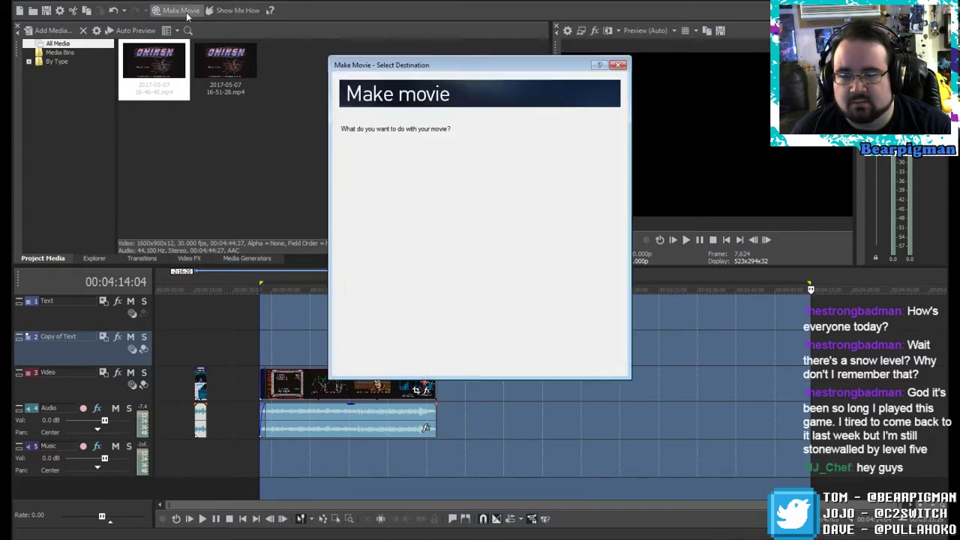
left_click(411, 324)
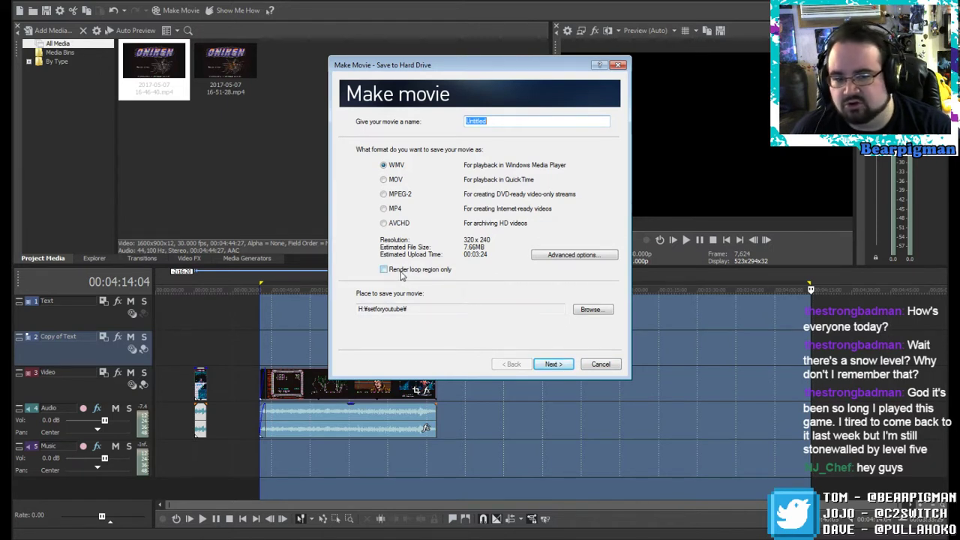
left_click(599, 364)
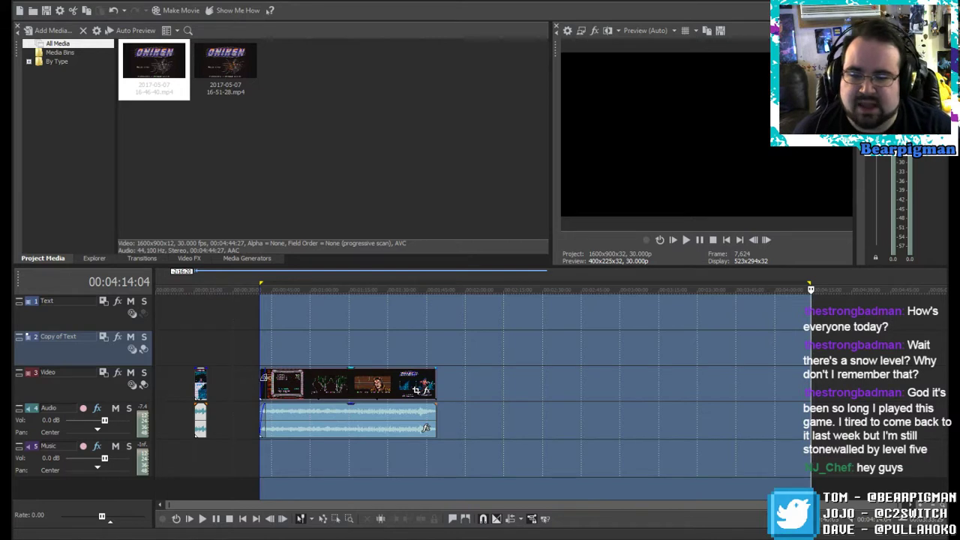
Step: Place the playhead at the cutscene clip's start, 00:00:40:05, and preview its opening
left_click(249, 339)
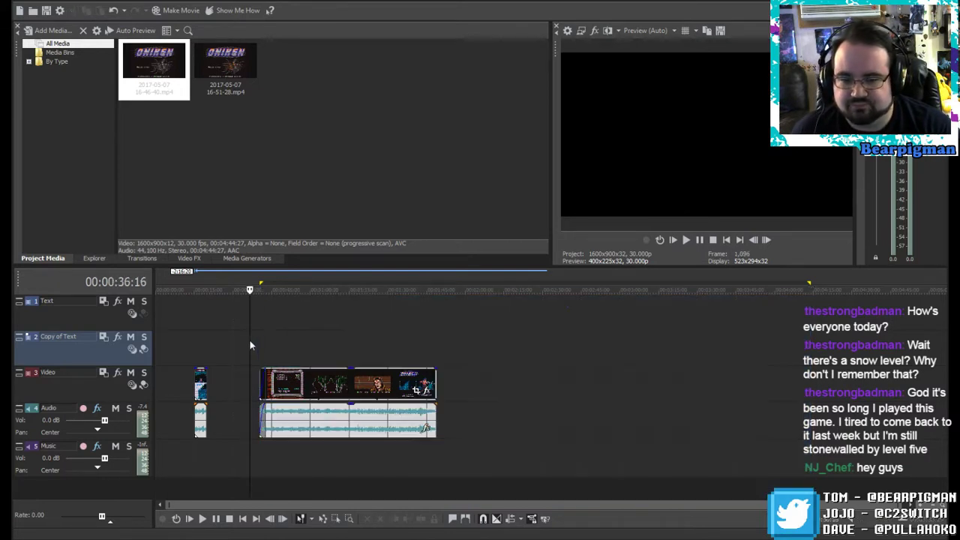
left_click_drag(251, 289, 260, 290)
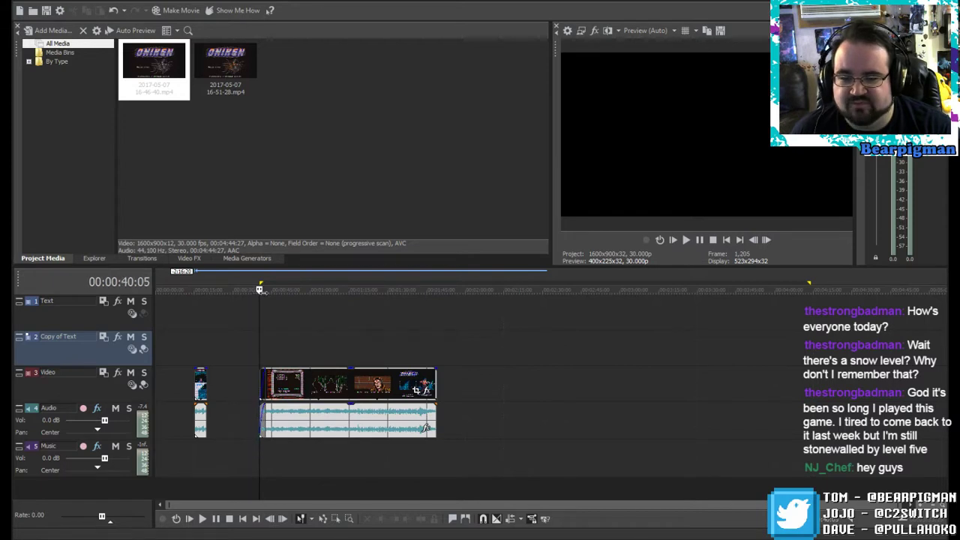
left_click(686, 240)
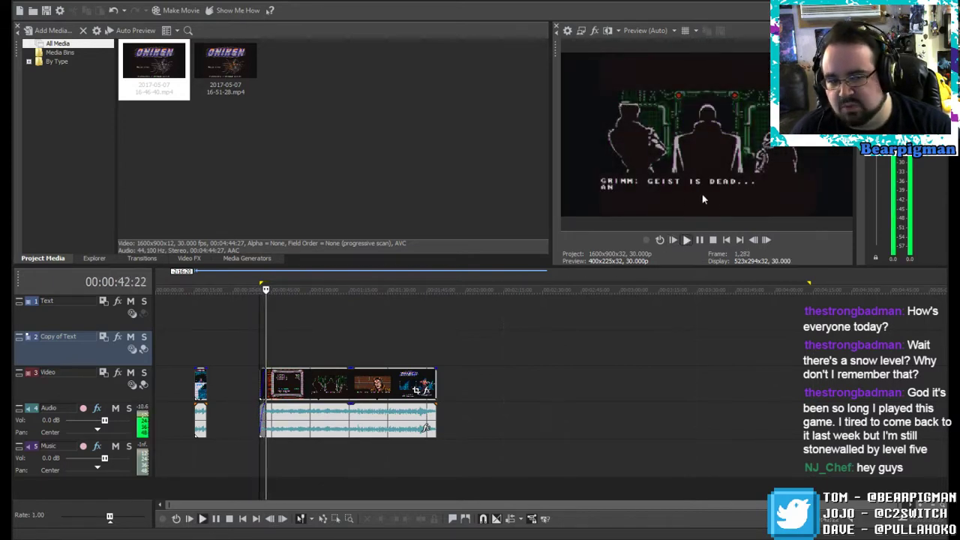
left_click(712, 240)
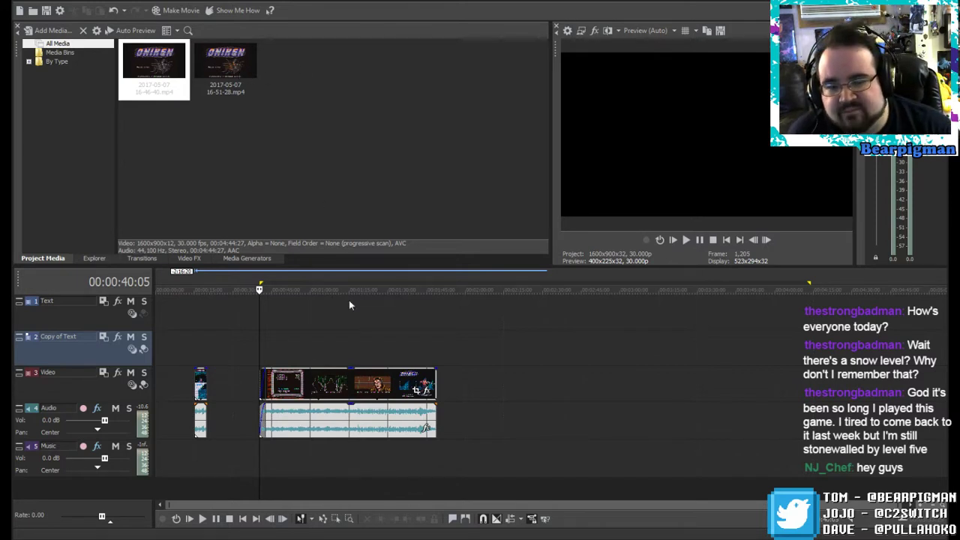
mouse_move(259, 300)
left_mouse_down()
mouse_move(424, 300)
mouse_move(259, 301)
left_mouse_up()
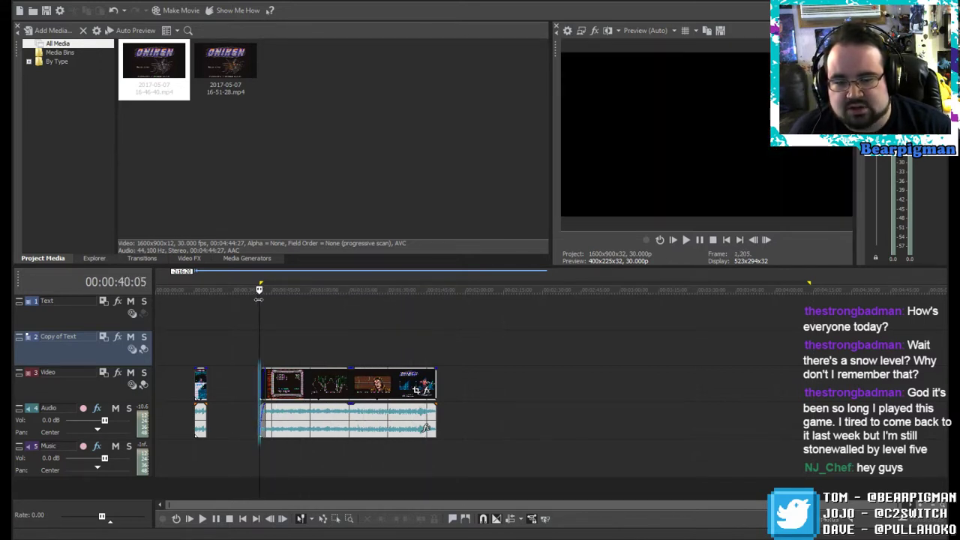
left_click(220, 72)
left_click_drag(350, 220, 478, 375)
scroll(468, 375, "right", 15)
scroll(679, 305, "right", 3)
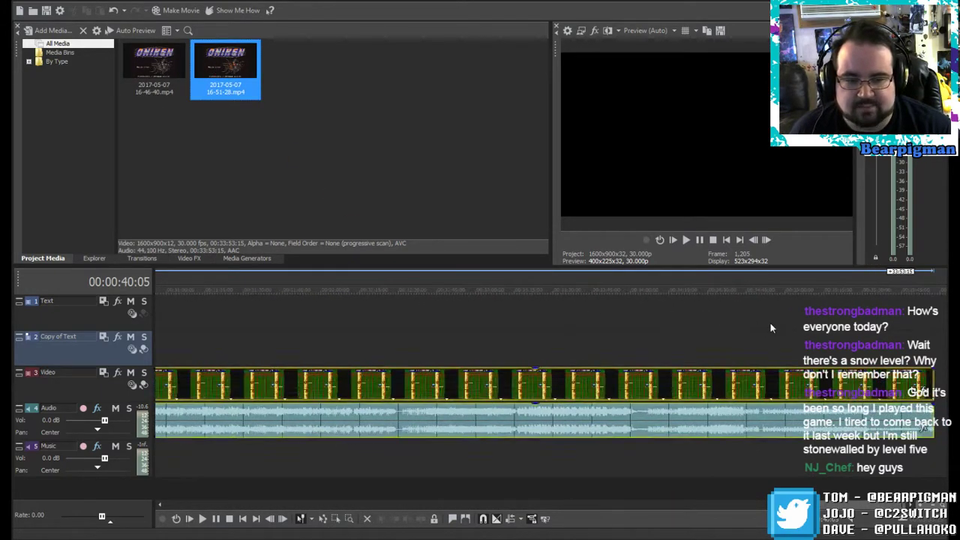
left_click(931, 361)
left_click_drag(857, 507, 245, 480)
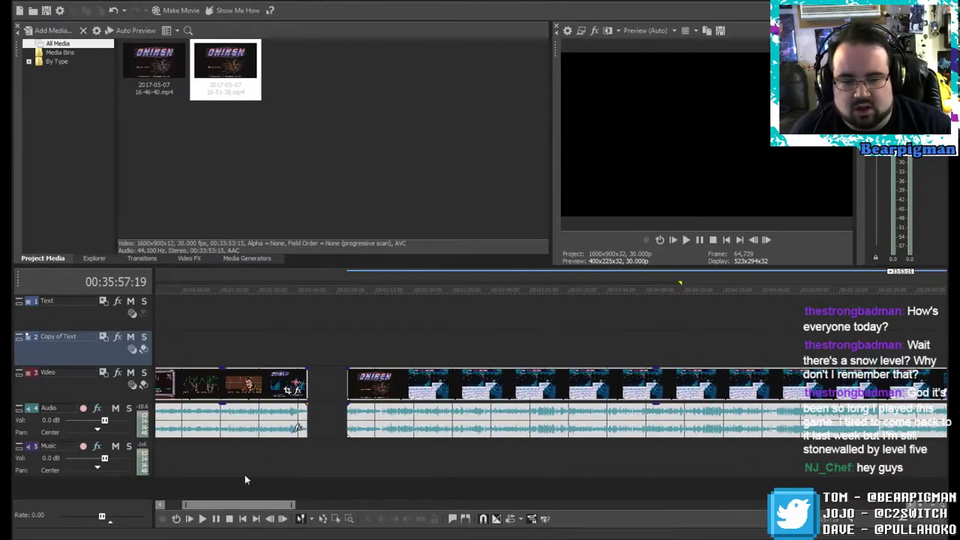
Step: Play the long gameplay clip from its start to the first area change at about 00:02:58
left_click(345, 332)
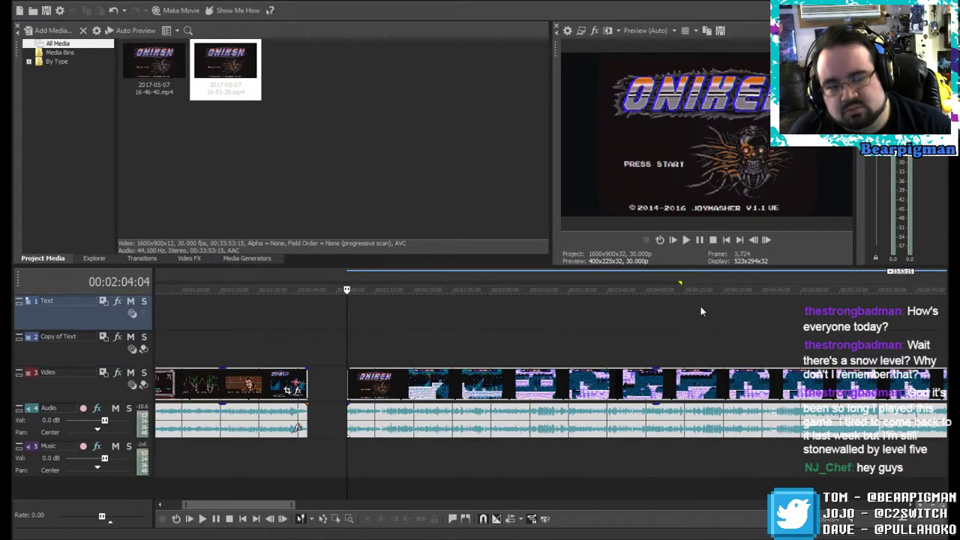
left_click(688, 240)
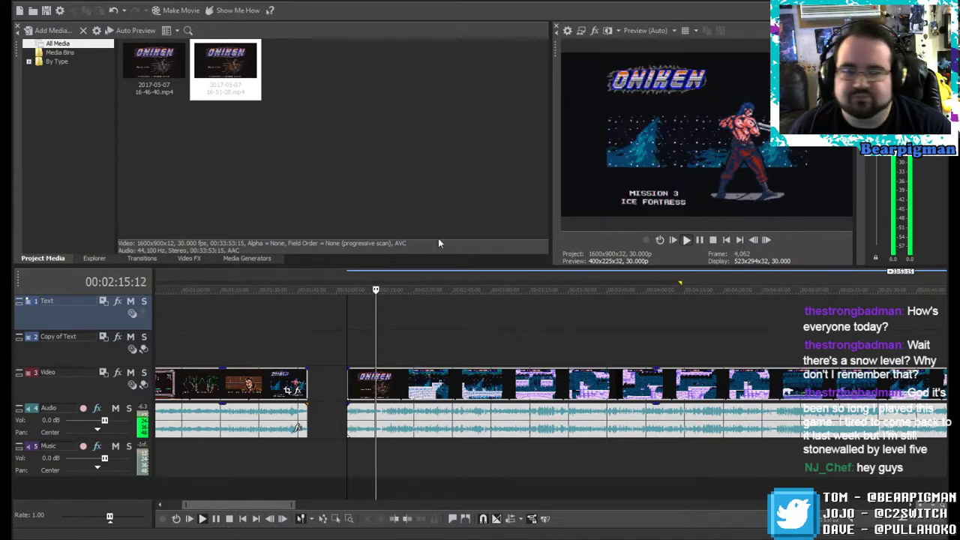
left_click(496, 334)
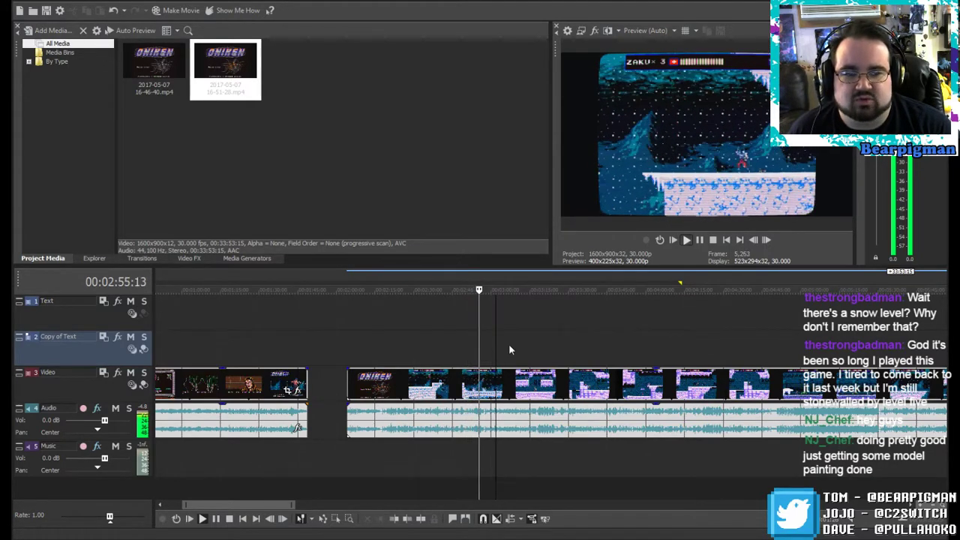
left_click(700, 241)
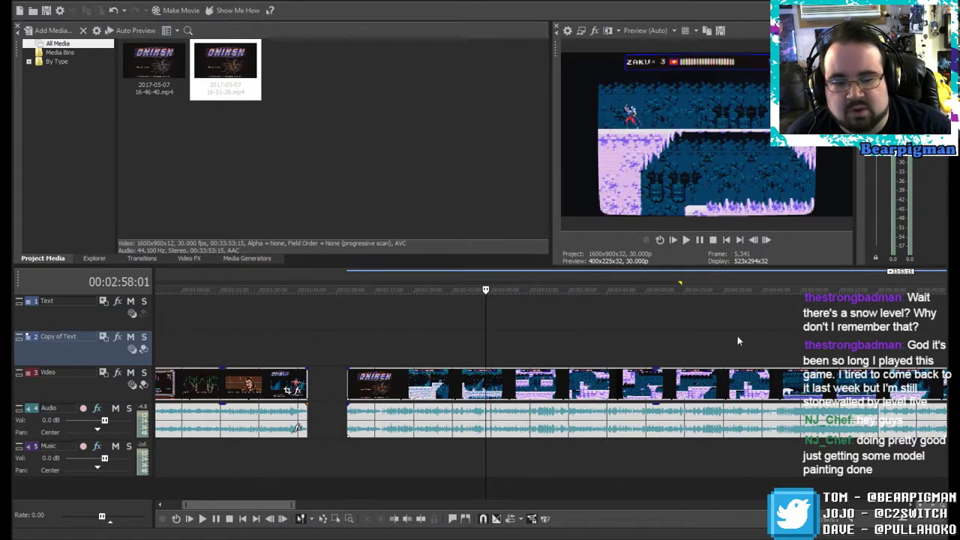
Step: Step back frame by frame to the black transition at 00:02:57:26 and split the long gameplay clip there
left_click(753, 240)
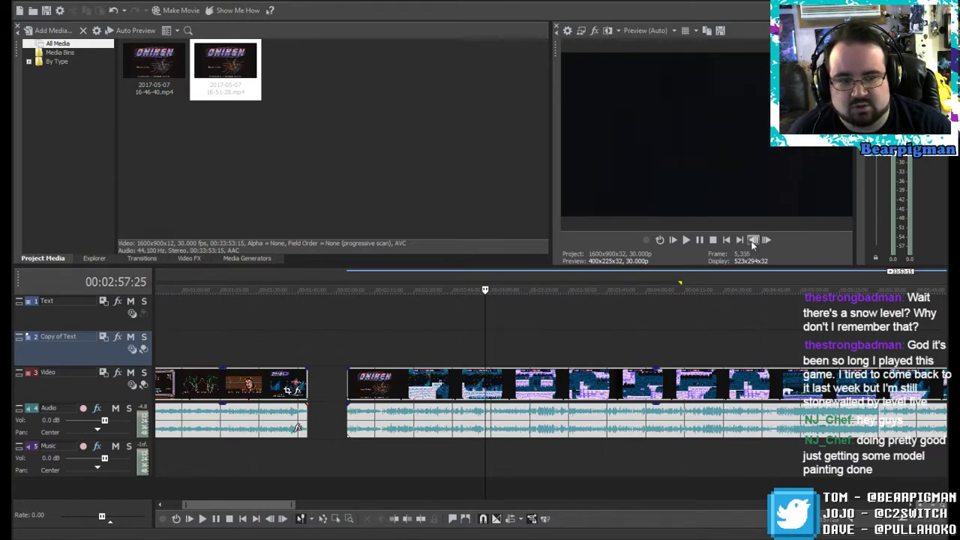
left_click(752, 240)
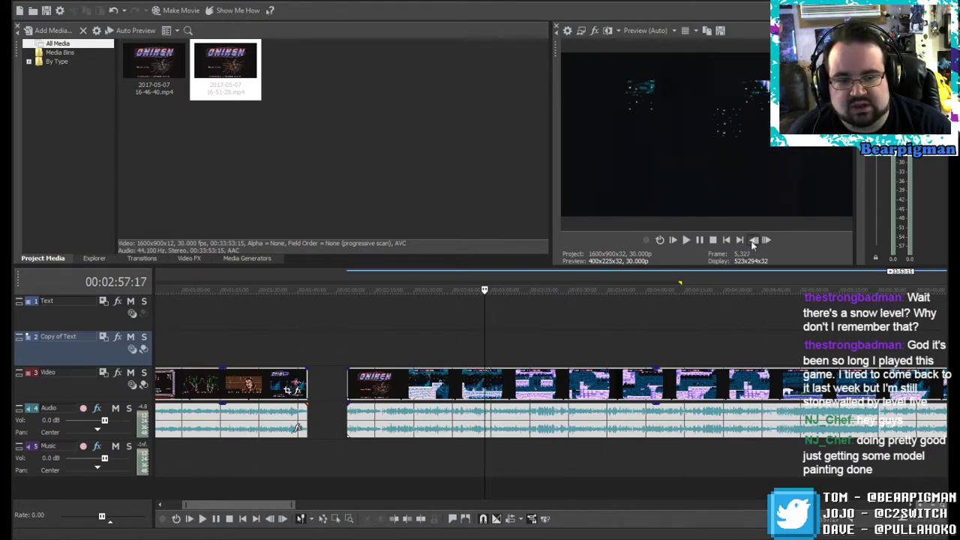
left_click(698, 240)
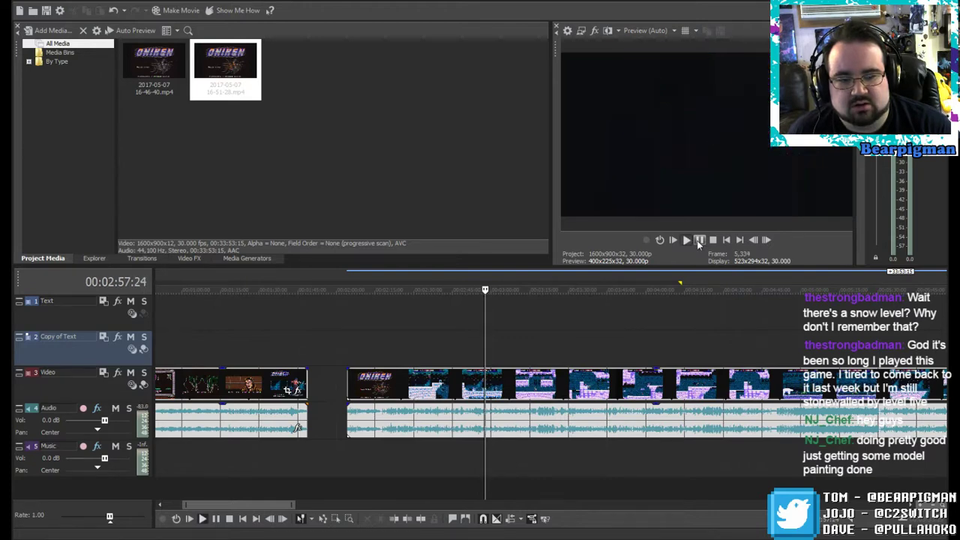
left_click(754, 240)
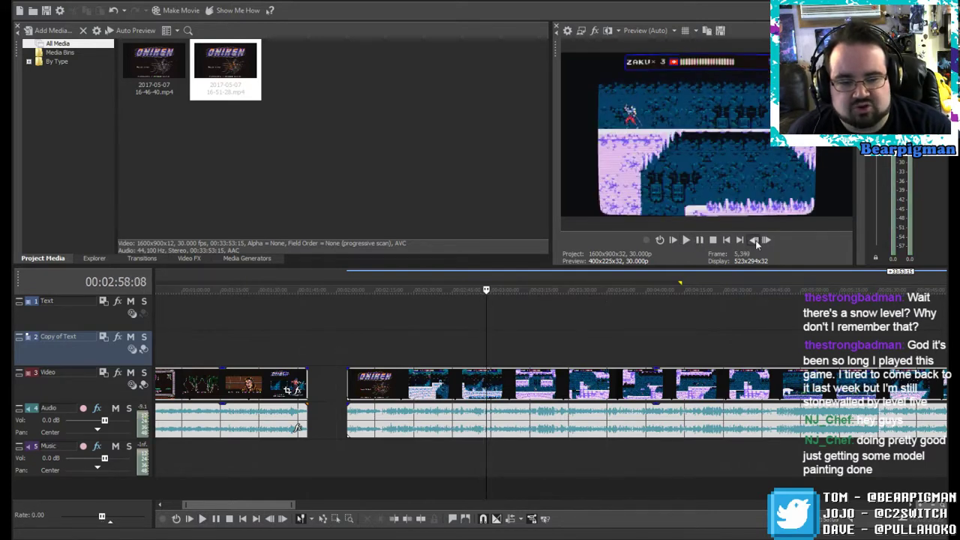
scroll(556, 334, "up", 8)
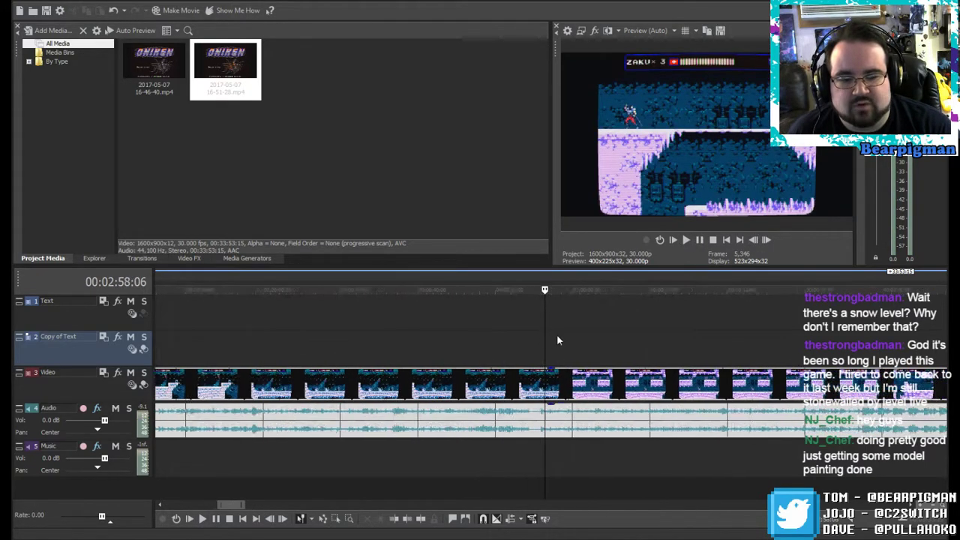
left_click(754, 240)
left_click(754, 240)
left_click(754, 240)
left_click(754, 240)
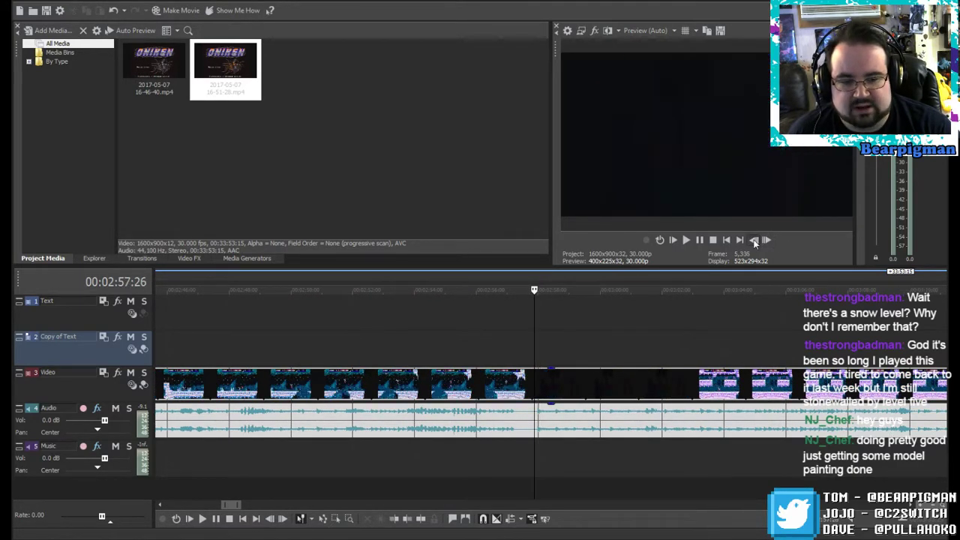
left_click(437, 516)
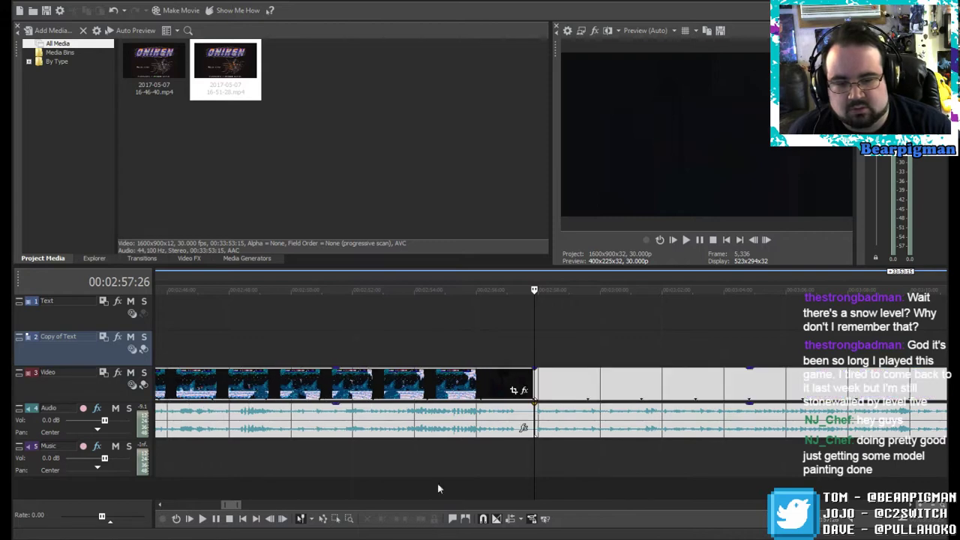
Step: Move the first part of the split gameplay clip earlier so it directly follows the cutscene clip
scroll(473, 321, "down", 5)
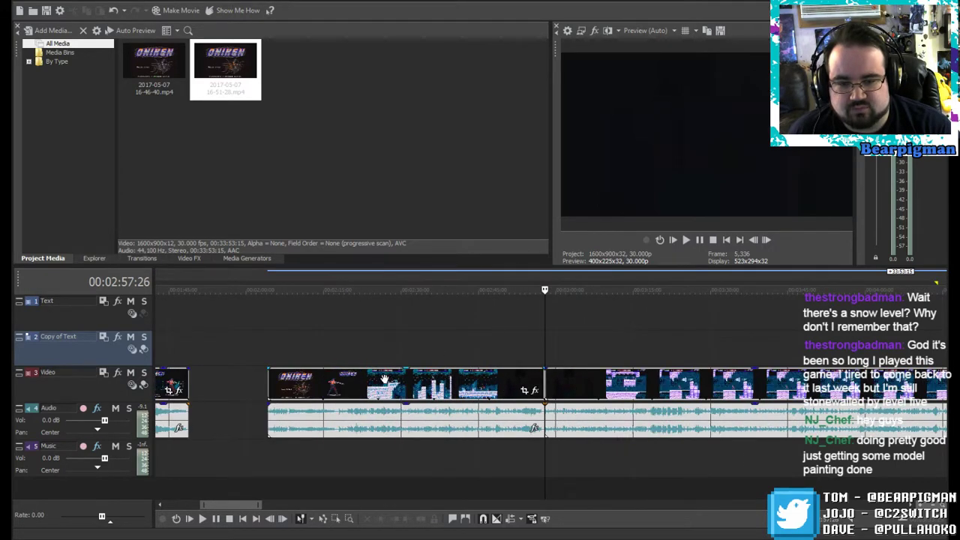
left_click_drag(379, 380, 304, 377)
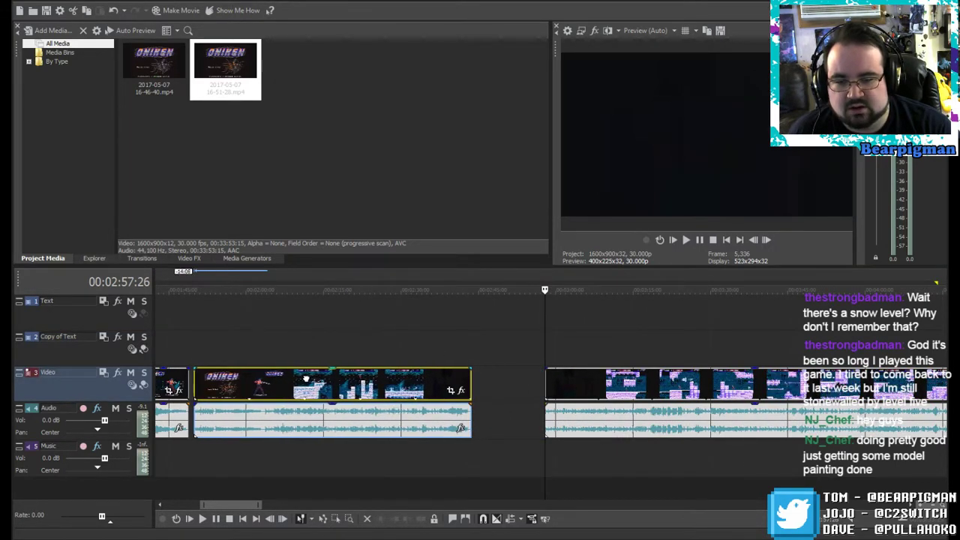
left_click(210, 327)
scroll(207, 422, "down", 5)
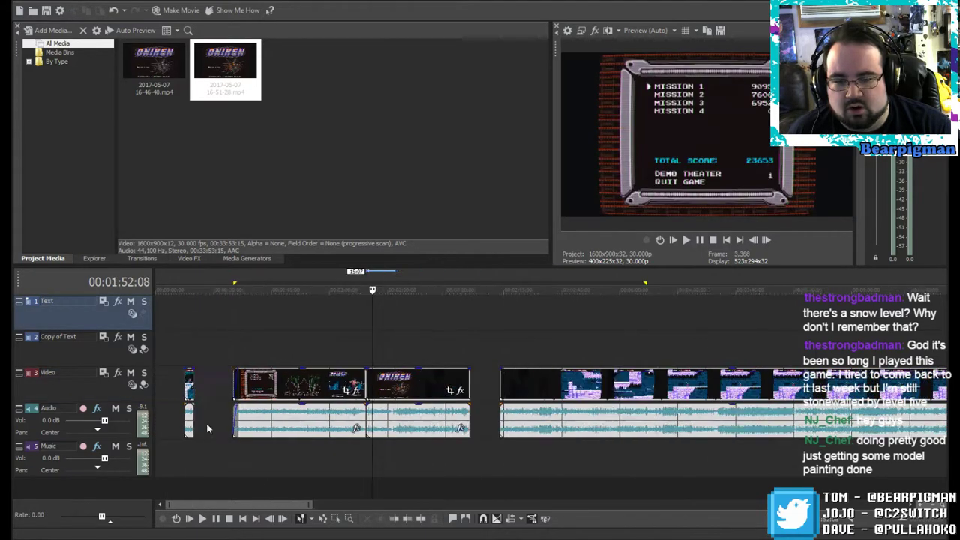
Step: Preview the join between the cutscene and gameplay clips, playing from 00:01:31:08 to the title screen
left_click(264, 335)
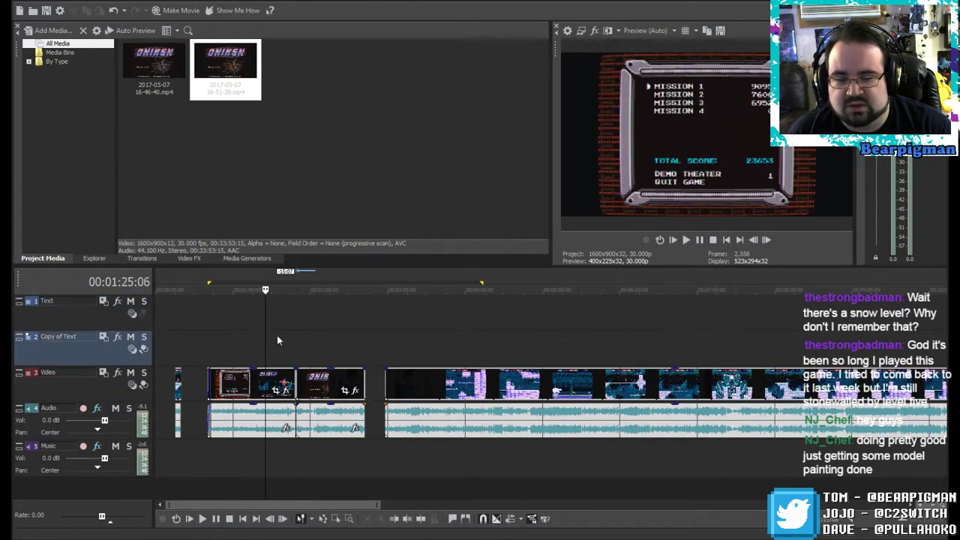
left_click_drag(265, 291, 273, 290)
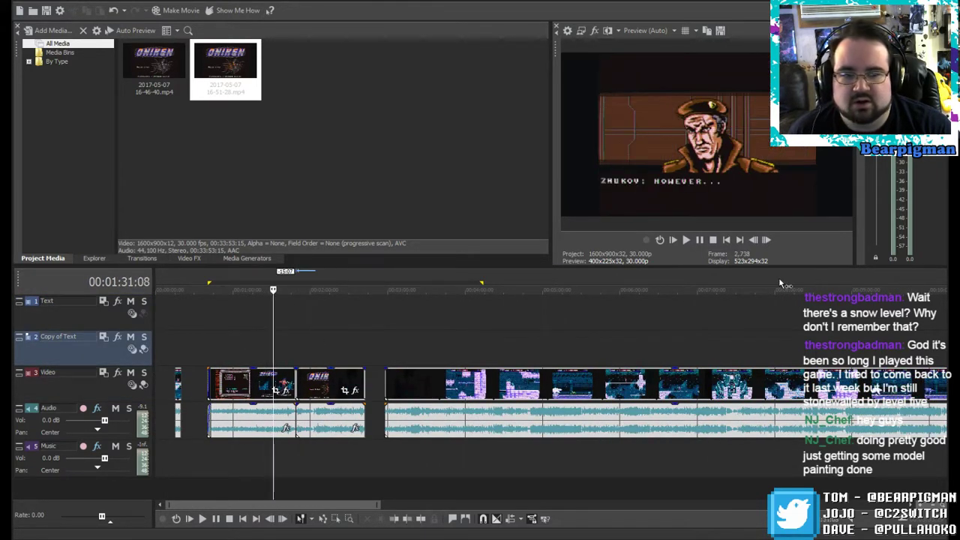
left_click(686, 239)
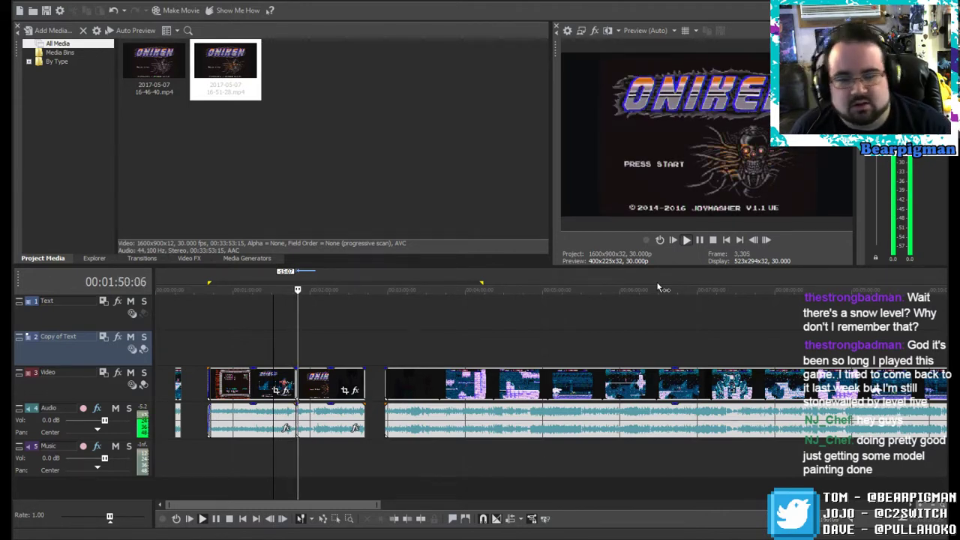
left_click(699, 239)
Step: Play from 00:02:01:16 to find where the Mission 3 title card gives way to the level gameplay
mouse_move(299, 290)
left_mouse_down()
mouse_move(368, 290)
mouse_move(312, 290)
left_mouse_up()
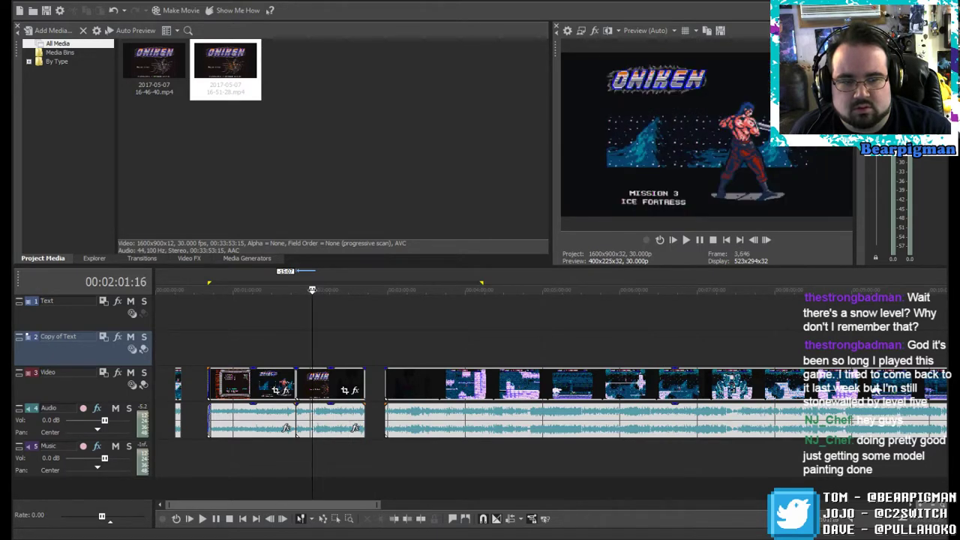
left_click(686, 240)
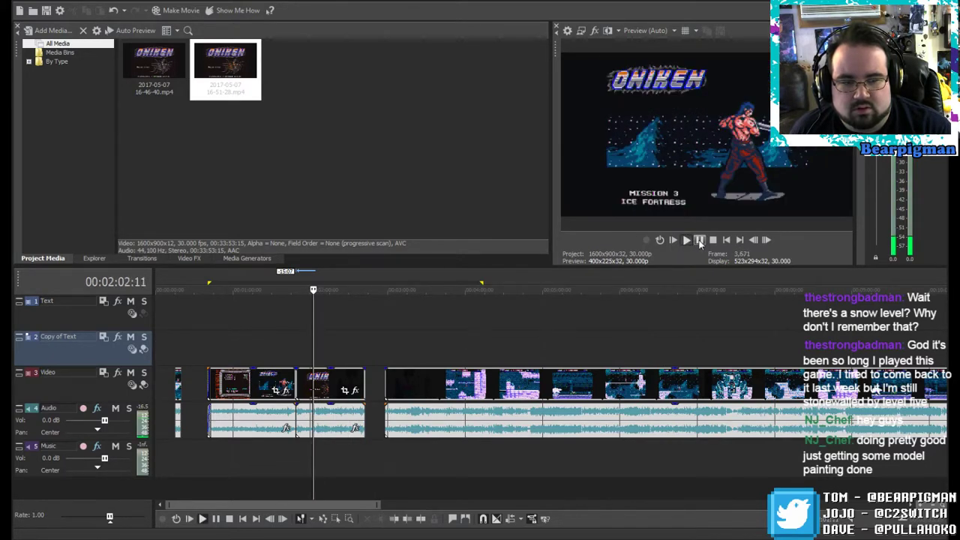
left_click(699, 240)
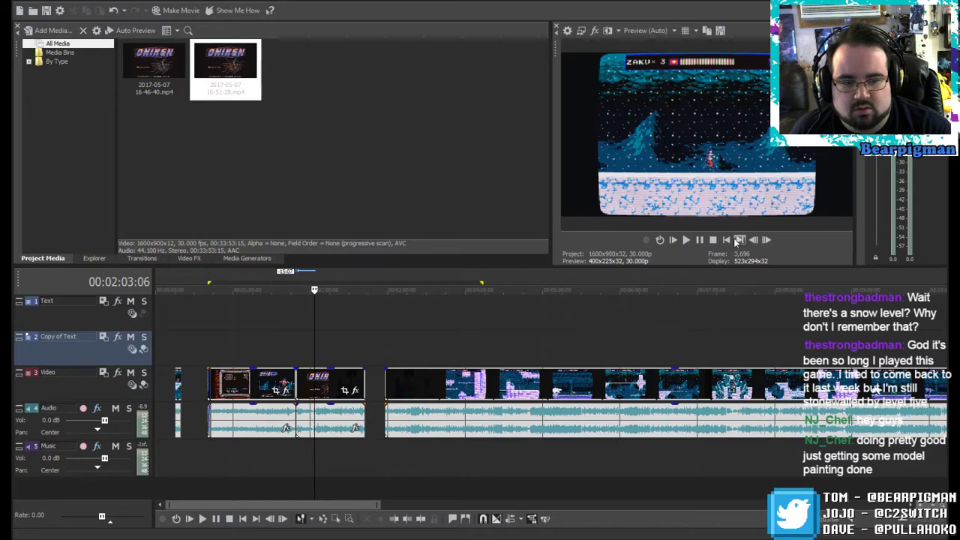
left_click(752, 240)
left_click(754, 240)
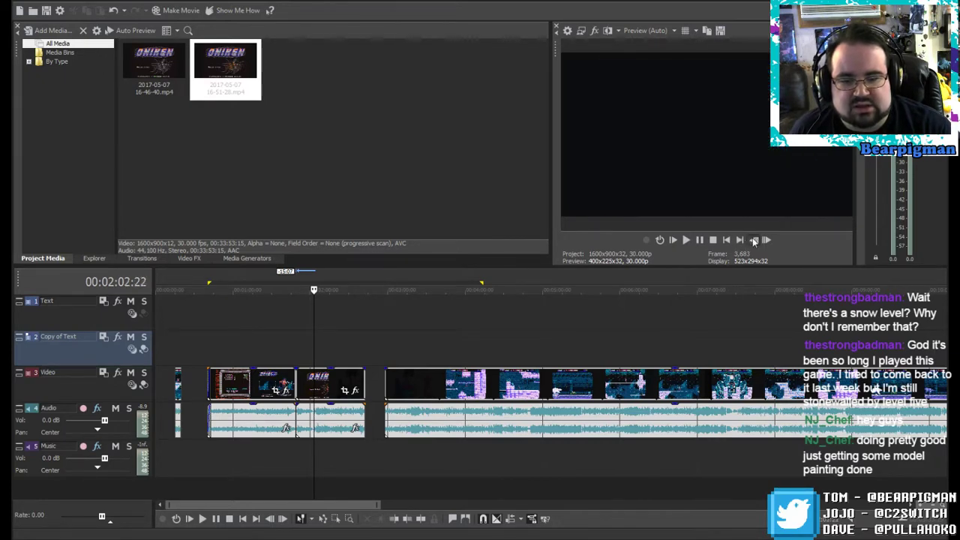
left_click(711, 240)
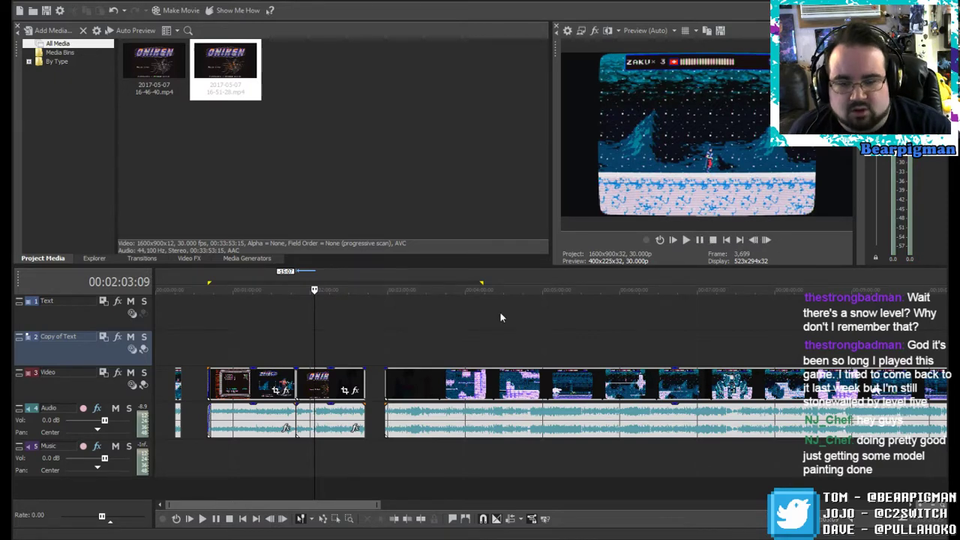
Step: Step back frame by frame to the black frame at 00:02:02:15 and split the gameplay clip there
scroll(394, 318, "up", 3)
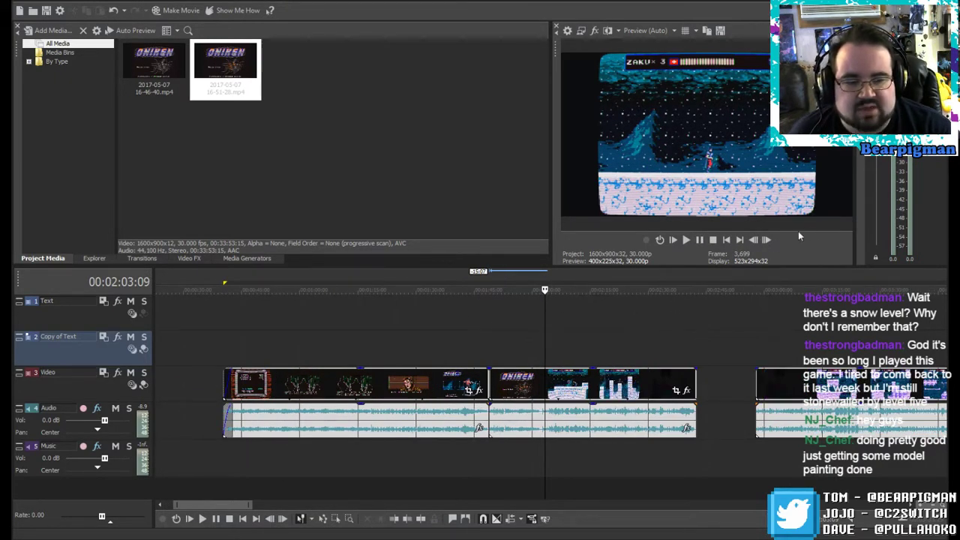
left_click(753, 239)
left_click(753, 240)
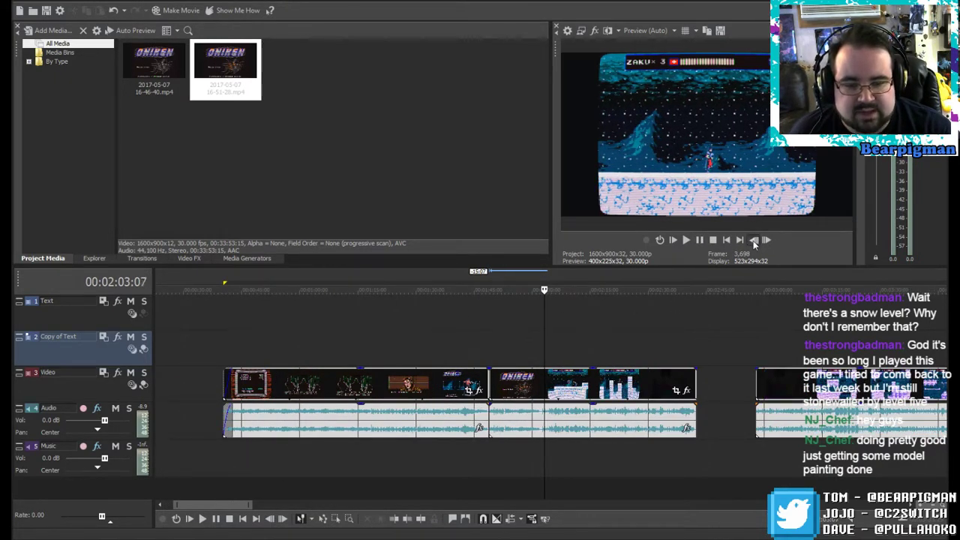
left_click(753, 239)
left_click(753, 239)
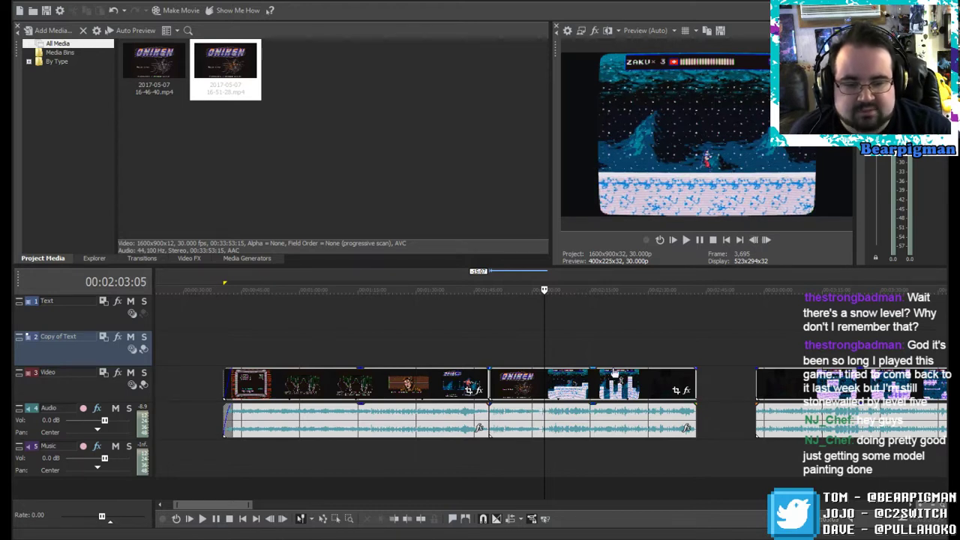
left_click(753, 240)
left_click(753, 240)
left_click(753, 240)
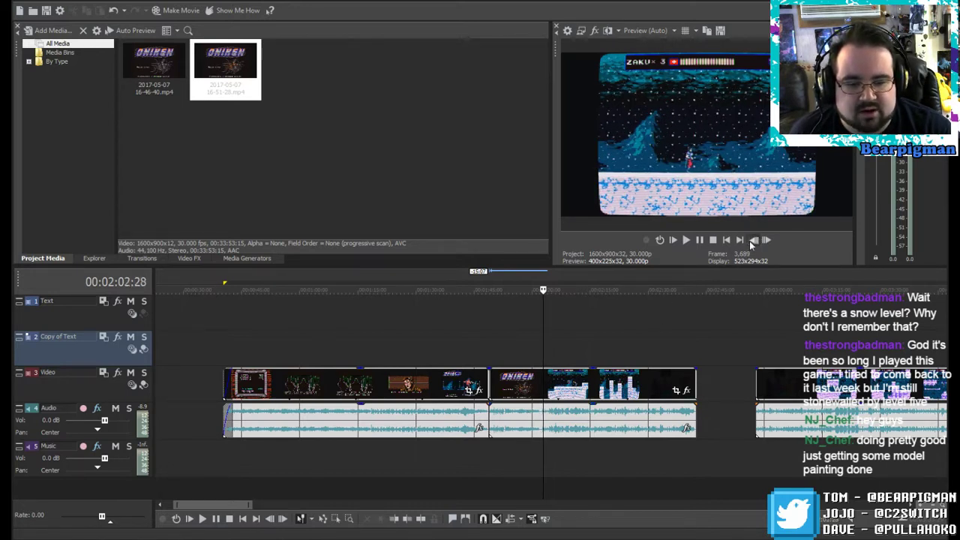
left_click(753, 240)
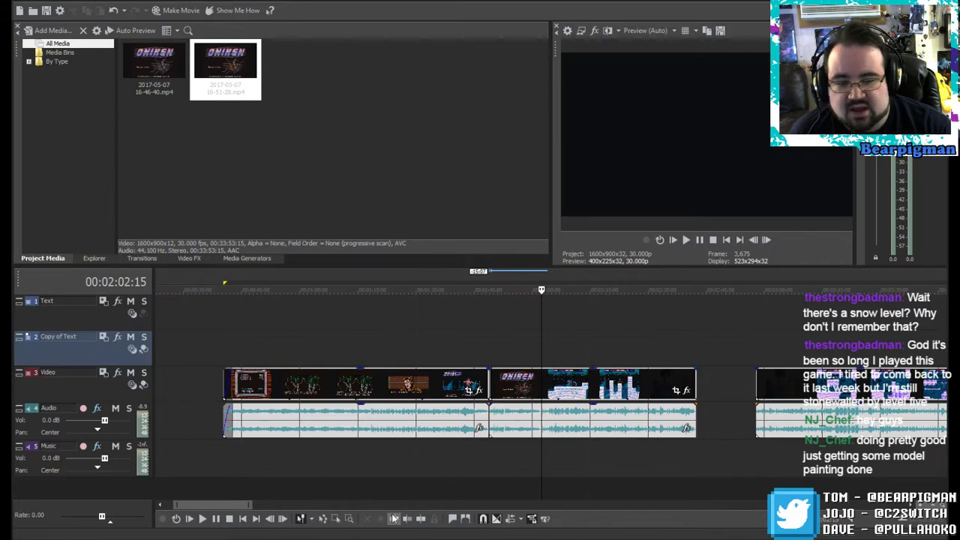
left_click(420, 518)
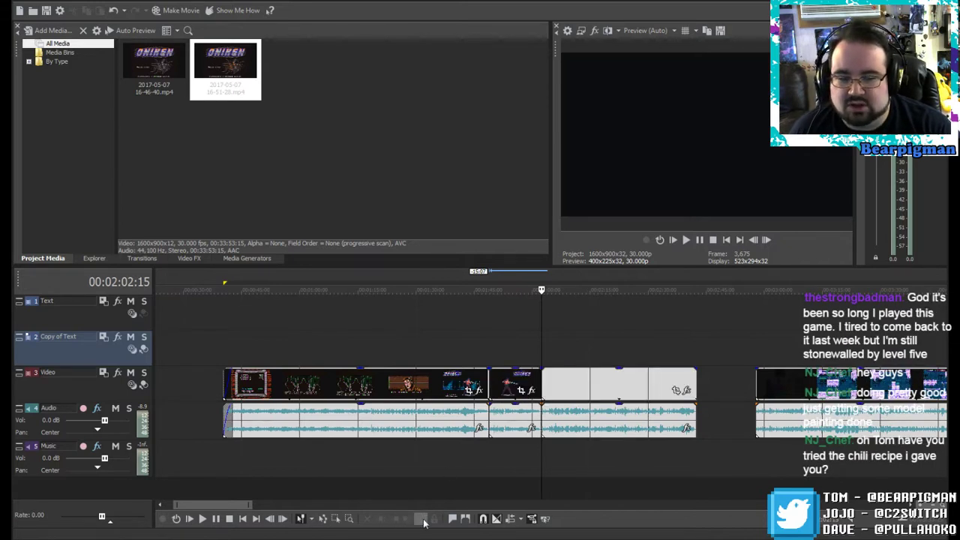
Step: Delete the title-screen segment between the cutscene and the gameplay, and undo both the deletion and the split
left_click(514, 383)
key("Delete")
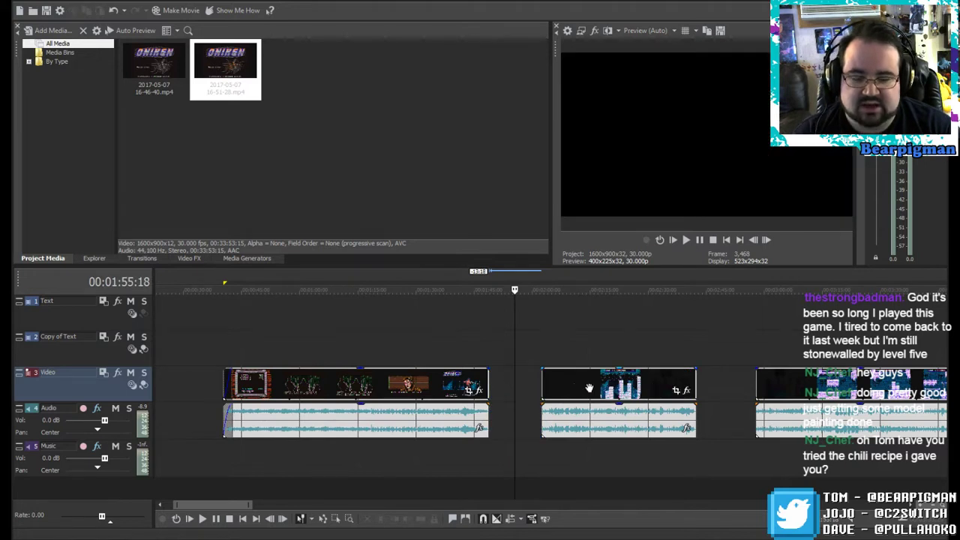
left_click(53, 2)
left_click(57, 8)
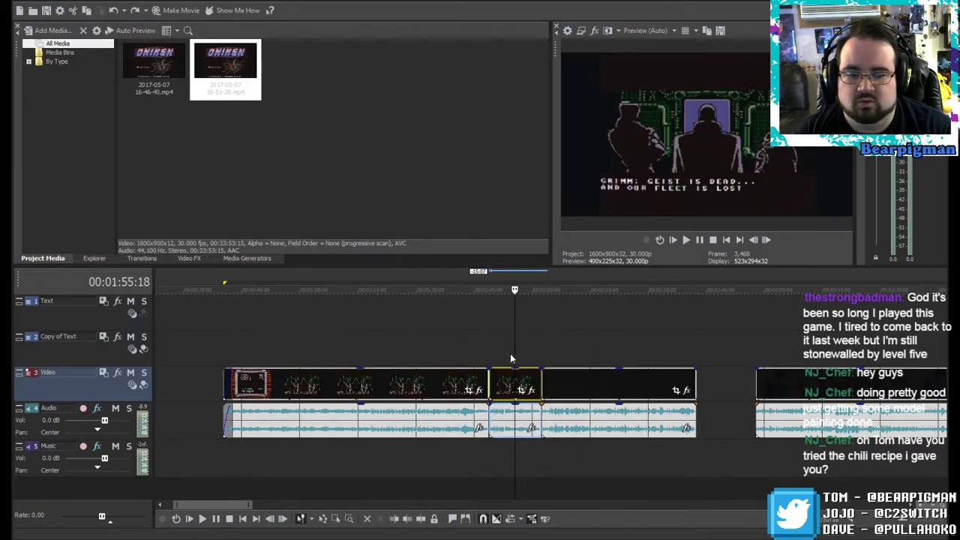
left_click(53, 2)
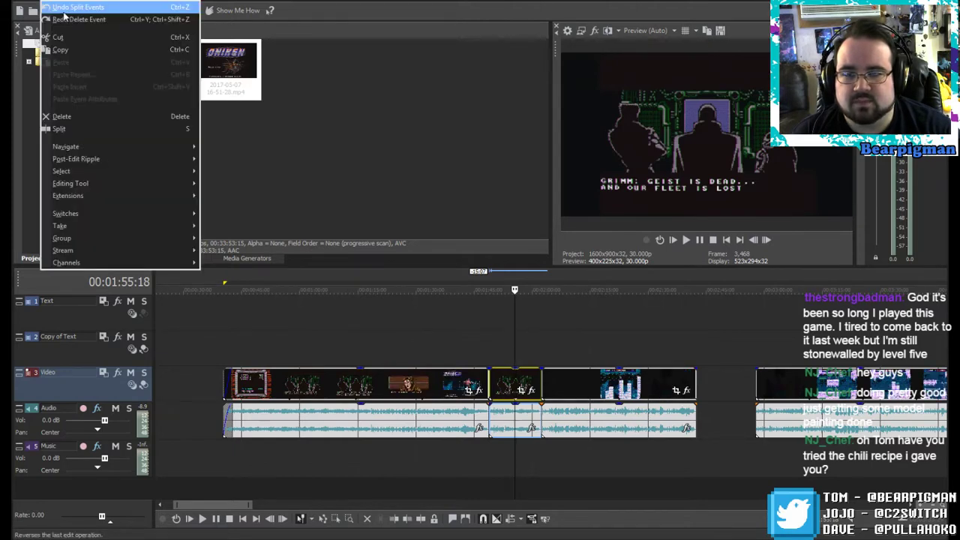
left_click(63, 7)
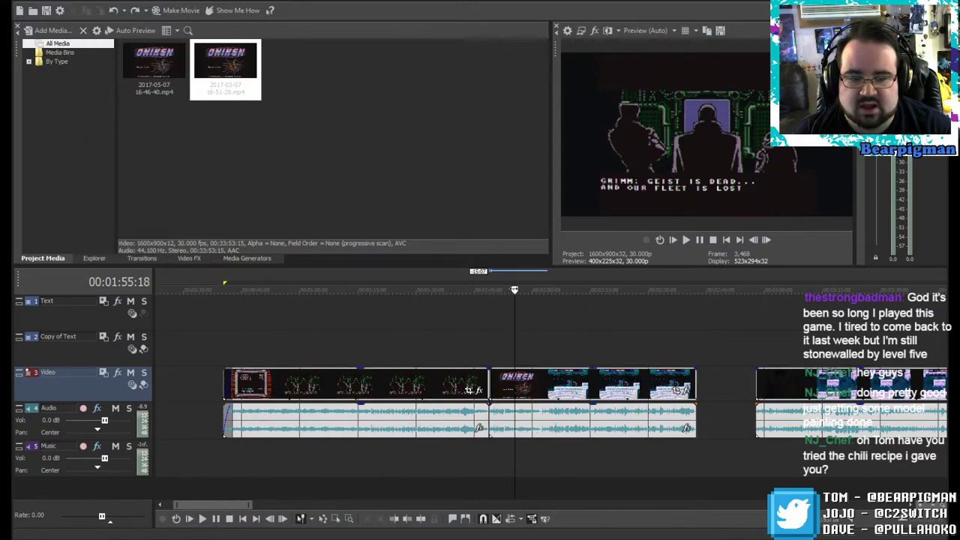
Step: Trim the start of the gameplay clip to the black frame at 00:02:02:19 and move it directly after the cutscene clip
left_click_drag(514, 290, 541, 290)
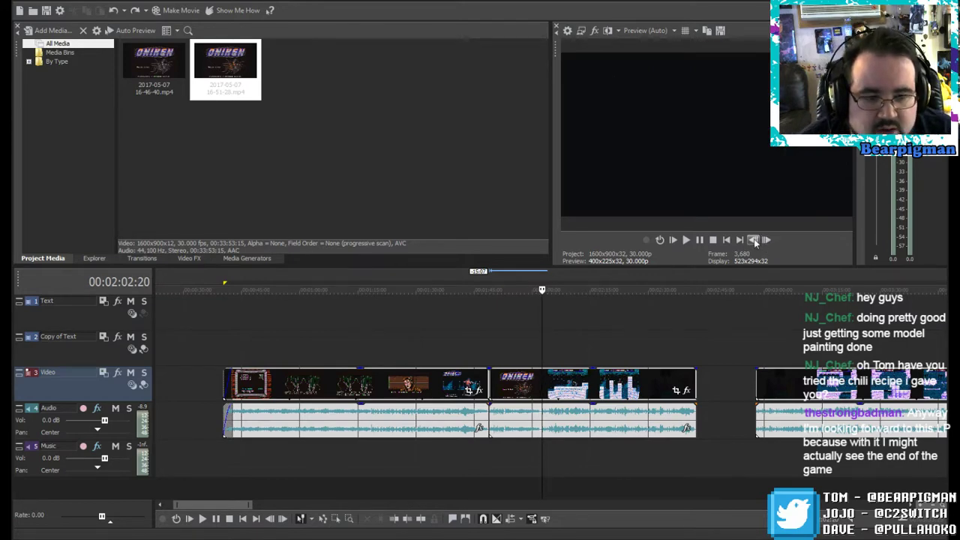
left_click(754, 239)
left_click(754, 239)
left_click(753, 240)
left_click(753, 239)
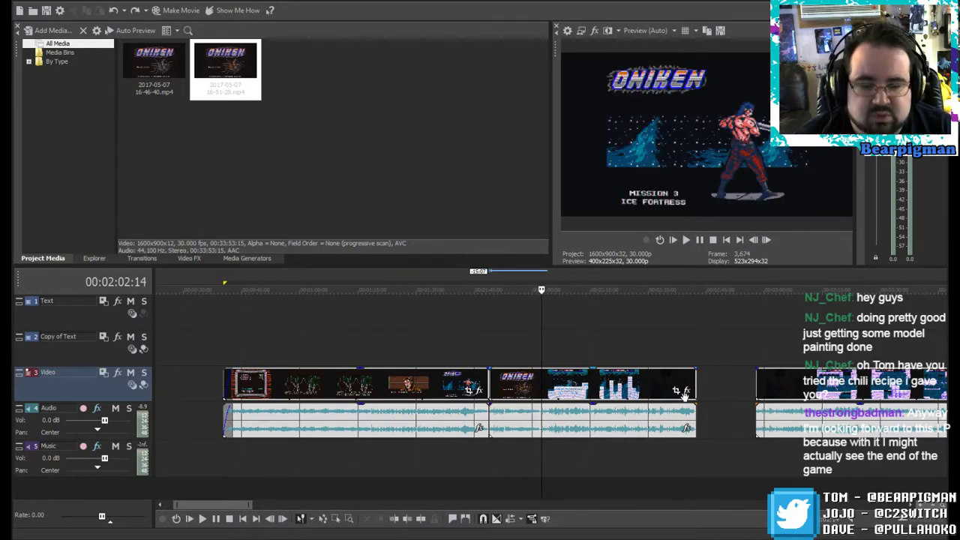
scroll(683, 395, "up", 5)
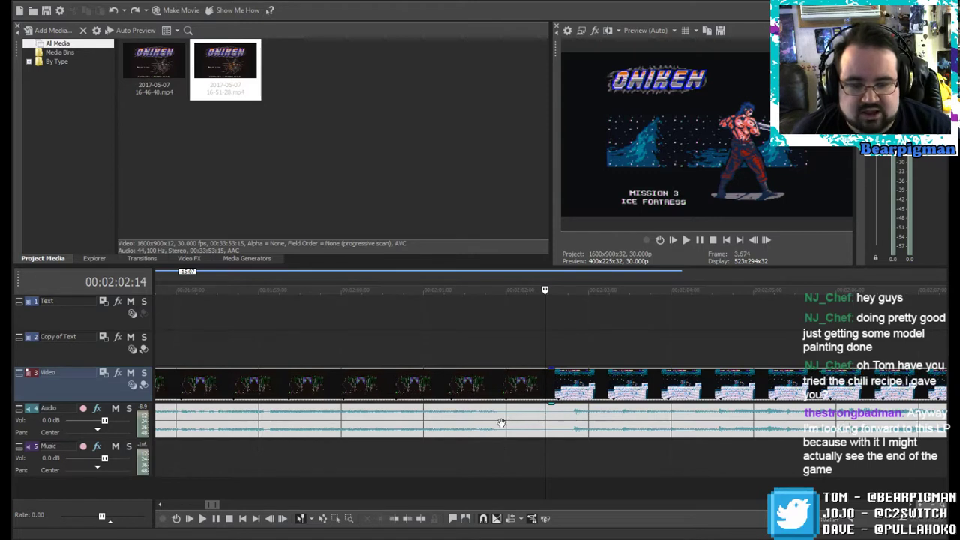
left_click_drag(545, 290, 557, 289)
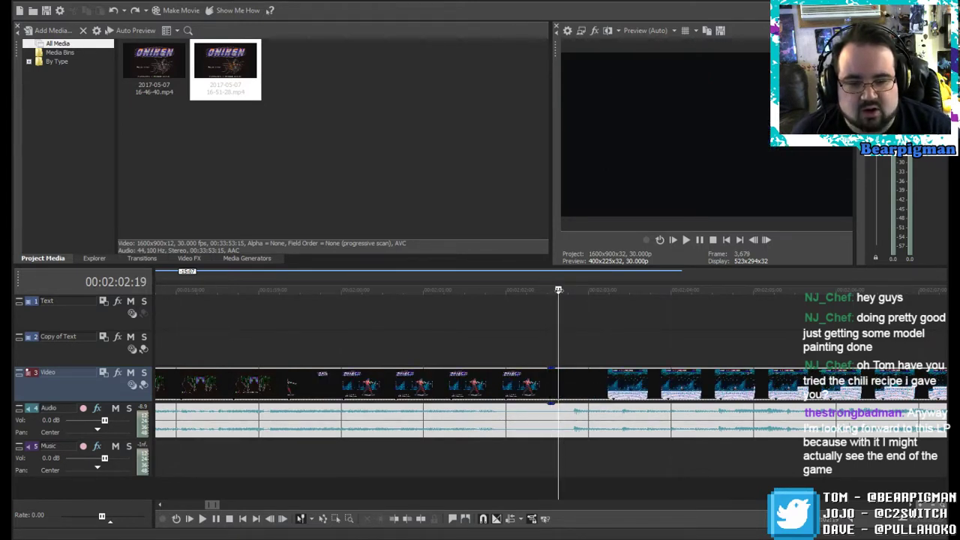
scroll(528, 412, "down", 5)
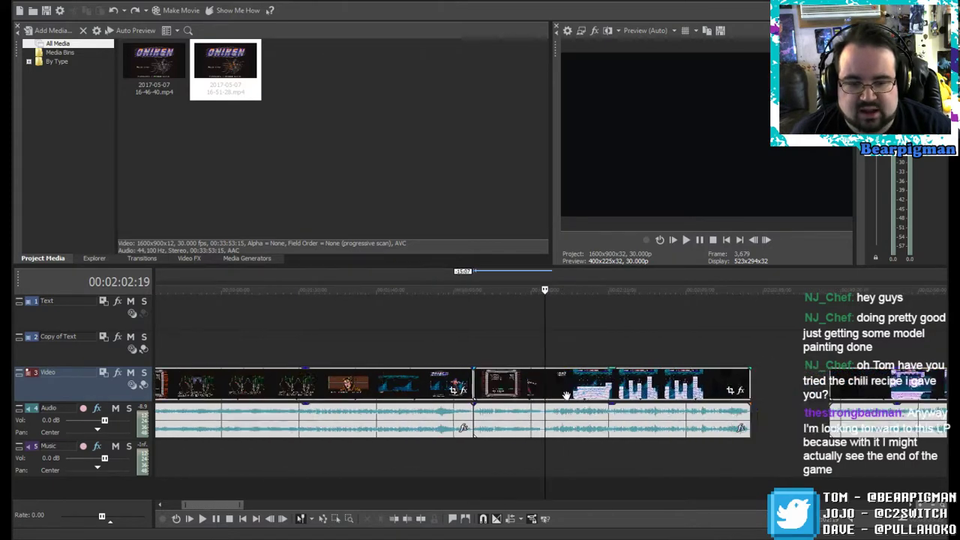
left_click(394, 520)
left_click_drag(596, 387, 538, 391)
left_click(481, 349)
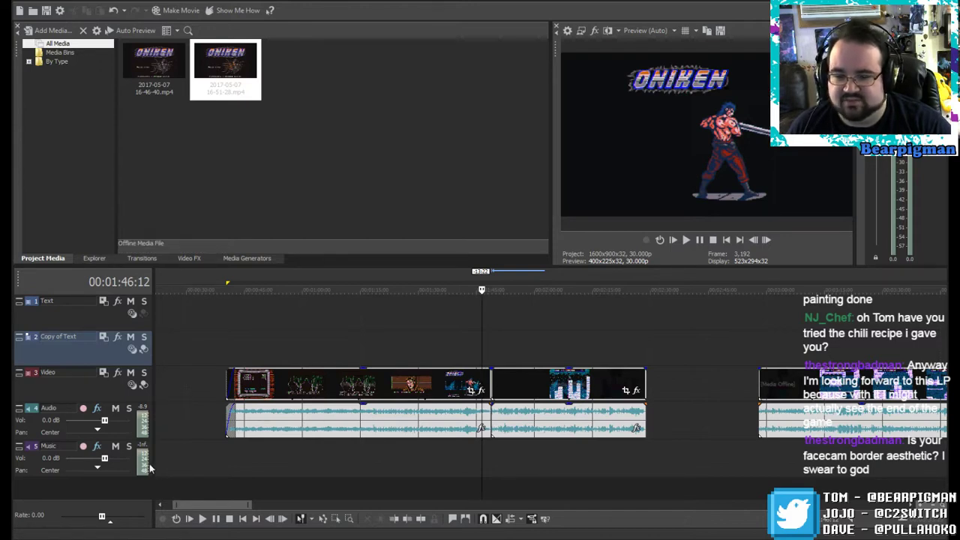
key("alt+Tab")
key("alt+Tab")
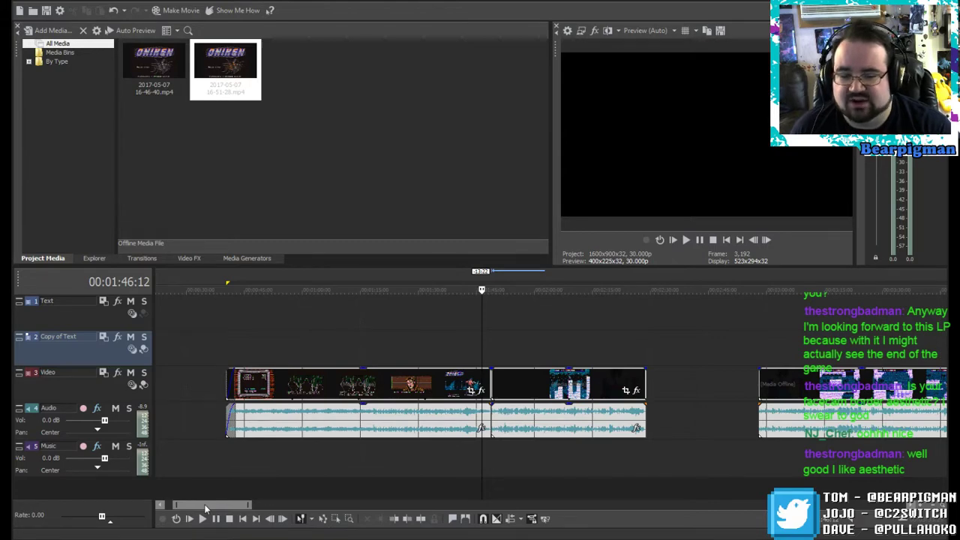
left_click_drag(206, 508, 221, 509)
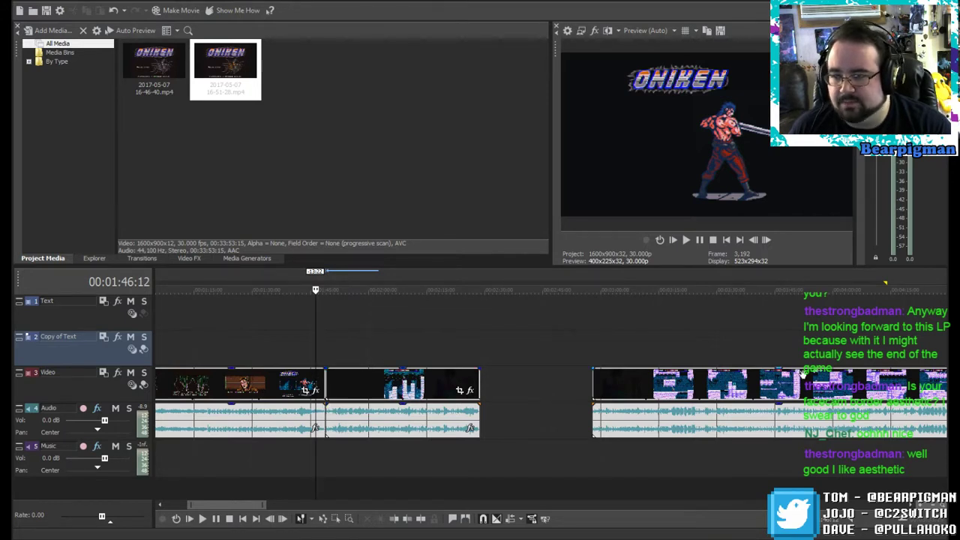
left_click(870, 374)
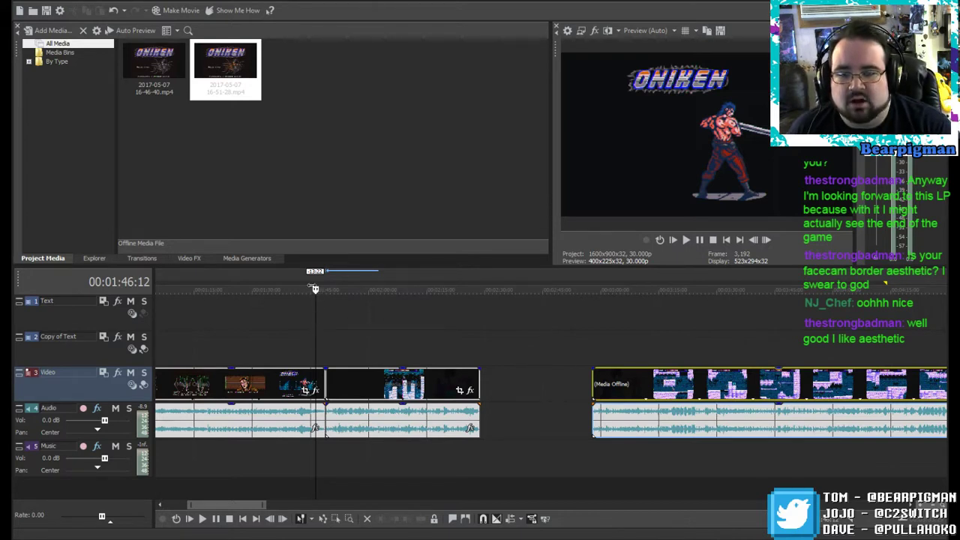
Step: Preview the join between the cutscene and the trimmed gameplay clip, replaying it from 00:01:45:06 into the level
left_click_drag(315, 288, 312, 289)
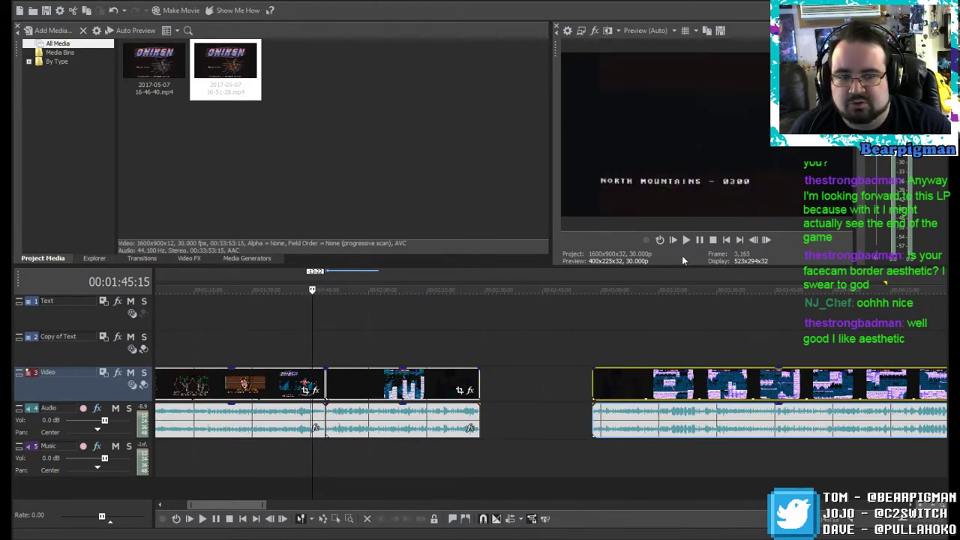
left_click(687, 240)
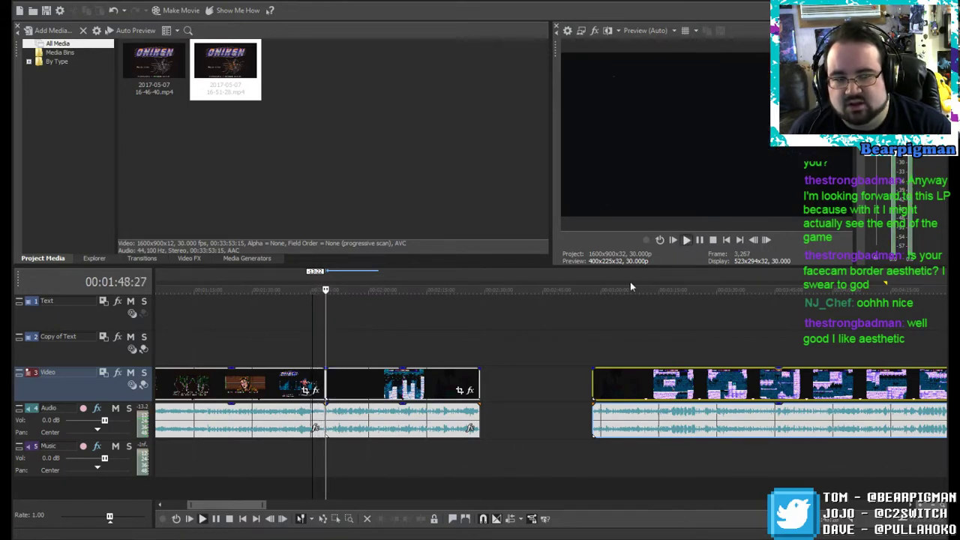
left_click(699, 241)
left_click(311, 342)
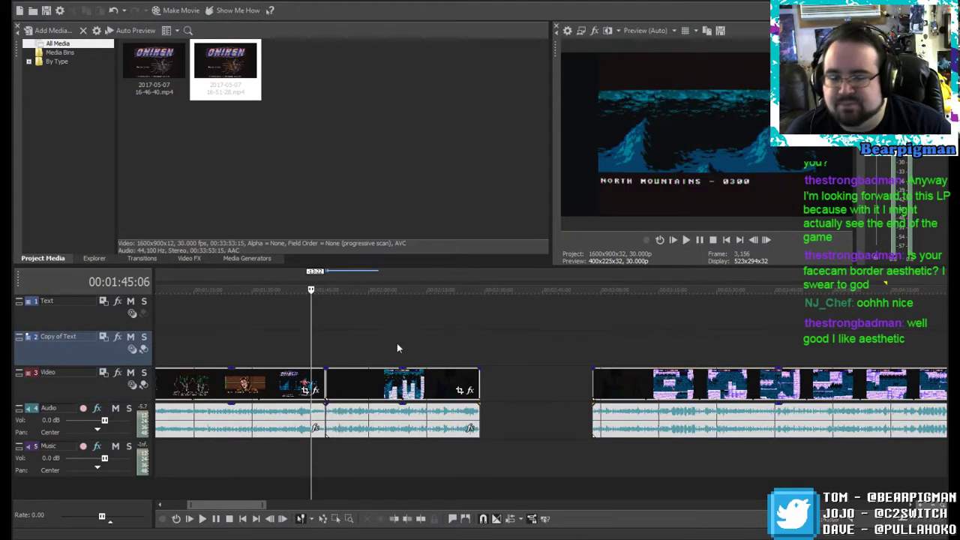
left_click(686, 240)
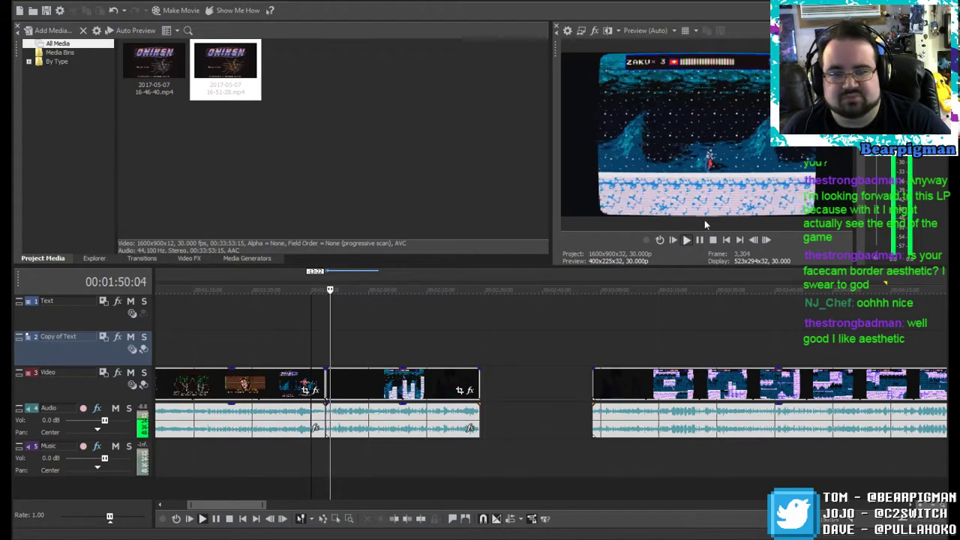
left_click(697, 240)
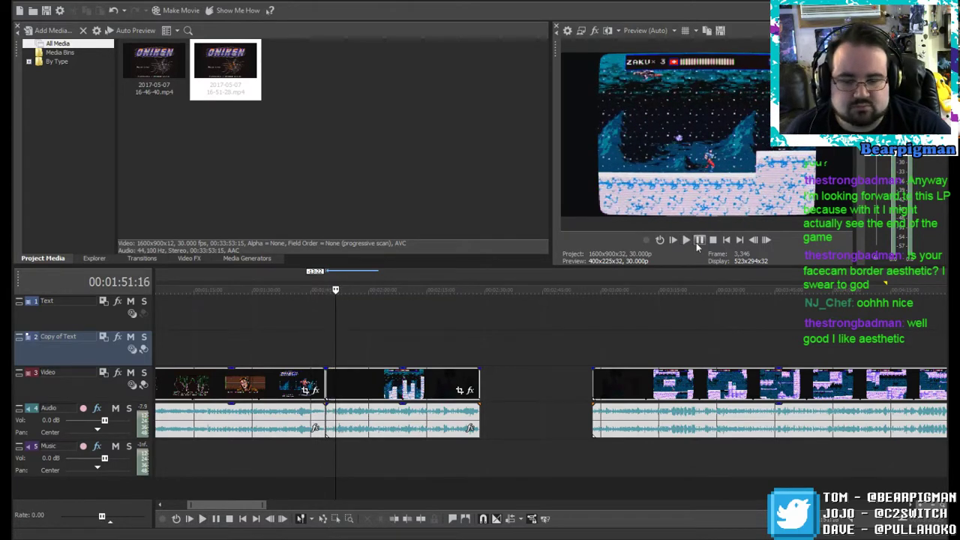
Step: Play the long gameplay clip from 00:02:57:26, step back to the area change at 00:03:02:15 and split the clip there
left_click_drag(336, 290, 592, 326)
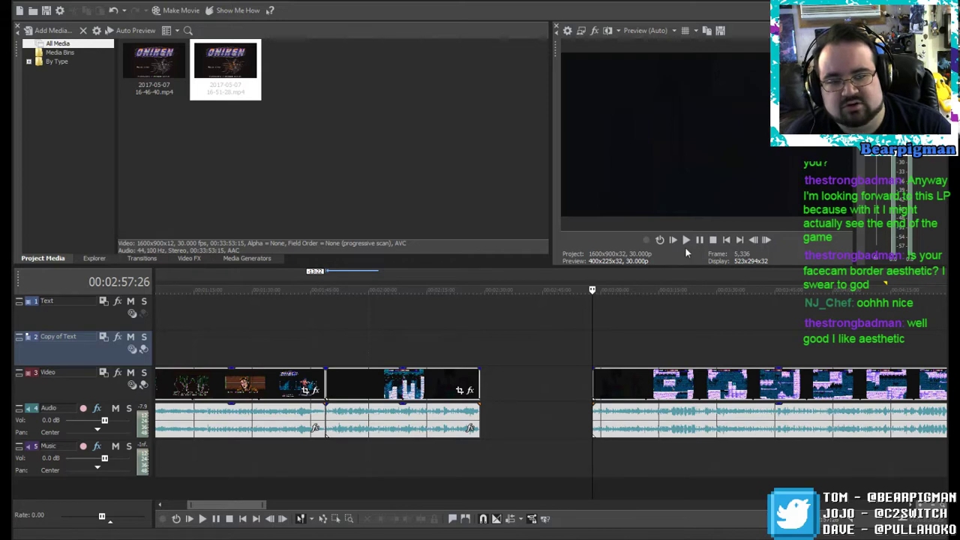
left_click(686, 240)
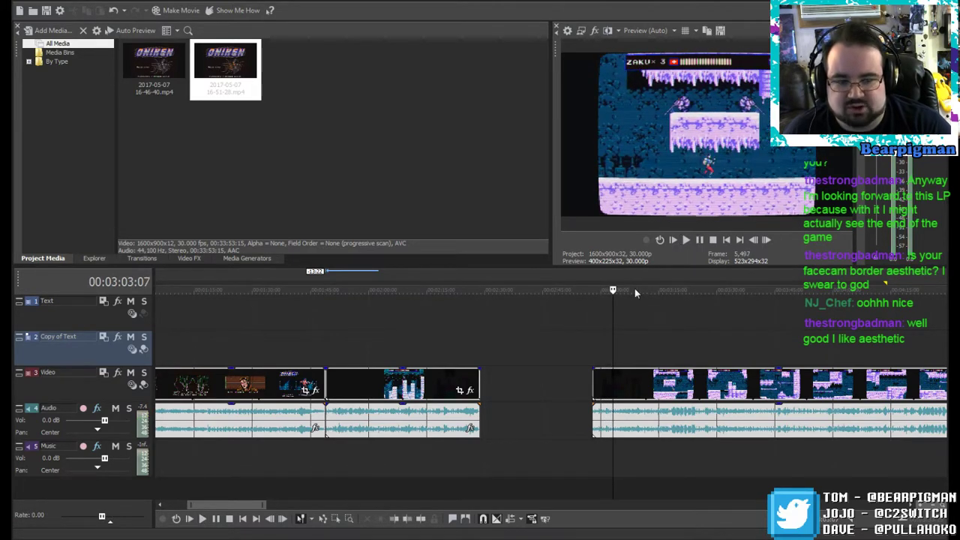
key("Left")
key("Left")
key("Left")
key("Left")
key("Left")
key("Left")
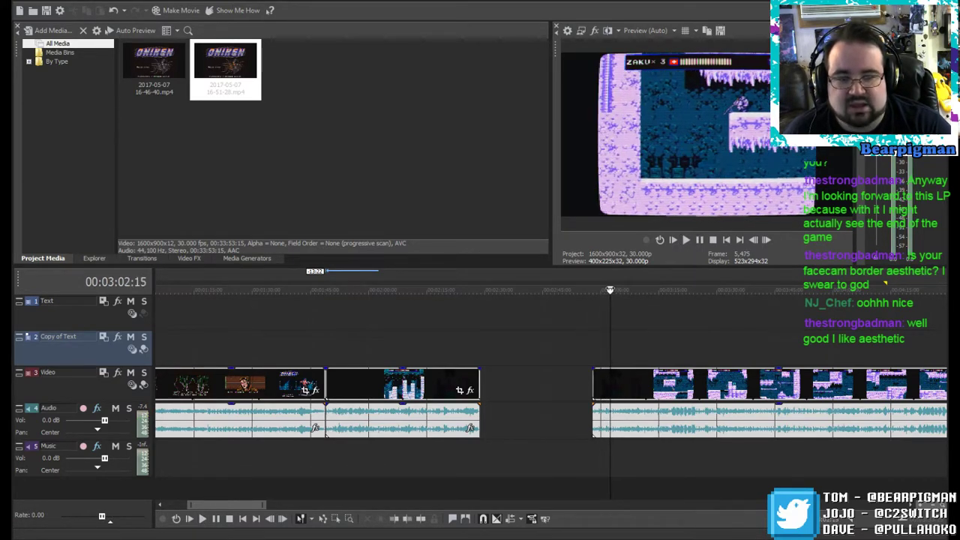
left_click(420, 520)
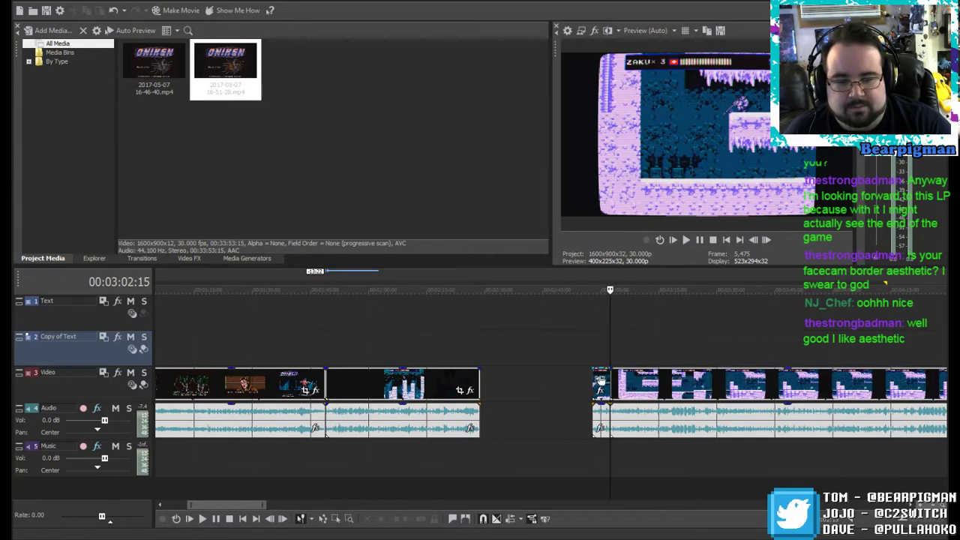
Step: Move the short split-off segment directly after the preceding gameplay clip and place the playhead at their join, 00:02:28:27
left_click_drag(599, 373, 488, 377)
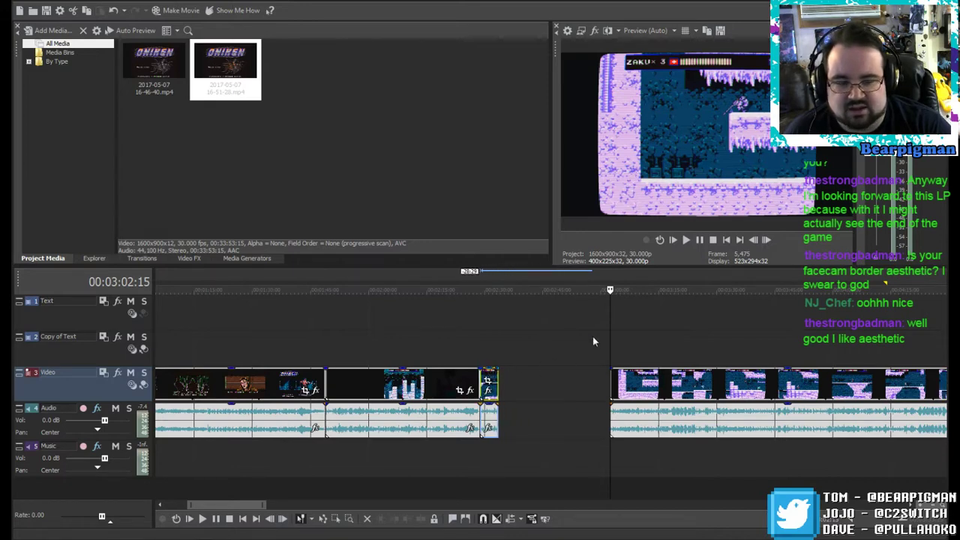
left_click(483, 341)
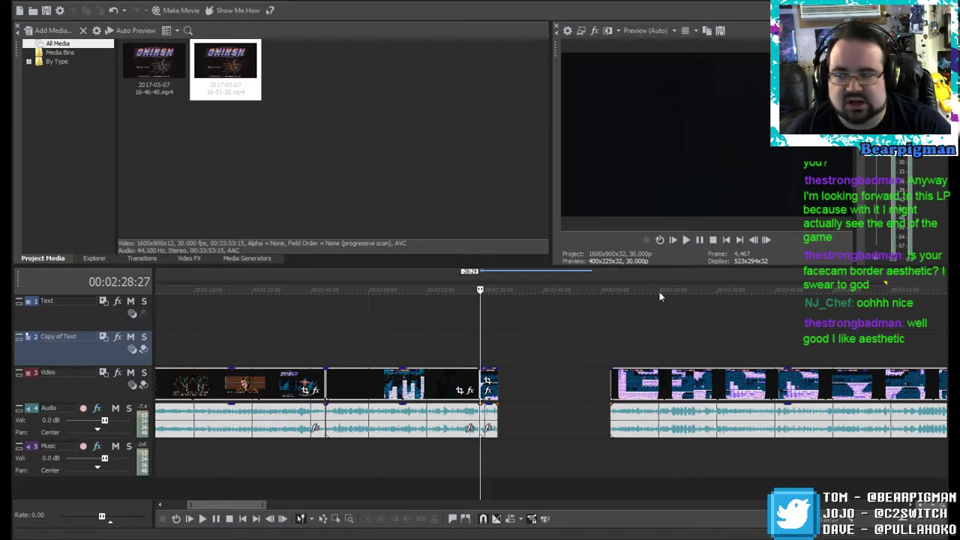
Step: Preview the join between the two gameplay clips from 00:02:28:27 to the end of the short segment
left_click(698, 240)
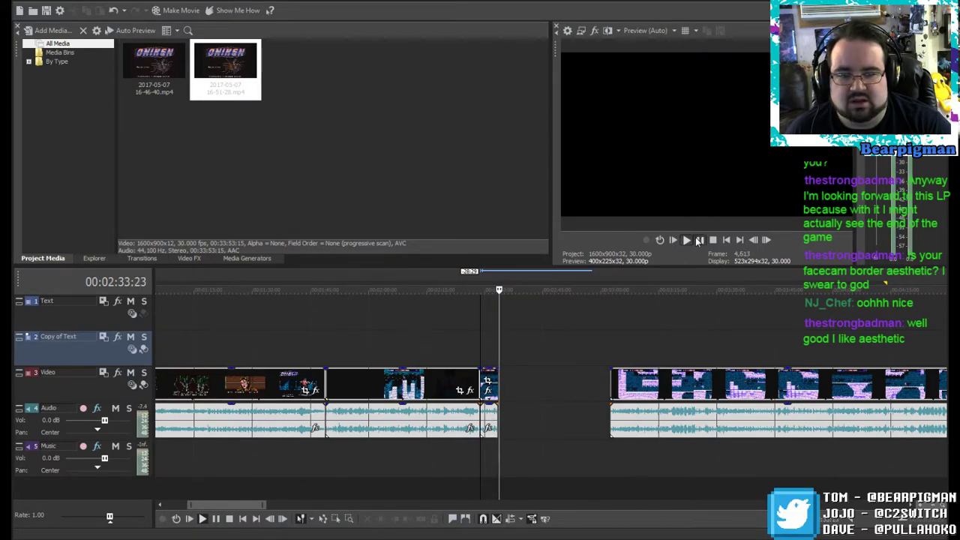
left_click(698, 240)
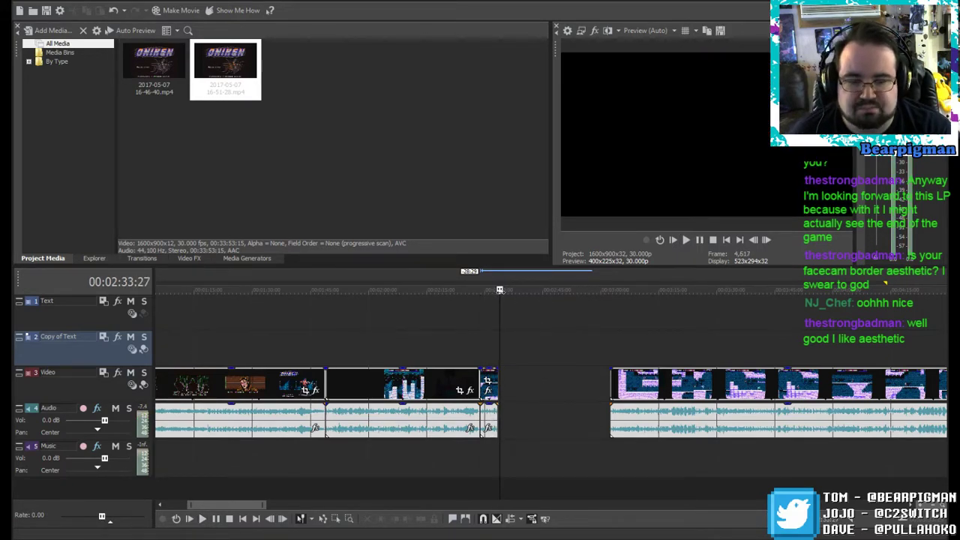
Step: Find the black frame at 00:03:55:00 in the long gameplay clip and trim the clip's start to it
left_click_drag(587, 291, 811, 289)
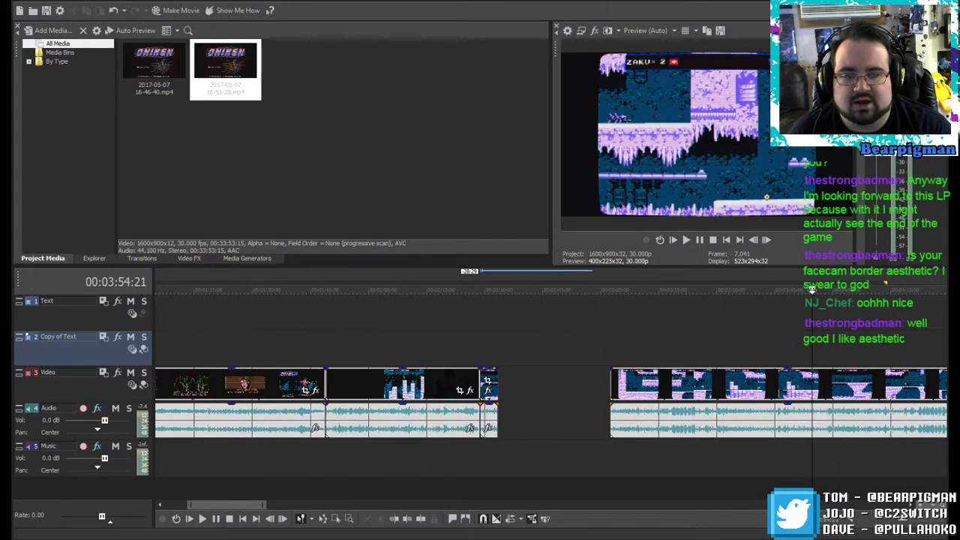
left_click(698, 241)
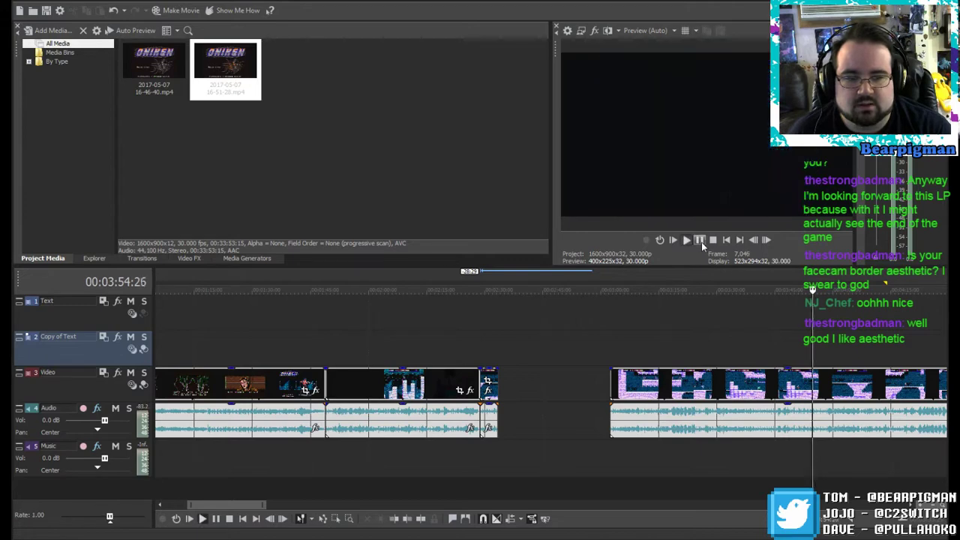
left_click(754, 241)
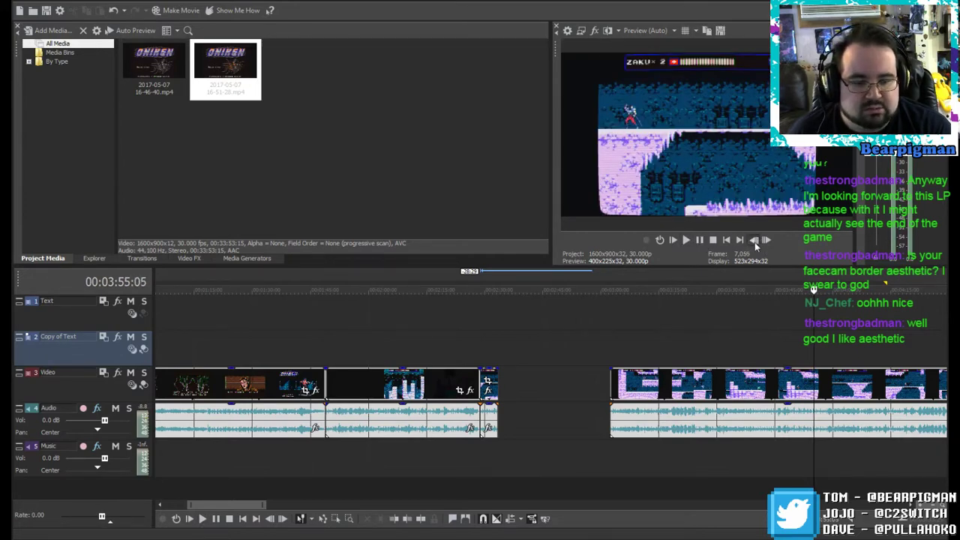
left_click(754, 240)
left_click(754, 241)
scroll(854, 350, "up", 3)
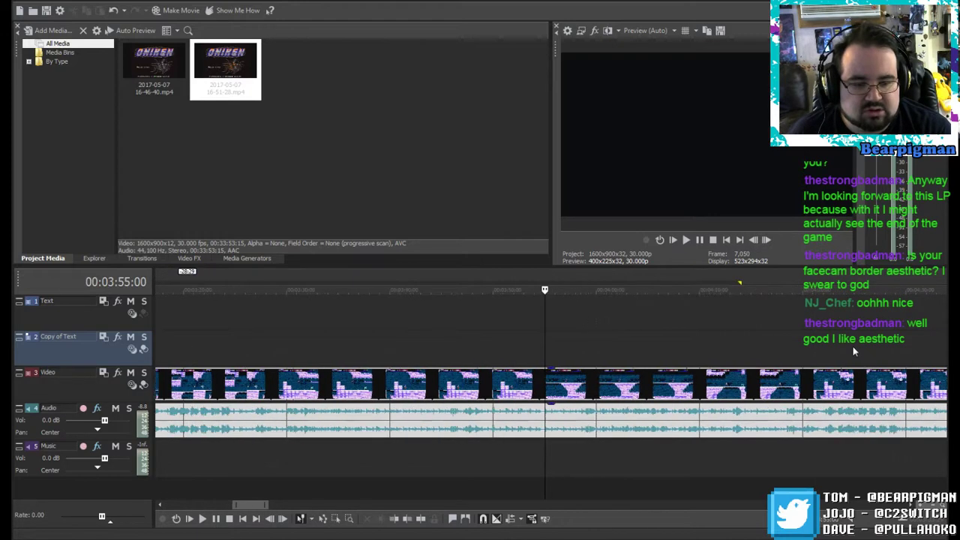
scroll(739, 382, "down", 1)
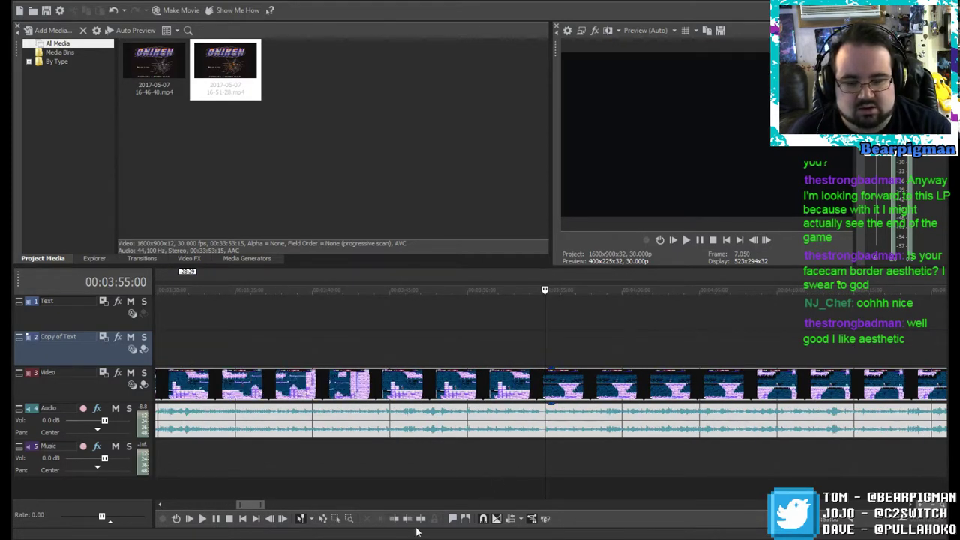
left_click(394, 520)
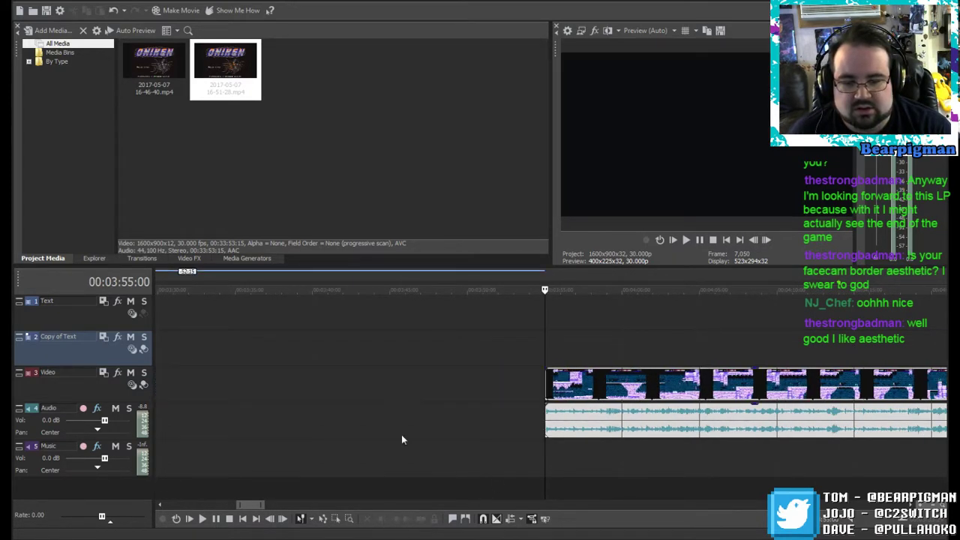
Step: Move the trimmed long clip back near the short segment, leaving a small gap, and place the playhead at its start, 00:02:46:02
scroll(394, 346, "down", 3)
scroll(393, 347, "down", 3)
left_click_drag(567, 390, 455, 388)
left_click(410, 359)
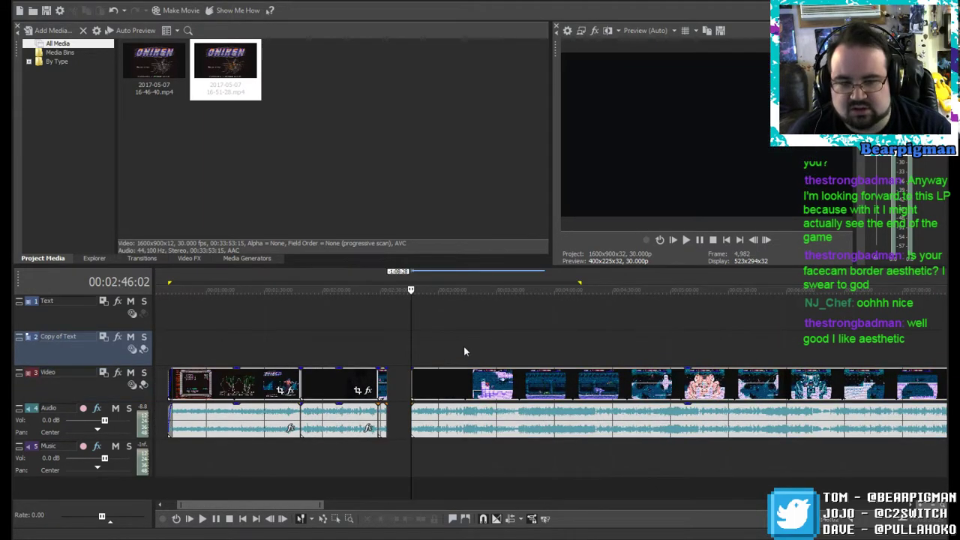
Step: Play the long clip from 00:02:46:02 and scrub ahead to the game over screen at 00:06:18:14
left_click(685, 240)
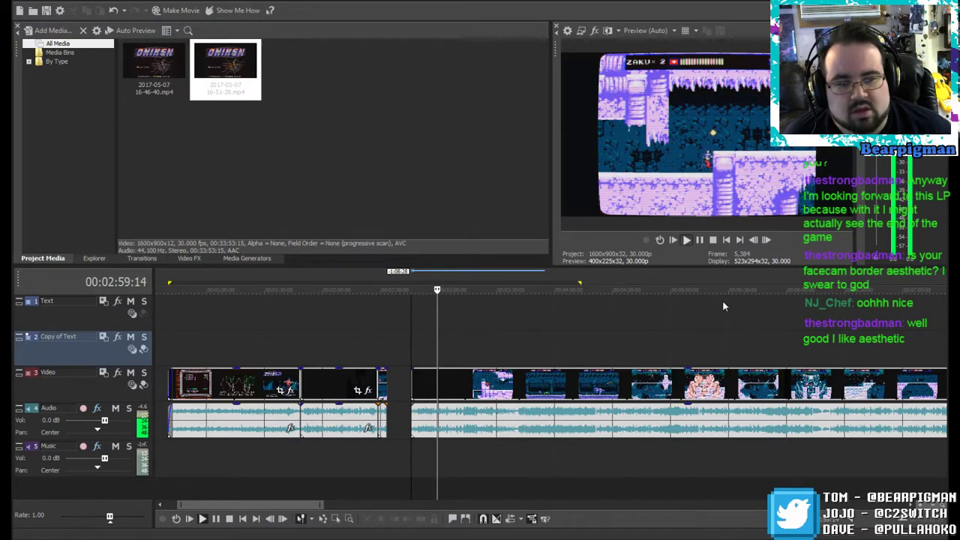
left_click(700, 242)
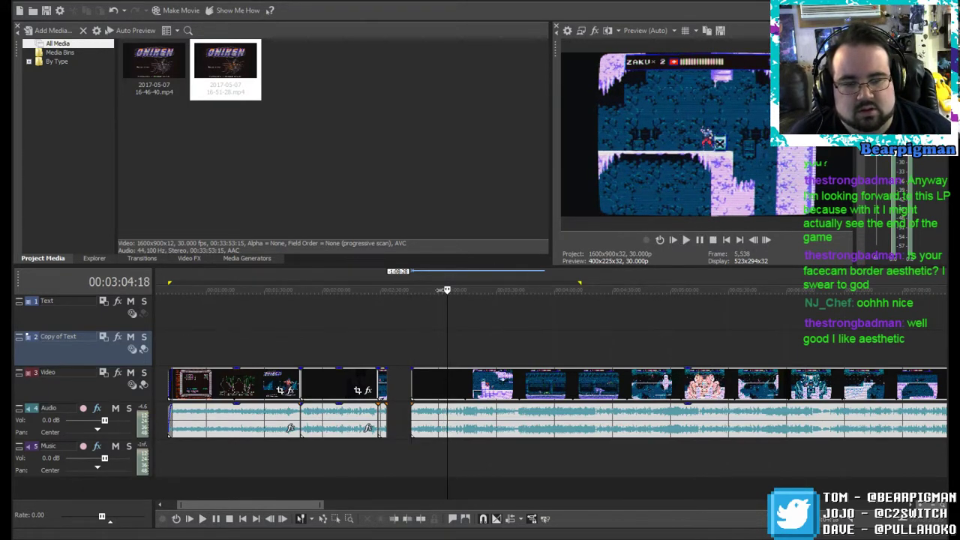
left_click_drag(446, 300, 823, 290)
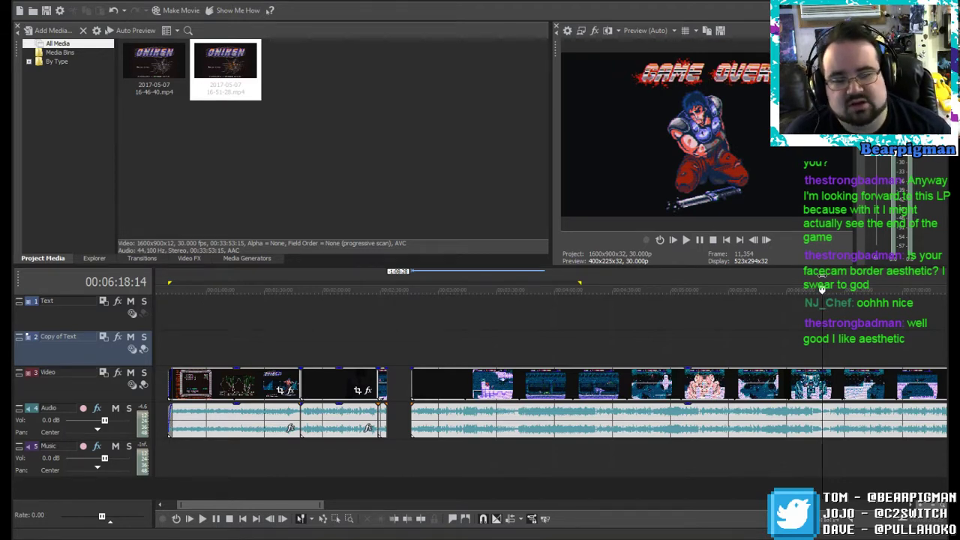
Step: Review the level transition around 00:06:54:05, return to the black frame at 00:06:55:10 and split the long clip there
left_click_drag(261, 505, 330, 494)
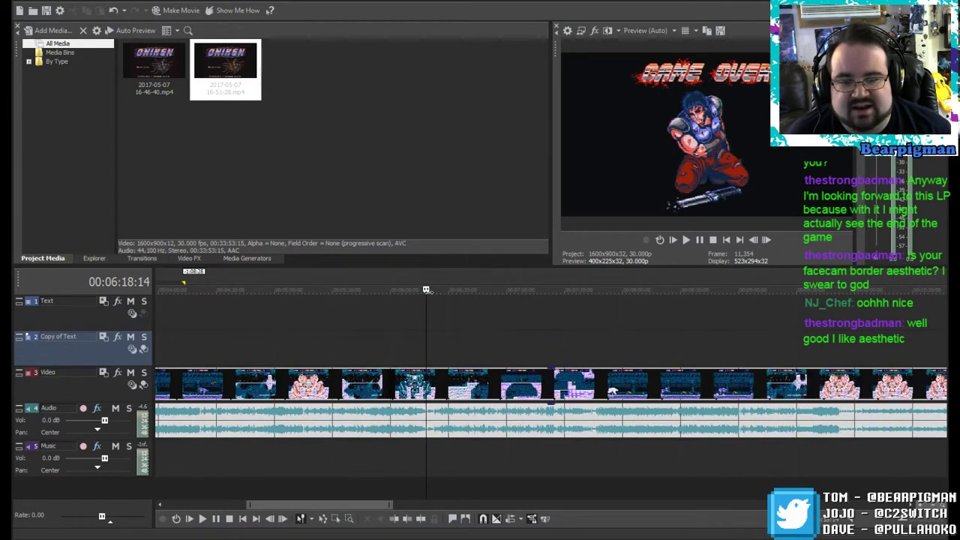
left_click_drag(426, 289, 495, 290)
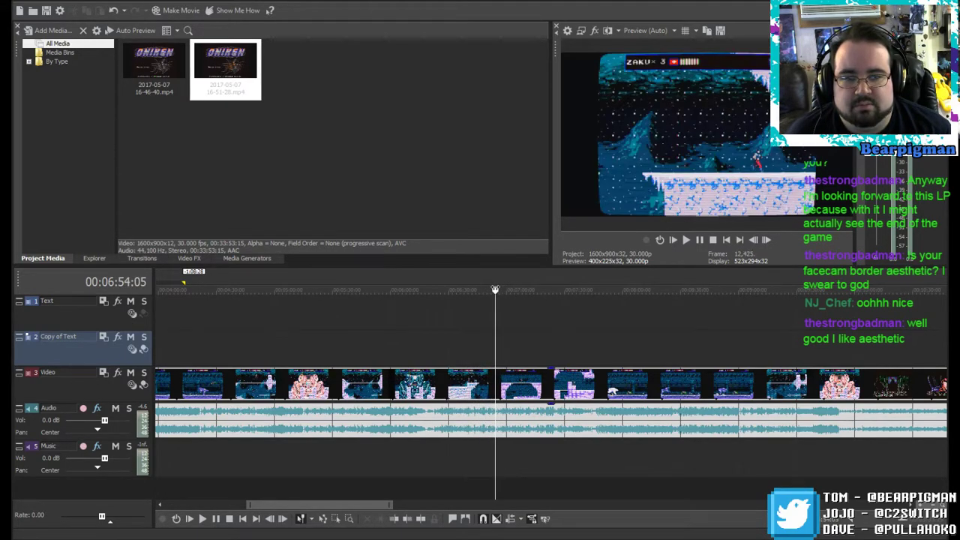
left_click(686, 240)
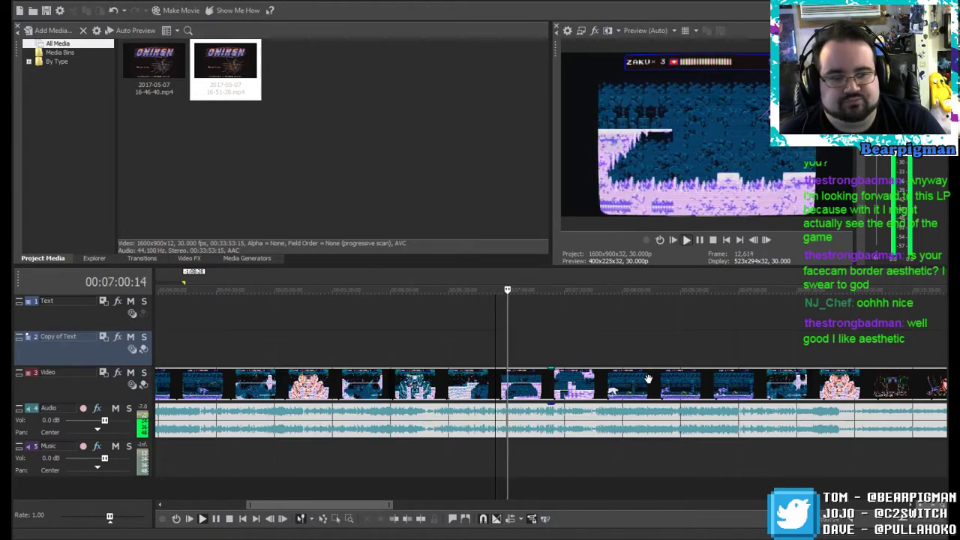
left_click(700, 239)
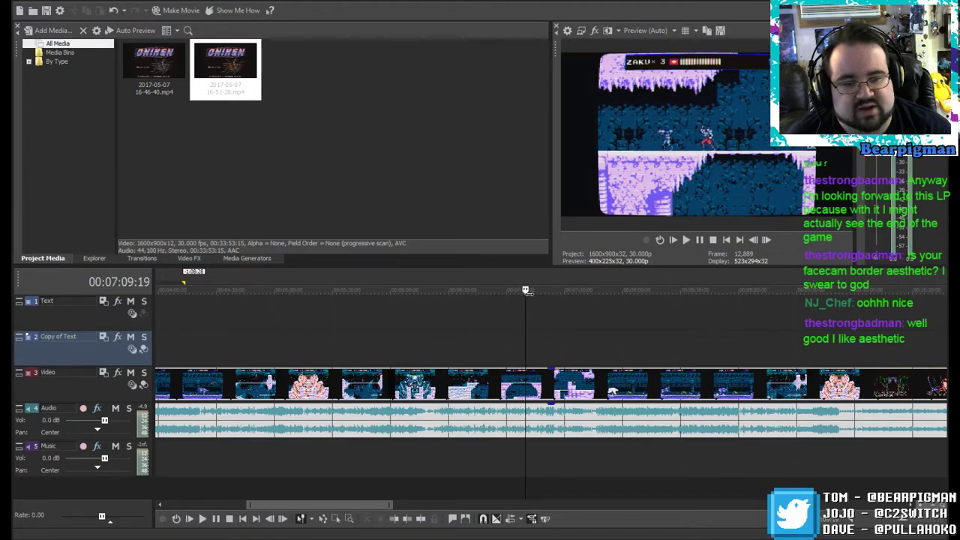
left_click_drag(527, 291, 496, 290)
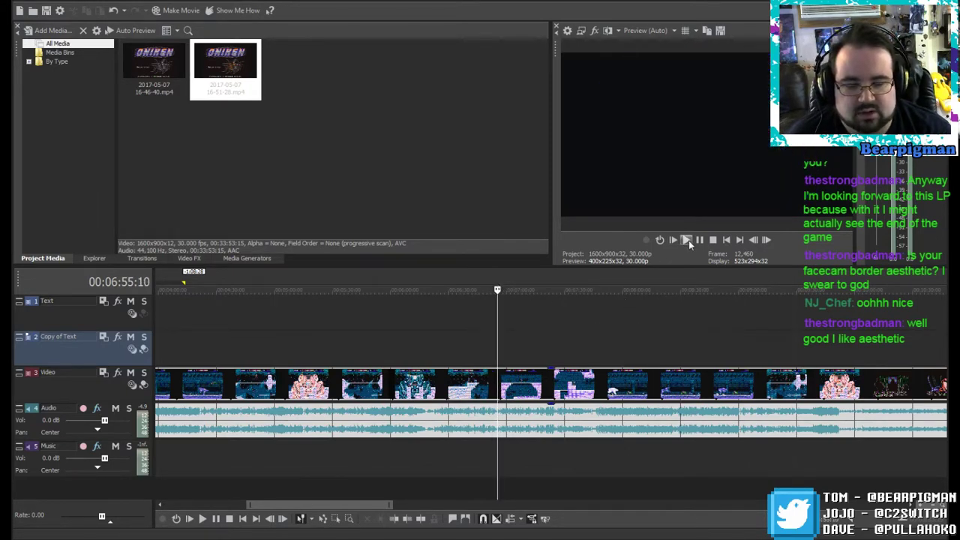
left_click(425, 525)
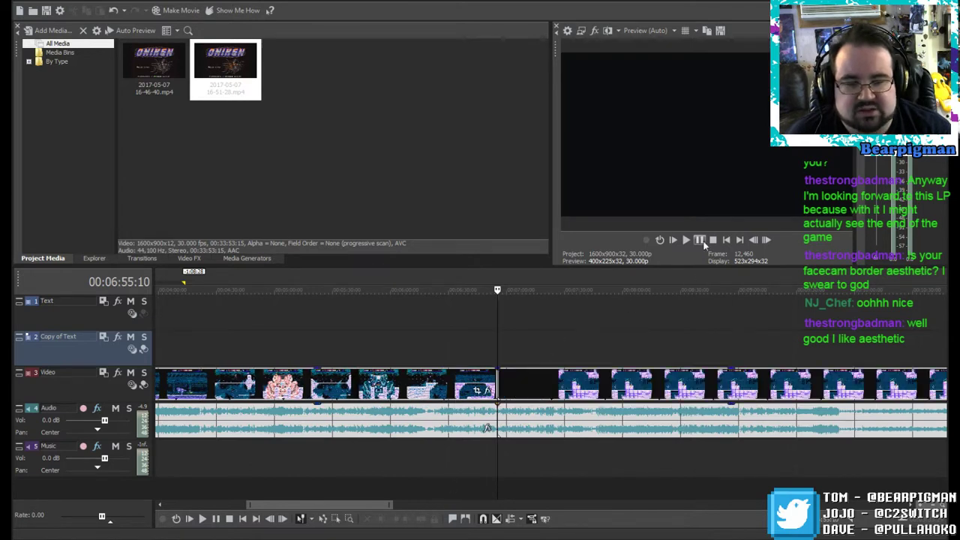
Step: Play on to the black frame at 00:07:43:28, split the clip there and delete the segment between the two splits
left_click(687, 240)
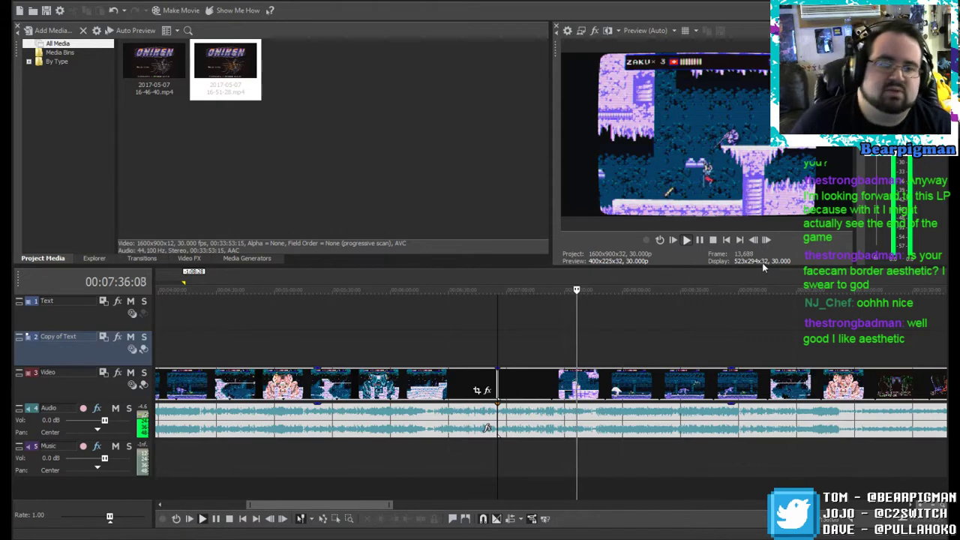
left_click(696, 242)
left_click_drag(580, 290, 591, 290)
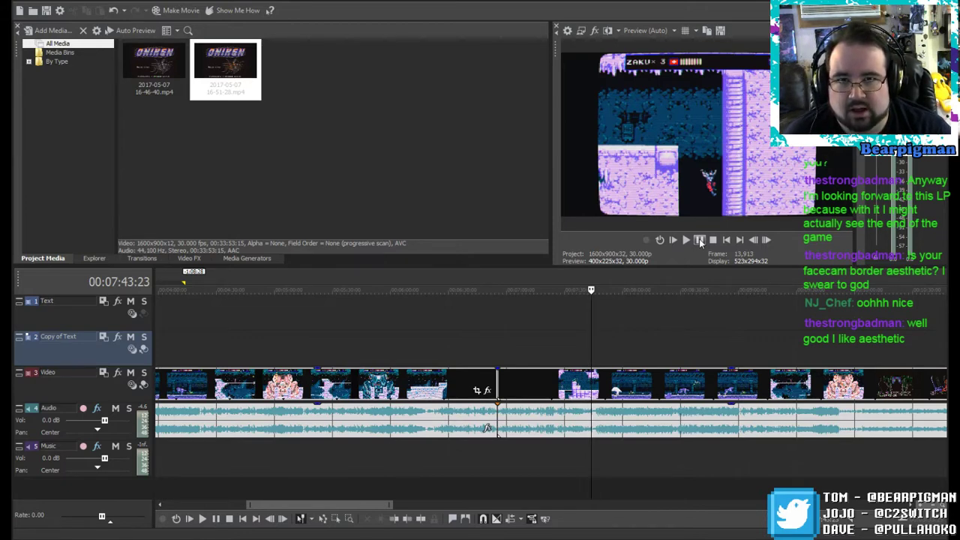
left_click(699, 240)
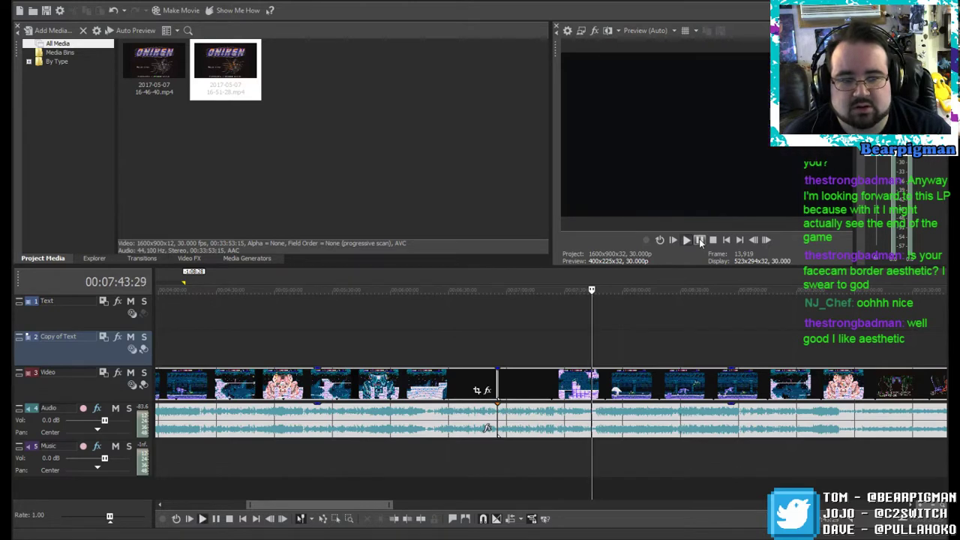
left_click(754, 239)
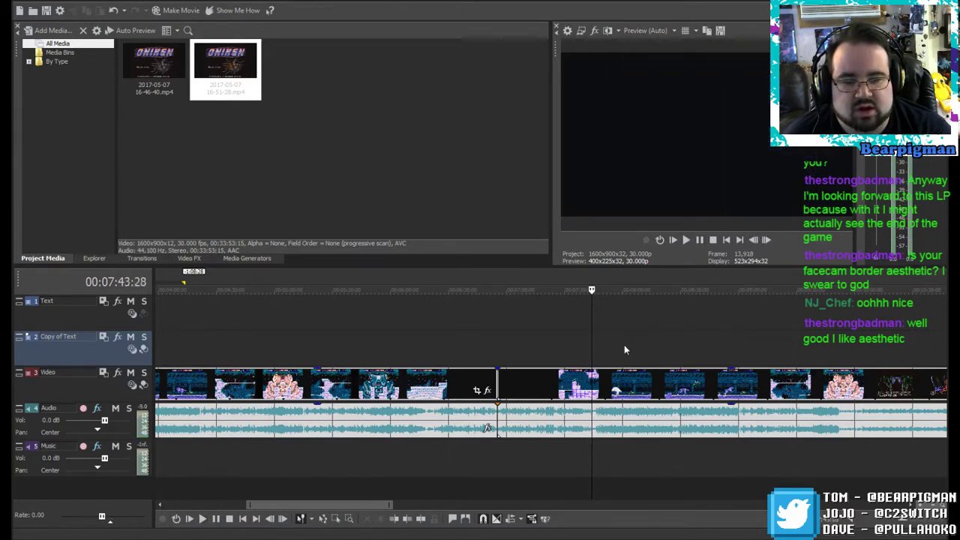
scroll(624, 344, "up", 5)
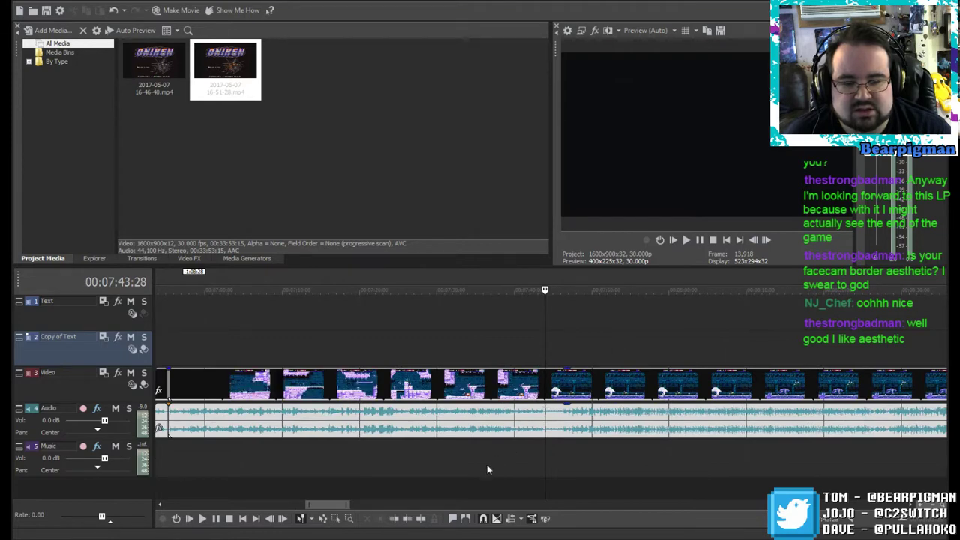
scroll(442, 351, "down", 4)
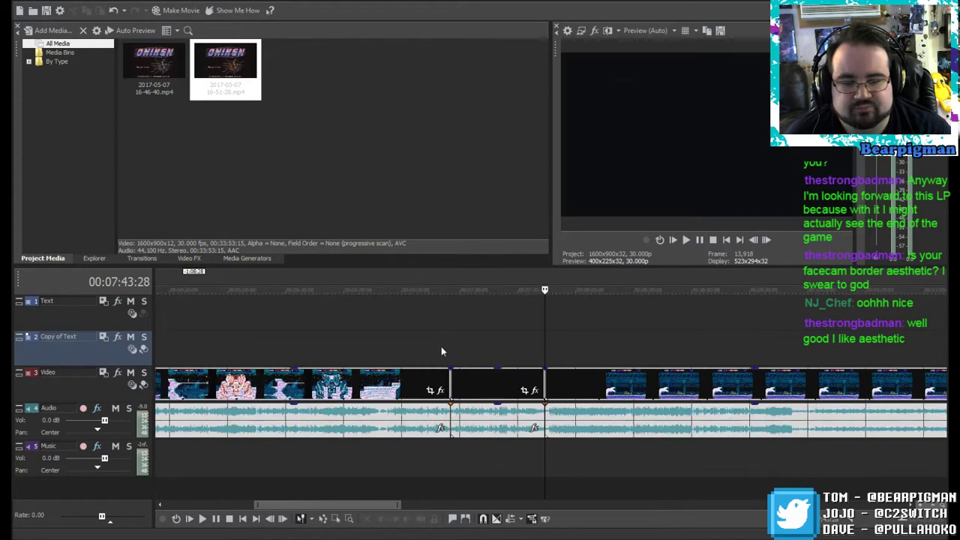
left_click(506, 377)
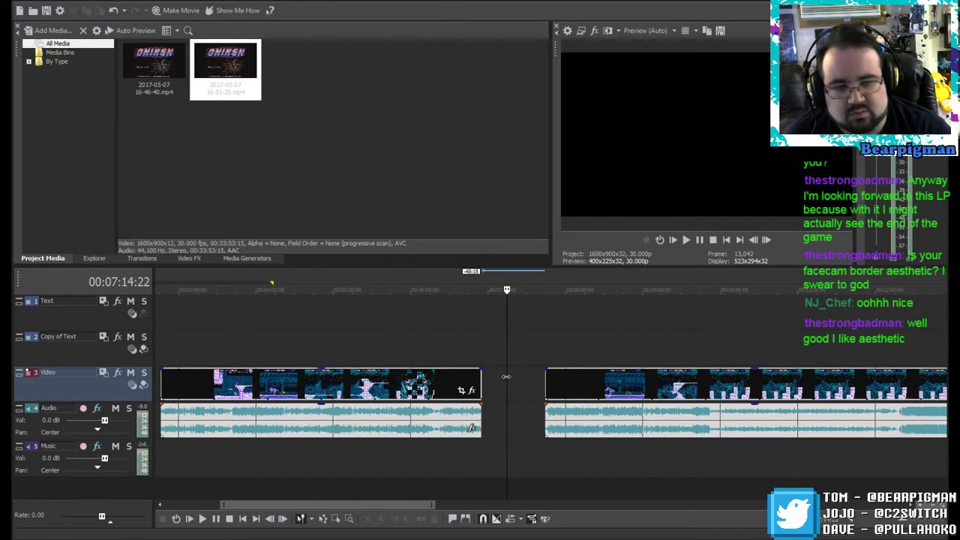
Step: Play the remaining middle clip from 00:02:46:02, step back to the black frame at 00:03:39:13 and split the clip there
left_click_drag(335, 504, 300, 453)
left_click(333, 340)
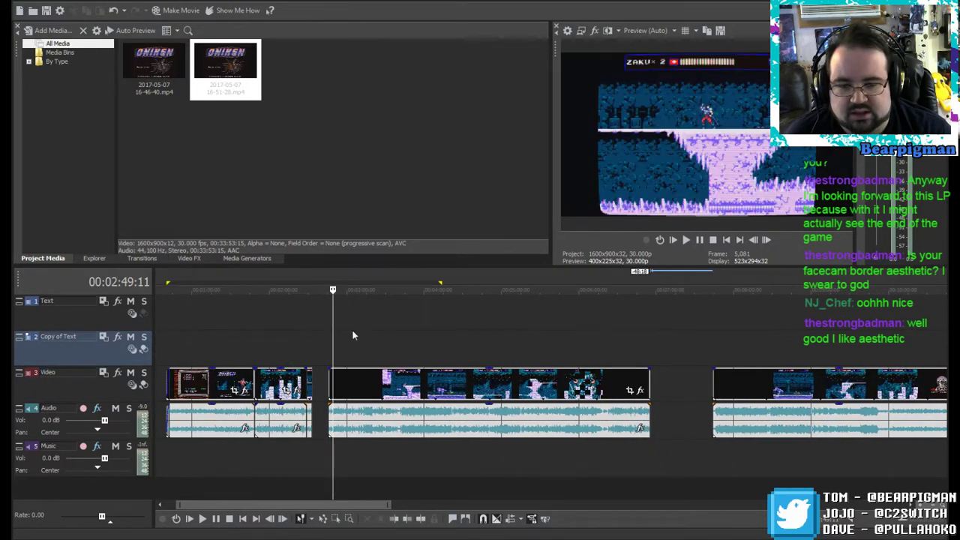
left_click_drag(334, 290, 328, 289)
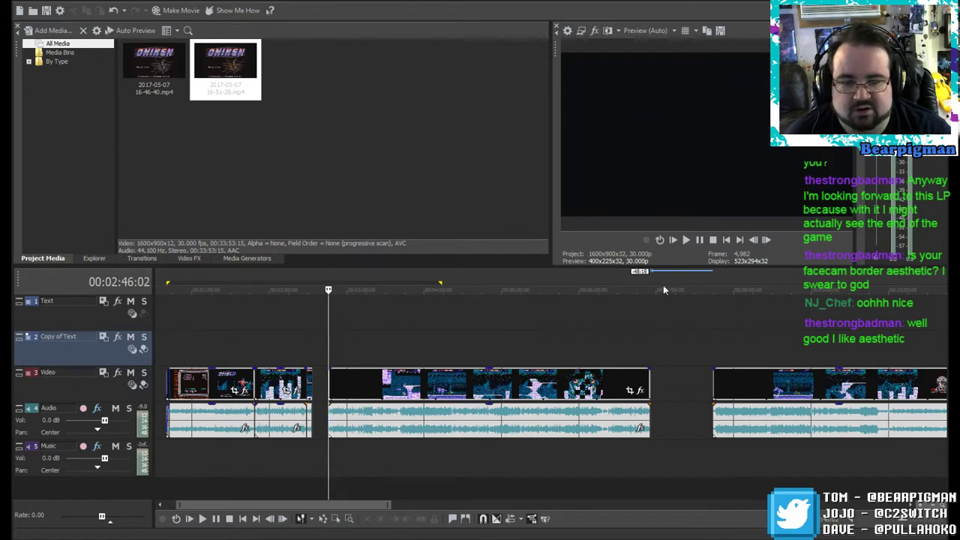
left_click(690, 244)
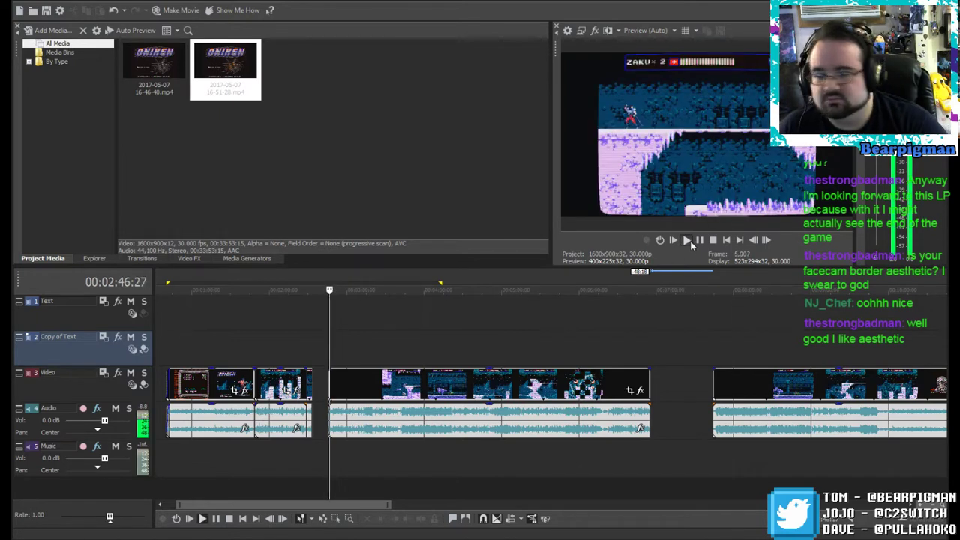
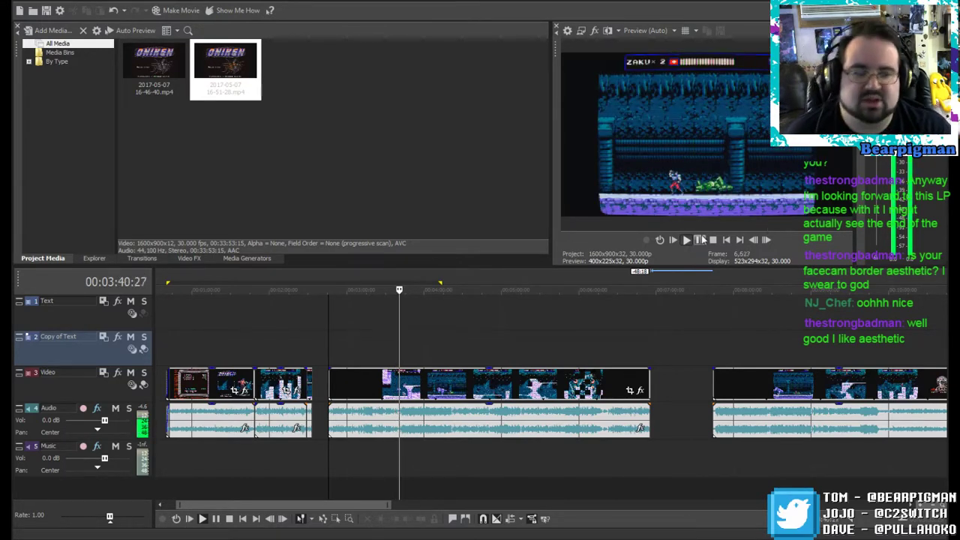
left_click(699, 240)
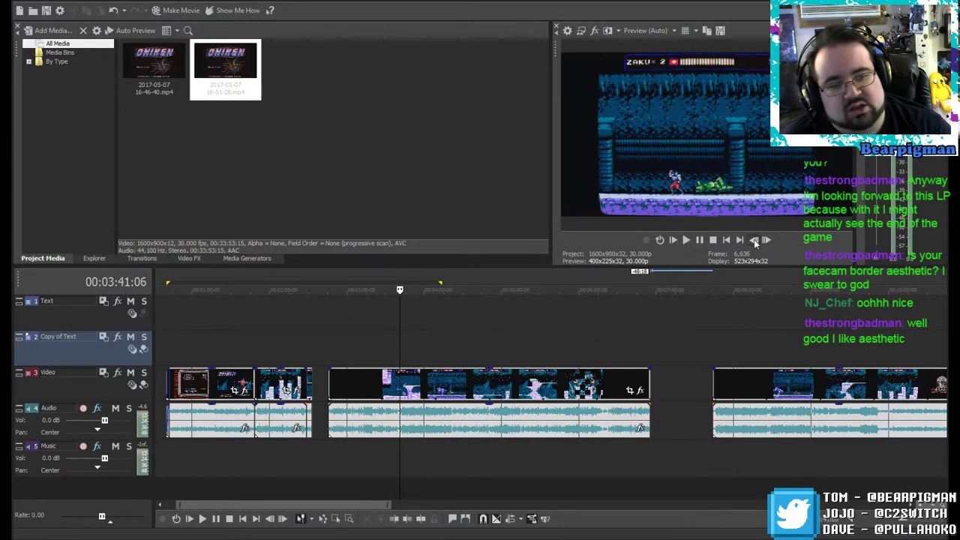
left_click(754, 241)
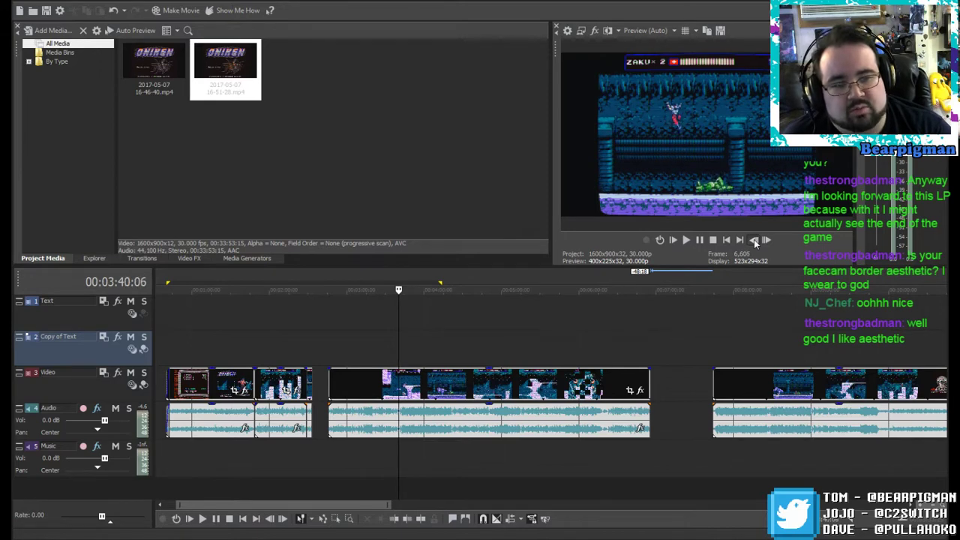
left_click_drag(754, 239, 753, 240)
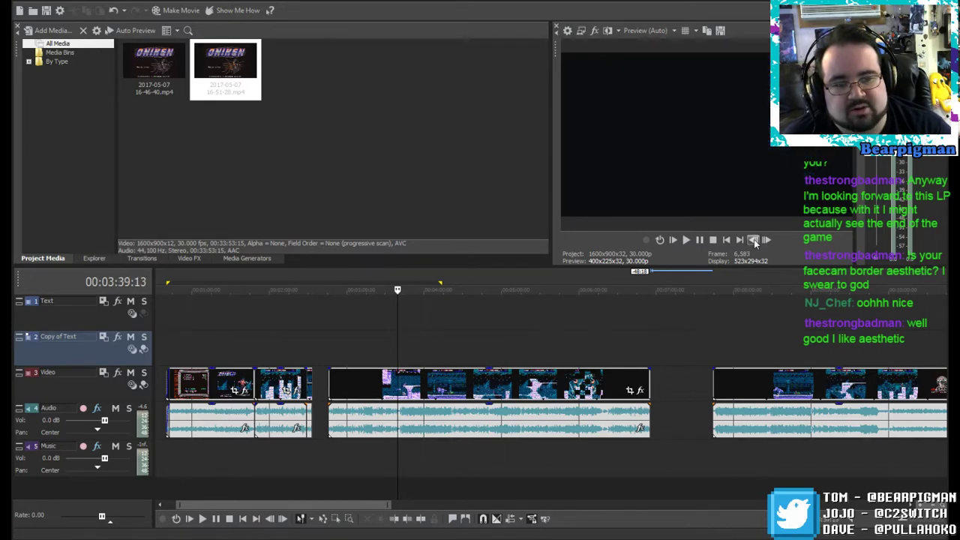
left_click(423, 519)
Step: Move the segment after the 00:03:39:13 split later on the timeline and shift the following clip behind it to clear the overlap
left_click_drag(472, 383, 663, 386)
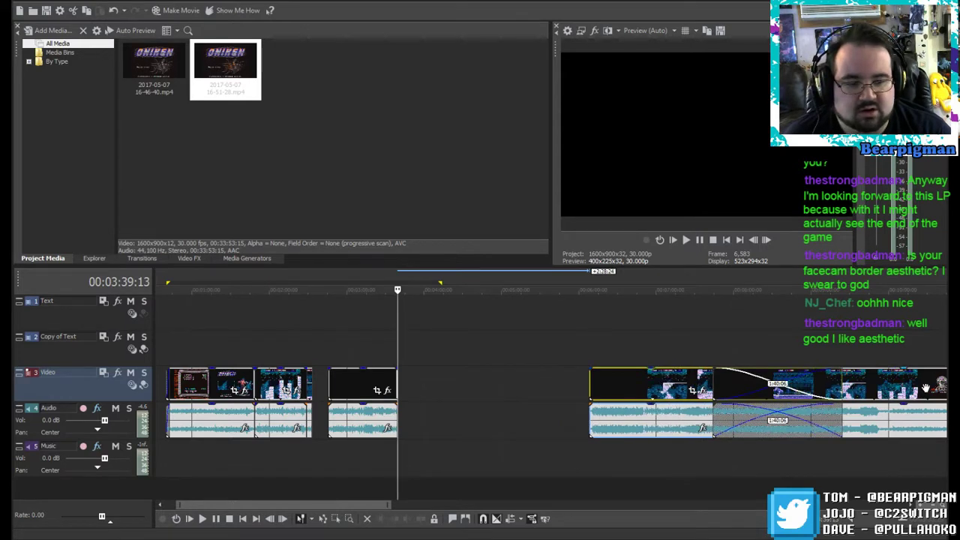
left_click_drag(909, 391, 929, 391)
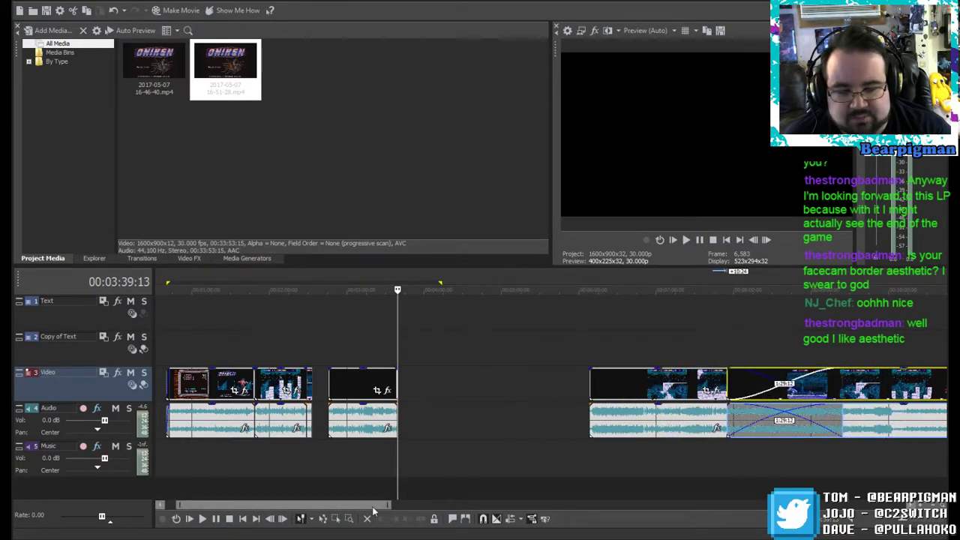
scroll(609, 417, "right", 5)
left_click_drag(616, 389, 753, 385)
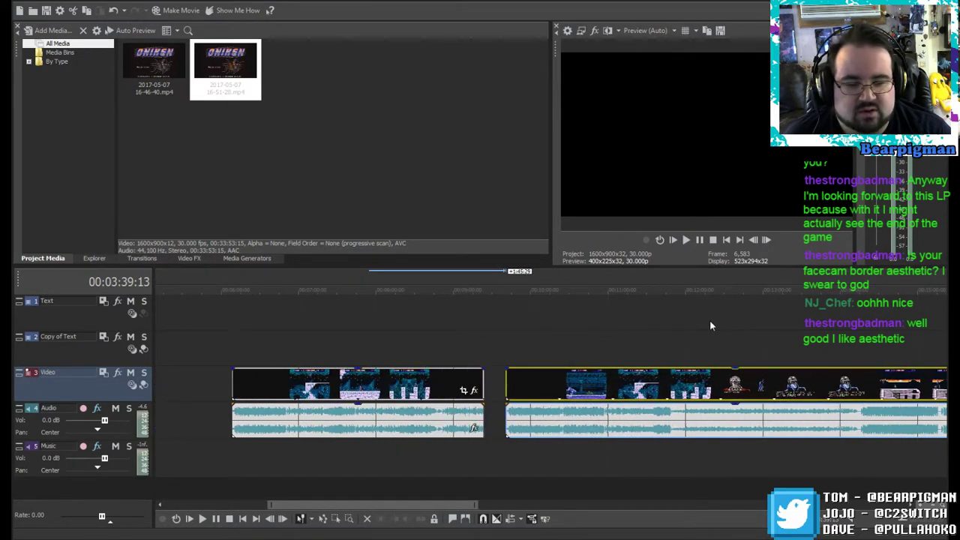
Step: Review the transition from the Mission 3 completed screen to the cutscene between about 00:11:50 and 00:12:02
left_click(710, 325)
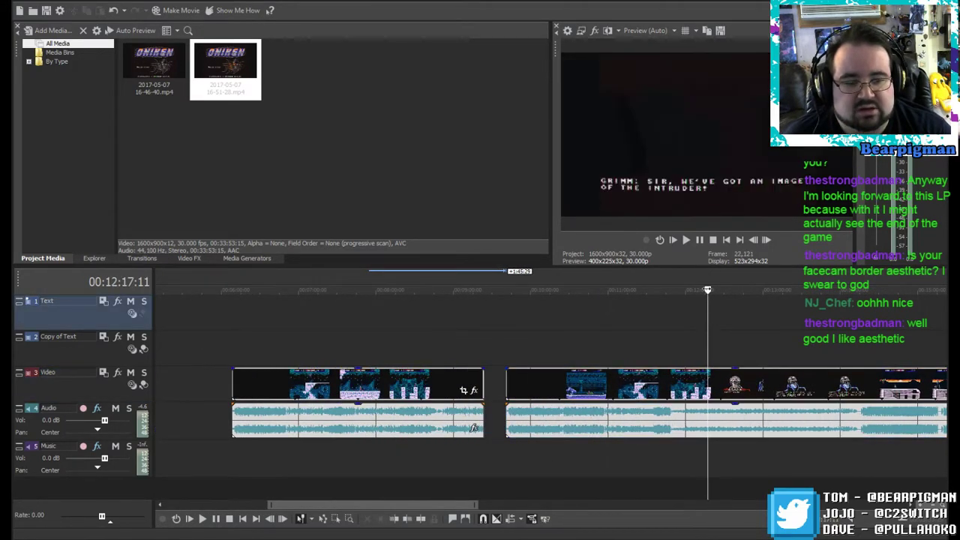
left_click(687, 326)
left_click_drag(687, 289, 673, 289)
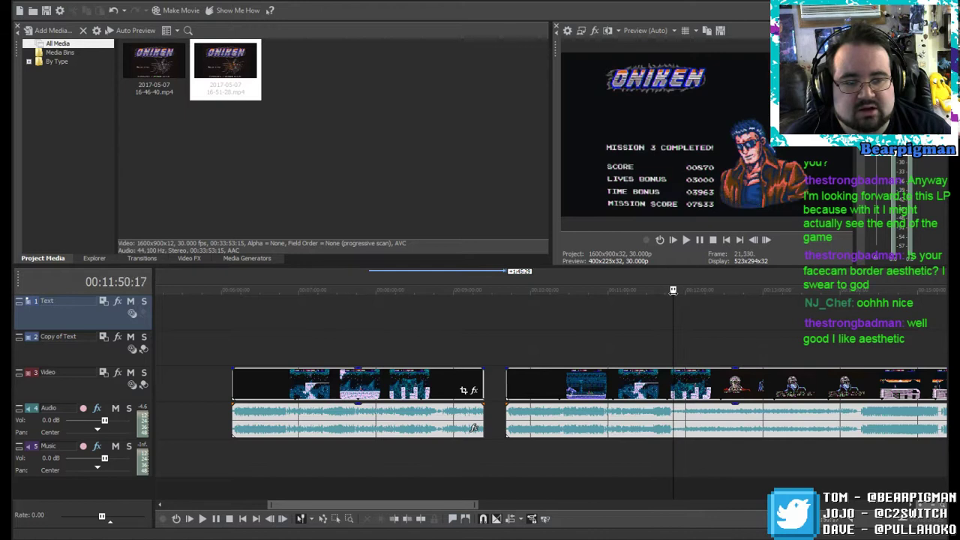
left_click(686, 239)
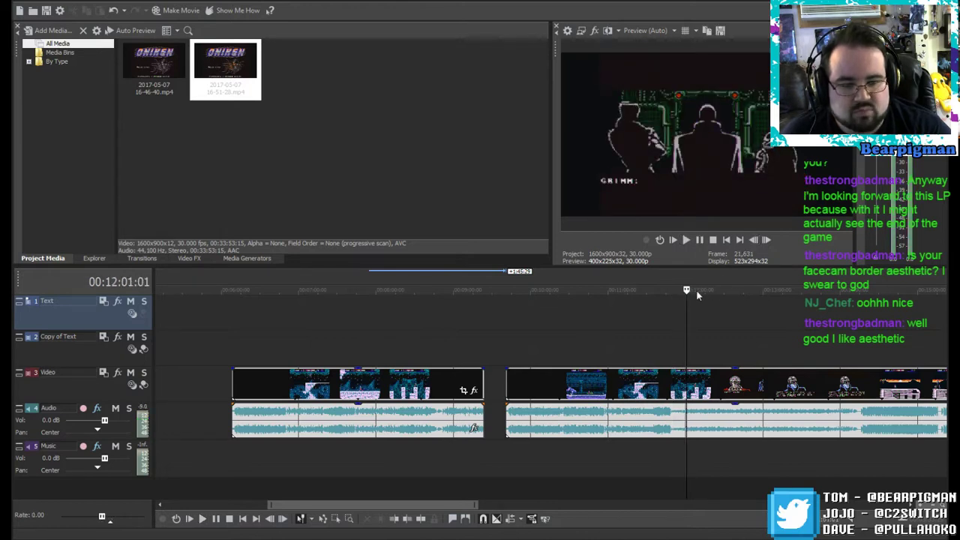
left_click_drag(686, 290, 684, 290)
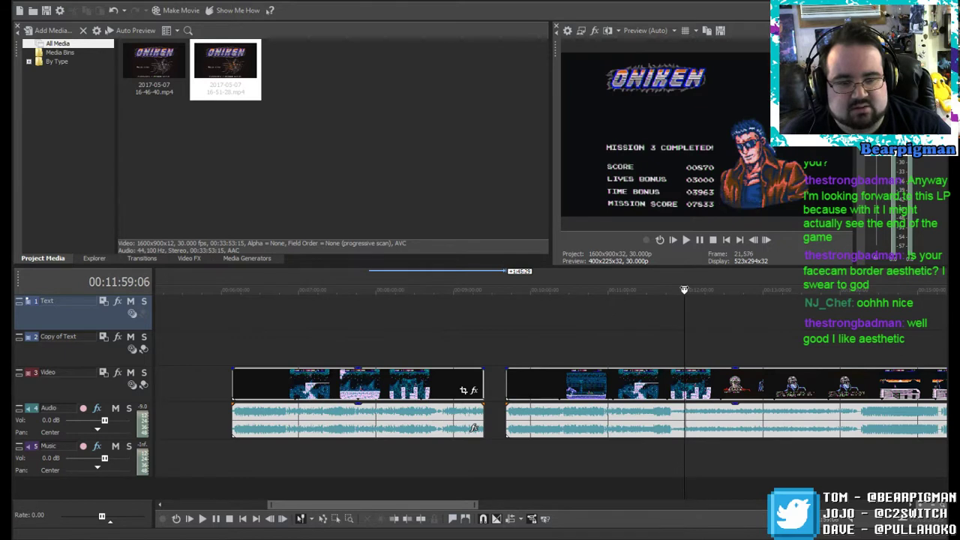
left_click(686, 240)
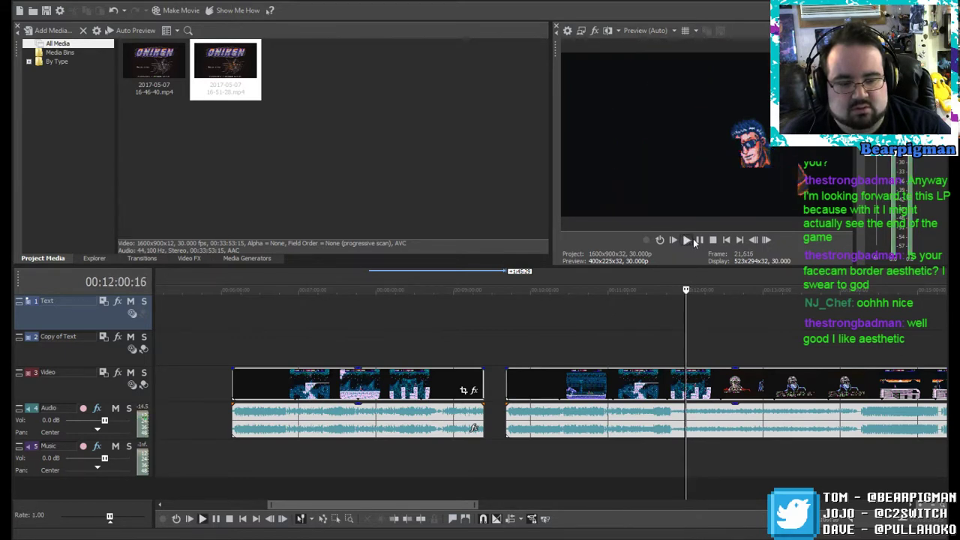
left_click(699, 240)
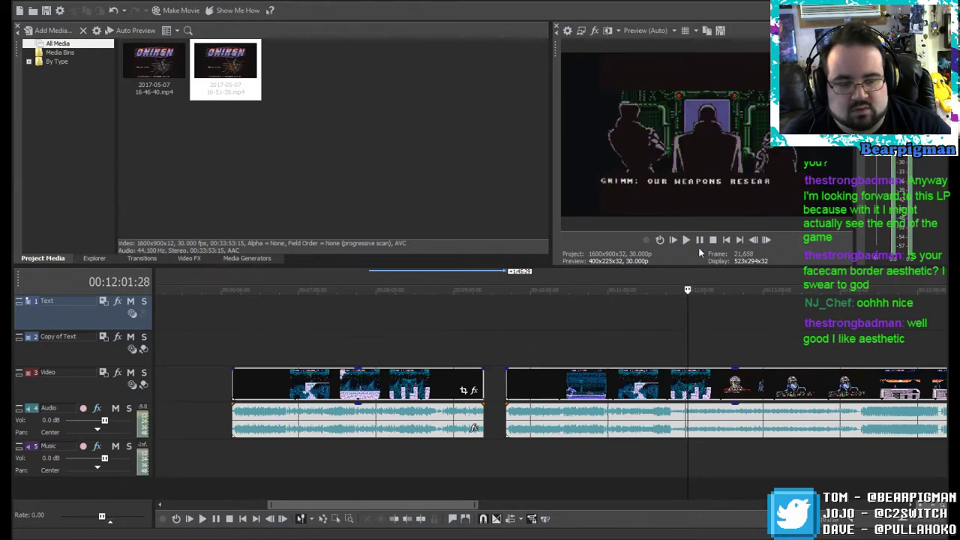
Step: Step to the end of the Mission 4 title screen at 00:14:14:10 and split the long clip there
left_click_drag(686, 290, 856, 290)
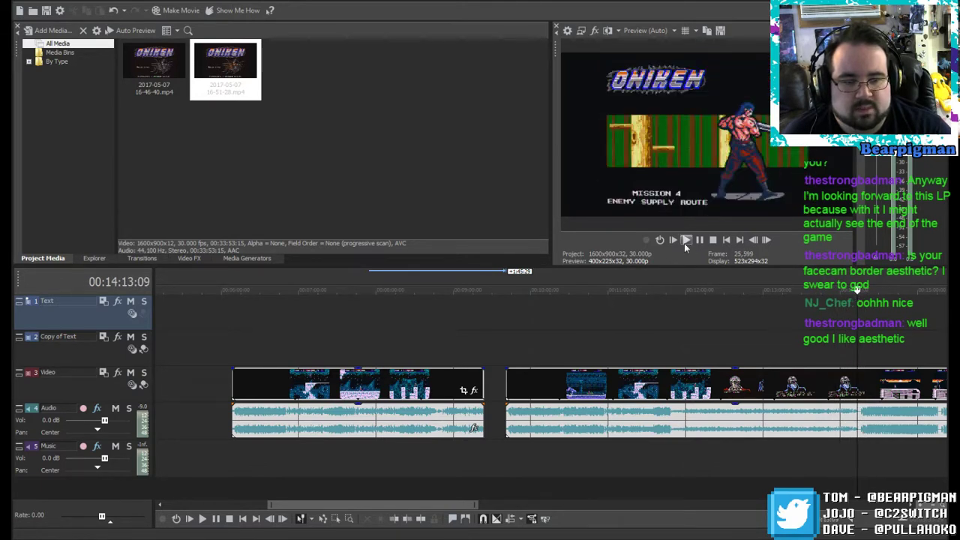
left_click(685, 240)
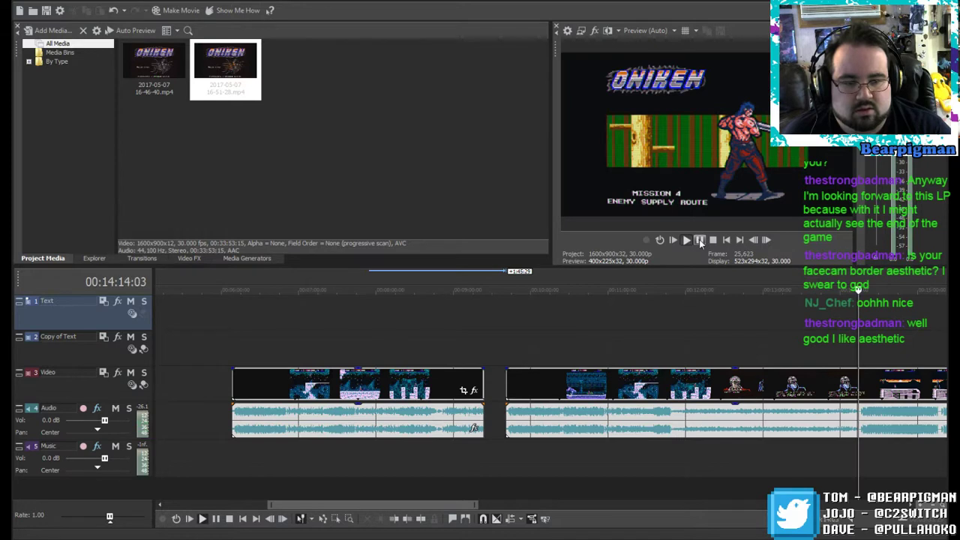
left_click(698, 240)
left_click(757, 242)
left_click(757, 242)
left_click(757, 242)
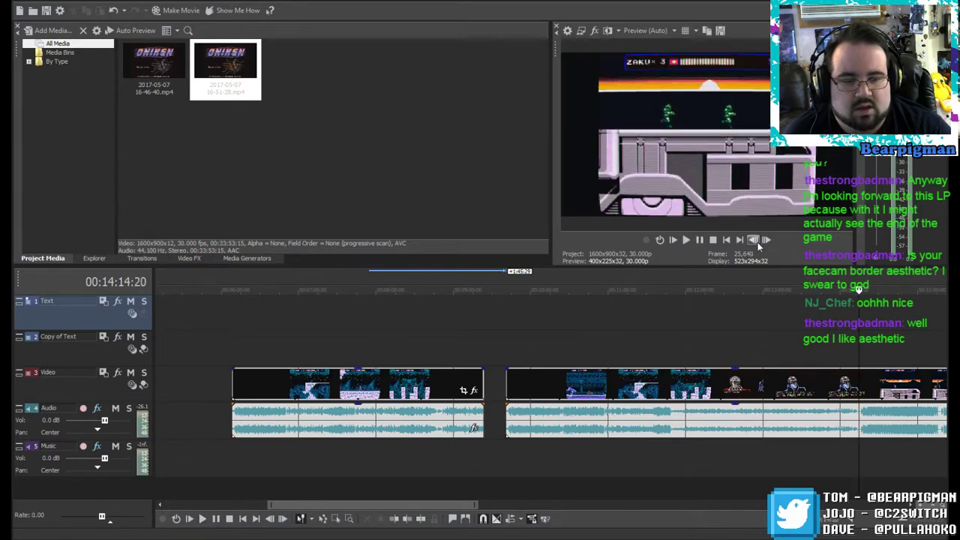
left_click(753, 241)
left_click(753, 241)
left_click(754, 241)
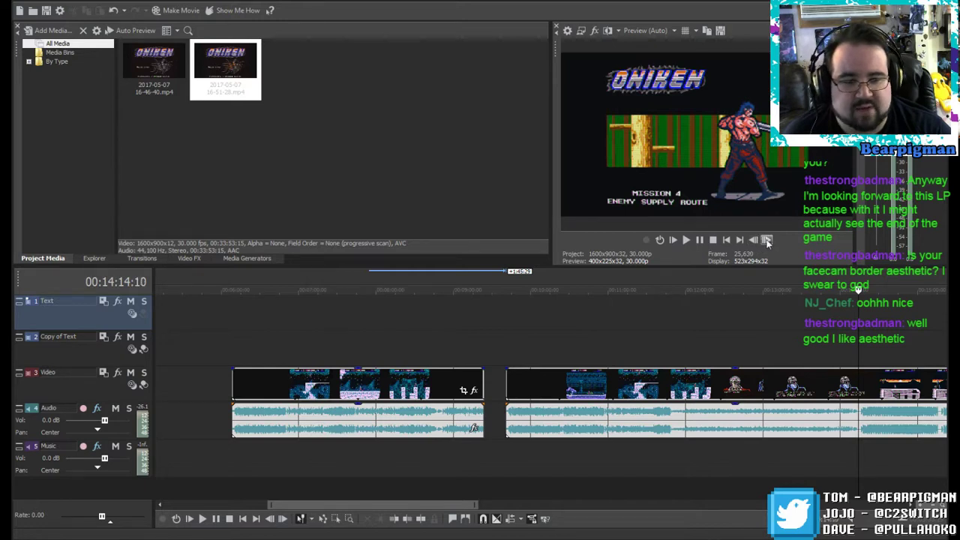
left_click(766, 240)
left_click(754, 240)
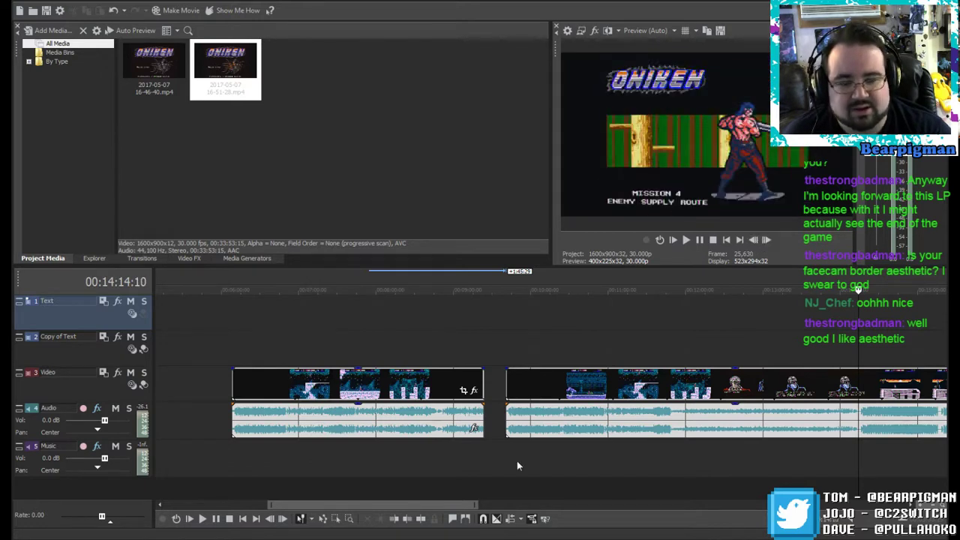
left_click(422, 518)
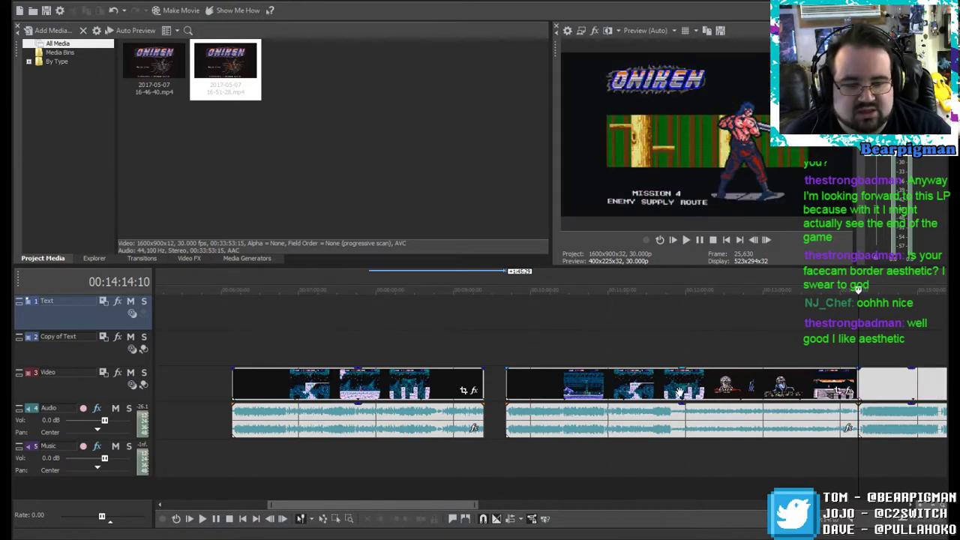
Step: Move the segment before the 00:14:14:10 split earlier to follow the clip starting at 00:02:46:02, and shift the overlapped clip behind it
left_click_drag(679, 391, 363, 392)
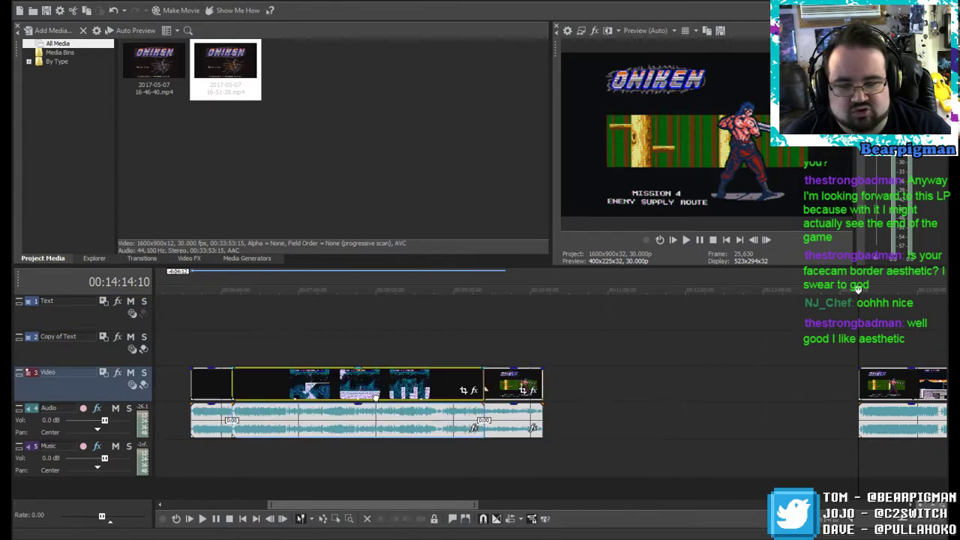
left_click(376, 398)
left_click_drag(416, 503, 346, 494)
left_click_drag(609, 383, 919, 375)
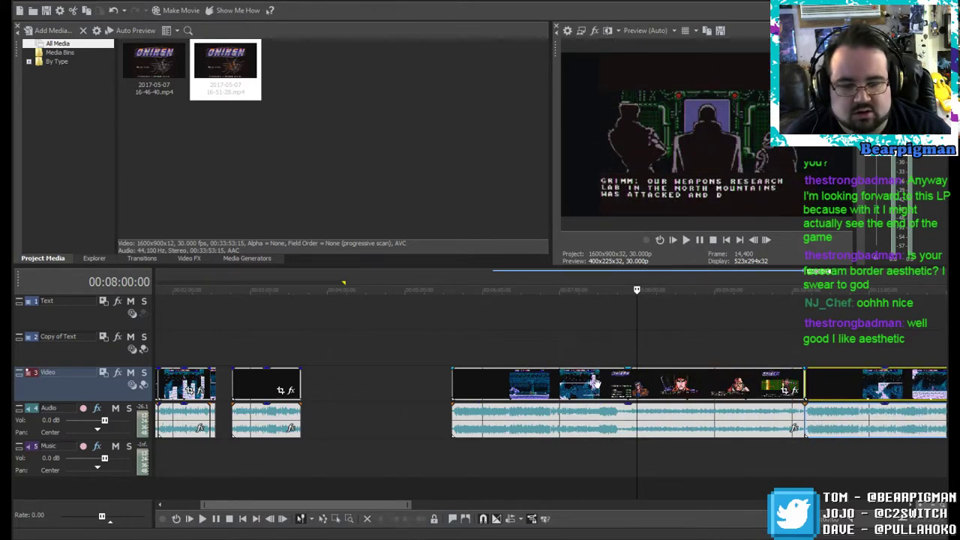
left_click_drag(594, 383, 473, 383)
left_click_drag(337, 504, 303, 492)
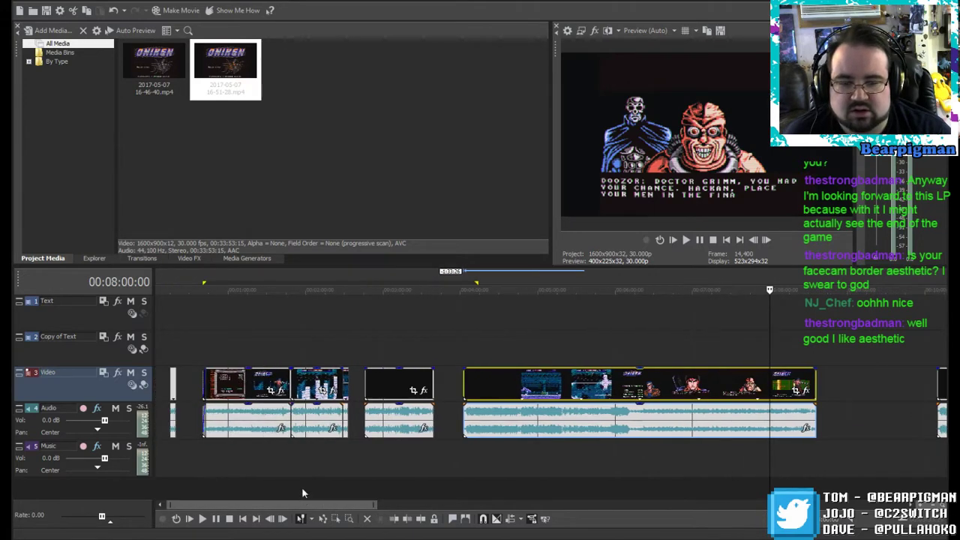
Step: Move the clip starting at 00:02:46:02 earlier so it directly follows the preceding short clip
left_click(365, 345)
left_click(369, 289)
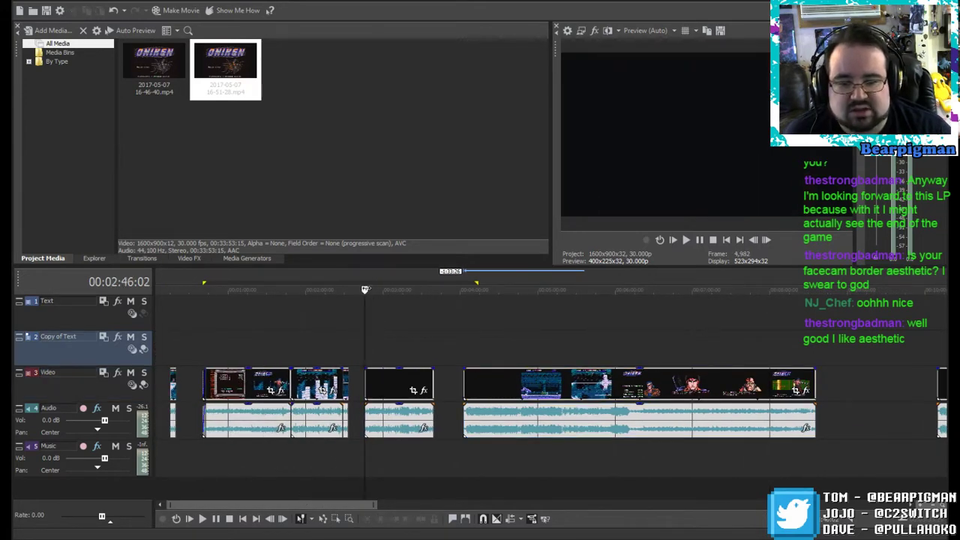
left_click_drag(369, 289, 379, 289)
left_click_drag(402, 389, 388, 390)
left_click(355, 350)
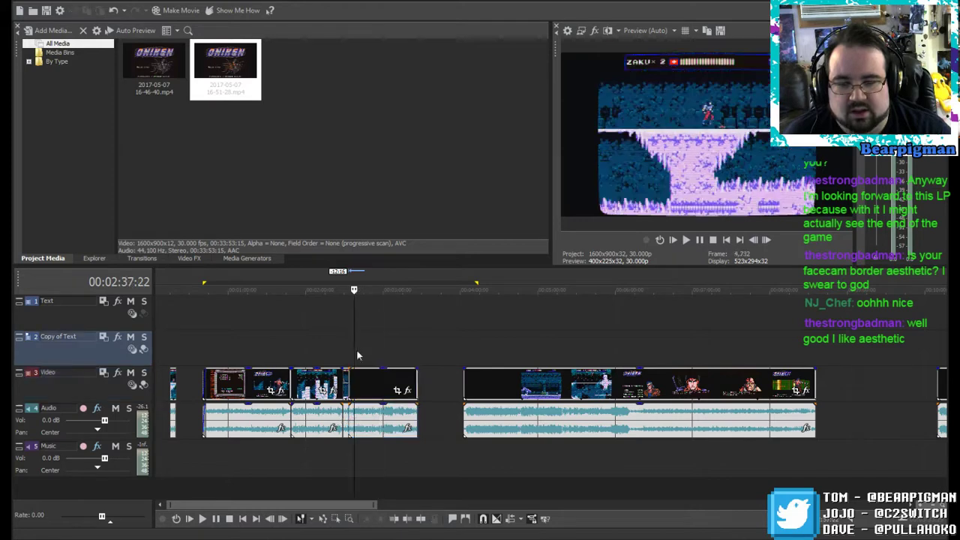
left_click(347, 343)
Step: Play the short clip from 00:02:28:27 through the new join, and move the clip after it later to leave a gap
scroll(409, 384, "up", 7)
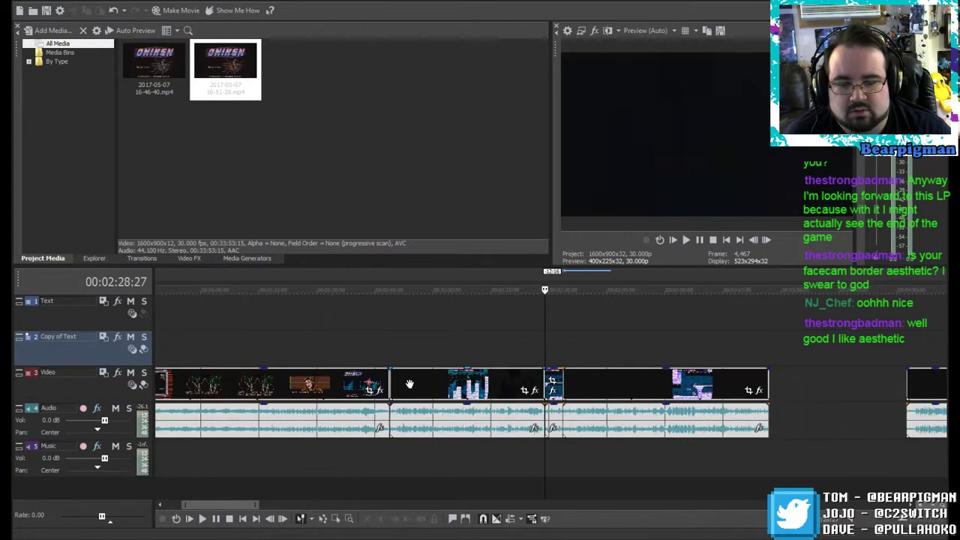
scroll(664, 412, "down", 5)
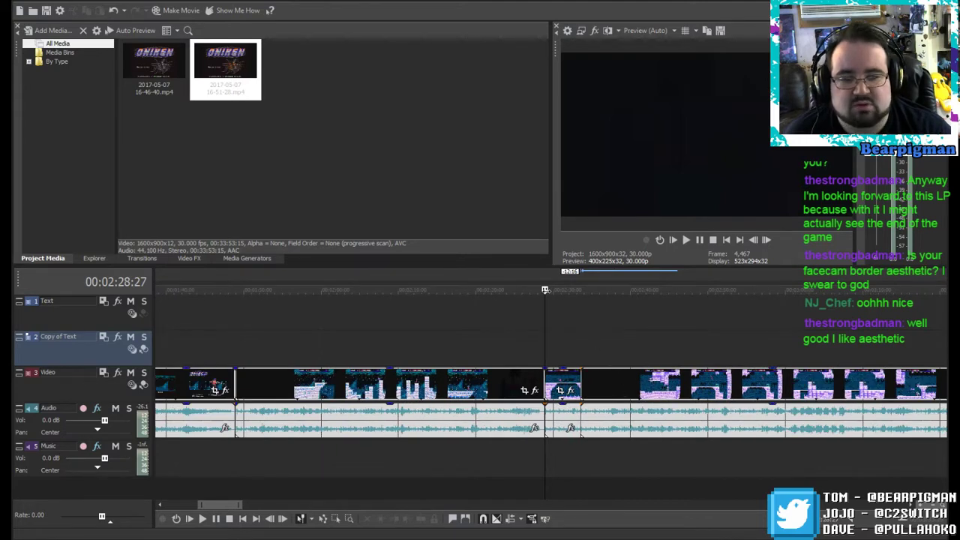
left_click_drag(545, 290, 544, 290)
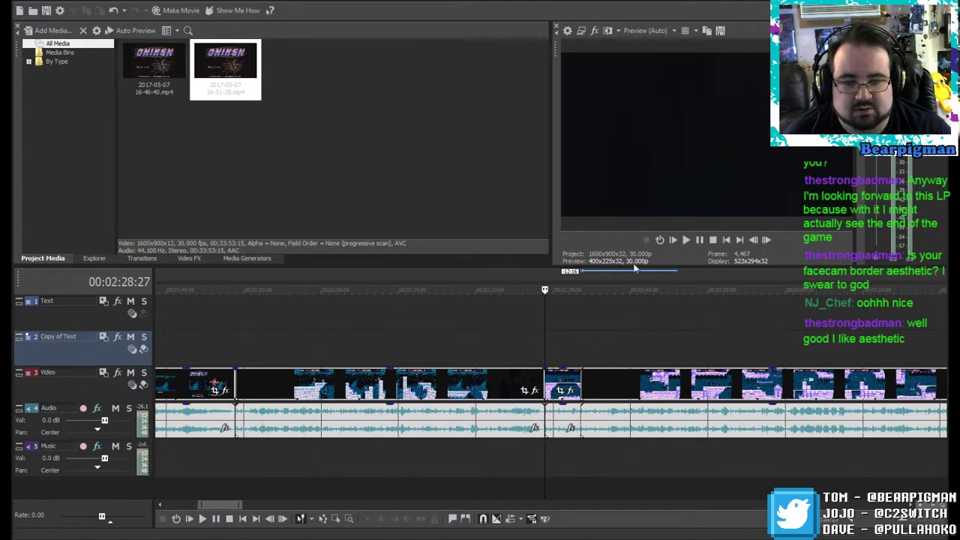
left_click(686, 241)
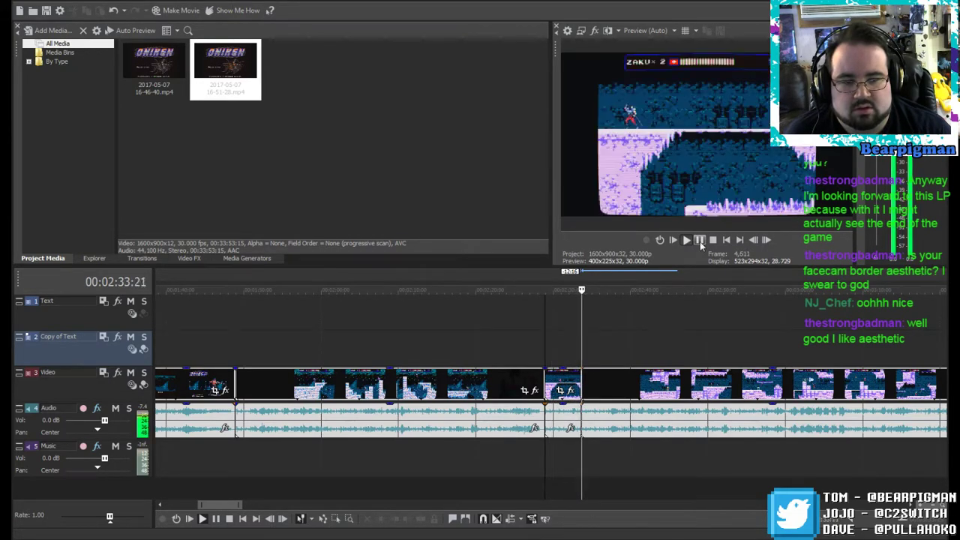
left_click(699, 240)
scroll(659, 356, "down", 2)
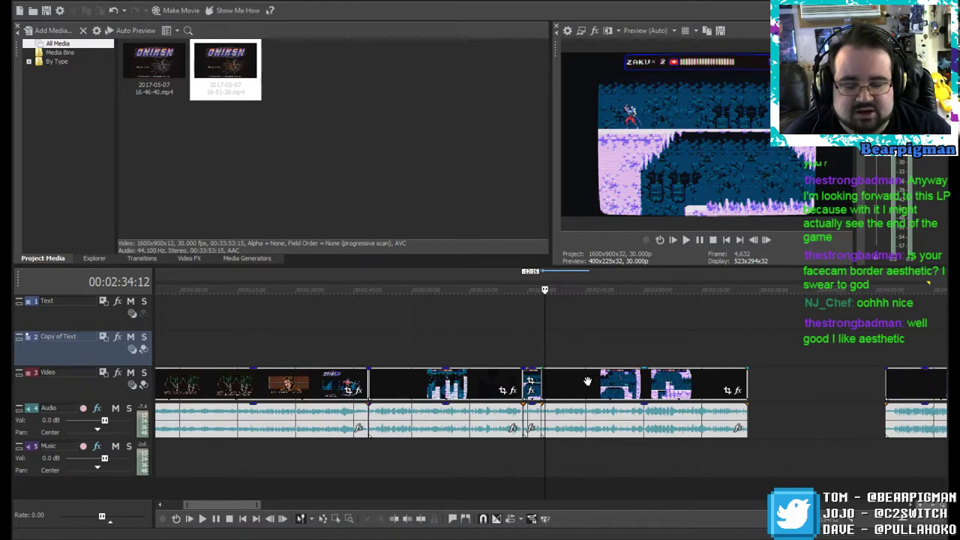
left_click_drag(585, 380, 617, 380)
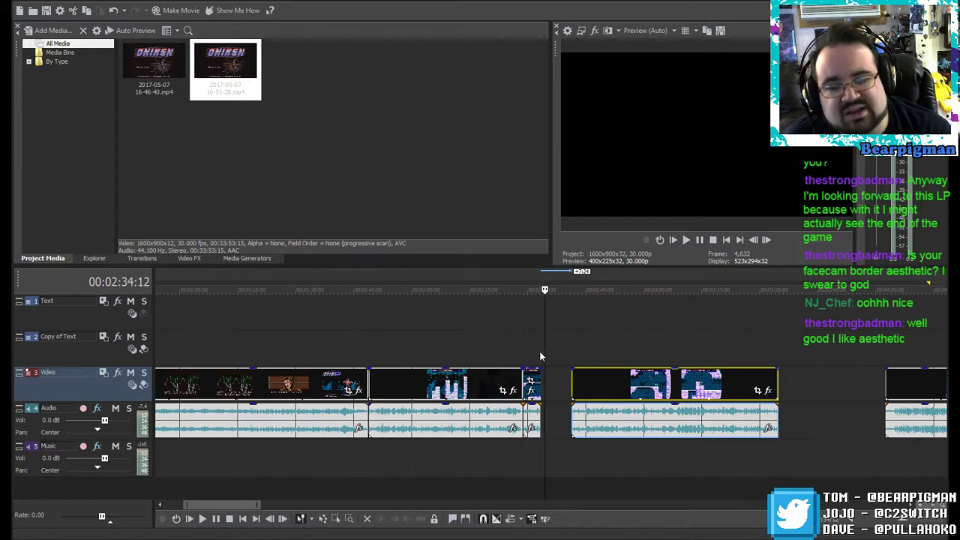
Step: Replay the short clip from 00:02:28:27 and extend its end to 00:02:35:28
left_click_drag(533, 290, 523, 290)
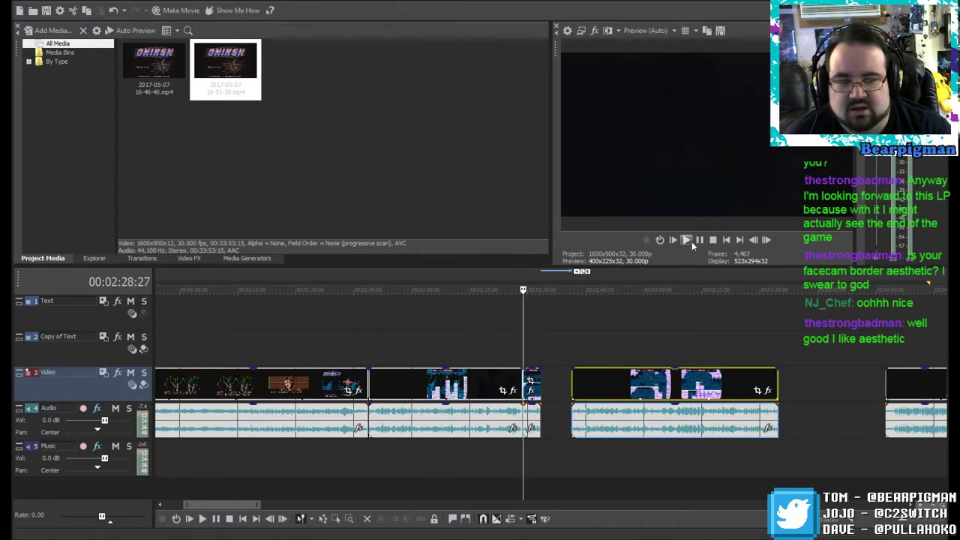
left_click(687, 240)
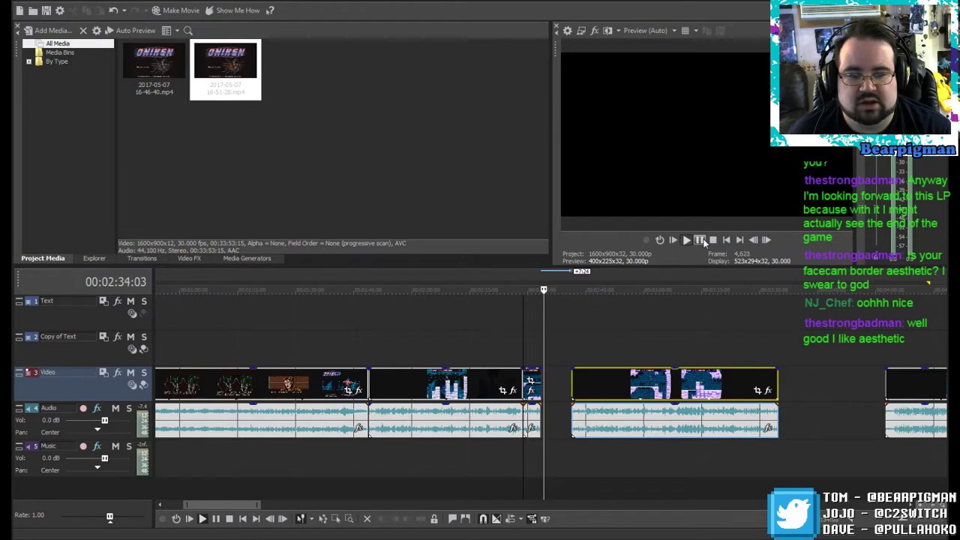
left_click(700, 240)
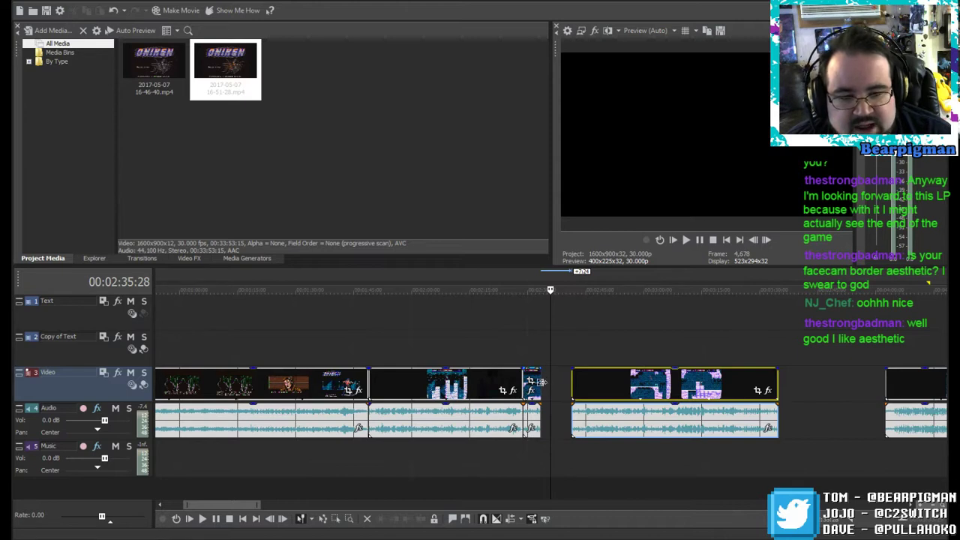
left_click_drag(540, 383, 548, 382)
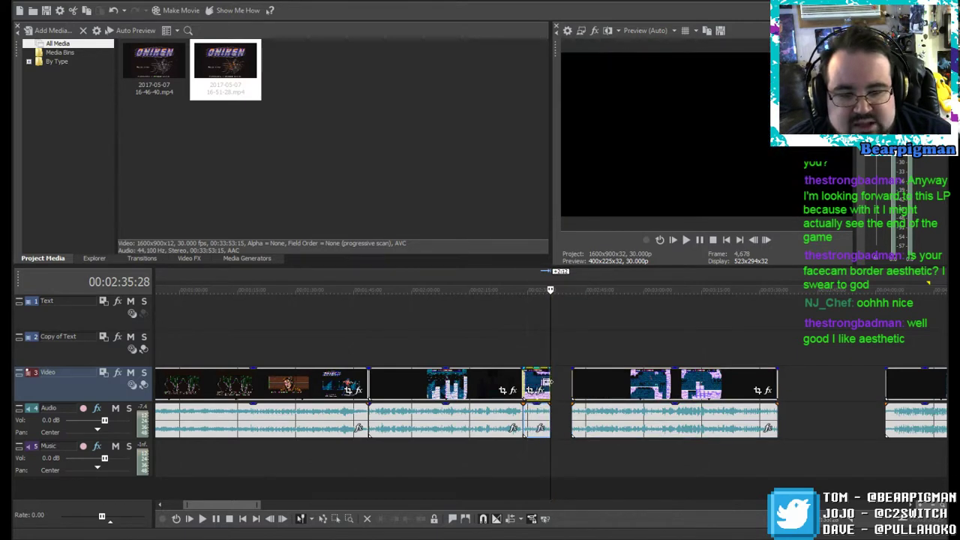
Step: Scrub the short clip back to its start at 00:02:28:27 and play it through to its end
left_click(543, 346)
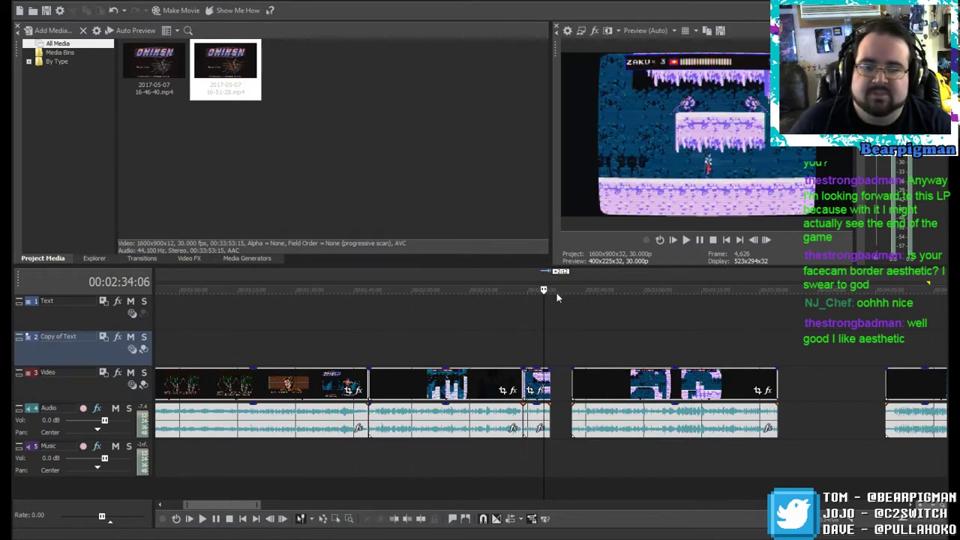
left_click_drag(543, 289, 539, 290)
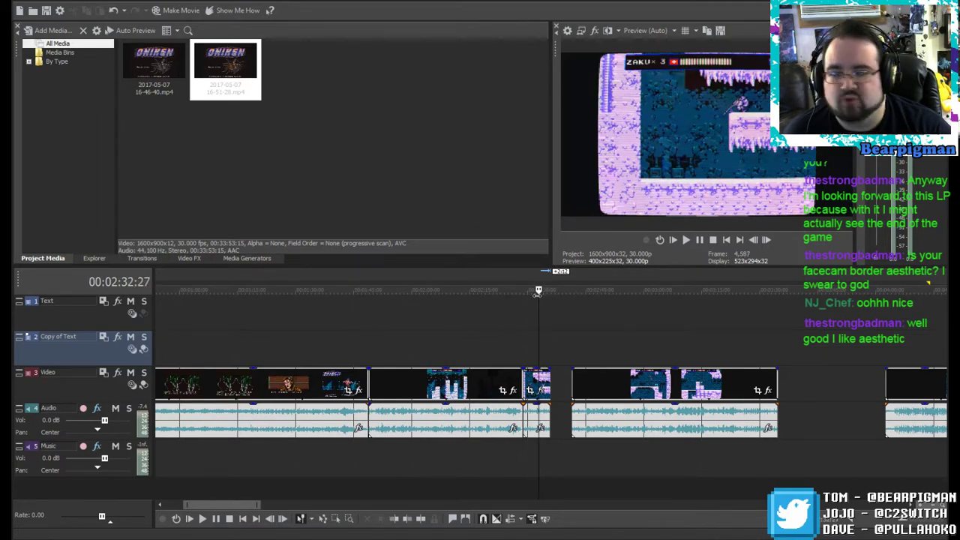
left_click_drag(537, 292, 525, 290)
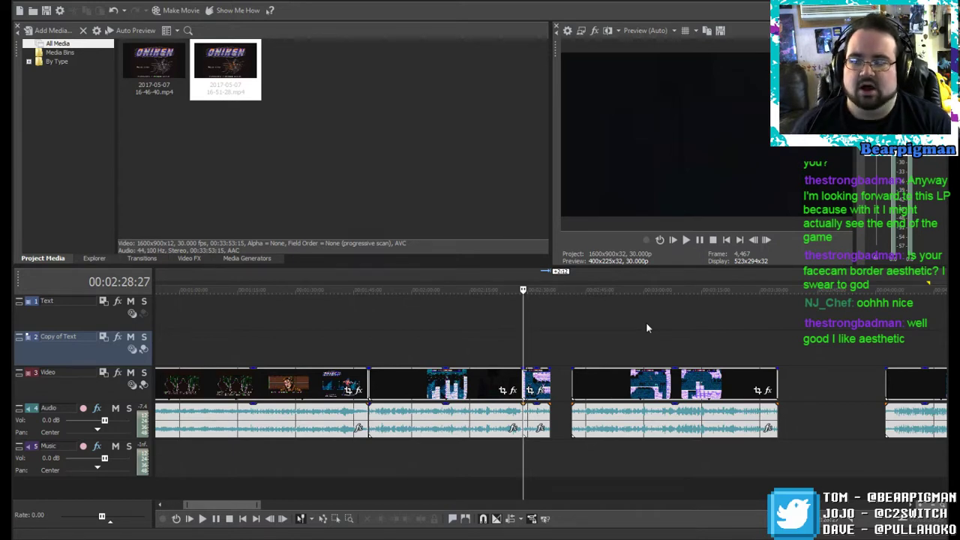
left_click(686, 240)
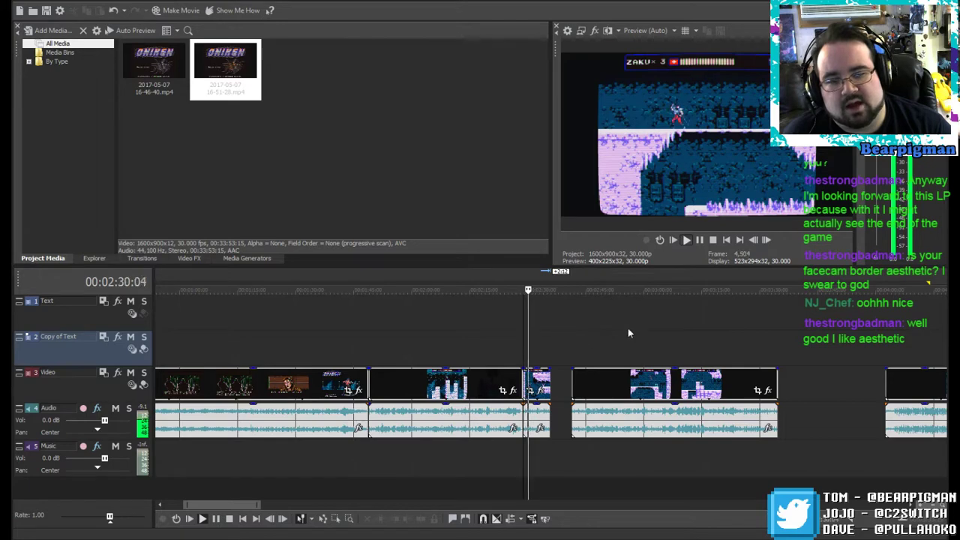
left_click(700, 241)
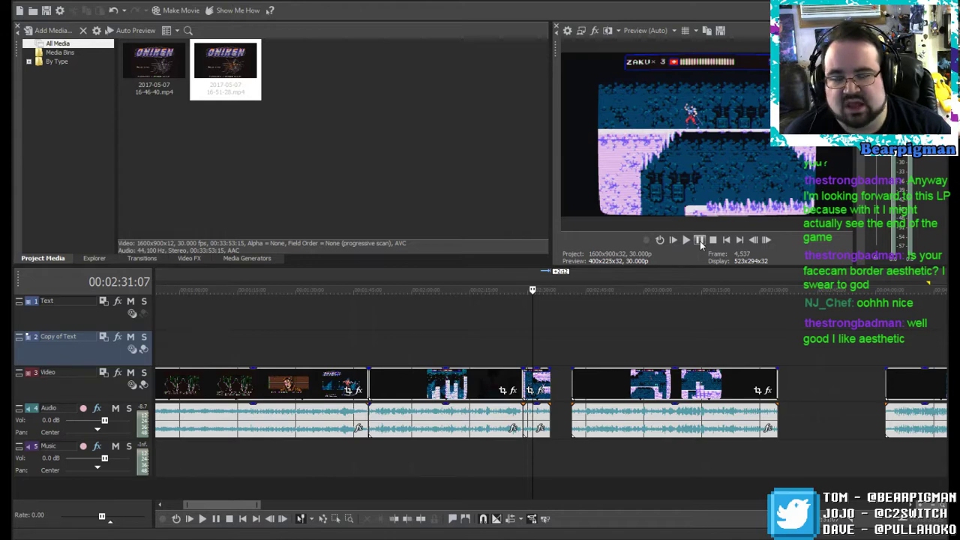
left_click(701, 241)
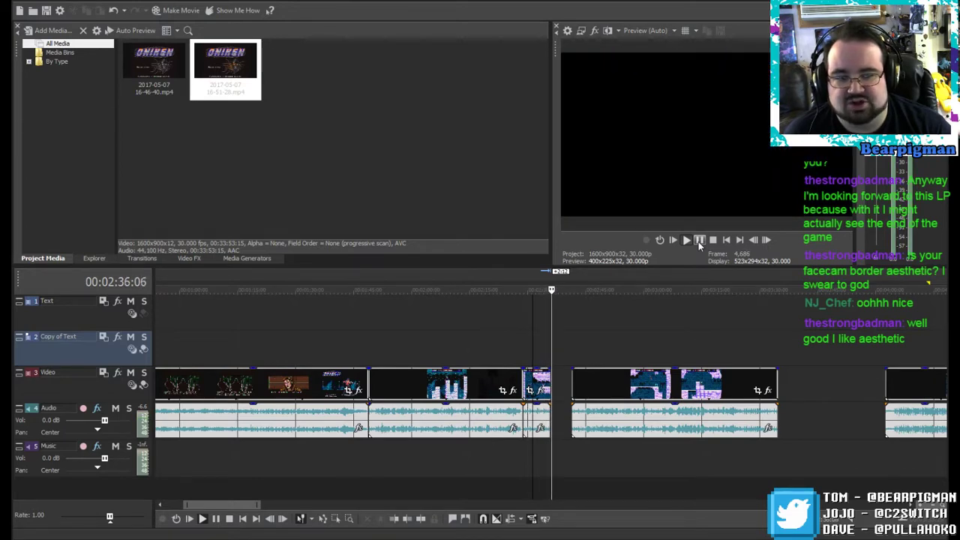
left_click(700, 245)
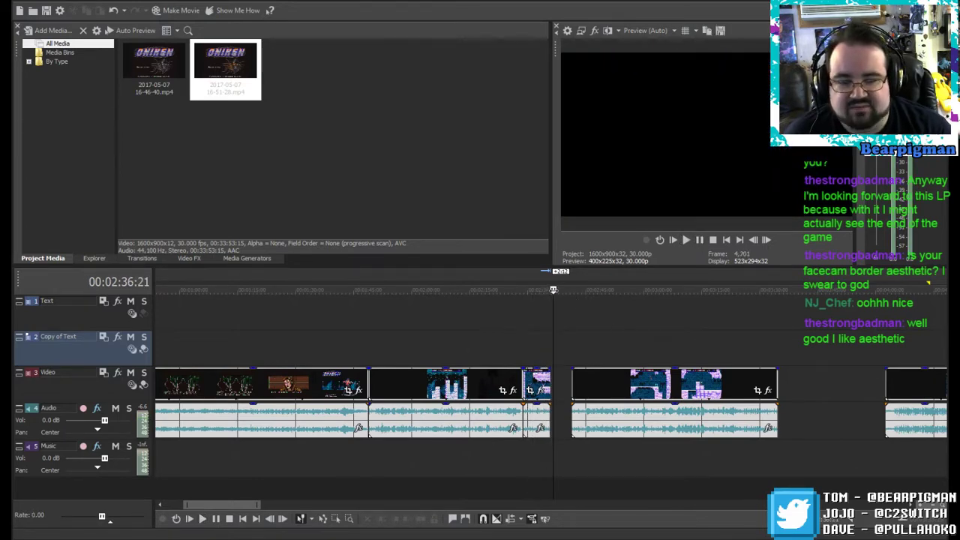
Step: Play the next clip from its start at 00:02:41:10 and step back frame by frame to find where its gameplay begins
left_click_drag(553, 289, 570, 289)
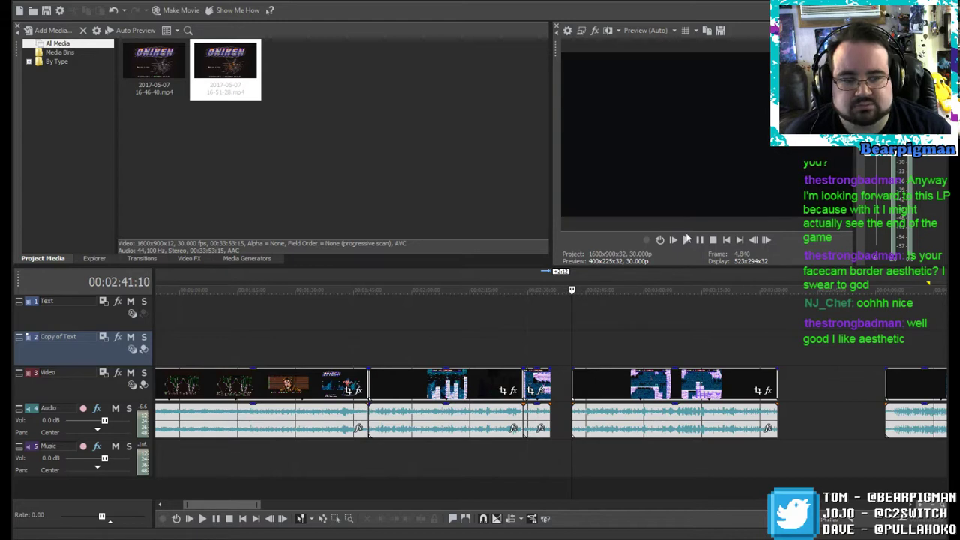
left_click(699, 240)
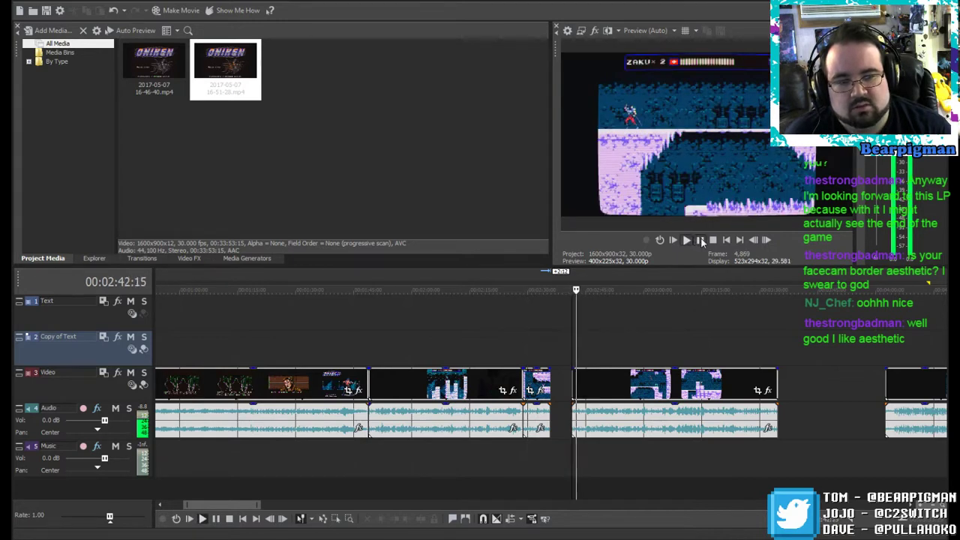
left_click(699, 240)
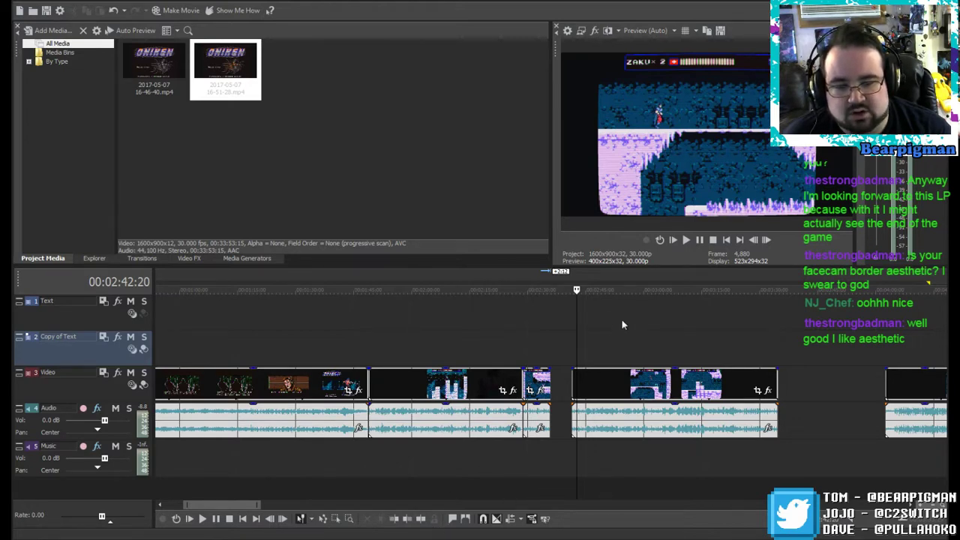
left_click(753, 240)
left_click(752, 240)
left_click(752, 240)
left_click(752, 239)
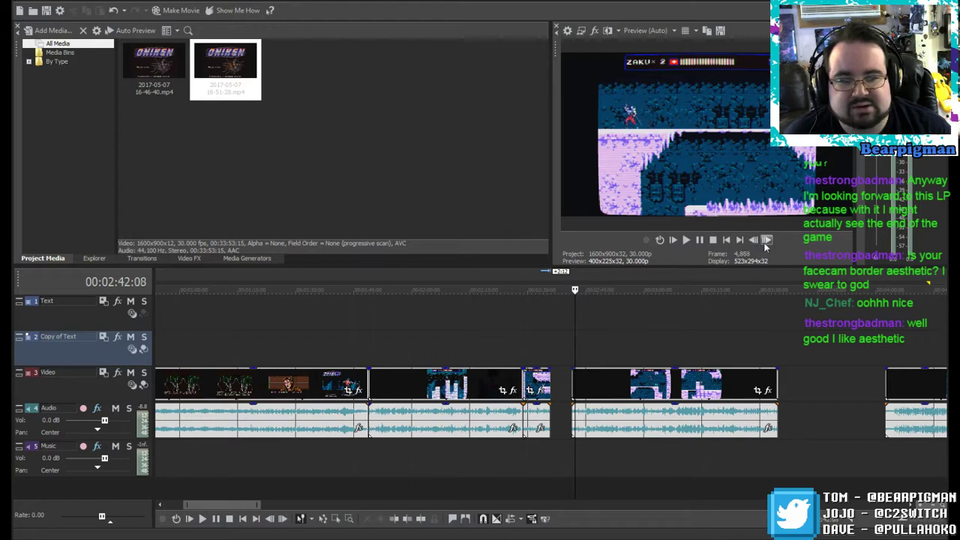
left_click_drag(615, 413, 589, 457)
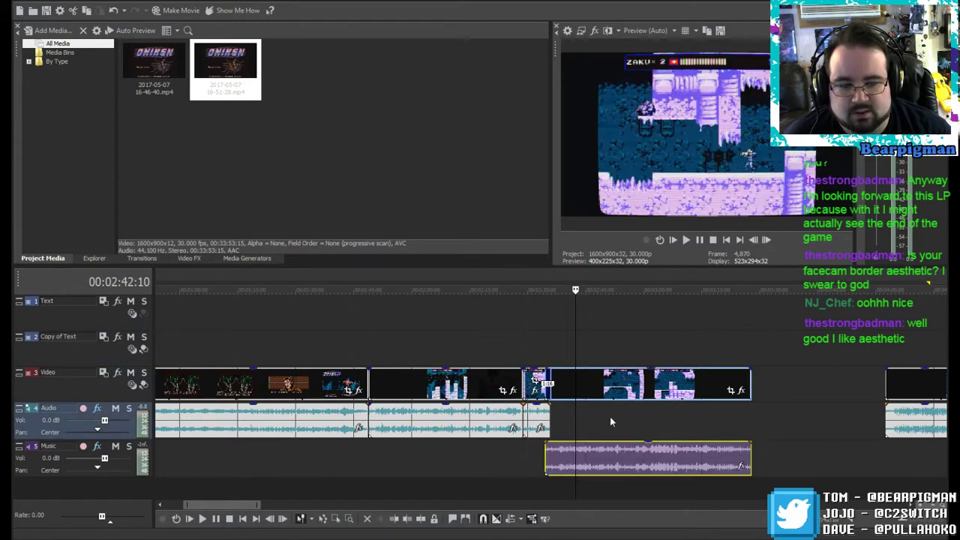
left_click(59, 2)
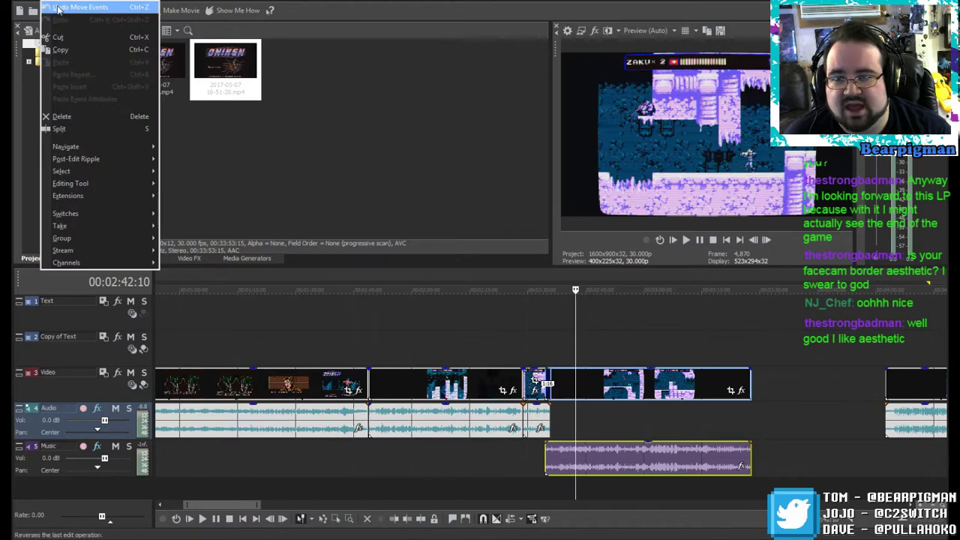
left_click(62, 13)
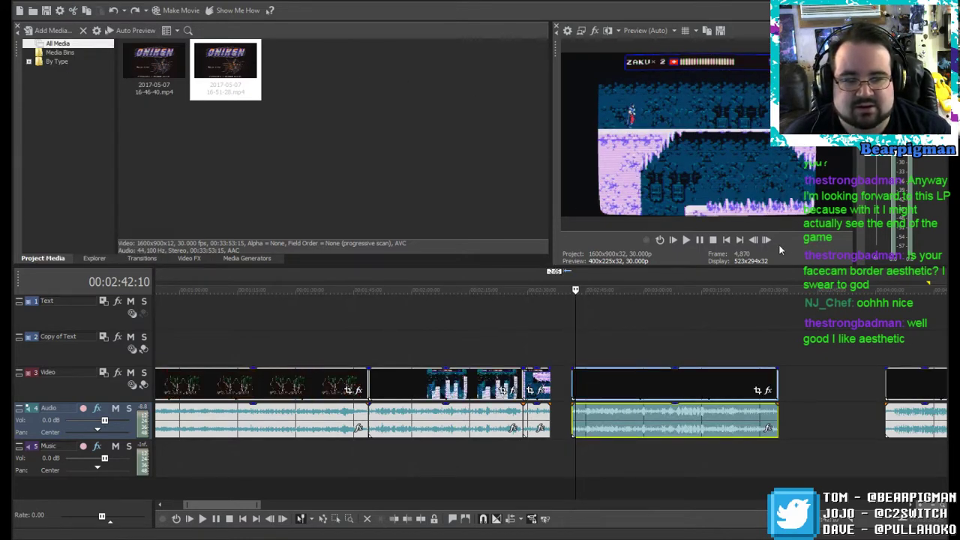
Step: Trim the next clip's start to 00:02:42:10 and move the clip earlier so it directly follows the short clip
left_click(392, 520)
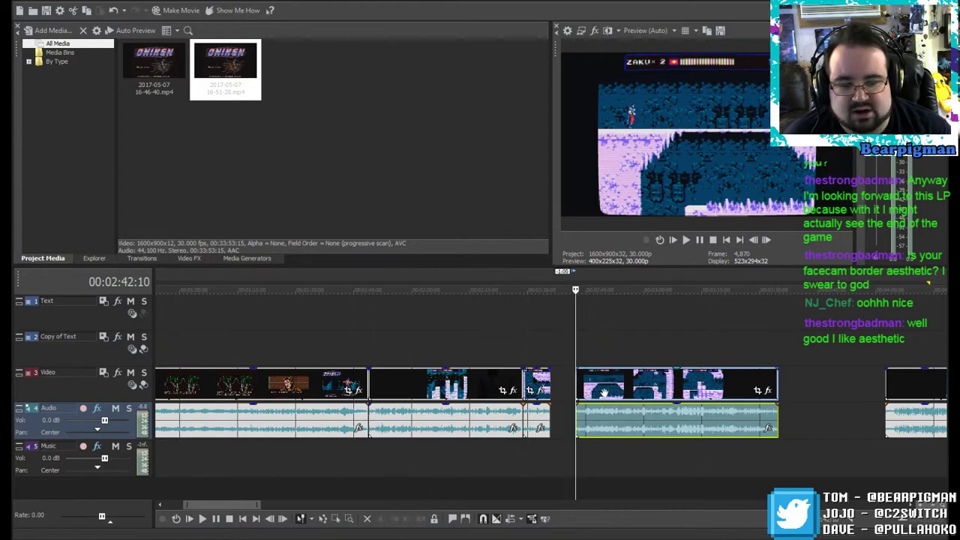
left_click_drag(604, 392, 577, 380)
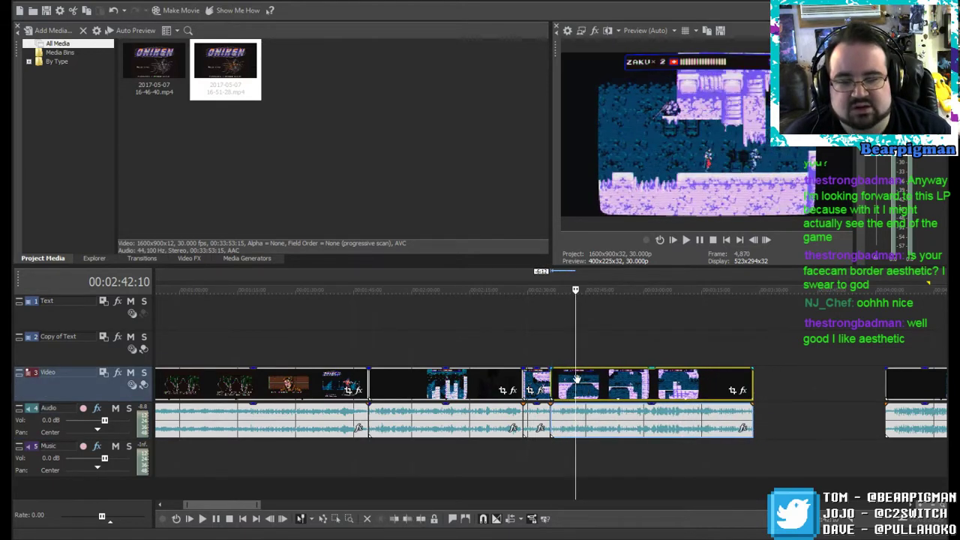
Step: Browse the transition presets for Star Wipe, Cross Effect, Dissolve, Gradient Wipe and Linear Wipe
left_click(143, 258)
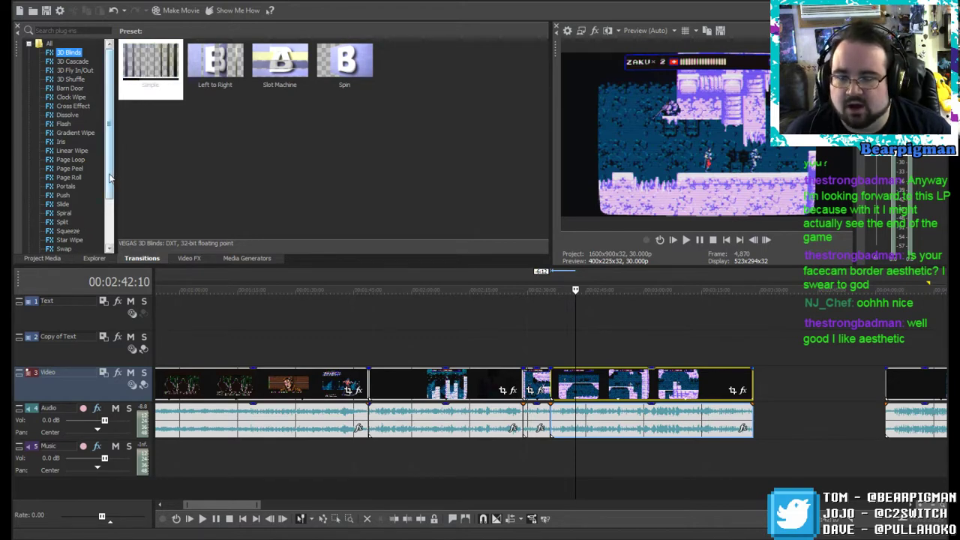
left_click_drag(110, 177, 110, 197)
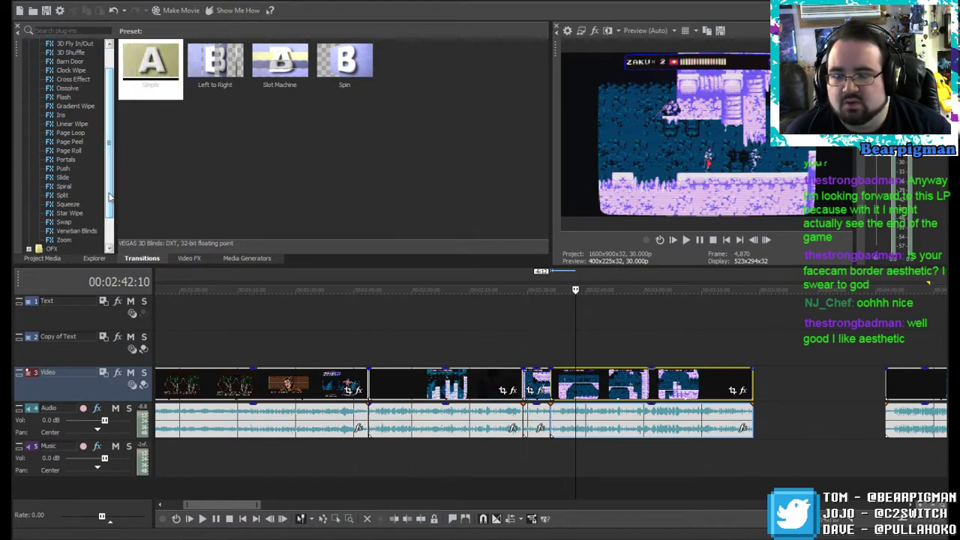
left_click(75, 214)
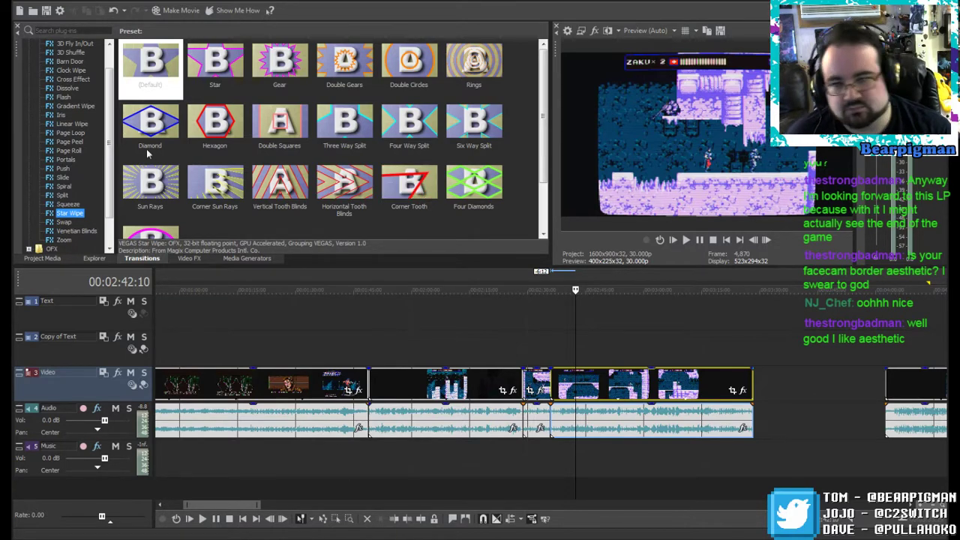
left_click(75, 79)
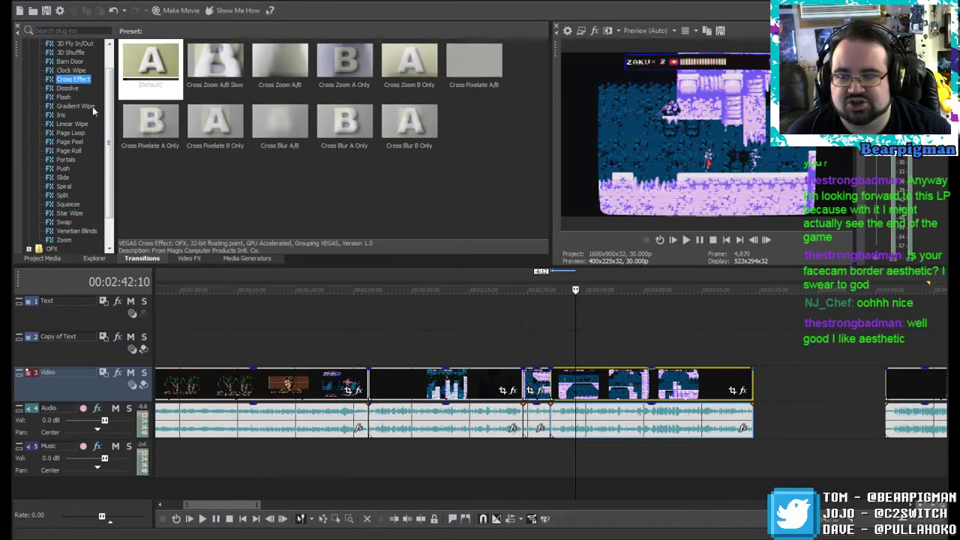
left_click(67, 89)
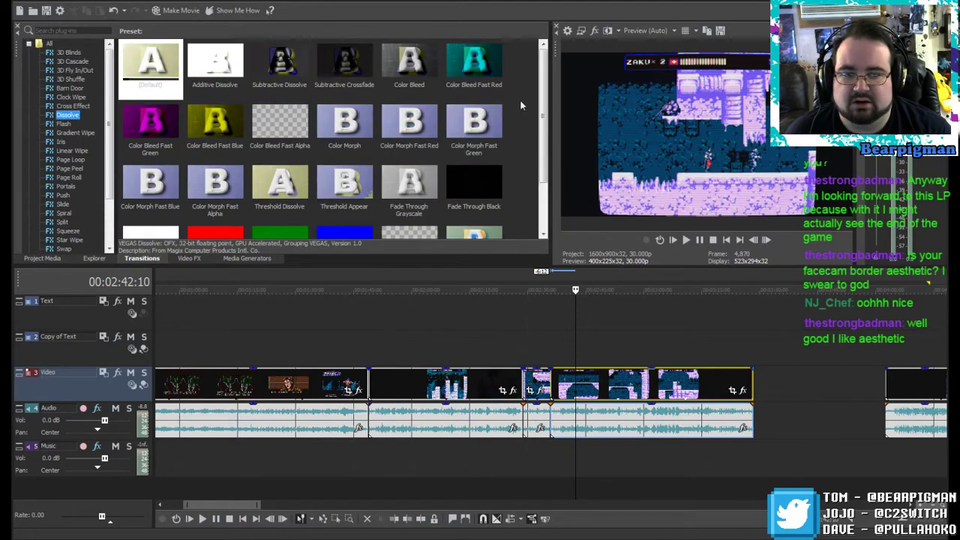
scroll(539, 93, "down", 1)
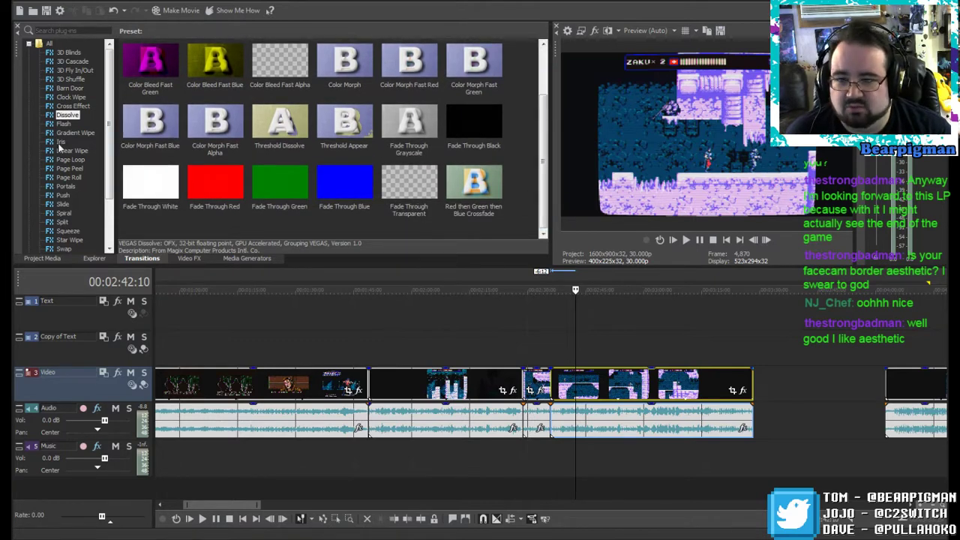
left_click(75, 134)
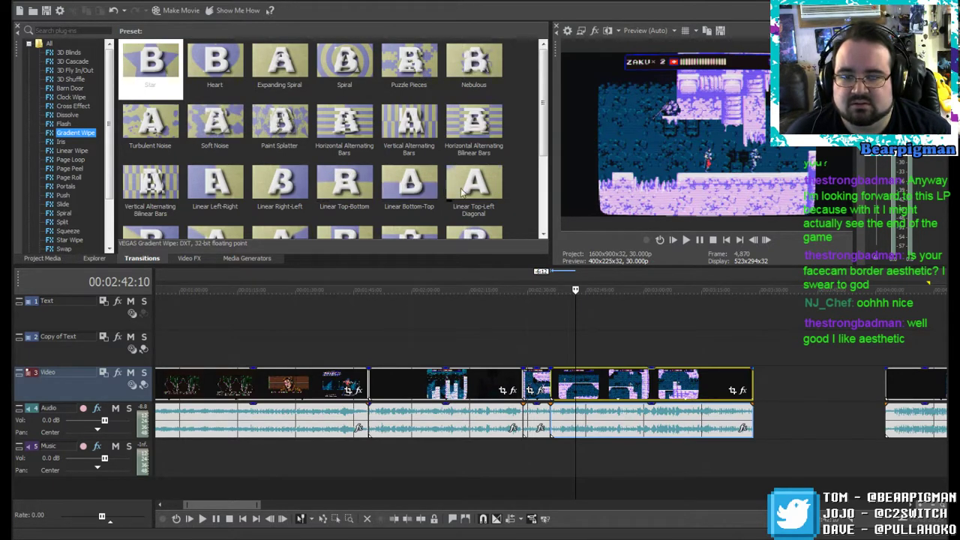
left_click(542, 236)
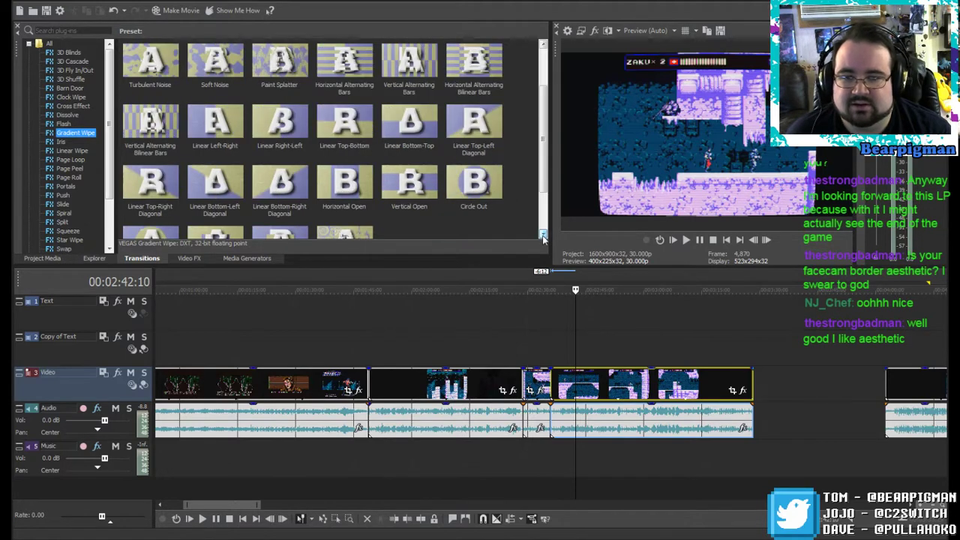
left_click(543, 236)
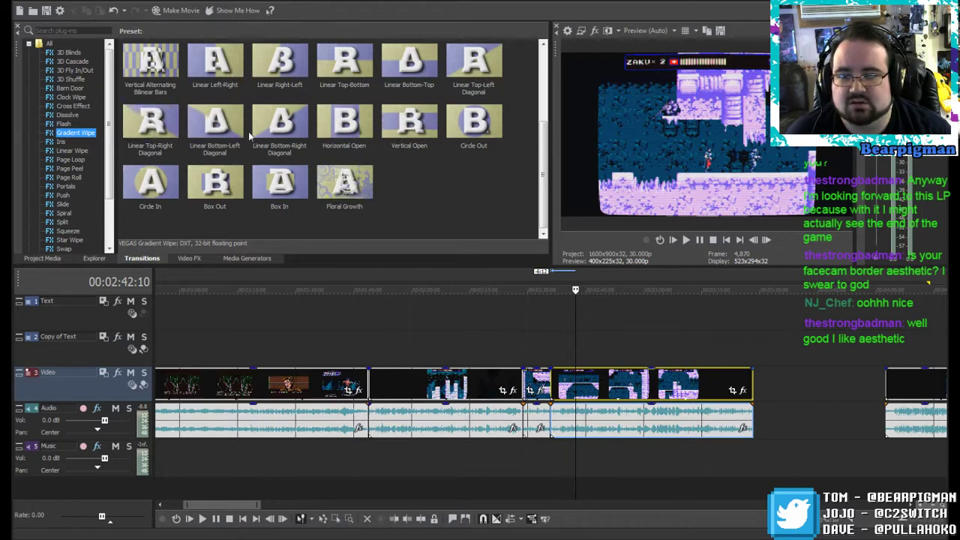
left_click(75, 151)
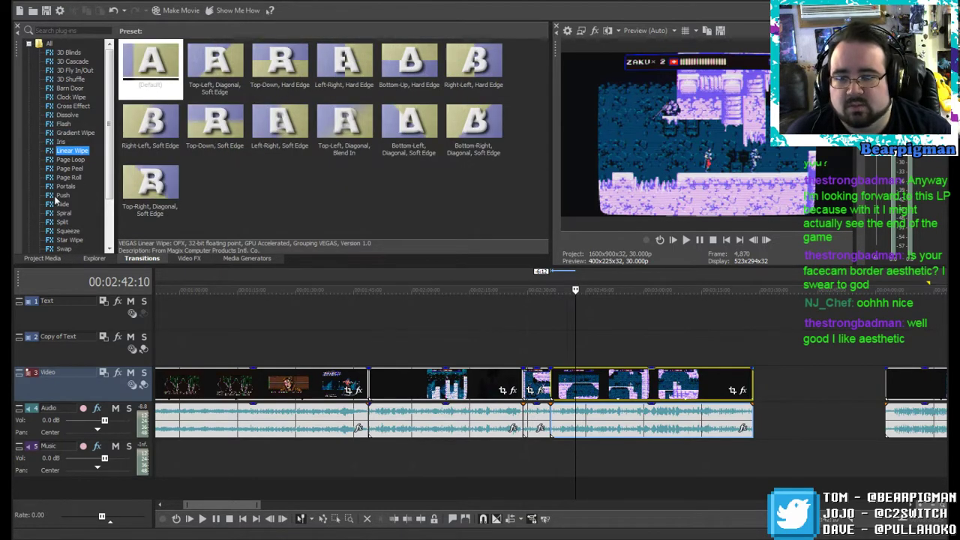
Step: Apply the Star Wipe transition with the Corner Tooth preset at the join after the short clip, keeping its settings window clear of the join
left_click(64, 240)
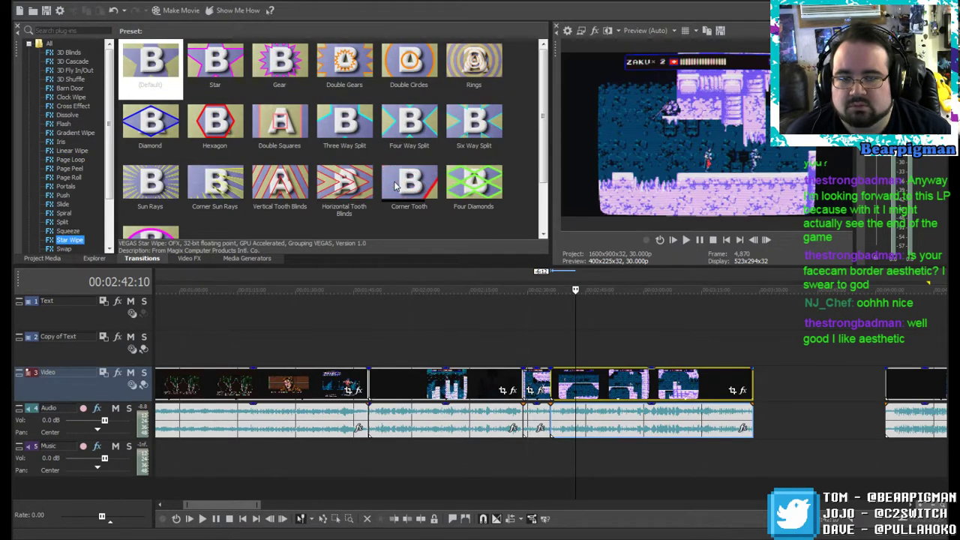
left_click_drag(399, 187, 555, 386)
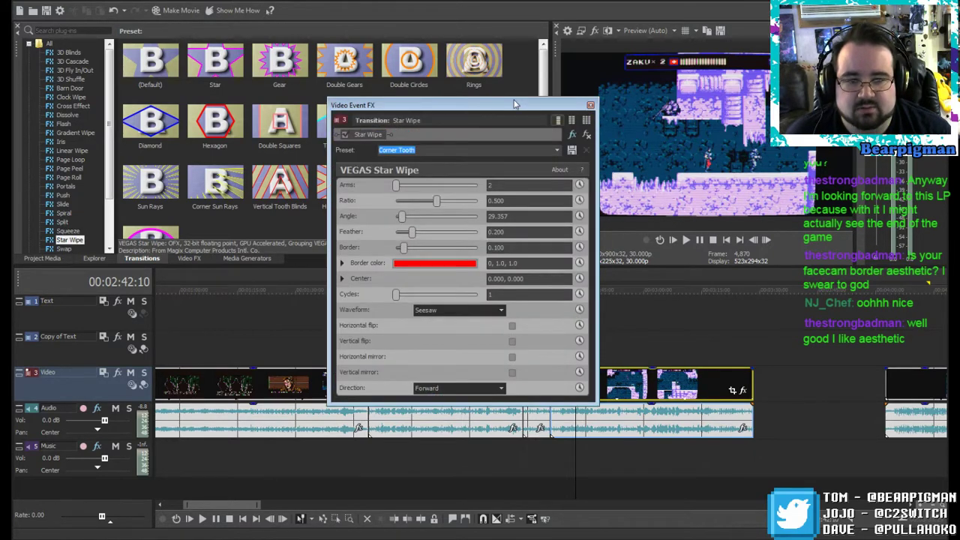
left_click_drag(515, 105, 355, 118)
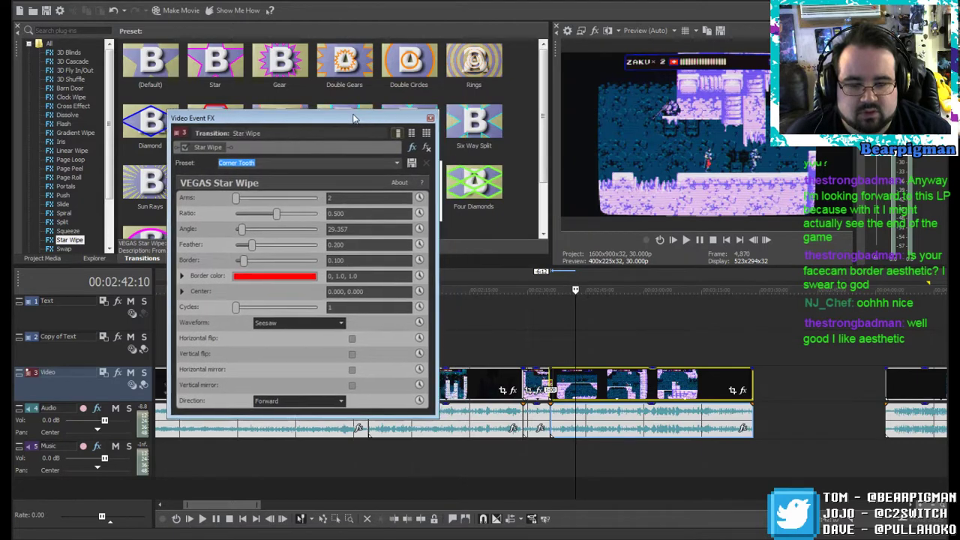
Step: Play the join from 00:02:33:10 to preview the Corner Tooth transition between the two clips
left_click(548, 353)
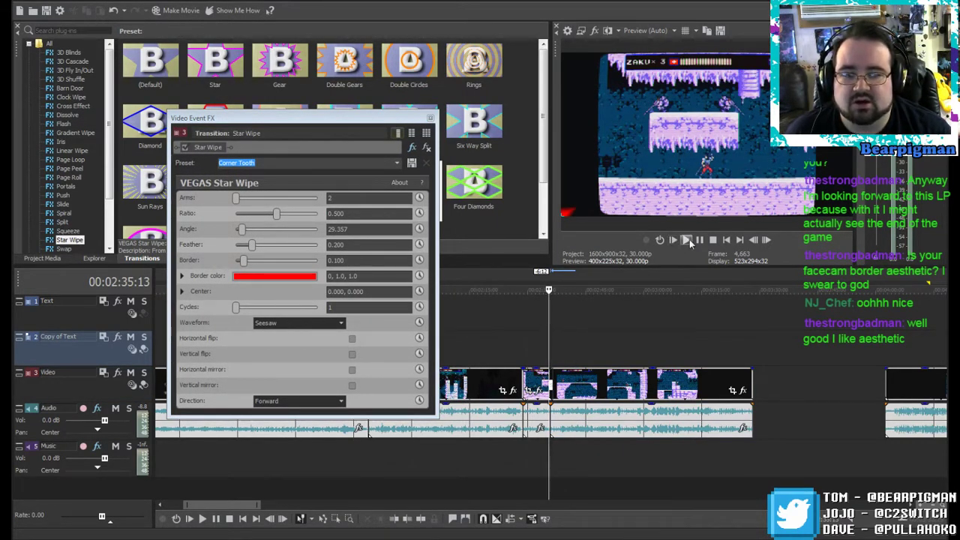
left_click(542, 299)
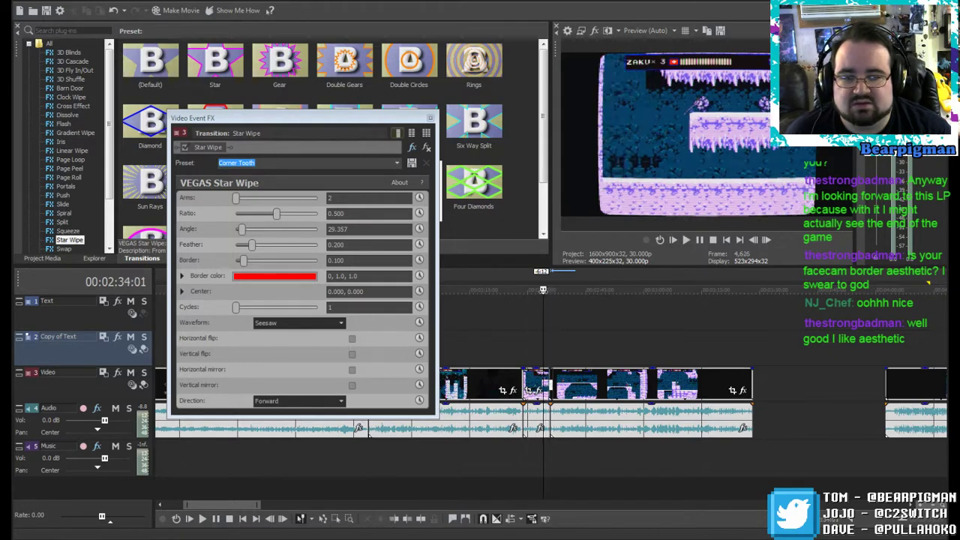
left_click_drag(543, 291, 540, 291)
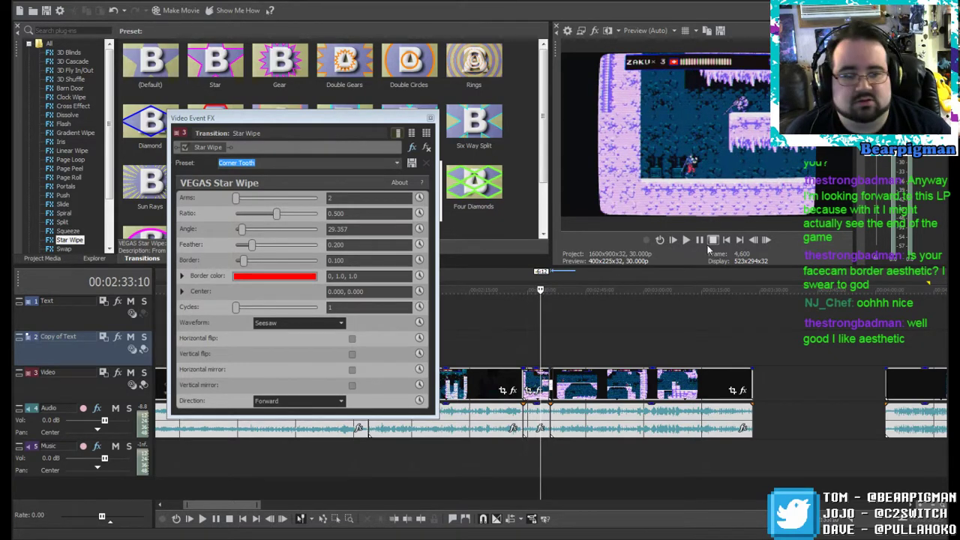
left_click(686, 239)
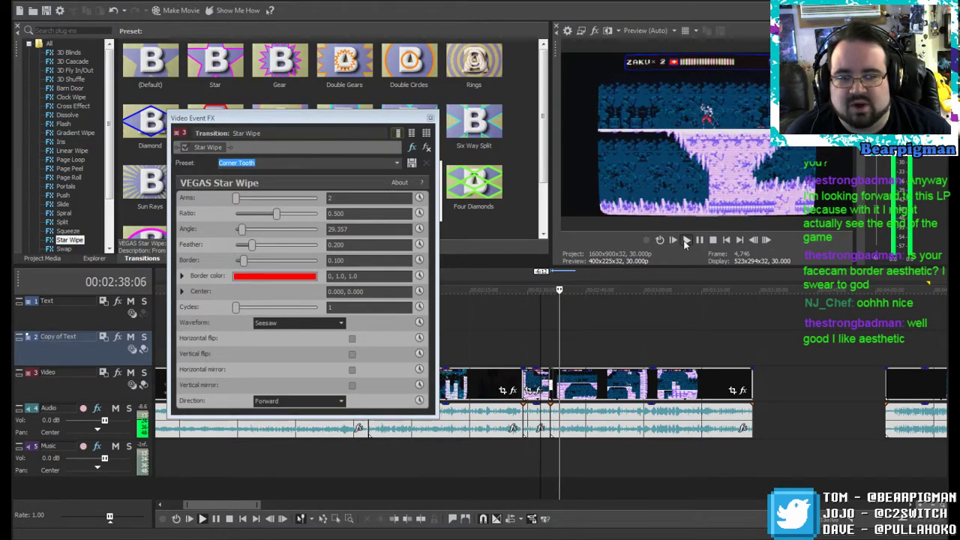
left_click(684, 240)
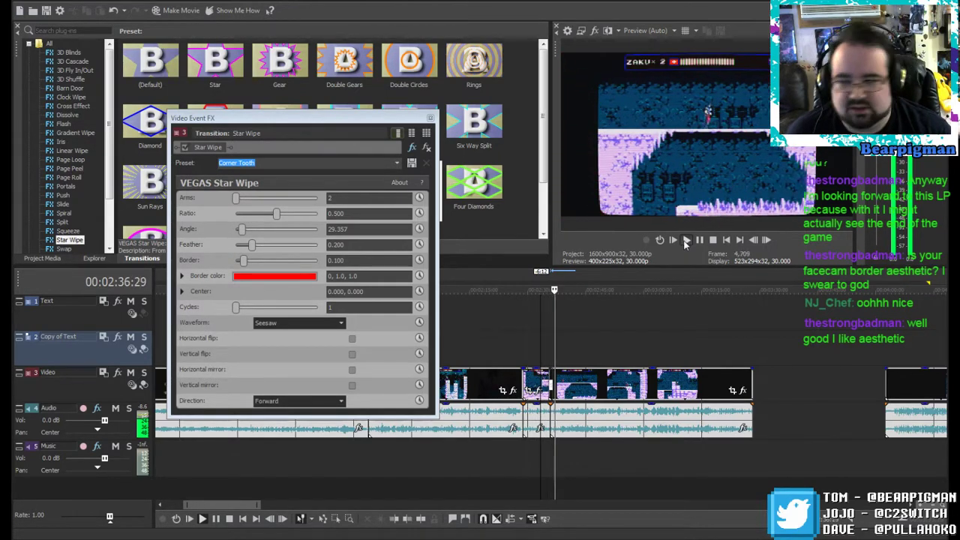
left_click(693, 240)
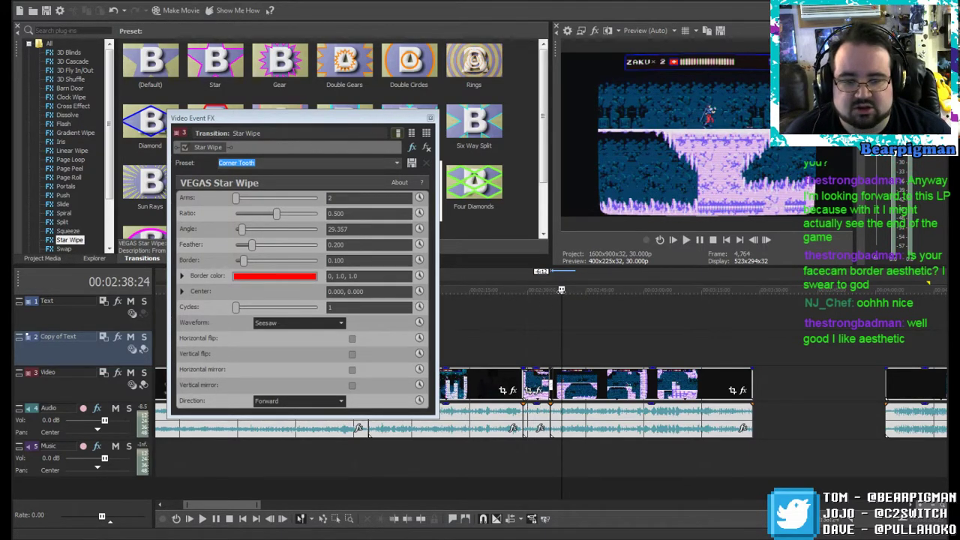
Step: Move the playhead back frame by frame to 00:02:35:27, partway through the Corner Tooth transition, to examine its red border
left_click_drag(561, 291, 552, 290)
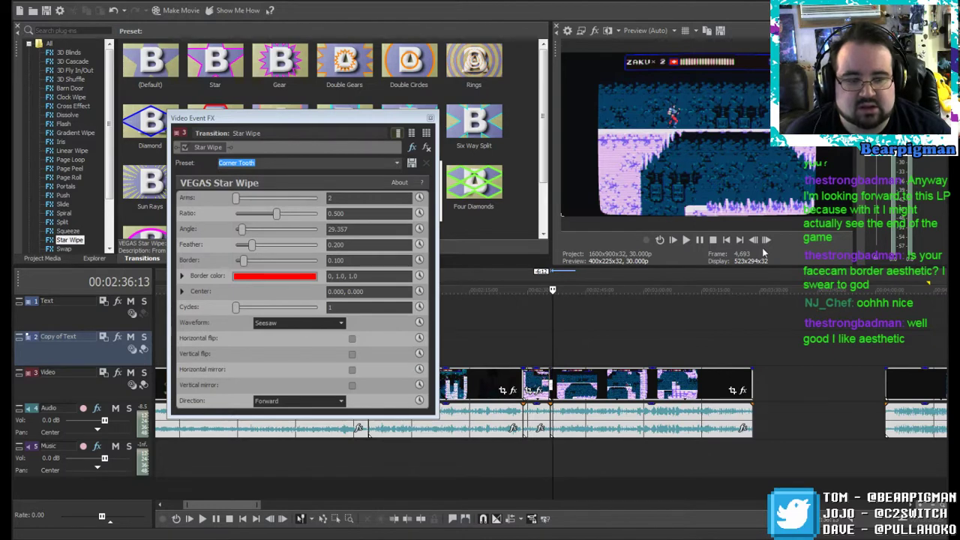
left_click(755, 241)
left_click(755, 241)
left_click(755, 241)
left_click(755, 240)
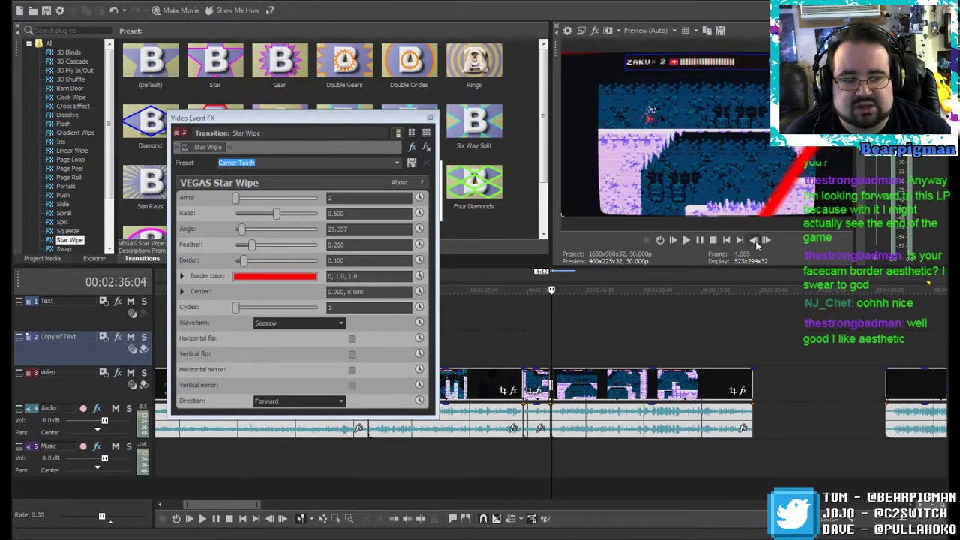
left_click(754, 240)
left_click(755, 241)
left_click(755, 240)
left_click(755, 241)
left_click(755, 241)
left_click(755, 240)
left_click(755, 240)
left_click(755, 241)
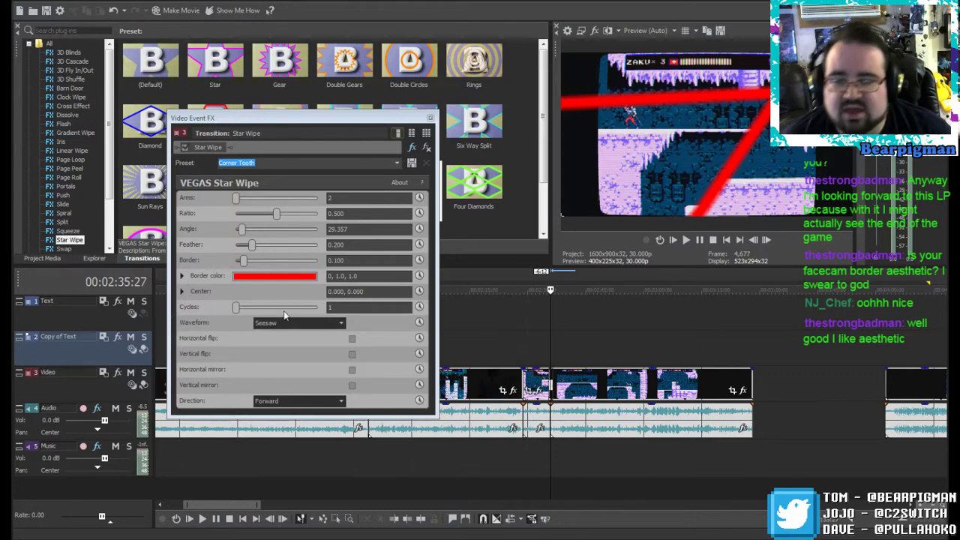
Step: Change the Star Wipe border color to a pale blue with HSV values 216, 0.21, 0.78
left_click(252, 278)
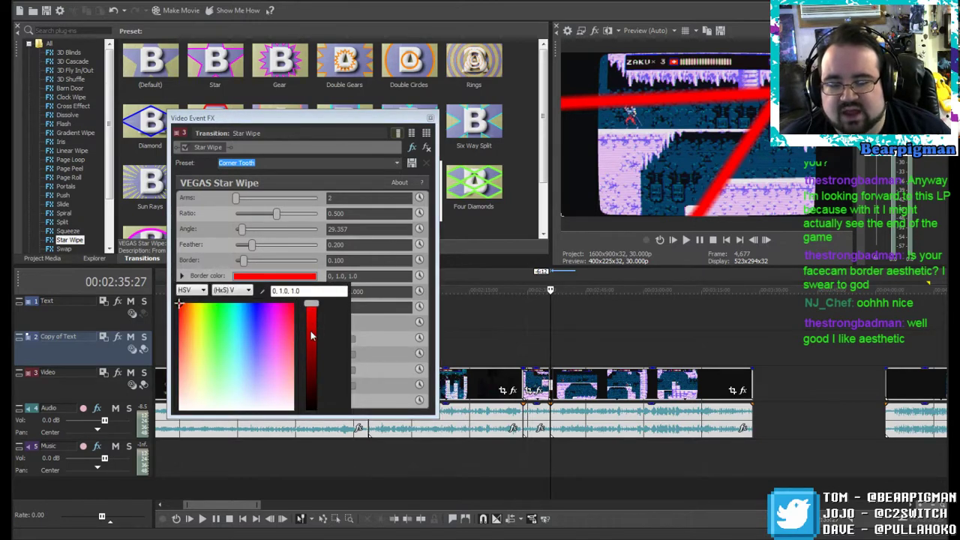
left_click_drag(311, 333, 315, 343)
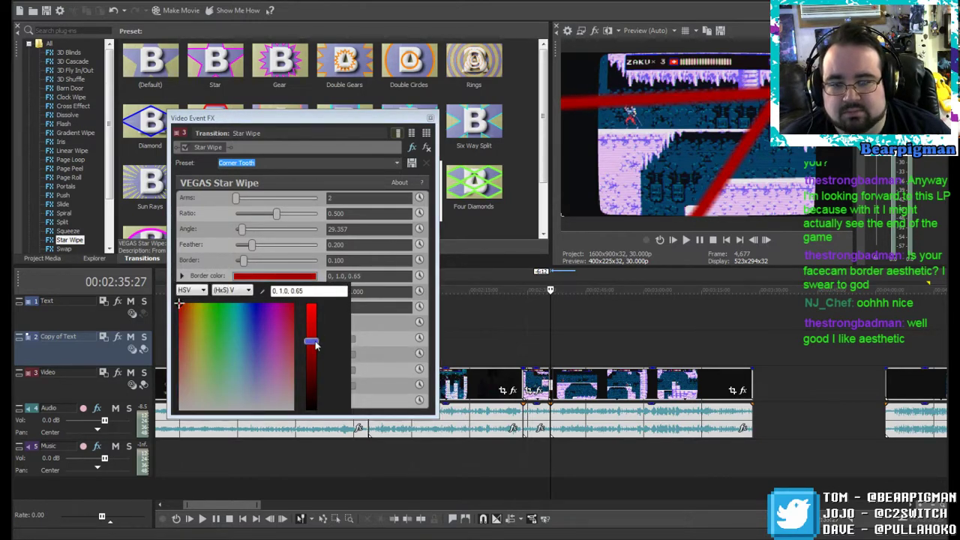
left_click(219, 348)
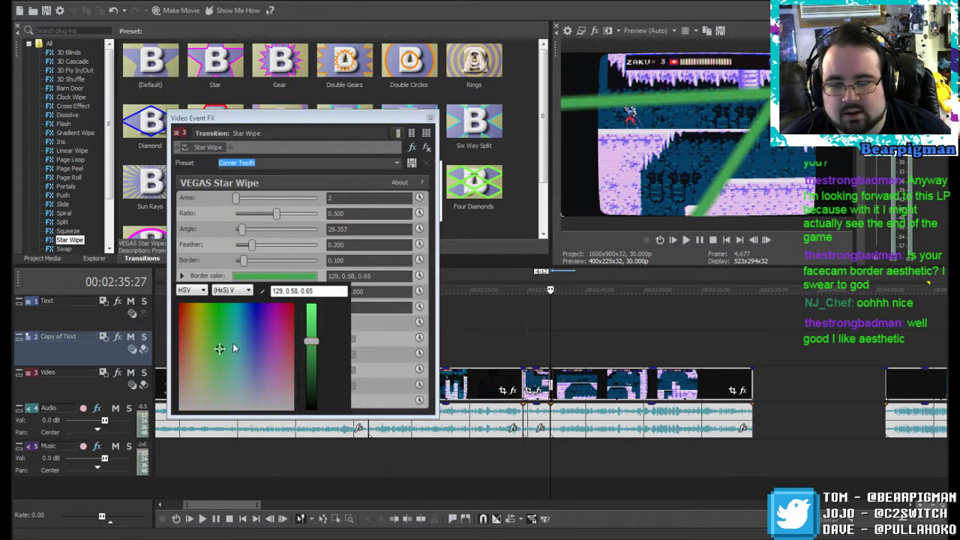
left_click(215, 392)
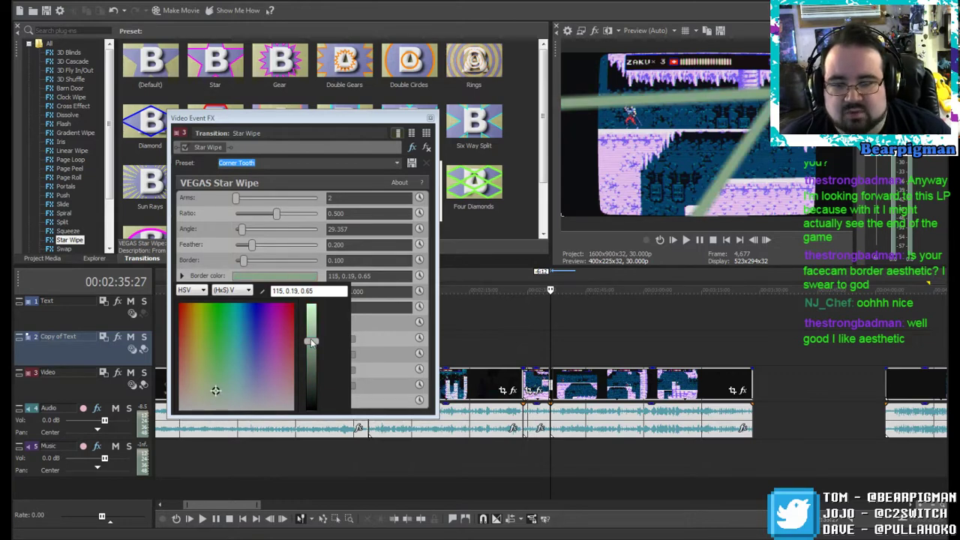
left_click_drag(312, 342, 312, 335)
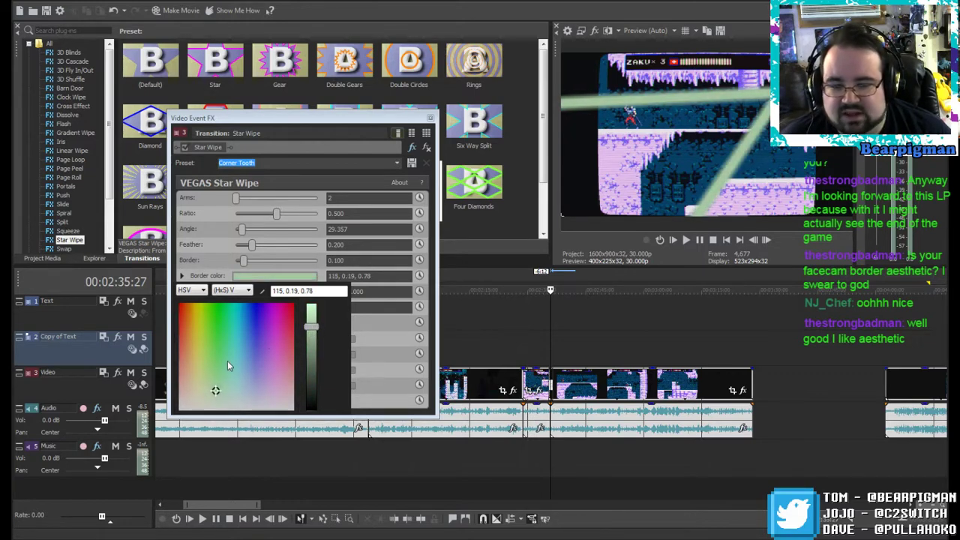
left_click(392, 319)
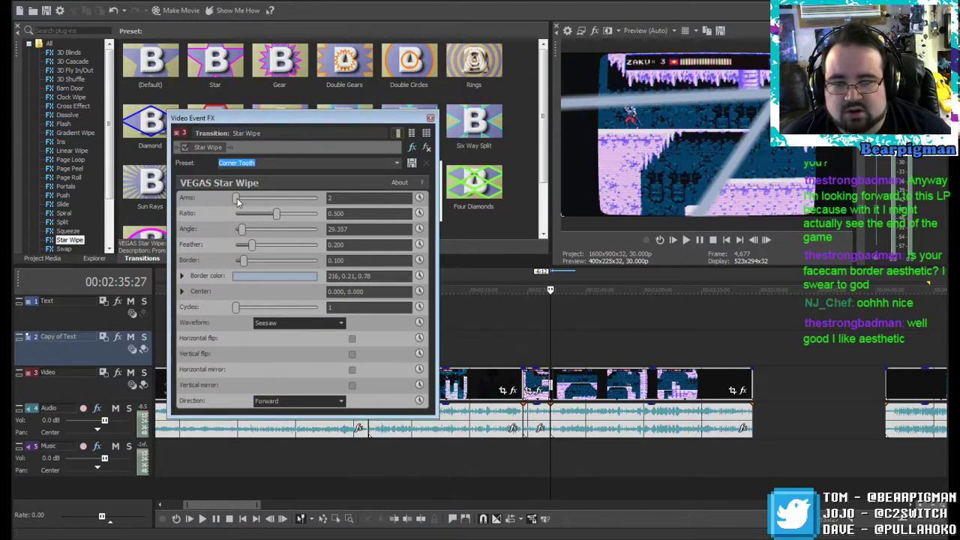
Step: Set the Star Wipe ratio to 0.293, angle to 22.041, feather to 0.068 and border to 0.041, and close its settings
left_click_drag(236, 198, 241, 261)
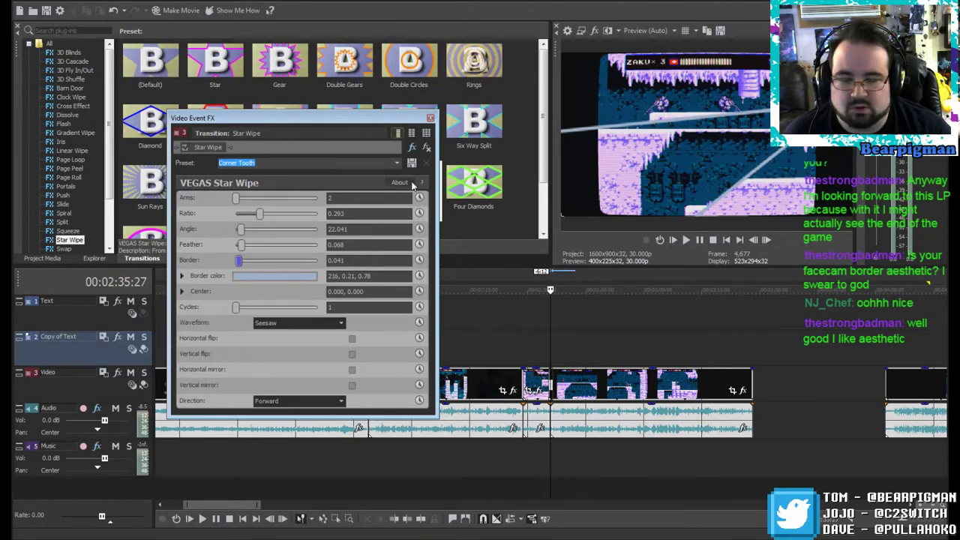
left_click(429, 119)
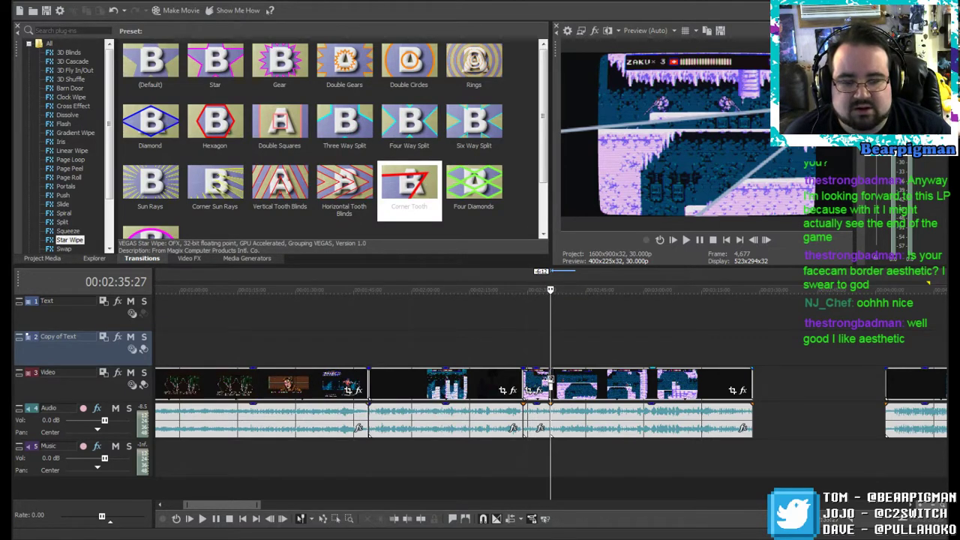
Step: Reopen the transition properties at the join and save the Star Wipe settings as a preset named Oniken Cut
left_click(553, 387)
right_click(551, 389)
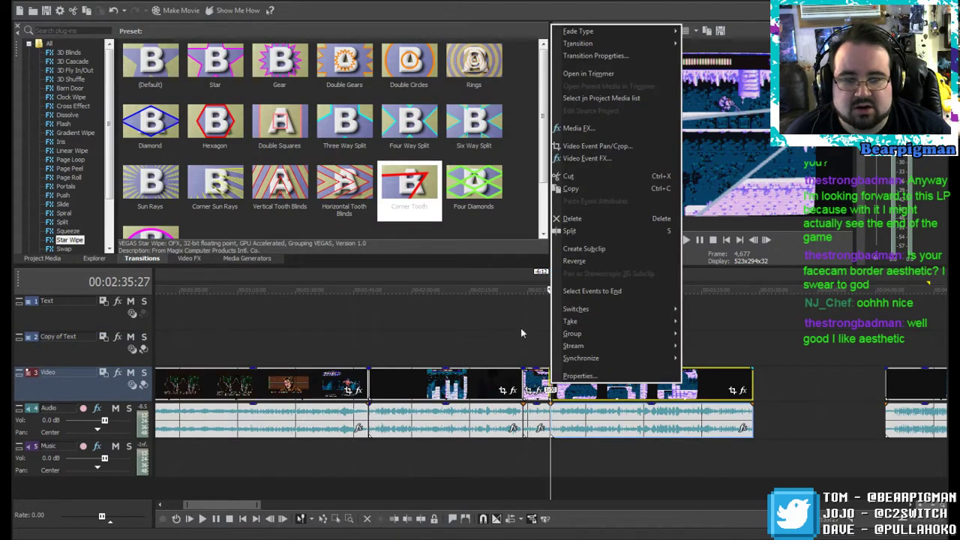
left_click(614, 56)
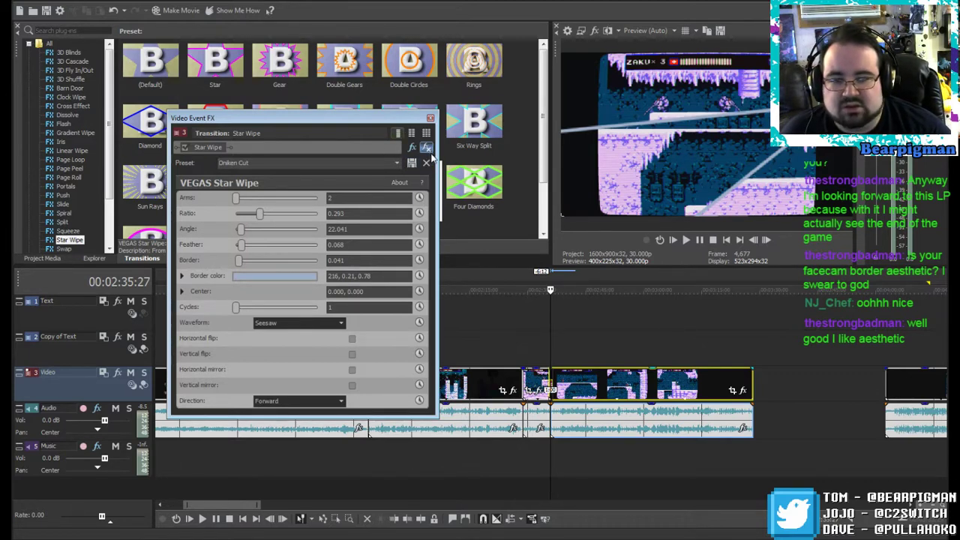
Step: Try the Corner Sun Rays, Corner Tooth and Gear presets on the transition, reapply Oniken Cut and close the settings
left_click(397, 163)
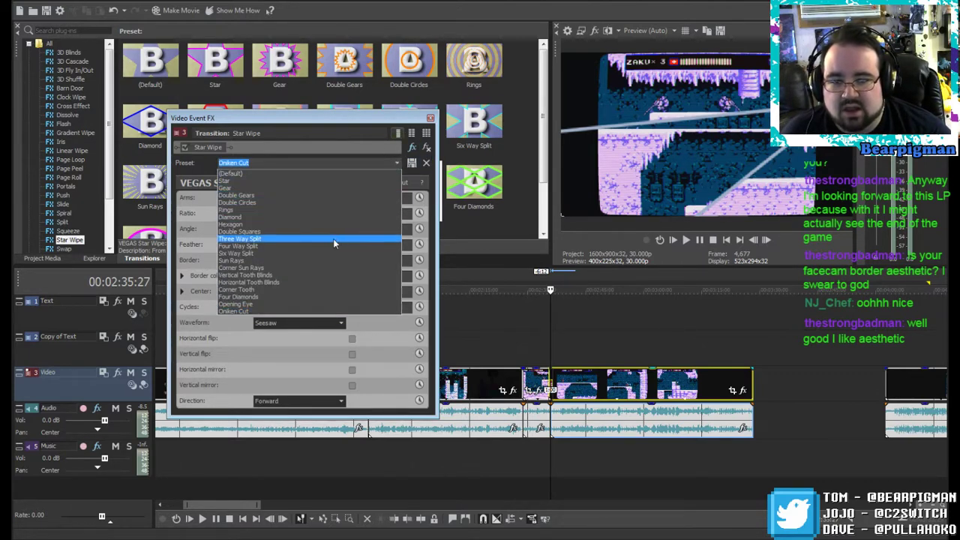
left_click(310, 272)
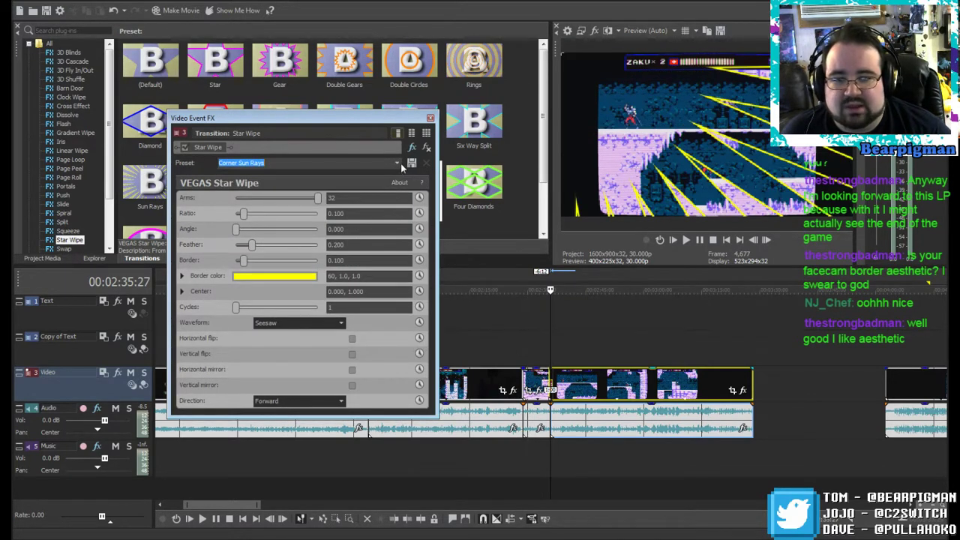
left_click(399, 164)
left_click(312, 287)
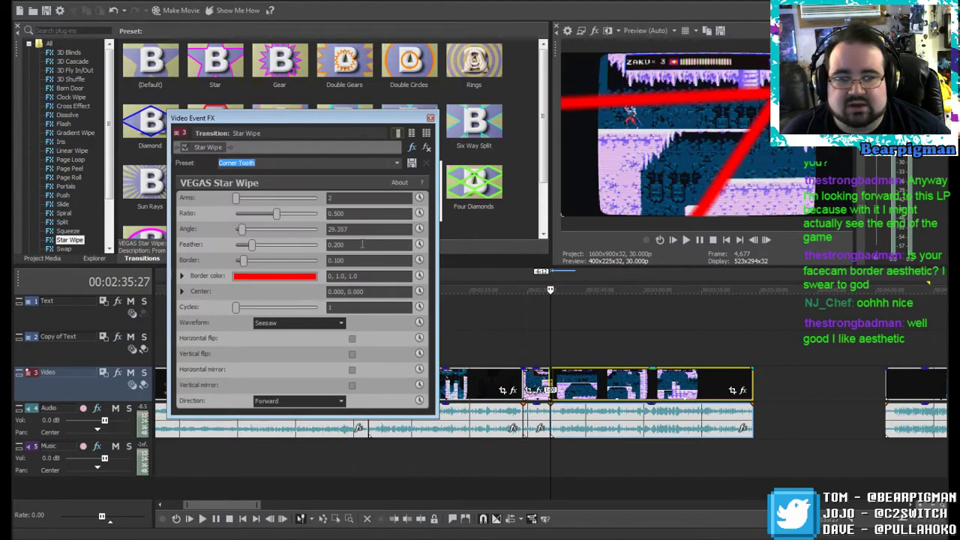
left_click(398, 165)
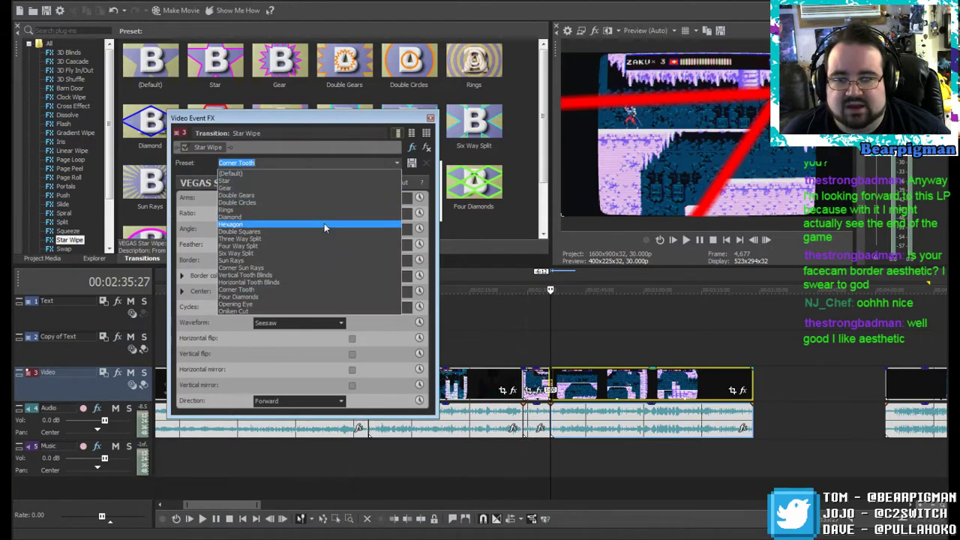
left_click(330, 189)
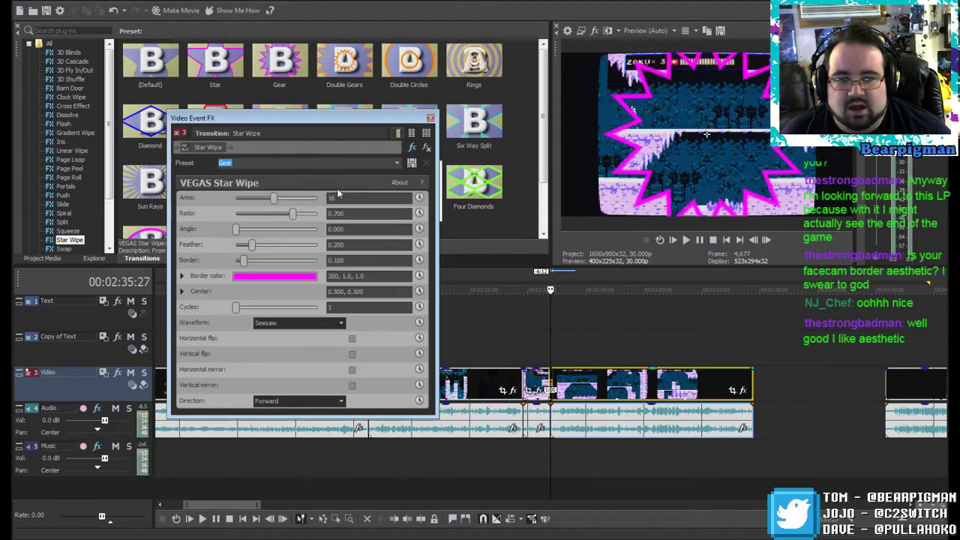
left_click(396, 163)
left_click(323, 310)
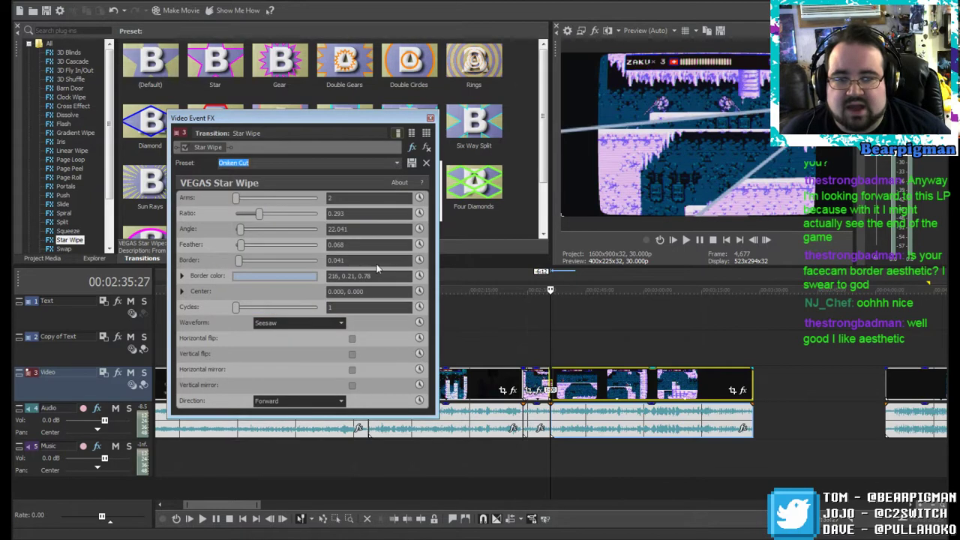
left_click(430, 118)
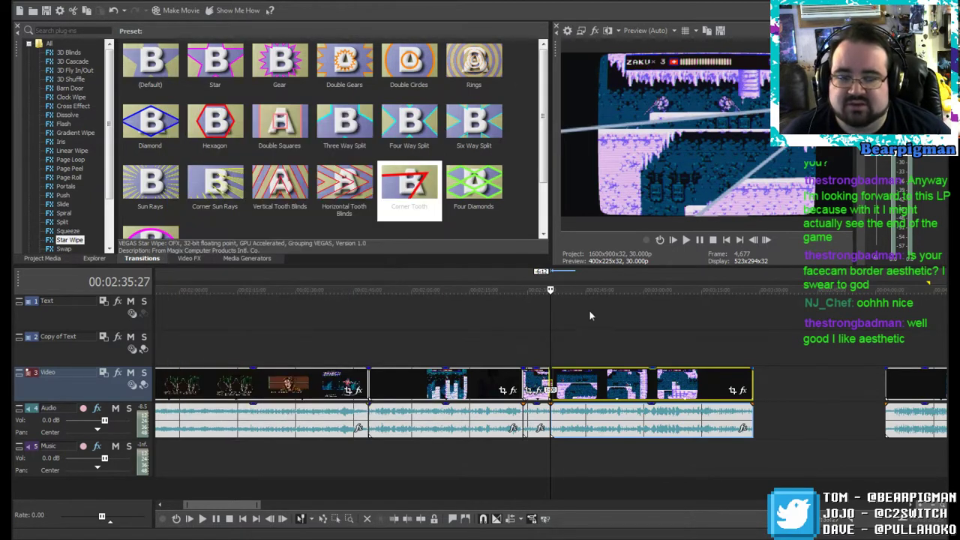
Step: Play the join from 00:02:33:18 to preview the Oniken Cut transition between the two clips
left_click(548, 291)
left_click_drag(548, 290, 541, 290)
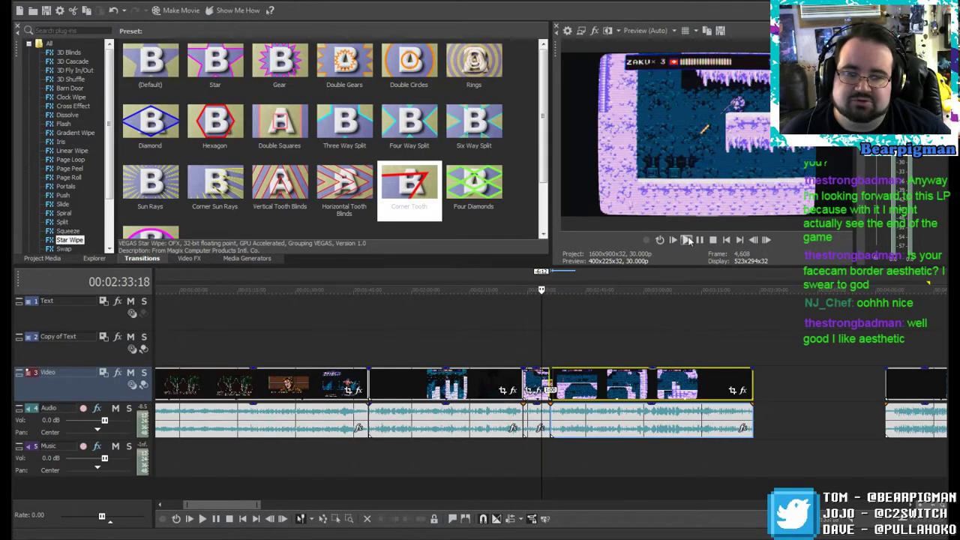
left_click(685, 240)
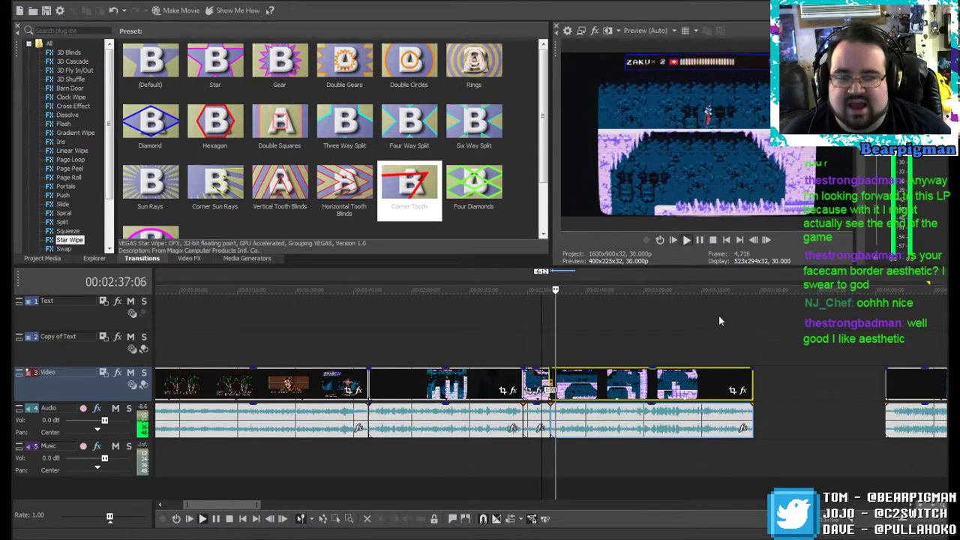
left_click(700, 240)
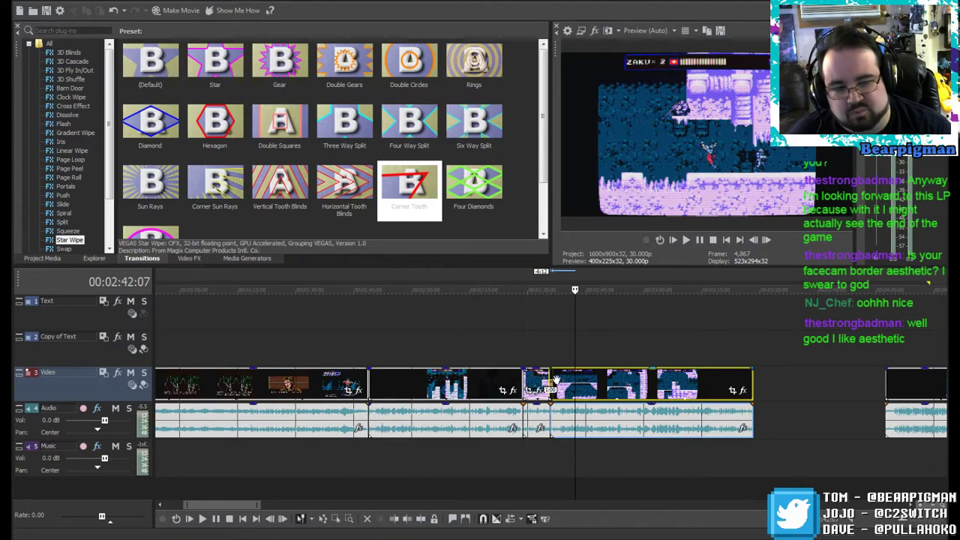
Step: Check the end of the joined clip, and play the opening of the next clip from 00:04:02:13 to about 00:04:06:13
left_click_drag(577, 291, 754, 294)
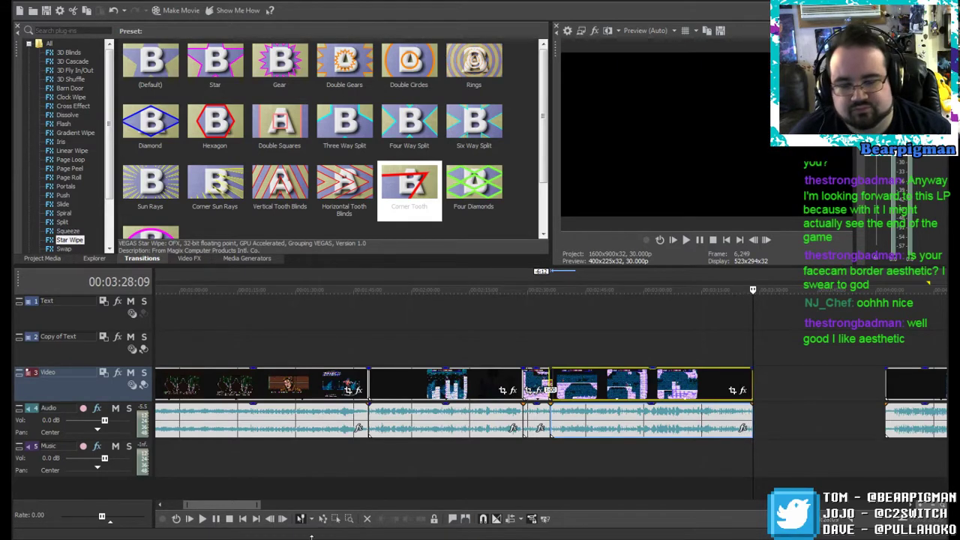
left_click_drag(222, 505, 265, 509)
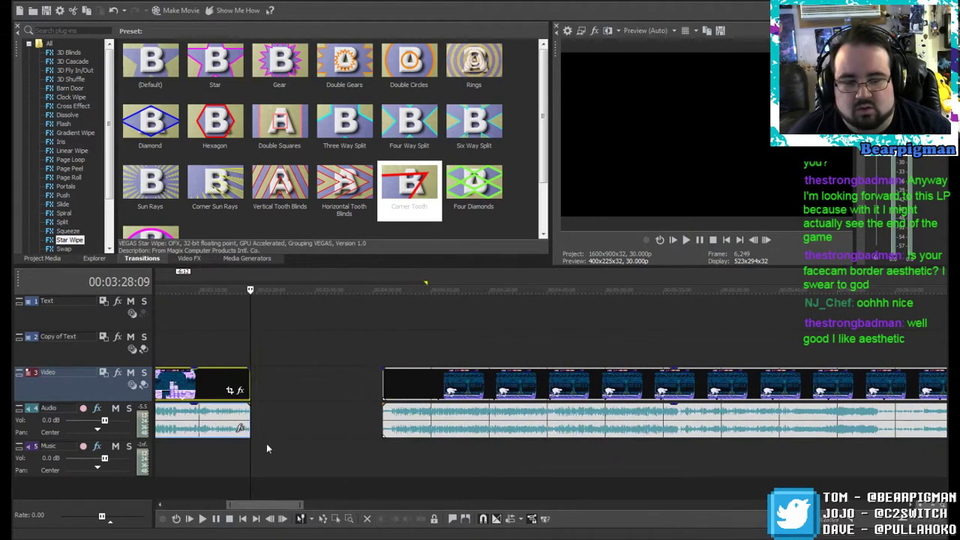
left_click(388, 324)
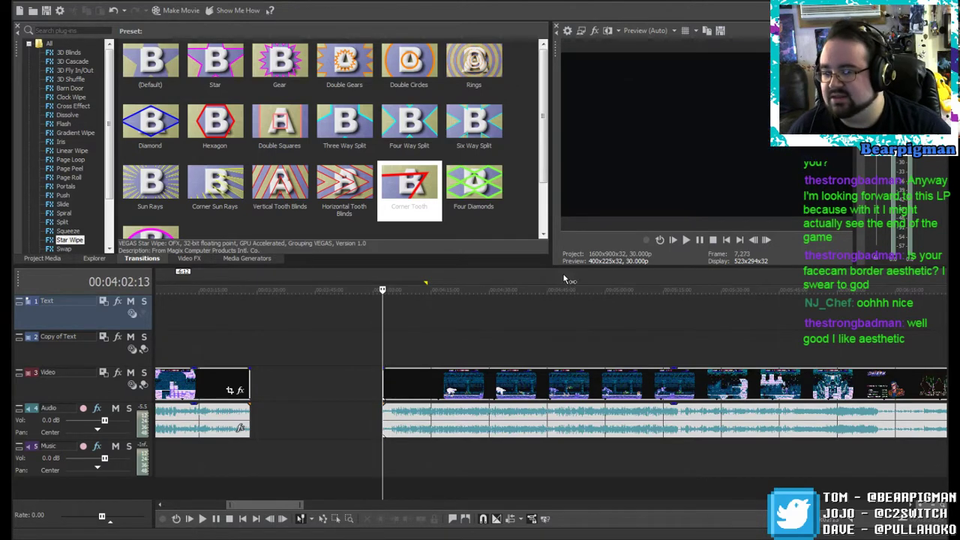
left_click(687, 241)
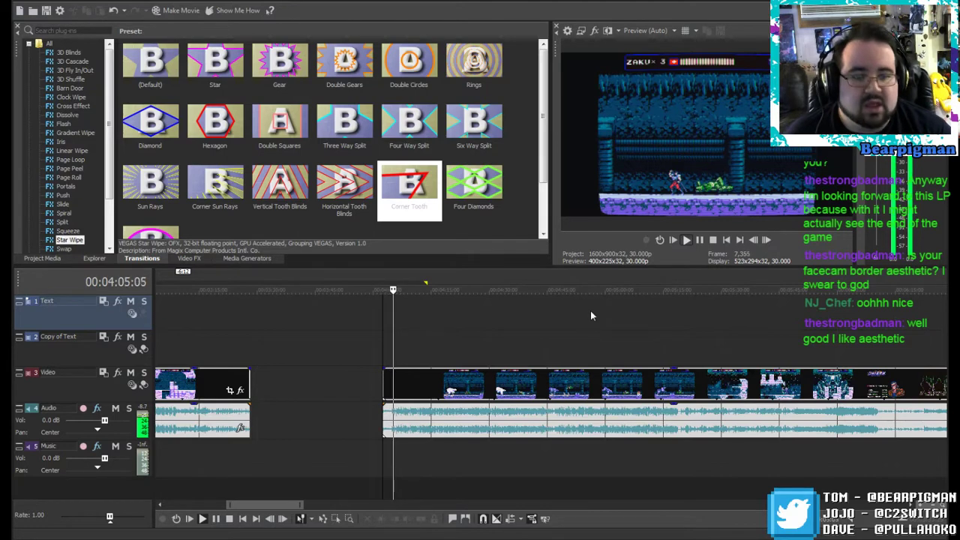
left_click(699, 240)
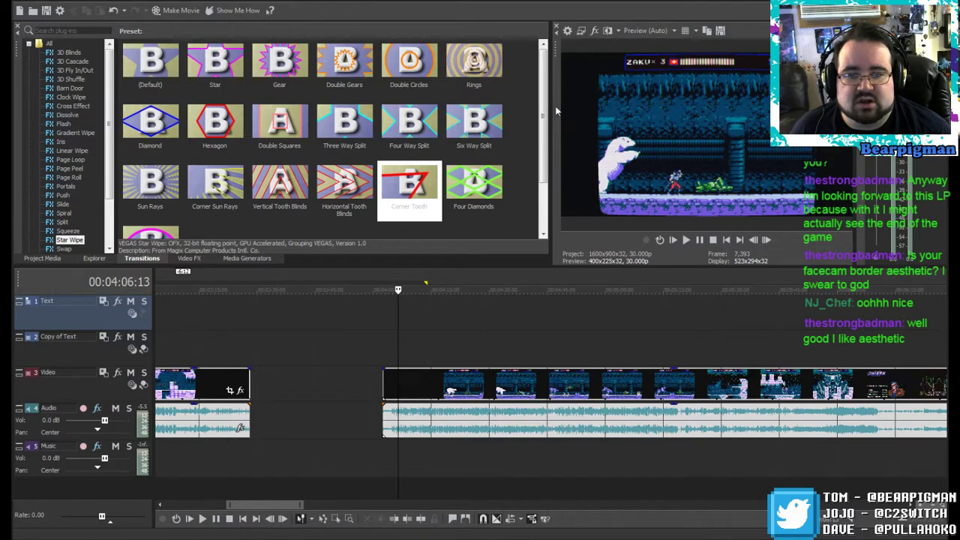
Step: Enlarge the video preview and shift it clear of the webcam overlay by resizing the neighbouring panels
left_click_drag(549, 92, 402, 109)
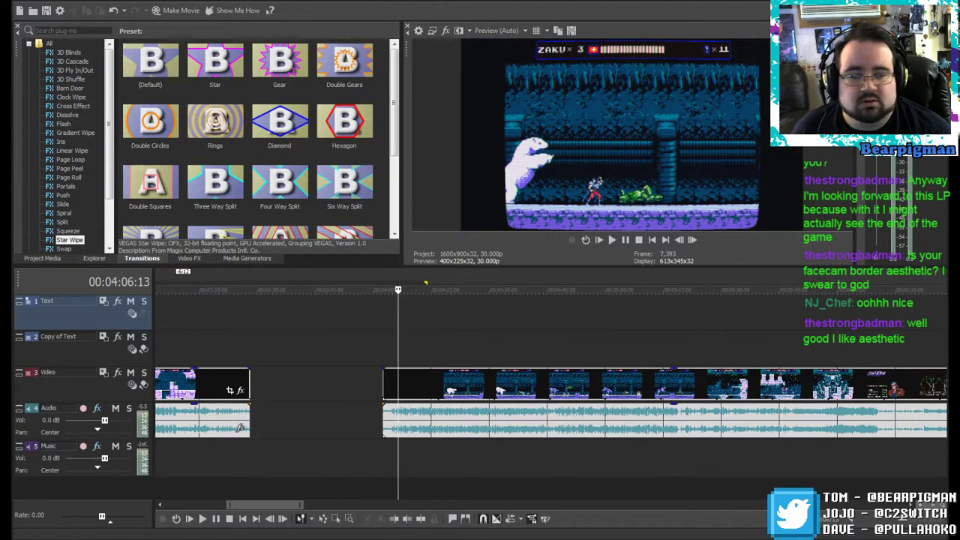
left_click_drag(855, 110, 813, 110)
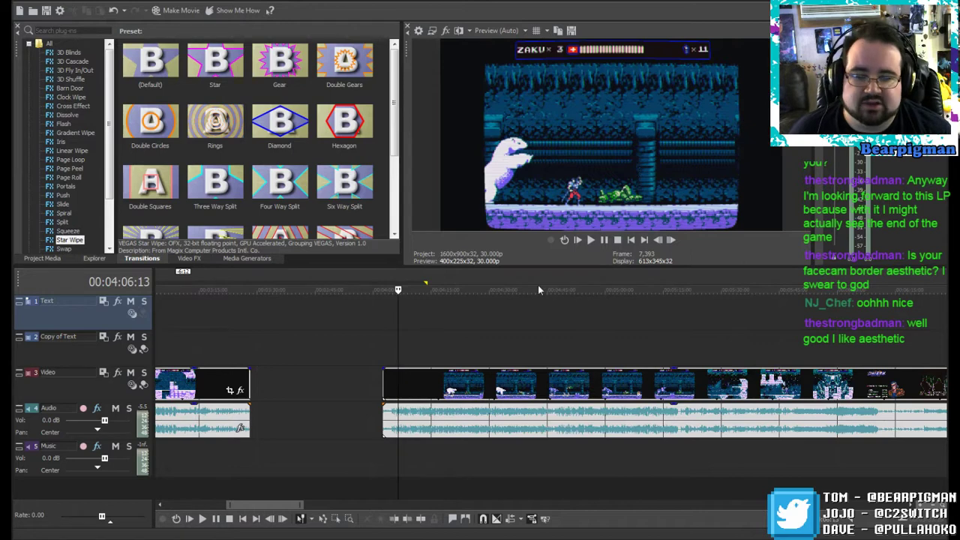
Step: Play through the bear boss fight to find the cut point and split the clip at 00:05:13:20
left_click(590, 240)
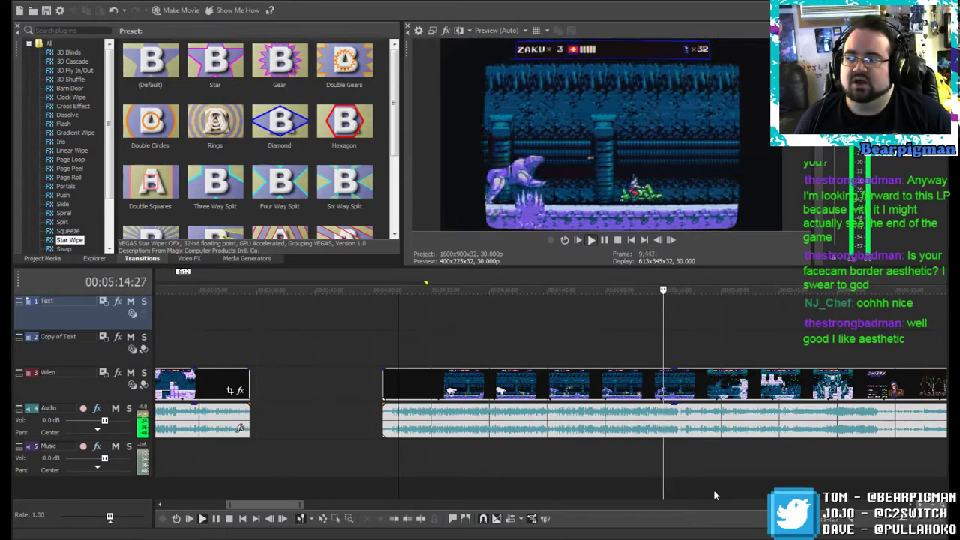
left_click(603, 241)
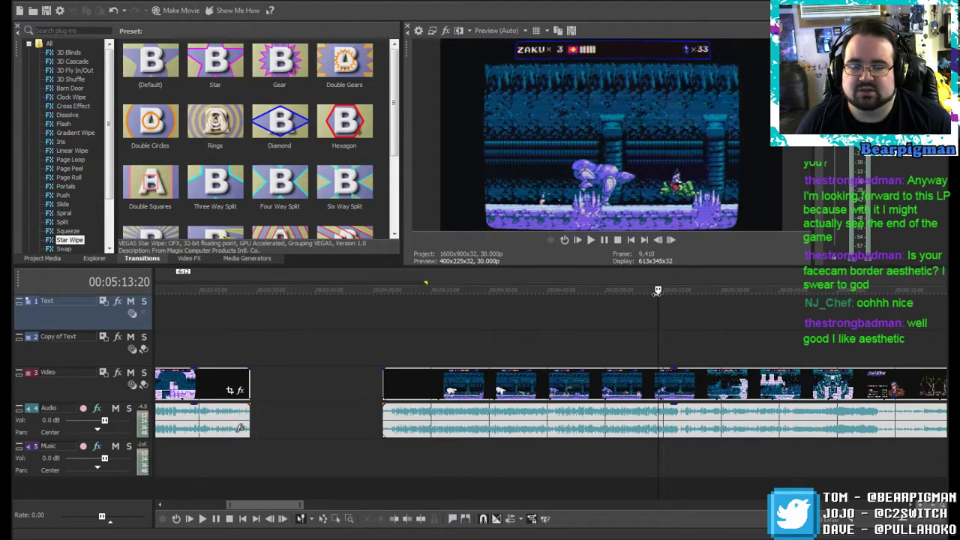
left_click(419, 519)
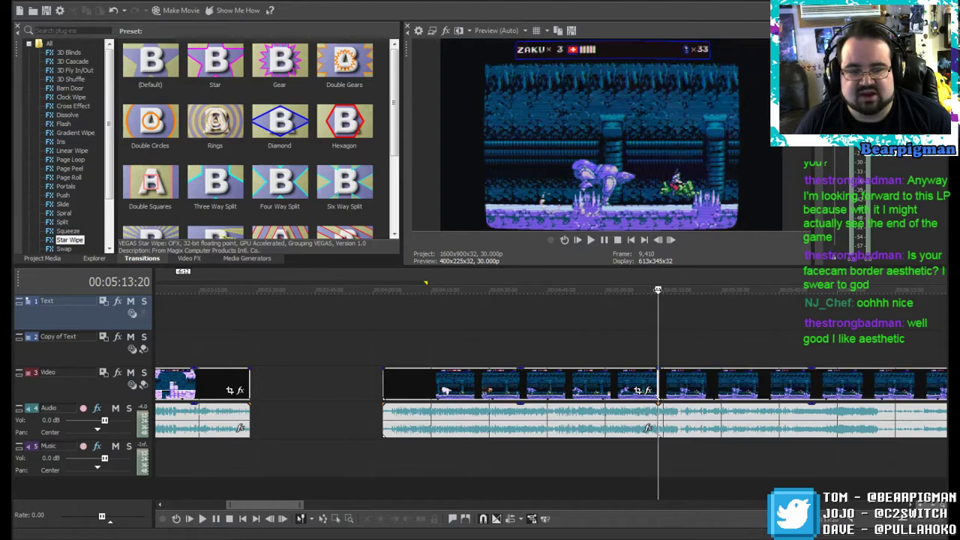
Step: Play the bear boss fight from 00:04:26:11 to find where to begin the fast-forward, and split the clip at 00:04:38:22
left_click_drag(657, 290, 474, 301)
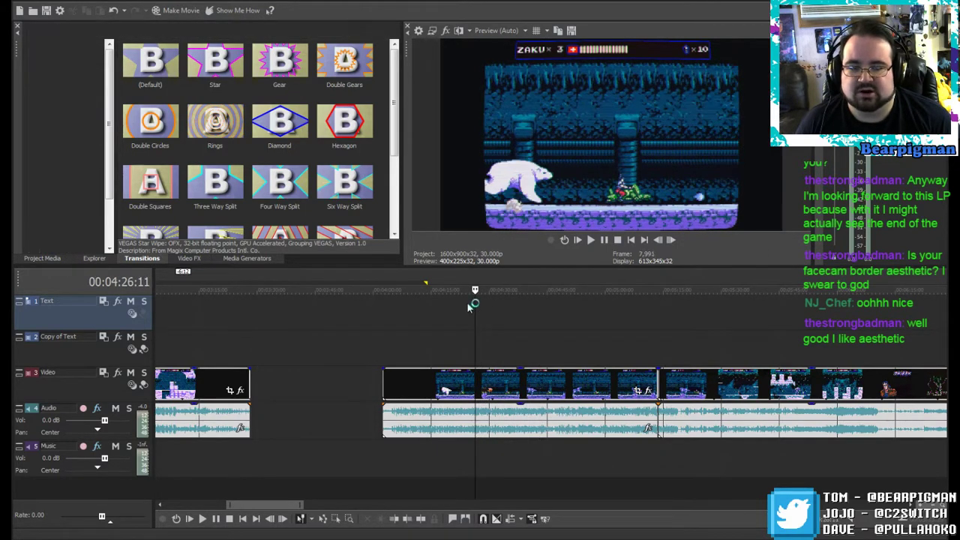
left_click(590, 240)
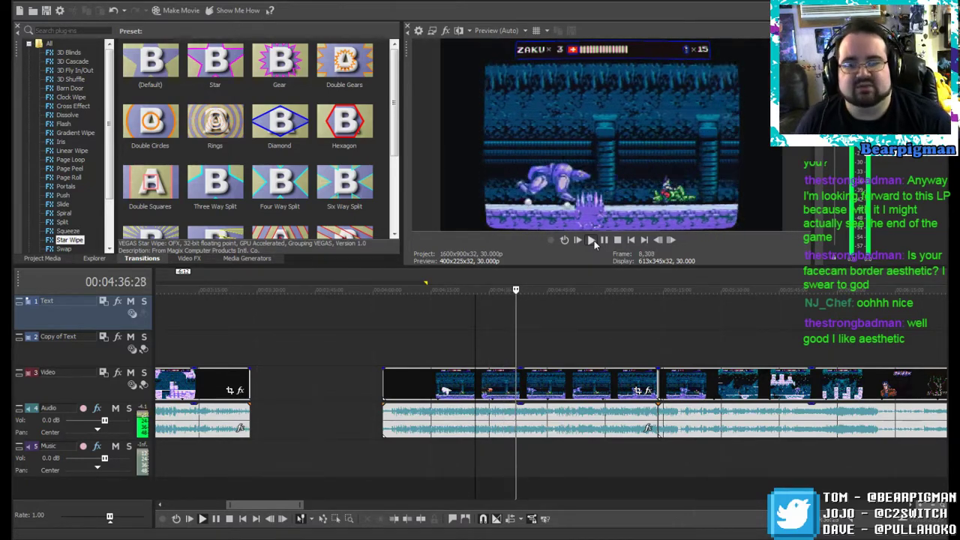
left_click(604, 240)
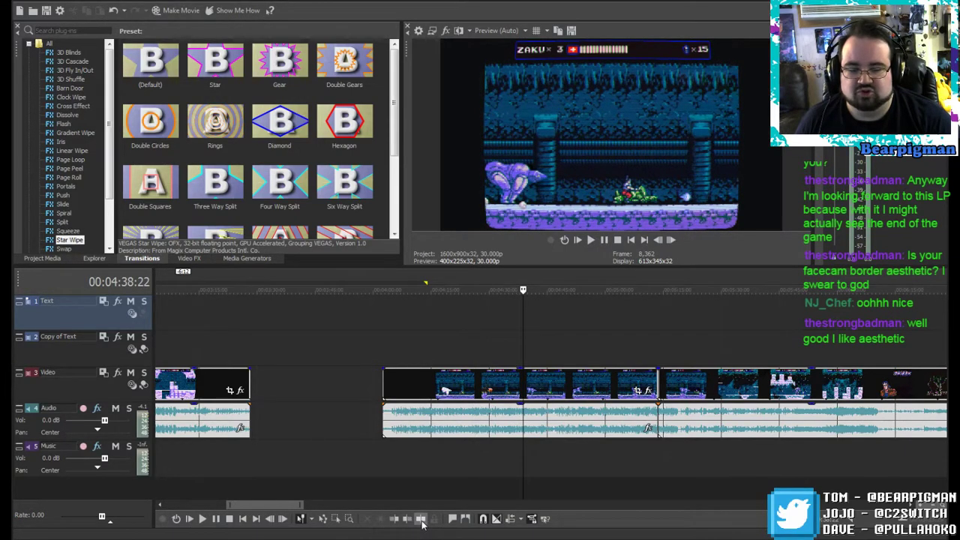
Step: Speed up the split boss-fight segment by compressing it about 26 seconds shorter, and move the following clip up against its end
left_click(597, 390)
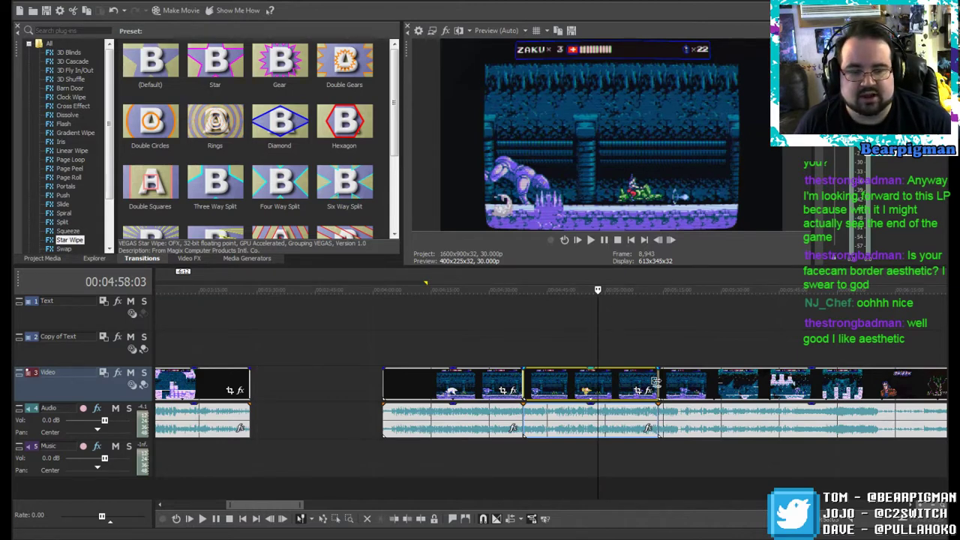
left_click_drag(656, 382, 541, 386)
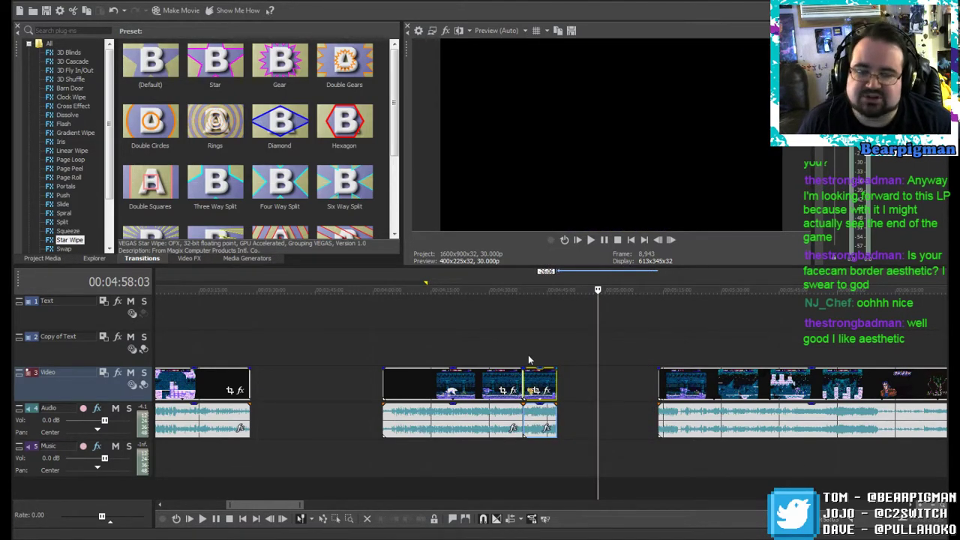
left_click_drag(675, 382, 581, 380)
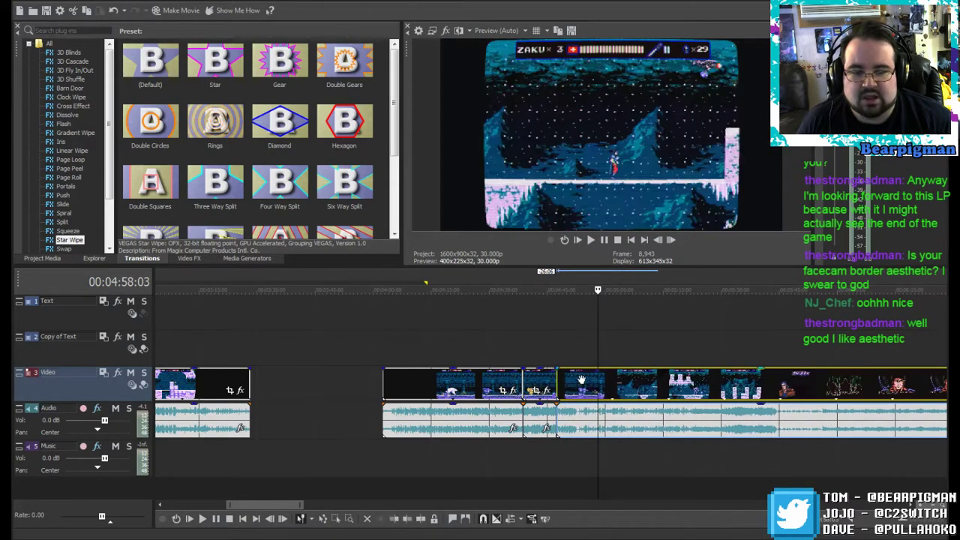
Step: Play from just before the sped-up segment through to 00:04:54:00 to check both of its joins
left_click(514, 339)
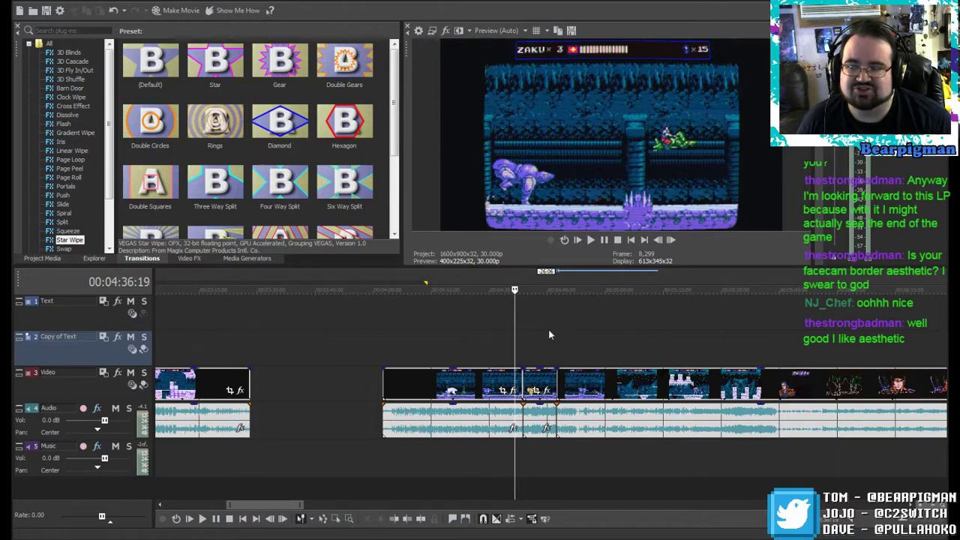
left_click(590, 239)
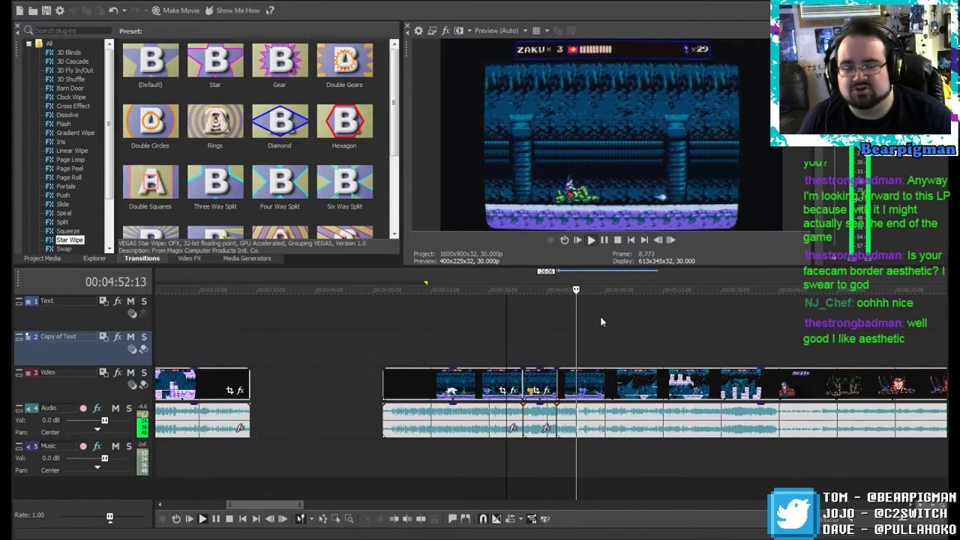
left_click(604, 241)
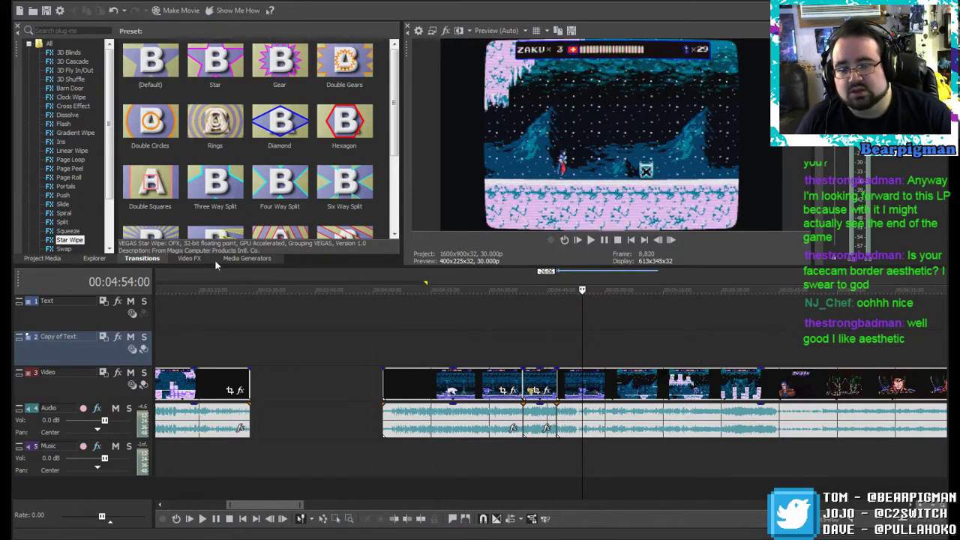
Step: List the video effects, place the playhead at 00:04:40:02 in the sped-up segment, and save the project as Oniken ep 3-4
left_click(190, 259)
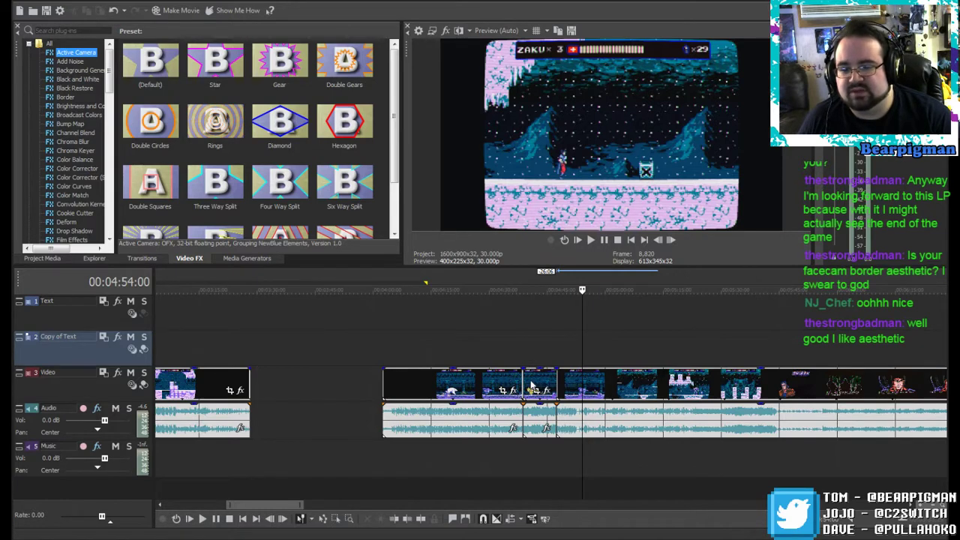
left_click(534, 315)
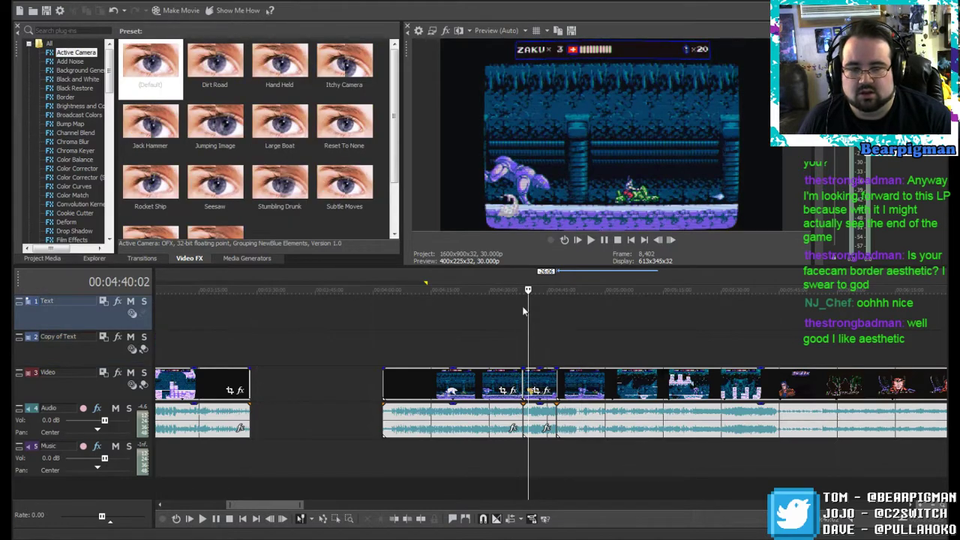
left_click(47, 10)
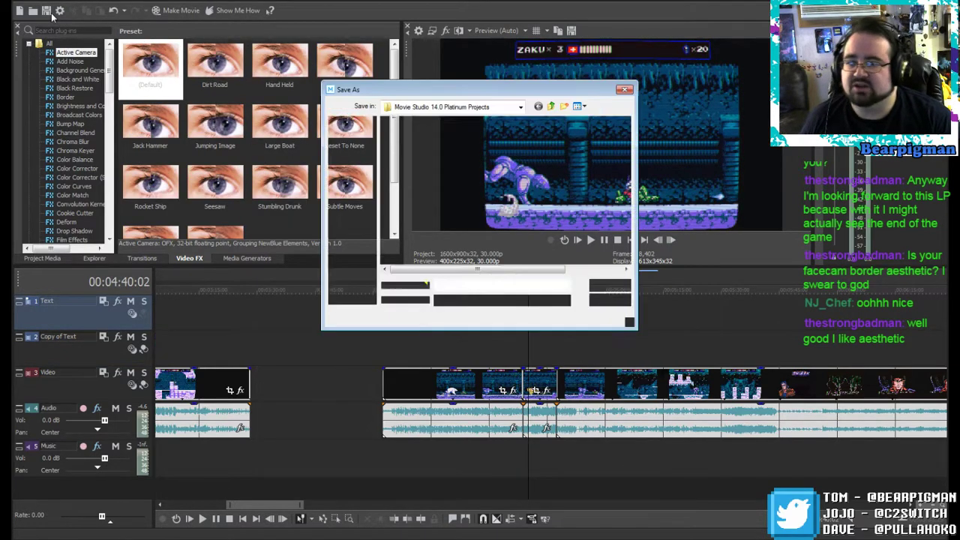
type("Oni")
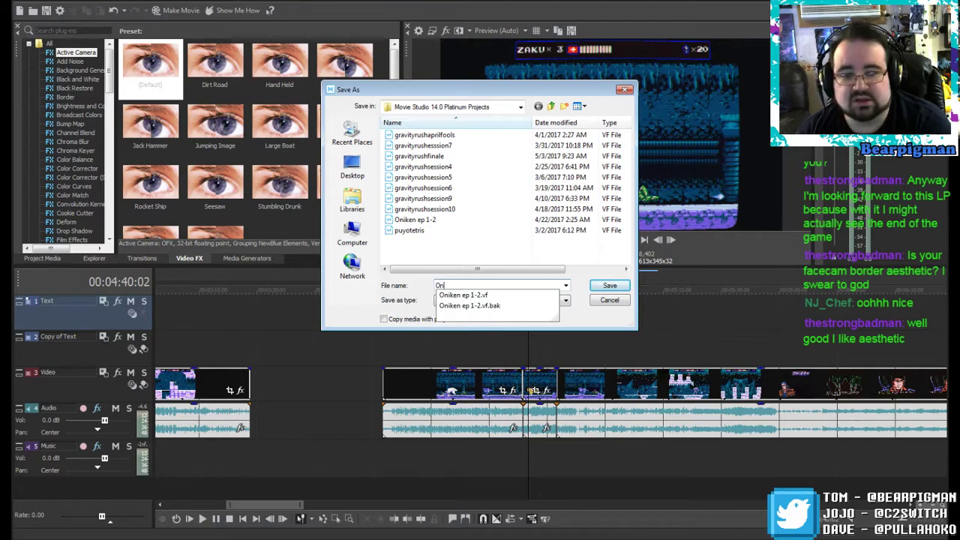
type("ken ep")
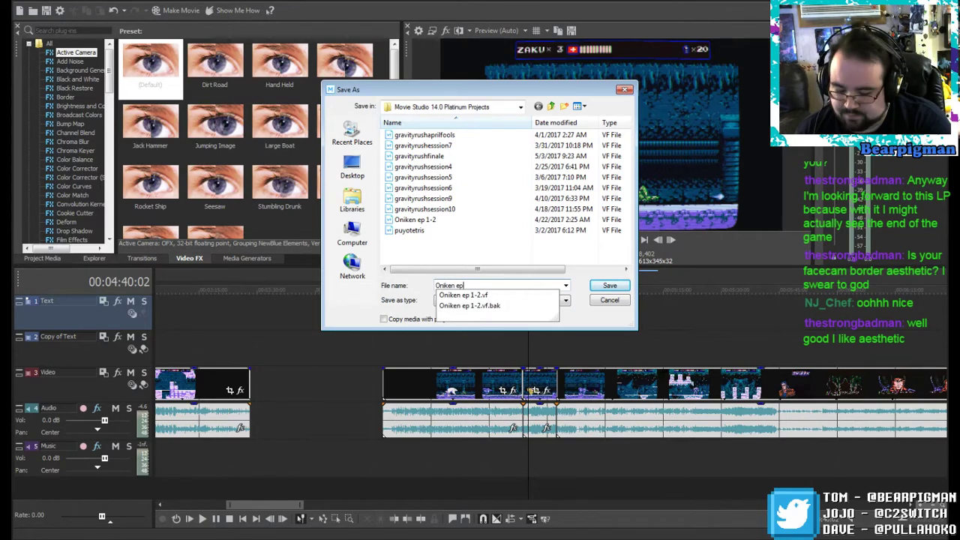
type("3-4")
key("Return")
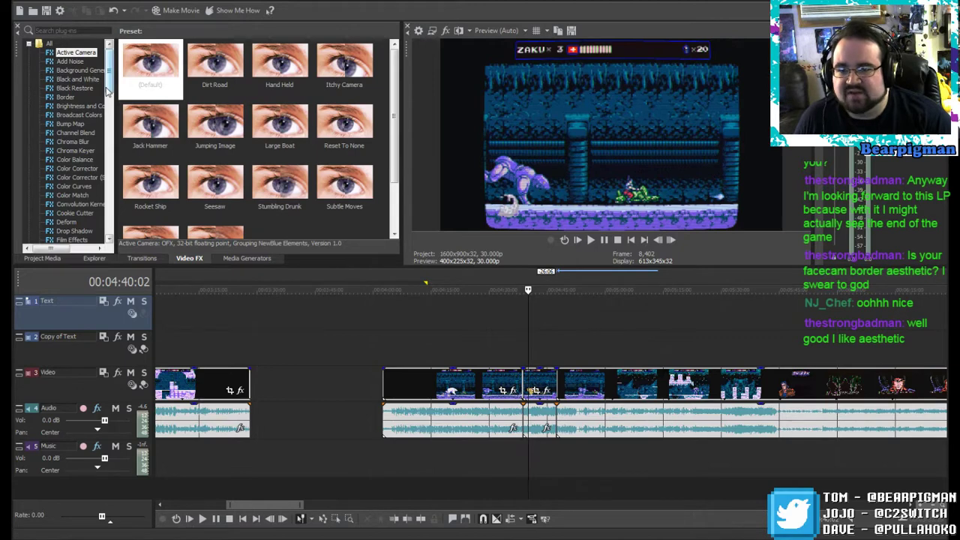
Step: Apply the TV Simulator effect with the TV Look preset to the sped-up segment, and play it to preview the look
left_click_drag(109, 88, 108, 201)
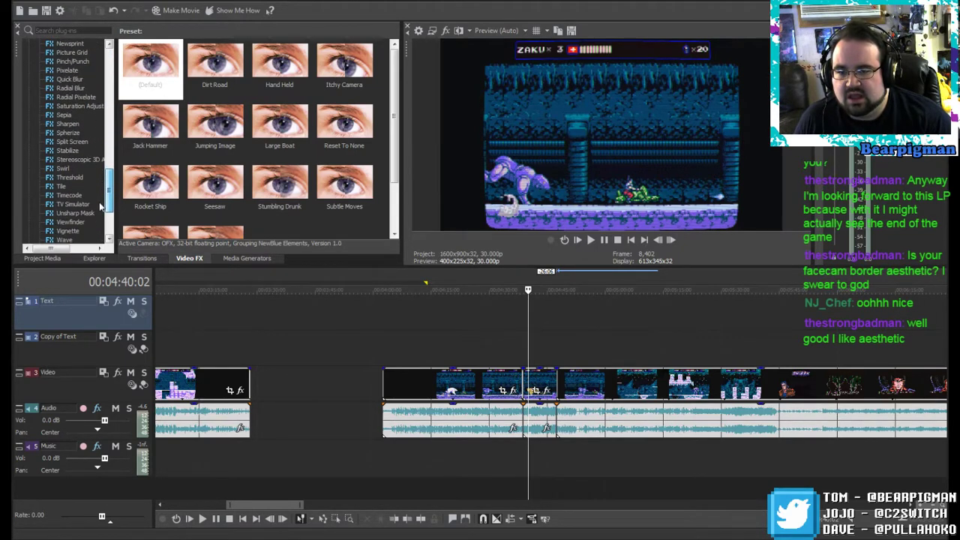
left_click(73, 204)
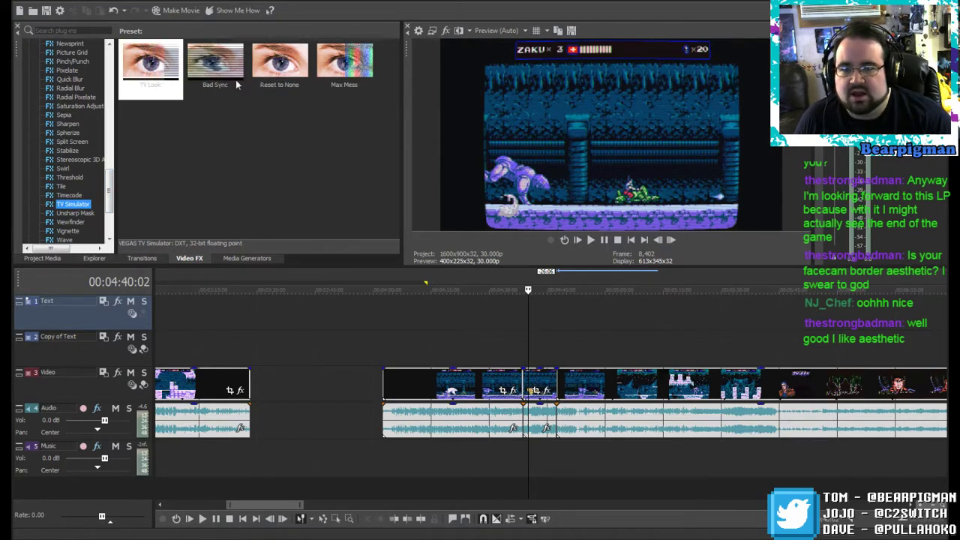
left_click_drag(162, 81, 439, 322)
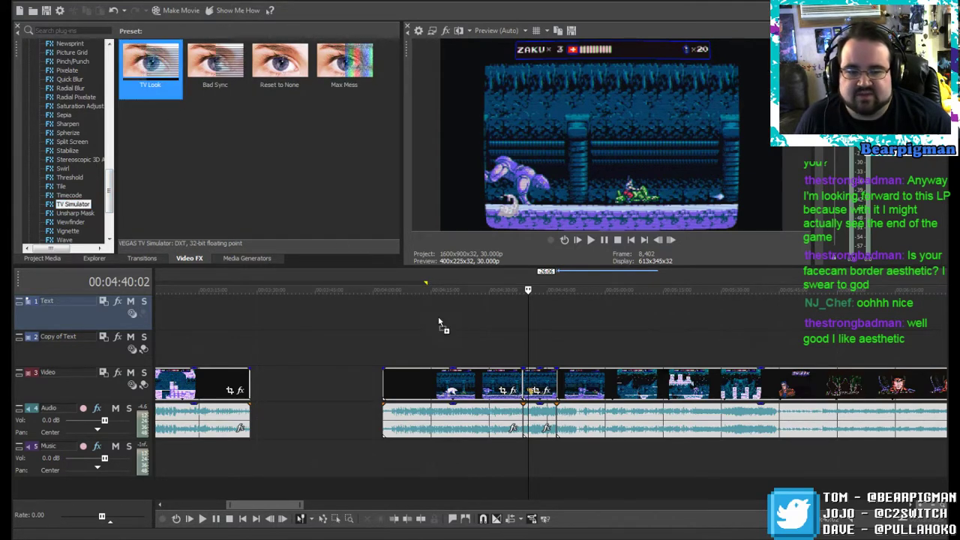
left_click_drag(538, 382, 539, 384)
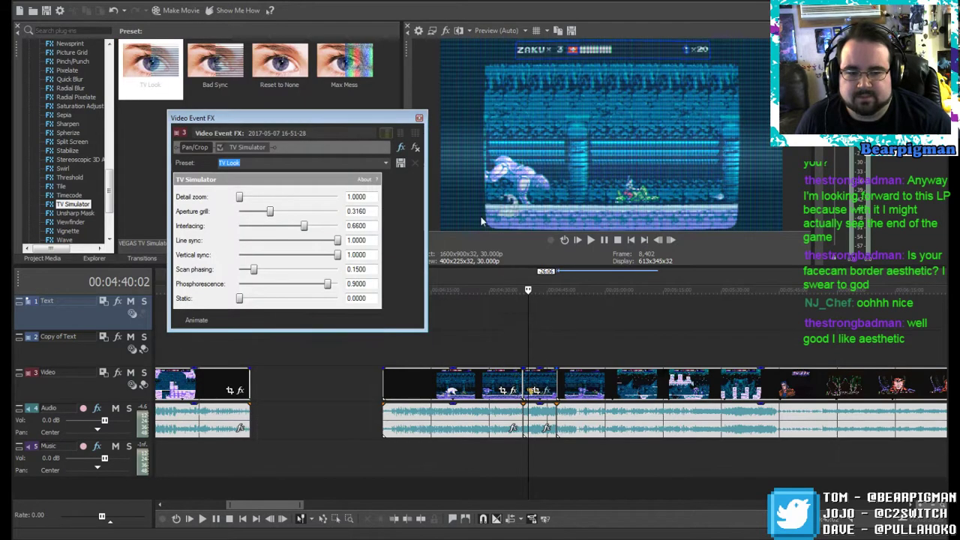
left_click(418, 118)
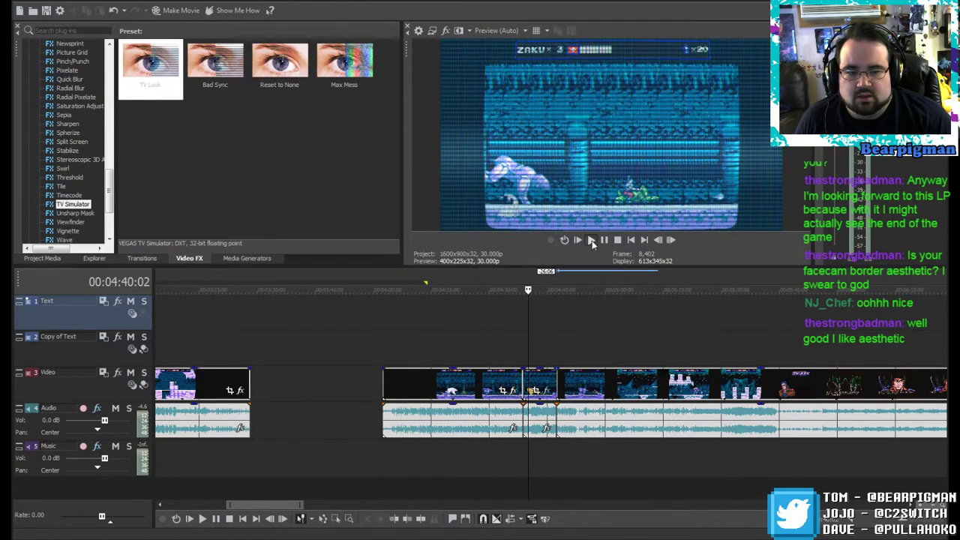
left_click(590, 240)
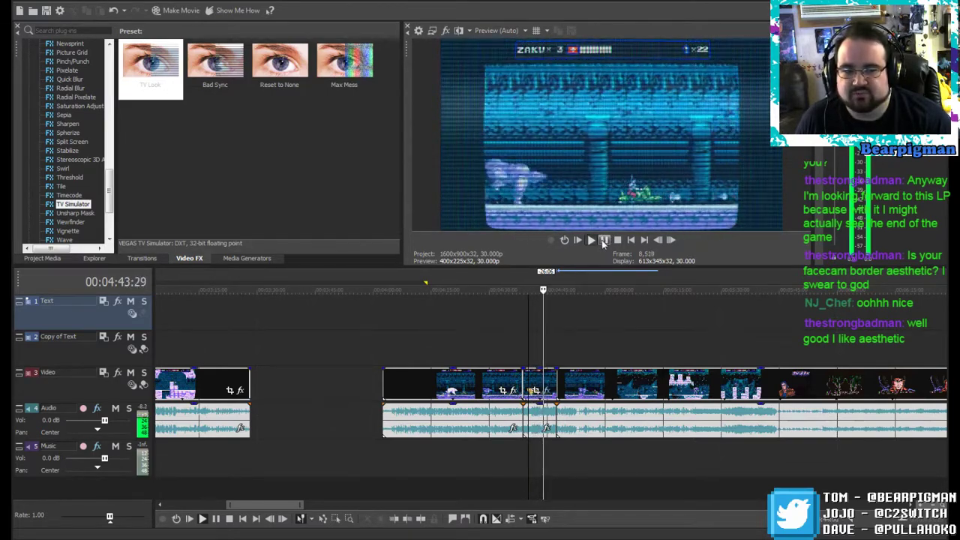
left_click(604, 240)
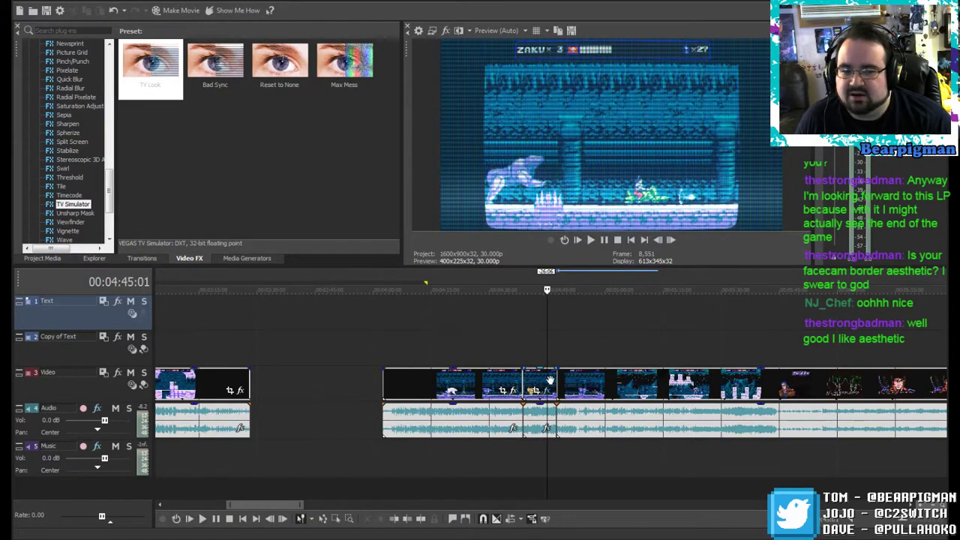
right_click(550, 380)
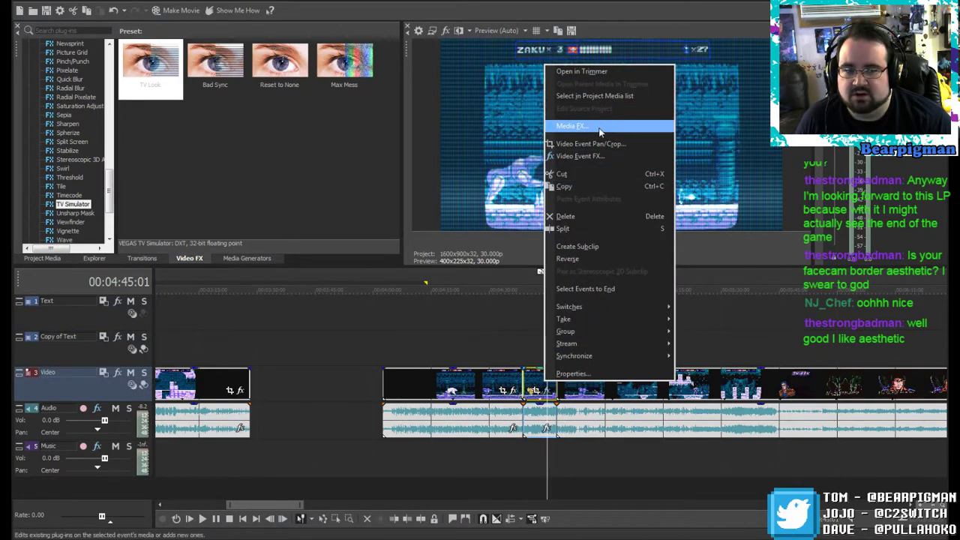
left_click(600, 131)
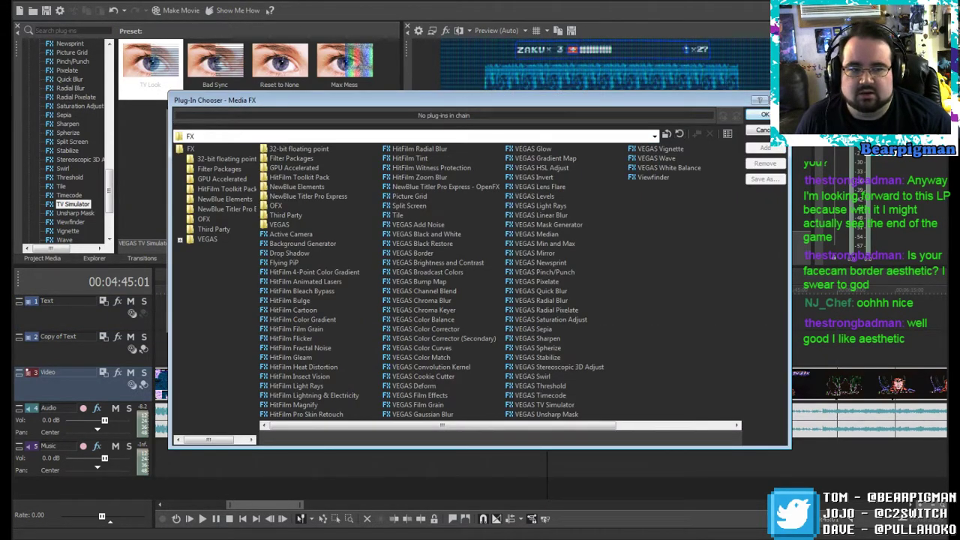
left_click(777, 100)
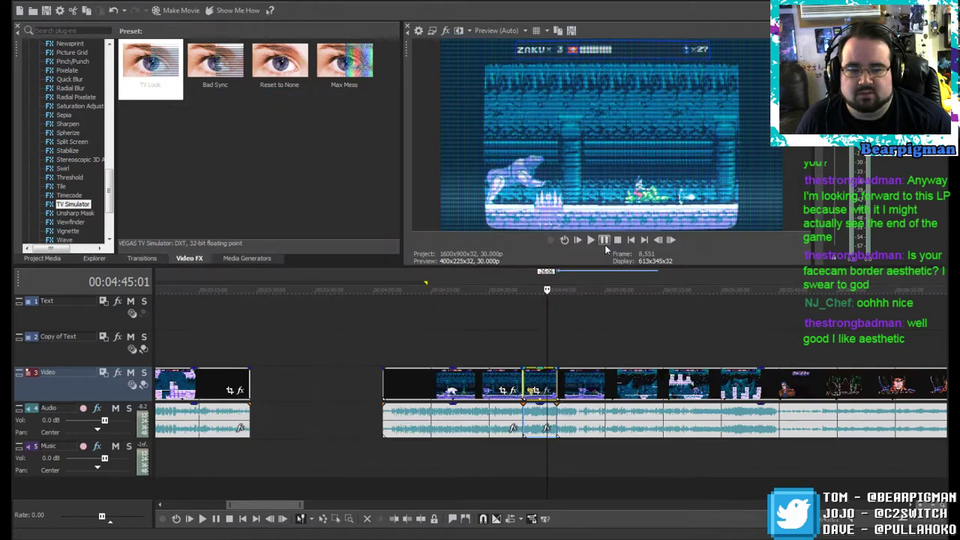
Step: Reopen the sped-up segment's event effect settings for TV Simulator, and set the playhead back to an earlier frame within the segment
right_click(537, 384)
left_click(595, 156)
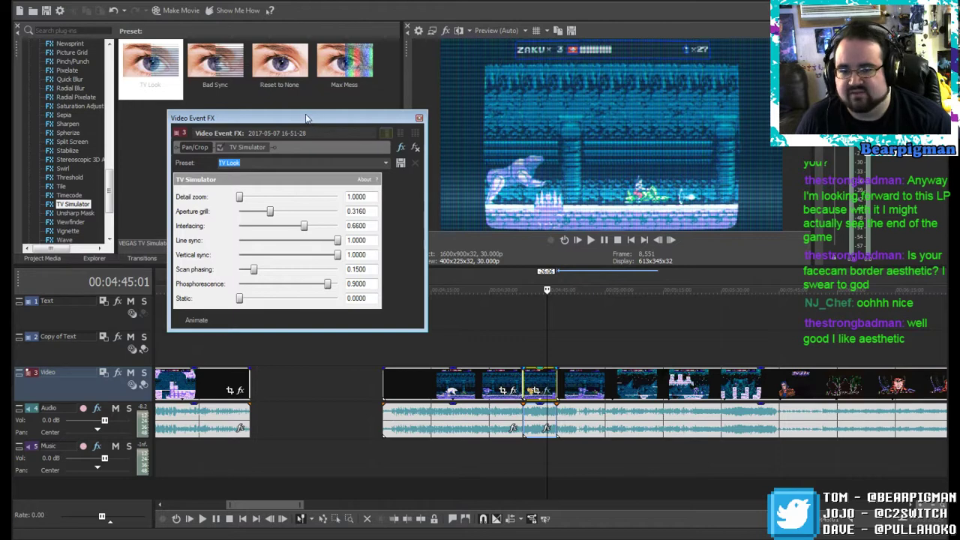
left_click_drag(288, 123, 253, 137)
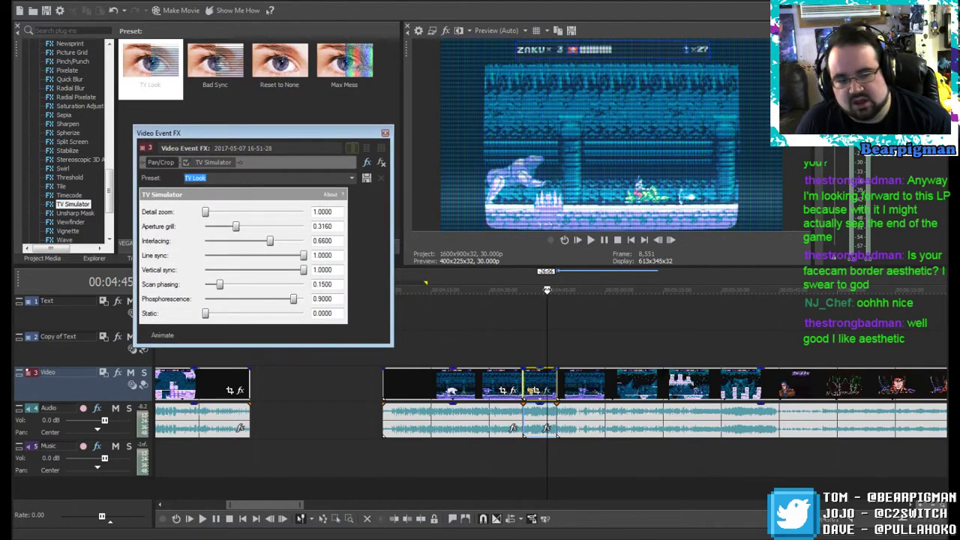
left_click_drag(547, 290, 537, 290)
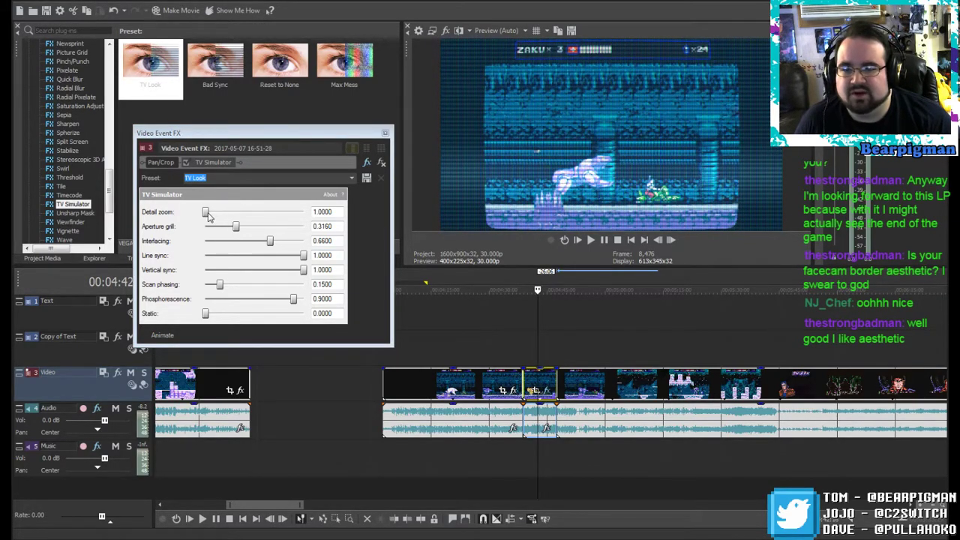
Step: Try a TV Simulator detail zoom of 2.09 on the segment, play it briefly, and restore the zoom to 1
left_click_drag(208, 216, 243, 218)
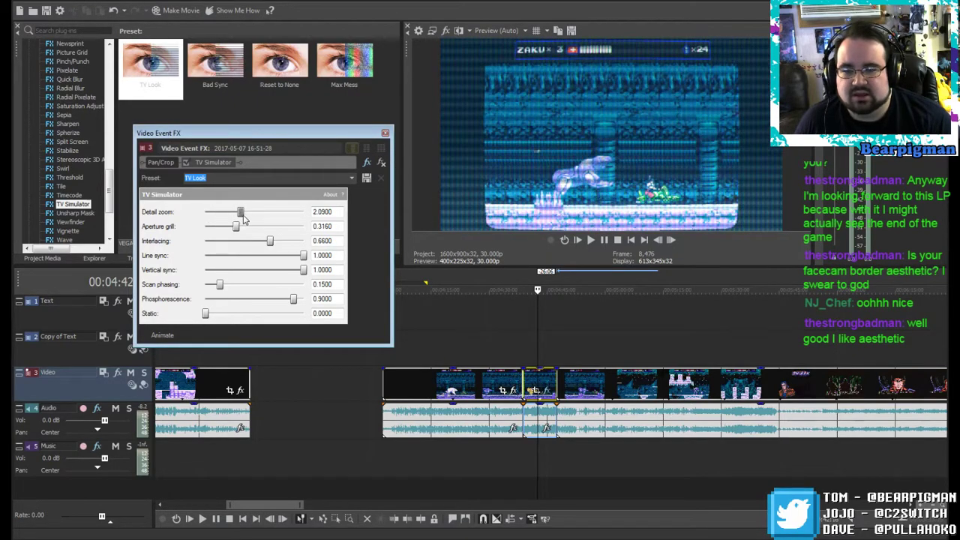
left_click(592, 240)
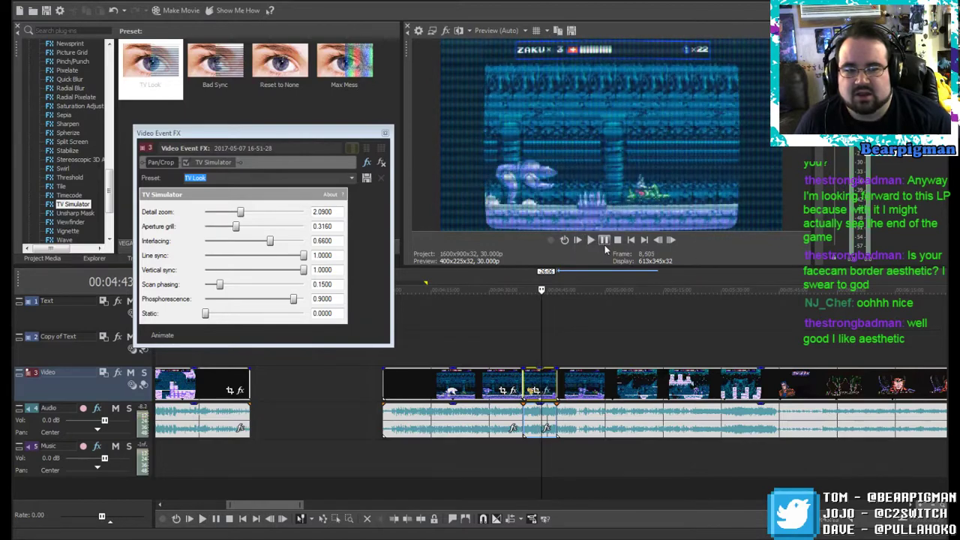
left_click_drag(240, 213, 202, 212)
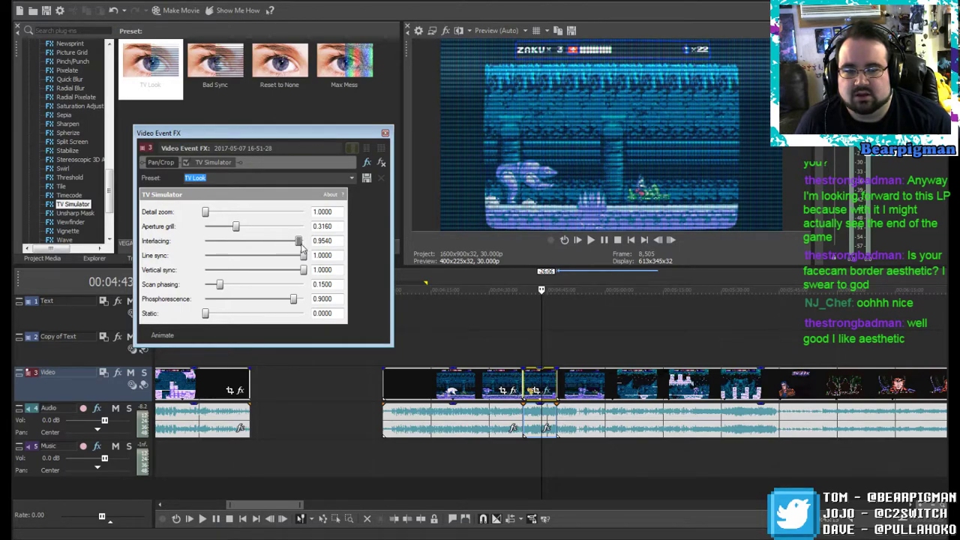
Step: Preview the segment with interlacing at 0.954, and set the interlacing to 0.55 while replaying from the segment's start
left_click(590, 242)
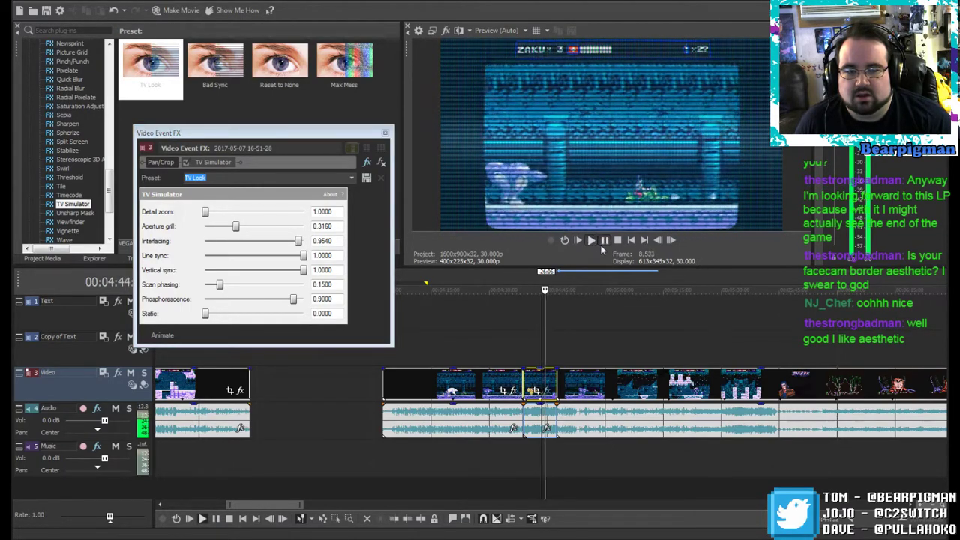
left_click(601, 244)
left_click_drag(548, 289, 524, 290)
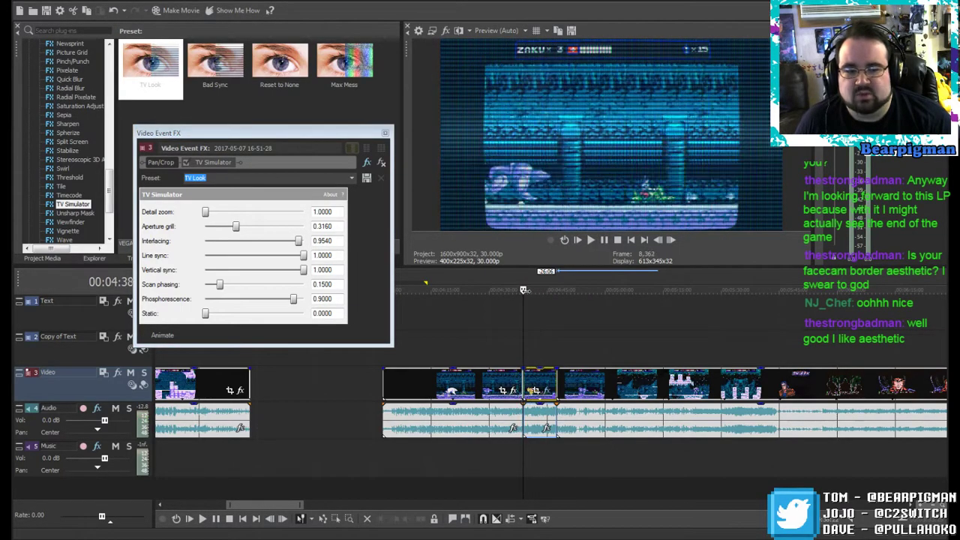
left_click(591, 241)
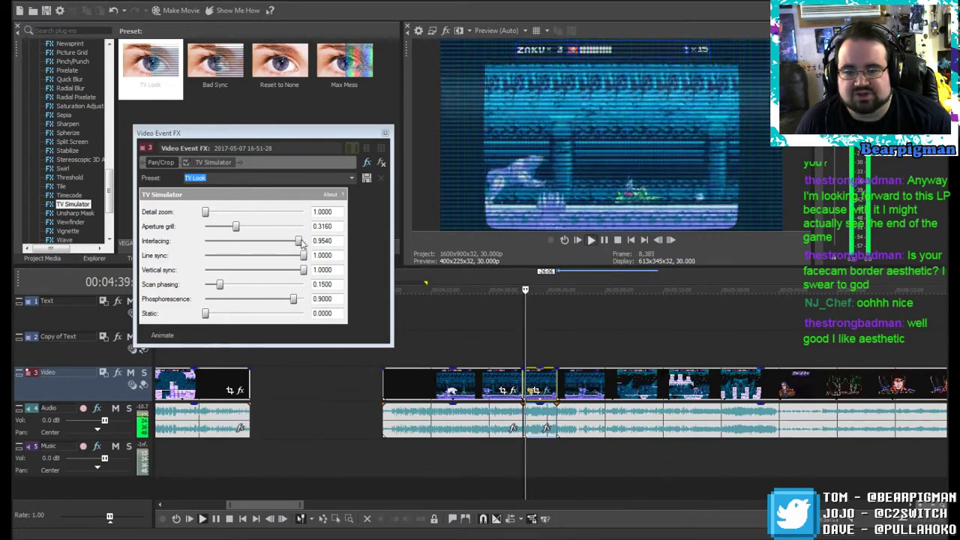
left_click_drag(297, 241, 258, 241)
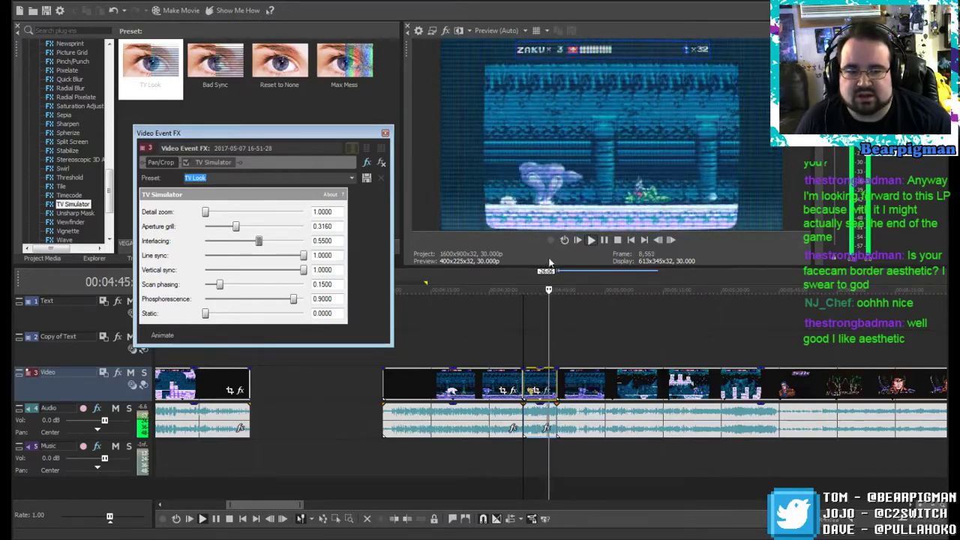
Step: Try a TV Simulator line sync of 0.738 on the sped-up segment, and replay it from its start to judge the look
left_click(603, 245)
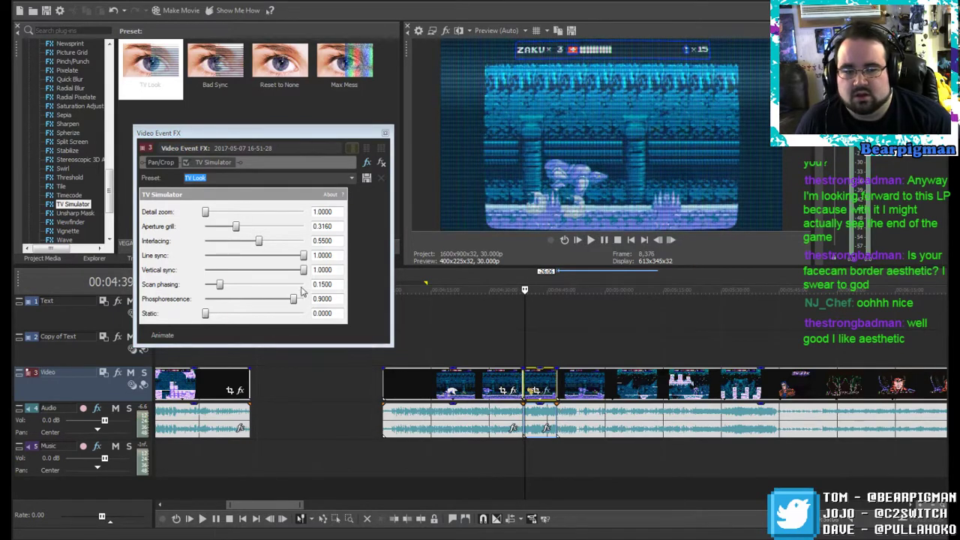
left_click_drag(305, 261, 279, 257)
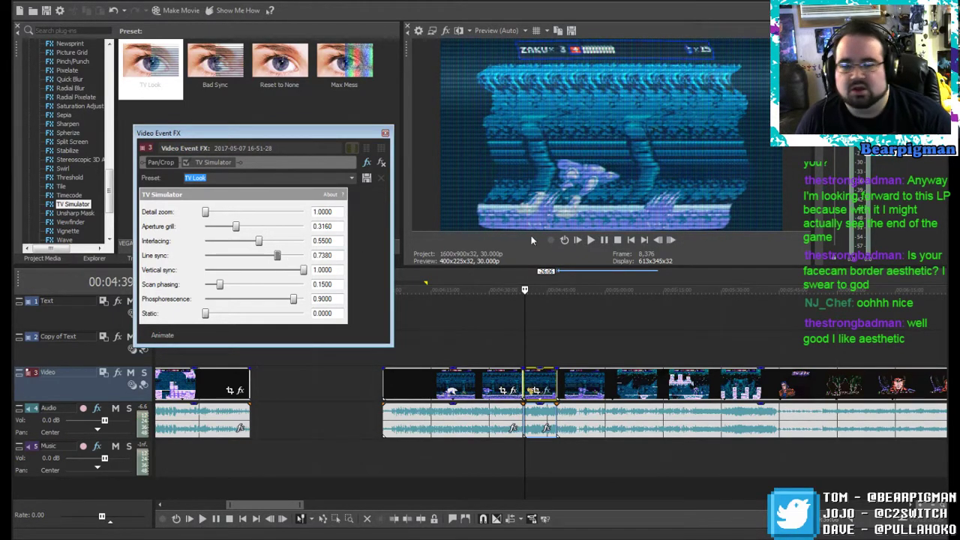
left_click(592, 240)
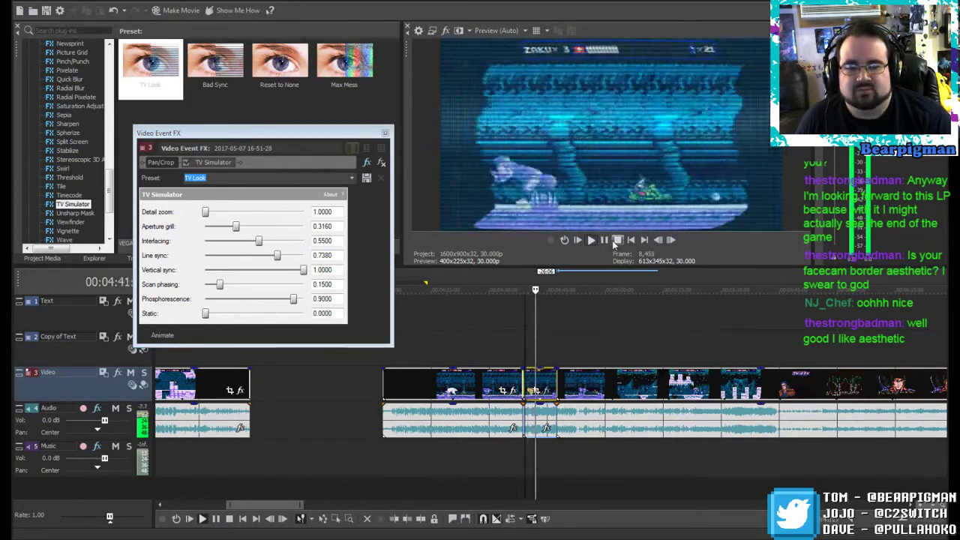
left_click(604, 240)
left_click_drag(539, 291, 523, 290)
left_click(591, 243)
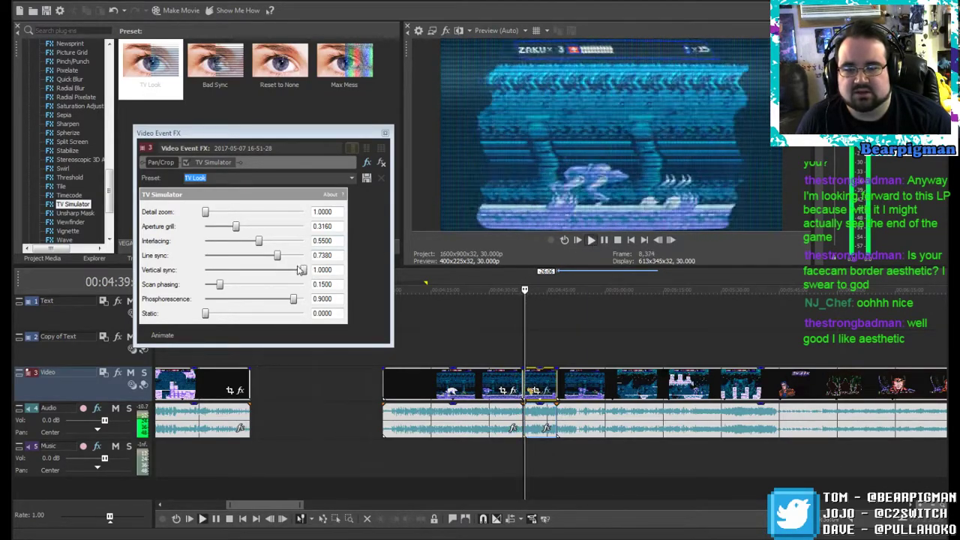
Step: Set the TV Simulator line sync to 0.356 and vertical sync to 0.754, previewing the distortion across the segment
left_click_drag(277, 255, 239, 256)
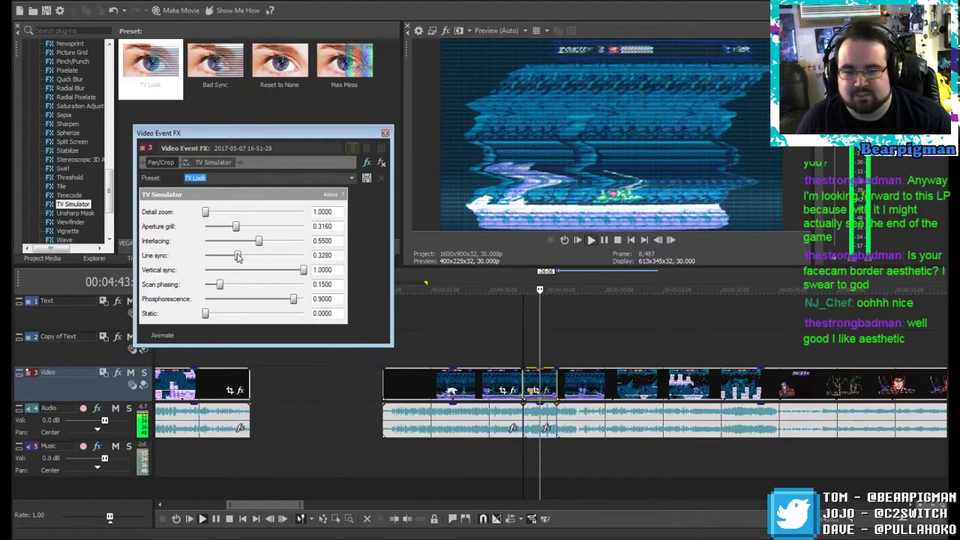
left_click(617, 240)
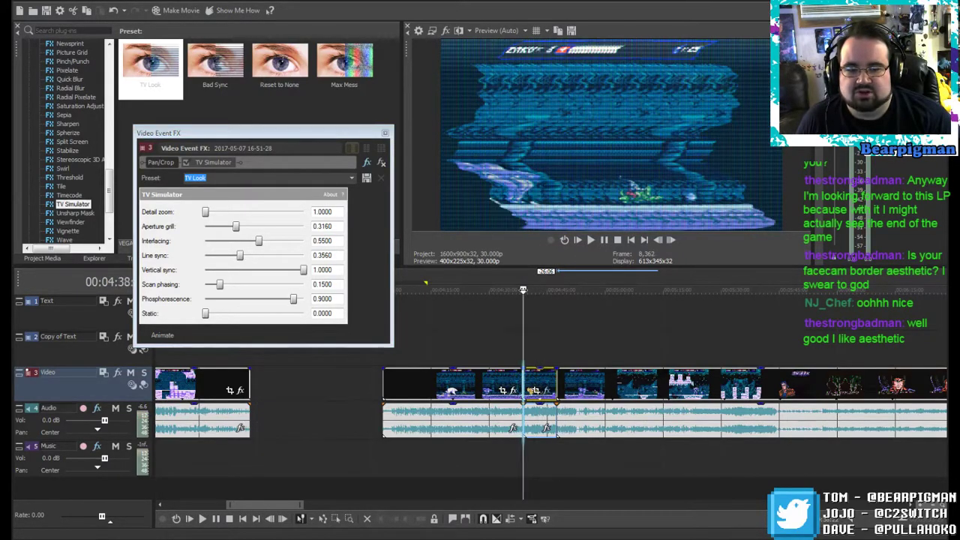
left_click_drag(304, 273, 301, 274)
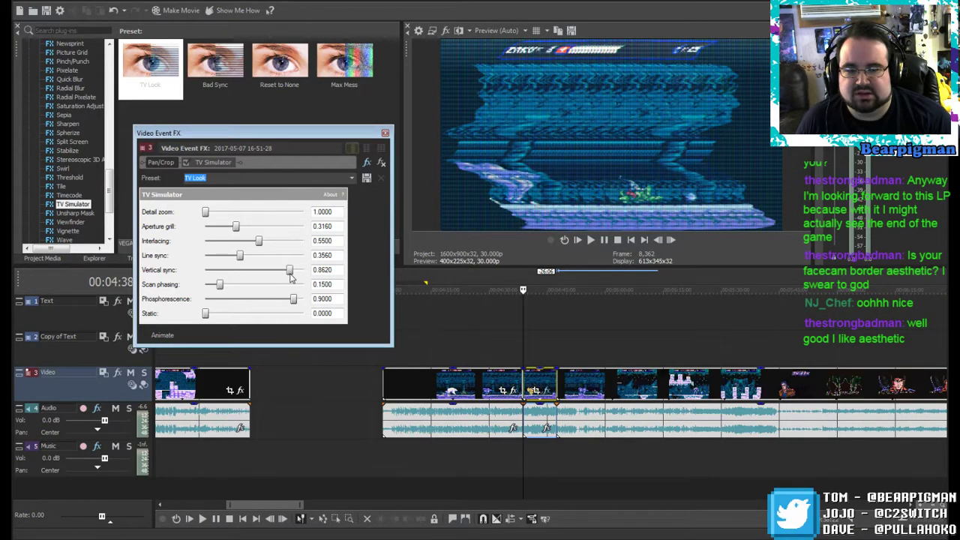
left_click(591, 240)
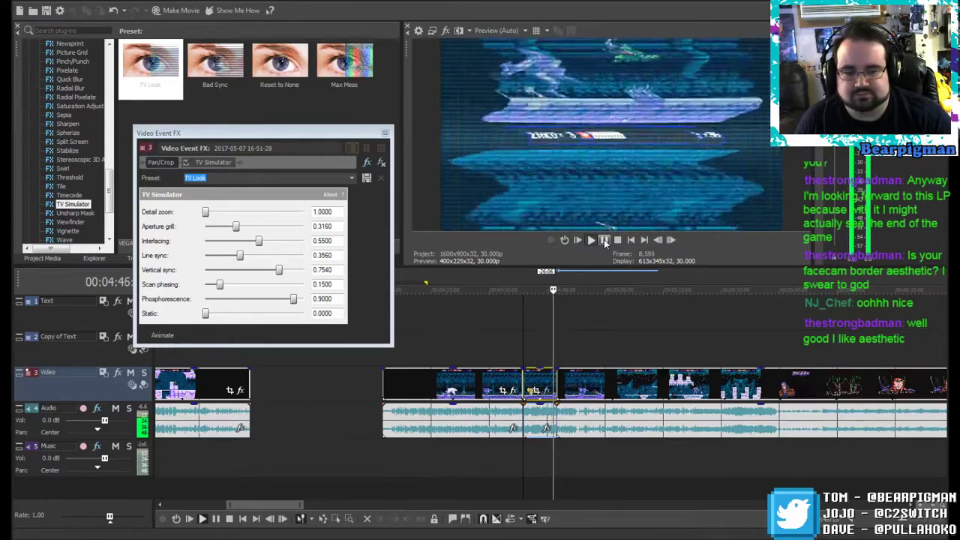
left_click(604, 241)
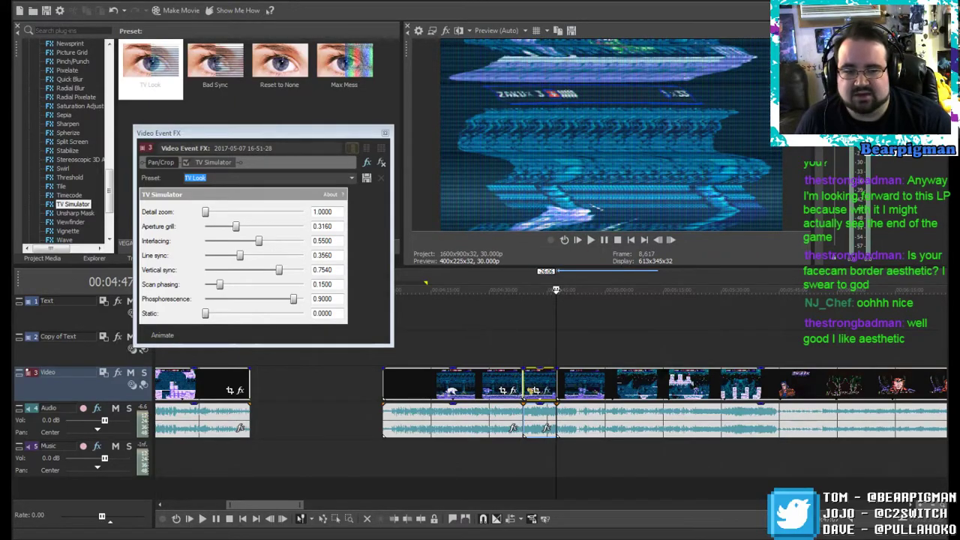
left_click_drag(555, 290, 530, 291)
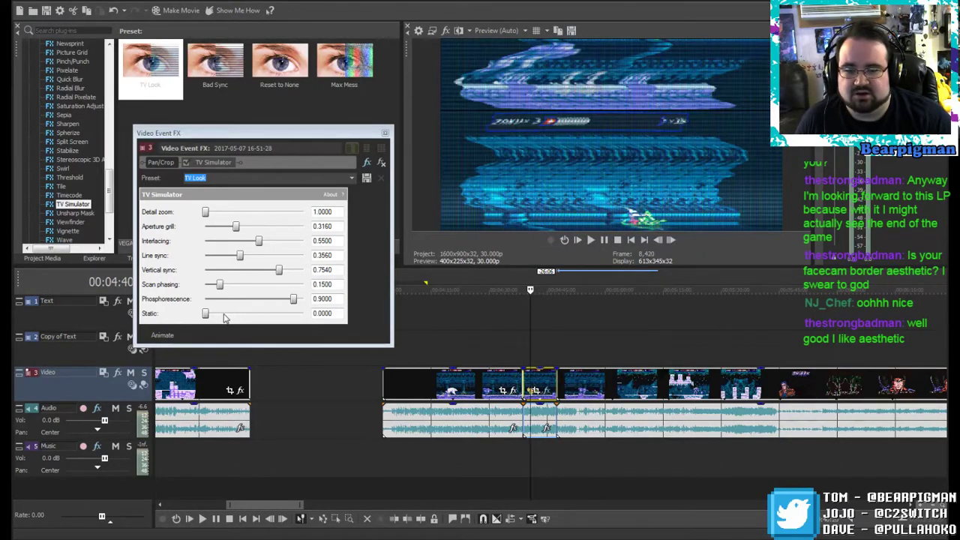
Step: Show the TV Simulator keyframe timeline at the segment's start, and sync its cursor with the main timeline
left_click(162, 336)
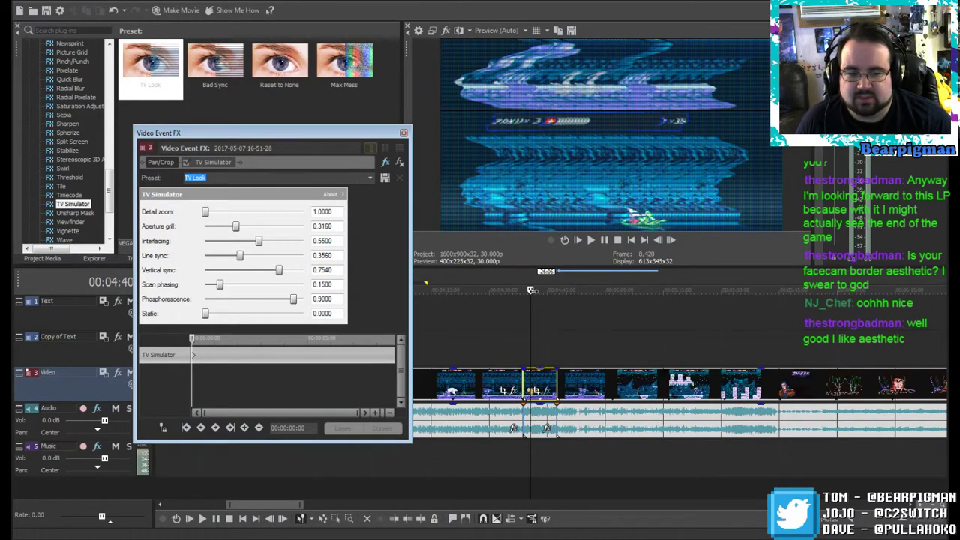
left_click_drag(531, 290, 522, 291)
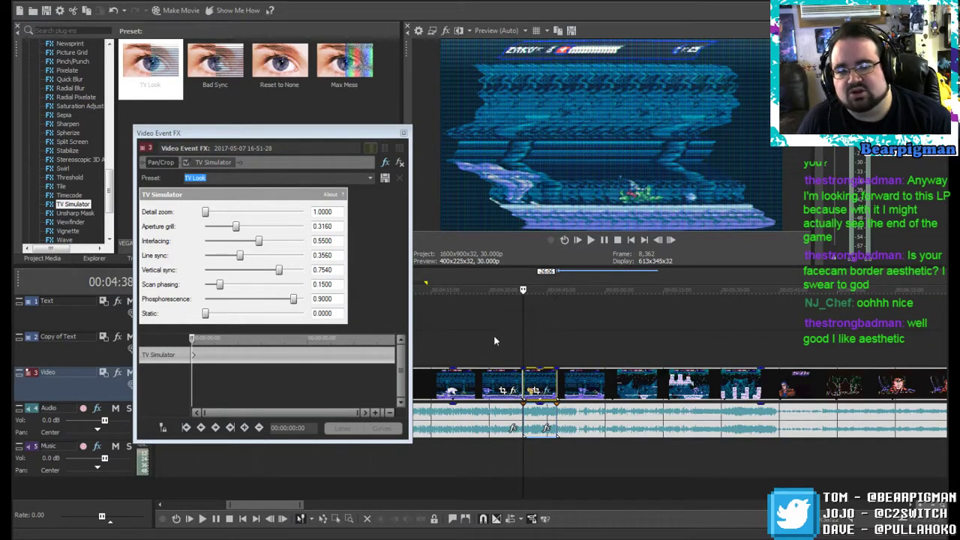
left_click(243, 427)
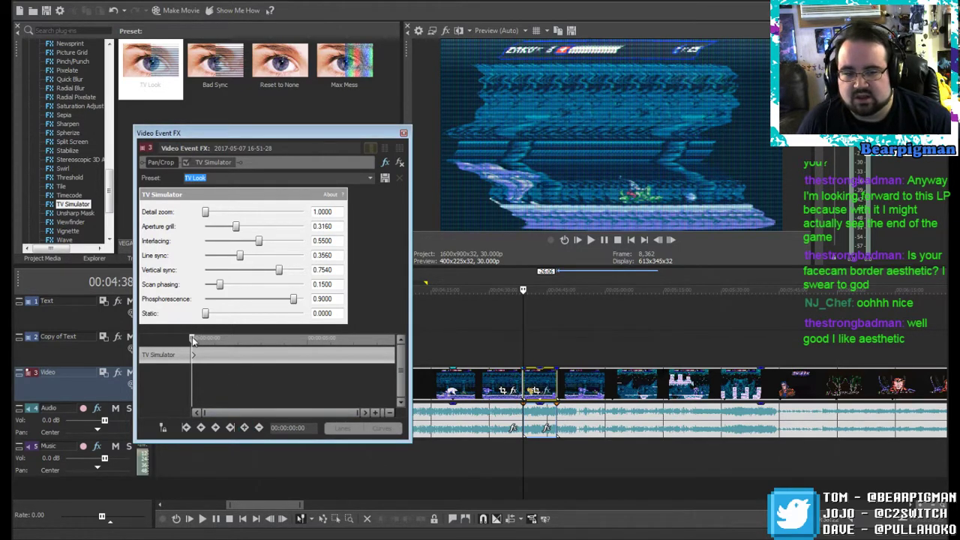
mouse_move(198, 339)
left_mouse_down()
mouse_move(219, 339)
mouse_move(197, 338)
left_mouse_up()
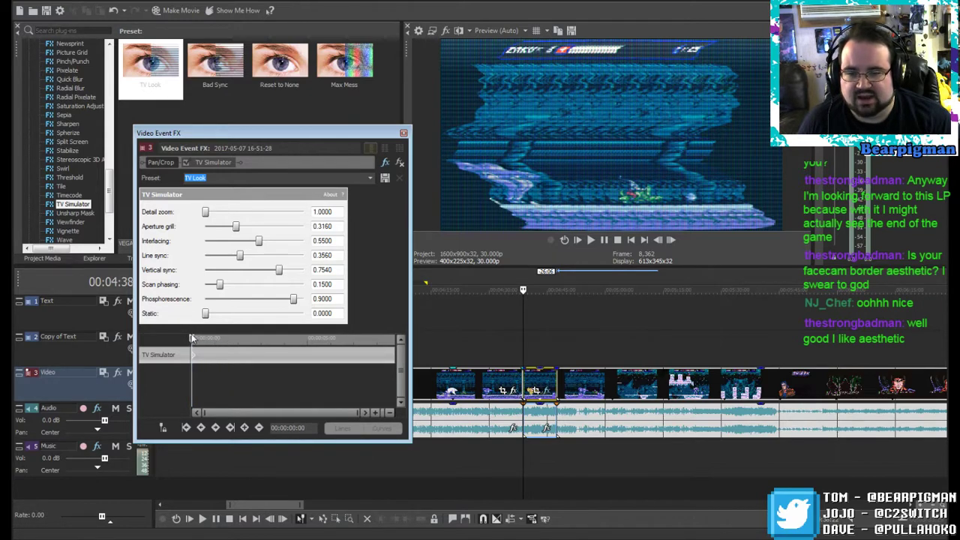
key("space")
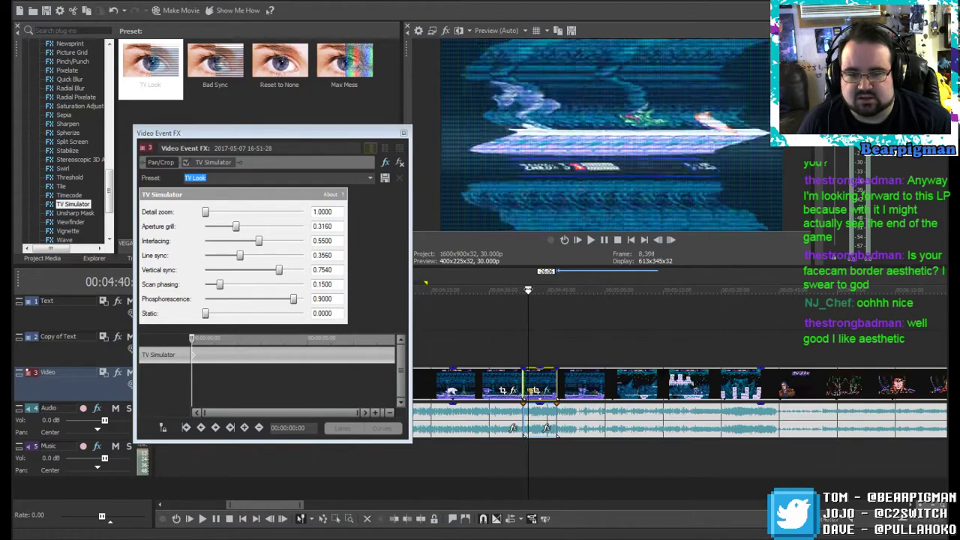
key("space")
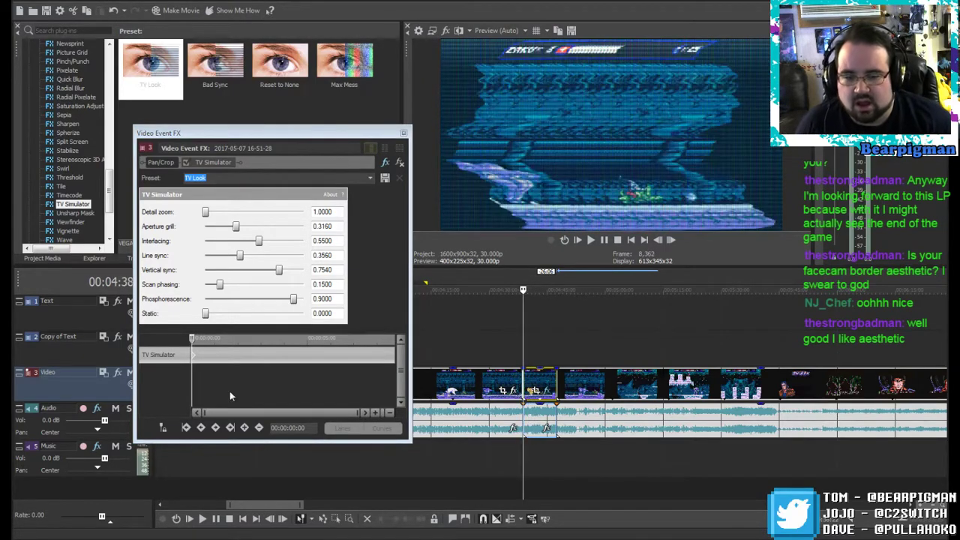
left_click(160, 432)
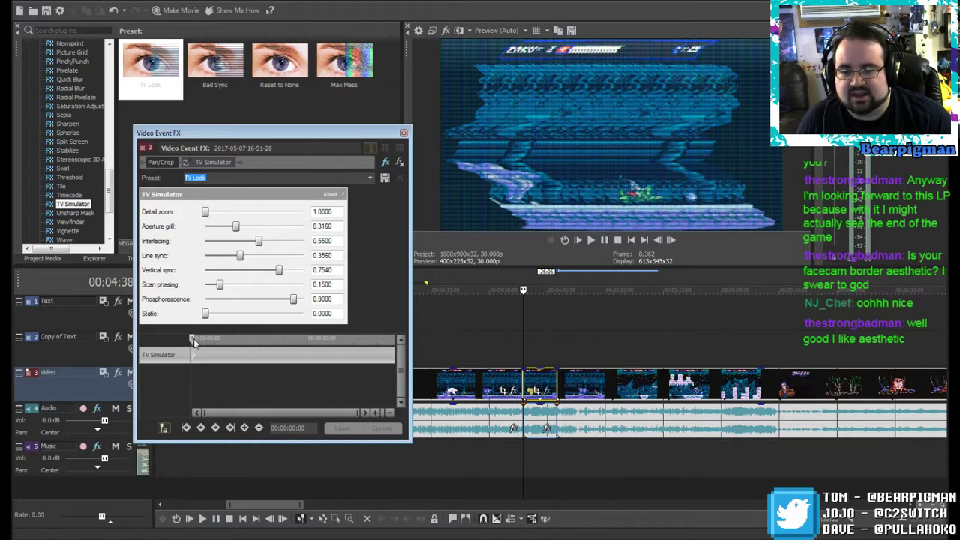
Step: Add TV Simulator keyframes at 00:00:07:18 and at the segment's end, 00:00:08:22
left_click_drag(194, 341, 368, 338)
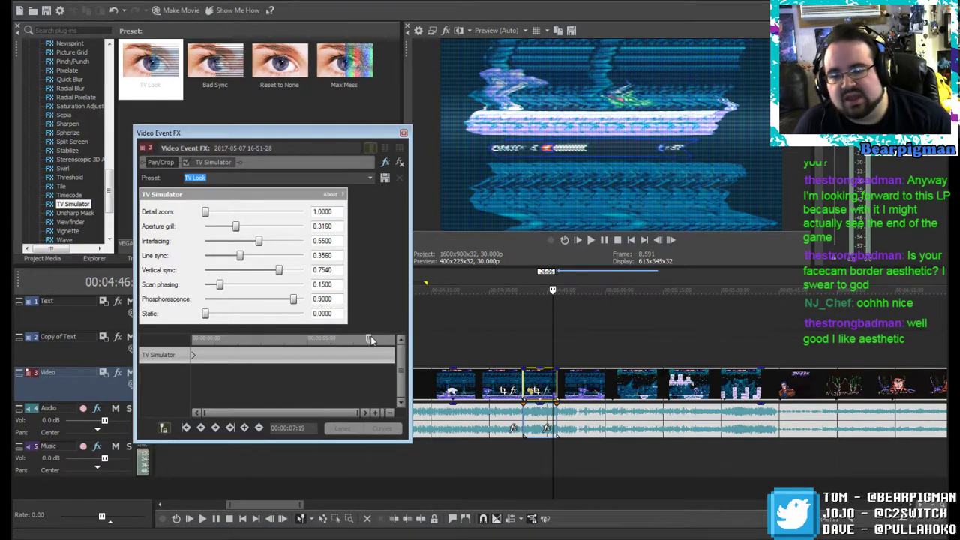
left_click(367, 338)
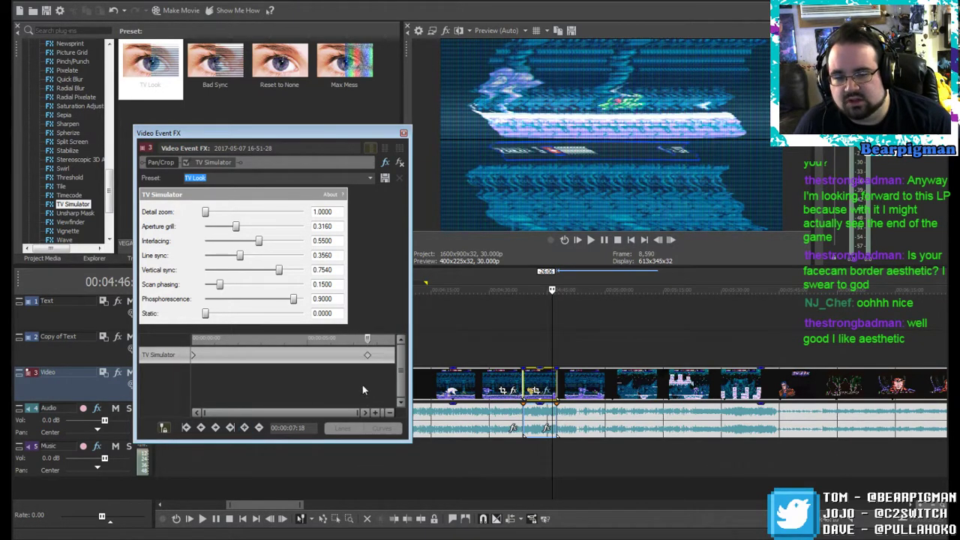
left_click_drag(371, 347, 397, 342)
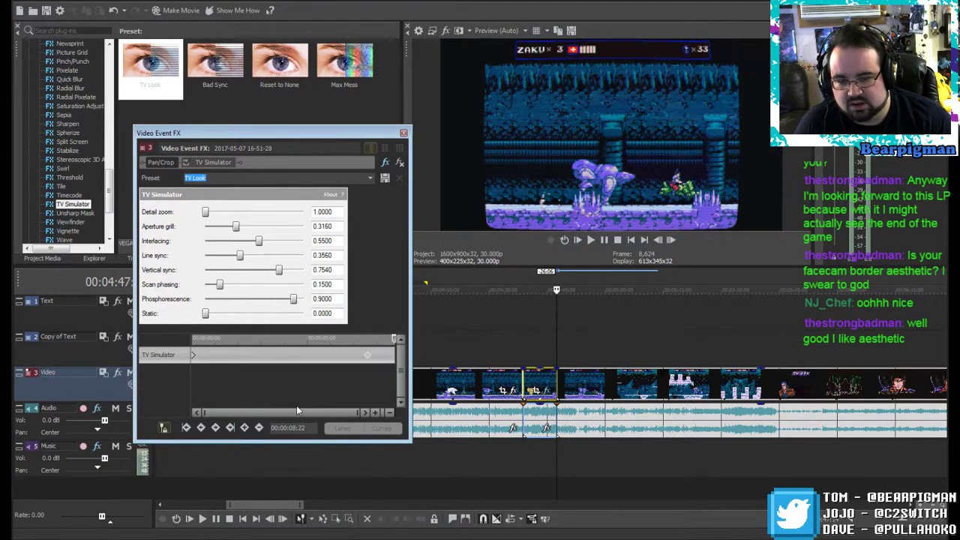
left_click(243, 427)
Step: Check the TV Simulator keyframes, apply the Reset to None preset at the last one, and close the effect settings
left_click(200, 427)
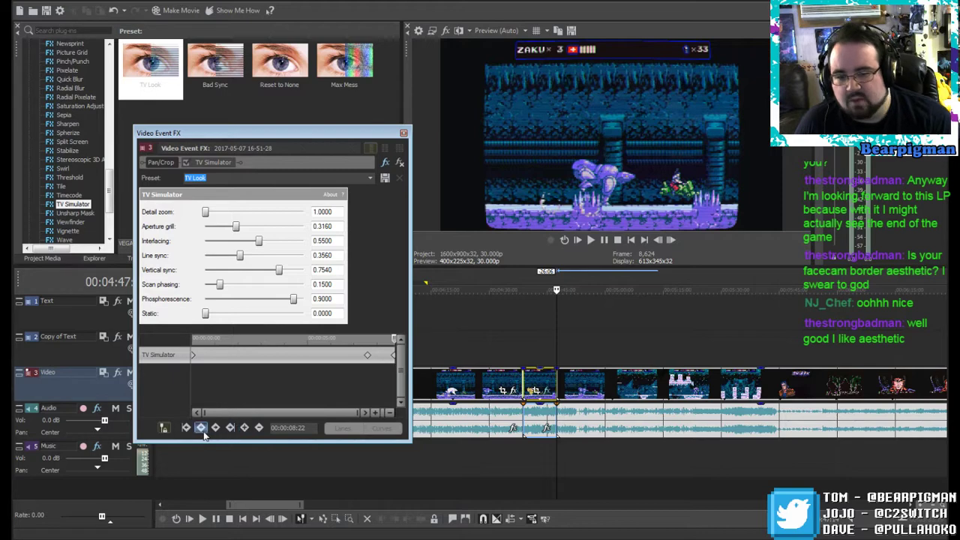
left_click(202, 429)
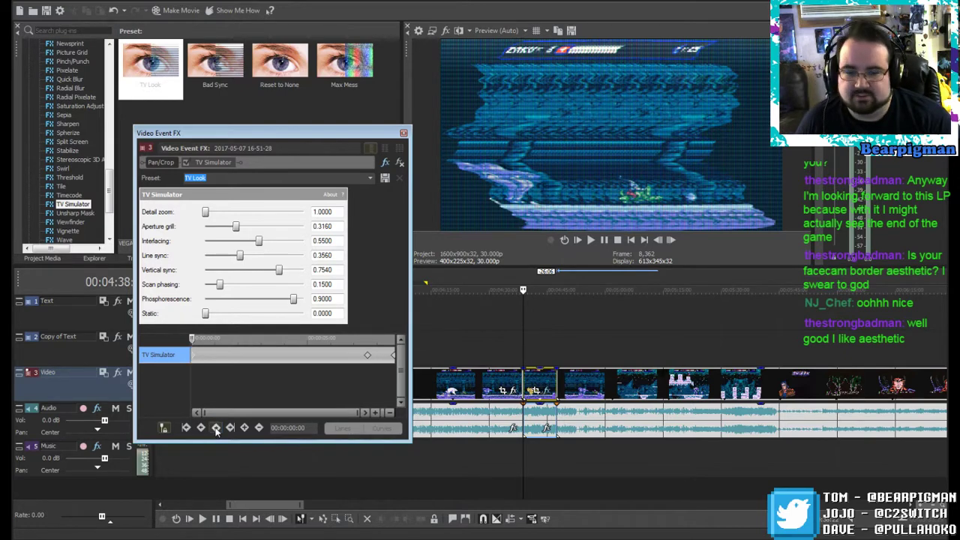
left_click(216, 428)
left_click(201, 427)
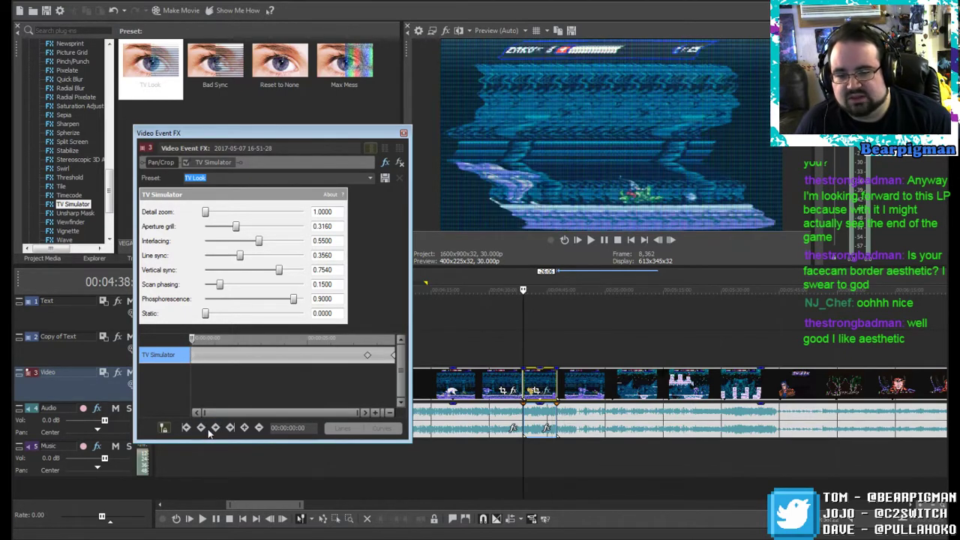
left_click(216, 428)
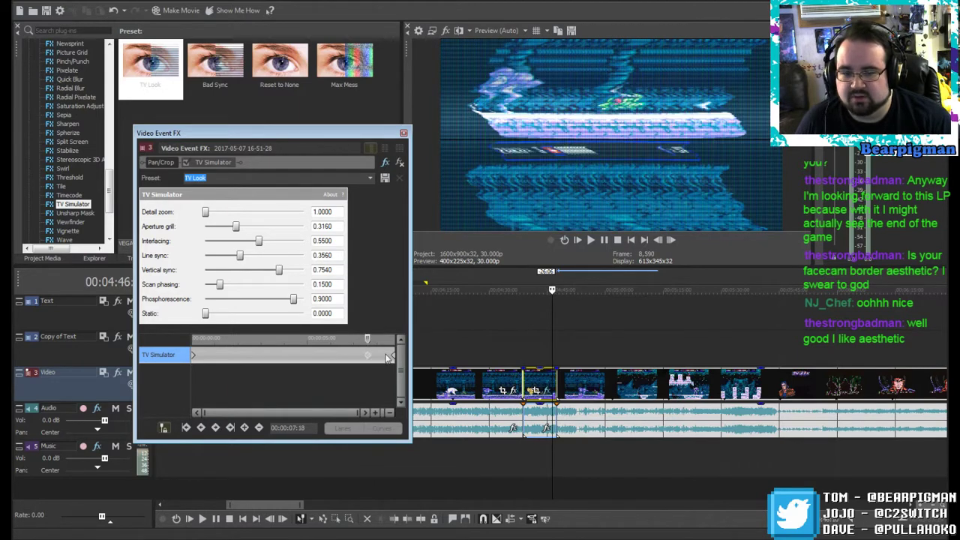
left_click(216, 427)
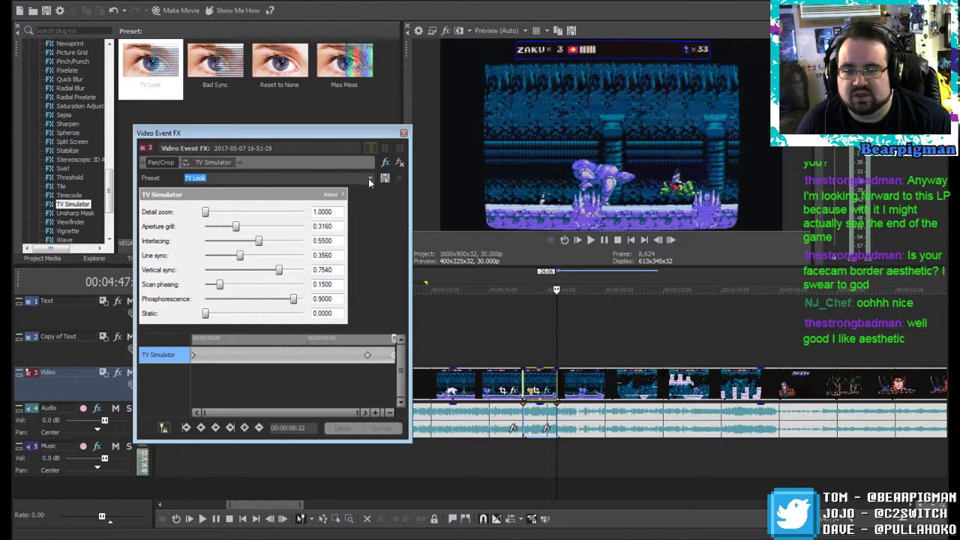
left_click(369, 178)
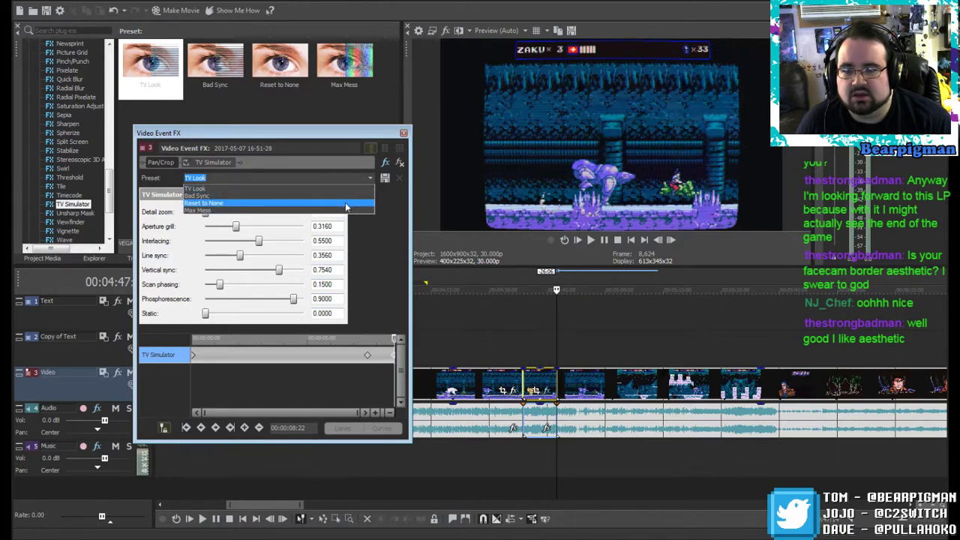
left_click(346, 203)
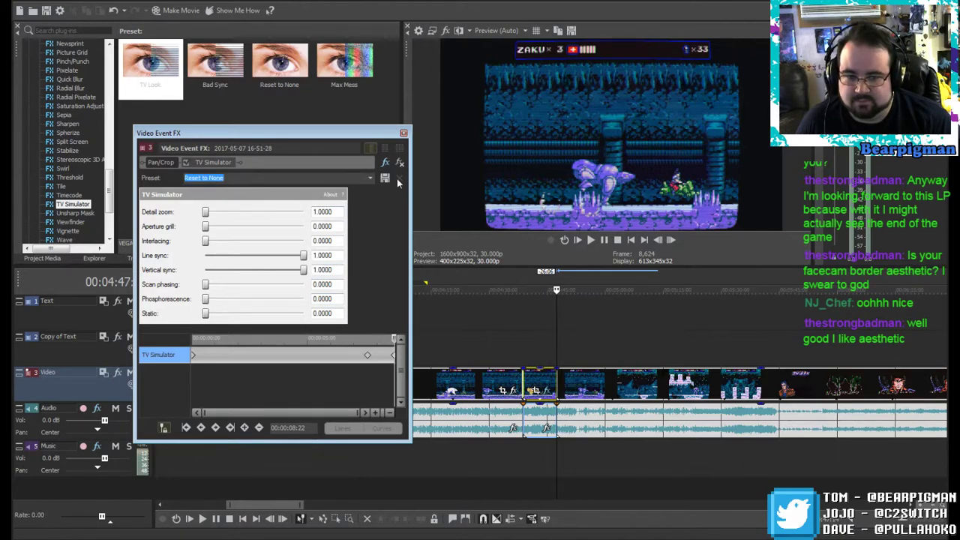
left_click(403, 135)
Step: Play from 00:04:34:14 through the sped-up segment to review how the TV effect starts and fades out
left_click(532, 291)
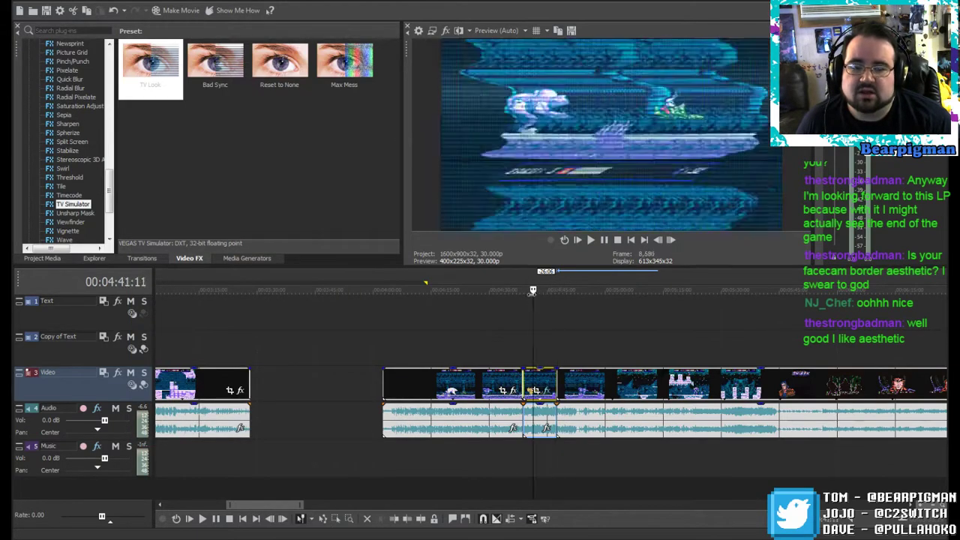
left_click(525, 291)
left_click(515, 291)
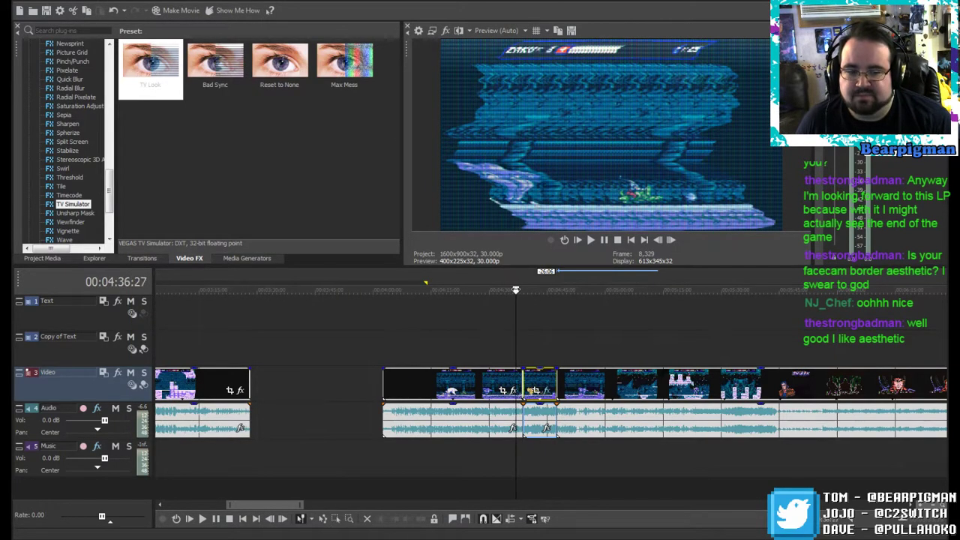
left_click(511, 291)
left_click(506, 291)
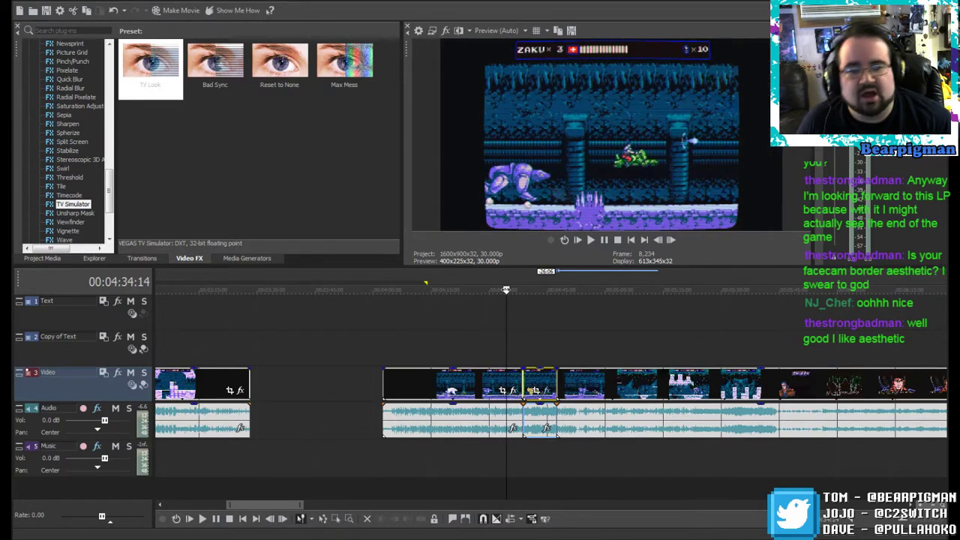
left_click(590, 240)
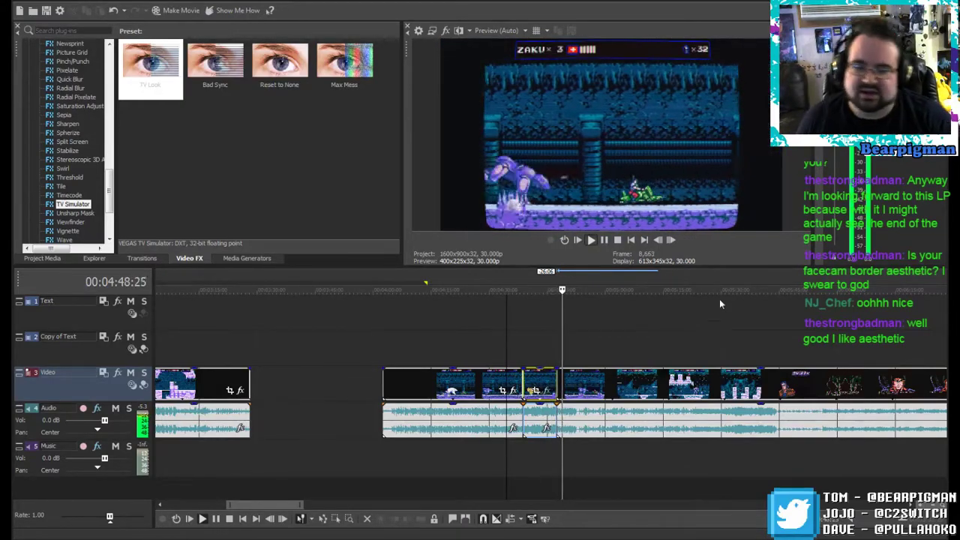
left_click(604, 241)
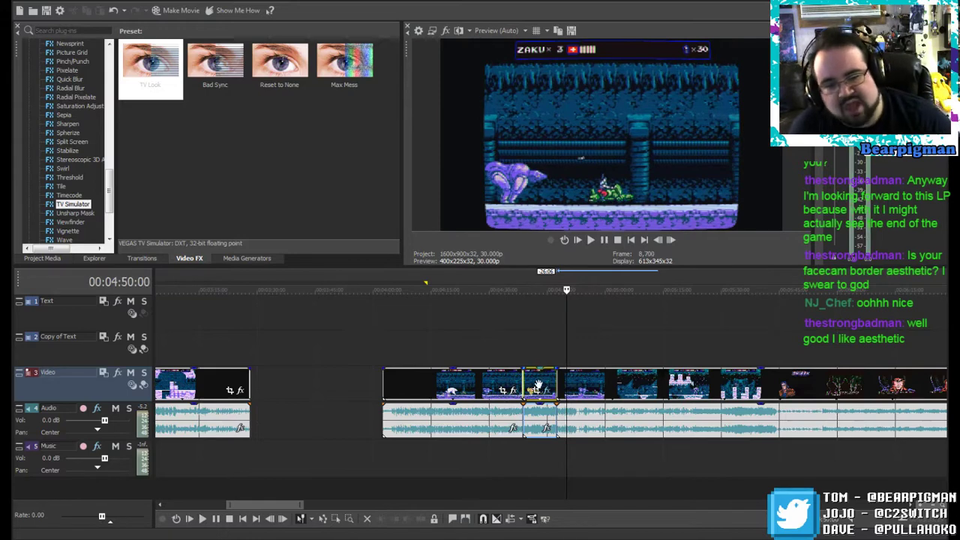
Step: Bring up the available commands for the sped-up video segment
right_click(538, 389)
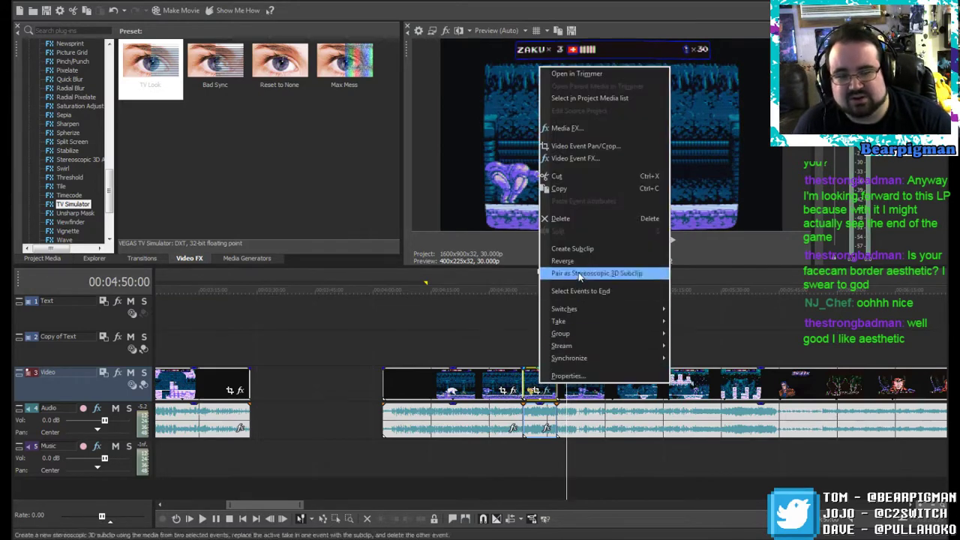
Step: Review the TV Simulator effect on the short selected clip and play the surrounding footage from about 00:04:36
left_click(573, 157)
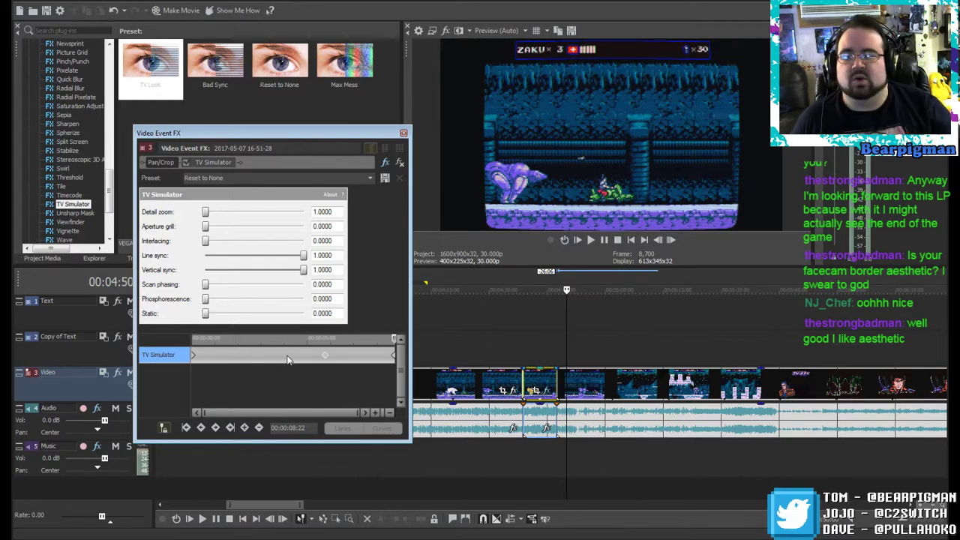
left_click(404, 134)
left_click(512, 338)
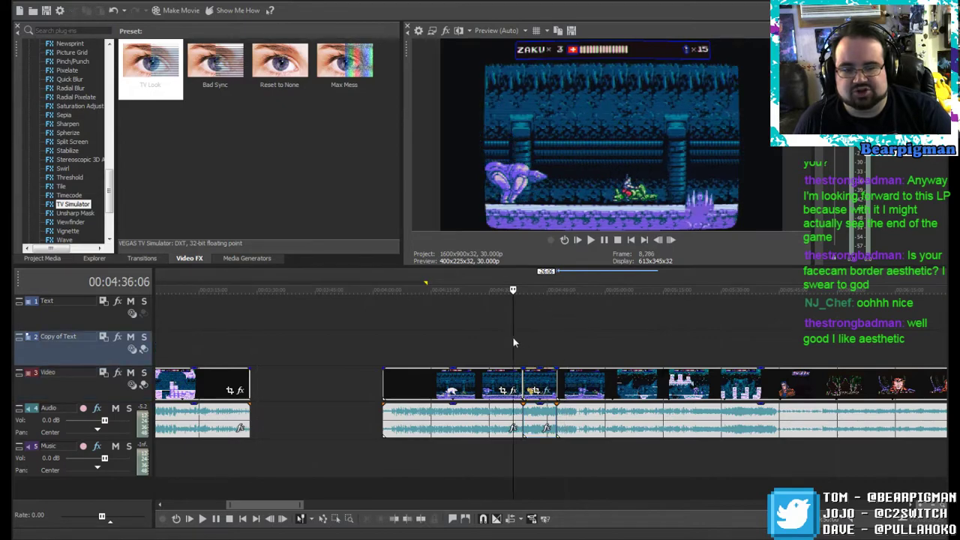
left_click(590, 240)
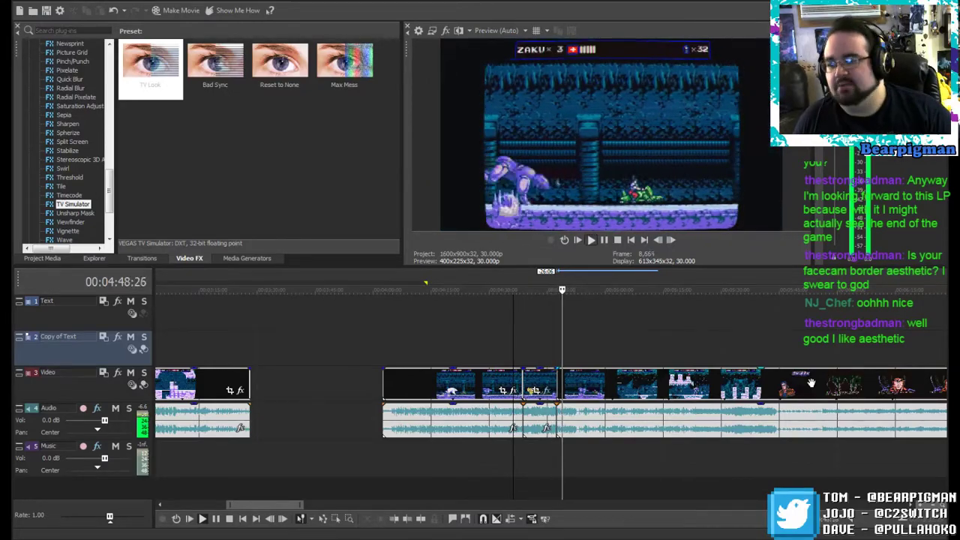
left_click(604, 243)
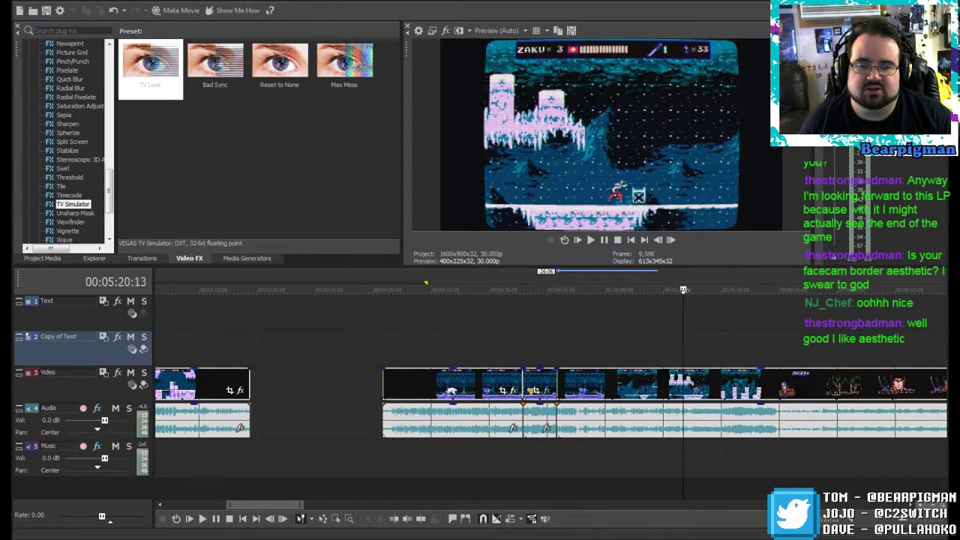
Step: Play the gameplay footage from 00:05:21:27 to look for a suitable cut point before the boss appears
left_click_drag(707, 294, 689, 291)
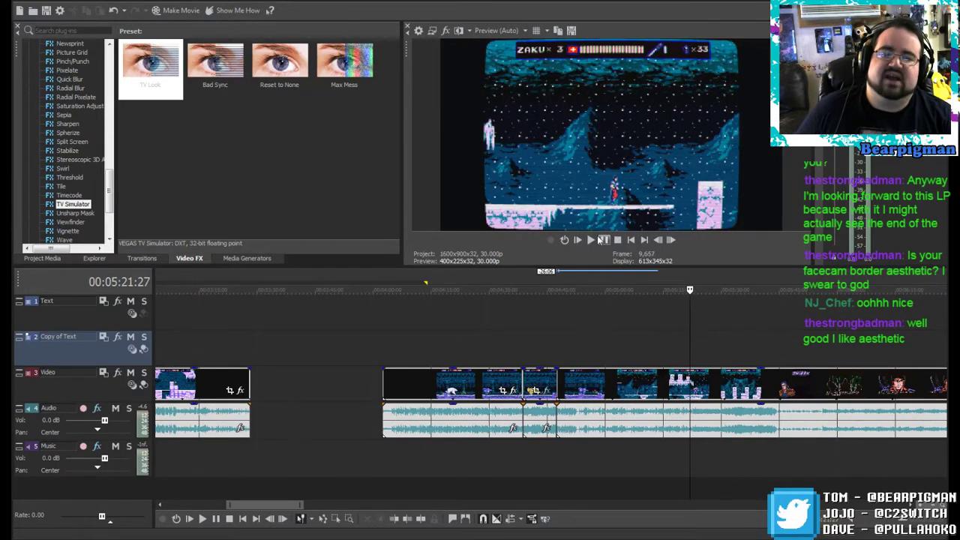
left_click(590, 240)
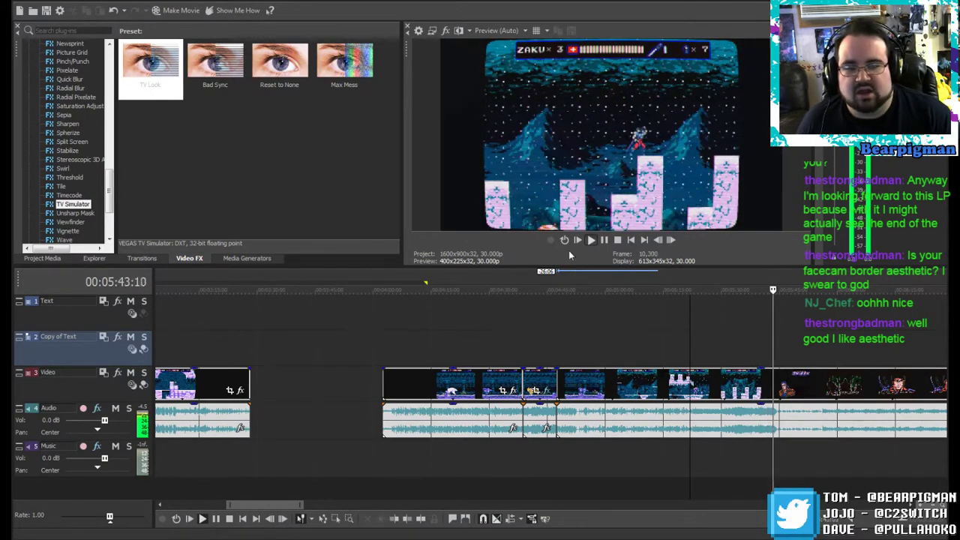
left_click(601, 241)
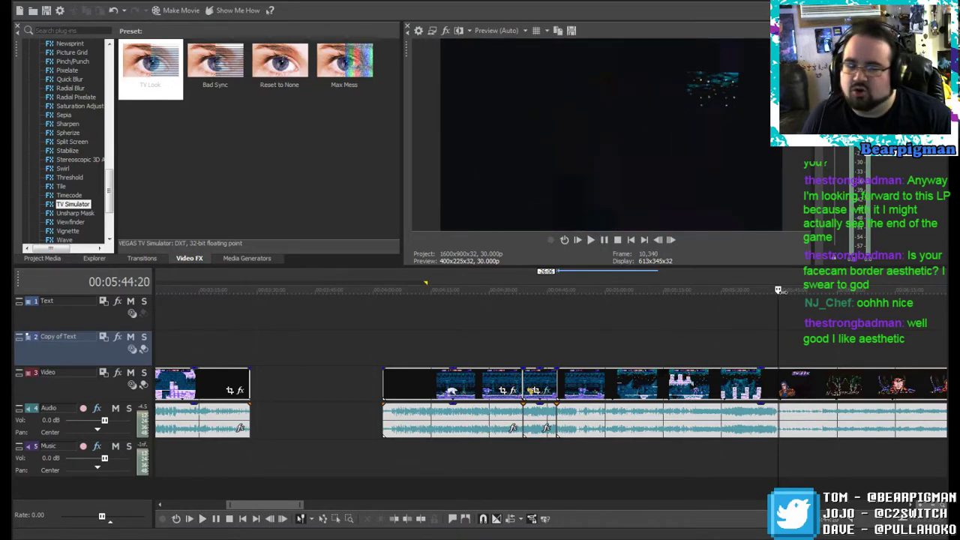
Step: Split the gameplay video and audio at 00:05:24:22 and move the remaining part about 22 seconds further along the timeline
left_click_drag(777, 290, 689, 288)
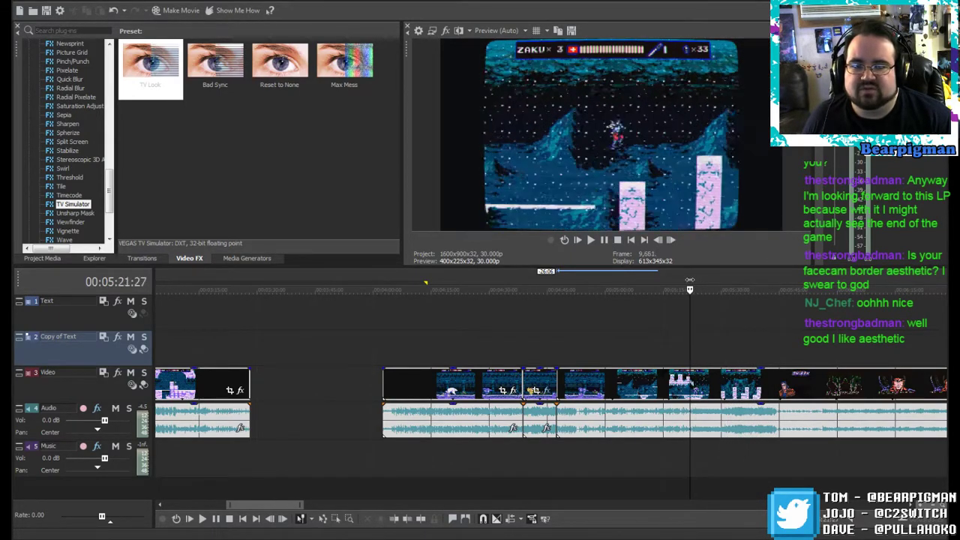
left_click(602, 242)
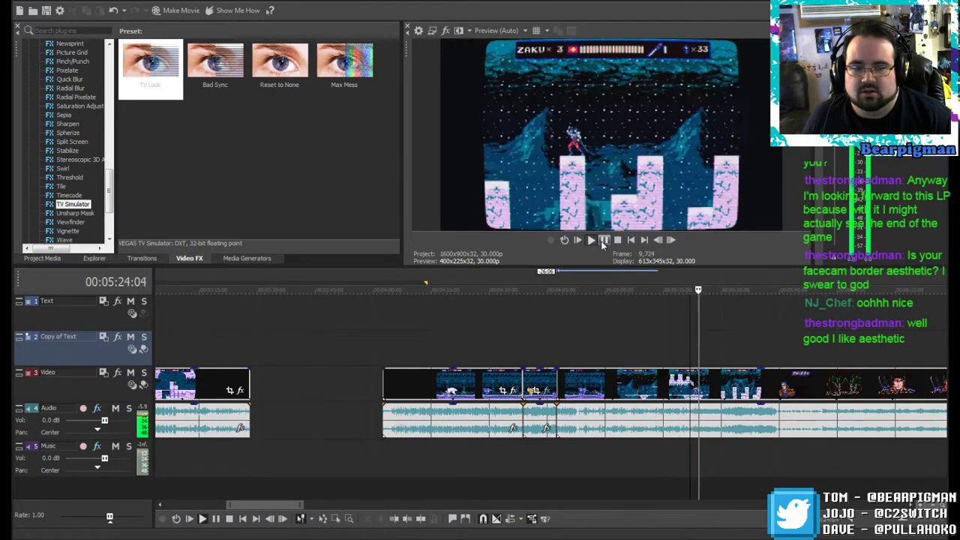
left_click(604, 240)
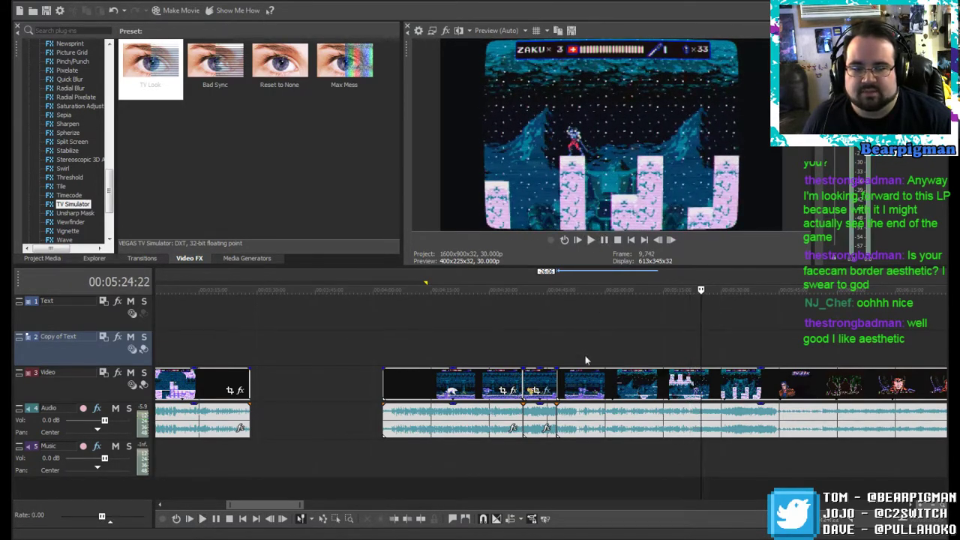
left_click(420, 519)
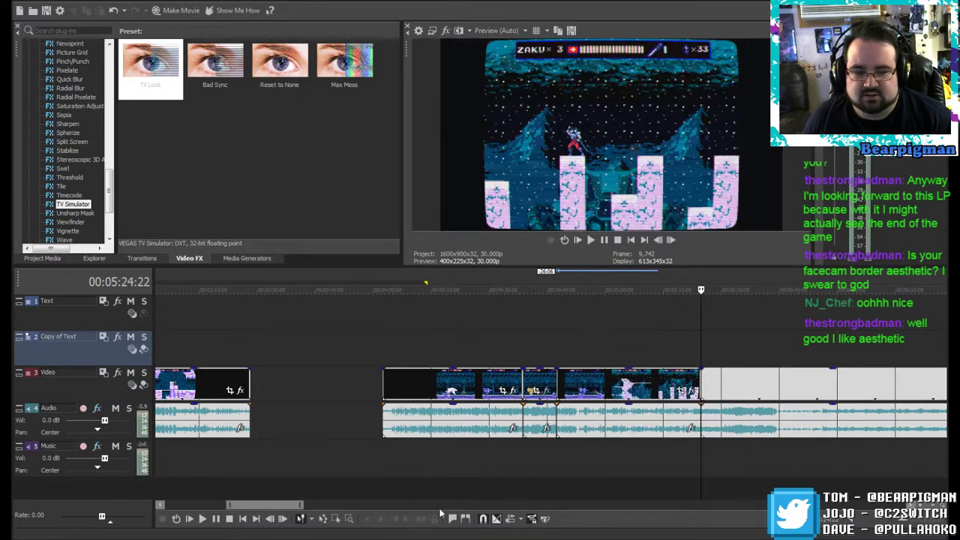
left_click_drag(746, 382, 832, 373)
Step: Examine the separate gameplay clip beginning around 00:10:09 by scrubbing through it and playing its opening
left_click_drag(288, 501, 353, 482)
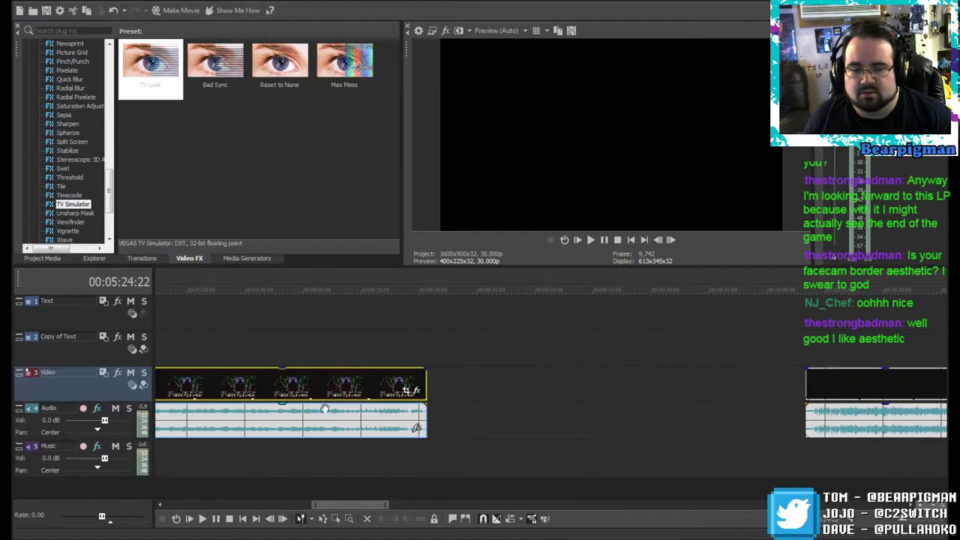
scroll(325, 409, "down", 3)
scroll(407, 410, "down", 4)
scroll(408, 411, "up", 2)
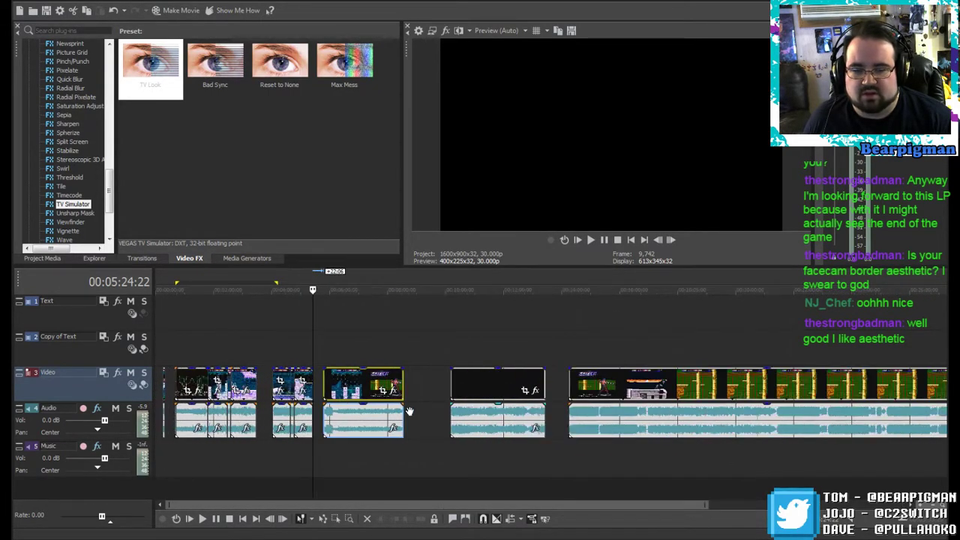
left_click(484, 328)
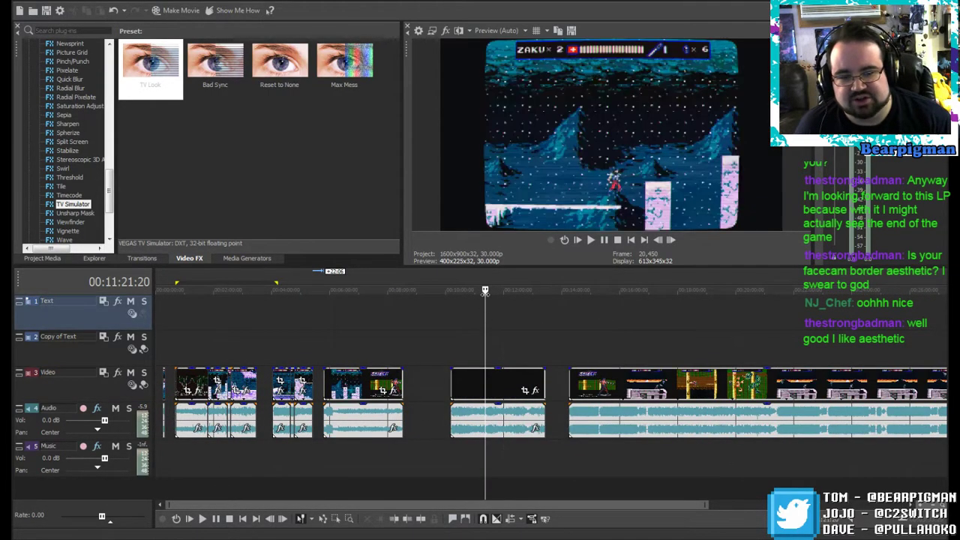
left_click_drag(485, 291, 451, 299)
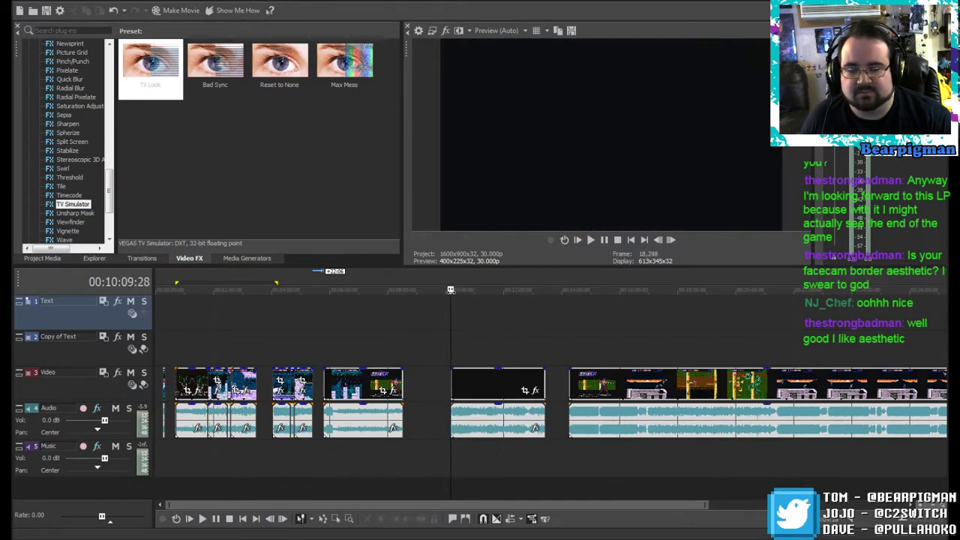
left_click(591, 240)
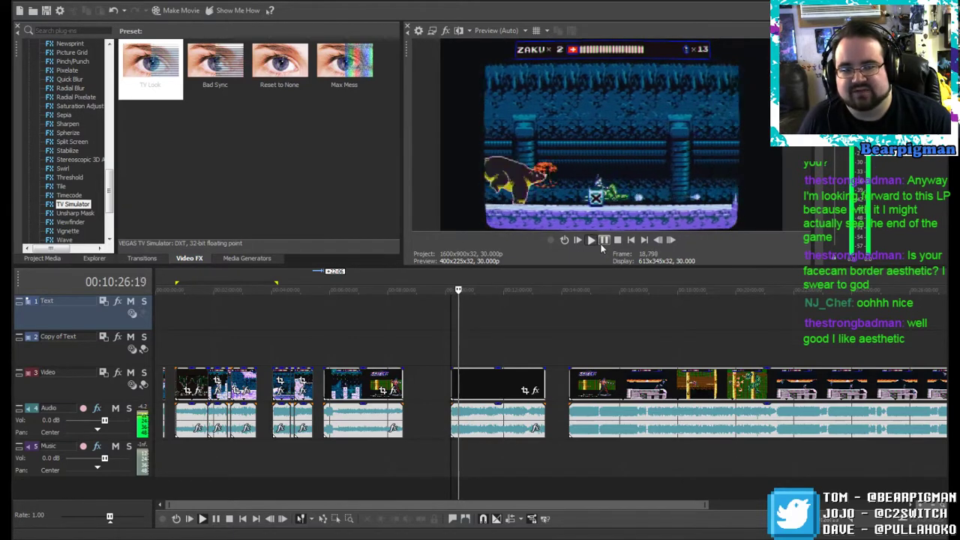
left_click(601, 244)
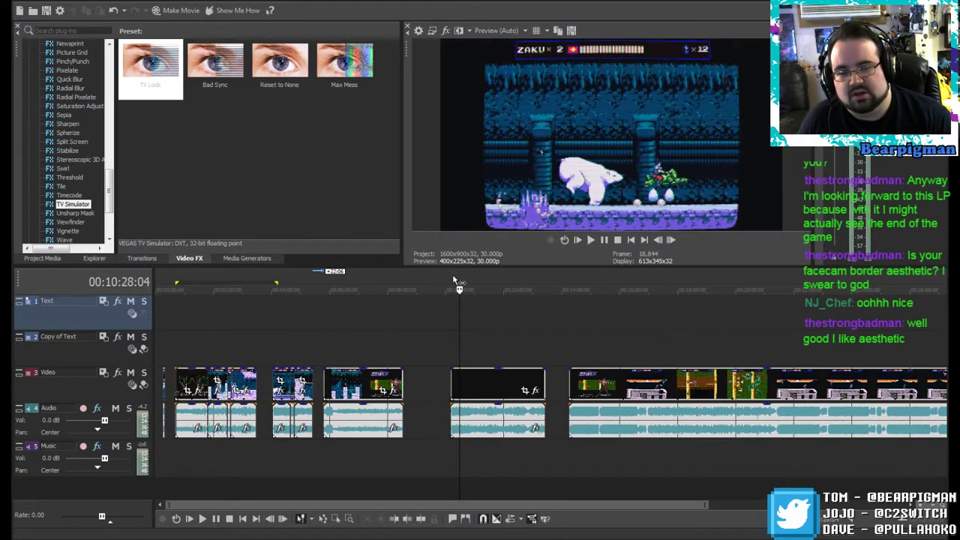
Step: Examine the boss entrance in that clip from 00:11:27:13 and step back to the frame at 00:11:32:12
left_click_drag(459, 290, 487, 290)
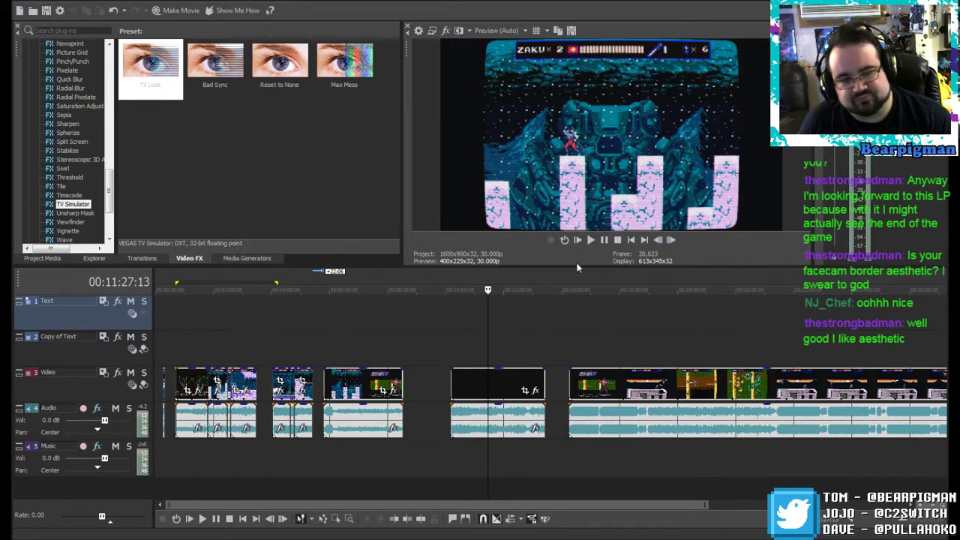
left_click(592, 240)
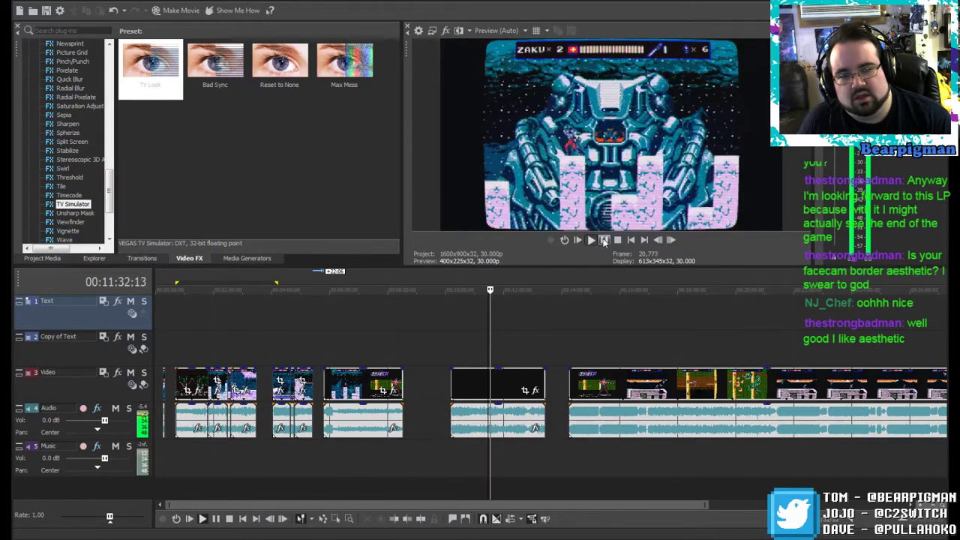
left_click(603, 240)
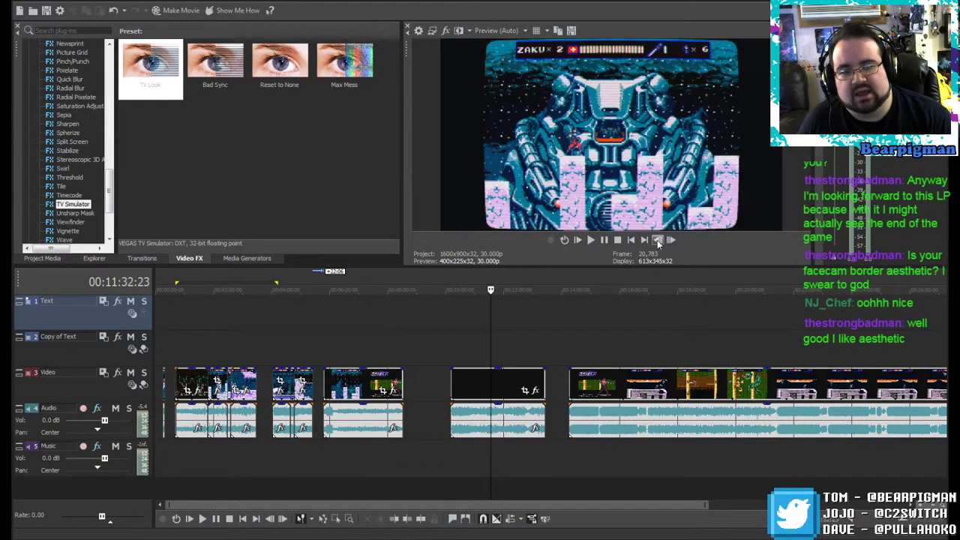
left_click(659, 240)
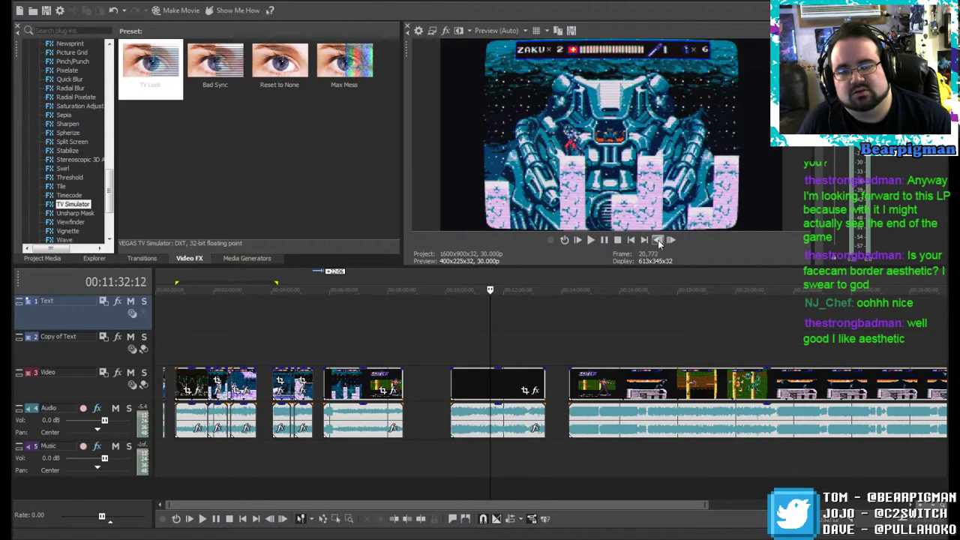
Step: Step through the frames around the split near 00:05:24 to examine how the first part ends
left_click(314, 342)
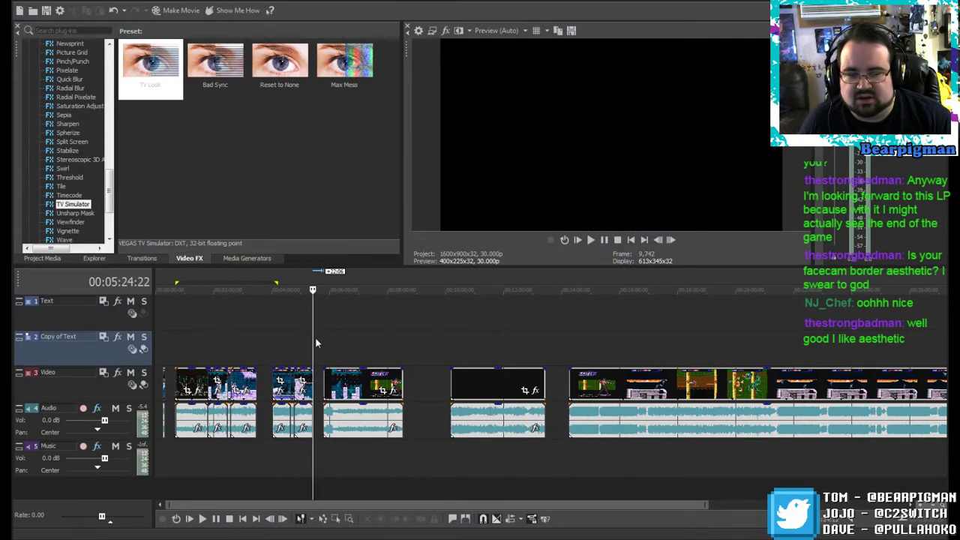
left_click(658, 240)
left_click(658, 240)
left_click(658, 240)
left_click(658, 240)
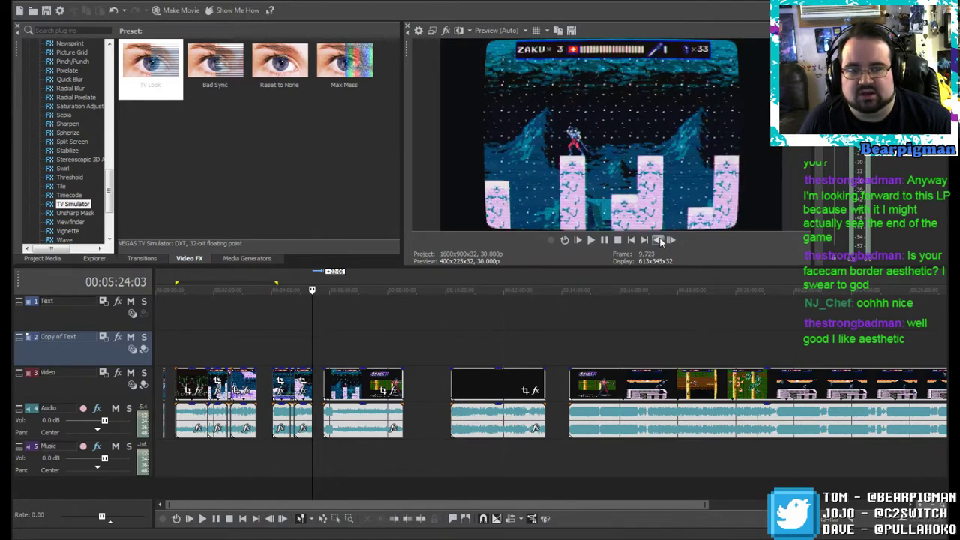
left_click(671, 240)
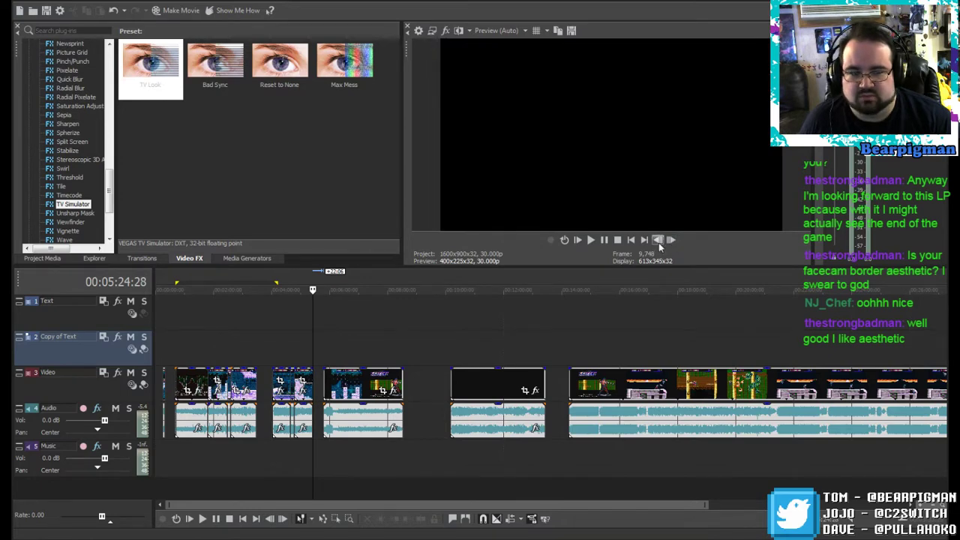
left_click(659, 243)
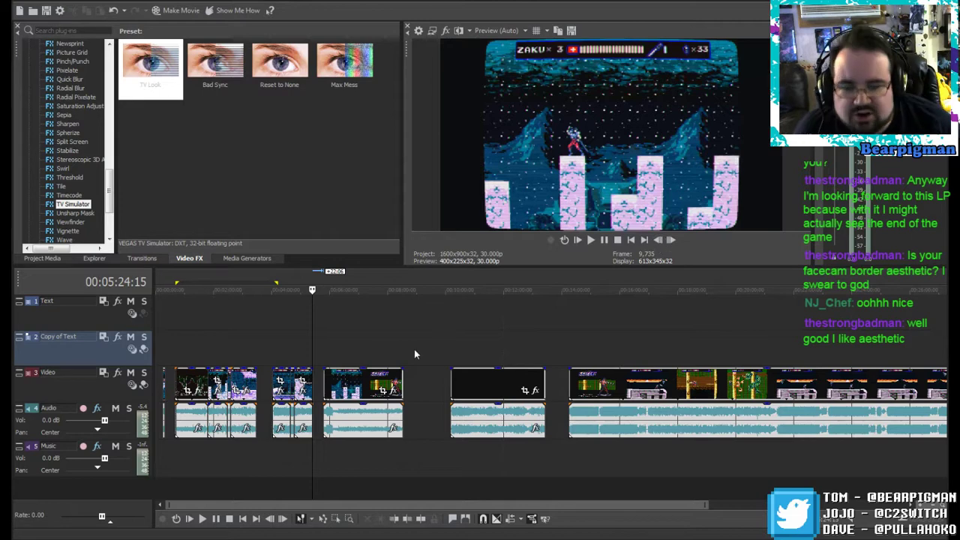
Step: Extend the end of the clip before the gap by about 4 seconds and play the restored footage
scroll(327, 369, "up", 10)
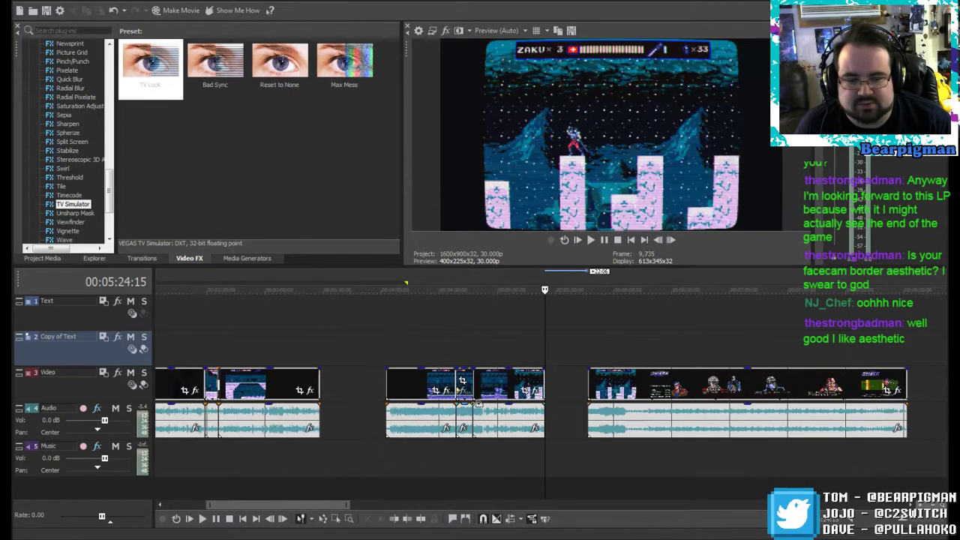
left_click_drag(546, 390, 588, 389)
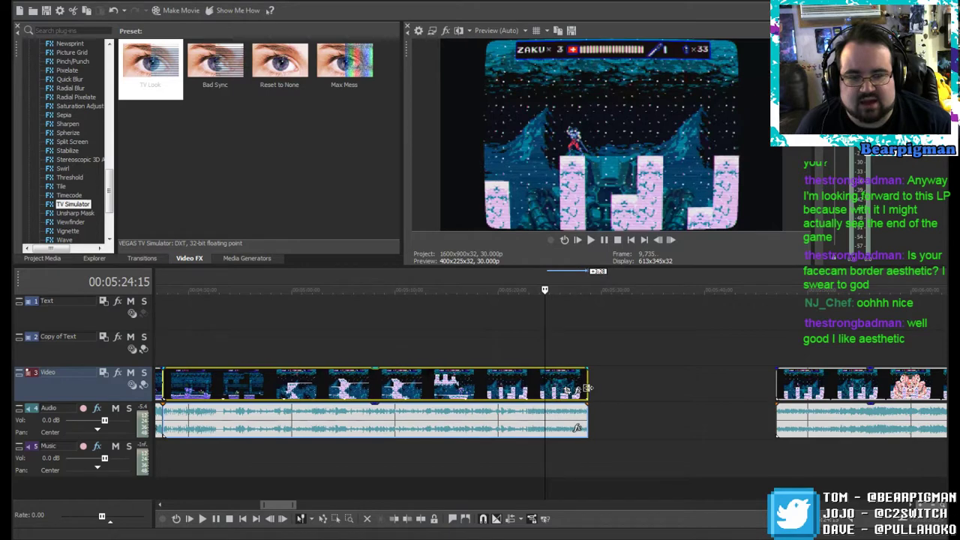
left_click(605, 240)
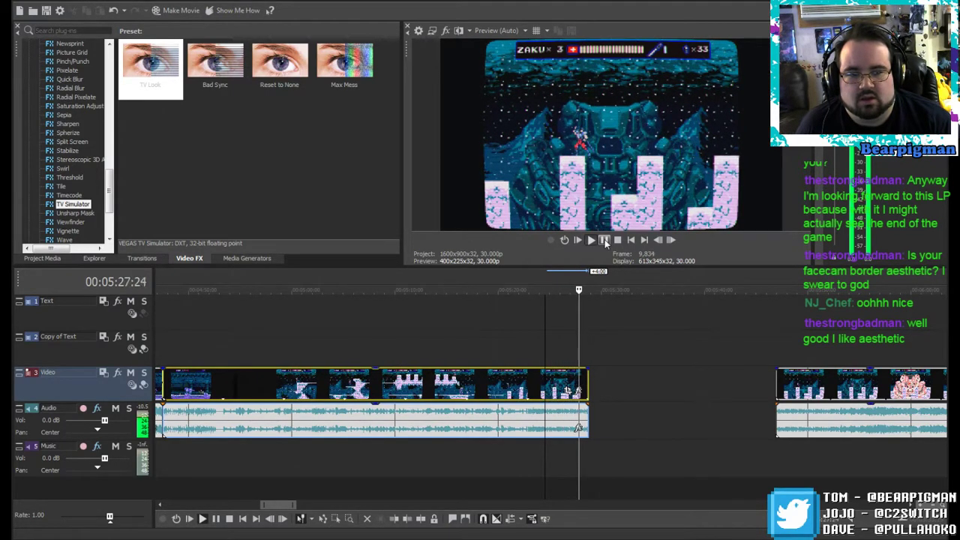
left_click(604, 240)
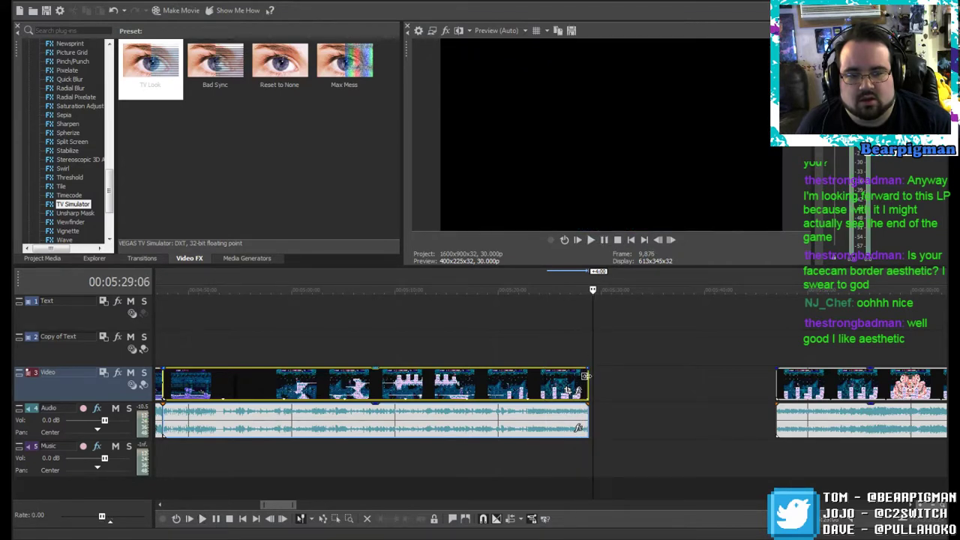
Step: Extend the same clip's end by another 14 frames and play back its ending
left_click_drag(587, 376, 593, 375)
left_click(582, 333)
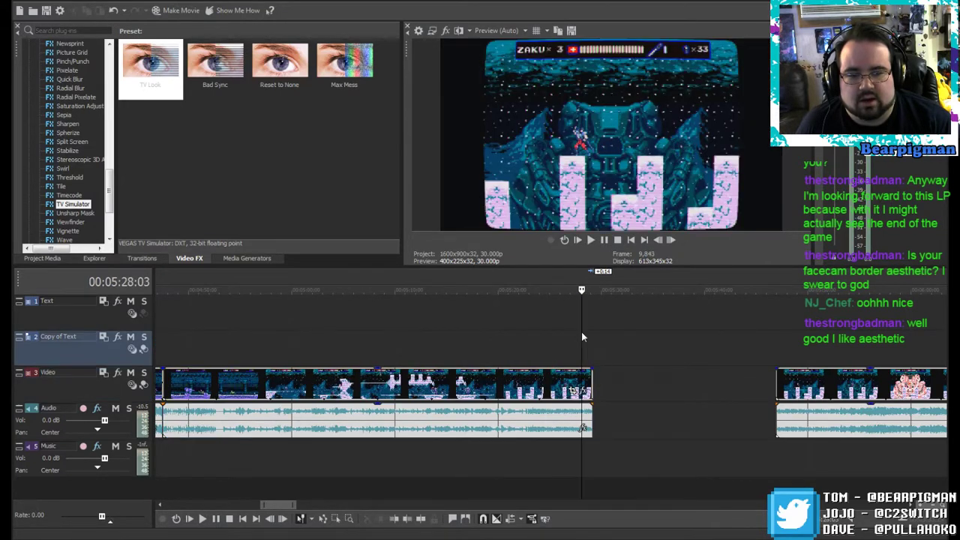
left_click(605, 241)
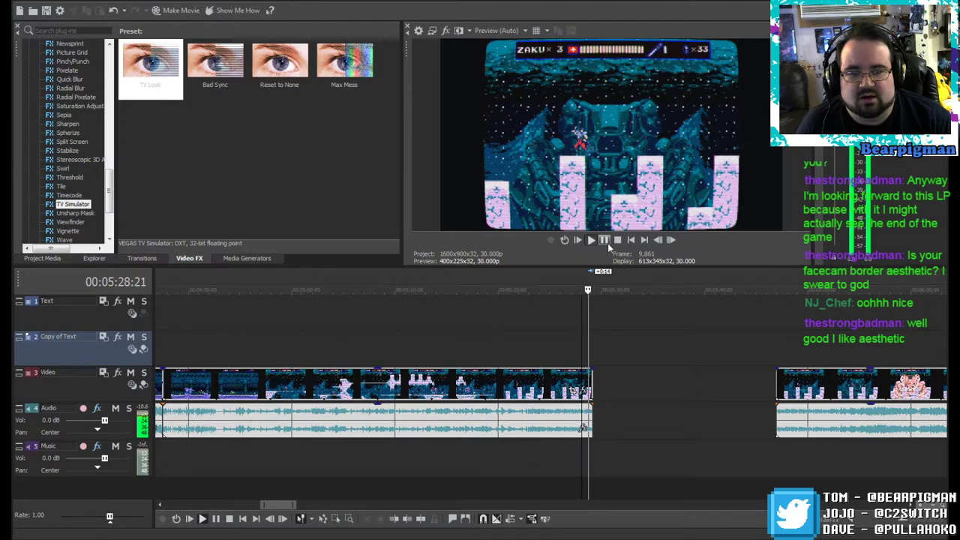
left_click(609, 245)
Step: Find the boss entrance in the last clip around 00:11:28 and play it from there
scroll(679, 434, "down", 5)
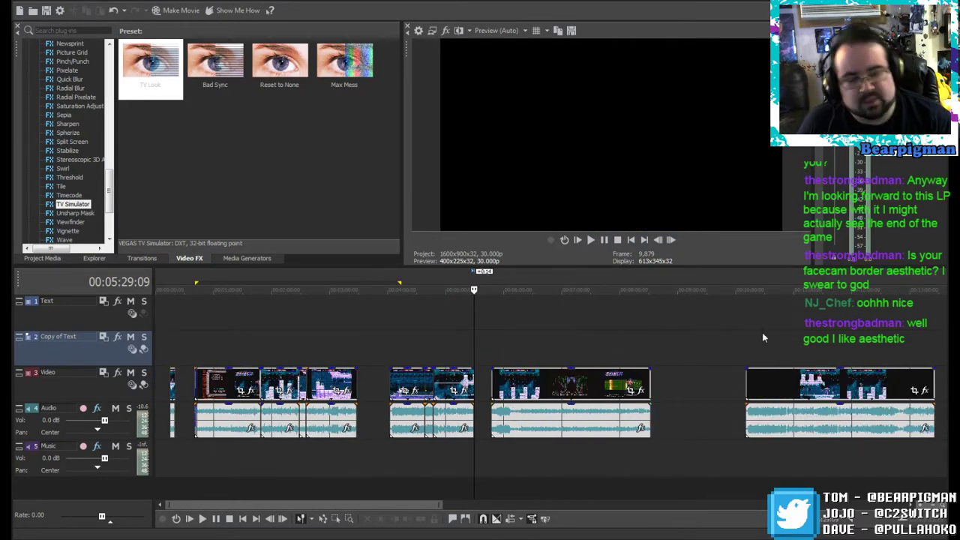
left_click(762, 338)
left_click_drag(763, 290, 819, 302)
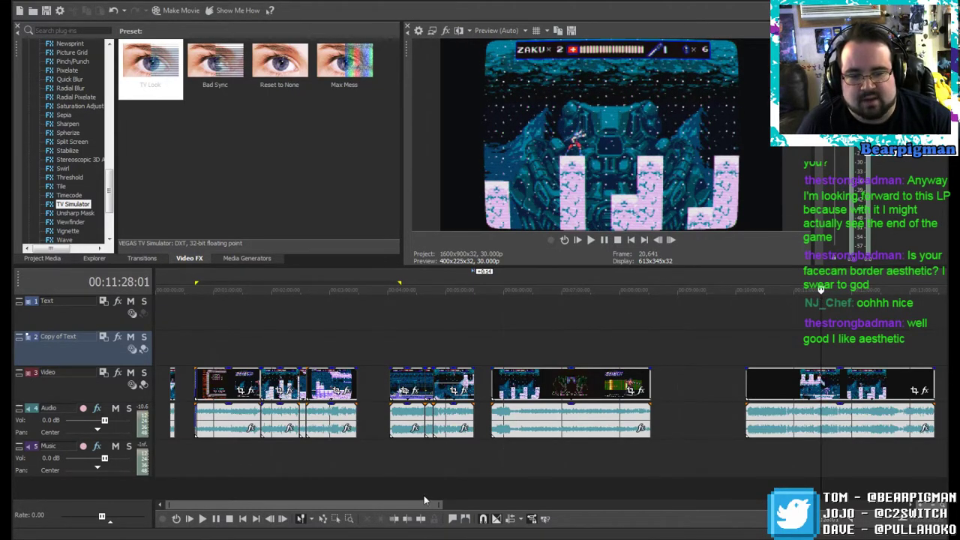
left_click(778, 340)
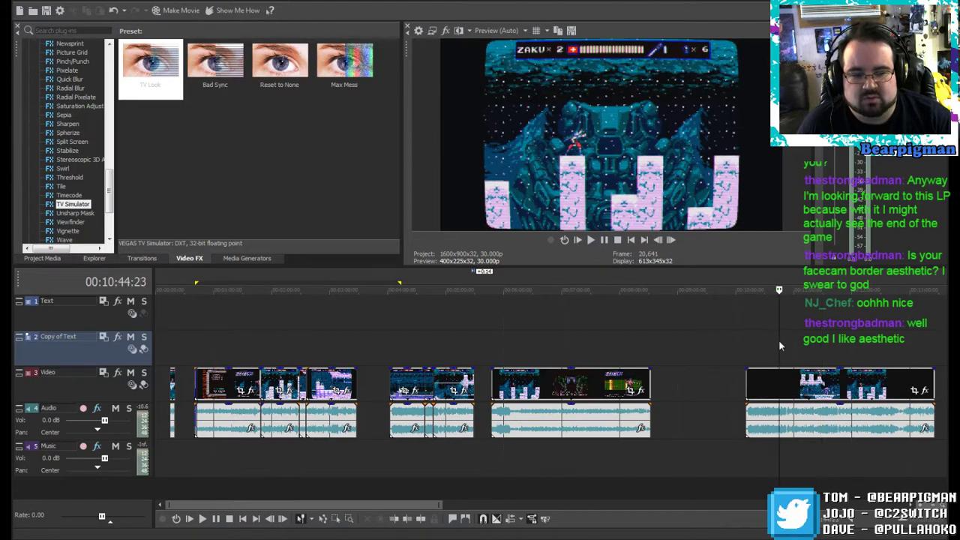
left_click_drag(780, 289, 822, 292)
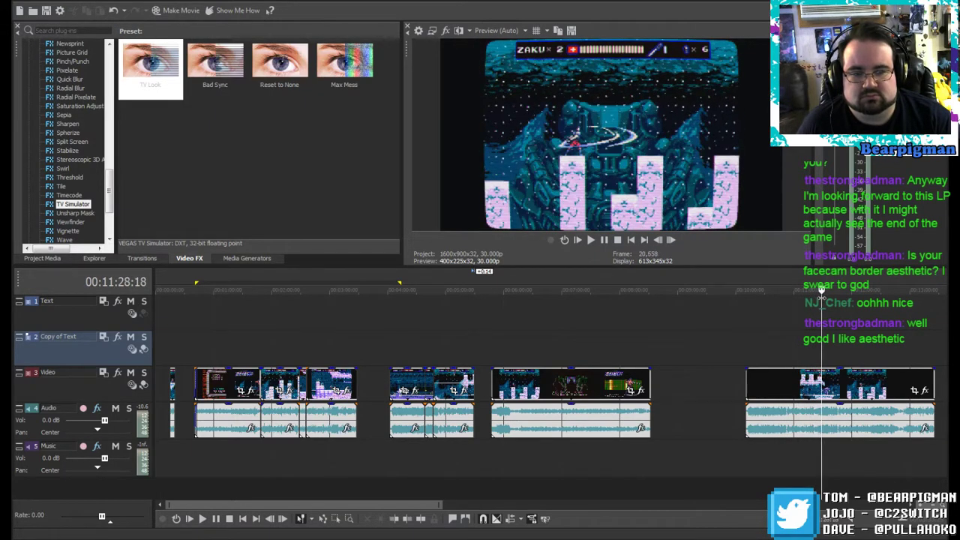
left_click(605, 240)
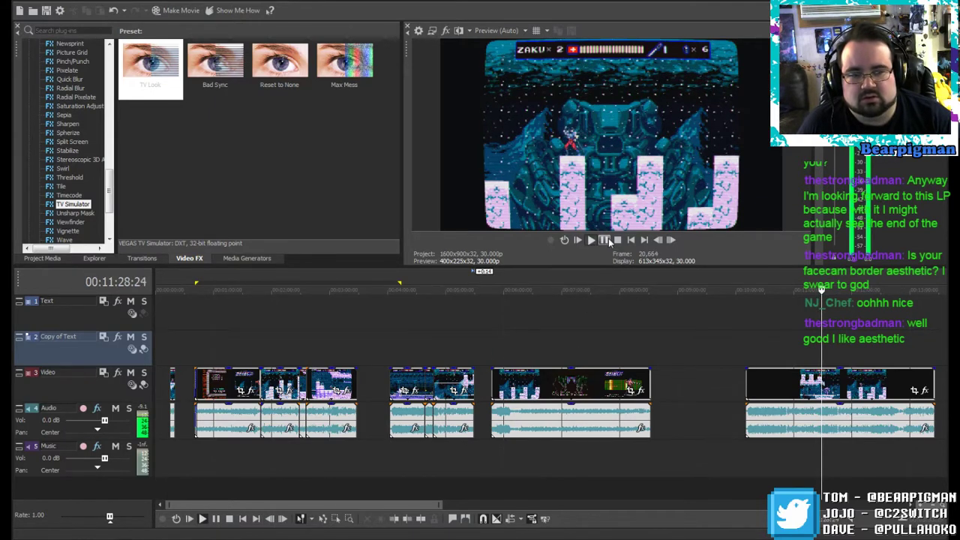
Step: Step backward frame by frame from 00:11:29:23 to examine the player's position and attacks at the boss entrance
left_click(654, 242)
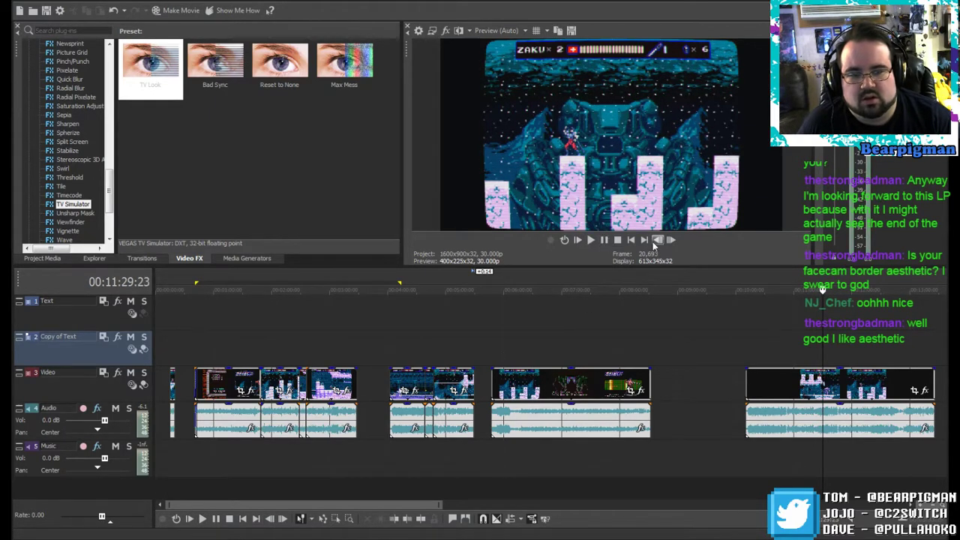
left_click(654, 242)
left_click(654, 242)
left_click(653, 242)
left_click(653, 242)
left_click(654, 242)
left_click(654, 242)
left_click(653, 242)
left_click(654, 242)
left_click(654, 242)
left_click(653, 242)
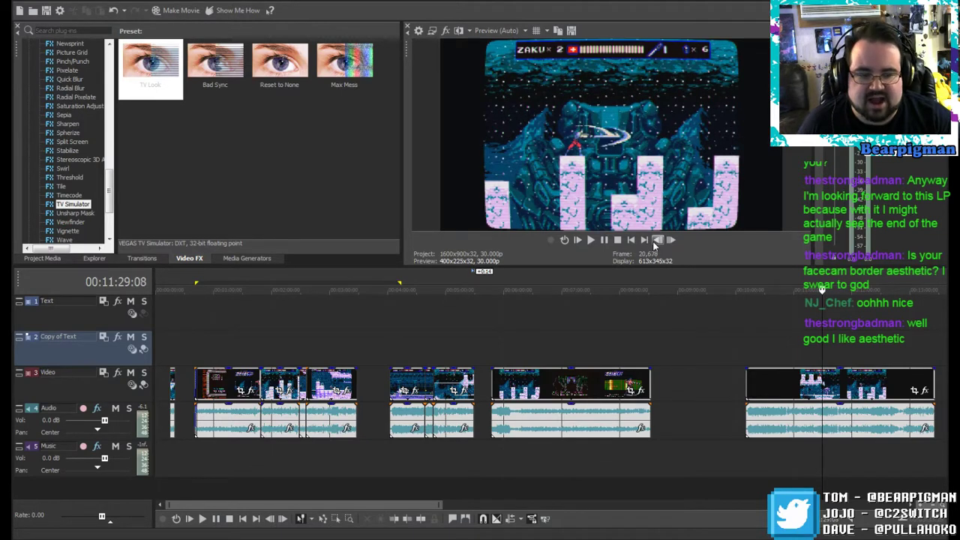
left_click(654, 242)
left_click(654, 242)
left_click(654, 242)
left_click(653, 242)
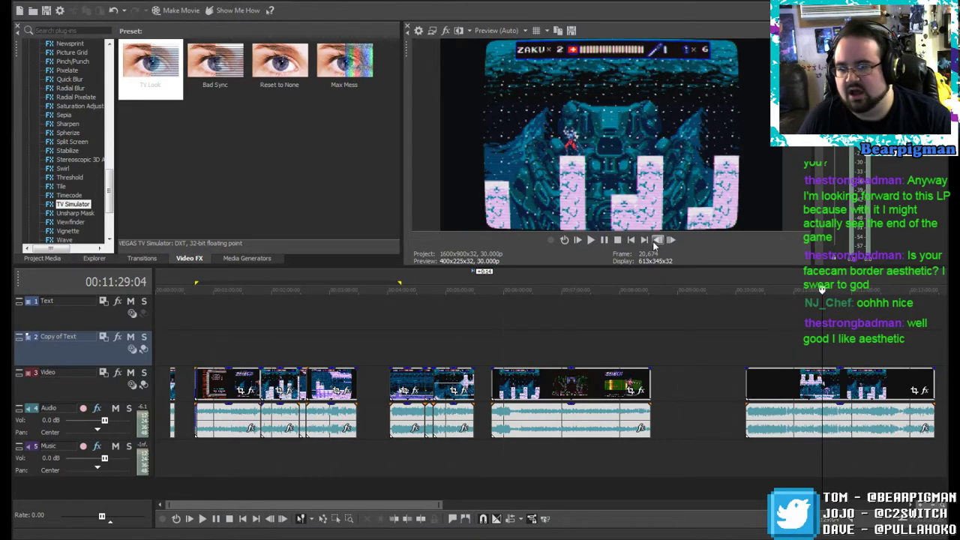
Step: Trim the start of the last clip to the sword-swing frame at 00:11:28:19, just before the boss appears
left_click(604, 241)
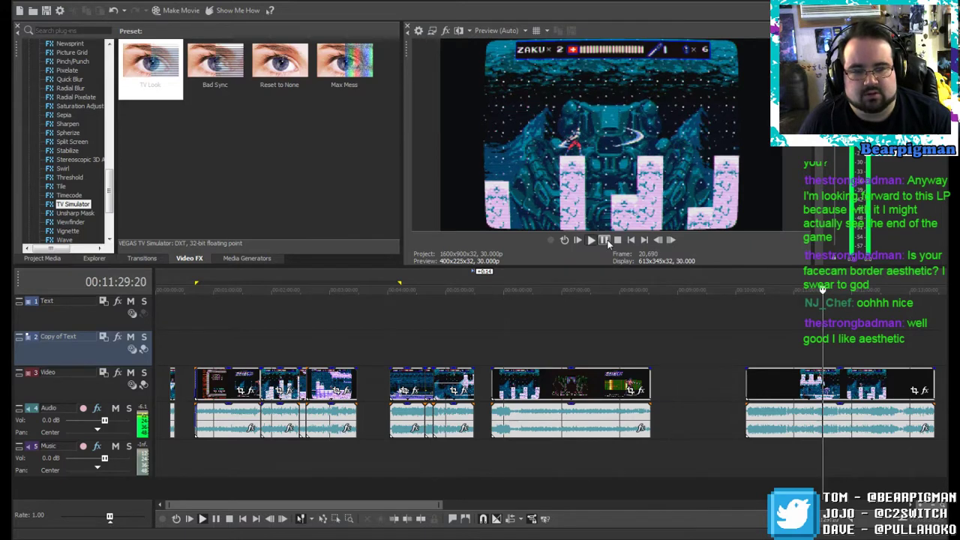
left_click(616, 240)
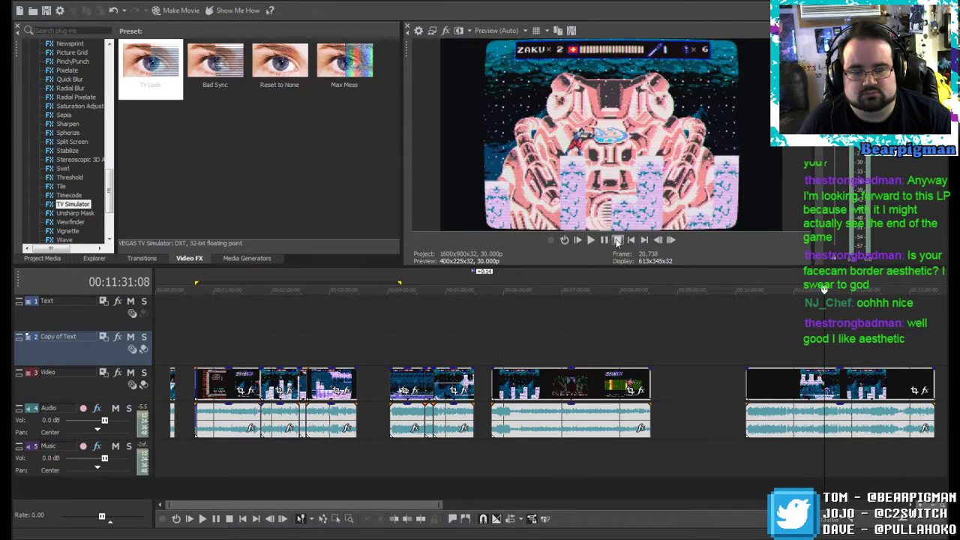
left_click(660, 241)
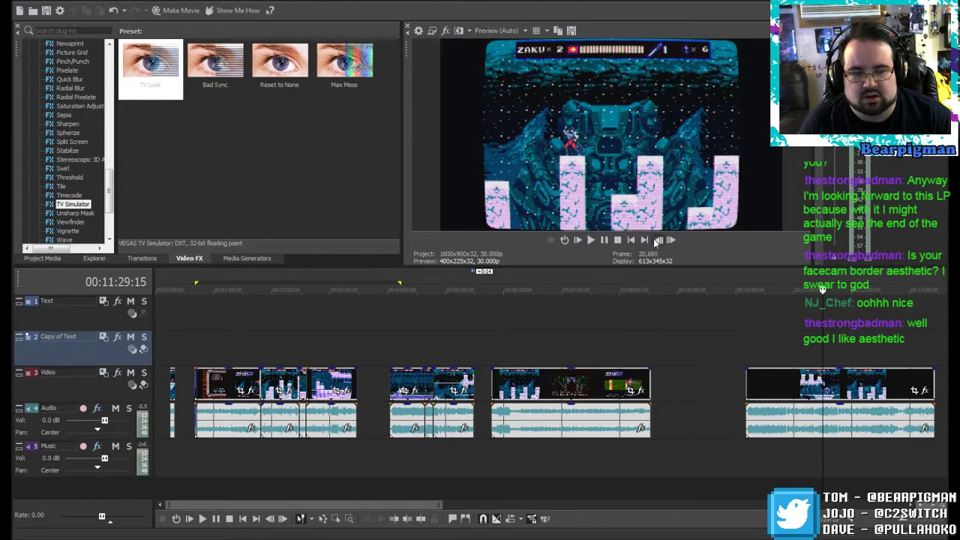
left_click(655, 240)
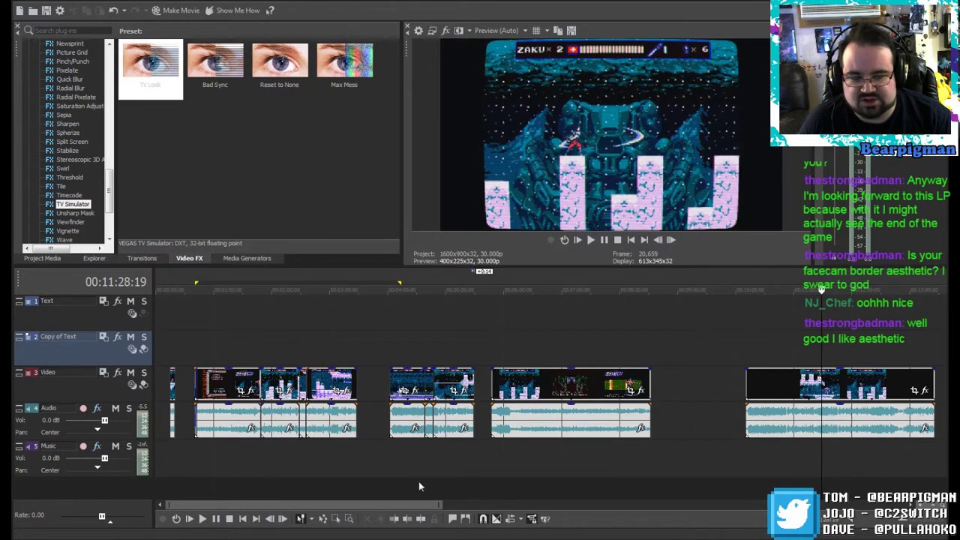
left_click(393, 518)
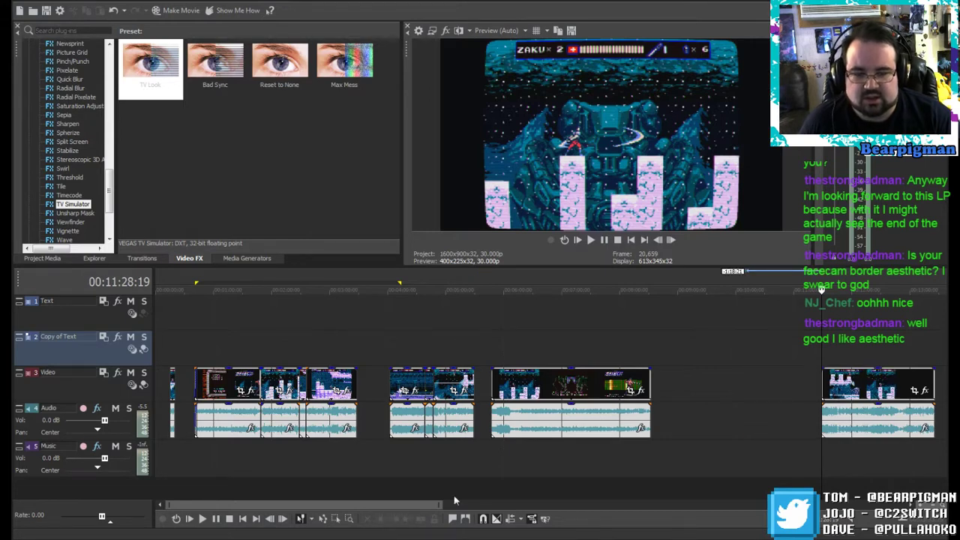
Step: Split the last clip after the player's death at 00:11:44:06 and move the separated boss-fight piece about 1 min 8 s earlier
left_click(591, 241)
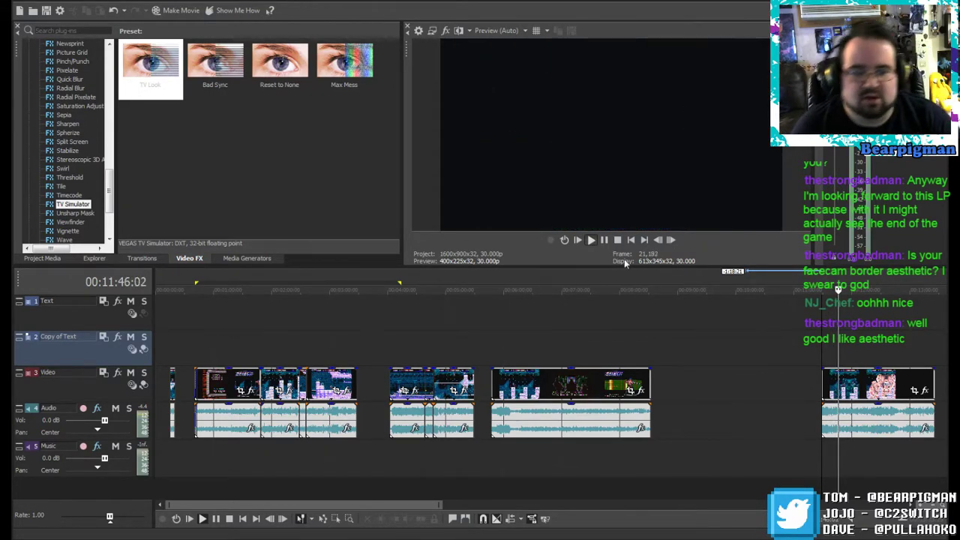
left_click(605, 241)
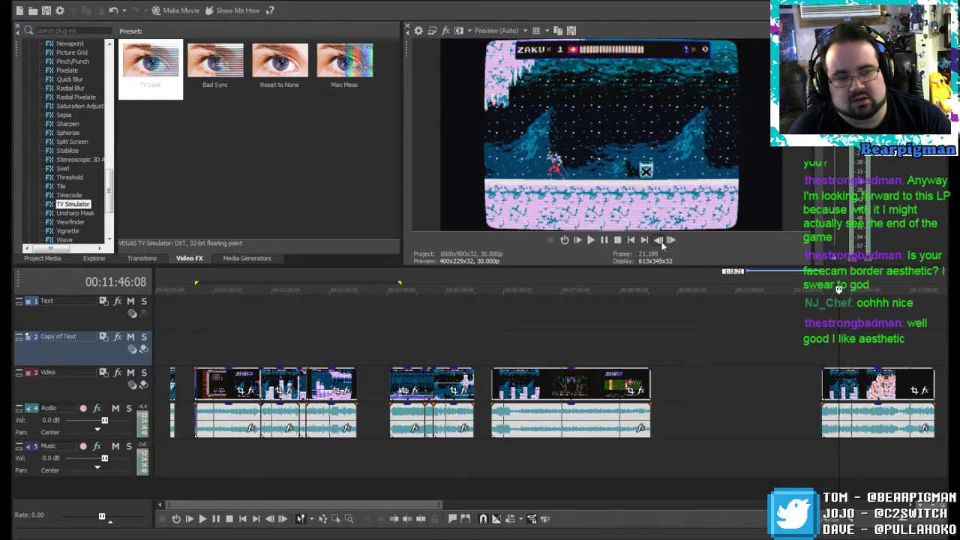
left_click(660, 242)
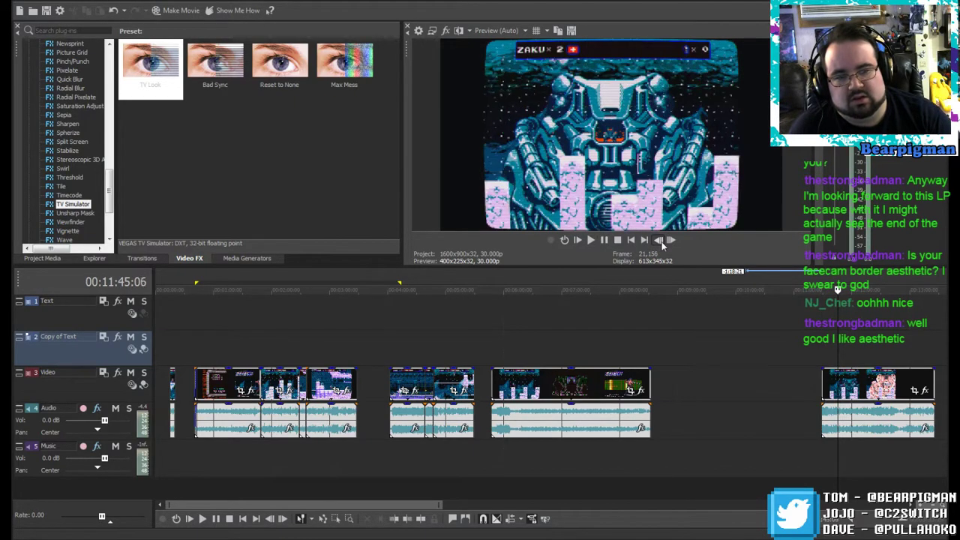
left_click(659, 241)
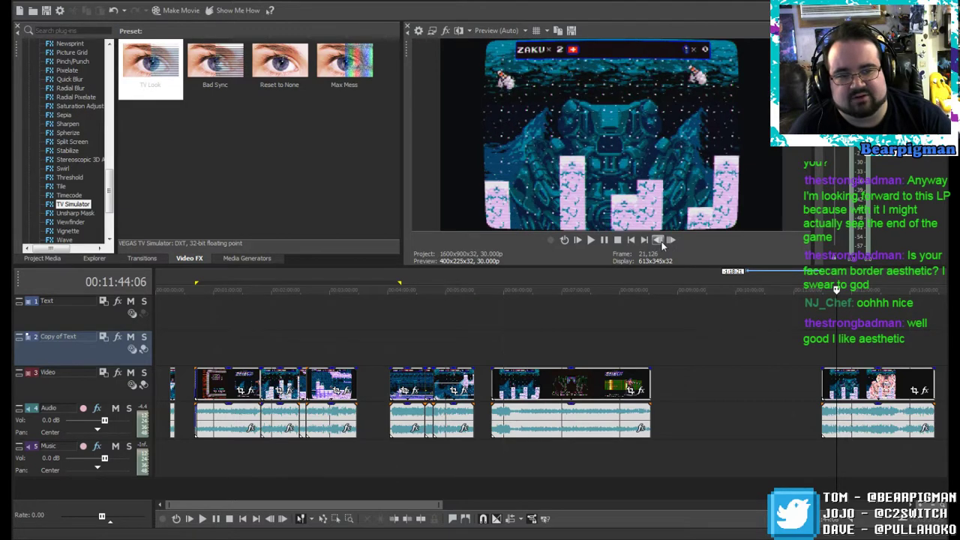
left_click(420, 519)
left_click_drag(828, 380, 762, 381)
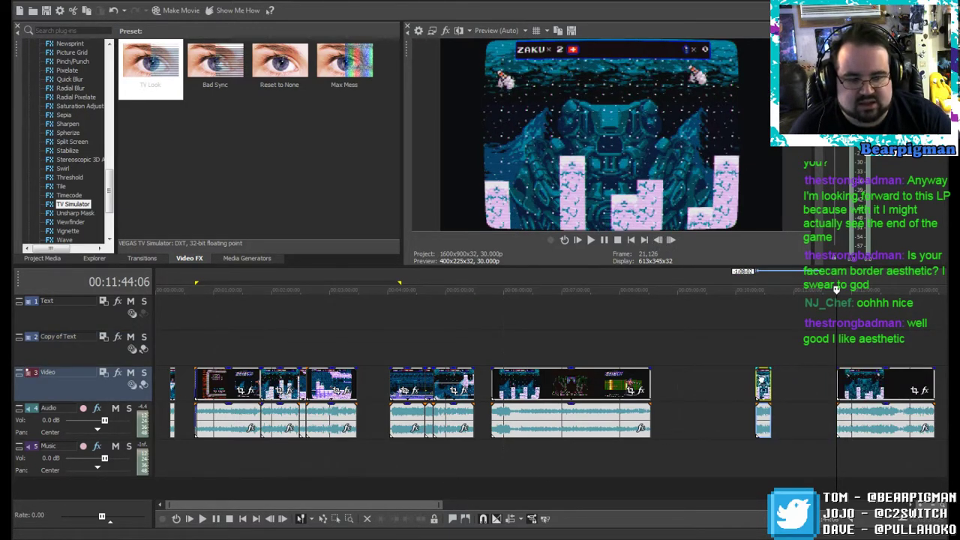
Step: Review the next boss attempt in the last clip and trim the clip's start to 00:12:40:12, shortly before the death
left_click_drag(835, 290, 870, 290)
left_click(589, 240)
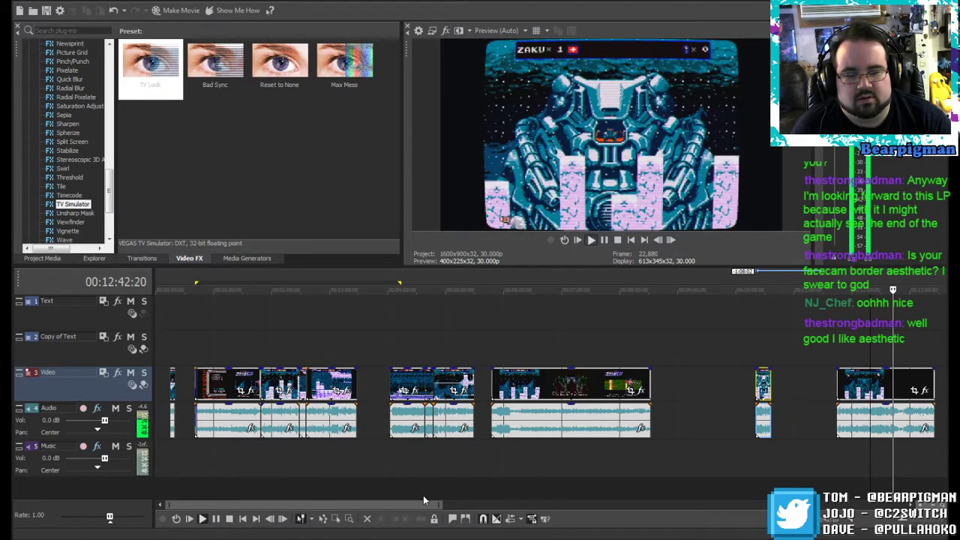
left_click(629, 240)
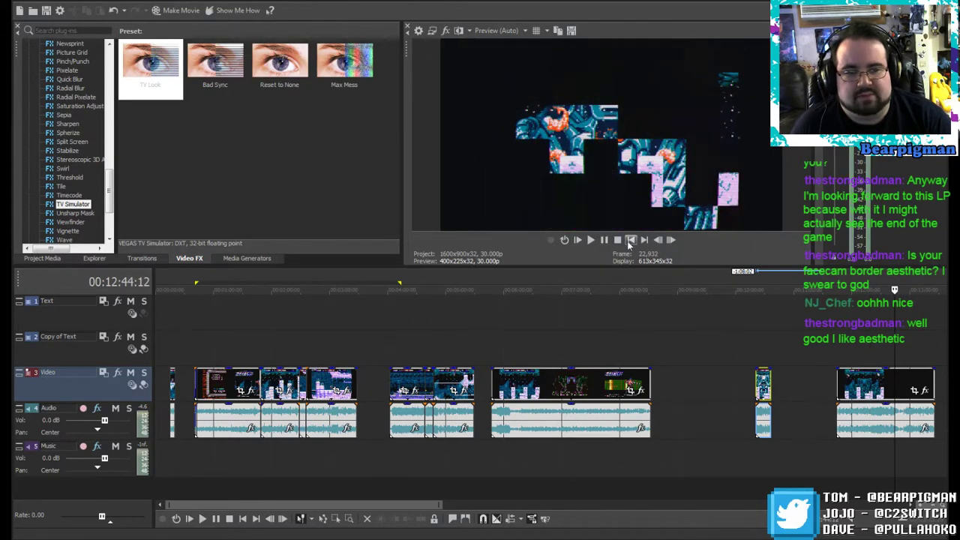
left_click(662, 240)
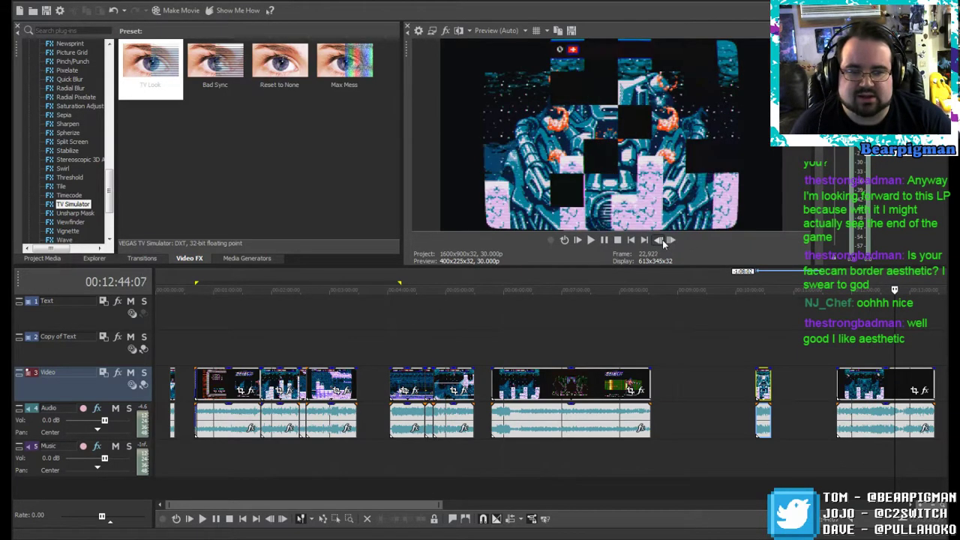
left_click(662, 240)
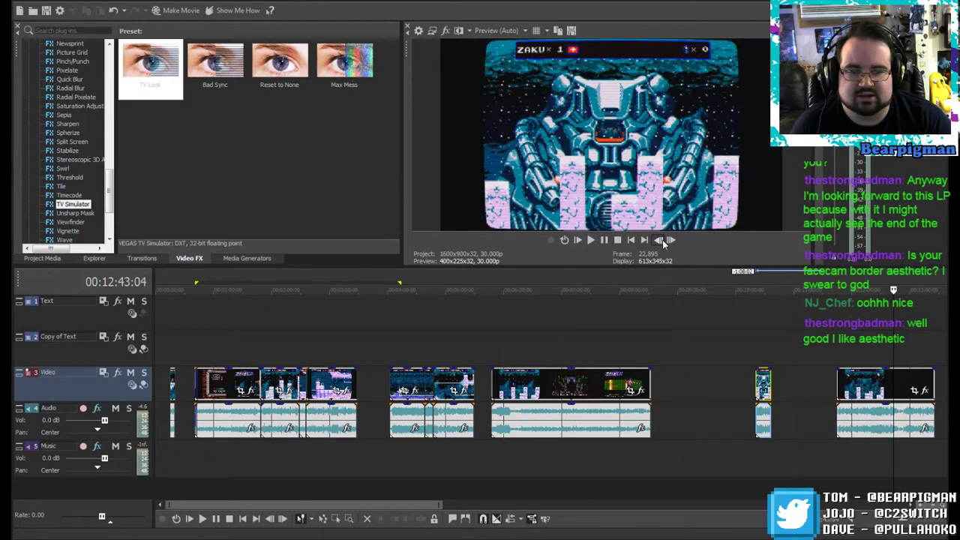
left_click(662, 240)
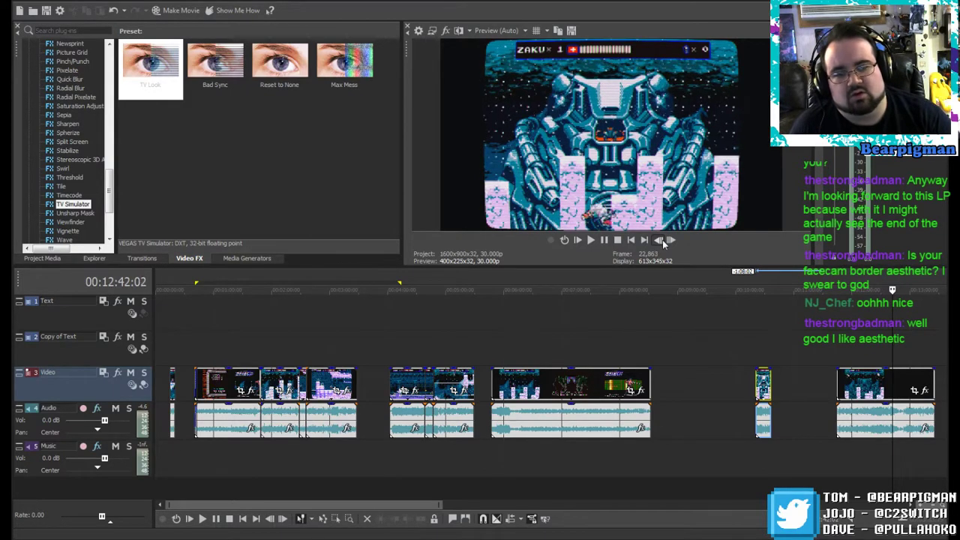
left_click(662, 240)
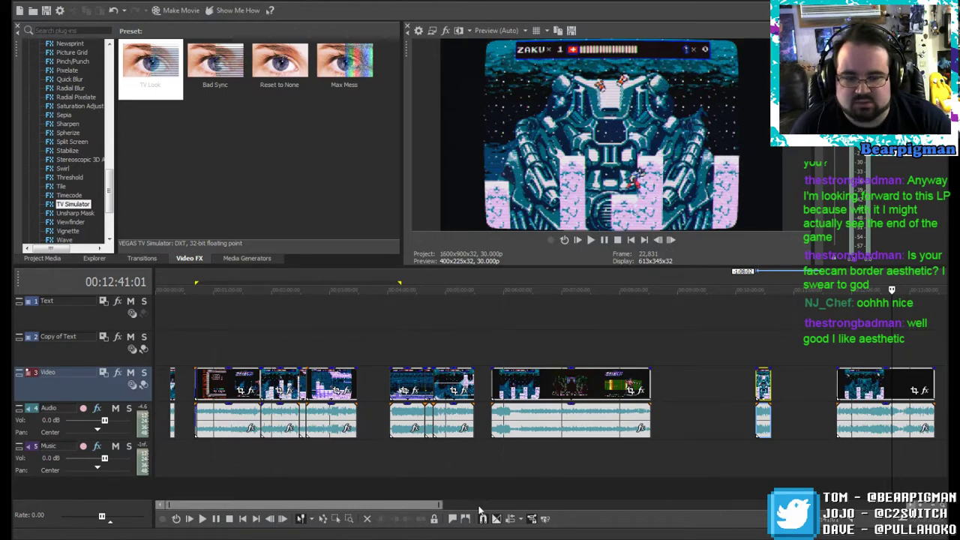
left_click(892, 345)
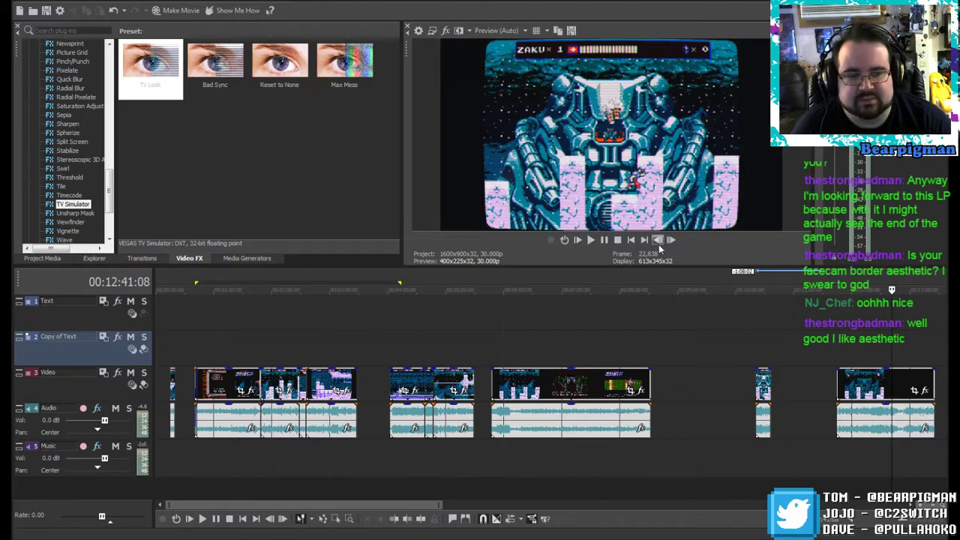
left_click(658, 241)
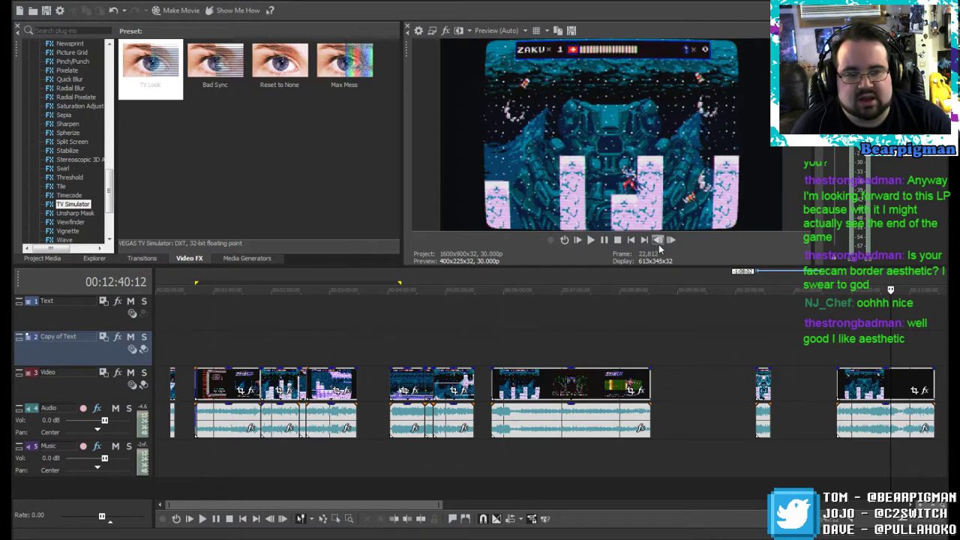
left_click(393, 519)
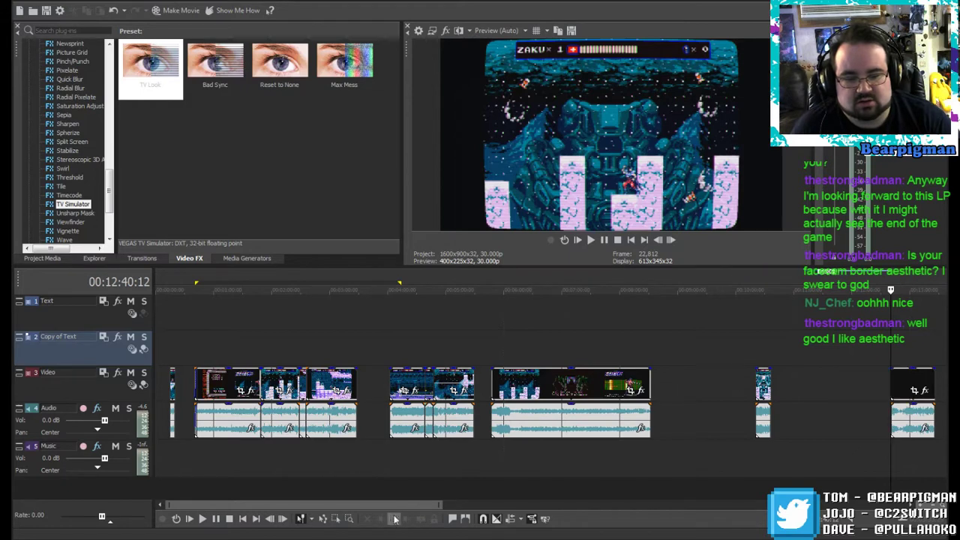
Step: Trim the end of the last clip to 00:12:44:00 and place it directly after the separated boss-fight piece
left_click(590, 242)
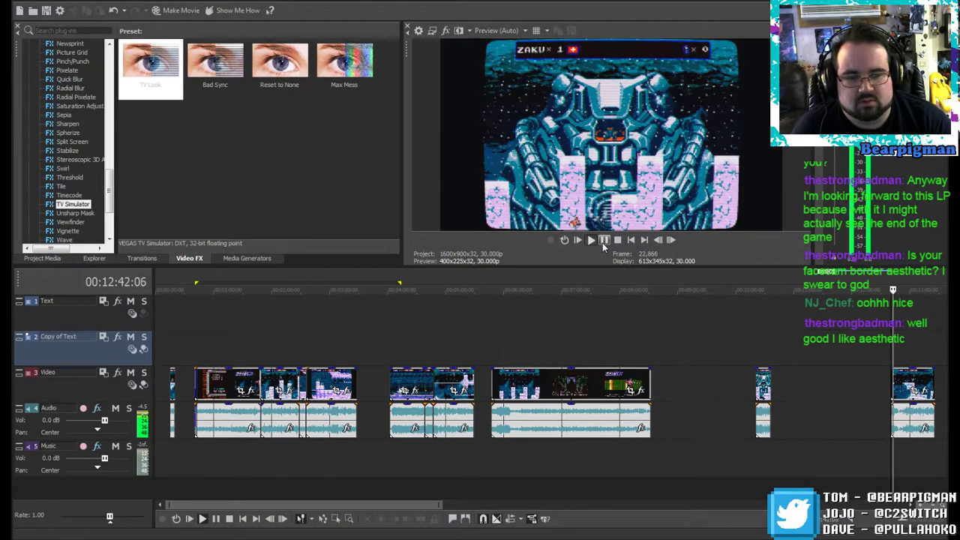
left_click(604, 241)
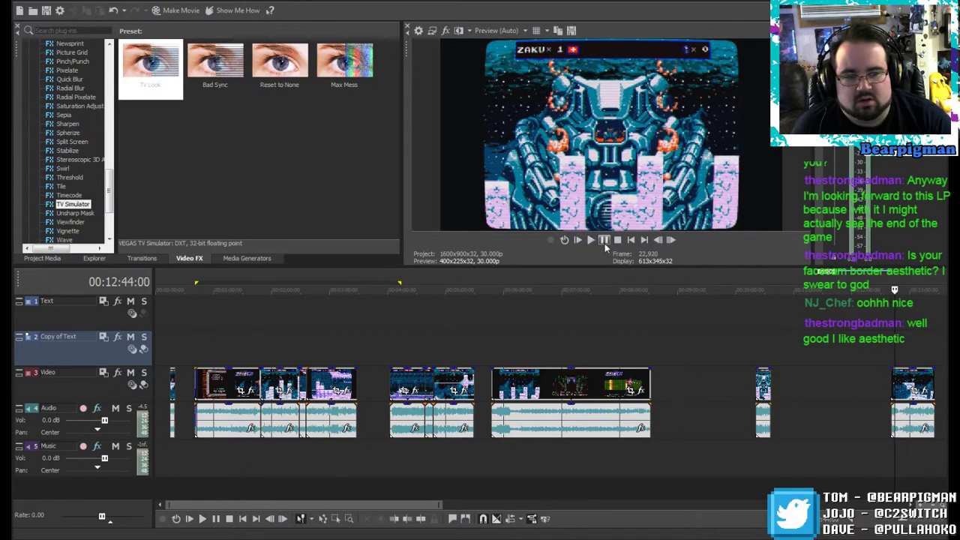
left_click(407, 518)
left_click_drag(892, 373, 775, 383)
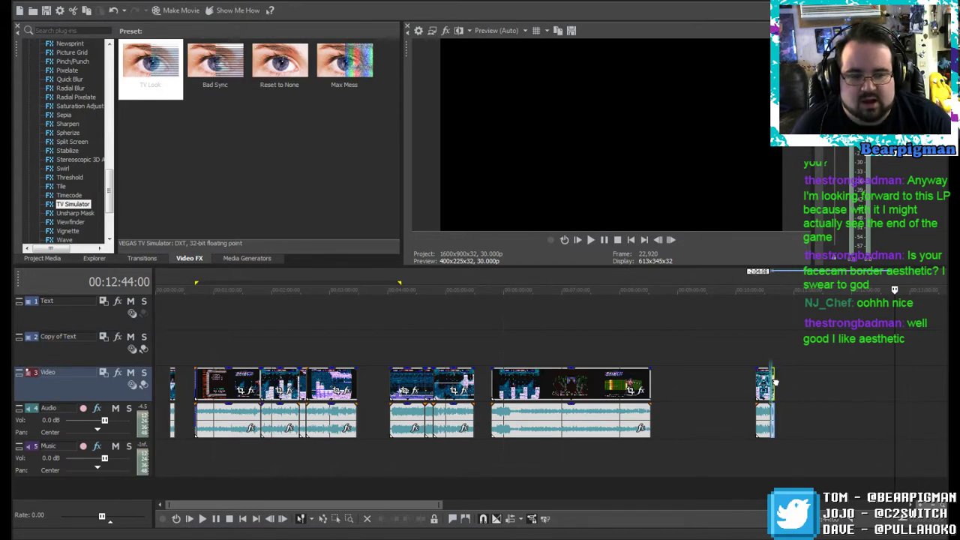
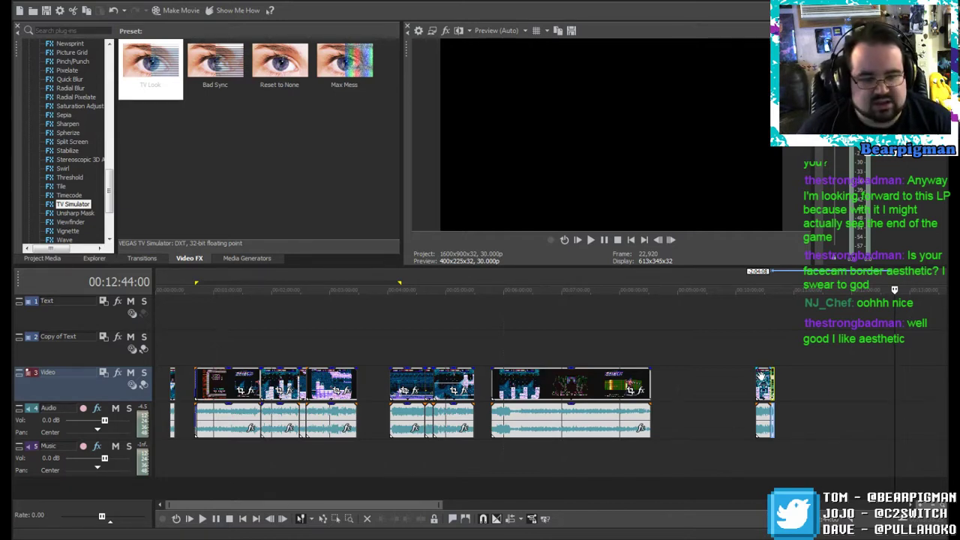
Step: Move both boss-fight pieces into the gap after 00:03:28 and step back through the preceding clip's ending to 00:03:23:00
left_click_drag(763, 378, 369, 384)
left_click(355, 351)
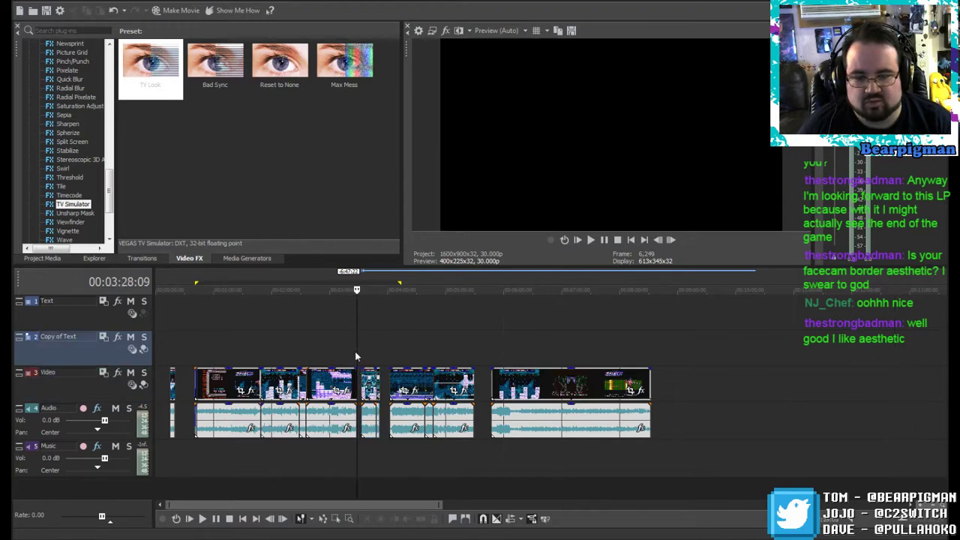
key("Left")
key("Left")
key("Left")
key("Left")
key("Left")
key("Left")
key("Left")
key("Left")
key("Left")
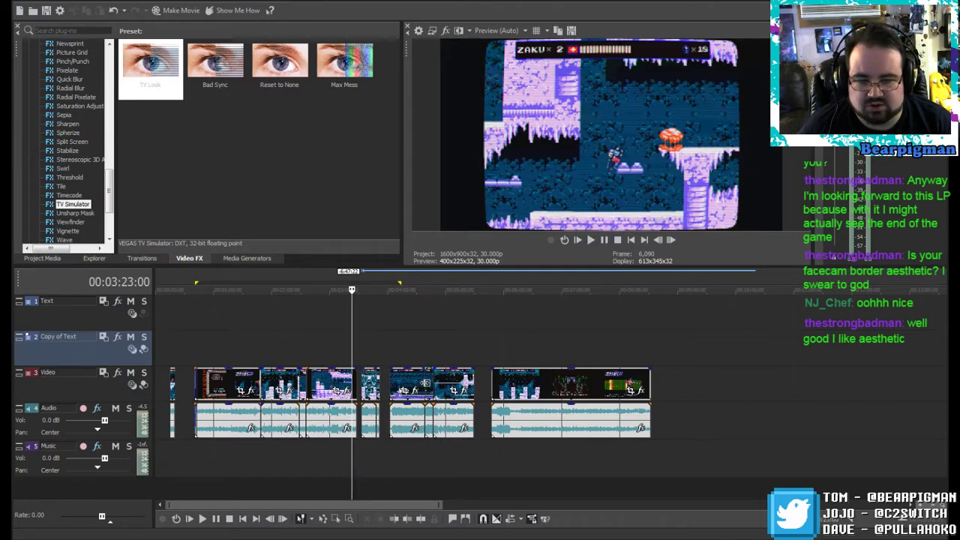
Step: Select the three clips from the polar bear section and move them 7 seconds 19 frames earlier to make room before the last clip
scroll(425, 382, "up", 3)
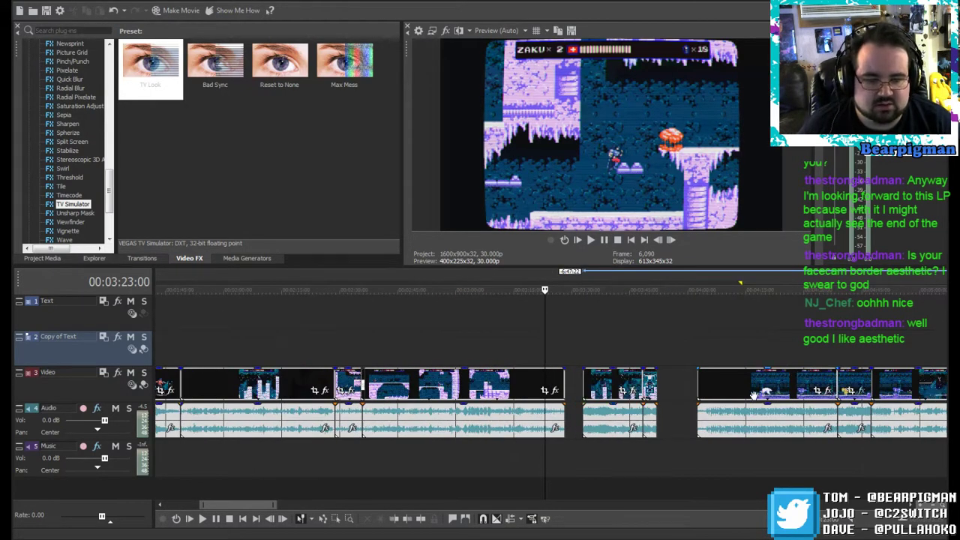
left_click(751, 377)
left_click_drag(244, 504, 277, 503)
left_click(662, 375, "shift")
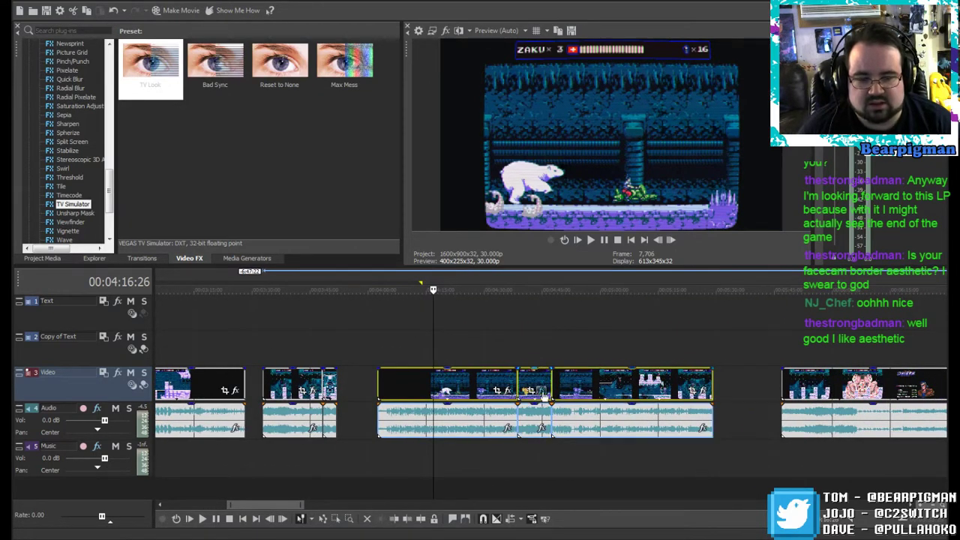
left_click_drag(469, 386, 387, 386)
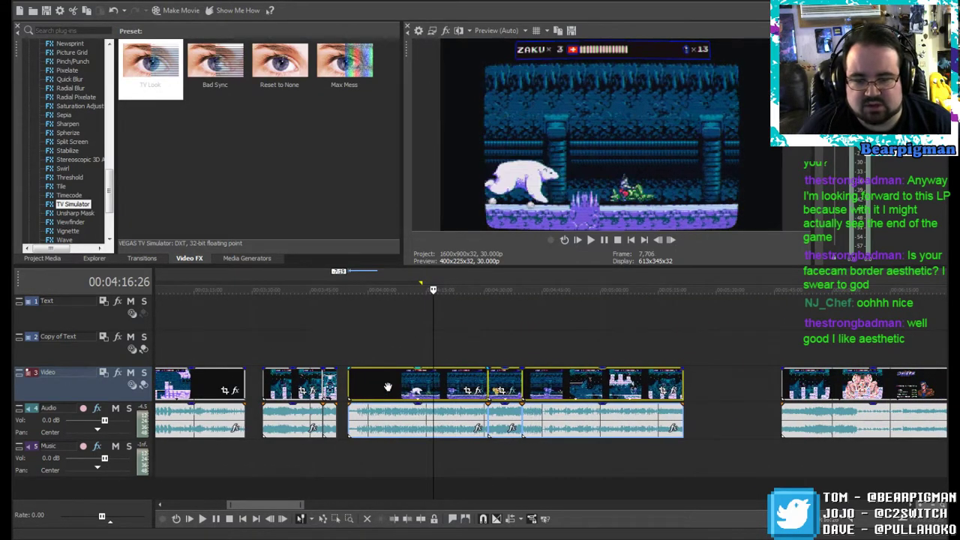
Step: Move both boss-fight pieces into the gap before the last clip and place the polar bear clips directly after the preceding level clip
left_click(299, 379)
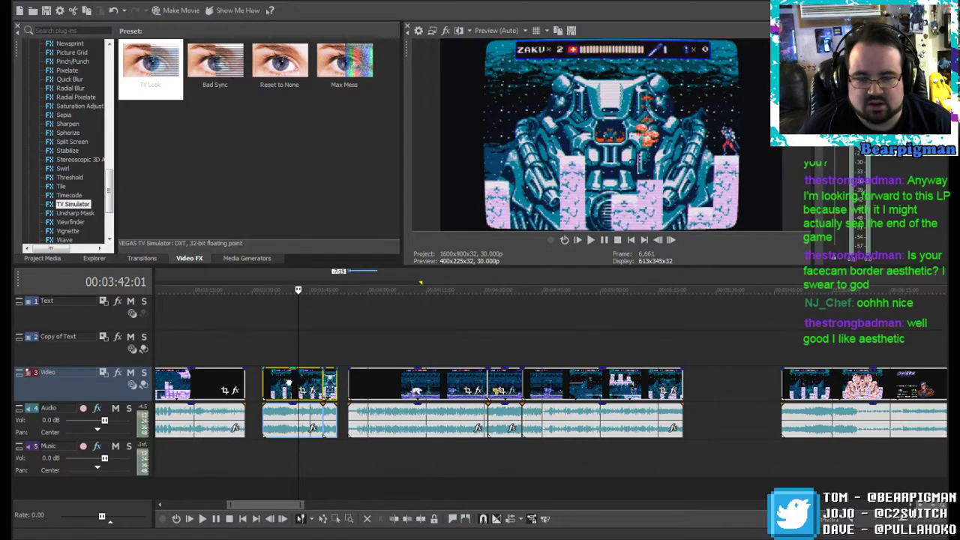
left_click_drag(288, 383, 715, 378)
left_click(400, 389)
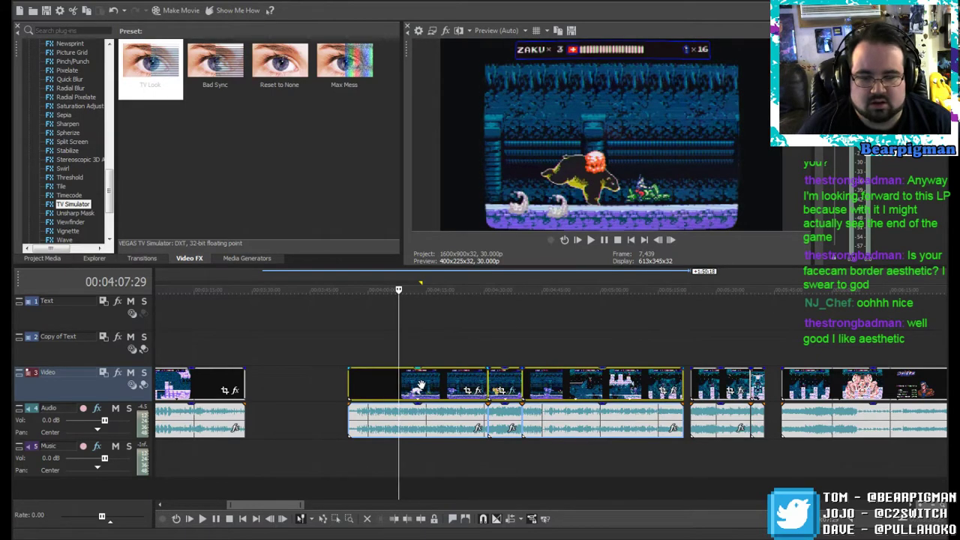
left_click_drag(421, 385, 320, 381)
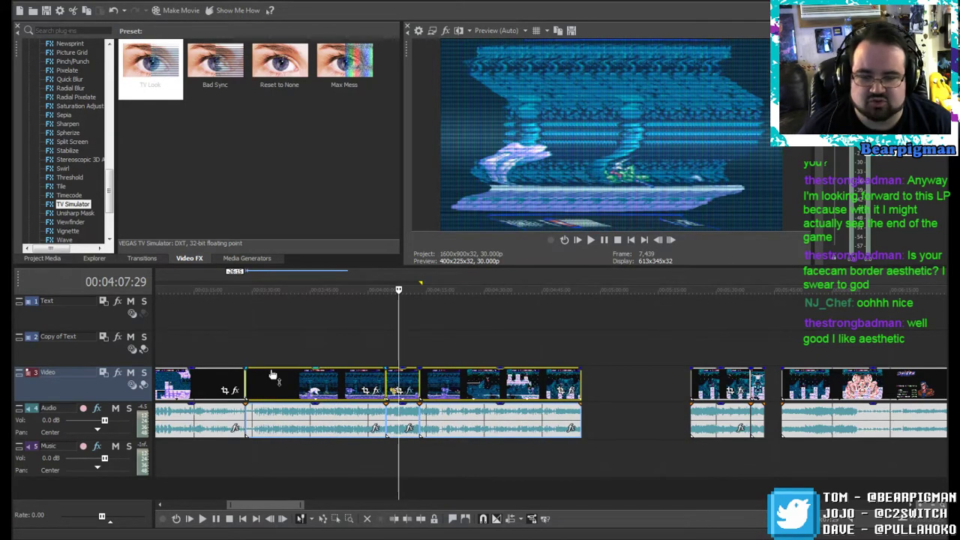
Step: Play back the join into the polar bear section from 00:03:26:18
left_click(238, 350)
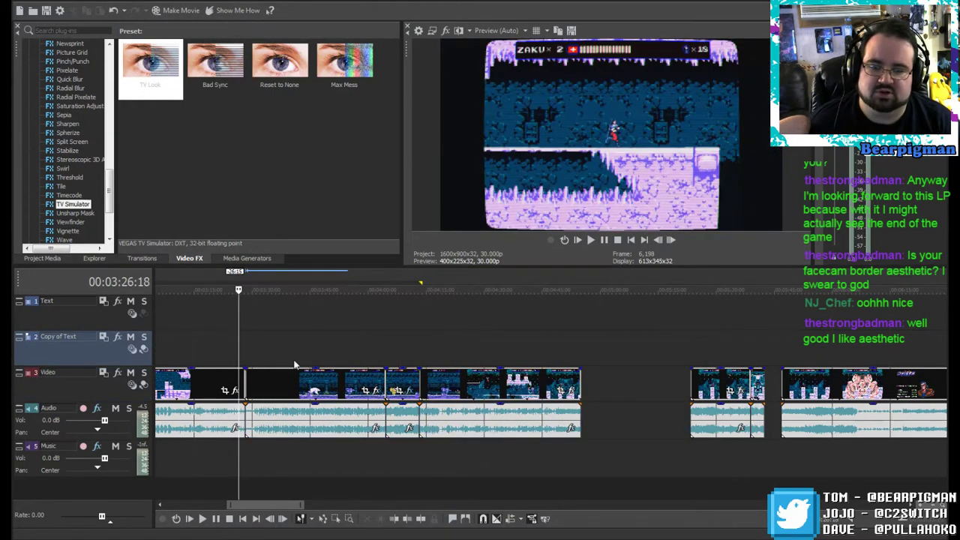
left_click(591, 239)
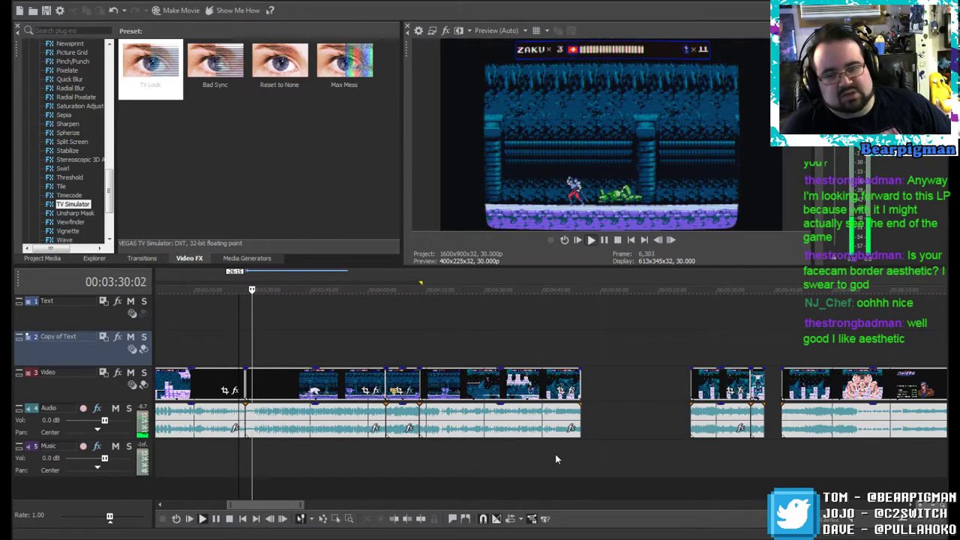
left_click(604, 239)
Step: Play the polar bear section's ending from 00:04:50:02, then attach the longer boss-fight piece at 00:04:55:02 and bring the short piece closer
left_click(561, 349)
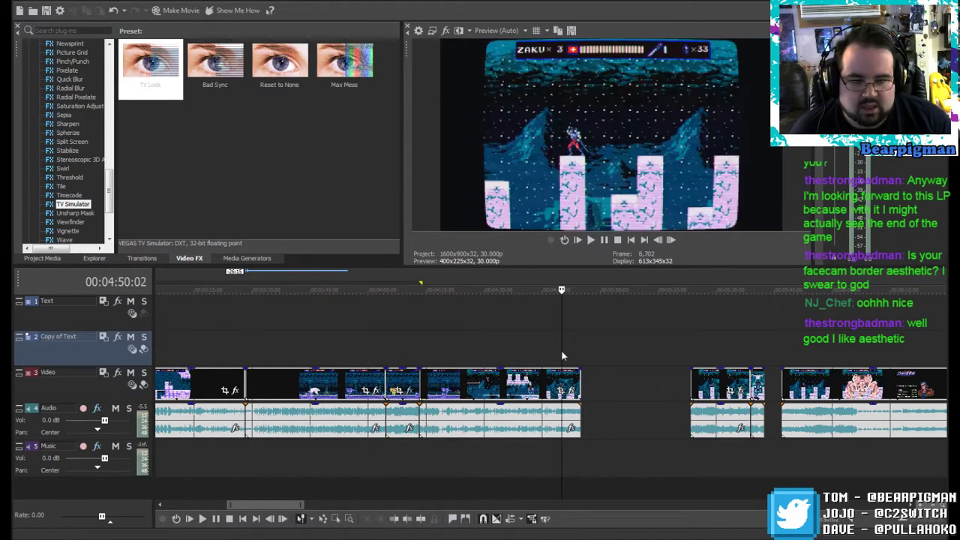
left_click(605, 240)
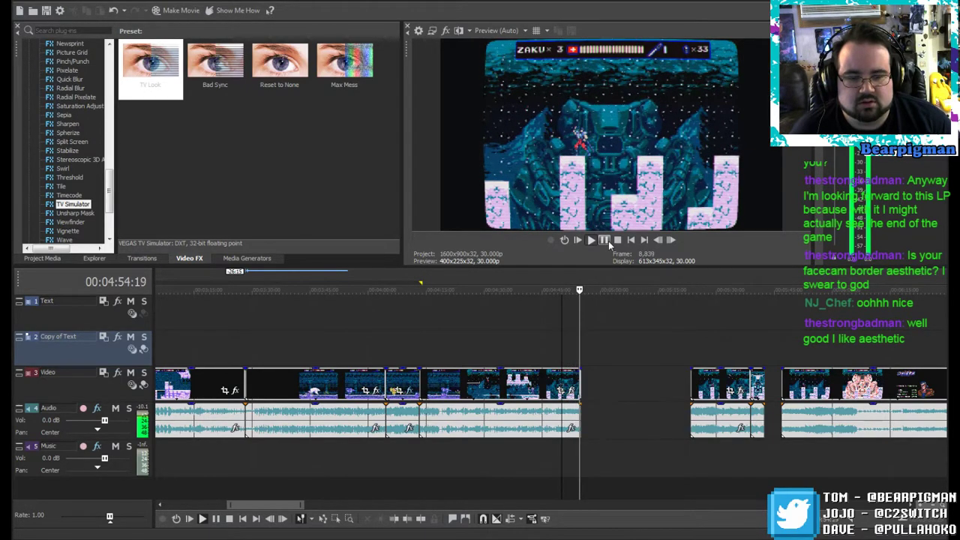
left_click(606, 242)
left_click_drag(716, 394, 611, 388)
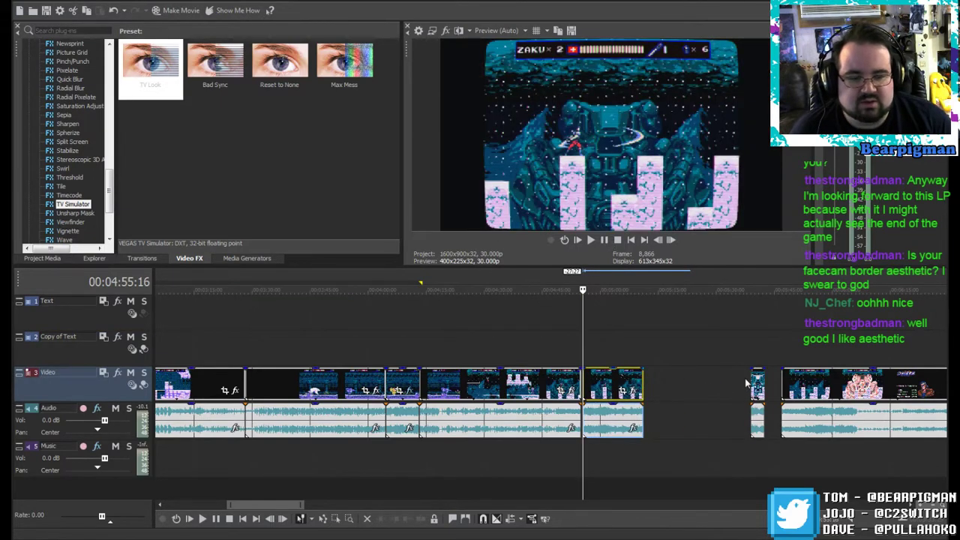
left_click_drag(758, 379, 653, 375)
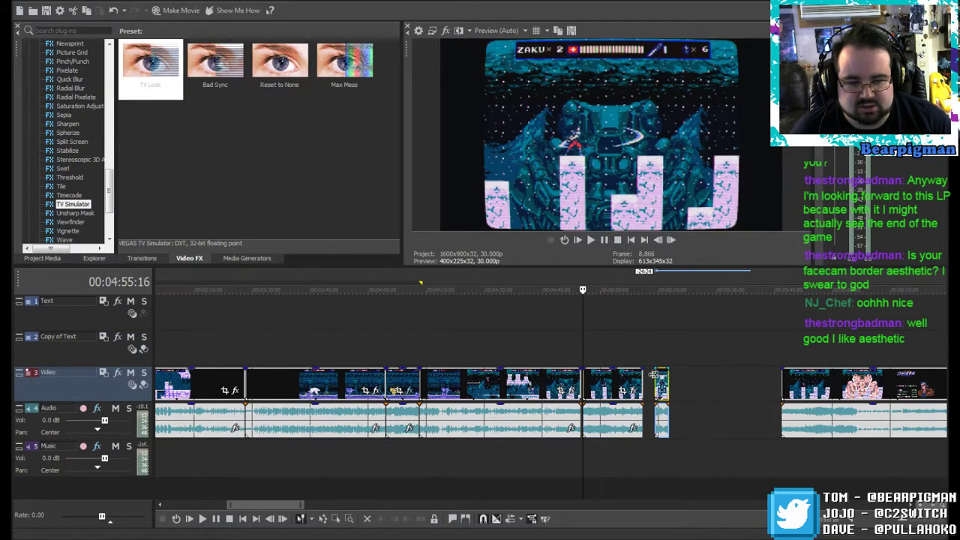
left_click(610, 383)
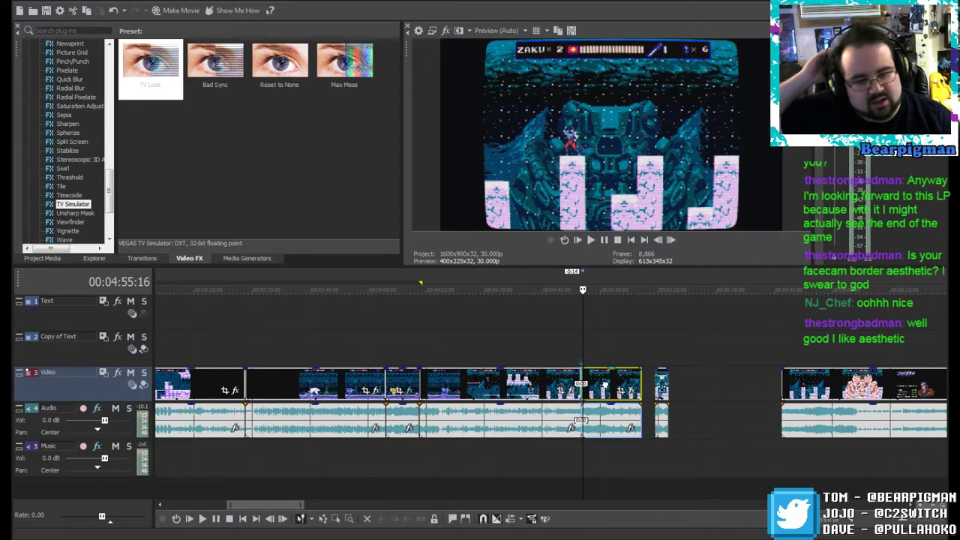
Step: Zoom in on the cut at 00:04:55:02 and play it back twice to check how the boss fight continues across it
left_click(579, 351)
scroll(532, 345, "up", 6)
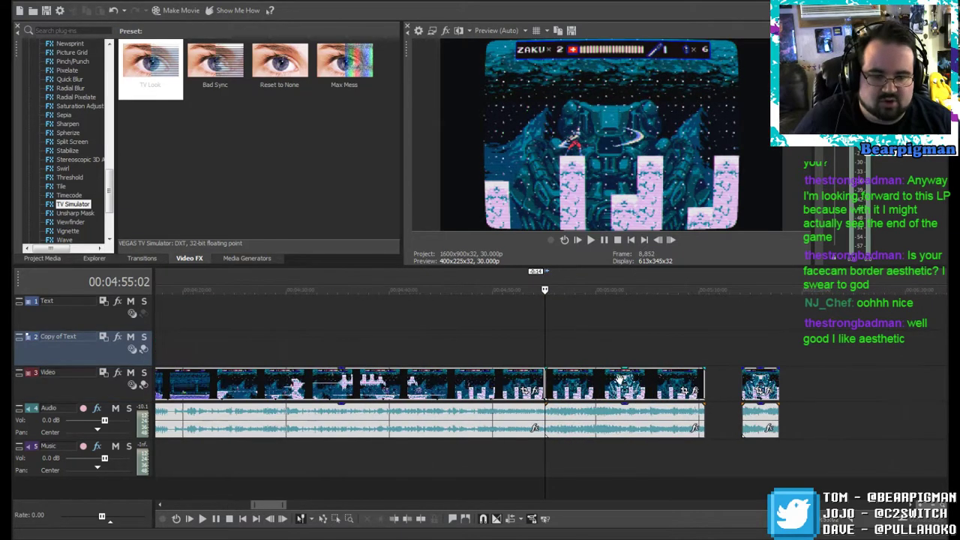
left_click(532, 342)
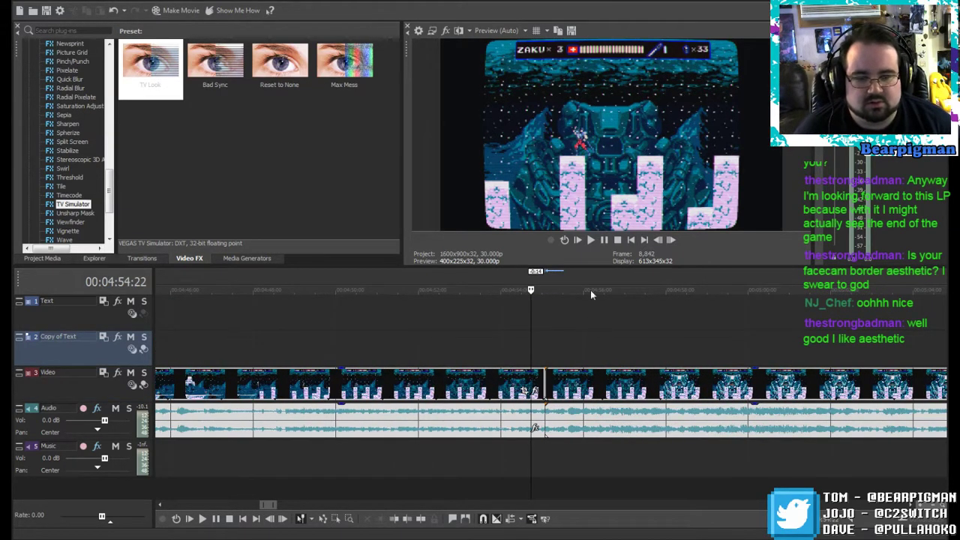
left_click(592, 240)
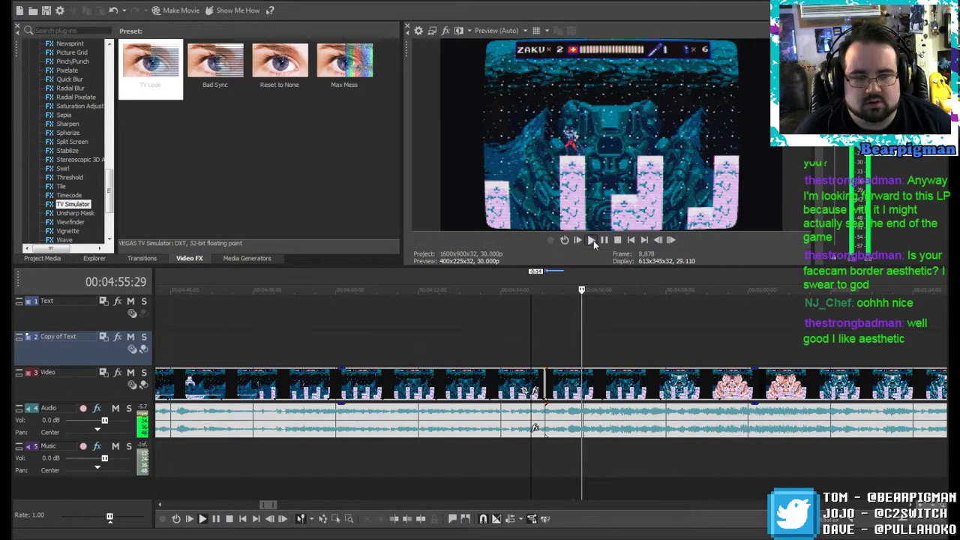
left_click(602, 242)
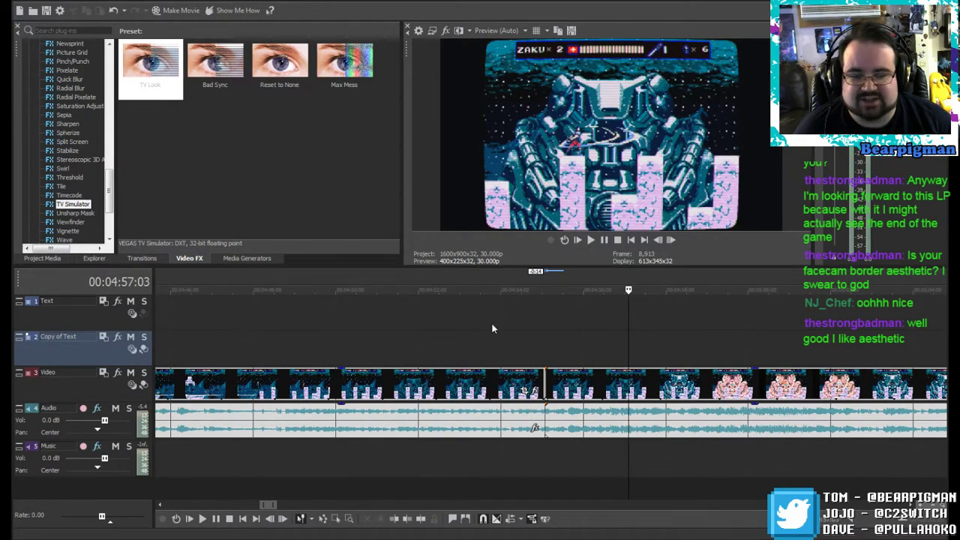
left_click(493, 327)
left_click(592, 241)
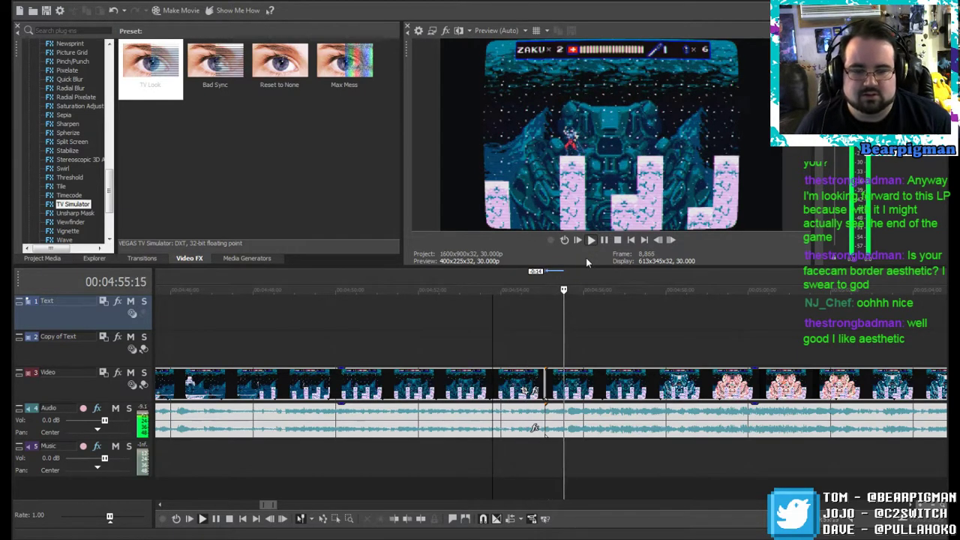
left_click(605, 240)
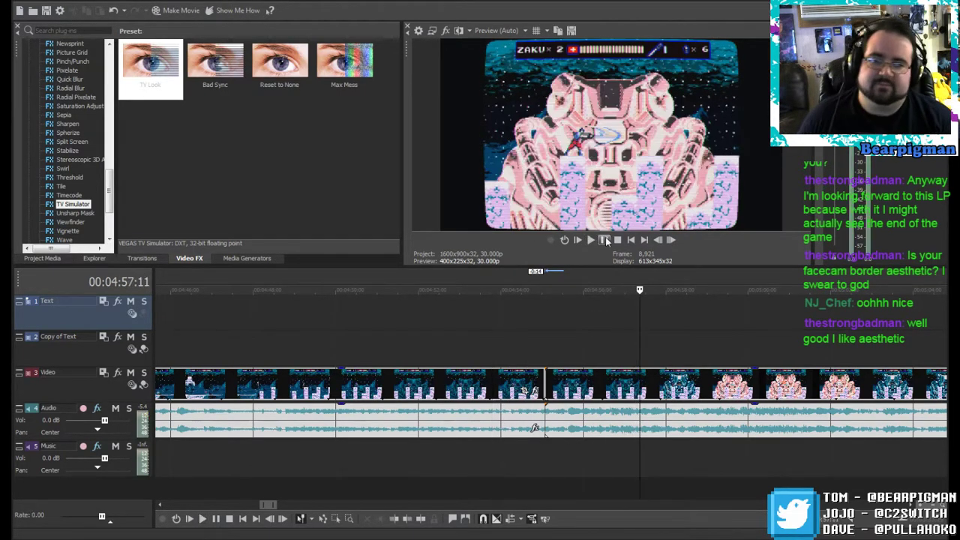
Step: Add a Star Wipe transition to the cut before the boss-fight piece, using the Oniken Cut preset with the angle at 71.020
left_click(150, 259)
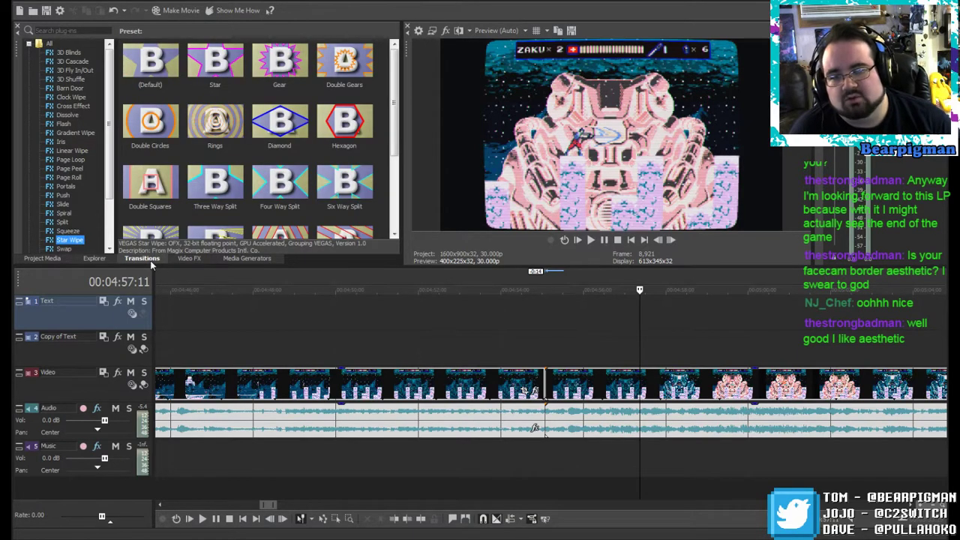
left_click_drag(392, 135, 402, 196)
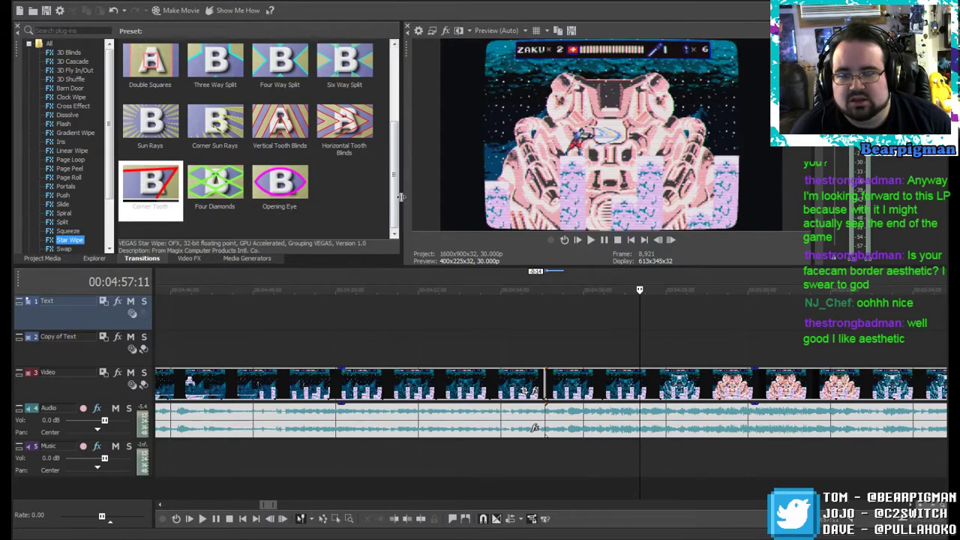
left_click_drag(143, 193, 546, 392)
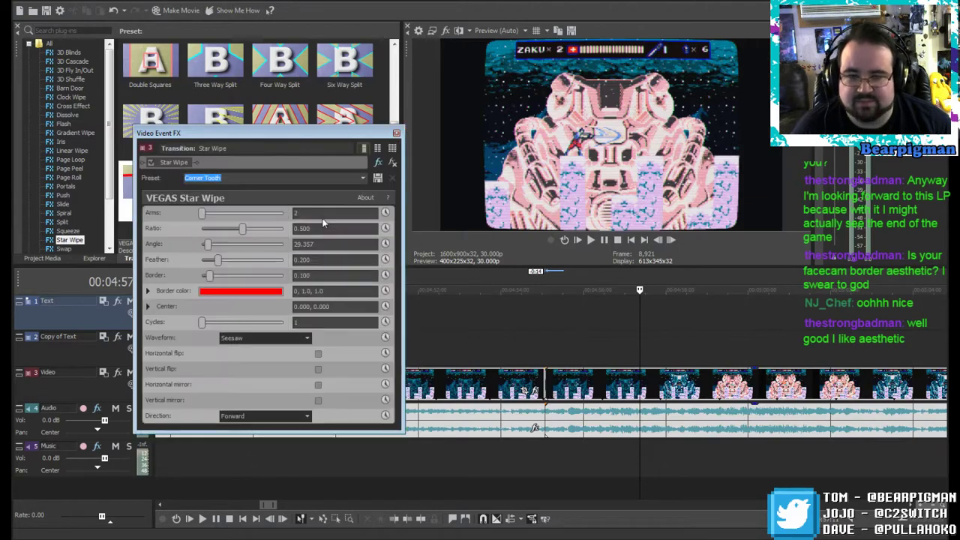
left_click(362, 178)
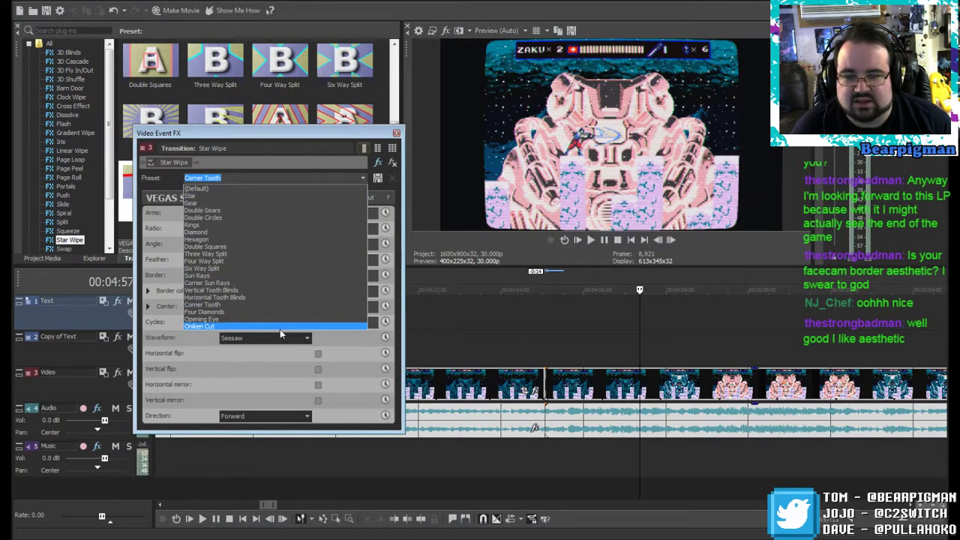
left_click(282, 327)
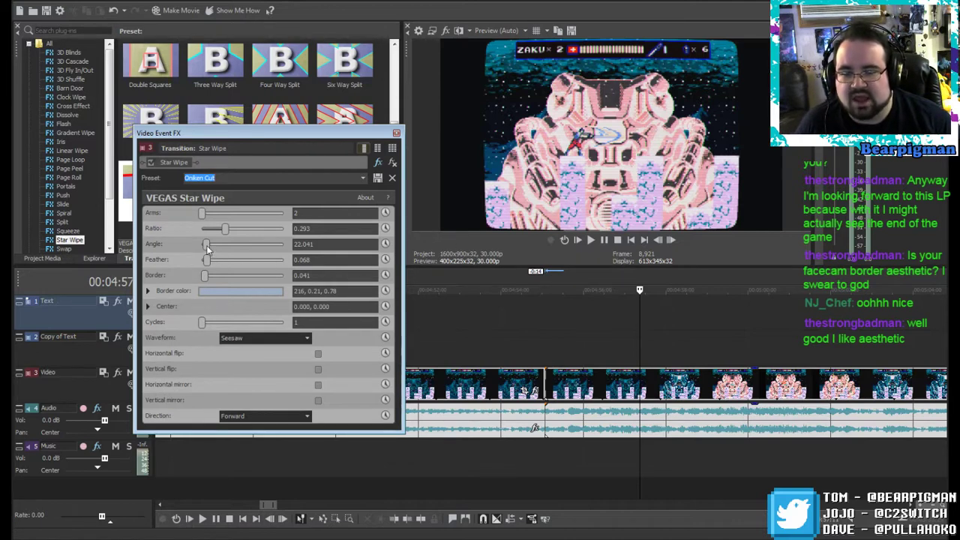
left_click_drag(211, 246, 234, 238)
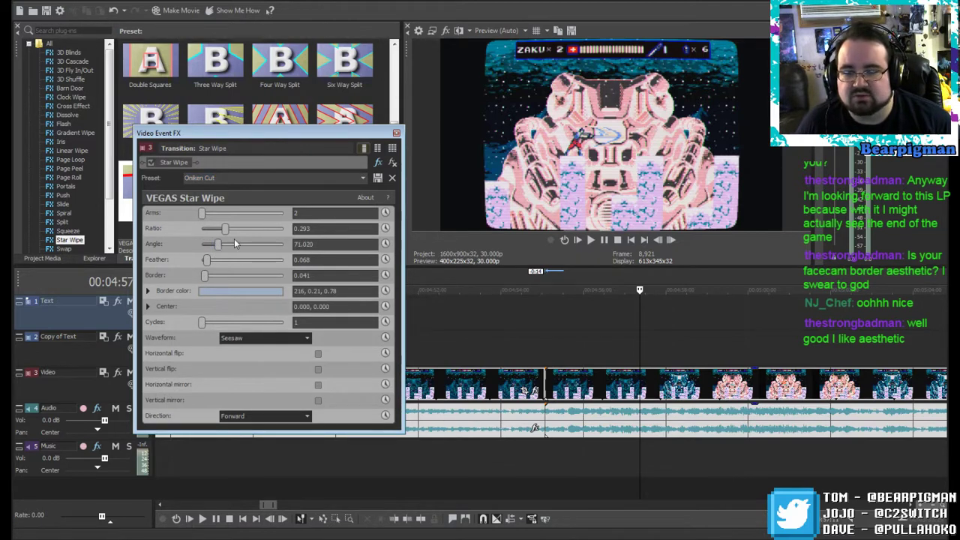
left_click(396, 133)
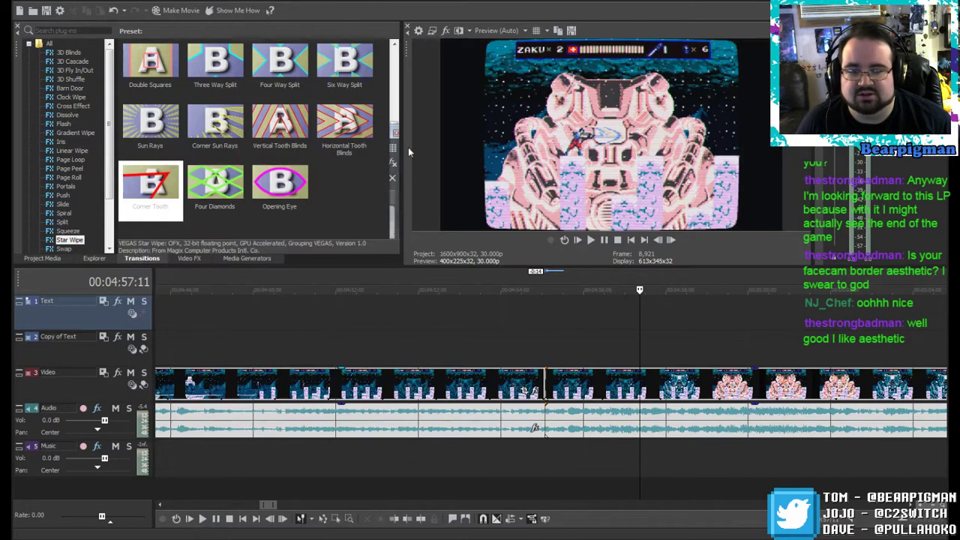
Step: Play back the cut with its transition from 00:04:54:24 and inspect the clip edges up close
left_click(533, 327)
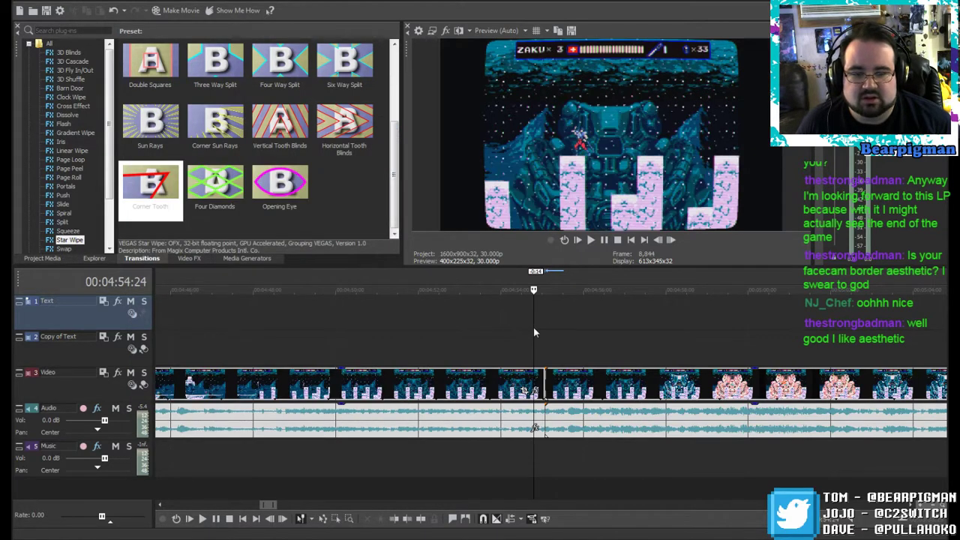
left_click(590, 240)
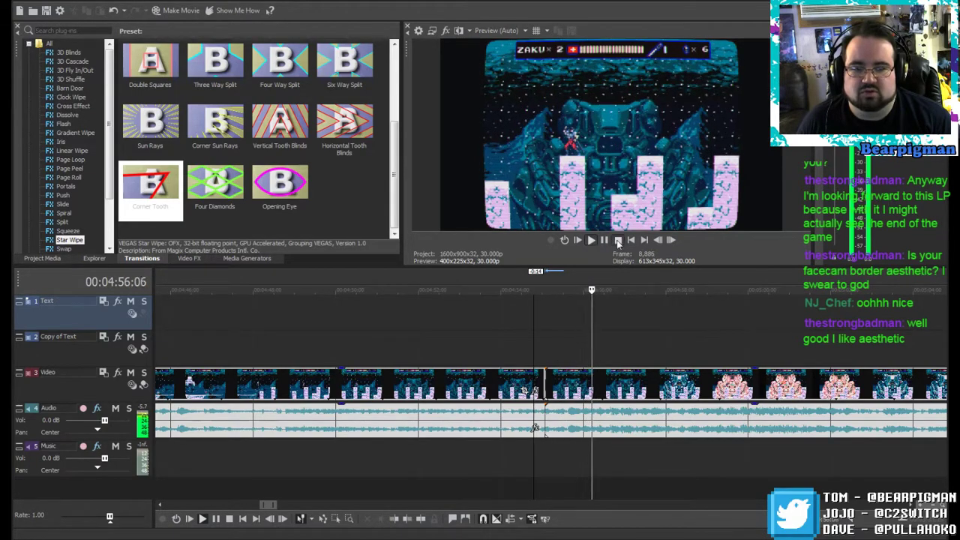
left_click(617, 240)
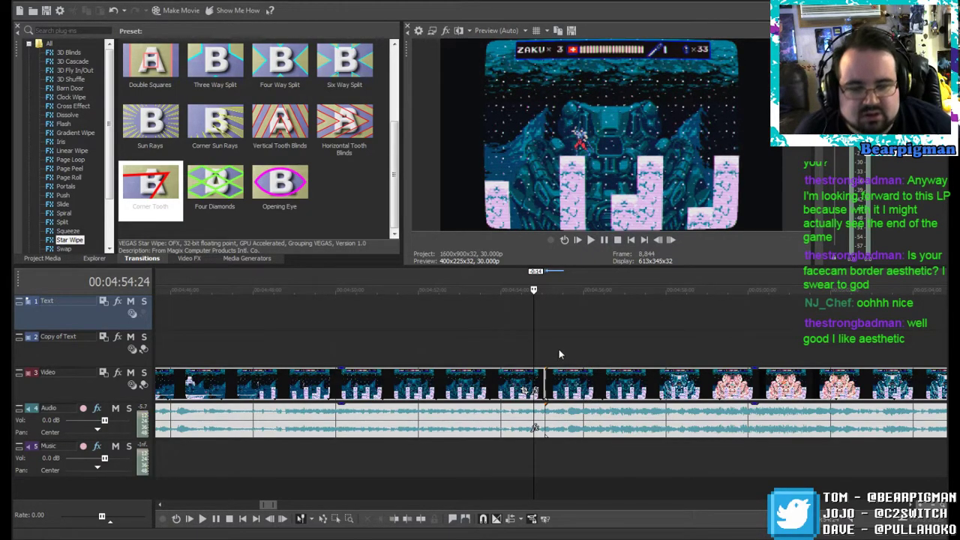
scroll(560, 361, "down", 2)
scroll(560, 363, "up", 3)
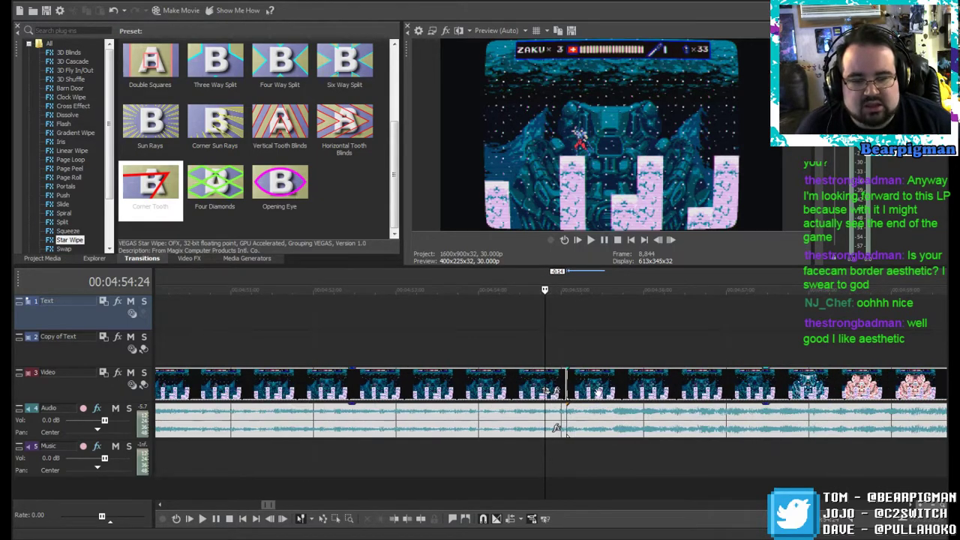
scroll(600, 395, "up", 7)
scroll(664, 414, "down", 5)
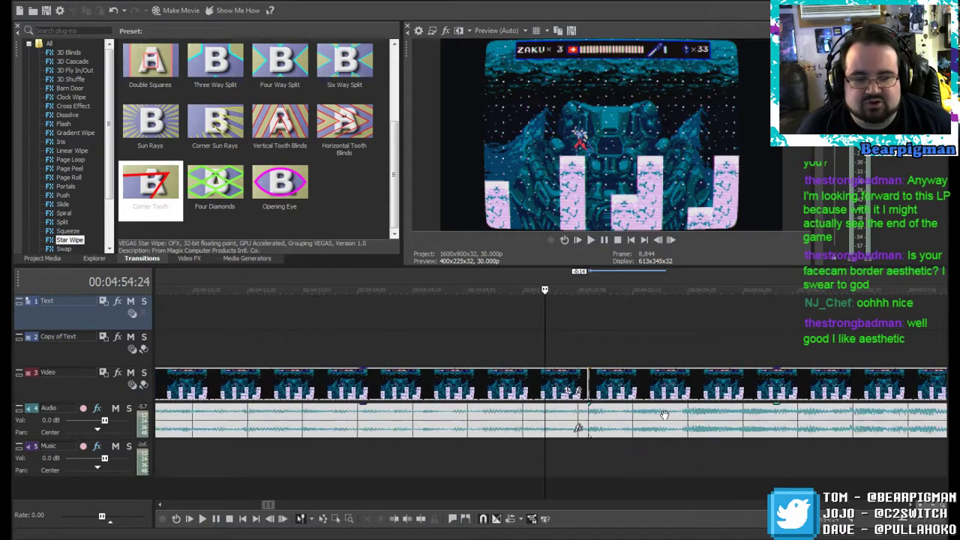
scroll(664, 414, "down", 3)
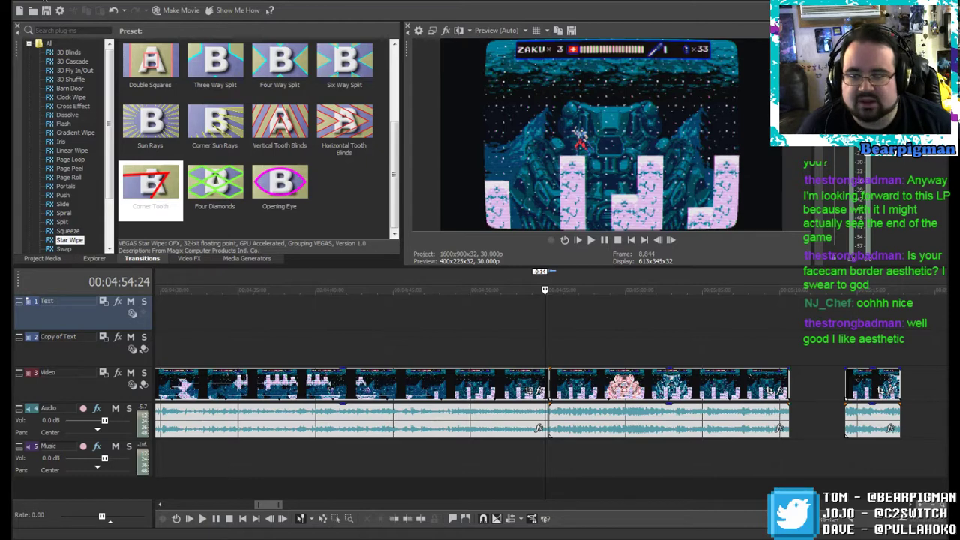
Step: Undo the last edit at the cut before the boss-fight piece and select that piece
left_click(52, 0)
left_click(66, 6)
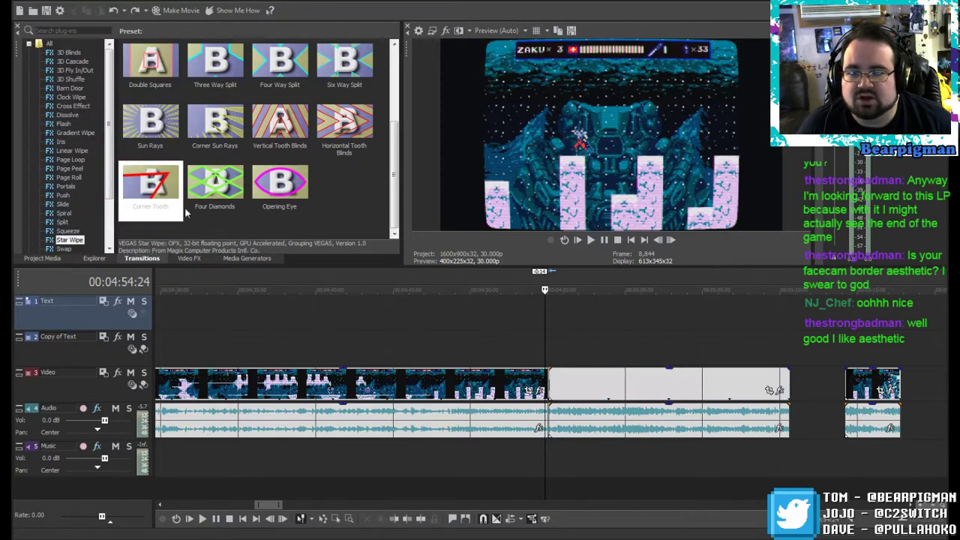
scroll(535, 374, "up", 5)
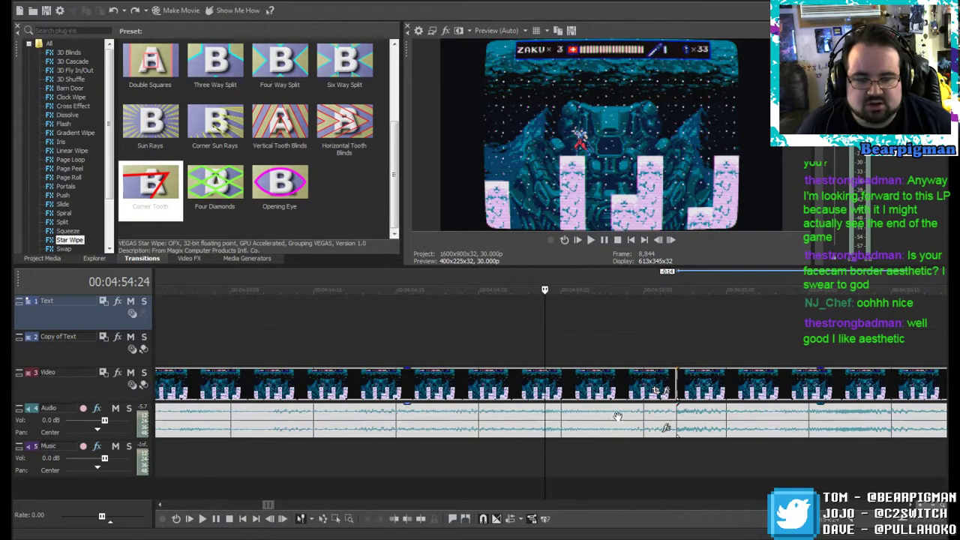
left_click(787, 391)
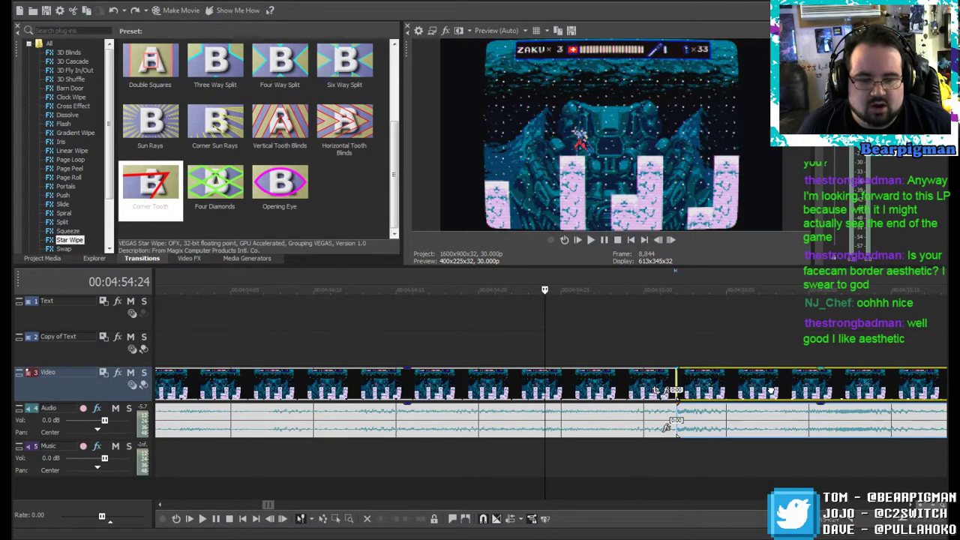
Step: Try the Star Wipe Corner Tooth preset on the cut before the boss-fight piece and undo that replacement
left_click_drag(771, 390, 717, 383)
left_click_drag(156, 189, 680, 383)
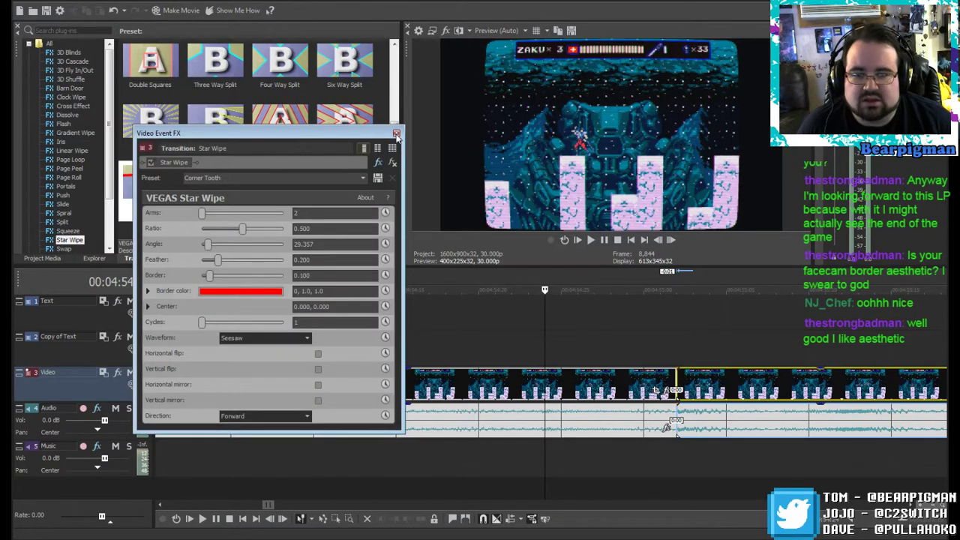
left_click(396, 133)
left_click(54, 2)
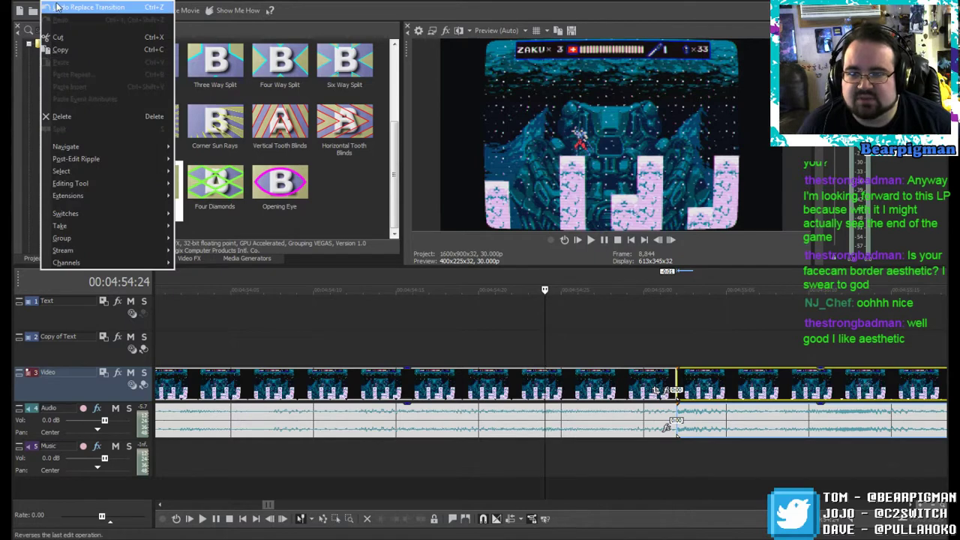
left_click(58, 7)
Step: Apply the Star Wipe Corner Tooth preset to the cut at 00:04:55:02 and overlap the boss-fight piece two frames with the preceding clip
left_click(686, 317)
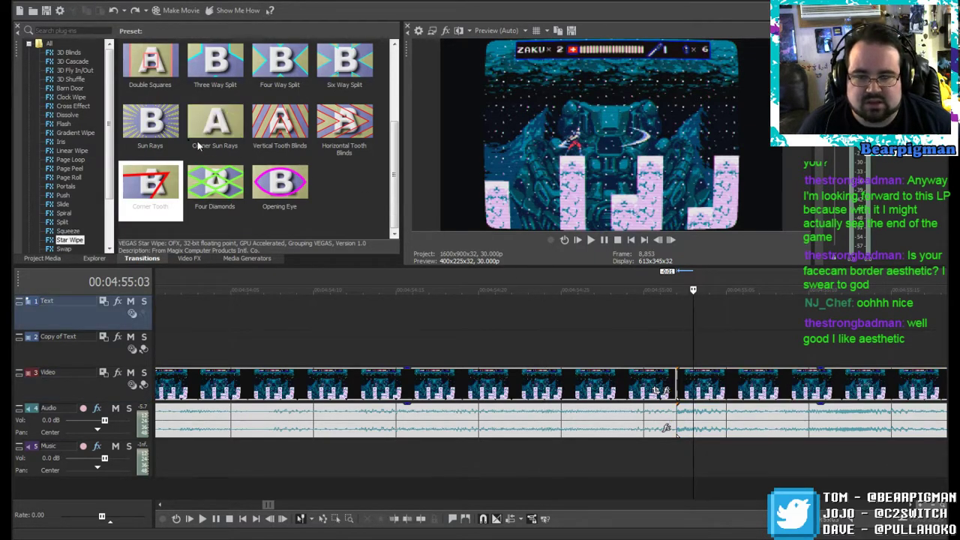
left_click_drag(153, 186, 677, 384)
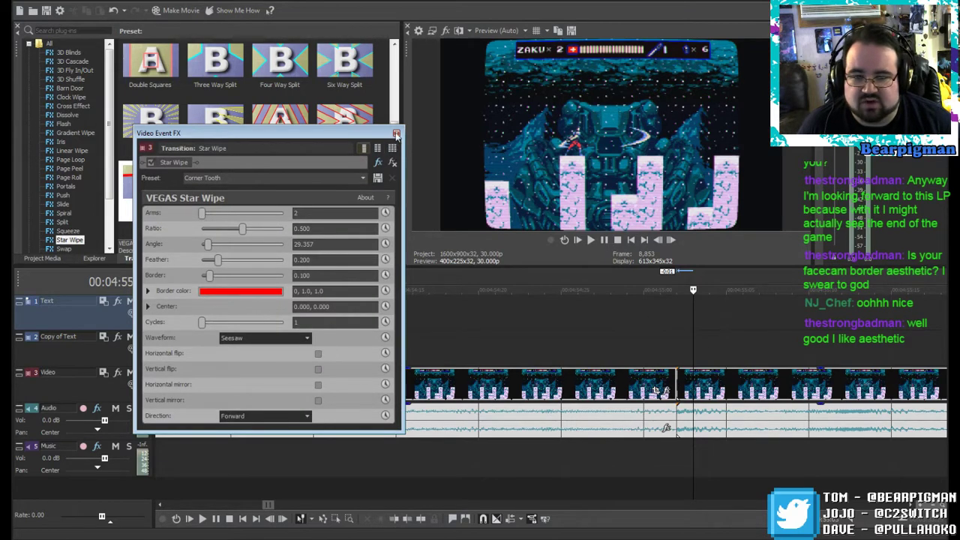
left_click(396, 134)
left_click(736, 380)
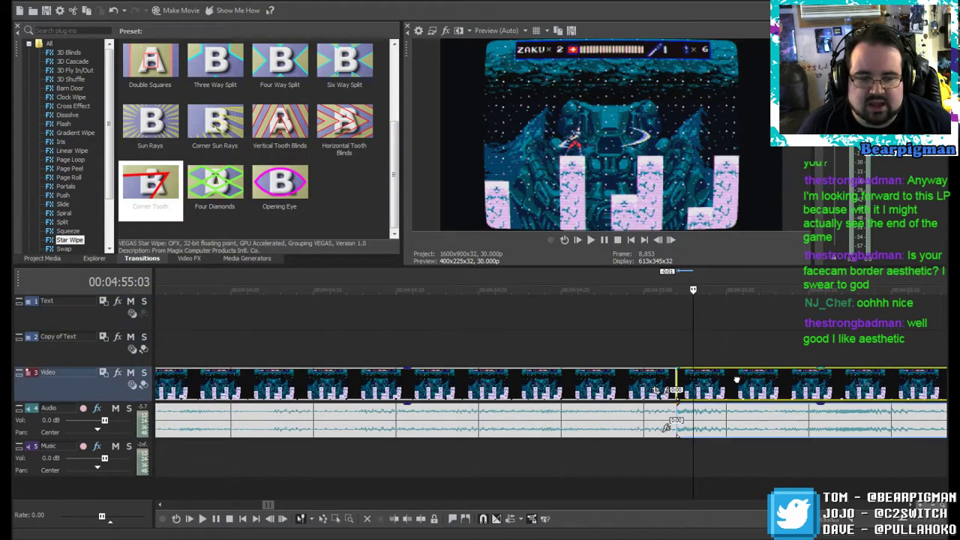
left_click_drag(736, 380, 709, 380)
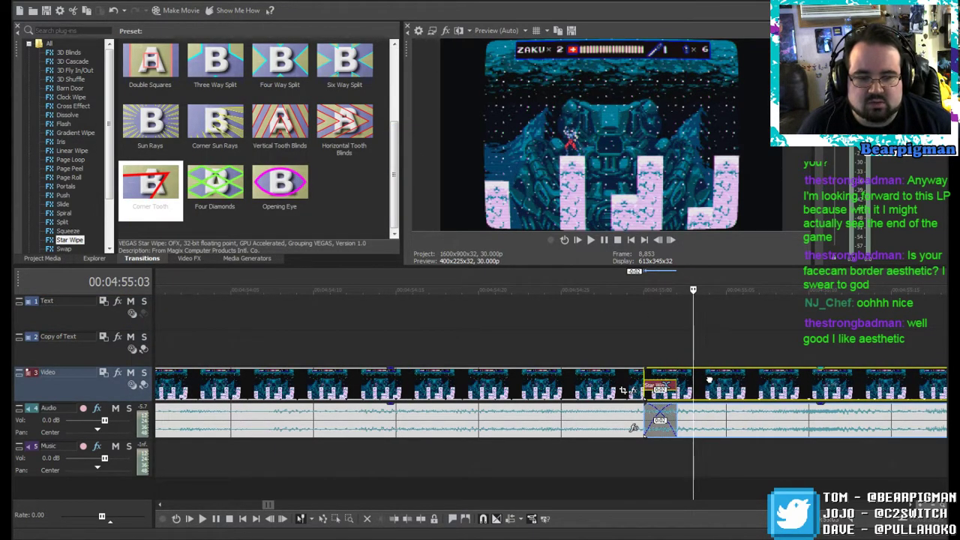
Step: Play back the two-frame overlap from 00:04:54:29 and again from 00:04:54:18 to check the wipe
left_click(633, 326)
scroll(615, 330, "down", 3)
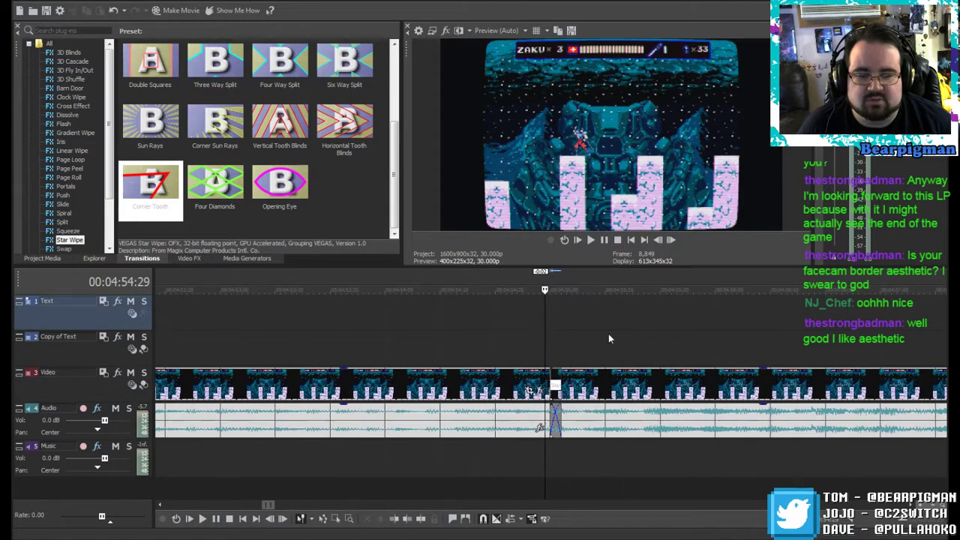
scroll(560, 334, "up", 3)
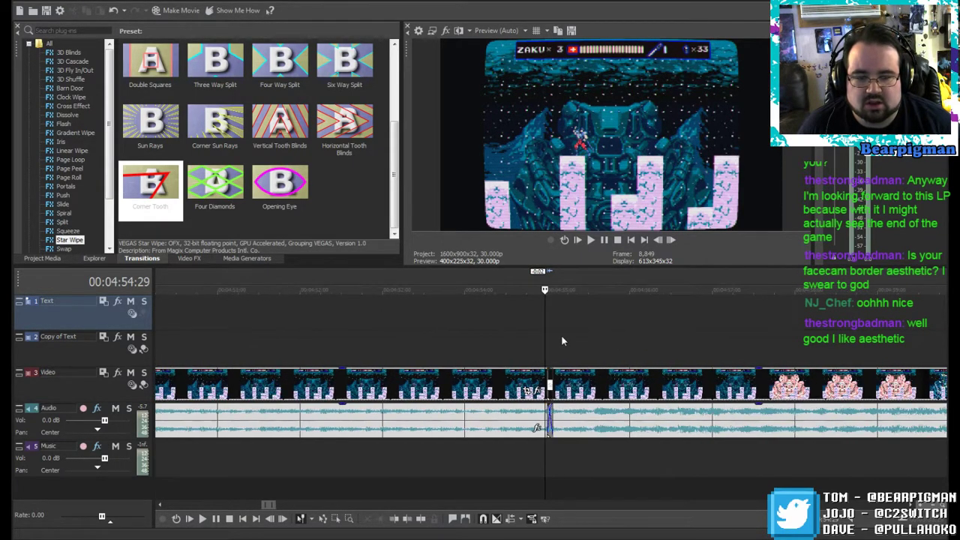
left_click(591, 241)
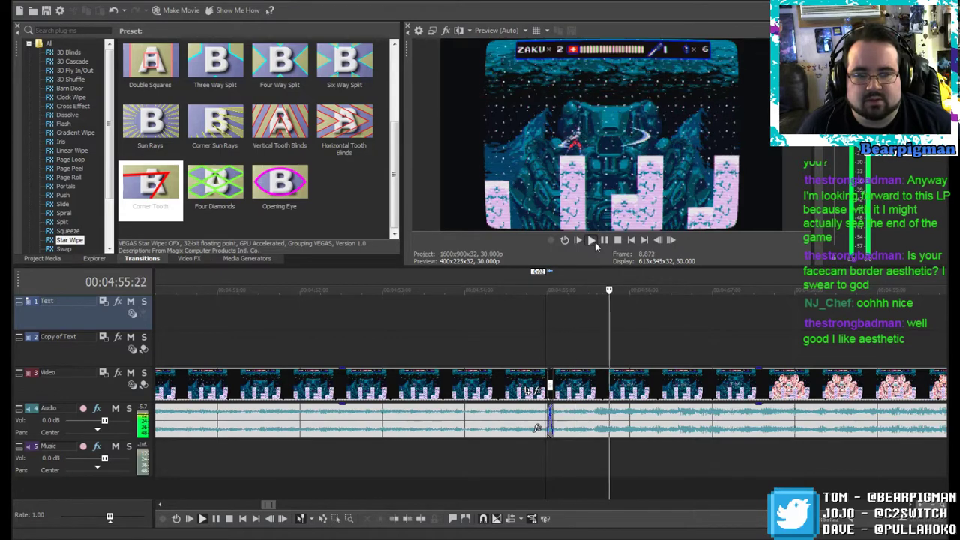
left_click(515, 332)
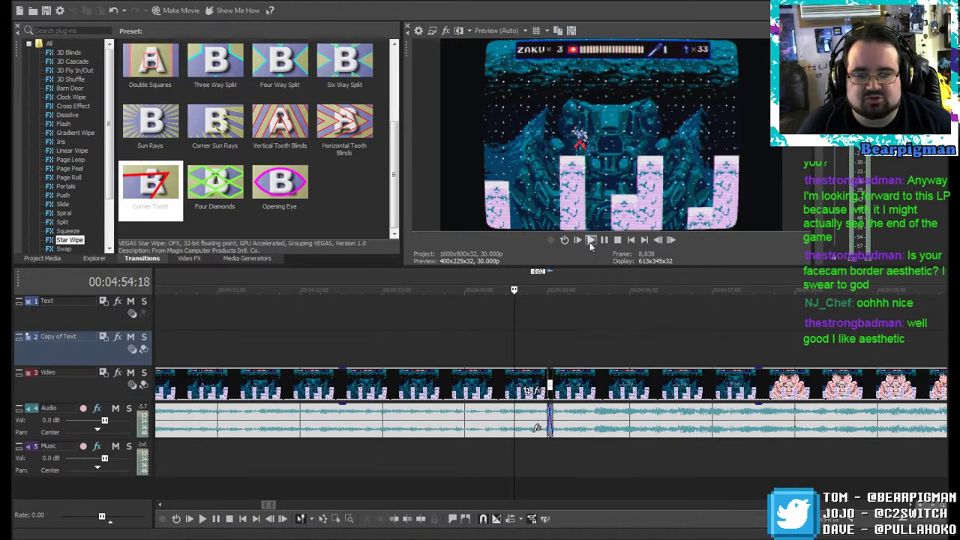
left_click(591, 241)
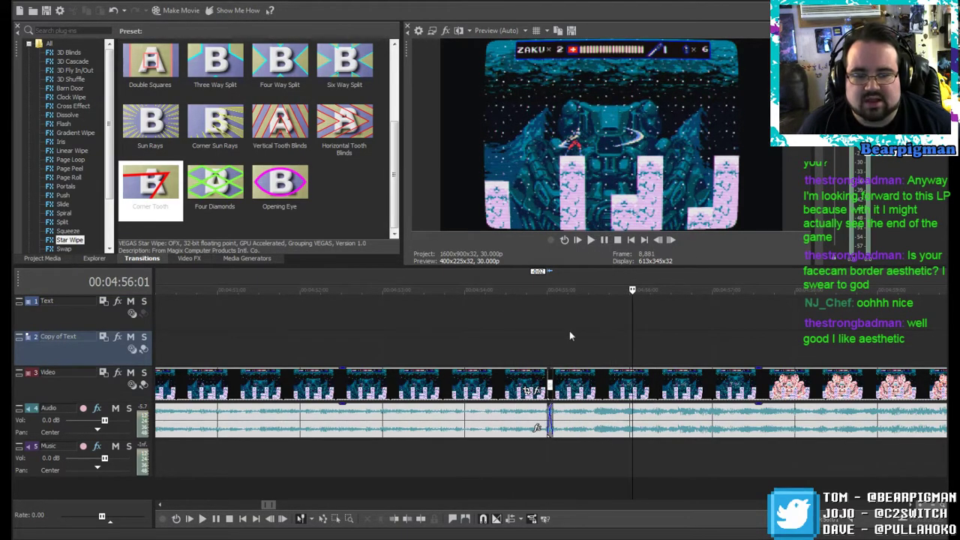
Step: Undo the move of the boss-fight piece and the transition replacement at its start
left_click(54, 3)
left_click(55, 7)
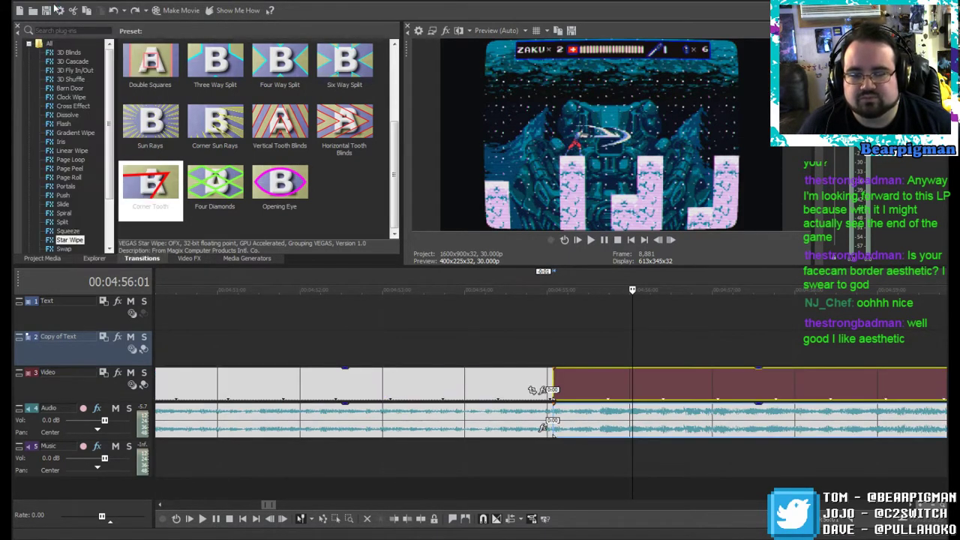
left_click(54, 2)
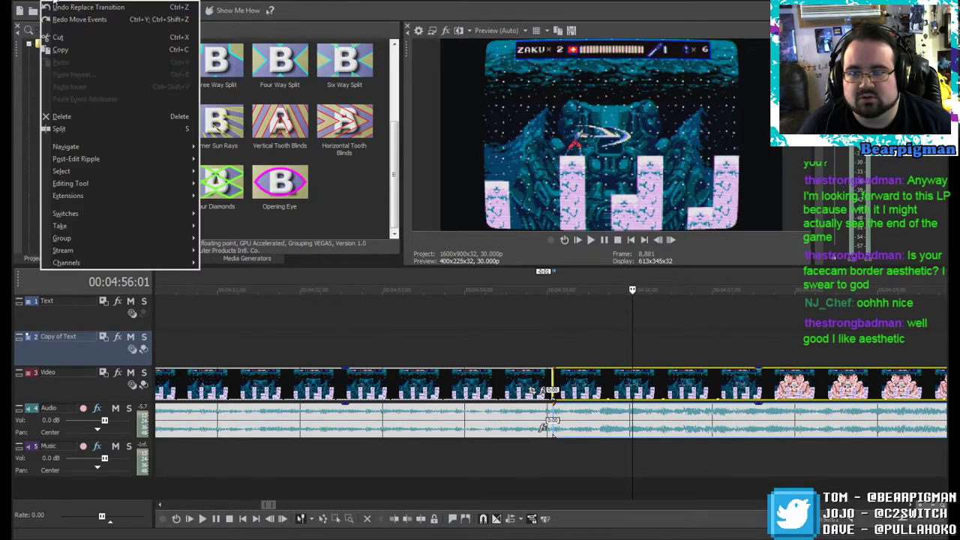
left_click(55, 7)
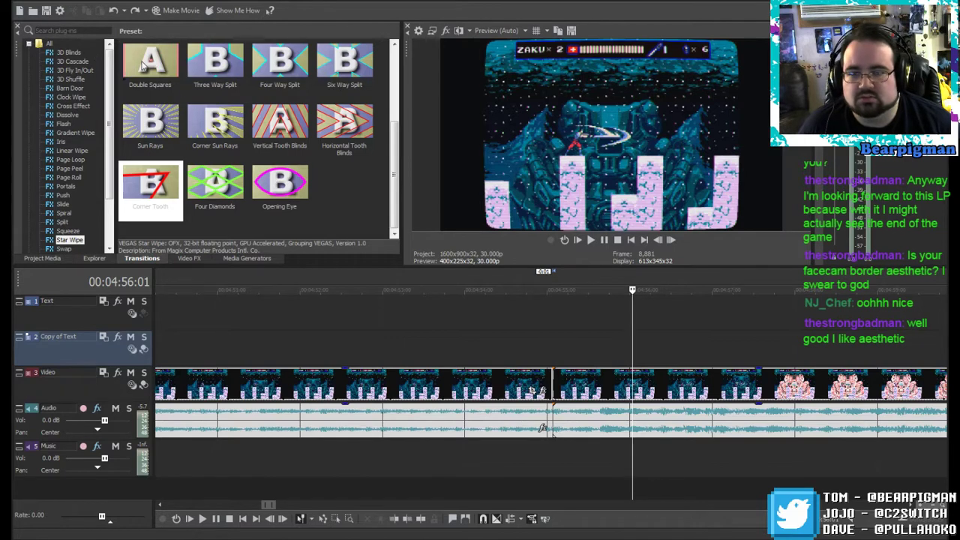
Step: Extend the clip before the boss fight by four frames and overlap the boss-fight piece with it by four frames from 00:04:55:02
left_click(561, 337)
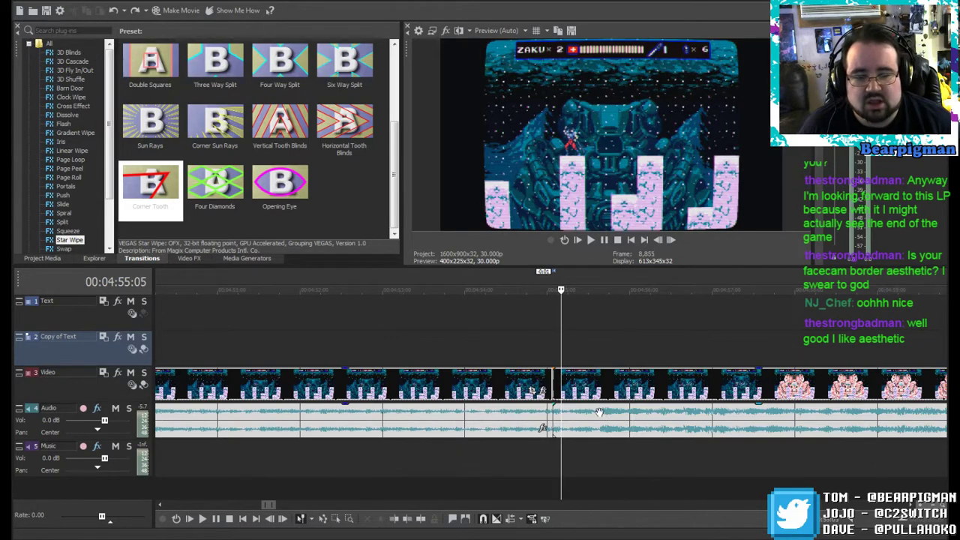
left_click(551, 348)
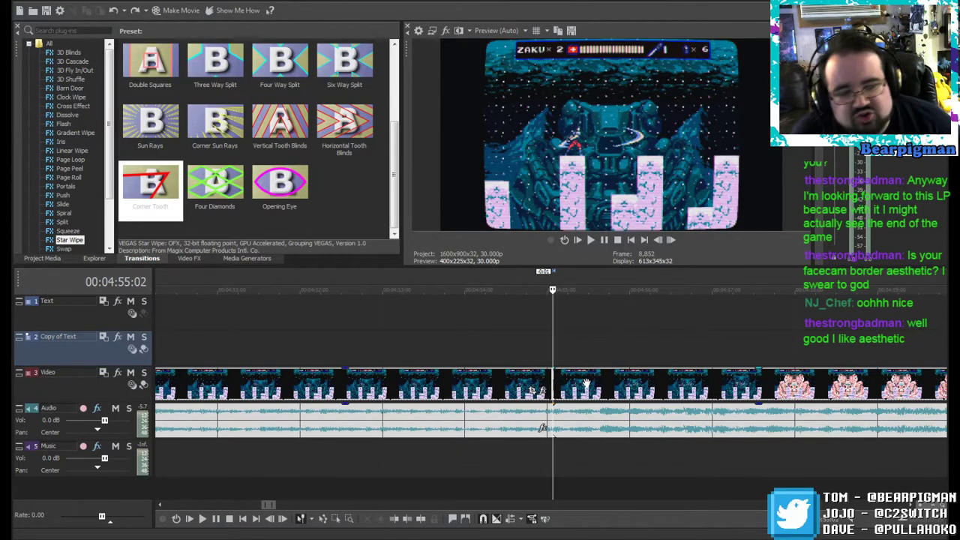
key("s")
left_click_drag(587, 385, 562, 383)
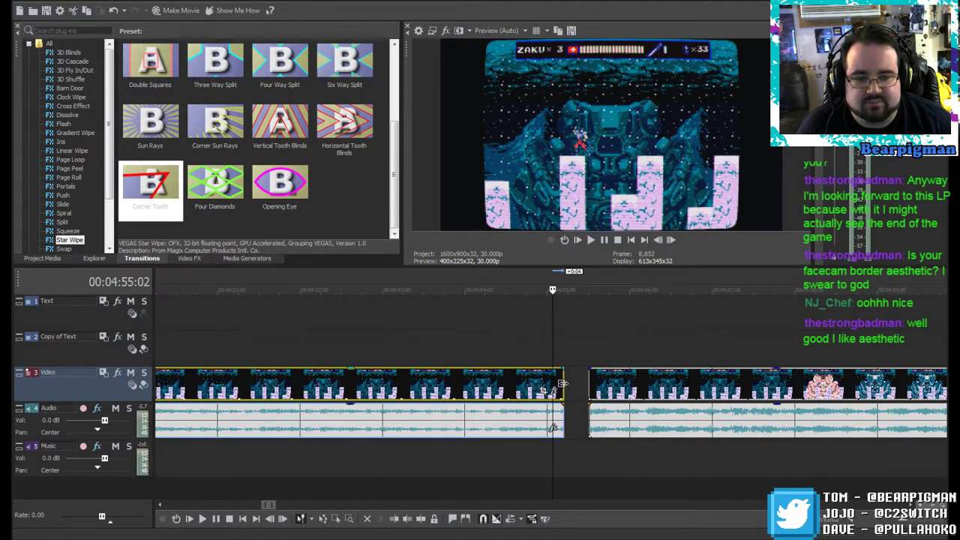
left_click_drag(632, 389, 599, 378)
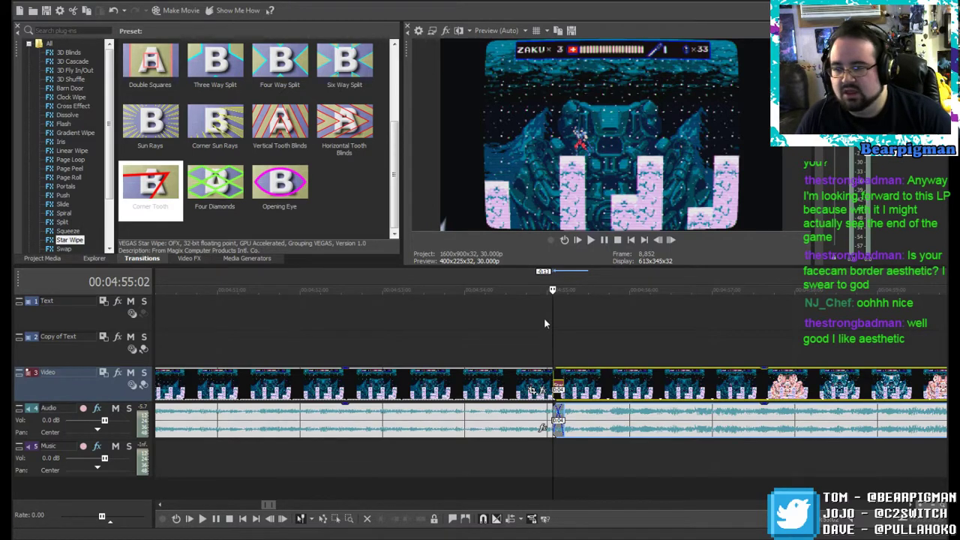
Step: Play back the four-frame transition from 00:04:55:00 and again from 00:04:54:20 to judge its length
left_click(545, 330)
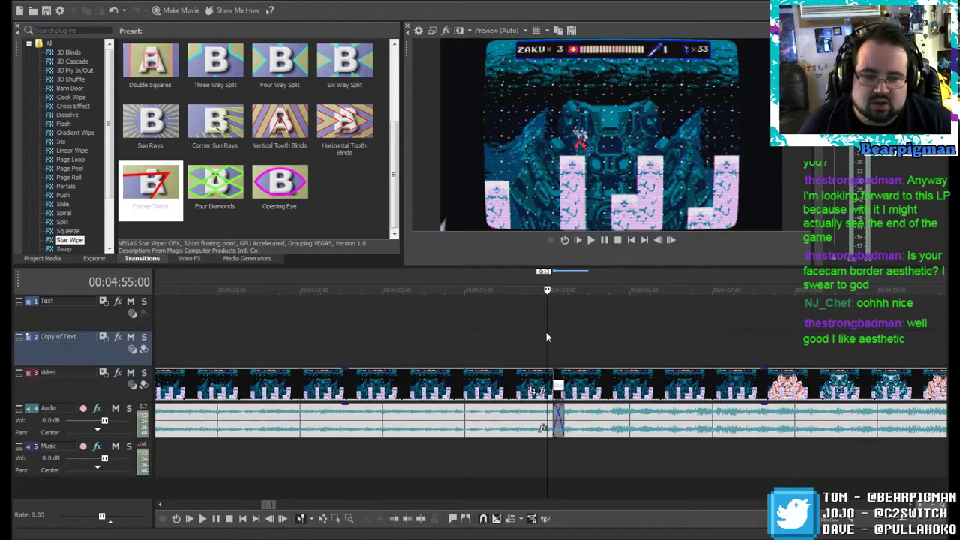
left_click(590, 240)
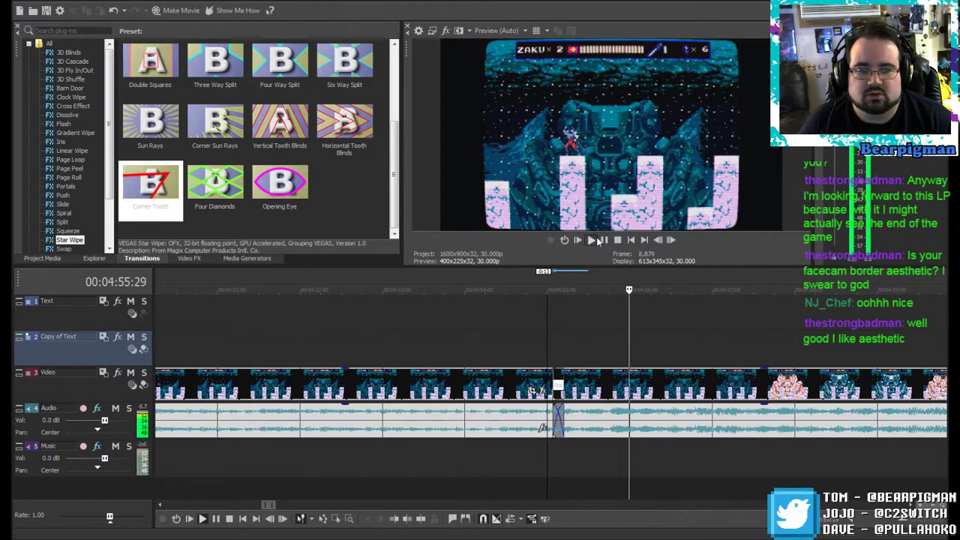
left_click(519, 321)
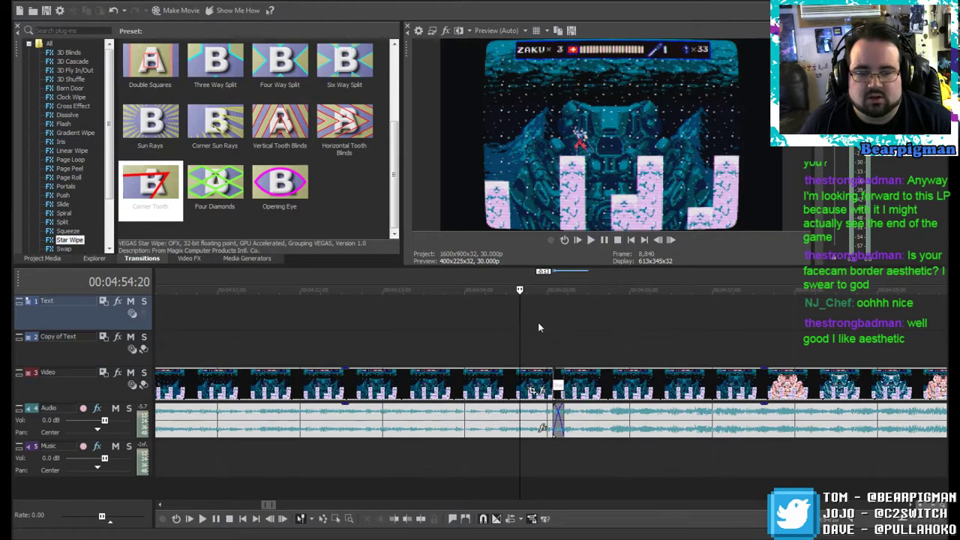
left_click(593, 242)
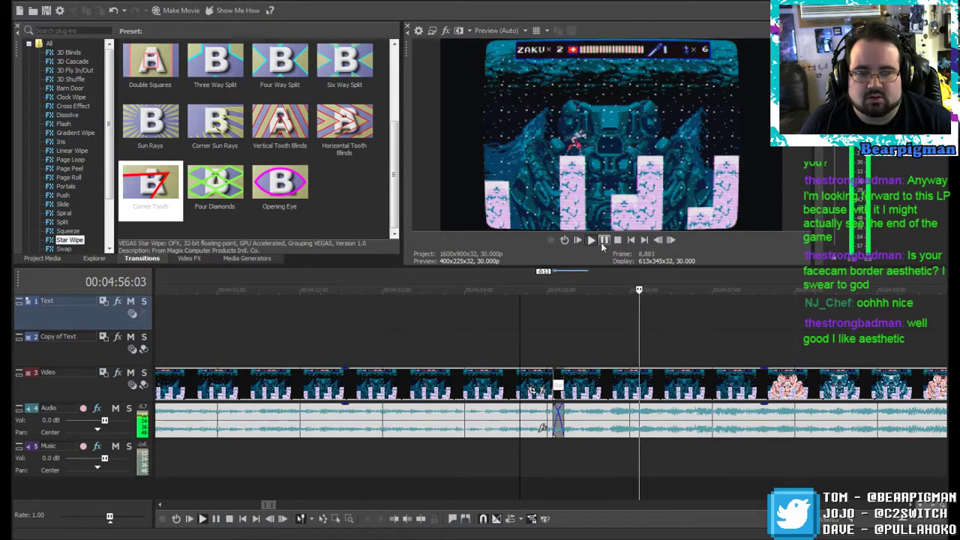
left_click(603, 243)
Step: Extend the preceding clip's end by six frames and slide the boss-fight piece back over it for a ten-frame Star Wipe overlap
left_click_drag(604, 411, 632, 385)
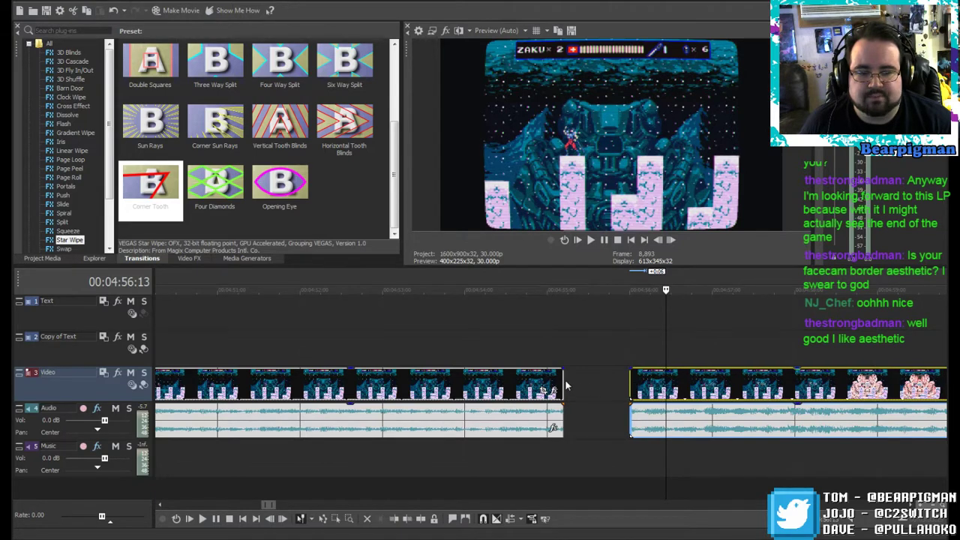
left_click_drag(566, 386, 580, 379)
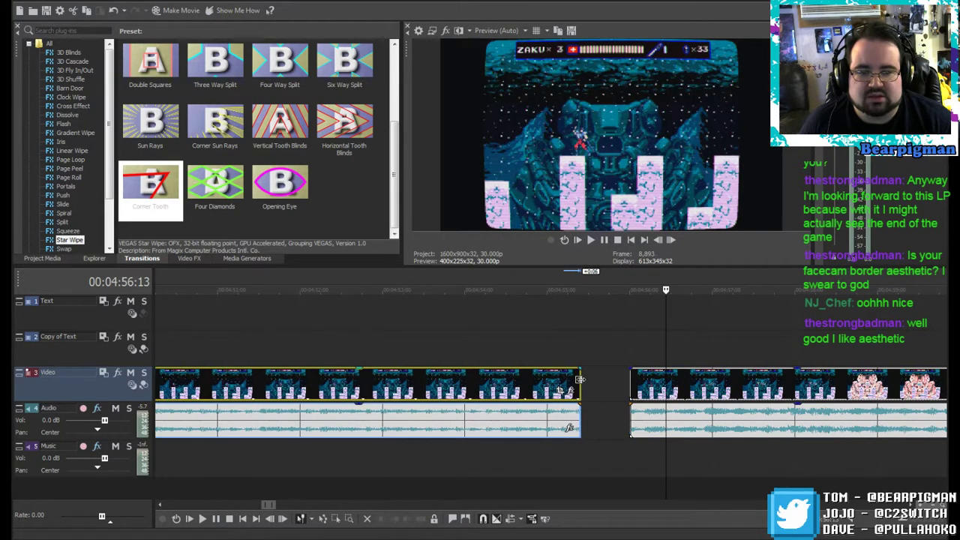
left_click_drag(716, 389, 660, 389)
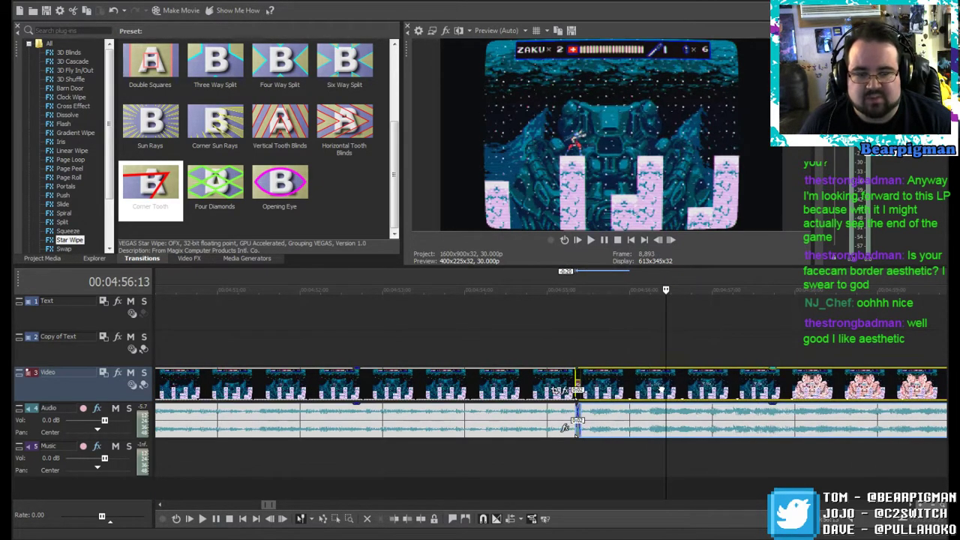
left_click_drag(554, 390, 532, 390)
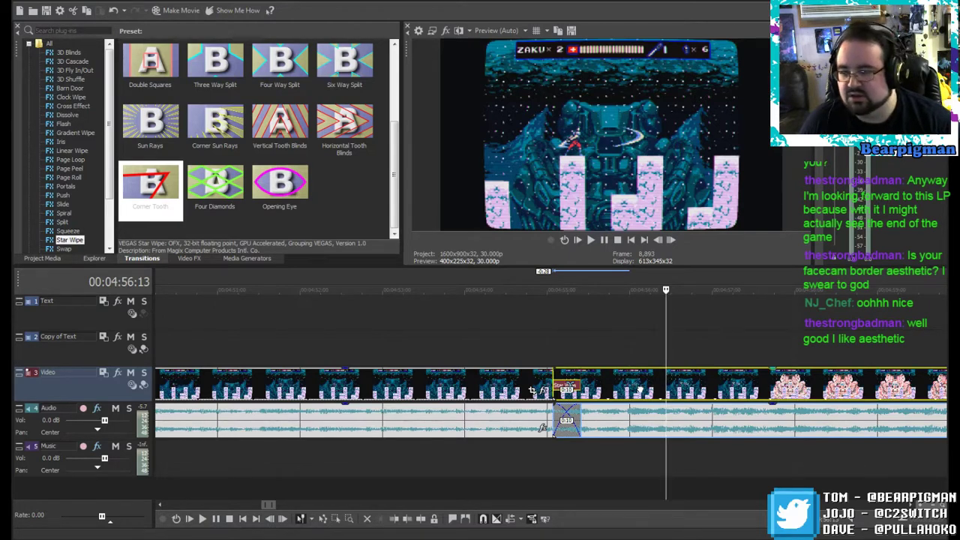
Step: Play back the ten-frame Star Wipe transition from 00:04:54:13 and pause after it
left_click(502, 332)
scroll(503, 335, "down", 2)
scroll(614, 310, "down", 1)
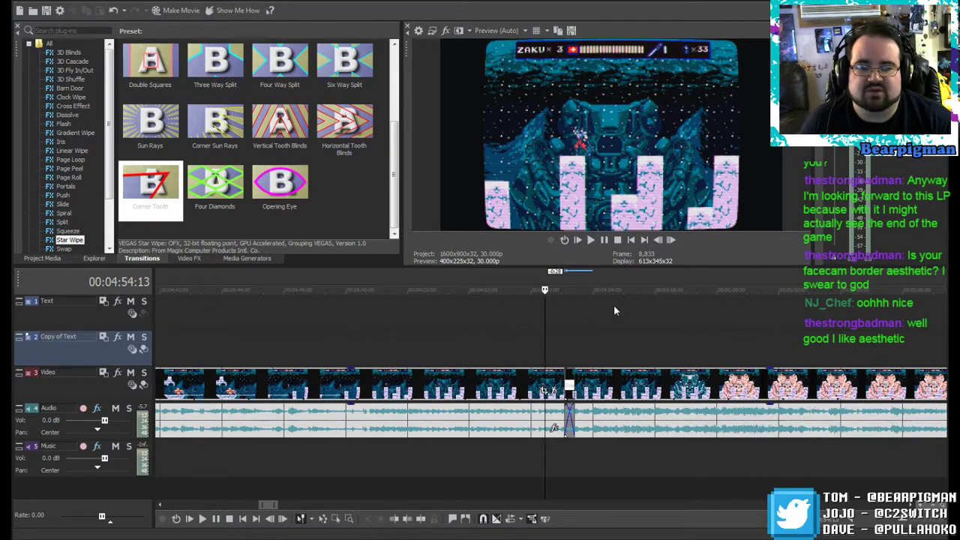
left_click(595, 239)
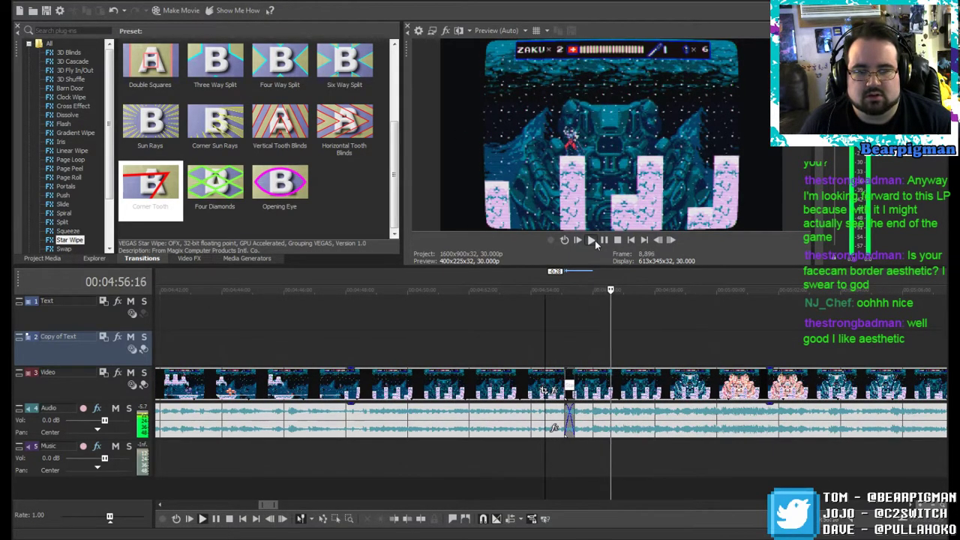
left_click(604, 240)
Step: Lengthen the preceding clip by four more frames, overlap the boss-fight piece by 14 frames, and place the playhead at 00:04:54:14
mouse_move(613, 388)
left_mouse_down()
mouse_move(655, 390)
mouse_move(601, 387)
left_mouse_up()
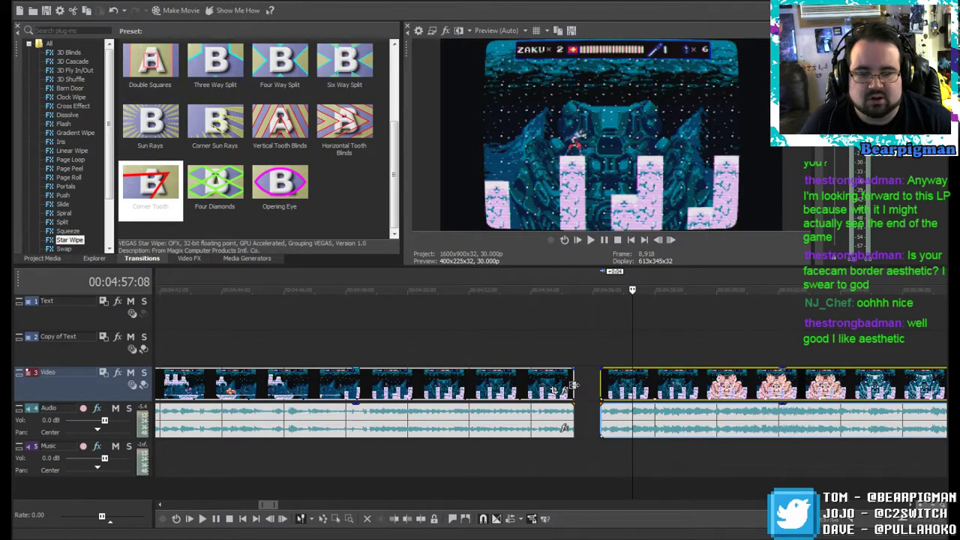
left_click_drag(572, 385, 578, 385)
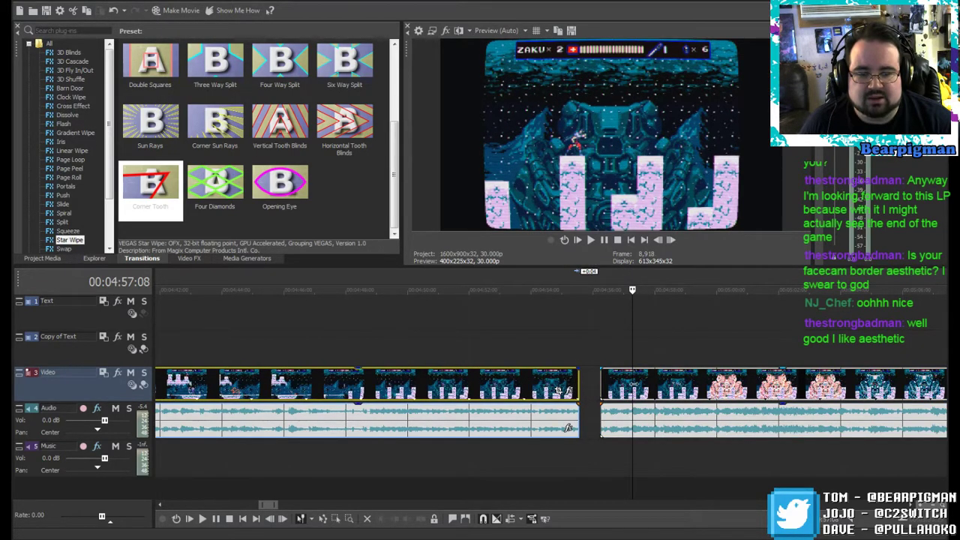
left_click_drag(664, 383, 634, 385)
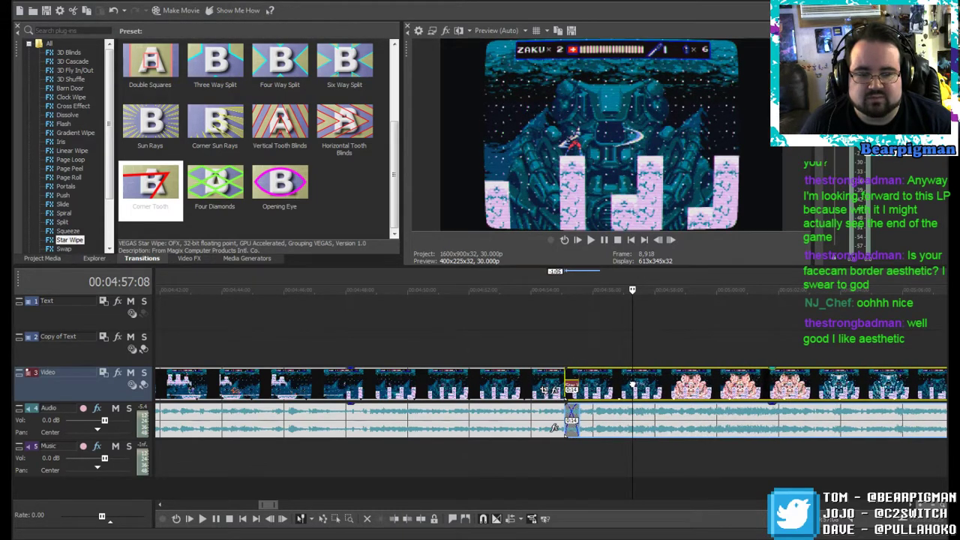
left_click(545, 332)
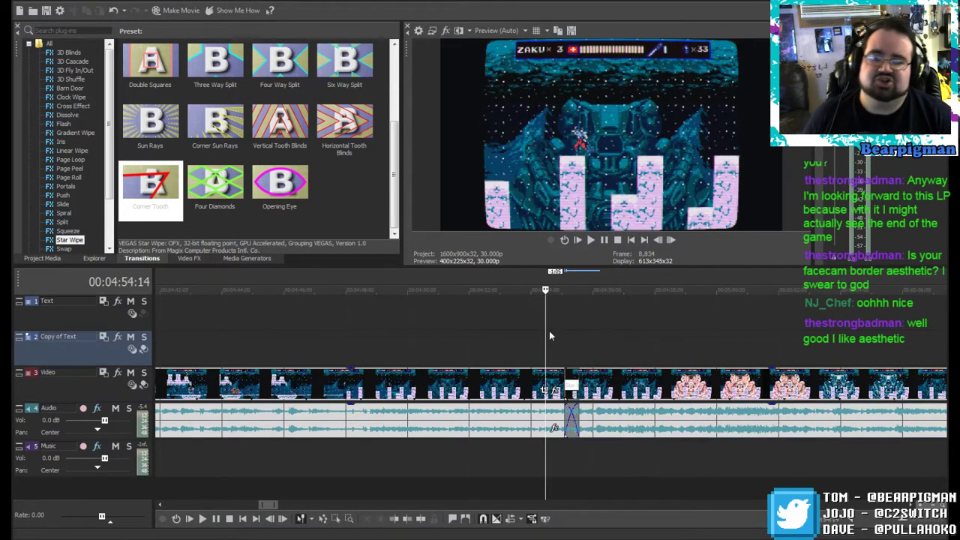
Step: Play back the 14-frame Star Wipe transition from 00:04:54:14 and pause after it
left_click(590, 240)
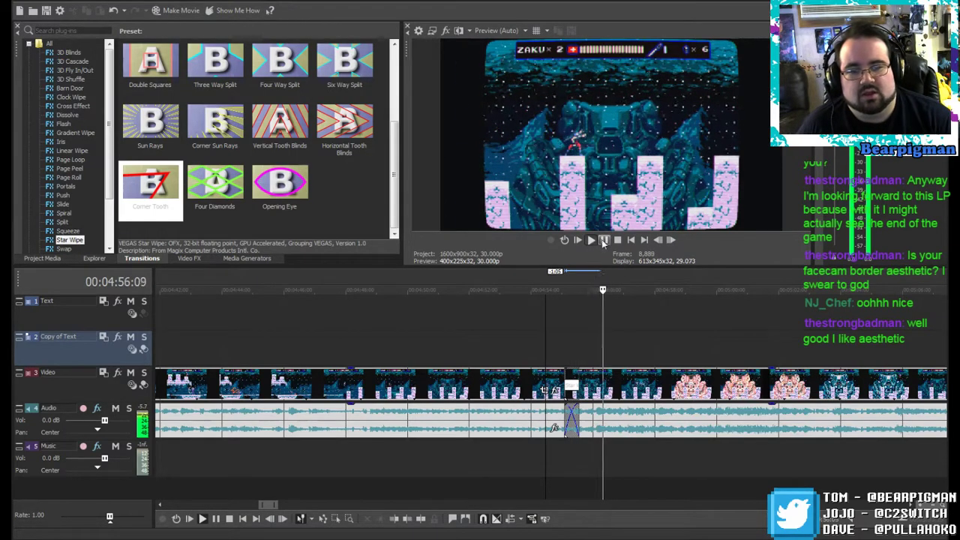
left_click(603, 240)
right_click(568, 376)
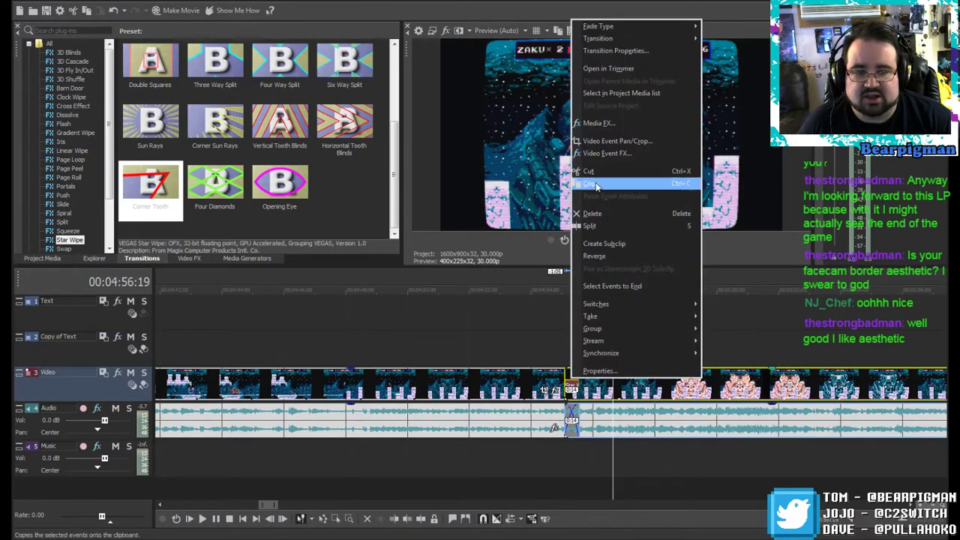
left_click(619, 155)
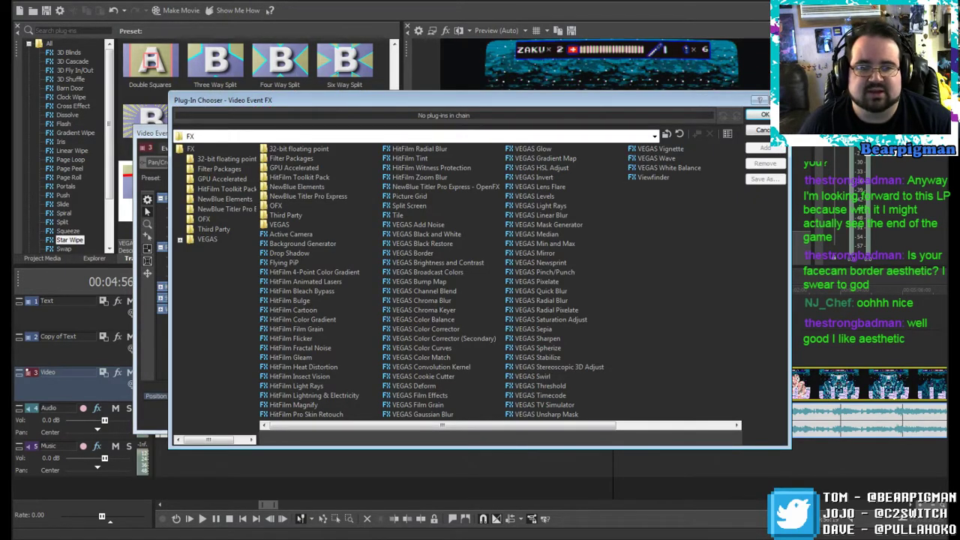
key("Escape")
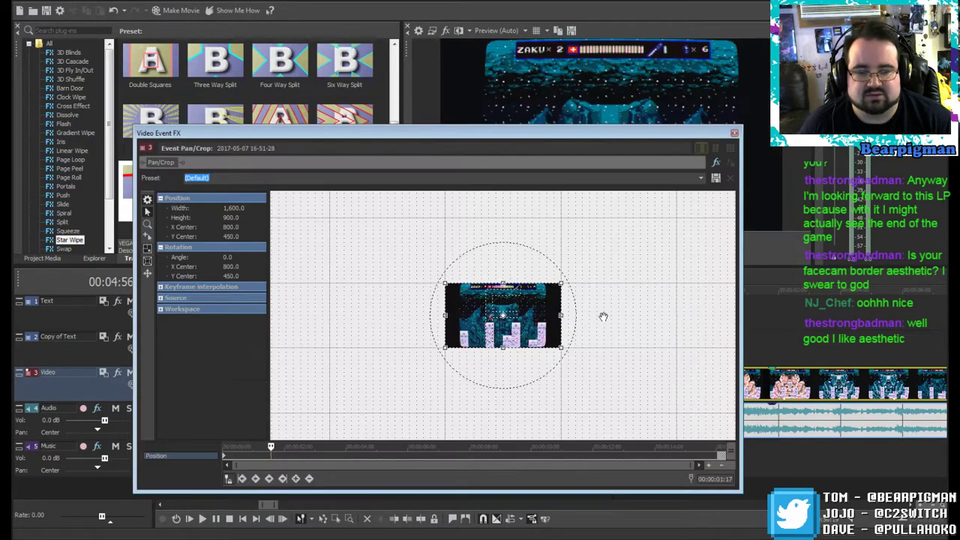
left_click(734, 134)
Step: Park the playhead inside the 14-frame Star Wipe, set the transition's angle to 0, and close its properties
right_click(571, 388)
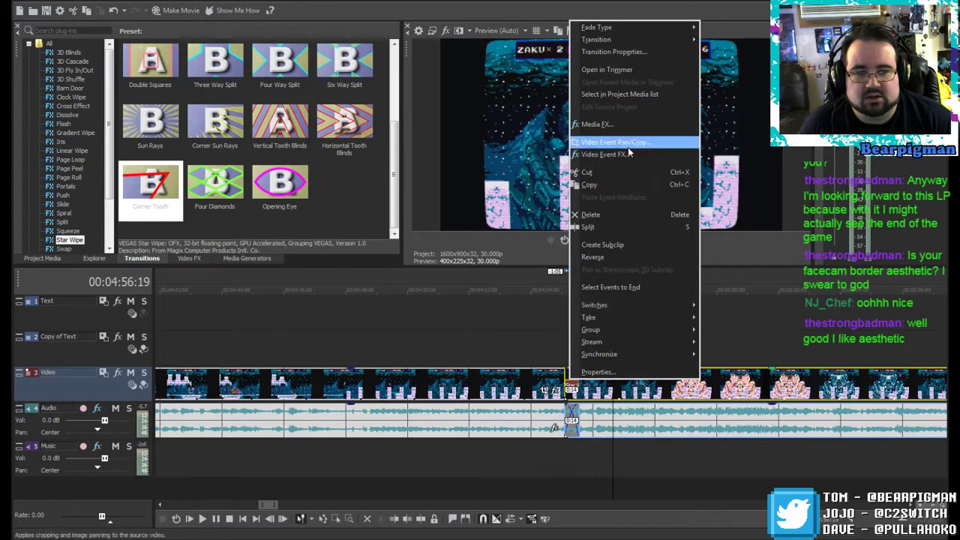
left_click(614, 52)
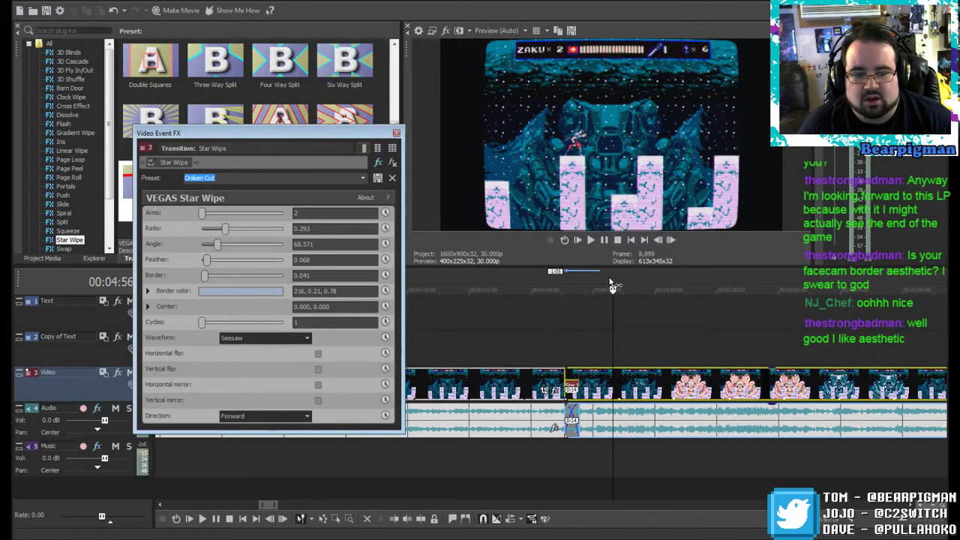
left_click_drag(611, 290, 571, 289)
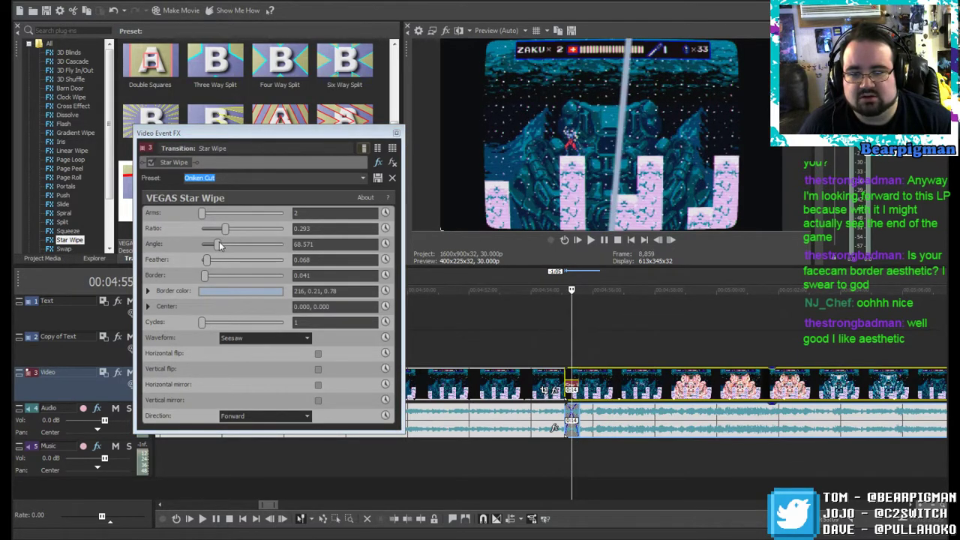
left_click_drag(219, 242, 193, 235)
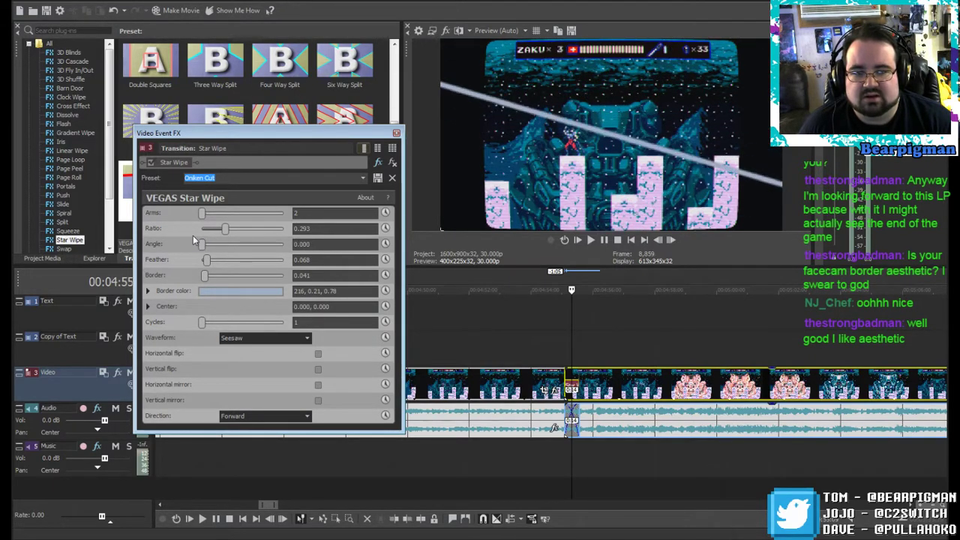
left_click(397, 133)
Step: Play back the re-angled Star Wipe from 00:04:55:02 and continue through the end of the boss-fight piece
left_click(563, 326)
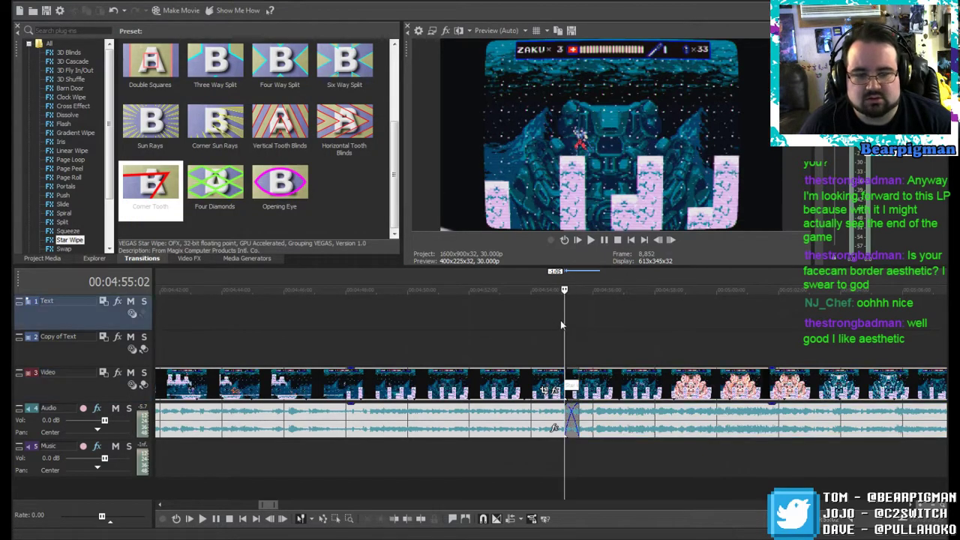
left_click(590, 239)
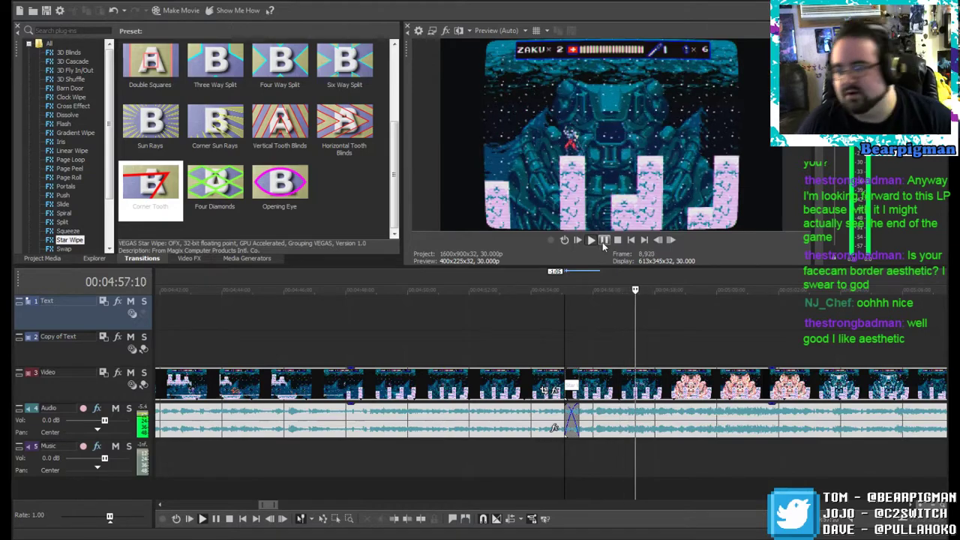
left_click(604, 240)
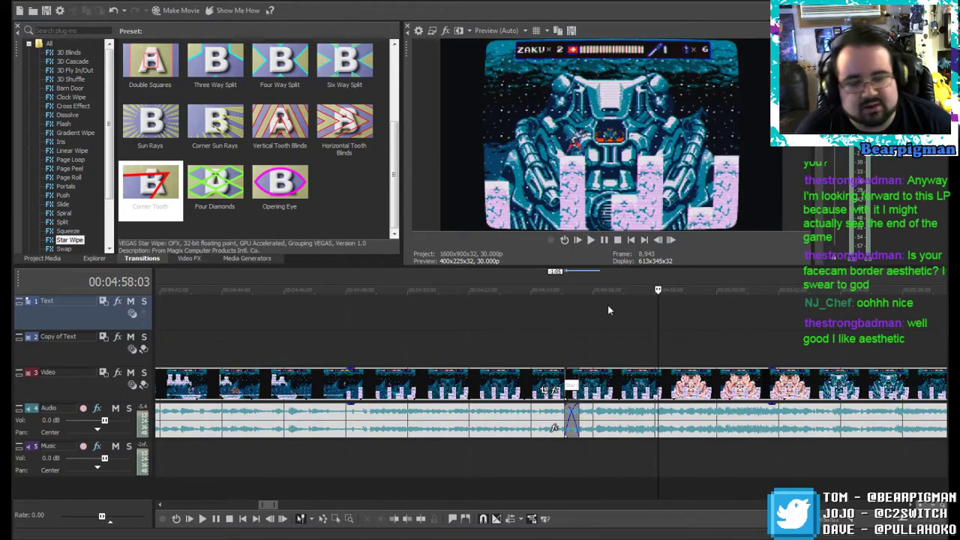
left_click(603, 240)
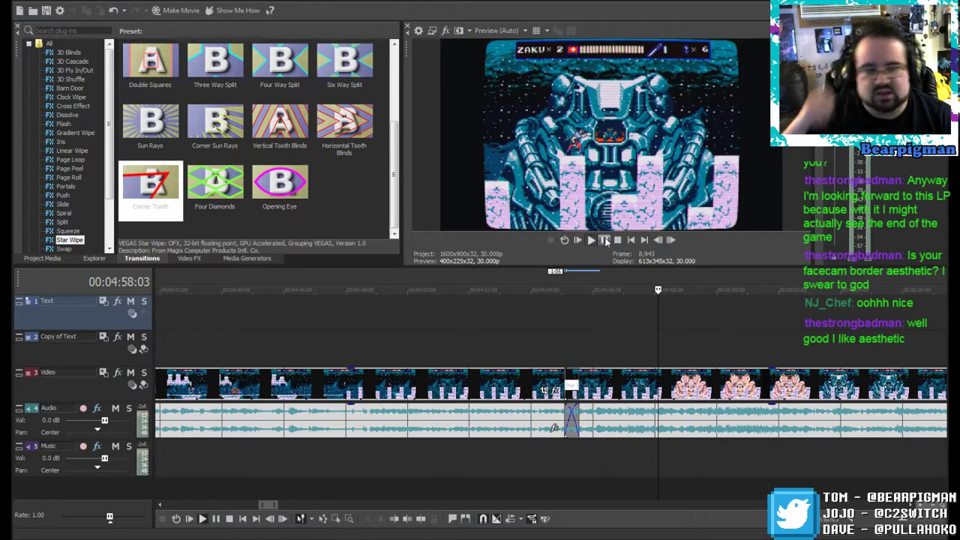
scroll(660, 322, "down", 3)
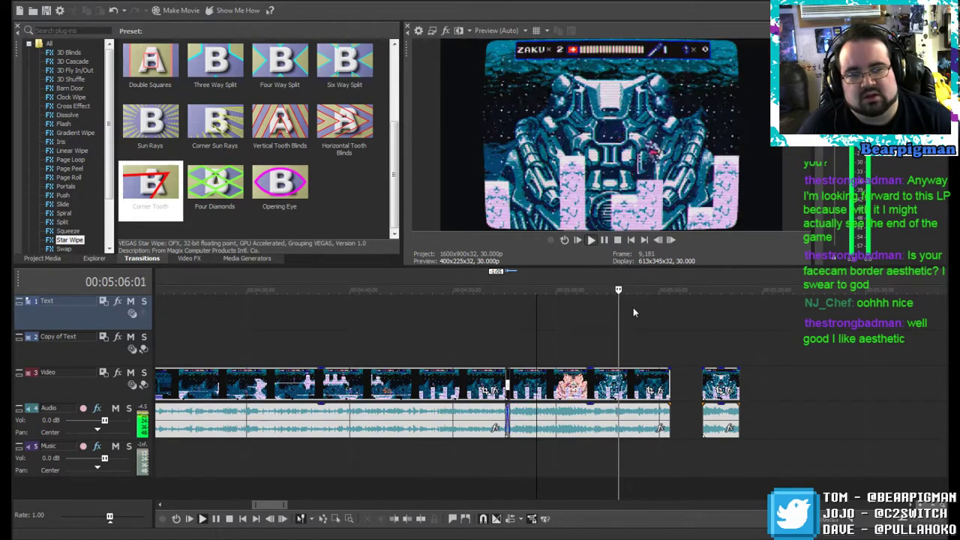
left_click(604, 240)
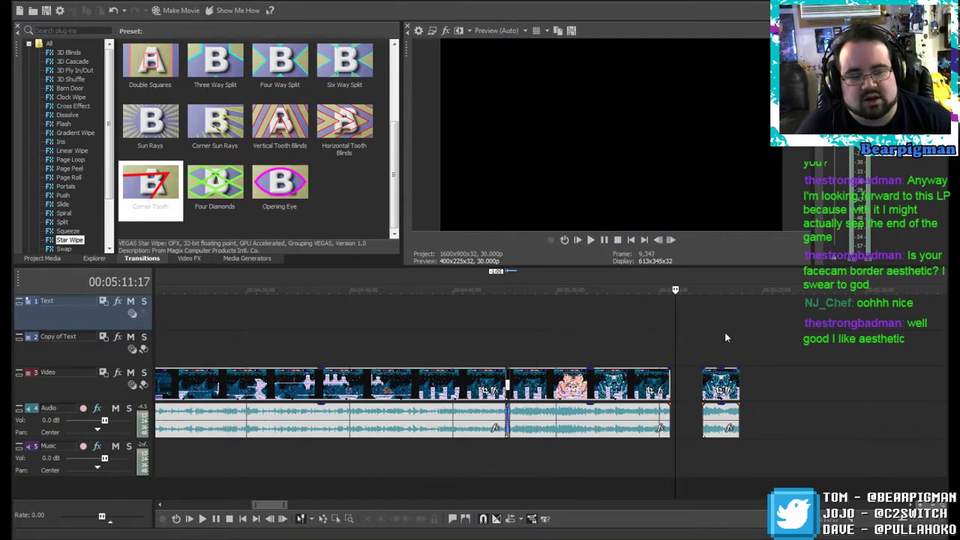
Step: Move the short boss attempt against the end of the boss-fight piece and bring the long following clip close behind it
left_click_drag(717, 379, 685, 377)
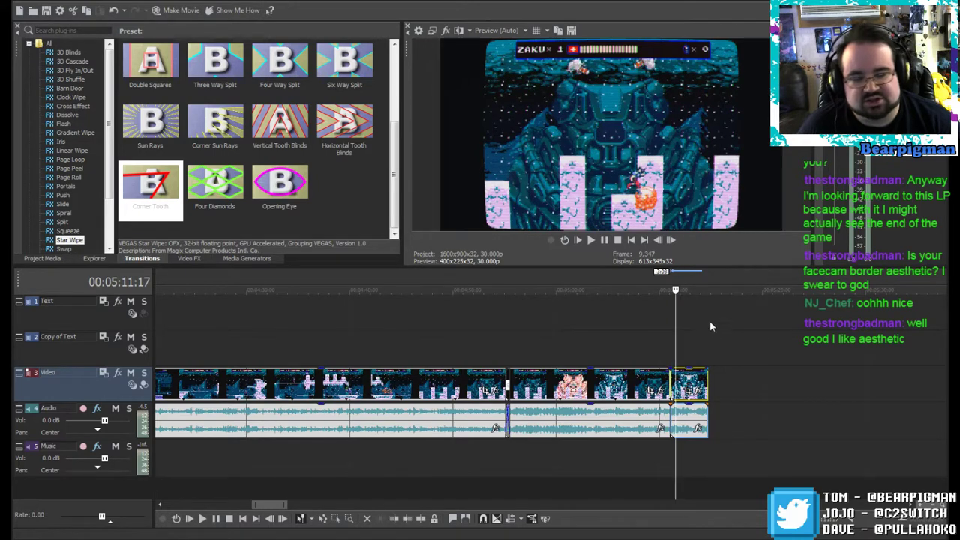
left_click_drag(675, 290, 757, 314)
scroll(772, 330, "down", 3)
left_click(662, 383)
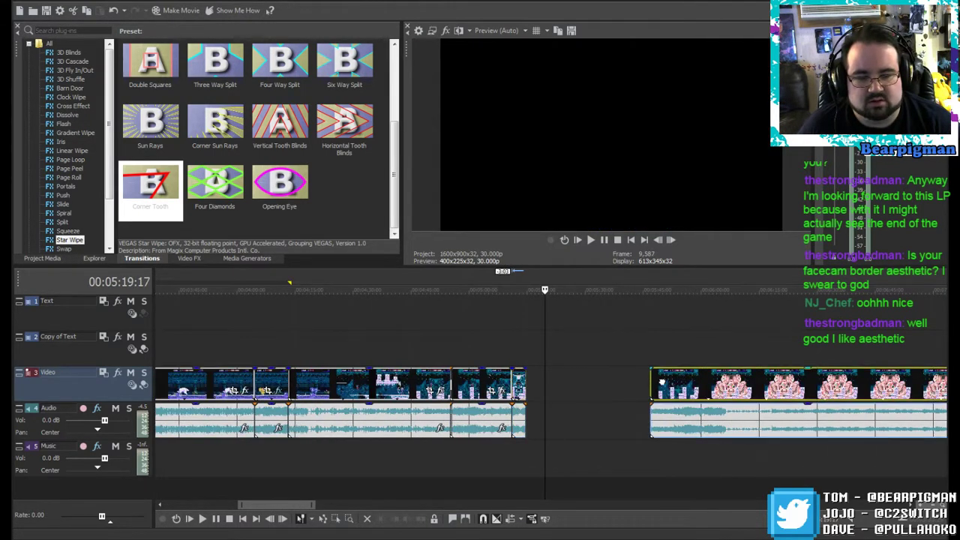
left_click_drag(662, 383, 546, 380)
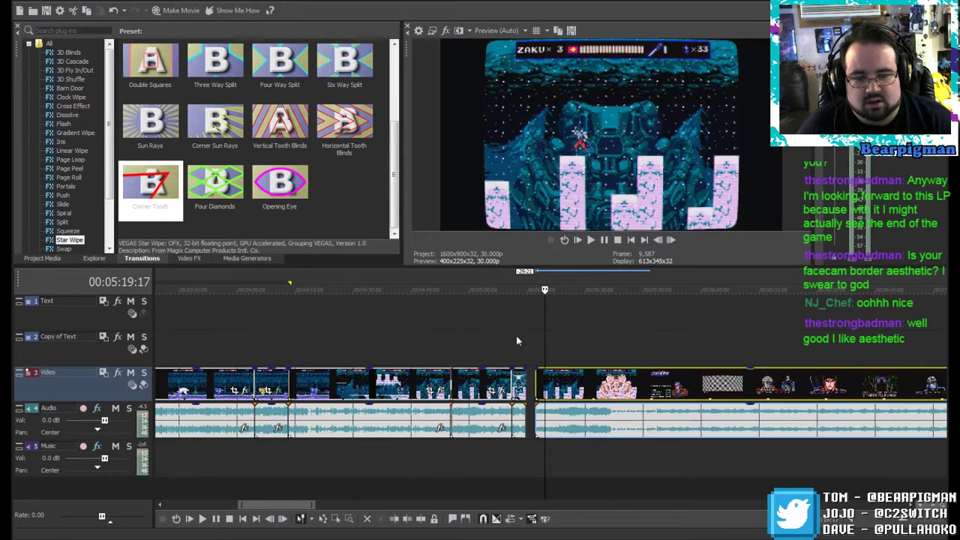
left_click(516, 335)
Step: Try applying the Corner Tooth Star Wipe at the cut before the short boss attempt, and undo it
scroll(518, 335, "up", 6)
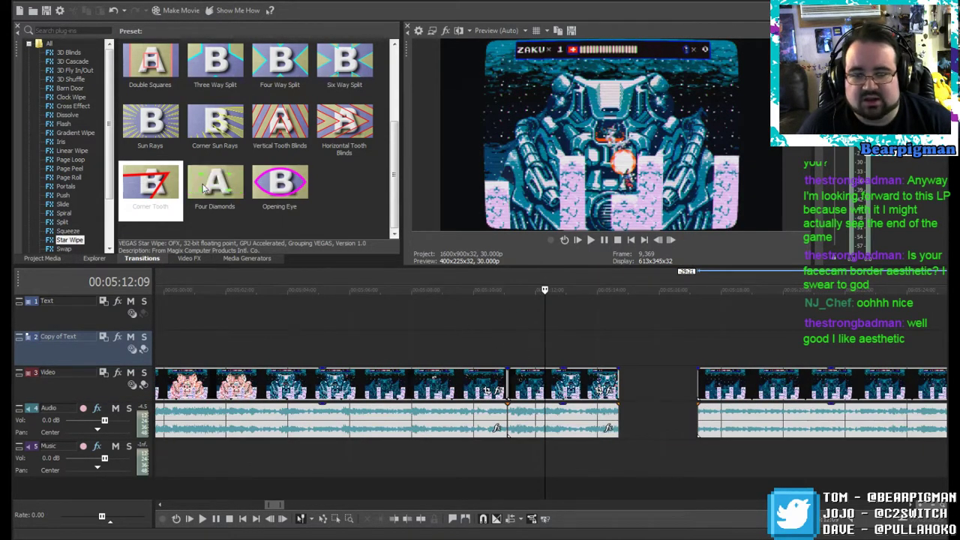
left_click_drag(159, 191, 169, 201)
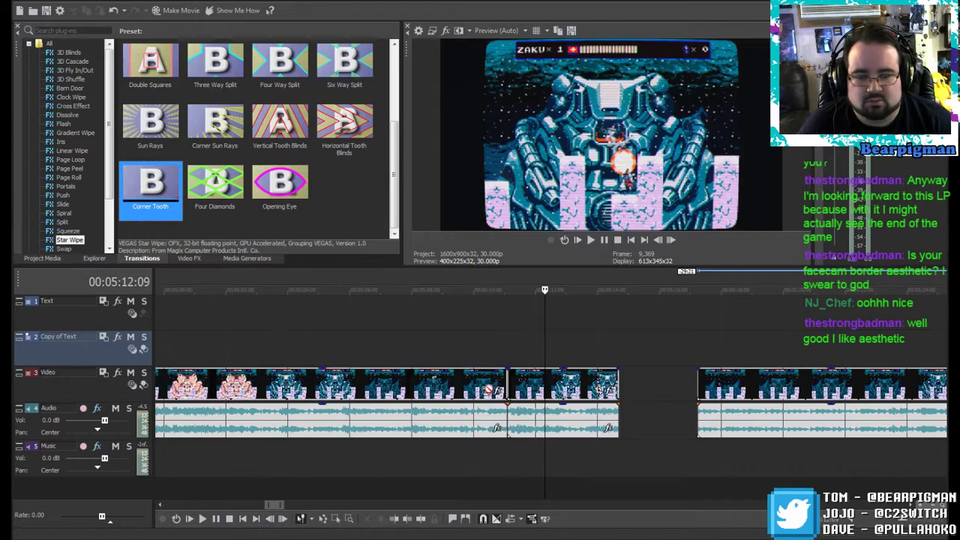
left_click_drag(489, 390, 508, 395)
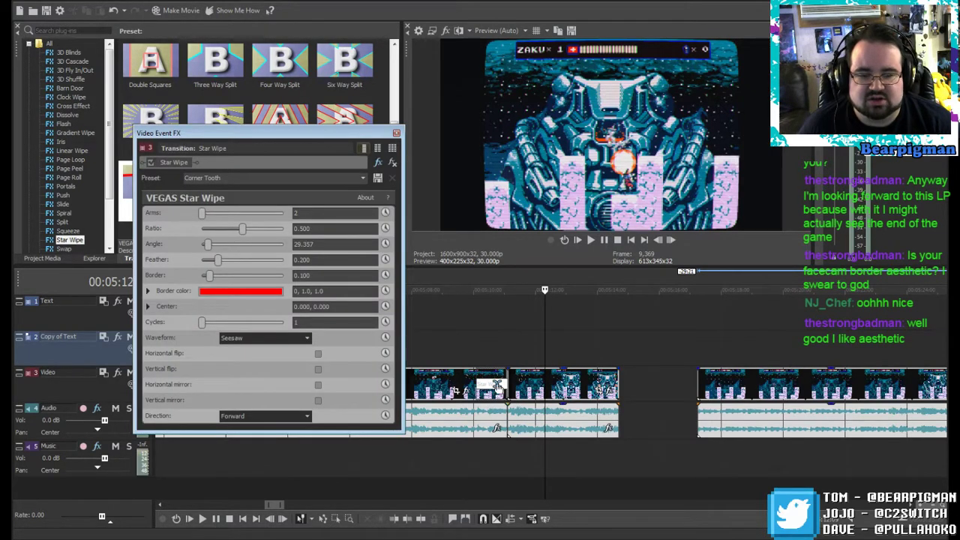
left_click(396, 134)
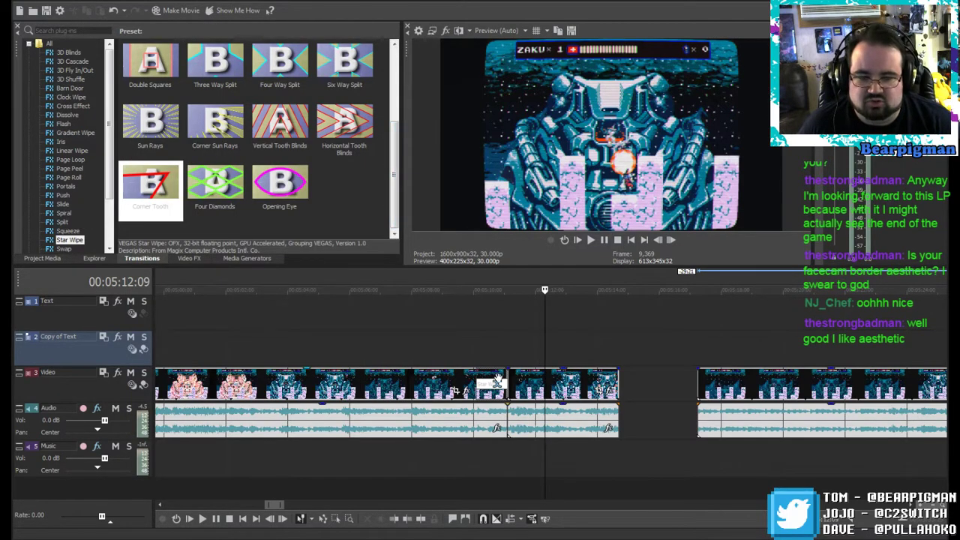
left_click(51, 0)
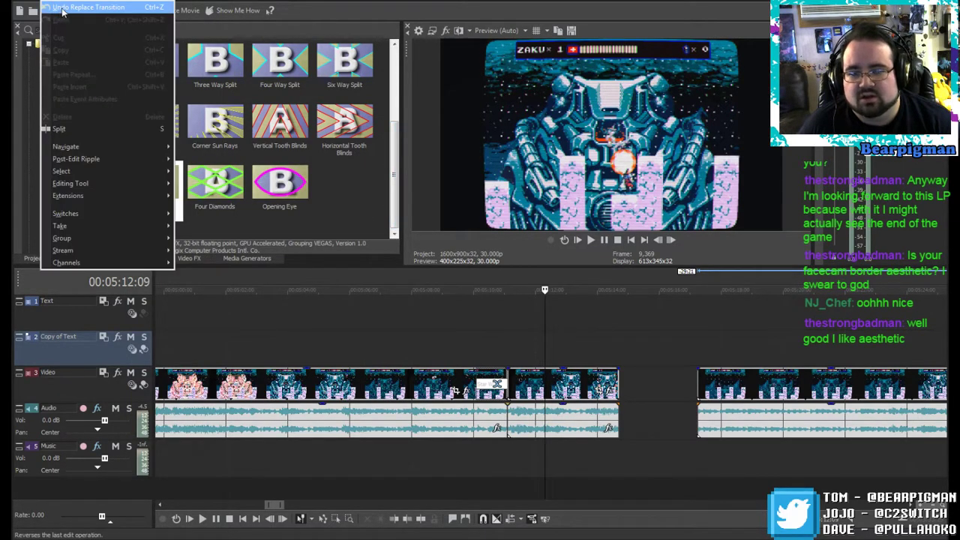
left_click(63, 11)
Step: Add the Corner Tooth Star Wipe to the end of the boss-fight piece and shorten its fade-out to six frames
left_click_drag(519, 376, 525, 379)
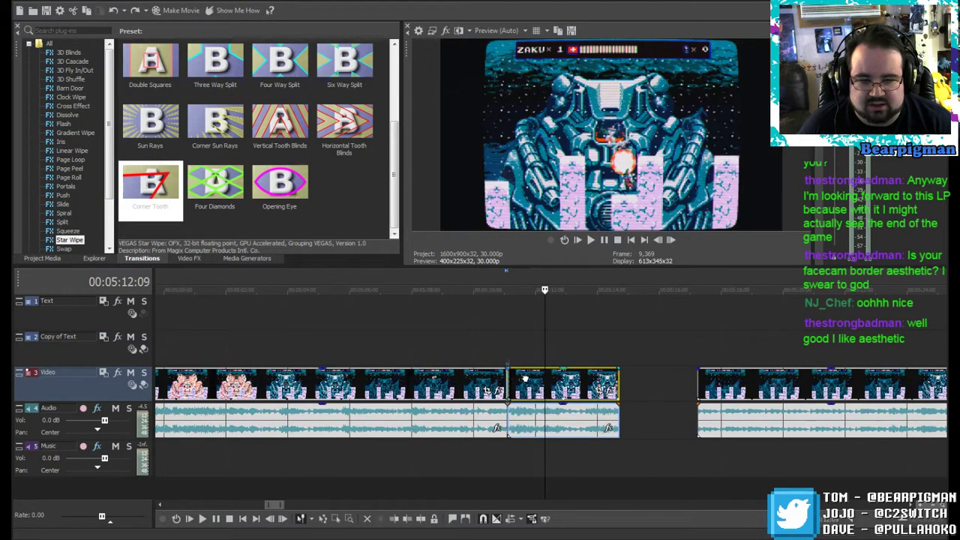
left_click(503, 342)
left_click_drag(150, 186, 508, 392)
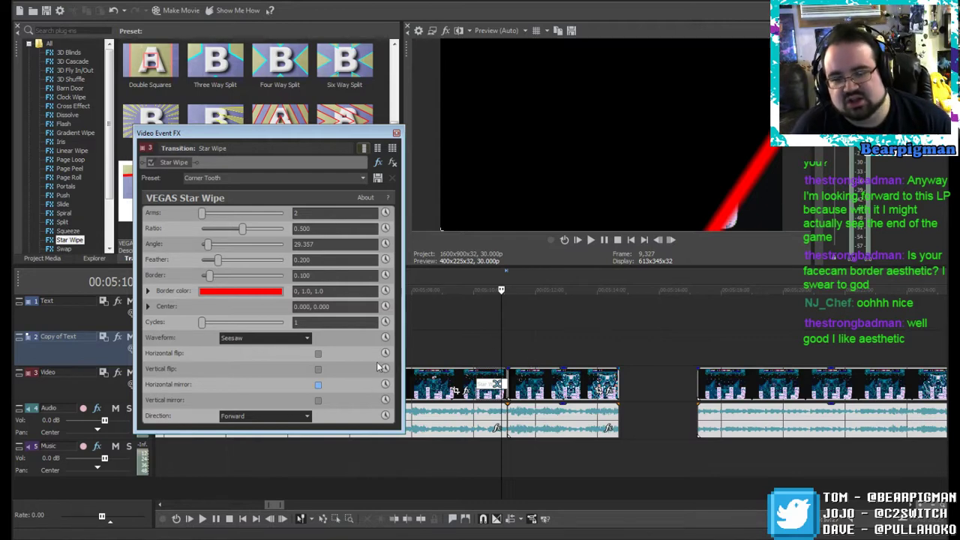
left_click(397, 133)
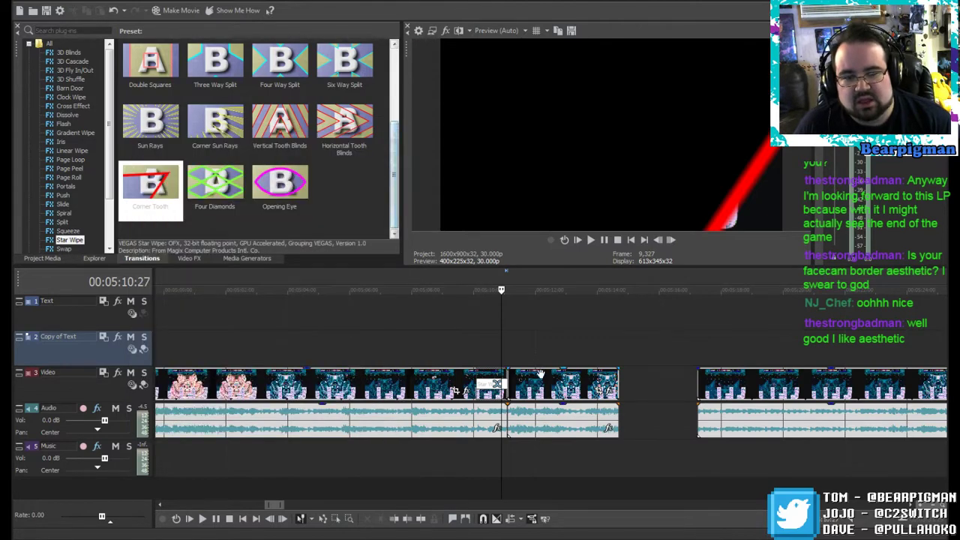
left_click(486, 338)
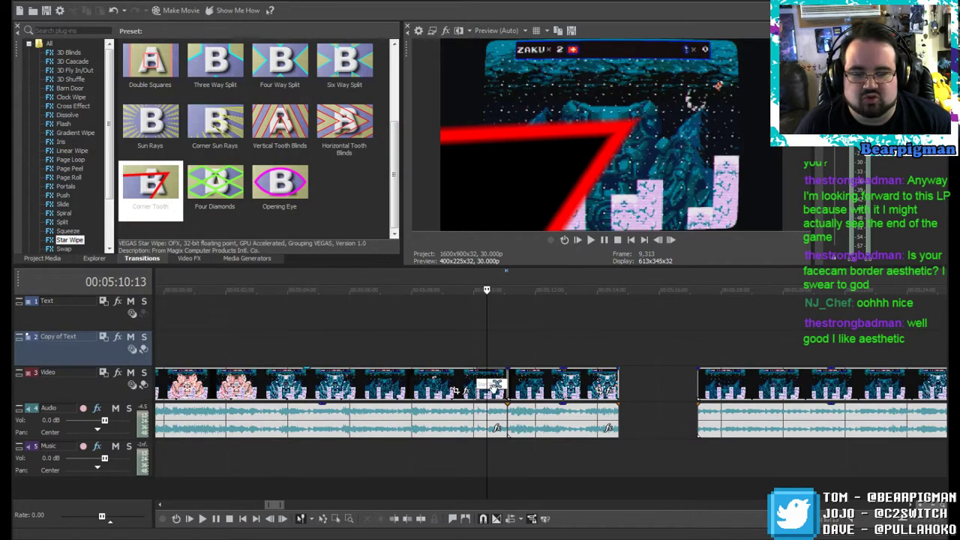
left_click(480, 384)
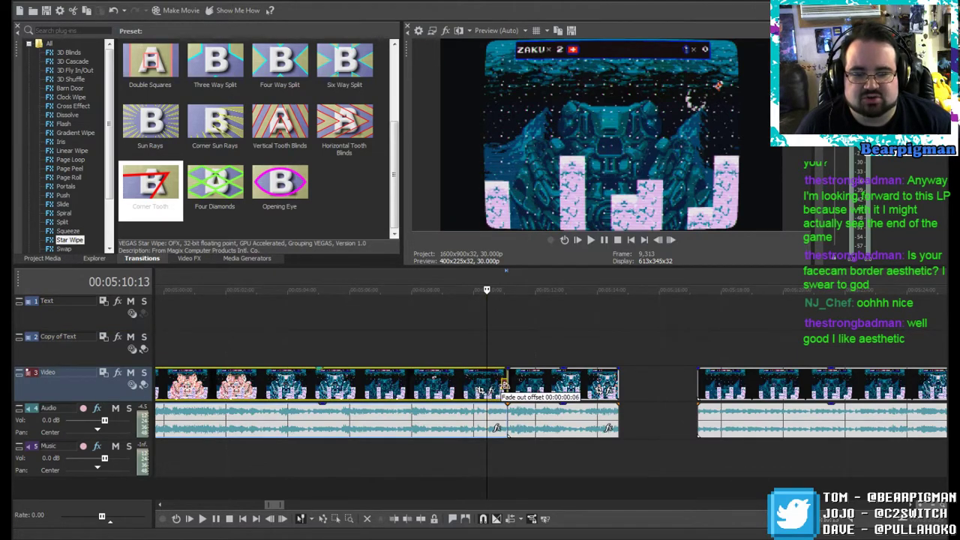
Step: Give the short boss attempt a brief fade-in and insert a VEGAS Star Wipe on it
left_click(528, 332)
scroll(516, 338, "up", 3)
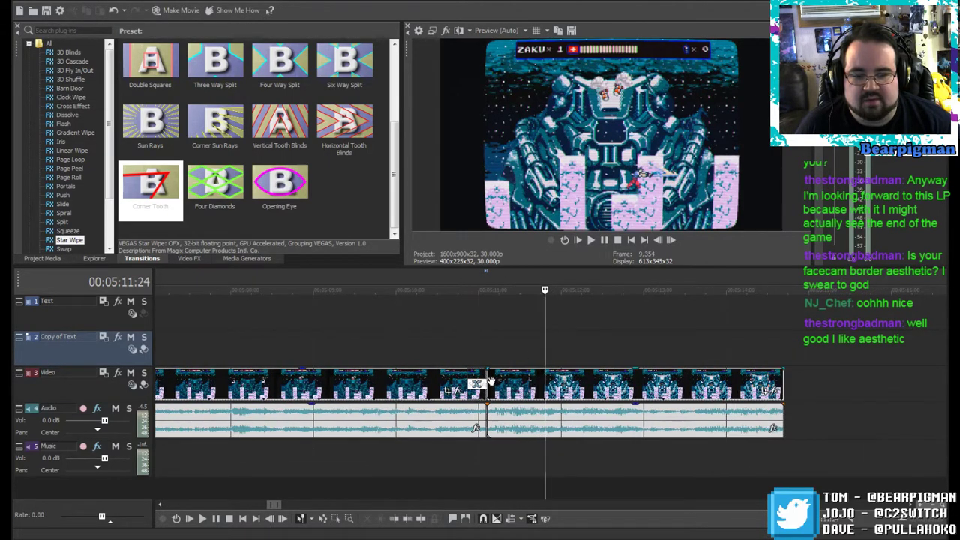
left_click(484, 369)
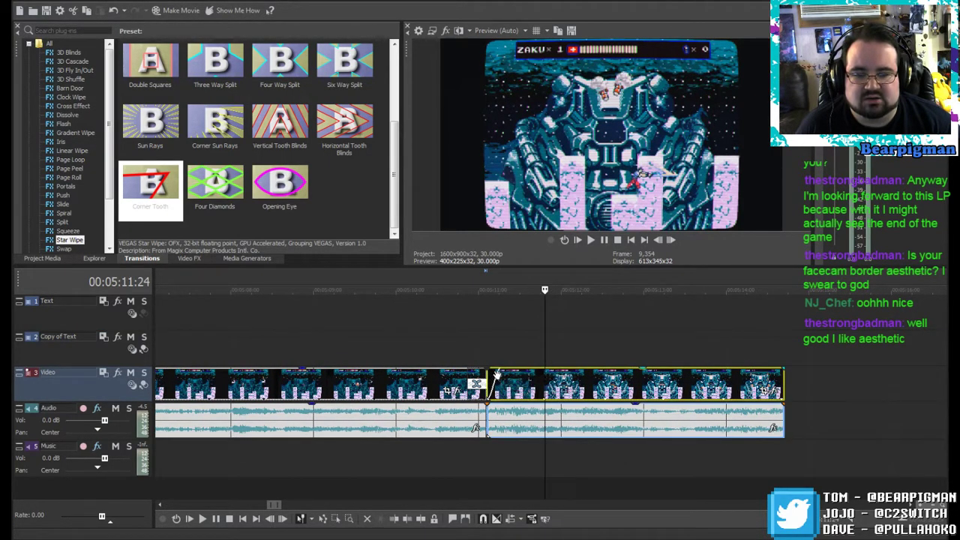
right_click(494, 379)
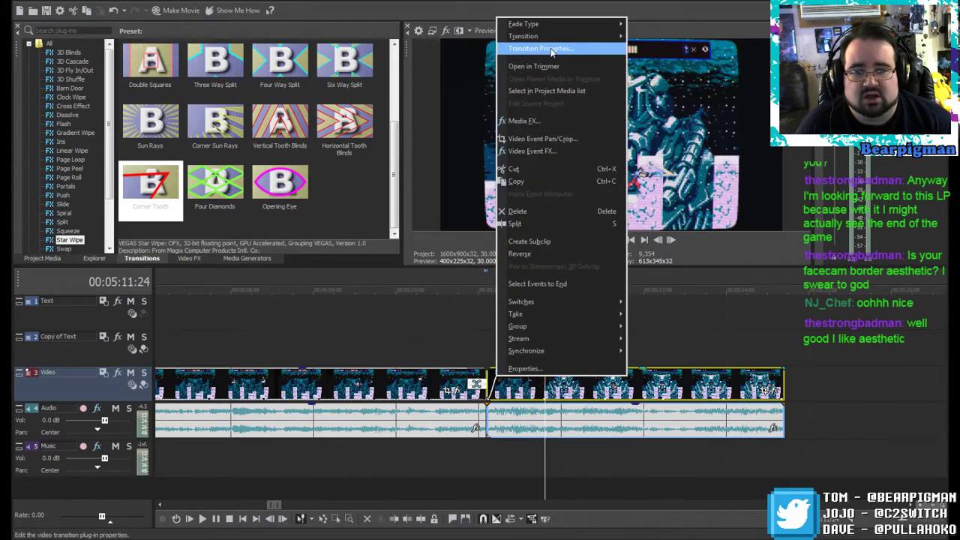
mouse_move(554, 40)
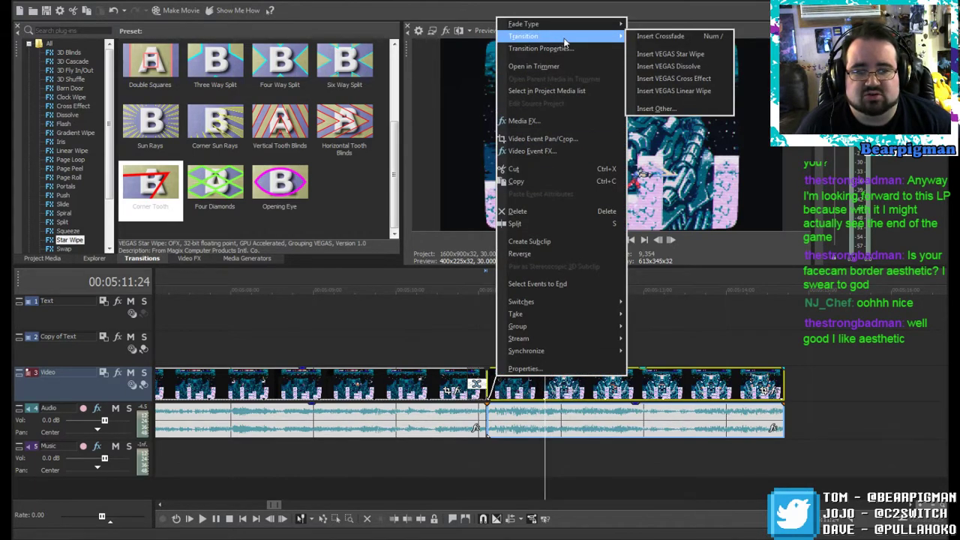
left_click(670, 54)
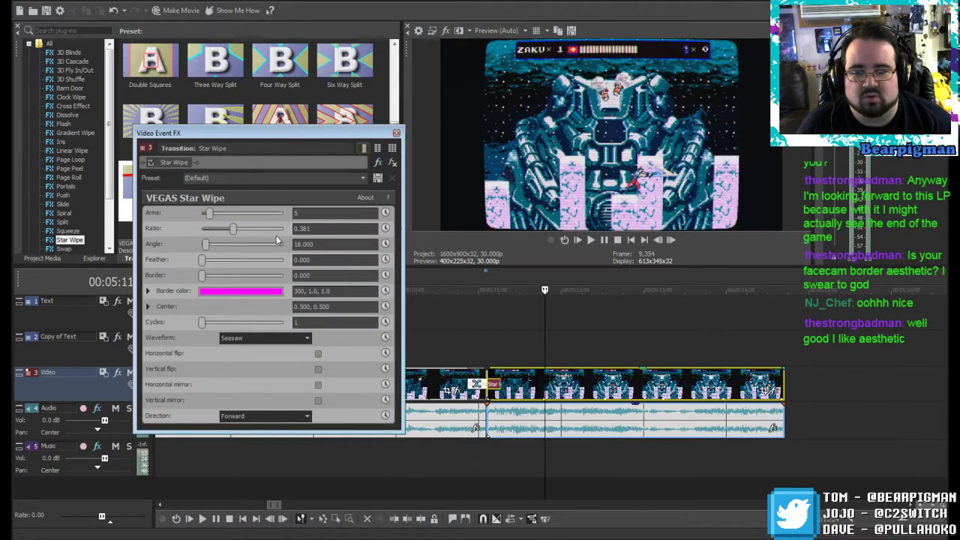
Step: Apply the Oniken Cut preset to the short attempt's opening Star Wipe and close its properties
left_click(363, 177)
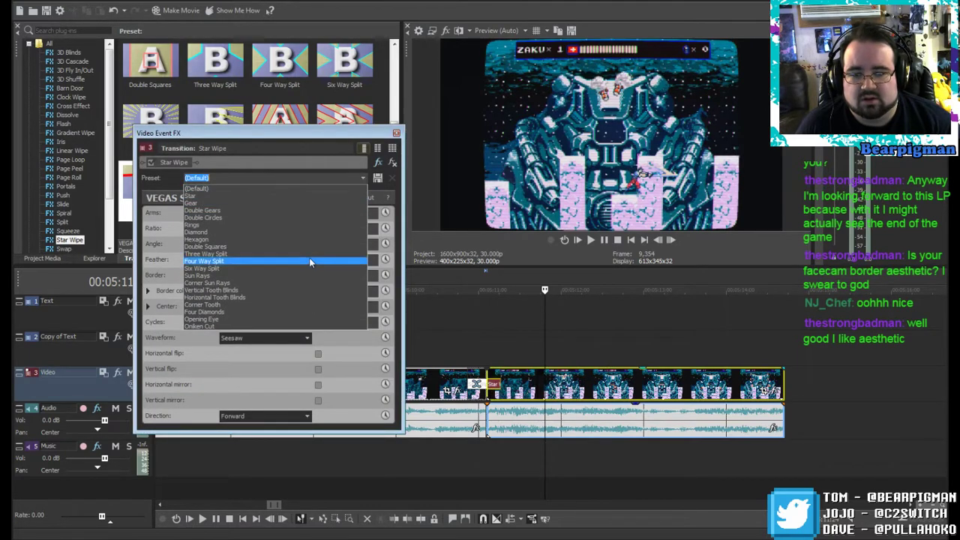
left_click(278, 326)
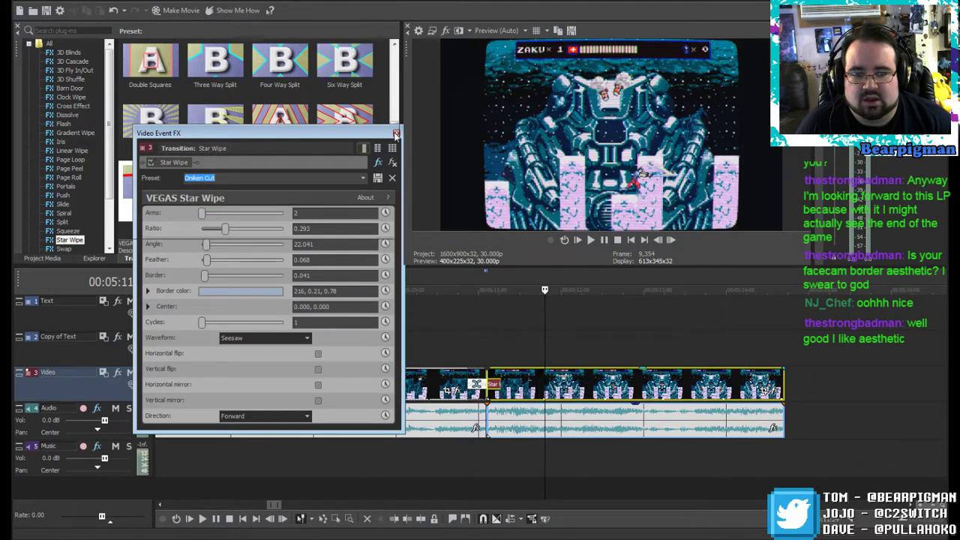
left_click(396, 133)
Step: Change the boss-fight piece's closing transition to VEGAS Star Wipe, apply the Oniken Cut preset, and close its properties
left_click(475, 384)
right_click(476, 385)
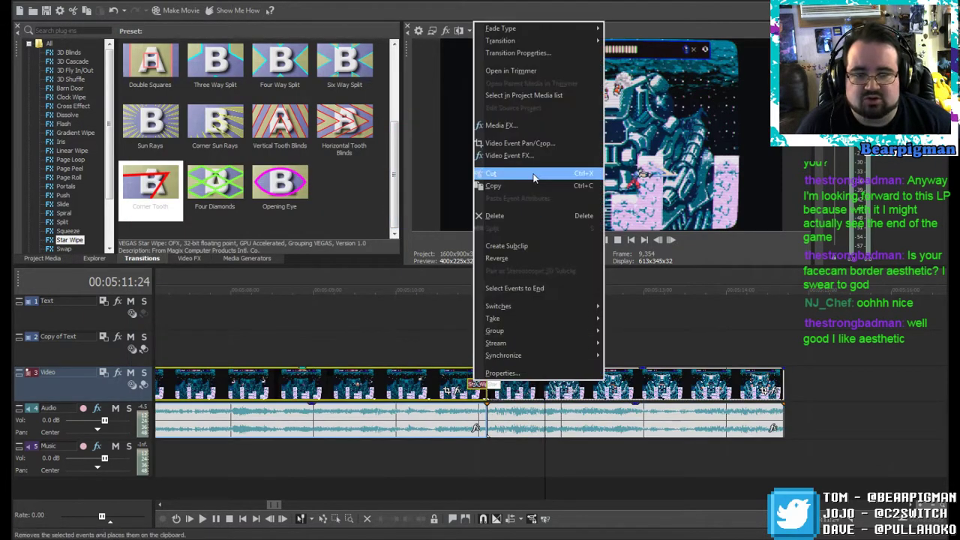
mouse_move(537, 42)
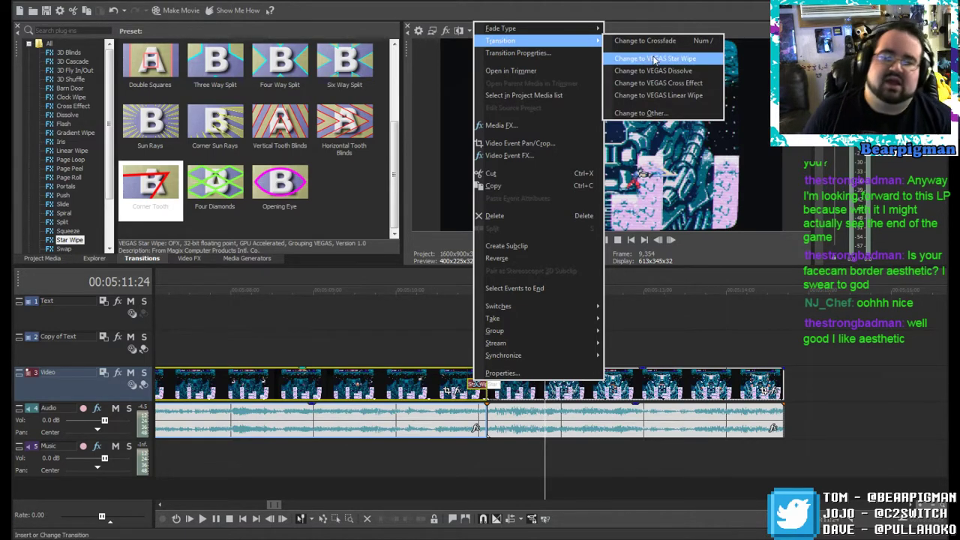
left_click(653, 58)
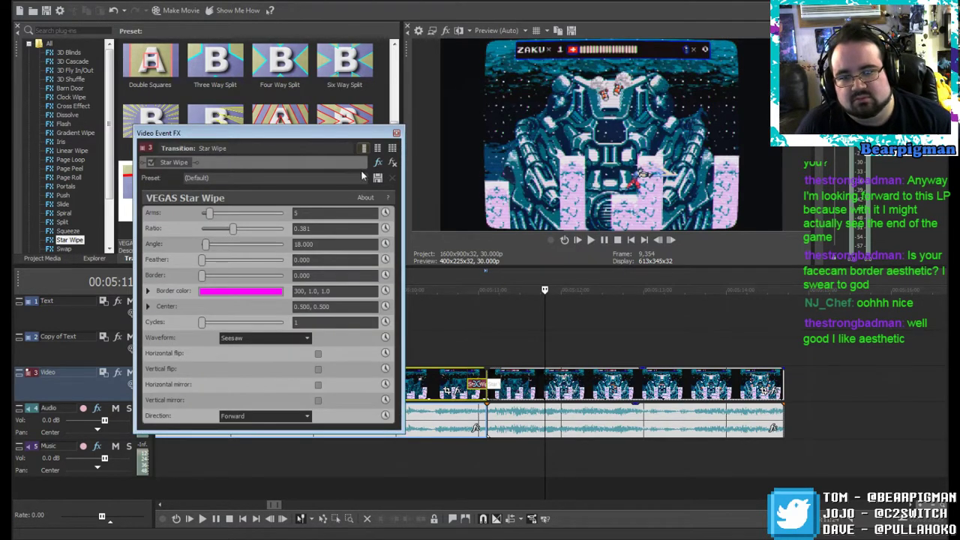
left_click(363, 179)
left_click(297, 320)
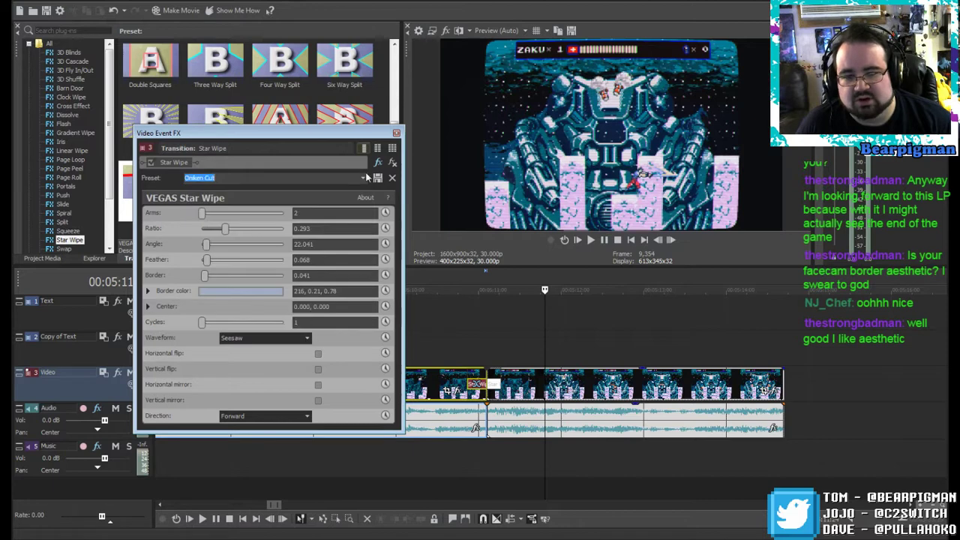
left_click(396, 134)
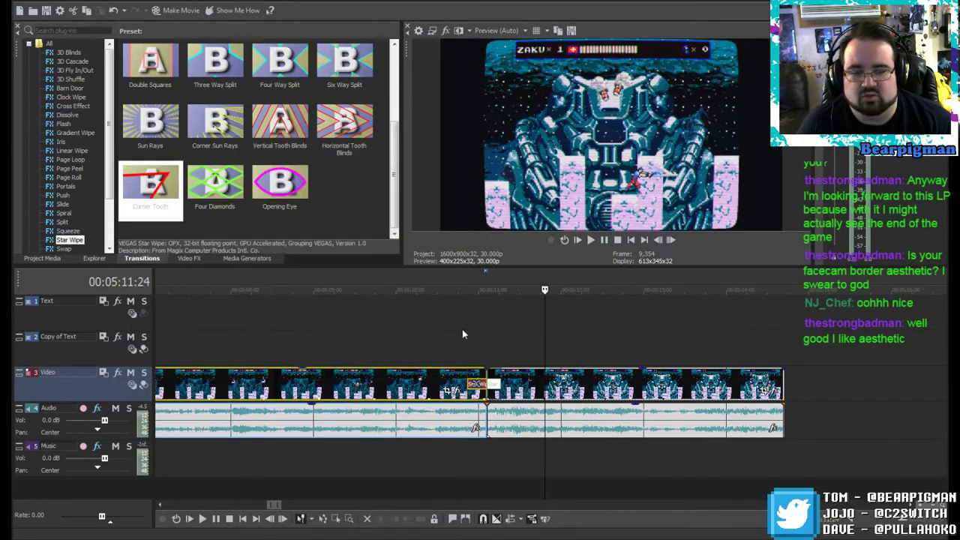
Step: Preview the cut before the short boss attempt, lengthen the preceding piece's fade-out, and set the attempt's fade-in to about 11 frames
left_click(464, 329)
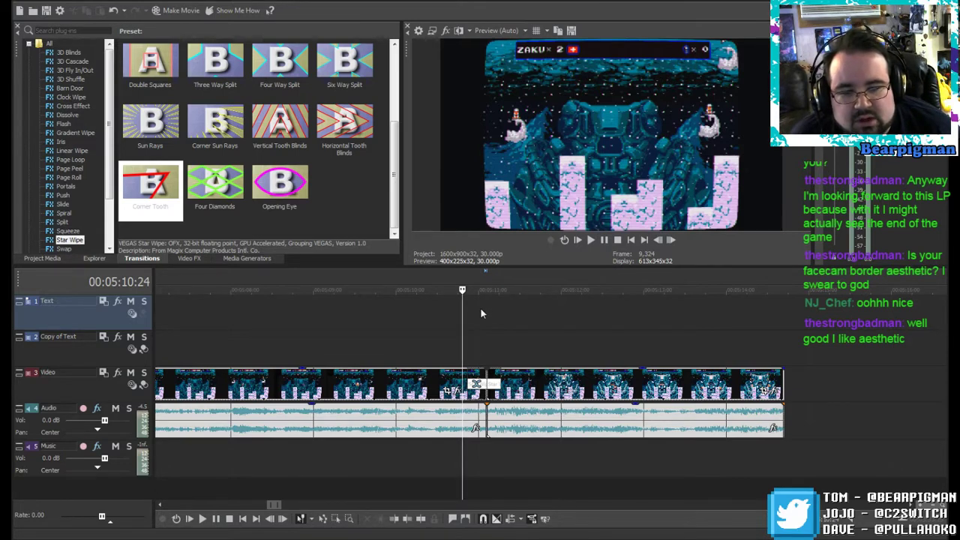
left_click(594, 241)
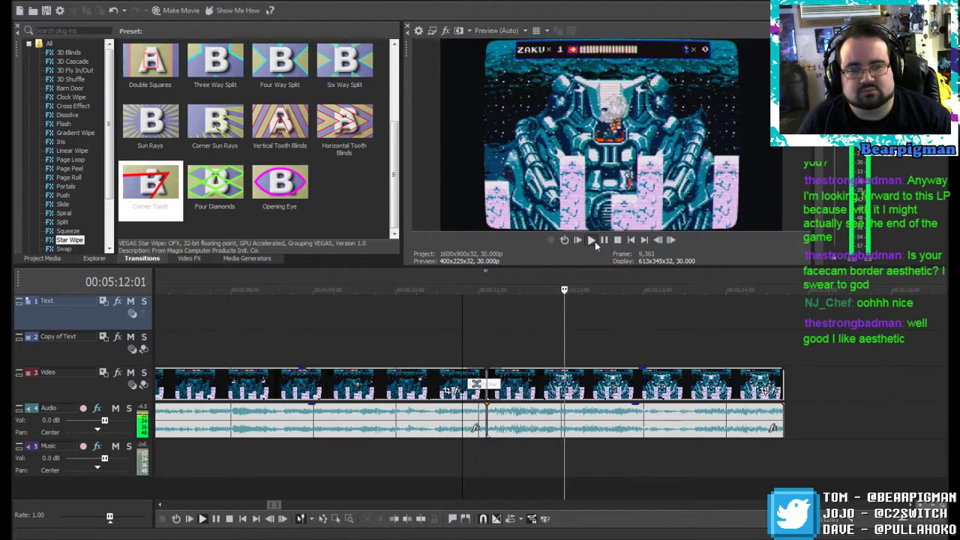
left_click(604, 240)
left_click(456, 318)
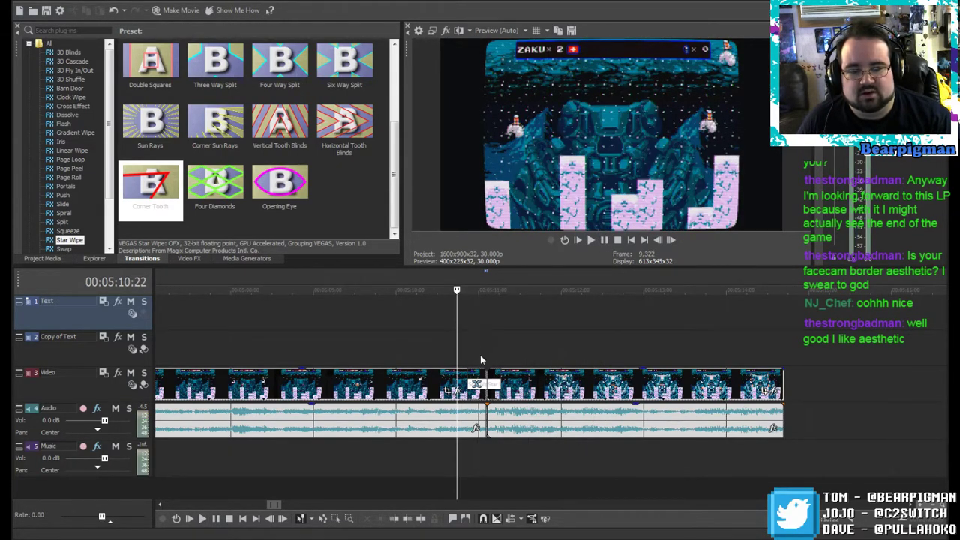
left_click_drag(468, 373, 443, 373)
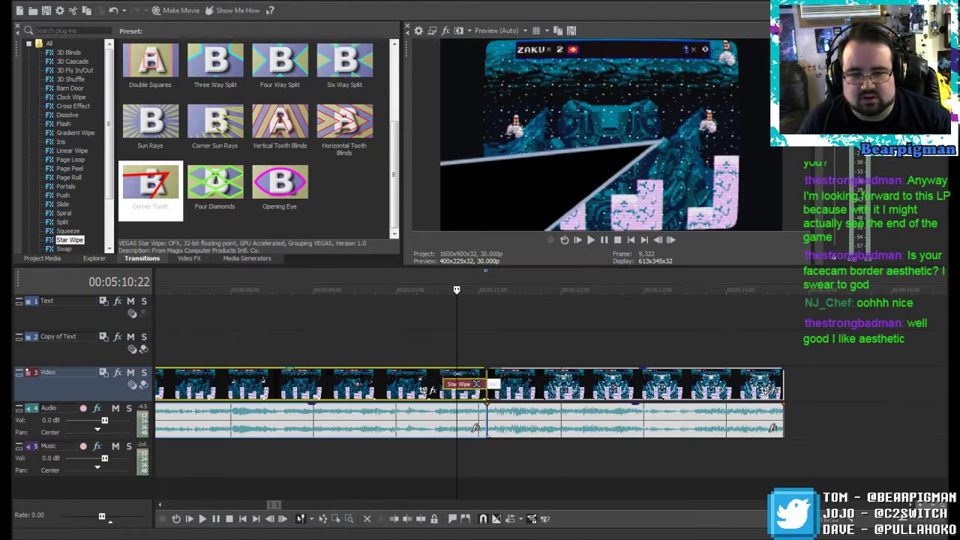
left_click(500, 383)
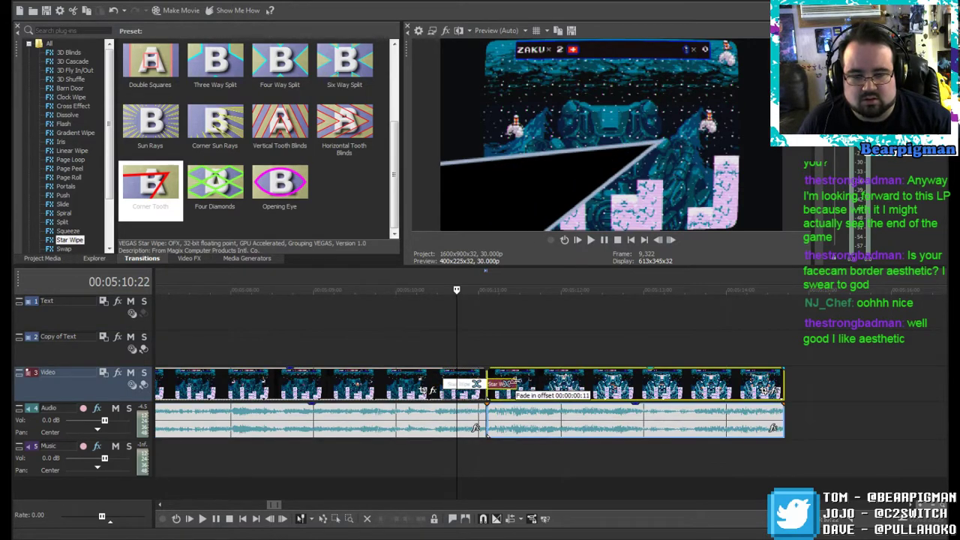
Step: Play back the lengthened Star Wipes at the cut before the short boss attempt twice to judge their timing
scroll(433, 301, "down", 5)
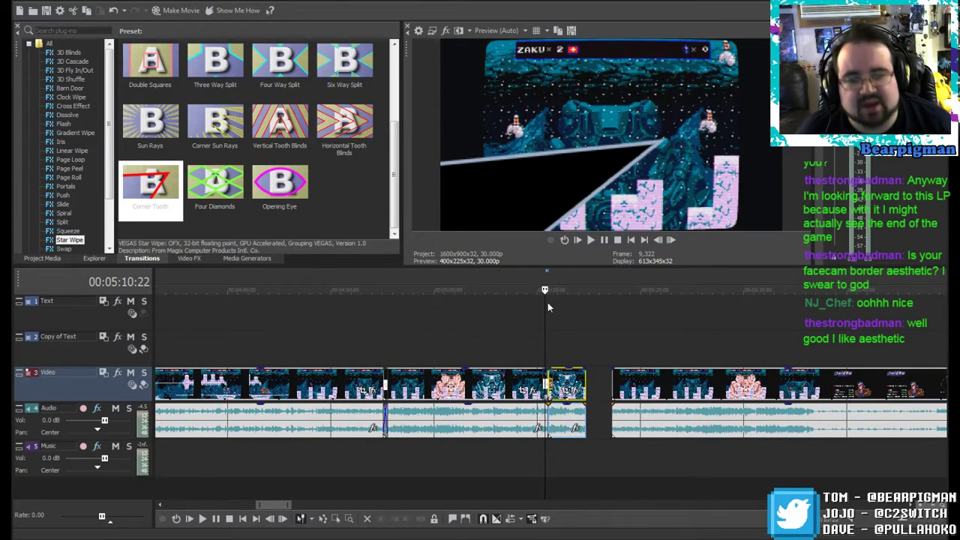
left_click(535, 333)
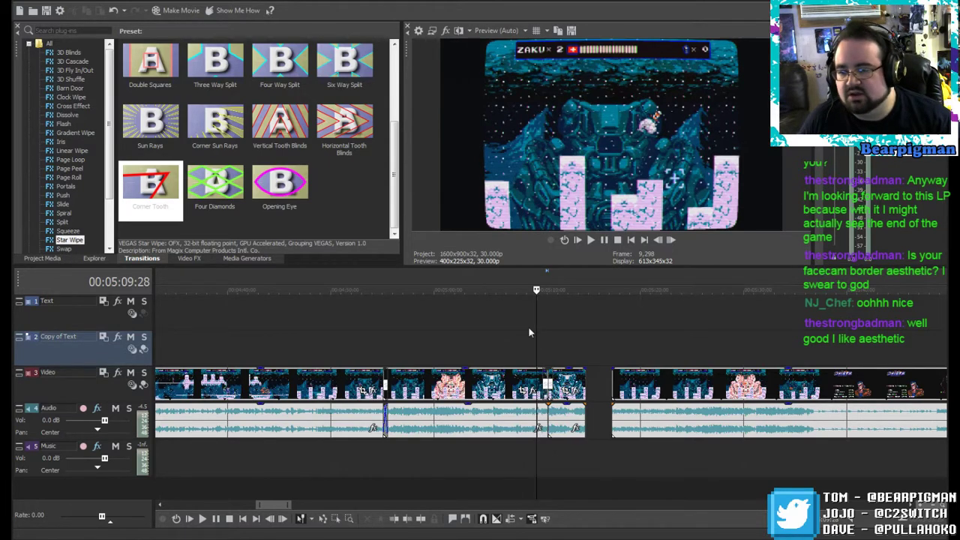
left_click(592, 239)
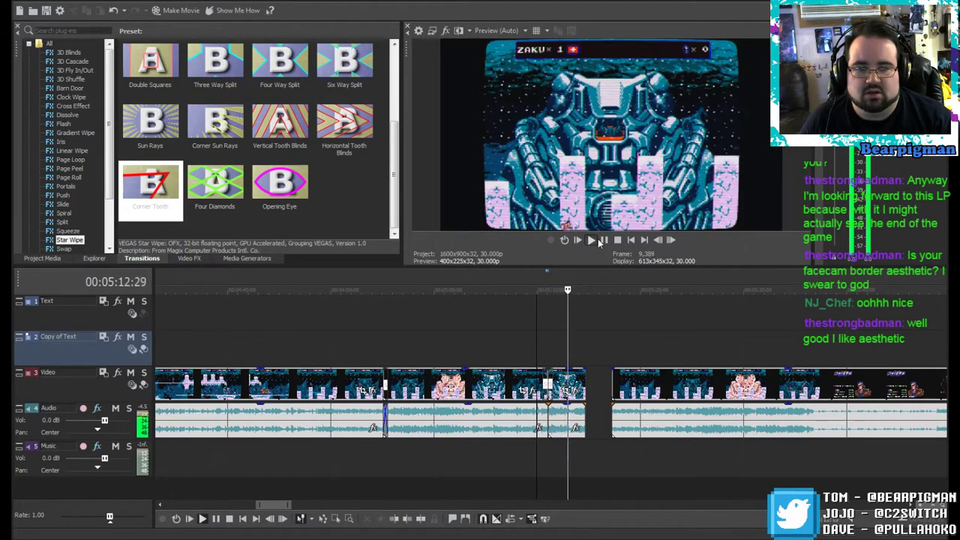
left_click(604, 240)
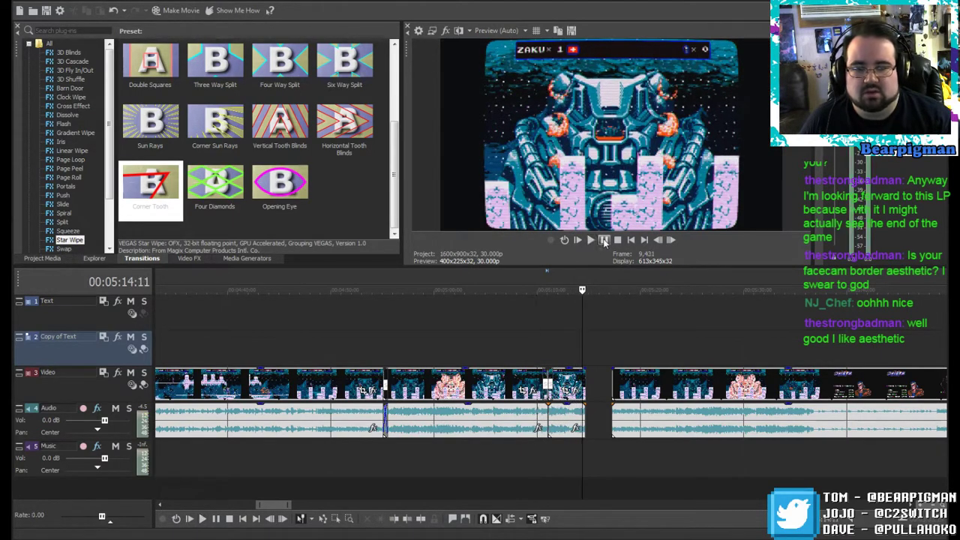
left_click(530, 336)
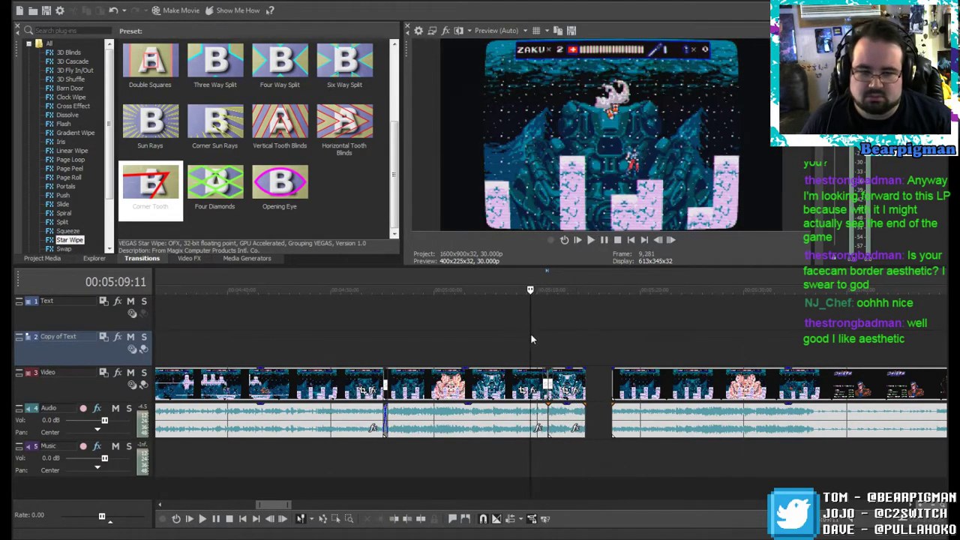
left_click(592, 239)
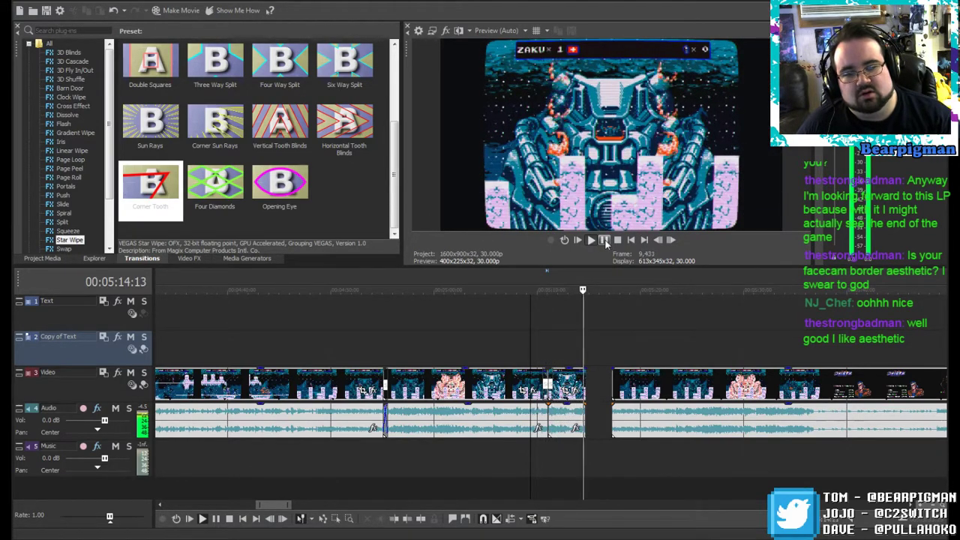
left_click(605, 240)
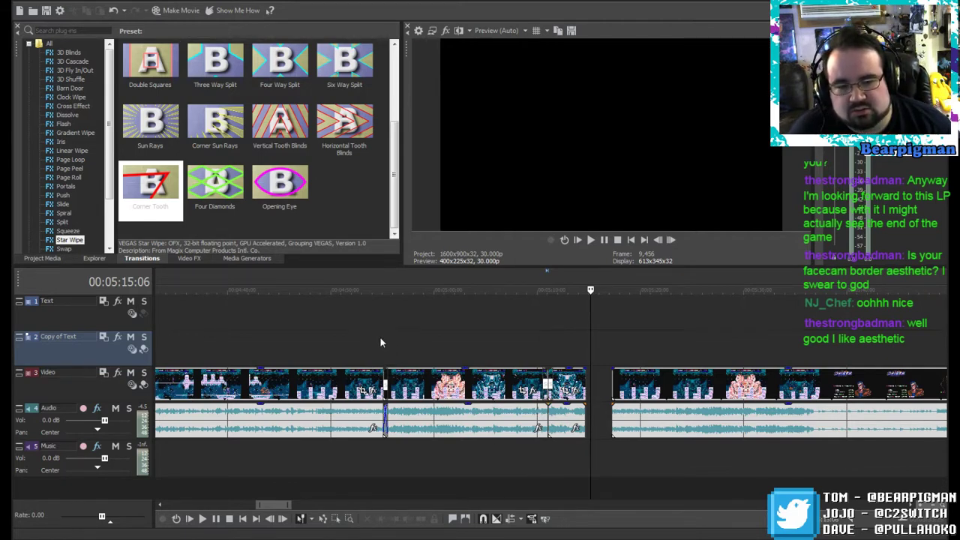
Step: Insert a new video track and place it between the Audio and Music tracks
right_click(59, 489)
left_click(82, 463)
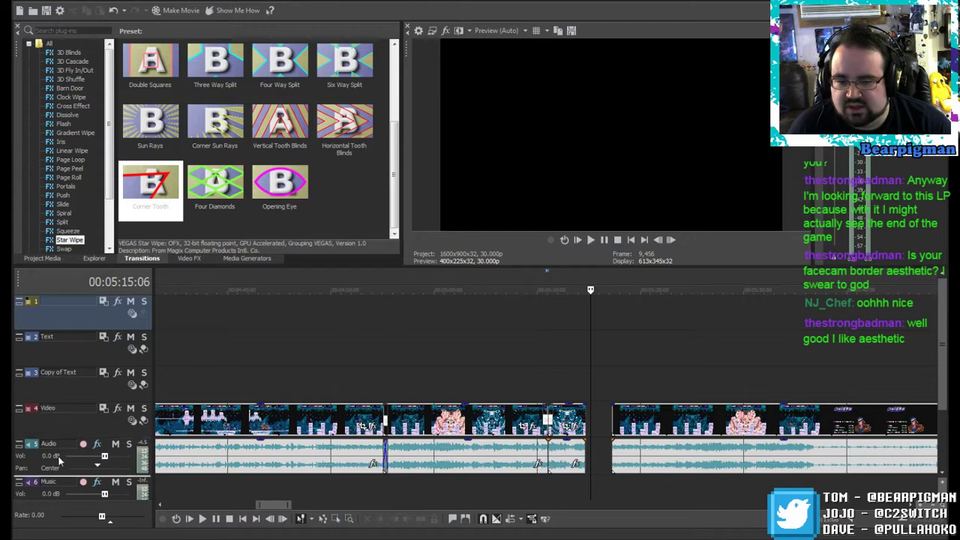
left_click_drag(60, 467, 59, 464)
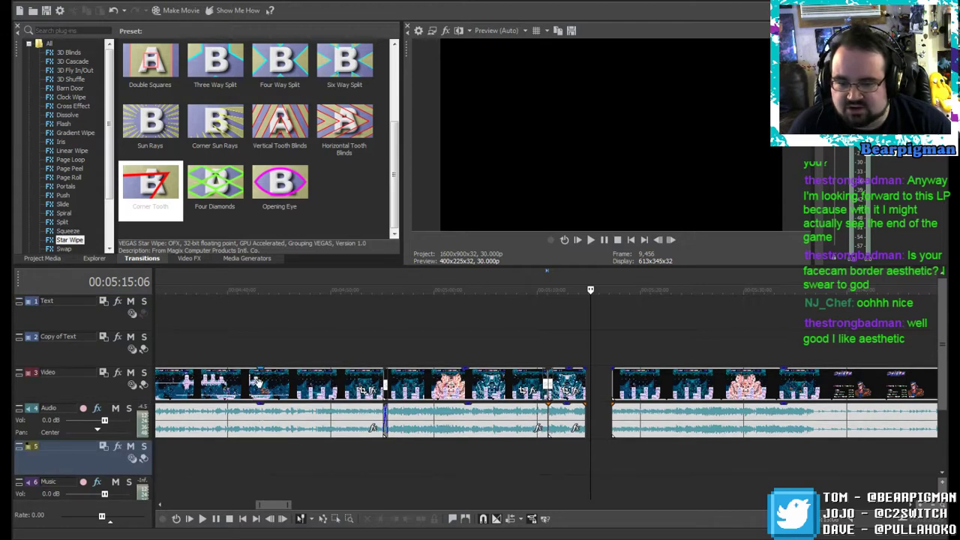
Step: Look at the Oniken images in the picture viewer and import the plain cover artwork JPG into the project media
left_click(42, 258)
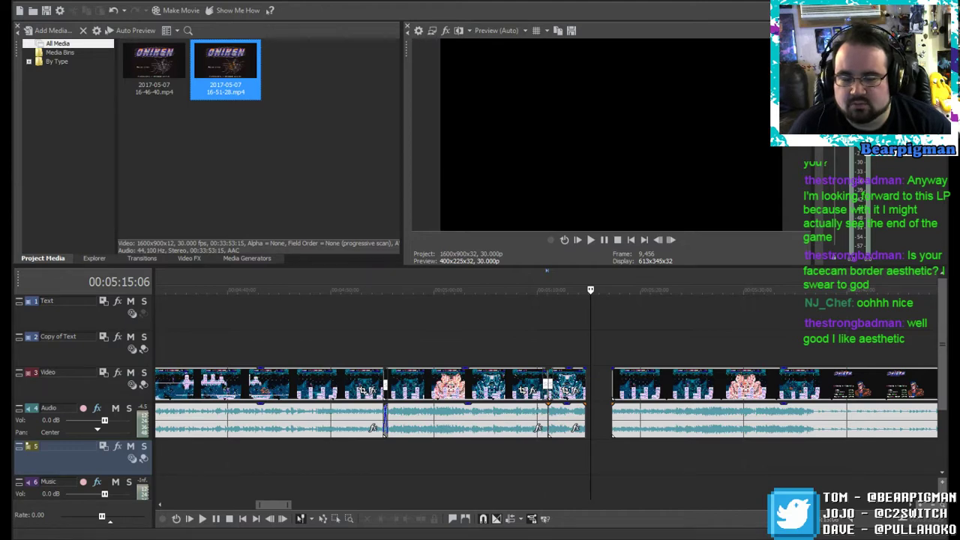
key("super+e")
left_click_drag(464, 157, 0, 135)
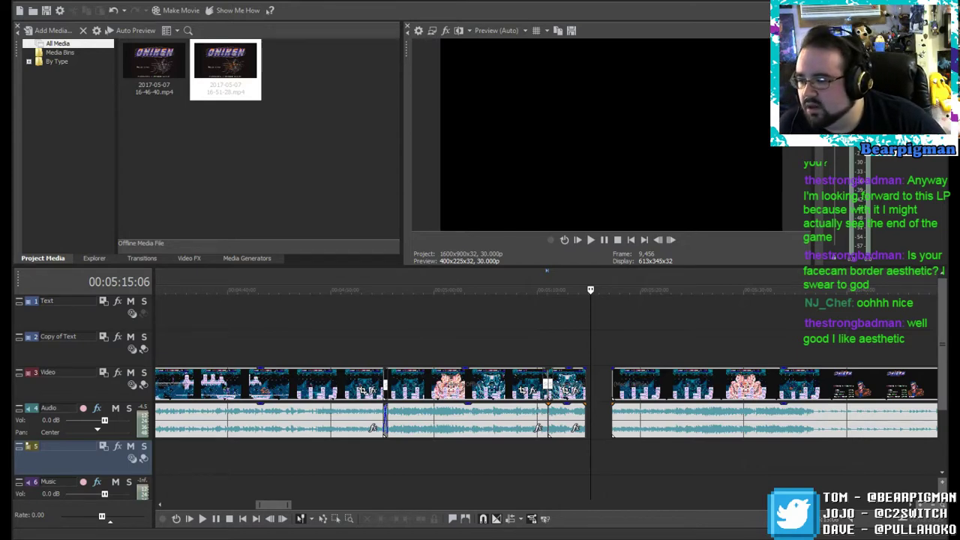
key("alt+Tab")
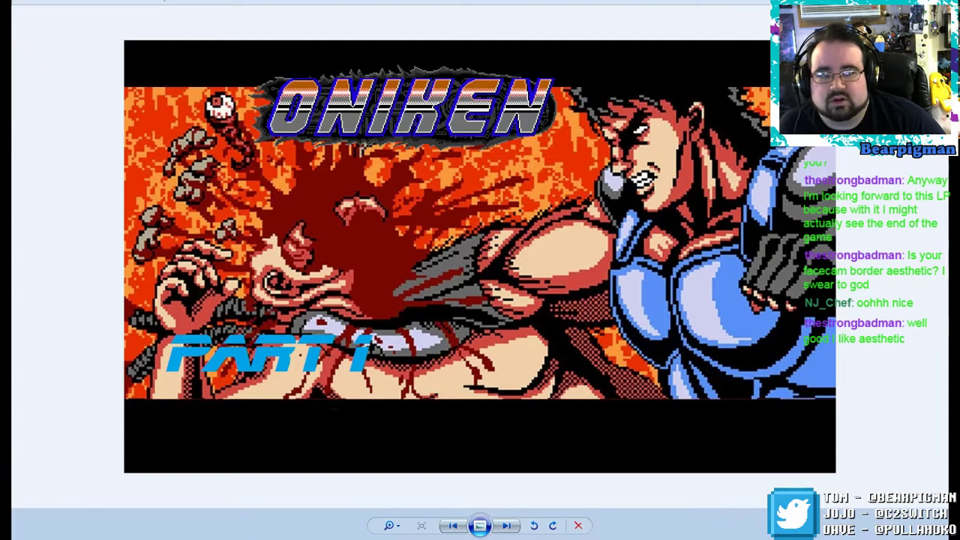
key("alt+Tab")
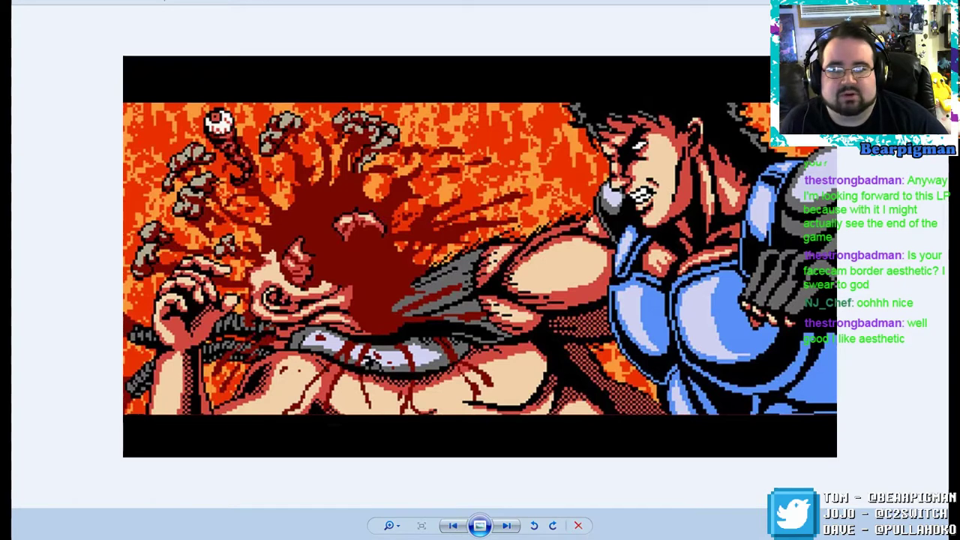
key("alt+F4")
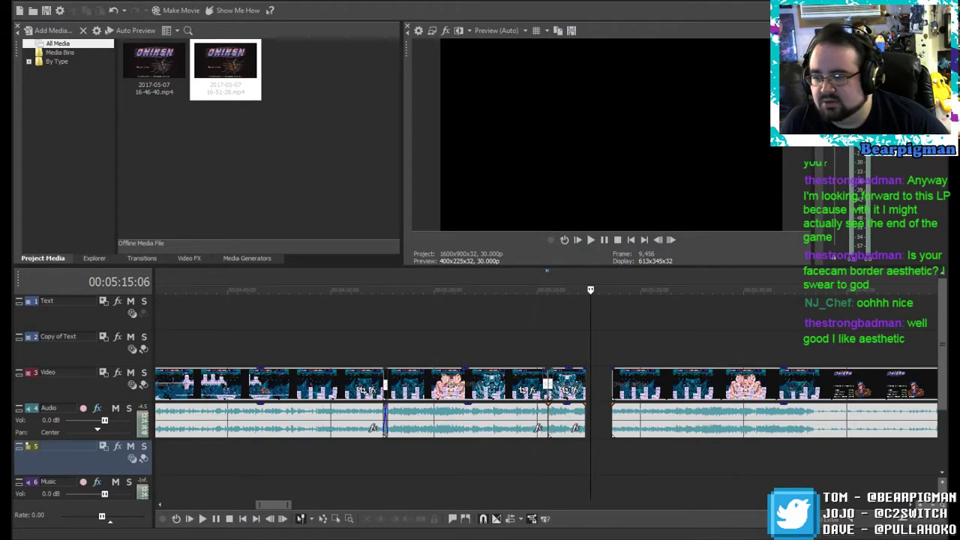
left_click_drag(317, 187, 316, 148)
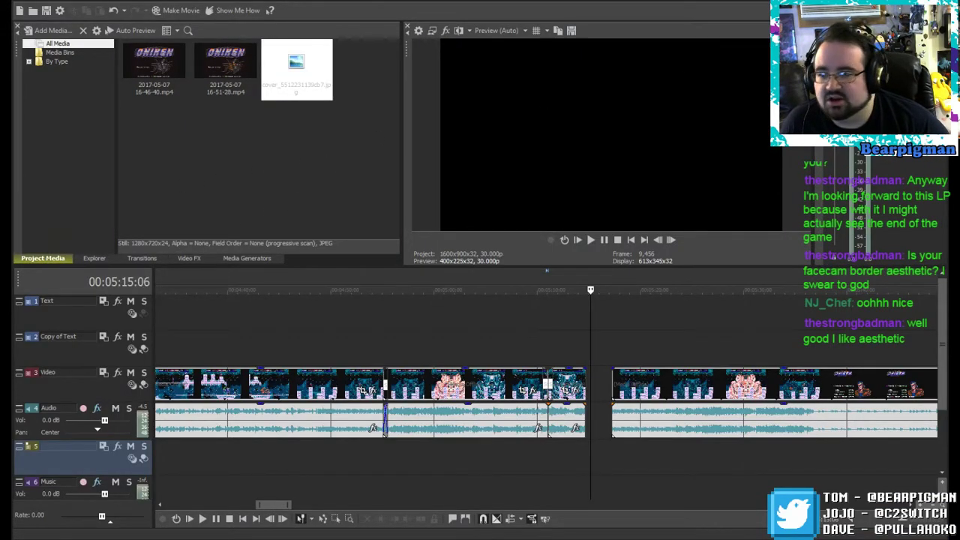
Step: Place the cover image on the new video track beneath the Star Wipe cut and scrub through the cut
left_click(313, 78)
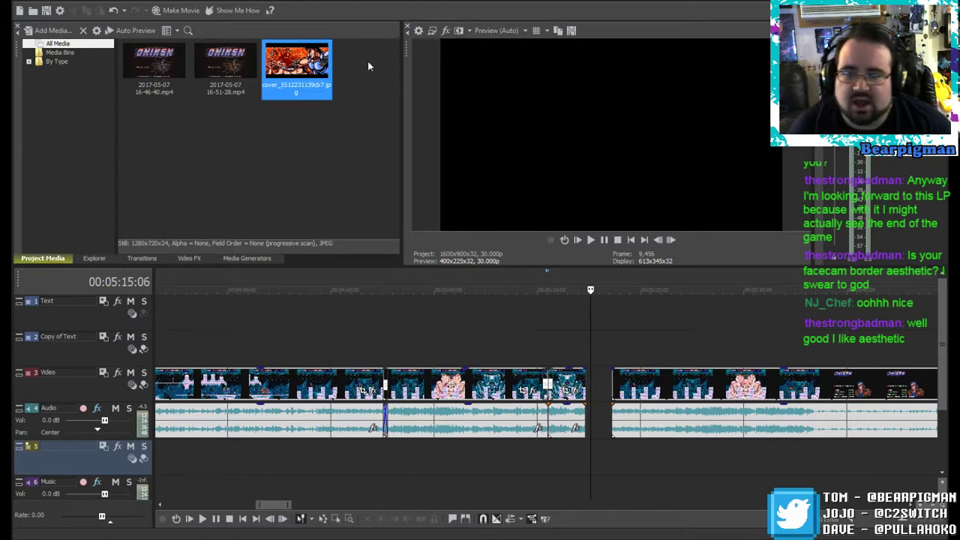
left_click_drag(305, 74, 528, 466)
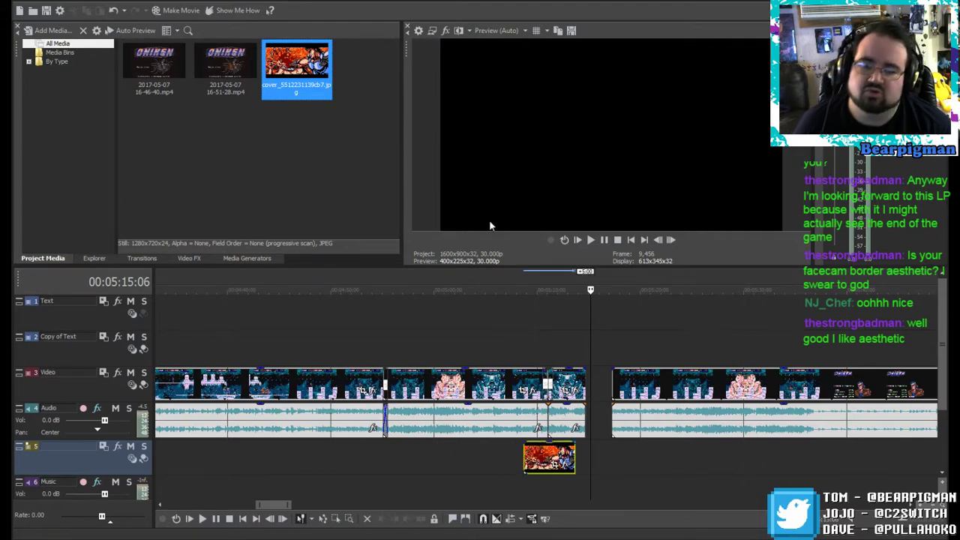
left_click(546, 336)
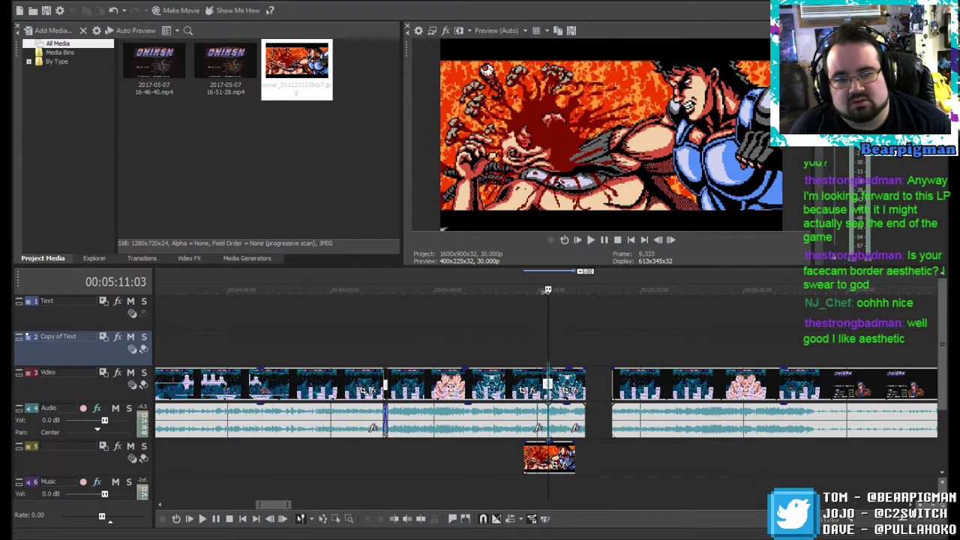
left_click_drag(548, 290, 539, 290)
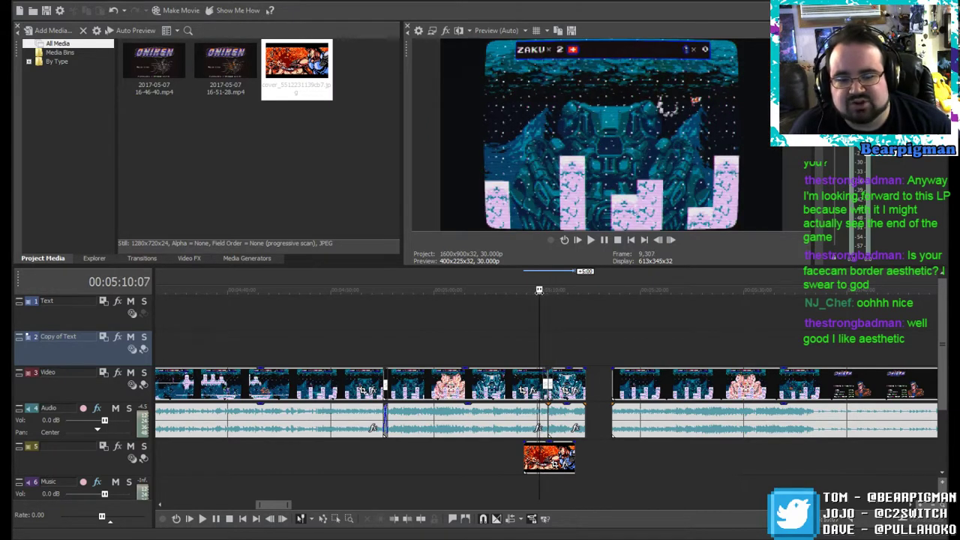
Step: Briefly mute the Video track to view the cover image beneath it, unmute it, and play back the Star Wipe cut over the cover twice
left_click(130, 373)
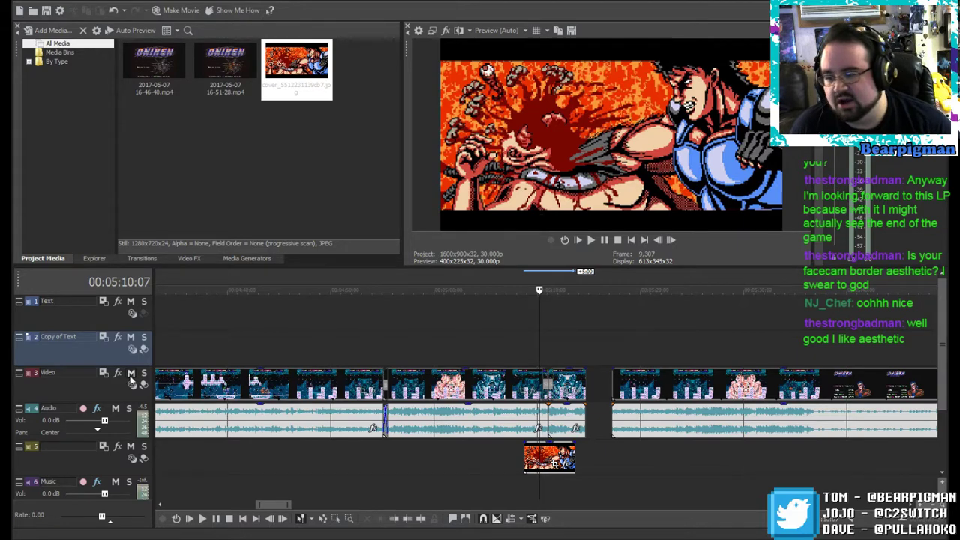
left_click(131, 372)
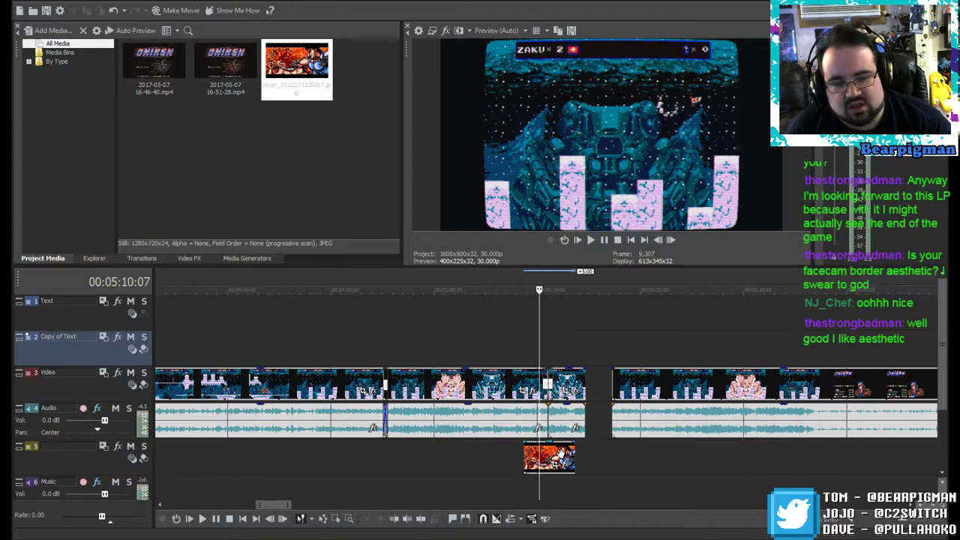
left_click_drag(540, 290, 532, 291)
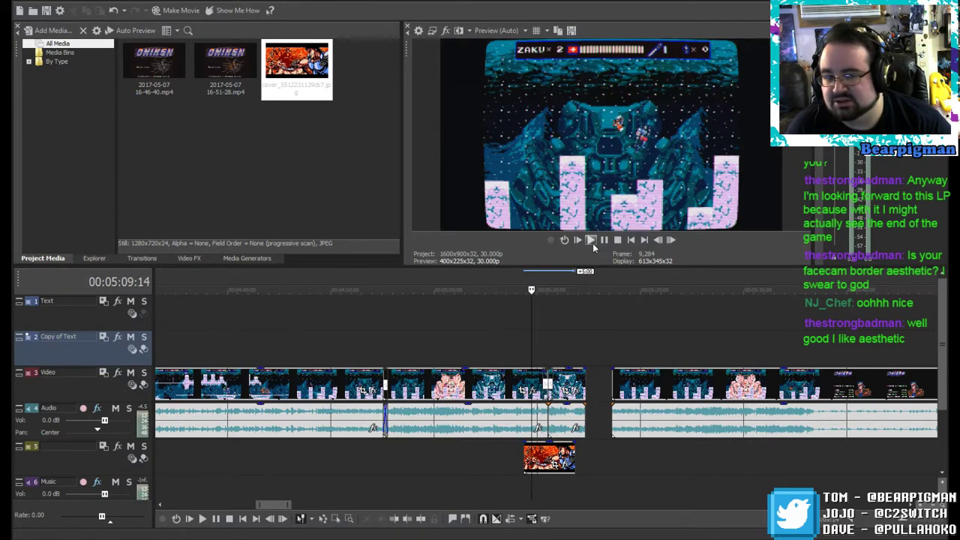
left_click(592, 241)
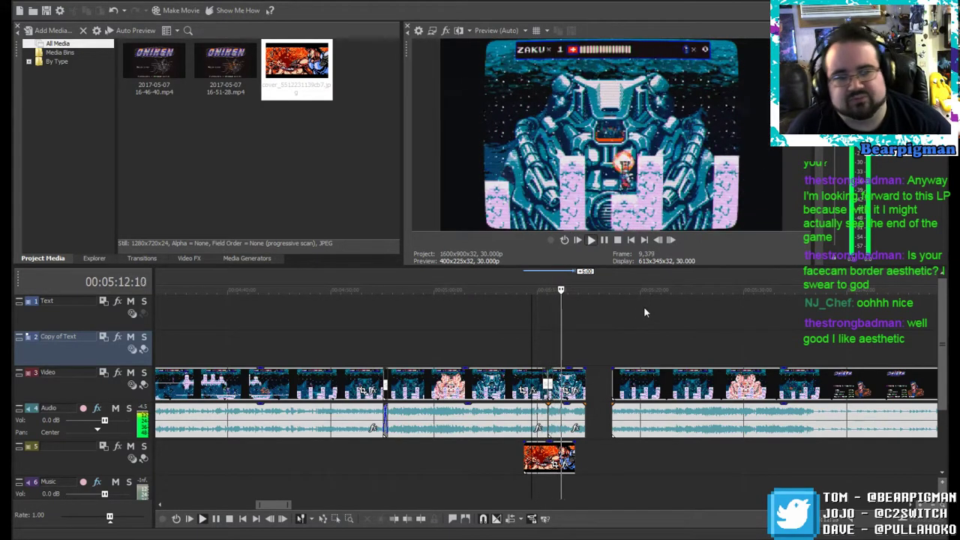
left_click(605, 241)
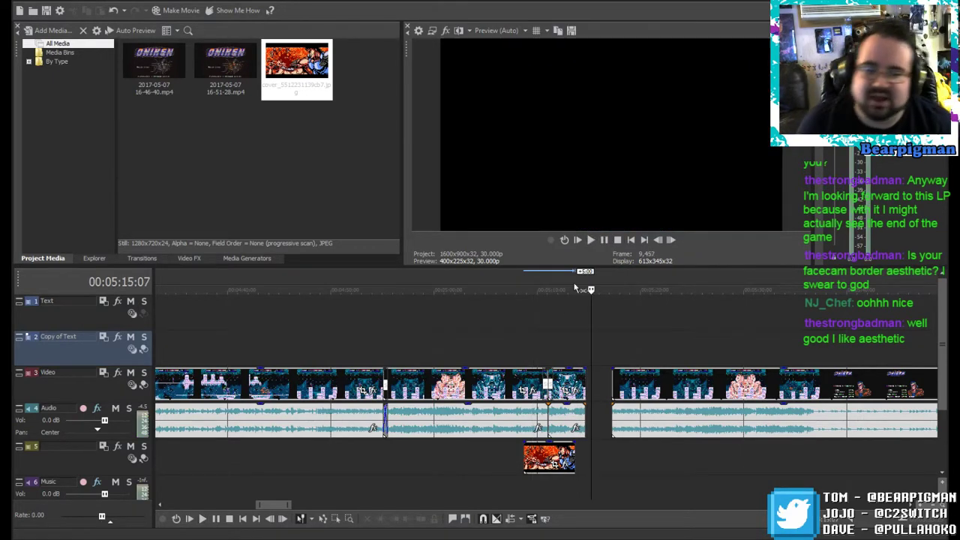
left_click(525, 331)
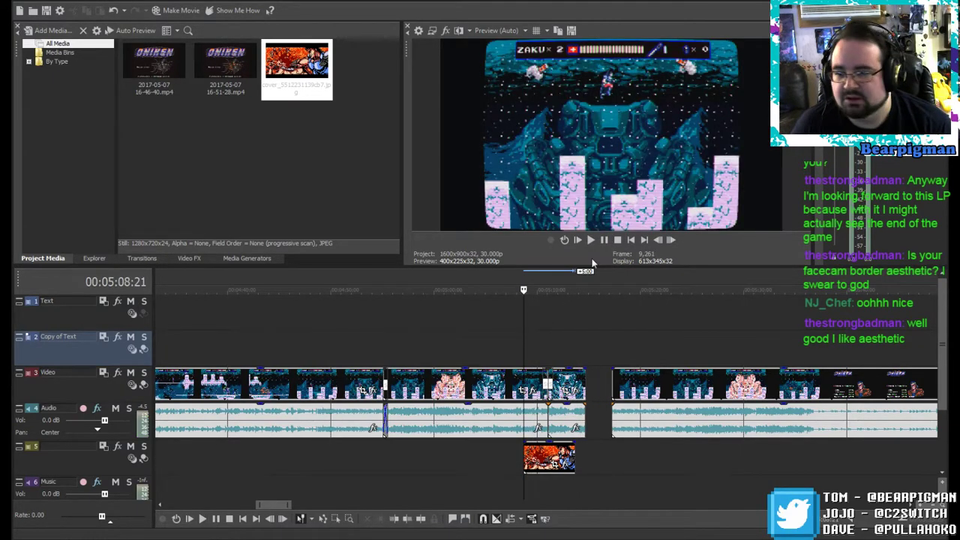
left_click(590, 240)
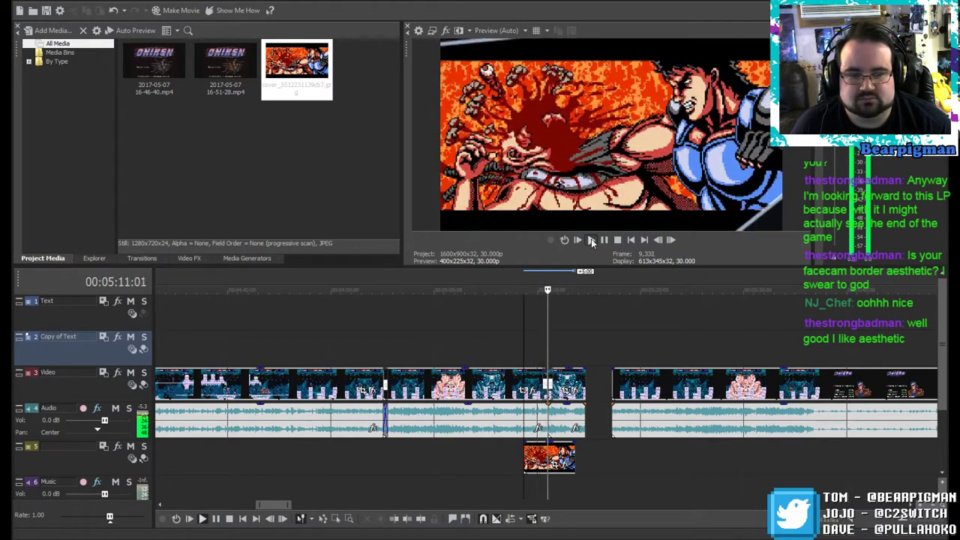
left_click(603, 240)
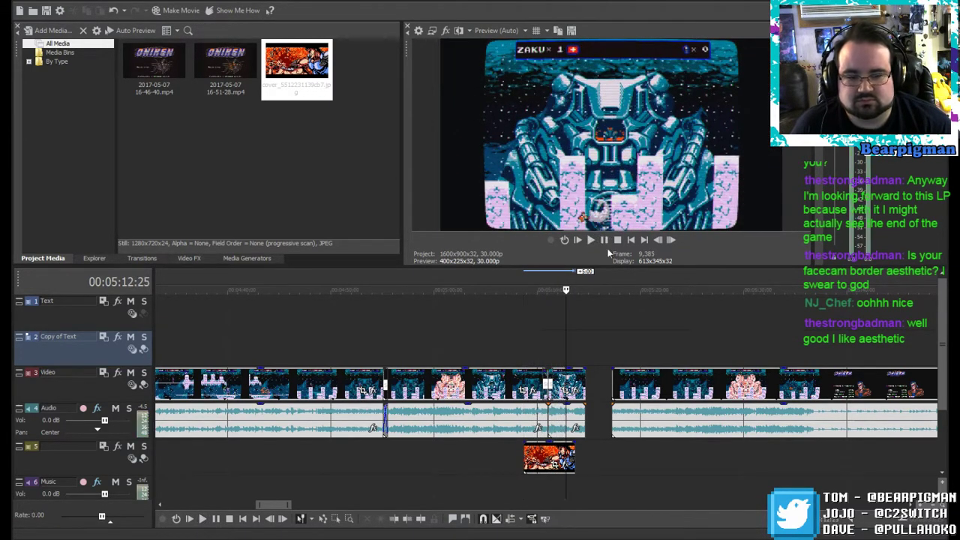
Step: Play back the cut near 4:55 and the earlier stage cut near 2:35 to review their transitions
left_click(381, 346)
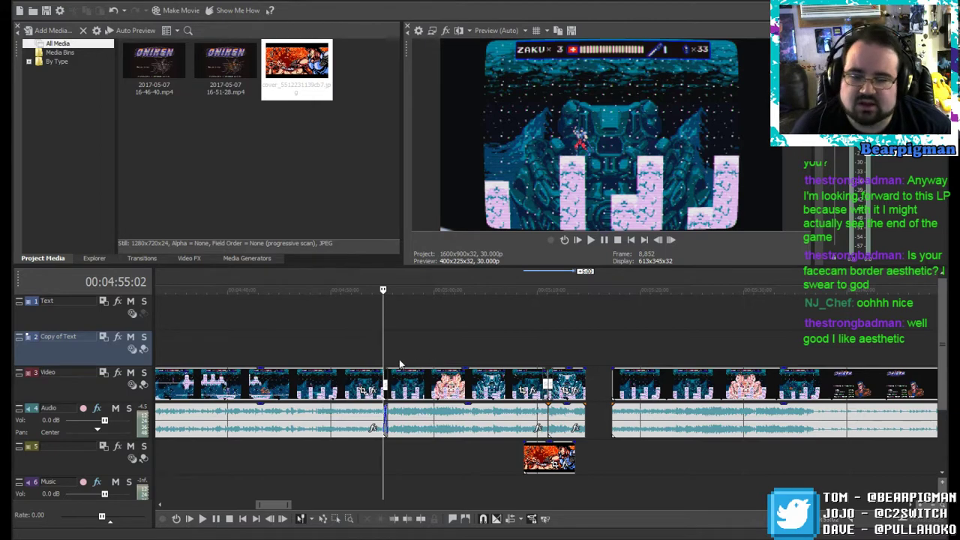
left_click(591, 241)
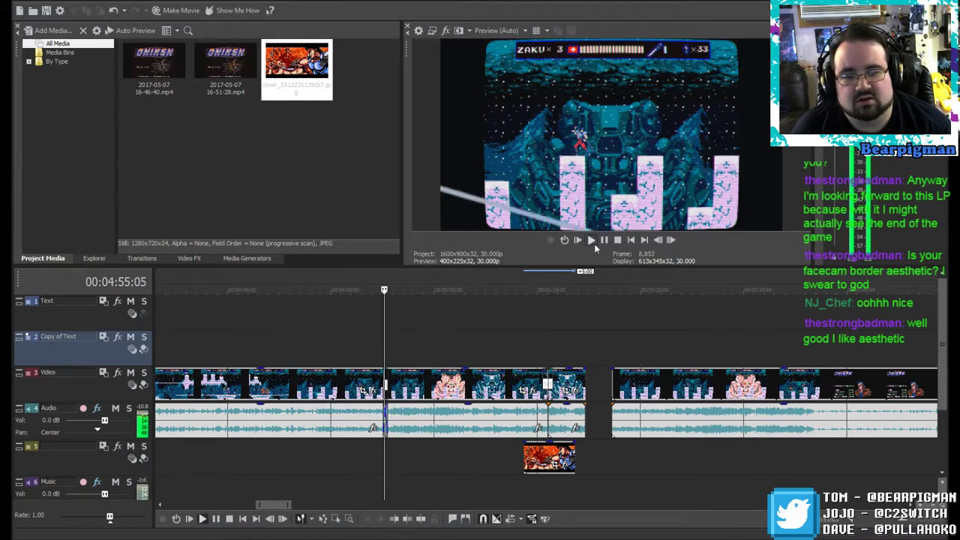
left_click(603, 241)
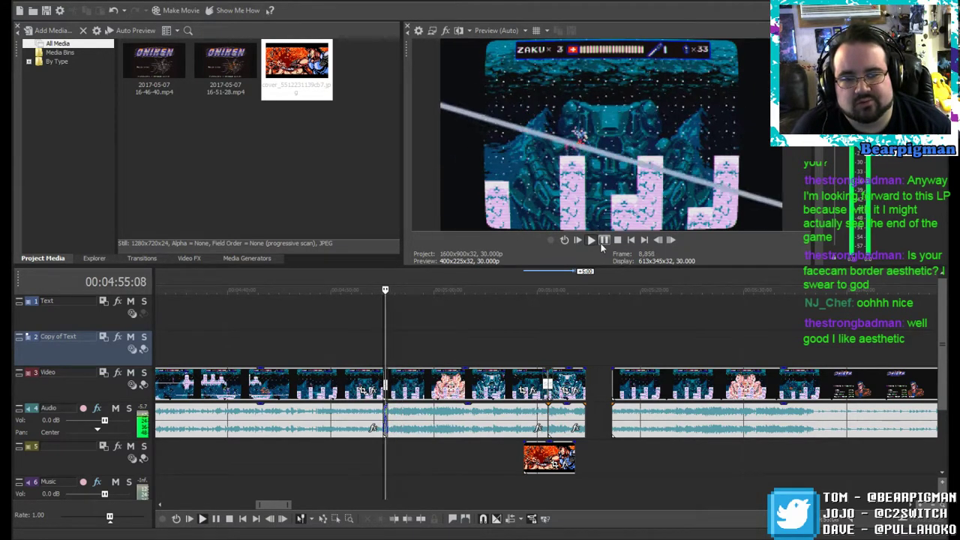
left_click(603, 241)
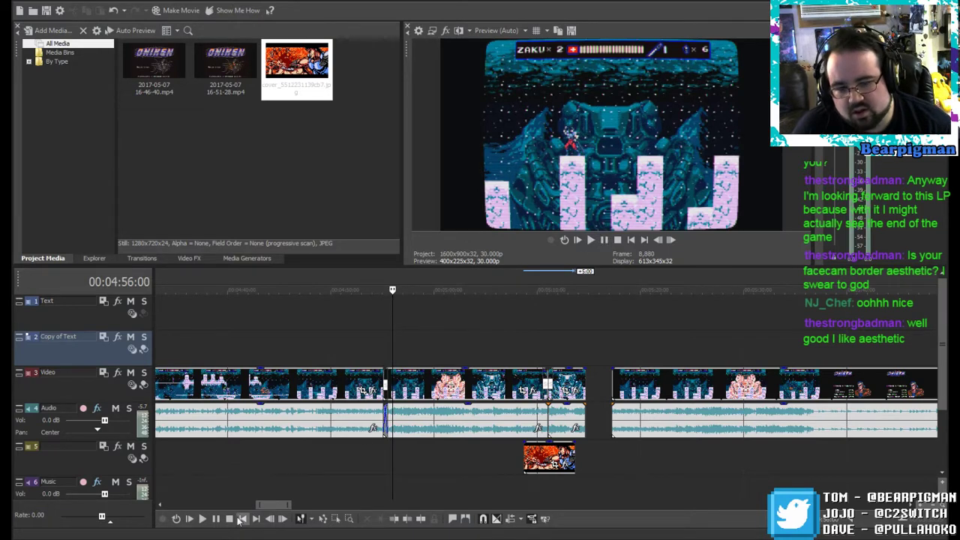
left_click_drag(273, 505, 226, 505)
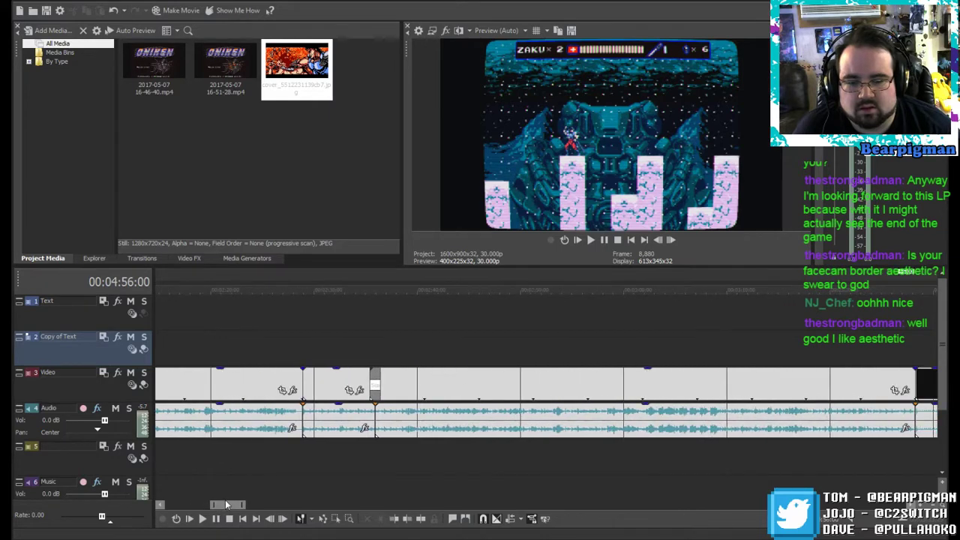
left_click(359, 331)
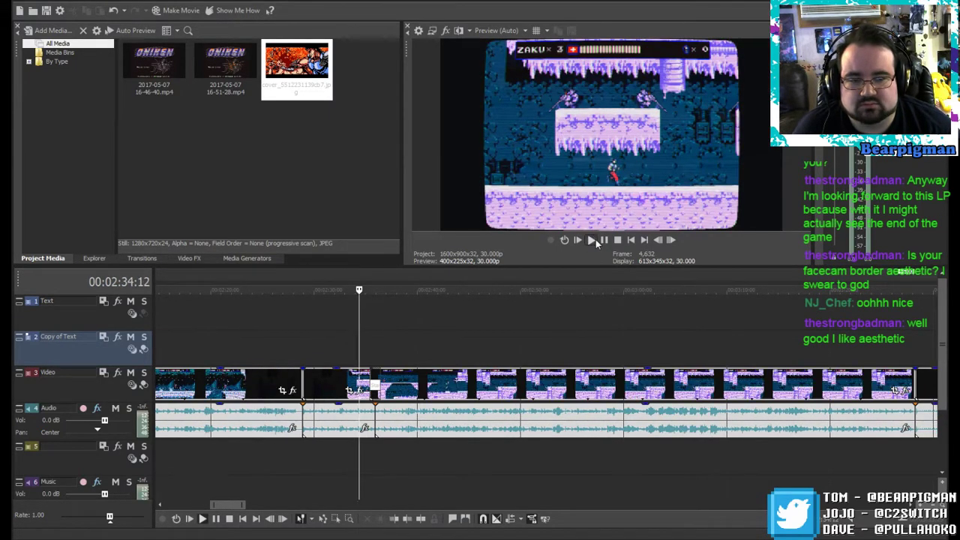
left_click(596, 240)
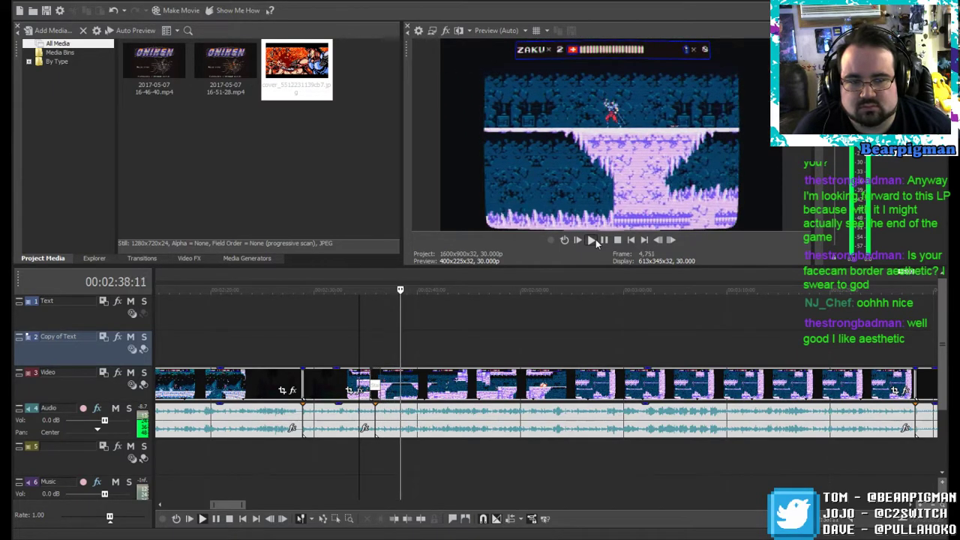
left_click(603, 239)
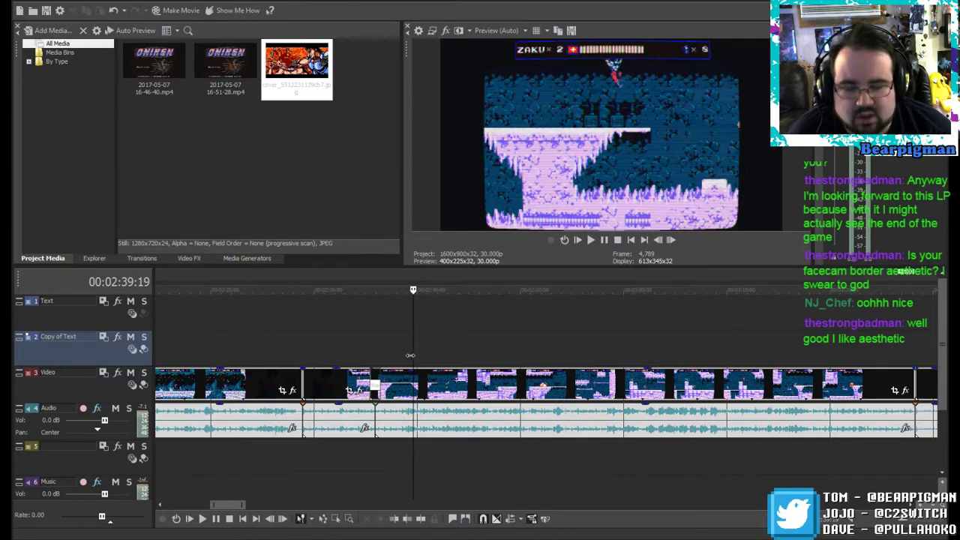
Step: Select the three clips before the 2:35 cut and move them slightly earlier so their video meets the next clip without overlapping
left_click_drag(227, 508, 210, 496)
scroll(214, 495, "up", 8)
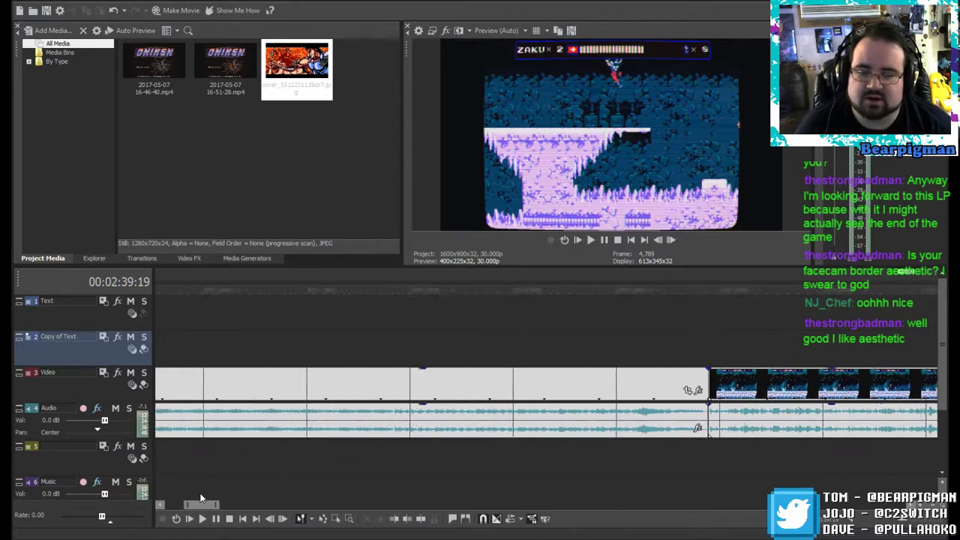
scroll(189, 495, "down", 6)
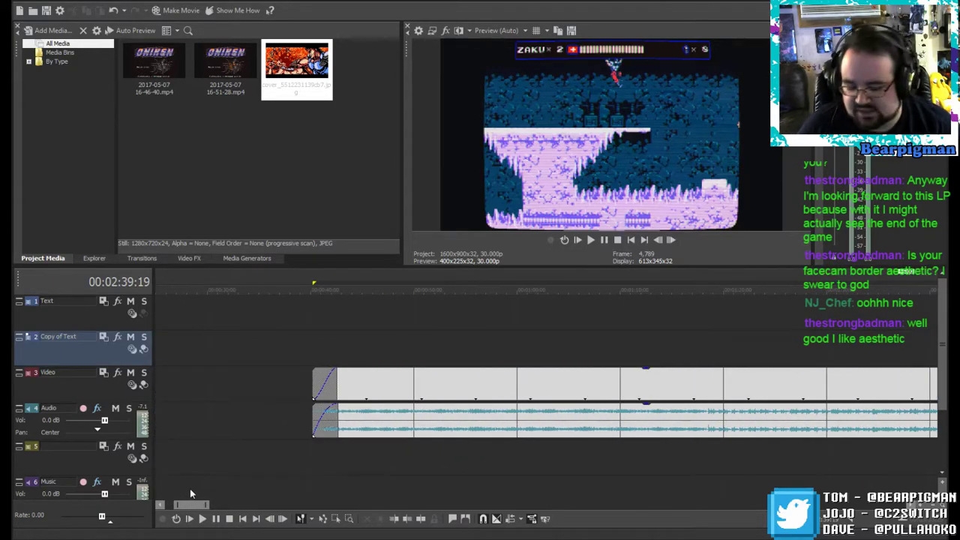
left_click(233, 367)
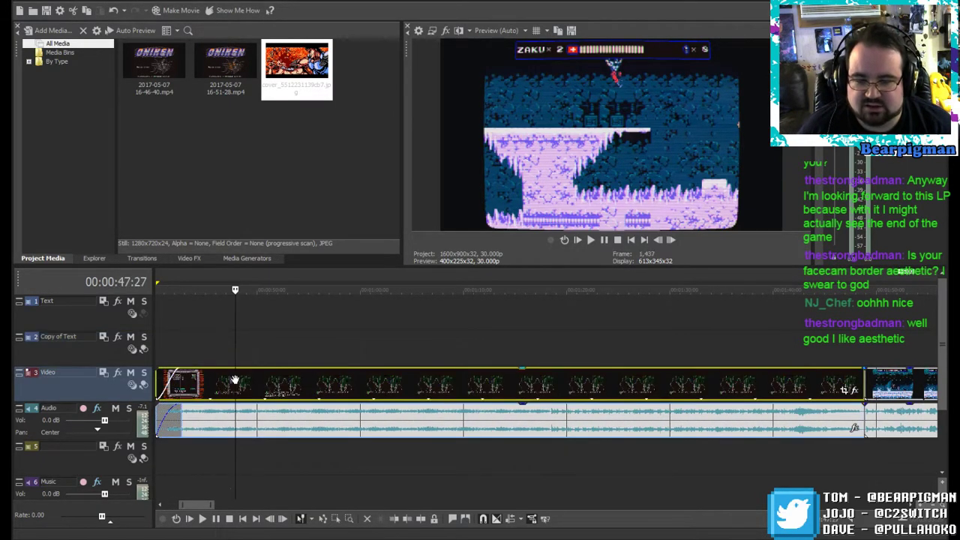
scroll(222, 505, "up", 4)
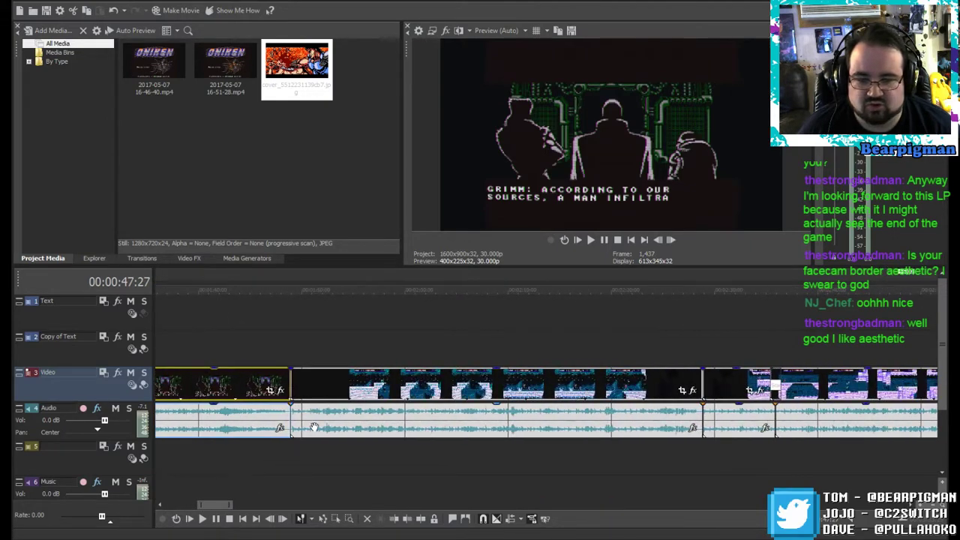
left_click(501, 393)
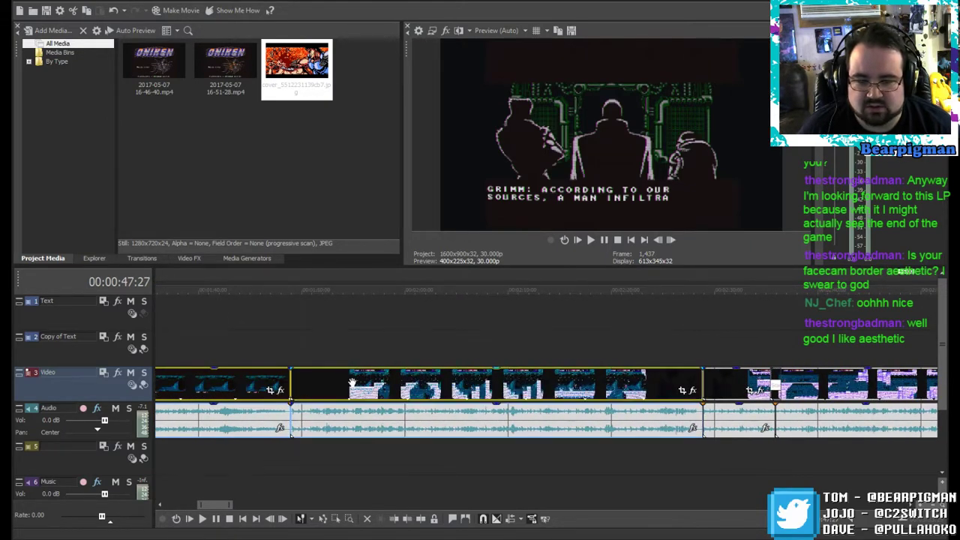
left_click(735, 386)
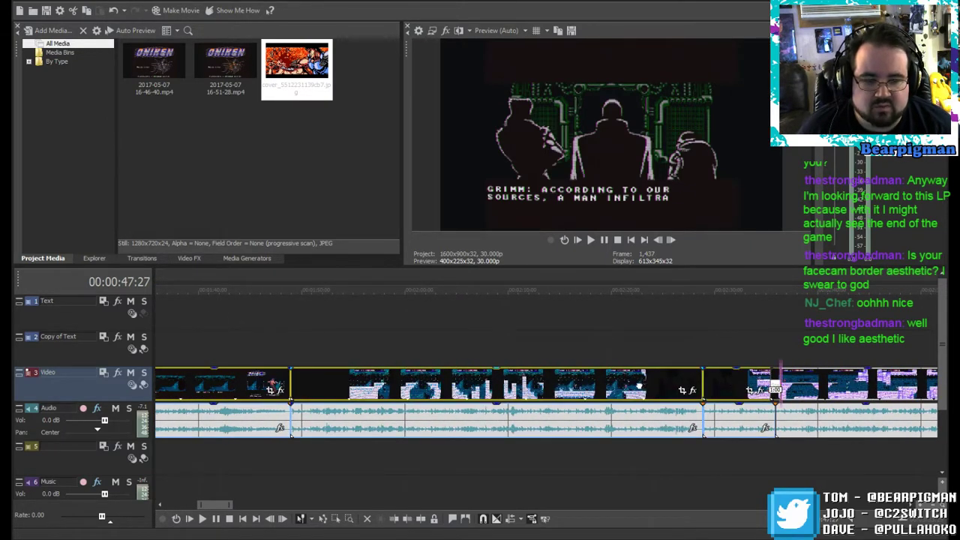
left_click_drag(638, 385, 624, 388)
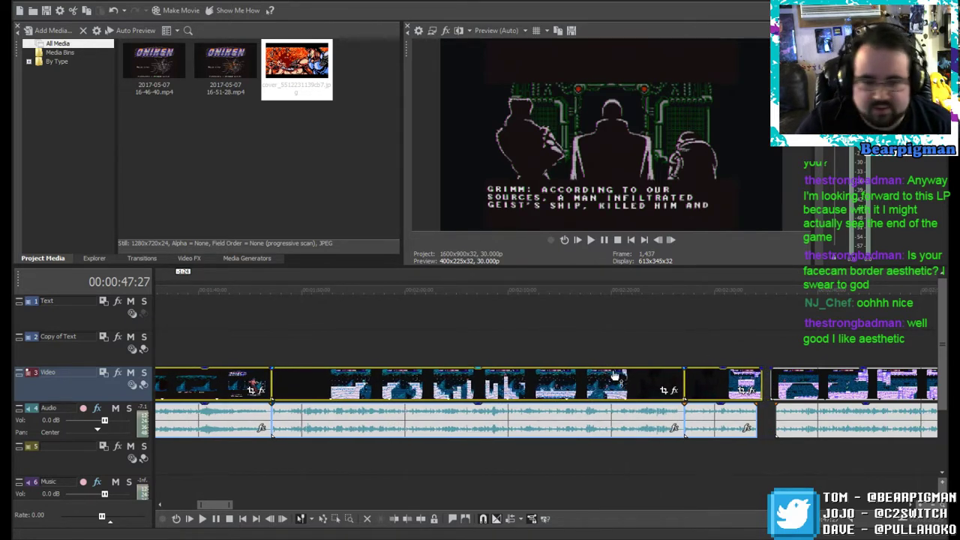
left_click_drag(593, 378, 598, 378)
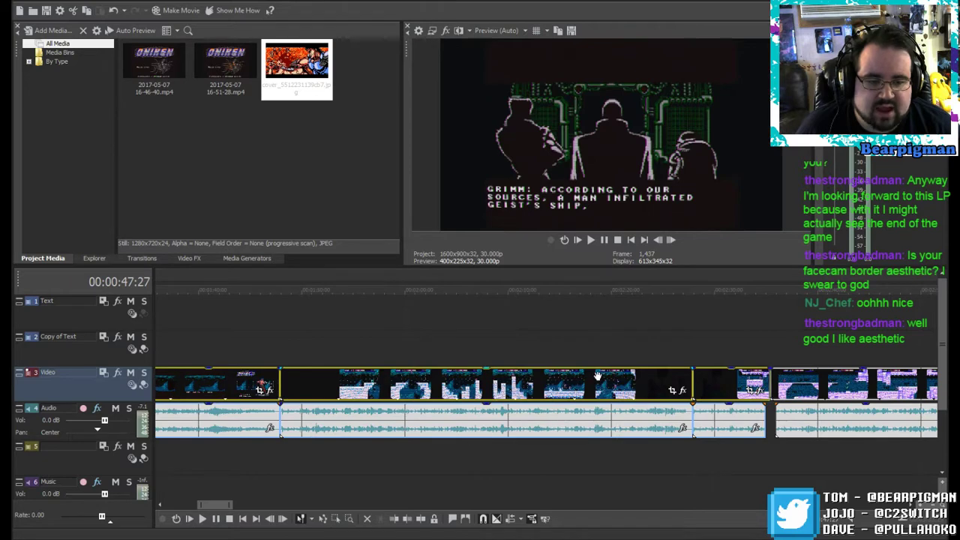
Step: Add a video fade-out before the 2:35 cut, ending at the clip edge, and a 15-frame fade-in on the clip after it
left_click(761, 350)
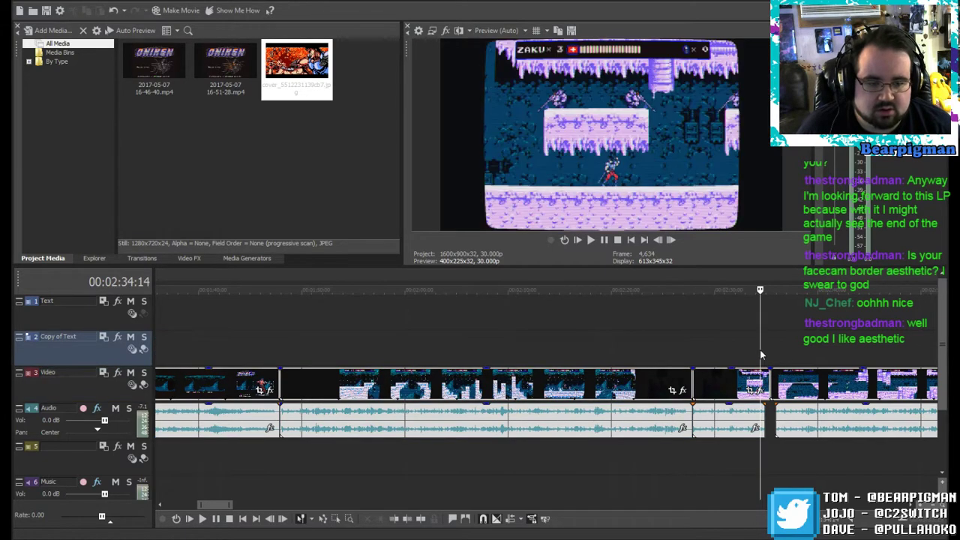
left_click(764, 290)
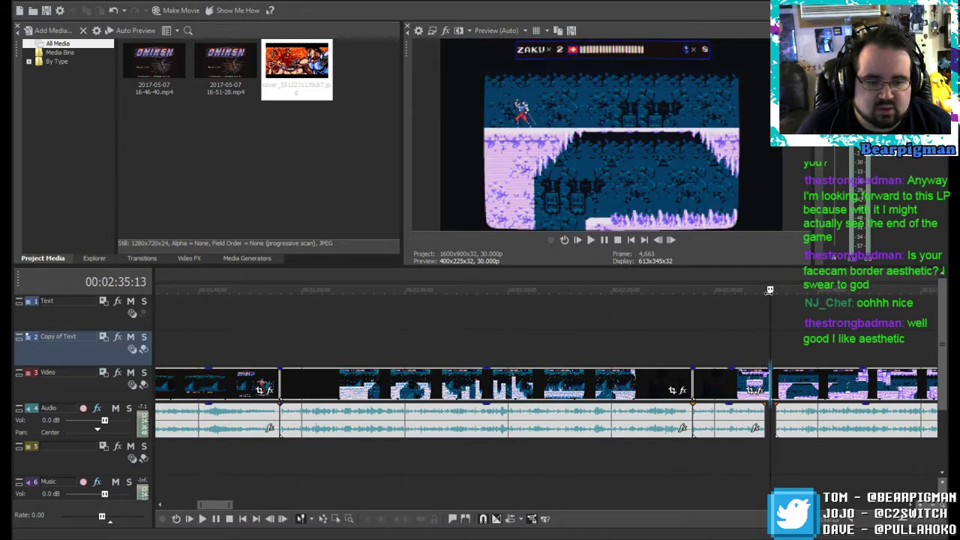
key("space")
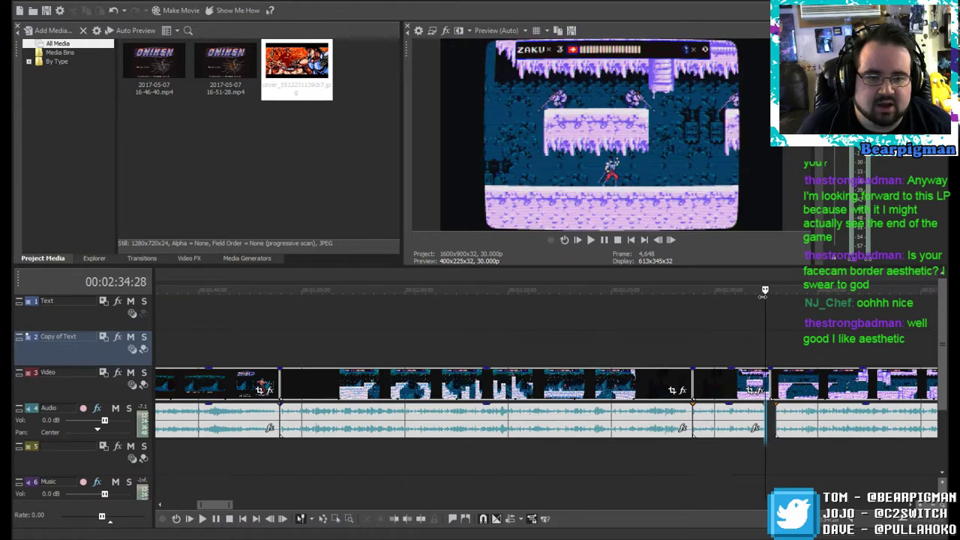
left_click_drag(213, 507, 226, 511)
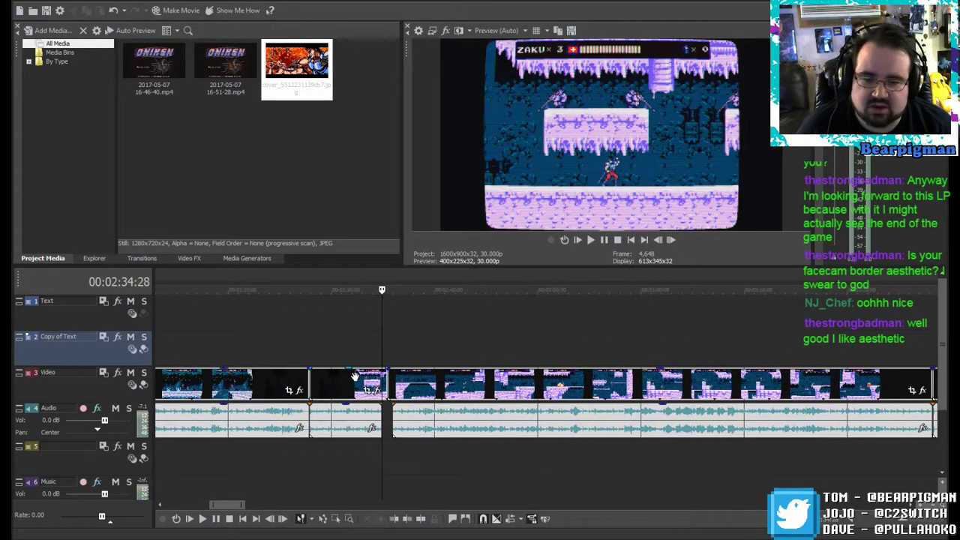
scroll(401, 377, "up", 4)
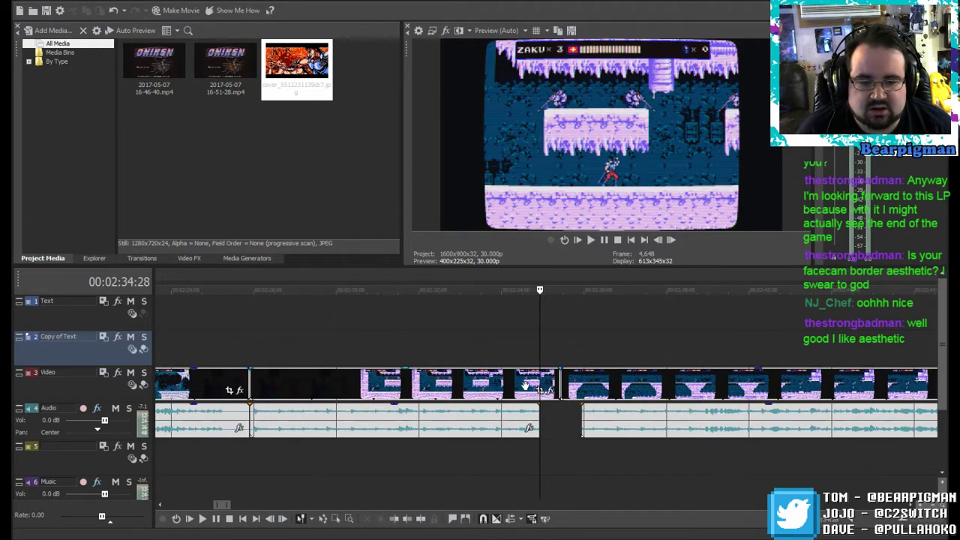
left_click_drag(561, 372, 542, 373)
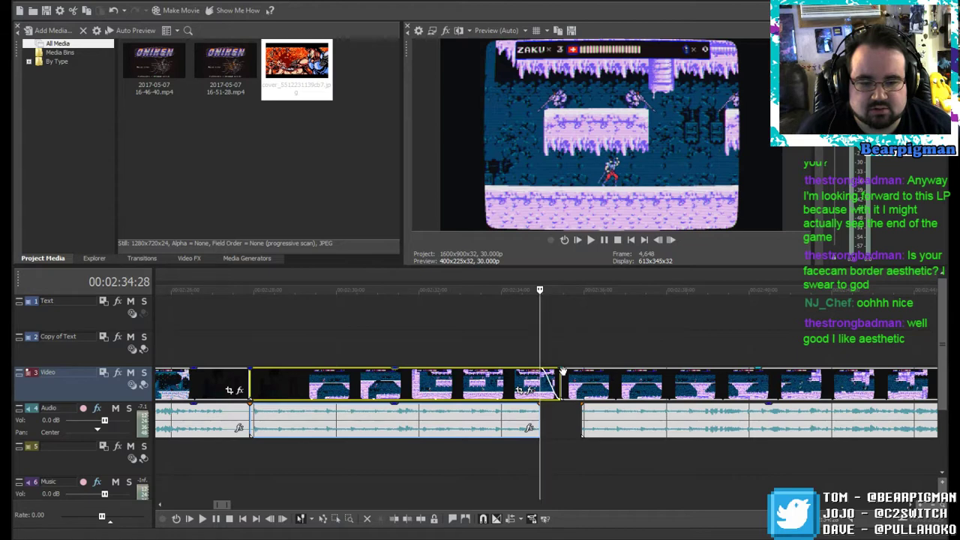
left_click(563, 373)
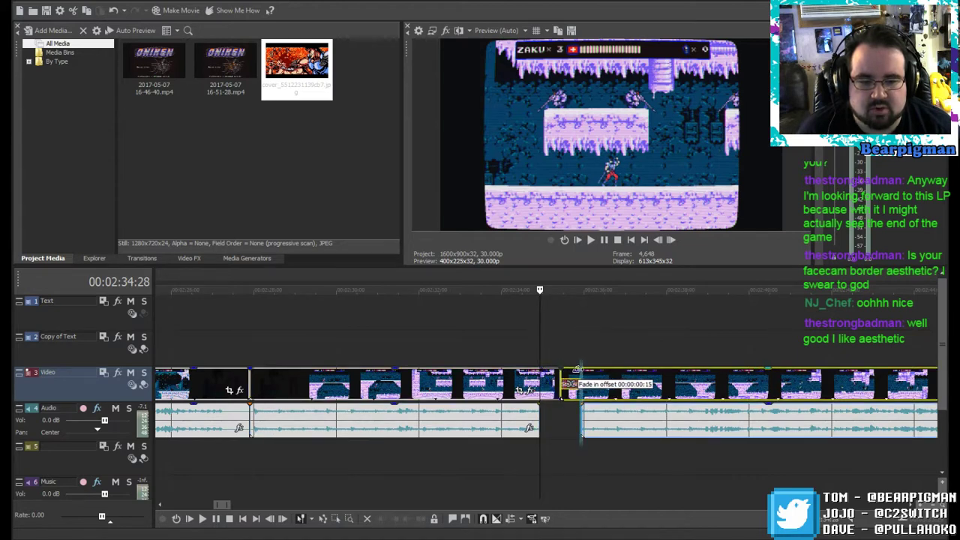
left_click(548, 378)
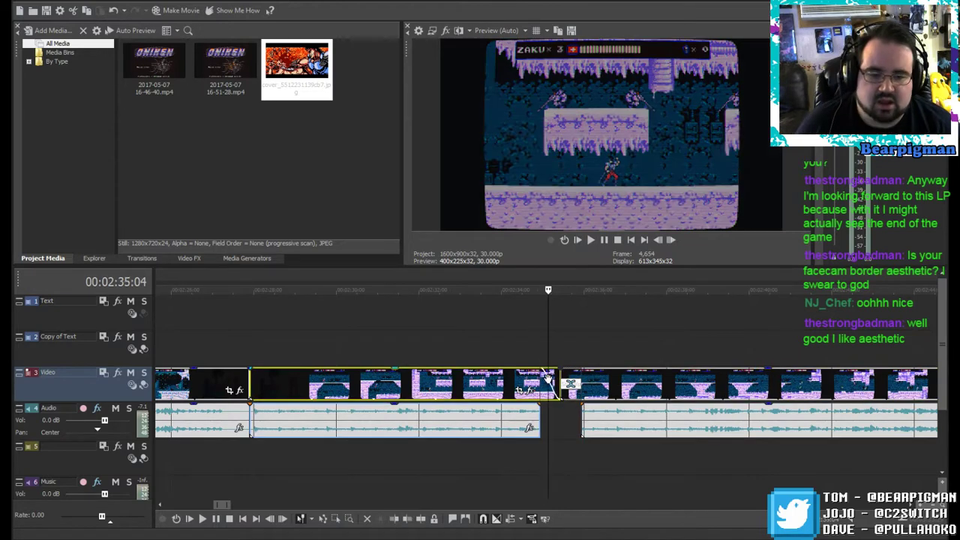
Step: Apply a Star Wipe transition with the Oniken Cut preset to the video fade-out before the 2:35 cut
right_click(552, 384)
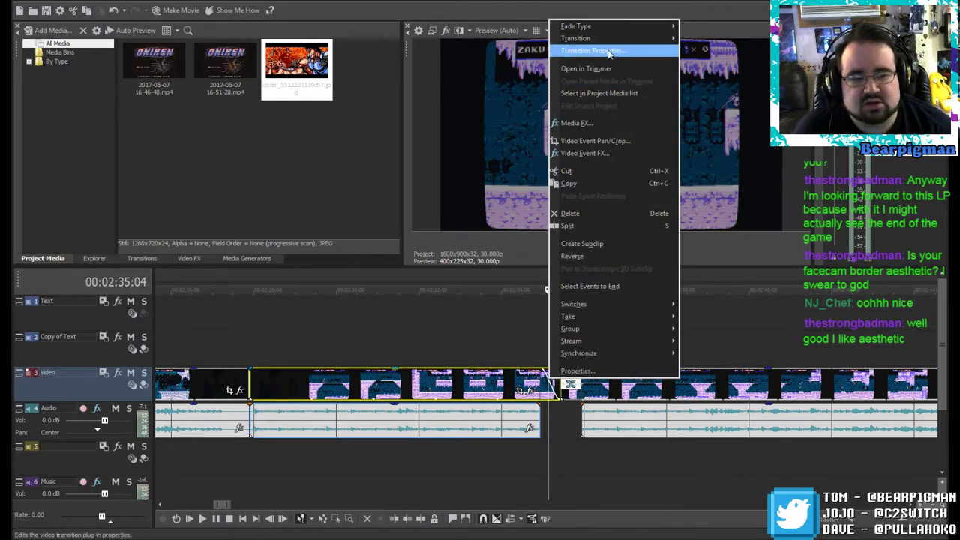
mouse_move(617, 41)
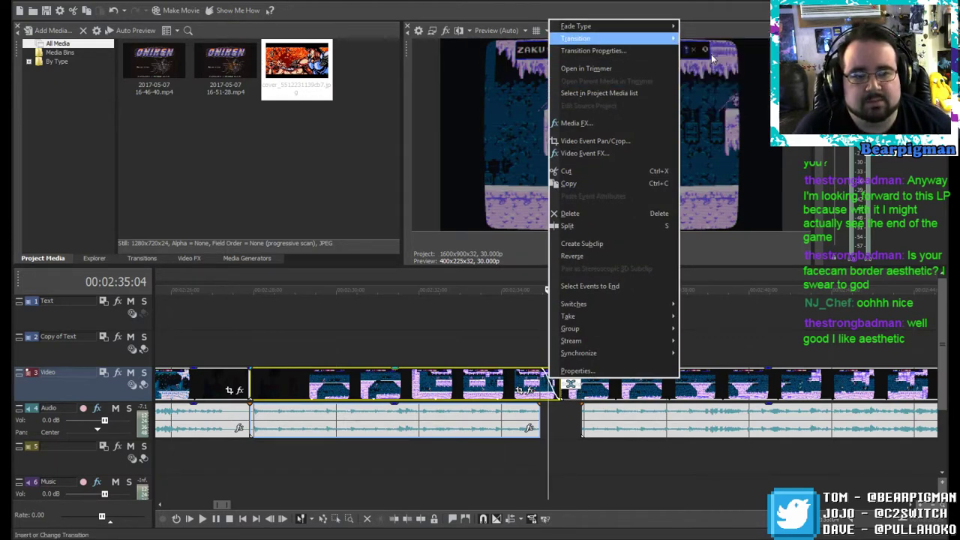
left_click(710, 54)
left_click(364, 179)
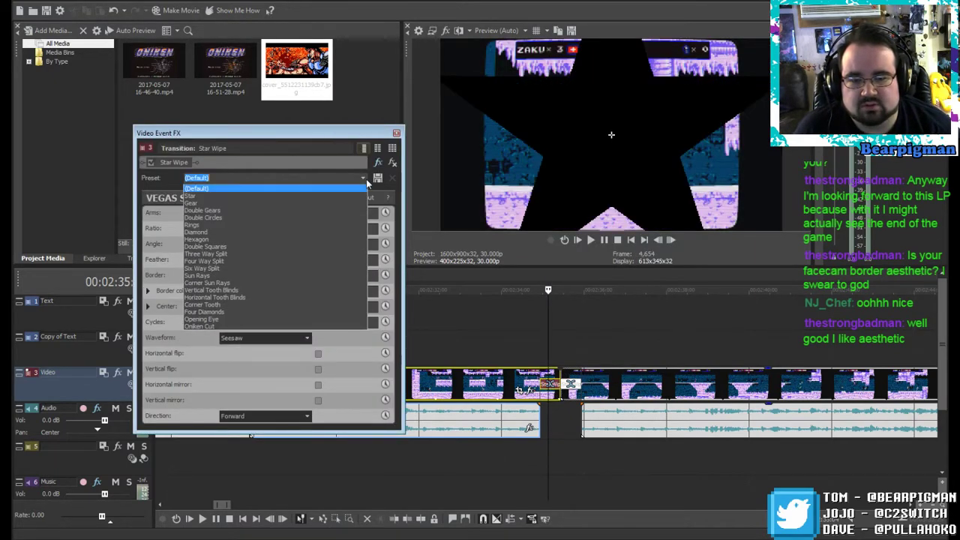
left_click(273, 326)
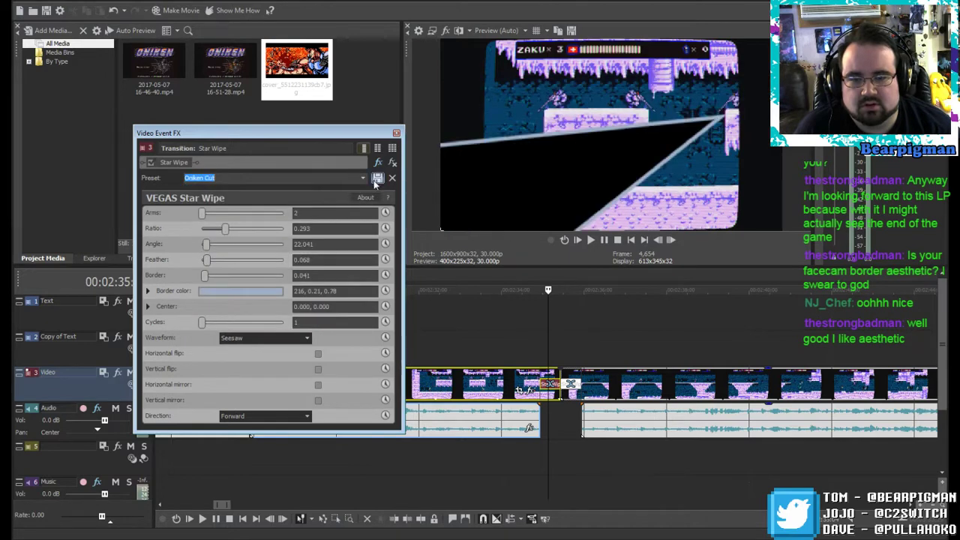
left_click(396, 133)
Step: Check the Star Wipe transition settings on the fade-in of the clip after the 2:35 cut
left_click(567, 372)
right_click(568, 372)
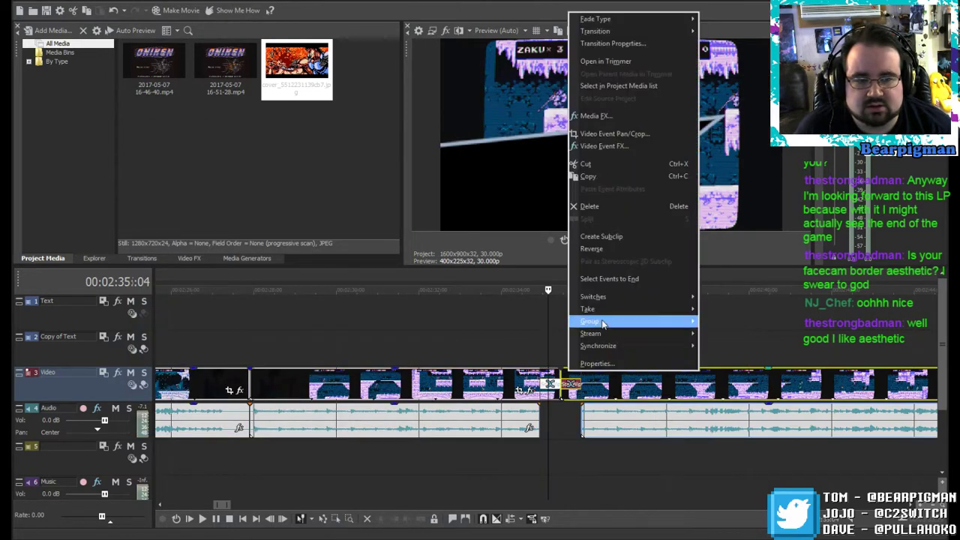
left_click(630, 46)
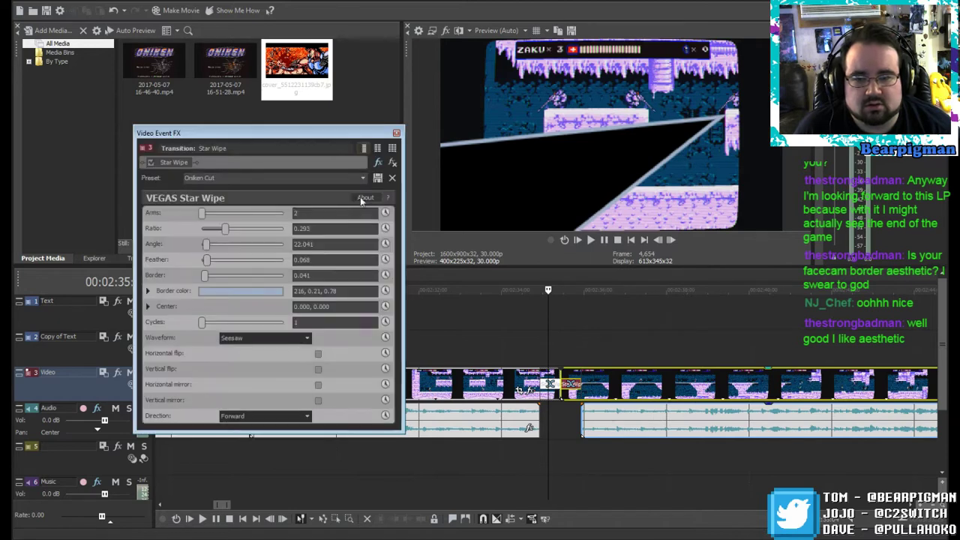
left_click(396, 132)
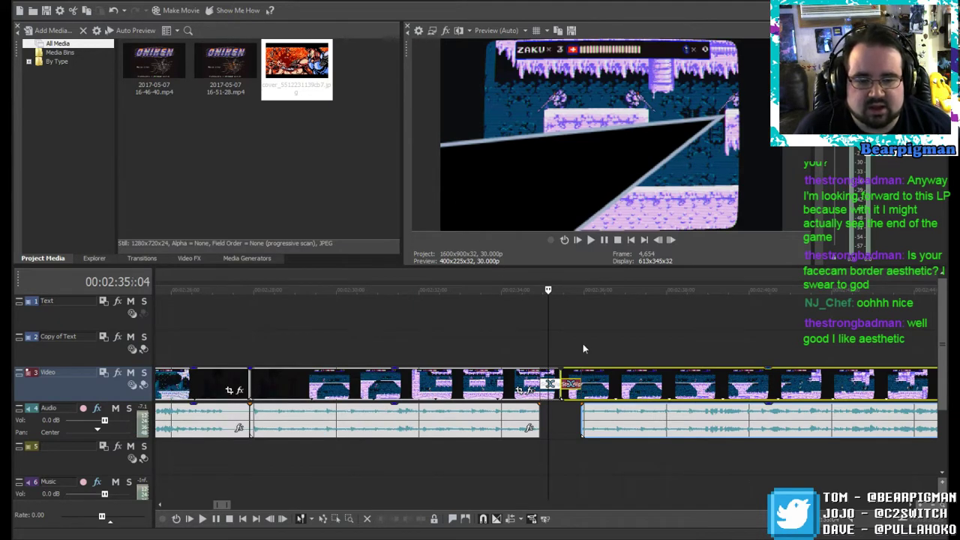
Step: Place the cover image on track 5 beneath the 2:35 cut and play back the transition twice
left_click_drag(303, 86, 491, 466)
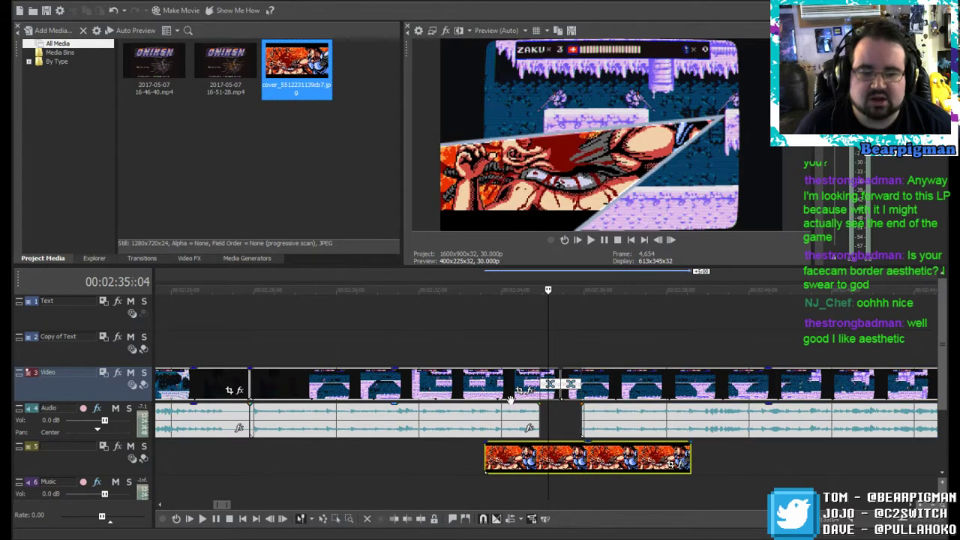
left_click(520, 322)
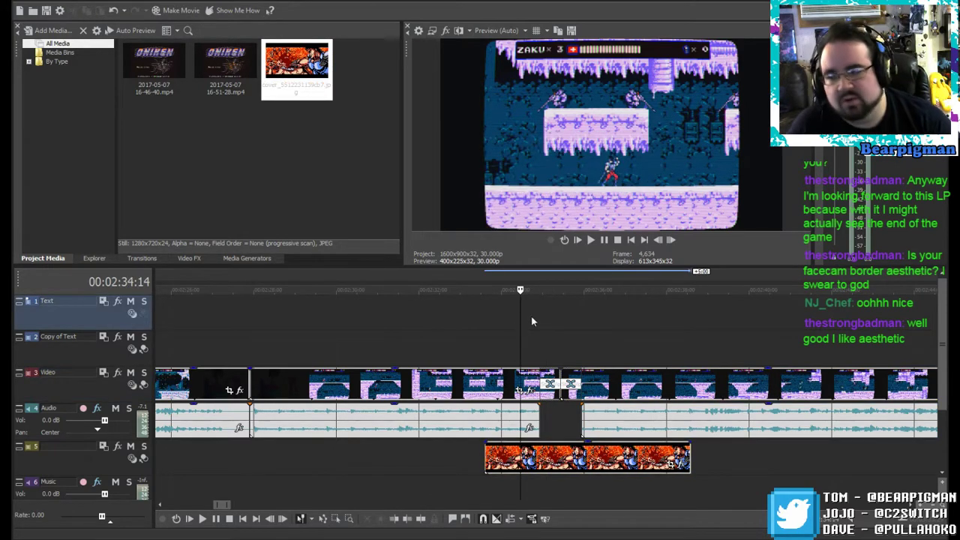
left_click(590, 241)
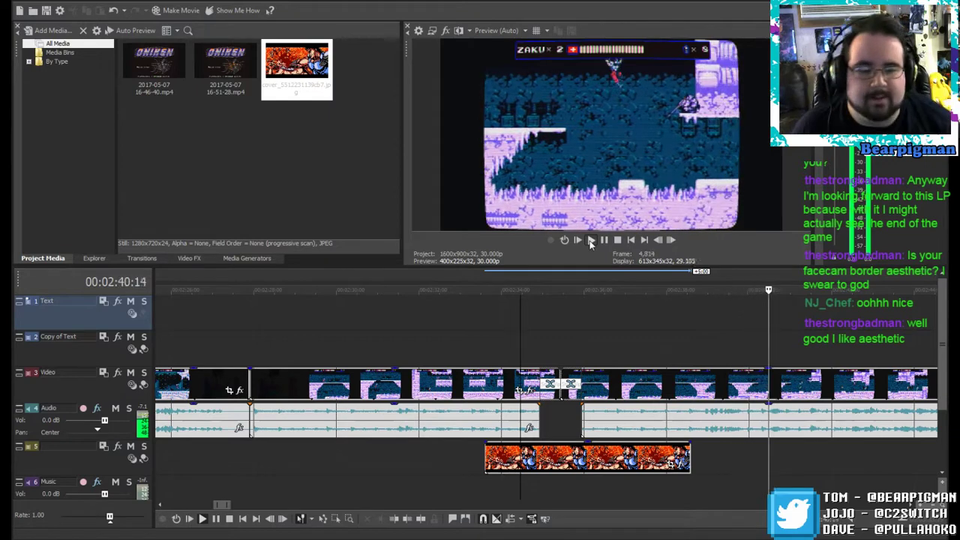
key("space")
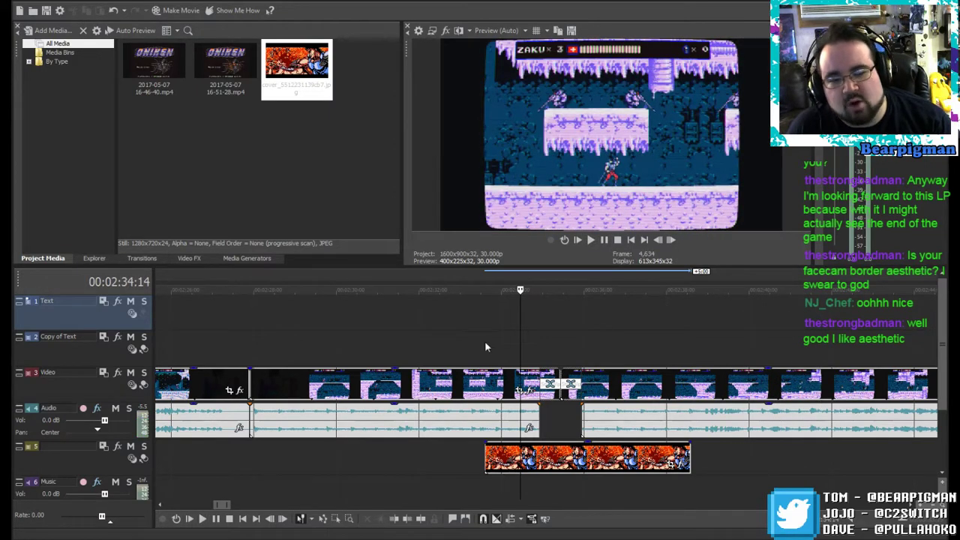
left_click(476, 333)
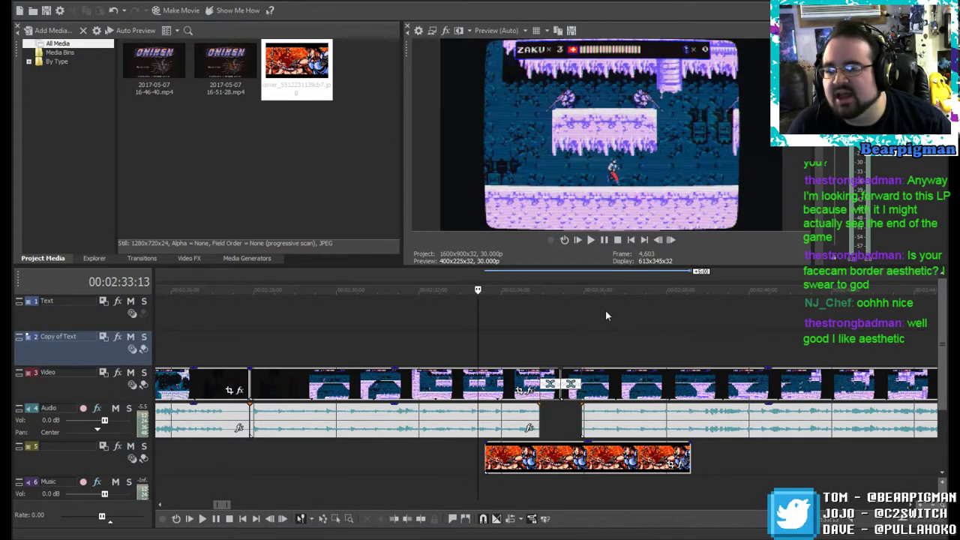
left_click(594, 238)
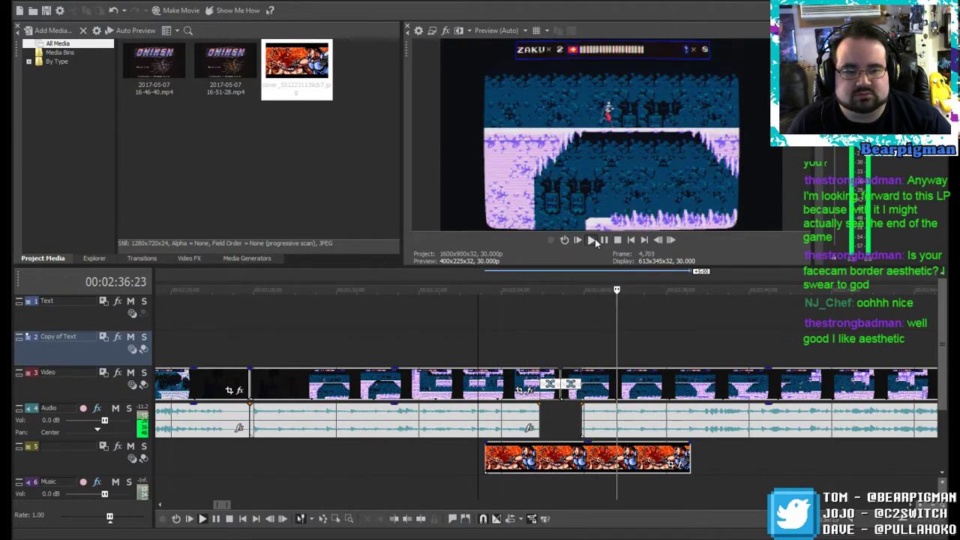
left_click(605, 241)
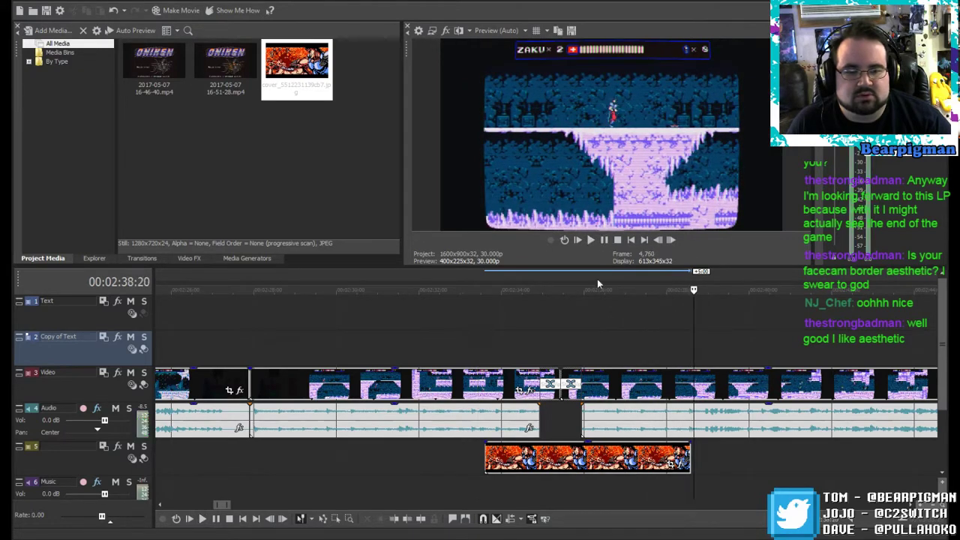
Step: Select the two clips after the 4:55 cut and their cover image, and move them later to leave a gap after the preceding clip
scroll(570, 367, "down", 3)
scroll(569, 368, "down", 4)
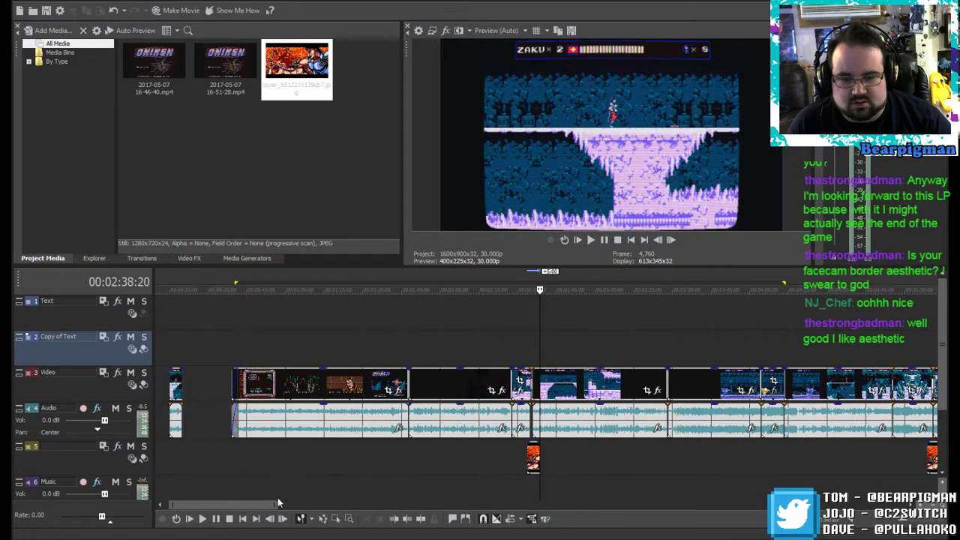
left_click_drag(271, 503, 321, 504)
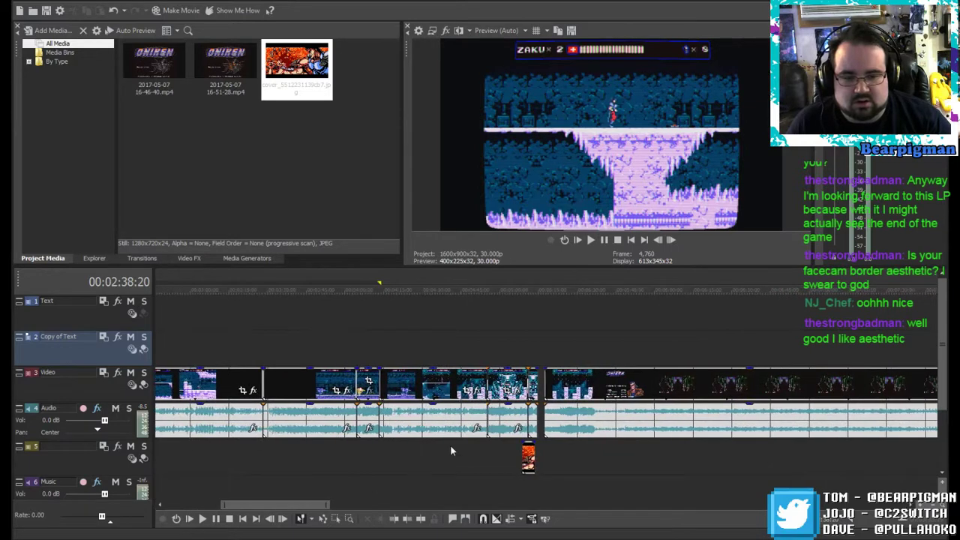
left_click(481, 346)
scroll(597, 344, "up", 3)
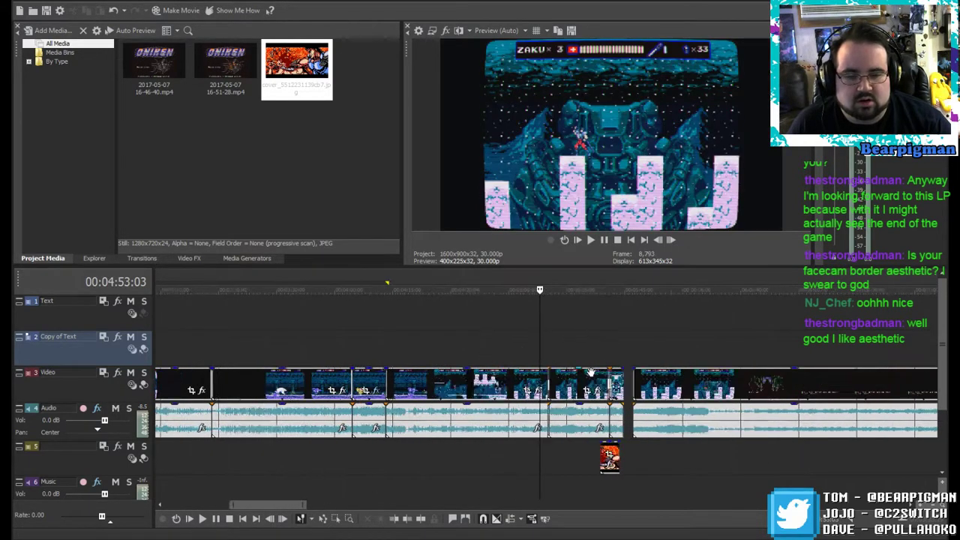
scroll(683, 391, "up", 4)
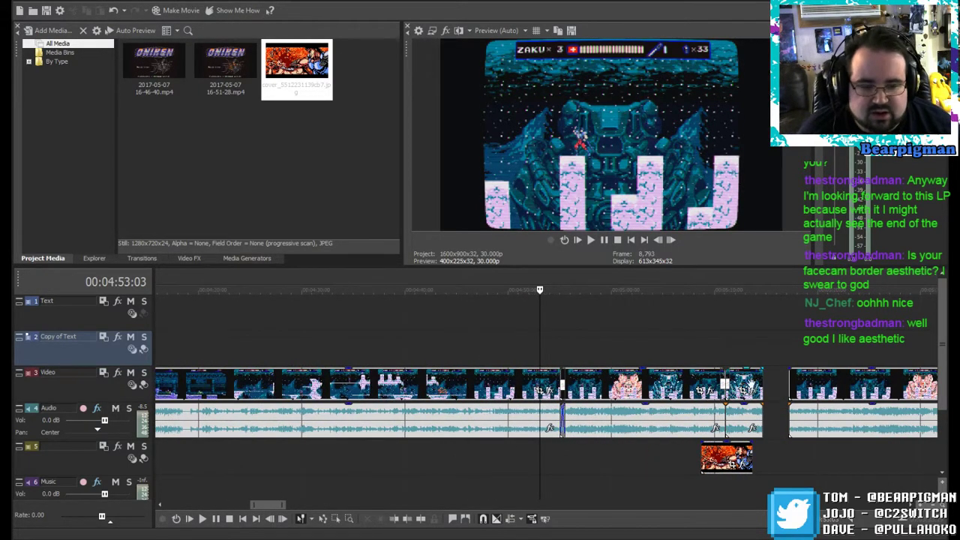
left_click(744, 378)
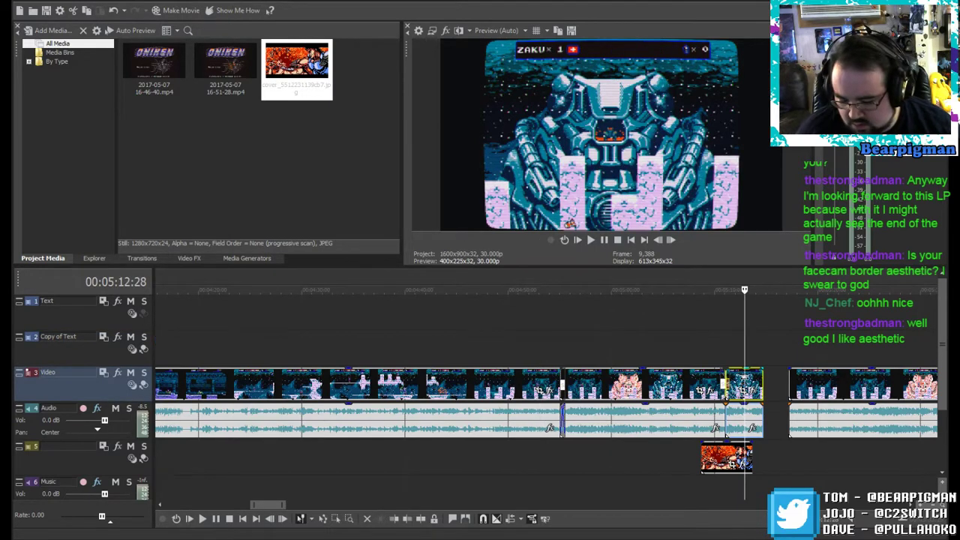
left_click(653, 382)
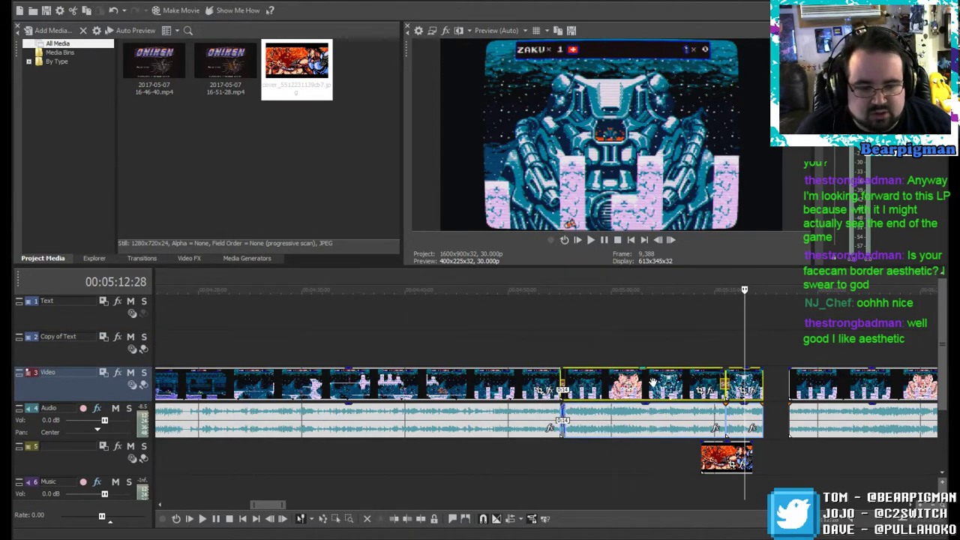
left_click(719, 454)
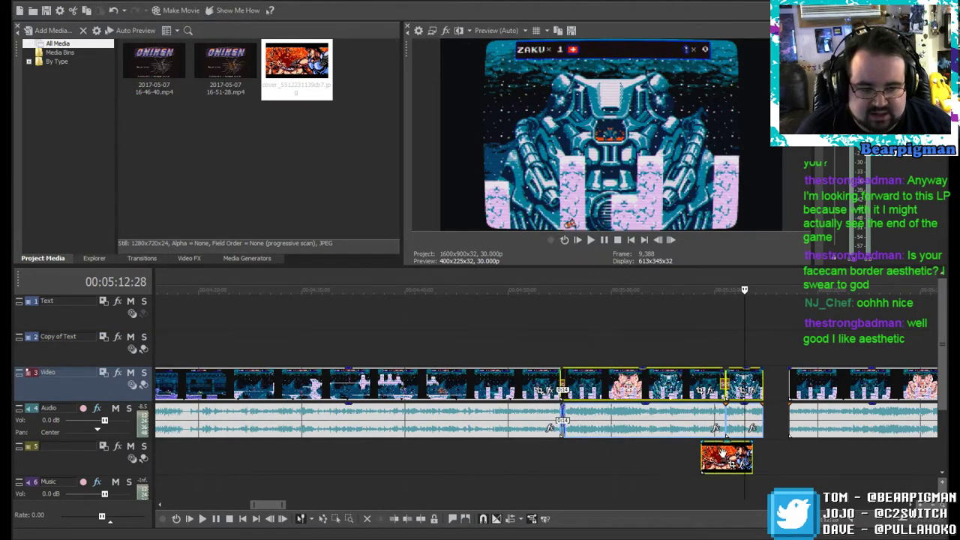
left_click_drag(646, 383, 651, 384)
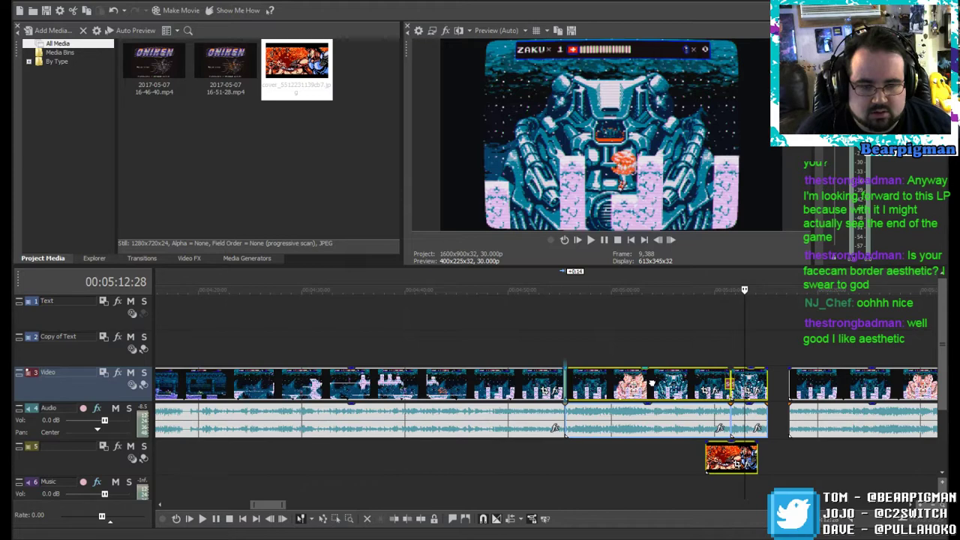
left_click_drag(653, 381, 656, 382)
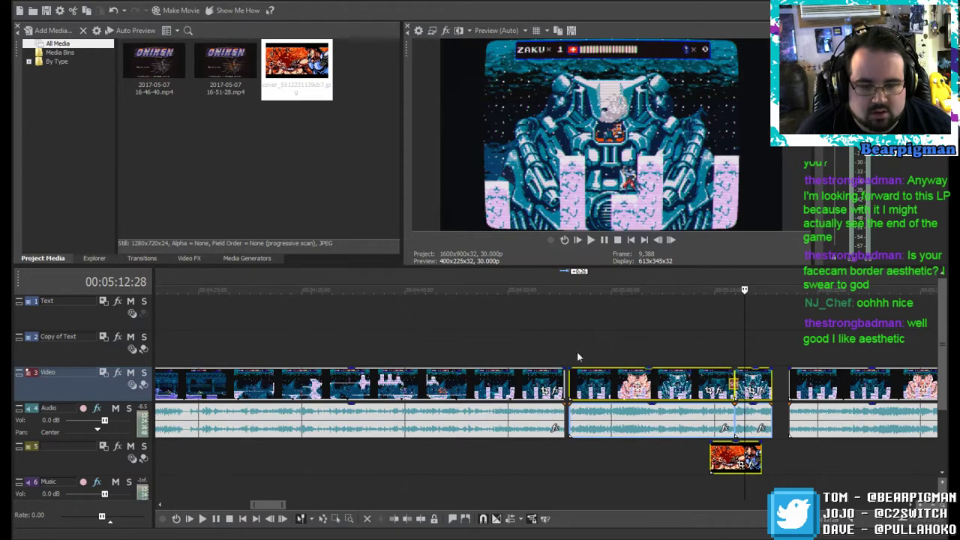
Step: Trim one frame off the end of the clip before the 4:55 gap and play back across the gap
left_click(561, 338)
scroll(593, 392, "up", 2)
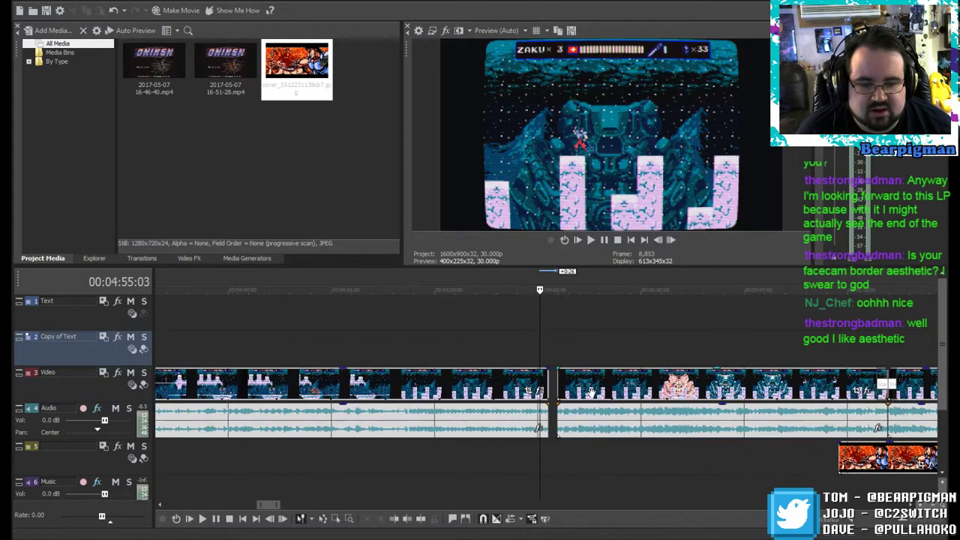
scroll(592, 391, "up", 3)
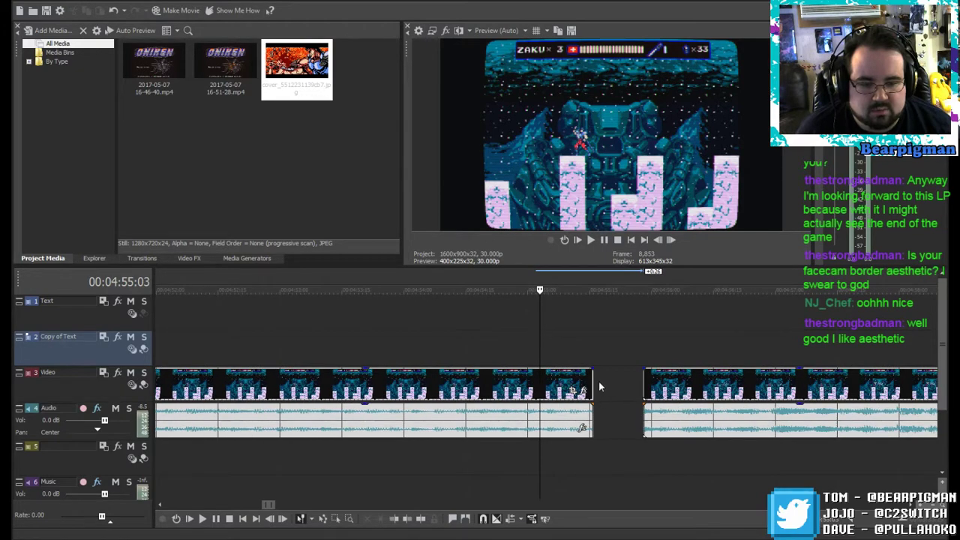
left_click_drag(596, 387, 589, 384)
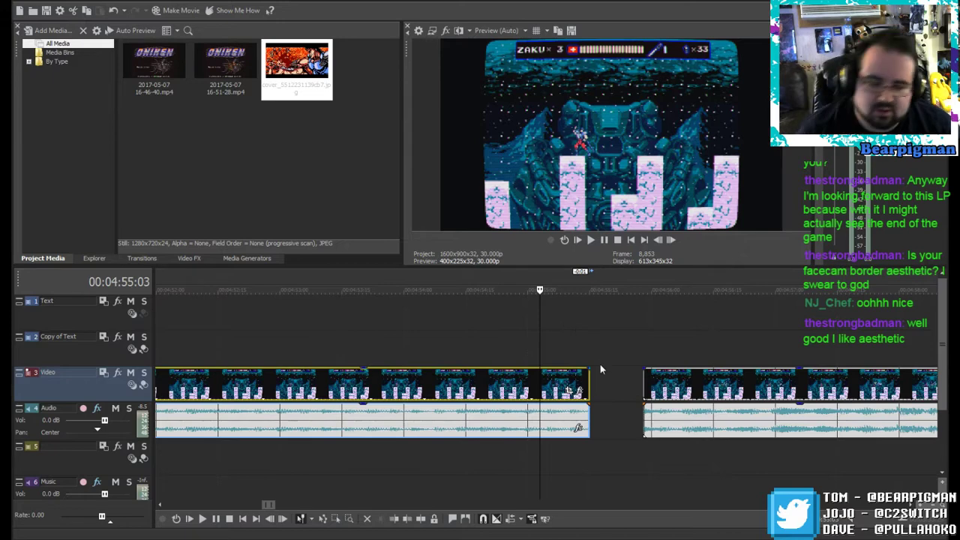
left_click(602, 240)
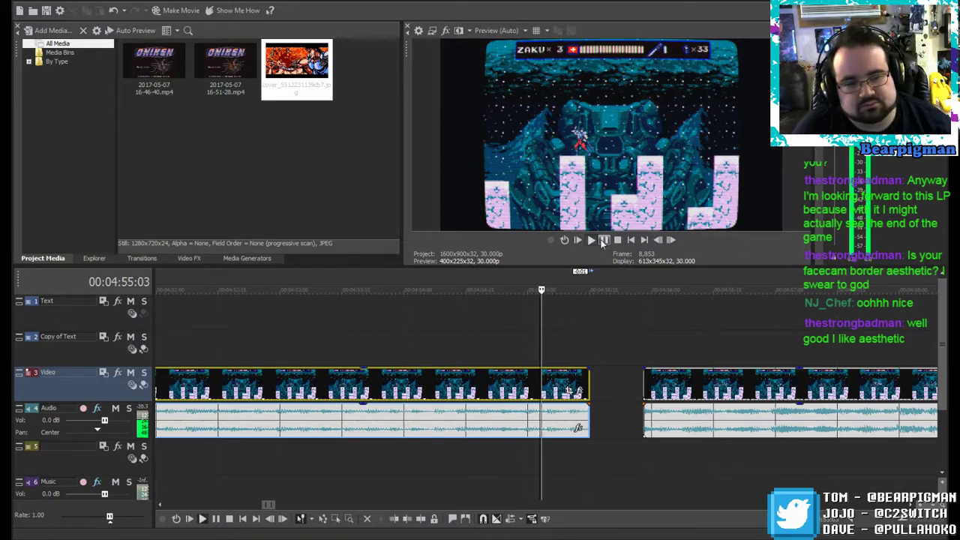
left_click(605, 240)
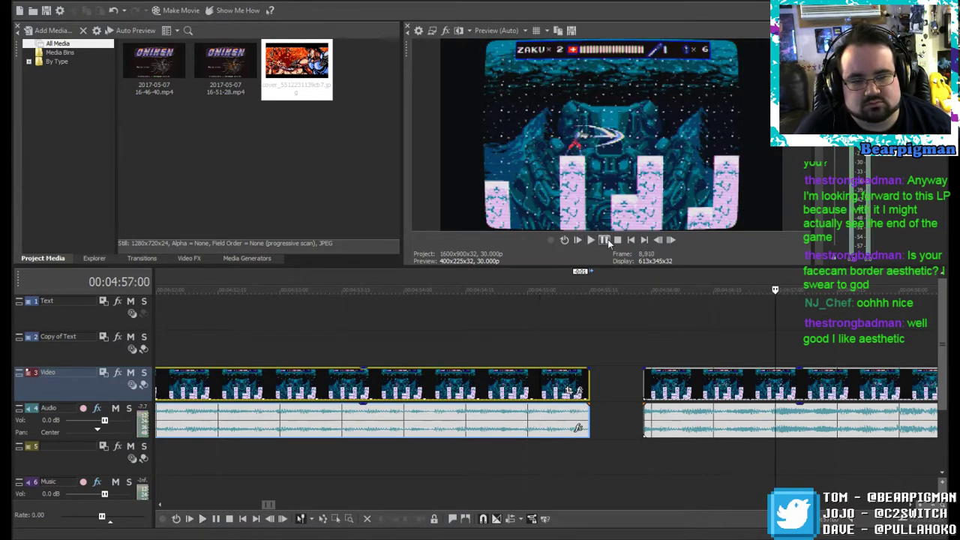
Step: Shorten the end of the clip before the 4:55 gap by 10 frames and place the cursor at its new end
scroll(629, 366, "down", 5)
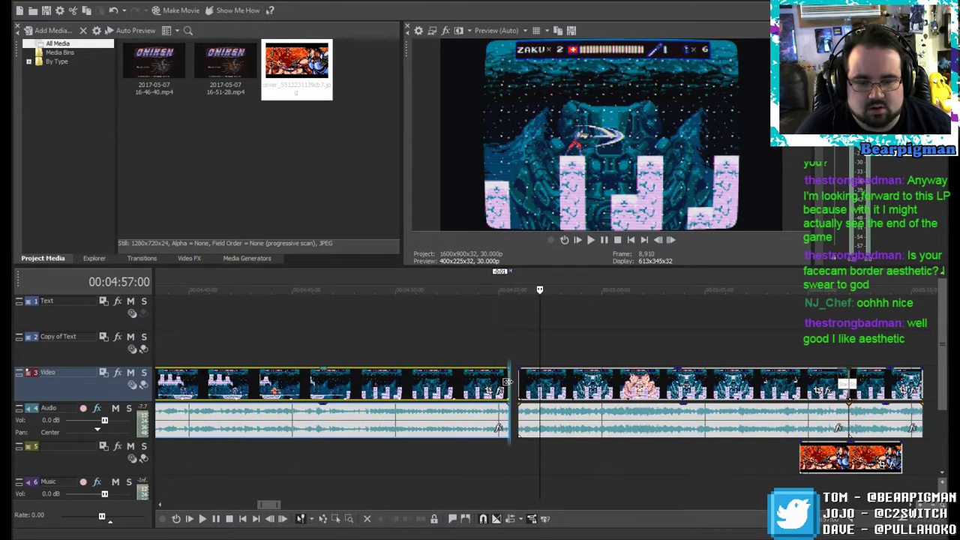
left_click_drag(508, 382, 501, 379)
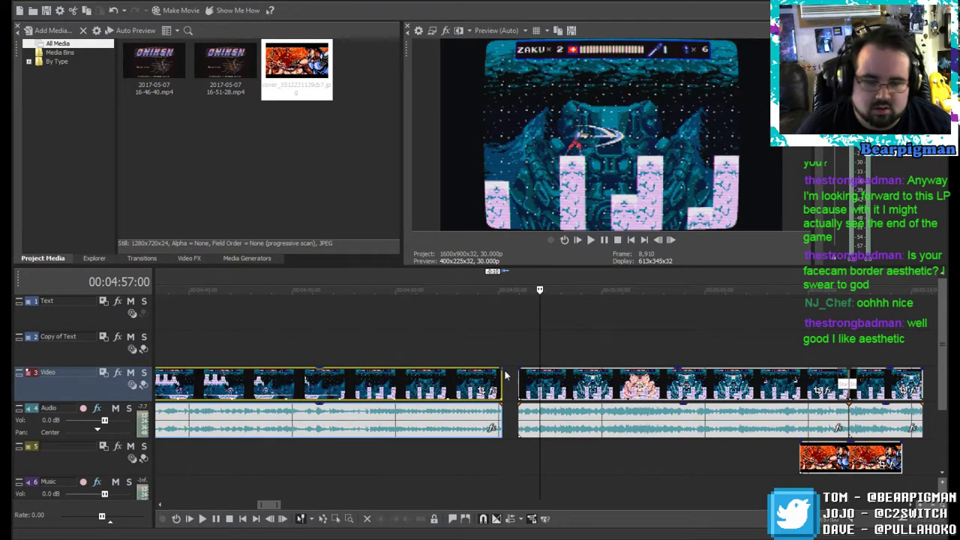
left_click(500, 347)
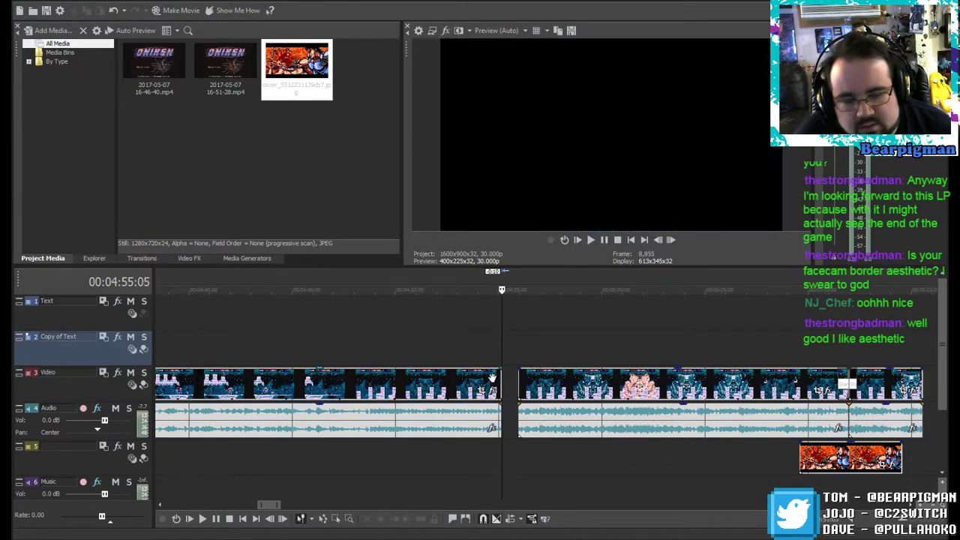
Step: Extend the end of the clip before the 4:55 gap by 9 frames and the start of the following clip 11 frames earlier
scroll(508, 390, "up", 3)
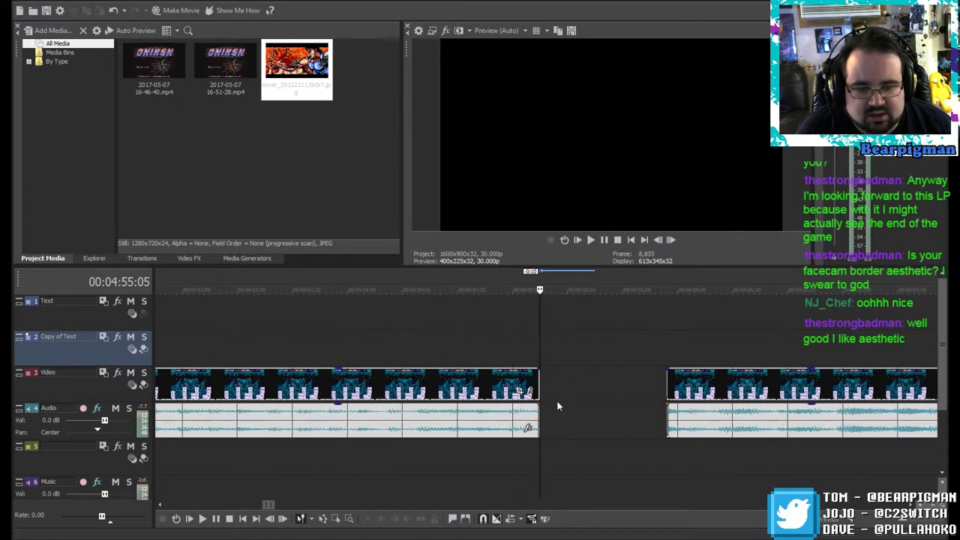
left_click_drag(539, 379, 588, 382)
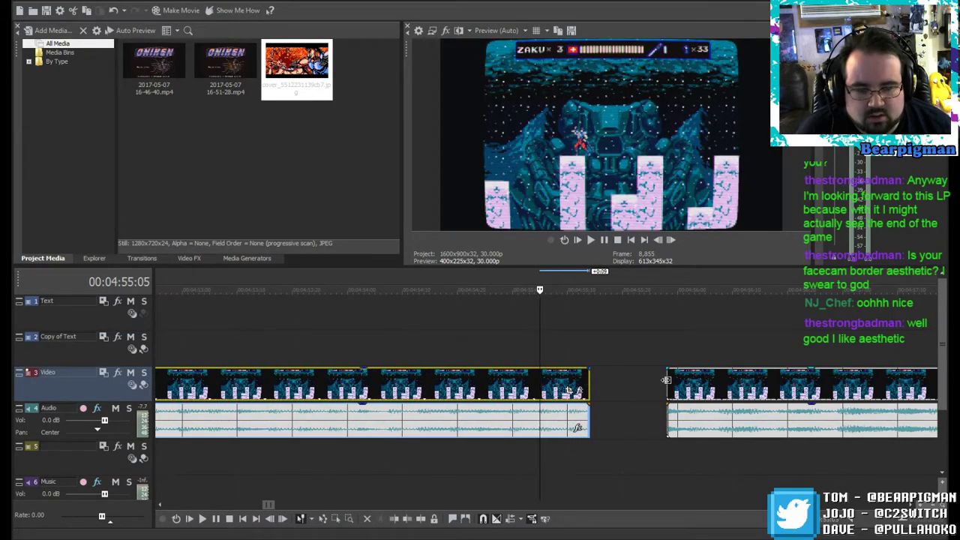
left_click_drag(666, 380, 604, 386)
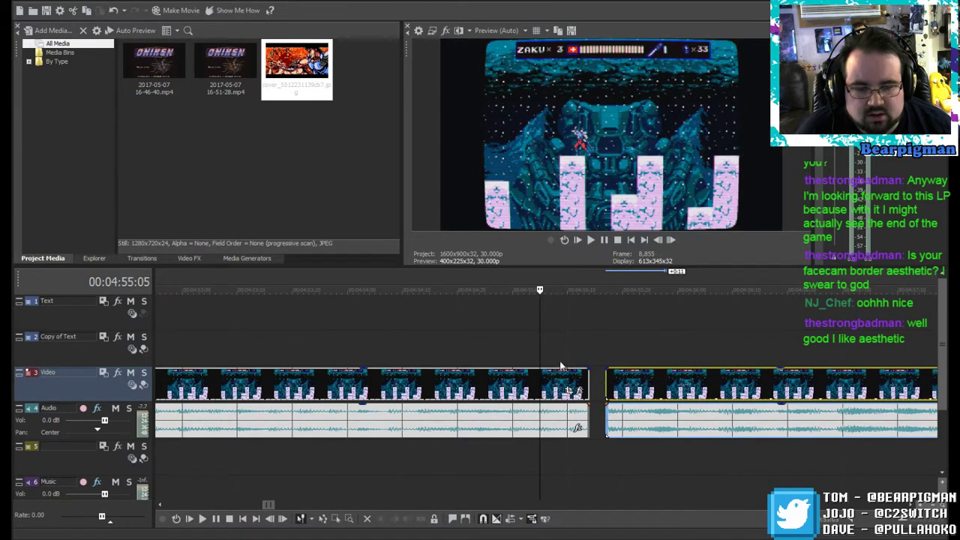
left_click(539, 347)
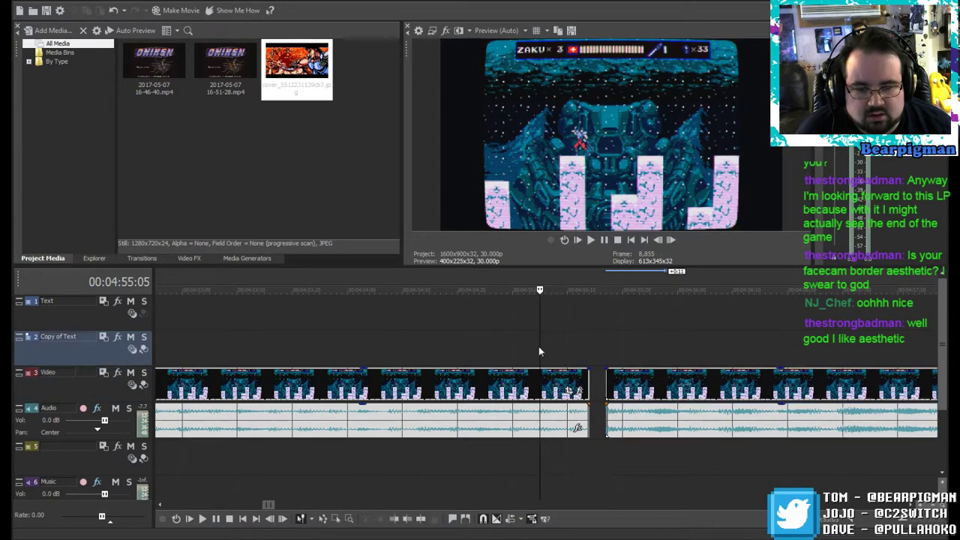
Step: Split the clip before the 4:55 gap at 4:55:05 and the clip after it at 4:55:28
left_click(421, 518)
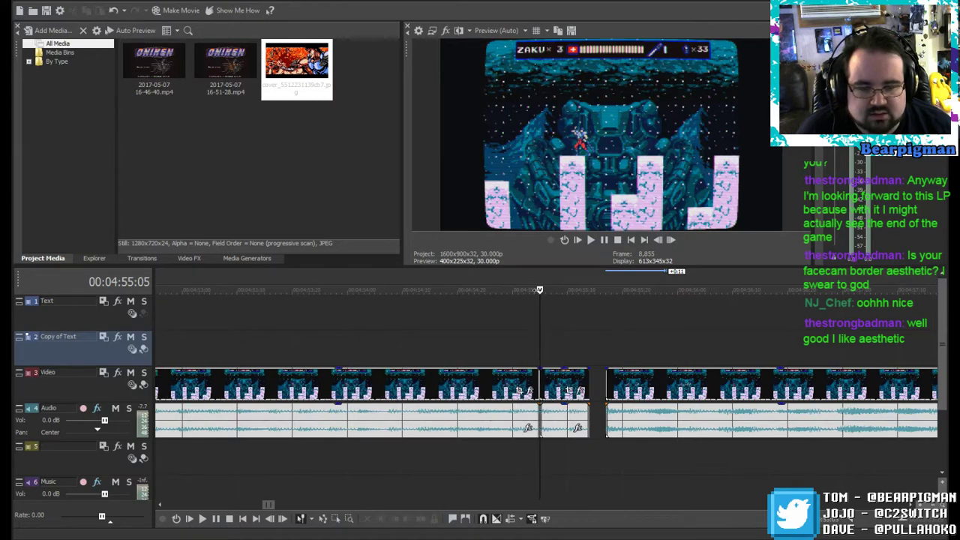
left_click_drag(537, 290, 666, 311)
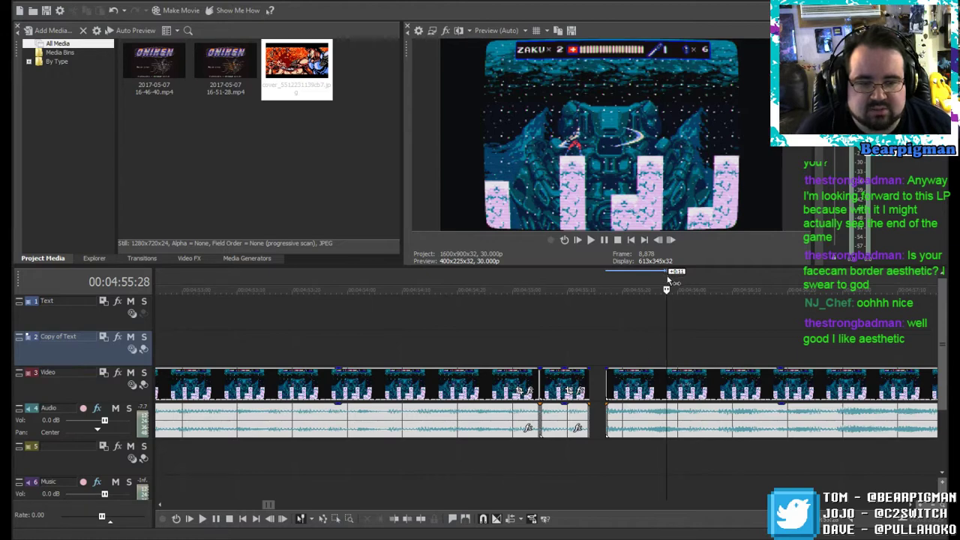
left_click(421, 519)
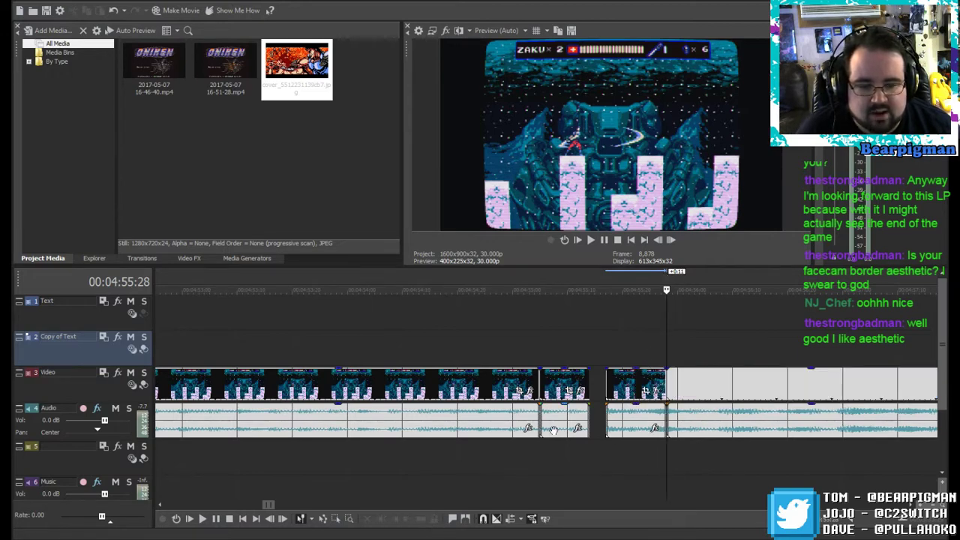
Step: Silence the audio of the two short segments beside the 4:55 gap and extend their edges to close it
left_click(566, 409)
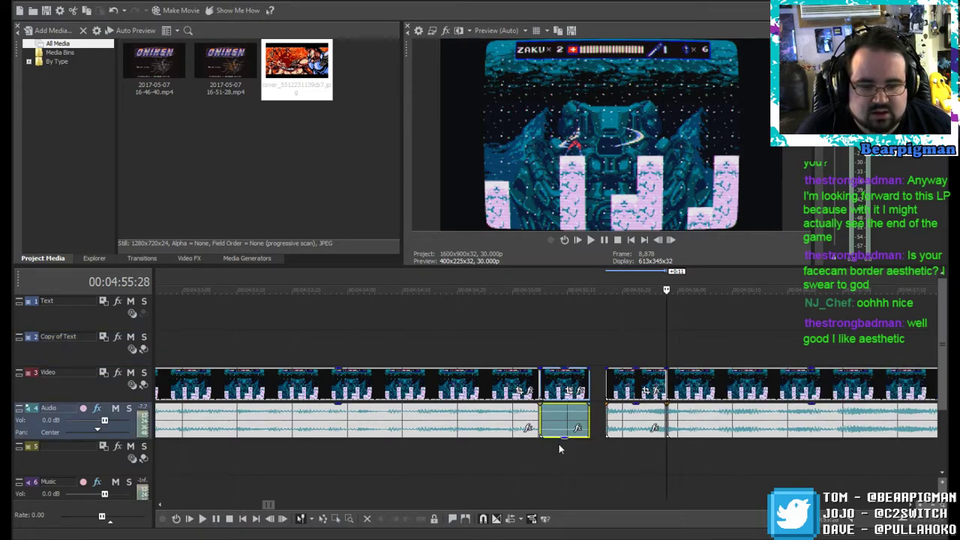
left_click(639, 408)
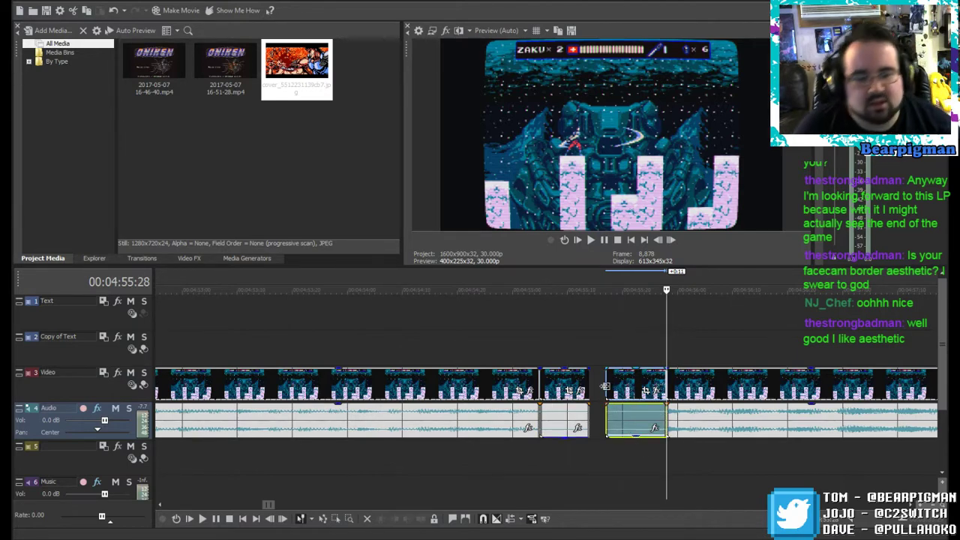
left_click_drag(605, 388, 595, 387)
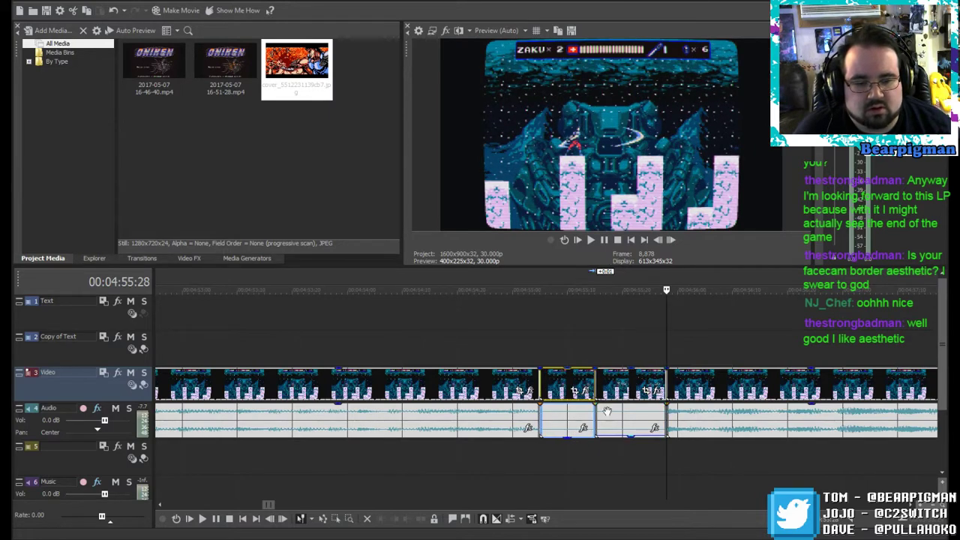
left_click(633, 439)
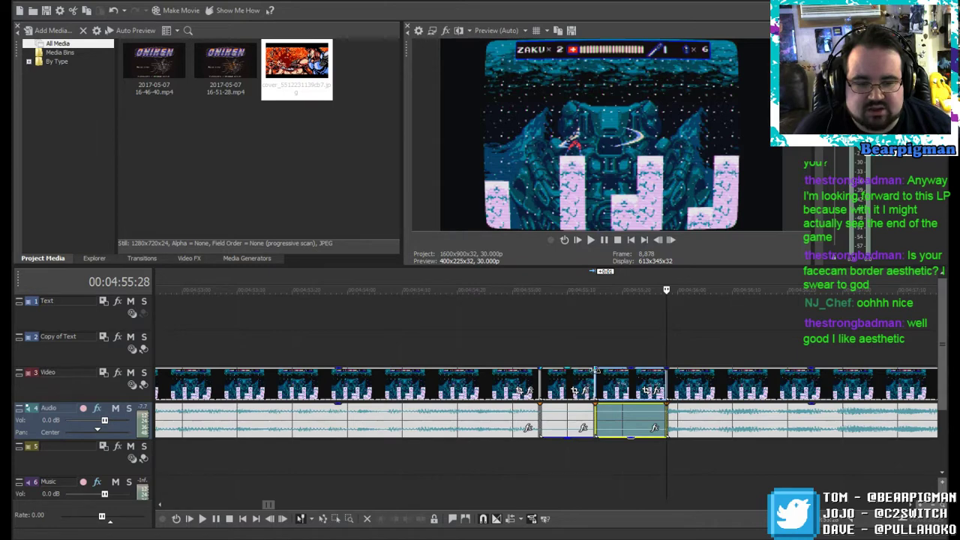
Step: Add full-length fades to both short segments and apply a Star Wipe with the Oniken Cut preset to the first one's fade-out
left_click_drag(594, 371, 660, 383)
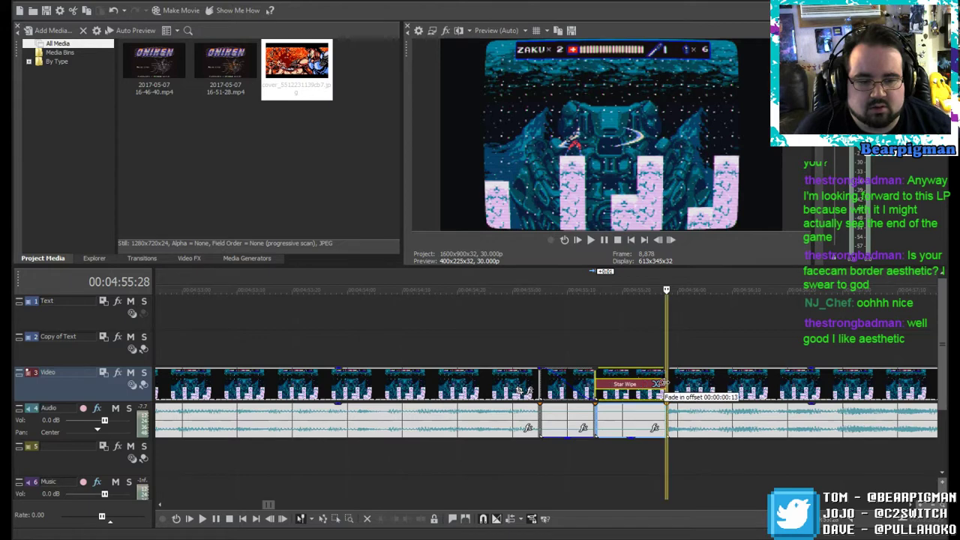
right_click(566, 386)
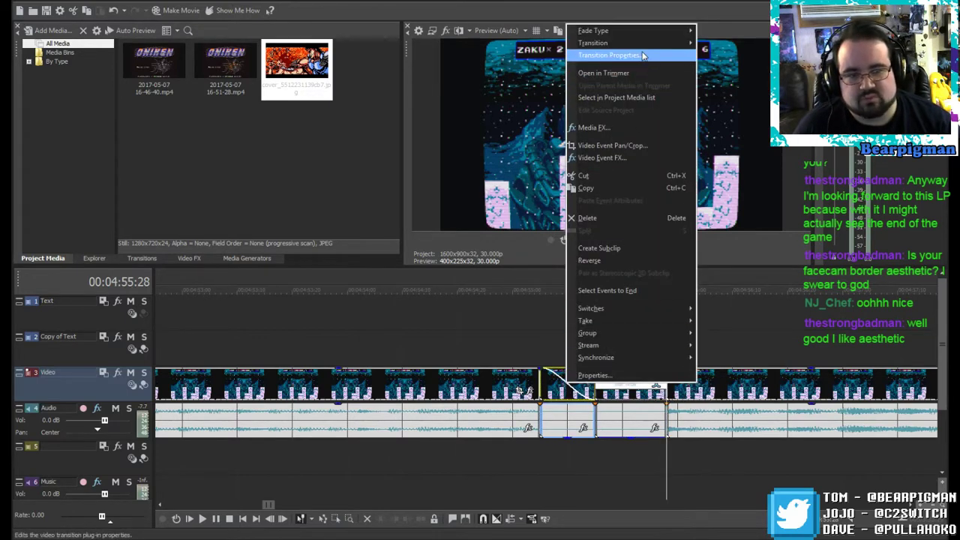
mouse_move(600, 42)
left_click(735, 59)
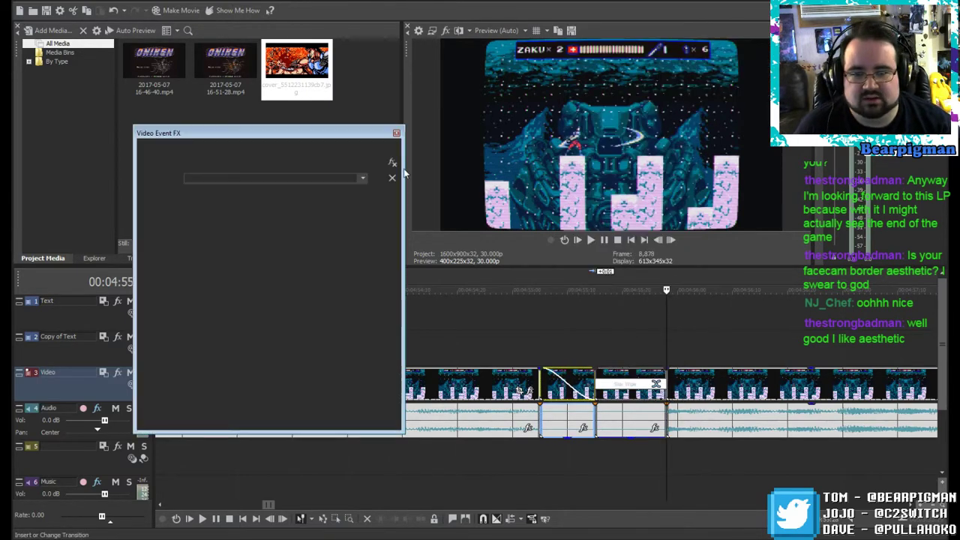
left_click(362, 178)
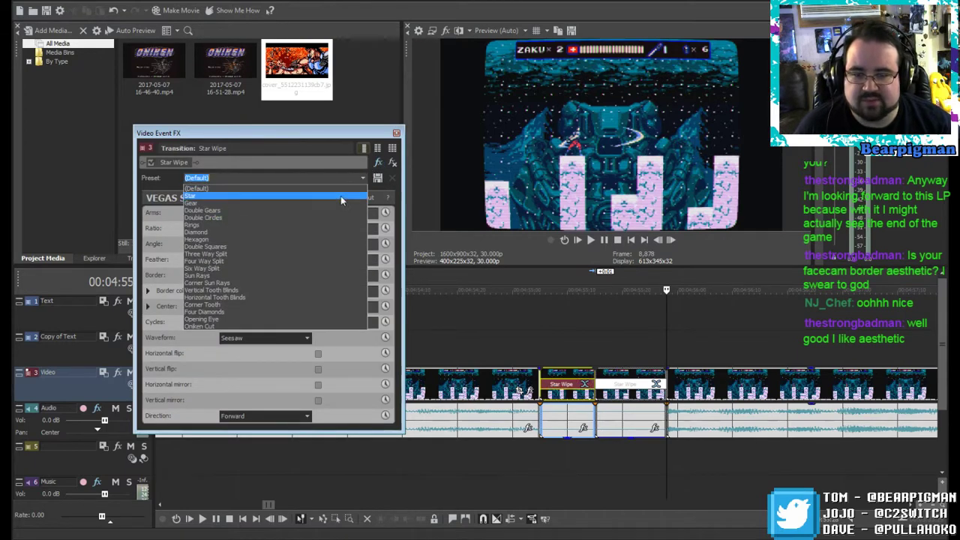
left_click(276, 303)
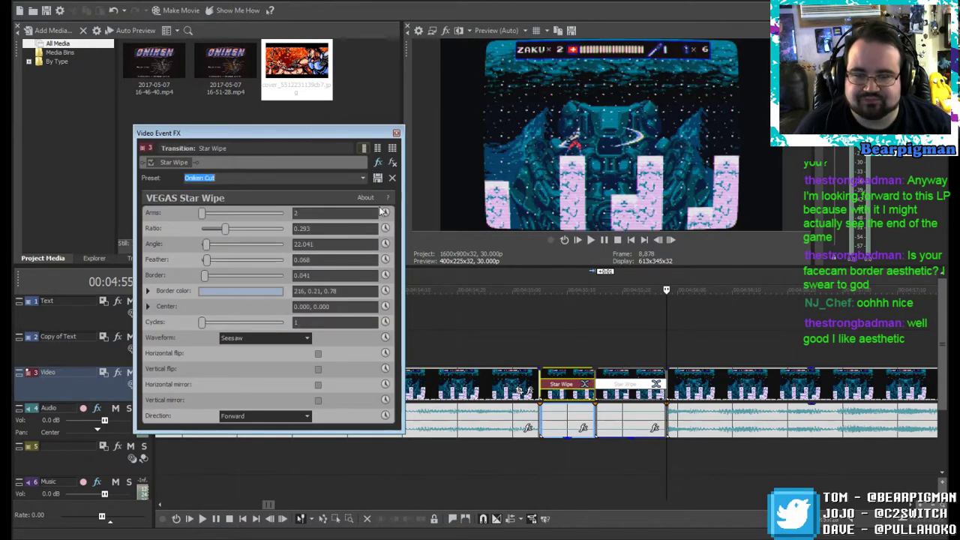
left_click(397, 133)
Step: Apply the Oniken Cut preset to the Star Wipe on the second short segment's fade-in
right_click(621, 386)
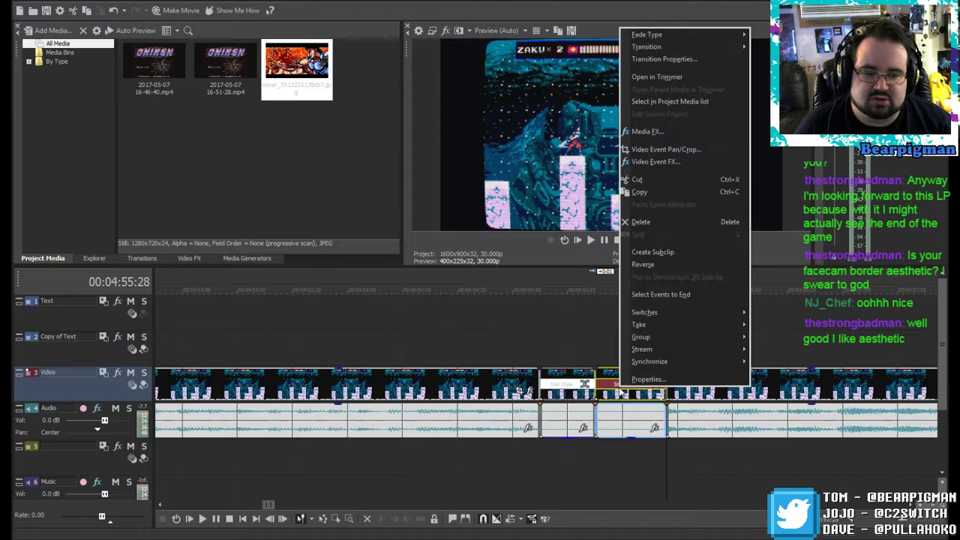
left_click(663, 59)
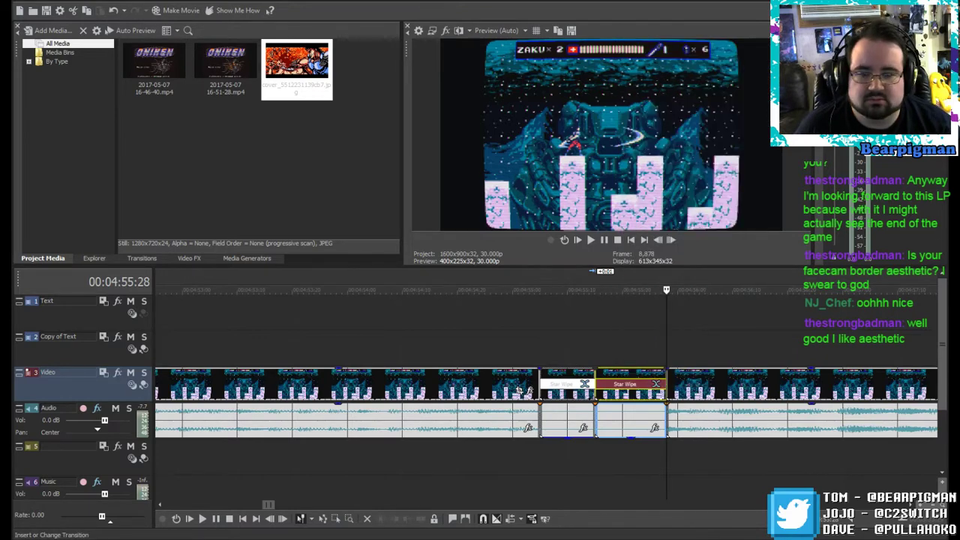
left_click(308, 179)
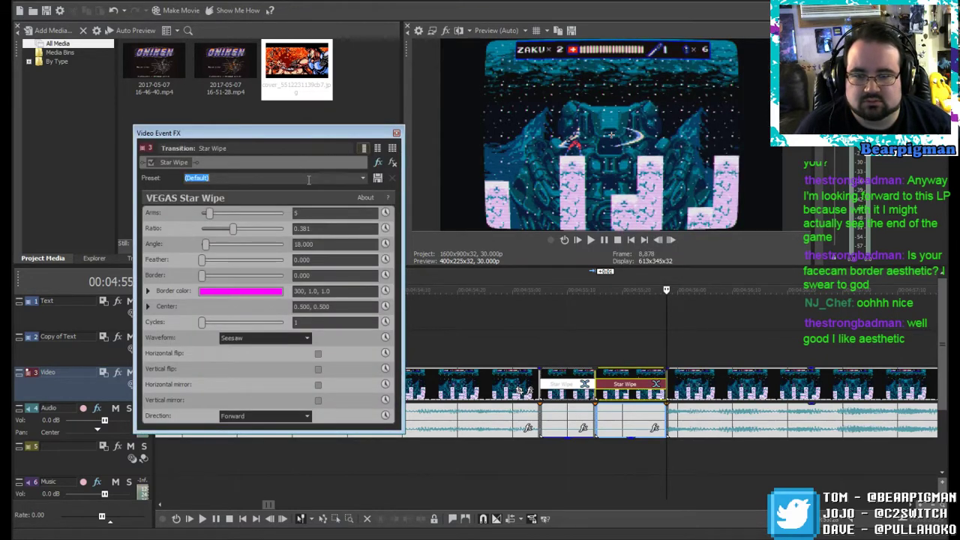
left_click(360, 178)
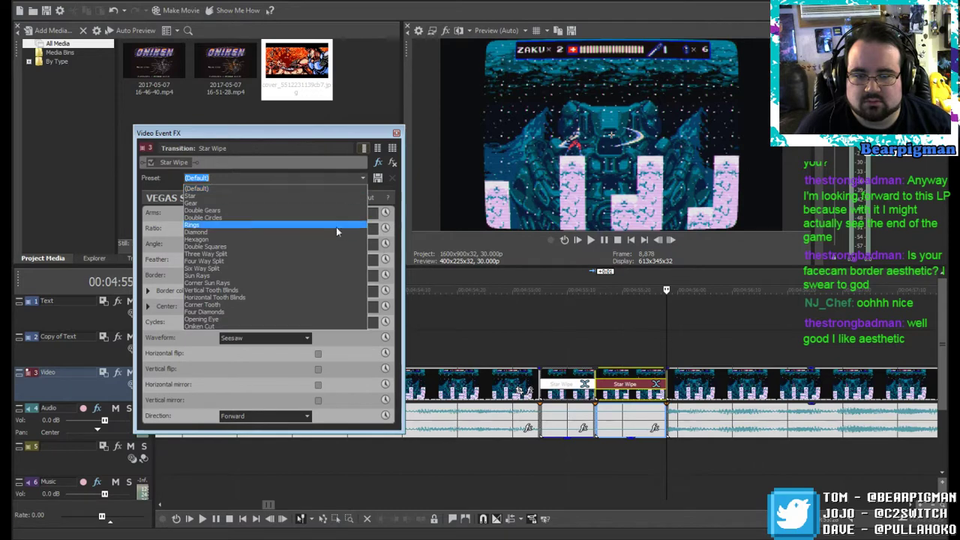
left_click(273, 323)
left_click(396, 134)
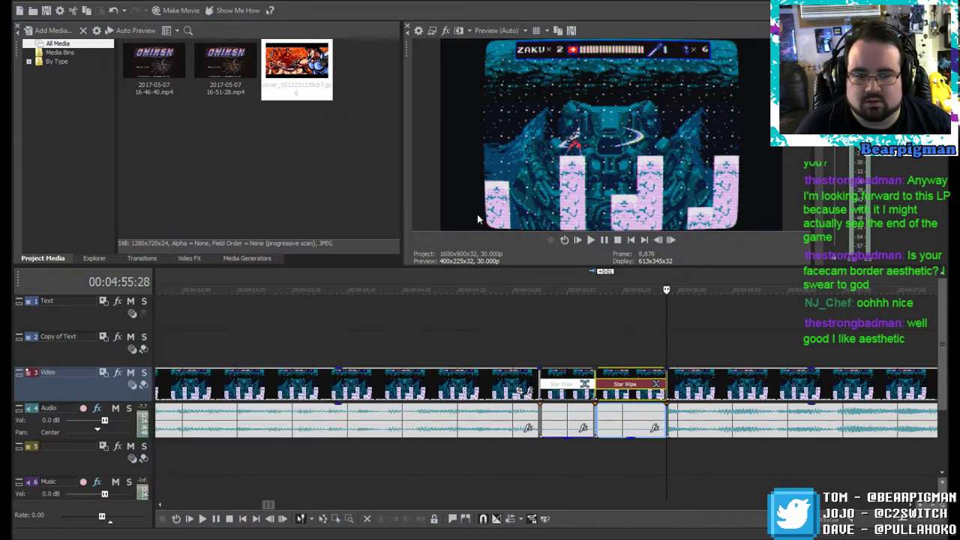
Step: Play back from just before 4:55 across the paired Star Wipes to check the transition
left_click(507, 337)
left_click(592, 240)
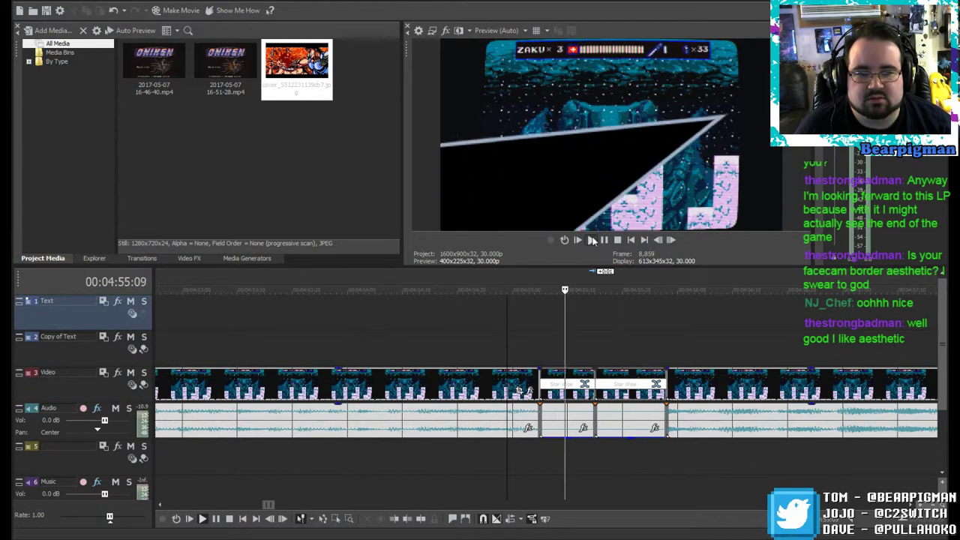
left_click(602, 239)
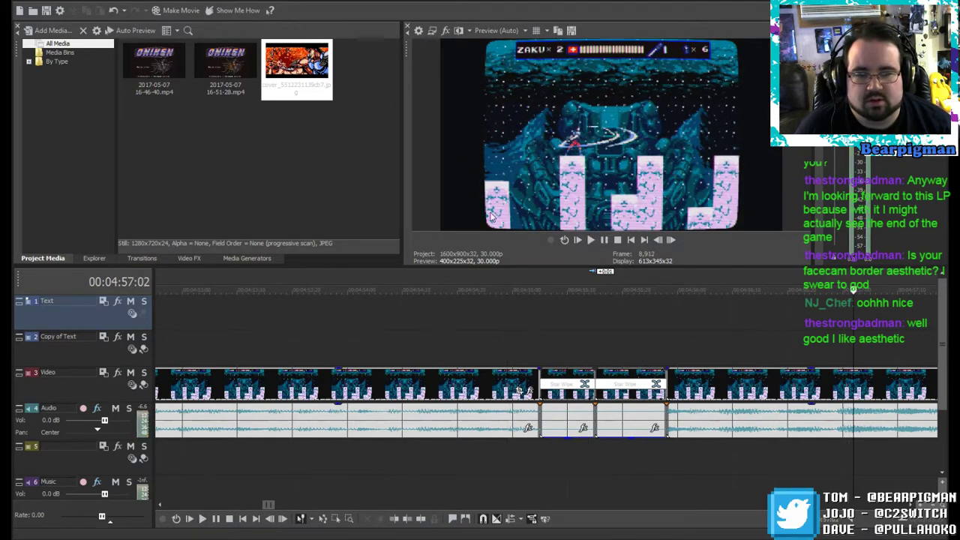
Step: Place the Oniken cover image on track 5 beneath the 4:55 Star Wipes and play back the section
left_click_drag(297, 69, 320, 458)
scroll(343, 450, "down", 5)
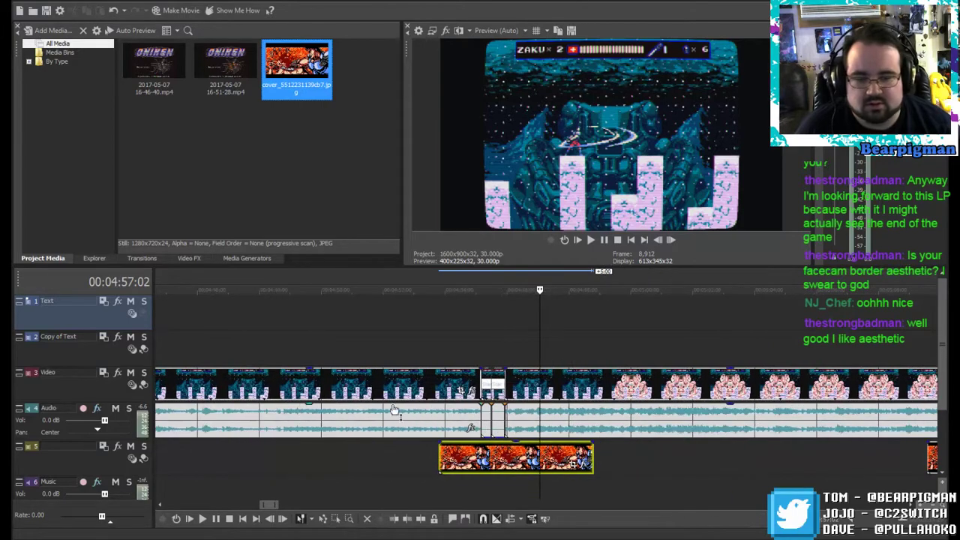
left_click(451, 321)
left_click(590, 240)
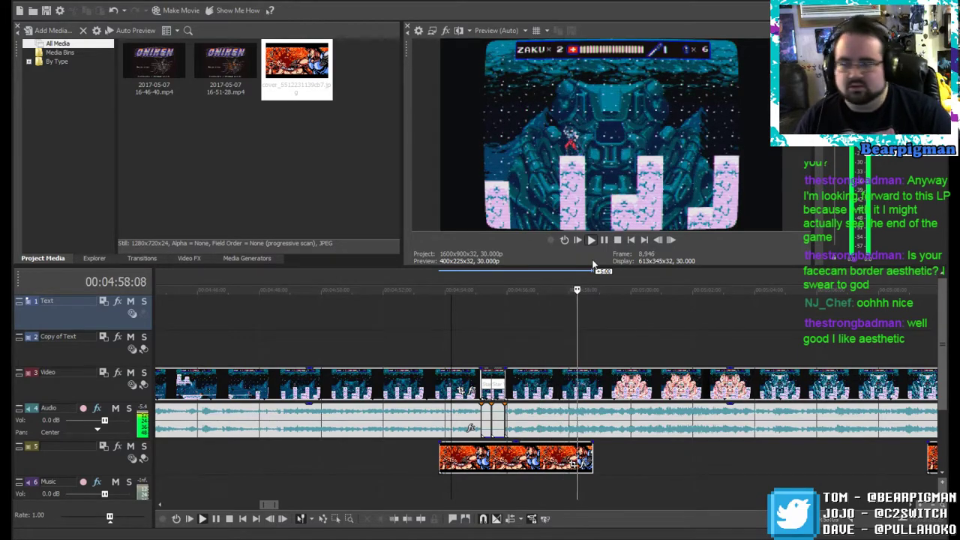
Step: Move the clip after the 5:15 gap 19 frames earlier
scroll(666, 330, "down", 2)
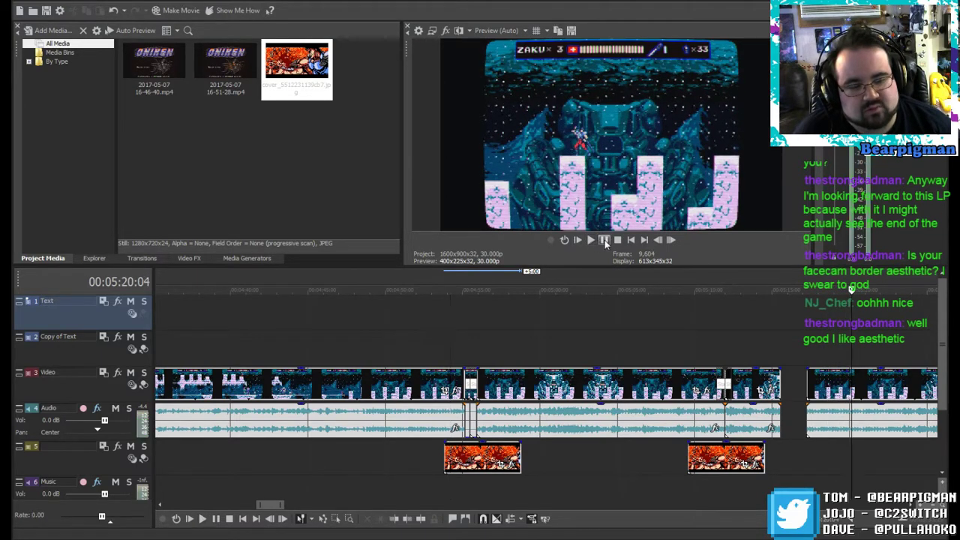
left_click(745, 332)
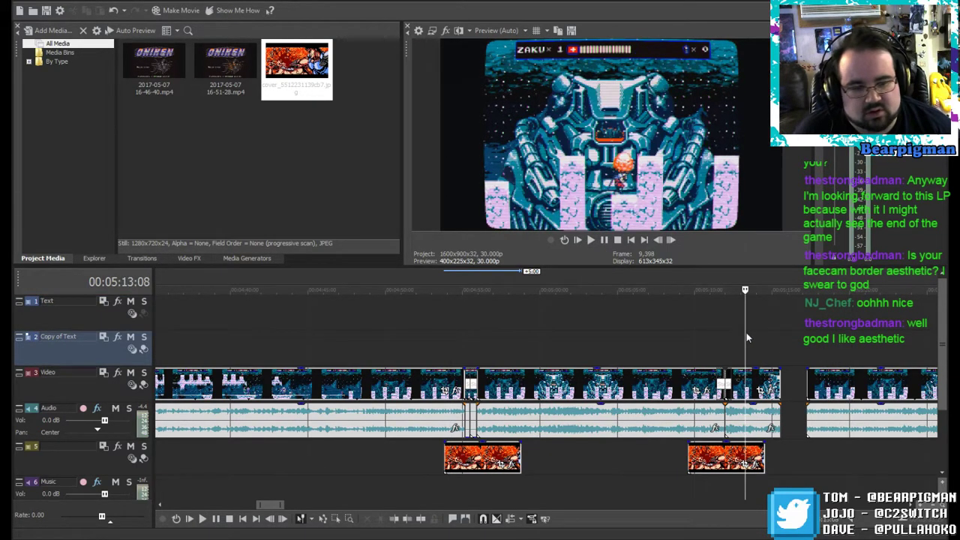
left_click(780, 378)
left_click_drag(826, 380, 816, 378)
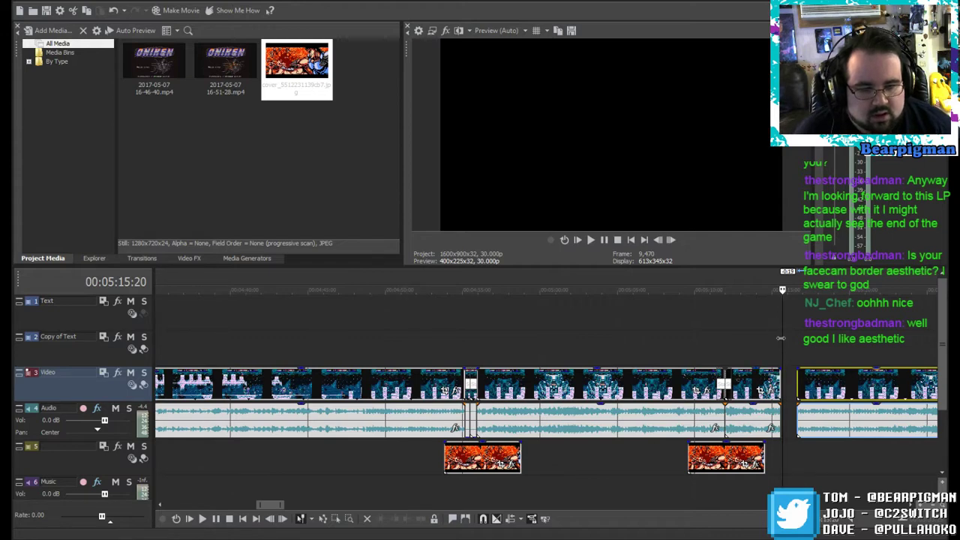
Step: Extend the start of the clip after the 5:15 gap 18 frames earlier and split it at 5:16:18
scroll(779, 341, "up", 5)
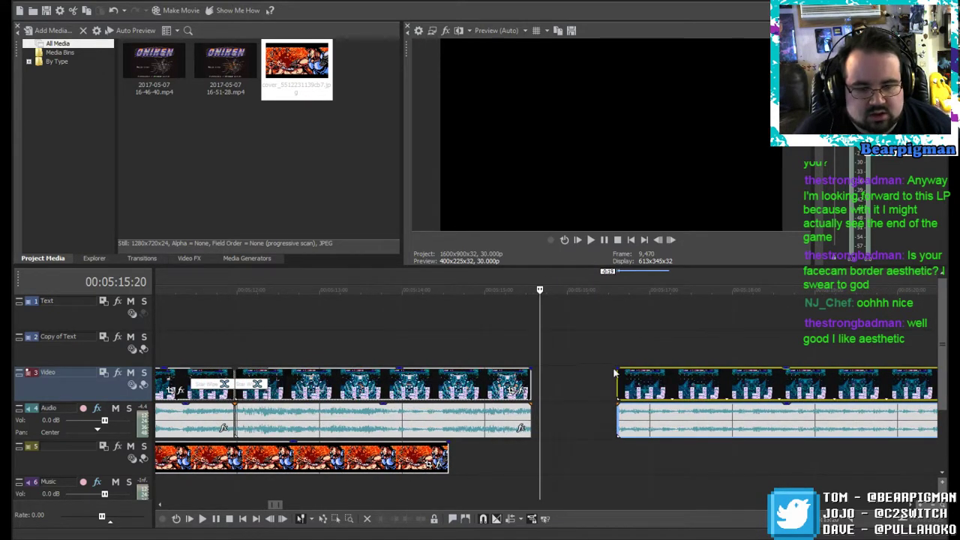
left_click(613, 341)
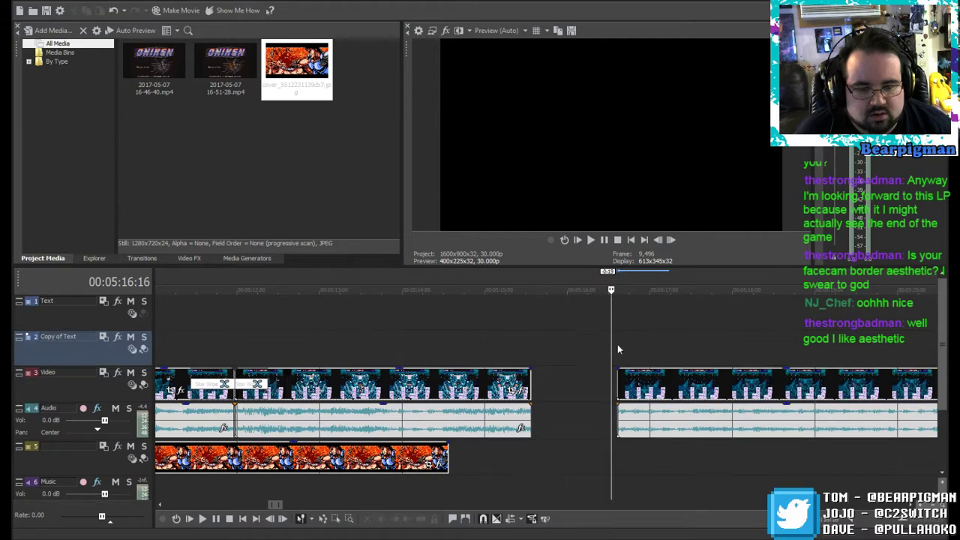
left_click_drag(617, 384, 568, 382)
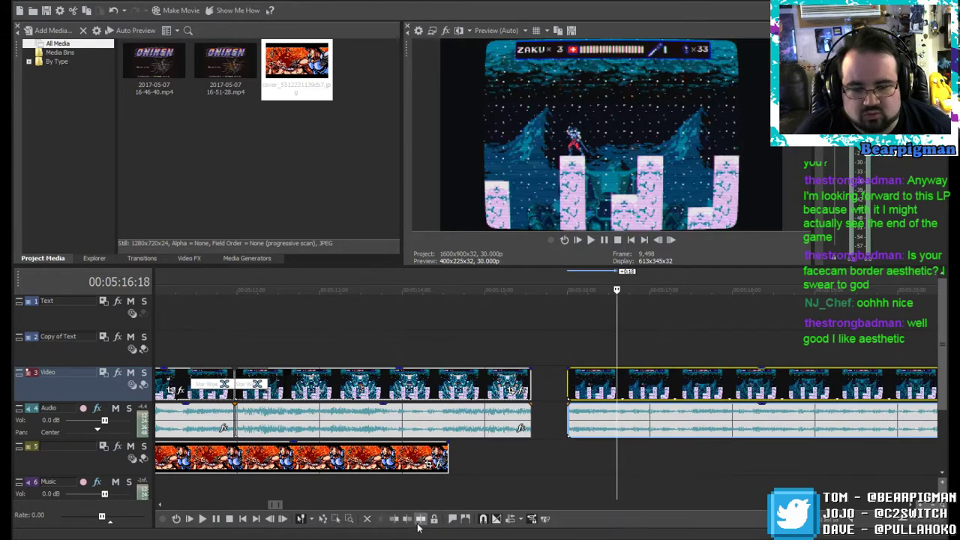
left_click(419, 523)
Step: Extend the preceding clip's end by 13 frames to close the gap and split that clip at 5:15:20
left_click_drag(530, 386, 566, 386)
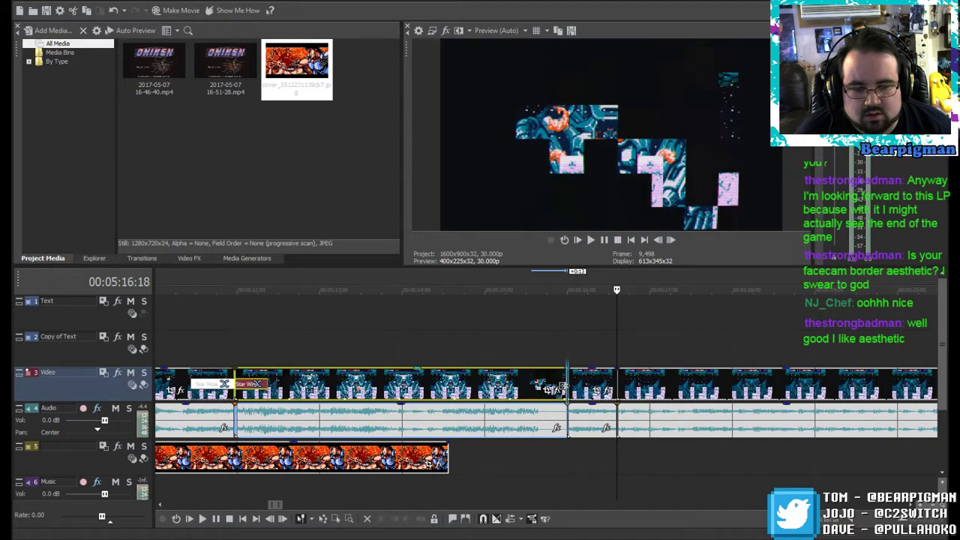
left_click(531, 349)
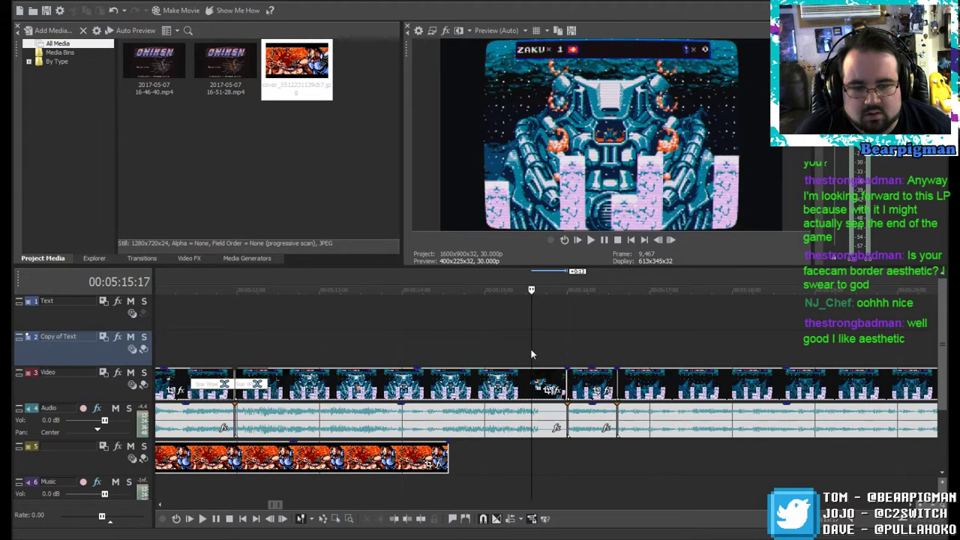
left_click_drag(533, 293, 539, 297)
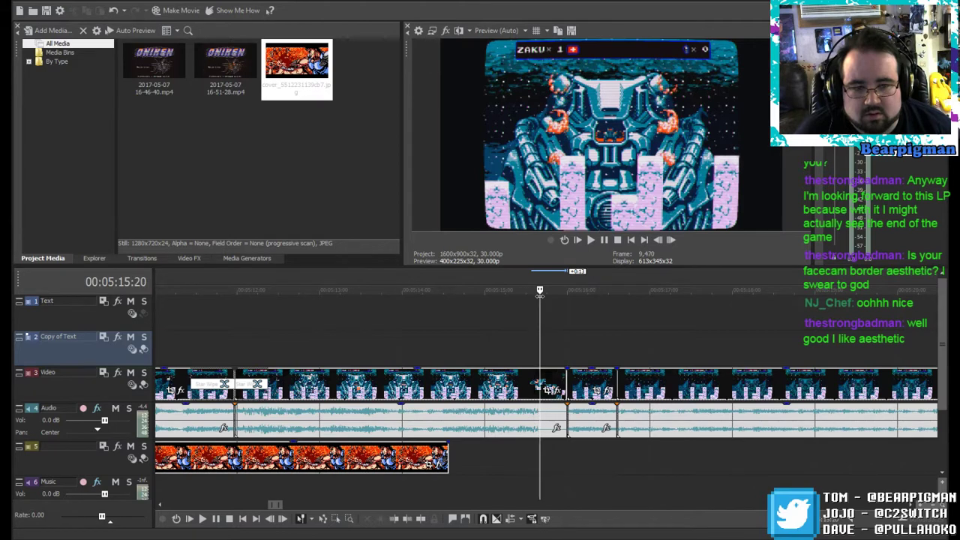
left_click(420, 519)
Step: Silence the audio of the short segment ending at 5:16:18 and fade its video in over its full length
left_click_drag(593, 409, 591, 457)
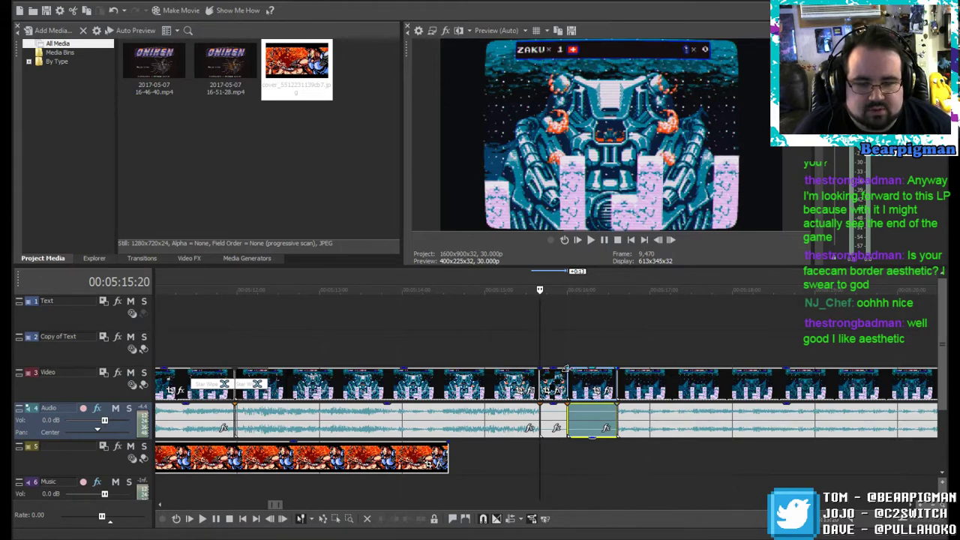
left_click_drag(568, 370, 621, 381)
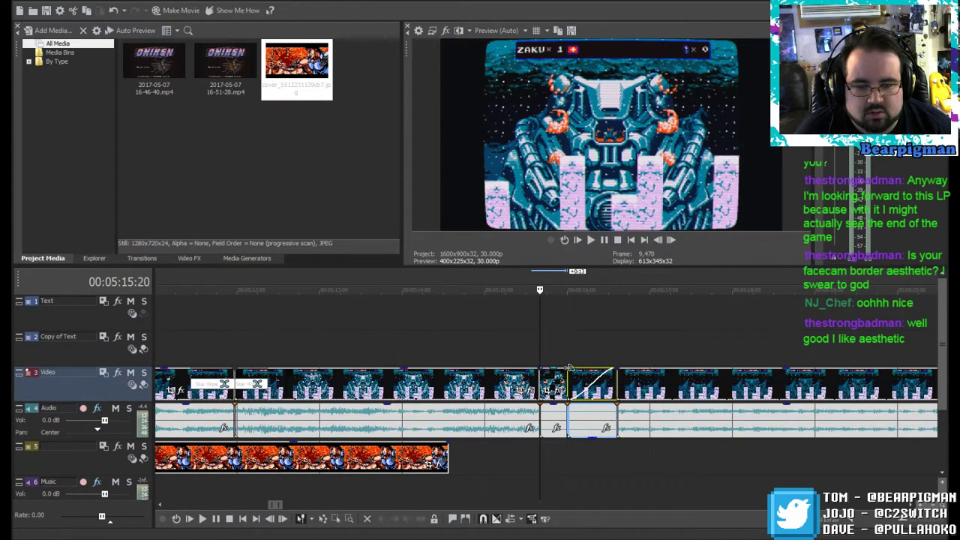
Step: Add a VEGAS Star Wipe with the Oniken Cut preset to the short video segment starting at 5:15:20
right_click(546, 381)
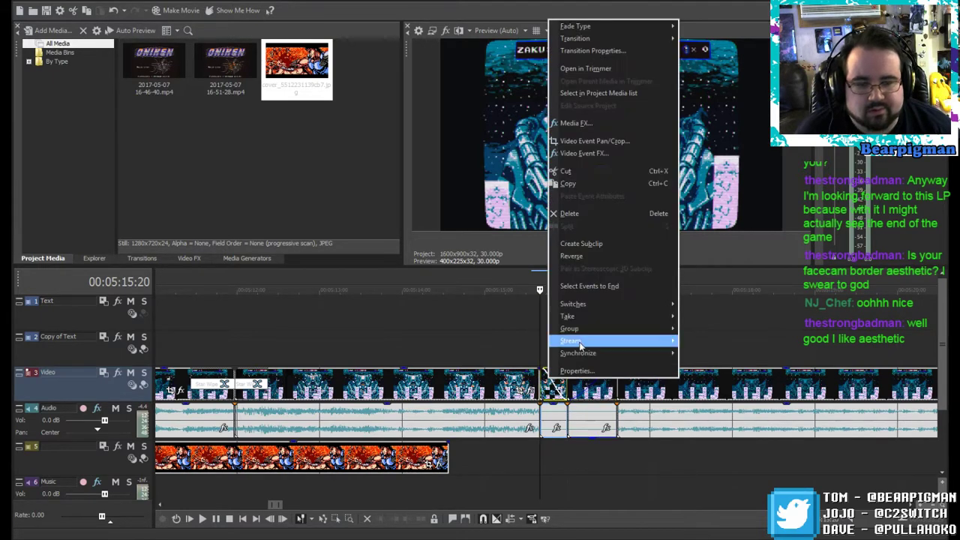
mouse_move(637, 38)
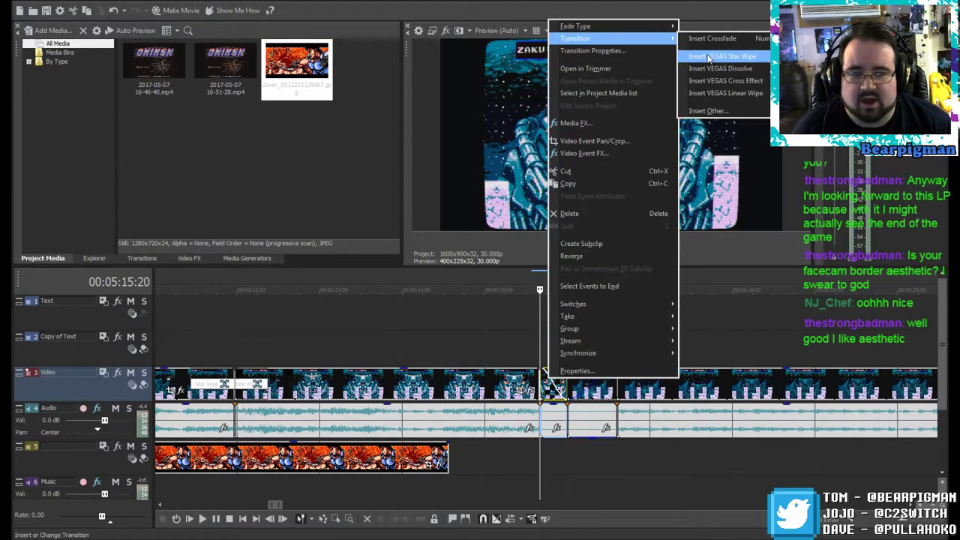
left_click(709, 57)
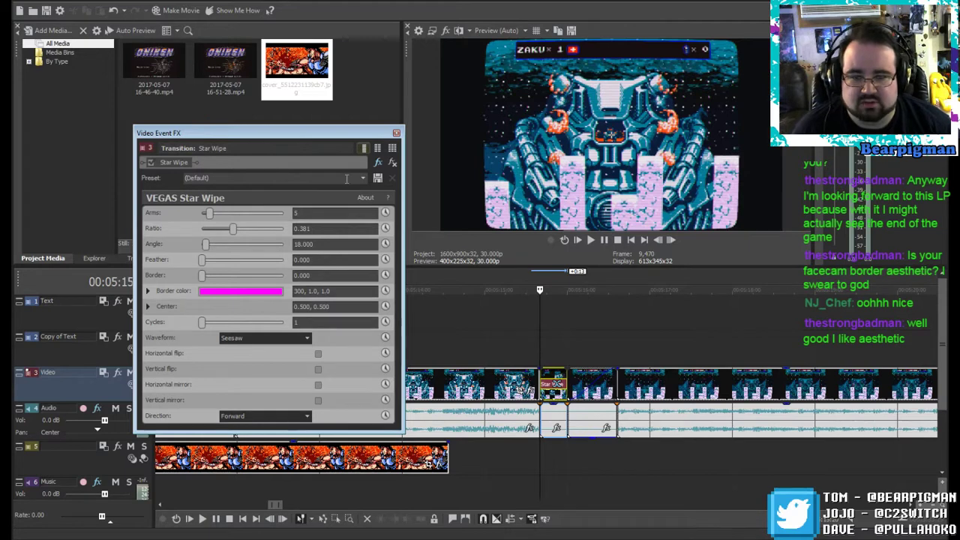
left_click(362, 178)
left_click(213, 320)
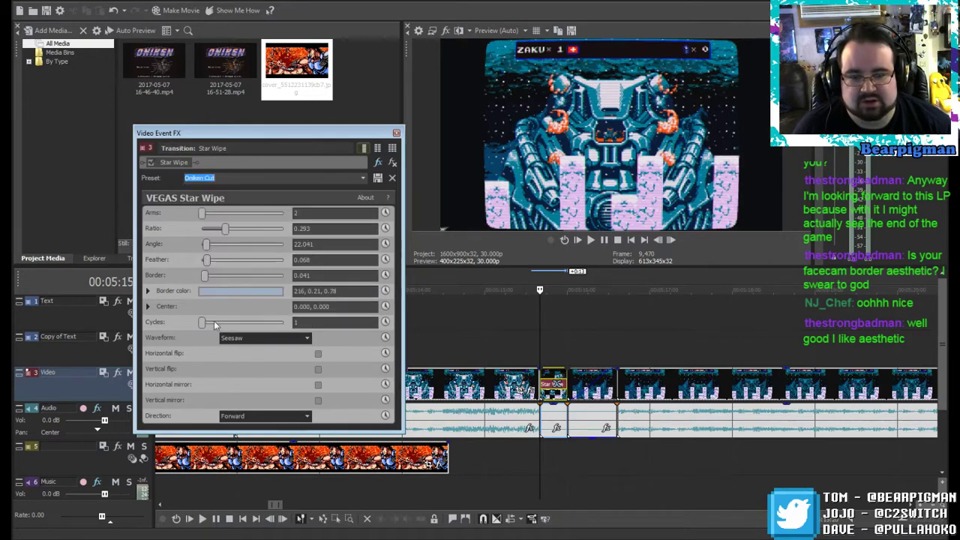
left_click(396, 134)
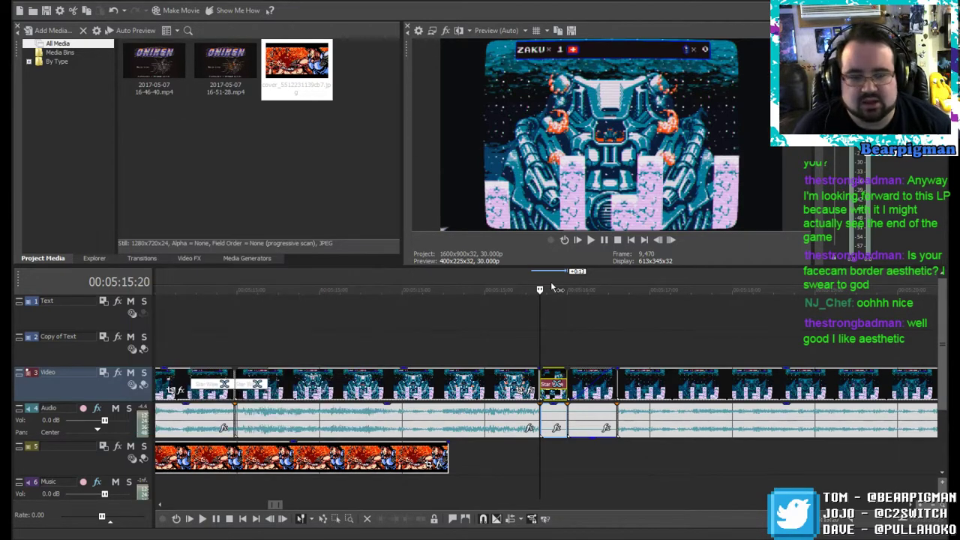
Step: Add a VEGAS Star Wipe with the Oniken Cut preset to the fade-in of the short video segment ending at 5:16:18
right_click(585, 385)
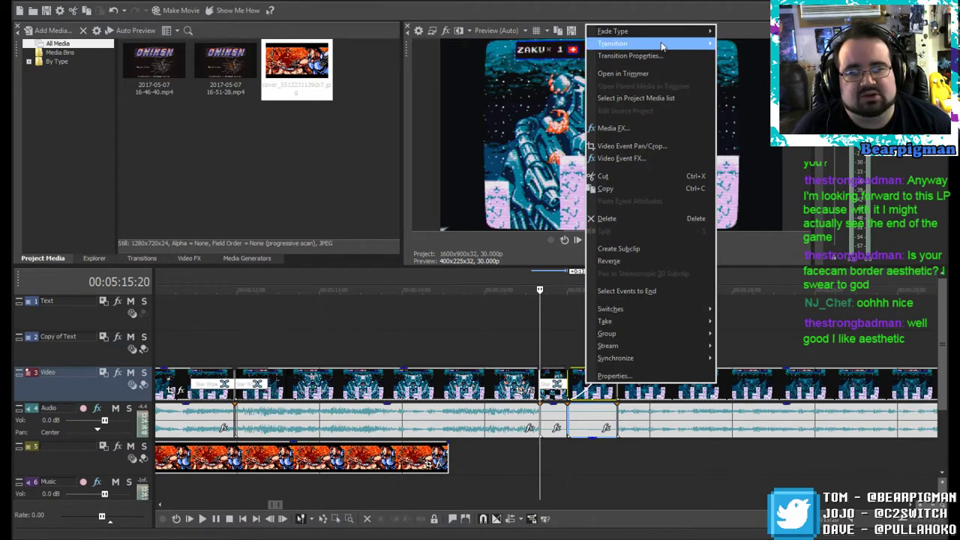
mouse_move(661, 45)
left_click(744, 56)
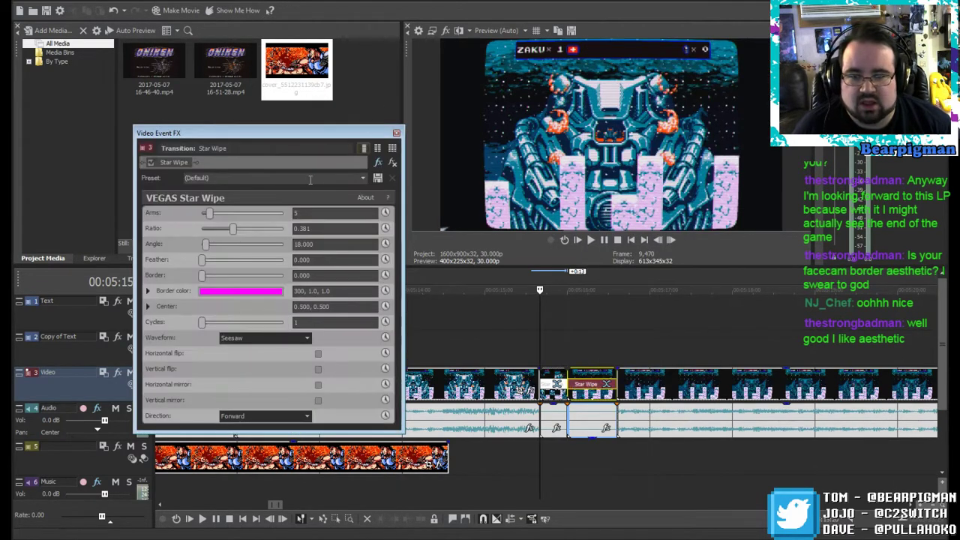
left_click(358, 173)
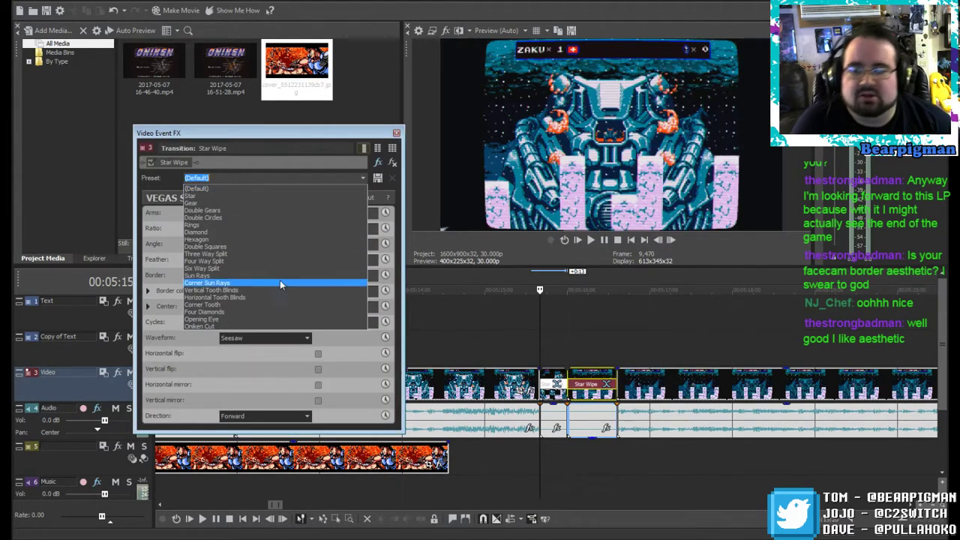
left_click(241, 323)
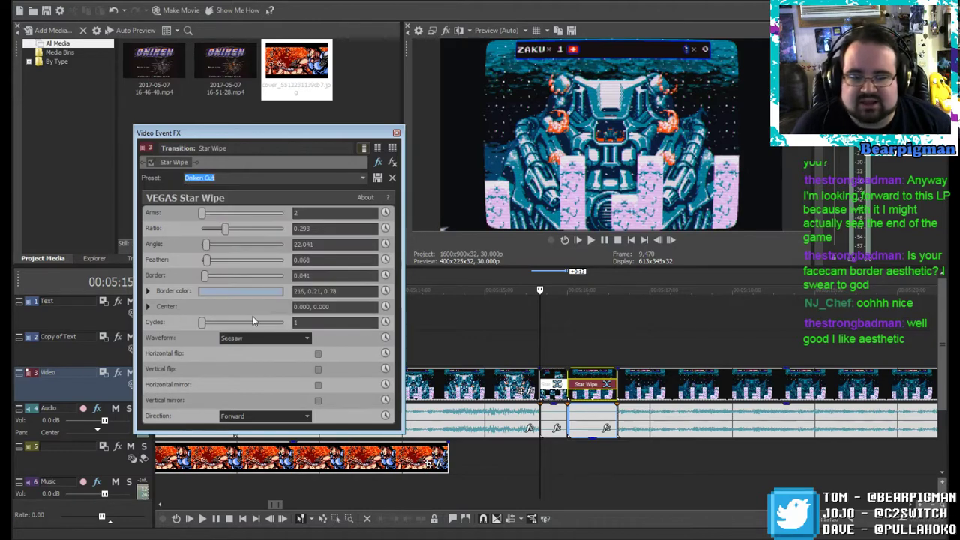
left_click(397, 133)
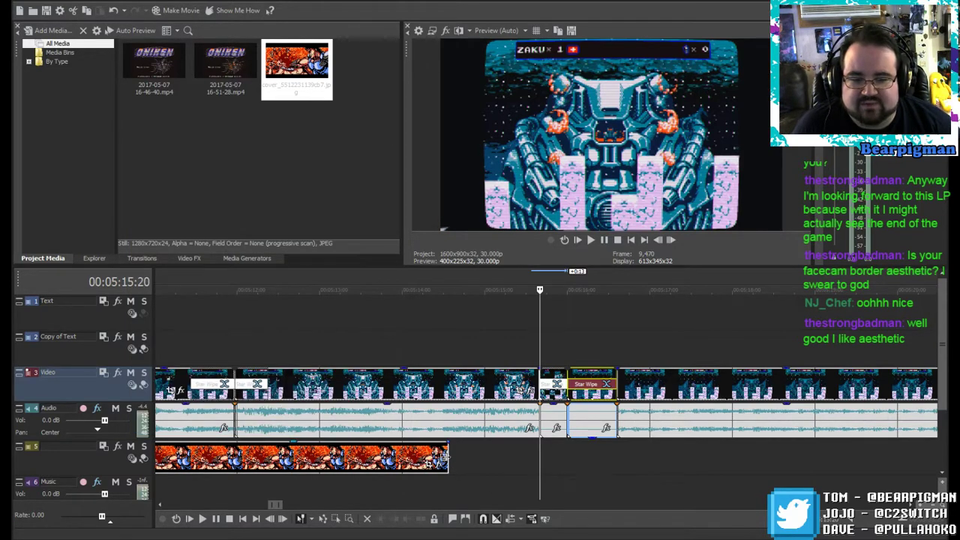
Step: Extend the end of the second cover artwork clip by 2:19 so it runs beneath the Star Wipes around 5:16
left_click_drag(445, 459, 663, 455)
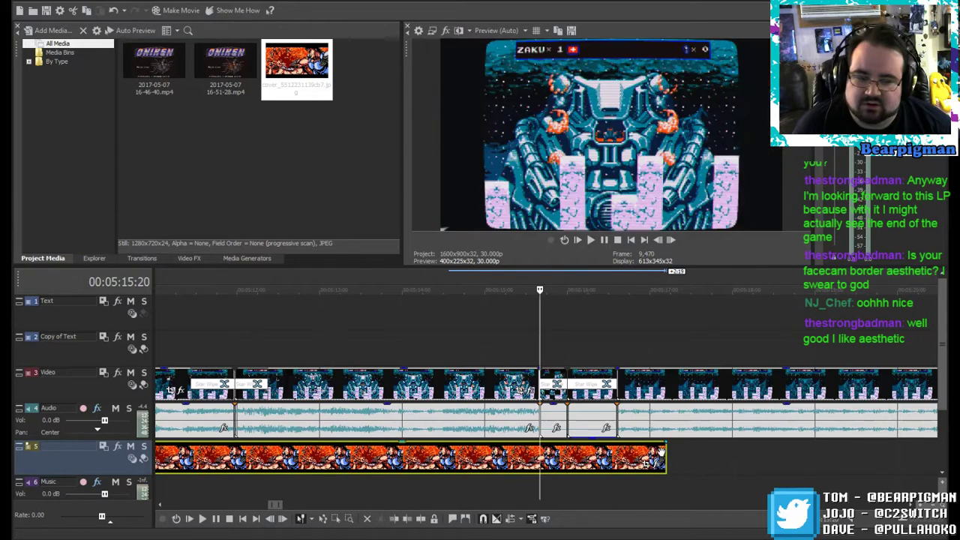
left_click_drag(539, 289, 502, 288)
scroll(582, 349, "down", 4)
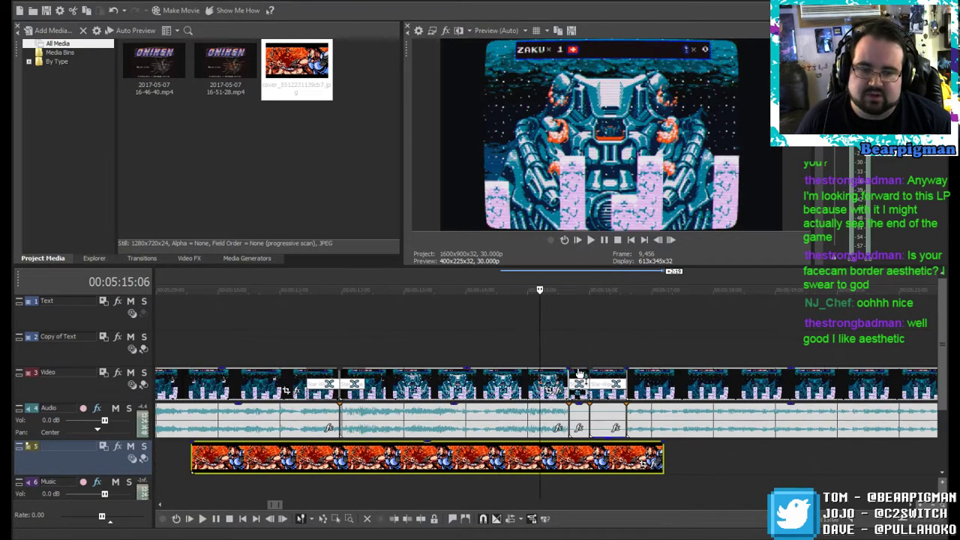
Step: Play back the sequence from 4:48:03 past both artwork-backed cuts to check the transitions and the start of the following attempt
left_click(409, 340)
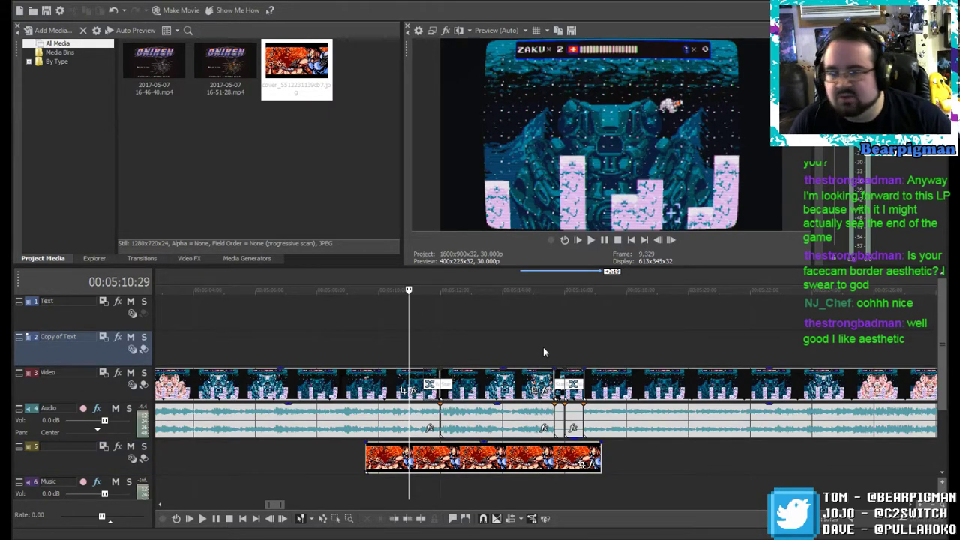
left_click_drag(408, 290, 230, 303)
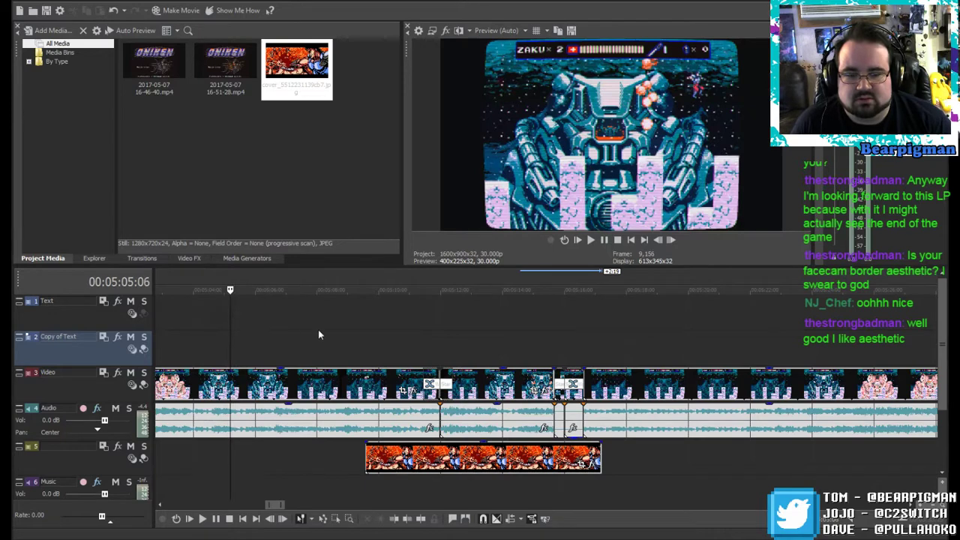
scroll(321, 330, "down", 4)
left_click(476, 342)
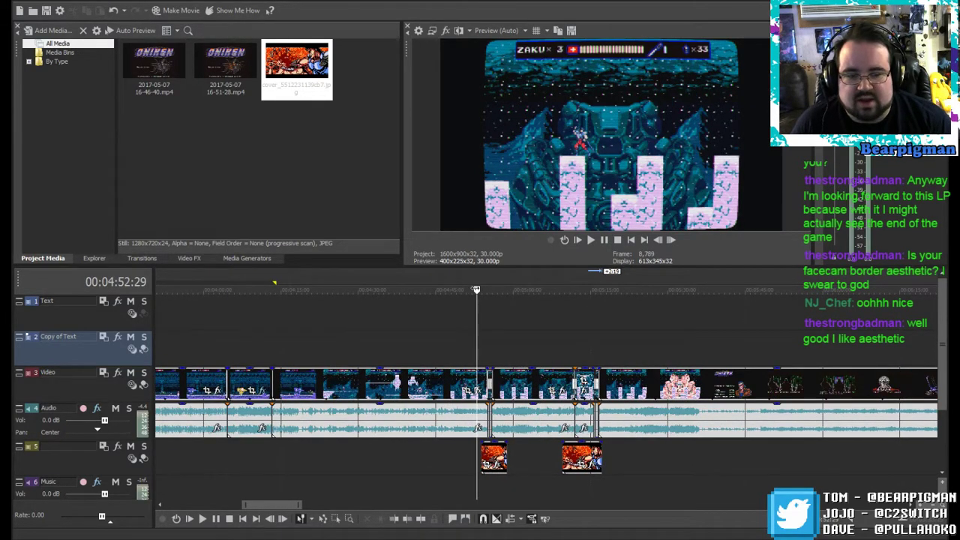
left_click_drag(476, 289, 452, 290)
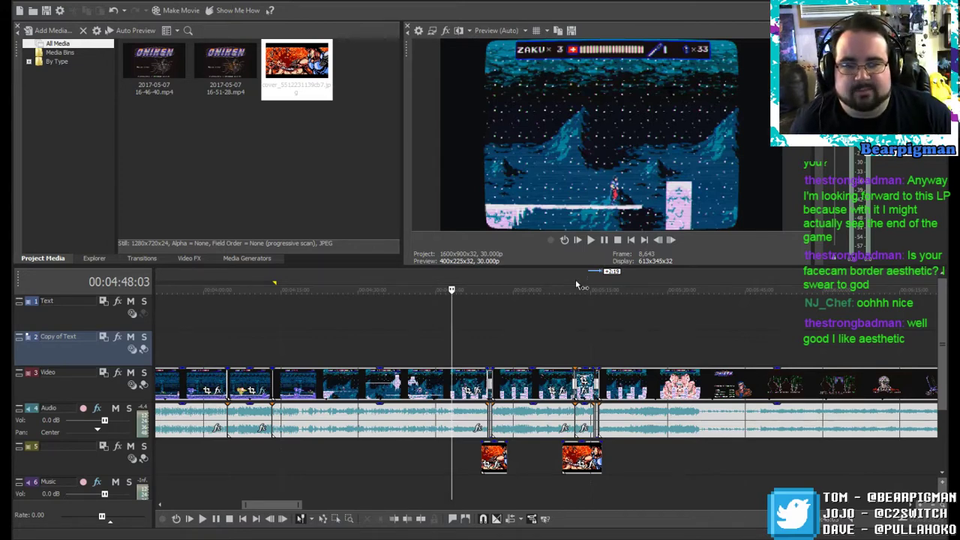
left_click(603, 240)
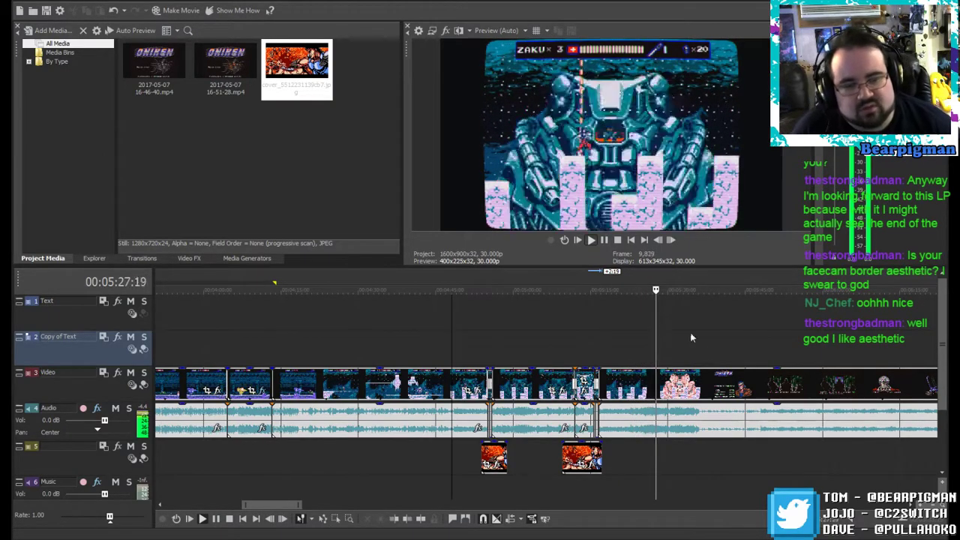
left_click(603, 240)
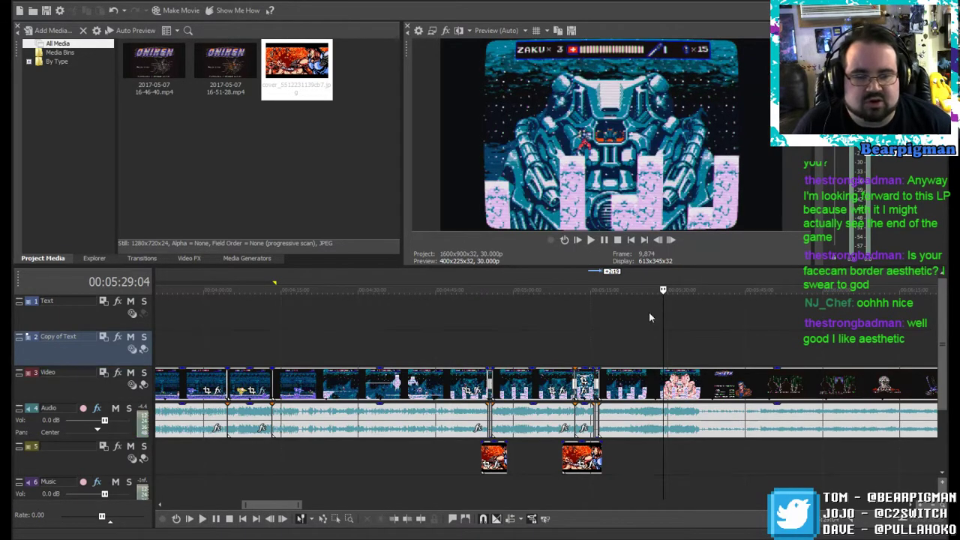
Step: Delete the short faded-in segment ending at 5:16:18 together with its audio
left_click(610, 342)
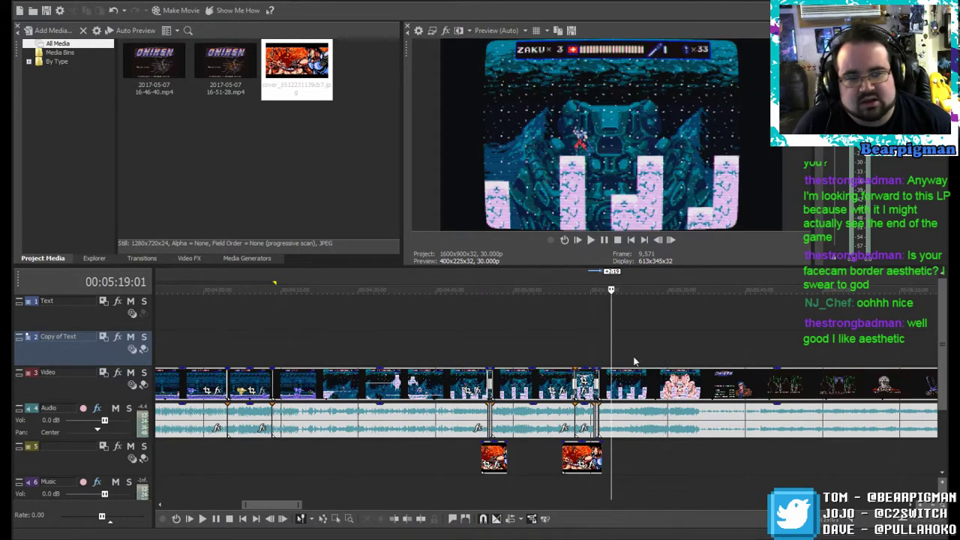
mouse_move(611, 290)
left_mouse_down()
mouse_move(635, 291)
mouse_move(615, 291)
left_mouse_up()
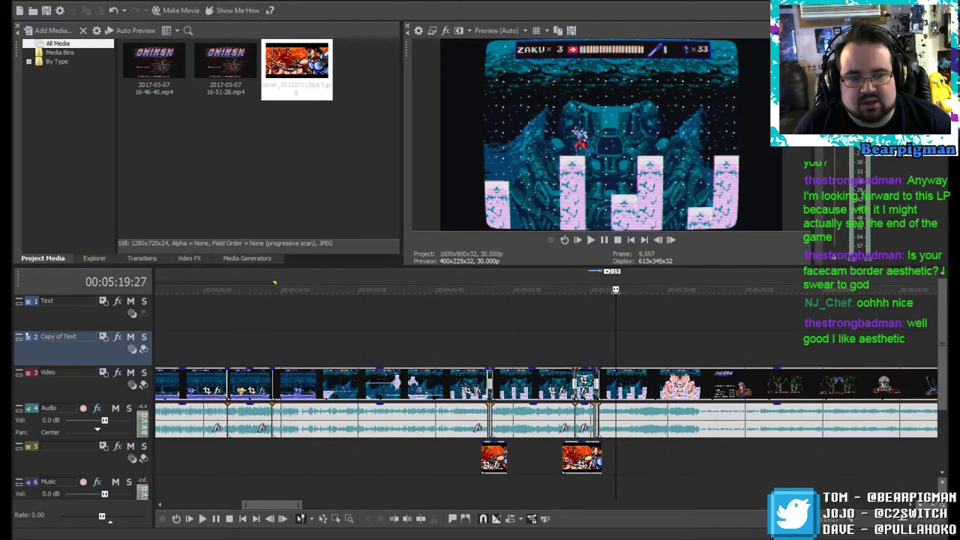
scroll(637, 375, "up", 5)
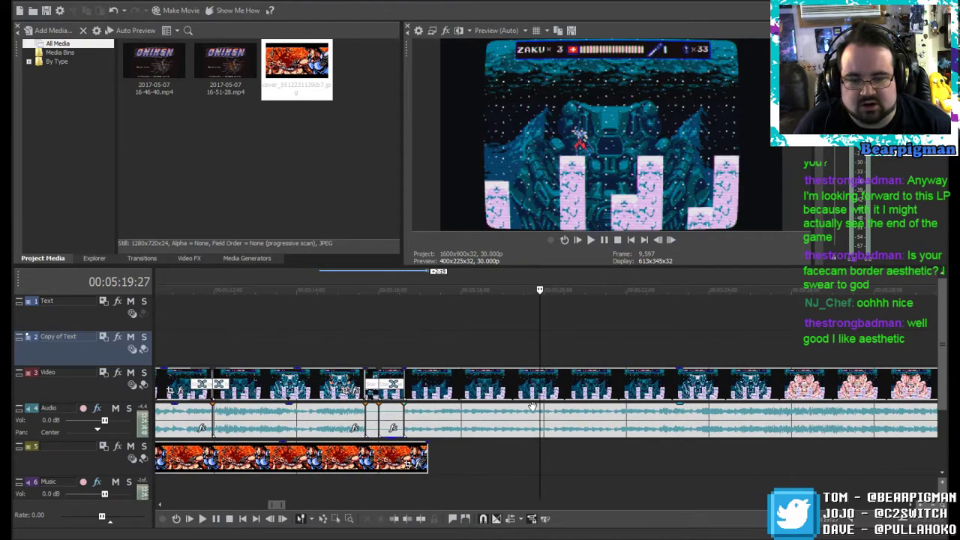
scroll(532, 406, "up", 3)
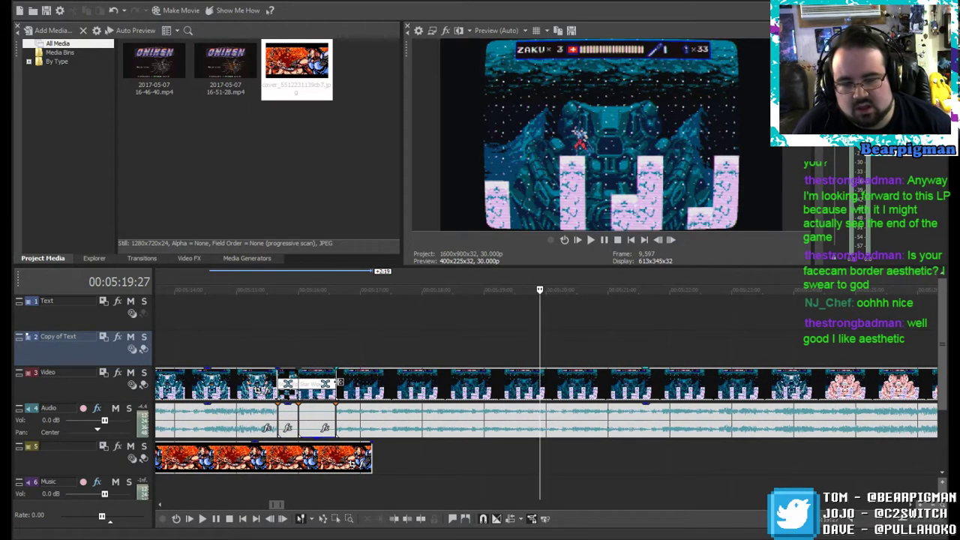
left_click(312, 376)
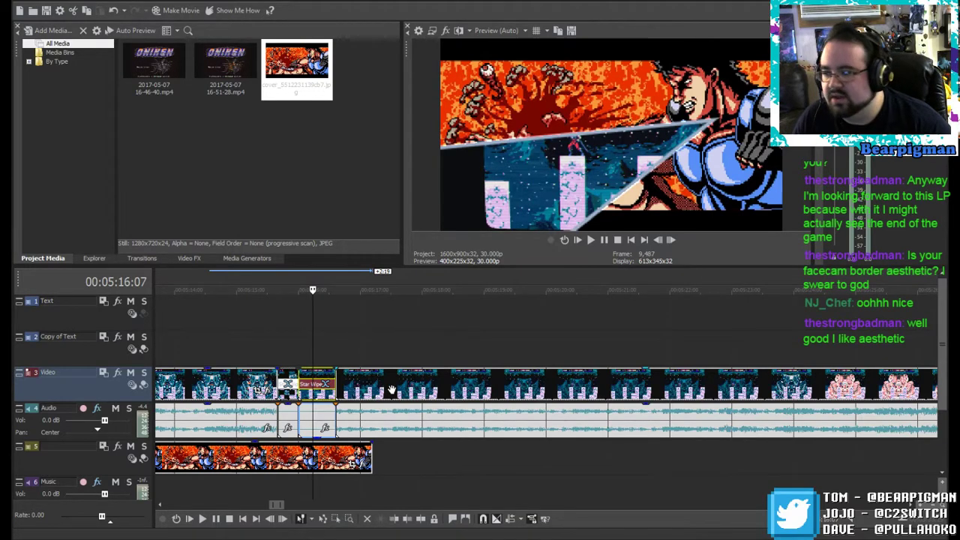
key("Delete")
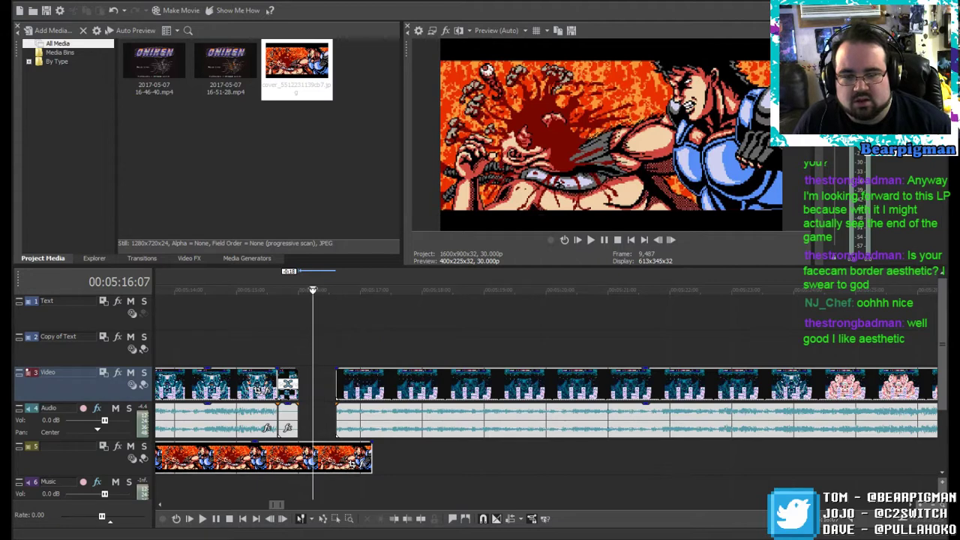
Step: Split the clip after the new gap at 5:20:12 and at 5:20:24, just before the boss appears
left_click_drag(313, 290, 570, 318)
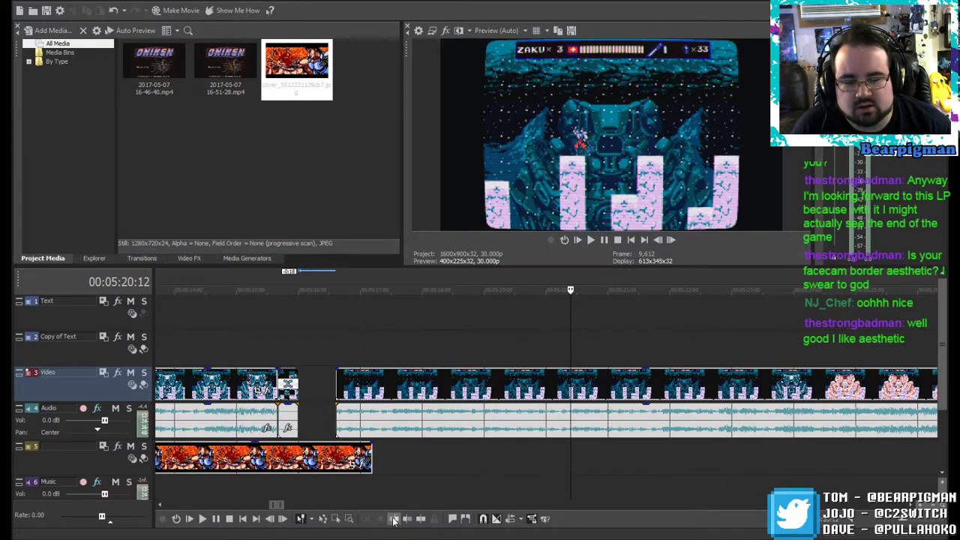
left_click(422, 520)
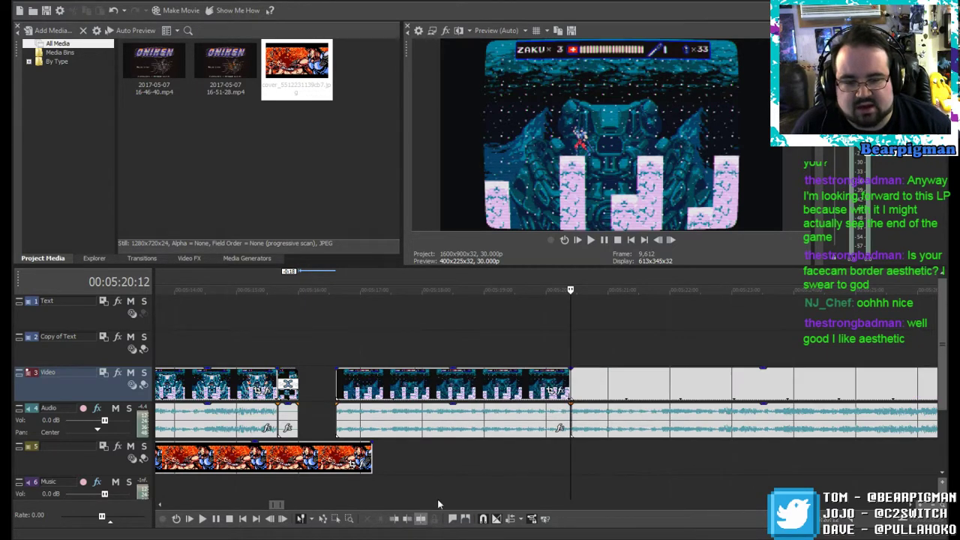
left_click_drag(573, 290, 759, 306)
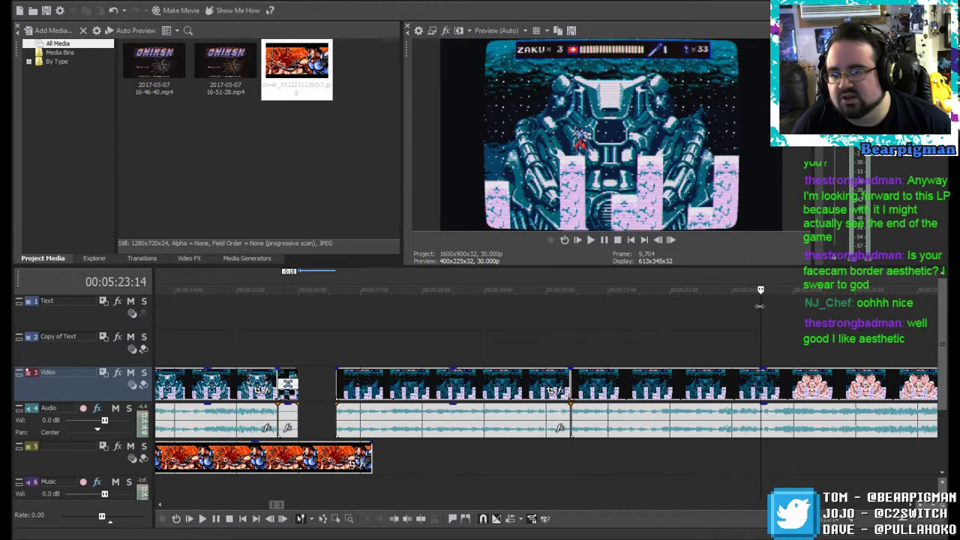
left_click_drag(760, 306, 610, 298)
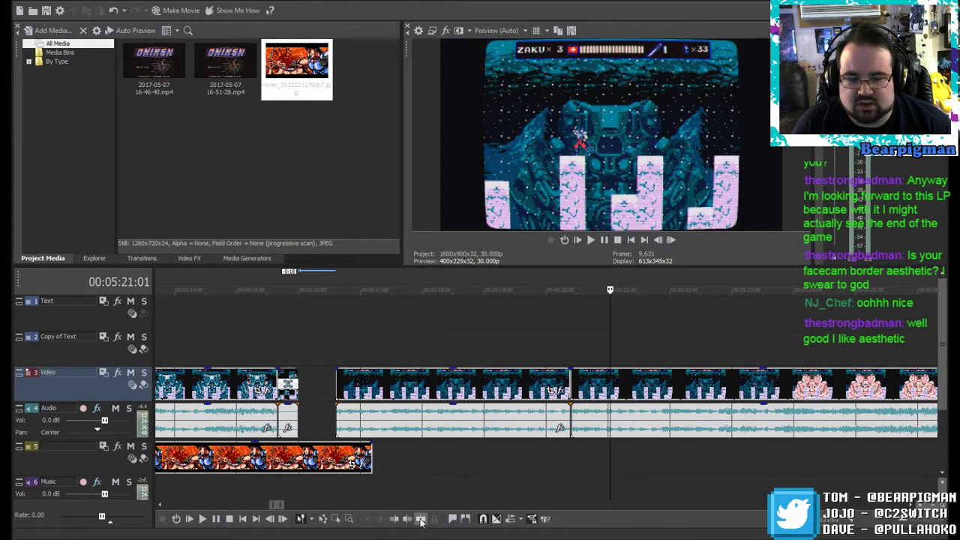
key("Left")
key("Left")
key("Left")
key("Left")
key("Left")
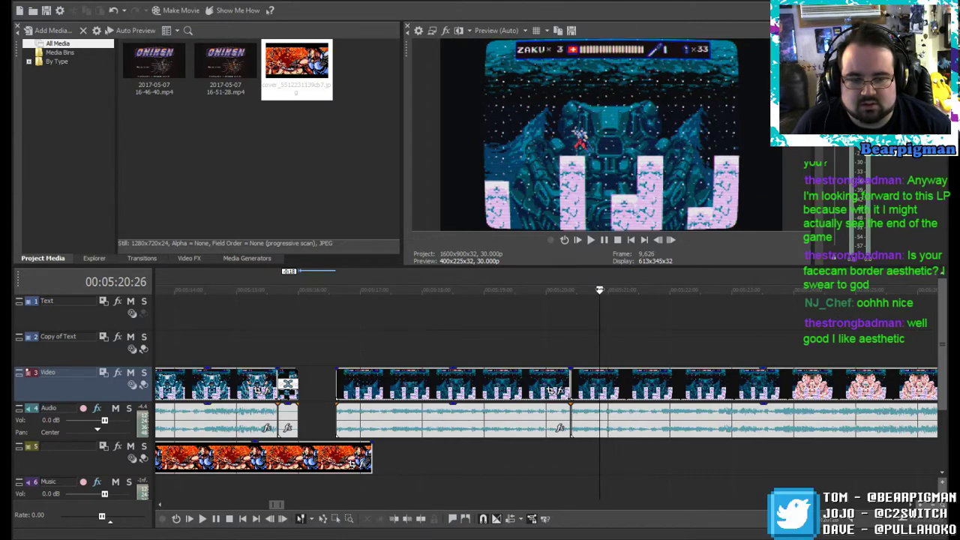
key("Left")
key("Left")
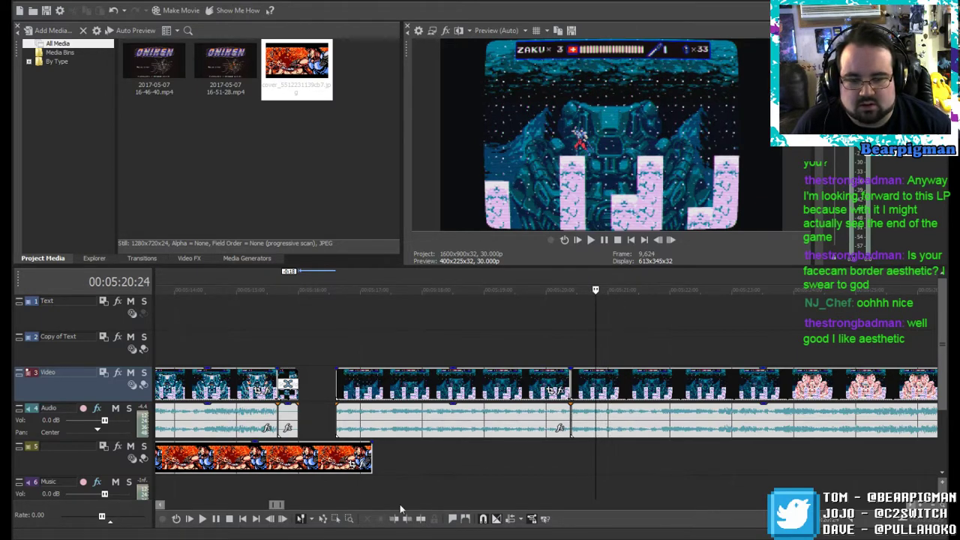
left_click(421, 518)
Step: Delete the part of the clip before 5:20:12 and move the short segment earlier to meet the preceding Star Wipe segment
left_click(455, 372)
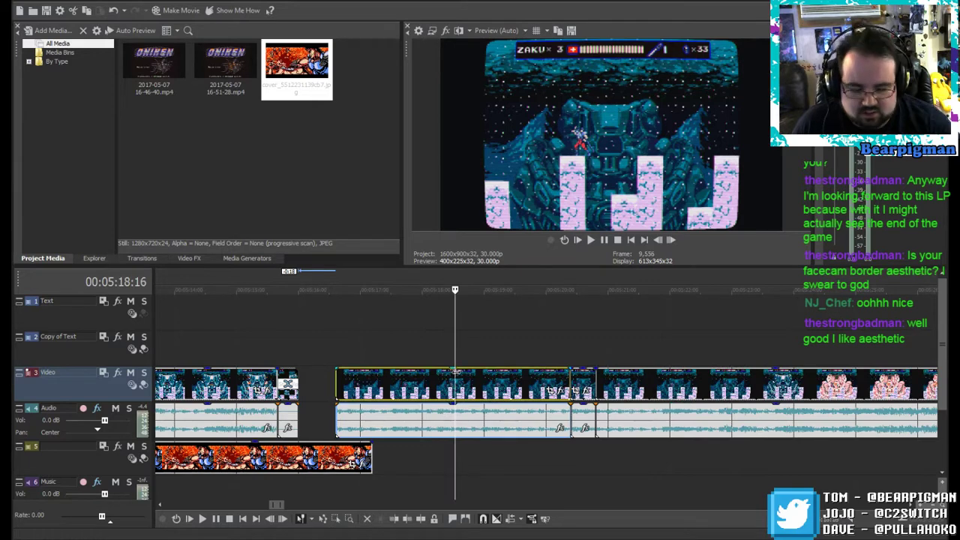
key("Delete")
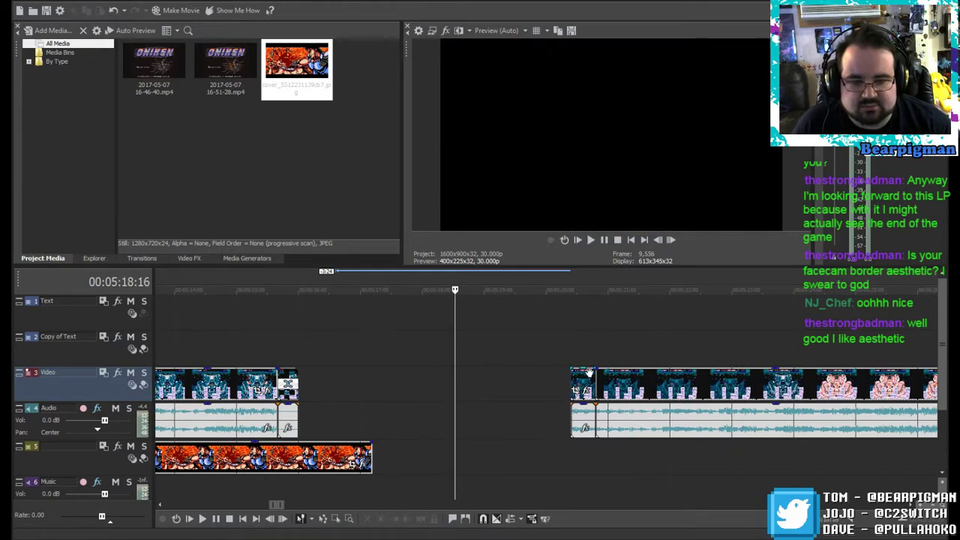
left_click_drag(589, 372, 316, 377)
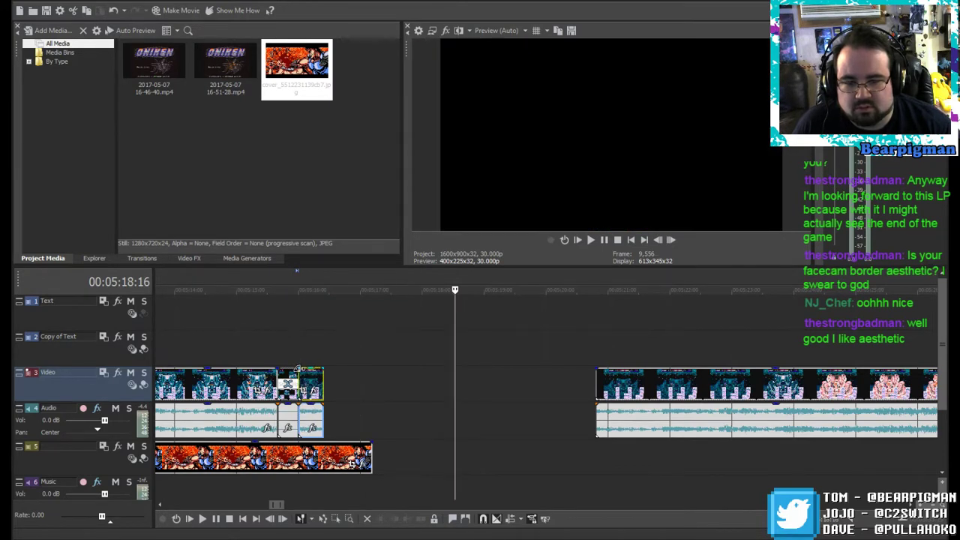
Step: Fade in the short segment after the Star Wipe and give its fade a Star Wipe transition with the Oniken Cut preset
left_click_drag(298, 369, 321, 372)
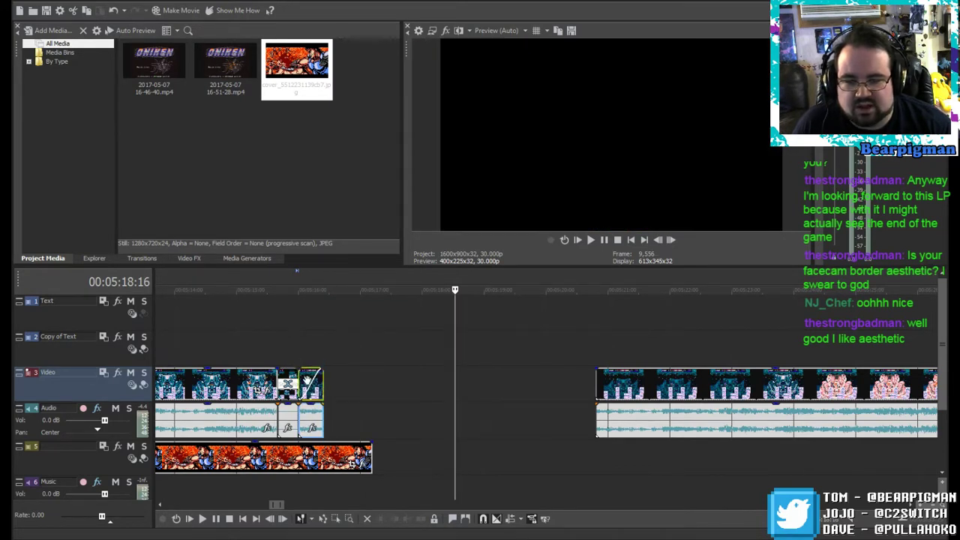
right_click(308, 384)
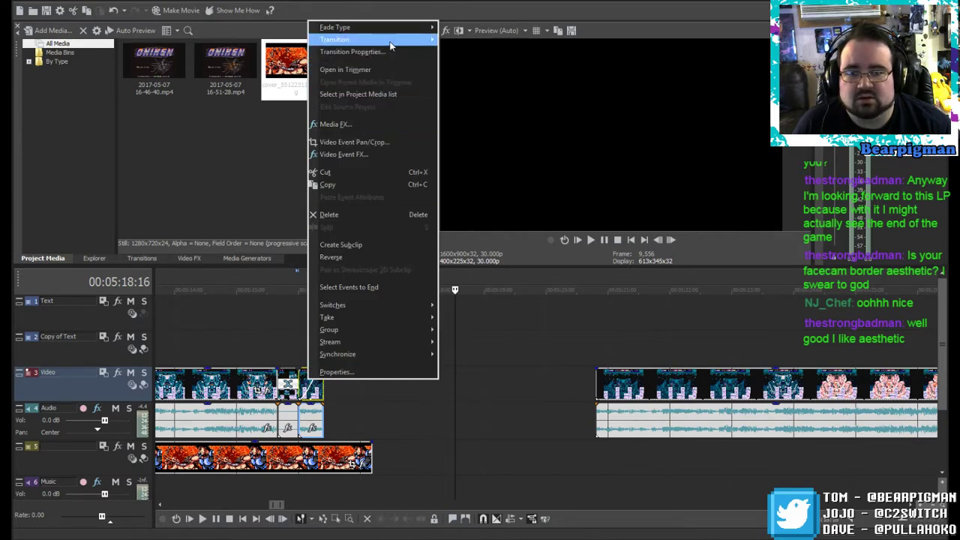
mouse_move(390, 47)
left_click(471, 57)
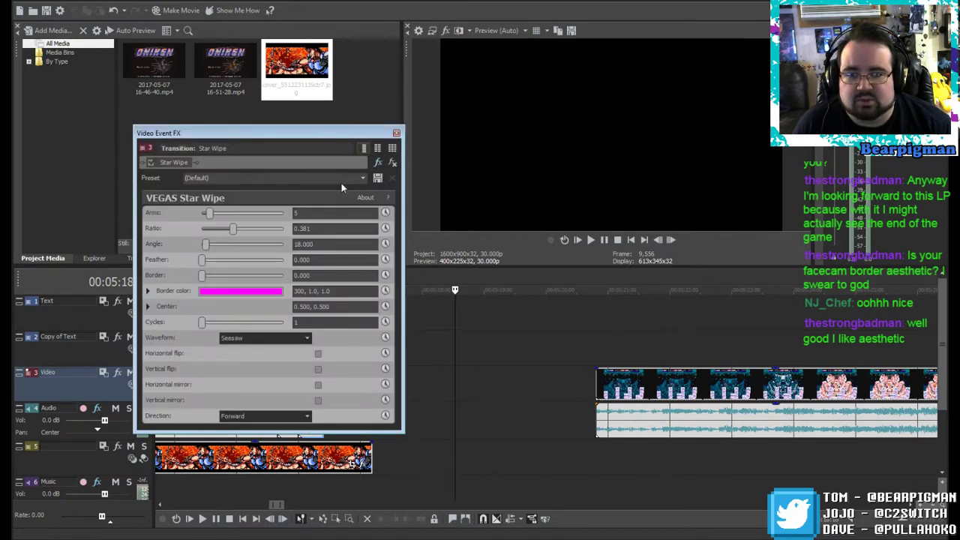
left_click(361, 179)
left_click(264, 325)
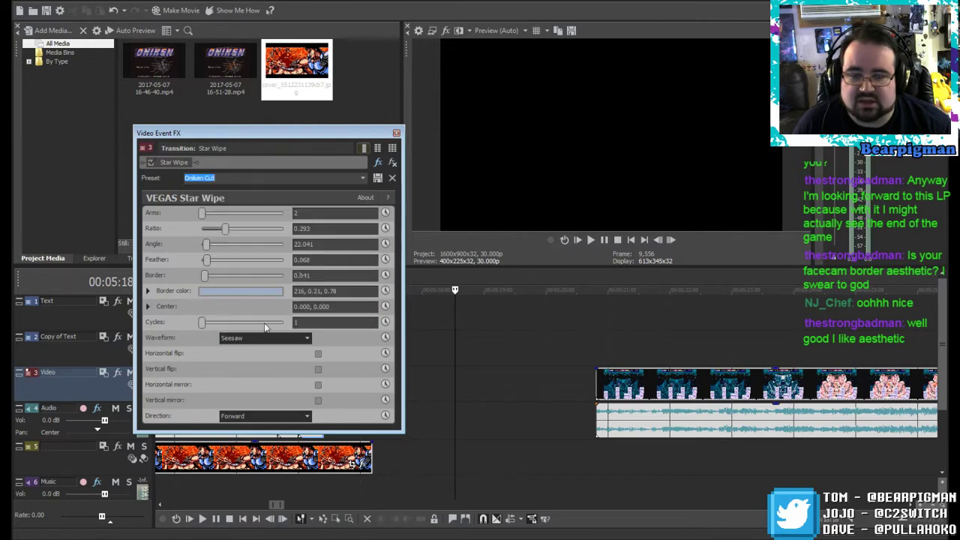
left_click(395, 134)
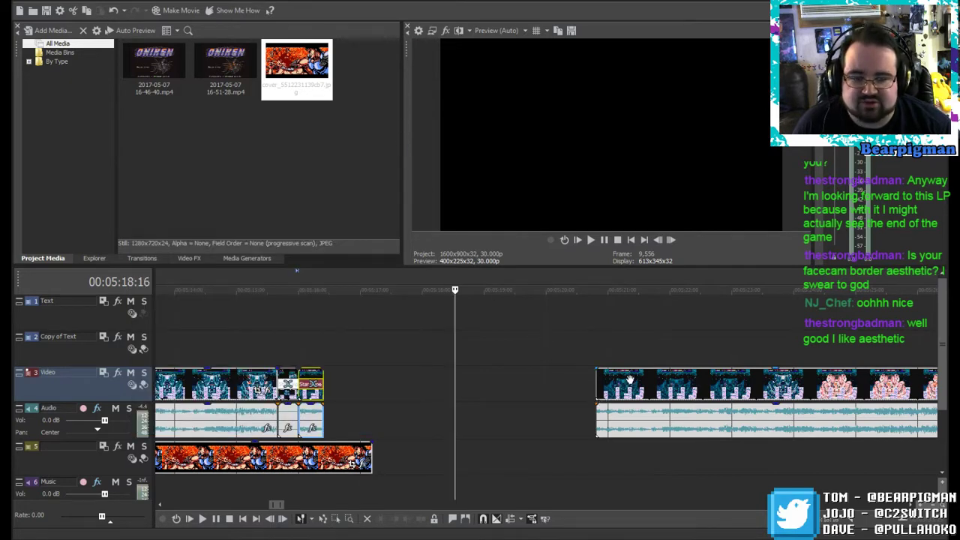
Step: Move the following boss clip earlier to meet the Star Wipe segment and play back the cut from 5:15:08
left_click_drag(630, 380, 361, 383)
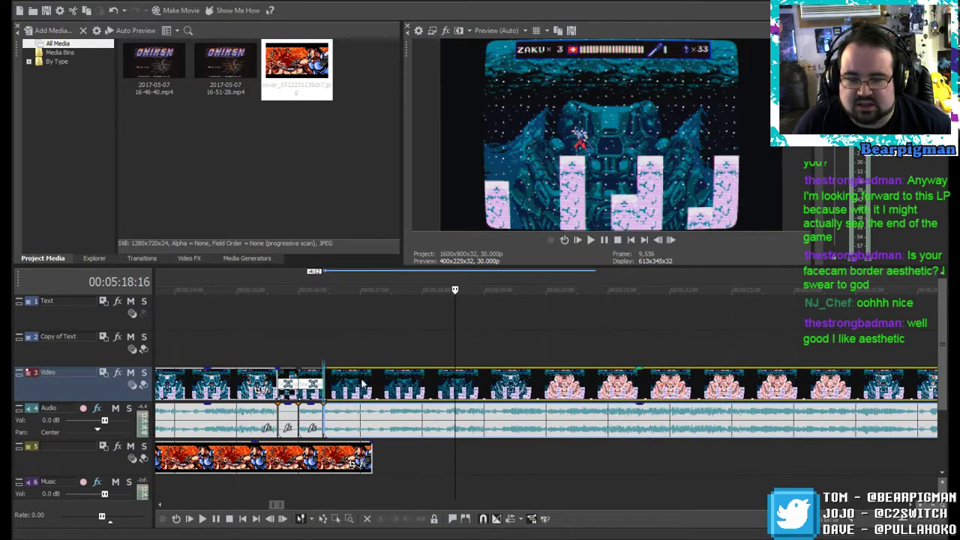
left_click(253, 327)
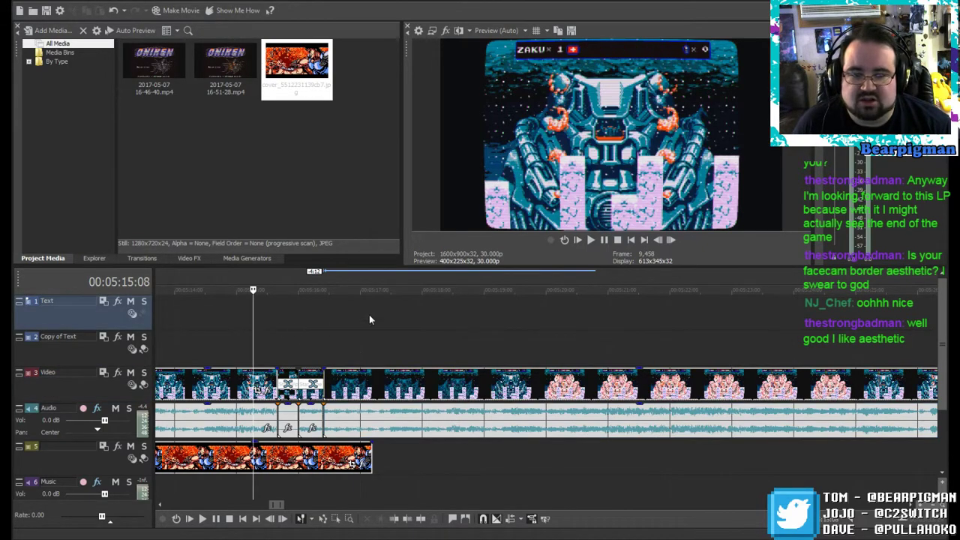
left_click(590, 241)
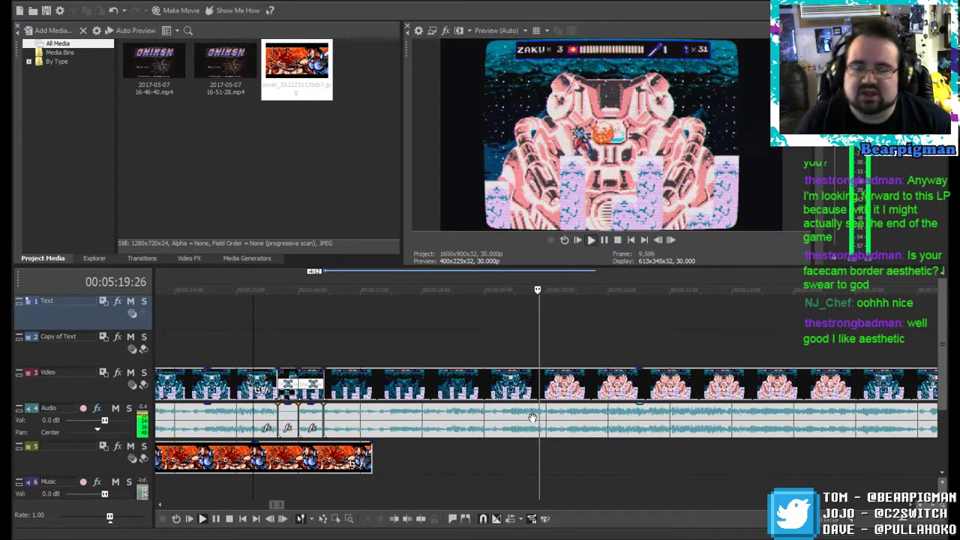
scroll(534, 410, "up", 4)
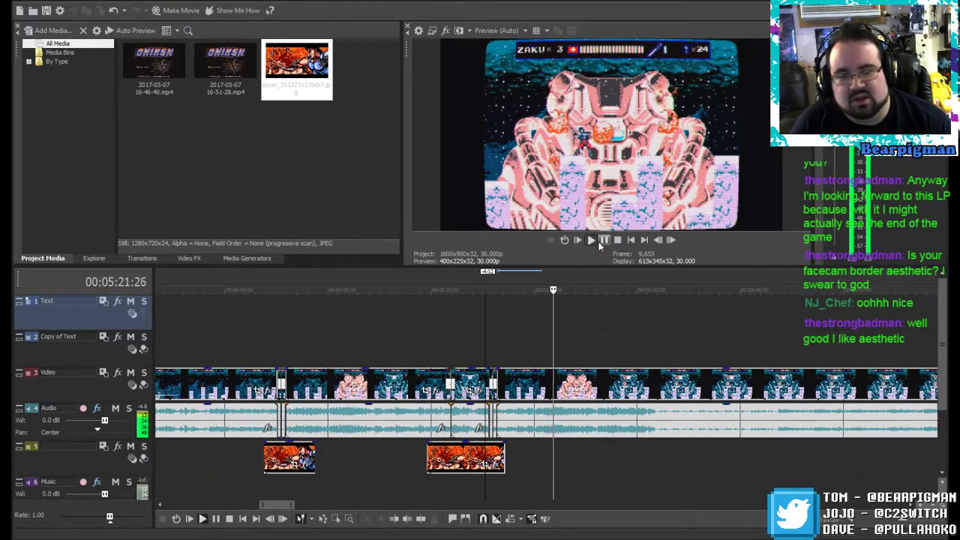
Step: Play back from 5:13:00 through the boss fight to the Mission 3 results screen
left_click(461, 334)
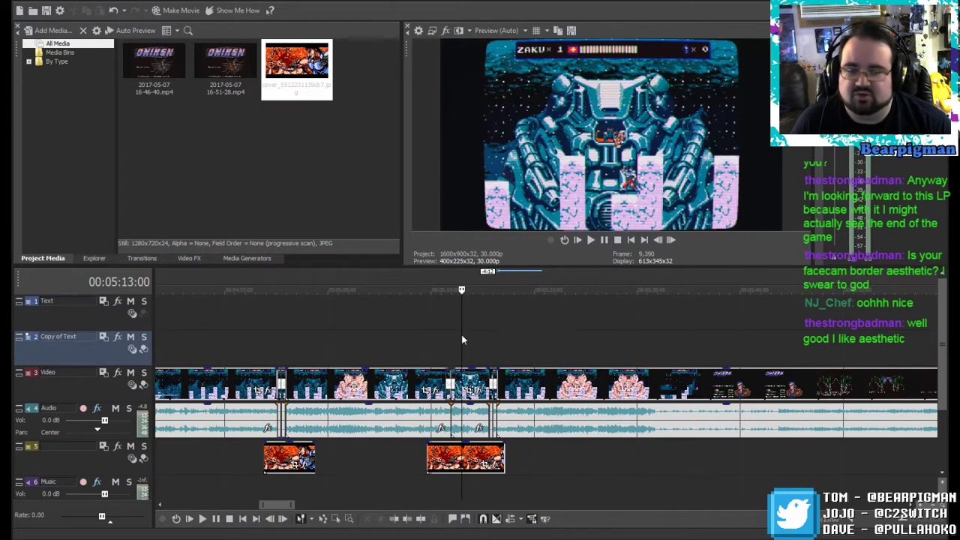
left_click(597, 240)
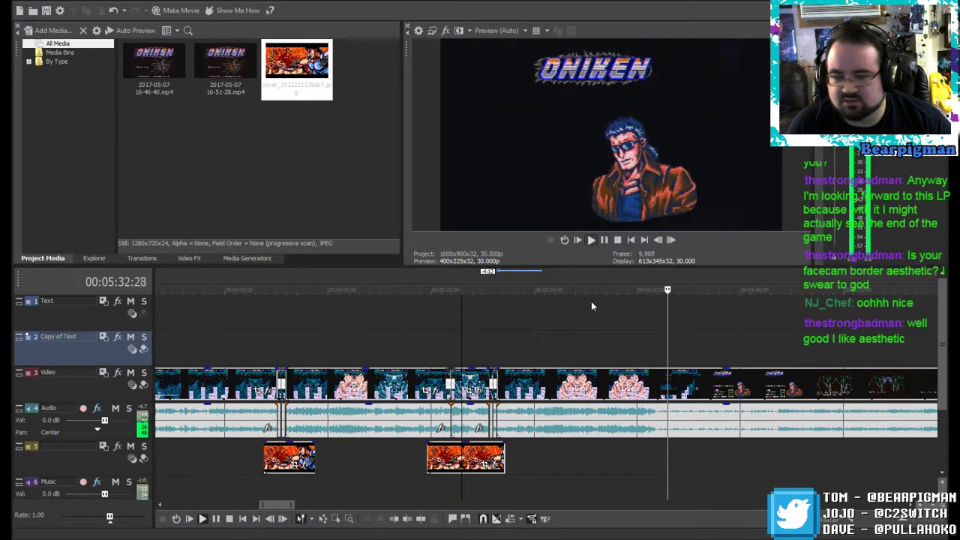
left_click(604, 239)
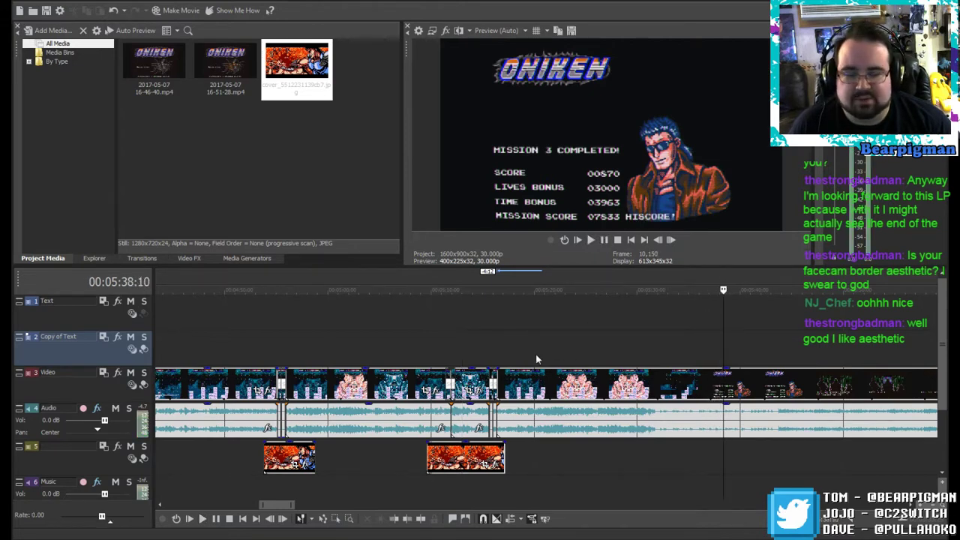
Step: Play back the whole edited sequence from 0:39:05 to the Mission 3 results screen
scroll(536, 354, "down", 8)
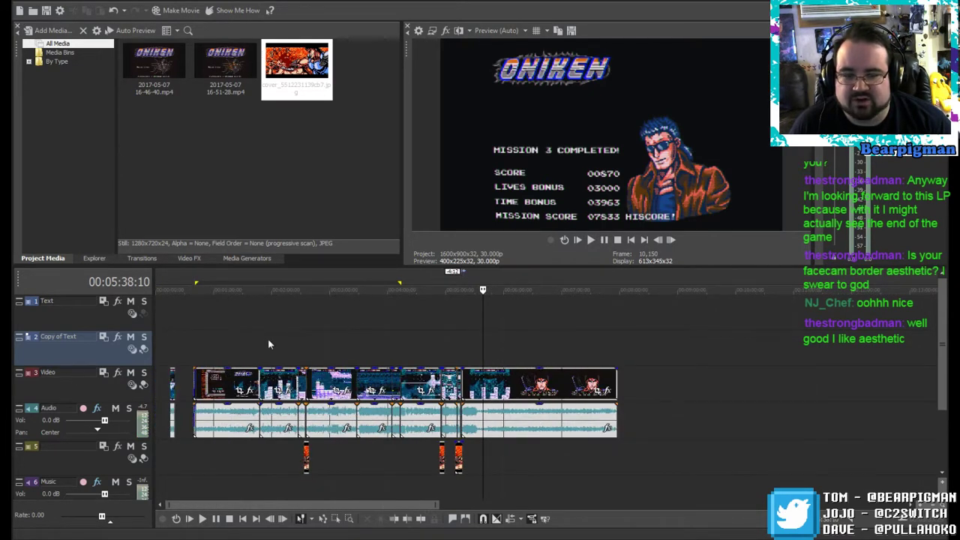
left_click(194, 344)
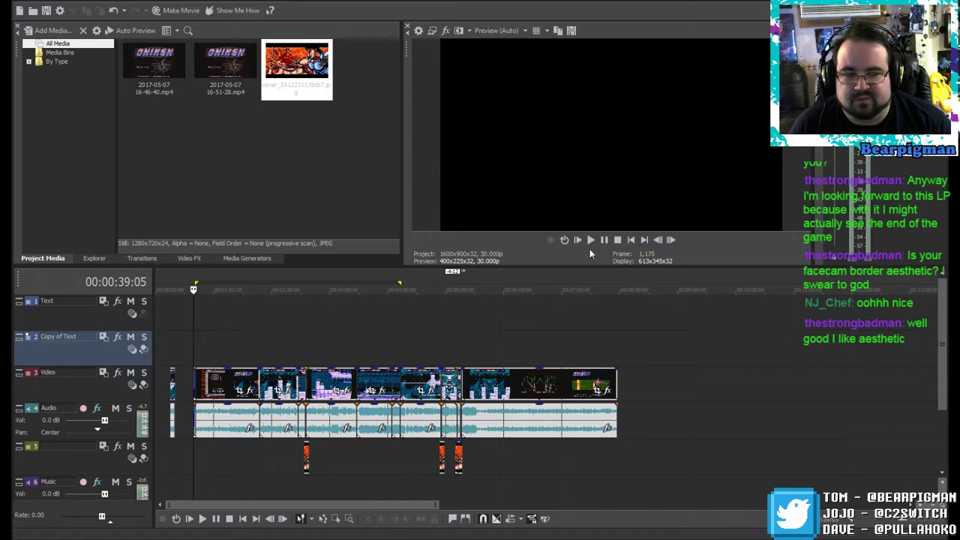
left_click(590, 241)
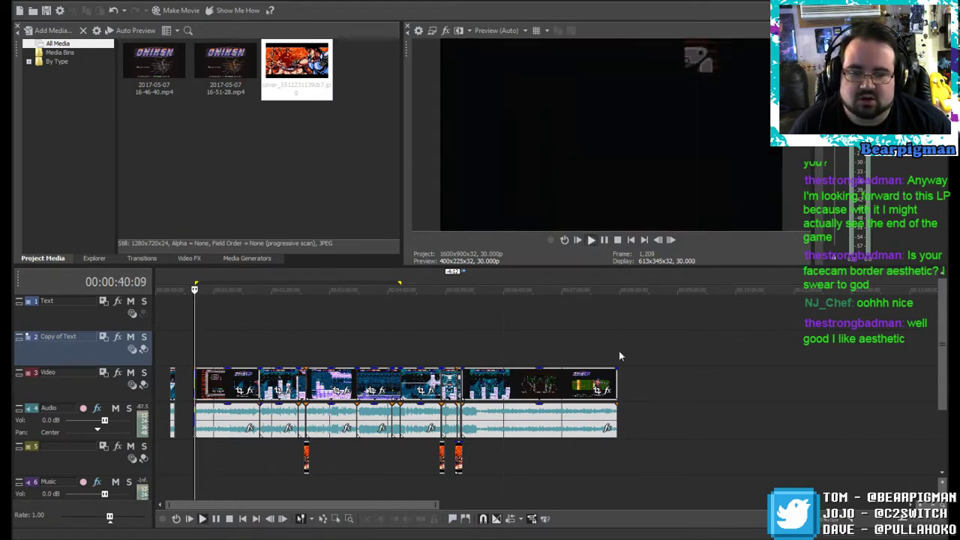
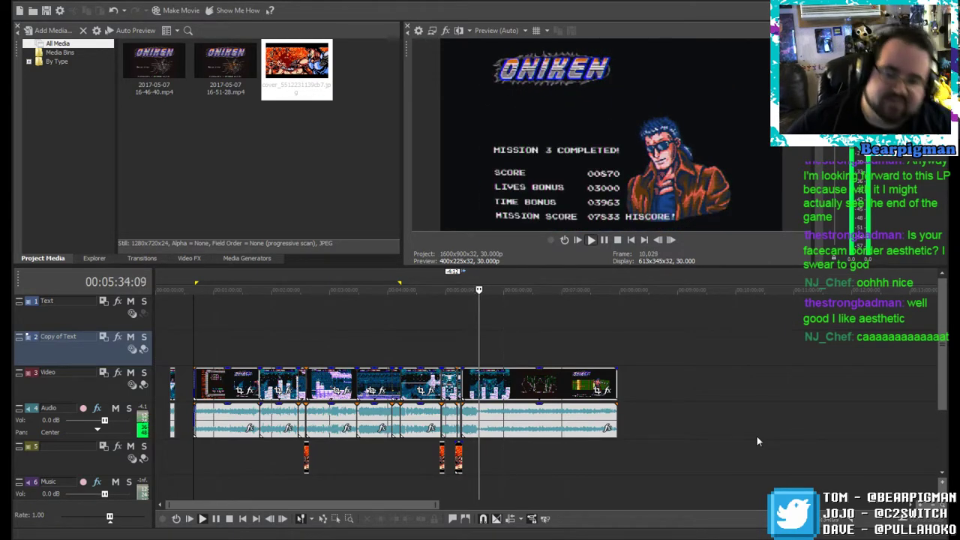
left_click(604, 240)
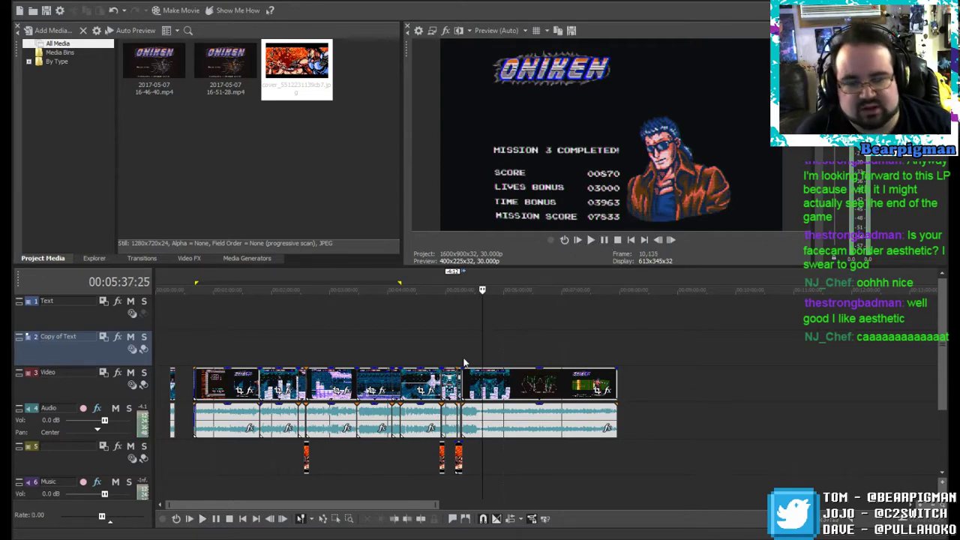
Step: Split the video, audio and cover artwork at 5:11:09, where the Star Wipe fade-out begins
left_click(450, 338)
scroll(450, 338, "up", 6)
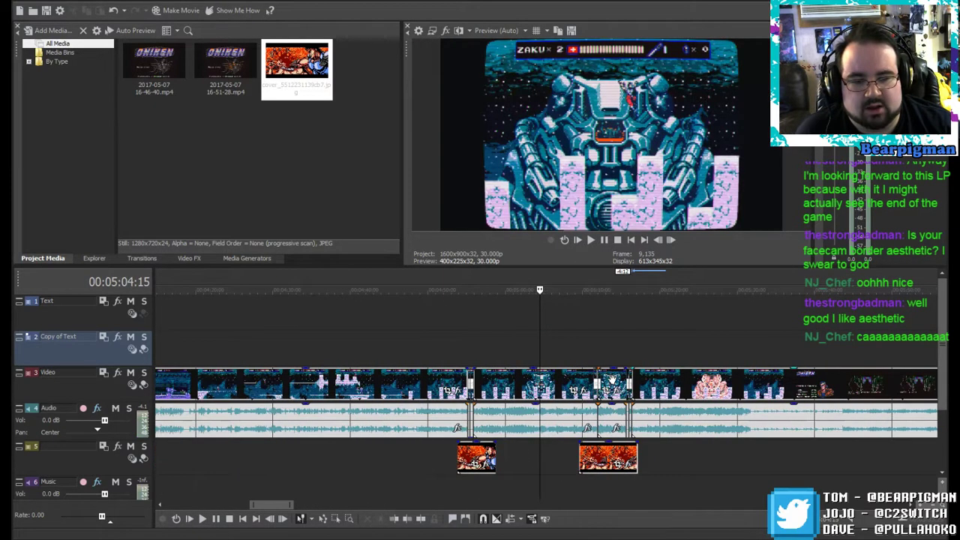
left_click(680, 330)
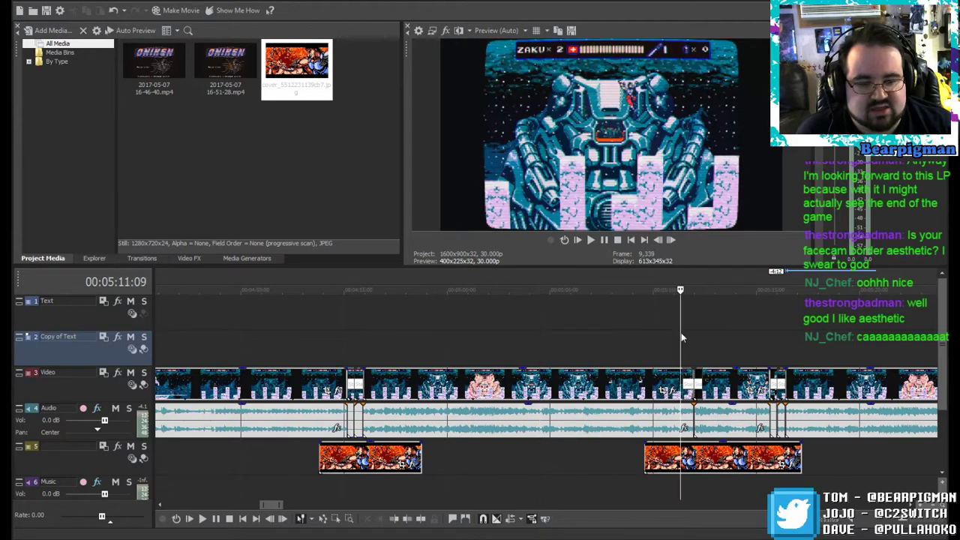
scroll(728, 405, "up", 3)
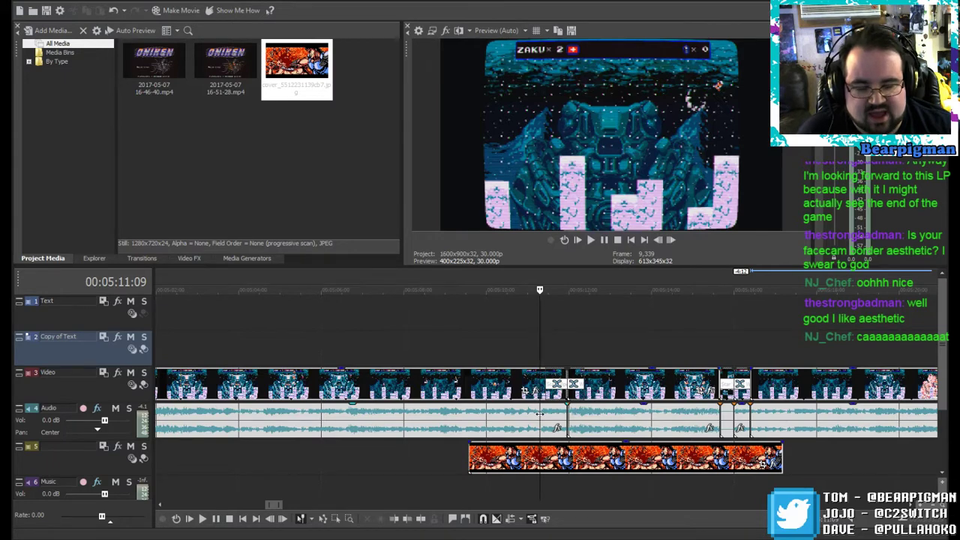
key("s")
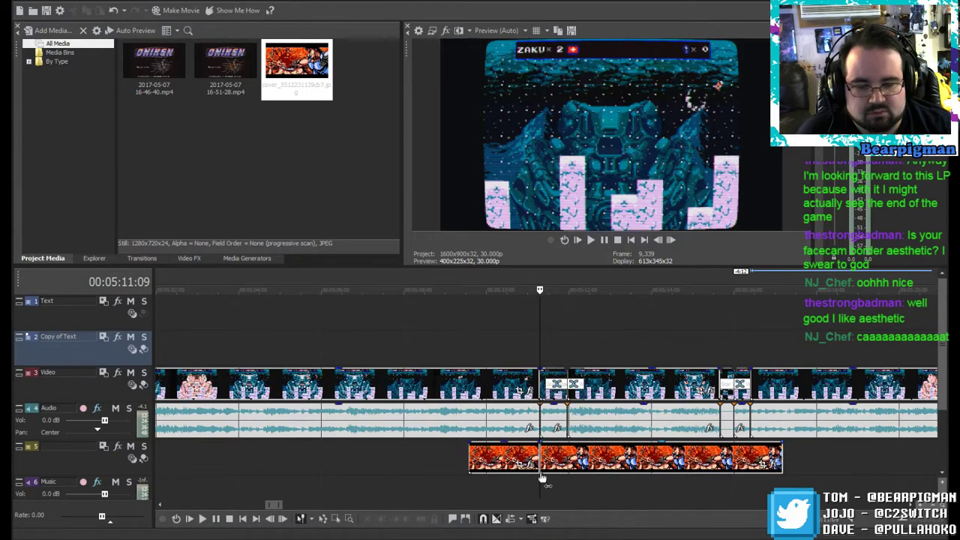
Step: Split the next clip at 5:12:11, where its fade-in ends, and lower the audio gain of both short transition segments
left_click(586, 415)
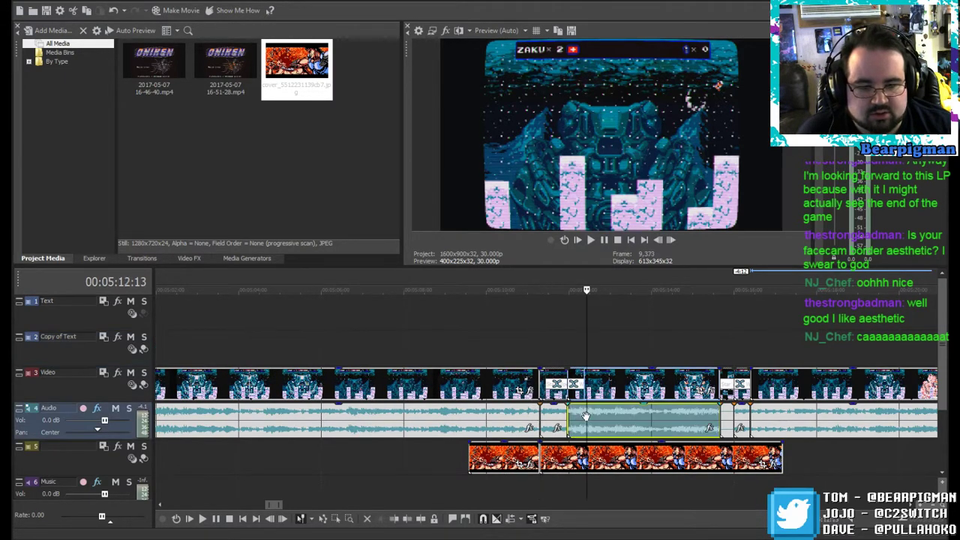
left_click(584, 291)
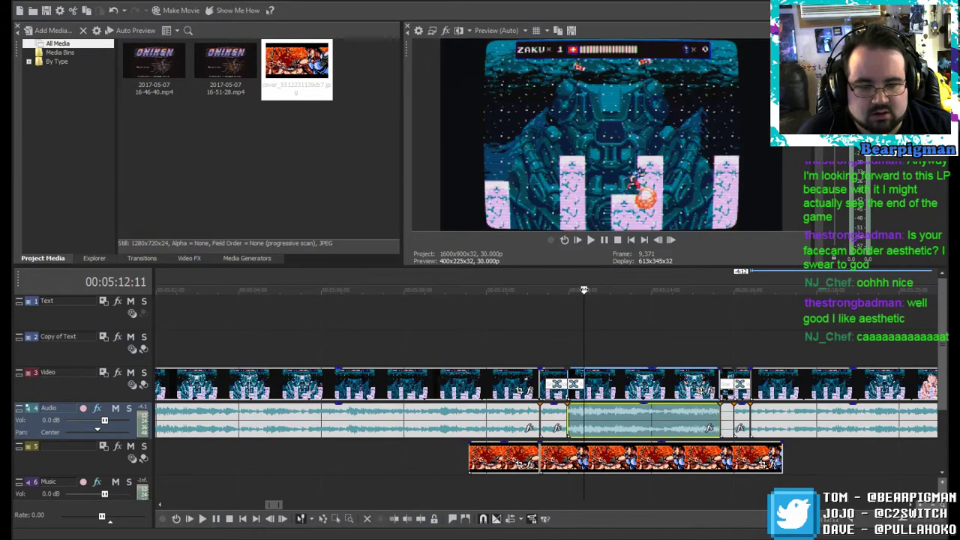
left_click(425, 521)
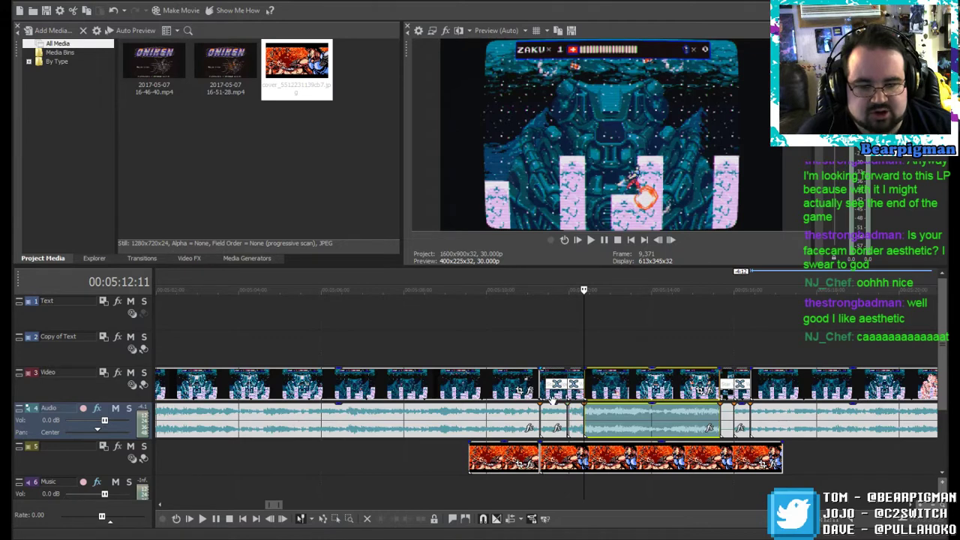
left_click(553, 409)
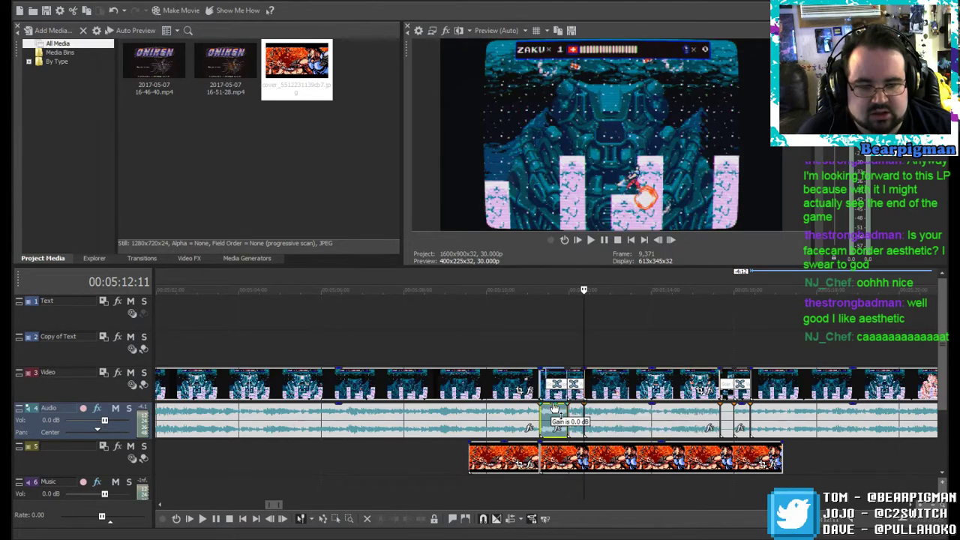
left_click(576, 410)
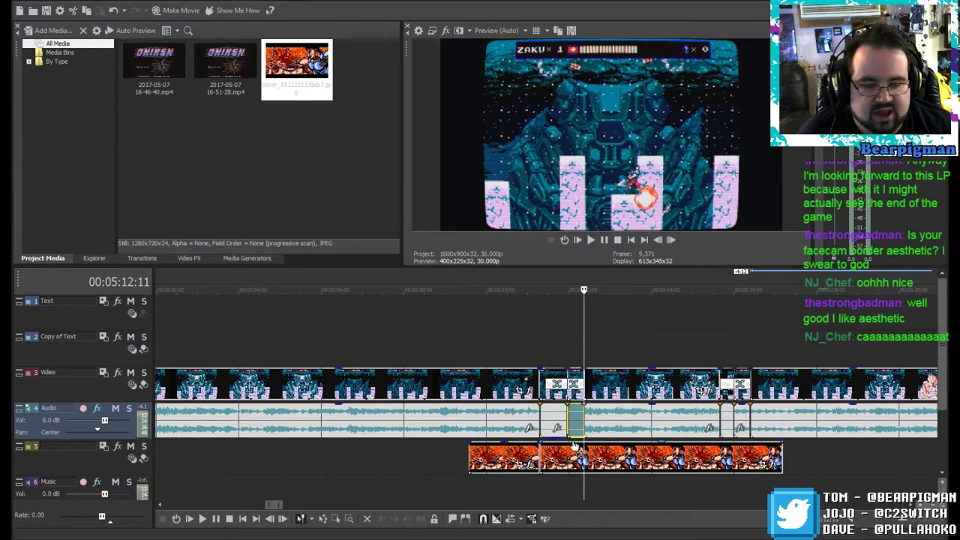
Step: Play back the artwork-backed cuts from 5:15:14 and again from 5:08:26 to check transitions and sound
left_click(712, 347)
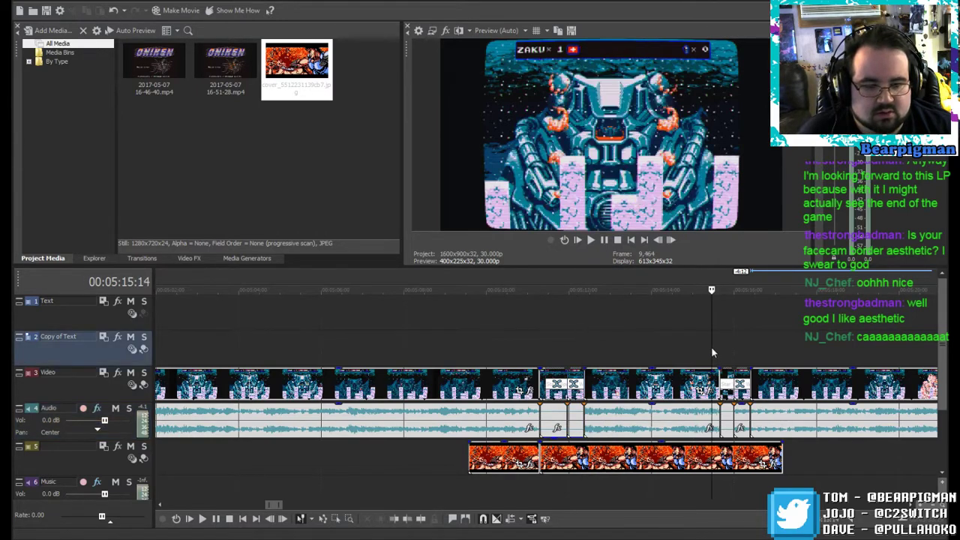
left_click(590, 241)
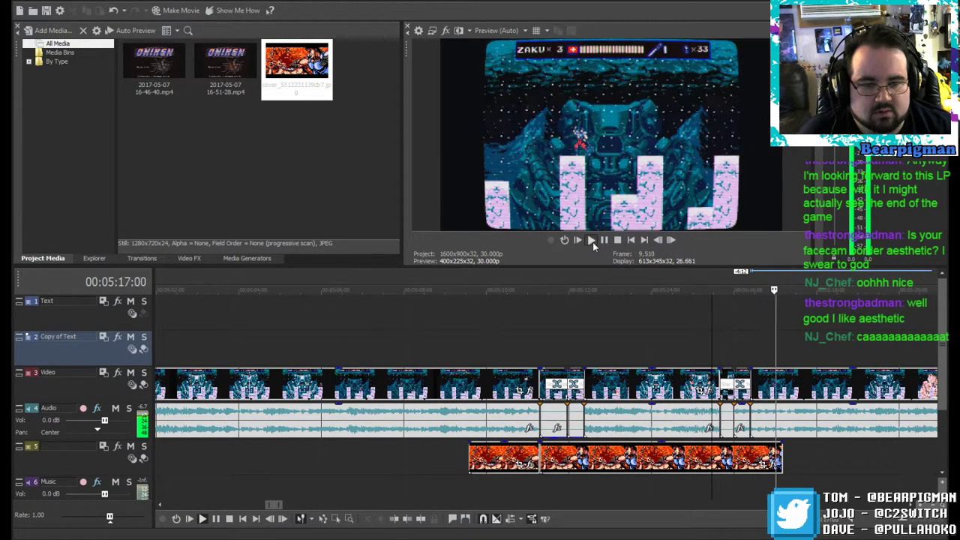
left_click(603, 240)
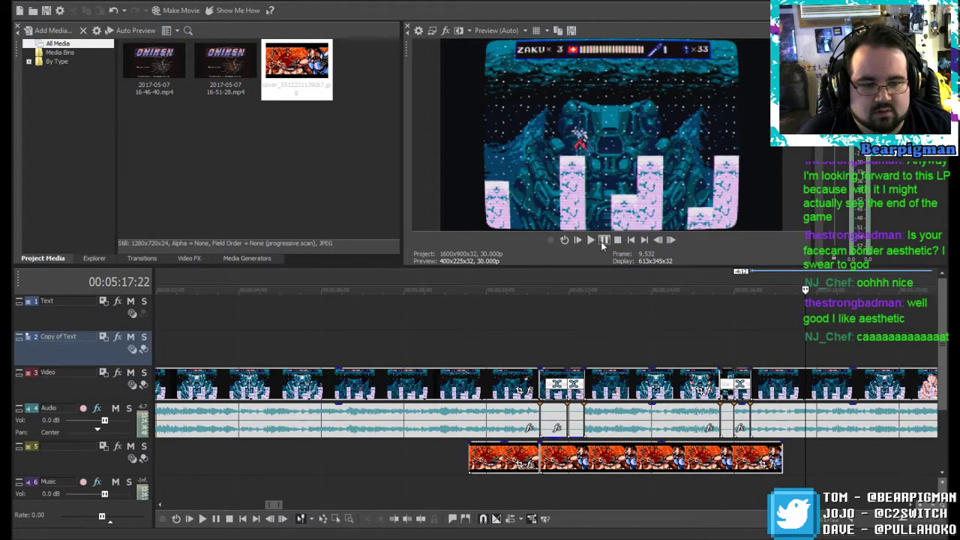
left_click(440, 330)
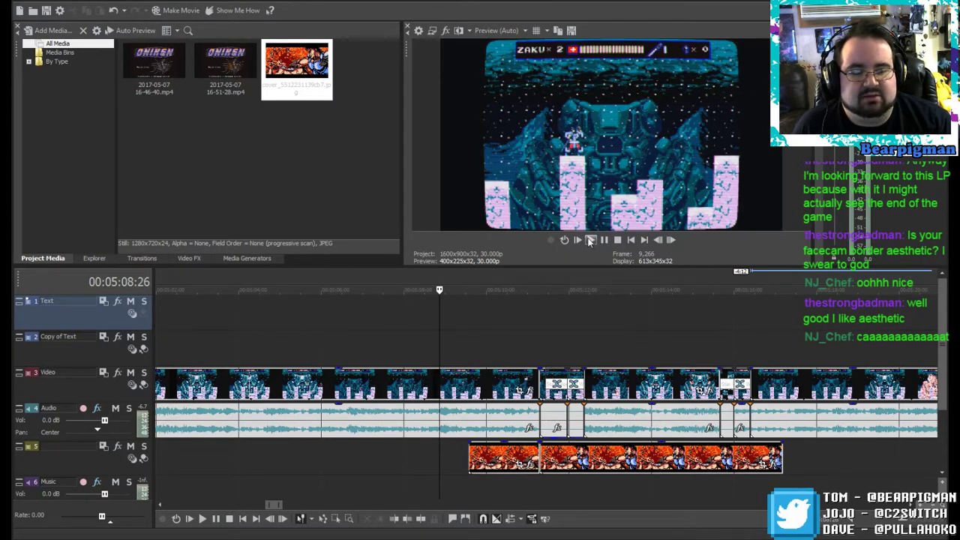
left_click(589, 240)
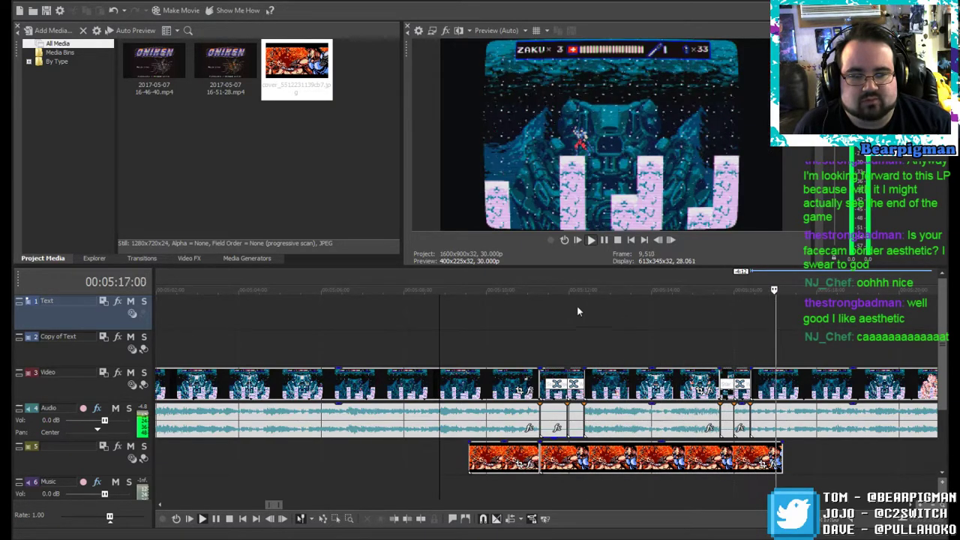
left_click(604, 240)
Step: Scrub through the cutscenes after the boss fight to the end of the clip at 7:57:10
scroll(567, 326, "down", 4)
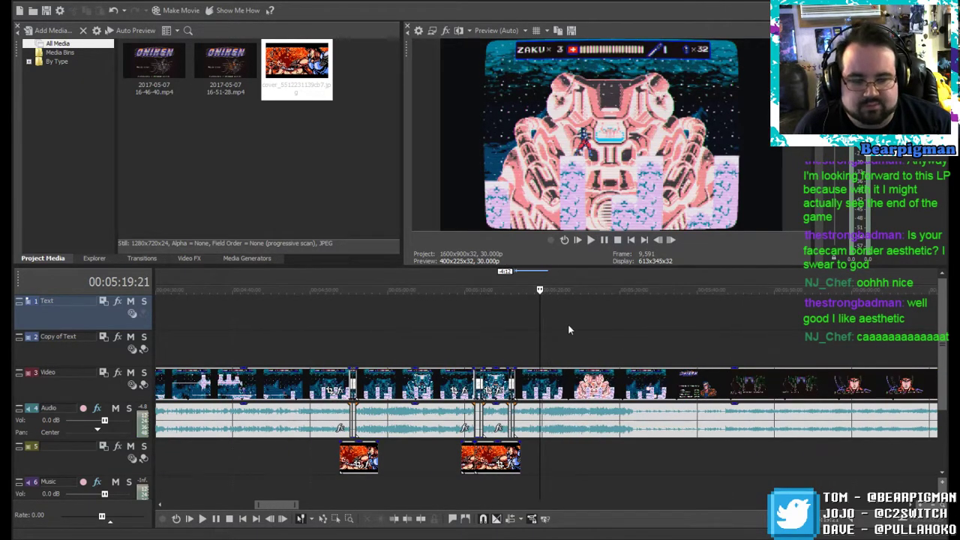
scroll(563, 309, "down", 2)
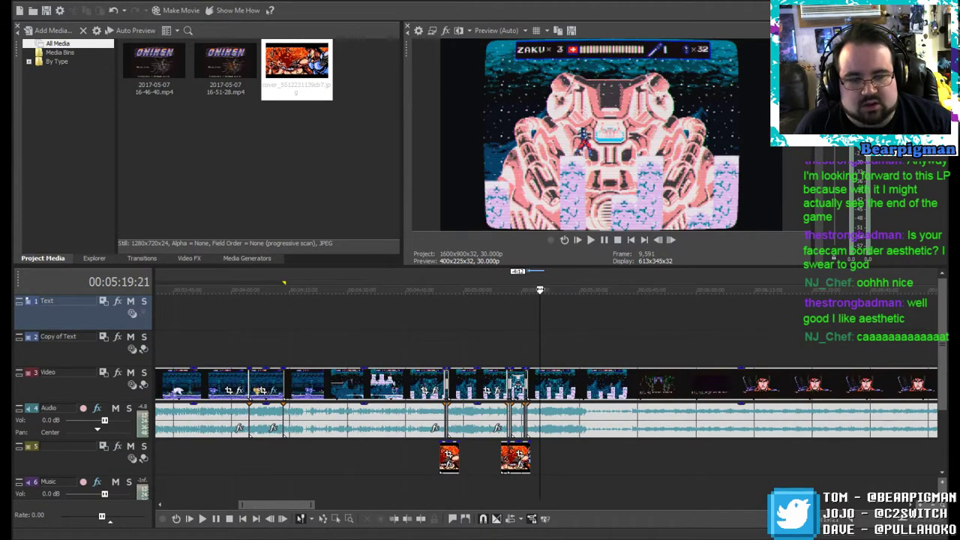
left_click_drag(540, 290, 644, 291)
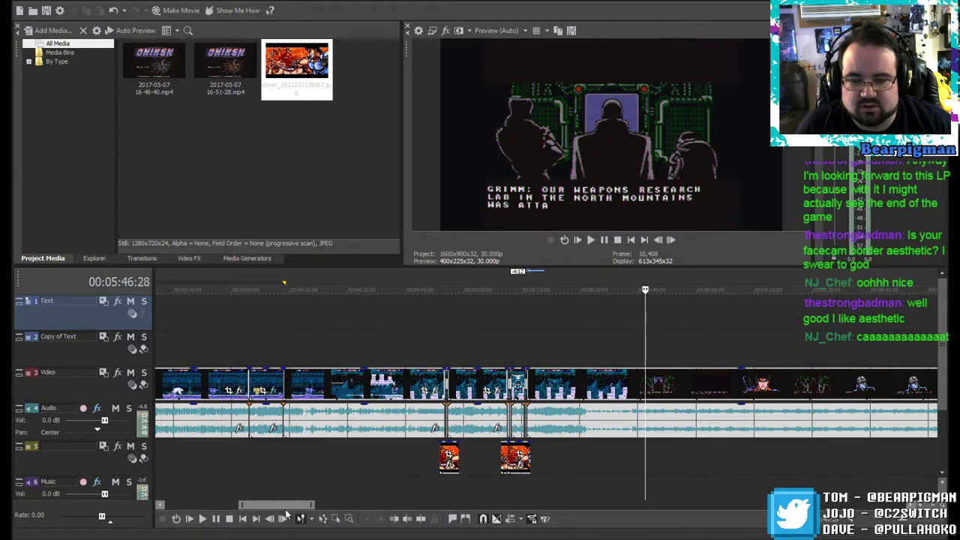
left_click_drag(290, 509, 318, 508)
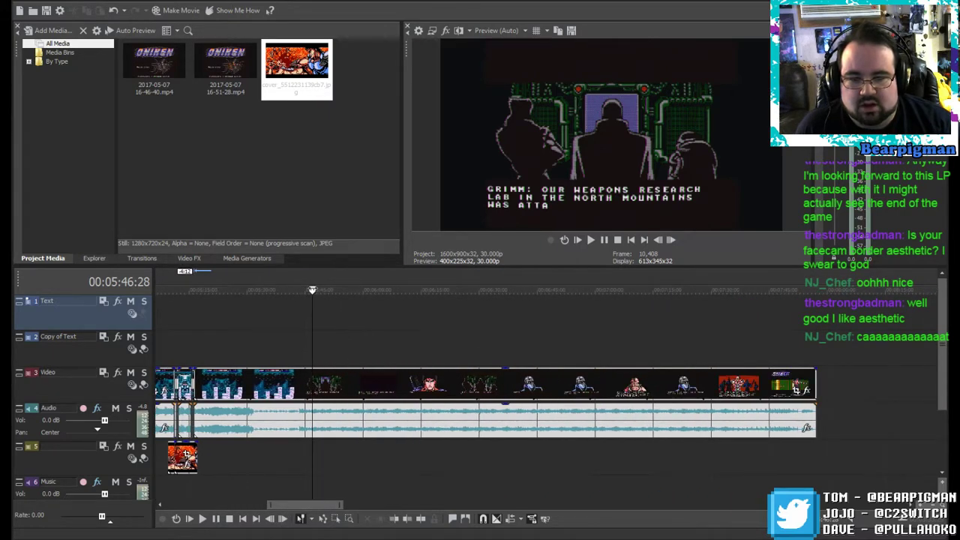
left_click(376, 303)
left_click_drag(378, 303, 816, 289)
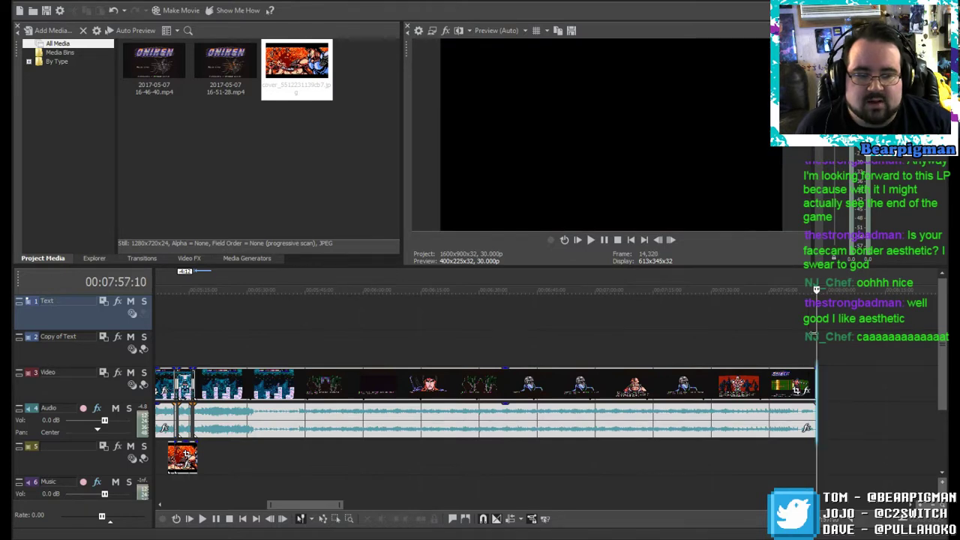
Step: Move the long Mission 4 clip and its audio earlier to start at about 9:59:26, then undo and redo the last edit
scroll(834, 366, "down", 6)
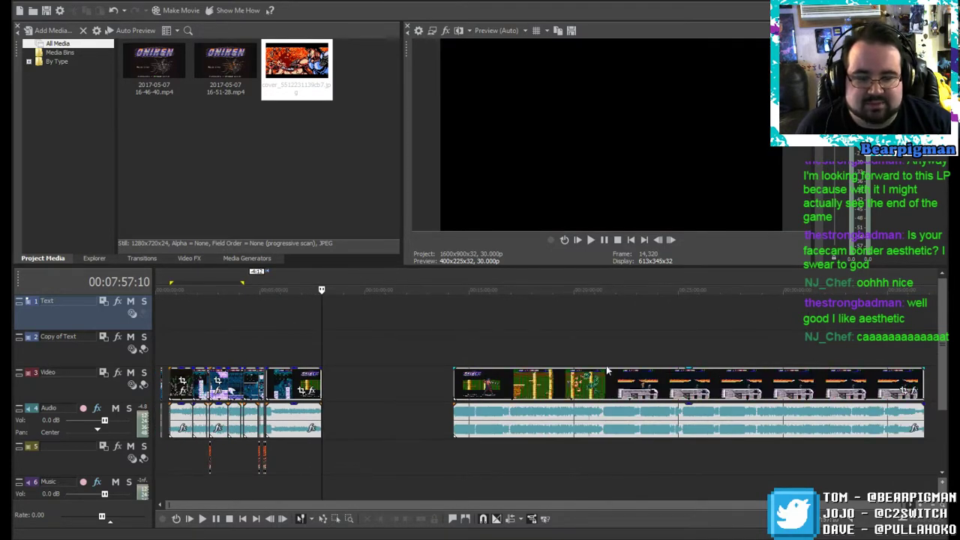
left_click_drag(810, 386, 722, 391)
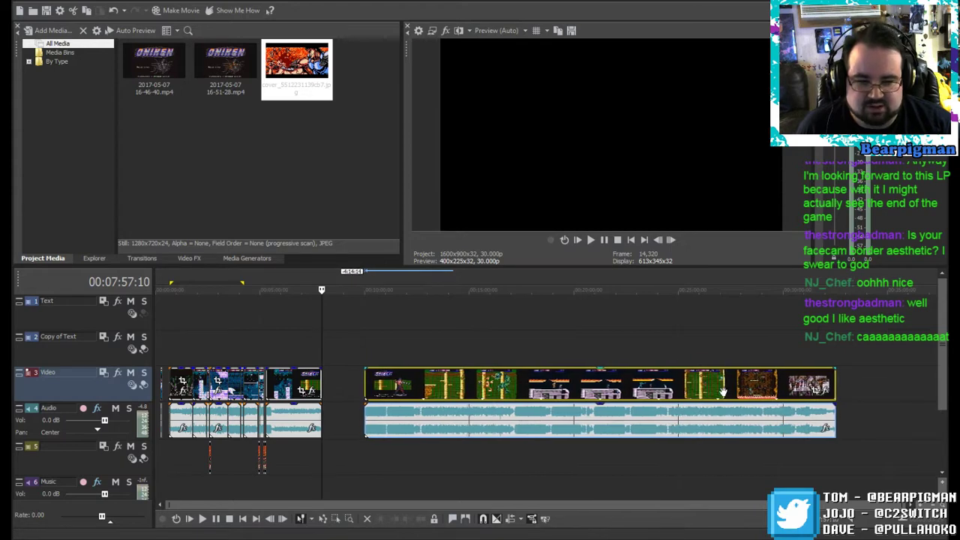
left_click(373, 331)
left_click(365, 323)
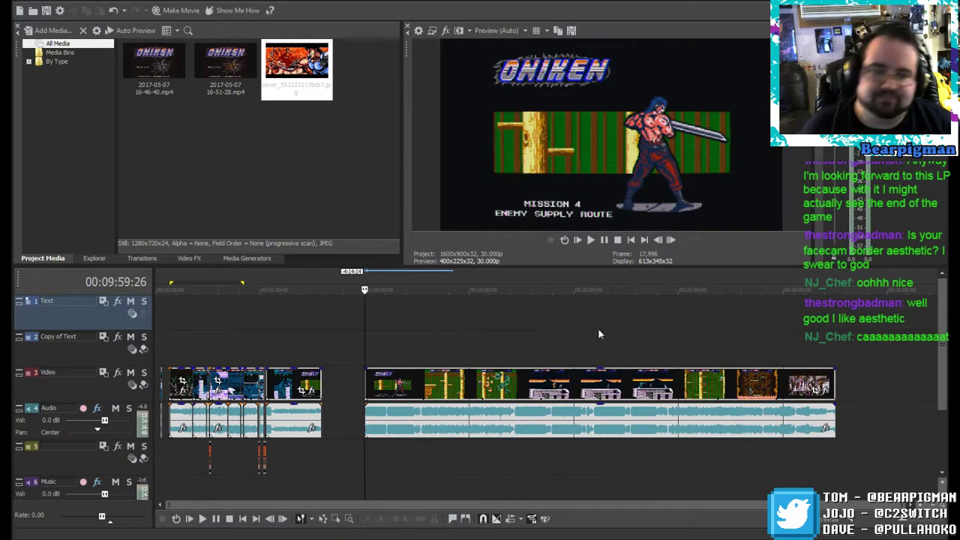
key("ctrl+z")
key("ctrl+shift+z")
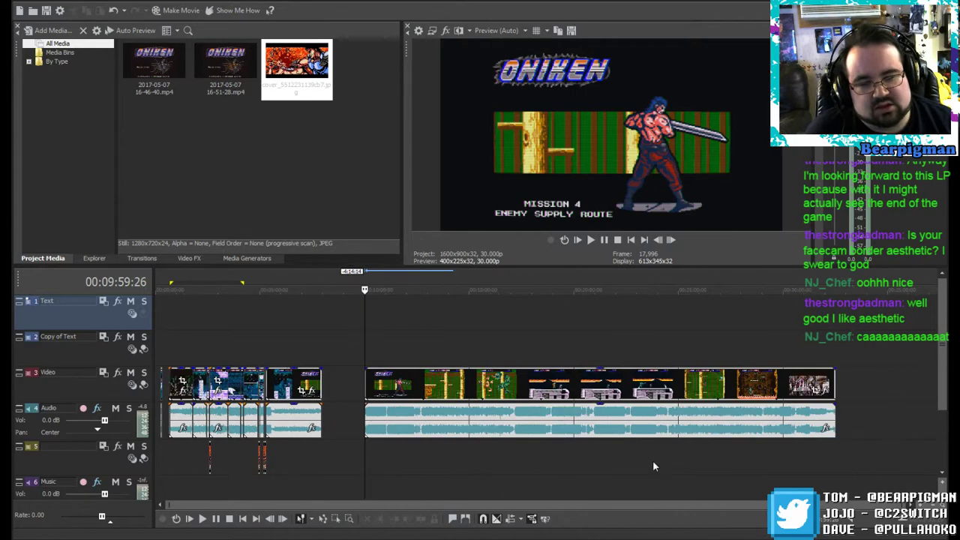
Step: Review the long gameplay clip from its start through the forest section to the serpent boss fight to find where to cut
key("space")
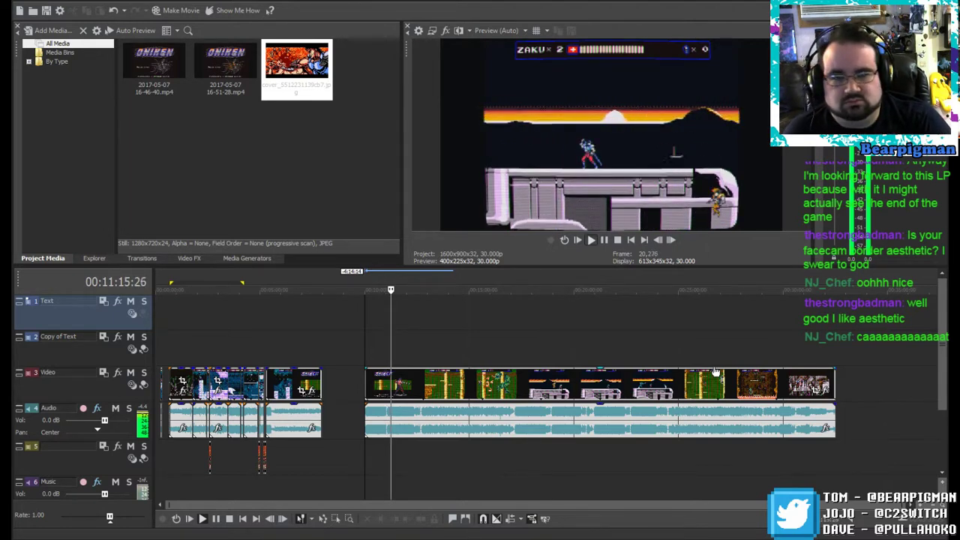
left_click(605, 240)
left_click_drag(391, 299, 591, 314)
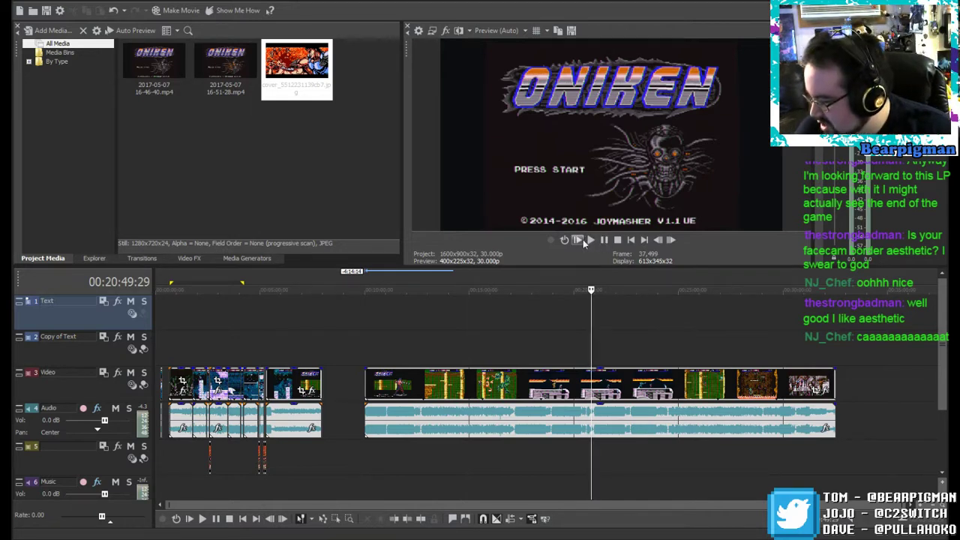
left_click_drag(590, 289, 699, 309)
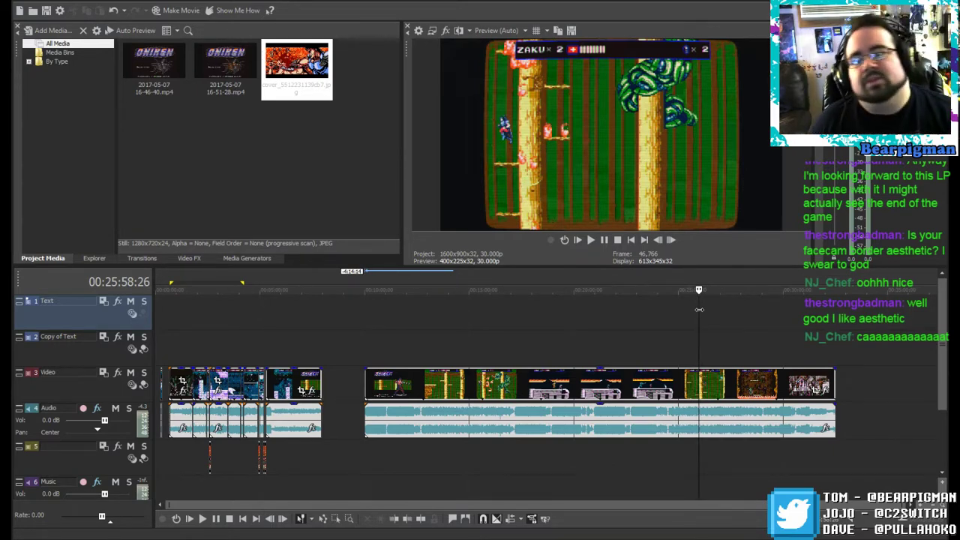
left_click(591, 240)
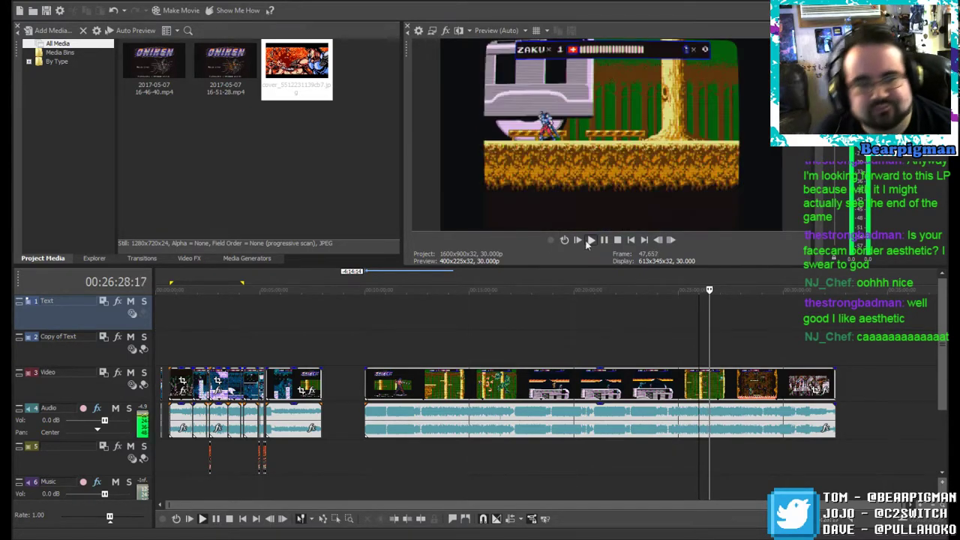
left_click(604, 241)
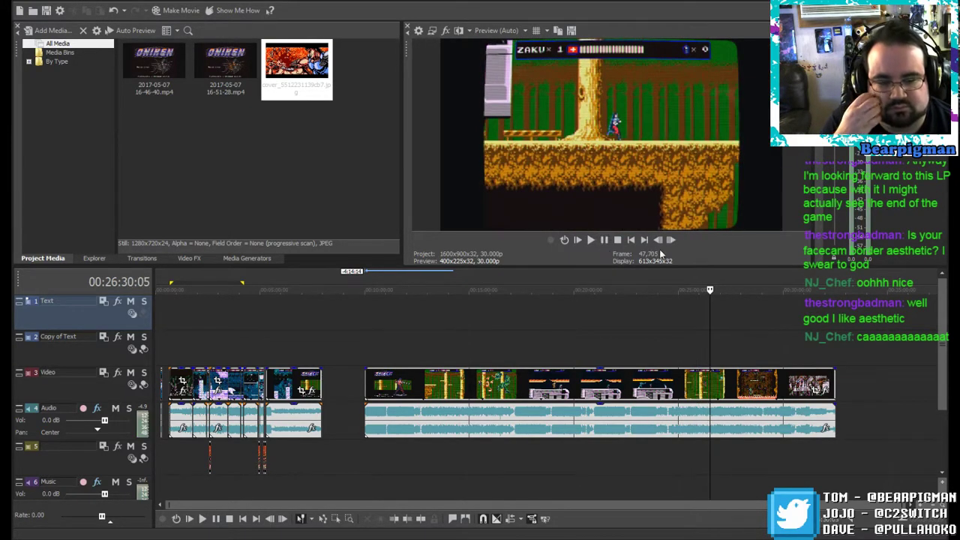
left_click_drag(712, 290, 747, 290)
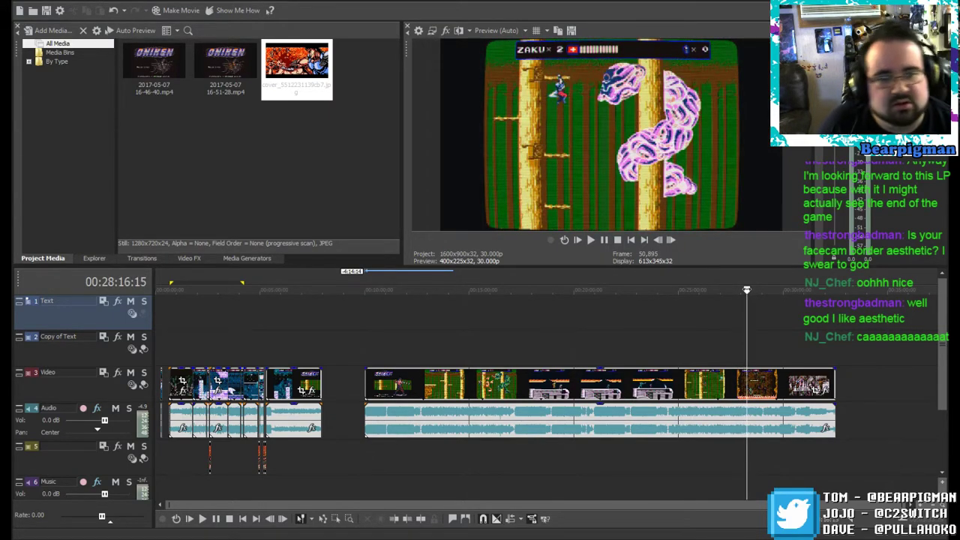
left_click(592, 239)
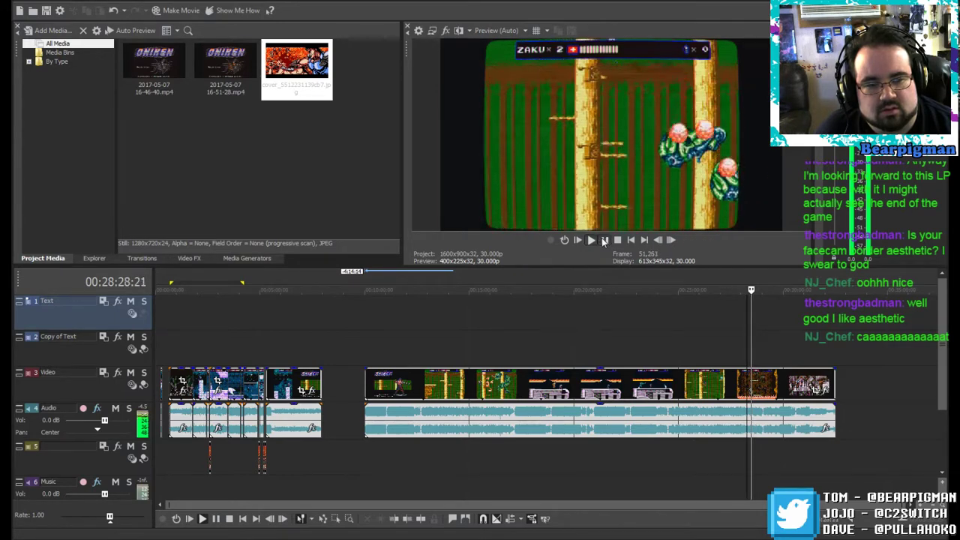
left_click(604, 240)
Step: Split the long gameplay clip at 00:28:16:03, during the serpent boss fight
left_click(662, 239)
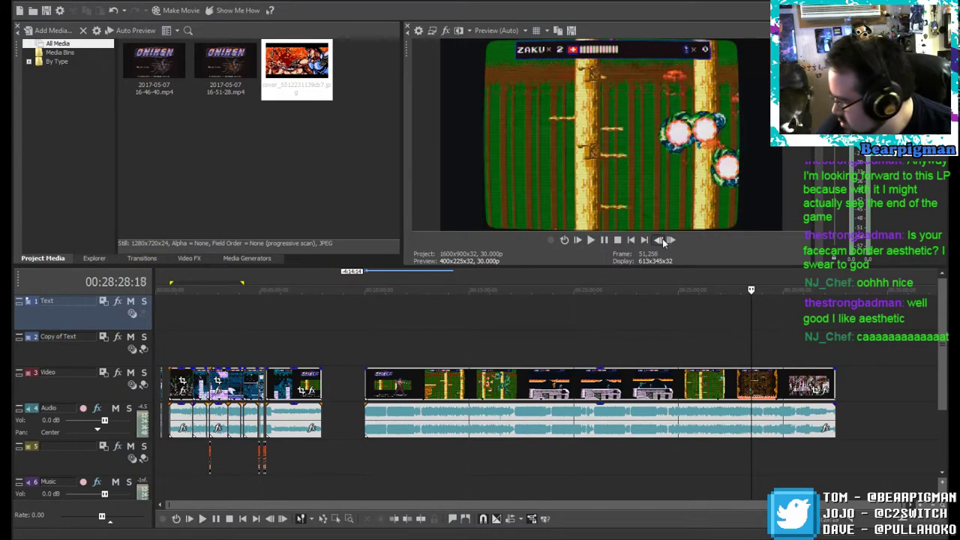
left_click(662, 238)
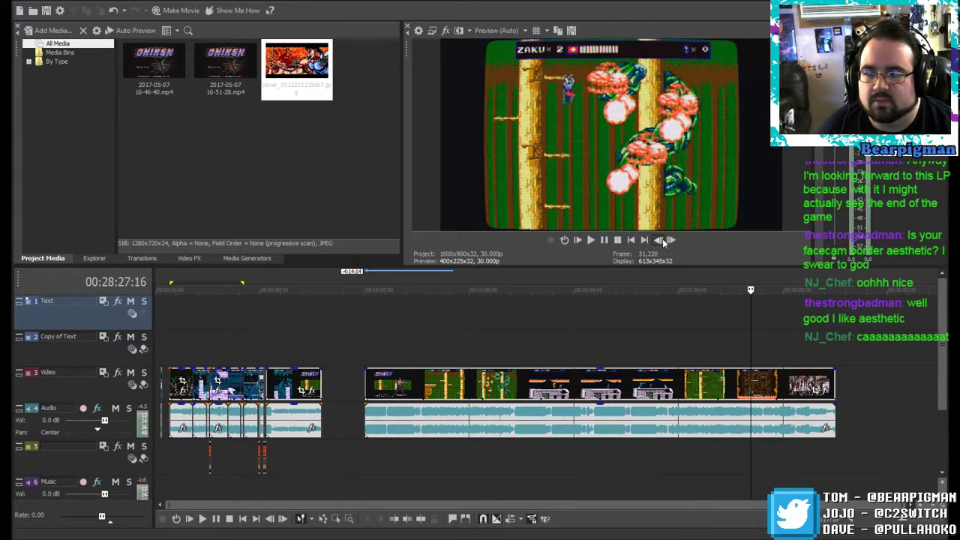
left_click(662, 238)
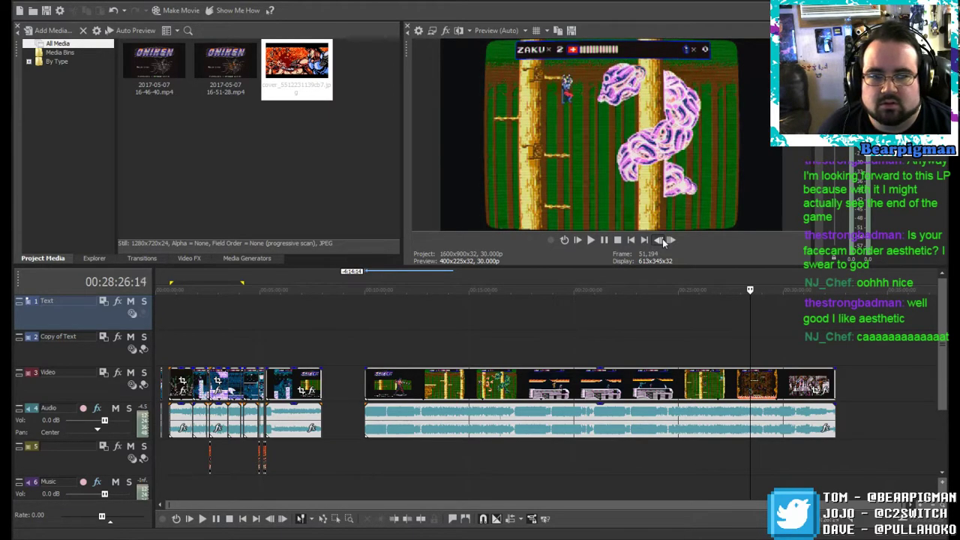
left_click(662, 239)
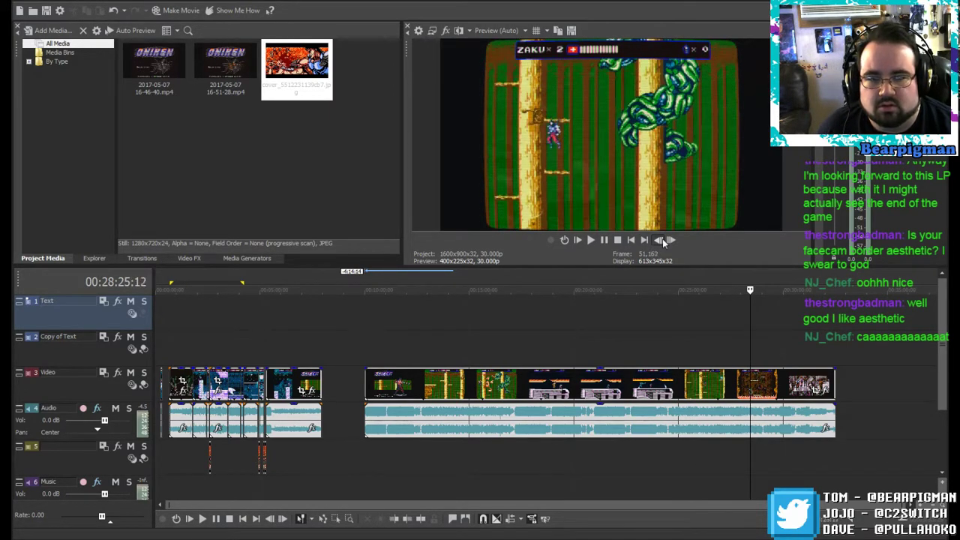
left_click(662, 239)
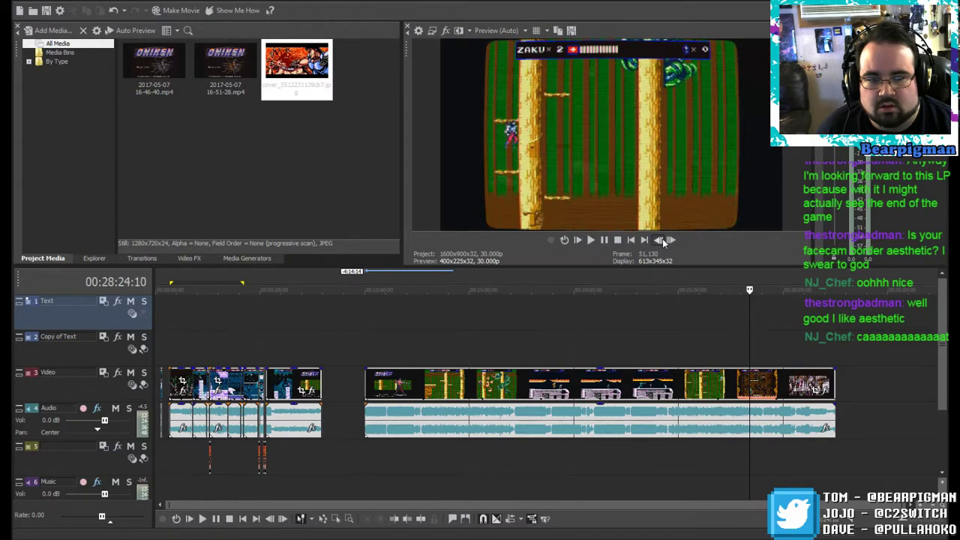
left_click(662, 238)
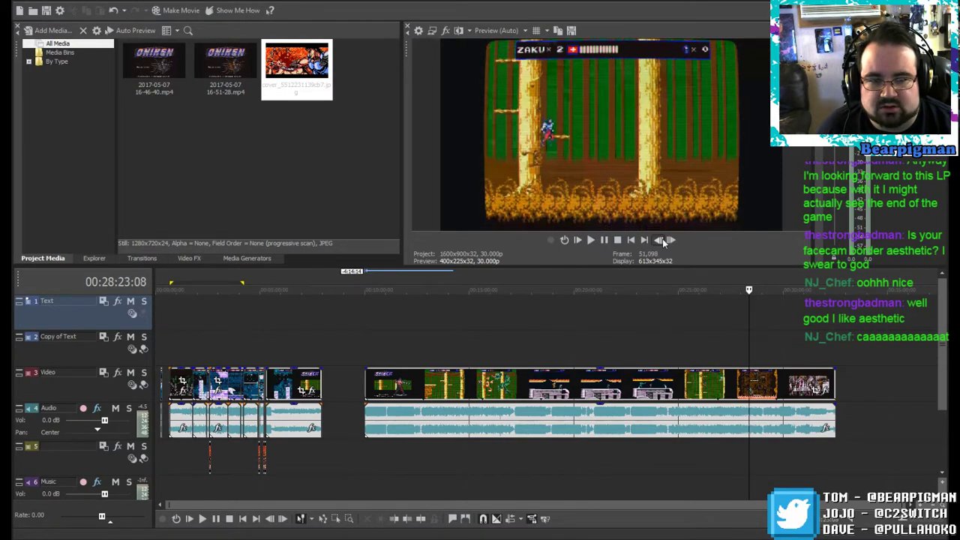
left_click(662, 238)
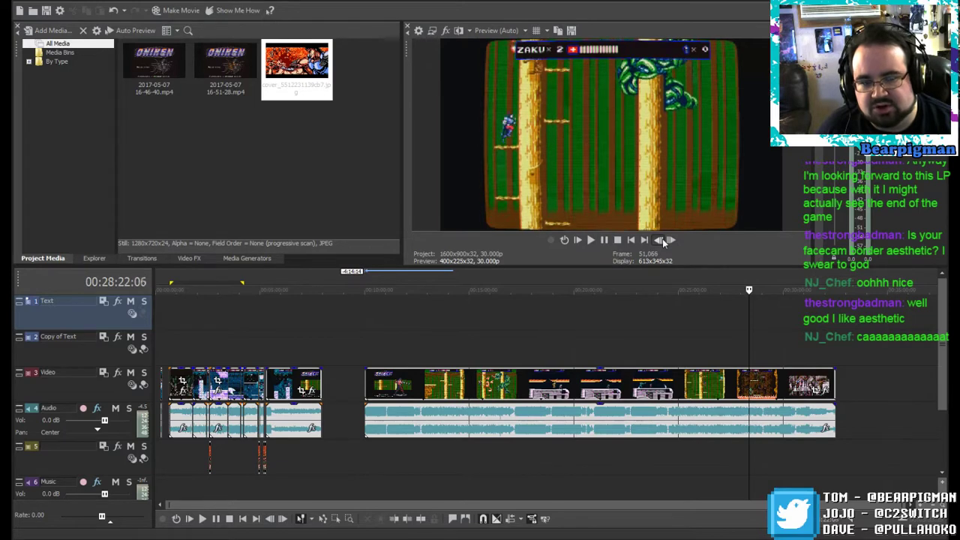
left_click(662, 238)
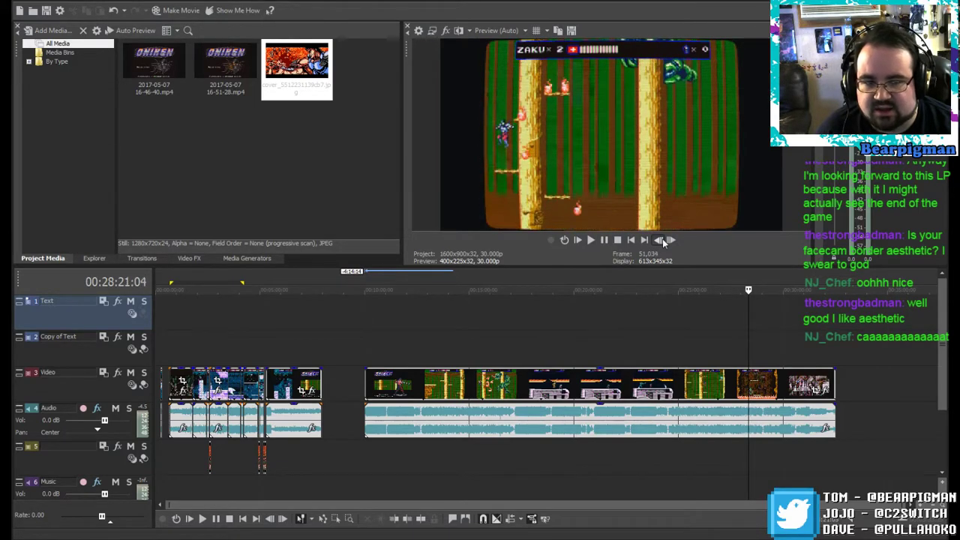
left_click(662, 239)
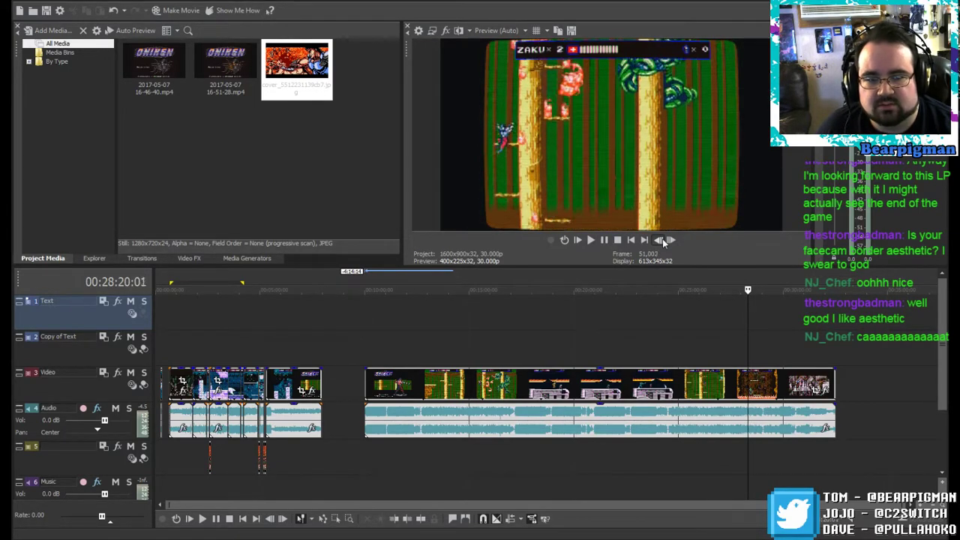
left_click(662, 238)
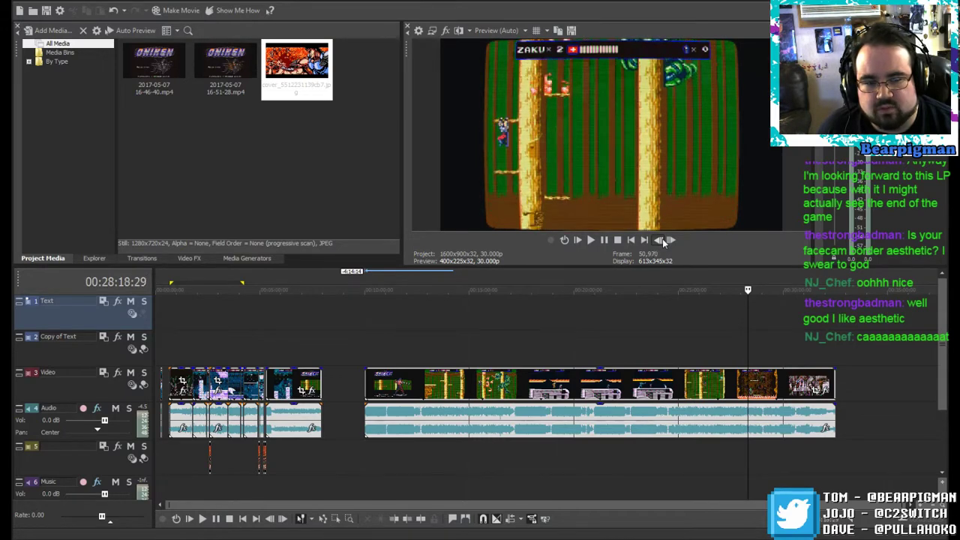
left_click(662, 239)
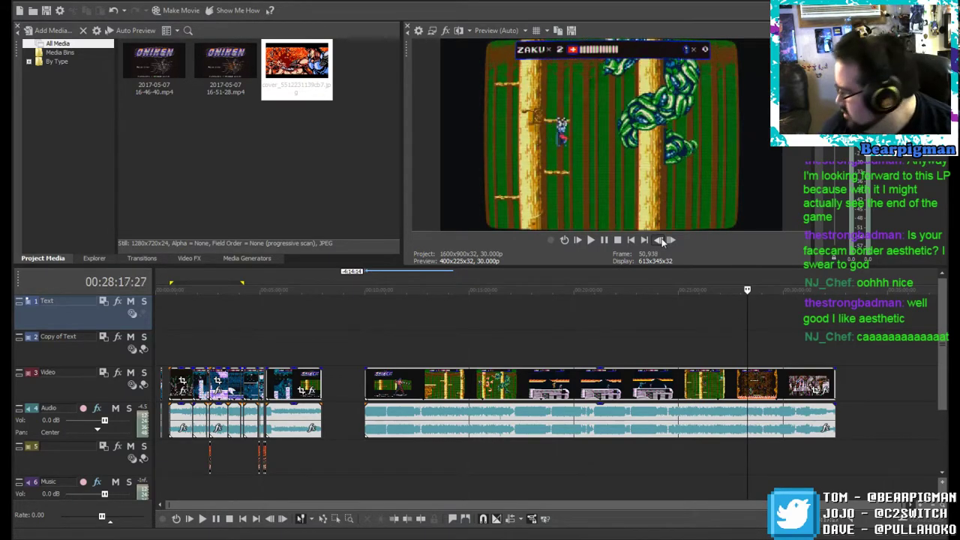
left_click(662, 238)
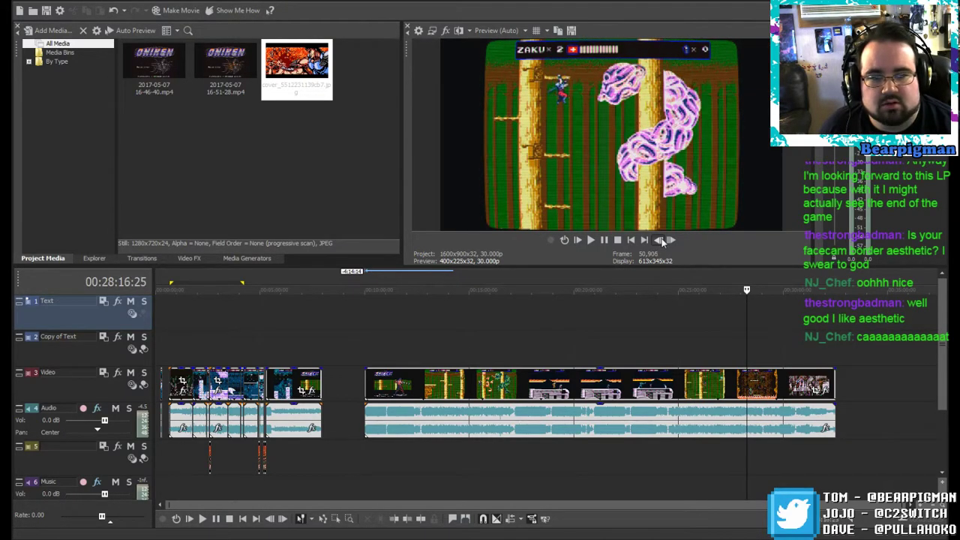
left_click(662, 239)
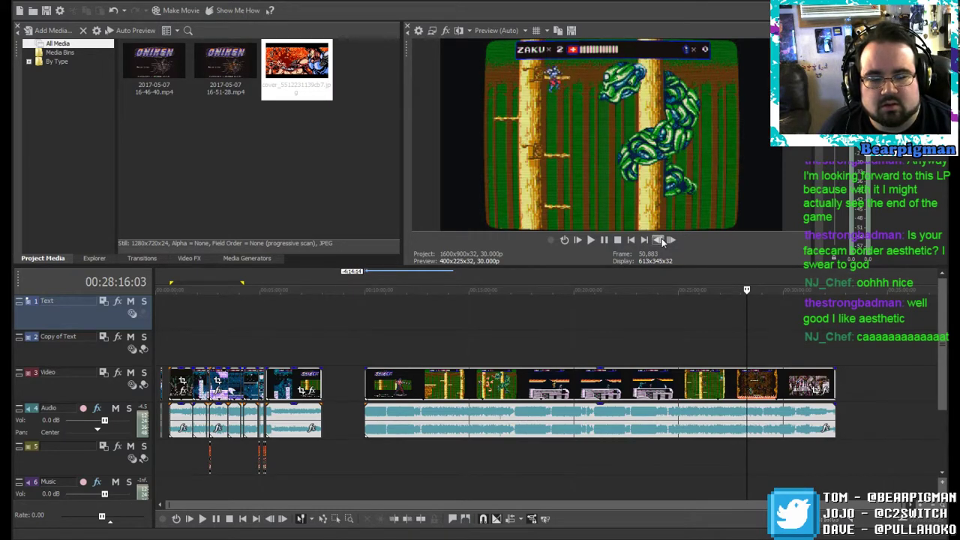
left_click(420, 519)
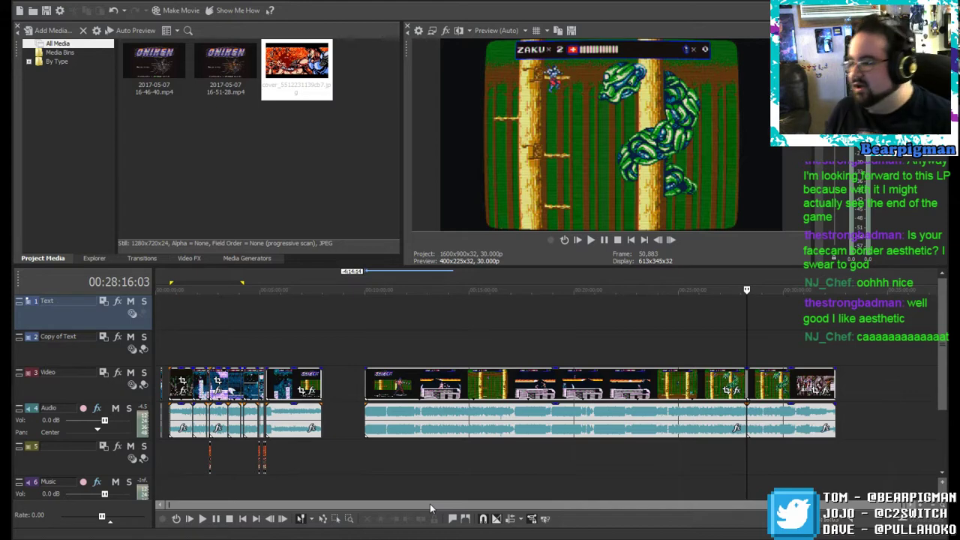
Step: Review the footage before and after the boss cut, and split the long gameplay clip again at 00:26:59:14
left_click(592, 240)
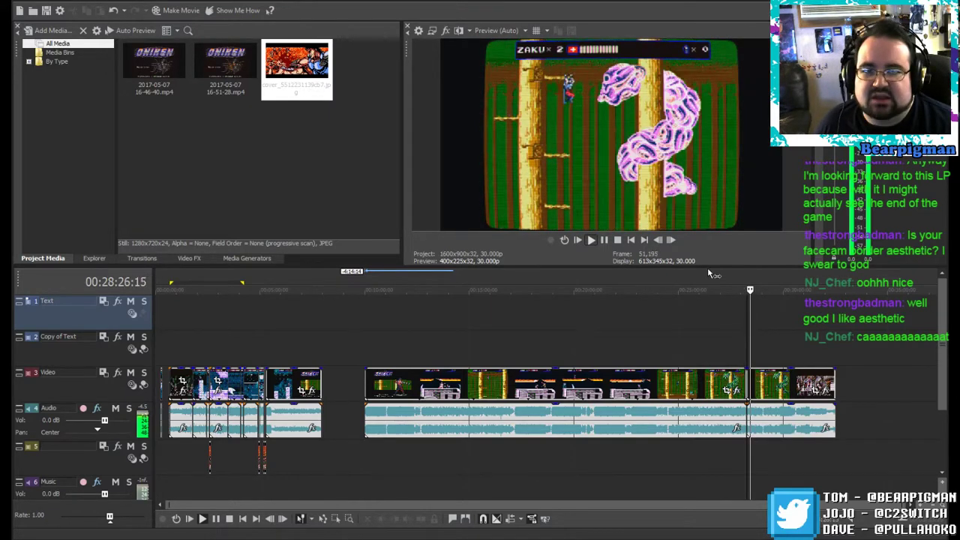
left_click(604, 239)
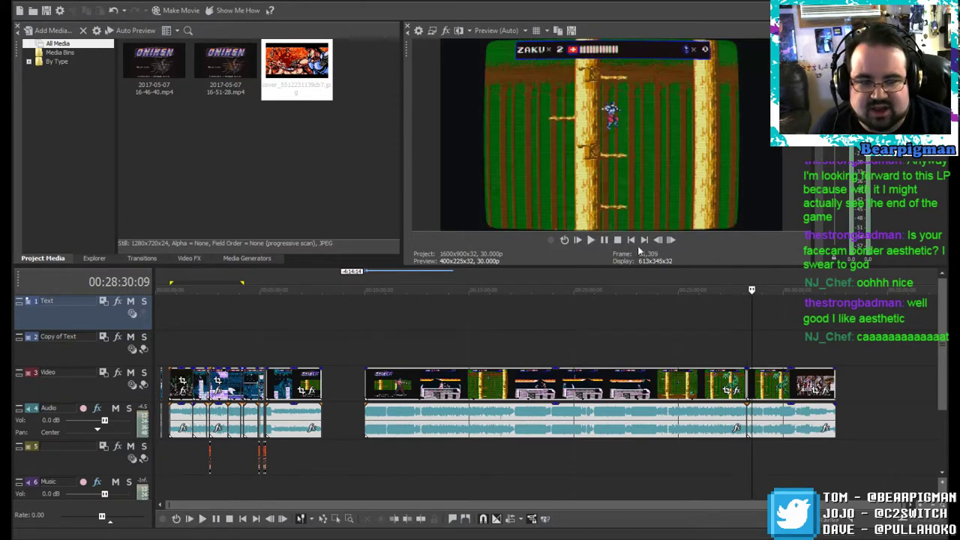
left_click_drag(750, 289, 713, 301)
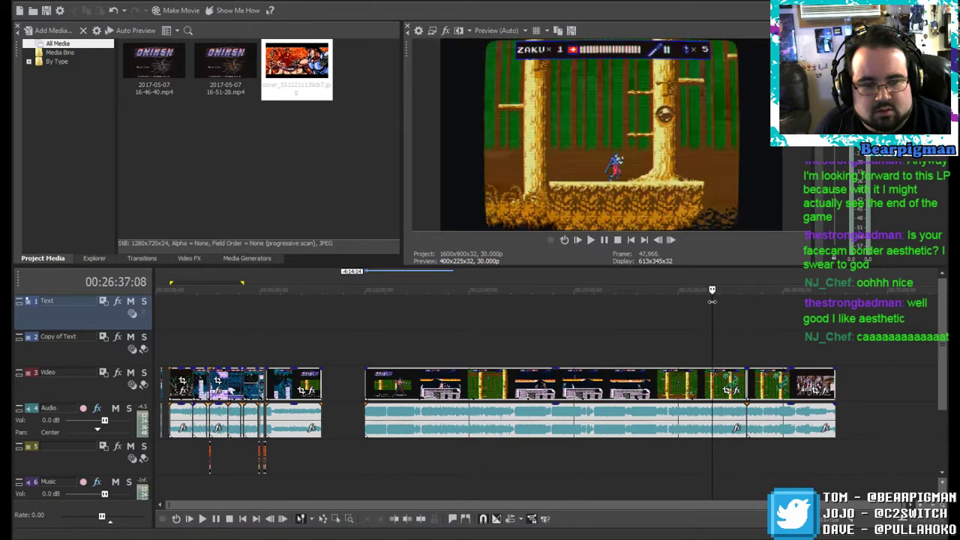
left_click(589, 241)
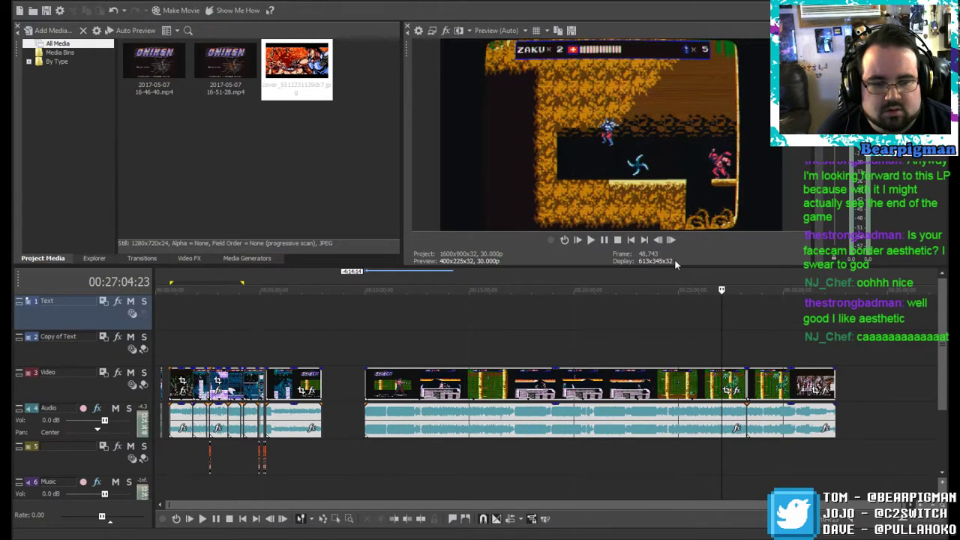
left_click(659, 239)
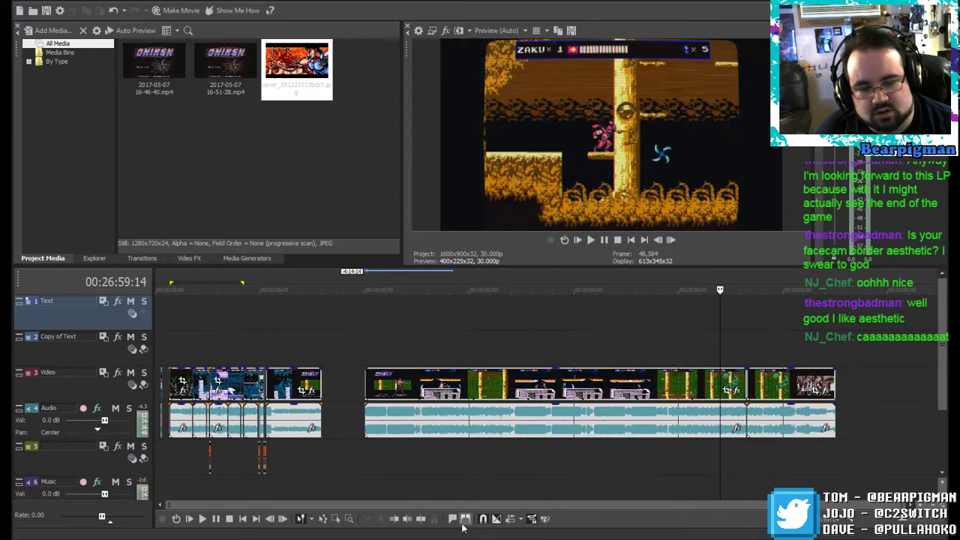
Step: Play the middle segment from the new cut and trim its end to 00:27:04:28
left_click(592, 239)
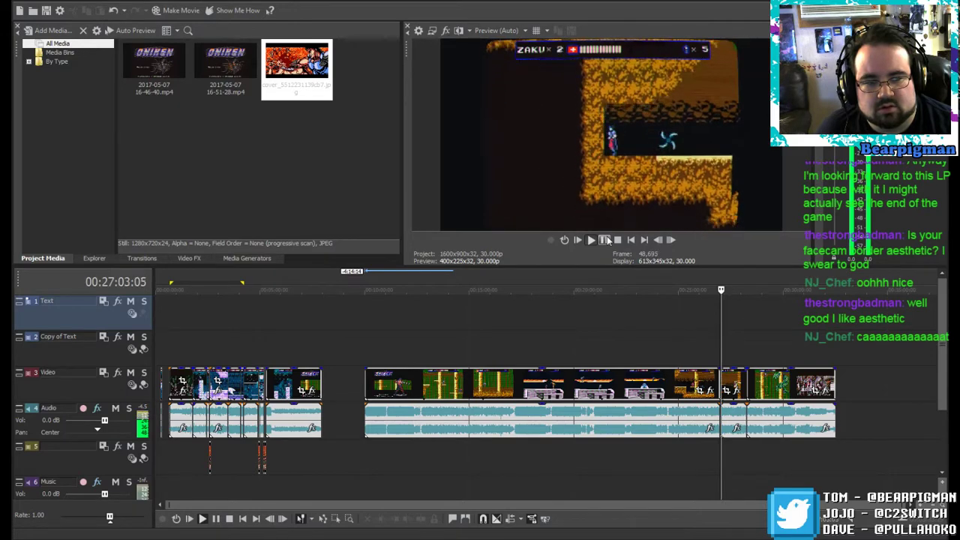
left_click(604, 240)
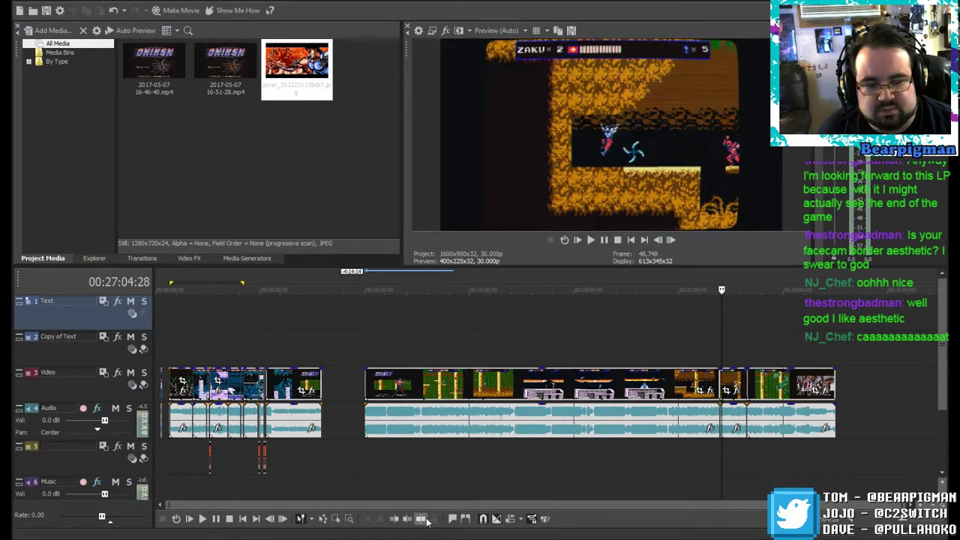
left_click(408, 521)
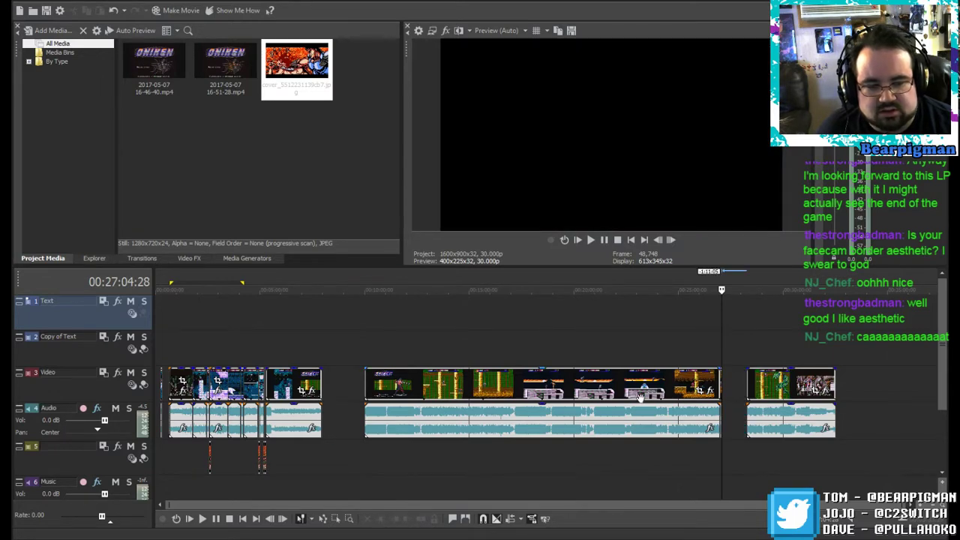
Step: Review the end of the long gameplay segment and trim its end to 00:26:27:01
left_click(713, 351)
key("Left")
key("Left")
key("Left")
key("Left")
key("Left")
key("Left")
key("Left")
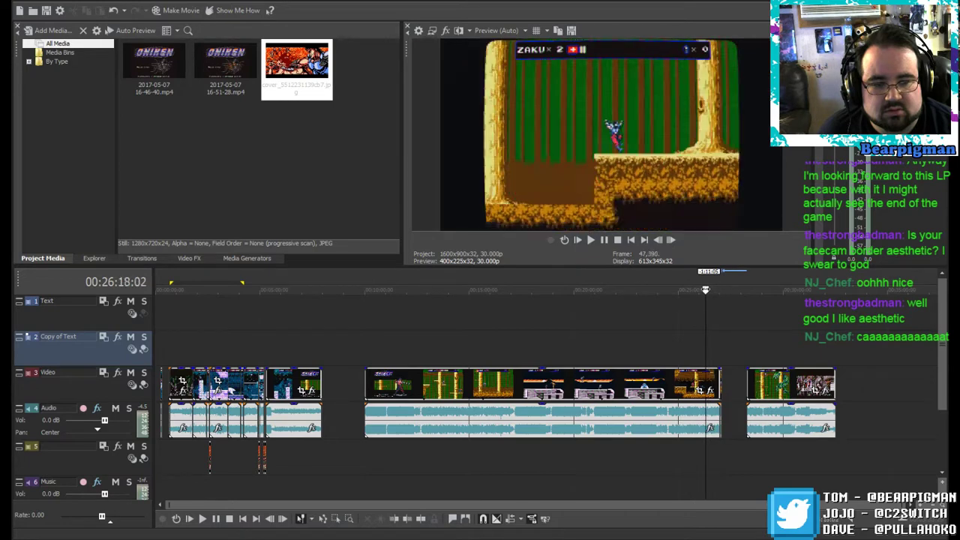
key("Right")
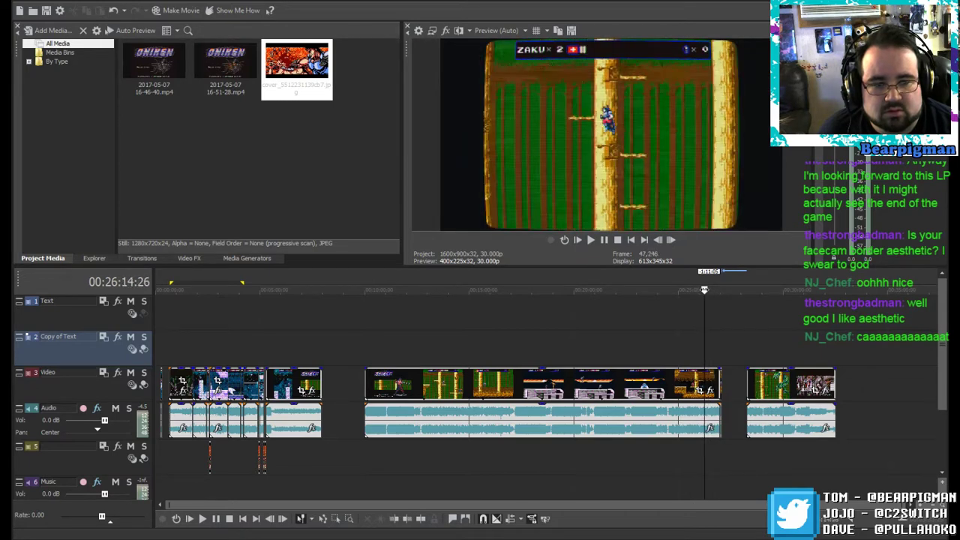
left_click(603, 239)
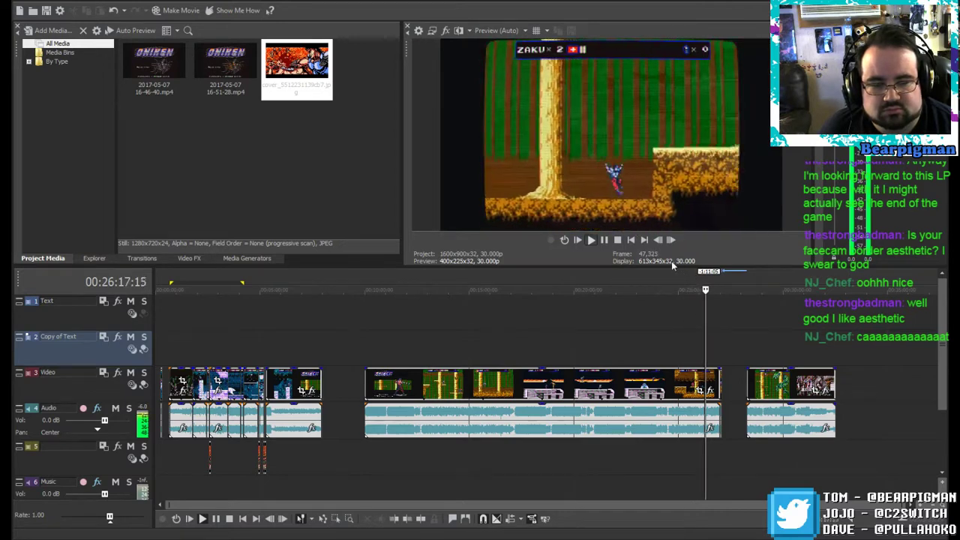
left_click(607, 240)
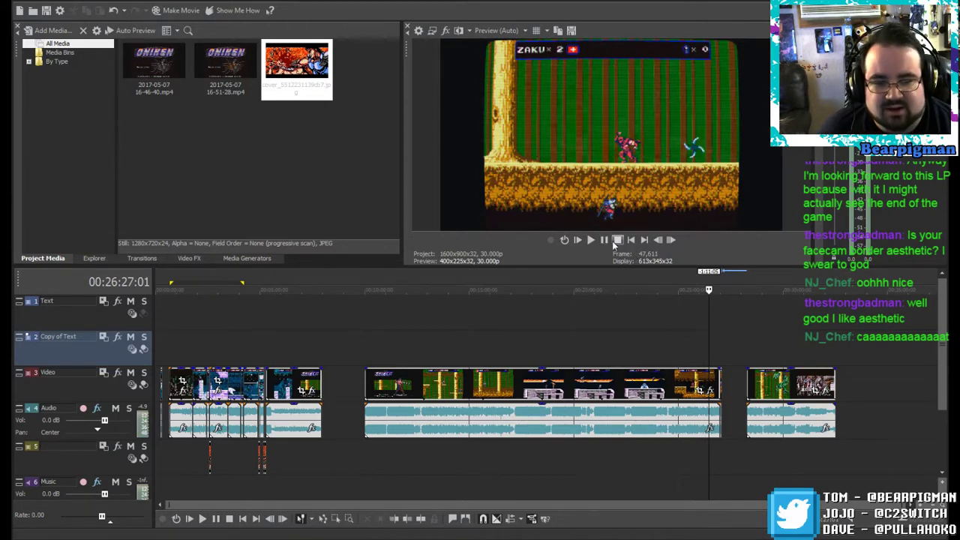
left_click(408, 518)
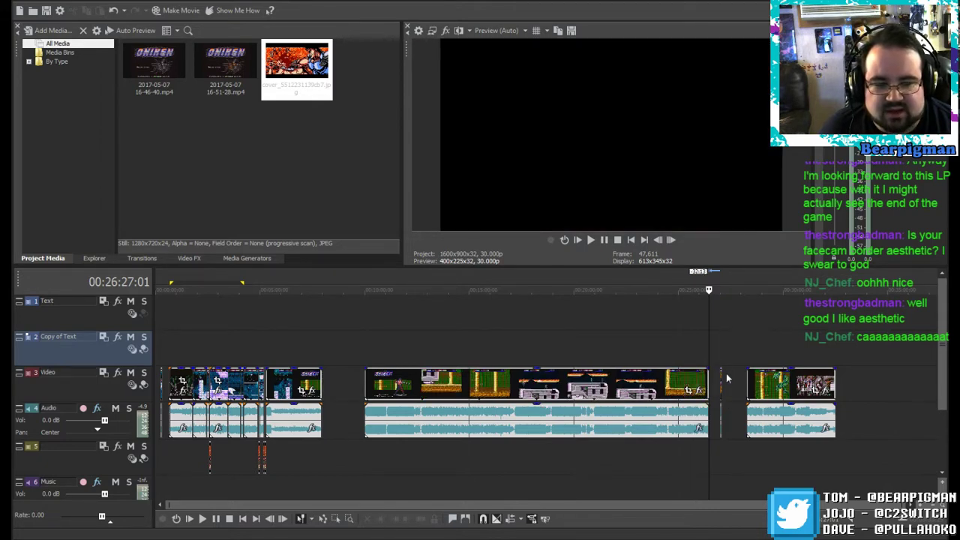
Step: Move the short middle segment out beyond the last clip, and join the boss segment to the long gameplay clip's end at 00:26:27:01
left_click_drag(719, 375, 860, 384)
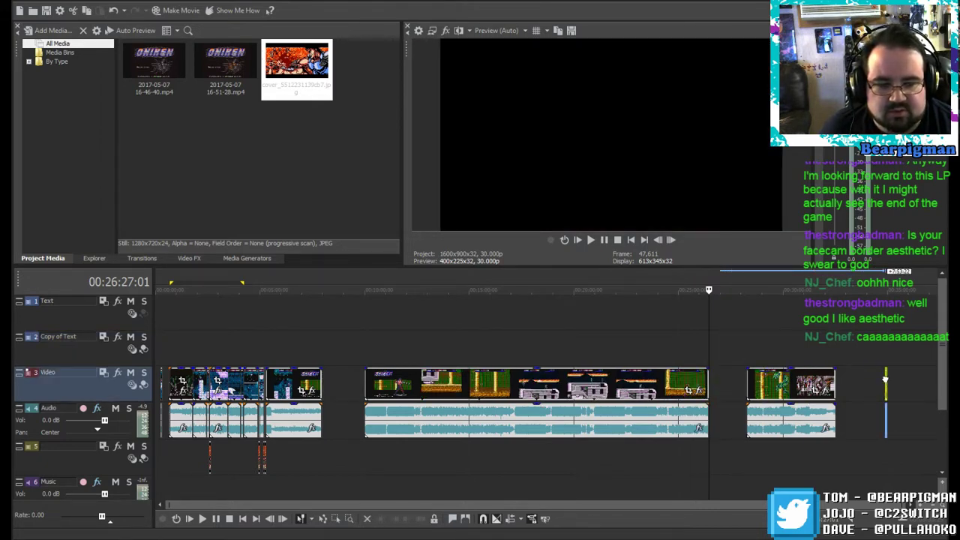
left_click_drag(773, 373, 731, 384)
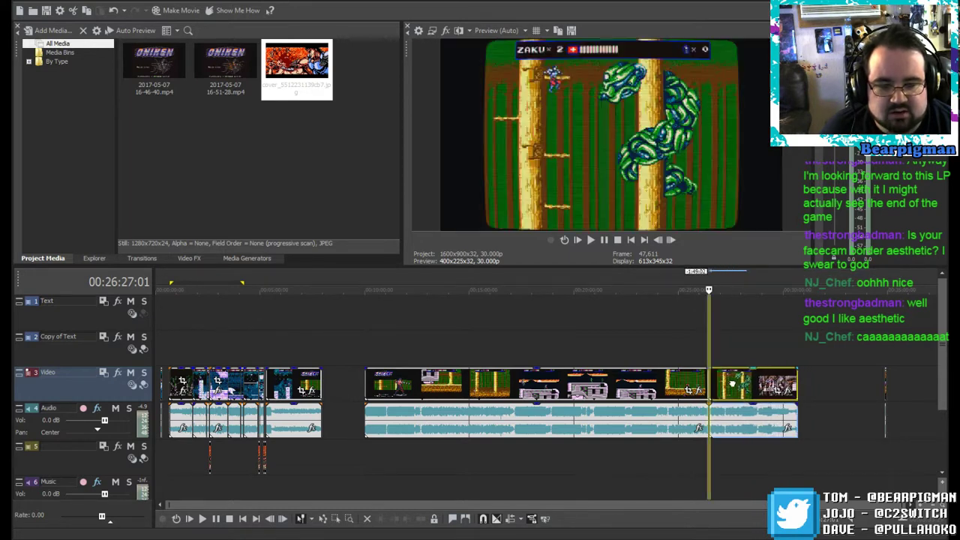
left_click(709, 354)
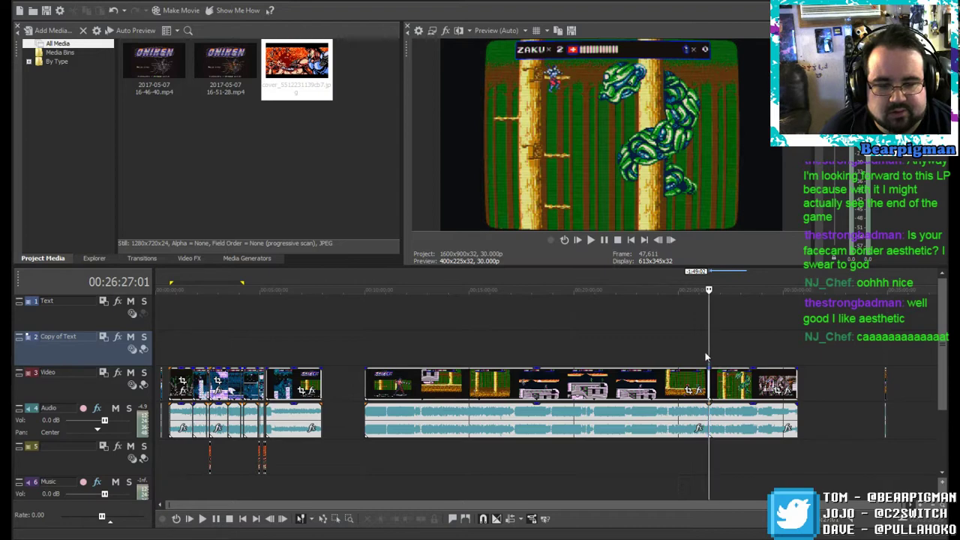
Step: Play the footage leading up to the join from 00:26:08:14, and shift the boss segment 9:15 later to open a gap
left_click(701, 352)
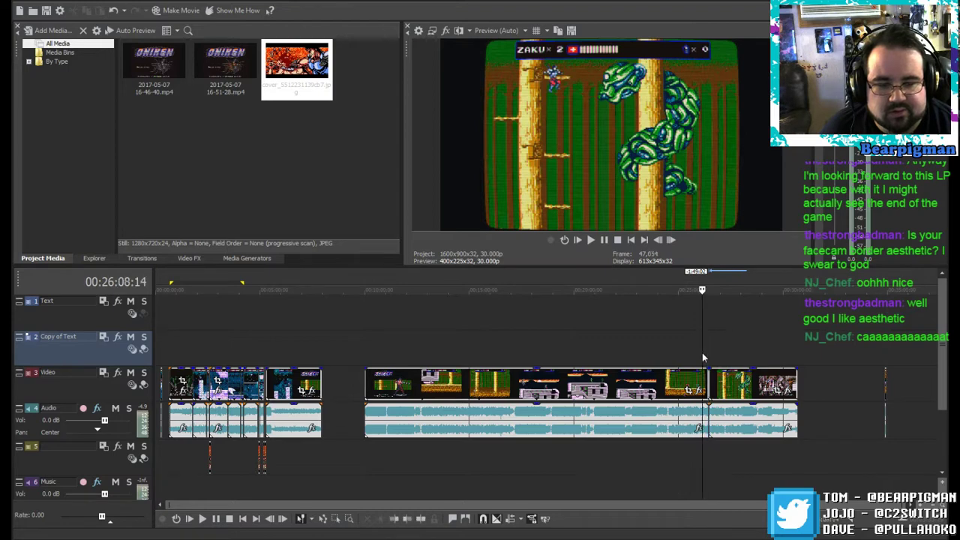
left_click(591, 240)
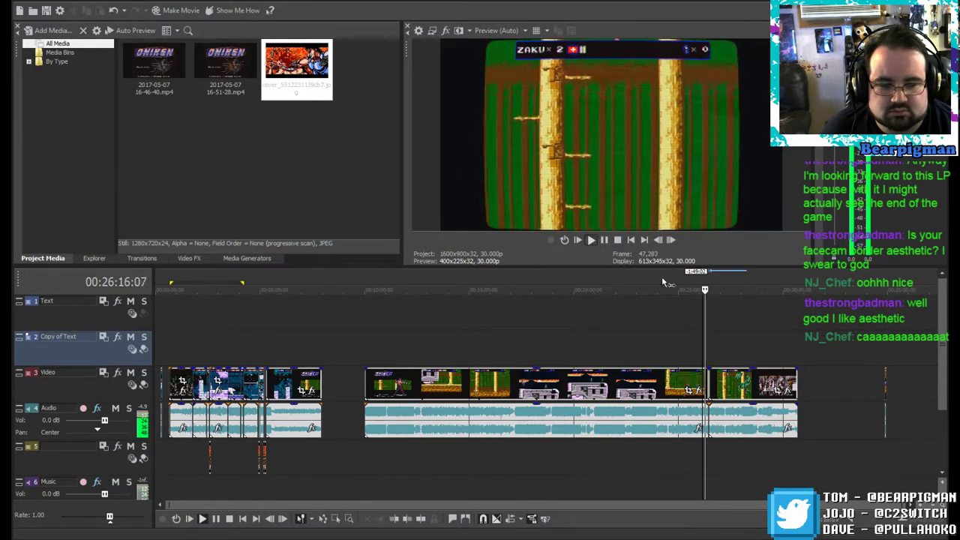
scroll(675, 345, "up", 2)
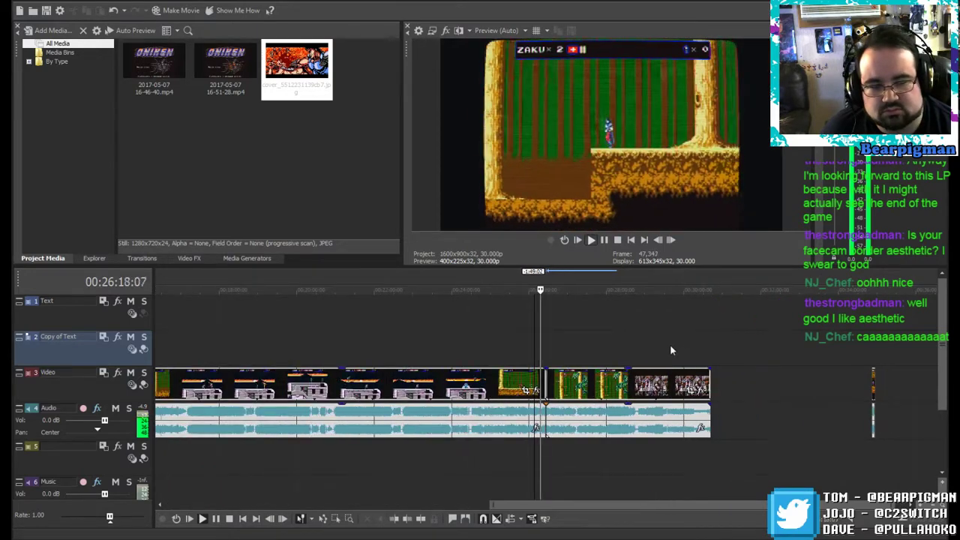
left_click_drag(588, 391, 596, 393)
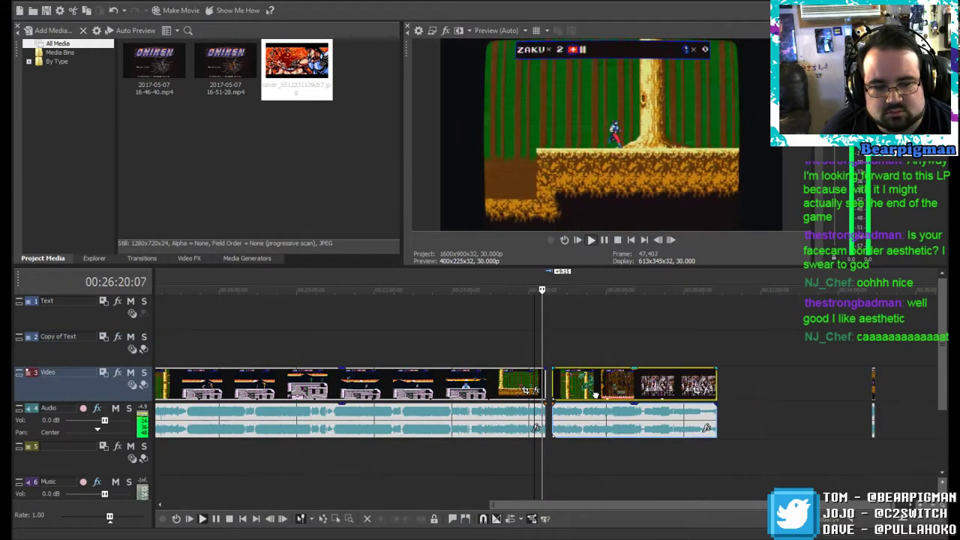
scroll(600, 373, "up", 3)
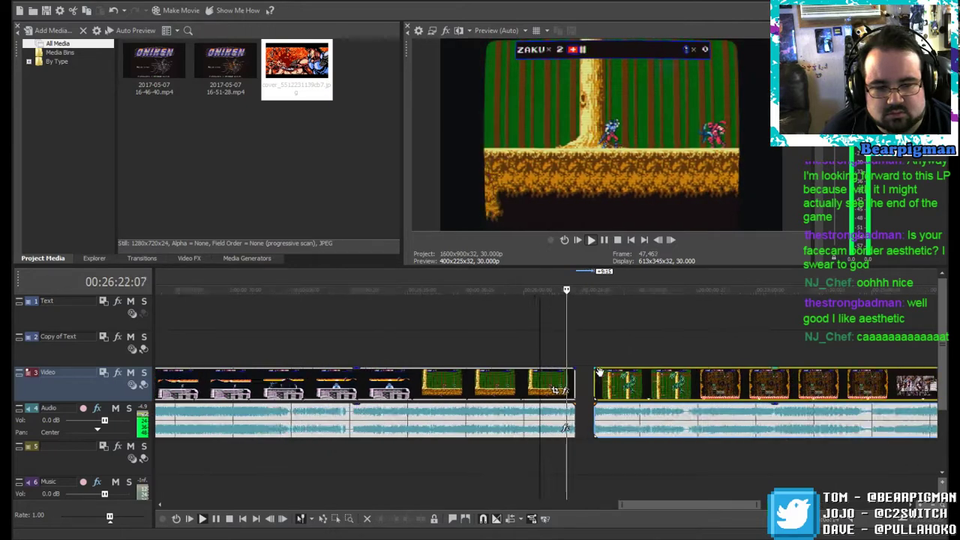
scroll(600, 372, "up", 1)
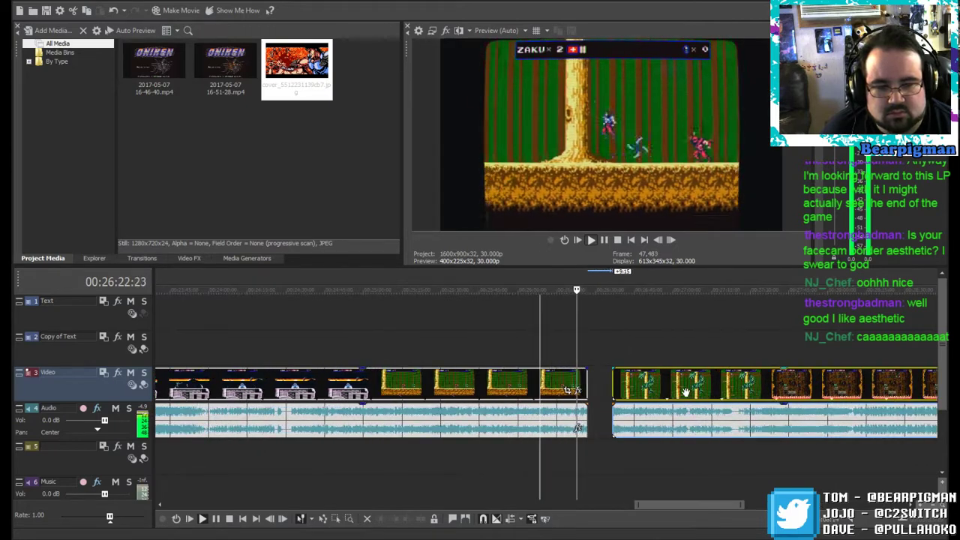
left_click(606, 241)
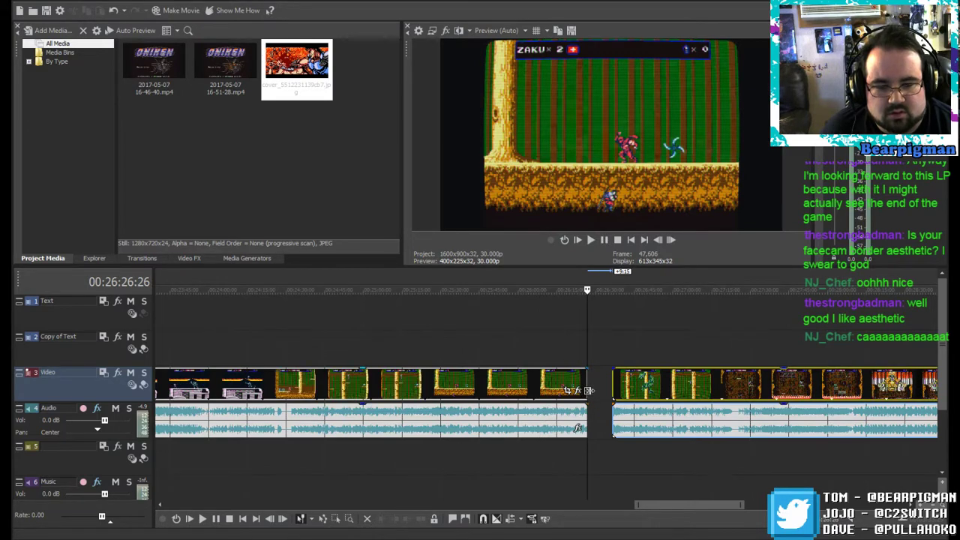
Step: Extend the long gameplay clip's end by 2:05 and split it at 00:26:26:26
left_click_drag(588, 390, 592, 388)
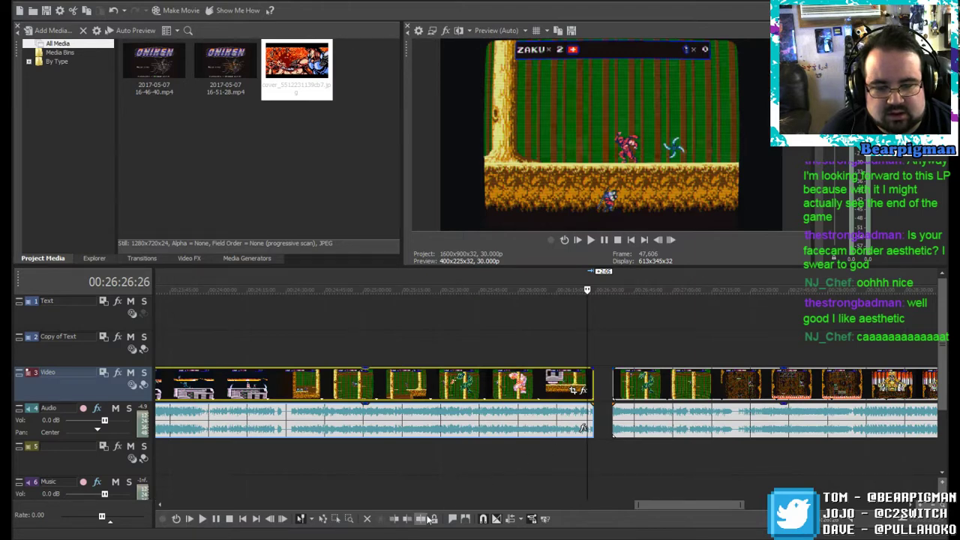
Step: Extend the boss segment's start 2:05 earlier and split the segment at 00:26:36:02
left_click_drag(613, 381, 607, 381)
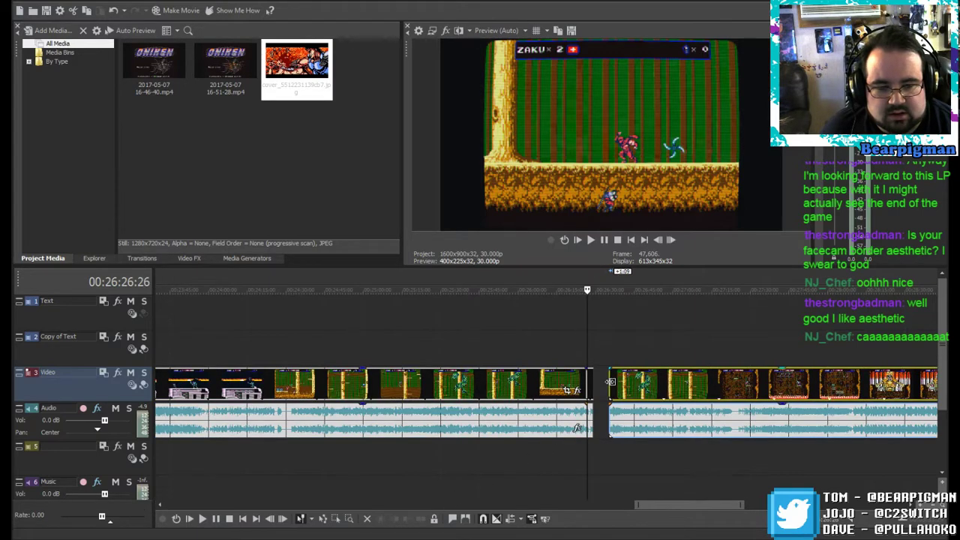
left_click(612, 350)
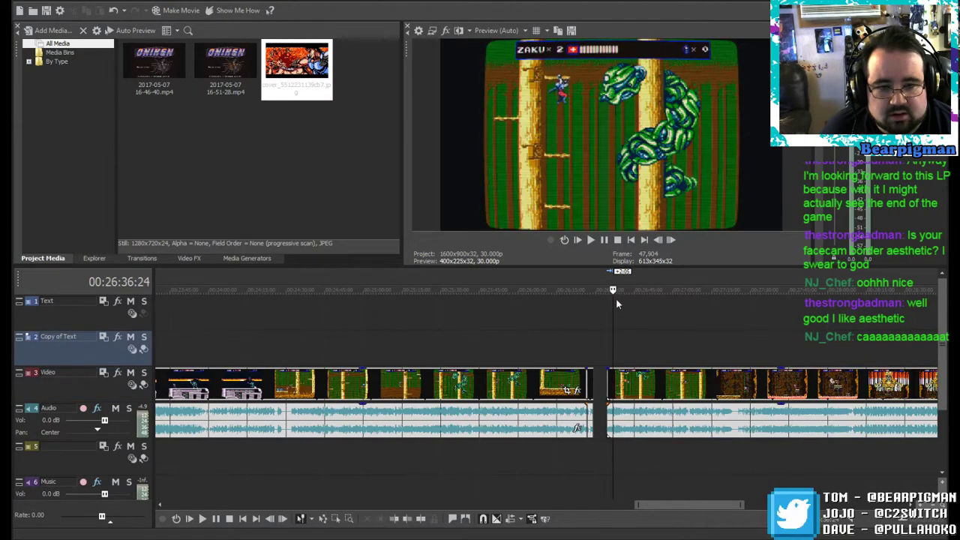
left_click_drag(612, 290, 608, 290)
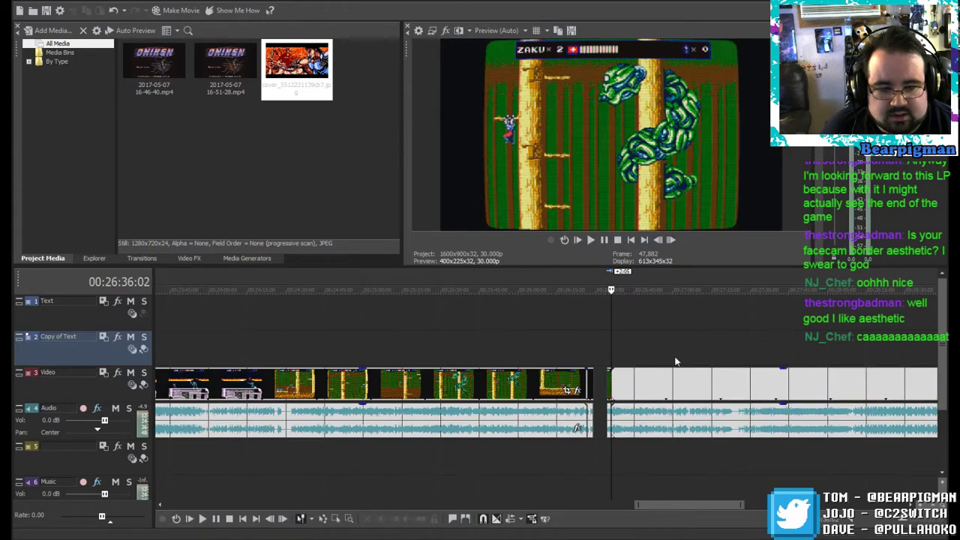
Step: Close the gap by moving both boss pieces against the extended gameplay clip, with a full-length fade-in on the short opening piece
scroll(525, 393, "up", 5)
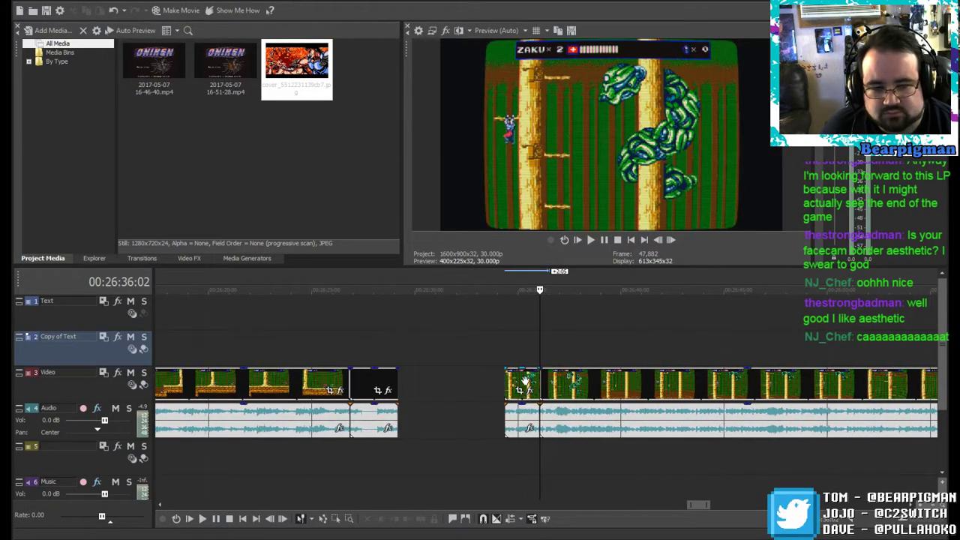
left_click_drag(524, 393, 417, 389)
left_click_drag(630, 397, 426, 372)
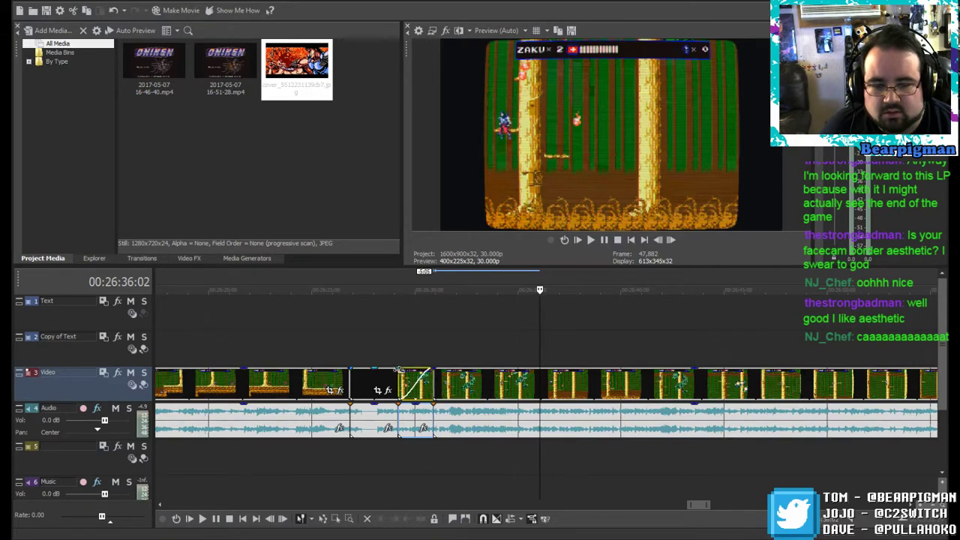
Step: Fade out the short closing gameplay piece over its full length and apply a VEGAS Star Wipe transition with the Oniken Cut preset
left_click_drag(398, 369, 352, 374)
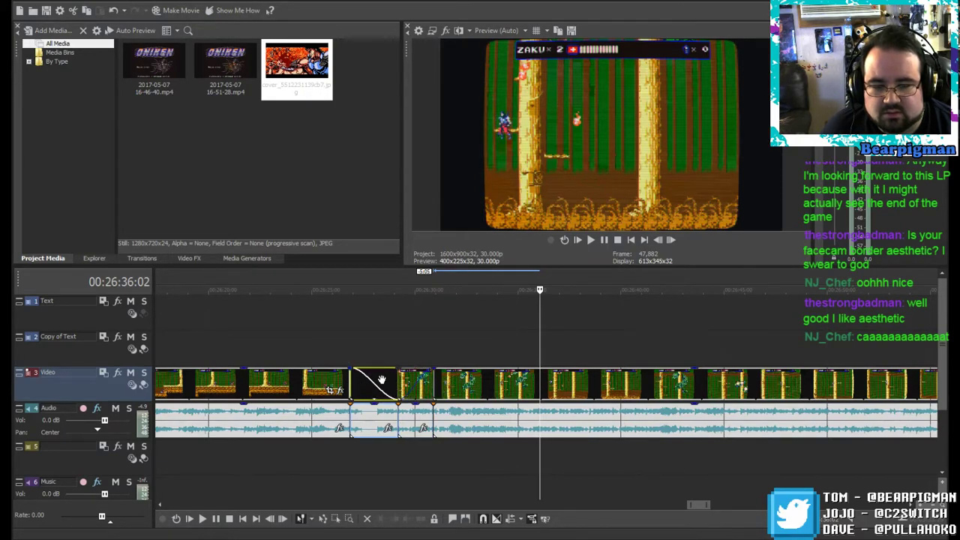
right_click(380, 385)
mouse_move(494, 39)
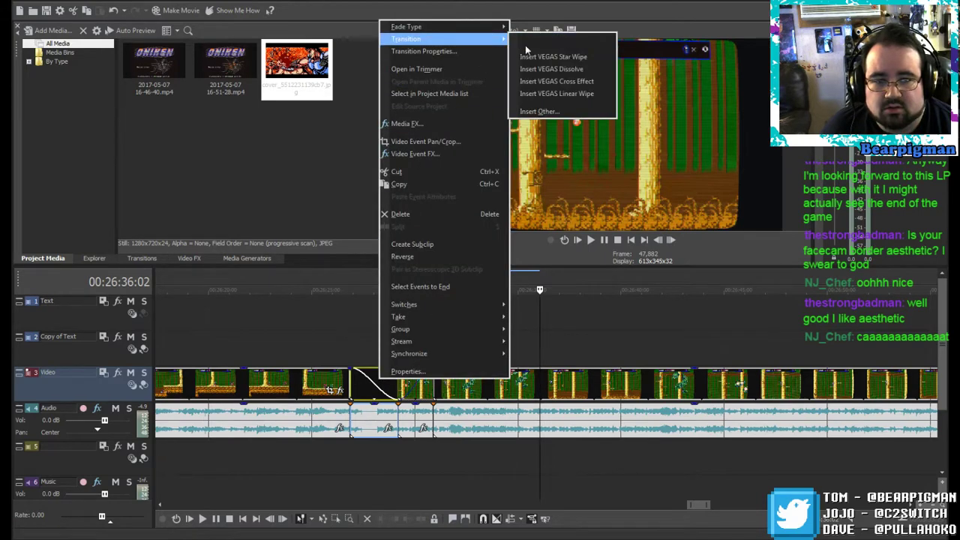
left_click(540, 58)
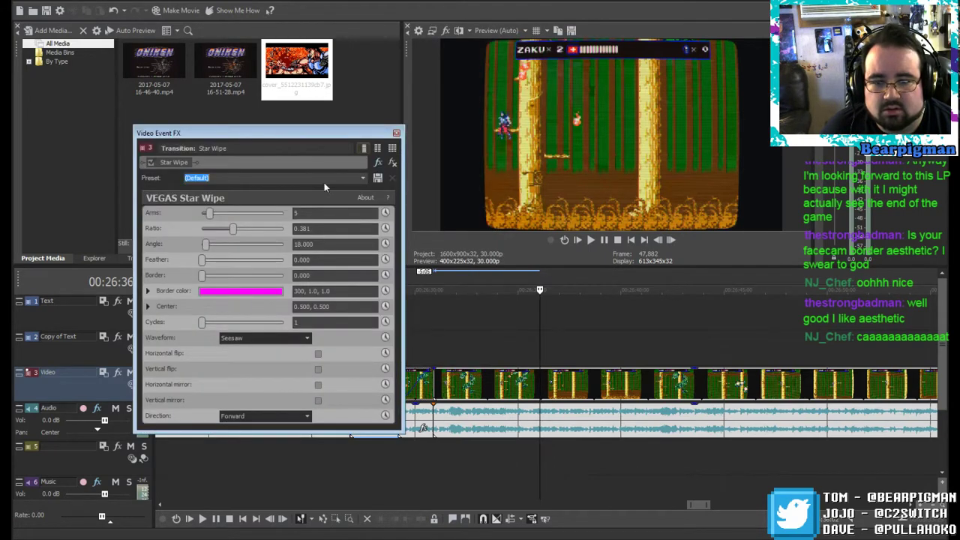
left_click(363, 180)
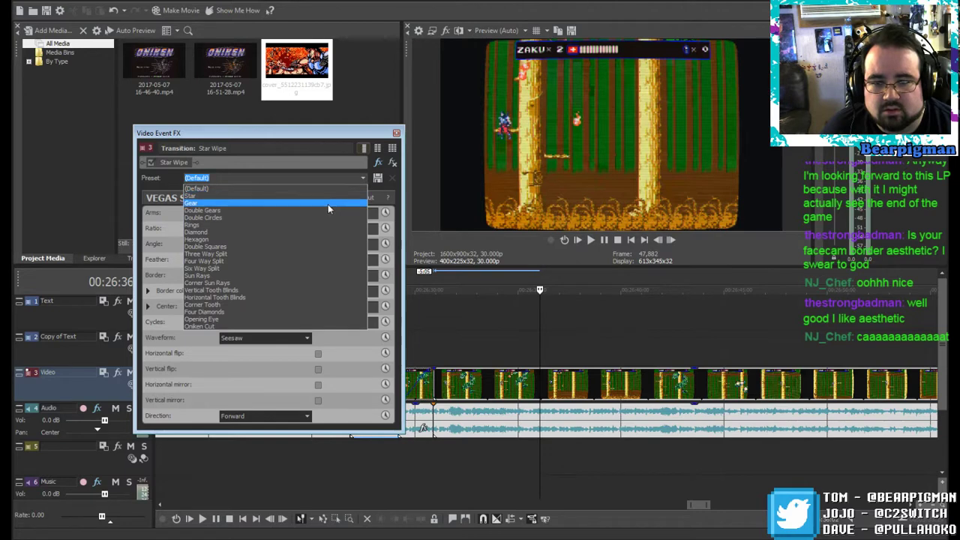
left_click(294, 328)
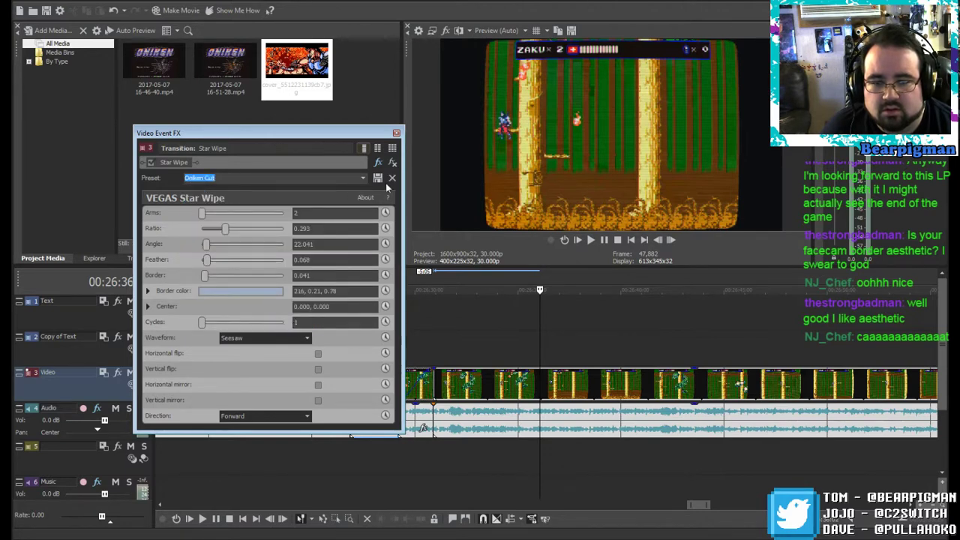
left_click(396, 133)
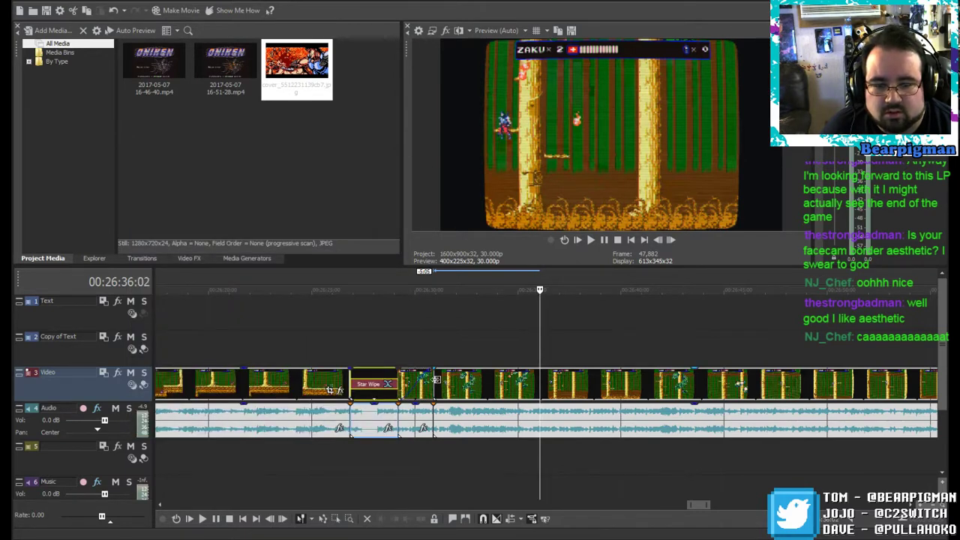
Step: Apply a VEGAS Star Wipe transition with the Oniken Cut preset to the fade-in of the short boss opening piece
right_click(413, 380)
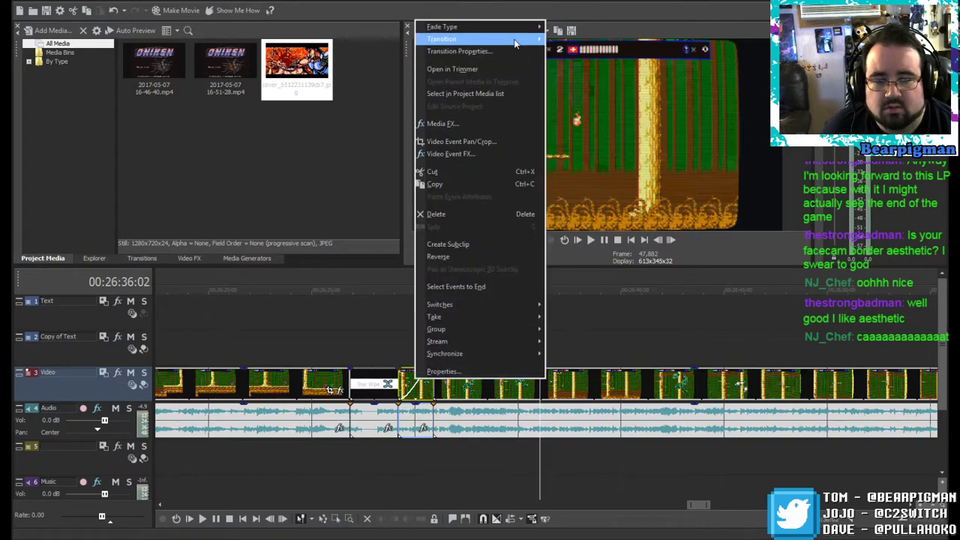
mouse_move(514, 44)
left_click(562, 56)
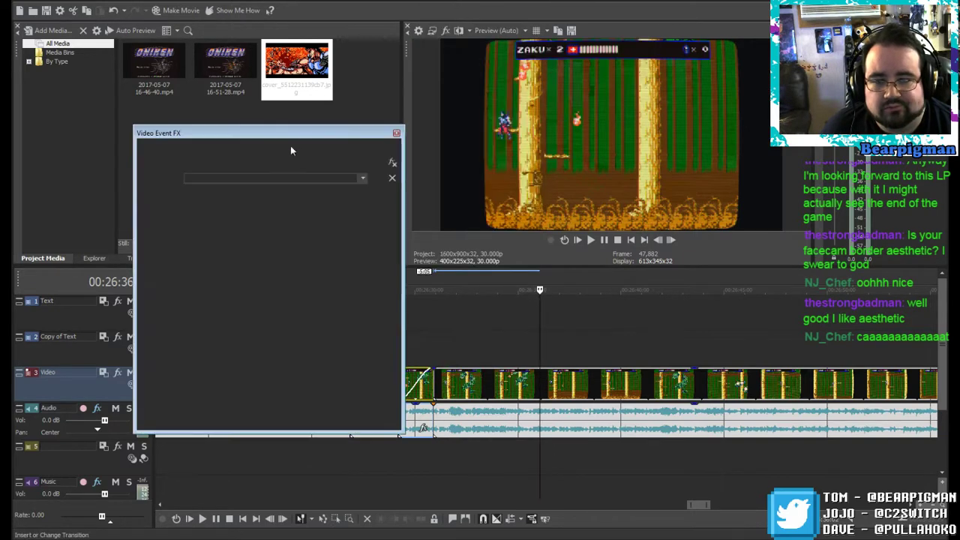
left_click(362, 177)
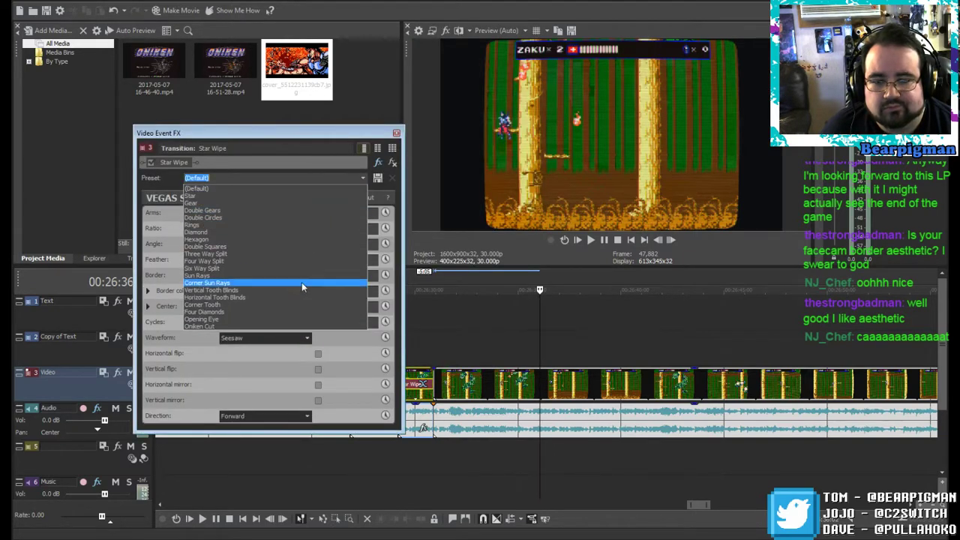
left_click(285, 325)
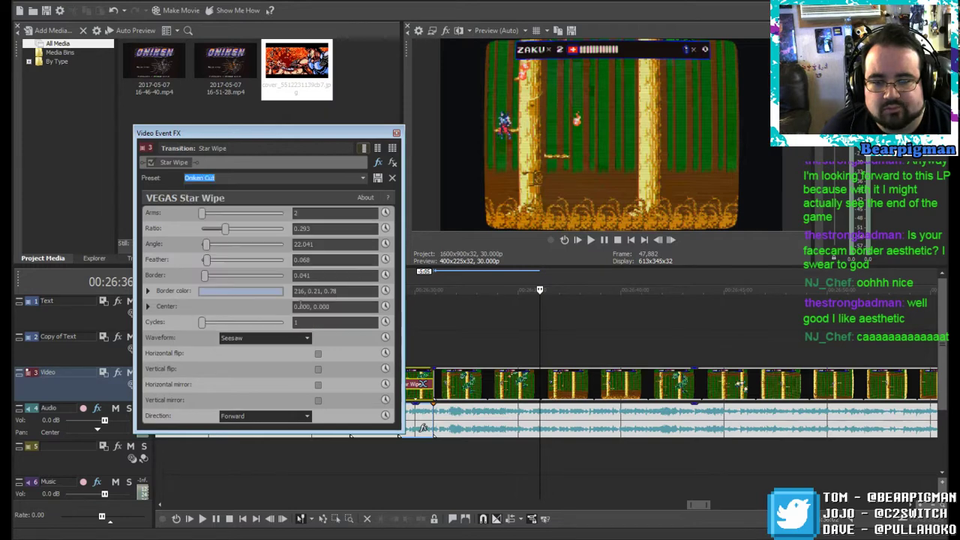
left_click(397, 134)
Step: Place the cover image on track 5 beneath the two Star Wipe pieces, starting where the closing gameplay piece begins
left_click_drag(319, 75, 327, 272)
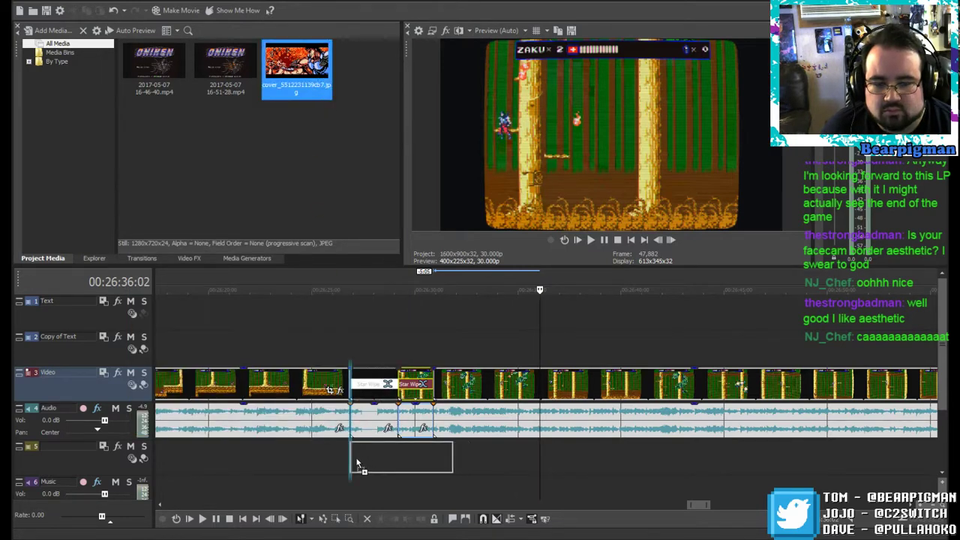
left_click_drag(358, 464, 355, 459)
Step: Play back both Star Wipe transitions over the cover image, starting from 00:26:26:02
left_click(333, 331)
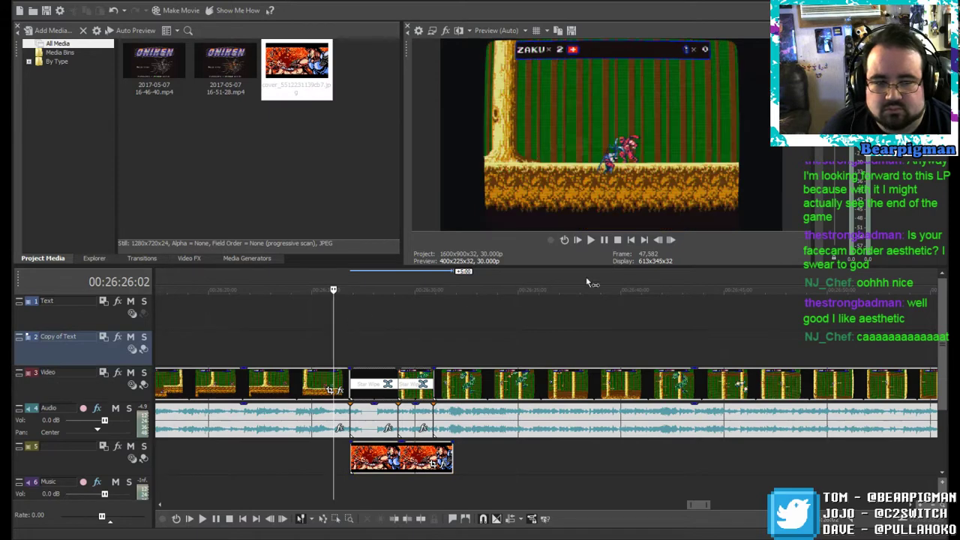
left_click(591, 237)
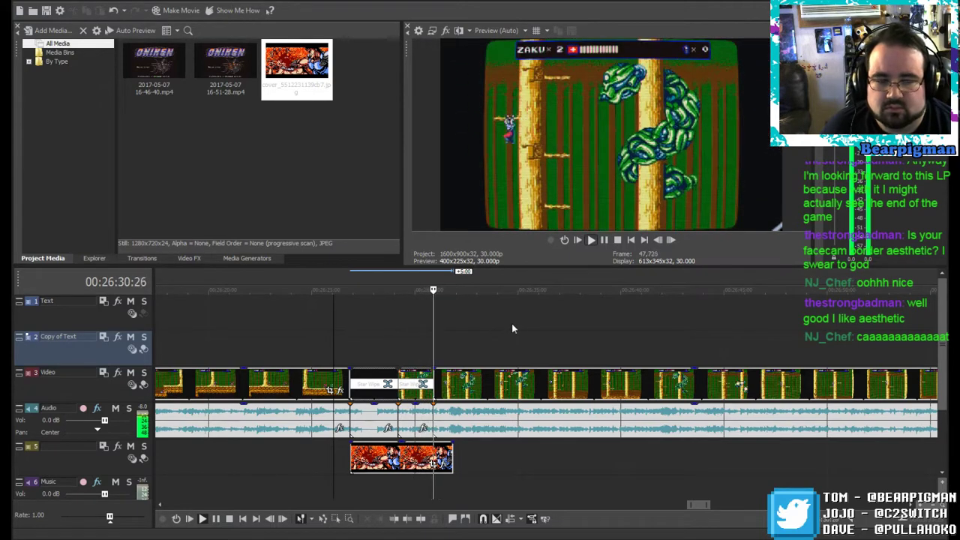
left_click(605, 241)
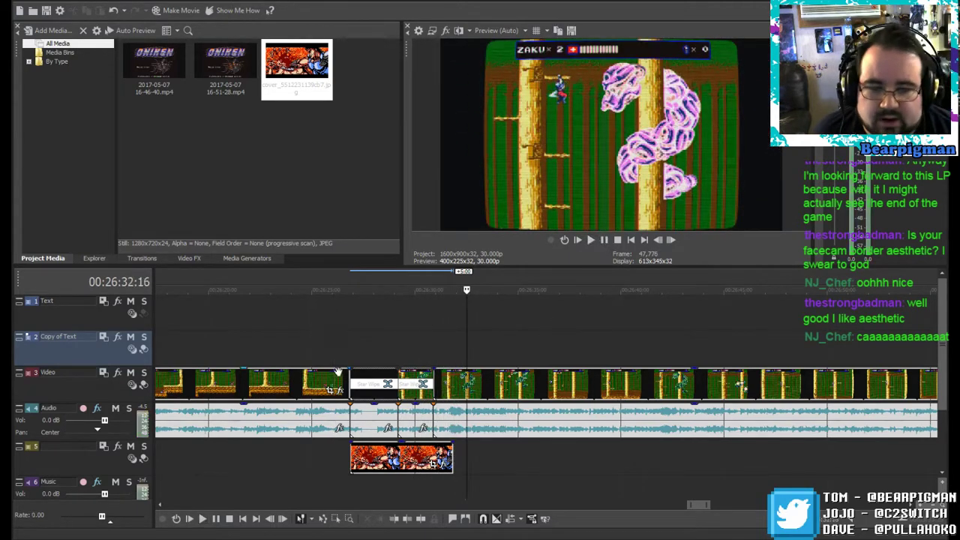
Step: Trim the closing Star Wipe piece to end at 00:26:27:21 and the boss opening Star Wipe piece to start at 00:26:29:29
left_click(371, 382)
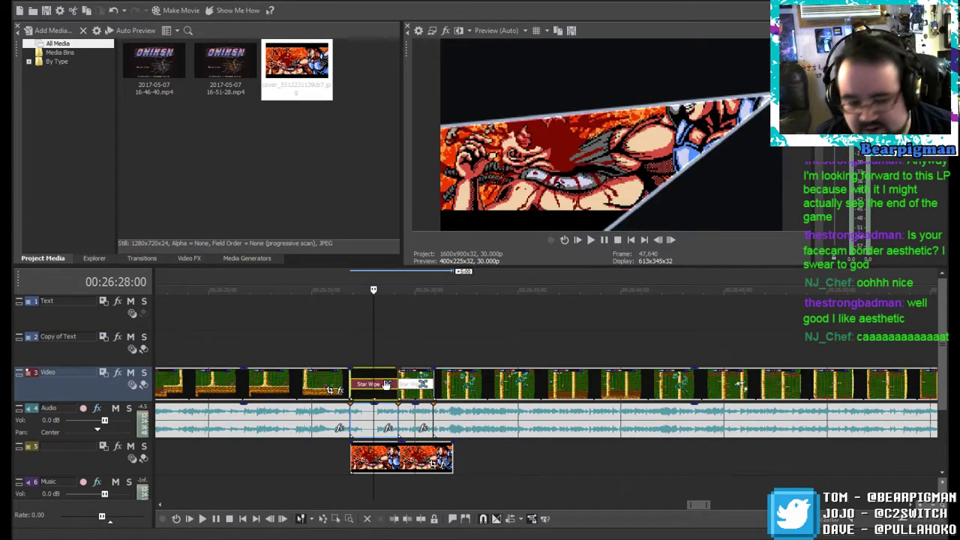
mouse_move(395, 377)
left_mouse_down()
mouse_move(365, 377)
mouse_move(391, 376)
left_mouse_up()
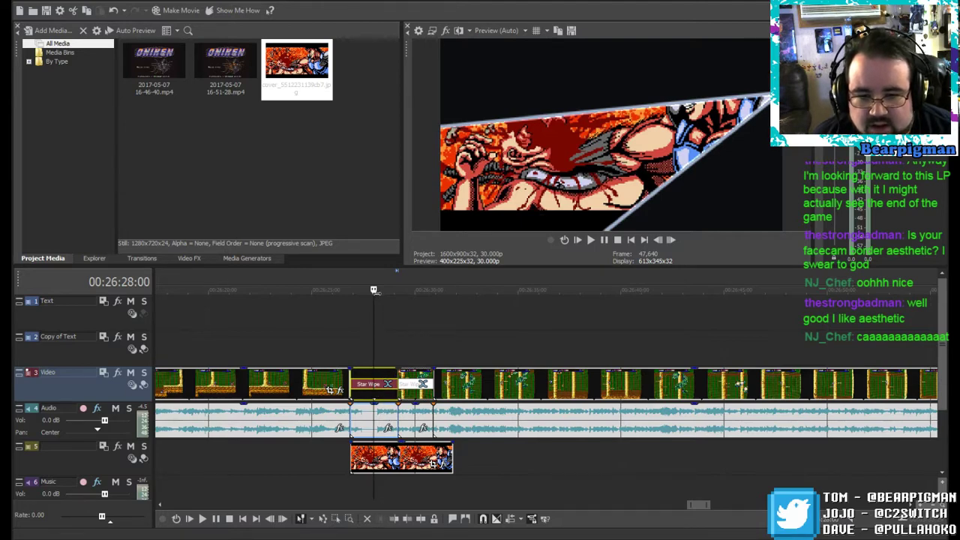
left_click_drag(373, 290, 367, 291)
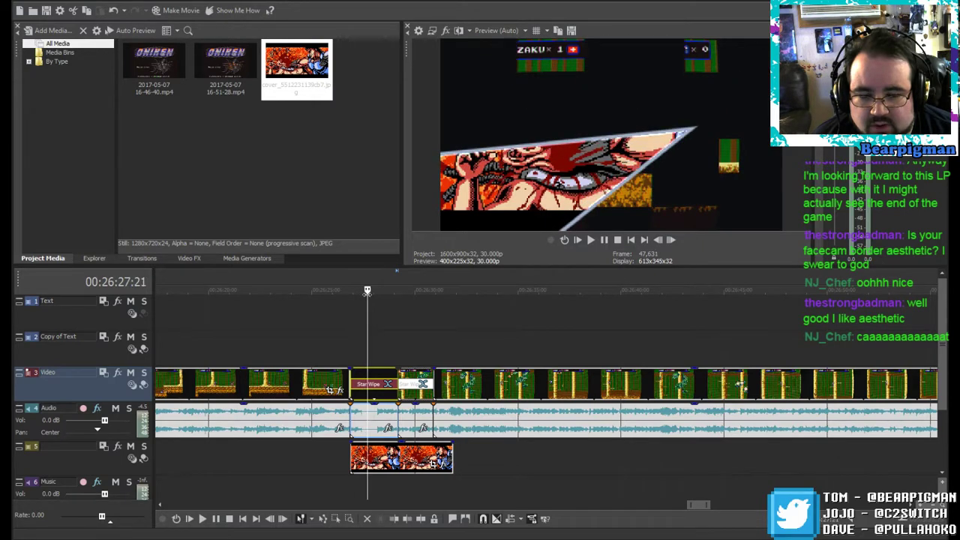
left_click(404, 519)
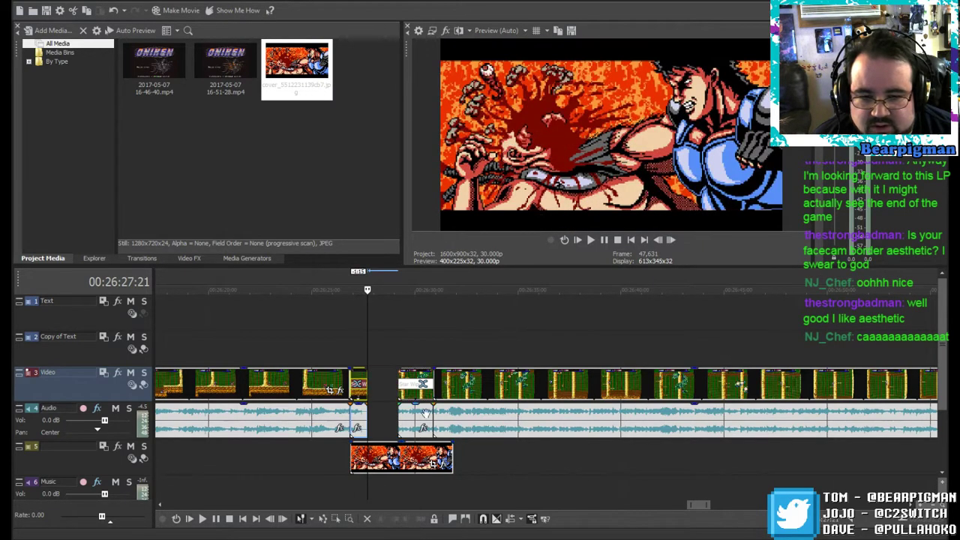
left_click(415, 375)
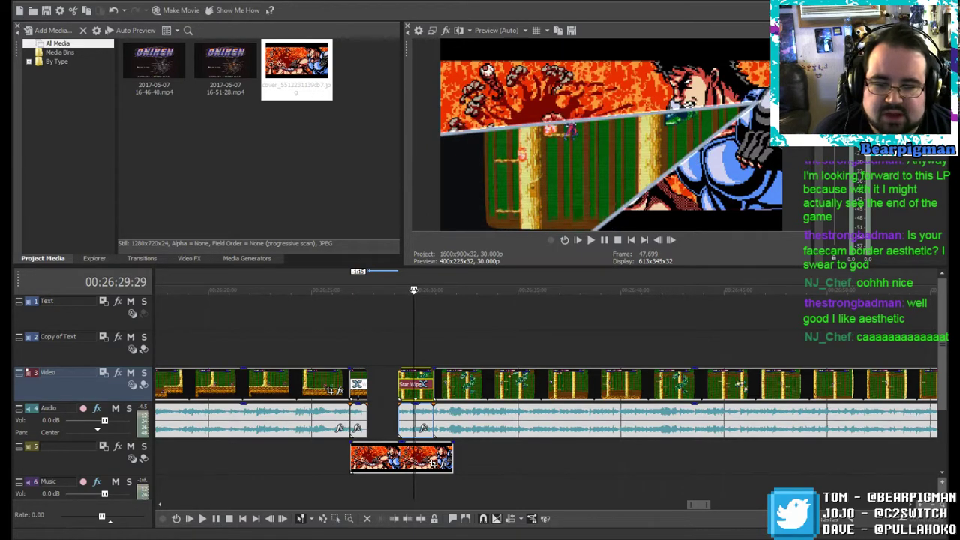
left_click(398, 519)
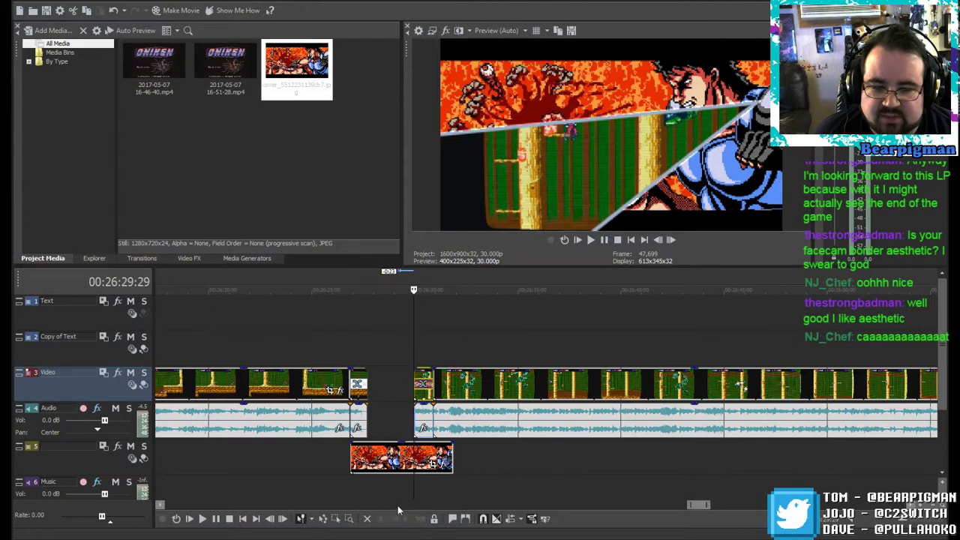
Step: Close the gaps by moving the boss opening piece and the following gameplay earlier, and shift the cover image to start at about 00:26:25:19
left_click_drag(423, 375, 378, 379)
left_click_drag(459, 386, 401, 386)
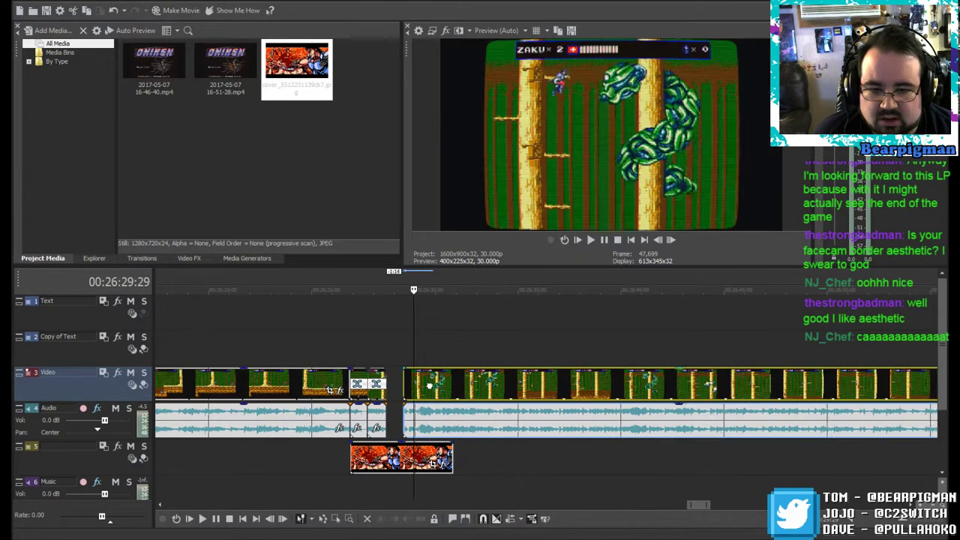
left_click_drag(433, 463, 407, 462)
Step: Play back the shortened Star Wipe transitions over the cover image, starting from 00:26:25:19
left_click(326, 306)
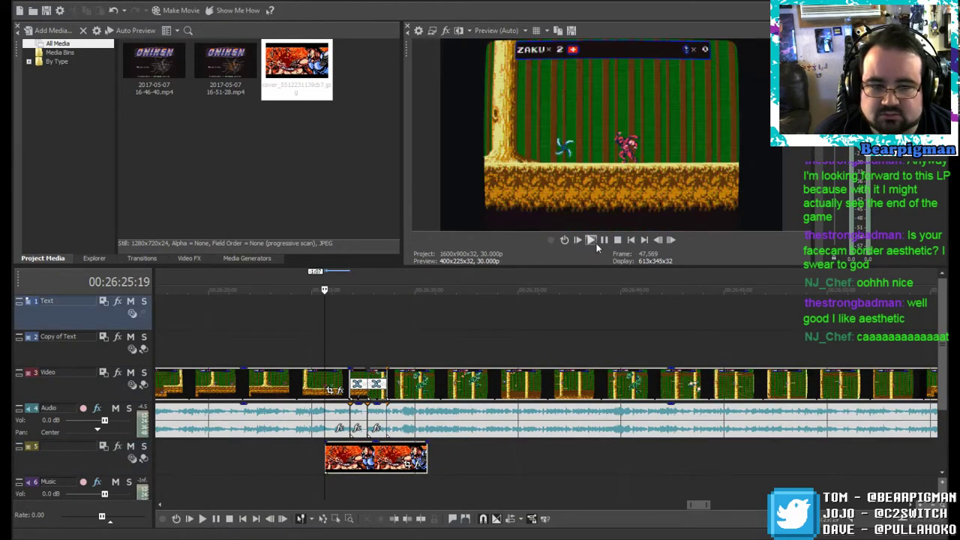
left_click(591, 240)
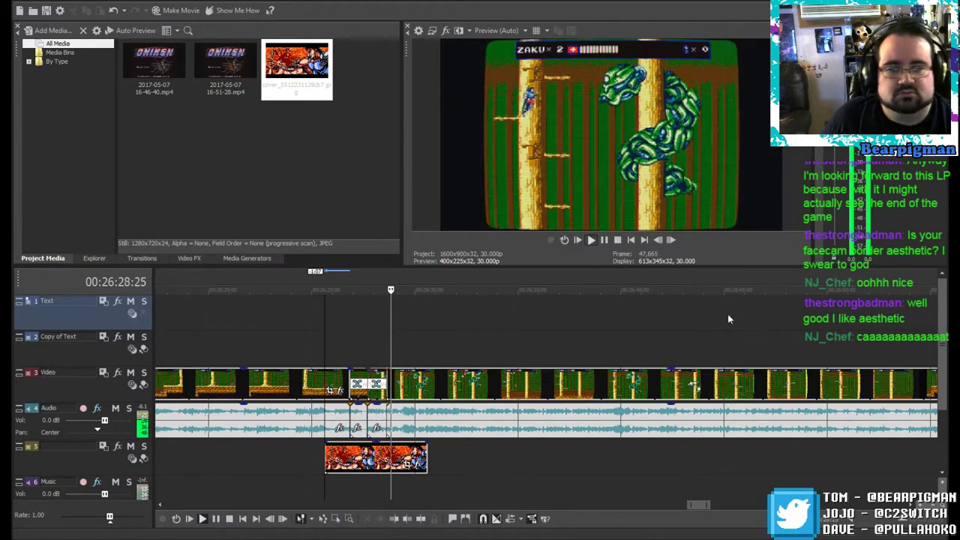
left_click(603, 240)
Step: Locate the black frame after the Mission 4 title card and split the gameplay clip there at 00:20:55:26
scroll(583, 342, "down", 5)
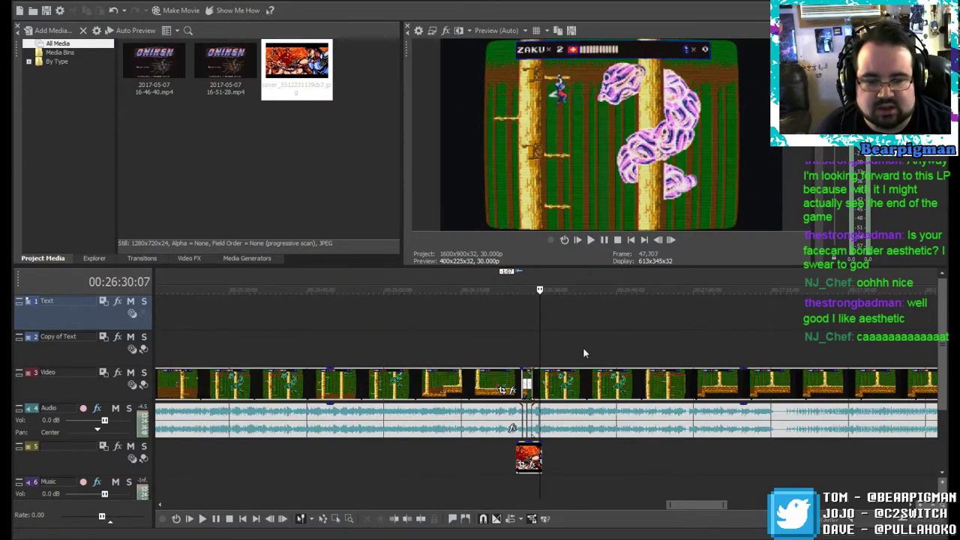
scroll(605, 363, "down", 3)
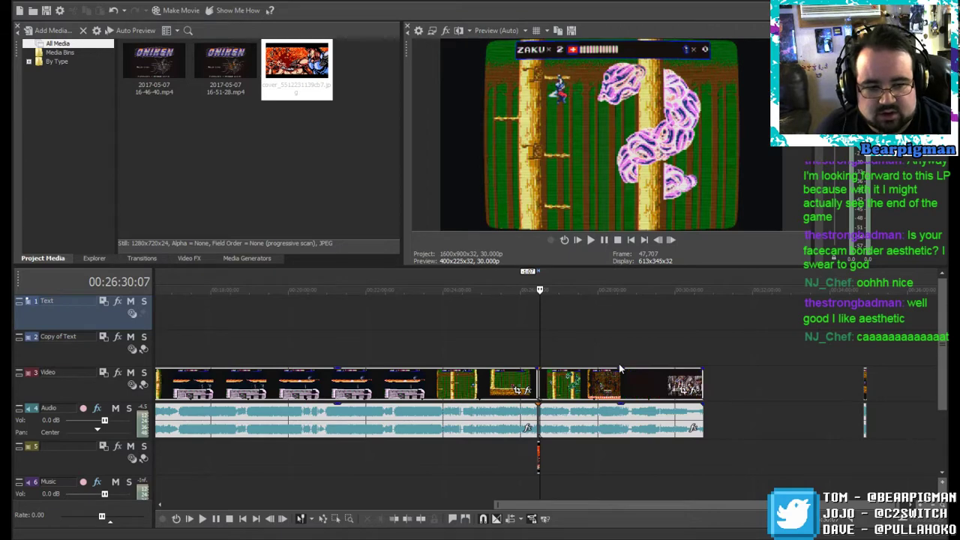
left_click(451, 348)
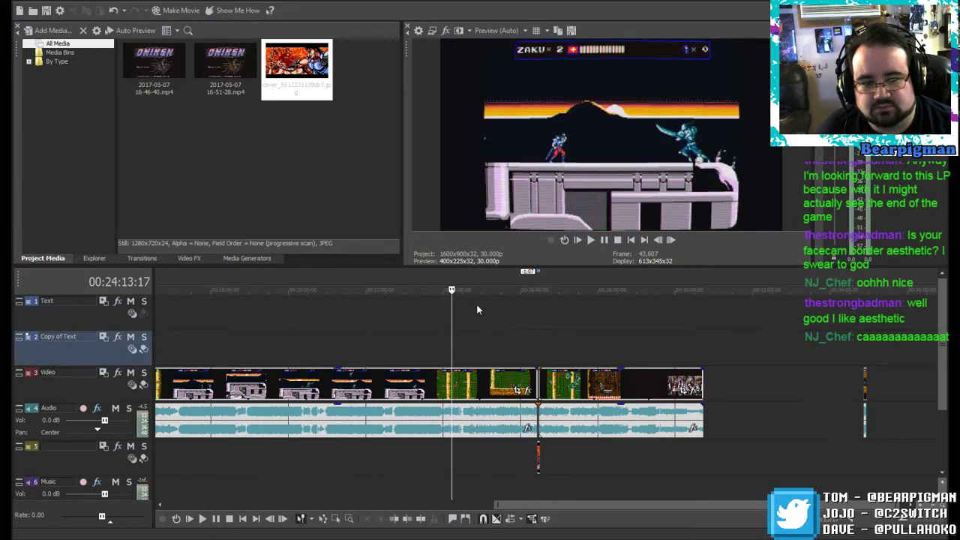
left_click(448, 289)
left_click_drag(448, 290, 322, 302)
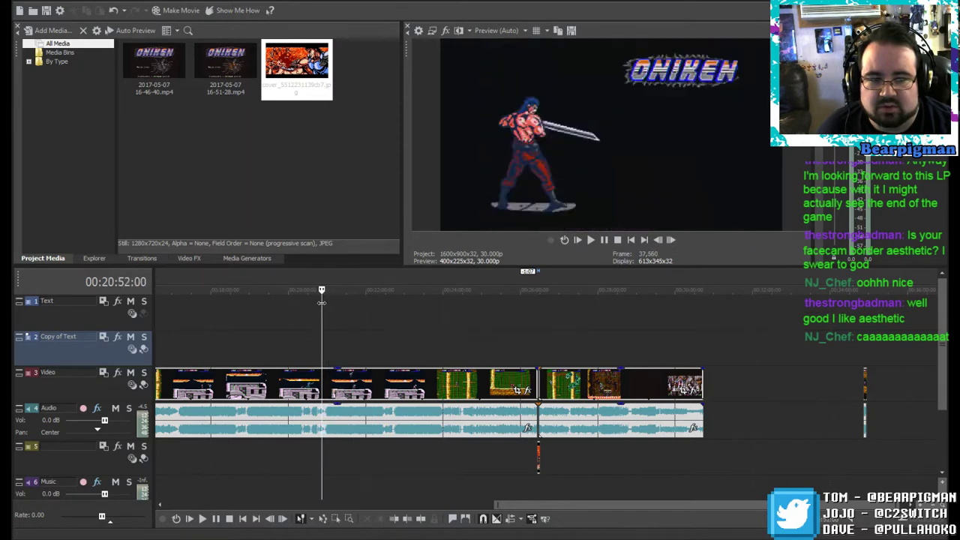
left_click(590, 239)
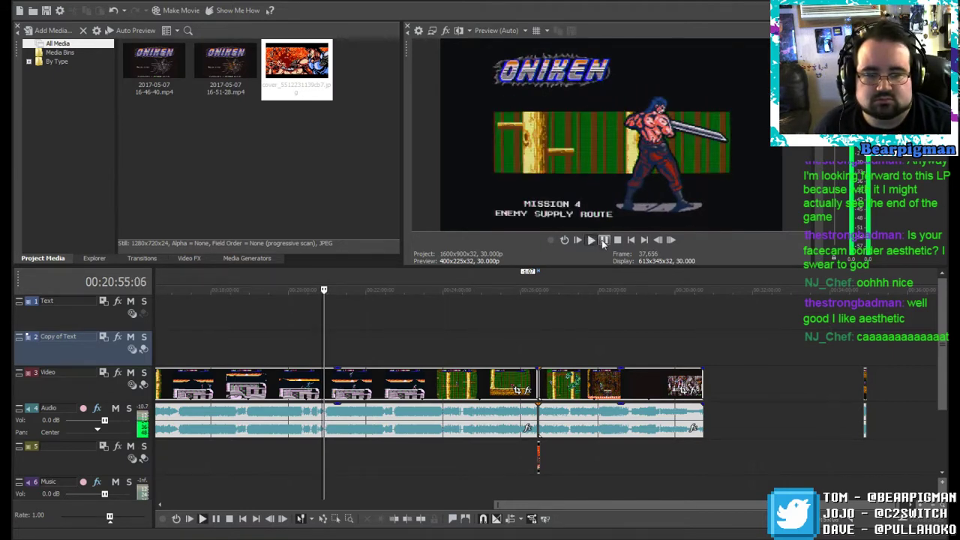
left_click(604, 240)
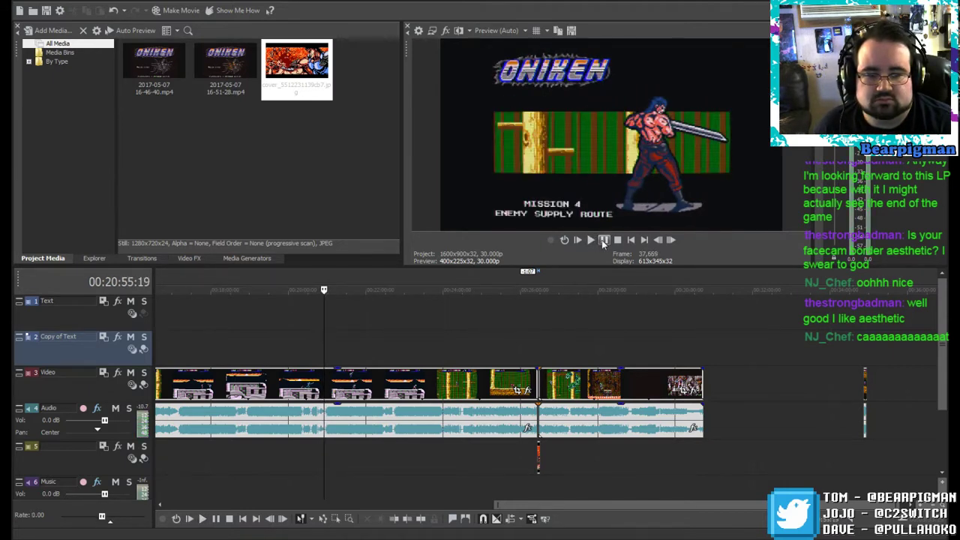
left_click(671, 244)
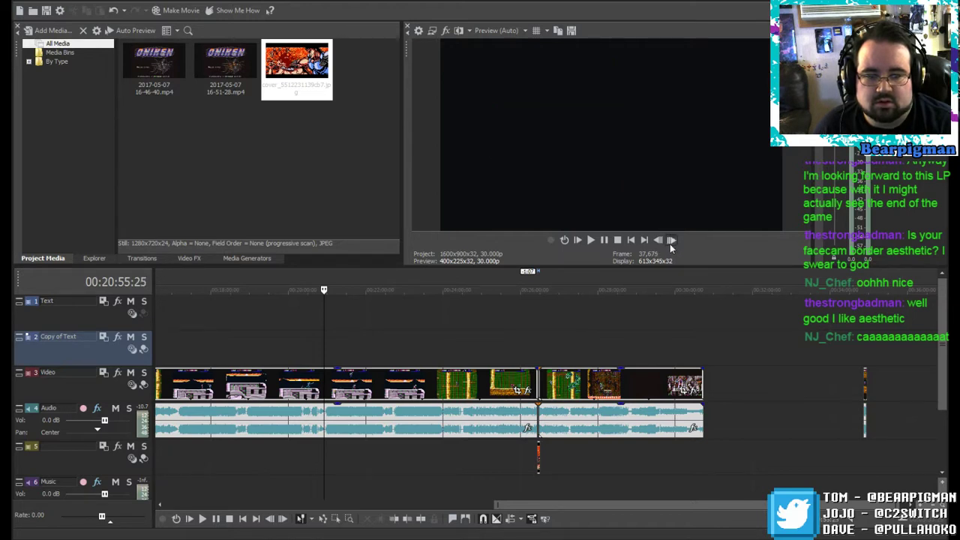
left_click(670, 244)
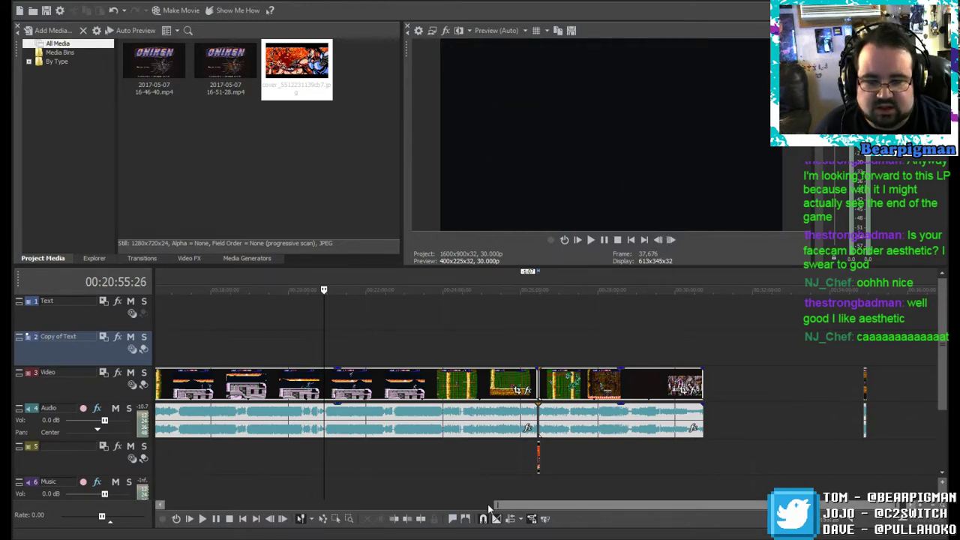
left_click(431, 521)
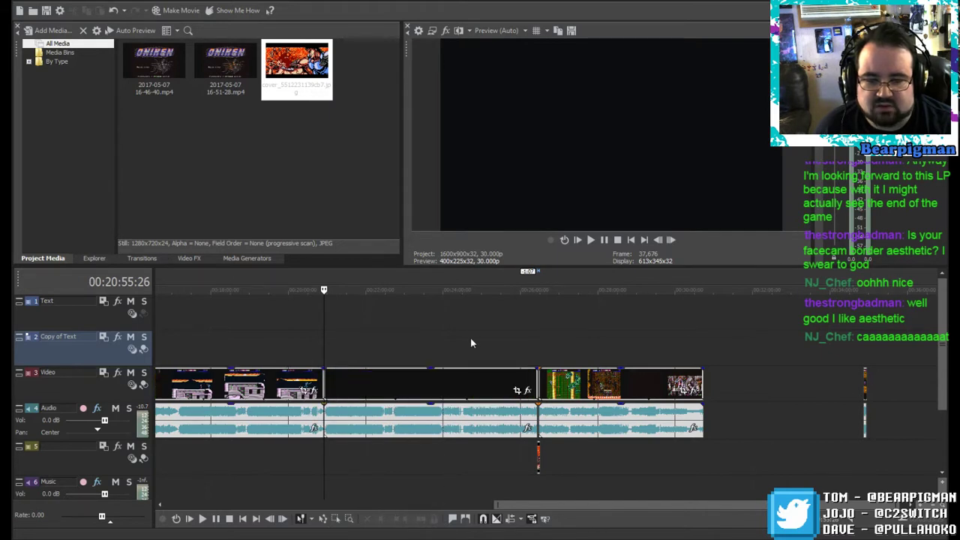
Step: Play through the Mission 4 footage after the split to examine the failed attempt and the train section, resuming from 00:23:00:01
left_click(589, 240)
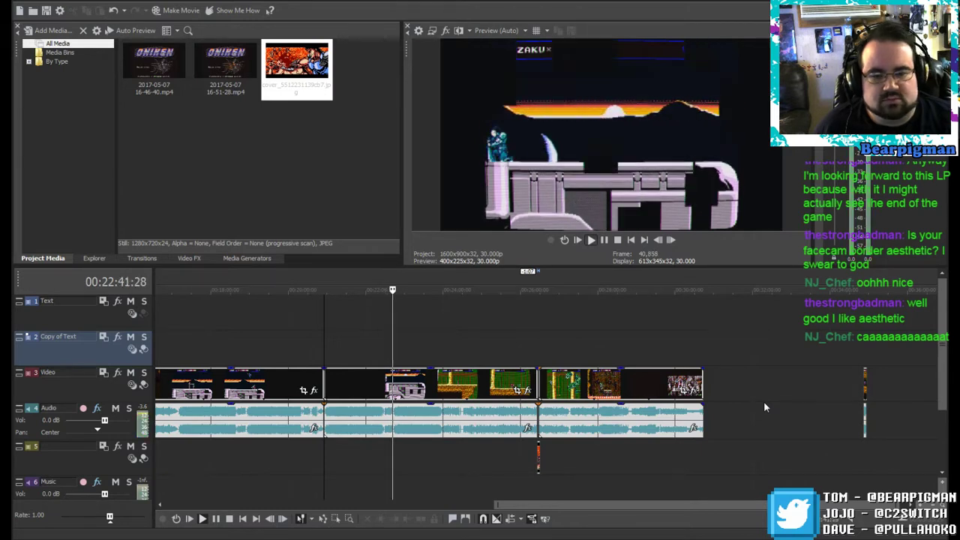
left_click(603, 239)
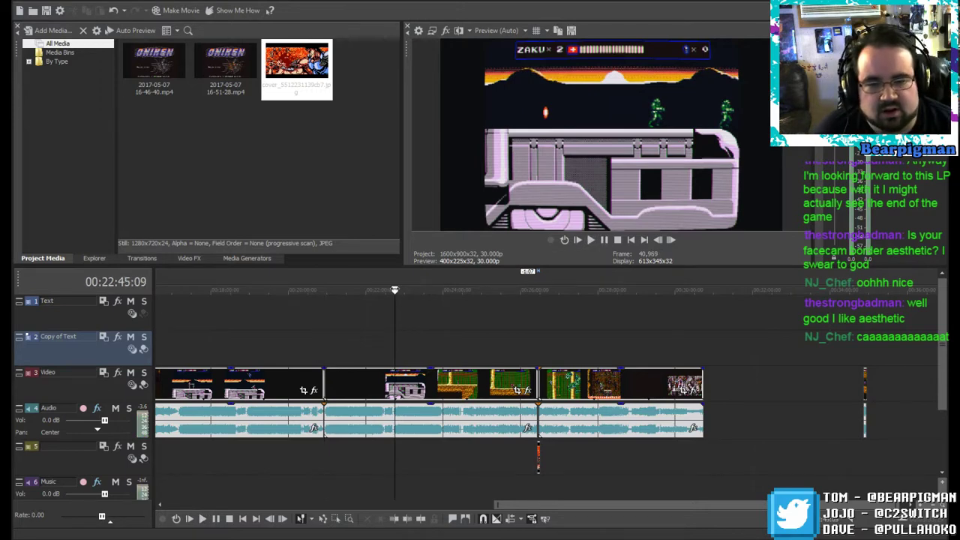
left_click_drag(396, 290, 405, 290)
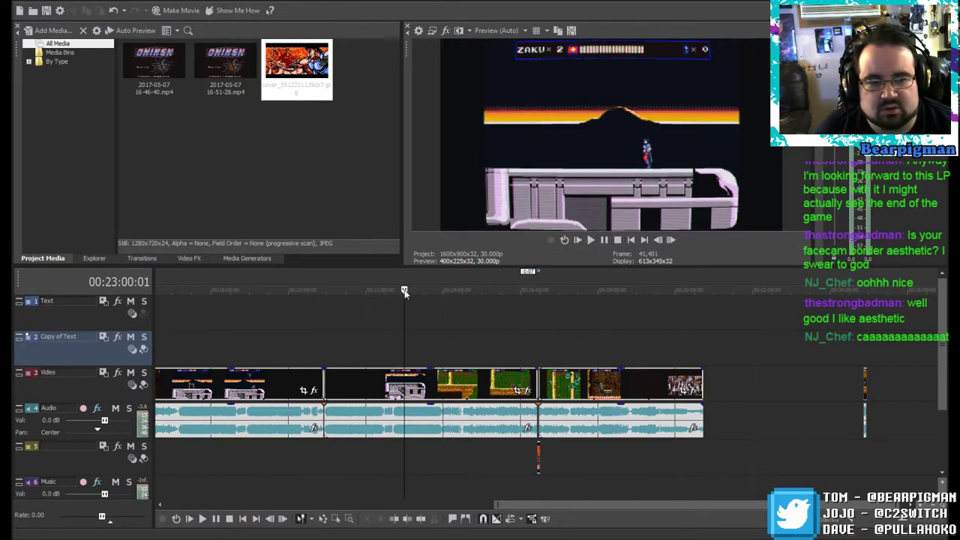
left_click(590, 240)
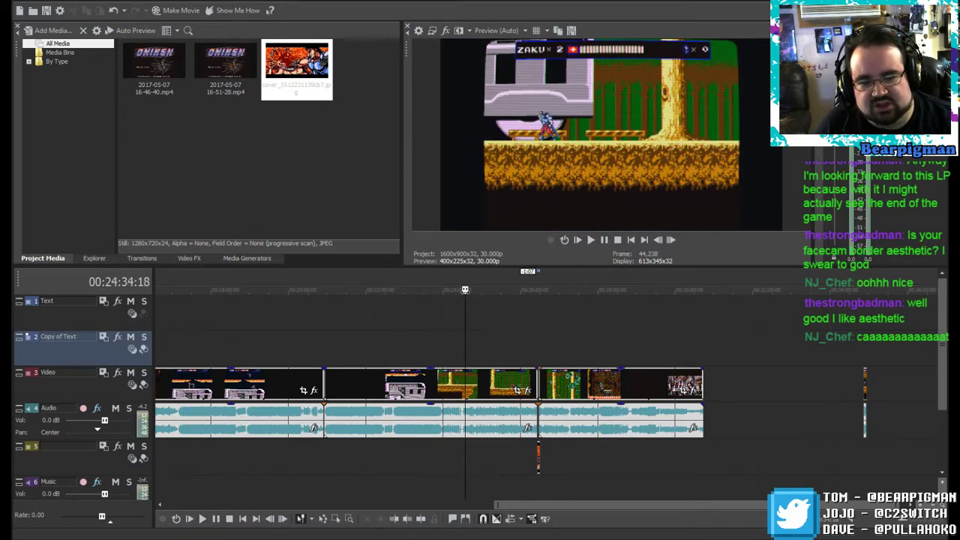
Step: Split the gameplay at the black frame at 00:22:42:15 and delete the section from the Mission 4 title card up to it
left_click_drag(465, 289, 387, 288)
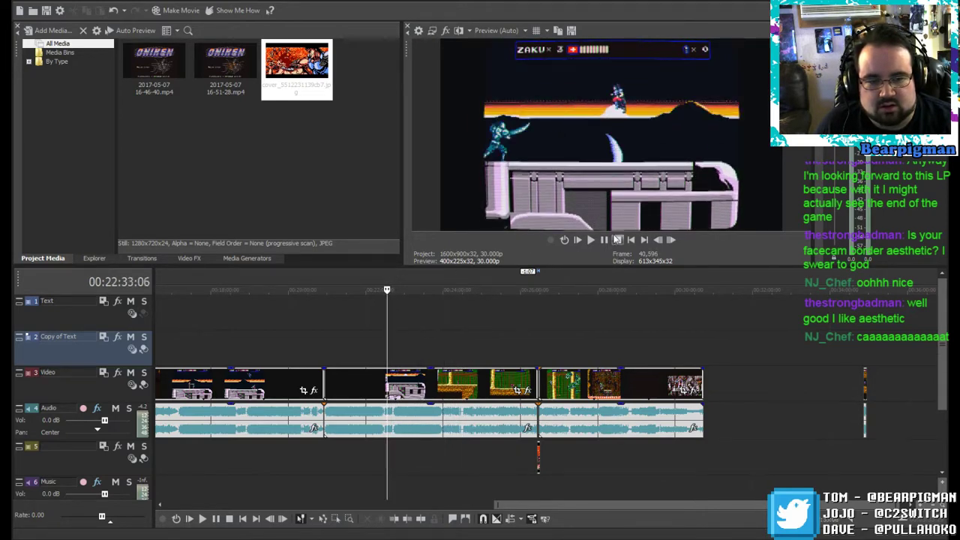
left_click(590, 239)
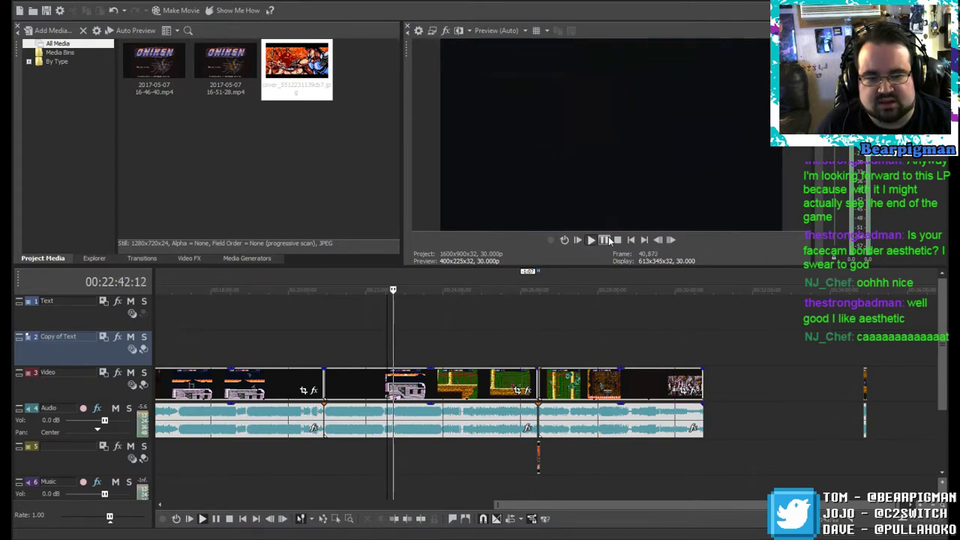
left_click(604, 239)
left_click(659, 240)
left_click(658, 240)
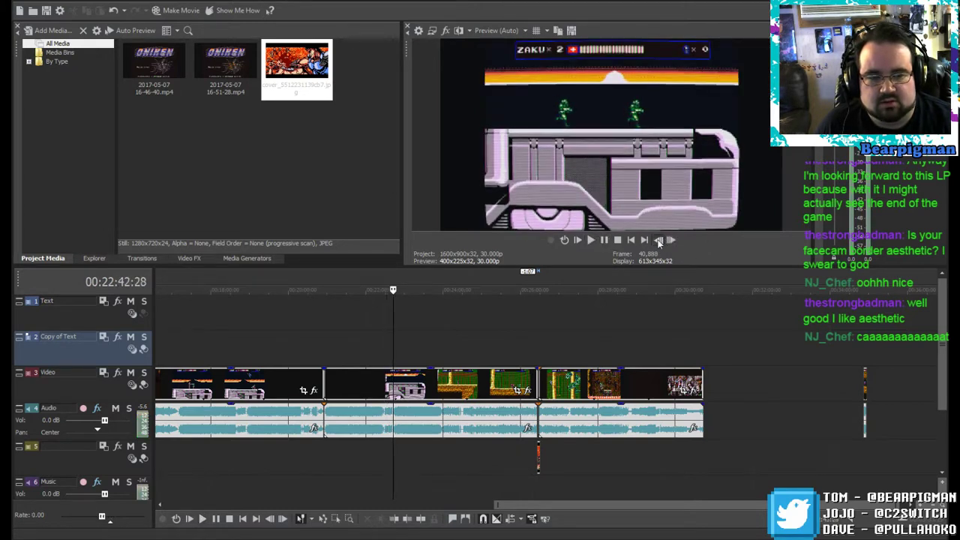
left_click(658, 240)
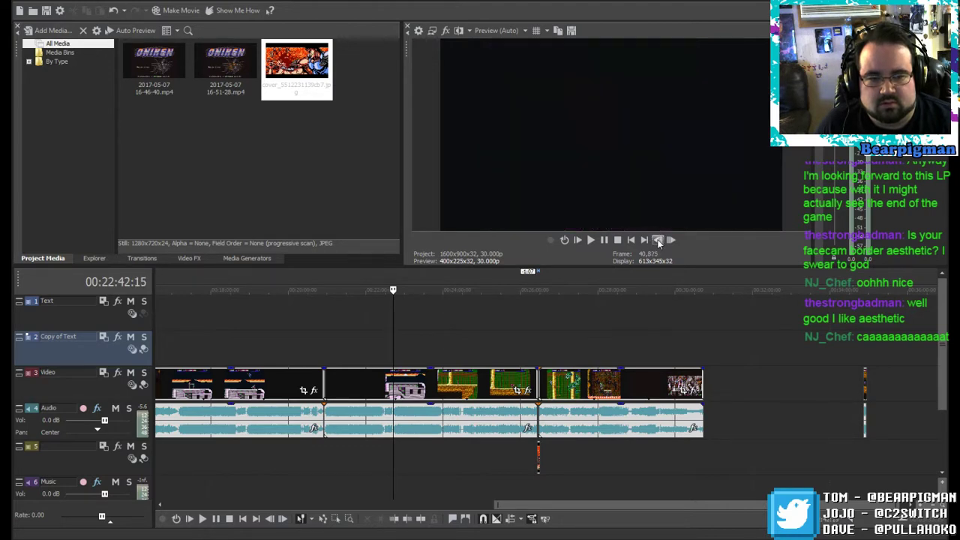
left_click(421, 518)
left_click(338, 386)
key("Delete")
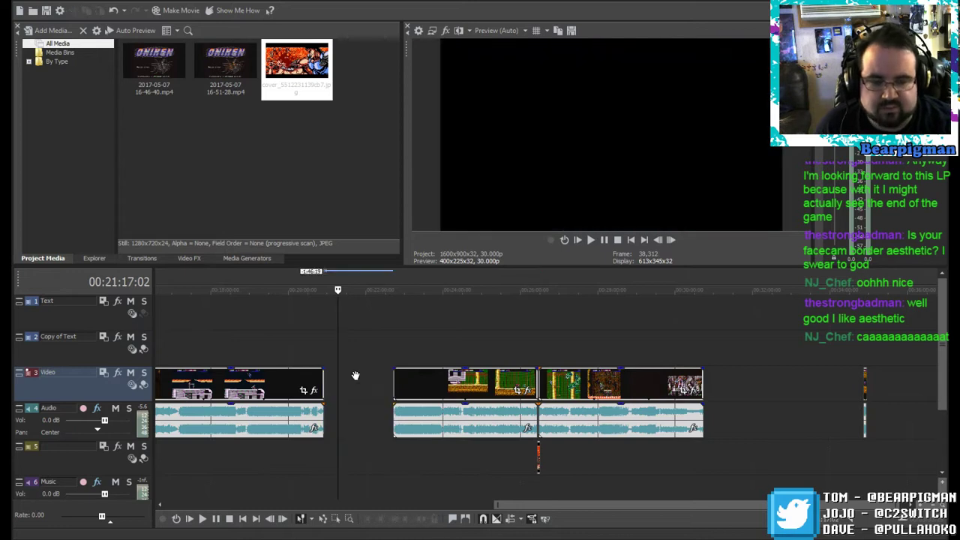
Step: Play back the remaining gameplay from 00:24:30:26 through the forest climb to look for the next cut point
left_click(395, 339)
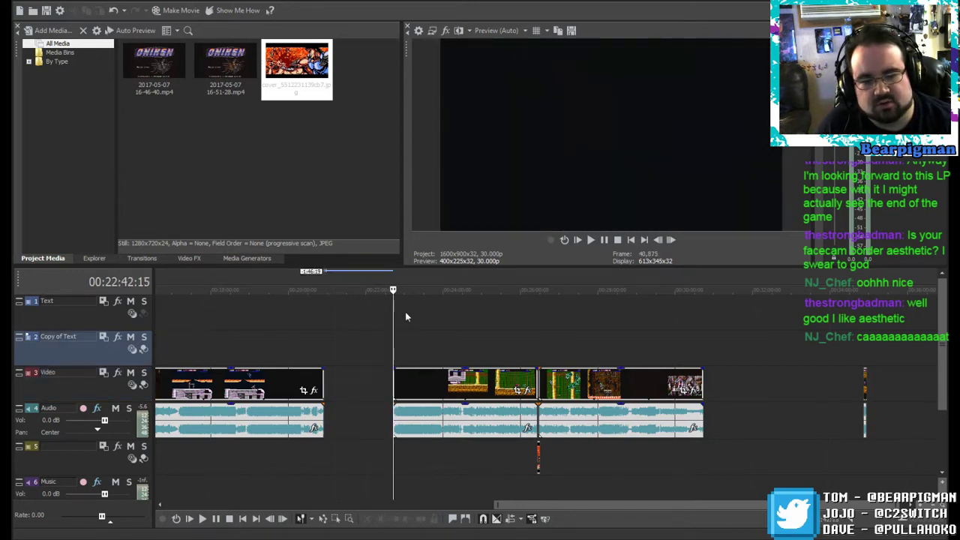
left_click_drag(393, 306, 463, 309)
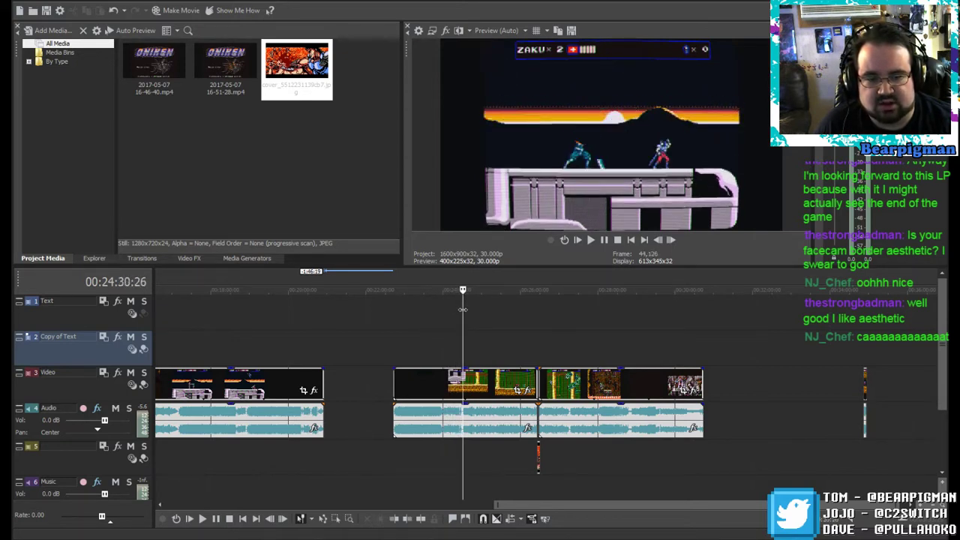
left_click(604, 242)
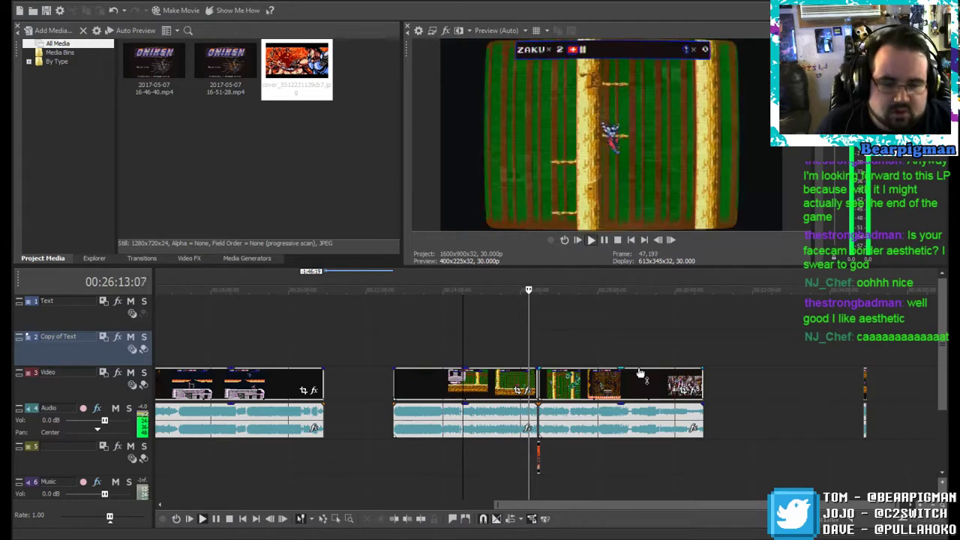
left_click(603, 240)
Step: Find the cut point in the forest climb and split the gameplay clip at 00:25:06:02
key("j")
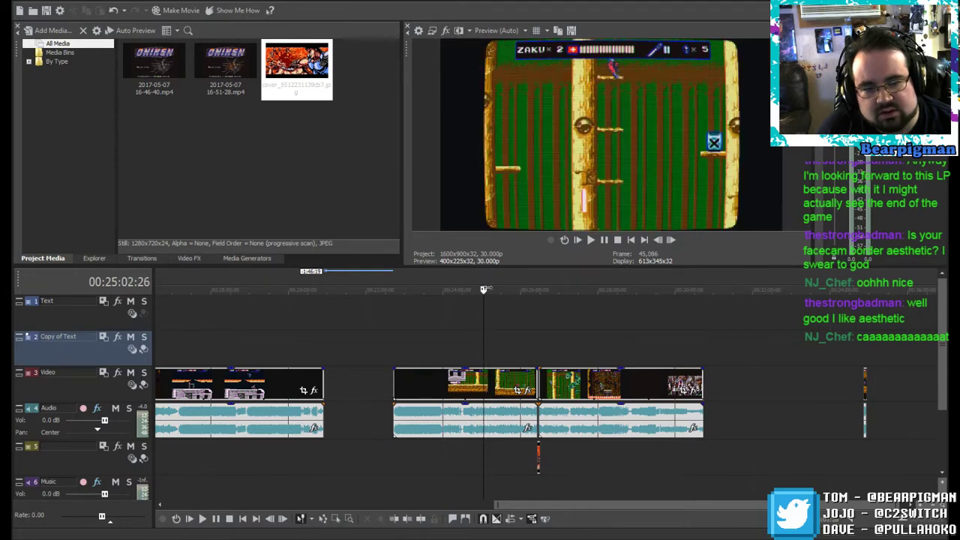
left_click(589, 240)
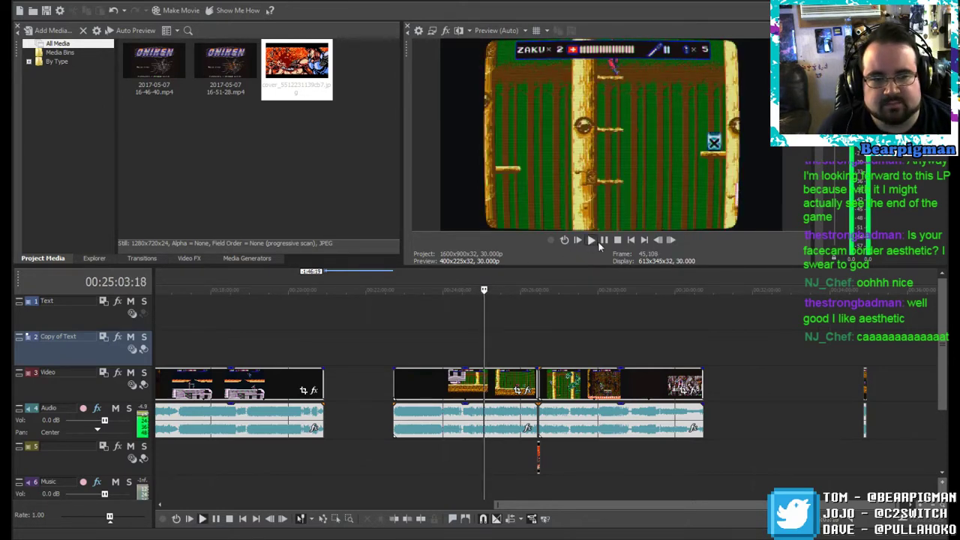
left_click(603, 240)
left_click(604, 240)
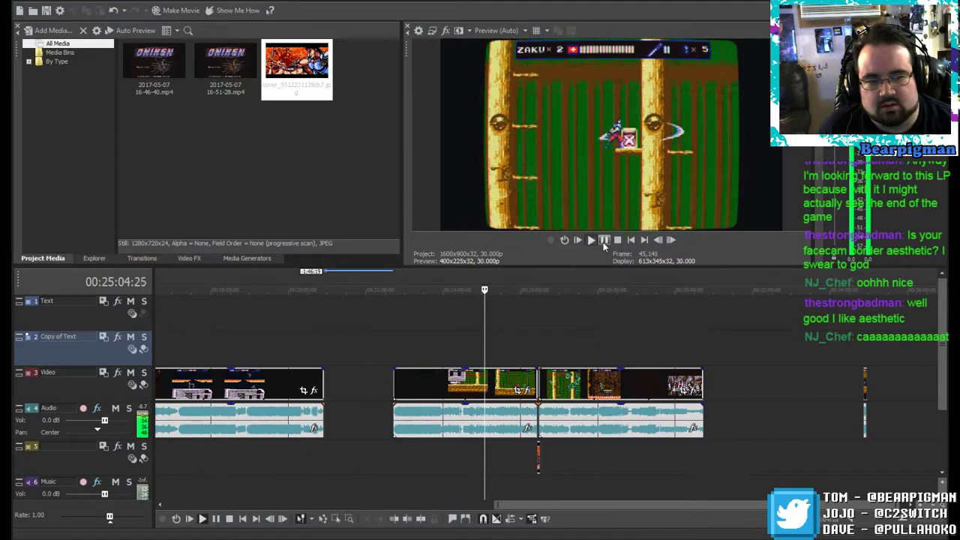
left_click(603, 239)
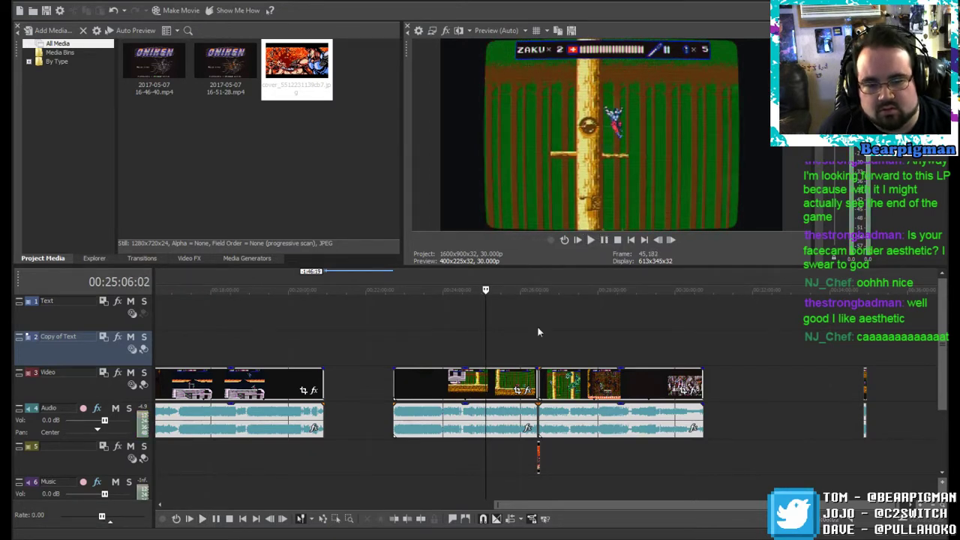
left_click(421, 517)
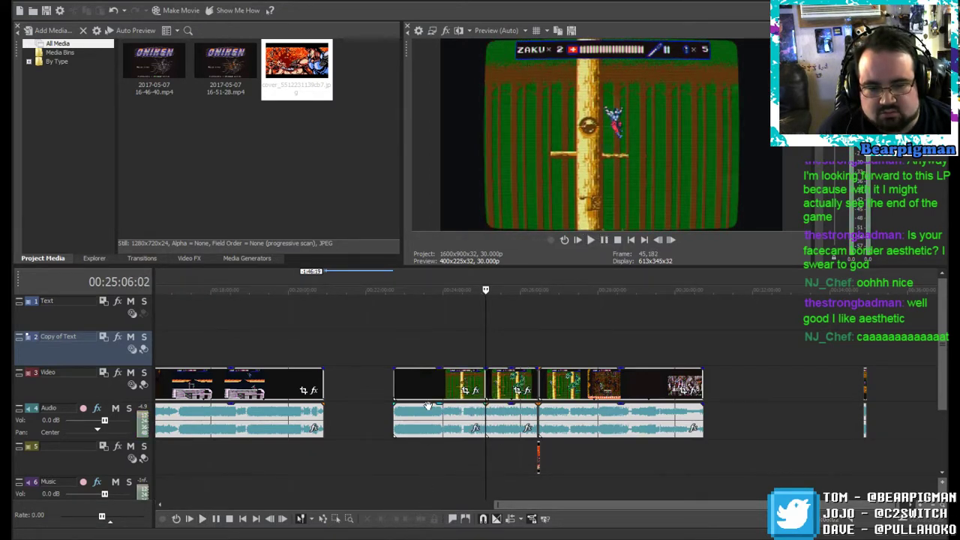
Step: Shift the forest section before the split earlier and move the short cave clip from the timeline's end into the gap before the later forest section
left_click_drag(436, 388, 419, 386)
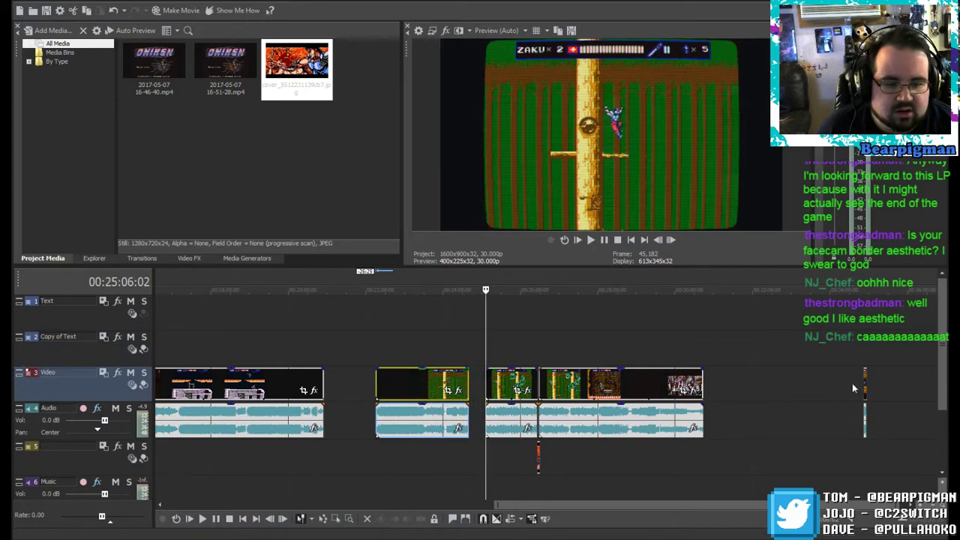
left_click_drag(864, 375, 470, 367)
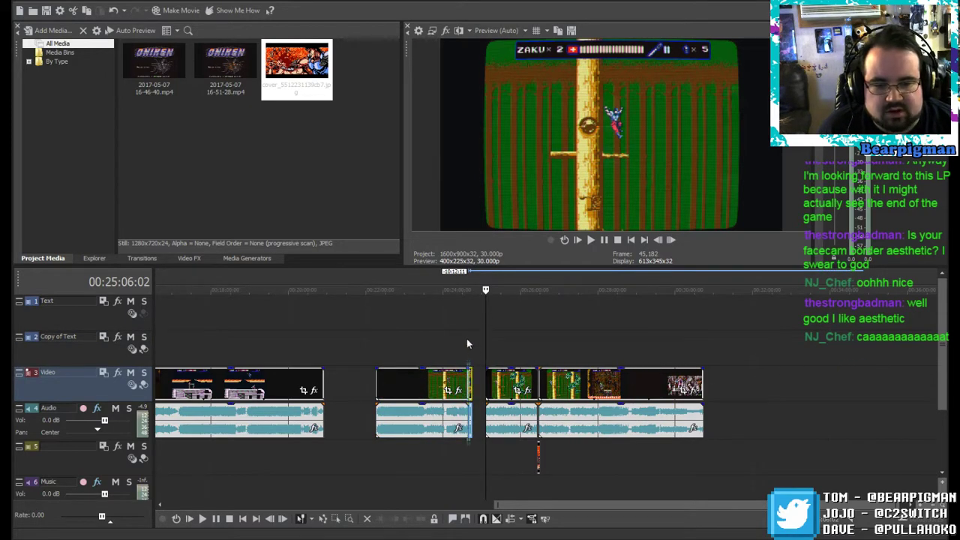
left_click(467, 341)
scroll(564, 415, "up", 10)
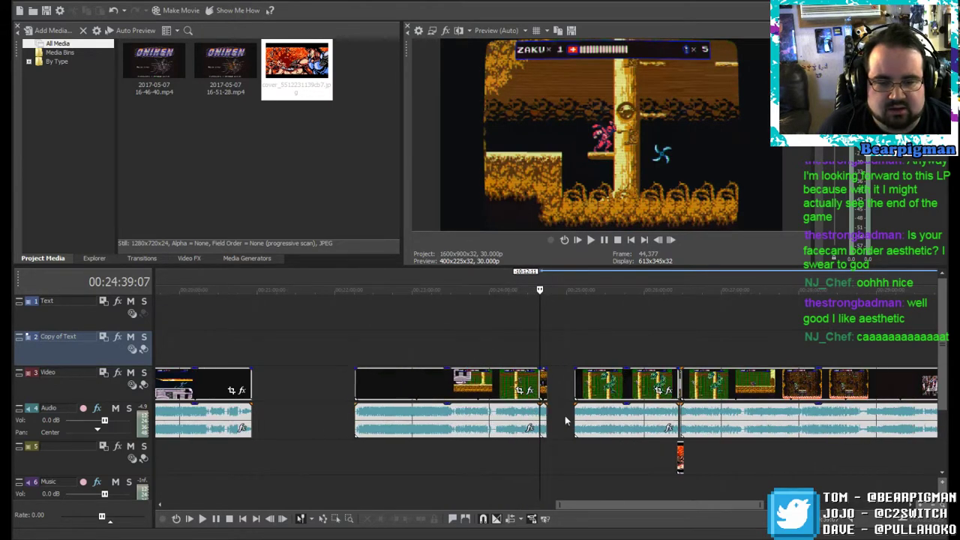
left_click_drag(551, 377, 624, 377)
Step: Play the short cave clip from 00:24:57:29 and place the cursor at its end at 00:25:03:13
left_click(614, 344)
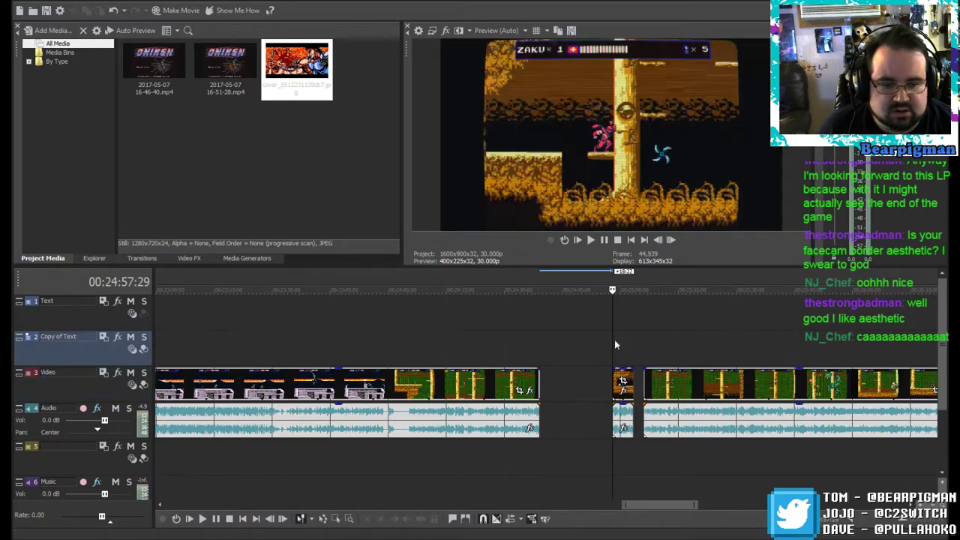
left_click(589, 242)
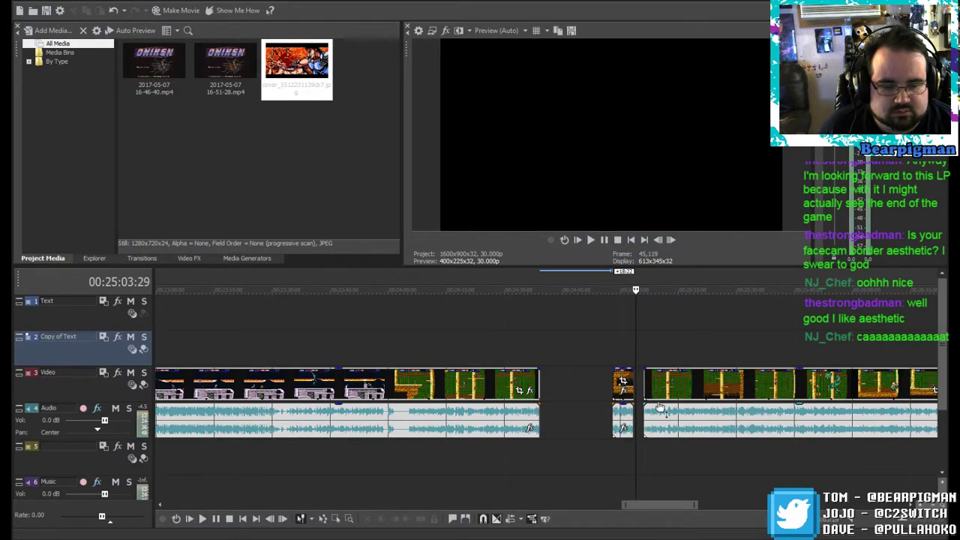
scroll(659, 407, "up", 5)
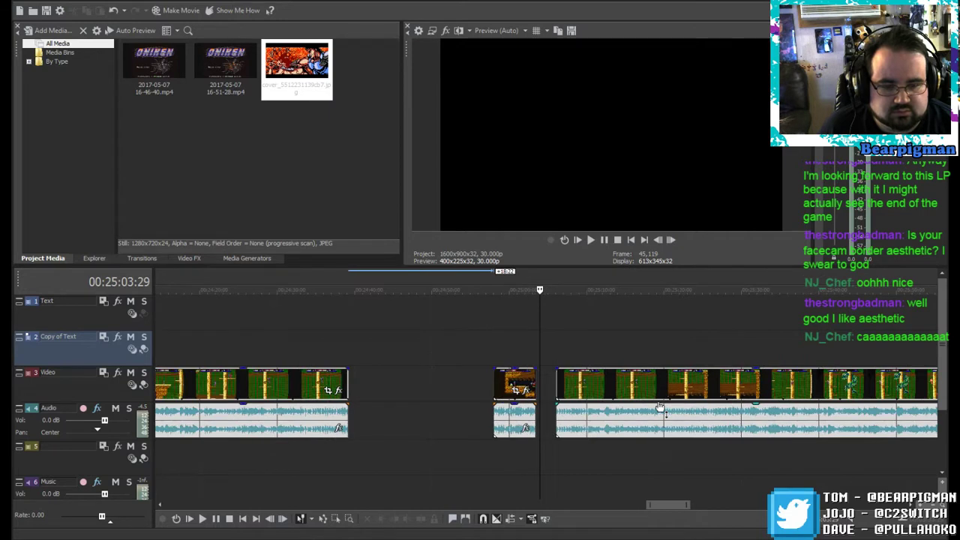
left_click(529, 343)
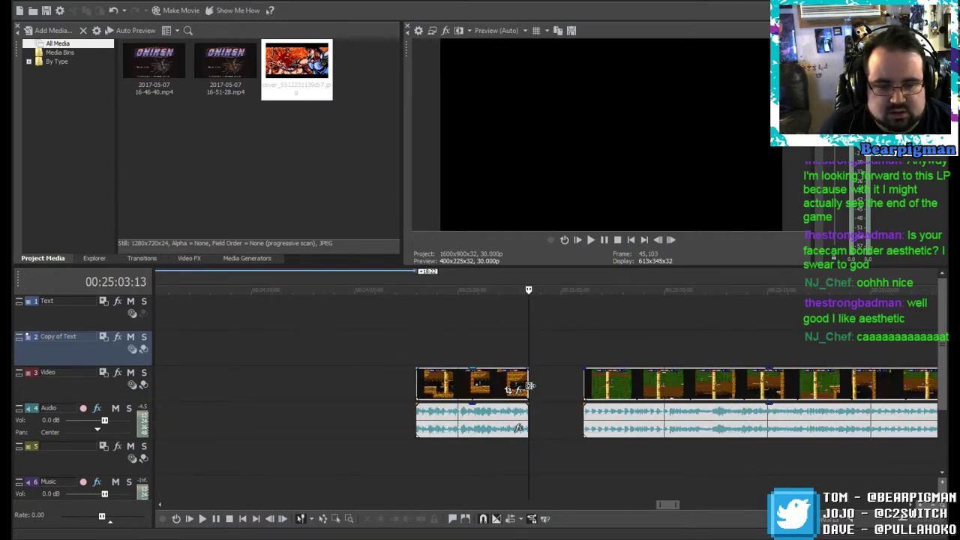
Step: Extend the start of the later forest clip back to 00:25:05:11, split it at 00:25:06:05 and play the split-off piece
left_click_drag(584, 386, 570, 385)
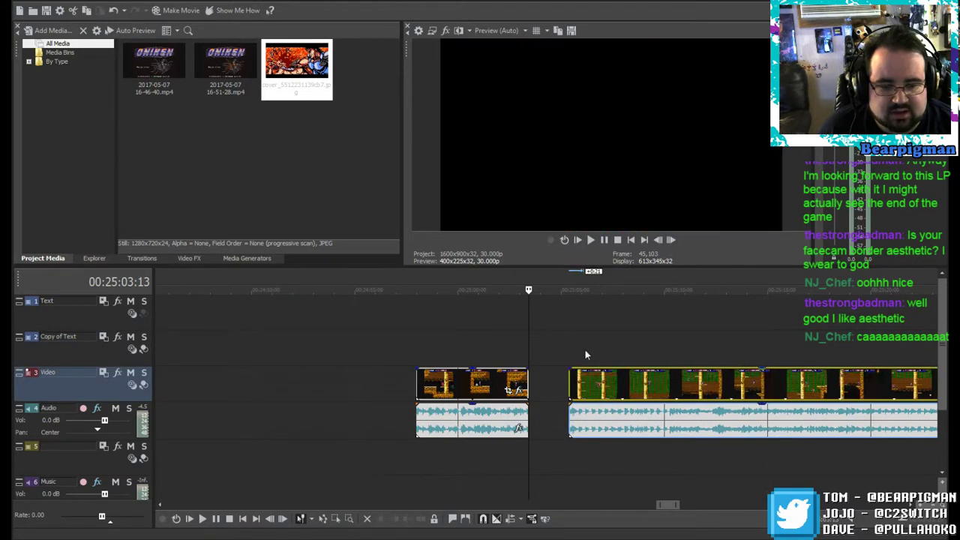
left_click(586, 349)
key("Left")
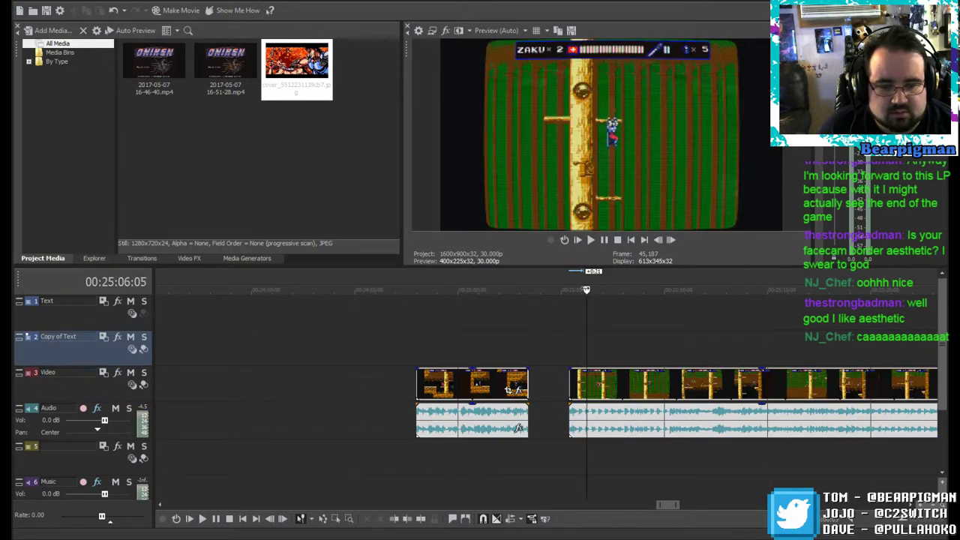
key("Left")
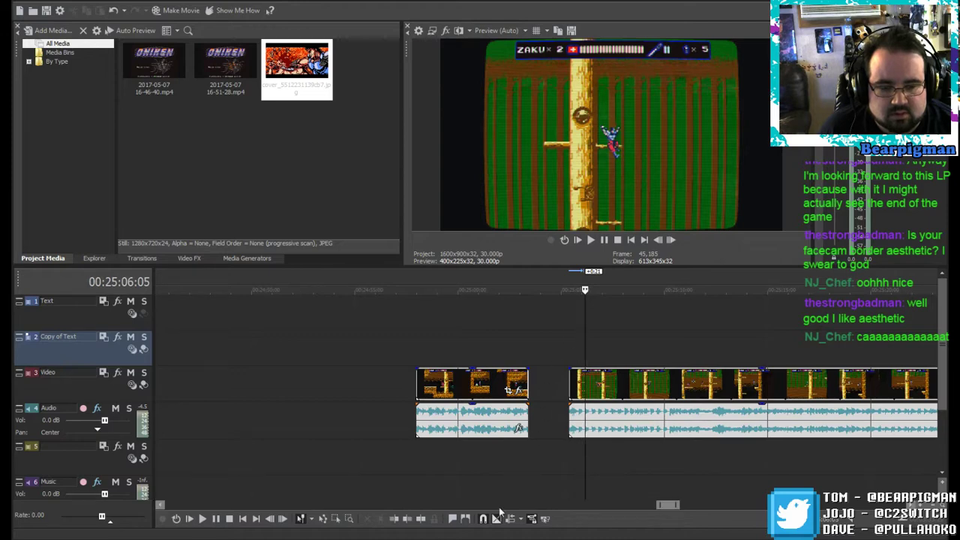
left_click(567, 341)
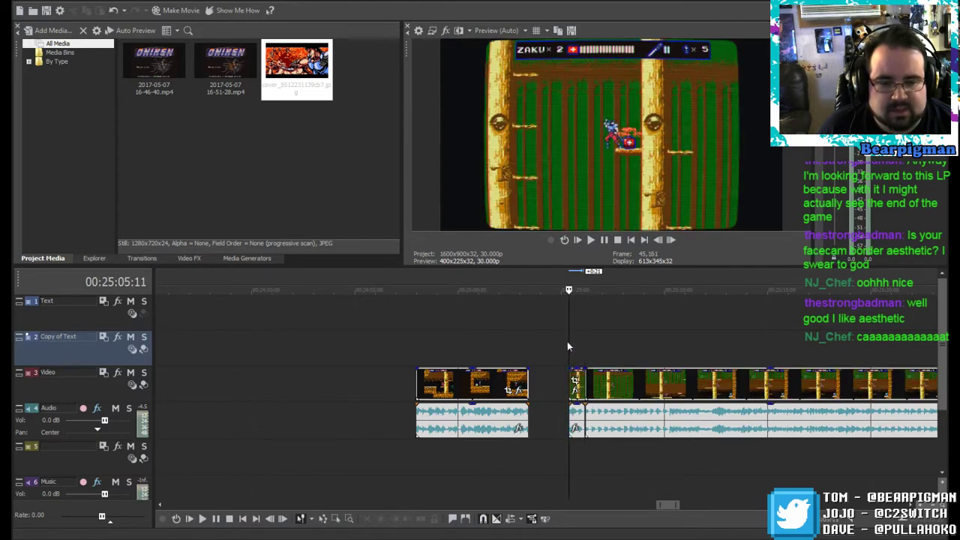
left_click(592, 240)
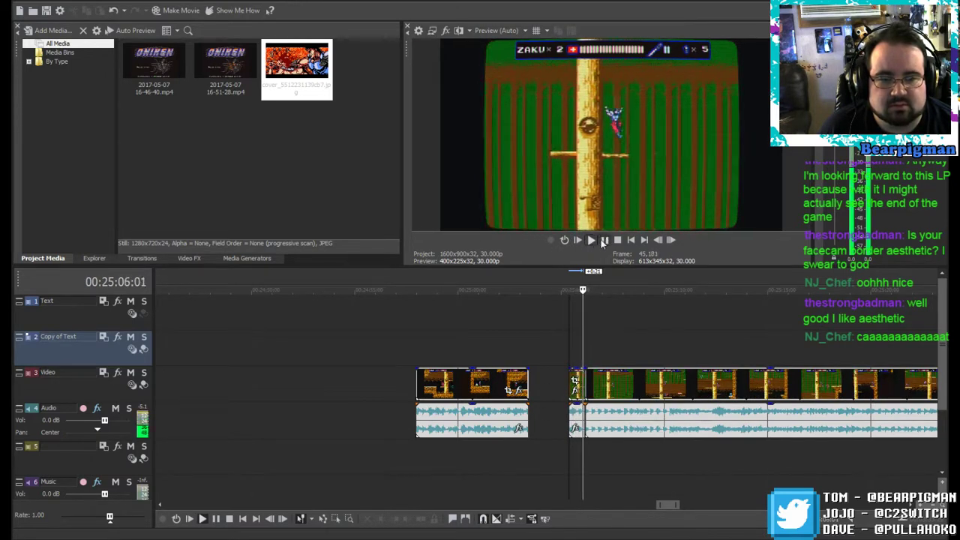
left_click(604, 240)
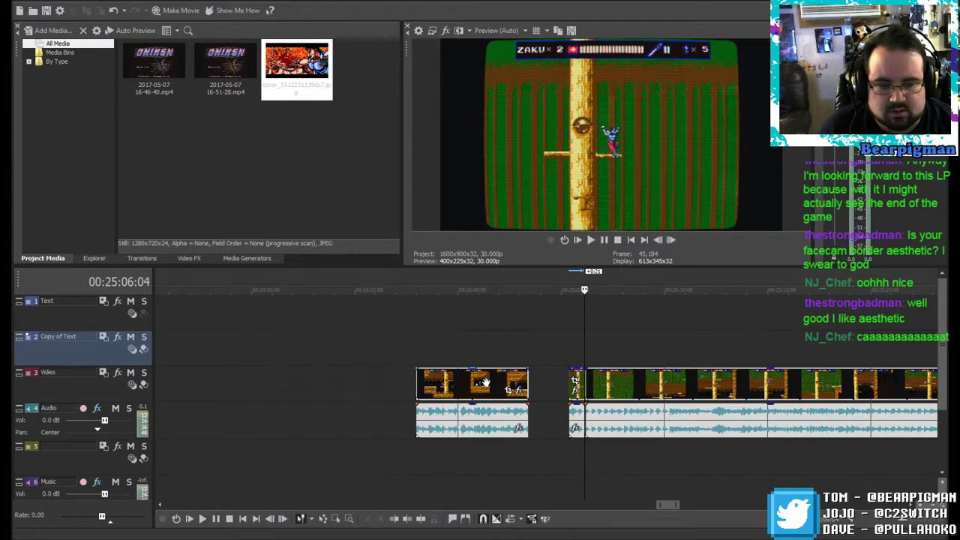
Step: Fade in the split-off forest piece over its full length using a Star Wipe transition with the Oniken Cut preset
left_click(574, 381)
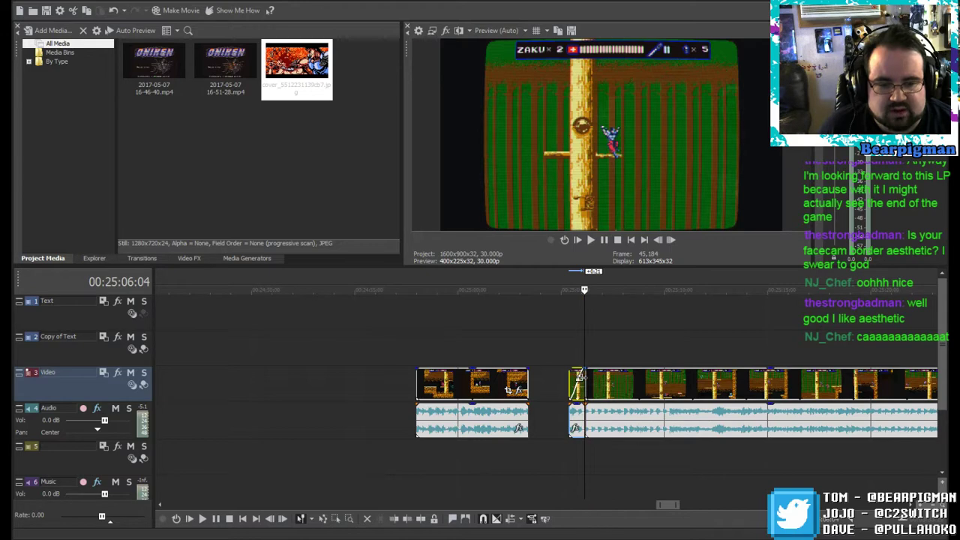
right_click(575, 377)
mouse_move(677, 40)
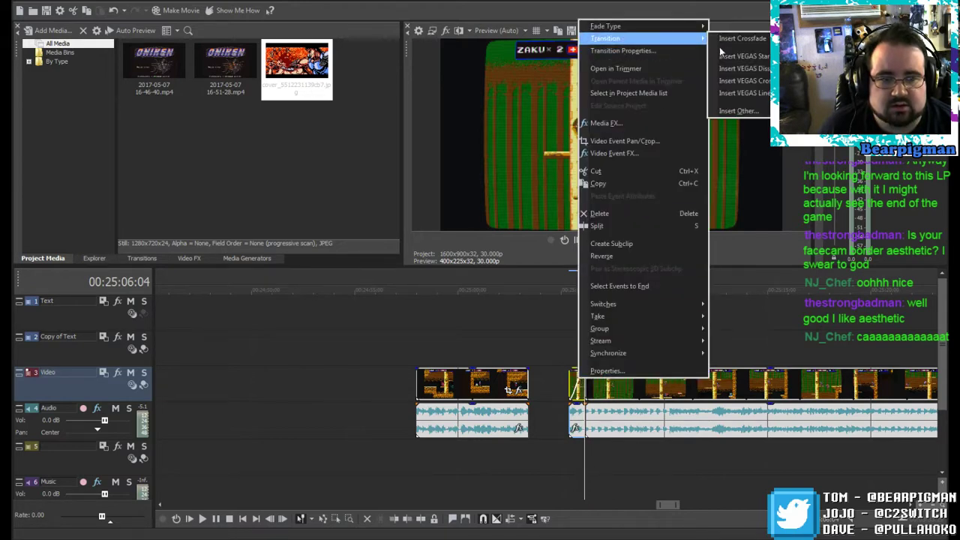
left_click(734, 57)
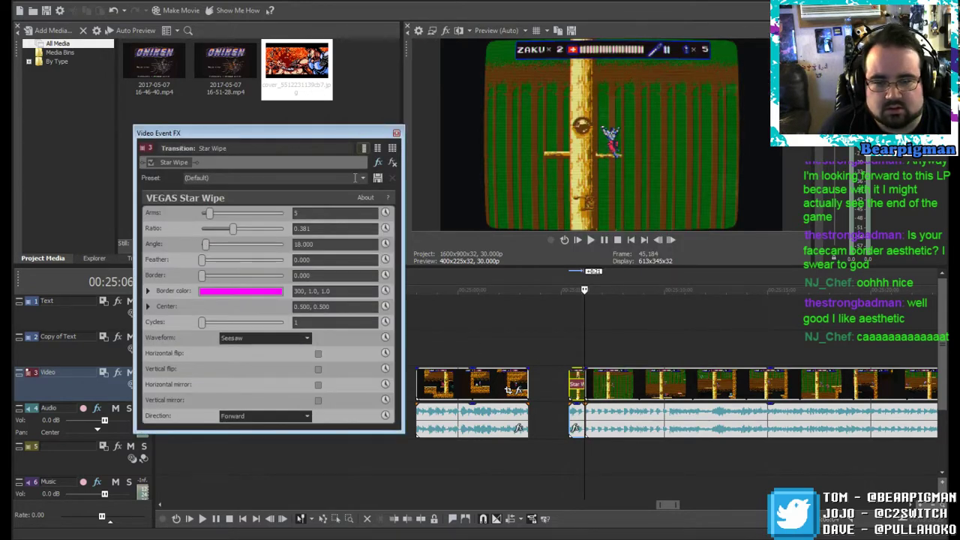
left_click(363, 178)
left_click(246, 328)
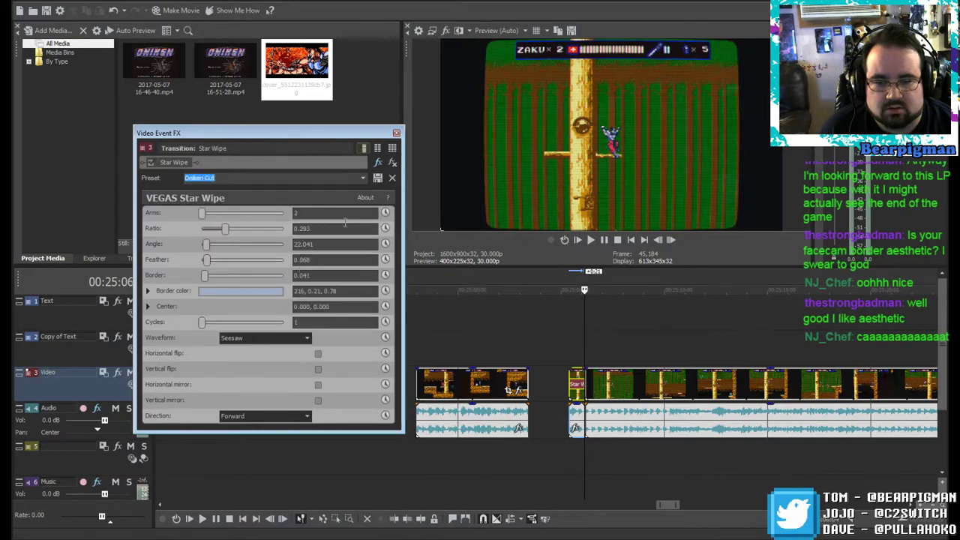
left_click(396, 133)
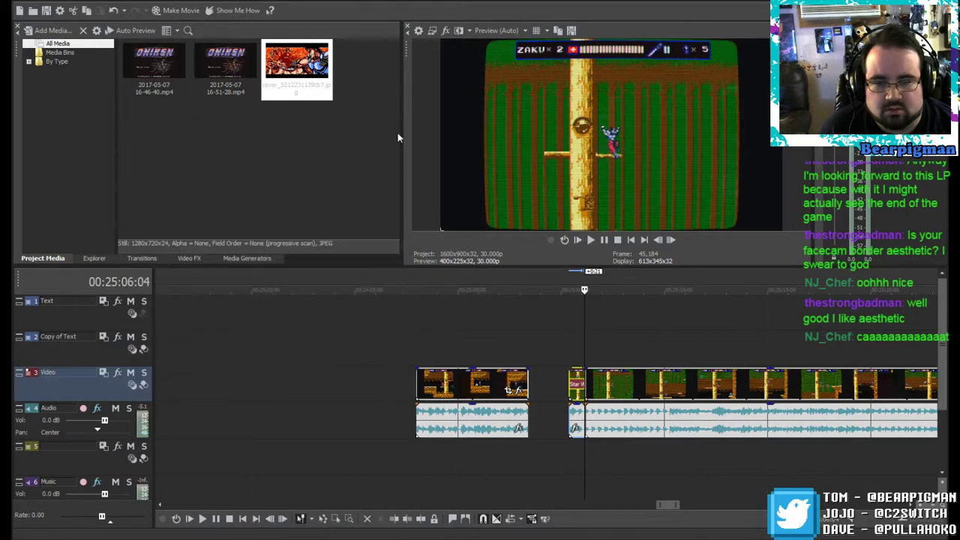
Step: Extend the end of the short cave clip by 20 frames and split it at 00:25:03:14
left_click_drag(529, 383, 541, 384)
left_click(526, 336)
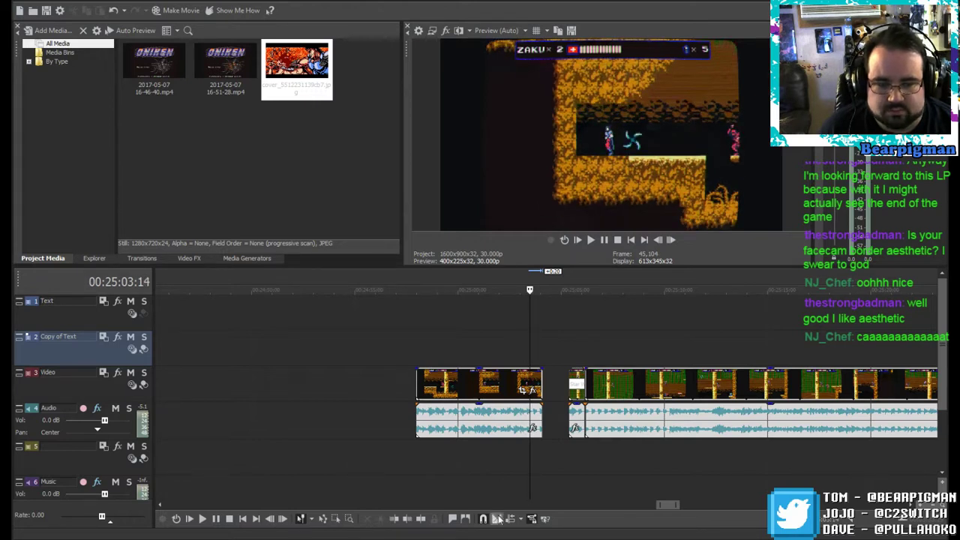
key("s")
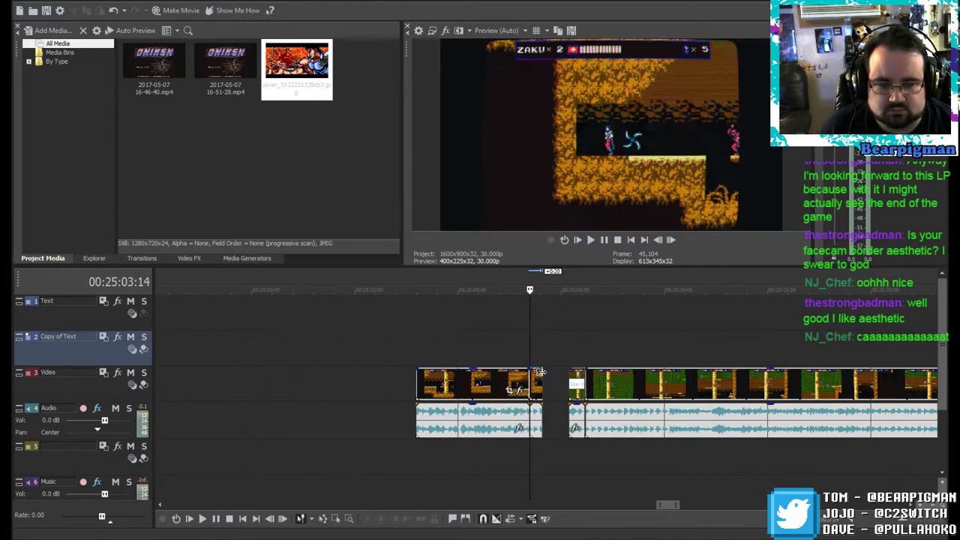
Step: Fade out the split-off end piece of the cave clip with a Star Wipe transition and choose a preset for it
left_click(535, 372)
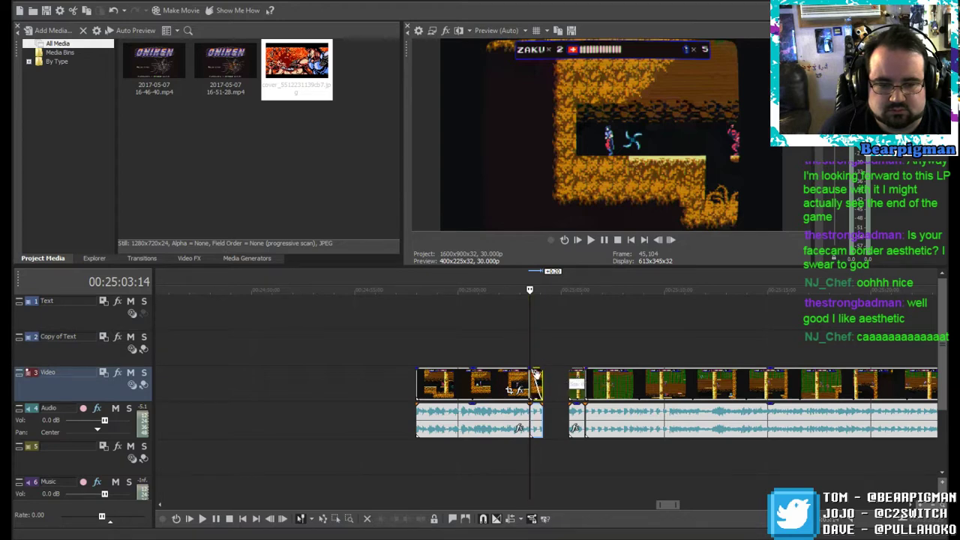
right_click(535, 373)
mouse_move(659, 36)
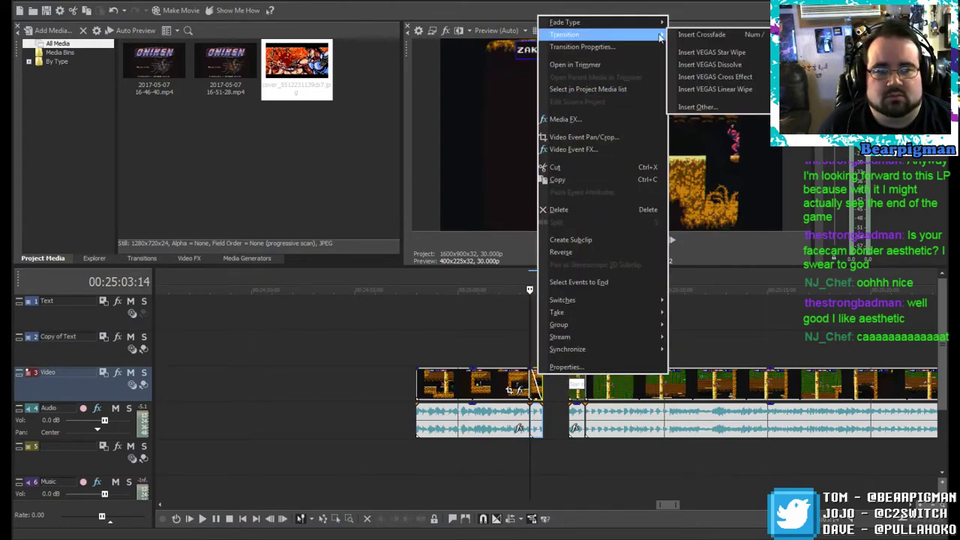
left_click(711, 52)
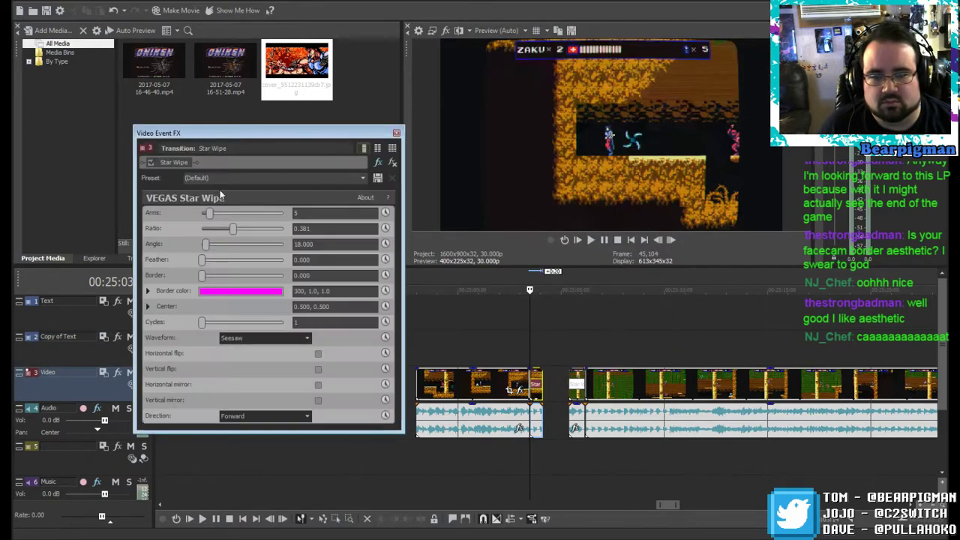
left_click(310, 179)
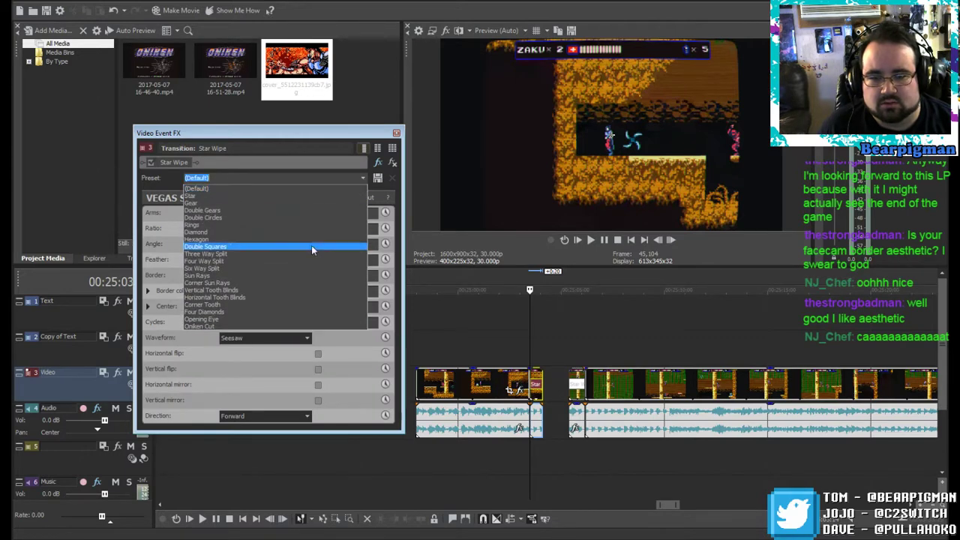
left_click(296, 248)
left_click(396, 133)
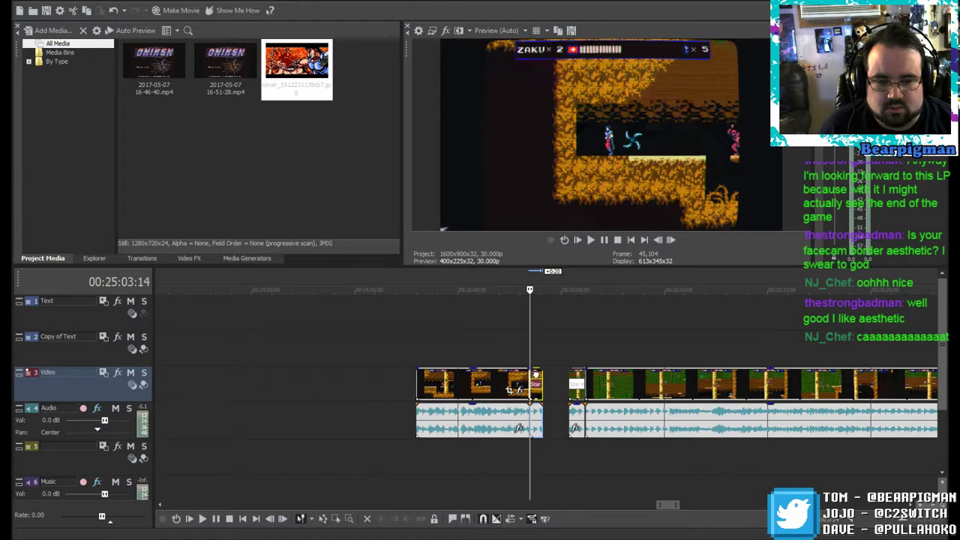
Step: Move the cave clip's wipe piece up against the forest wipe piece and close the gap with the rest of the cave clip
left_click_drag(535, 374, 556, 373)
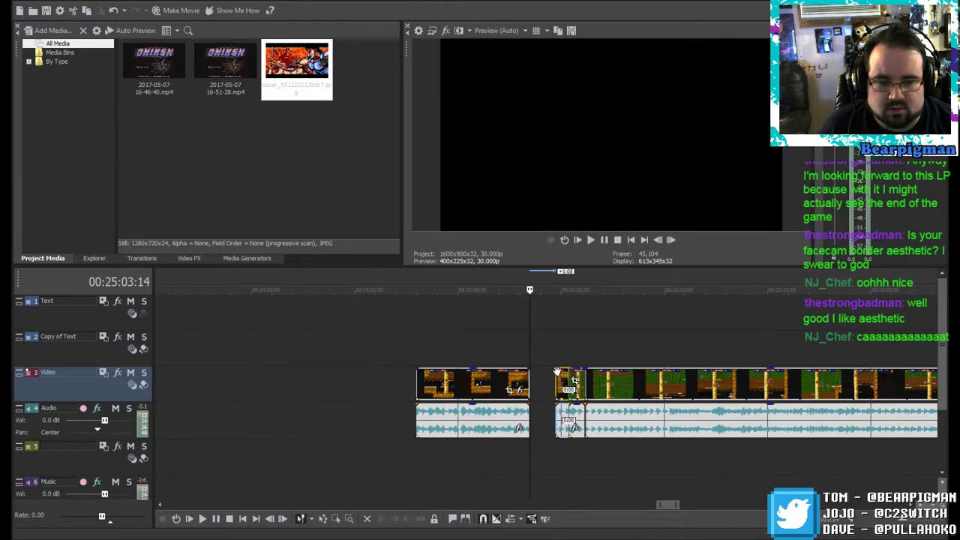
left_click_drag(480, 379, 491, 373)
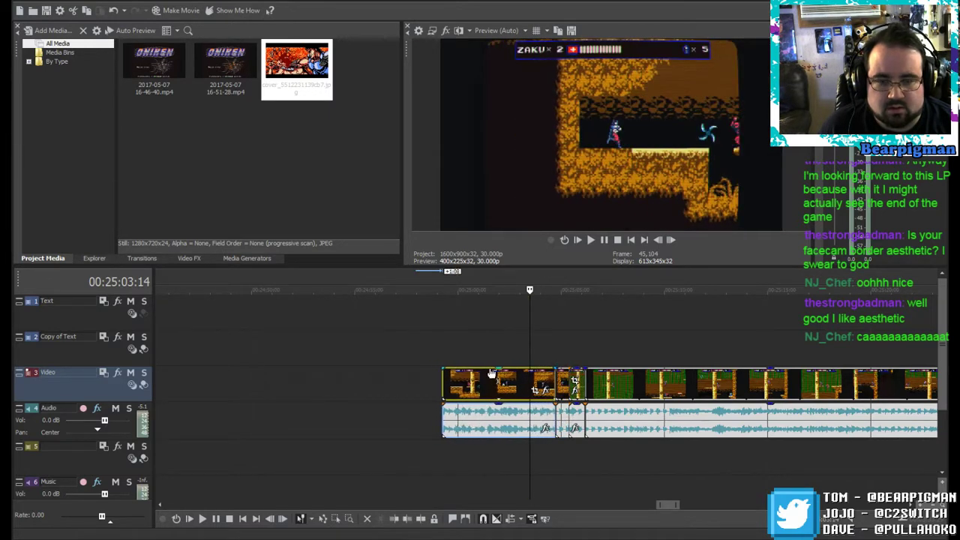
Step: Place the cover image on track 5 beneath the new Star Wipe cut, starting at 00:25:03:08
left_click_drag(294, 77, 533, 469)
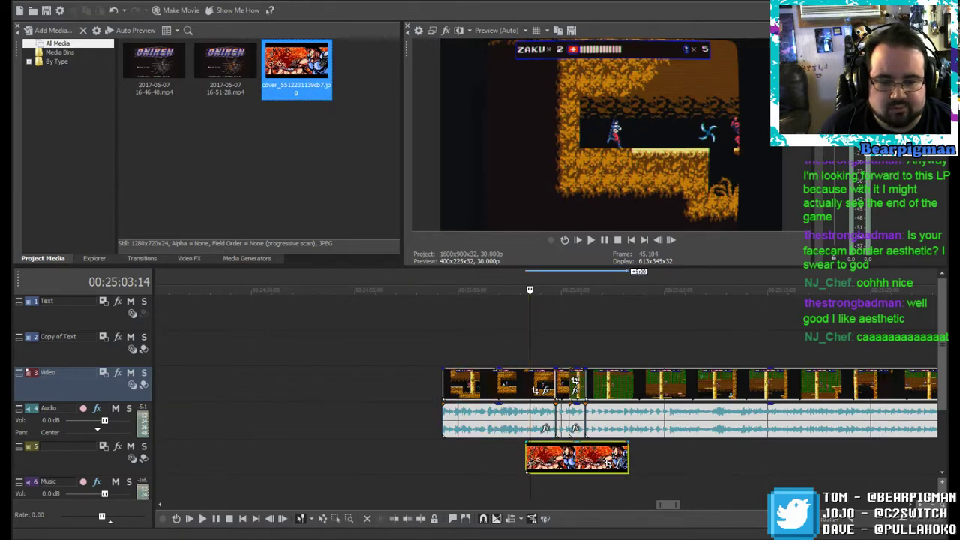
left_click(523, 342)
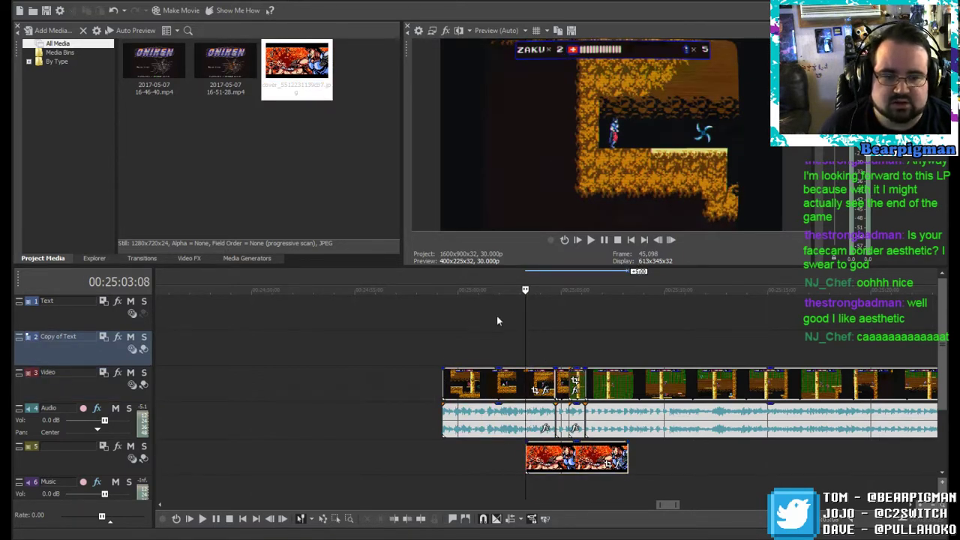
left_click(440, 336)
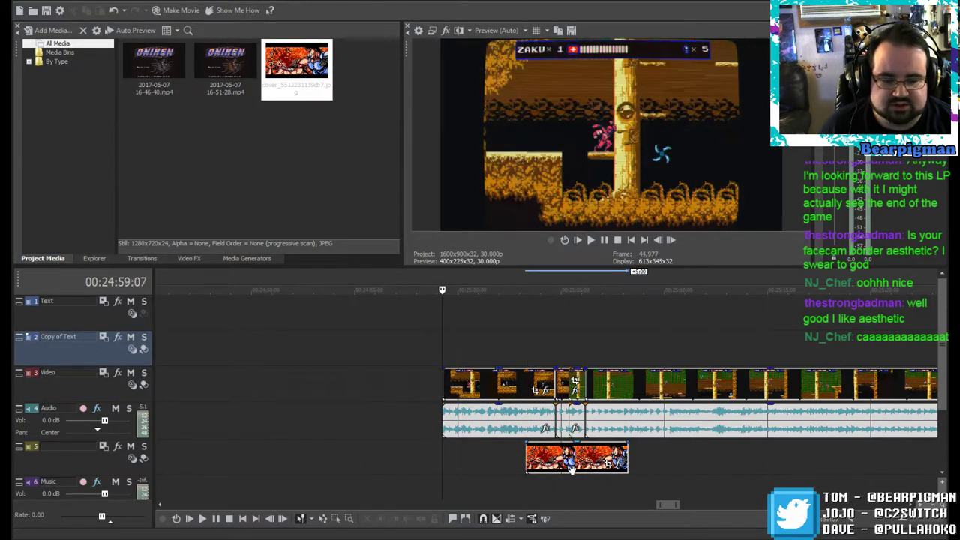
Step: Move the preceding Mission 4 gameplay section later so that it ends just before the cave clip
scroll(570, 465, "down", 5)
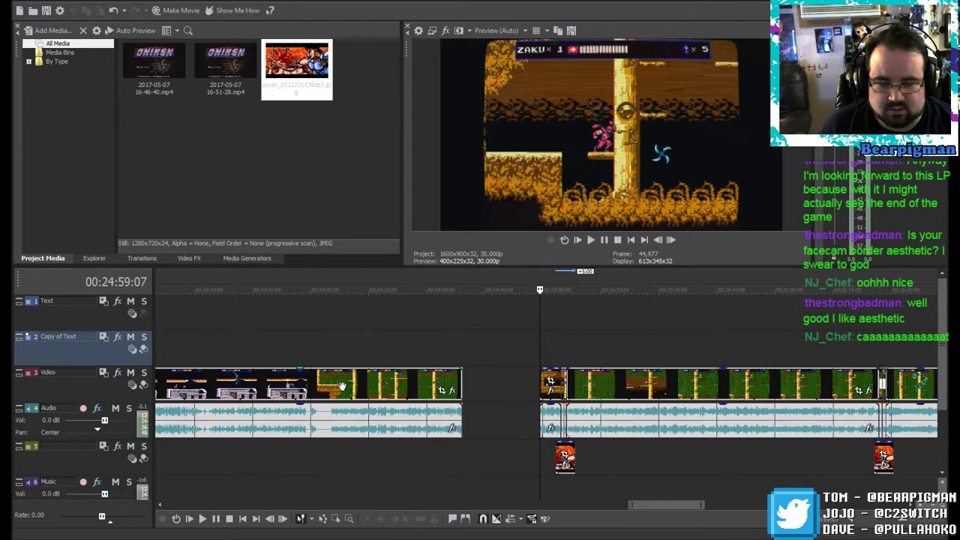
scroll(342, 386, "down", 3)
left_click_drag(411, 382, 433, 384)
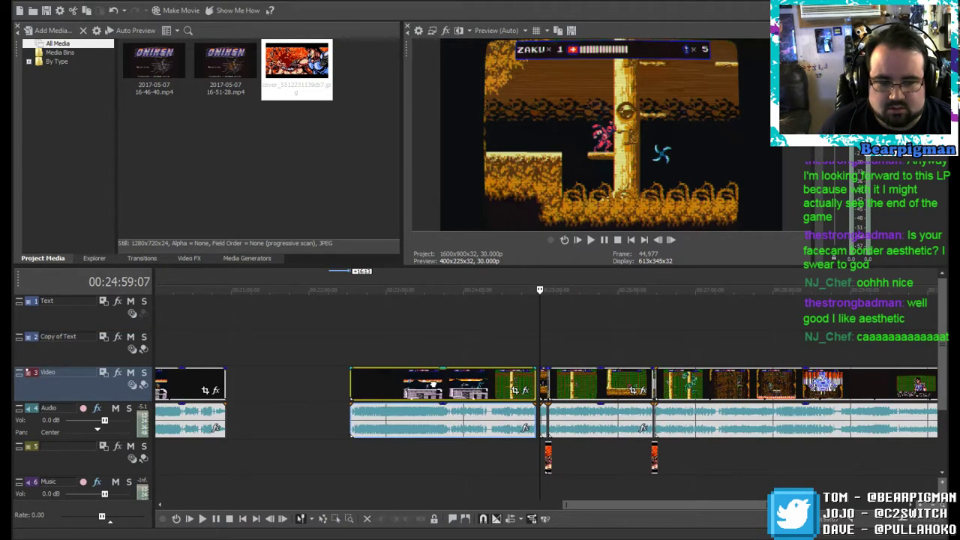
left_click(528, 338)
Step: Extend the start of the new cover image back beneath the end of the preceding gameplay clip, across the gap before the cave clip
scroll(542, 354, "up", 6)
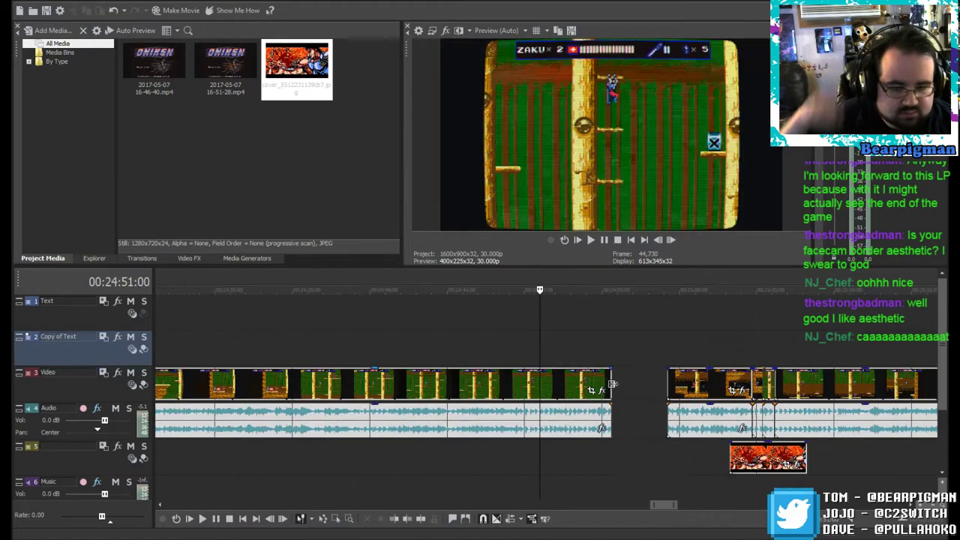
left_click_drag(731, 452, 602, 448)
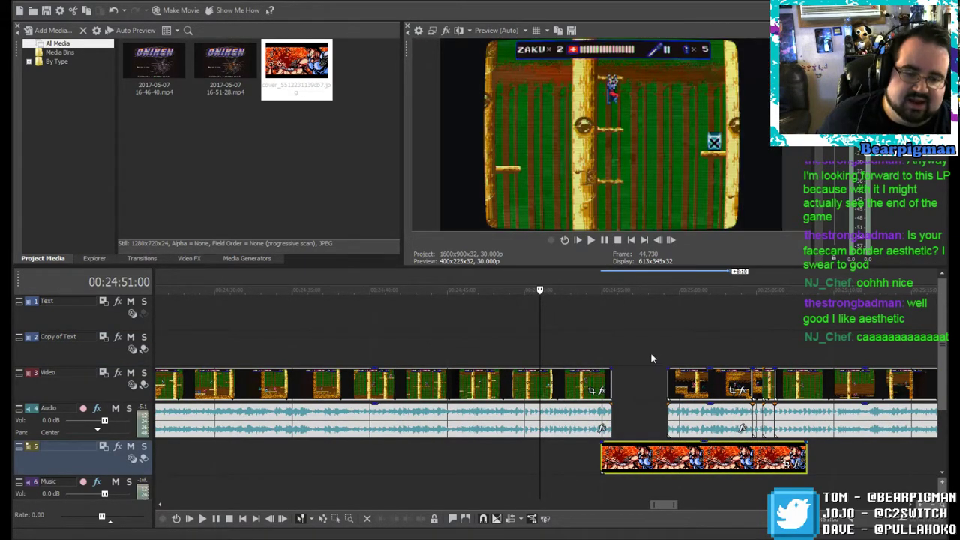
left_click(666, 355)
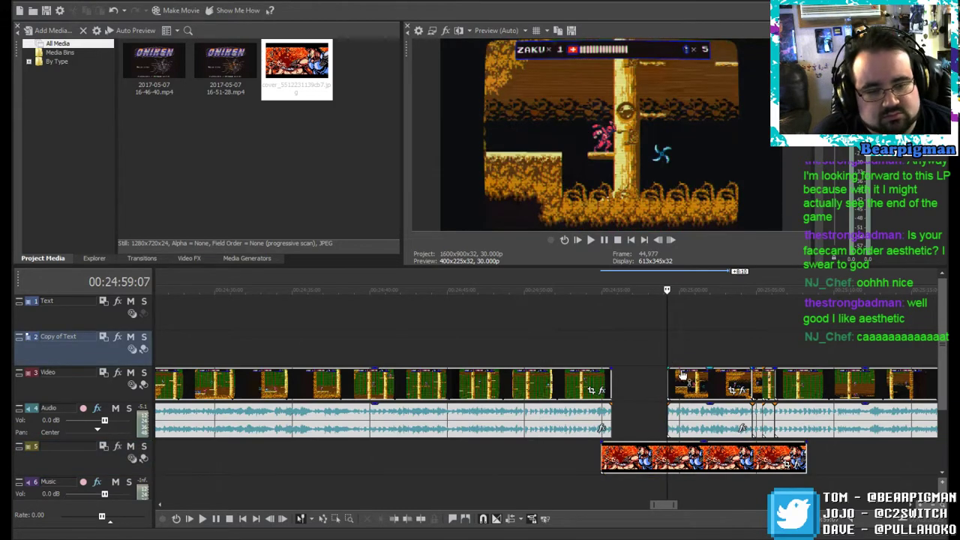
Step: Extend the facing edges of the cave and forest clips by 12 and 11 frames, splitting off the additions at 00:24:59:07 and 00:24:55:21
left_click_drag(671, 383, 662, 379)
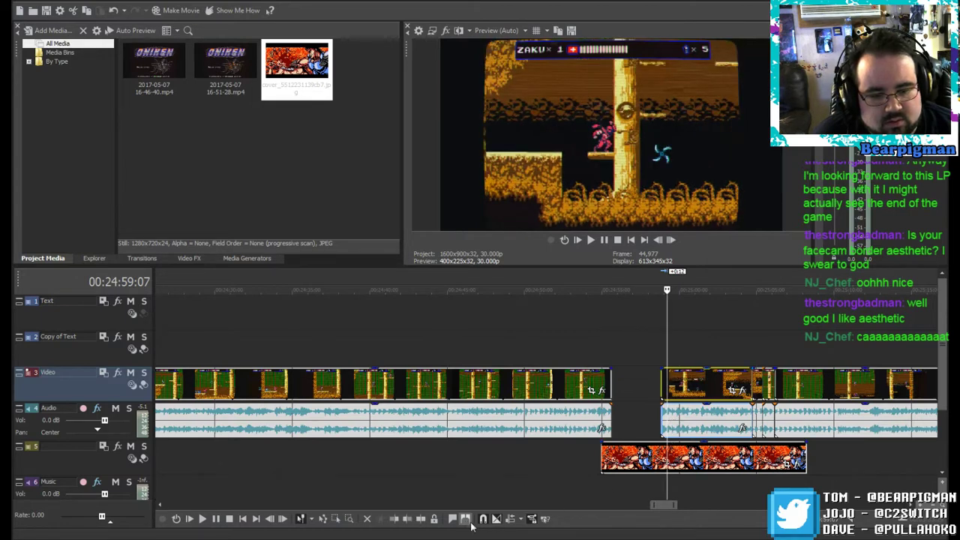
left_click(421, 518)
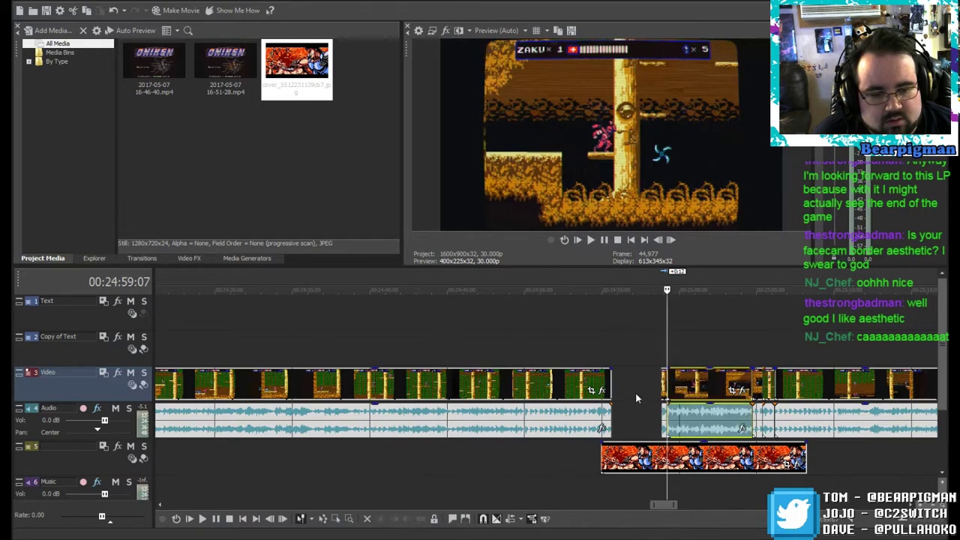
left_click_drag(613, 387, 615, 382)
left_click(607, 355)
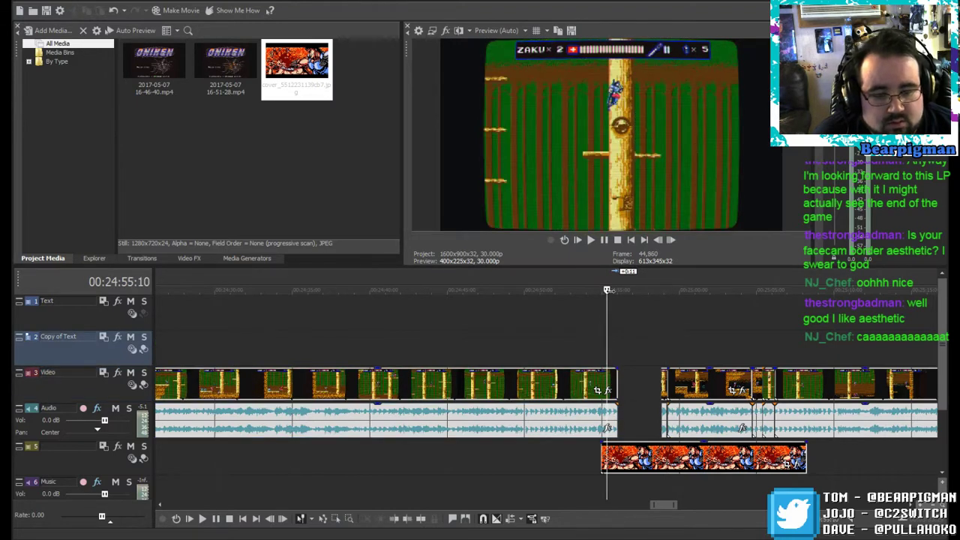
key("space")
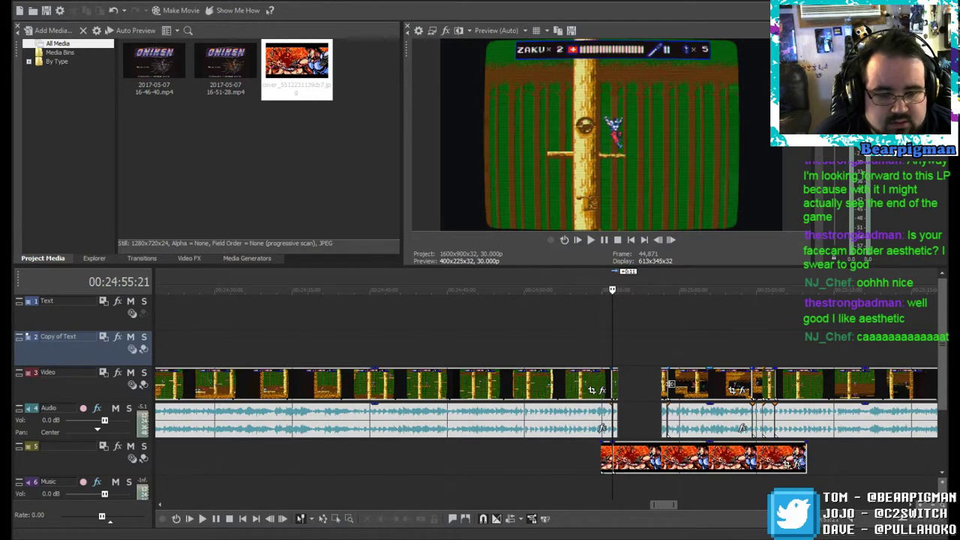
Step: Fade out the short forest end piece and fade in the short cave start piece across their lengths
scroll(651, 392, "up", 5)
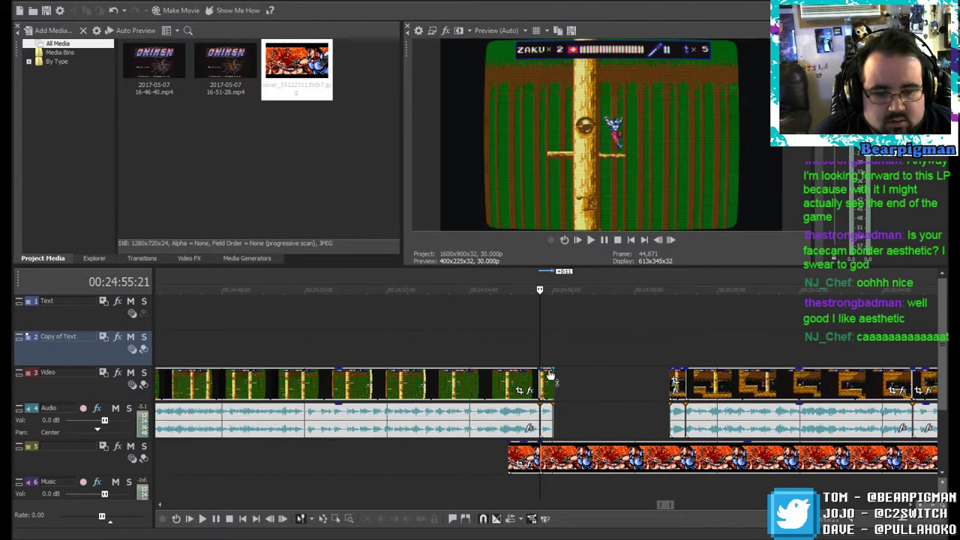
left_click_drag(541, 371, 547, 370)
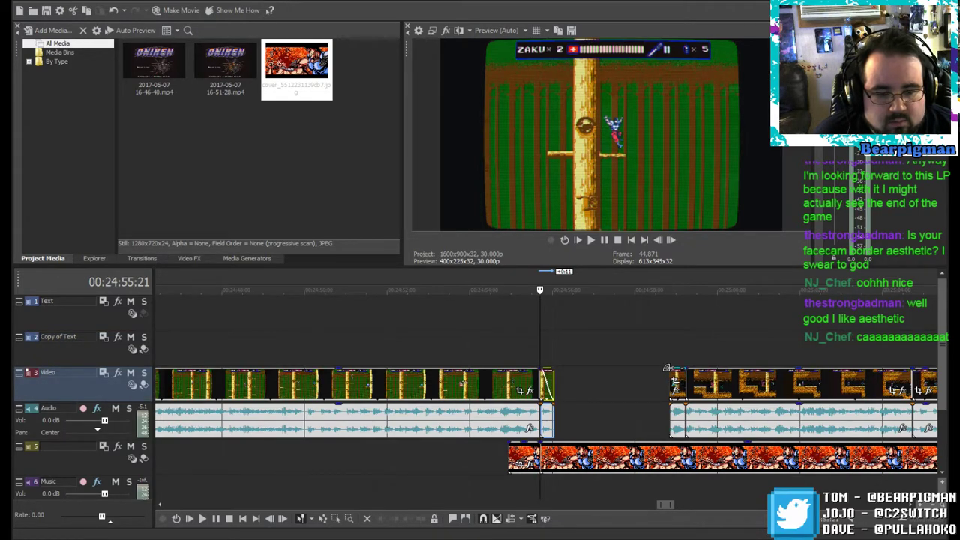
left_click_drag(668, 369, 684, 371)
Step: Apply a Star Wipe with the Oniken Cut preset to the fade-in of the short cave piece
right_click(675, 379)
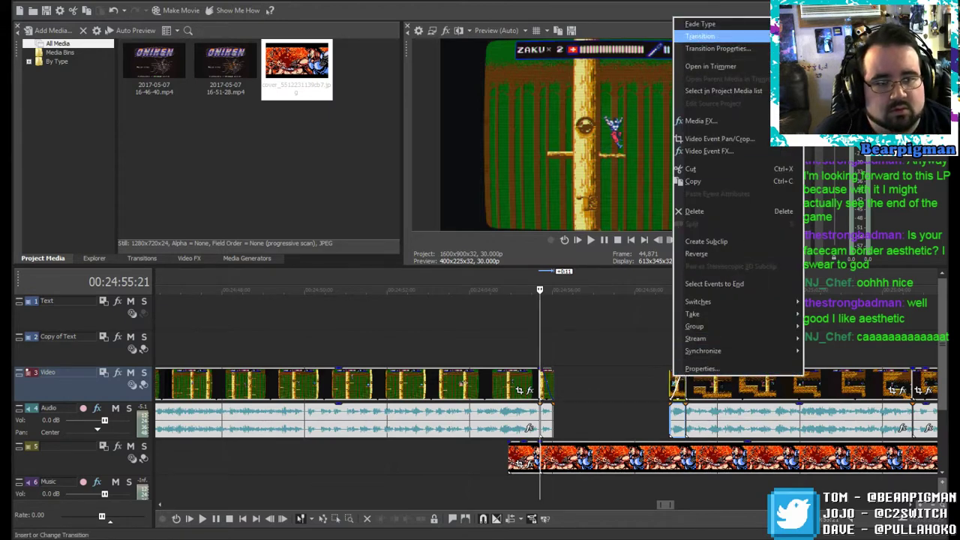
left_click(716, 48)
left_click(364, 178)
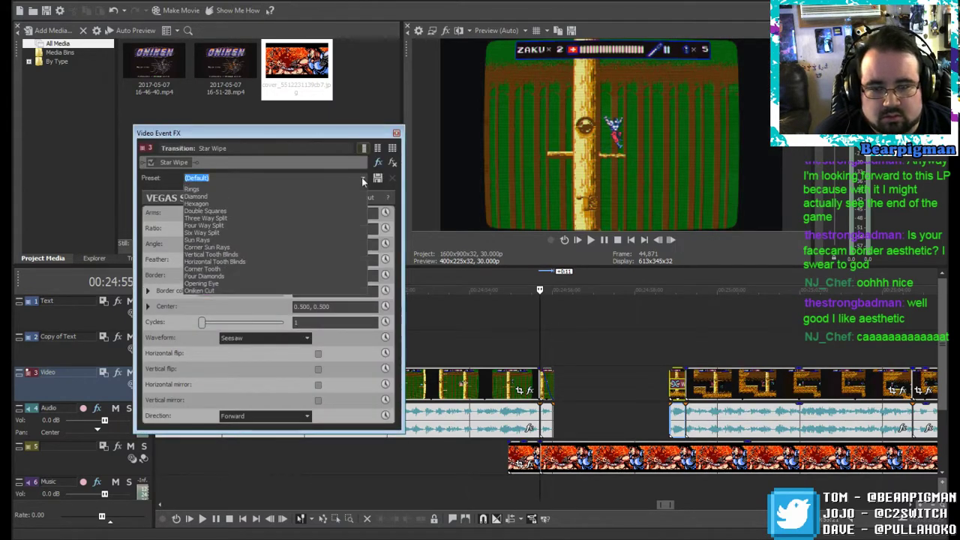
left_click(238, 321)
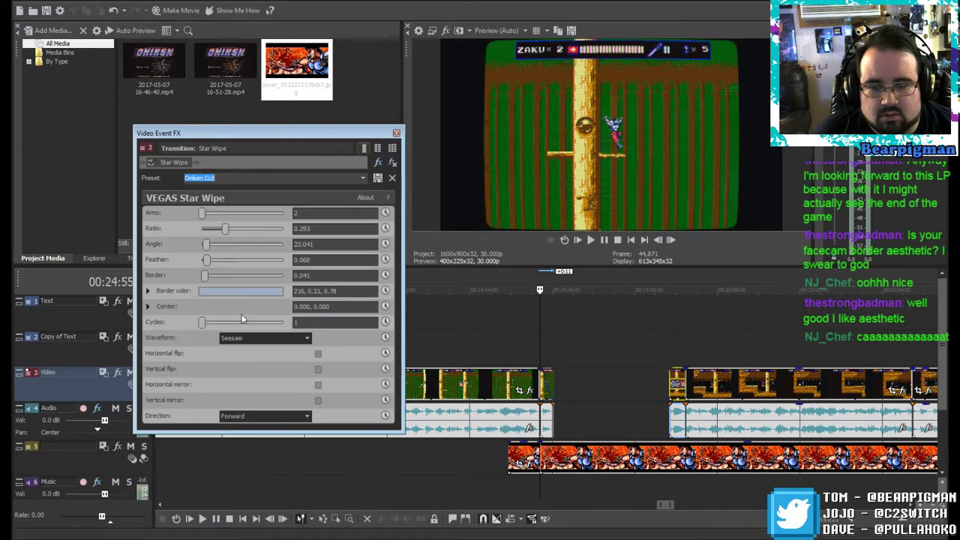
left_click(396, 133)
Step: Apply a Star Wipe with the Oniken Cut preset to the fade-out of the short forest piece
right_click(546, 381)
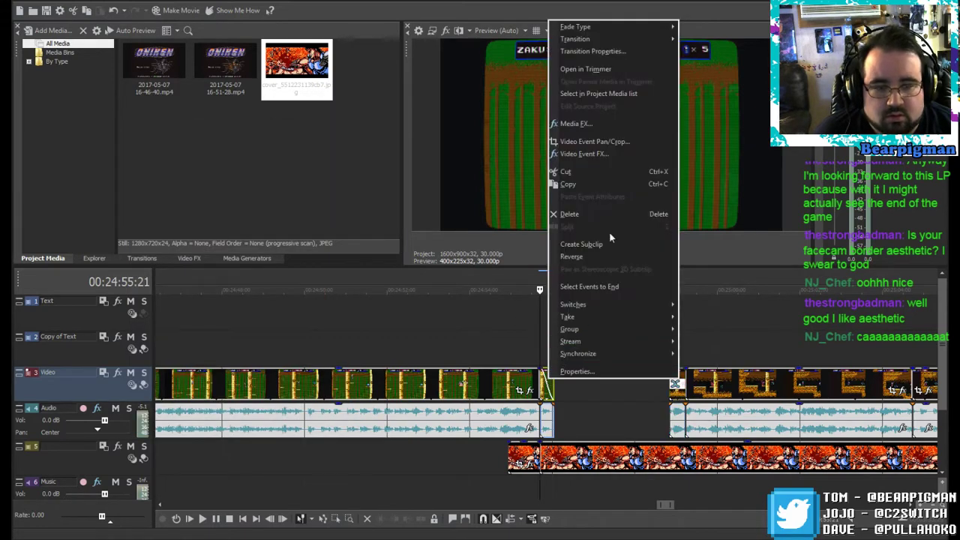
mouse_move(619, 46)
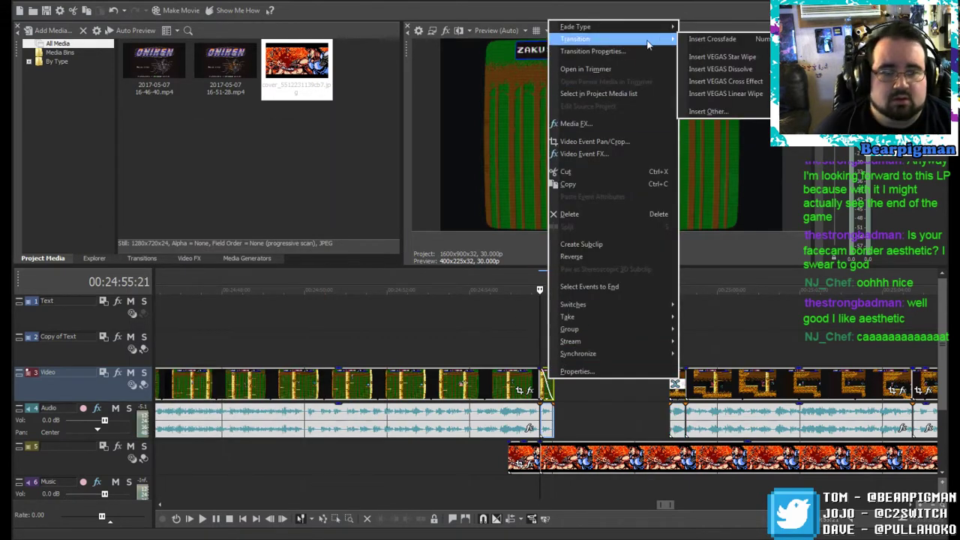
left_click(719, 56)
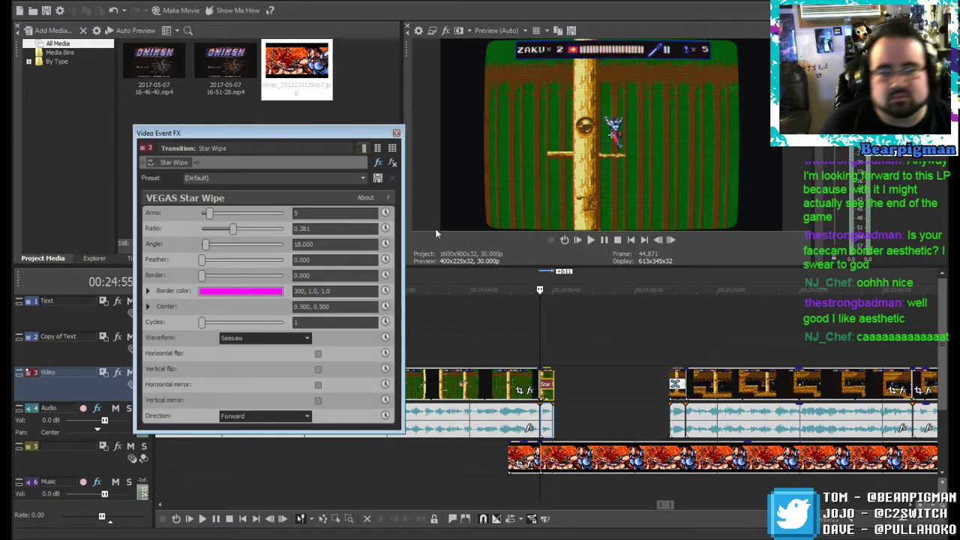
left_click(362, 178)
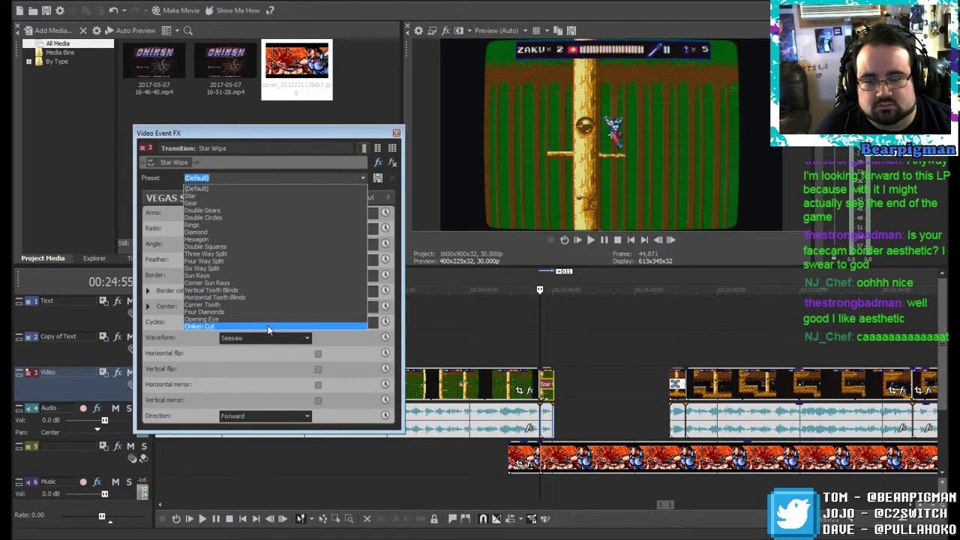
left_click(269, 330)
left_click(396, 133)
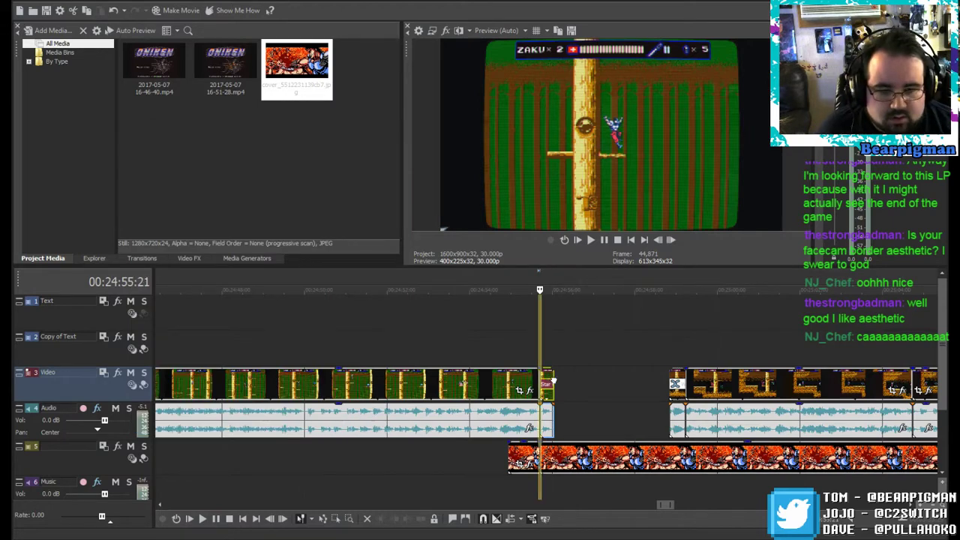
Step: Move the forest wipe piece up against the cave wipe piece and close the gap with the preceding forest gameplay
left_click_drag(547, 379, 656, 377)
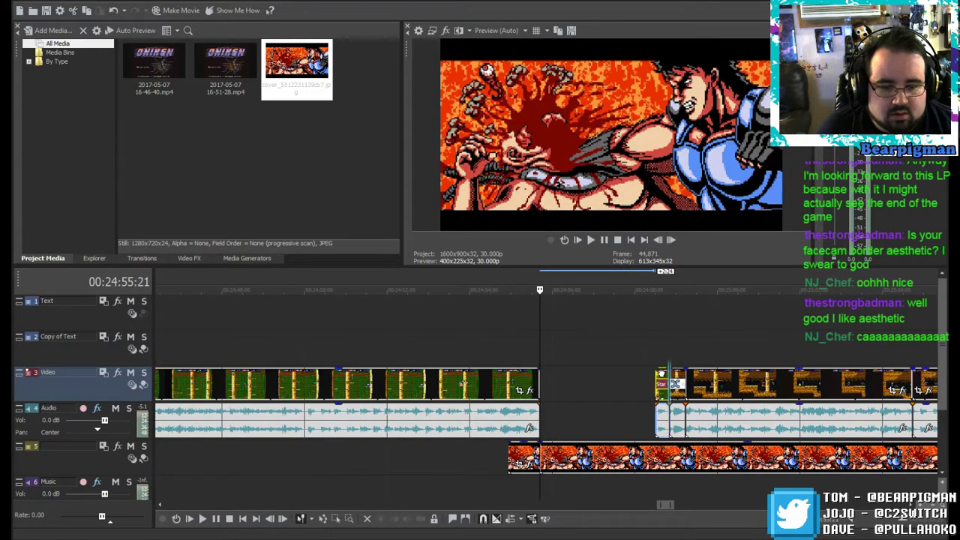
left_click_drag(474, 373, 586, 378)
Step: Play back the new Star Wipe cut and the following cave-to-forest cut from 00:24:56:25
left_click(613, 336)
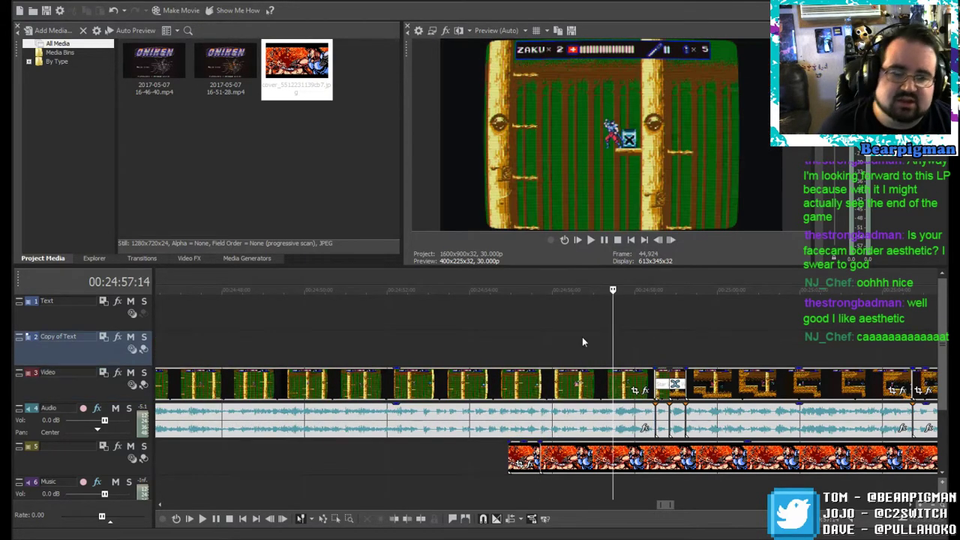
left_click(519, 339)
left_click(586, 337)
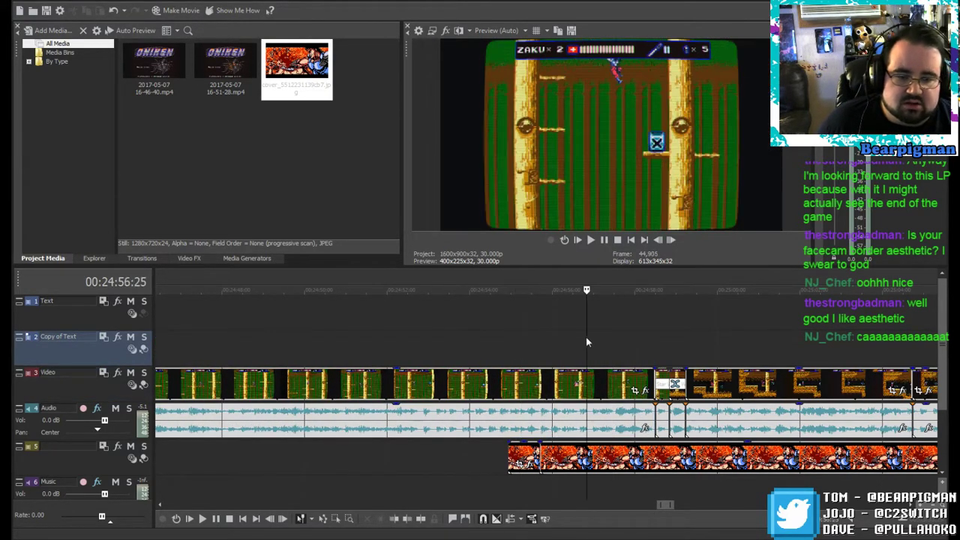
left_click(590, 240)
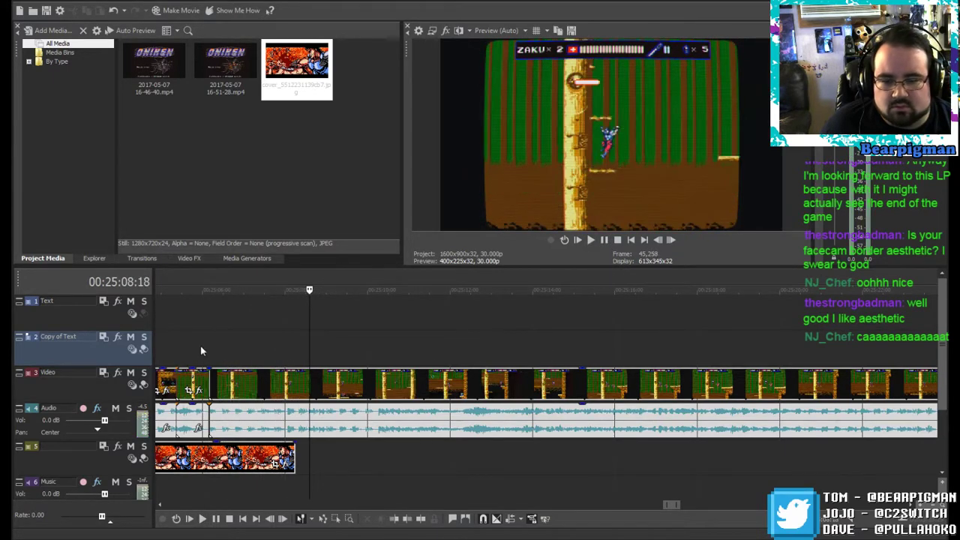
Step: Try to restore the Star Wipe fade-in across the full forest wipe piece at the cave-to-forest cut near 00:25:05:11
left_click(177, 345)
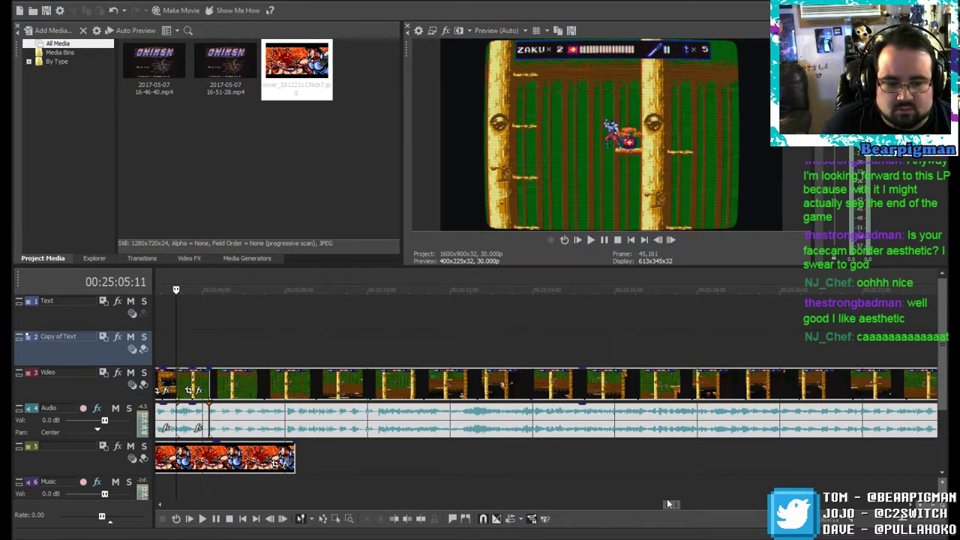
left_click_drag(673, 508, 670, 507)
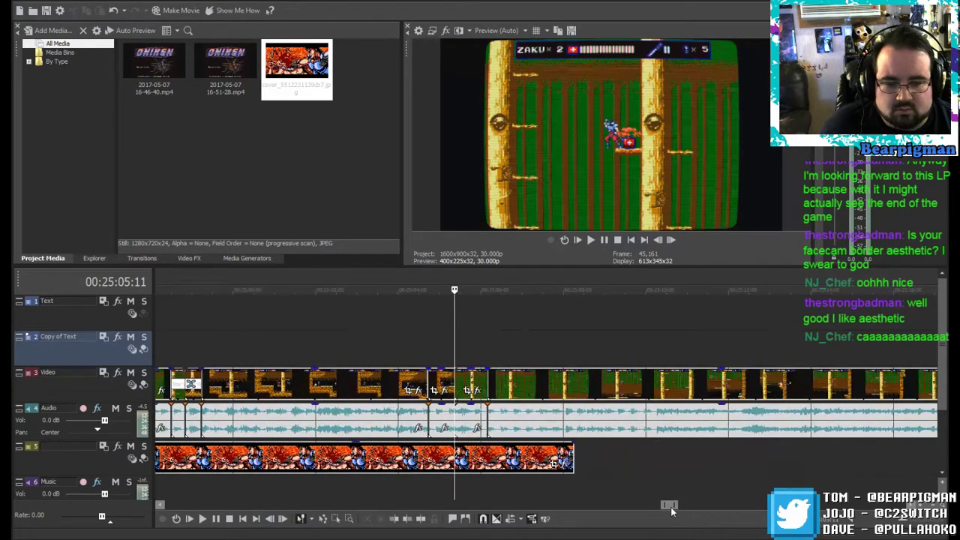
left_click(443, 377)
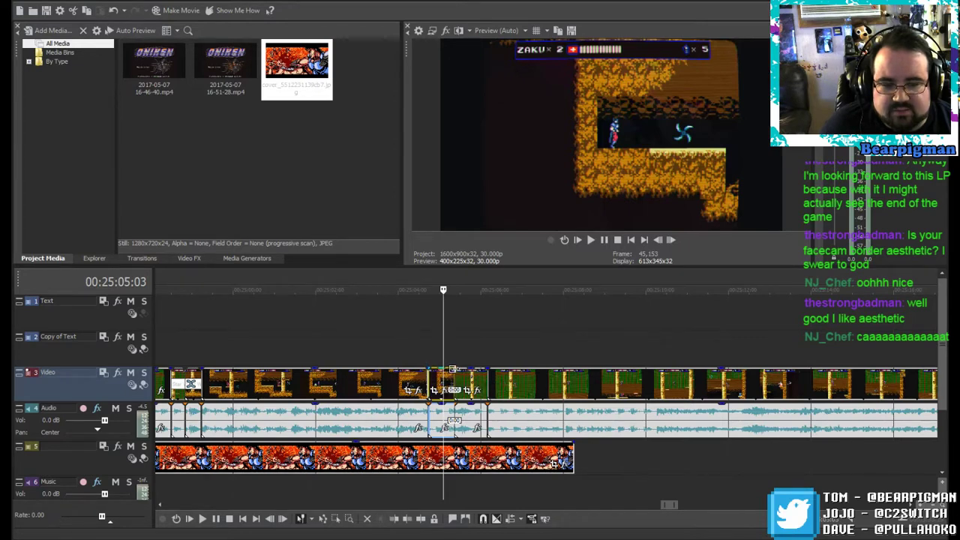
left_click_drag(455, 369, 486, 371)
left_click(442, 381)
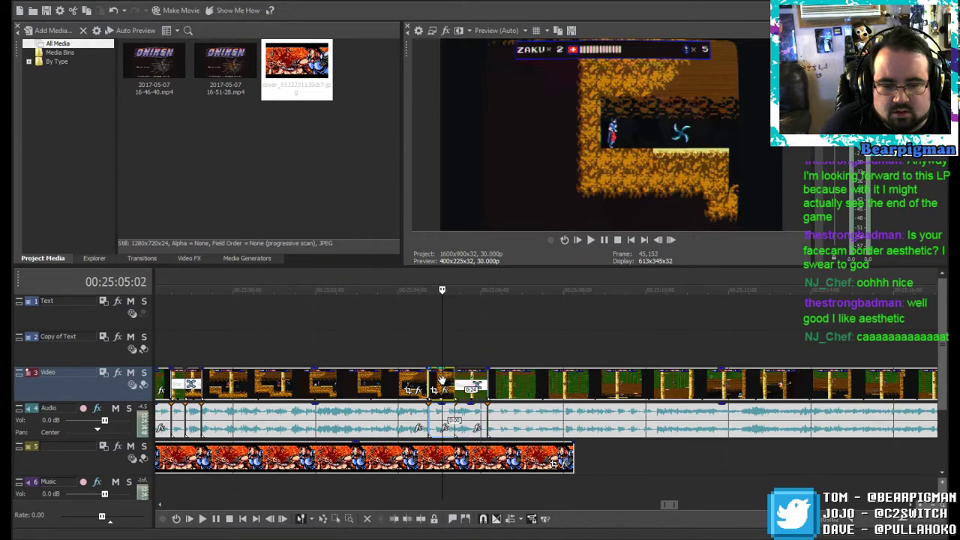
left_click(446, 380)
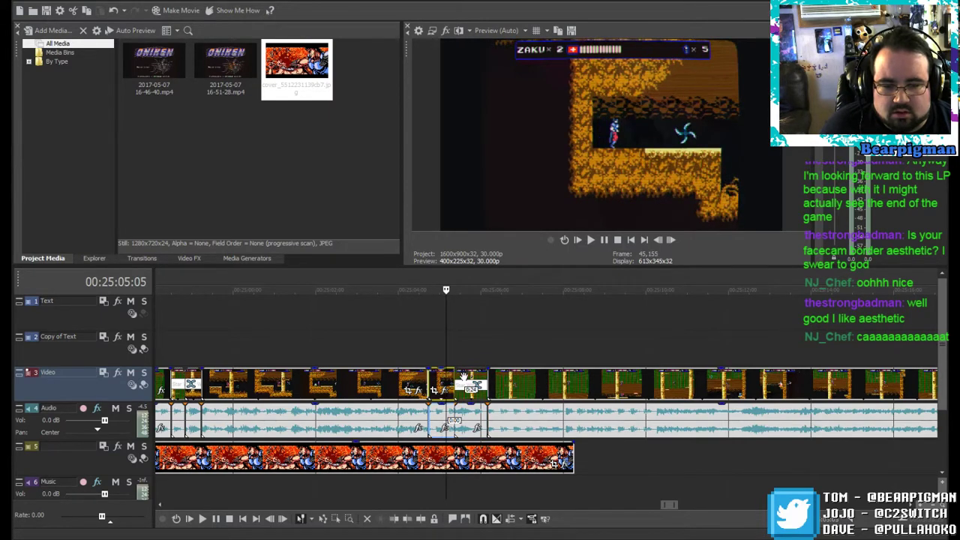
mouse_move(463, 375)
left_mouse_down()
mouse_move(428, 372)
mouse_move(467, 382)
left_mouse_up()
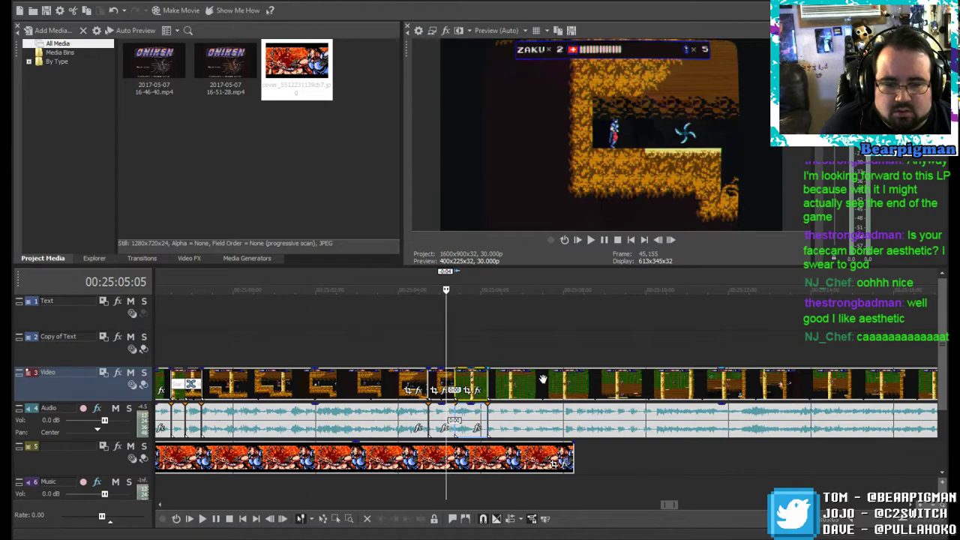
Step: Move the gameplay clip that follows the forest wipe piece nine frames later, opening a gap between them
left_click_drag(542, 378, 551, 383)
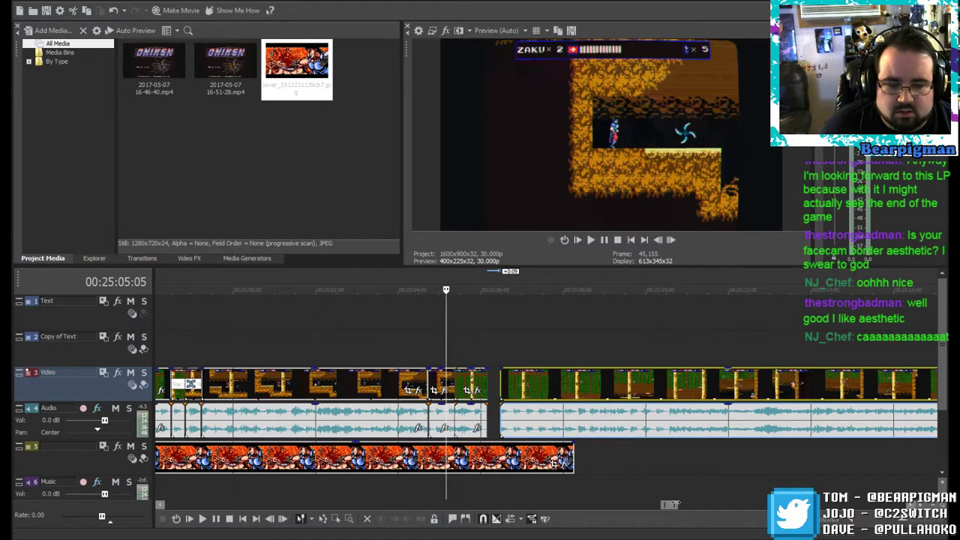
mouse_move(674, 504)
left_mouse_down()
mouse_move(699, 506)
mouse_move(668, 504)
left_mouse_up()
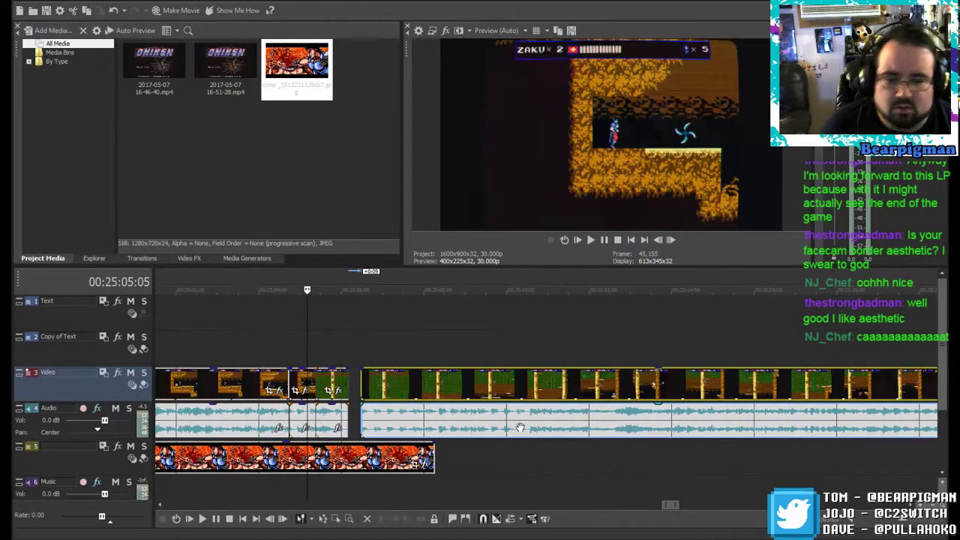
Step: Shift the forest wipe piece one frame later and stretch the cave wipe piece's Star Wipe fade-out over its full length
left_click_drag(331, 379, 306, 383)
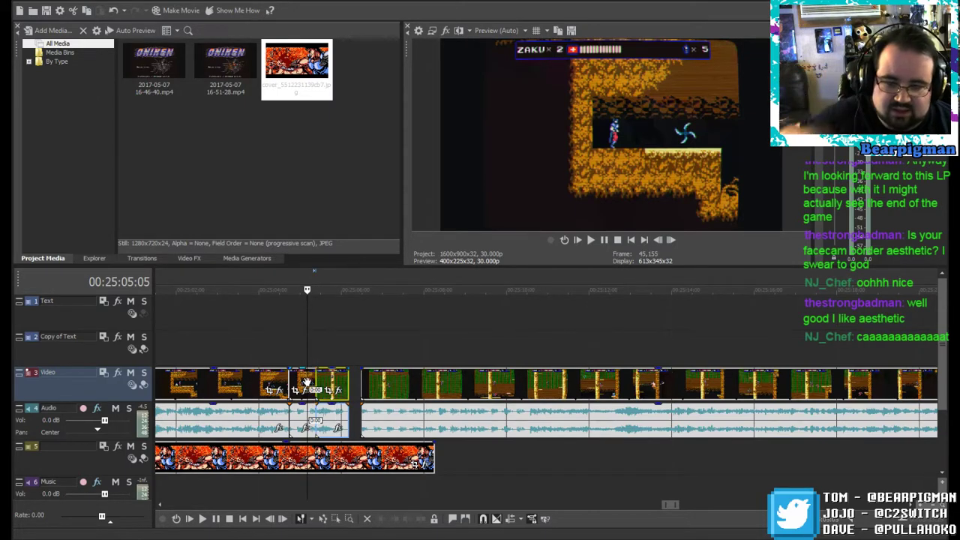
left_click(307, 382)
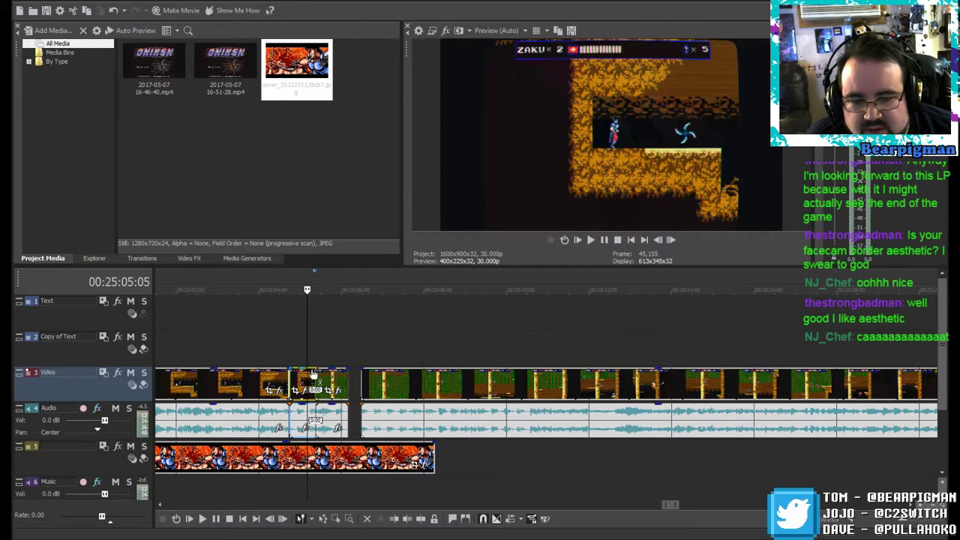
scroll(554, 433, "up", 5)
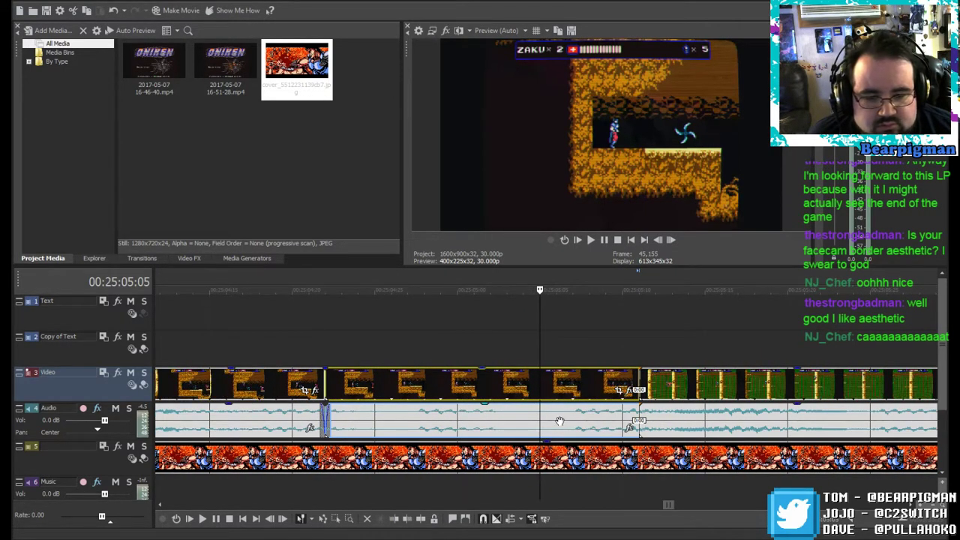
left_click_drag(695, 396, 698, 386)
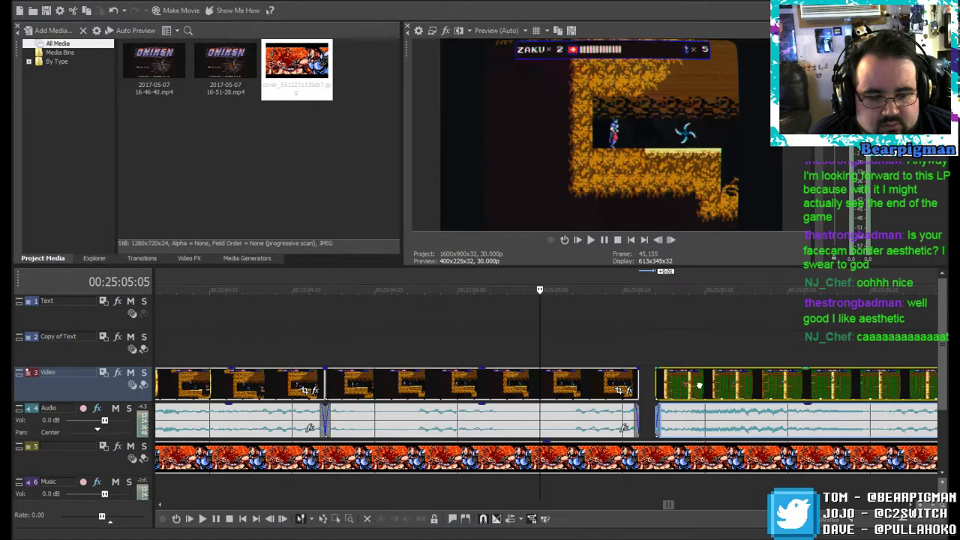
left_click(590, 384)
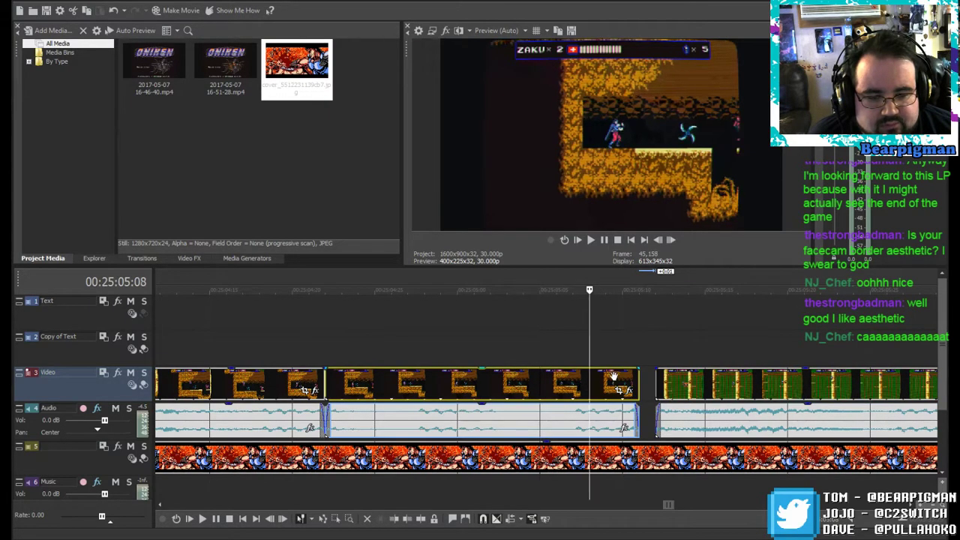
left_click_drag(637, 373, 325, 379)
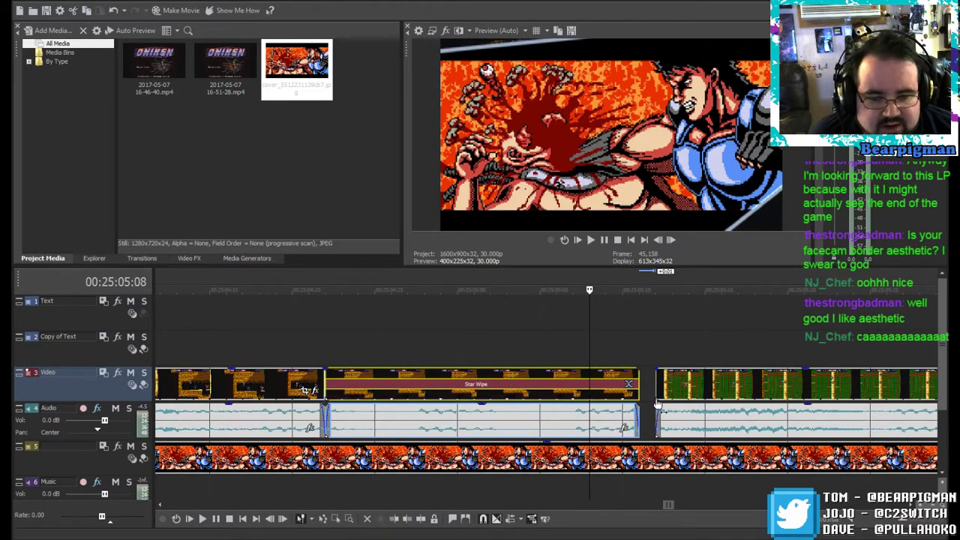
Step: Move the forest wipe piece one frame back against the cave wipe piece and check the frames on both sides of the cut
left_click_drag(688, 390, 682, 390)
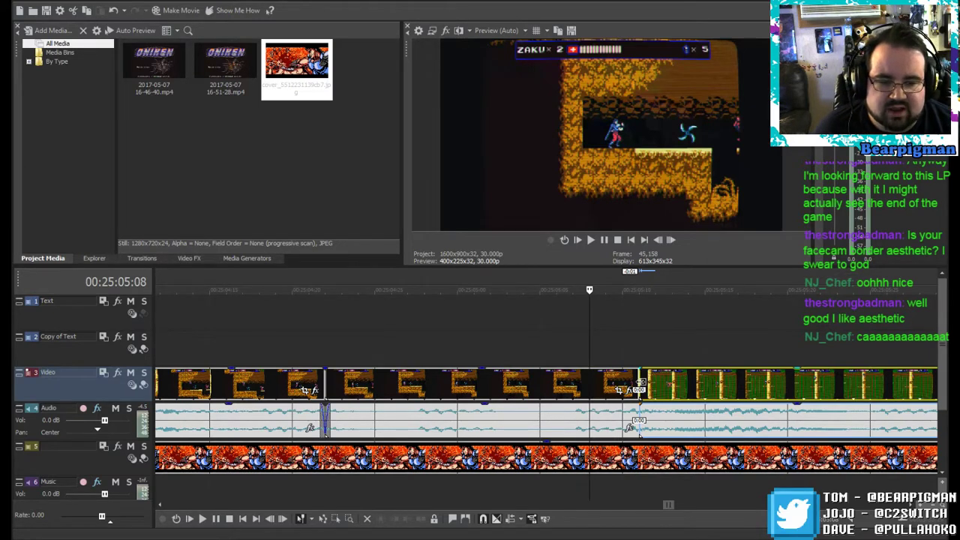
left_click(635, 380)
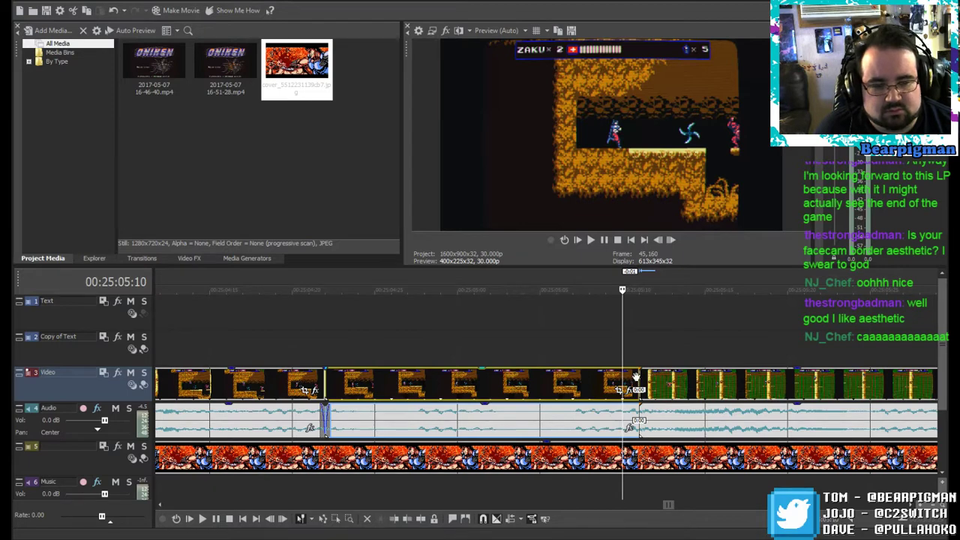
left_click(652, 375)
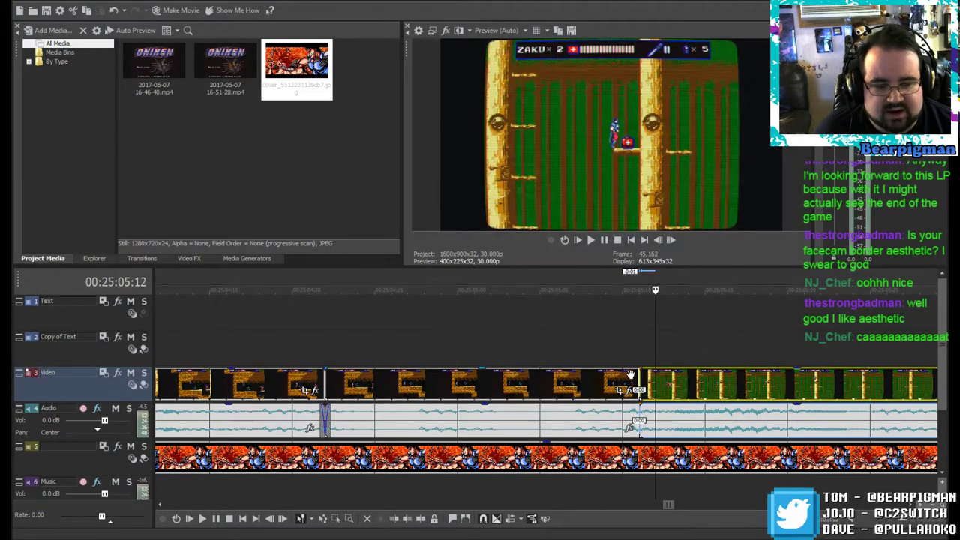
Step: Give the cave wipe piece a VEGAS Star Wipe fade-out with the Oniken Cut preset and stretch it over the piece's full length
left_click(615, 376)
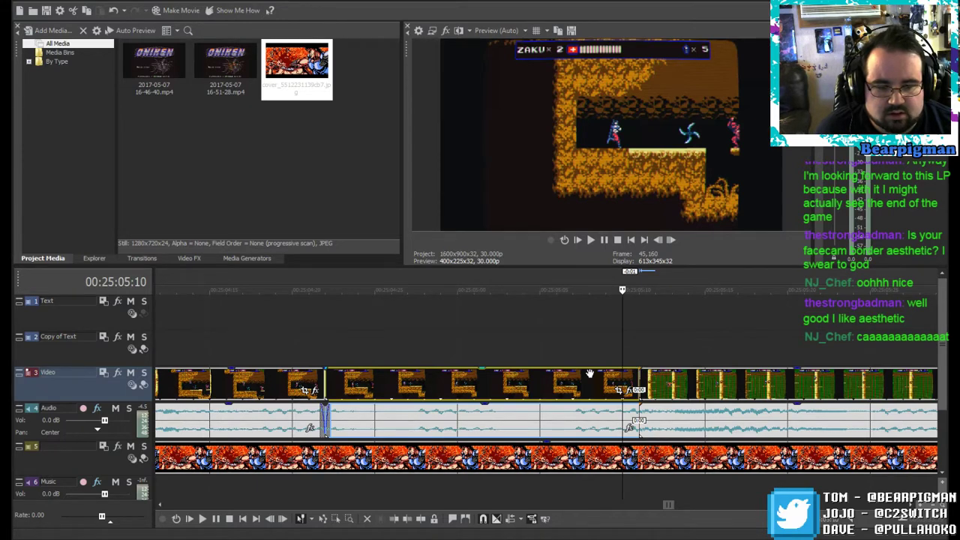
right_click(562, 382)
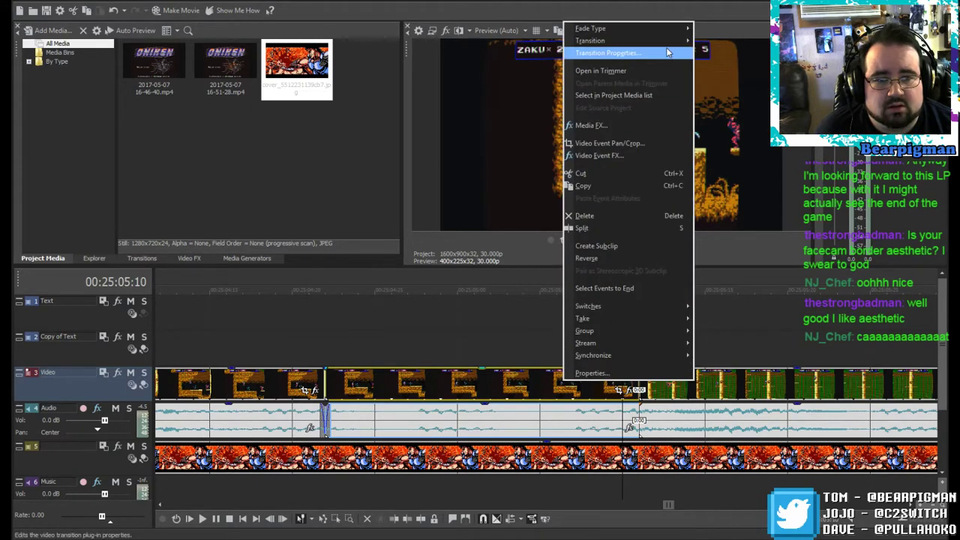
mouse_move(663, 42)
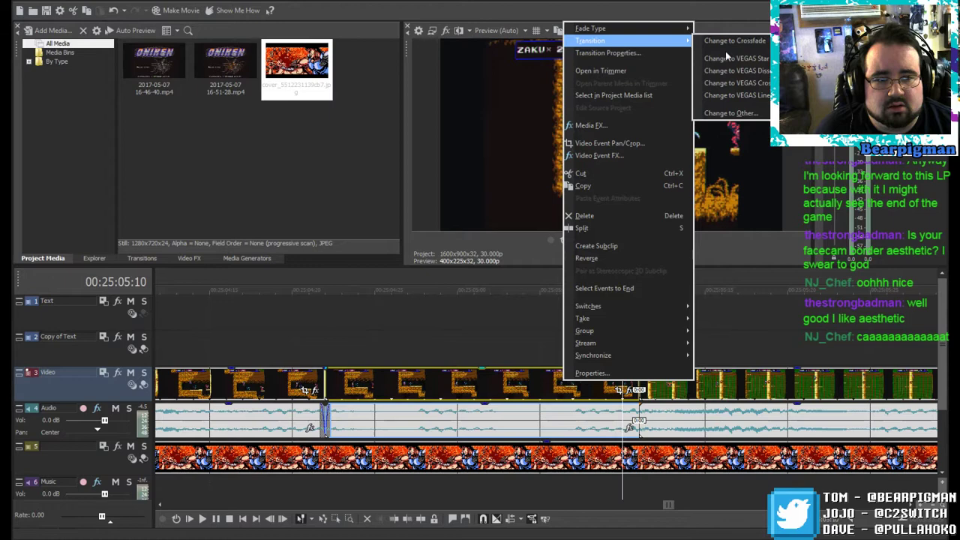
left_click(723, 57)
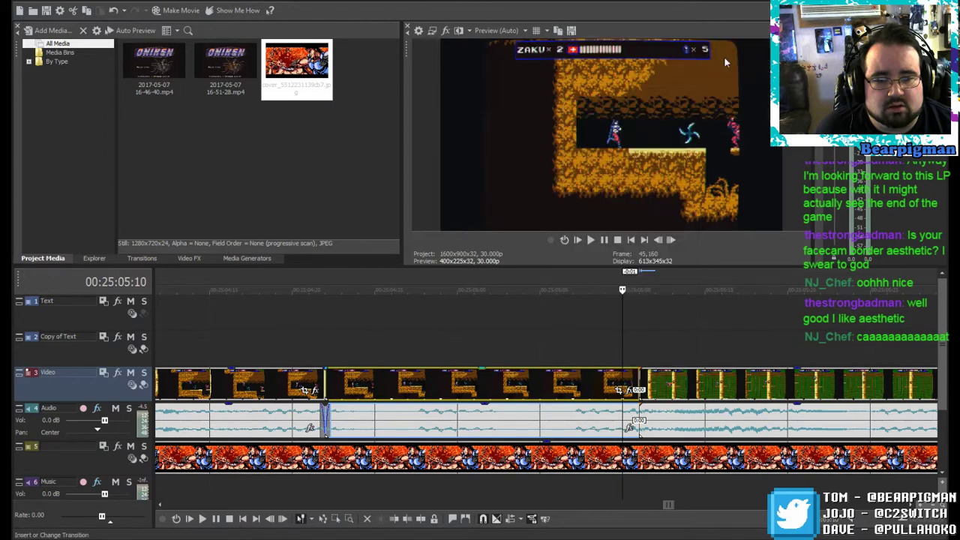
left_click(360, 181)
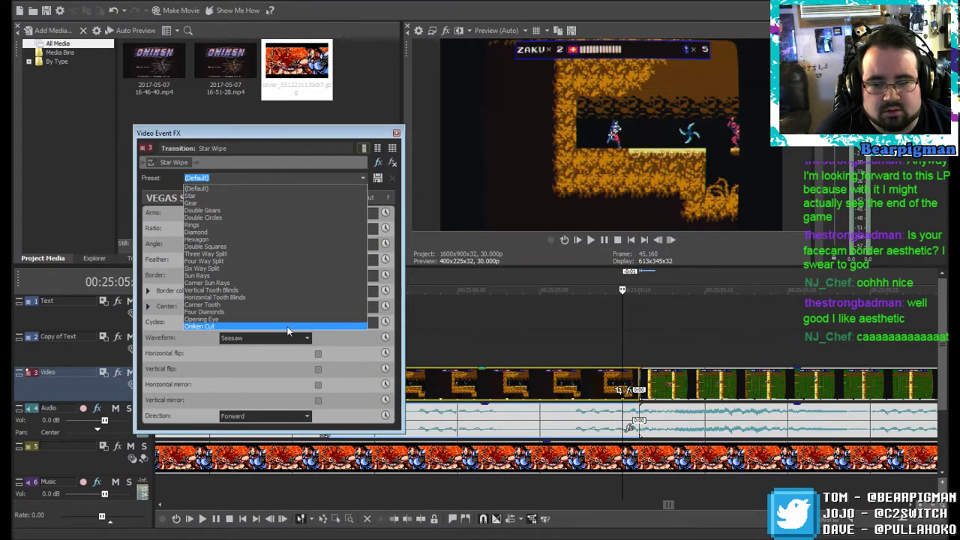
left_click(287, 327)
left_click(395, 133)
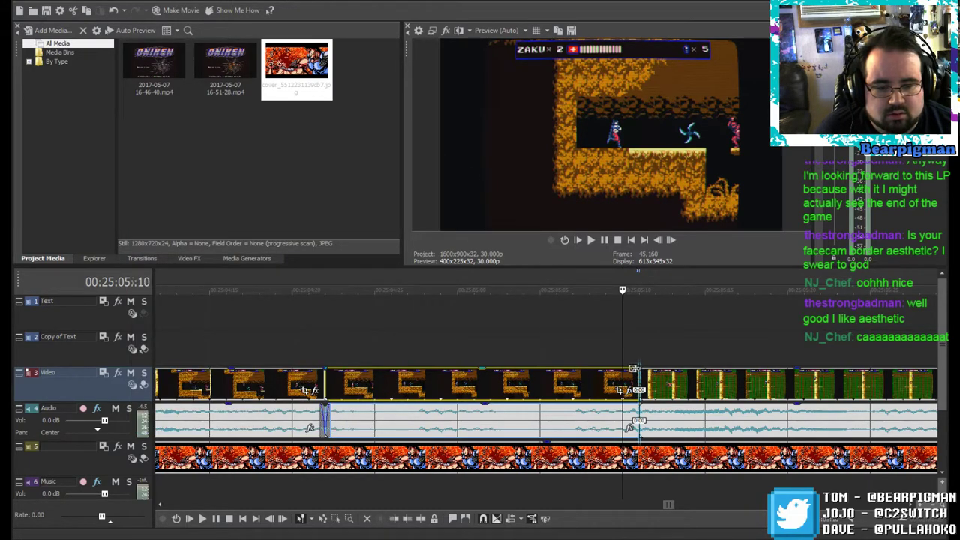
left_click_drag(636, 369, 325, 388)
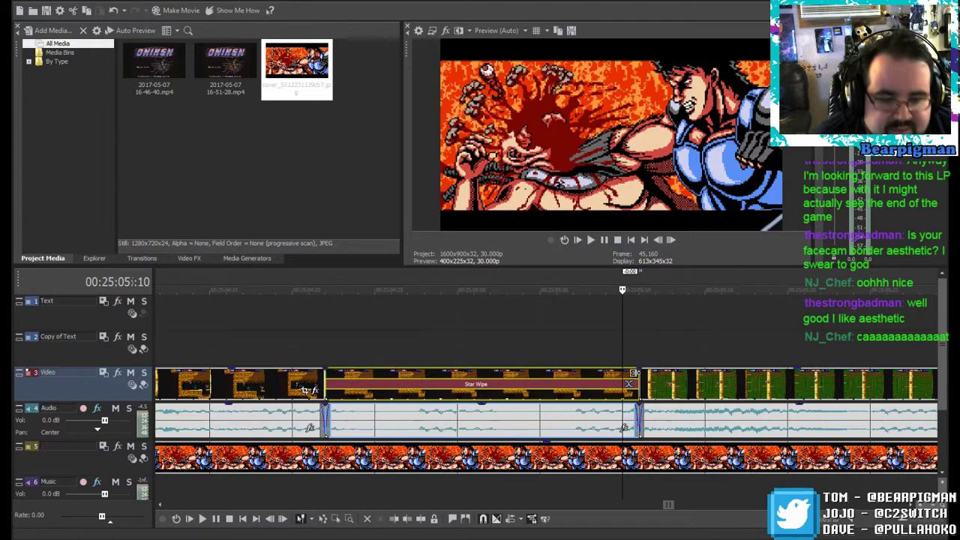
Step: Stretch the forest wipe piece's Star Wipe fade-in over its full length and close the nine-frame gap after it
left_click(659, 378)
scroll(657, 382, "down", 1)
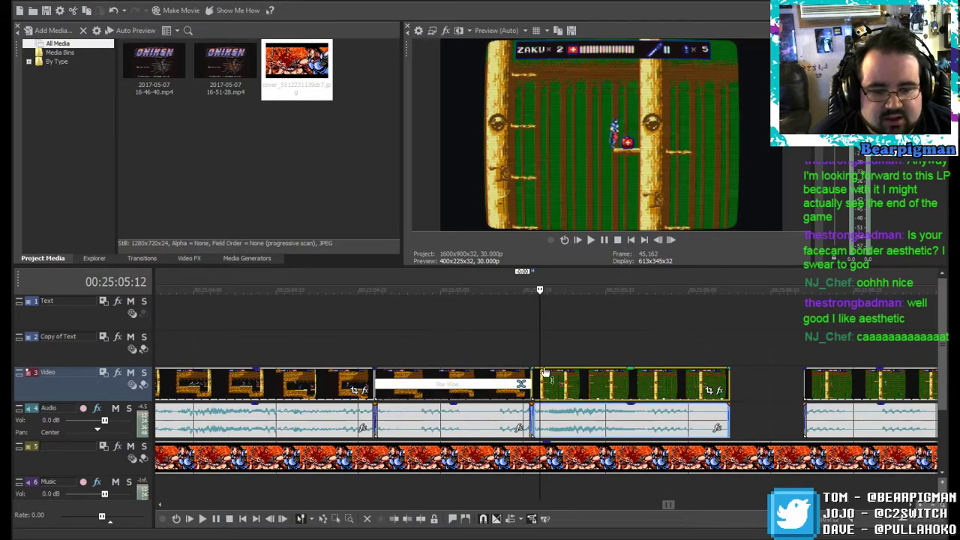
left_click_drag(533, 369, 706, 383)
scroll(725, 337, "down", 1)
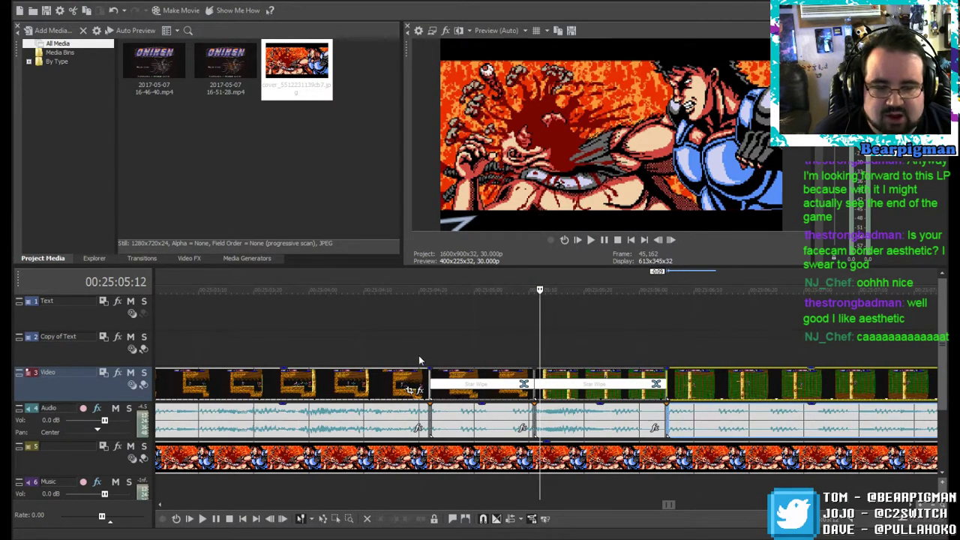
Step: Play back the cave section from before its first wipe pair through the cave-to-forest wipe pair to check both transitions
left_click(397, 341)
scroll(400, 349, "down", 3)
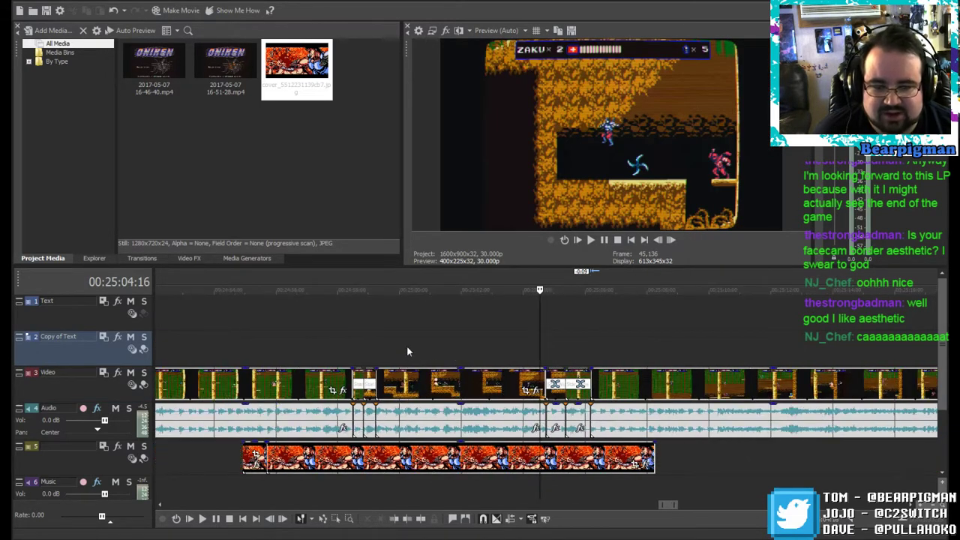
left_click(412, 342)
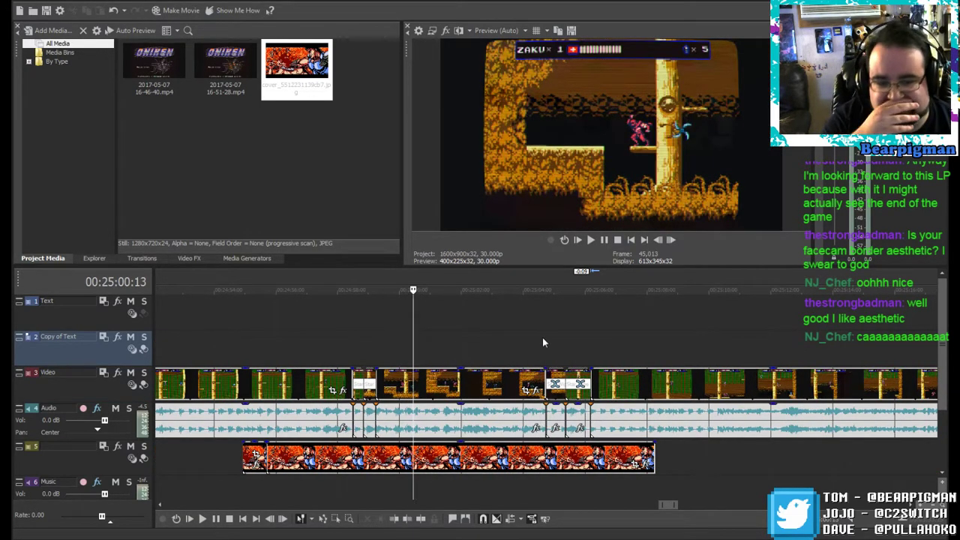
key("space")
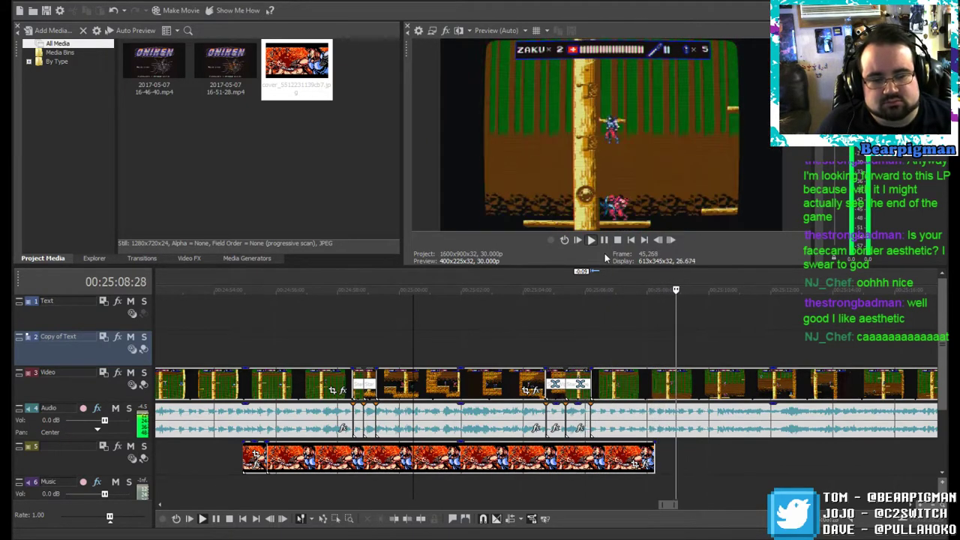
left_click(604, 240)
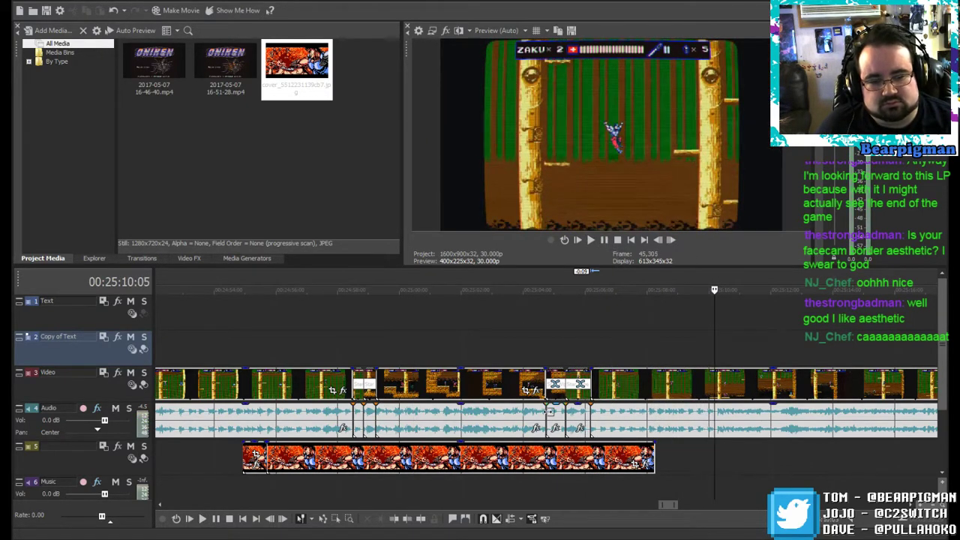
left_click(522, 330)
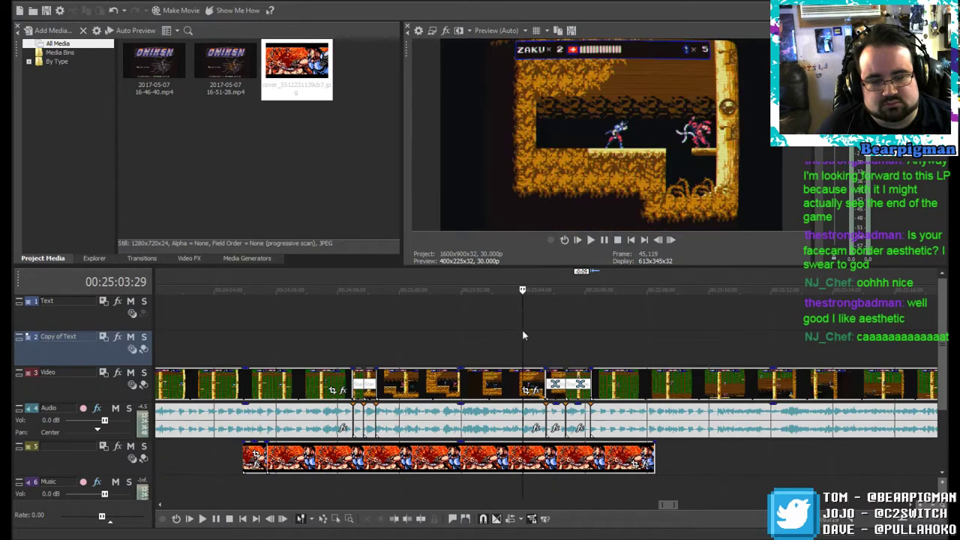
left_click(339, 337)
left_click(590, 240)
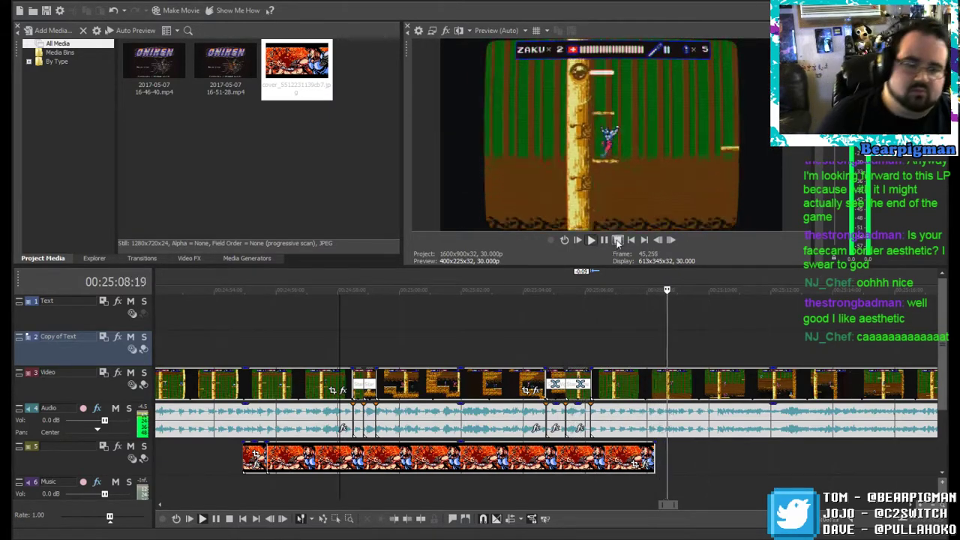
key("space")
Step: Play back the next Star Wipe transition from 00:26:25:19 to check its picture and sound
left_click_drag(669, 508, 692, 506)
scroll(702, 421, "down", 3)
scroll(705, 422, "down", 2)
left_click(633, 352)
scroll(678, 440, "up", 4)
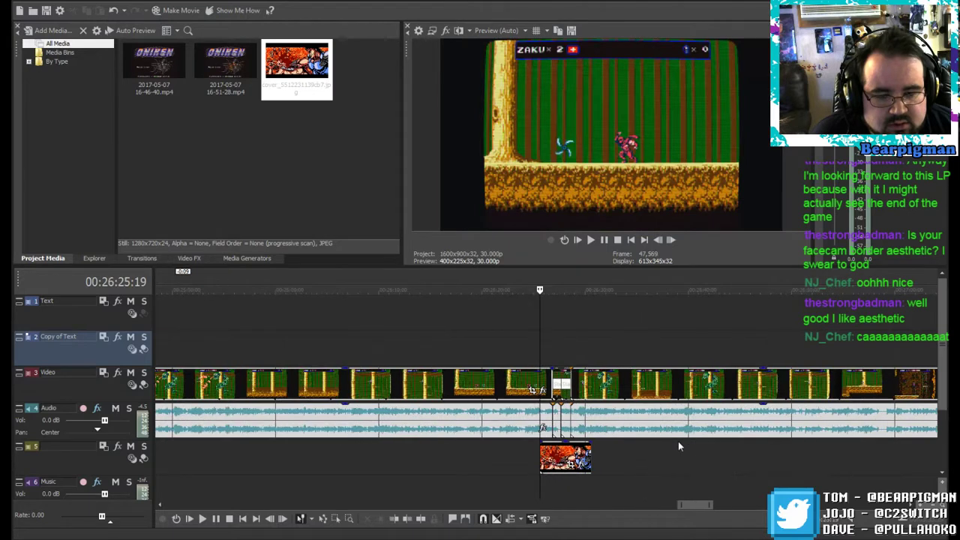
left_click(590, 240)
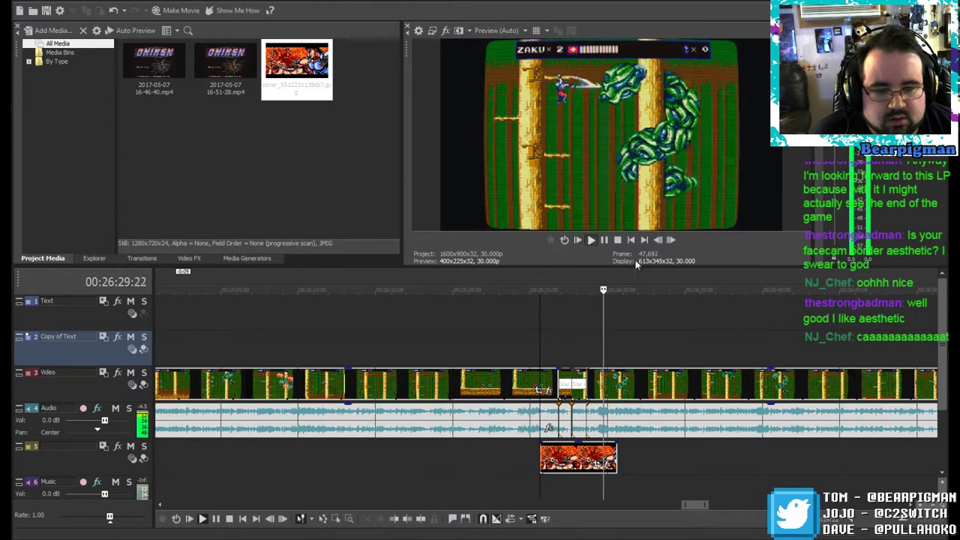
left_click(617, 240)
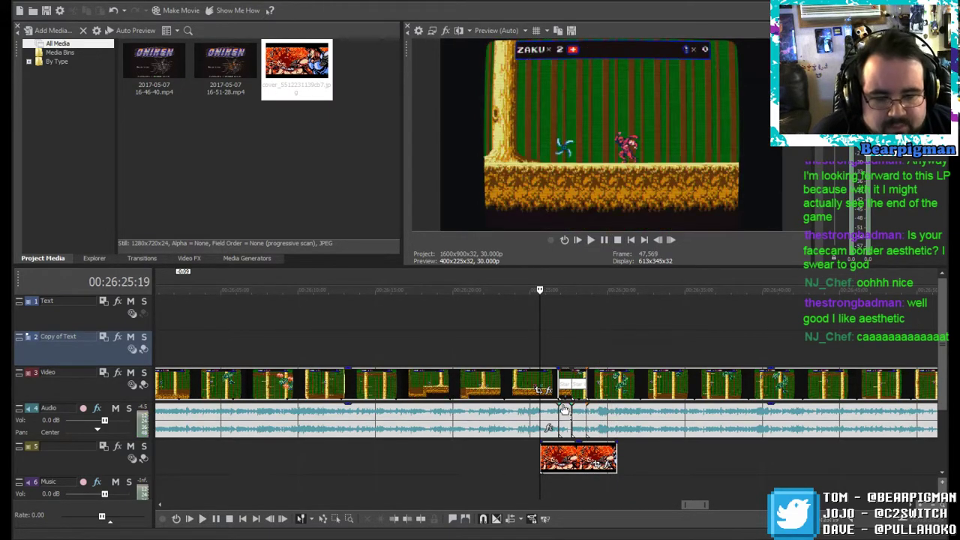
Step: Lower the audio gain of both wipe pieces after 00:26:25:19 to -Inf dB and play back the transition
left_click_drag(566, 408, 564, 455)
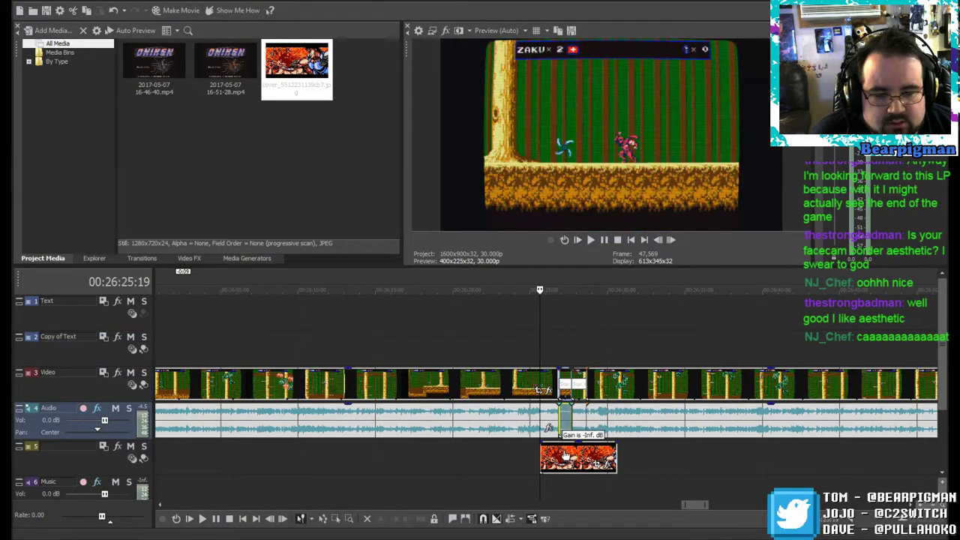
left_click(578, 405)
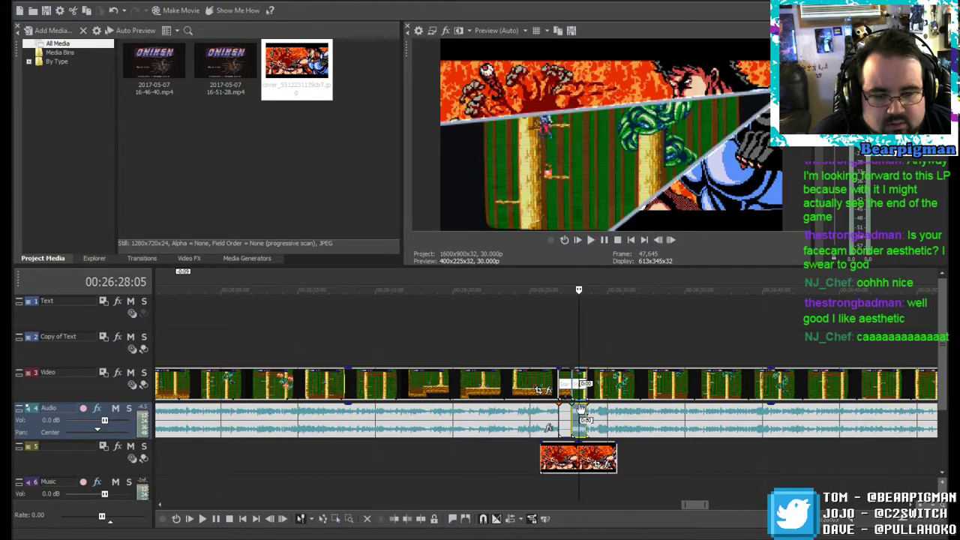
left_click_drag(579, 411, 582, 470)
left_click(542, 349)
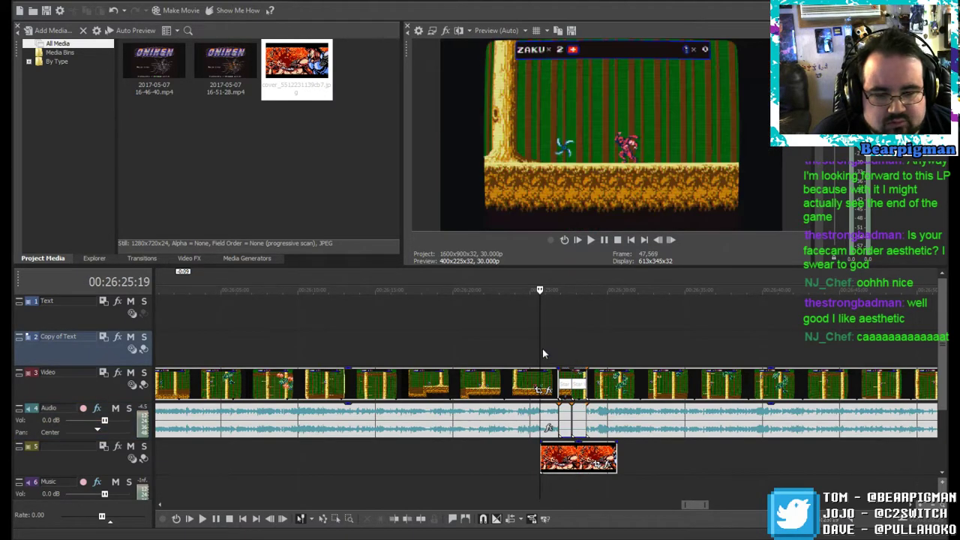
left_click(591, 240)
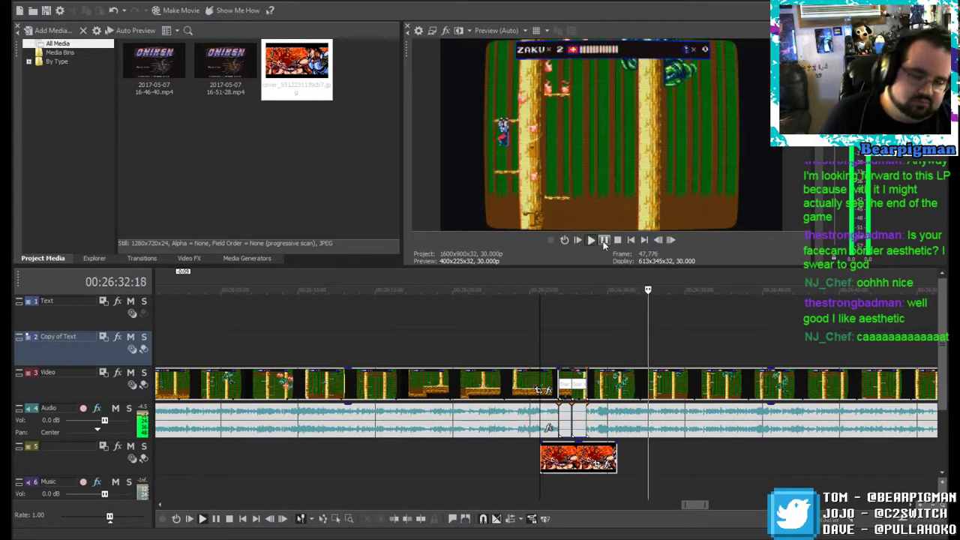
left_click(604, 240)
Step: Review the remaining timeline and scrub through the opening of the gameplay clip that starts before 00:22:39:20
scroll(712, 401, "down", 3)
scroll(712, 401, "down", 2)
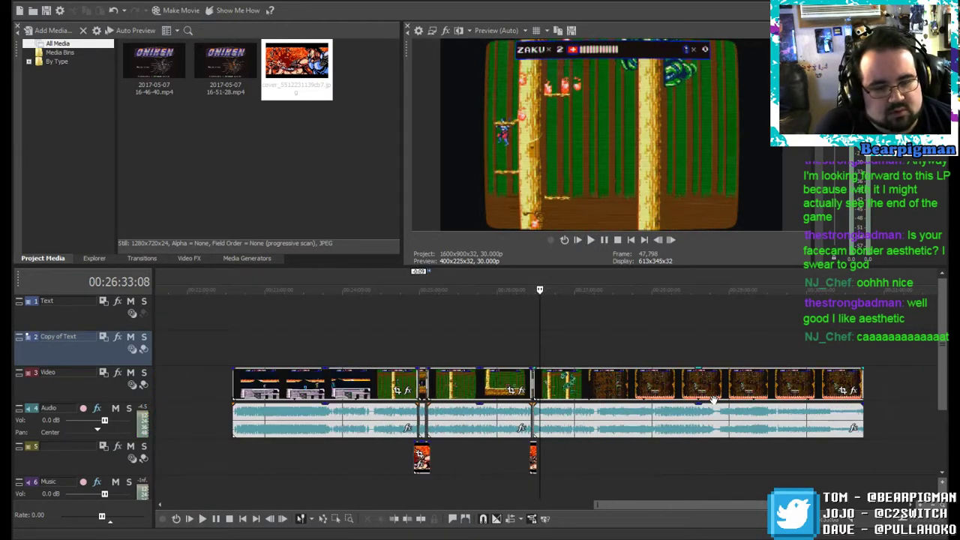
scroll(570, 405, "up", 4)
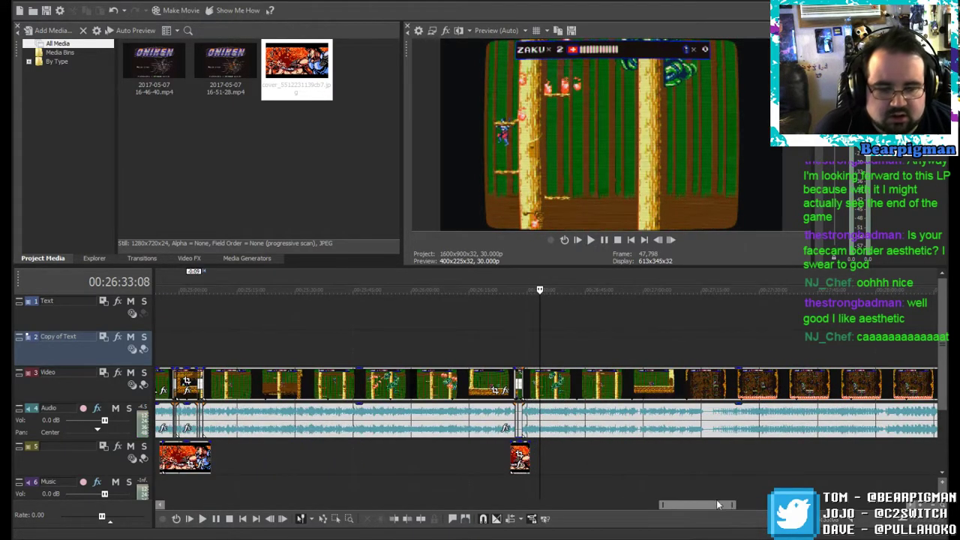
left_click_drag(702, 505, 644, 504)
left_click(315, 338)
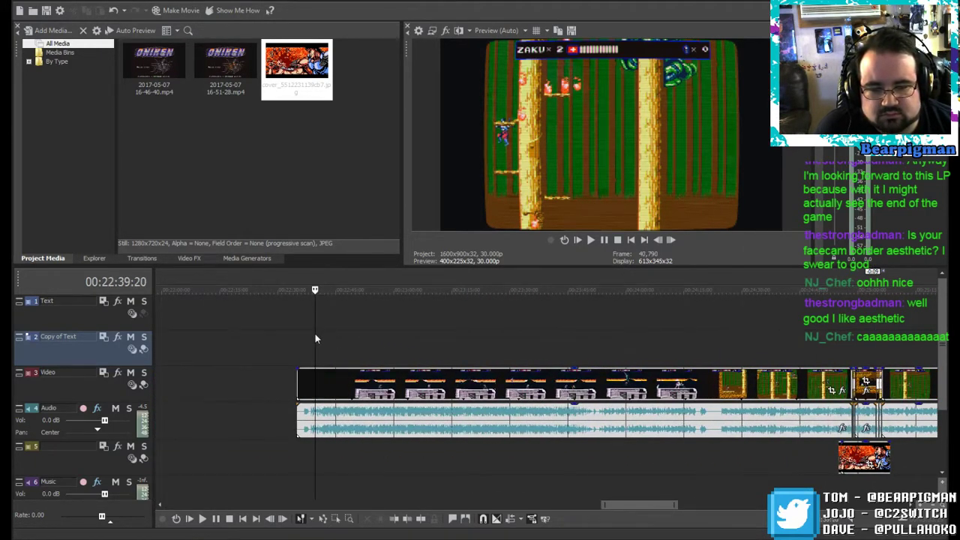
left_click_drag(315, 289, 381, 327)
scroll(395, 359, "down", 3)
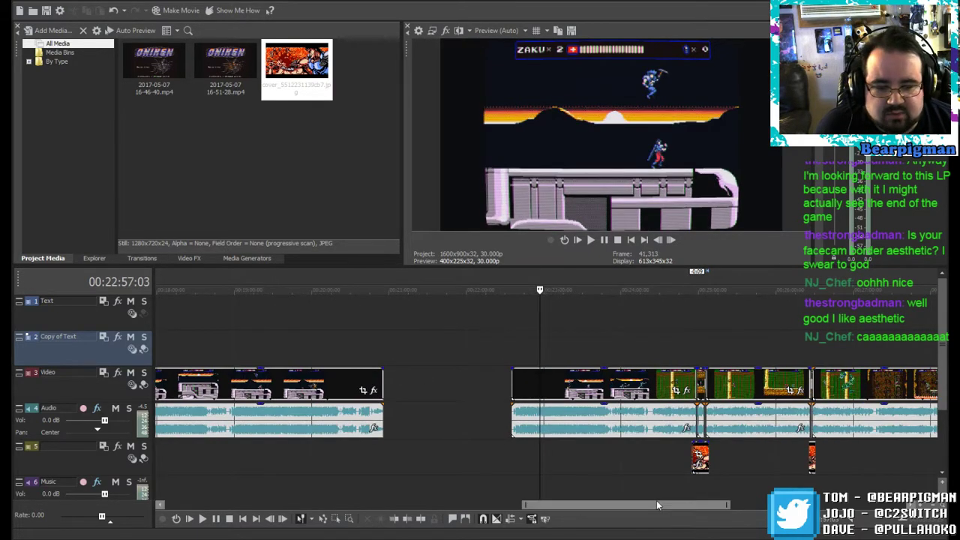
Step: Scrub through the long uncut gameplay clip starting at about 00:10:00 and delete it with its audio
left_click_drag(645, 503, 476, 509)
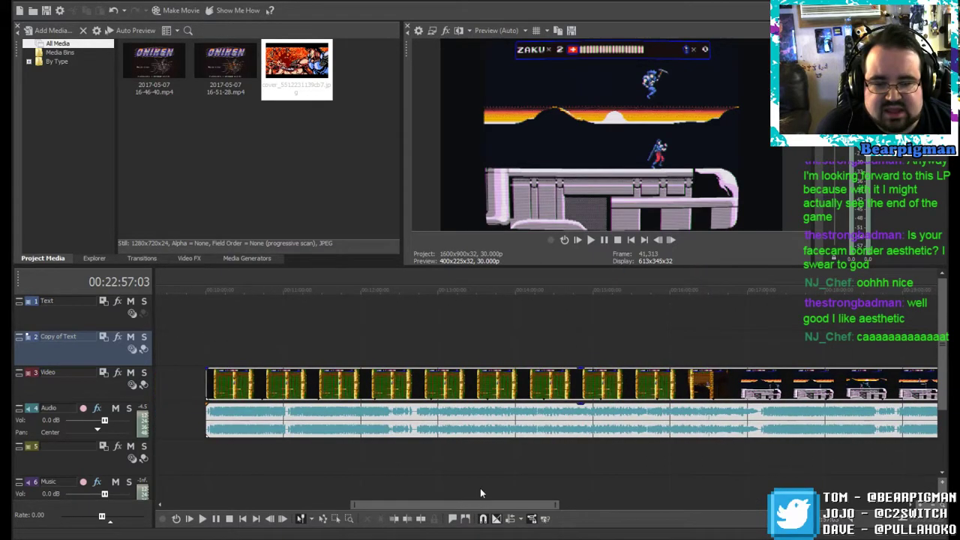
left_click(213, 335)
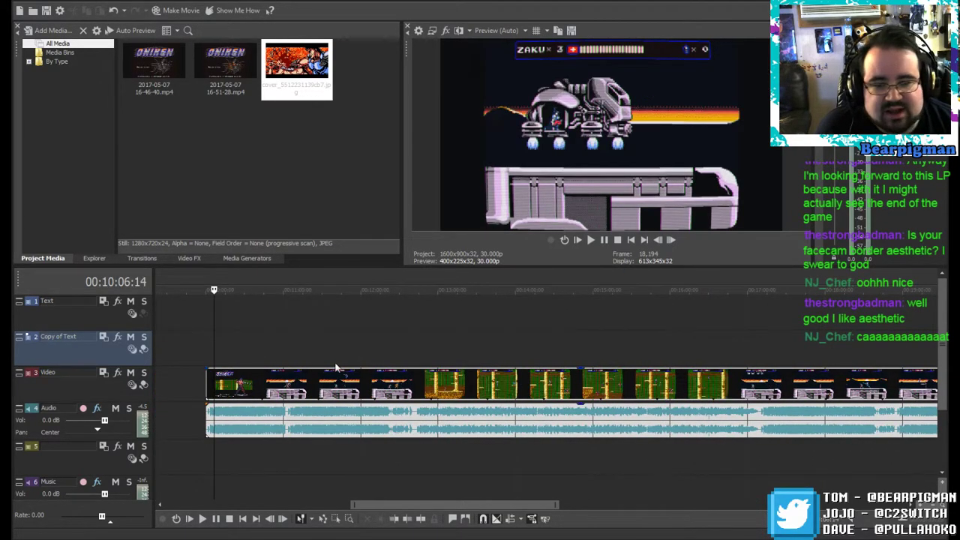
left_click_drag(215, 332, 861, 334)
left_click(642, 374)
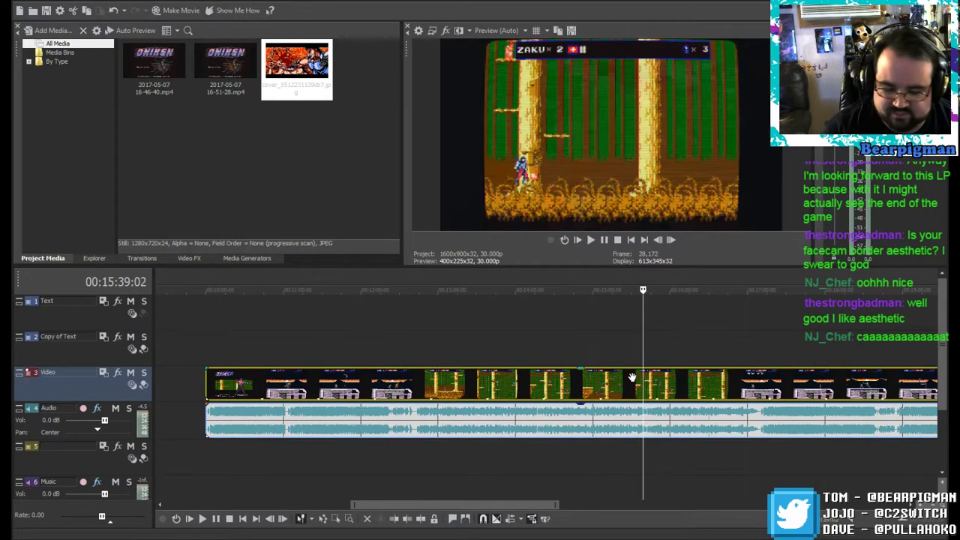
key("Delete")
Step: Move all clips and cover images after the large gap 14:37:17 earlier, directly against the end of the preceding gameplay clip
scroll(487, 464, "down", 3)
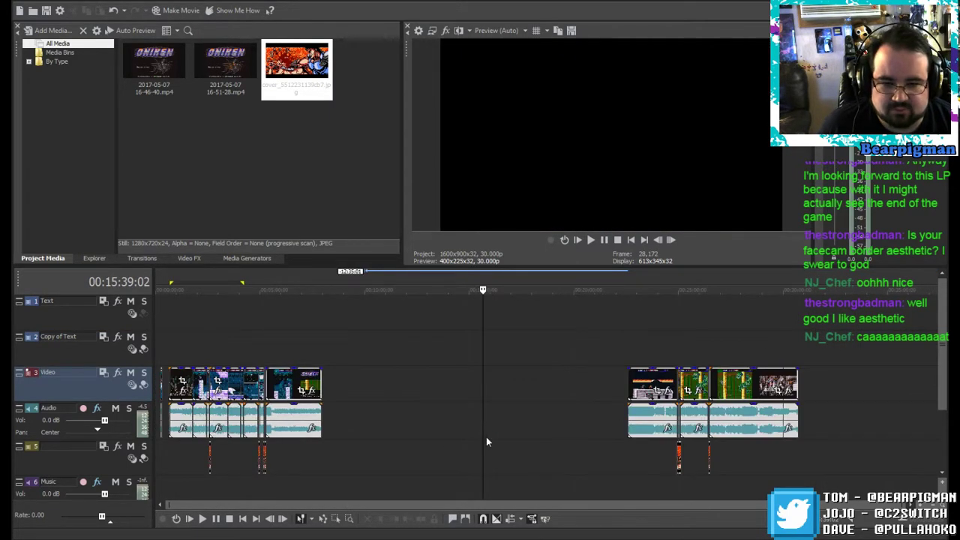
left_click(643, 381)
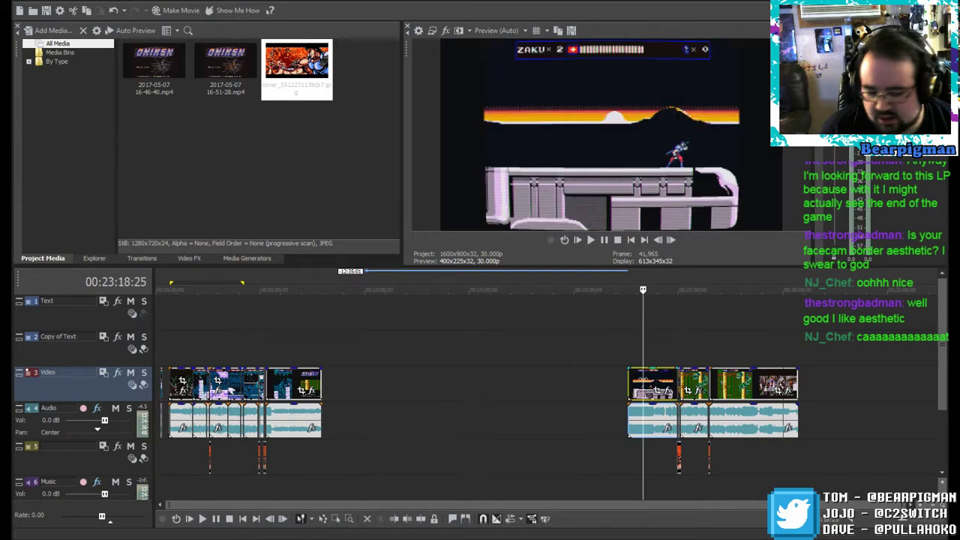
left_click(779, 378, "shift")
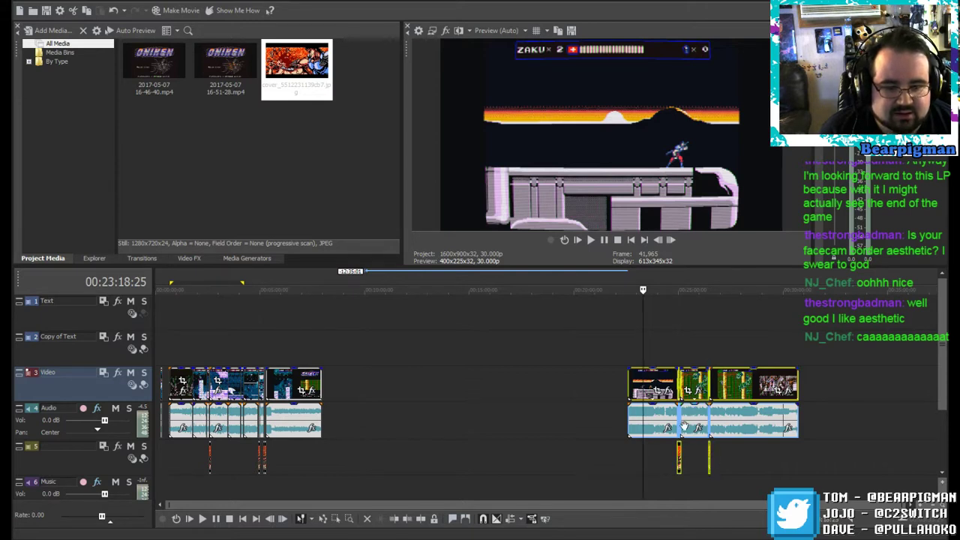
left_click_drag(653, 377, 349, 386)
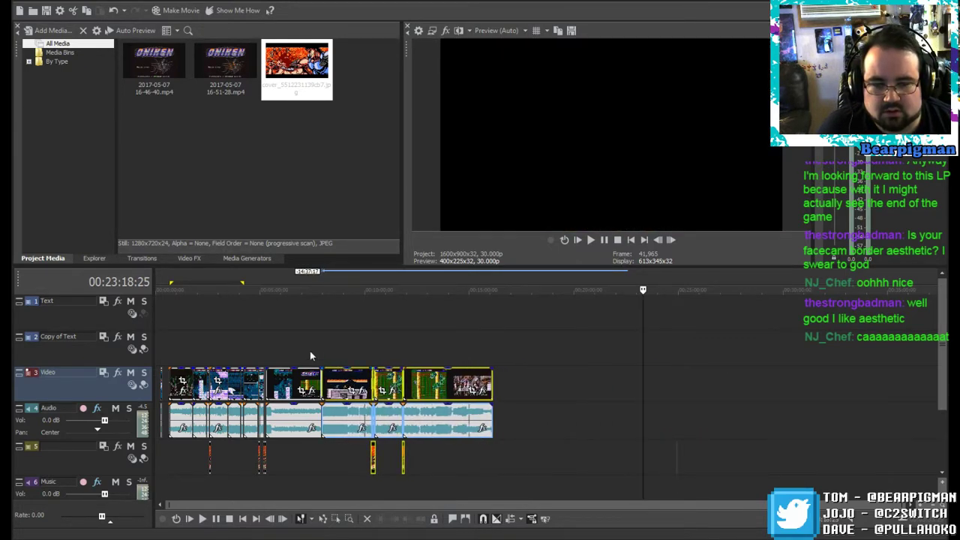
Step: Scrub and play back the gameplay between about 00:07:23 and 00:08:10, covering the villain dialogue and the start of the train level
left_click(310, 353)
scroll(408, 376, "up", 2)
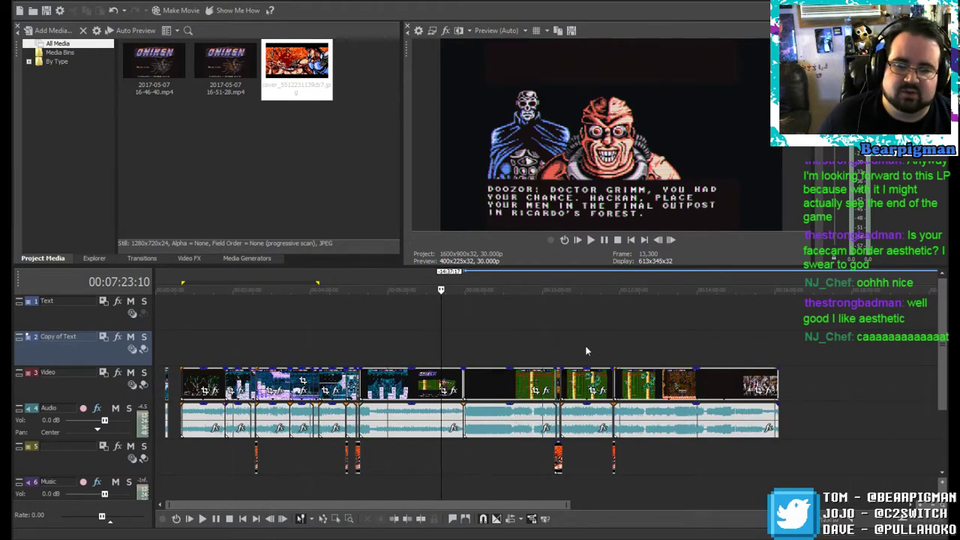
left_click(590, 240)
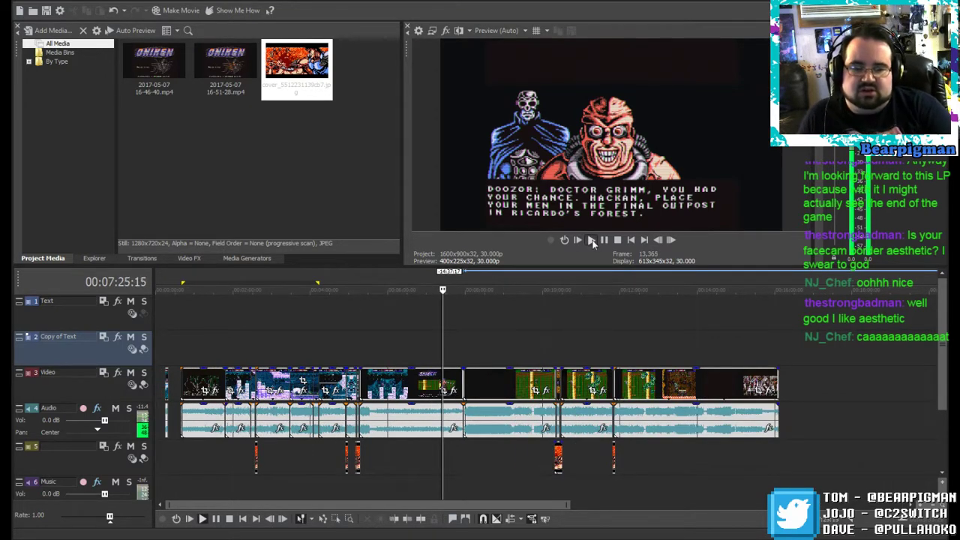
left_click(604, 240)
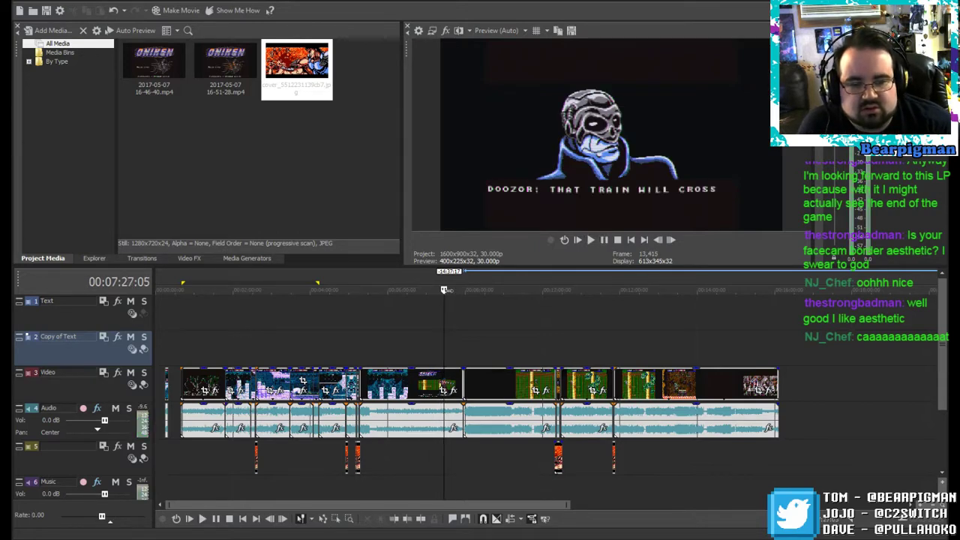
left_click_drag(444, 290, 459, 291)
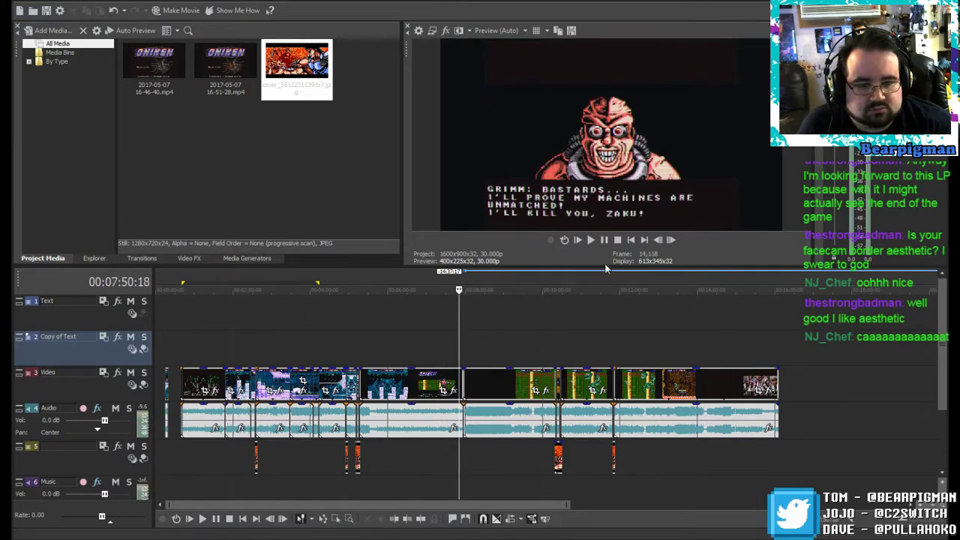
left_click(590, 240)
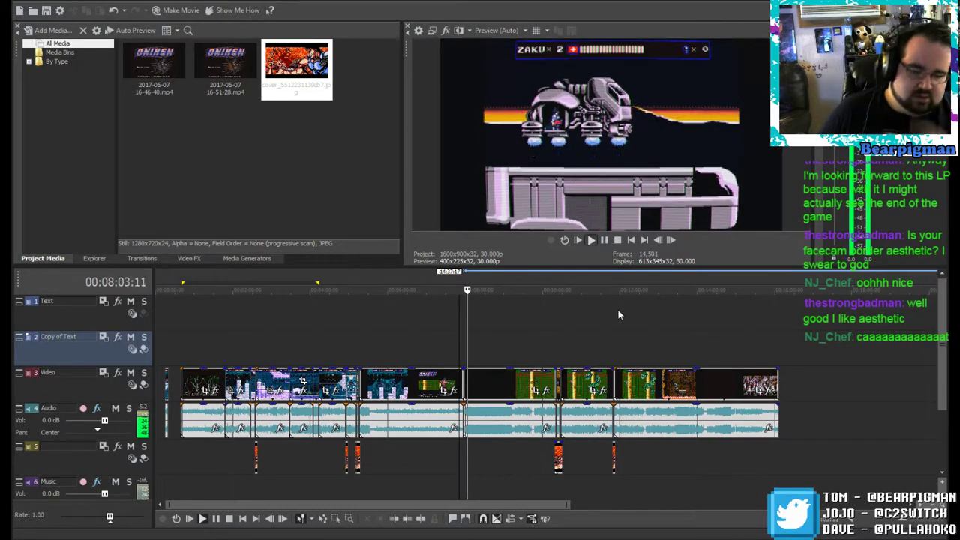
left_click(605, 242)
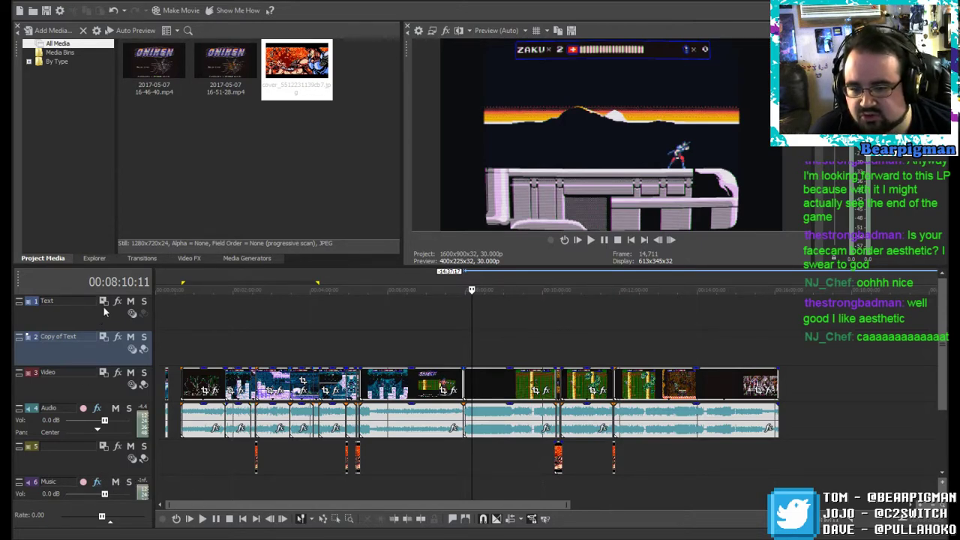
Step: Minimize the Text, Copy of Text and Music tracks in the timeline
left_click(19, 301)
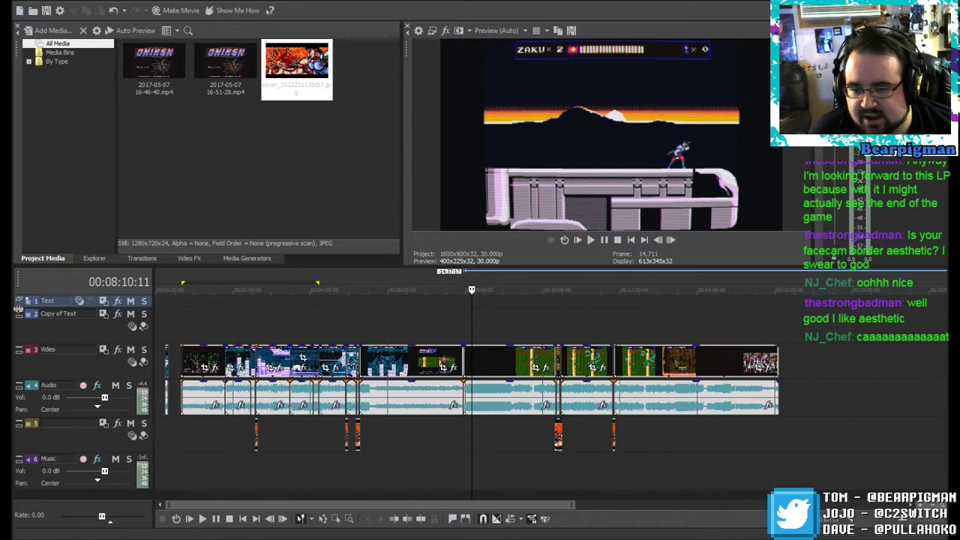
left_click(19, 313)
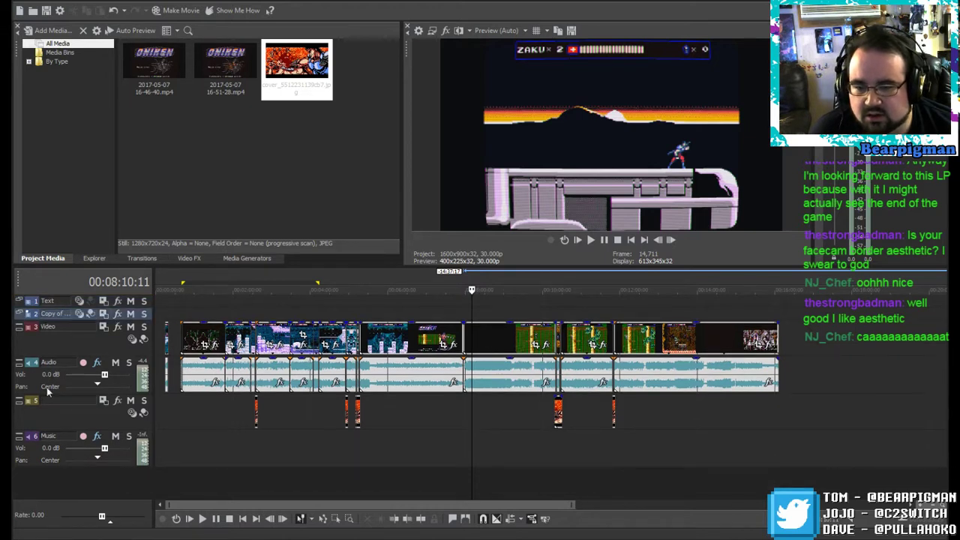
left_click(20, 436)
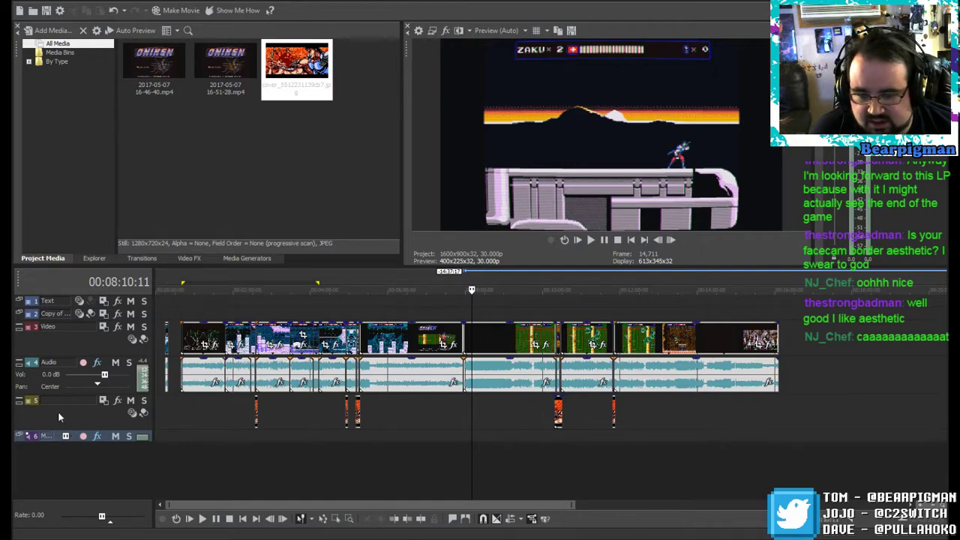
Step: Insert an empty video track and place it directly above the Video track, below Copy of Text
right_click(51, 465)
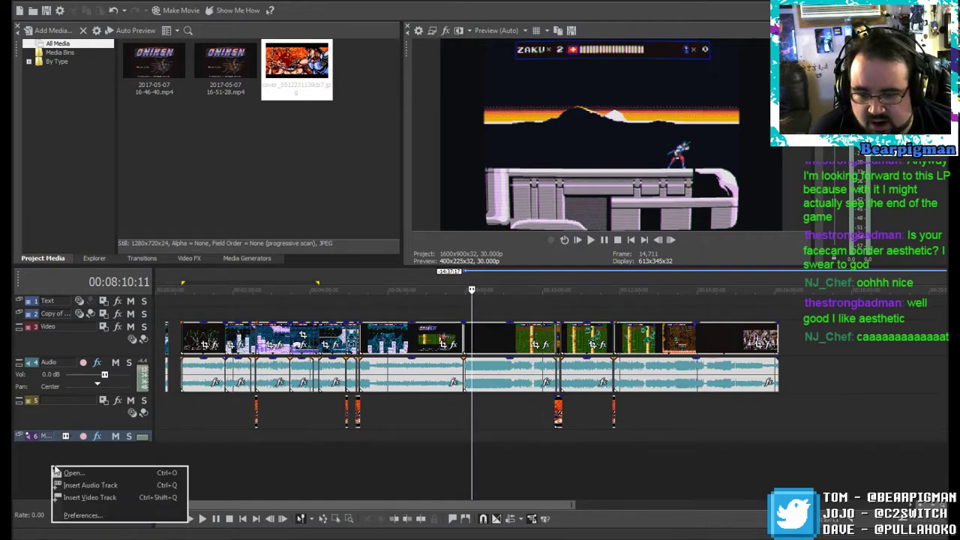
left_click(83, 493)
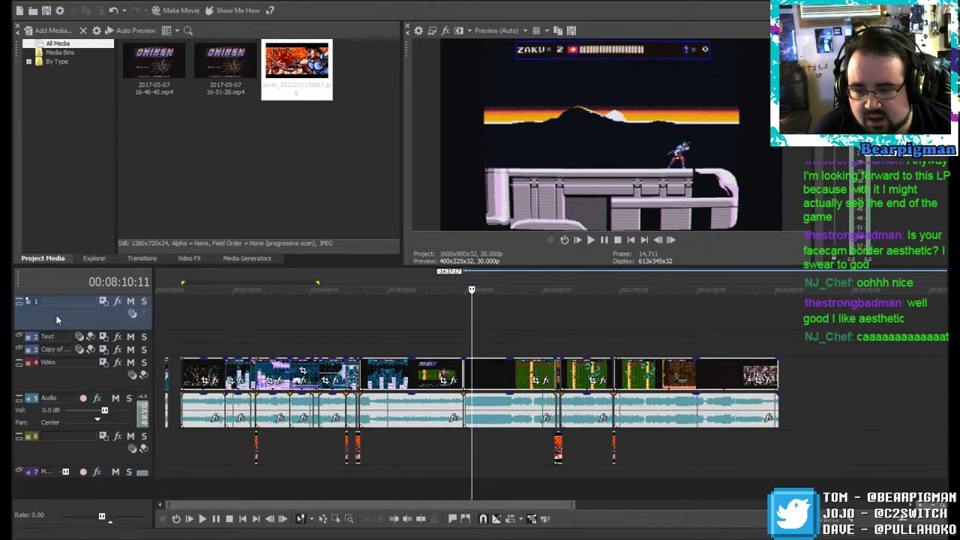
left_click_drag(60, 312, 57, 351)
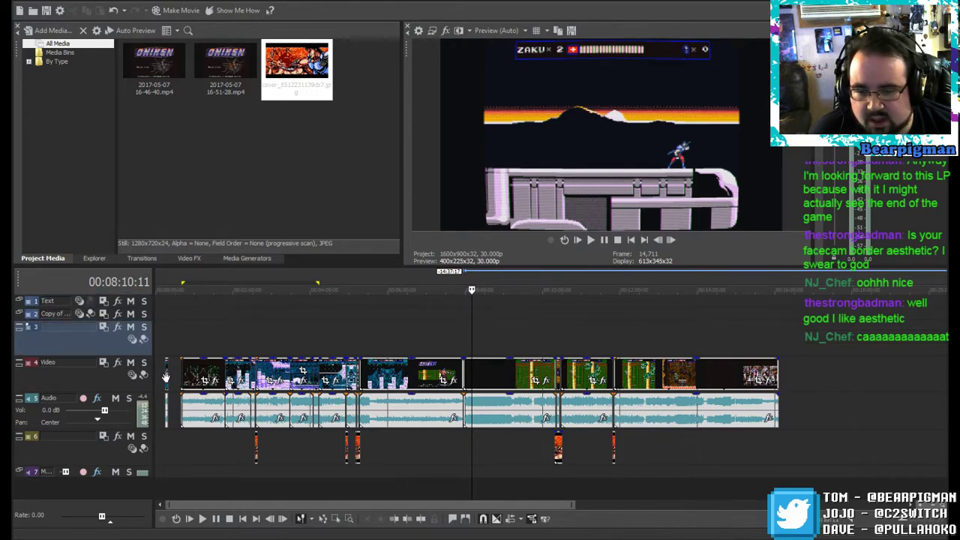
Step: Play back the short snow-level clip that starts at 00:00:15:02
left_click(183, 406)
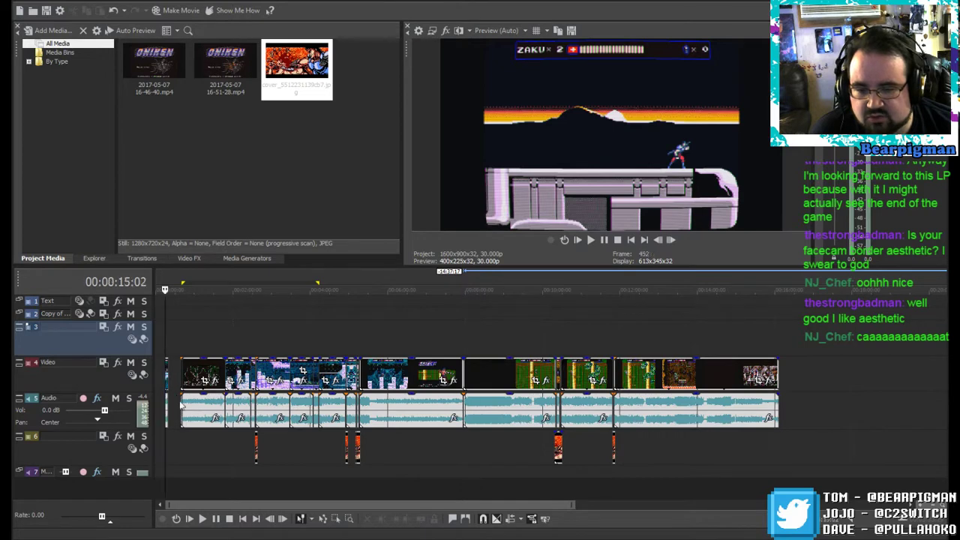
scroll(311, 447, "up", 6)
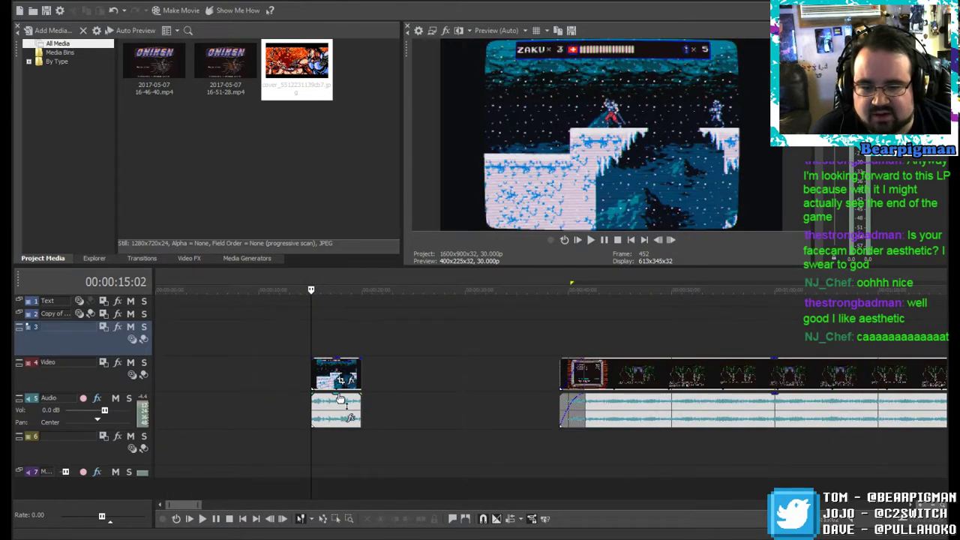
left_click_drag(339, 399, 341, 442)
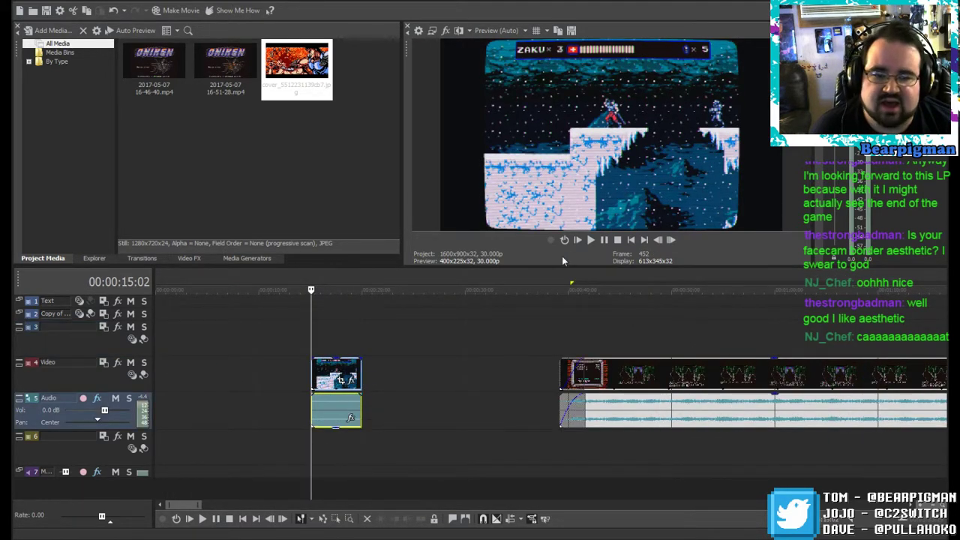
left_click(592, 240)
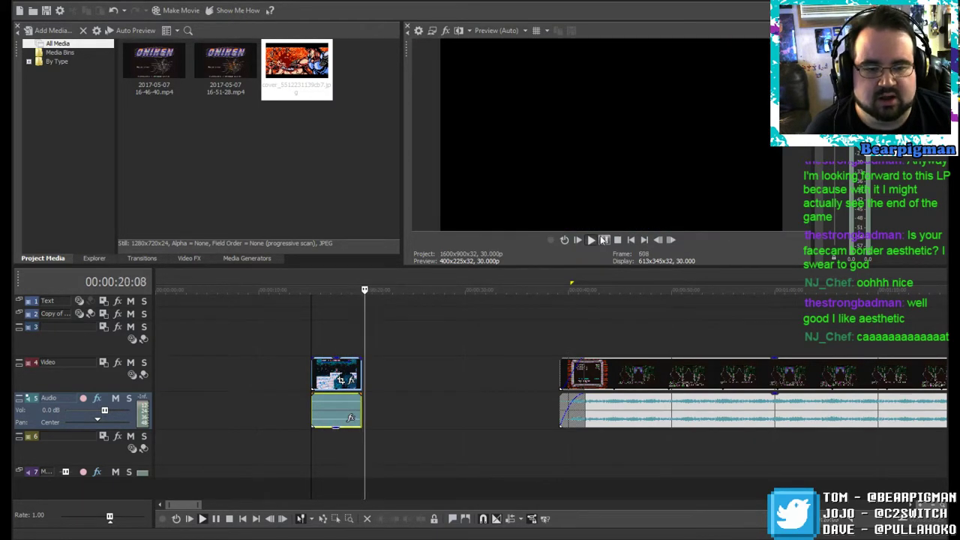
left_click(604, 240)
scroll(498, 304, "down", 3)
scroll(493, 308, "down", 4)
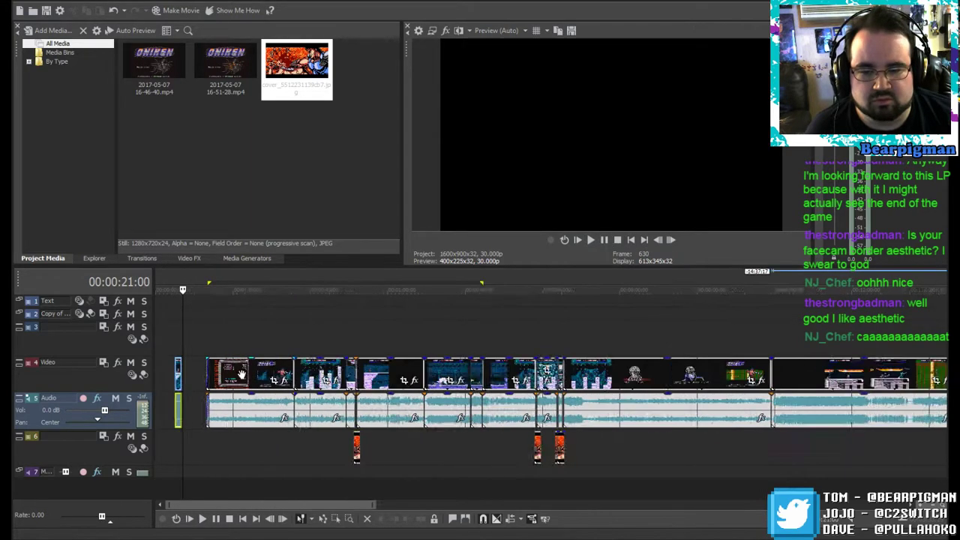
Step: Move the short clip's video to the empty track 3 and its audio to the Music track, and shift both forward by 7:59:00
left_click(172, 368)
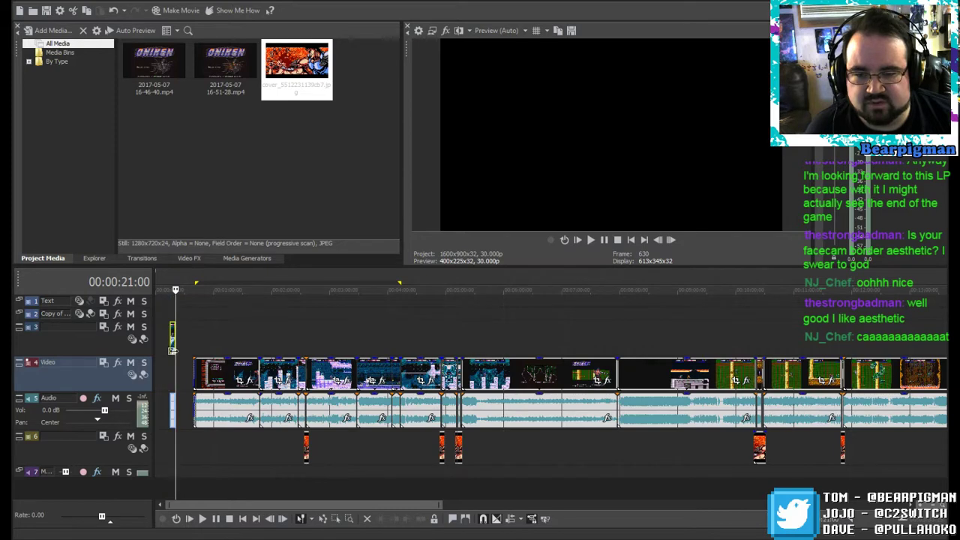
left_click(172, 405)
left_click_drag(172, 407, 171, 471)
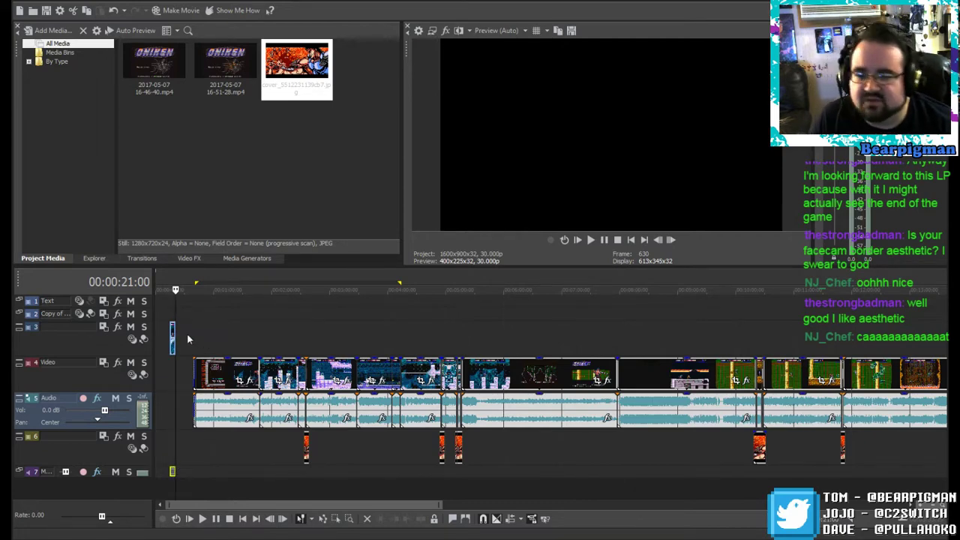
left_click_drag(171, 329, 635, 338)
Step: Mute track 3 and review the train-level gameplay around the short clip, between about 00:08:02 and 00:08:24
left_click(621, 336)
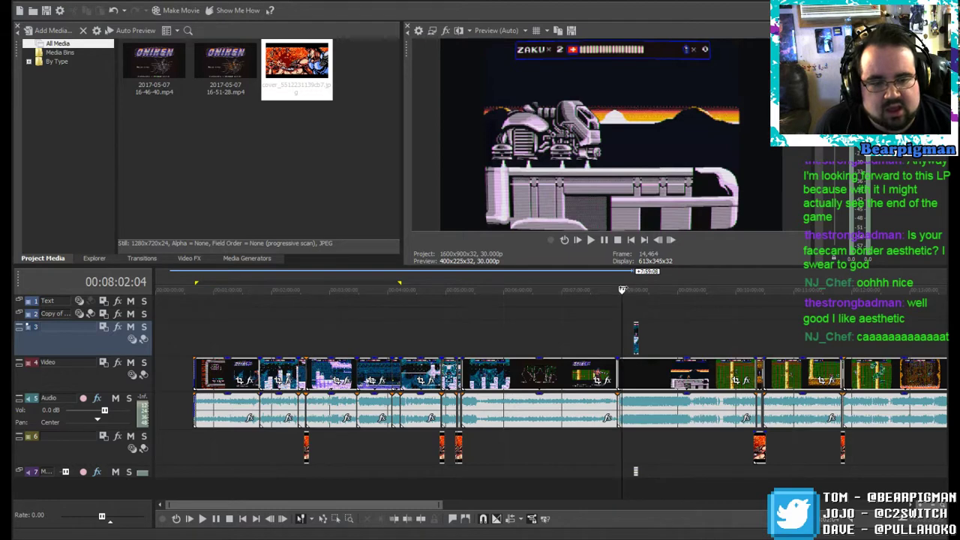
left_click_drag(622, 289, 642, 289)
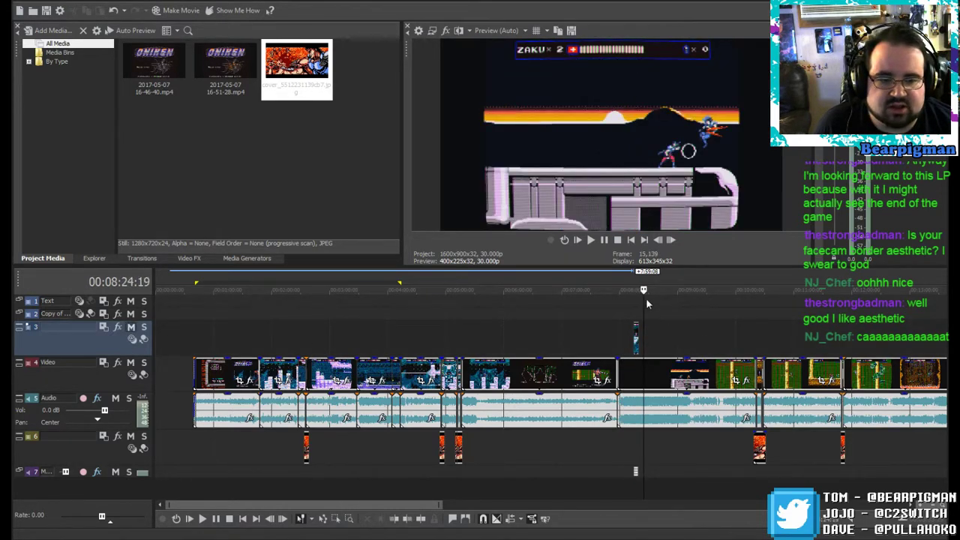
left_click_drag(642, 289, 626, 289)
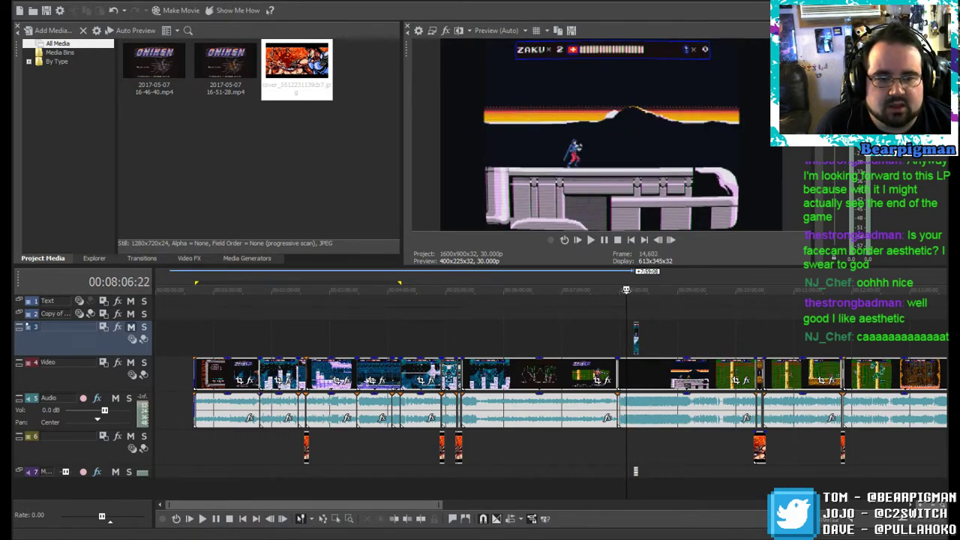
left_click(590, 240)
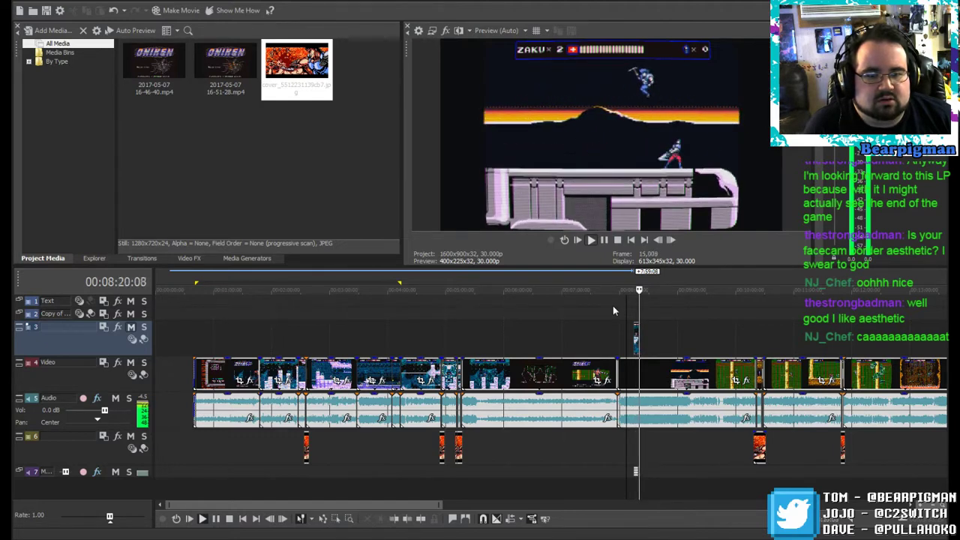
left_click(604, 241)
left_click(658, 240)
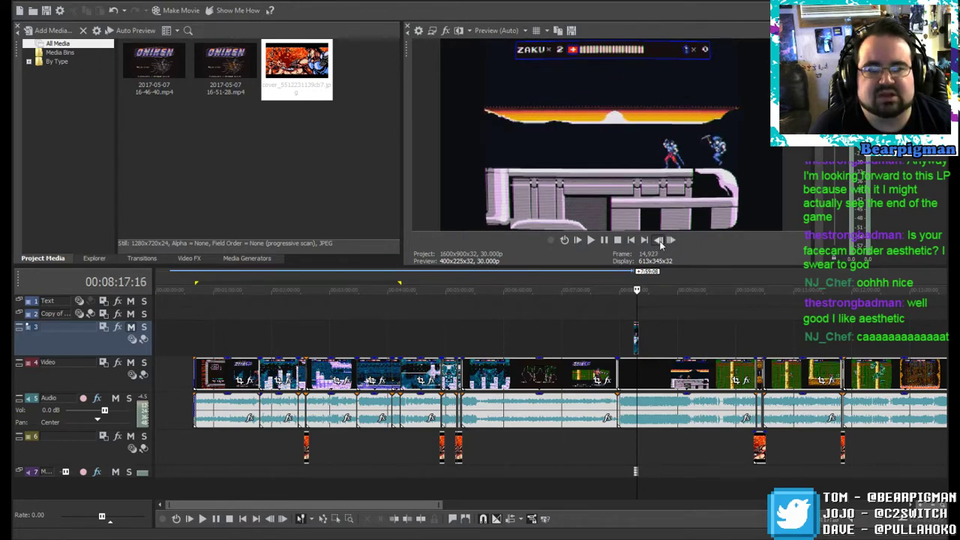
left_click(592, 241)
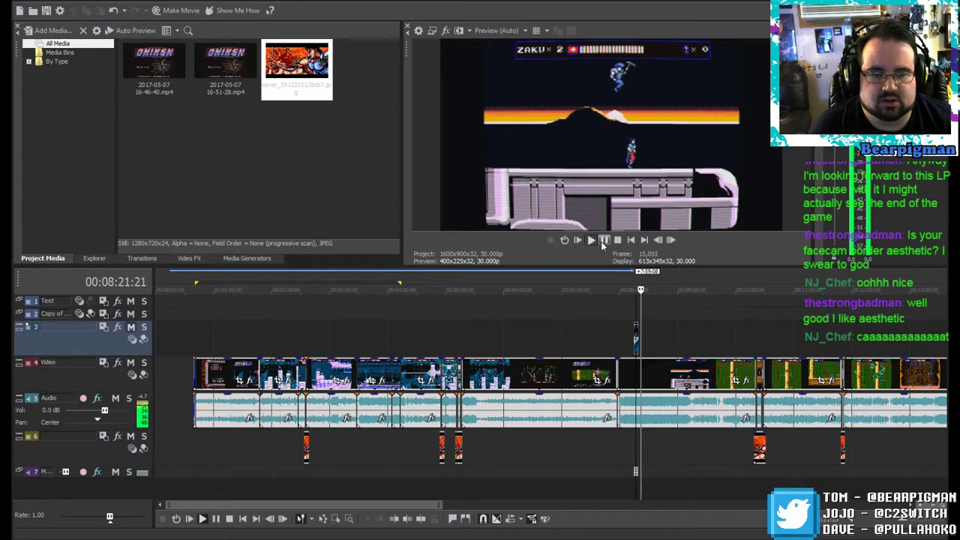
left_click(604, 240)
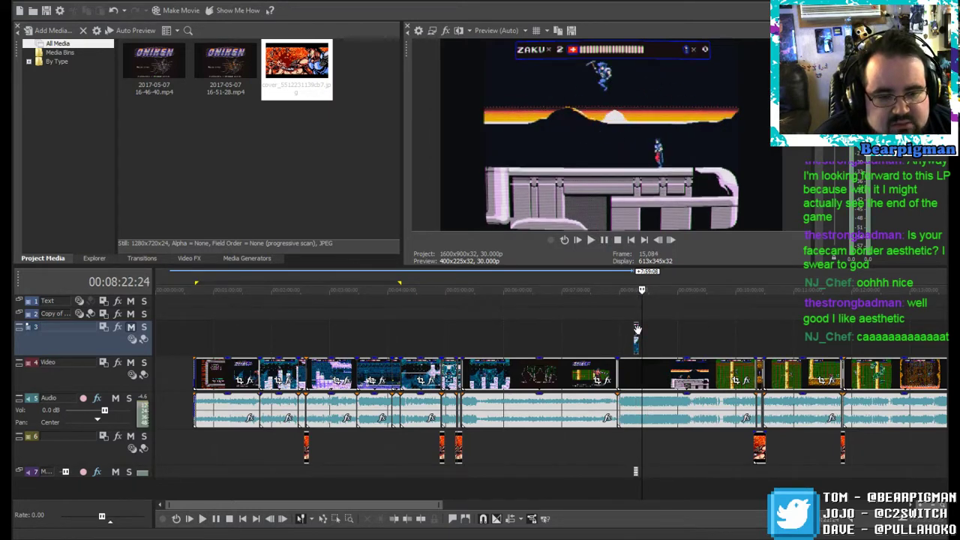
Step: Reposition the short clip on track 3 so it starts at about 00:08:20:28, checking it against the gameplay beneath
left_click_drag(637, 329, 644, 328)
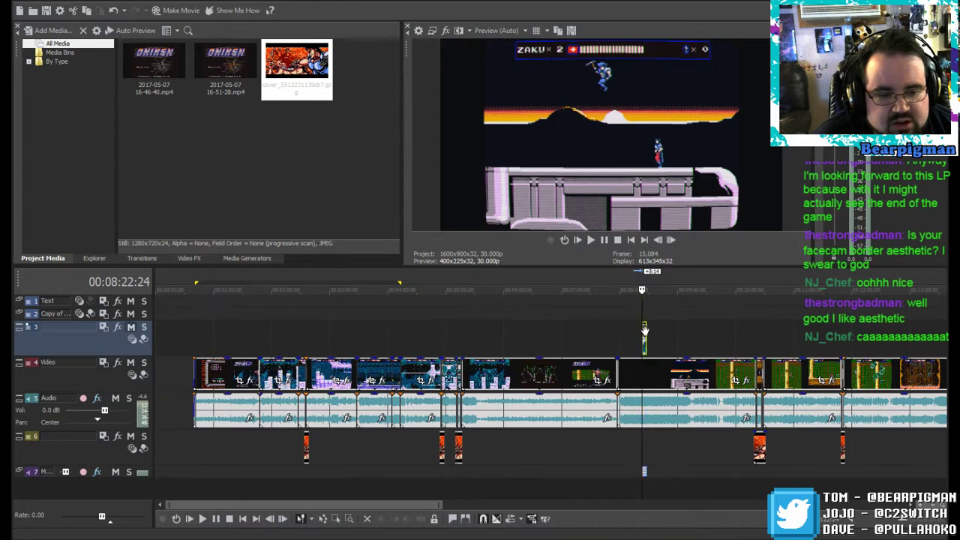
left_click(591, 241)
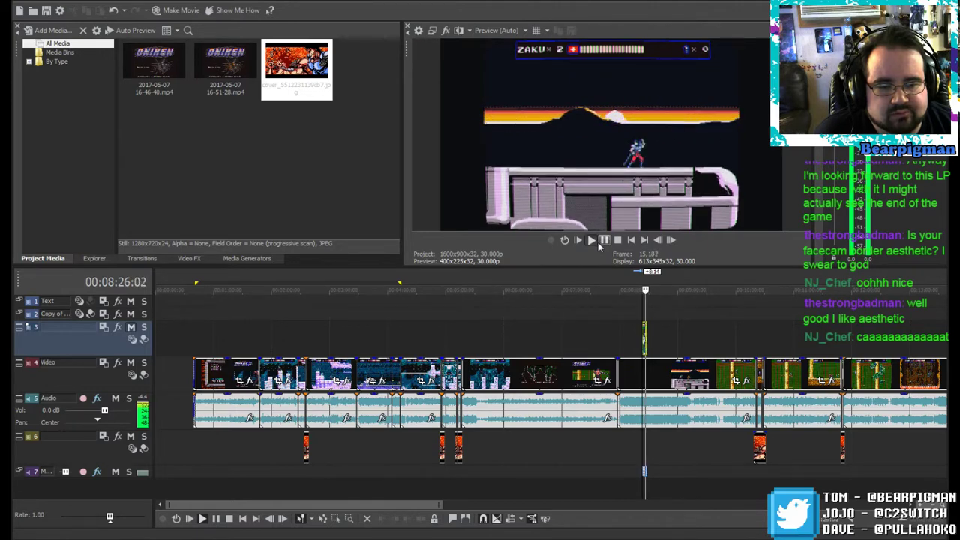
left_click(605, 248)
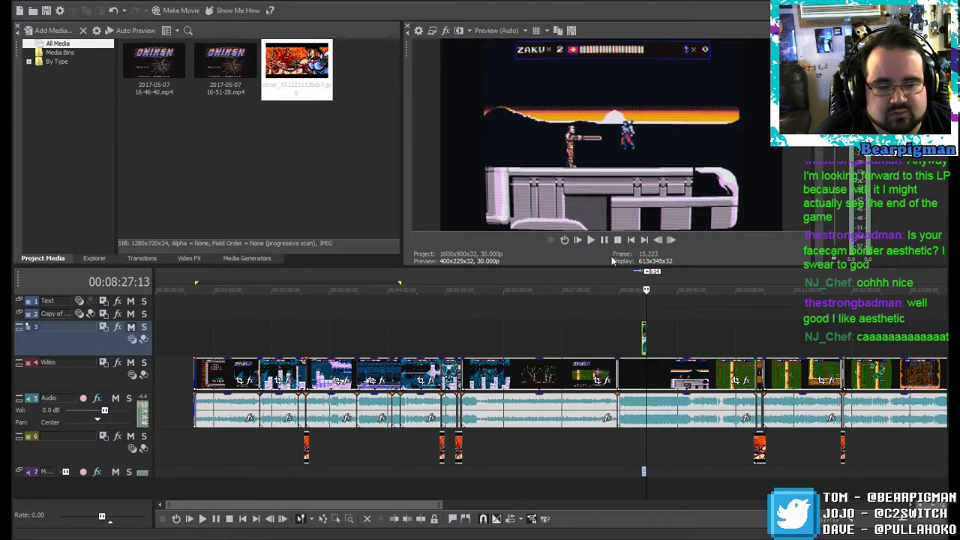
scroll(665, 330, "up", 6)
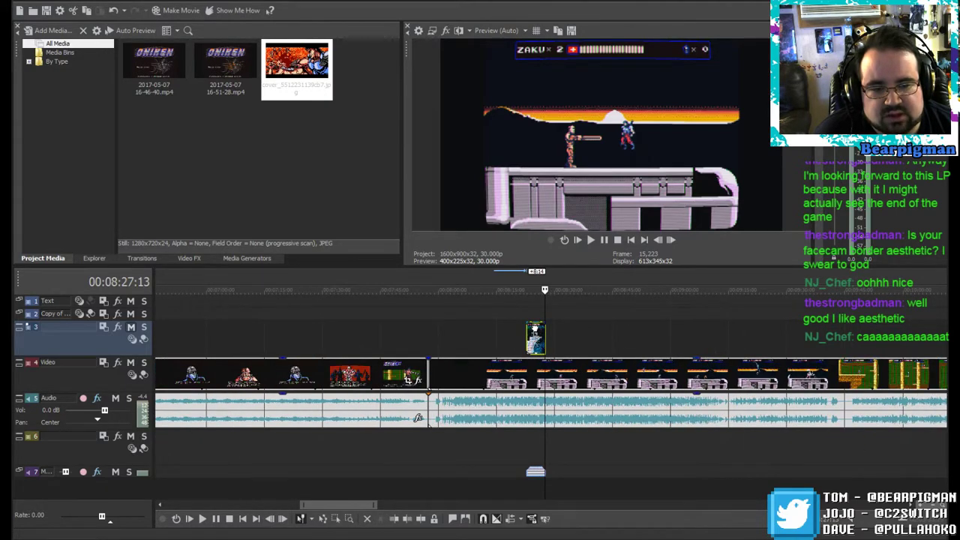
left_click_drag(534, 330, 528, 329)
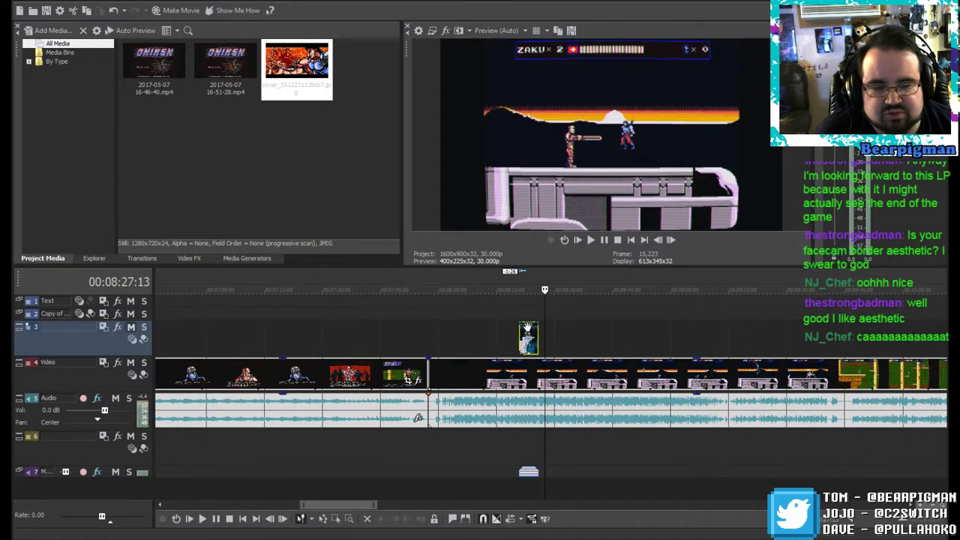
left_click(518, 301)
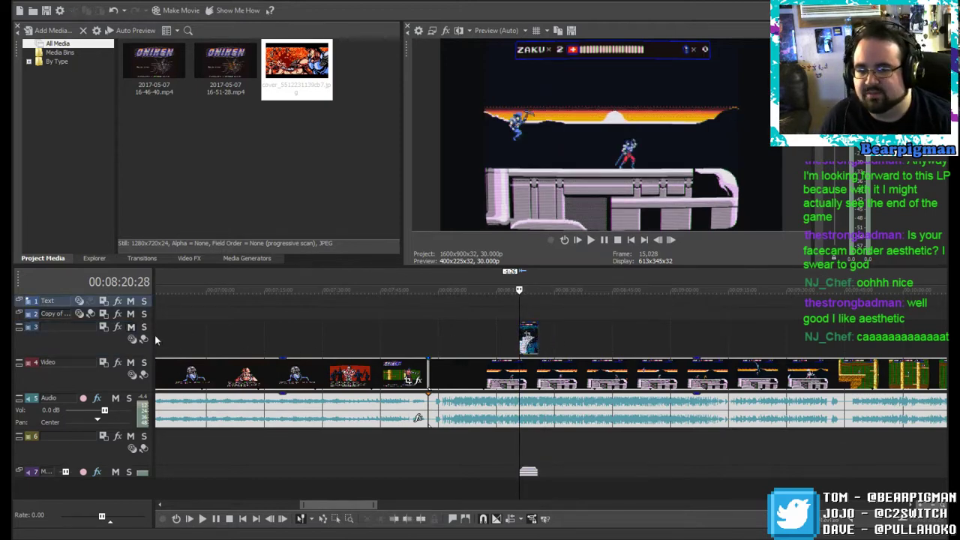
Step: Unmute track 3 and play back the overlaid short clip from 00:08:18:17
left_click(132, 328)
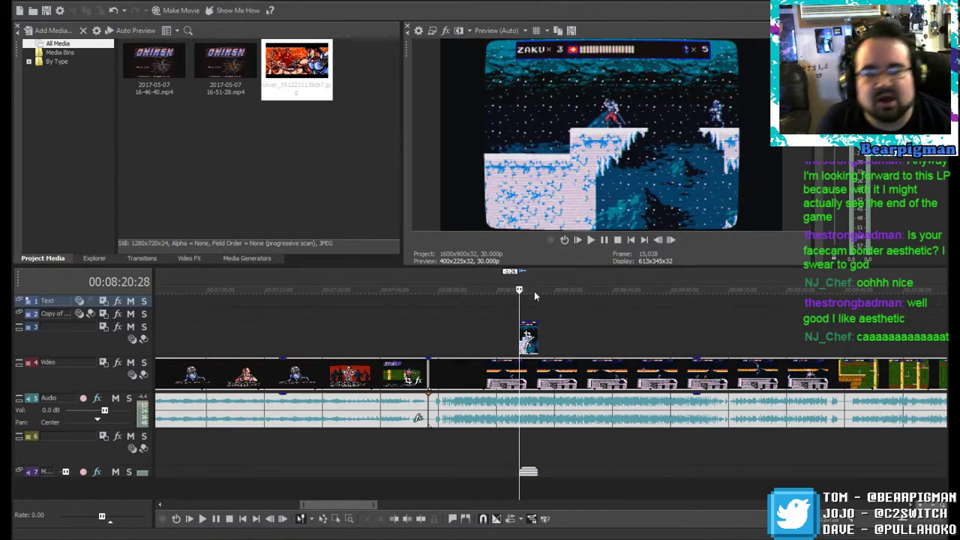
key("space")
key("Left")
key("Left")
key("Left")
key("Left")
key("Left")
key("Left")
key("Left")
key("Left")
key("Left")
key("Left")
key("Left")
key("Left")
key("Left")
key("Left")
key("Left")
key("Left")
key("Left")
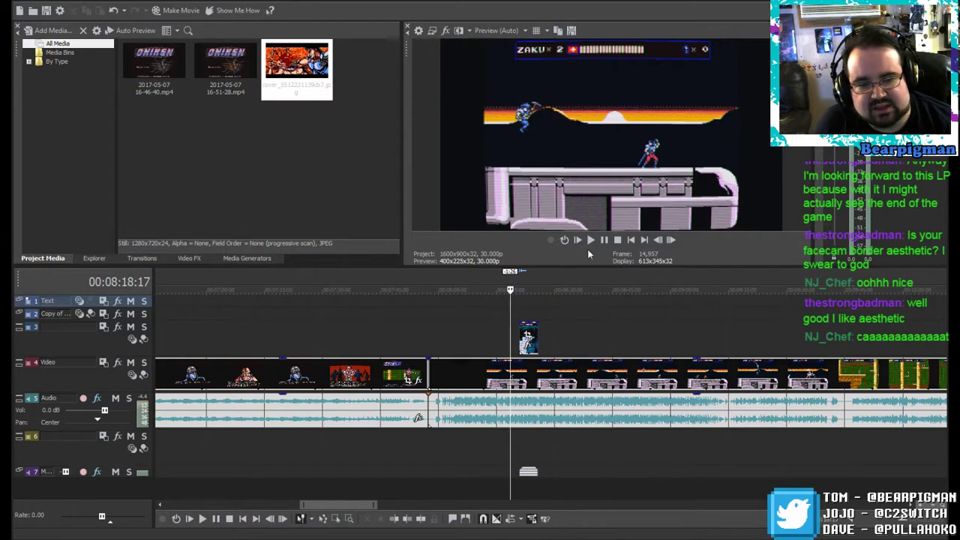
left_click(591, 241)
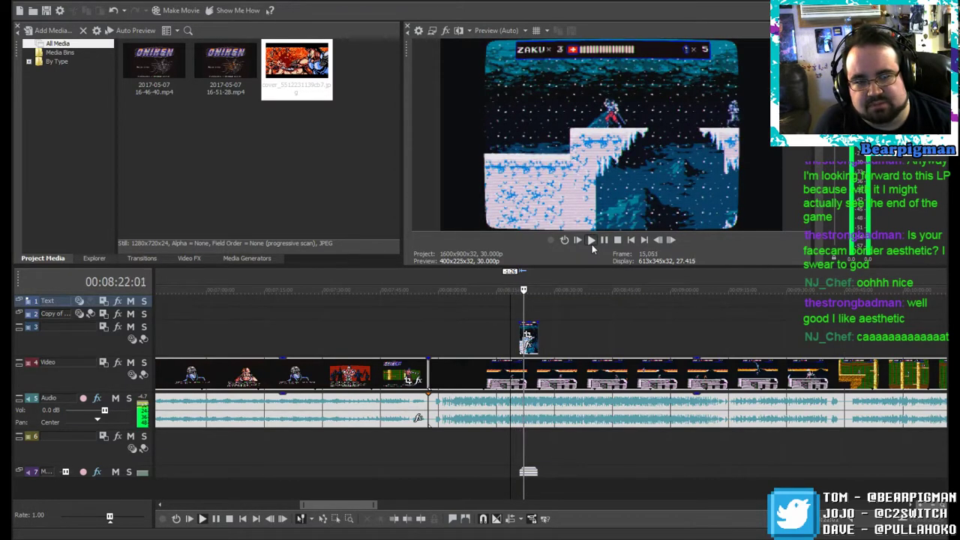
Step: Pause playback, open Track Motion for track 3, and go to the short clip's first frame at 00:08:20:28
left_click(602, 249)
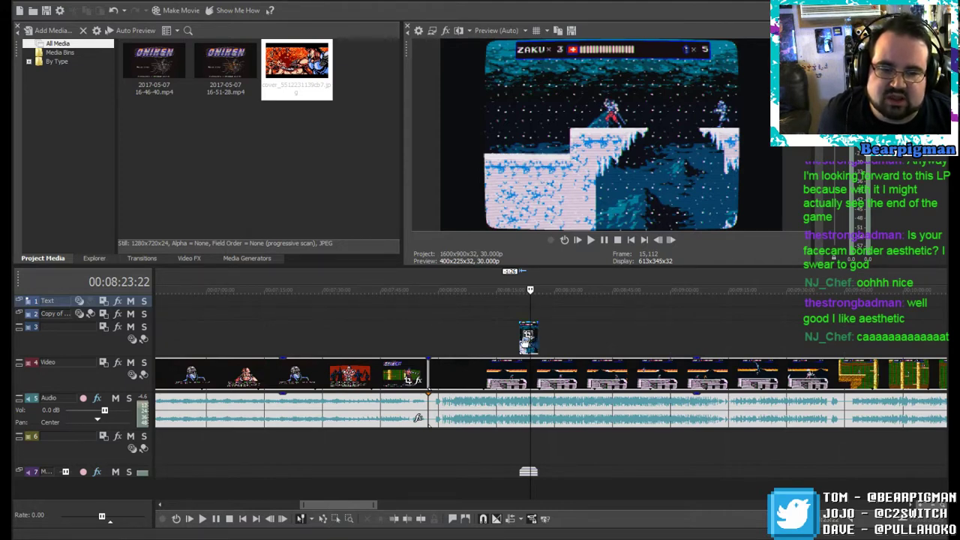
left_click(103, 327)
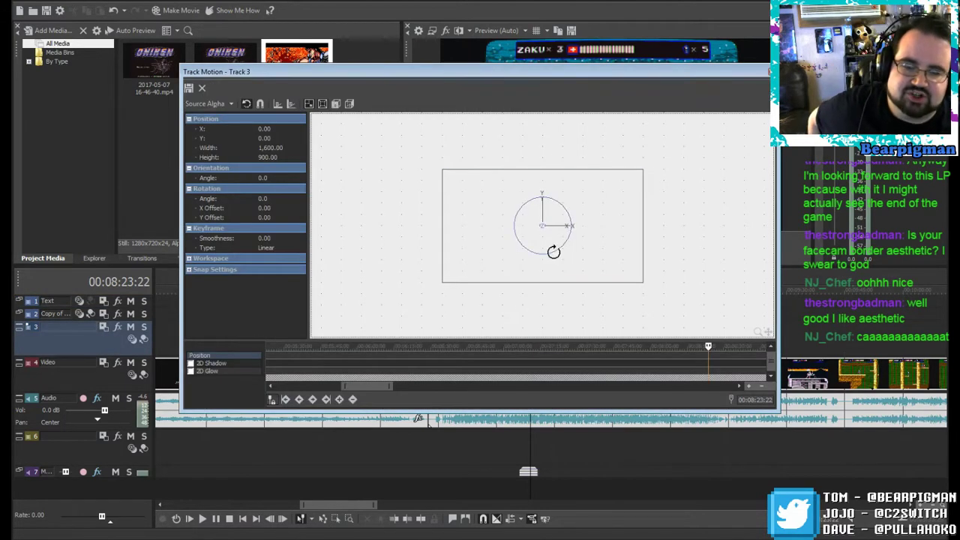
left_click_drag(556, 71, 497, 75)
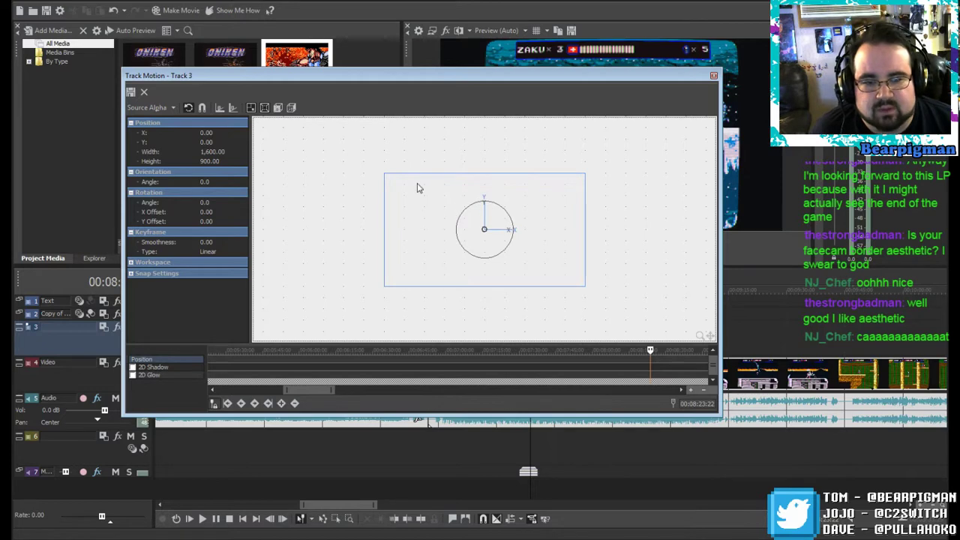
left_click_drag(469, 80, 240, 87)
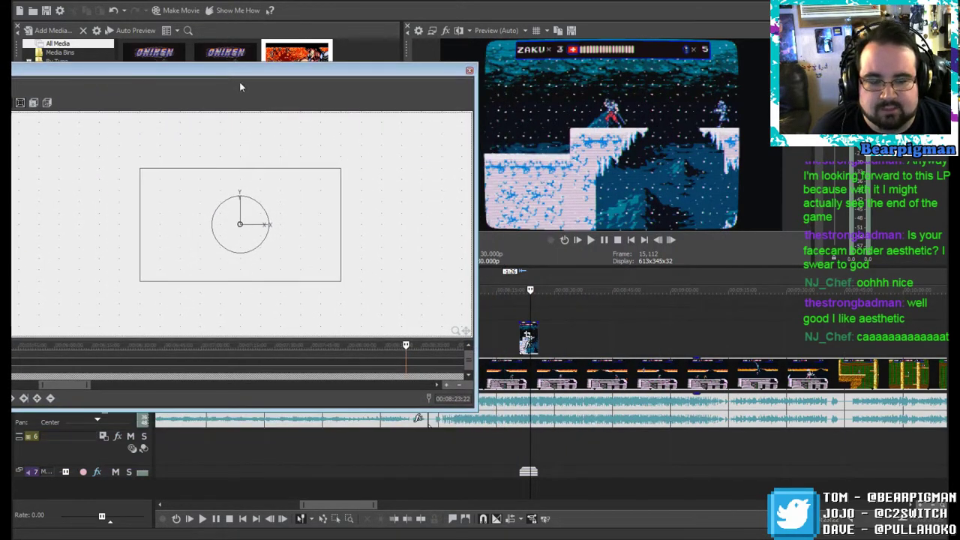
left_click(659, 244)
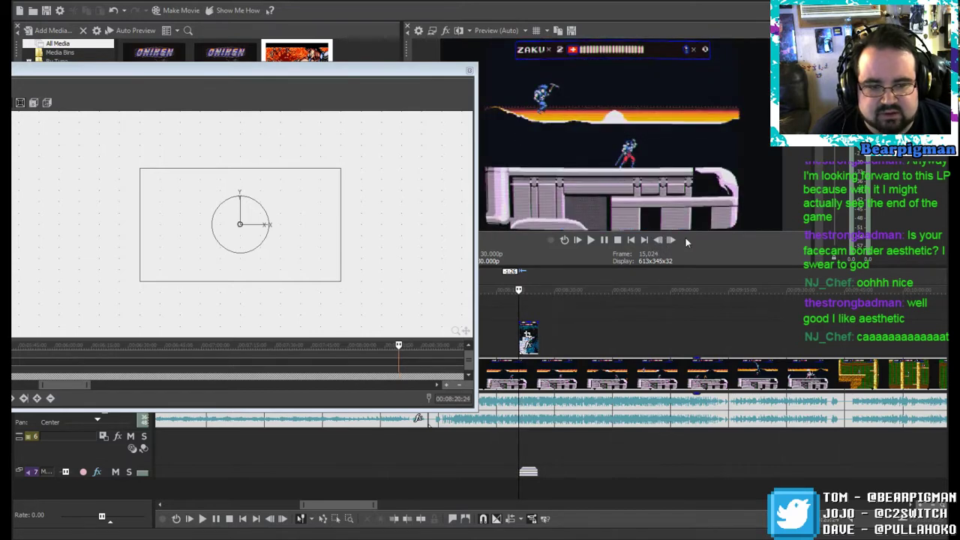
left_click(673, 240)
left_click(673, 240)
left_click(673, 240)
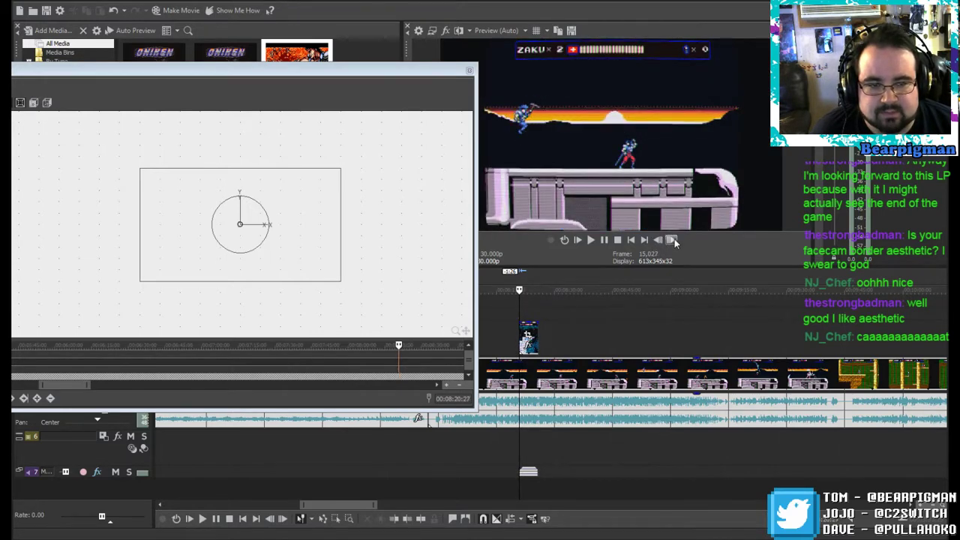
left_click(673, 240)
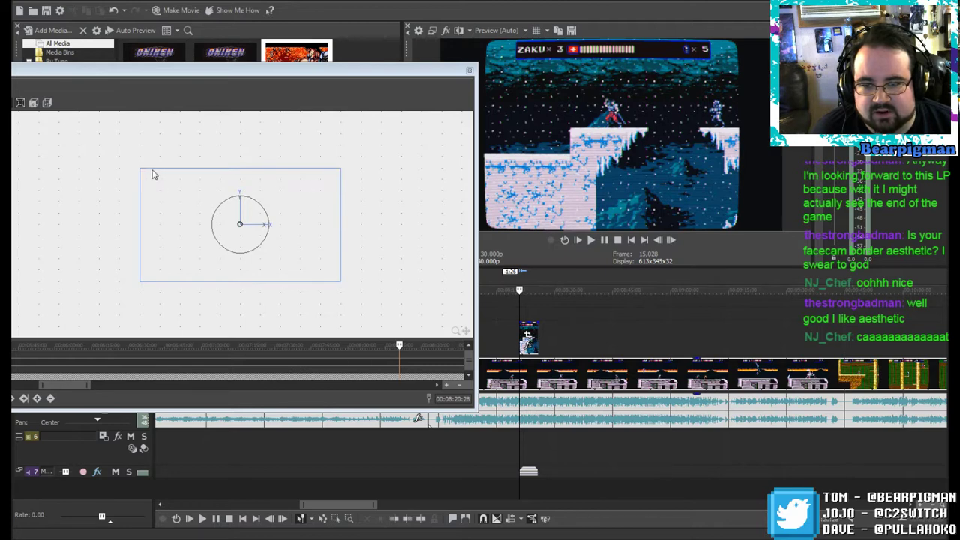
Step: Scale track 3's picture to about three quarters of the frame and offset it toward the frame's upper-right corner
left_click_drag(142, 171, 186, 226)
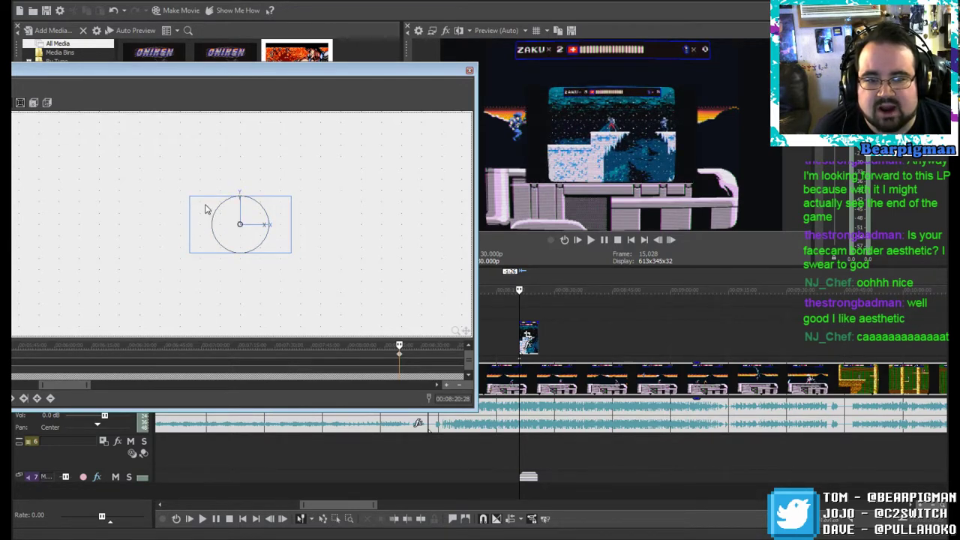
left_click_drag(204, 204, 231, 189)
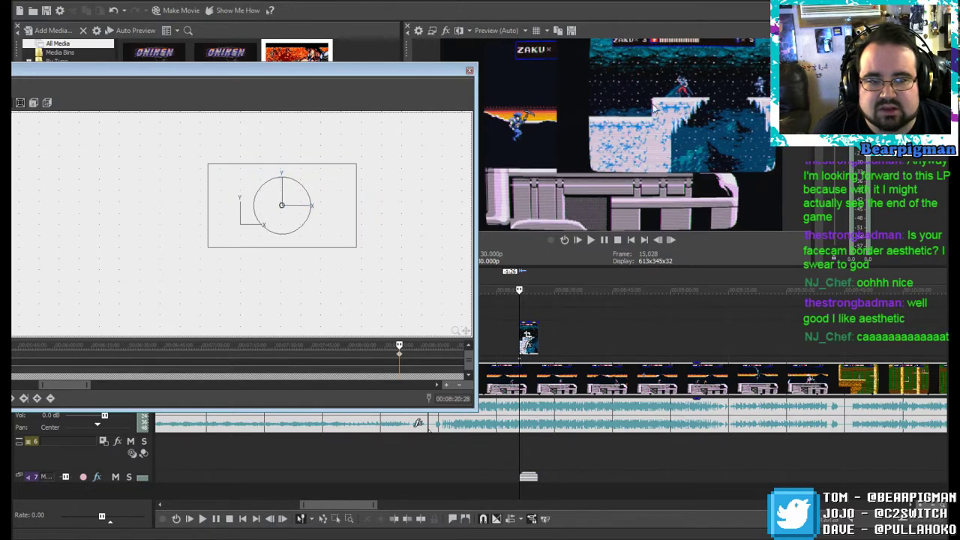
left_click(470, 73)
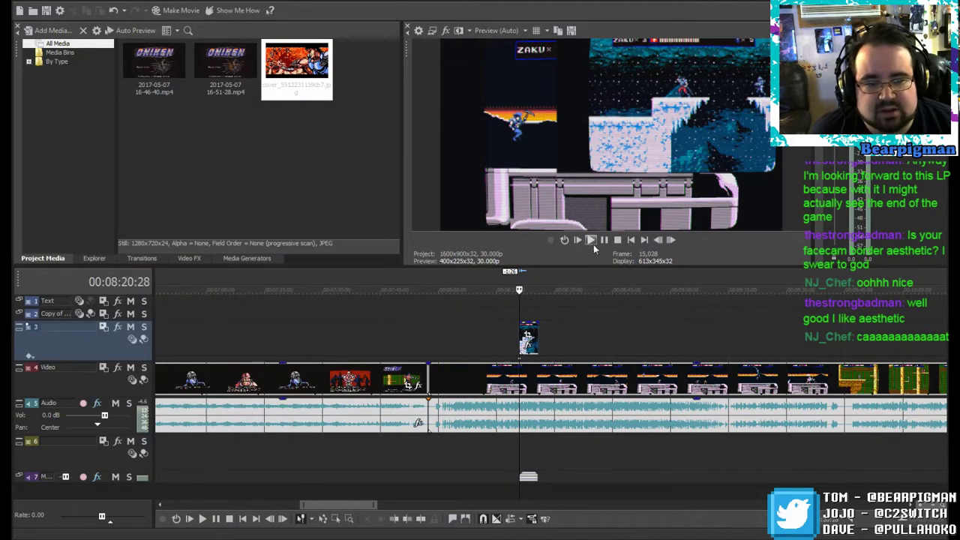
Step: Play back the resized overlay over the train level, and return to its start at 00:08:20:28
left_click(593, 242)
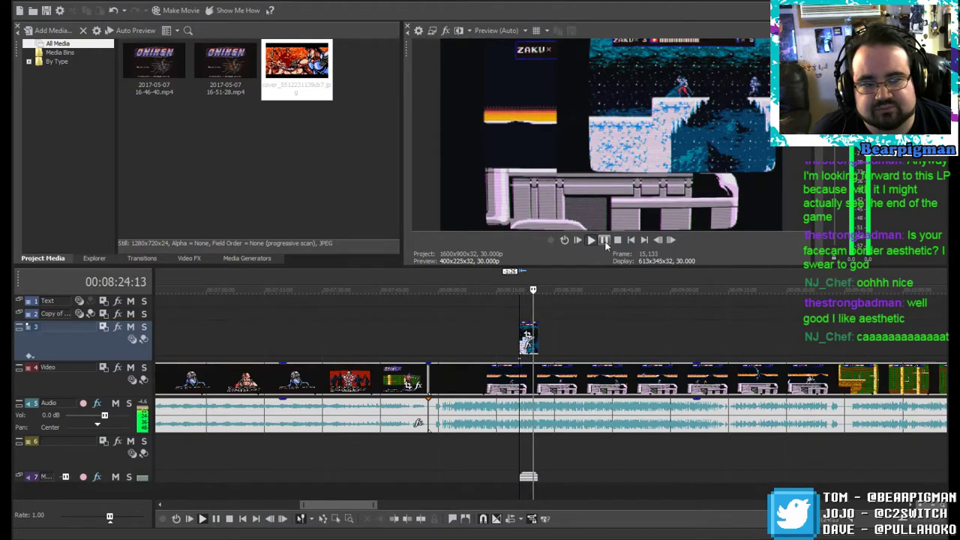
left_click(604, 241)
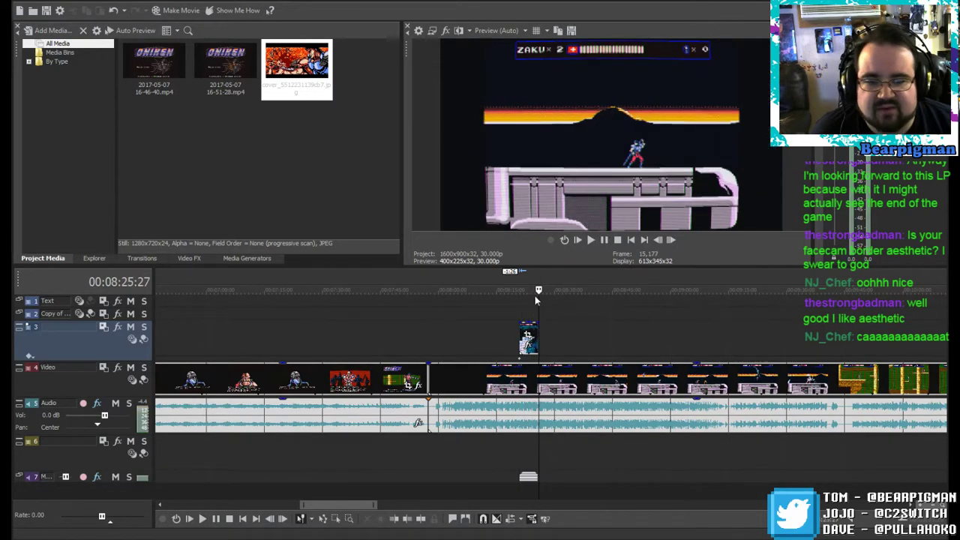
left_click_drag(538, 290, 521, 291)
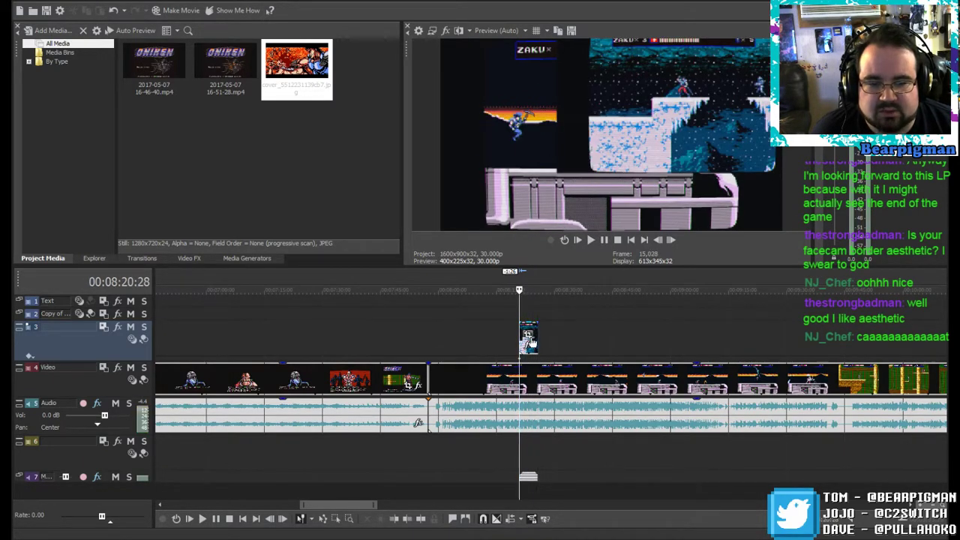
Step: Crop the short clip to about 936 by 527, and set Maintain aspect ratio and Stretch to fill frame to No
left_click(528, 336)
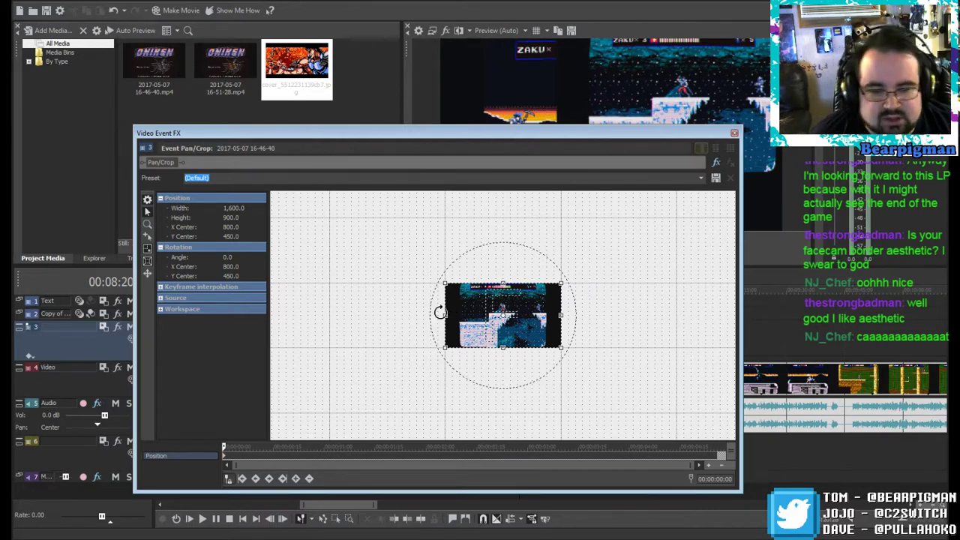
left_click_drag(446, 315, 505, 312)
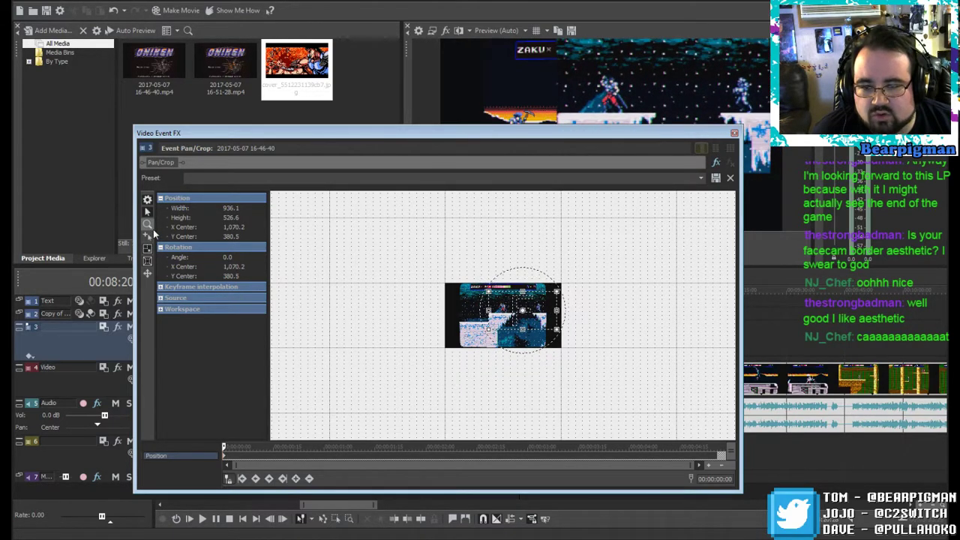
left_click(159, 309)
left_click(160, 299)
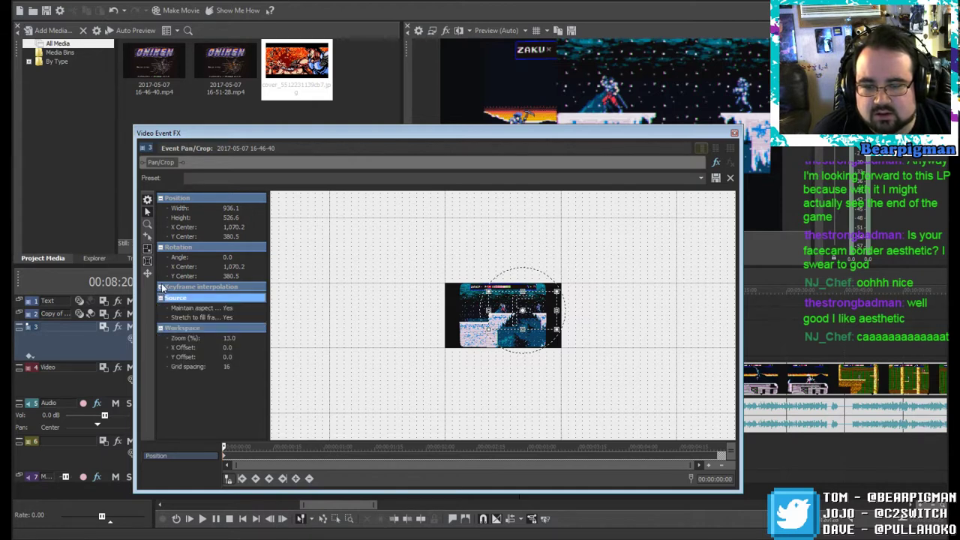
left_click(160, 288)
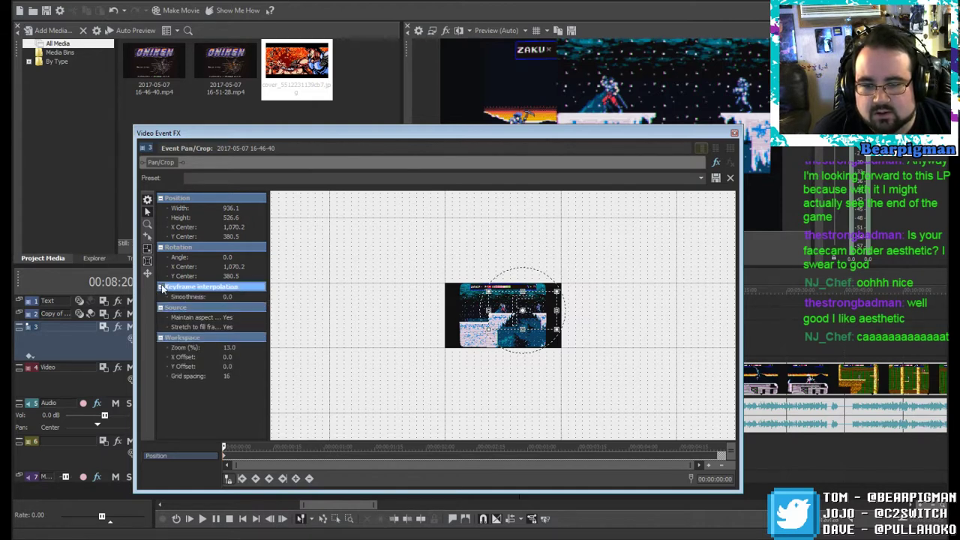
left_click(230, 319)
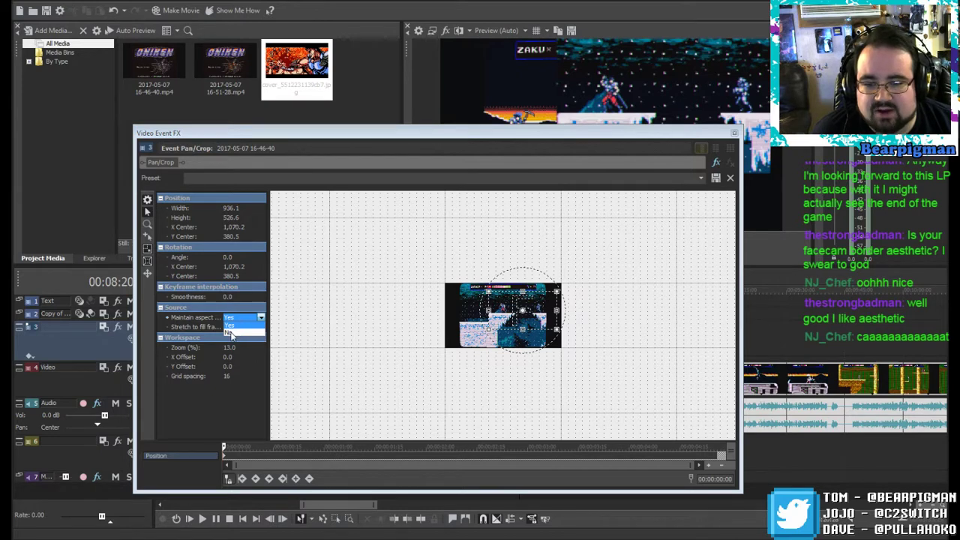
left_click(231, 332)
left_click(232, 328)
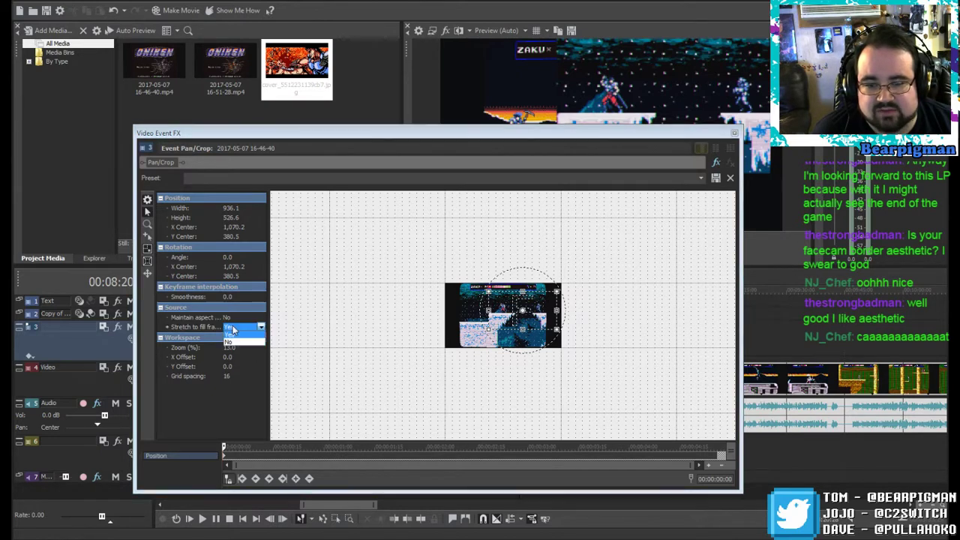
left_click(233, 342)
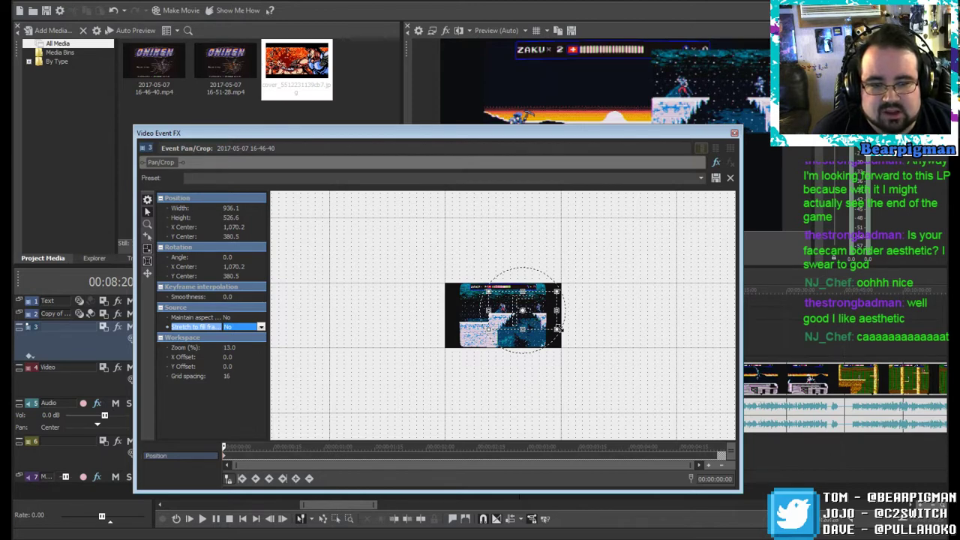
Step: Tighten the short clip's crop to about 609 by 343, centred at about X 1,008 and Y 350
left_click_drag(556, 330, 549, 319)
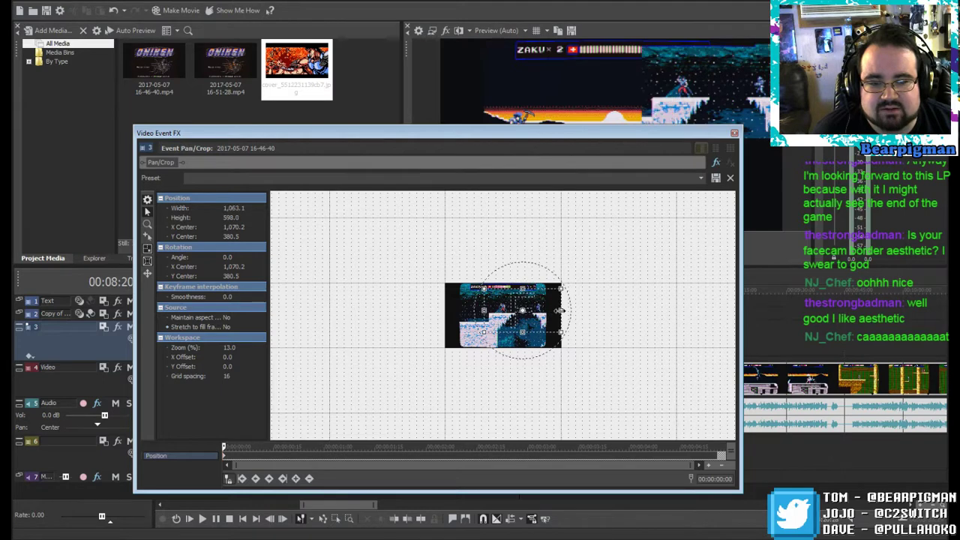
mouse_move(528, 312)
left_mouse_down()
mouse_move(516, 306)
mouse_move(533, 305)
left_mouse_up()
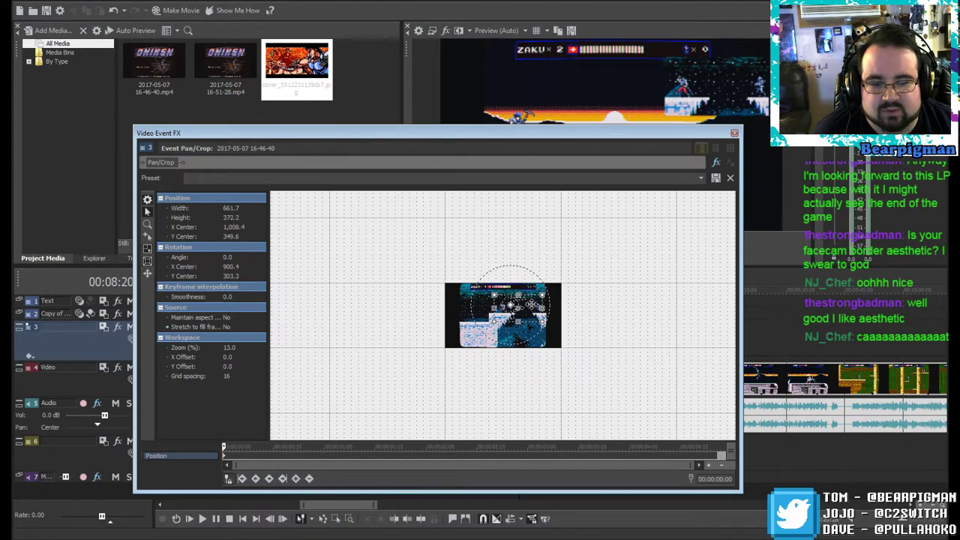
scroll(545, 342, "up", 4)
scroll(549, 347, "up", 3)
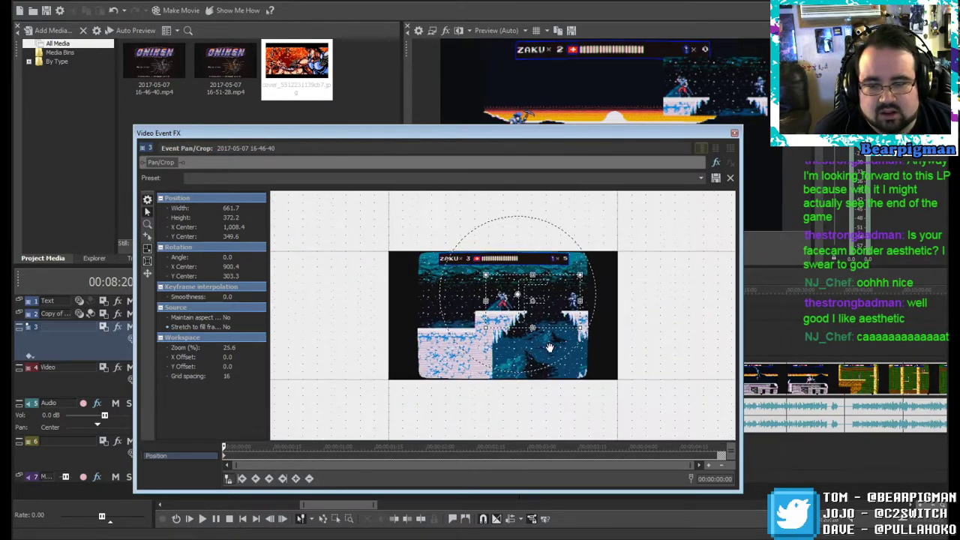
scroll(544, 300, "up", 1)
mouse_move(535, 326)
left_mouse_down()
mouse_move(534, 316)
mouse_move(534, 326)
left_mouse_up()
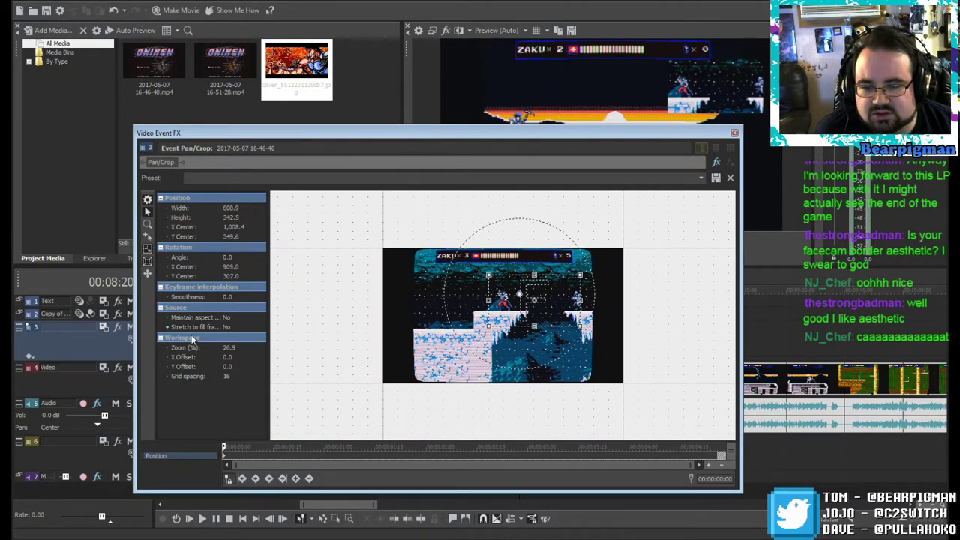
Step: Set Maintain aspect ratio to Yes, trying Stretch to fill frame at Yes and returning it to No
left_click(229, 327)
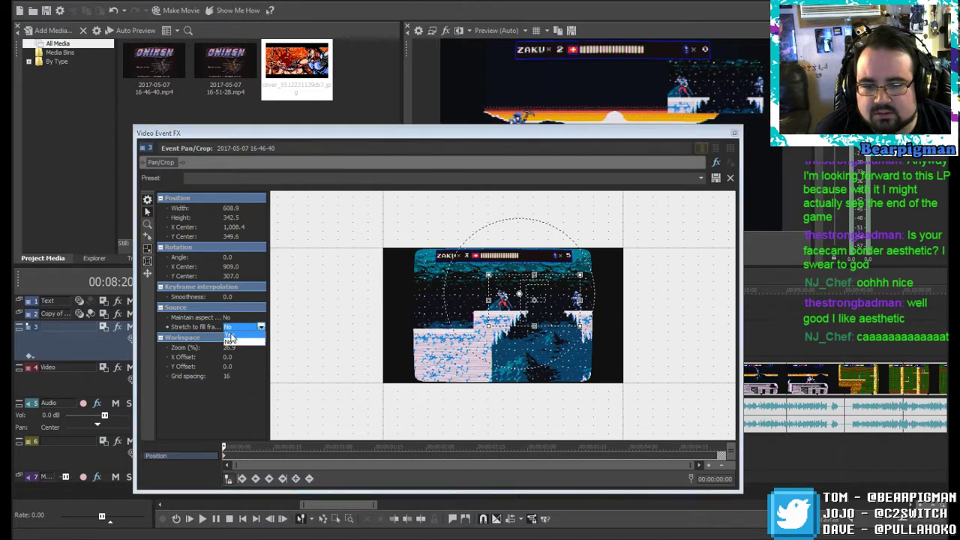
left_click(234, 338)
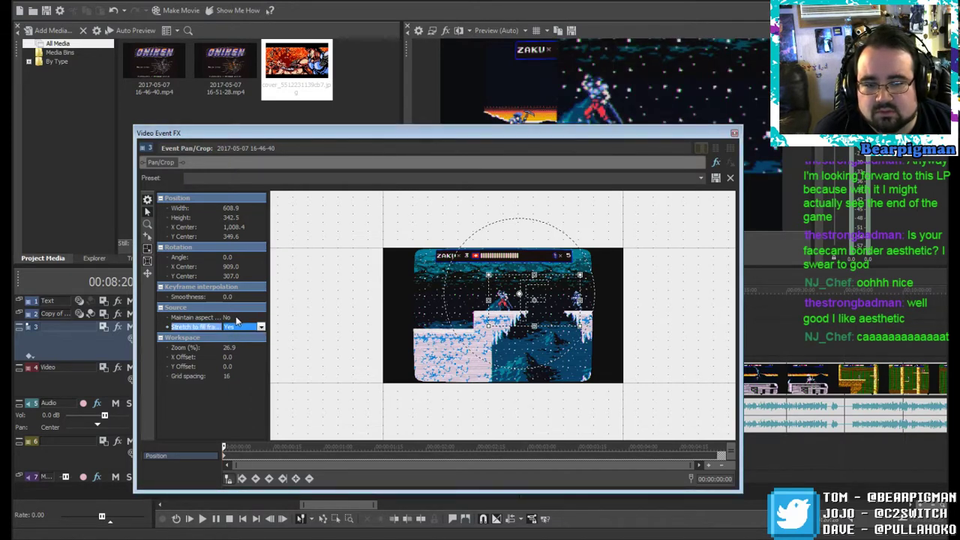
left_click(233, 318)
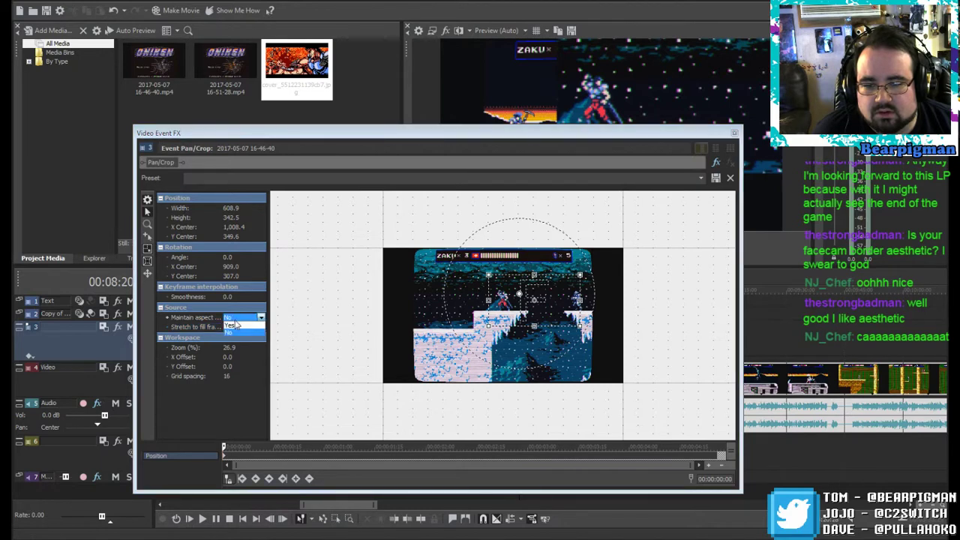
left_click(235, 326)
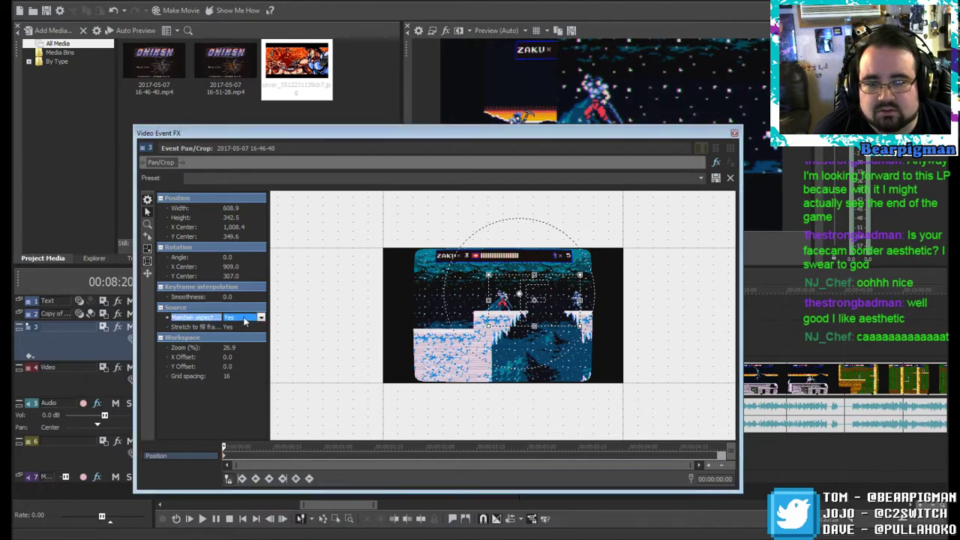
left_click(237, 328)
left_click(233, 342)
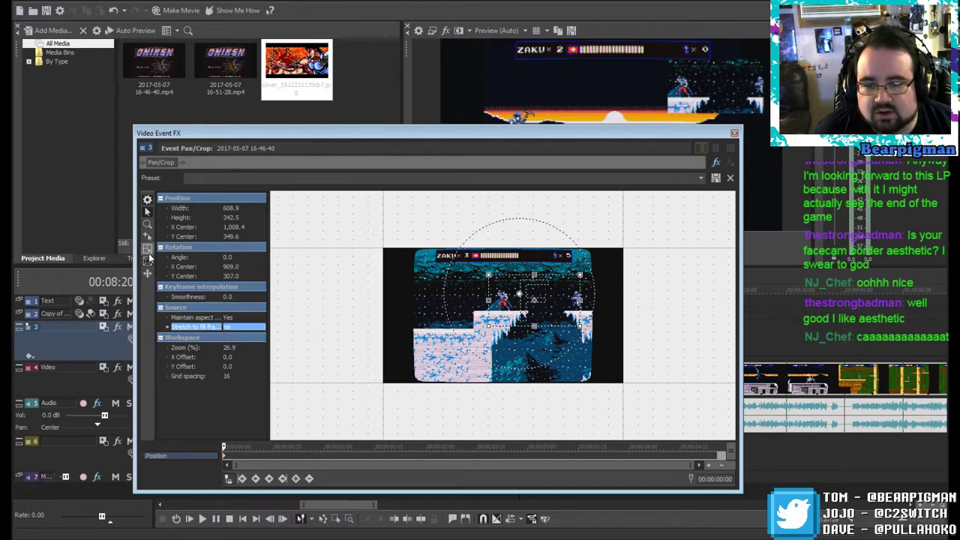
Step: Reshape the crop into a strip of about 750 by 238.5 around the two characters, centred near X 1,027 and Y 346
left_click_drag(581, 301, 590, 301)
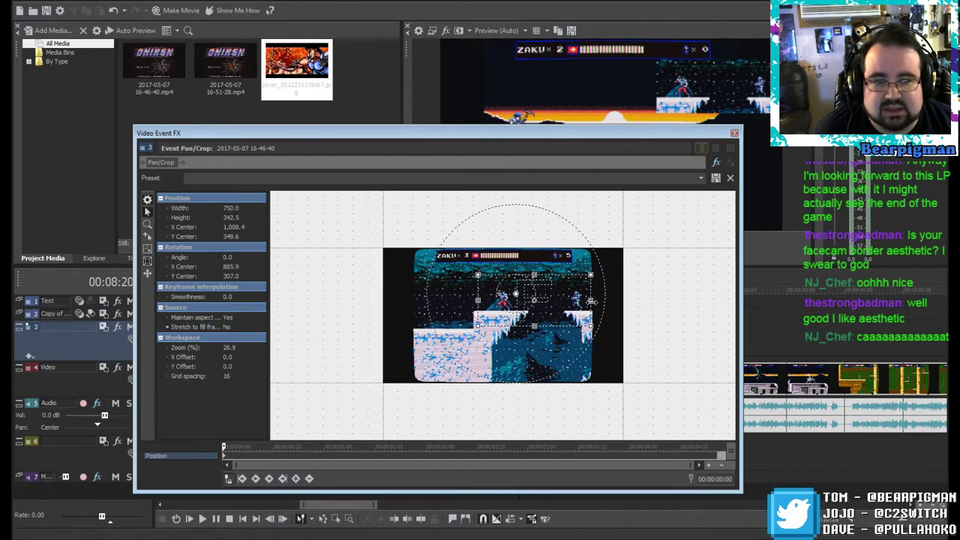
left_click_drag(535, 324, 536, 294)
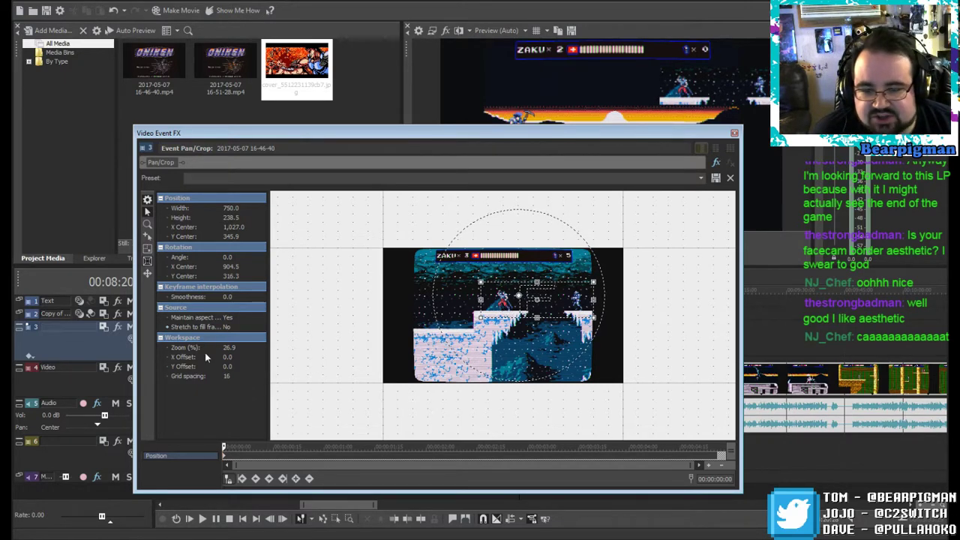
Step: Try Stretch to fill frame at Yes on the strip crop, and set it back to No
left_click(229, 327)
left_click(233, 339)
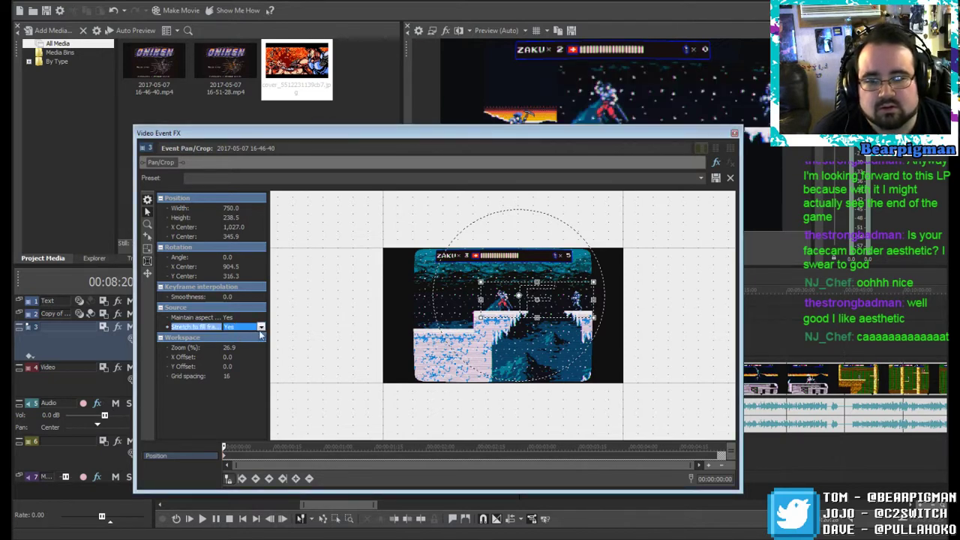
left_click(261, 329)
left_click(236, 342)
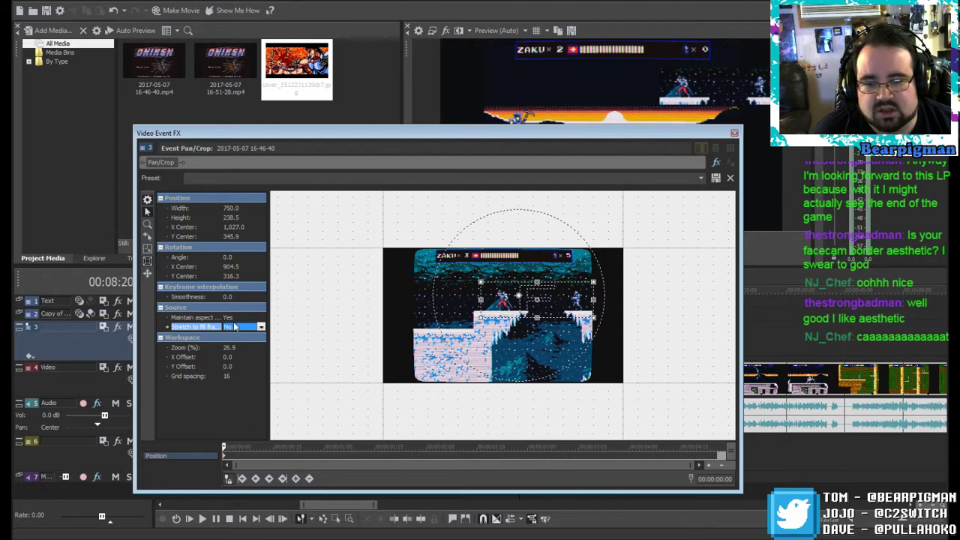
Step: Close the short clip's crop settings and place the playhead ahead of the overlay at 00:08:17:12
left_click(732, 134)
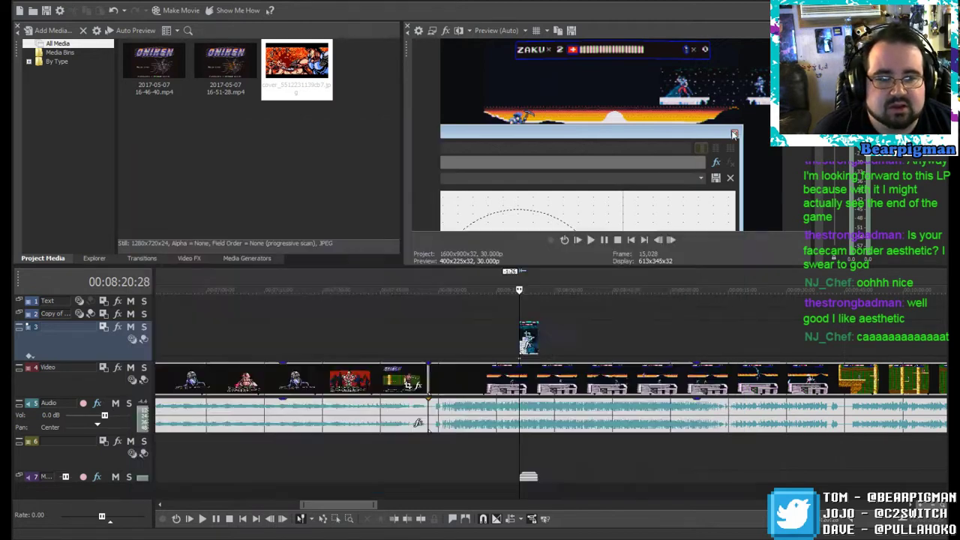
left_click_drag(519, 291, 506, 291)
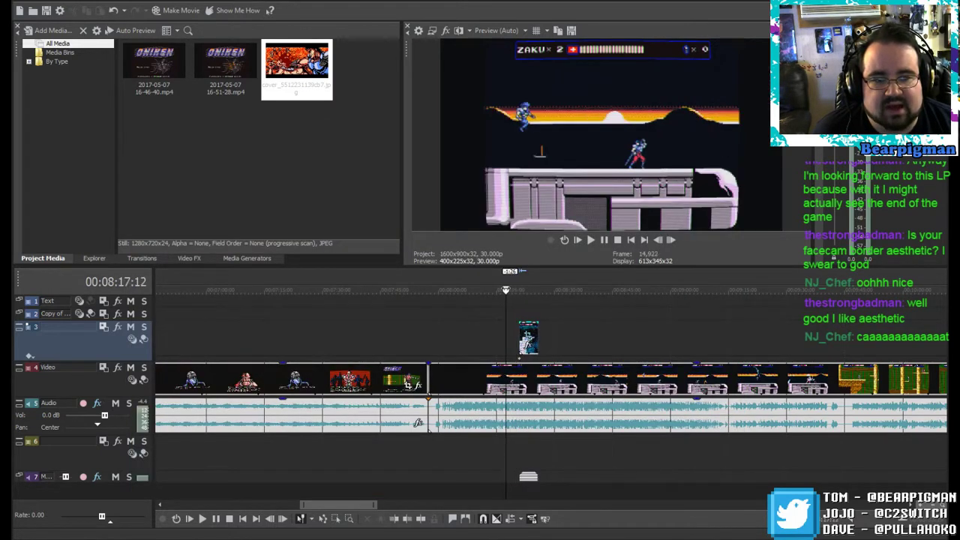
Step: Play back the snow-level overlay from 00:08:17:12, and review its lead-in again from the earlier cut at 00:07:57:10
left_click(590, 240)
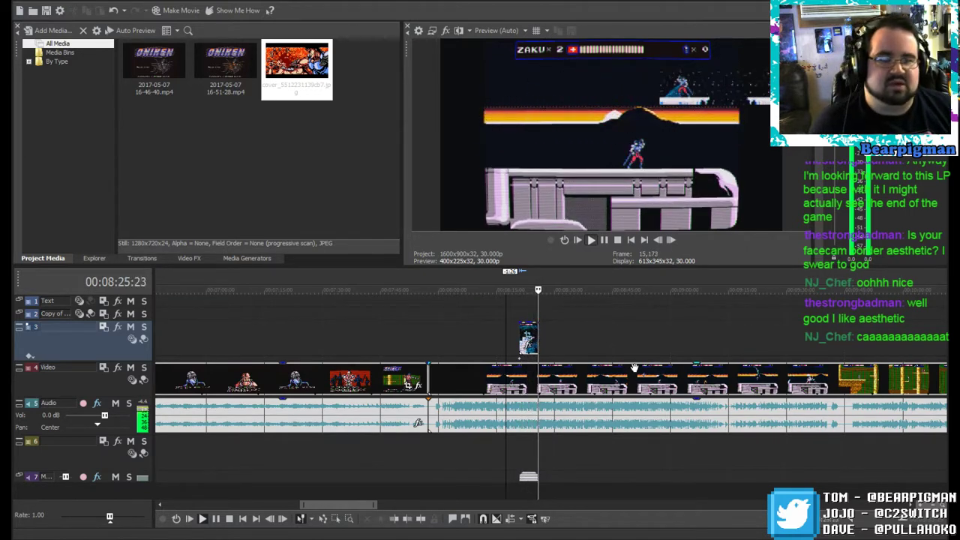
left_click(604, 240)
left_click_drag(546, 289, 503, 289)
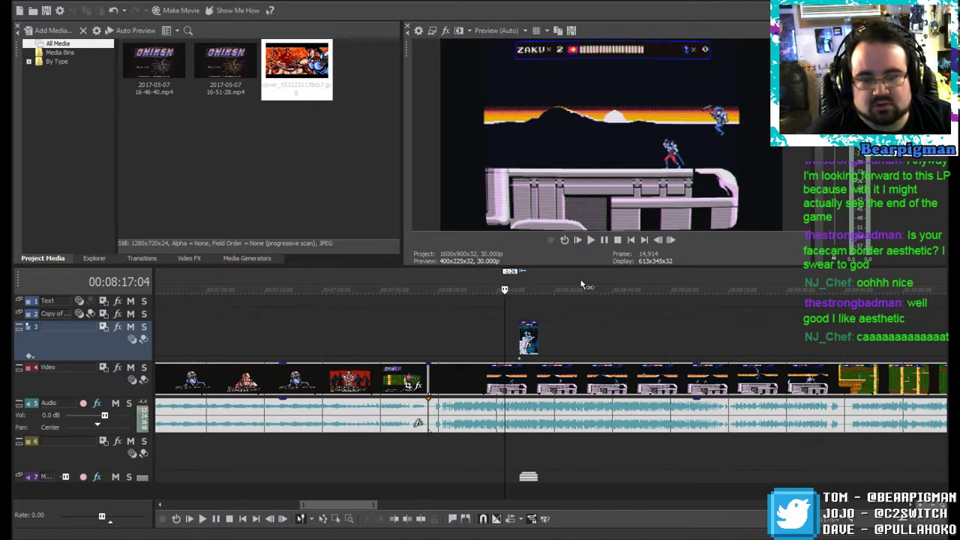
left_click(441, 291)
left_click_drag(441, 291, 428, 292)
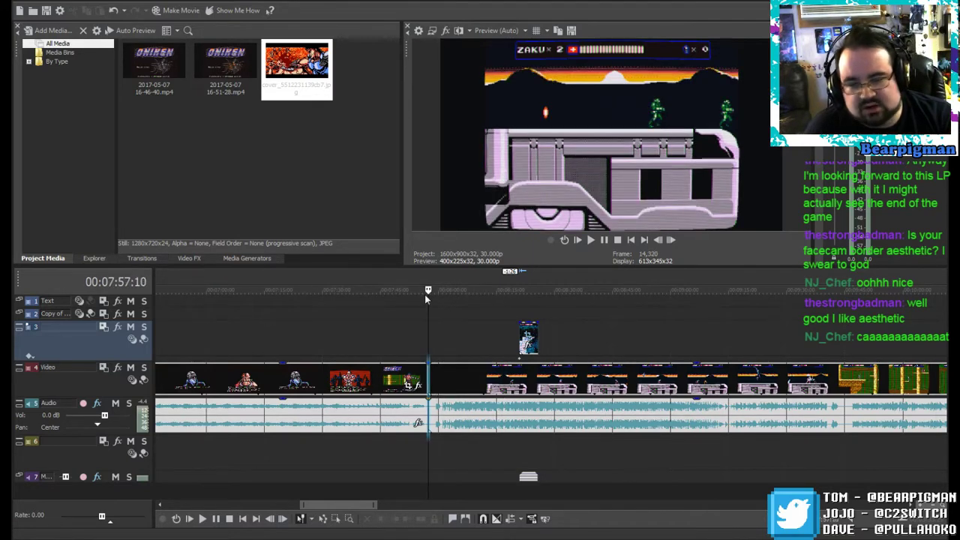
left_click(589, 240)
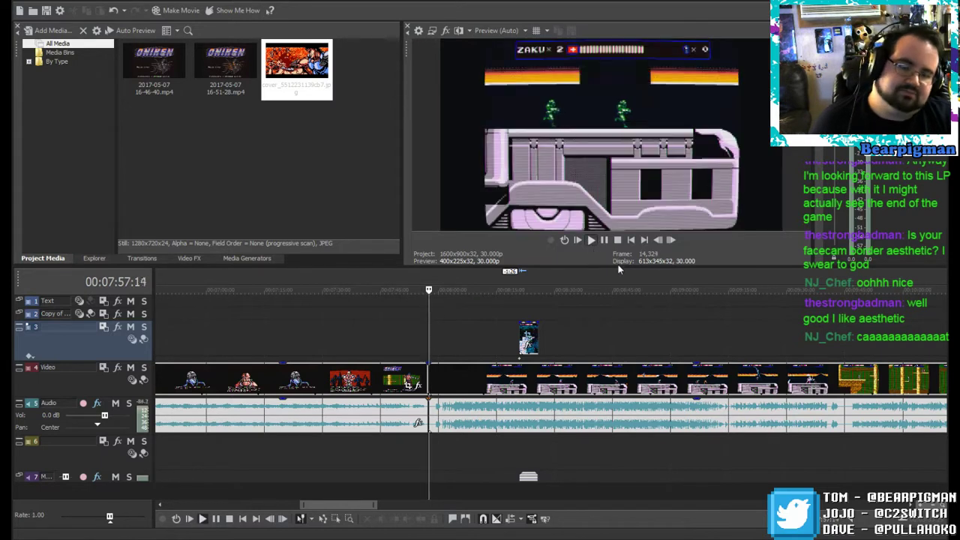
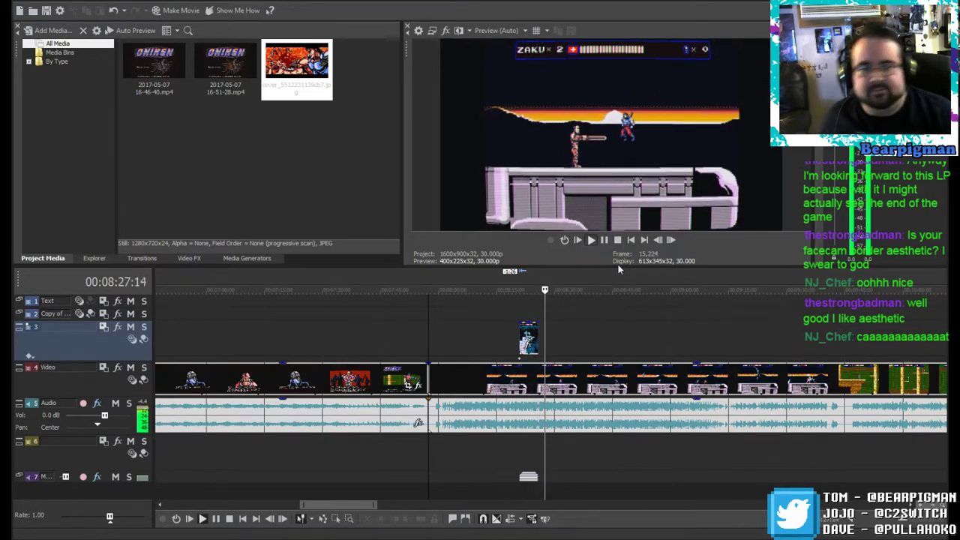
left_click(604, 242)
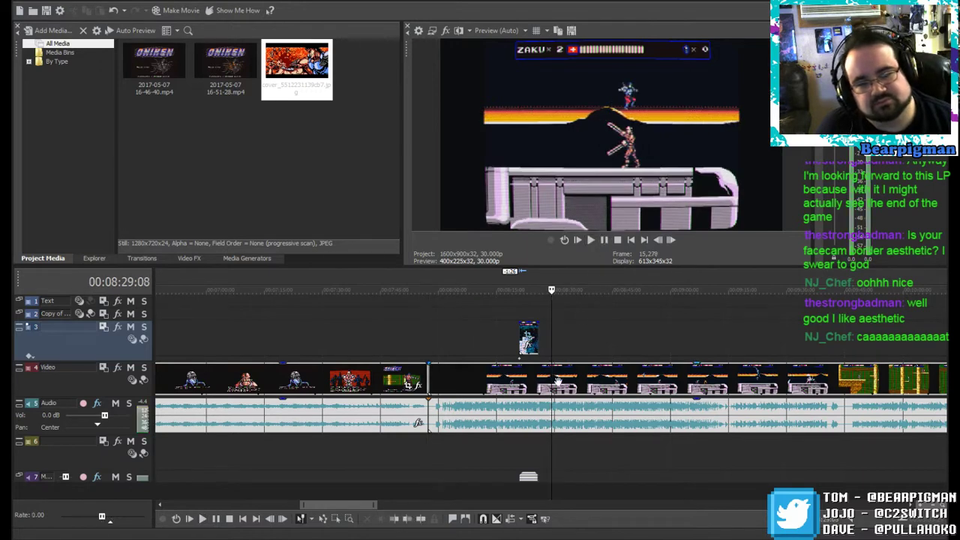
Step: Bring the whole timeline into view and place the playhead at the start of the footage at 00:00:39:05
scroll(556, 385, "down", 6)
scroll(556, 384, "up", 2)
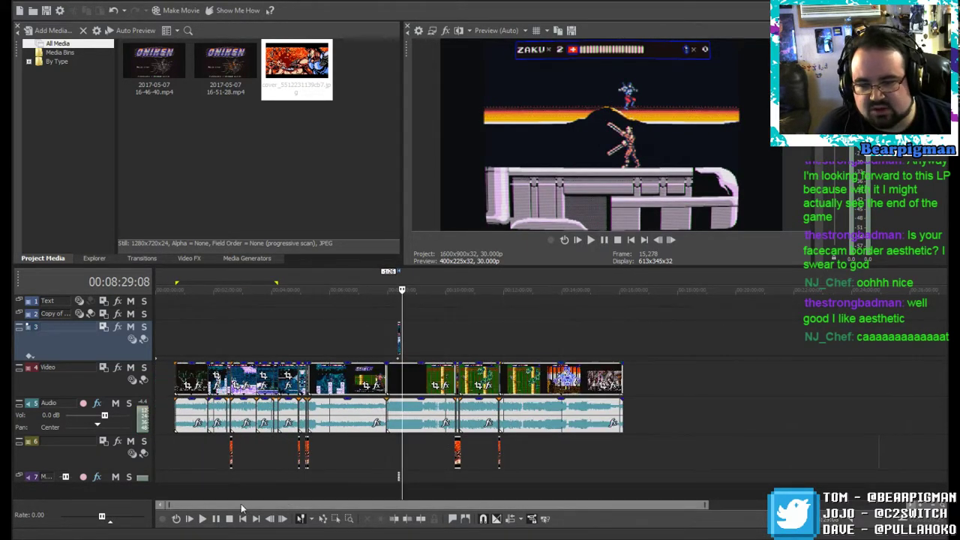
left_click(179, 327)
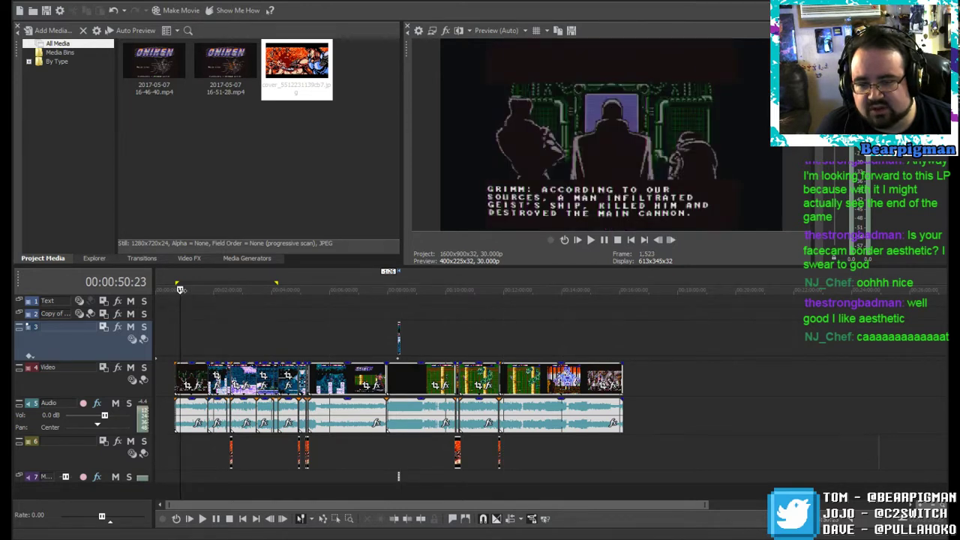
left_click_drag(180, 289, 174, 290)
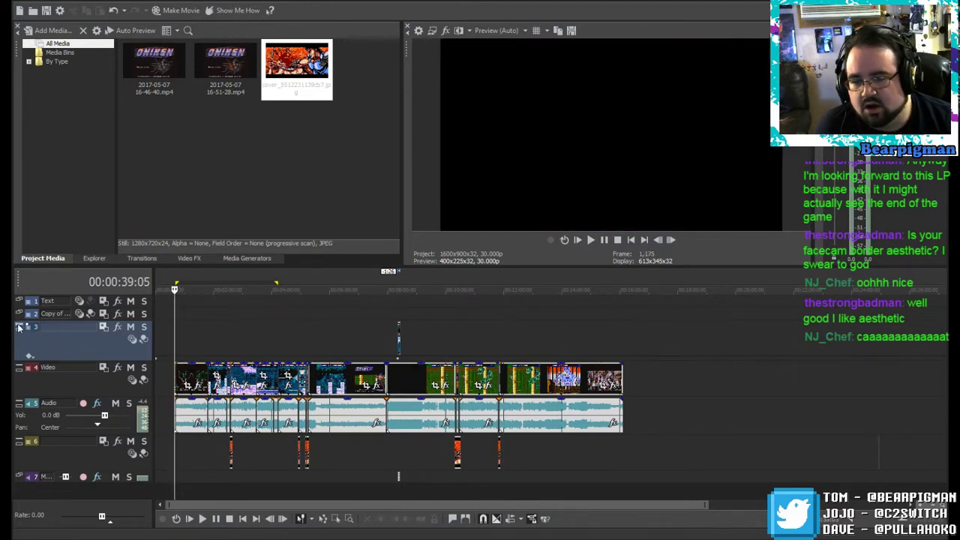
Step: Minimise tracks 3 and 6, and expand the Text and Copy of Text tracks
left_click(21, 328)
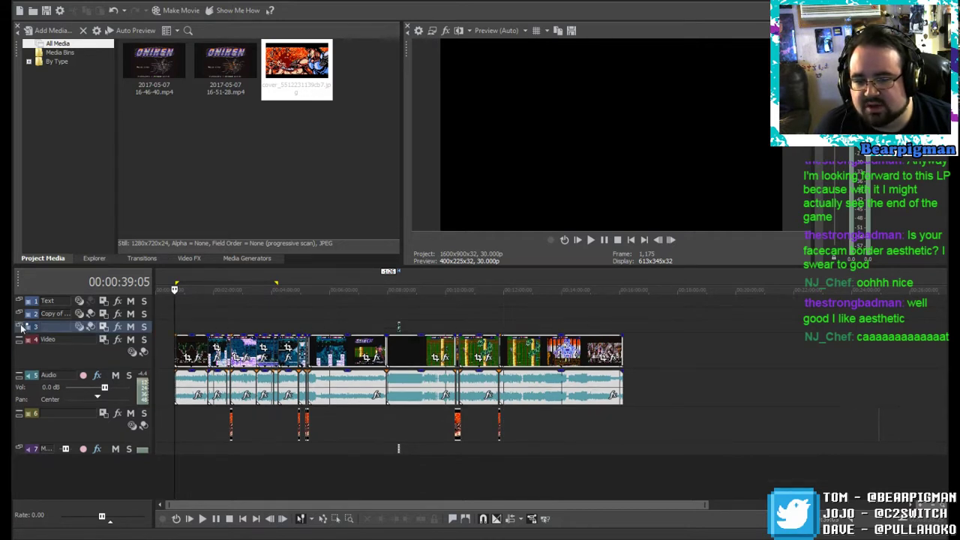
left_click(18, 413)
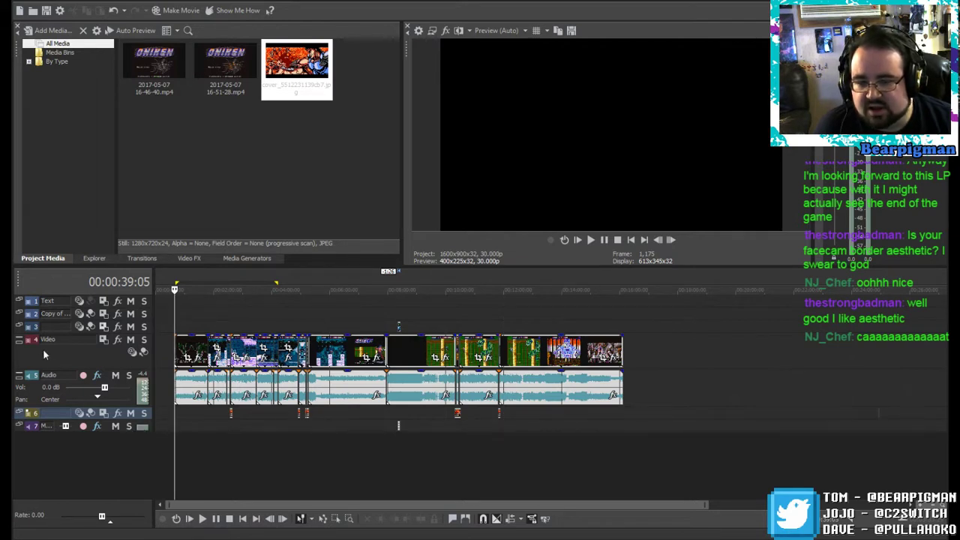
left_click(19, 314)
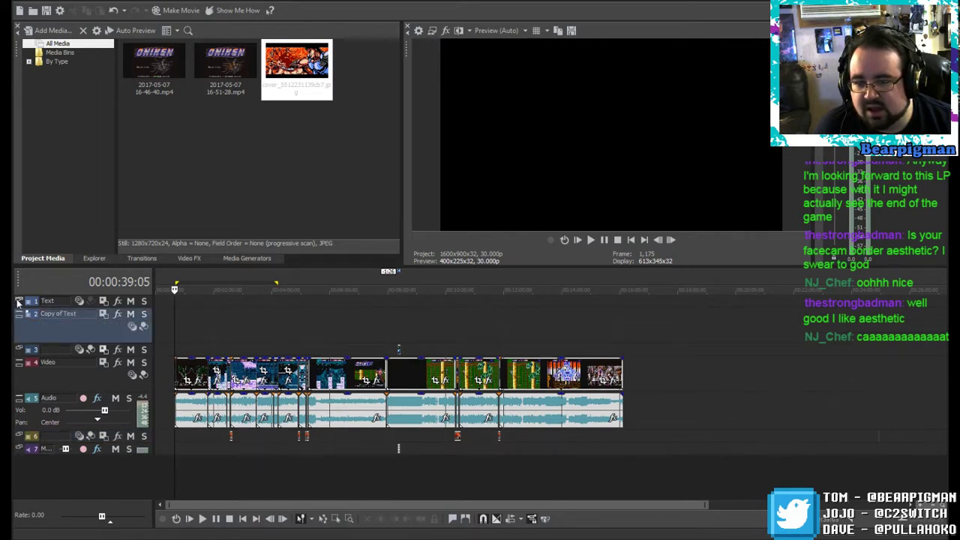
left_click(19, 301)
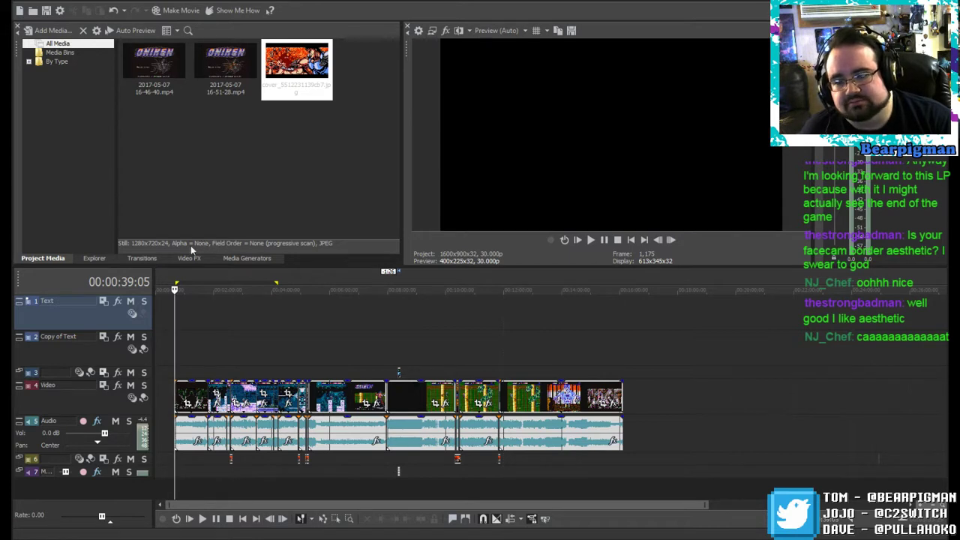
Step: Look through the Titles & Text generator presets for the caption style
left_click(241, 261)
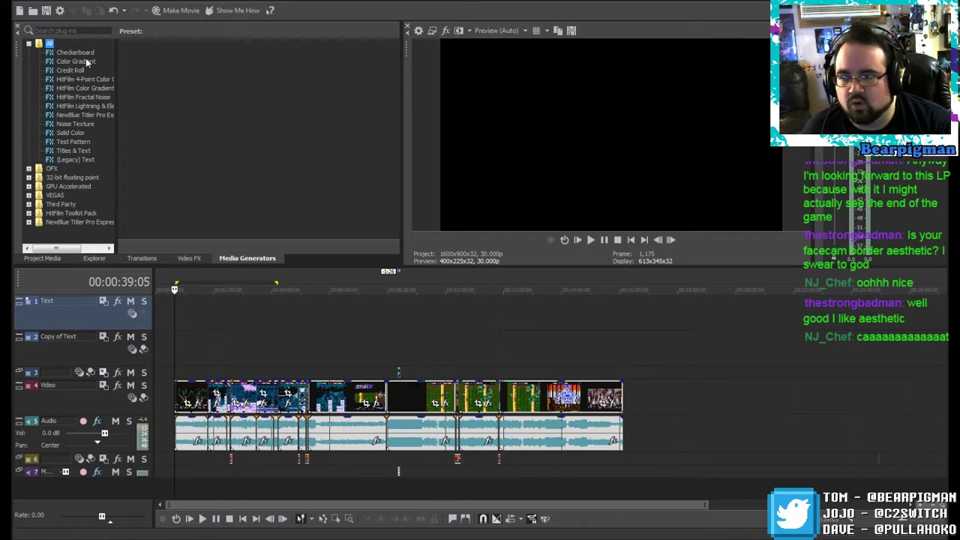
left_click(72, 152)
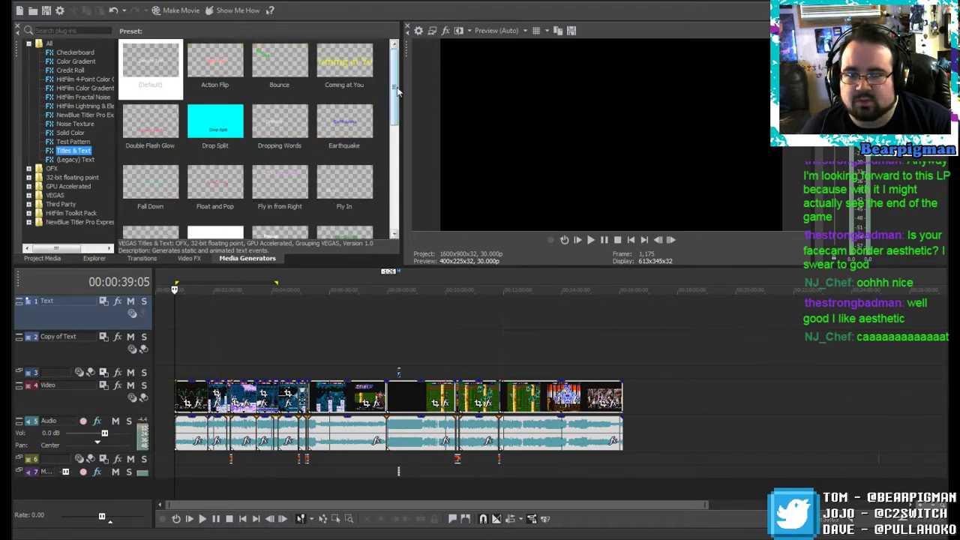
scroll(383, 163, "down", 3)
scroll(383, 165, "down", 1)
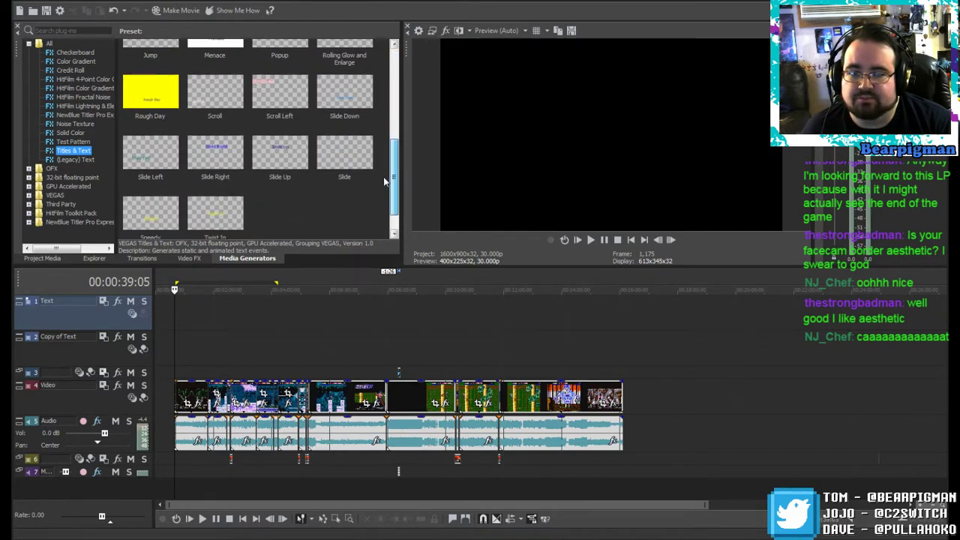
scroll(383, 182, "up", 1)
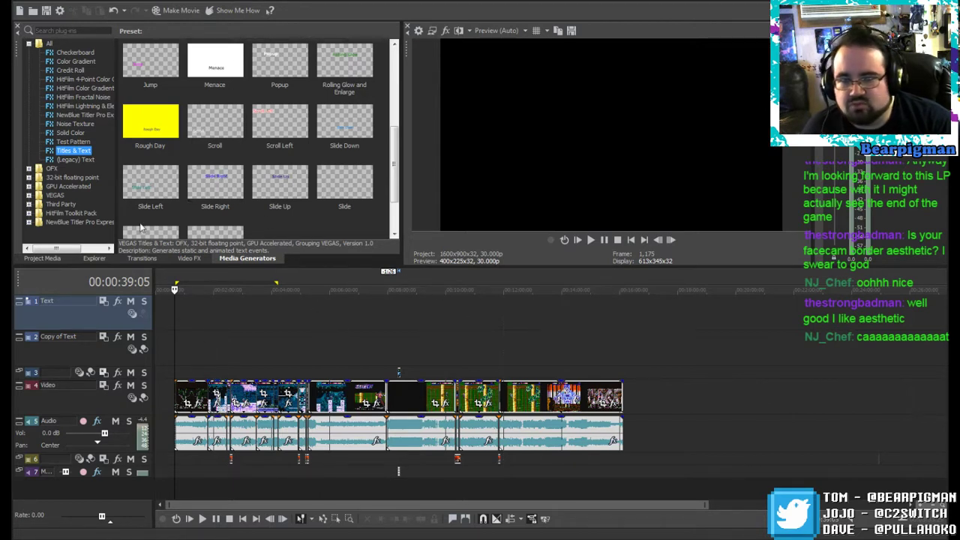
Step: Open the project Oniken ep 1-2.vf and locate the captions around 00:05:43:12 on its Text track
left_click(25, 2)
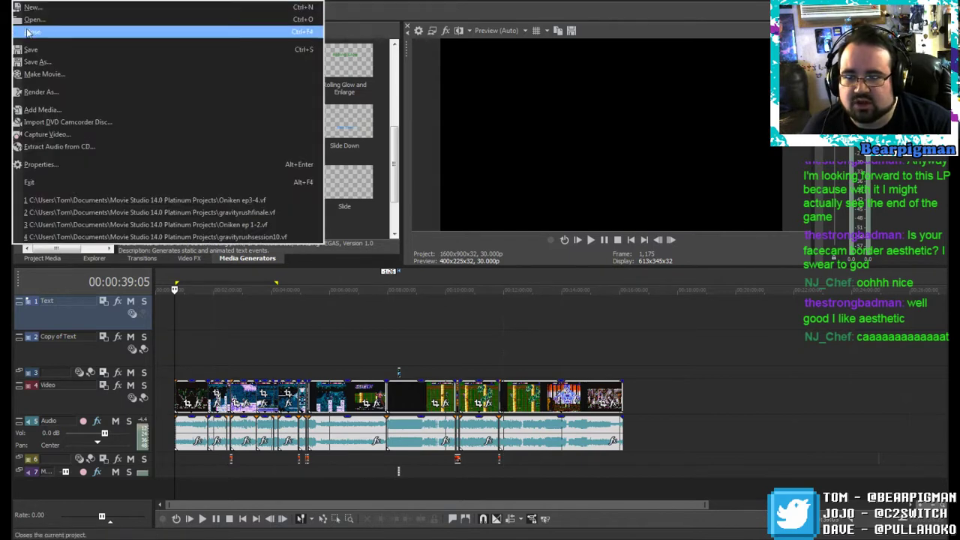
left_click(78, 225)
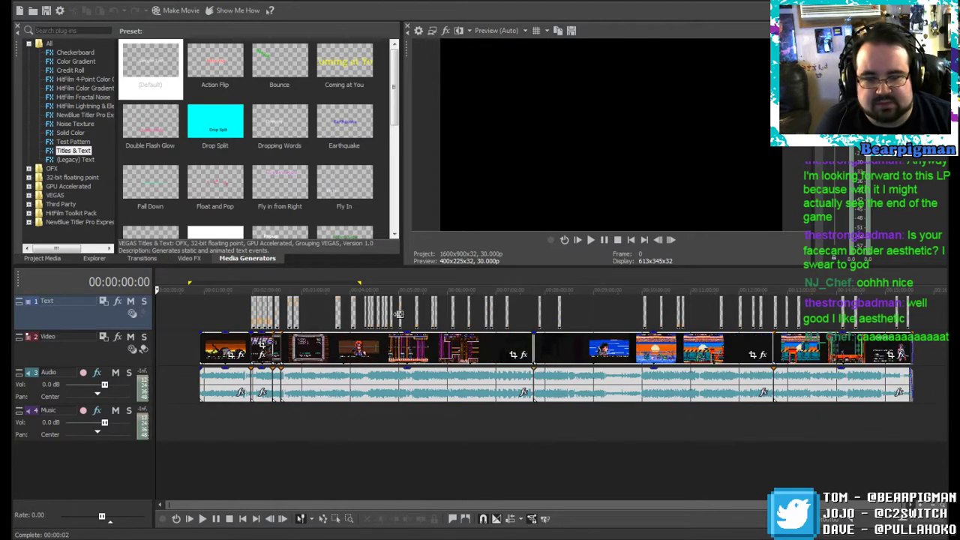
left_click(433, 301)
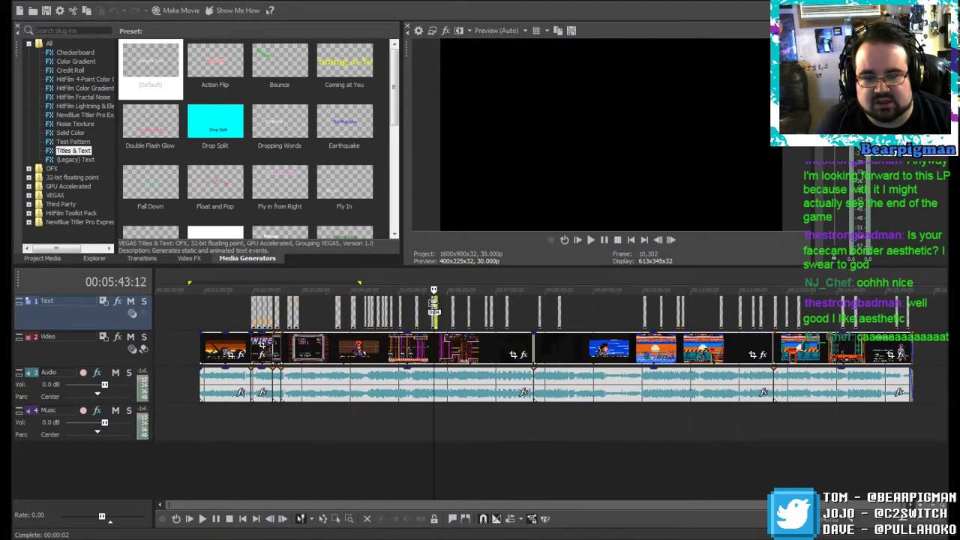
scroll(427, 338, "up", 3)
scroll(428, 338, "up", 4)
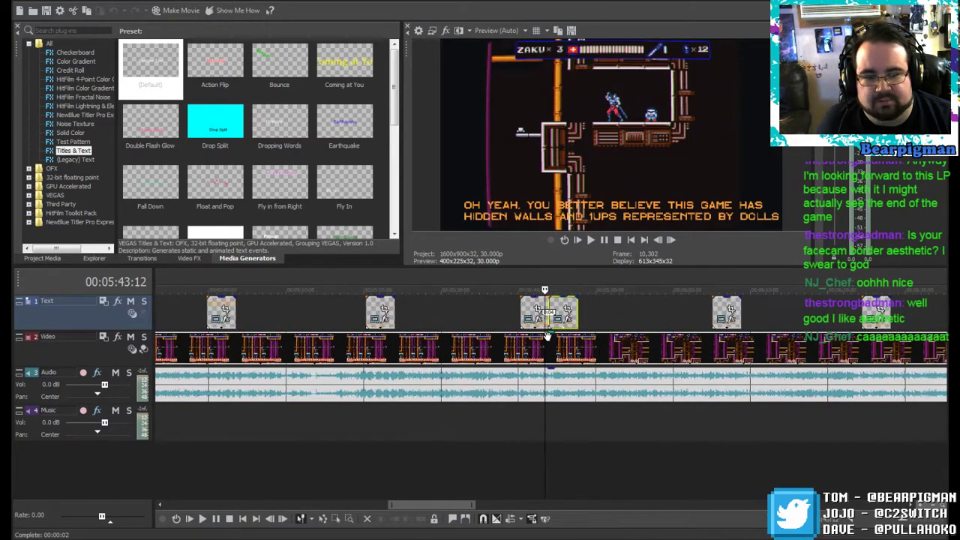
Step: Open the generated media of the caption "The resemblance is uncanny", enter Oniken Text Right as the preset name, and close its settings
right_click(560, 306)
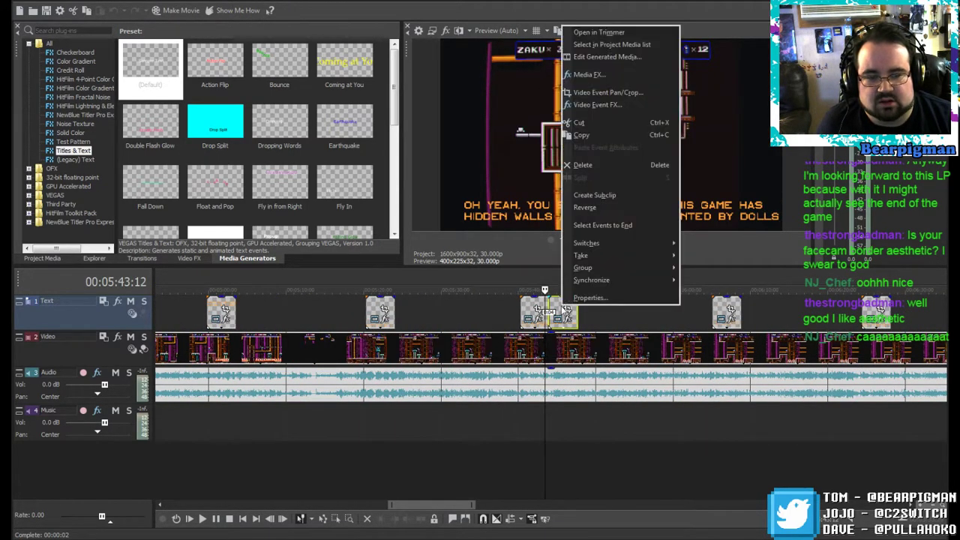
left_click(608, 57)
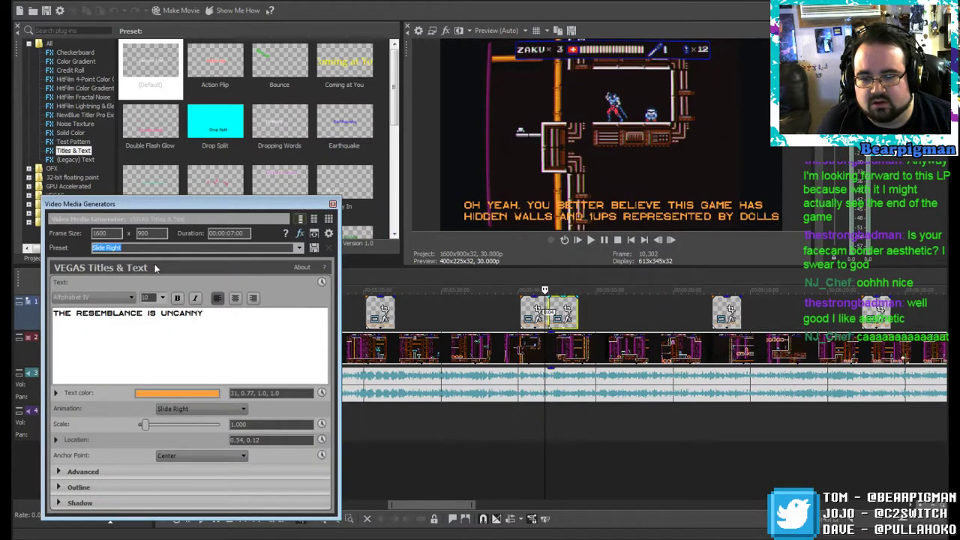
left_click(222, 248)
left_click_drag(190, 248, 58, 250)
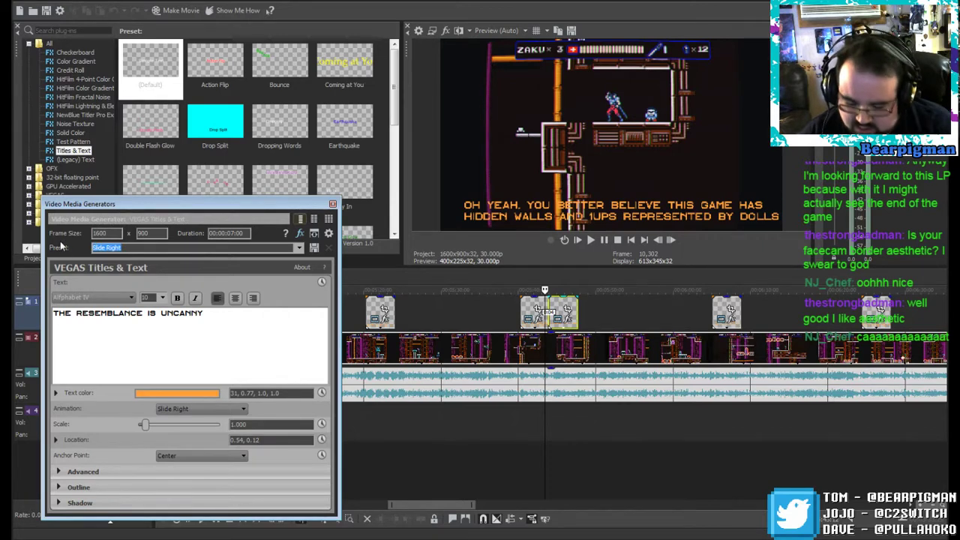
type("Drunken Text")
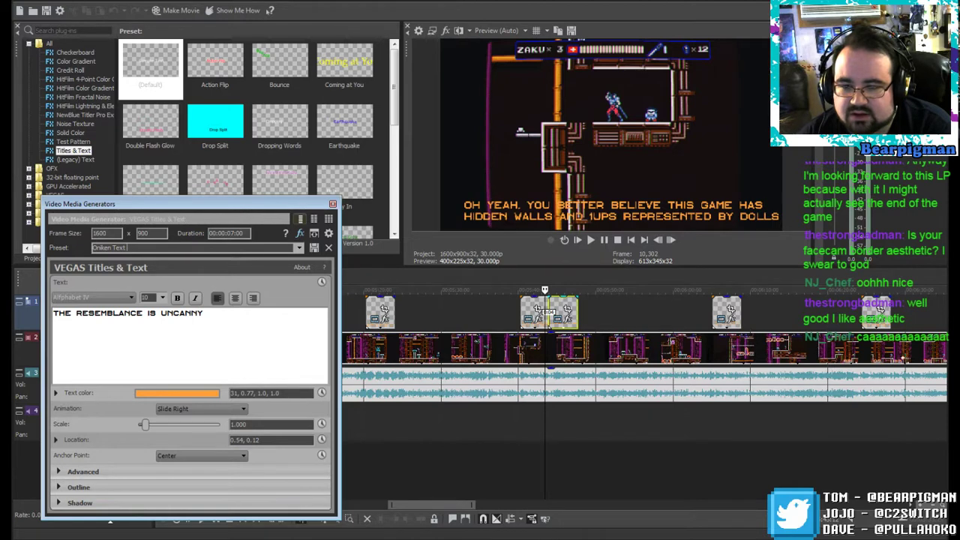
type(" Right")
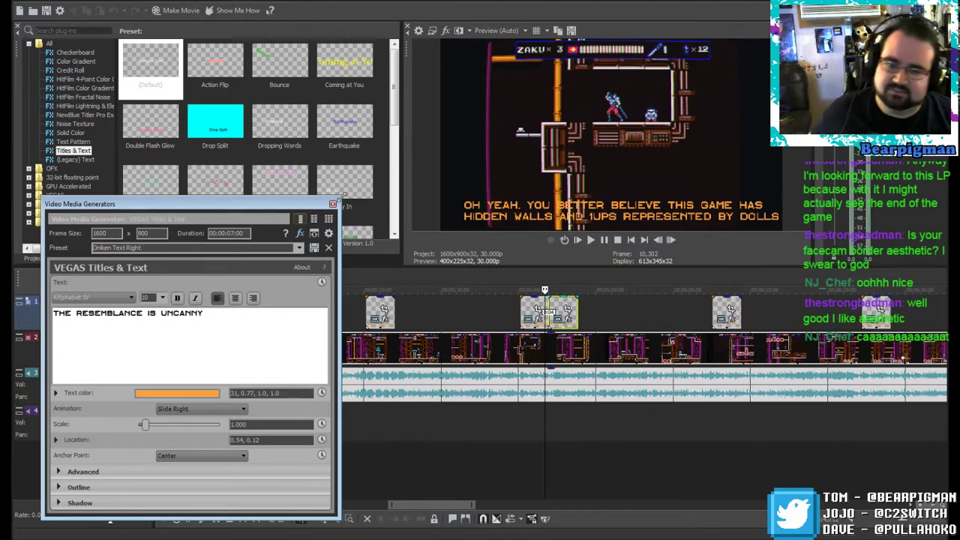
left_click(332, 204)
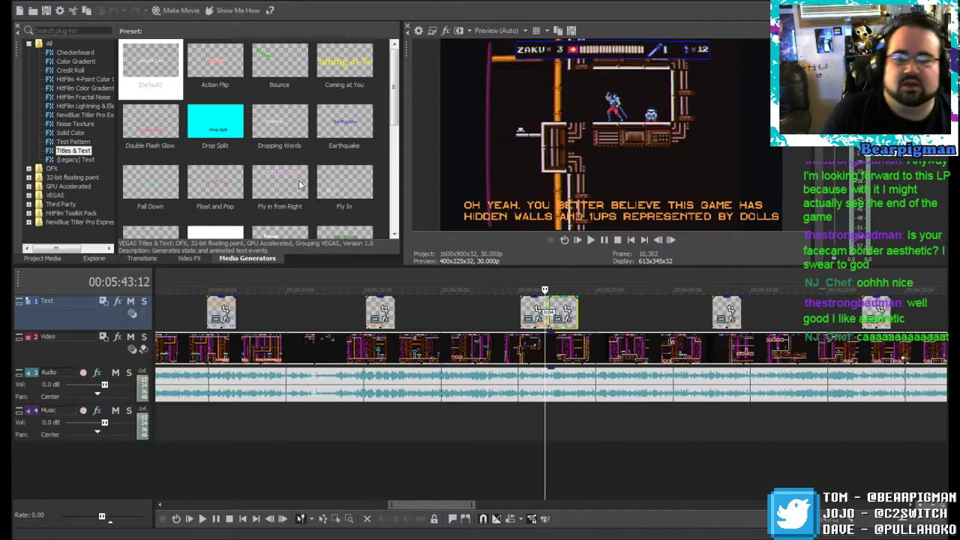
Step: Reopen the project Oniken ep3-4.vf and place the playhead at the start of the footage at 00:00:39:05
left_click(21, 0)
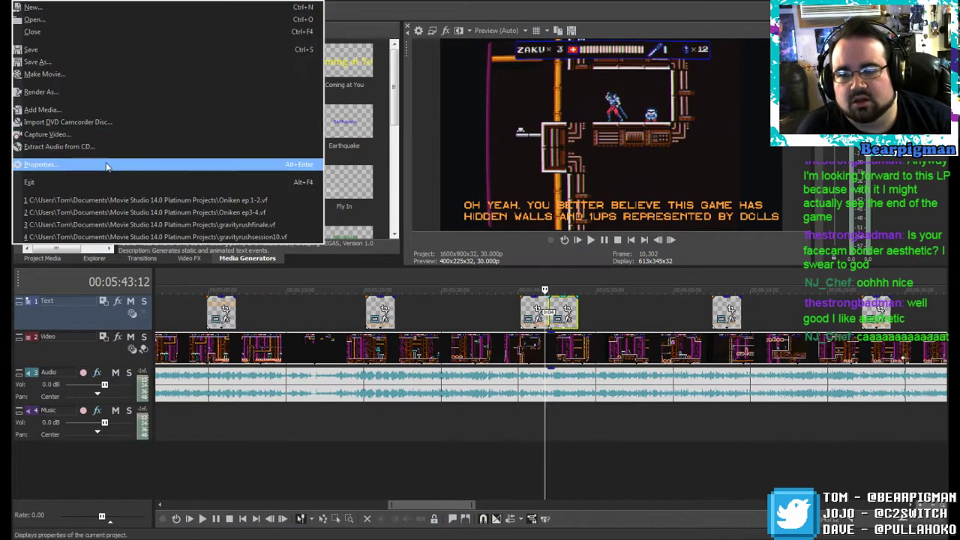
left_click(101, 214)
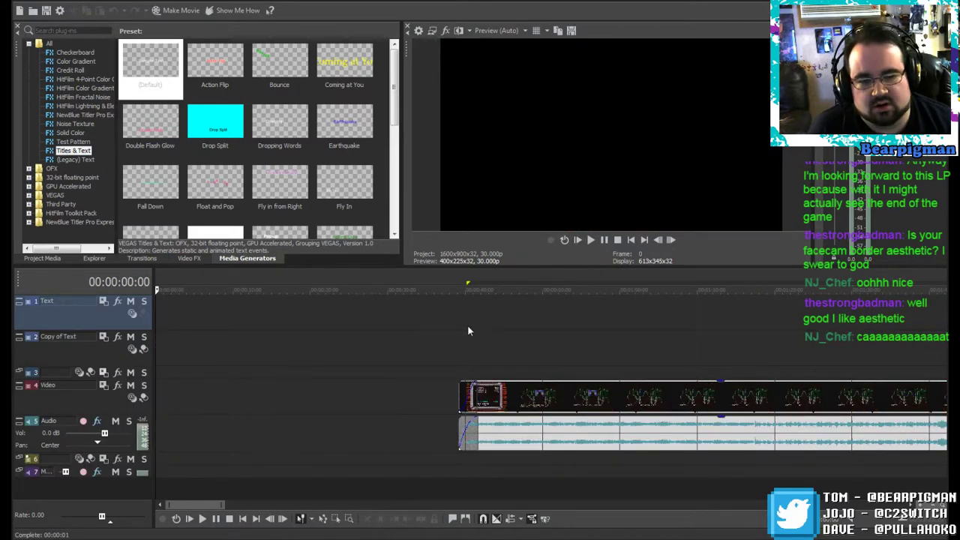
left_click(460, 335)
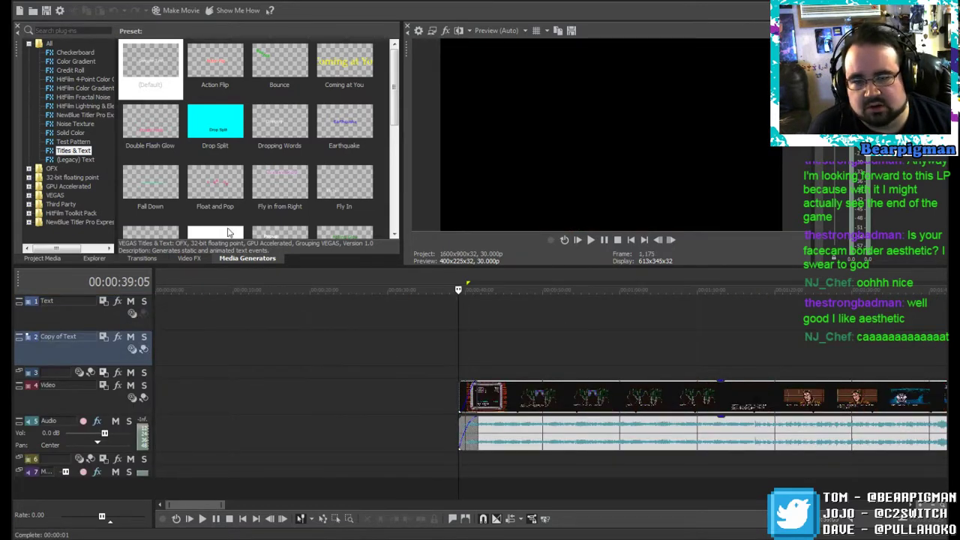
Step: Add a Slide Right title from the Titles & Text presets at 00:00:39:05 and place it on the Text track
left_click(47, 257)
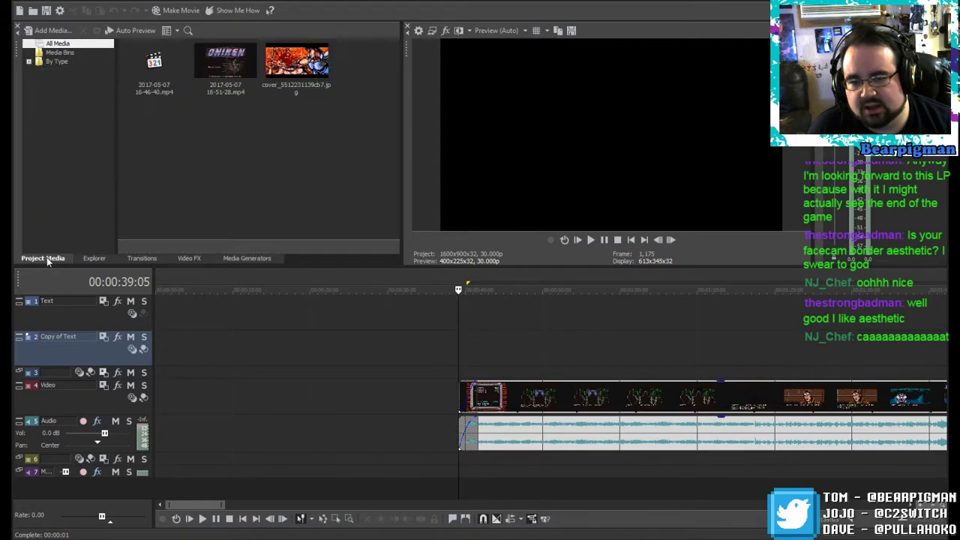
left_click(244, 258)
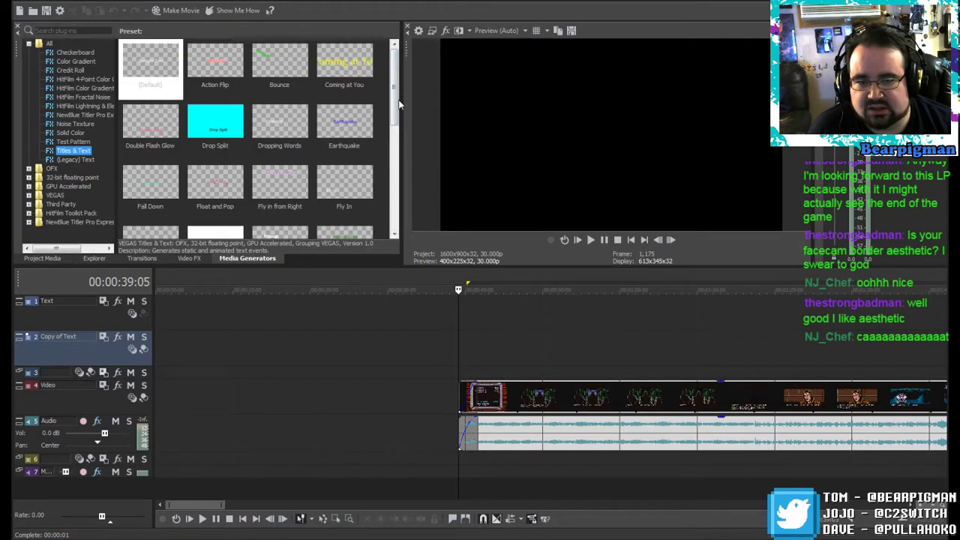
left_click_drag(398, 105, 377, 183)
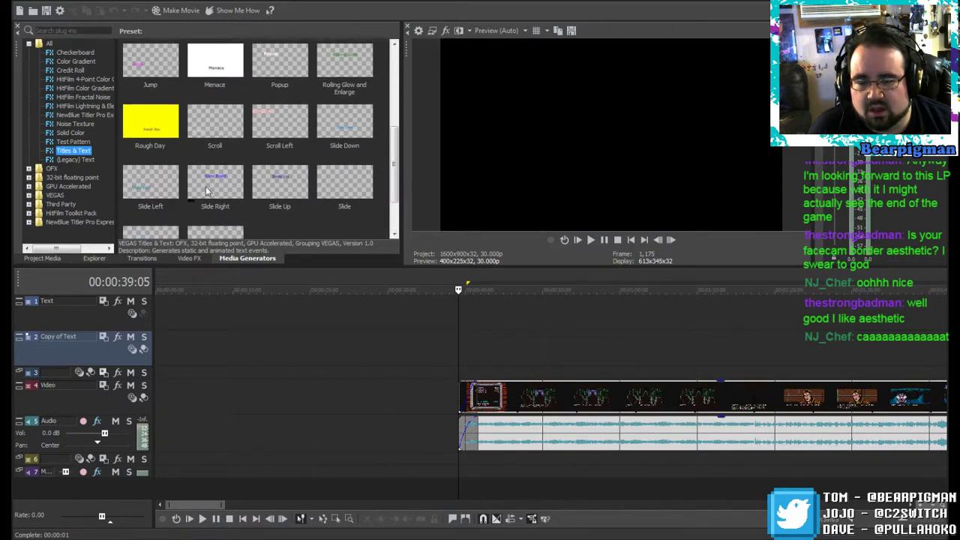
left_click_drag(204, 191, 461, 357)
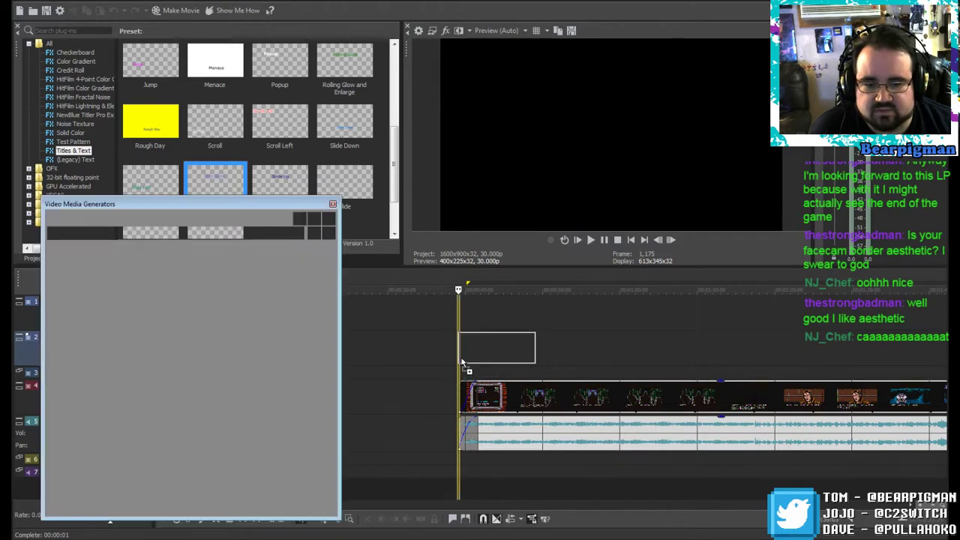
left_click(332, 203)
left_click_drag(487, 349, 486, 321)
Step: Open the generated media of the new title at 00:00:39:05 and apply the Oniken Text Right preset
right_click(486, 321)
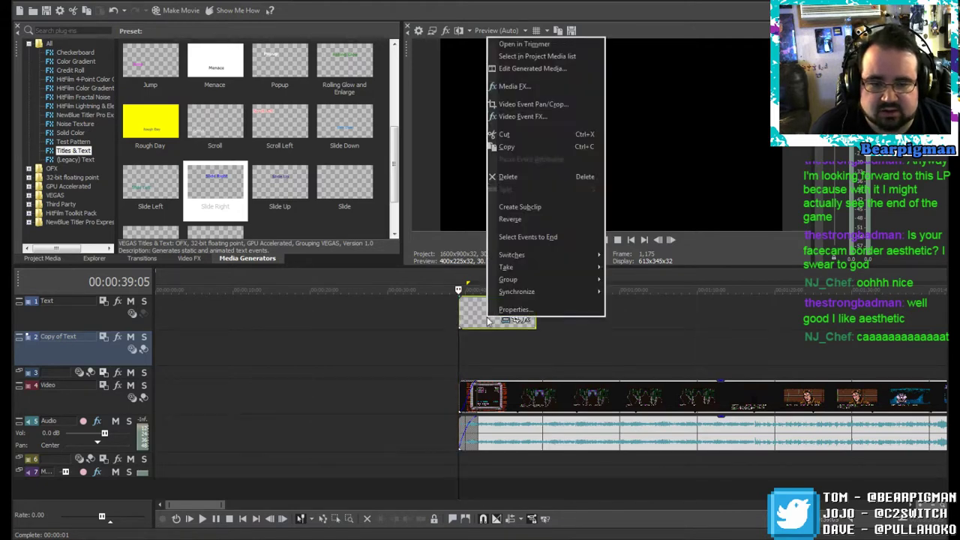
left_click(547, 73)
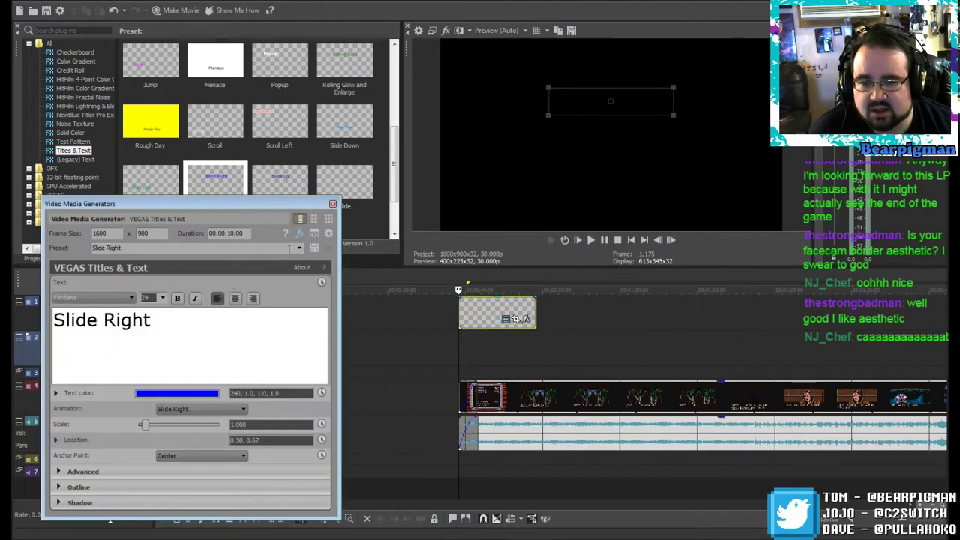
left_click(299, 250)
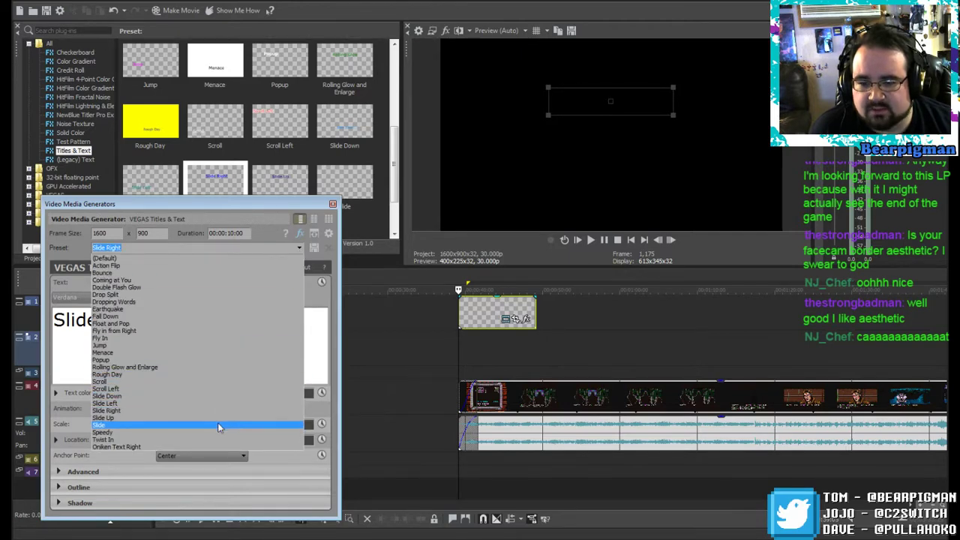
left_click(206, 446)
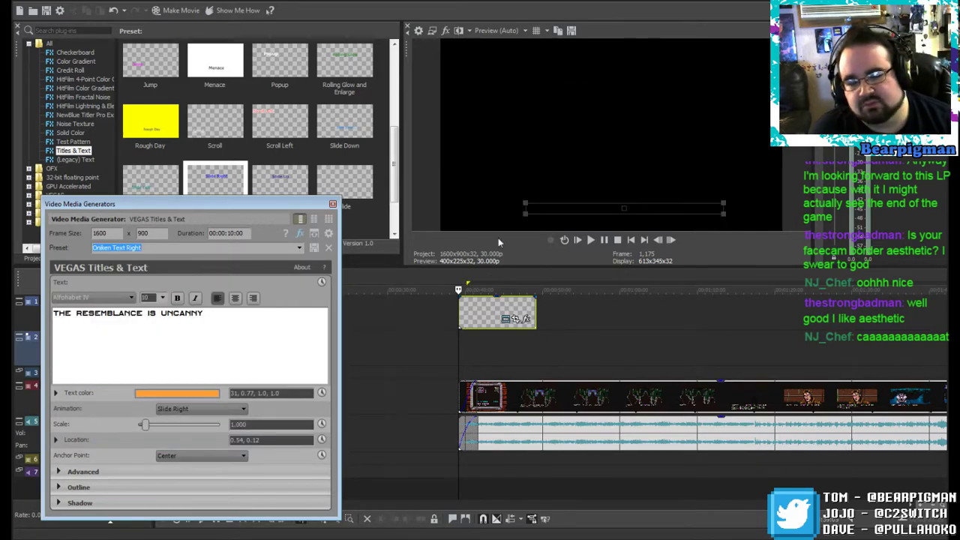
Step: Replace the title's text with "Welcome back to Oniken" and a second line "The boxing gloves are coming off", and close its settings
left_click_drag(237, 331, 43, 326)
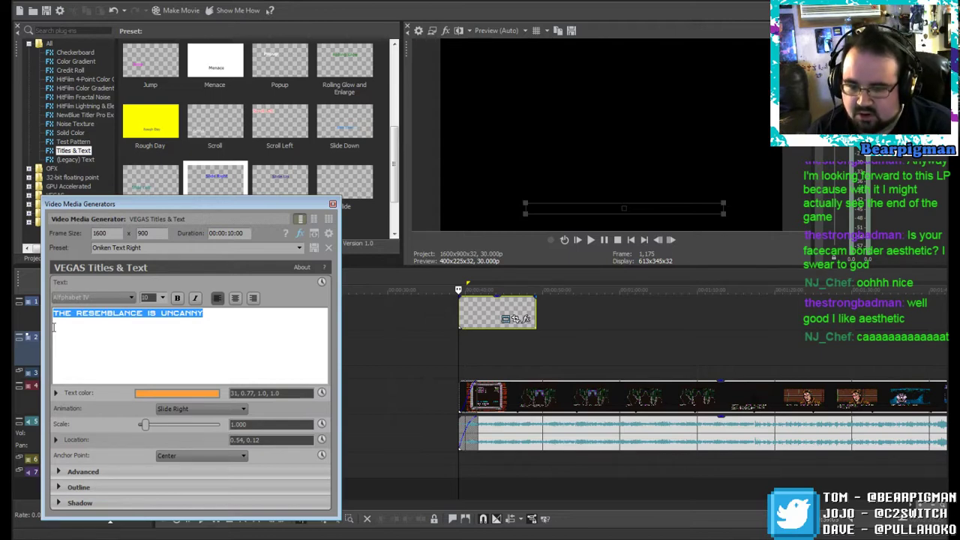
type("Welcome Ba")
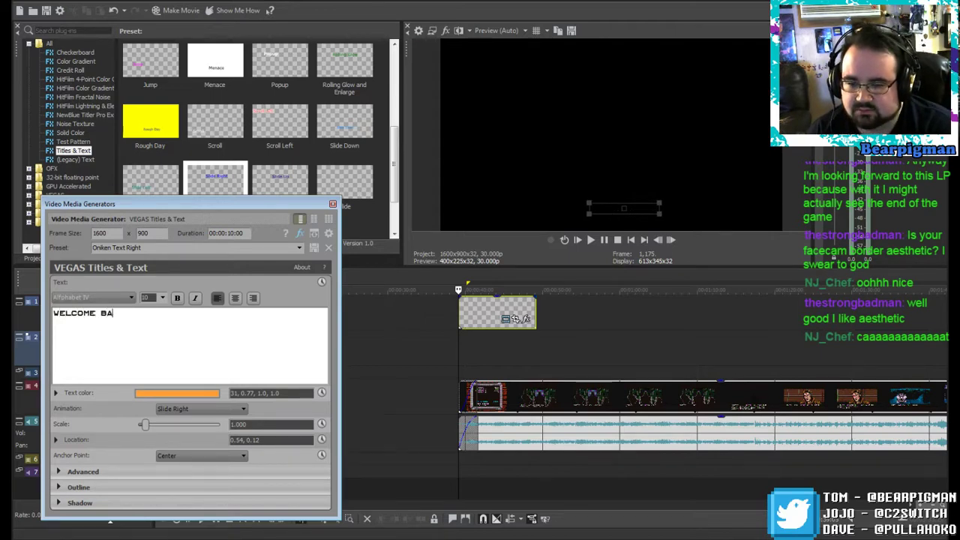
type("ck to Oniken")
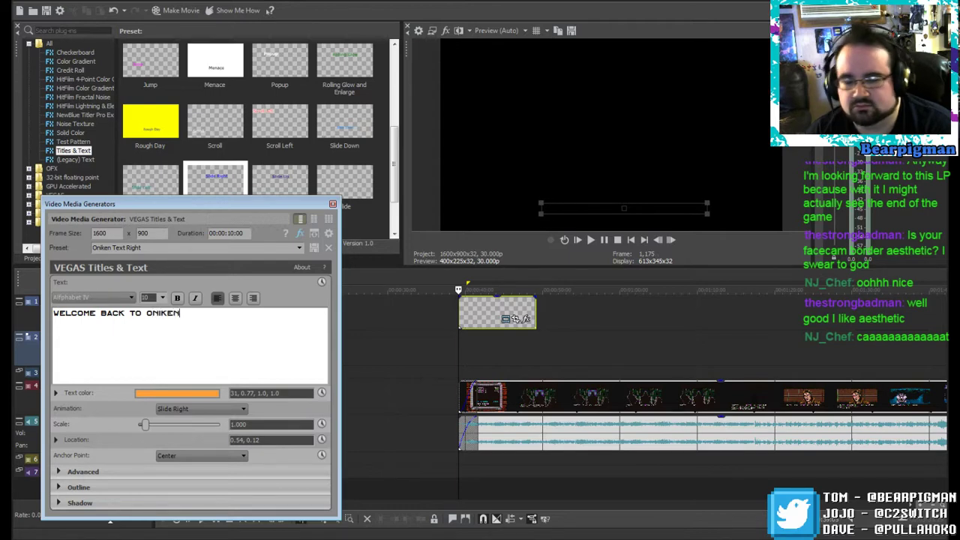
key("Return")
type("The bo ")
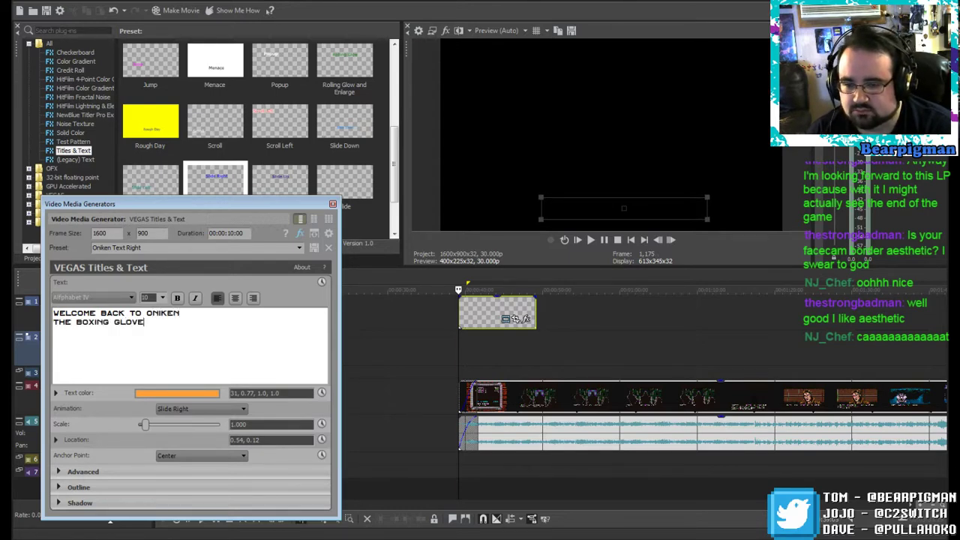
type("xing gloves are coming off")
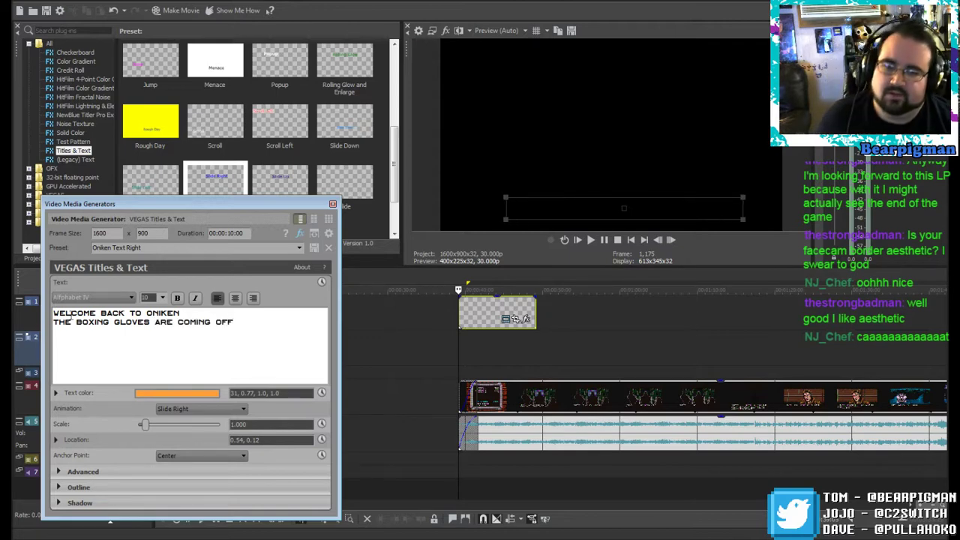
left_click(332, 205)
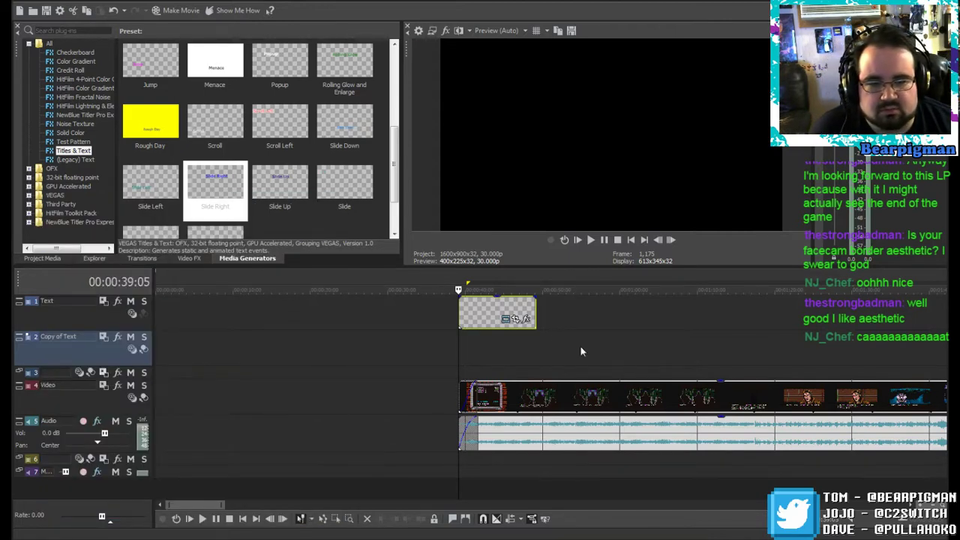
Step: Play back the opening caption from its start and trim its end to 00:00:44:10
left_click(592, 240)
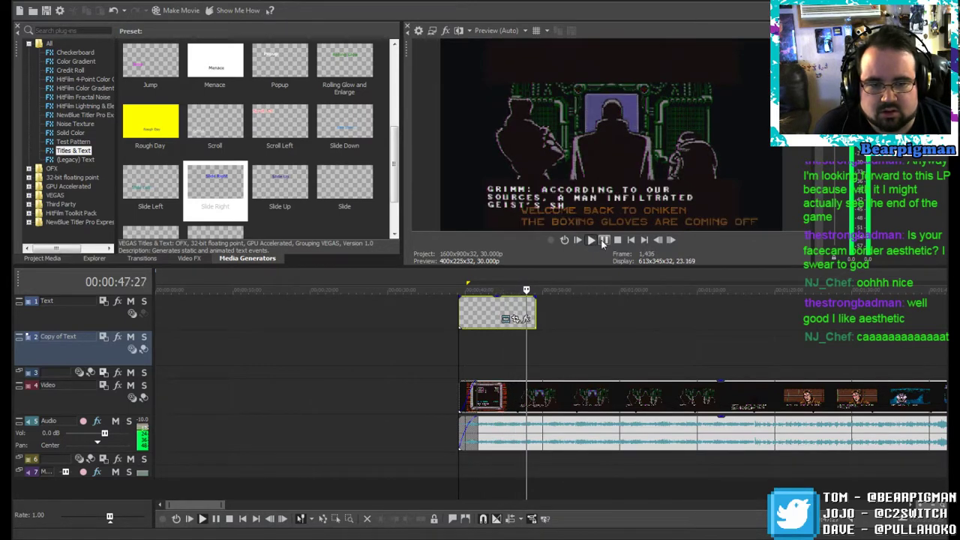
left_click(604, 240)
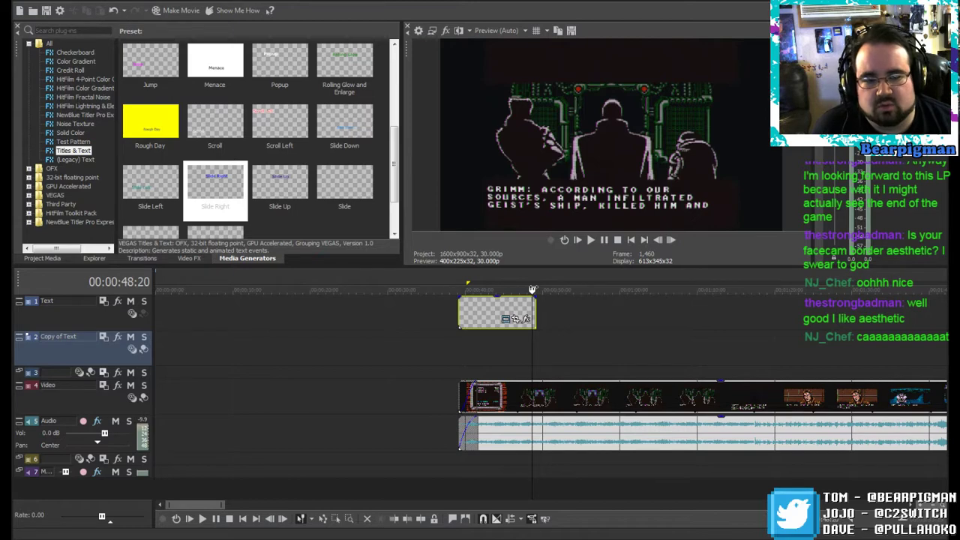
left_click_drag(532, 289, 458, 289)
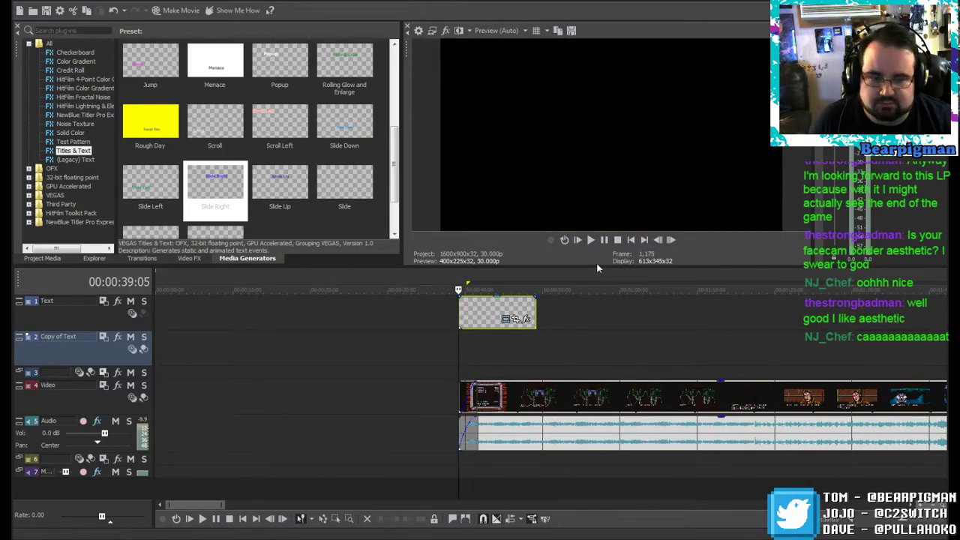
left_click(590, 242)
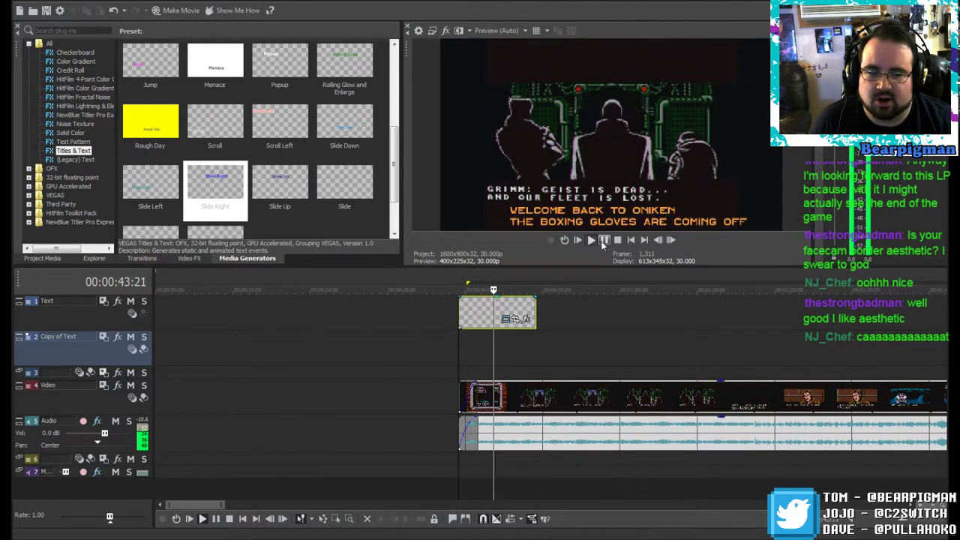
left_click(602, 240)
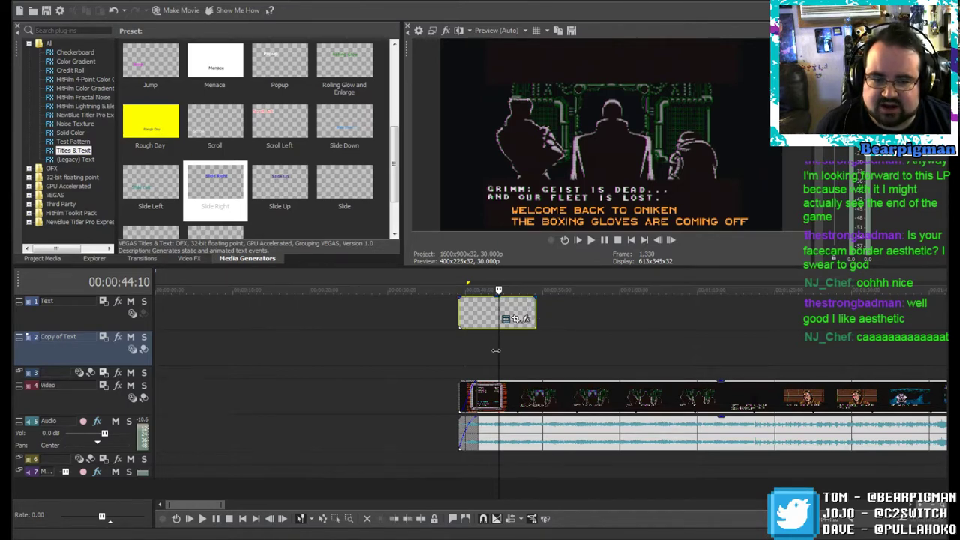
left_click(406, 518)
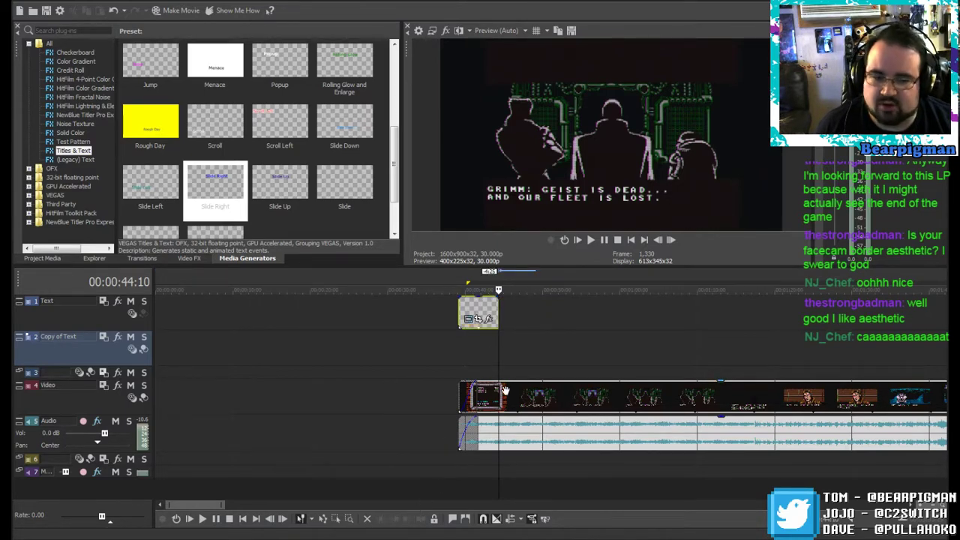
Step: Reopen the opening caption's generated media and try replacing its second line with "It's time for the kids gloves to come"
right_click(486, 303)
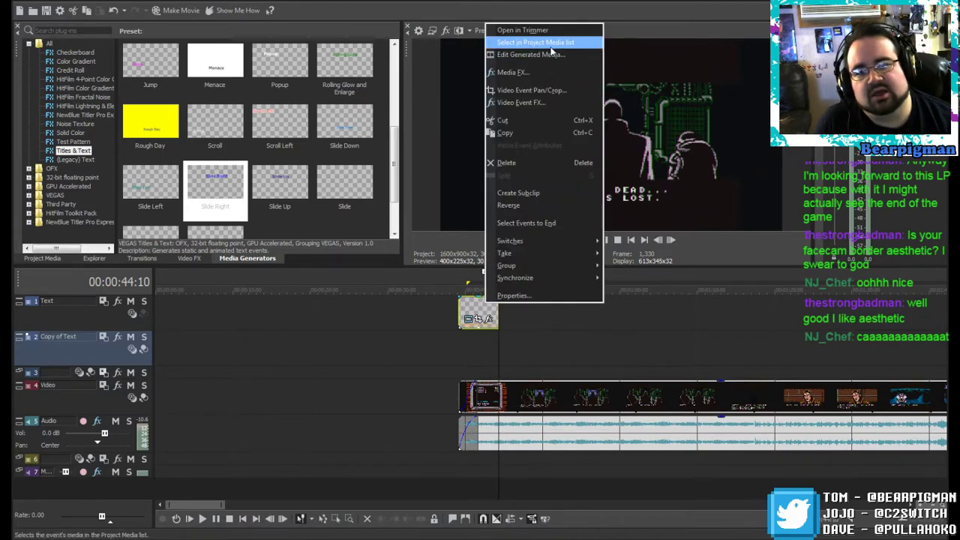
left_click(545, 53)
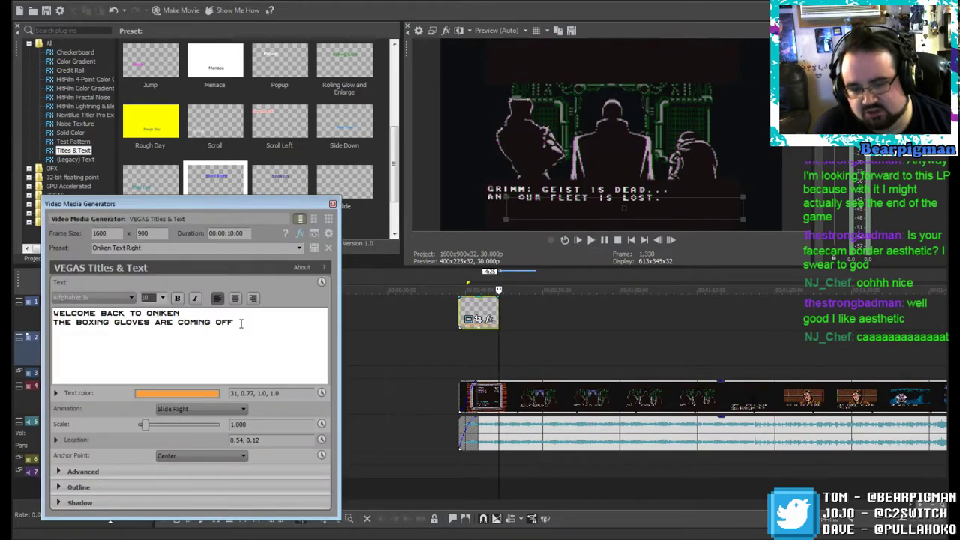
left_click_drag(240, 321, 58, 325)
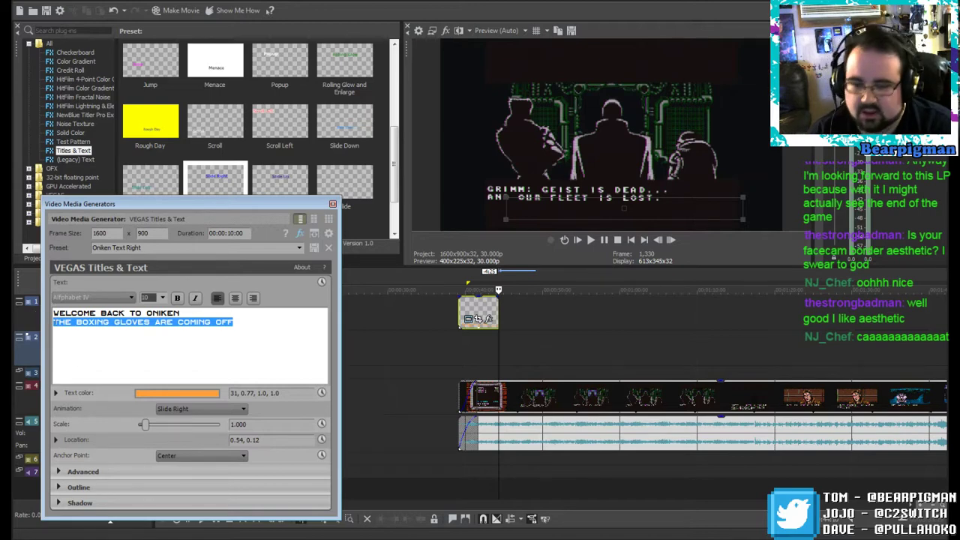
type("IT'S TIME F")
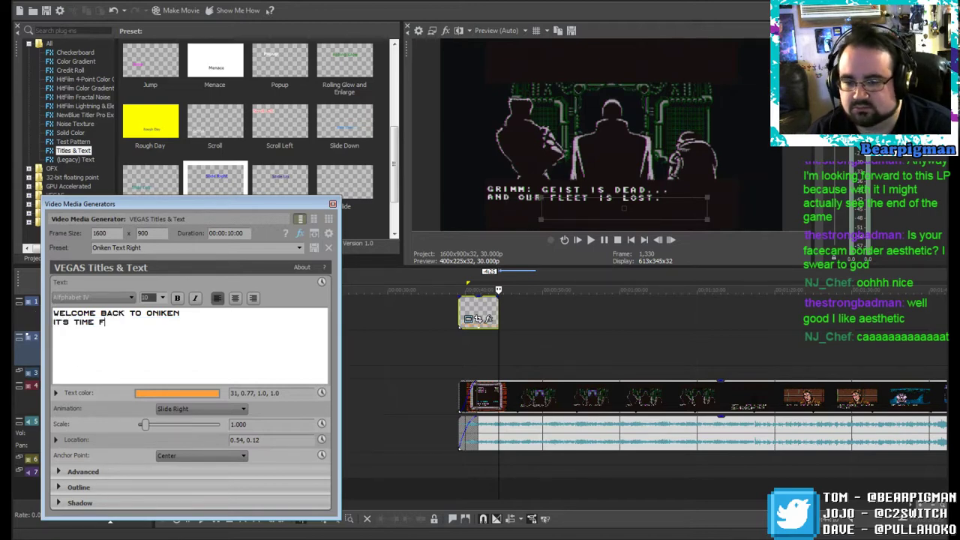
type("OR THE KIDS GLOVES TO")
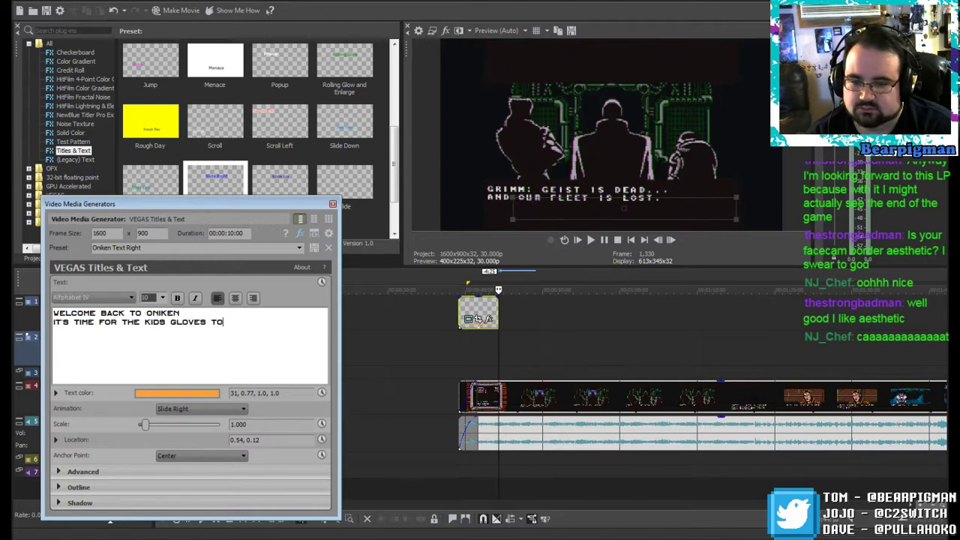
key("Return")
type("COME")
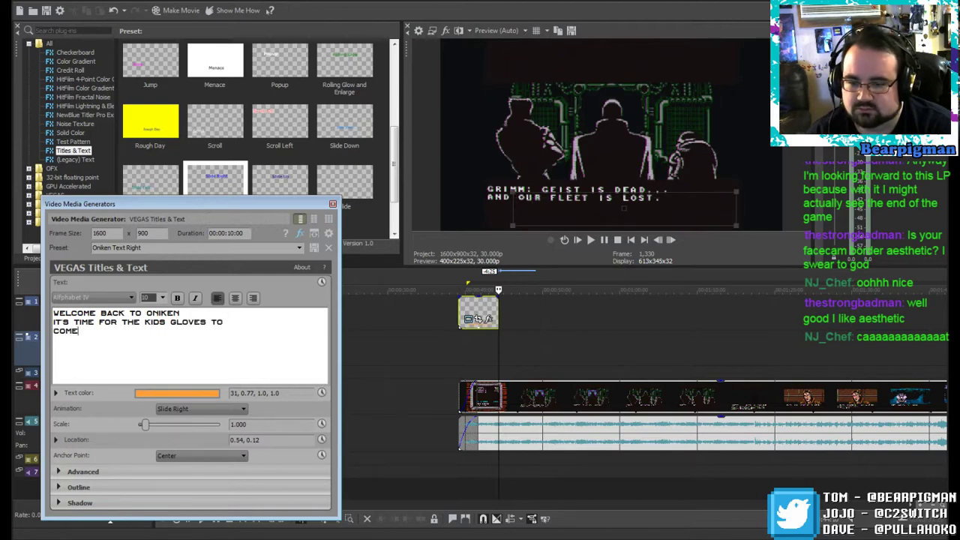
type("F")
Step: Delete everything after the first line so the caption reads only "Welcome back to Oniken", and close its settings
key("BackSpace")
key("BackSpace")
key("BackSpace")
key("BackSpace")
key("BackSpace")
key("BackSpace")
key("BackSpace")
key("BackSpace")
key("BackSpace")
key("BackSpace")
key("BackSpace")
key("BackSpace")
key("BackSpace")
key("BackSpace")
key("BackSpace")
key("BackSpace")
key("BackSpace")
key("BackSpace")
key("BackSpace")
key("BackSpace")
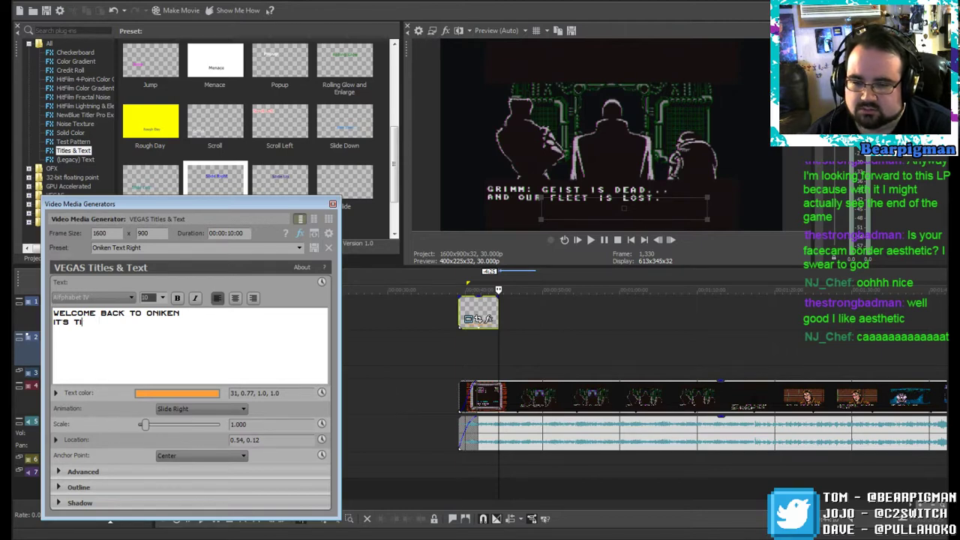
type("ME FOR")
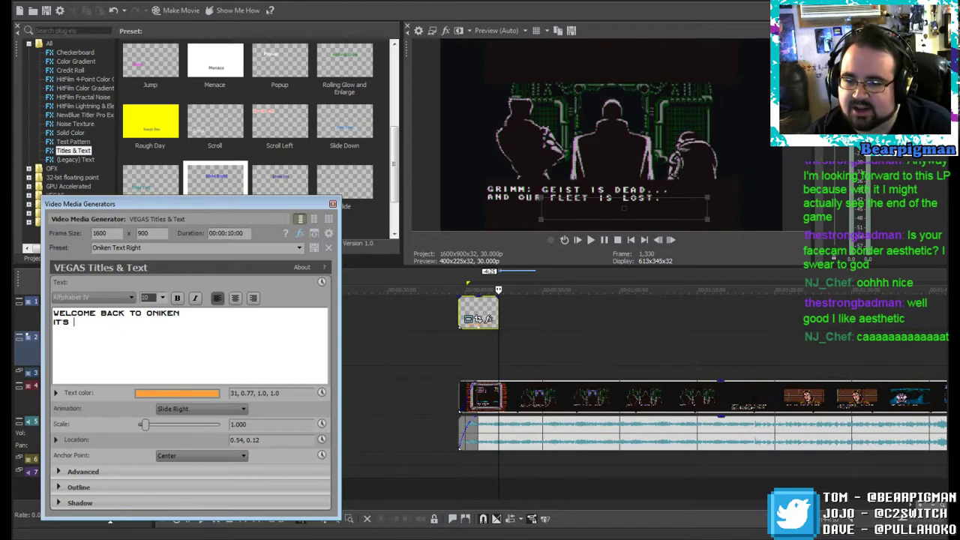
key("Return")
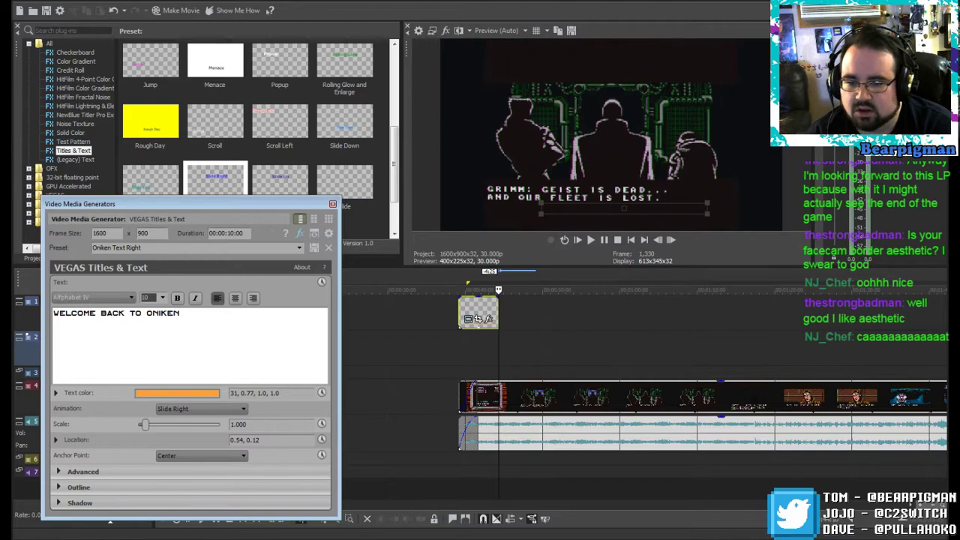
left_click(332, 203)
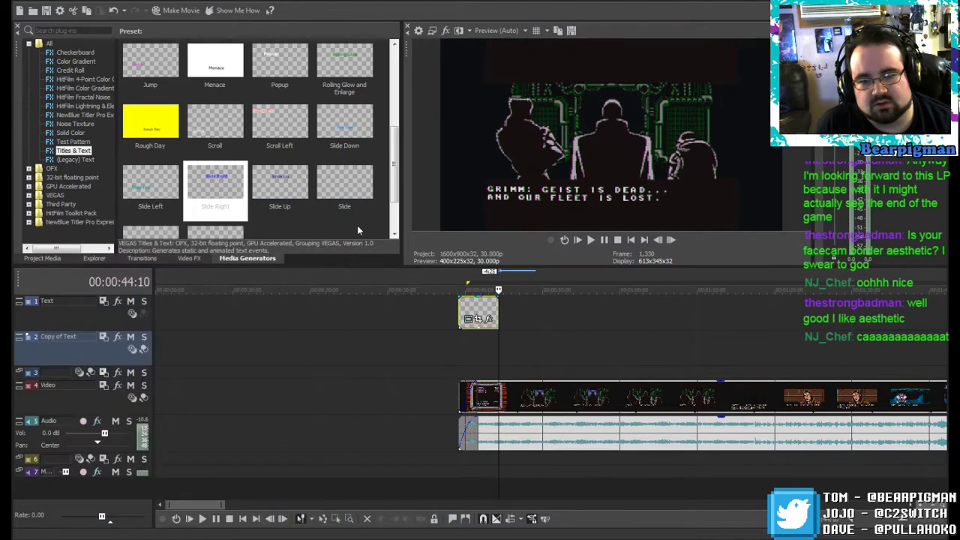
Step: Copy the opening caption and paste it on the Text track at 00:00:46:15 as a new copy of the source media
left_click(476, 306)
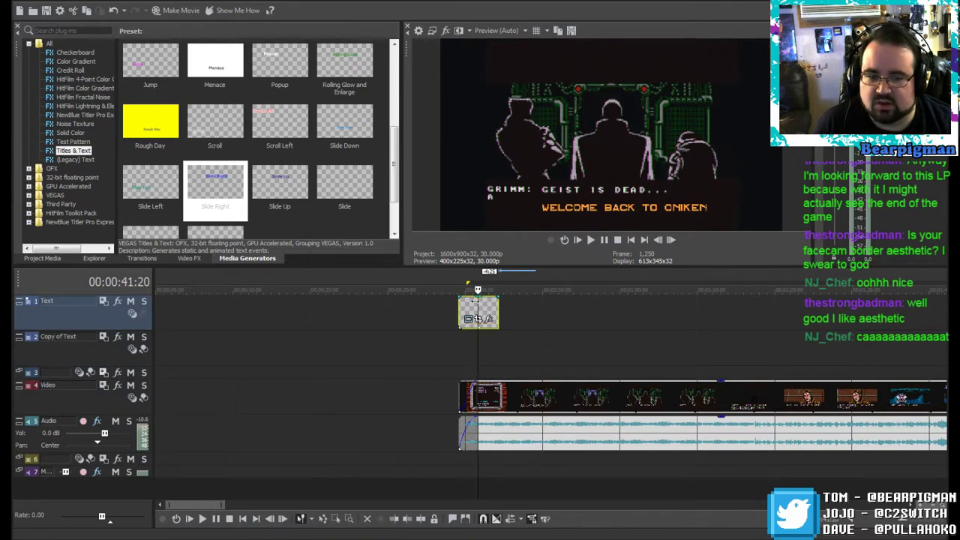
right_click(476, 304)
left_click(496, 131)
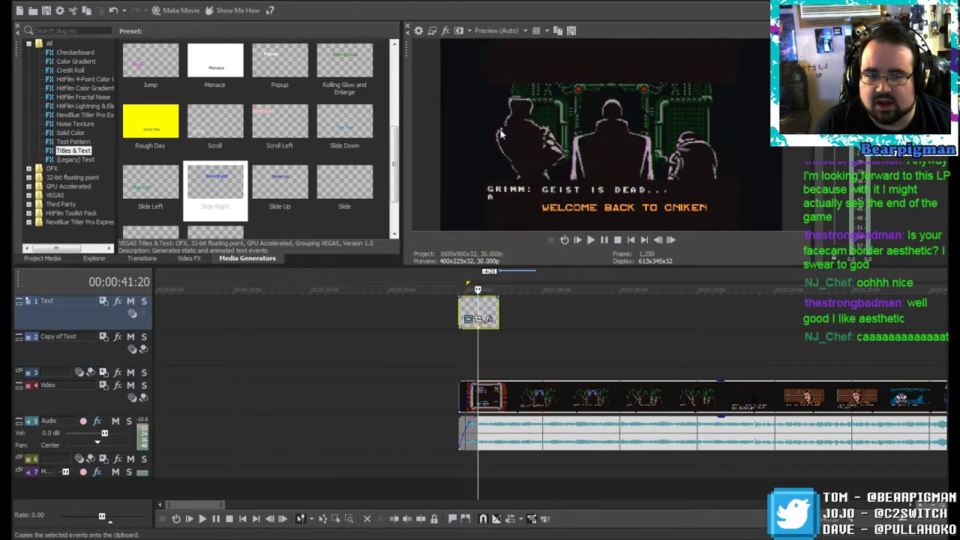
left_click(515, 300)
right_click(515, 300)
left_click(541, 308)
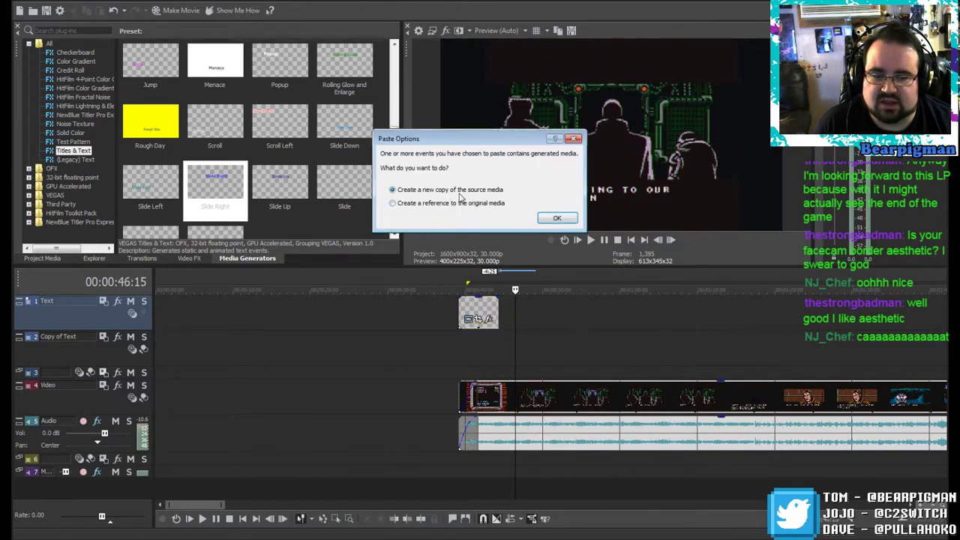
left_click(555, 217)
Step: Open the pasted caption's generated media and replace its text with "It's time for the kids gloves to come off. And" over two lines
right_click(542, 310)
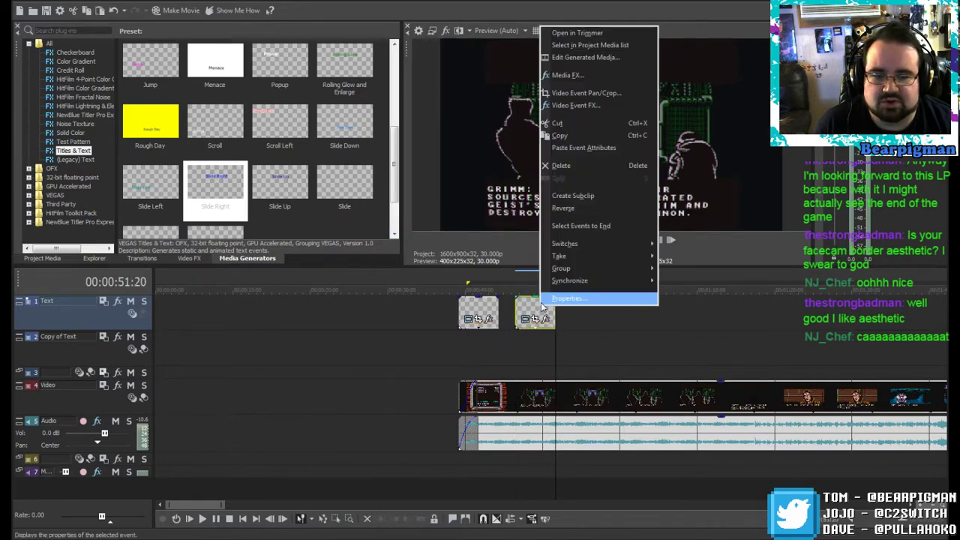
left_click(547, 59)
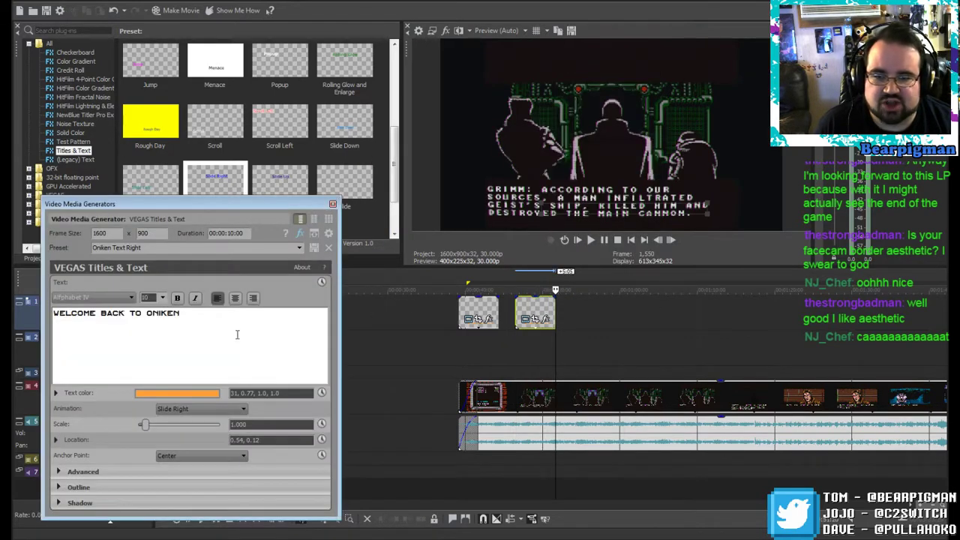
left_click_drag(184, 313, 87, 313)
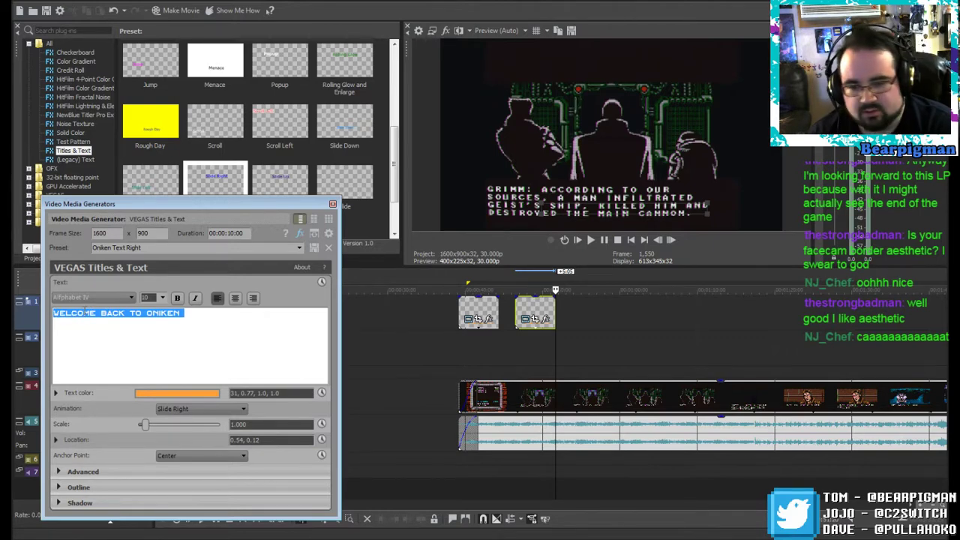
type("THE")
key("BackSpace")
key("BackSpace")
key("BackSpace")
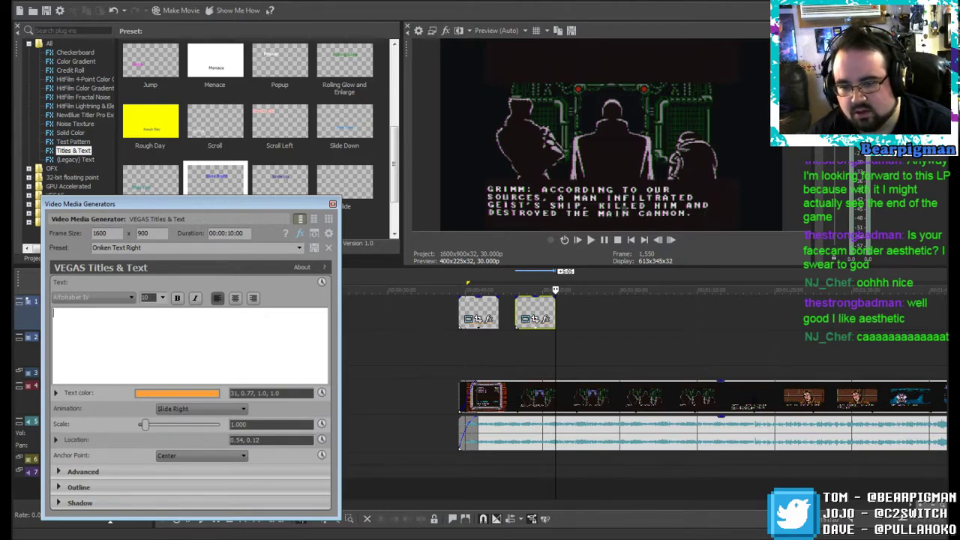
type("IT'S TIME FO")
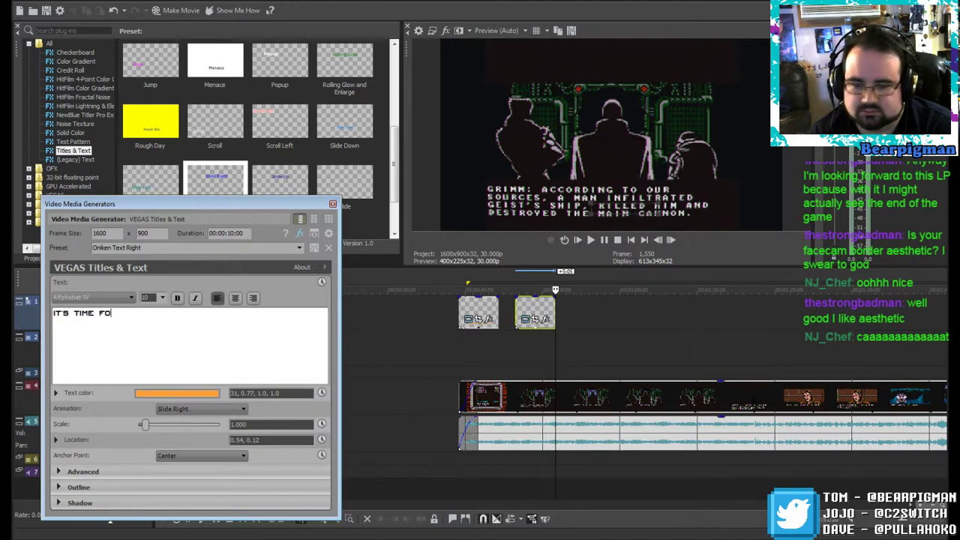
type("R THE KIDS GLOV")
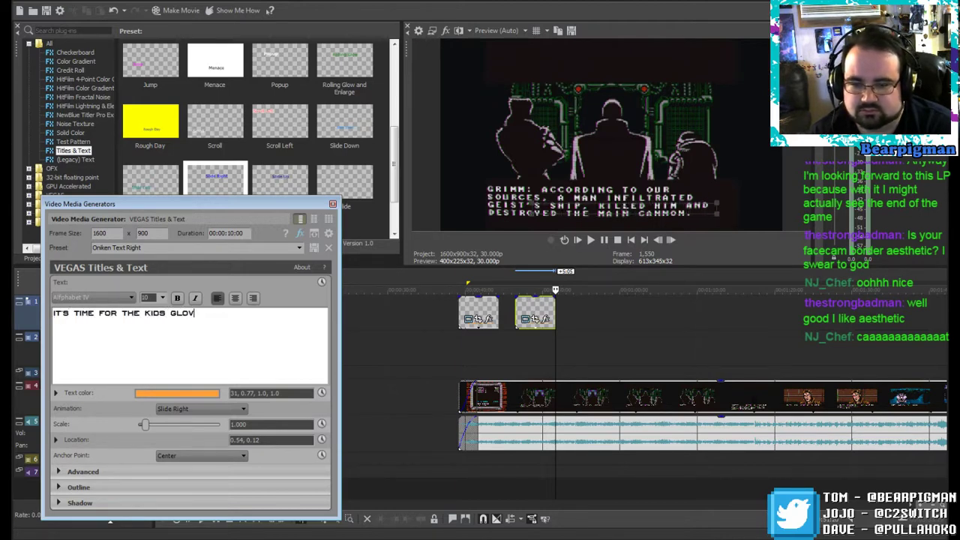
type("ES TO COME OFF. AND")
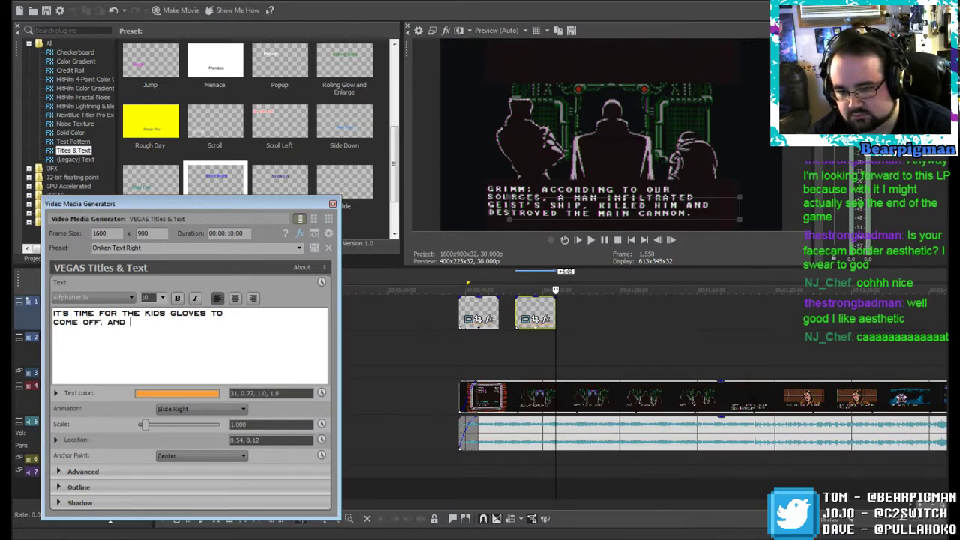
Step: Finish the caption's second line with "the difficulty to spike" and close the caption settings
type(" THE DIFFUCLU")
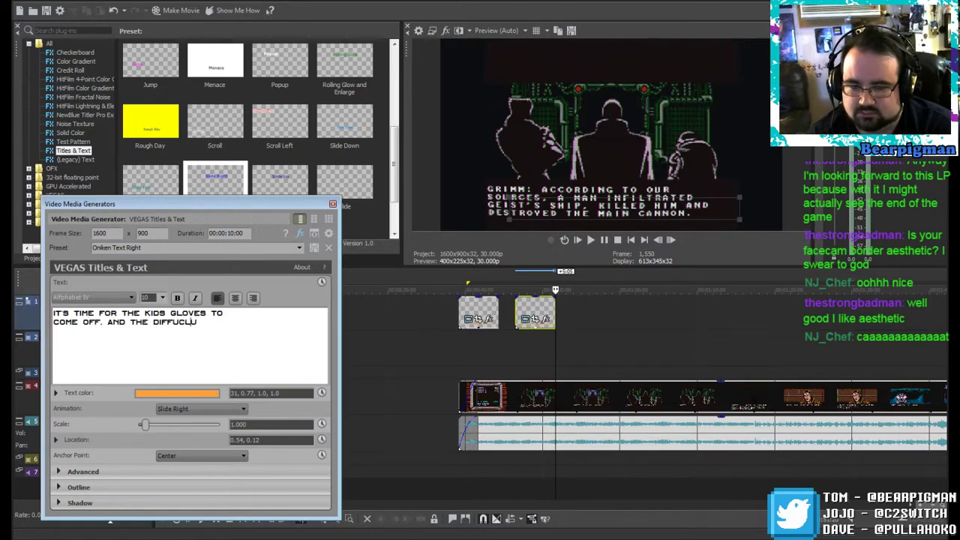
key("BackSpace")
key("BackSpace")
key("BackSpace")
key("BackSpace")
type("ICUL")
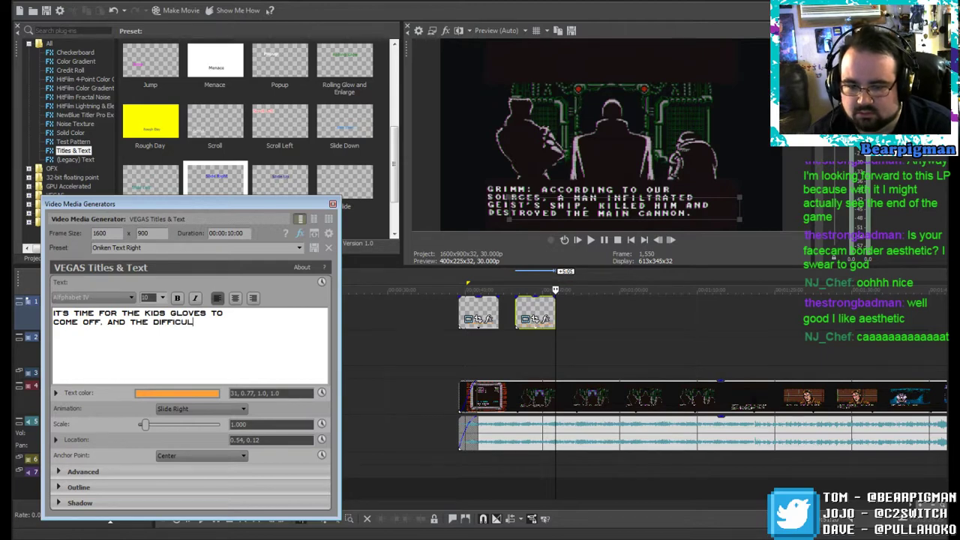
type("TY TO SPIKE")
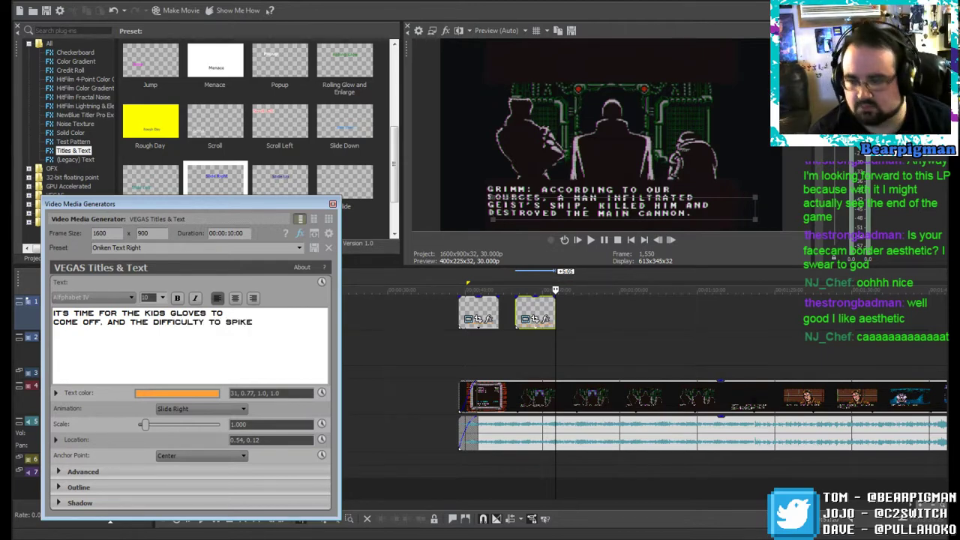
left_click(332, 204)
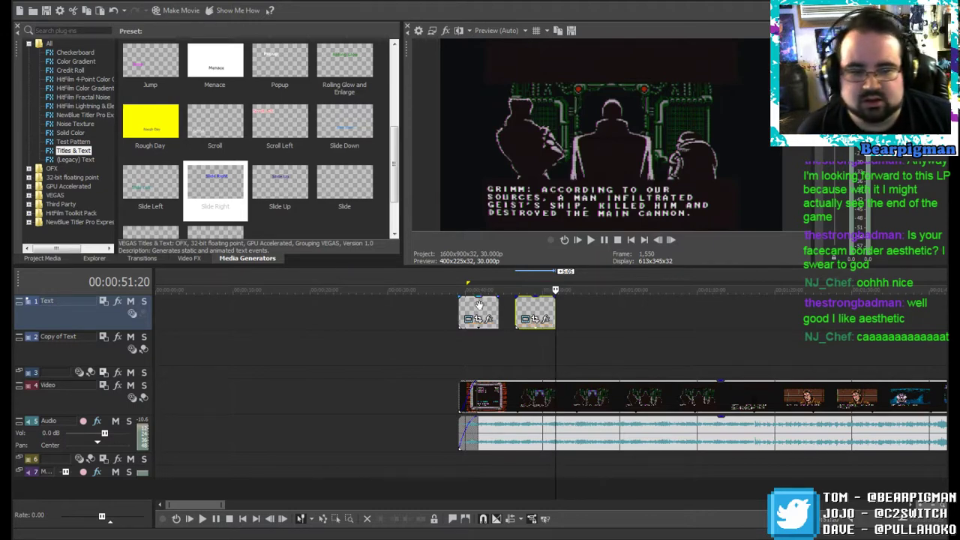
Step: Move the second caption directly against the end of the opening caption and play both back from just before the video starts
left_click_drag(528, 309, 512, 308)
left_click(454, 315)
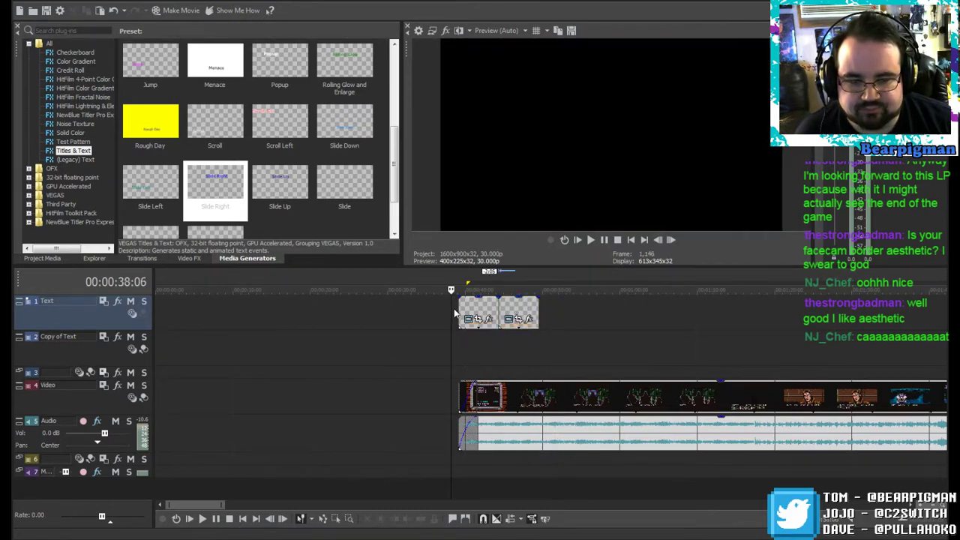
left_click(589, 240)
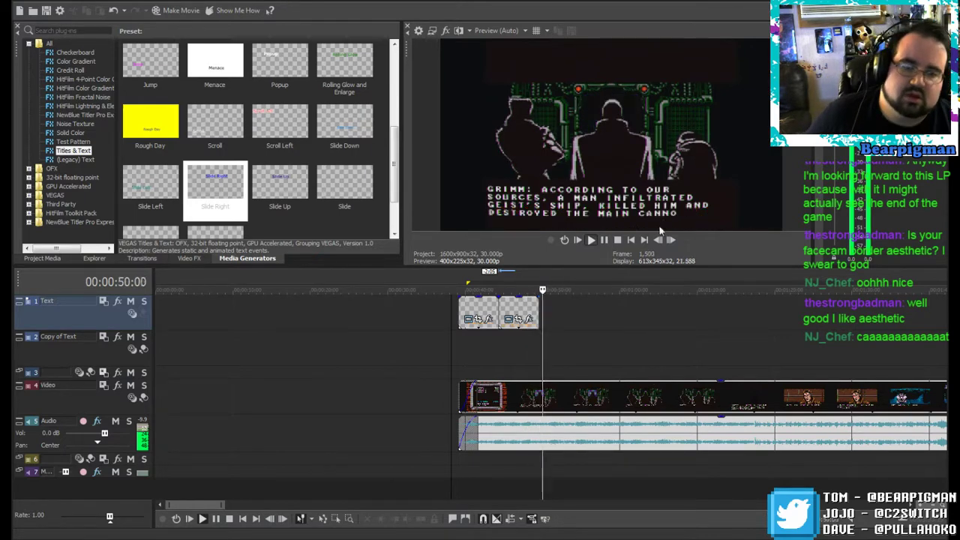
left_click(604, 239)
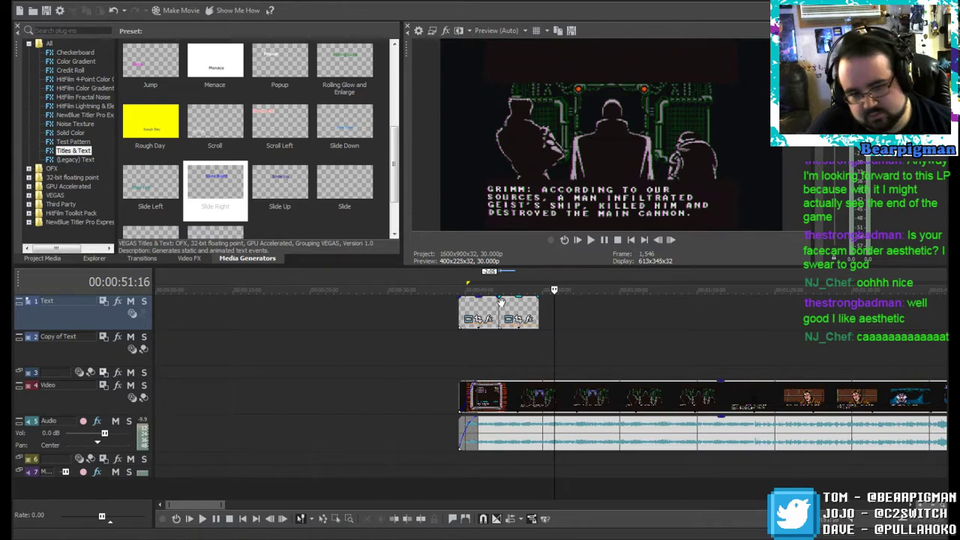
Step: Copy the "Welcome back to Oniken" caption and paste it on the Text track at 00:00:57:09 as a new copy of the source media
left_click(469, 308)
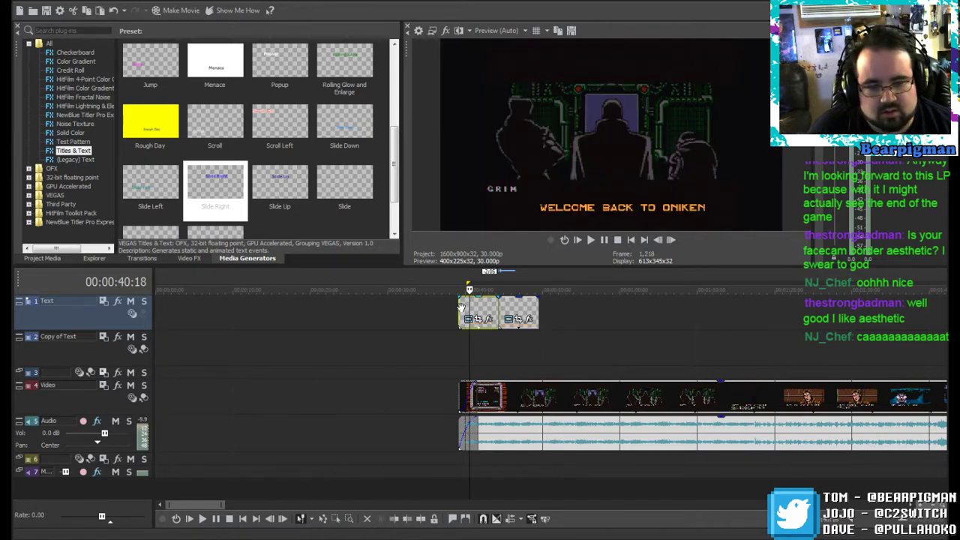
left_click(452, 309)
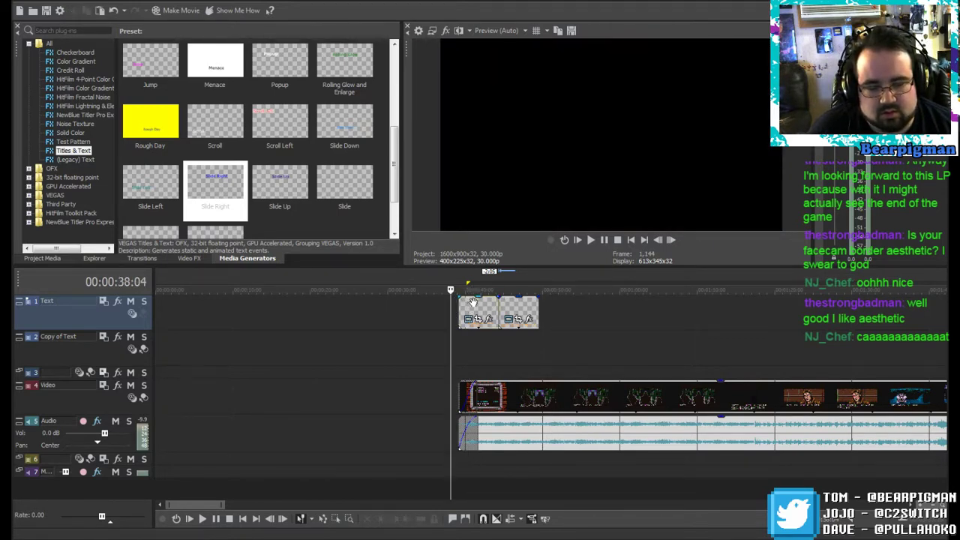
left_click(483, 310)
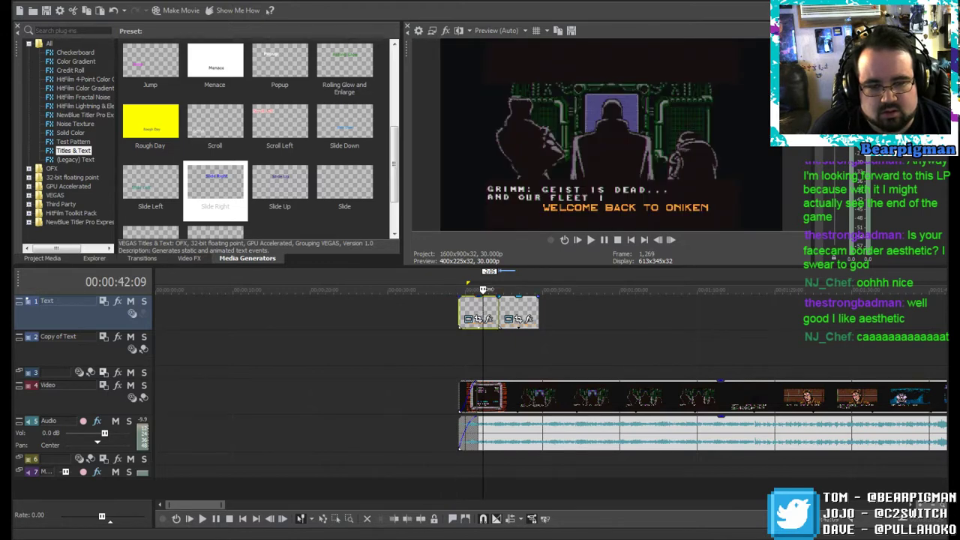
left_click_drag(482, 310, 882, 289)
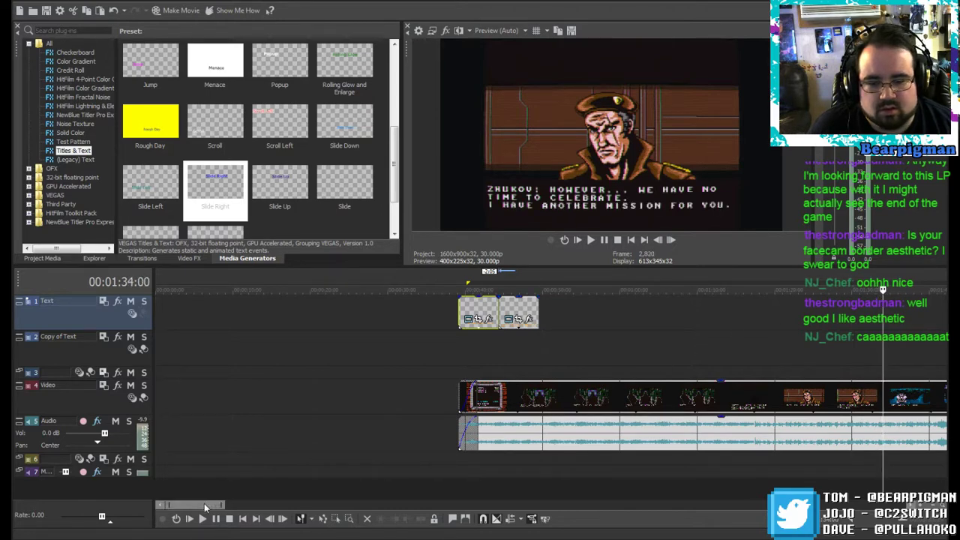
scroll(686, 420, "down", 3)
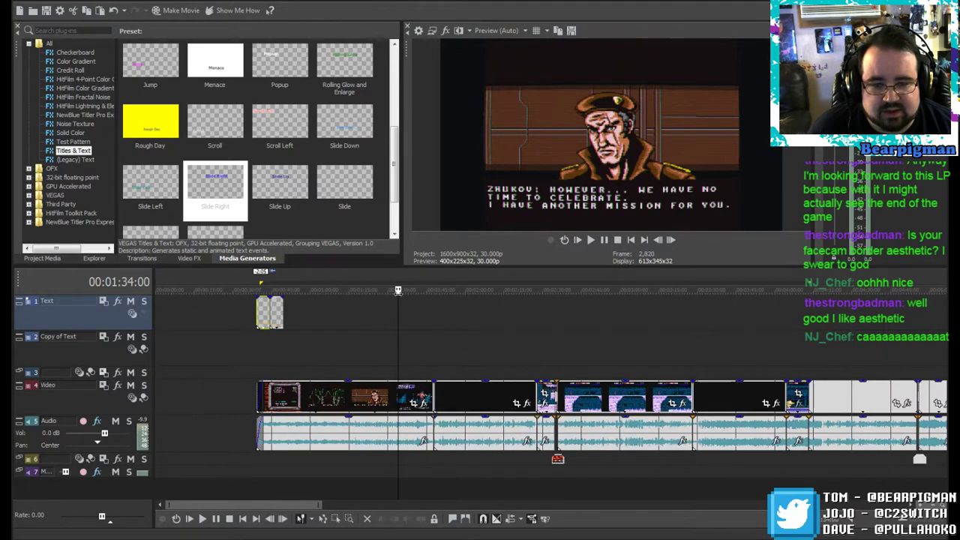
left_click_drag(399, 291, 303, 290)
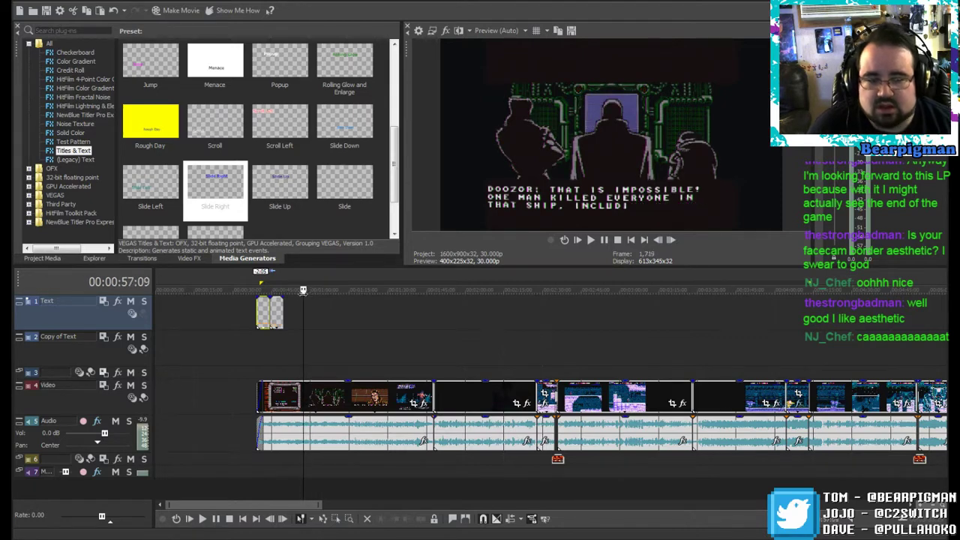
right_click(302, 315)
left_click(333, 328)
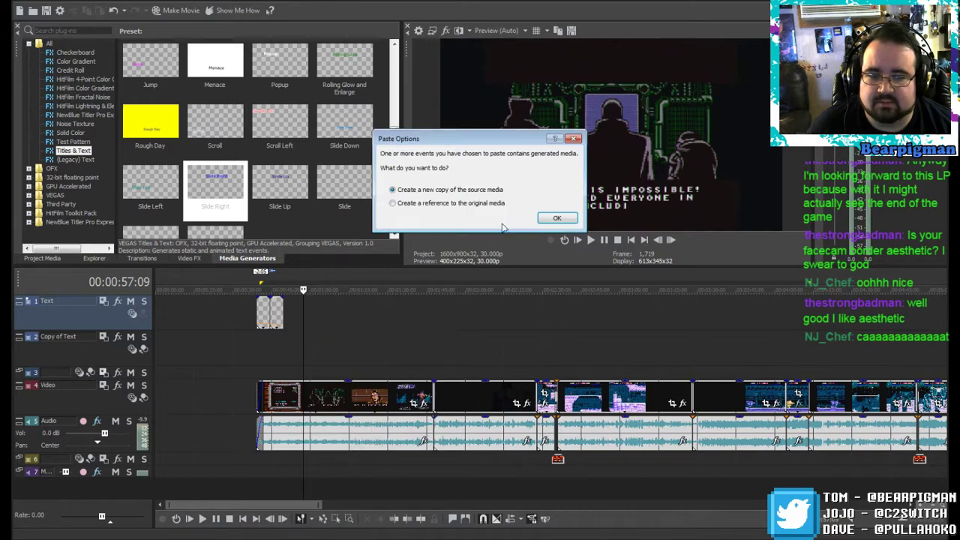
left_click(557, 217)
Step: Open the third caption's generated media and move its text to the top of the frame, at about location 0.51, 0.93
right_click(309, 315)
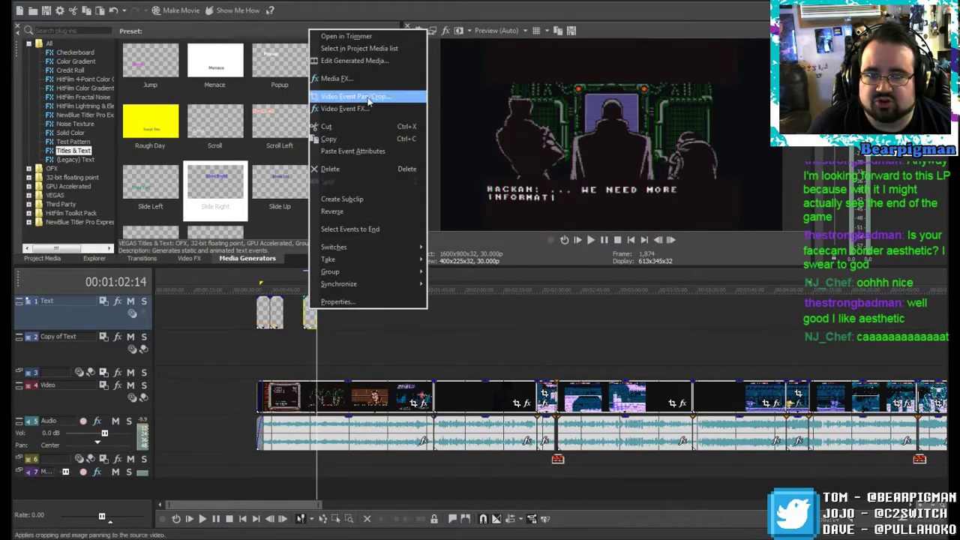
left_click(354, 60)
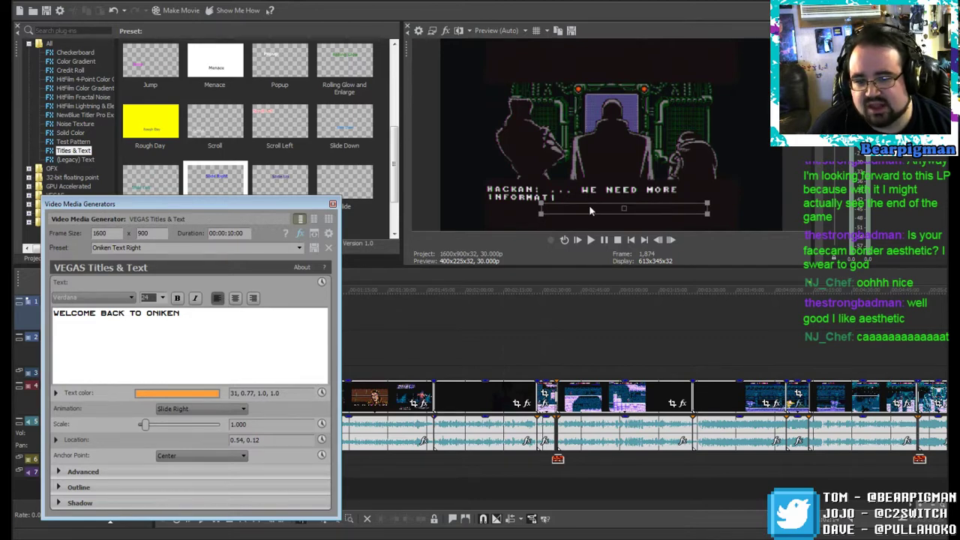
left_click_drag(589, 211, 582, 54)
Step: Replace the third caption's text with two lines, "Yeah, cause that's never happened" and "before in any game...", and close its settings
left_click(207, 324)
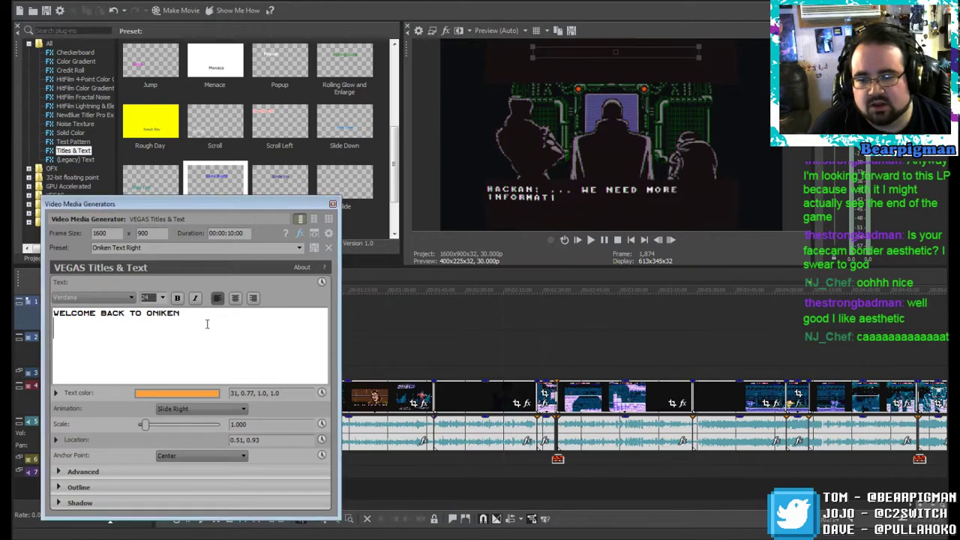
left_click_drag(133, 334, 51, 313)
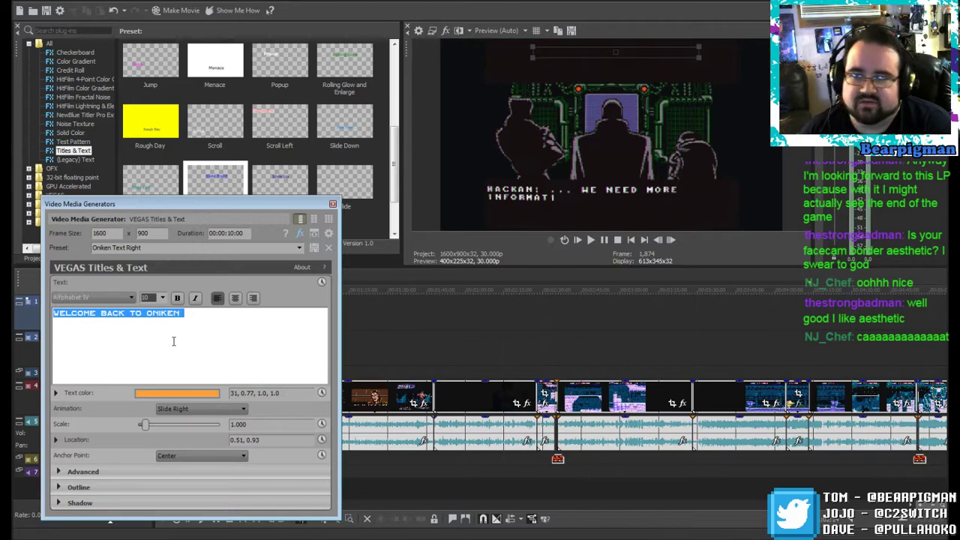
type("YEAH O")
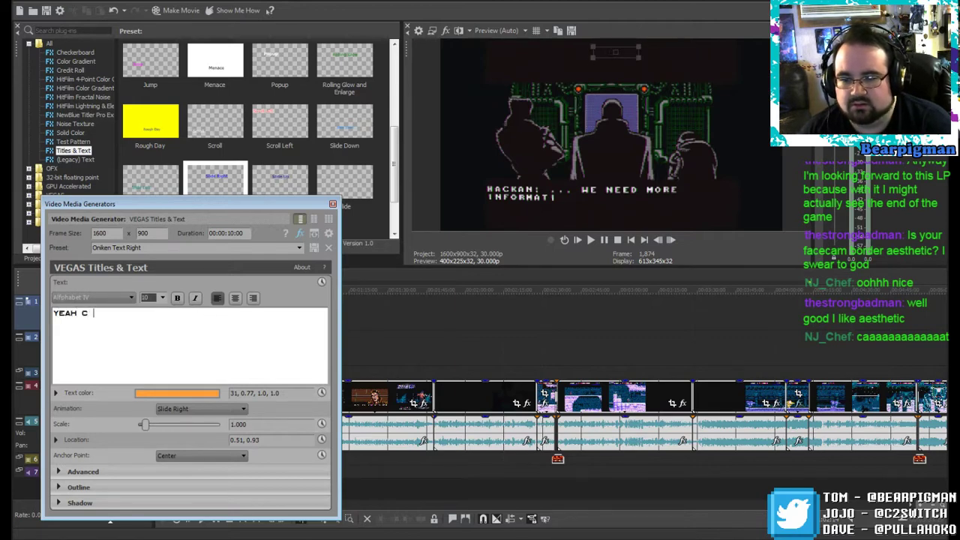
key("BackSpace")
key("BackSpace")
type(", CAUSE THAT'S")
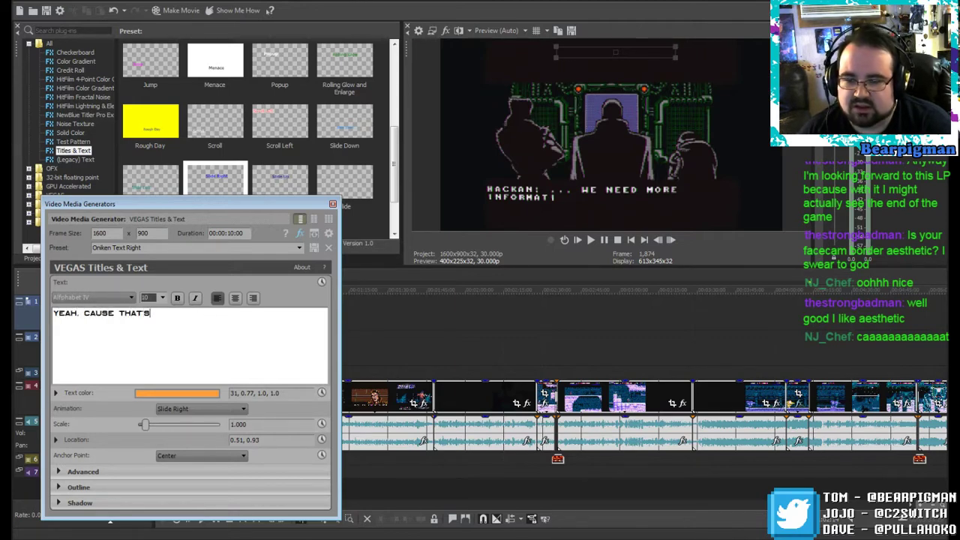
type(" NEVER HAPPENED")
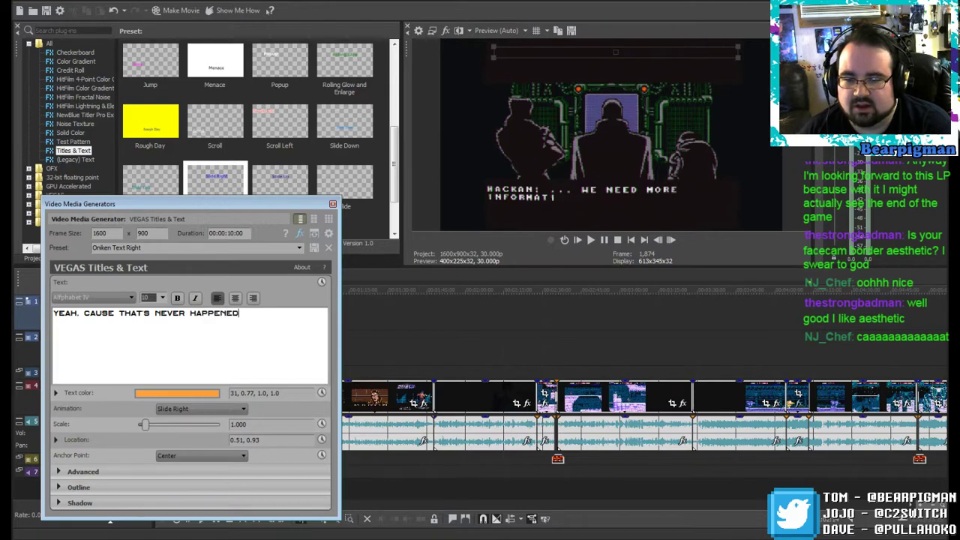
key("Return")
type("BEFORE IN ANY GAME...")
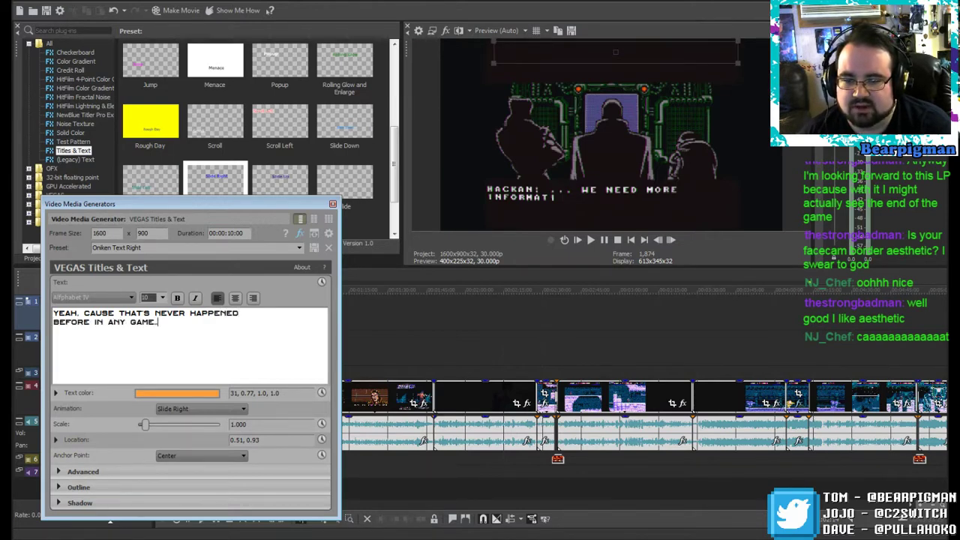
left_click(333, 205)
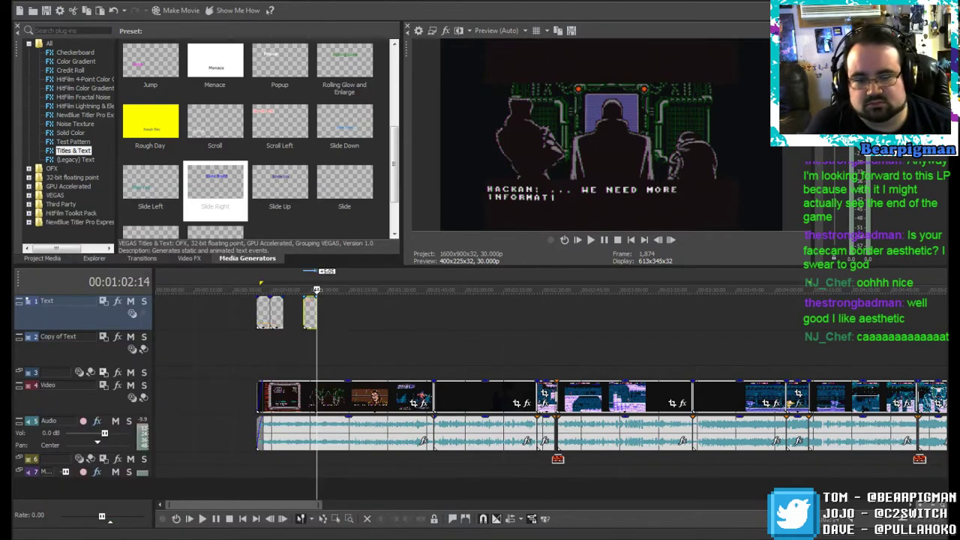
Step: Play back the third caption from its start at 00:00:57:09
left_click_drag(317, 290, 304, 290)
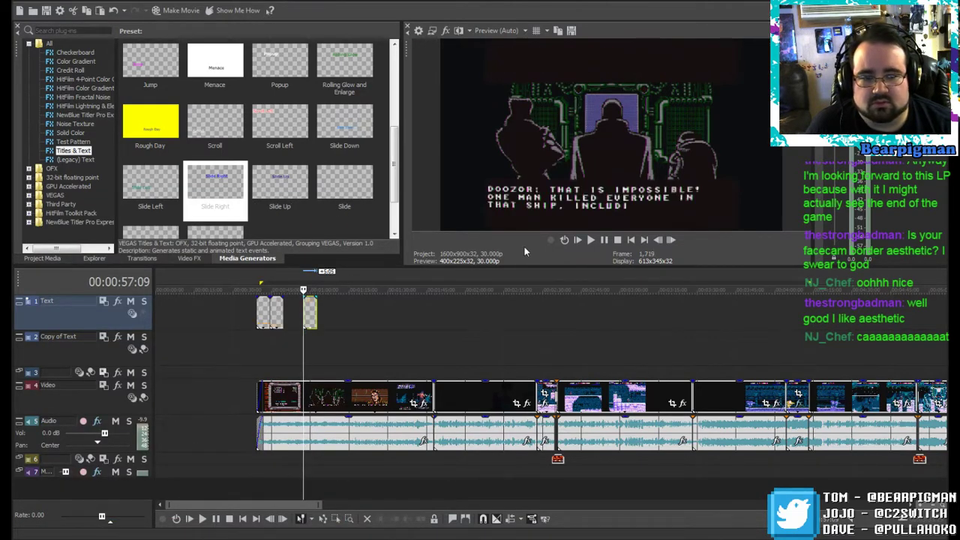
left_click(590, 244)
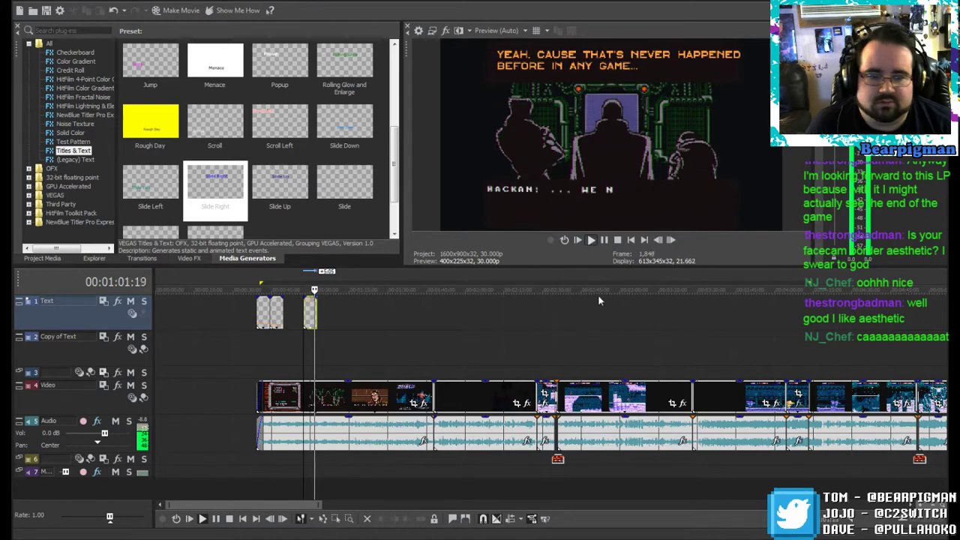
Step: Stop playback and add a Gray Solid Color clip on the Copy of Text track at 00:00:39:05, under the first title
left_click(604, 240)
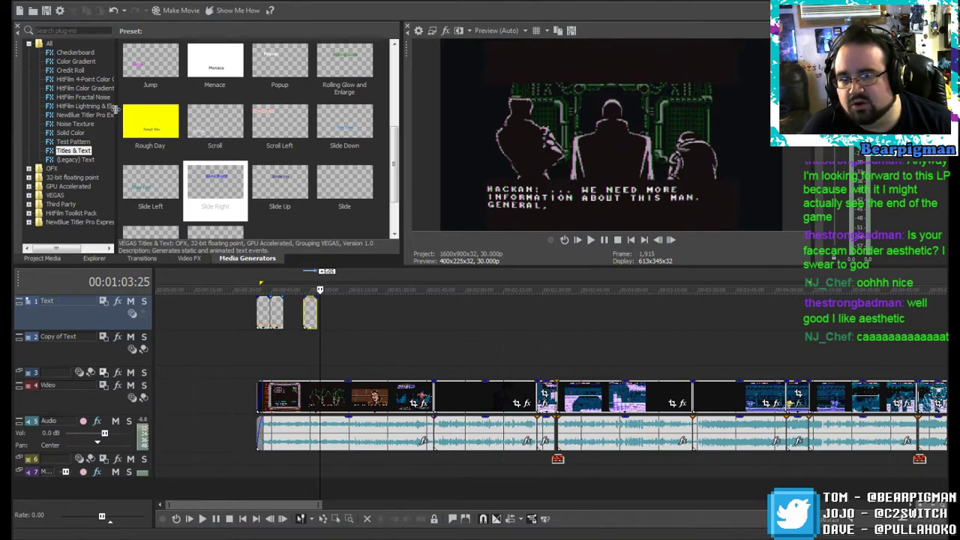
left_click(84, 62)
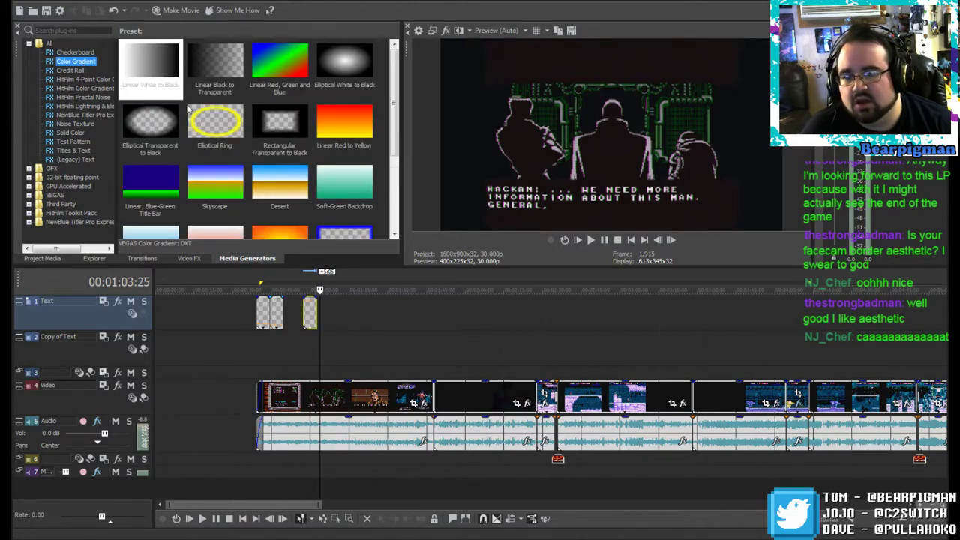
left_click(75, 133)
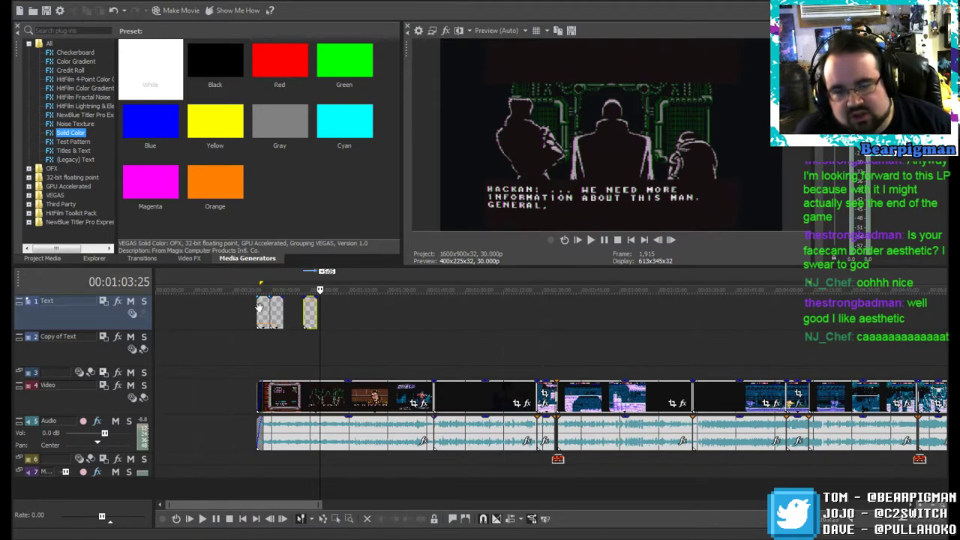
left_click(258, 340)
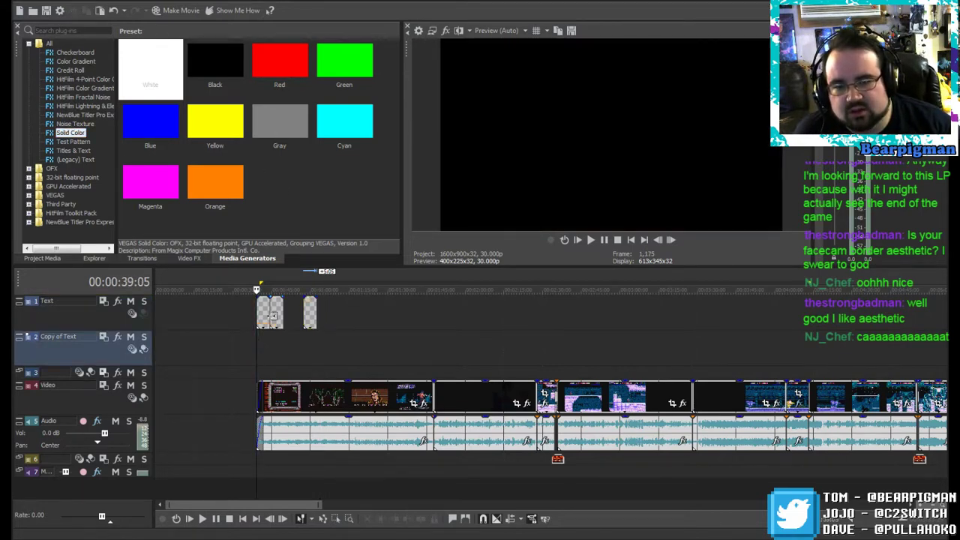
left_click(279, 127)
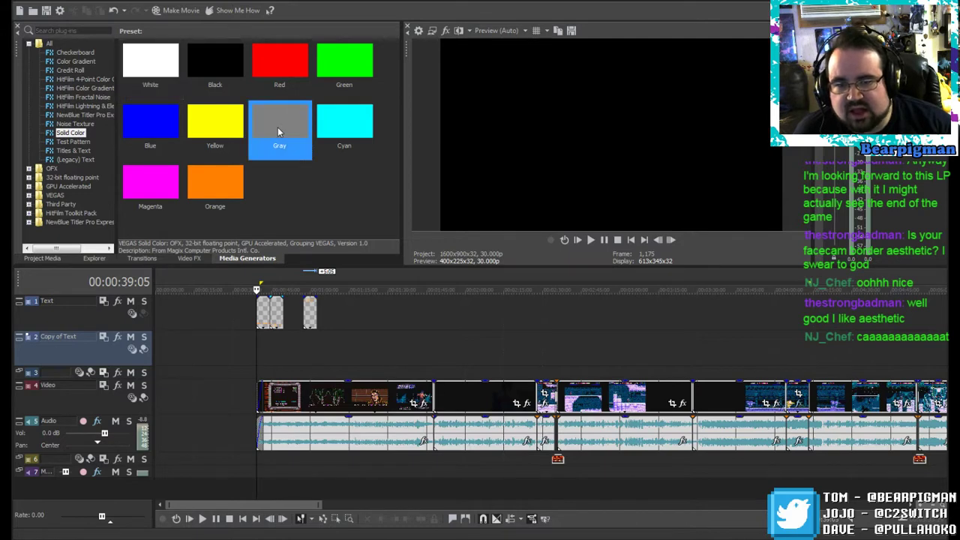
left_click_drag(278, 127, 264, 345)
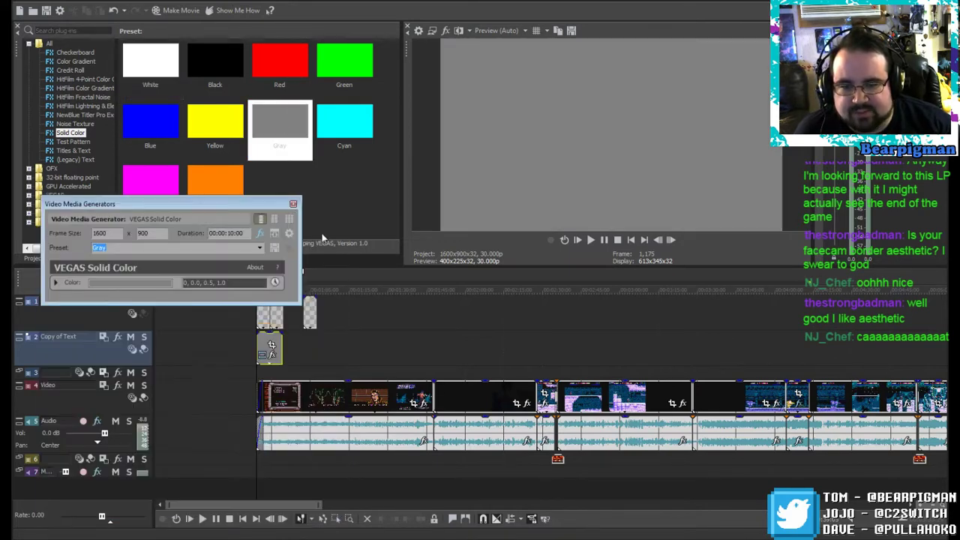
left_click(292, 204)
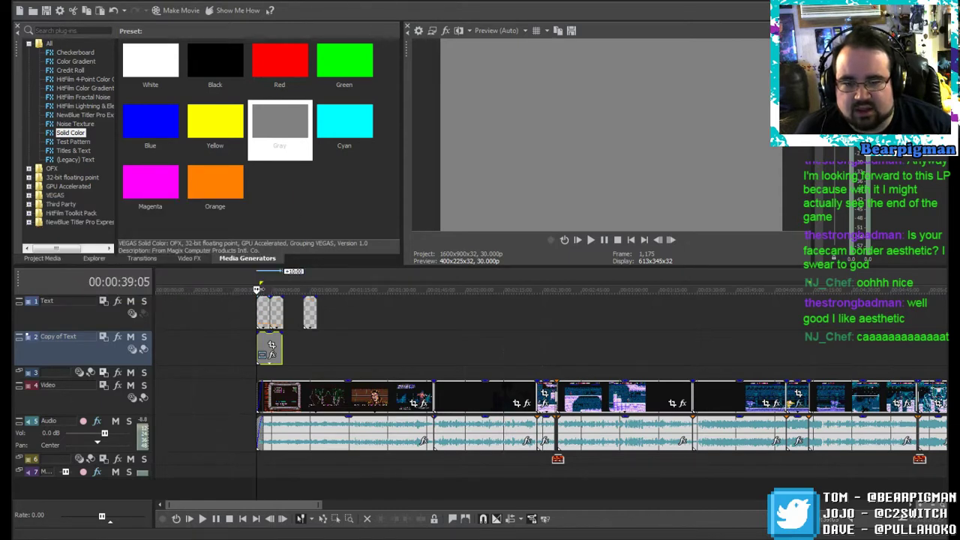
Step: Trim the gray clip's end to 00:00:44:10 and add a short fade-in and fade-out
left_click(271, 346)
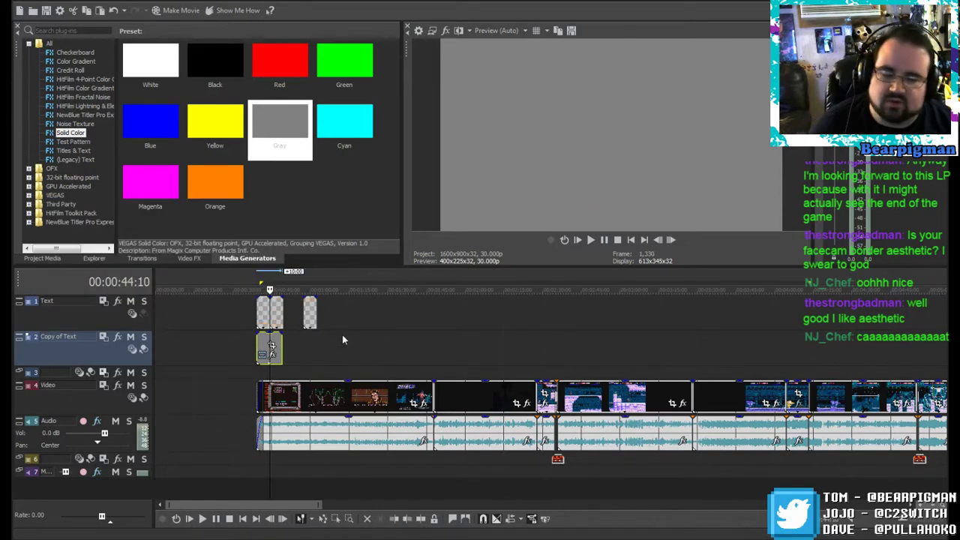
left_click(407, 520)
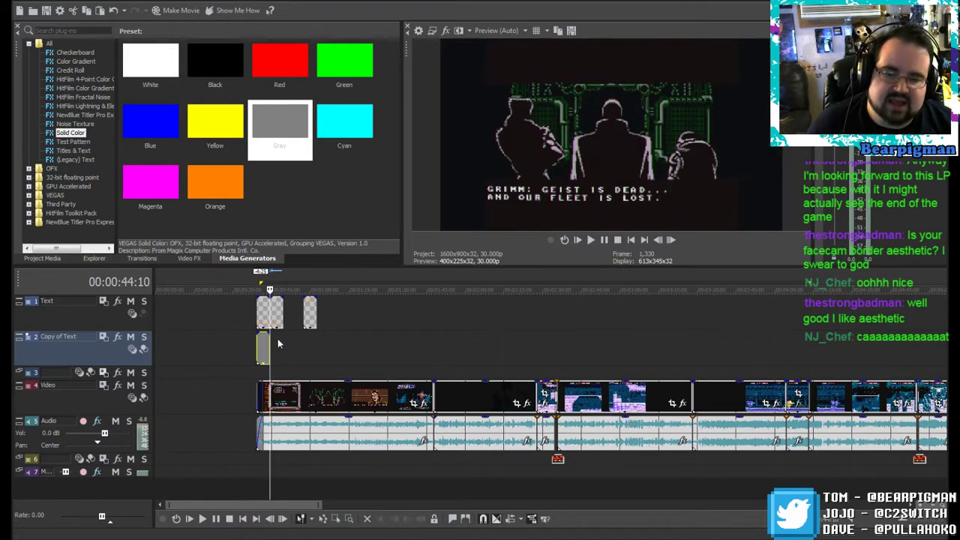
scroll(264, 348, "up", 6)
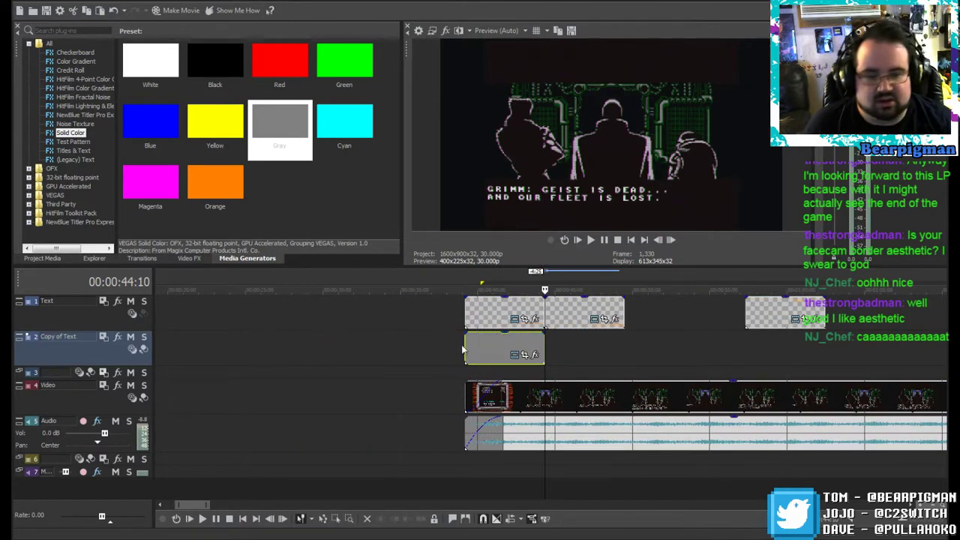
left_click_drag(465, 333, 477, 333)
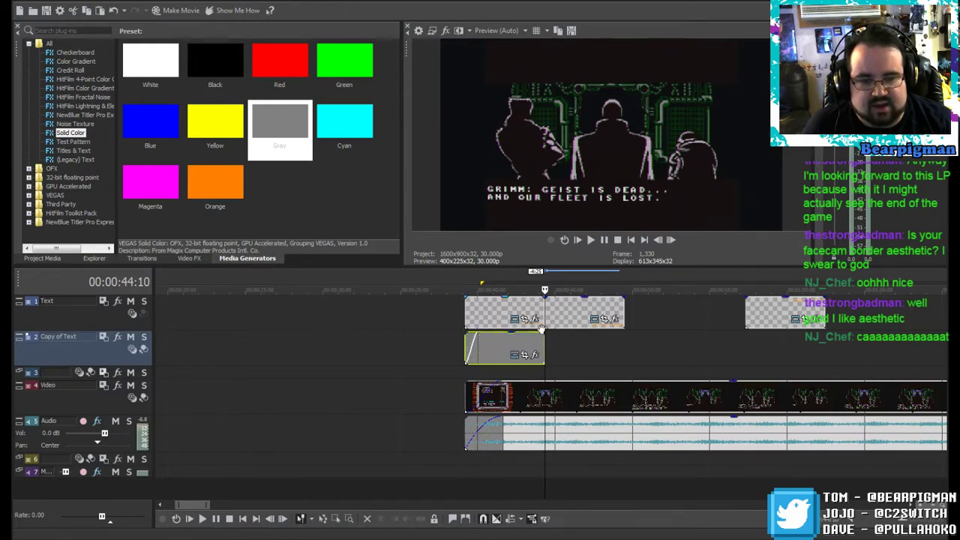
left_click_drag(544, 332, 530, 339)
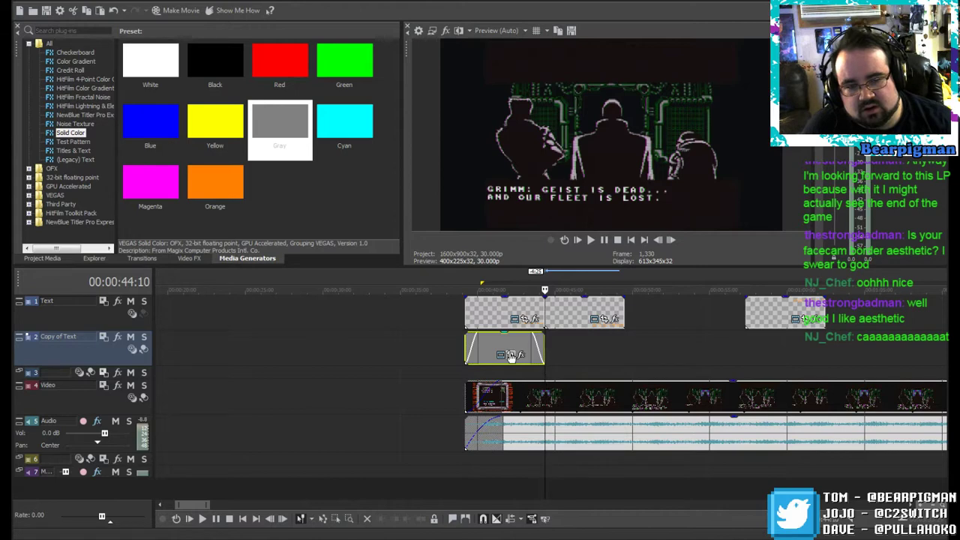
Step: In the gray clip's Pan/Crop, turn off Maintain aspect ratio and Stretch to fill frame, with the playhead at 00:00:40:14
left_click(509, 355)
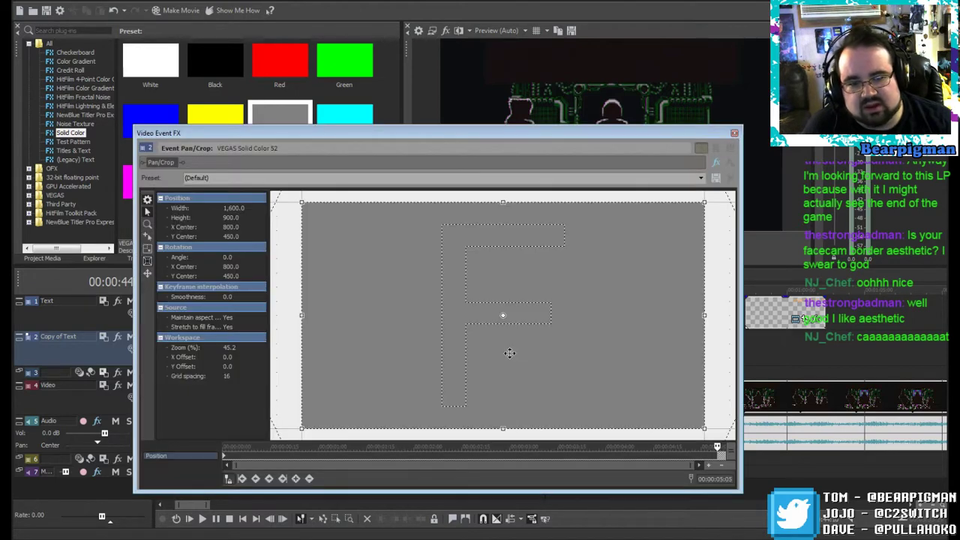
left_click_drag(529, 130, 217, 115)
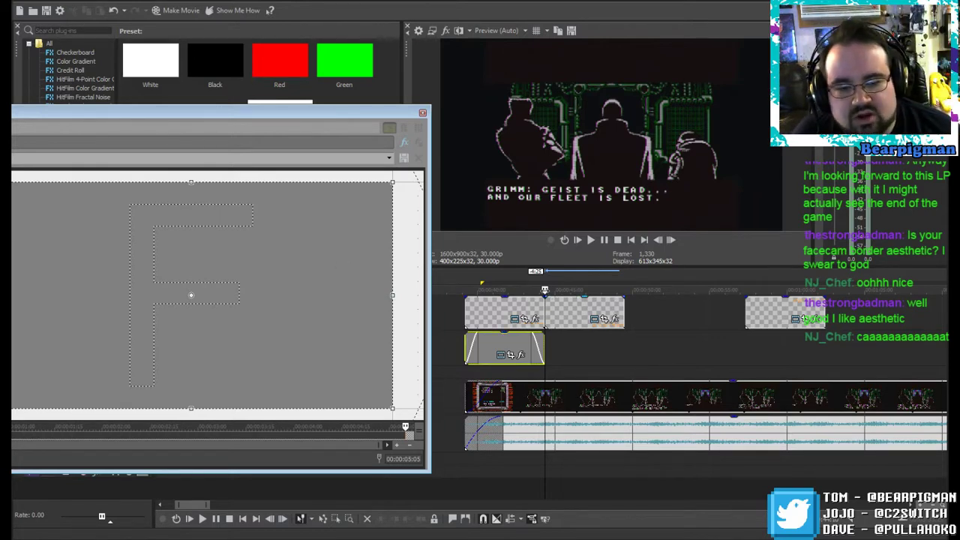
left_click_drag(545, 293, 484, 288)
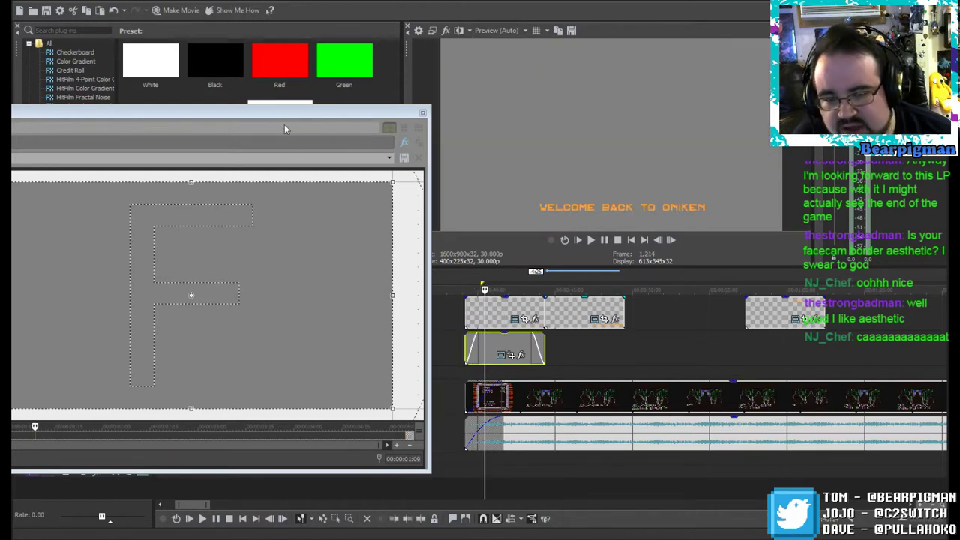
left_click_drag(301, 117, 516, 120)
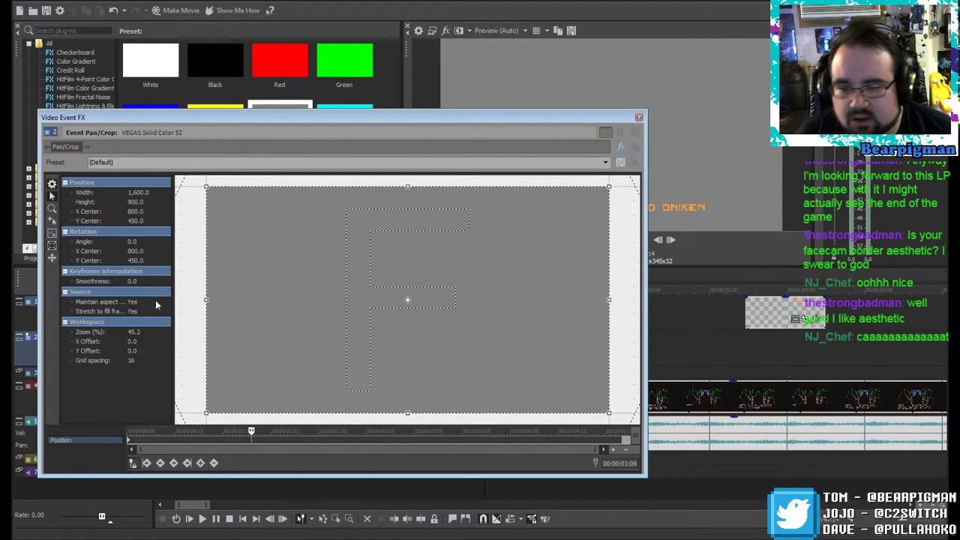
left_click(129, 302)
left_click(132, 320)
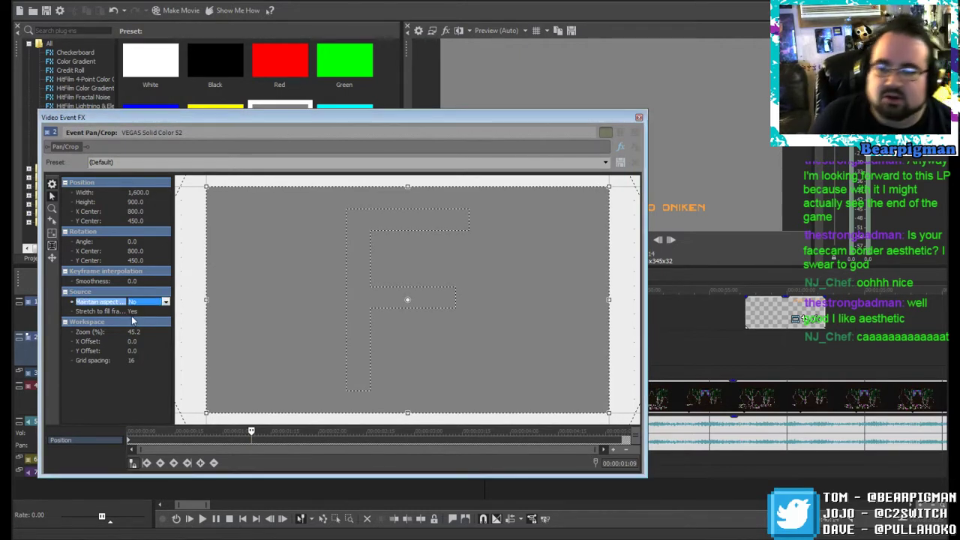
left_click(131, 311)
left_click(133, 328)
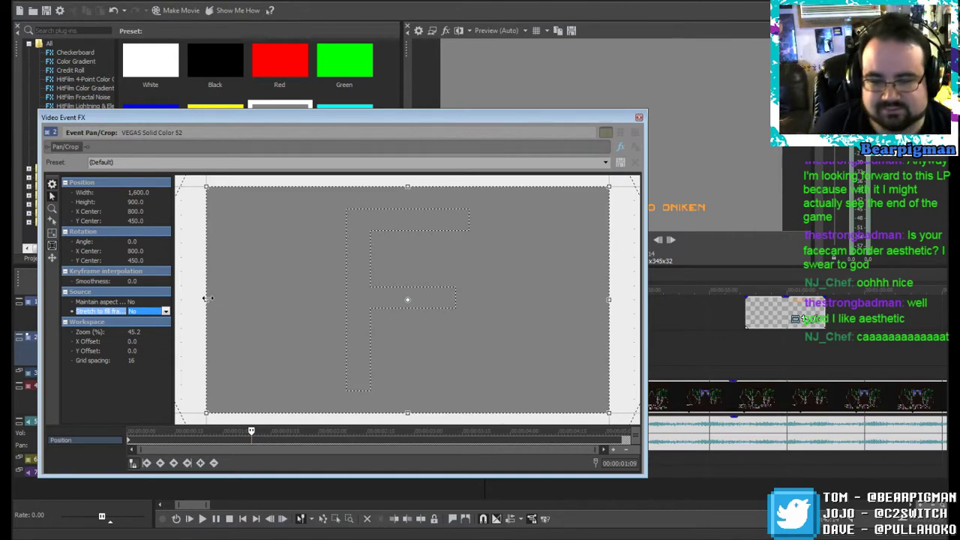
Step: Crop the gray solid to a strip about 1,400 wide and 165 high behind the bottom title, and lower the clip's opacity
left_click_drag(403, 186, 405, 358)
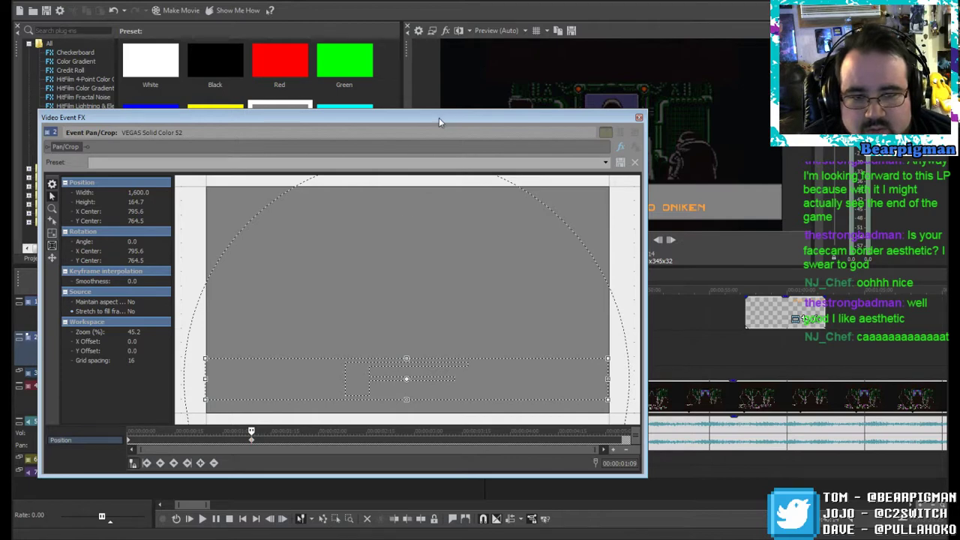
left_click_drag(438, 118, 247, 125)
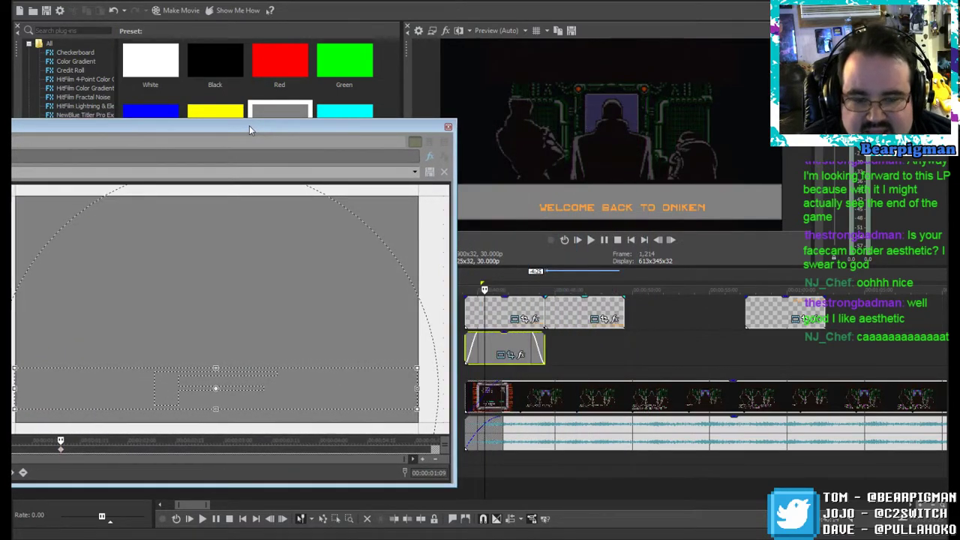
left_click_drag(253, 377, 249, 398)
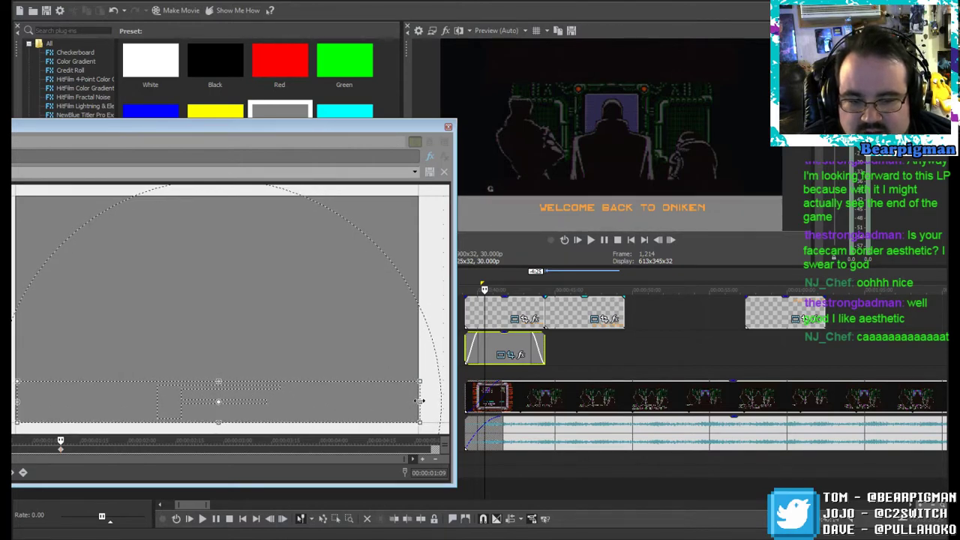
left_click_drag(415, 401, 393, 402)
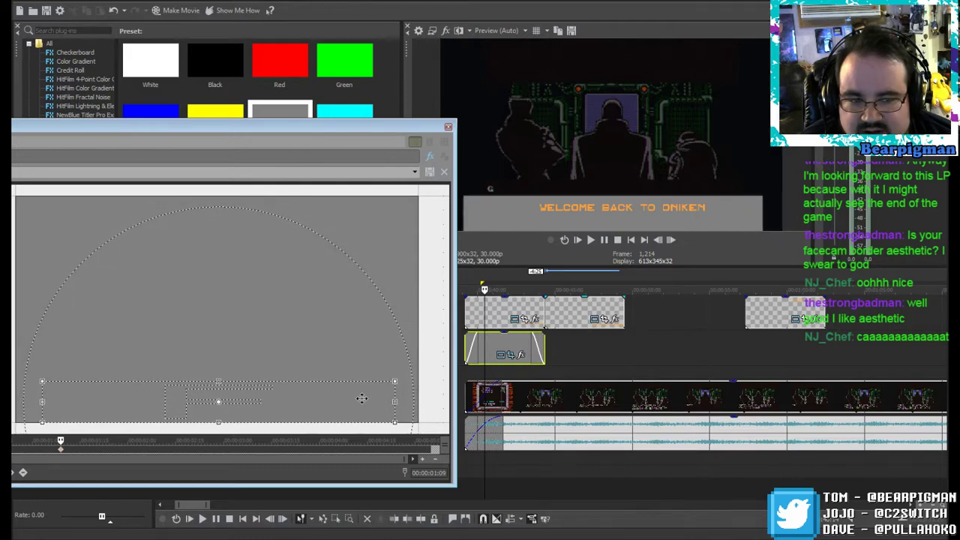
left_click(447, 128)
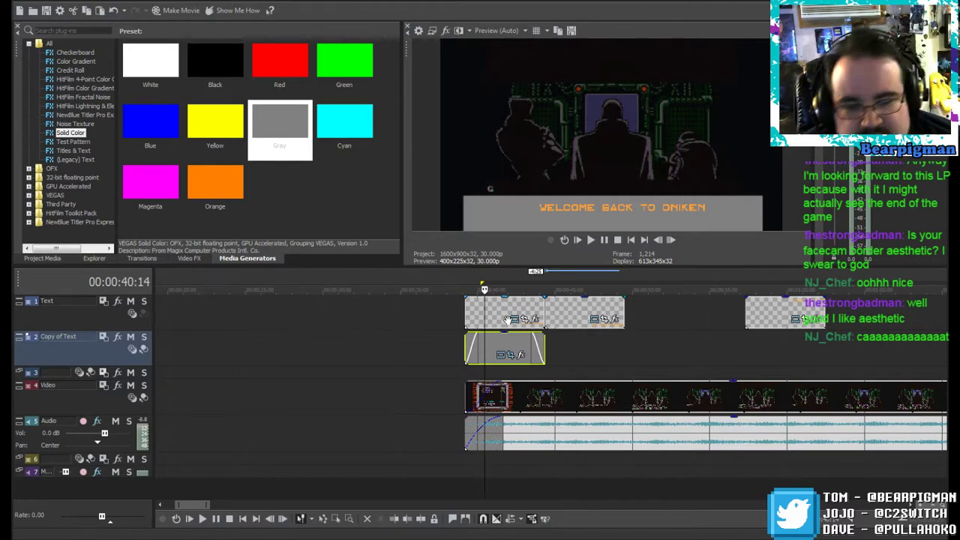
left_click_drag(504, 335, 504, 351)
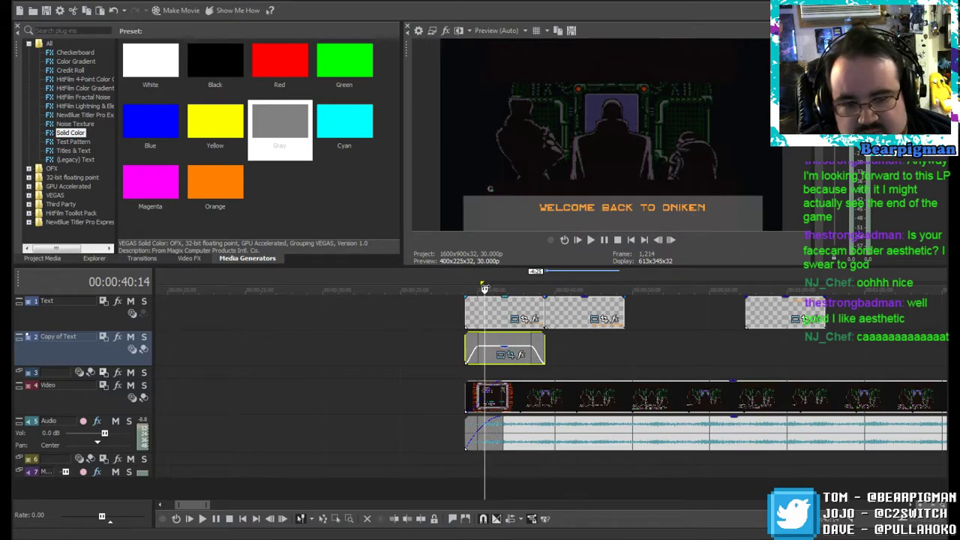
Step: Try to move the crop keyframe to the start of the gray clip and step through the frames to check it
left_click_drag(485, 288, 464, 289)
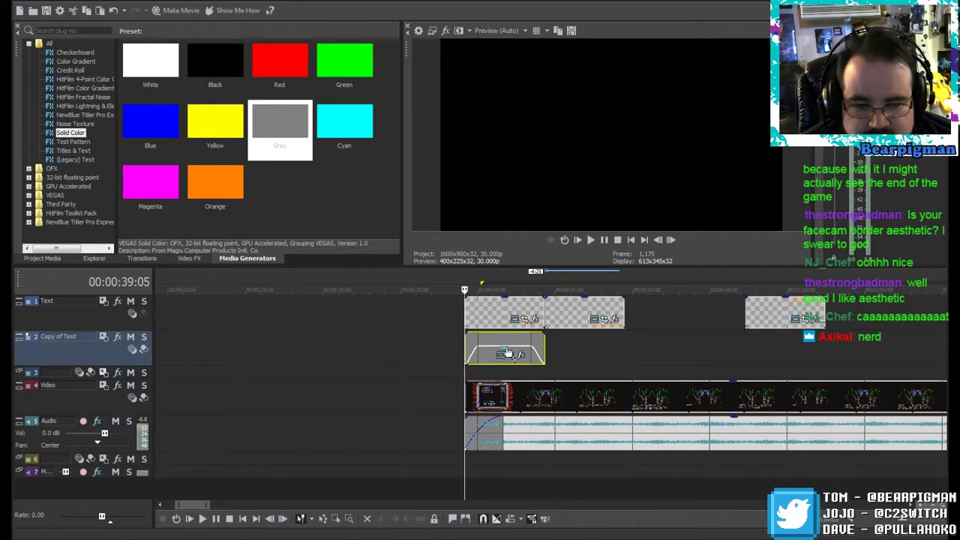
left_click(506, 352)
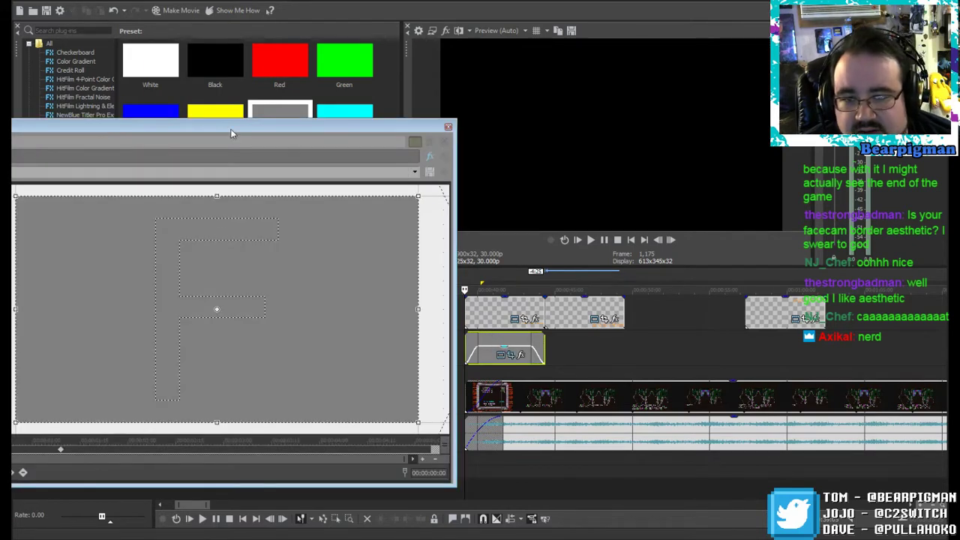
left_click_drag(231, 133, 444, 109)
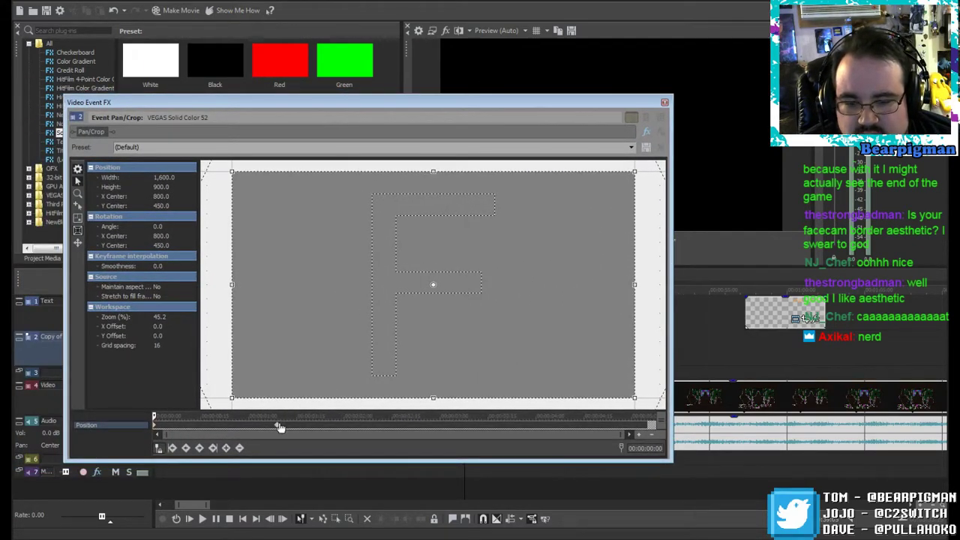
left_click_drag(276, 427, 154, 440)
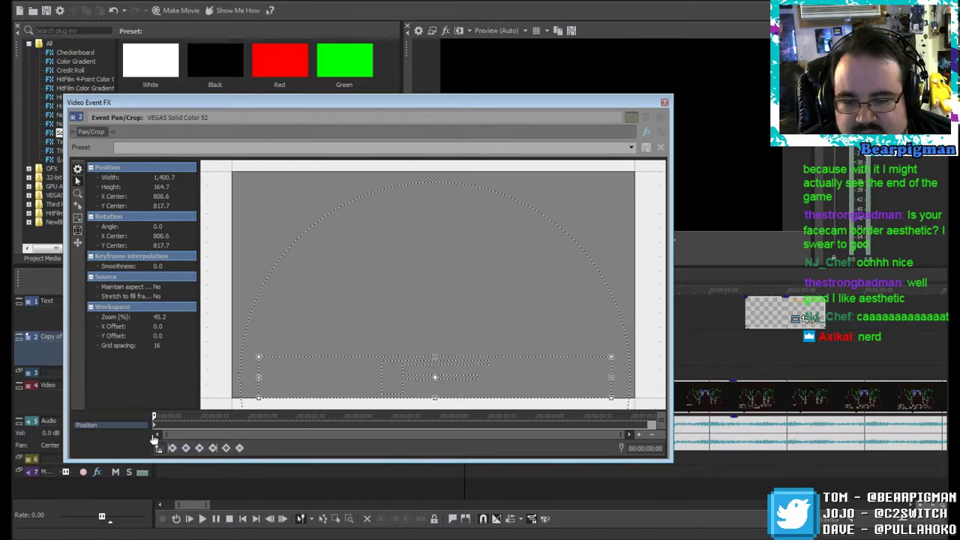
left_click(663, 103)
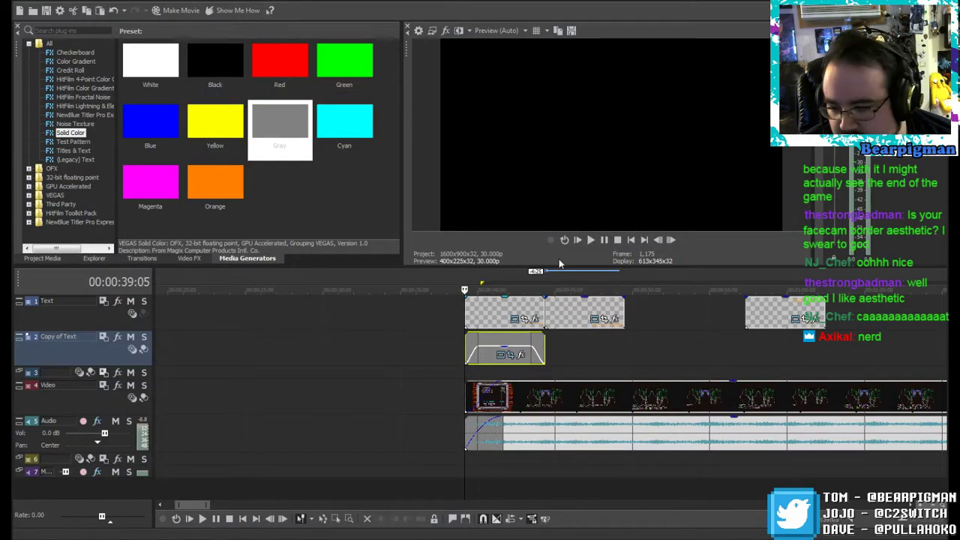
left_click(670, 240)
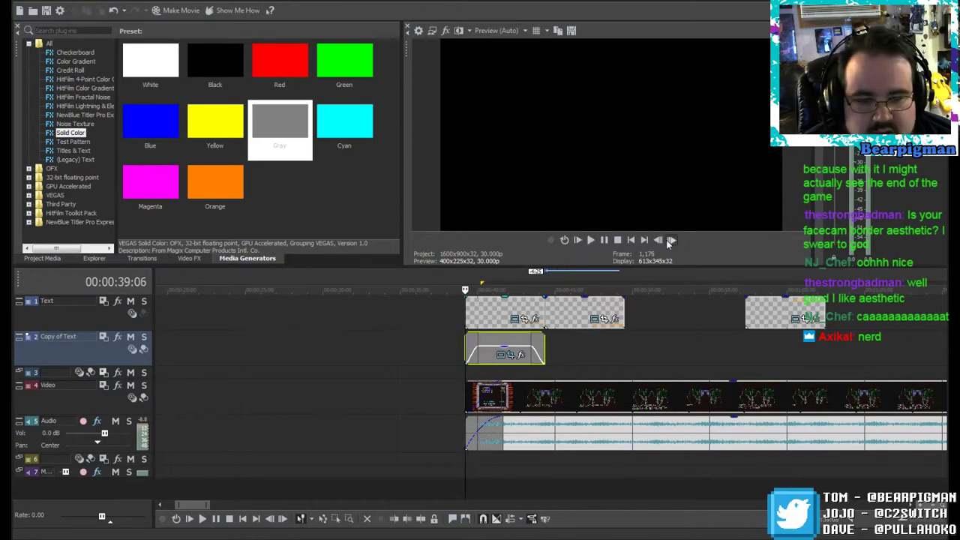
left_click(670, 240)
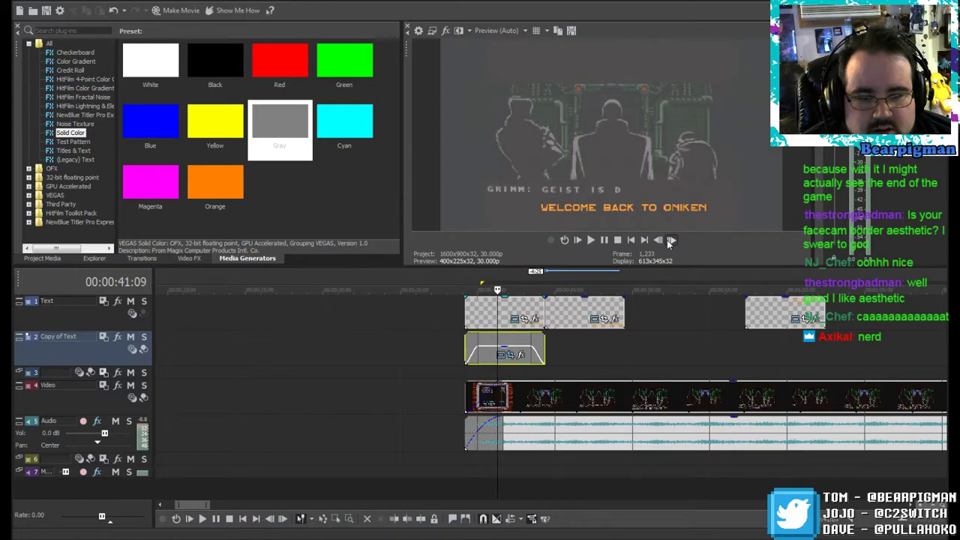
Step: Restore the strip crop in the gray clip's Pan/Crop and place its keyframe at 00:00:00:00
left_click(512, 356)
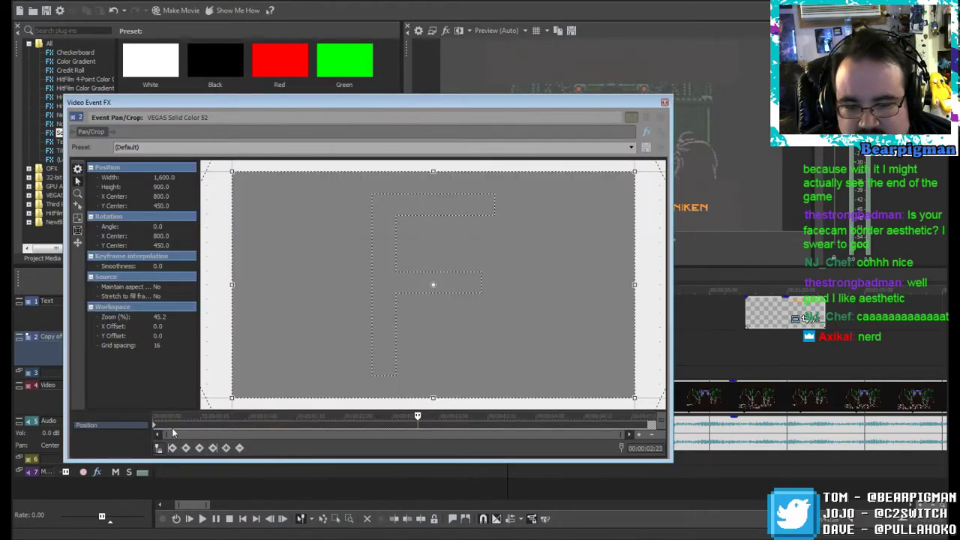
key("ctrl+v")
left_click_drag(166, 427, 222, 425)
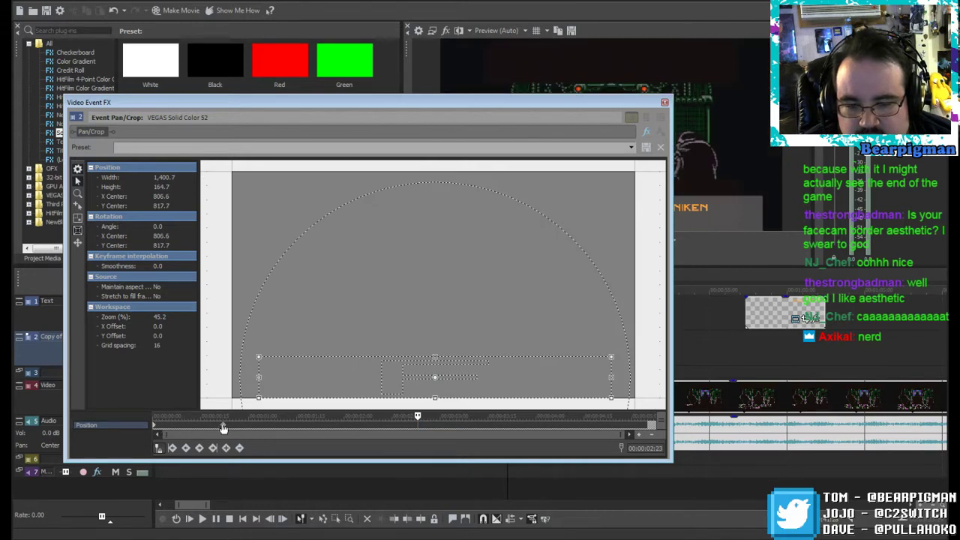
left_click(156, 427)
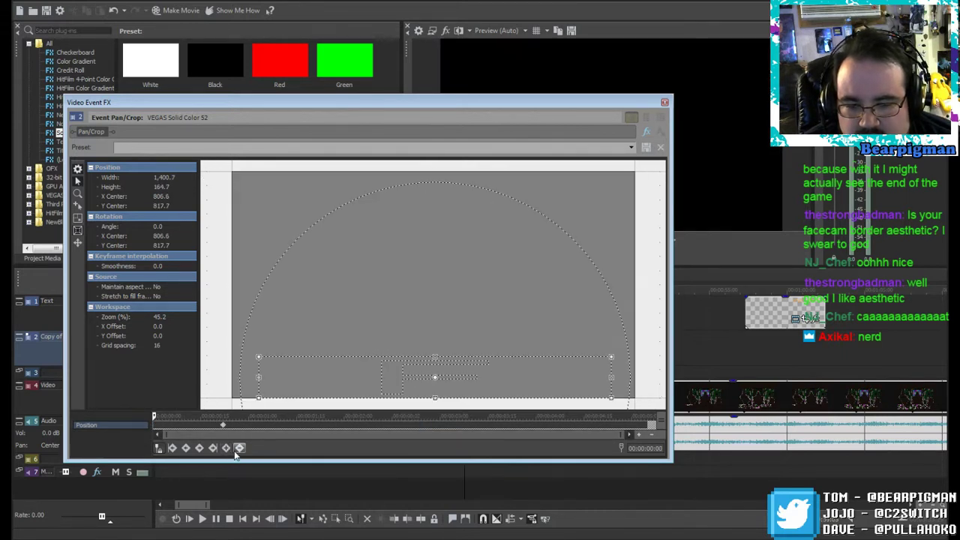
left_click_drag(223, 427, 159, 433)
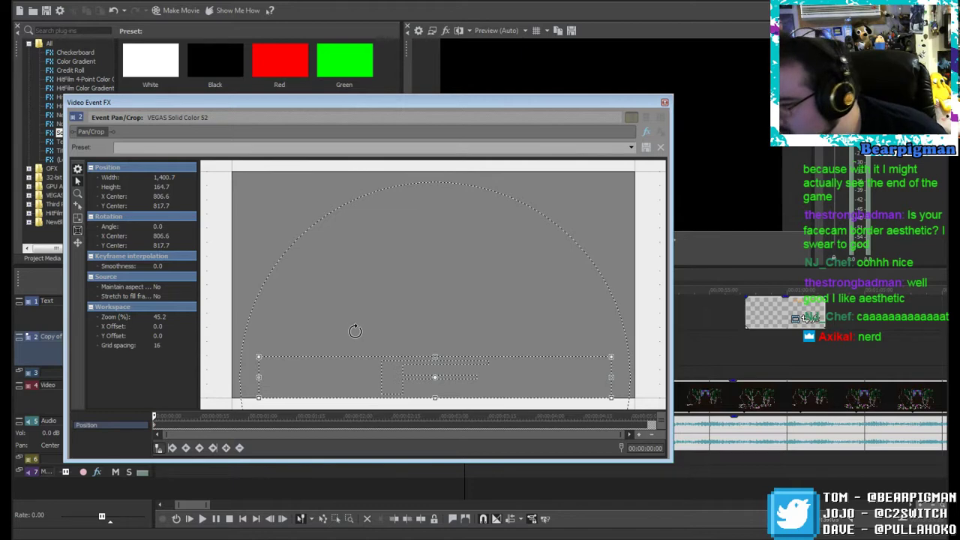
Step: Close the gray clip's Pan/Crop and step through the frames of the first title to check the bar behind it
left_click(663, 102)
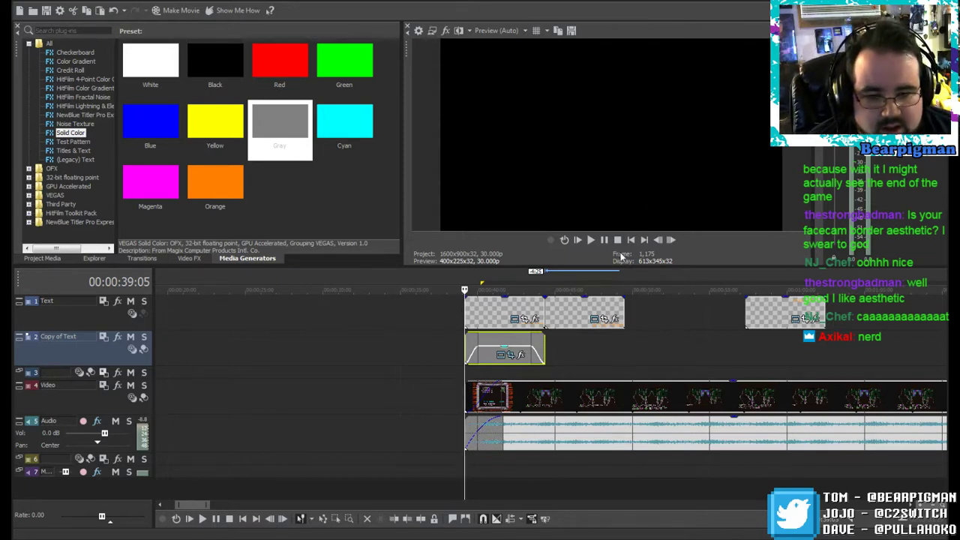
left_click(673, 243)
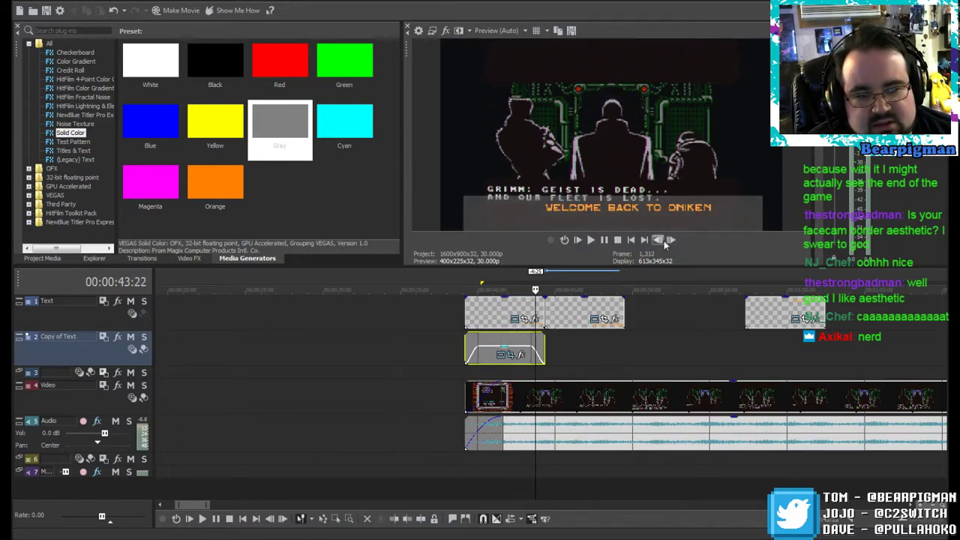
left_click(658, 240)
left_click(658, 240)
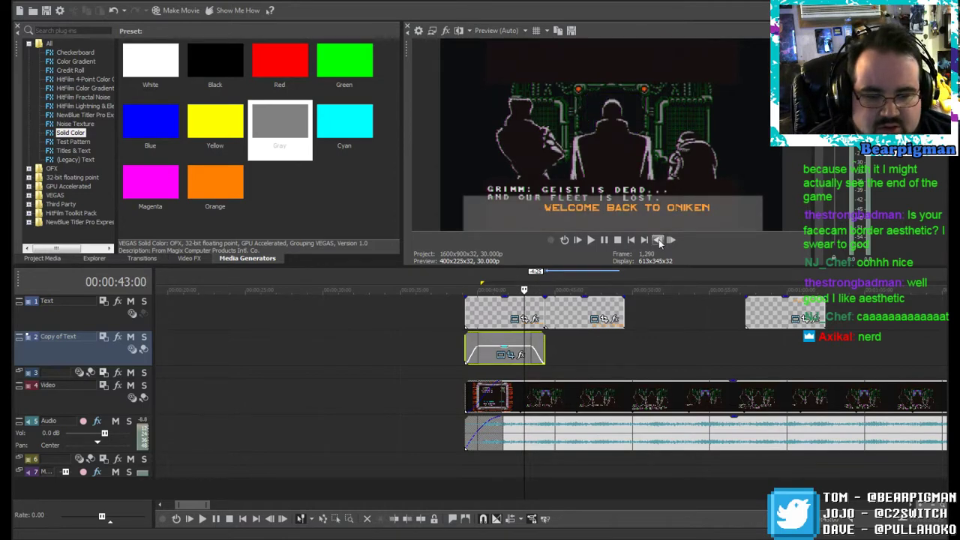
Step: Copy the gray clip and paste it as a new copy of the source media, aligned directly under the second title clip
right_click(503, 343)
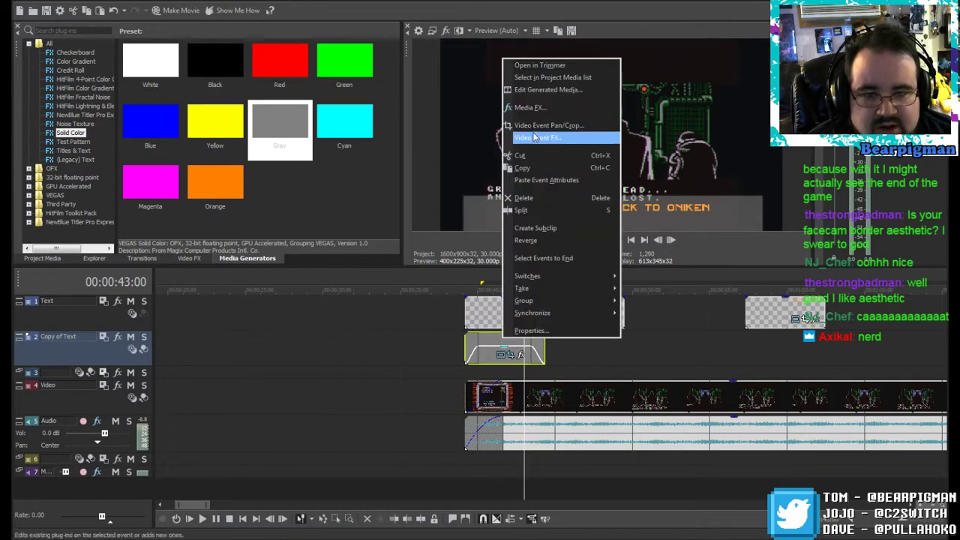
left_click(545, 226)
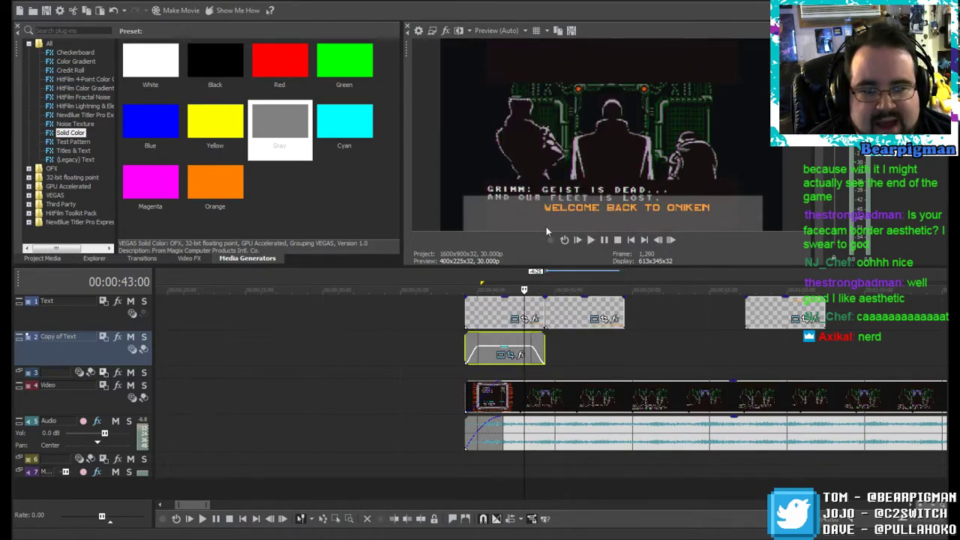
left_click(555, 342)
right_click(557, 338)
left_click(579, 346)
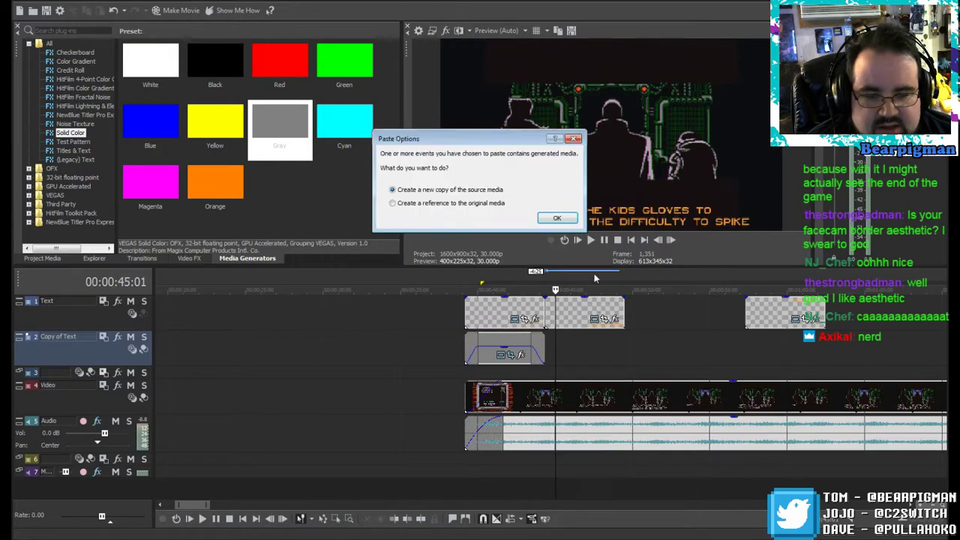
left_click(558, 218)
left_click_drag(598, 342, 590, 342)
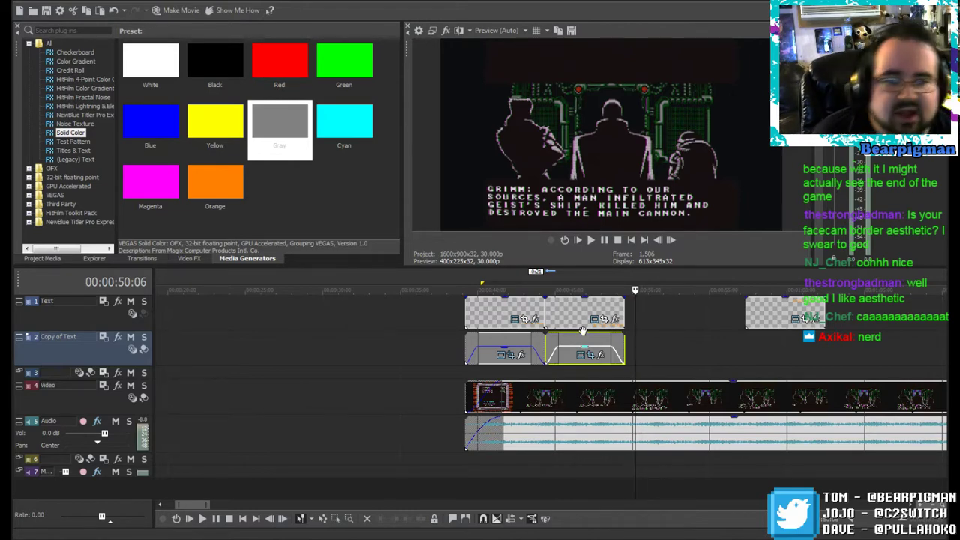
Step: Play back from the start of the first title at 00:00:39:05 to check both titles with their gray bars
left_click(463, 316)
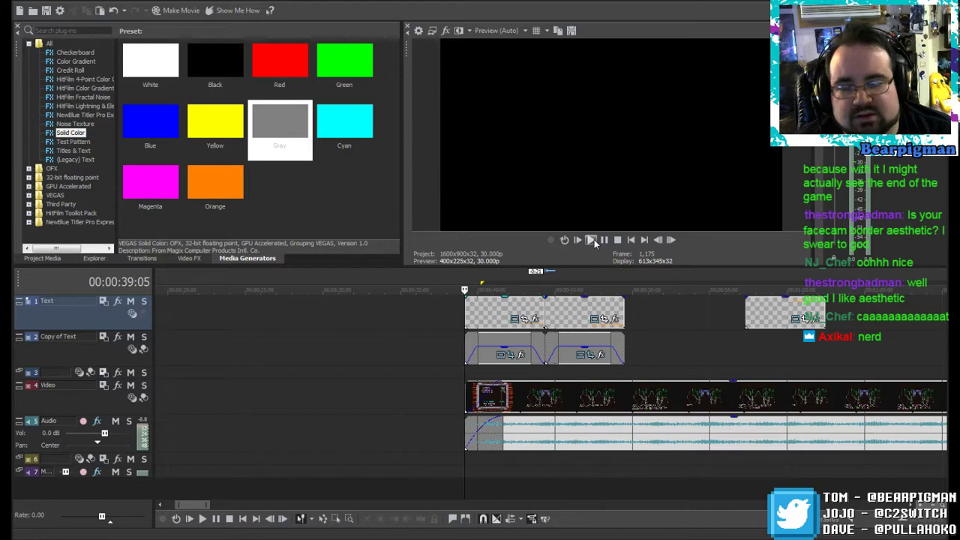
left_click(592, 239)
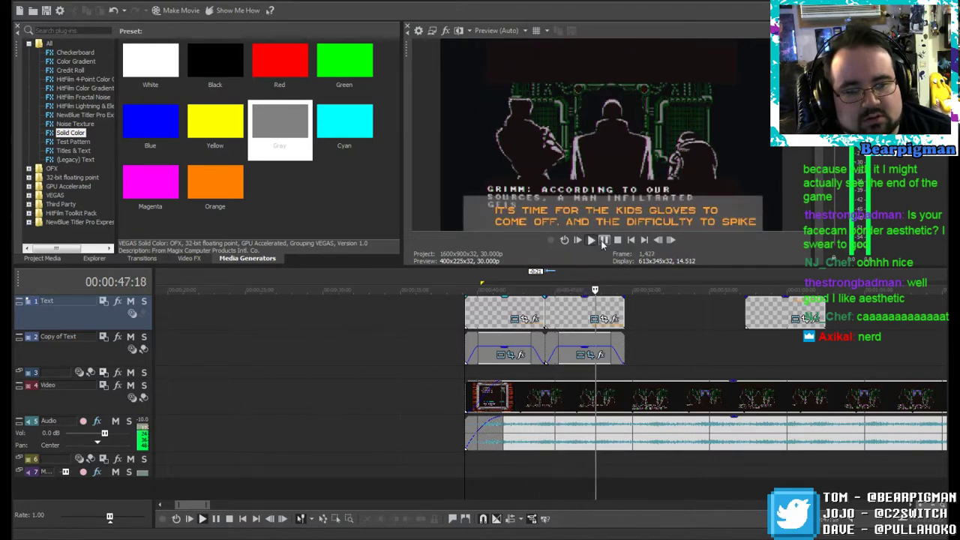
left_click(604, 240)
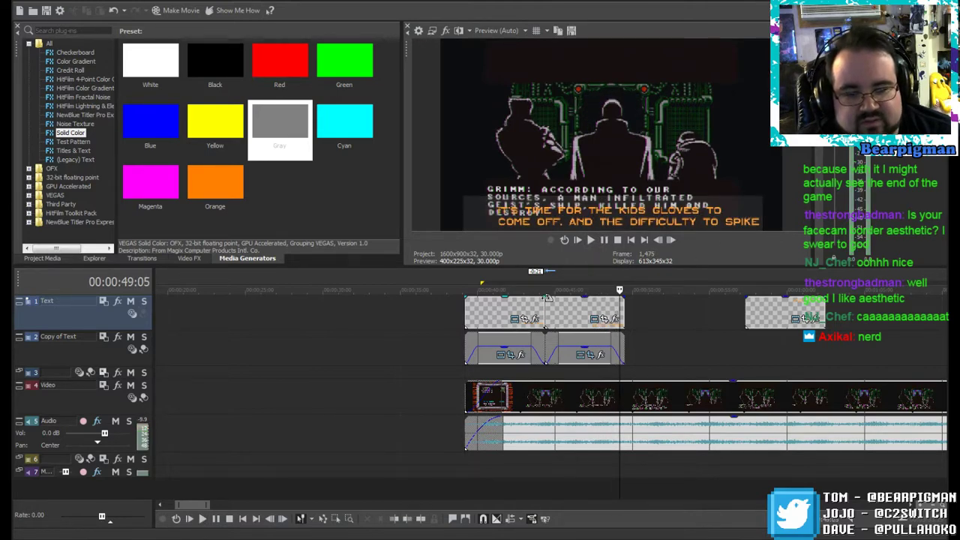
Step: Add matching fade-ins and fade-outs to the first two text clips and play back the second title to check them
left_click_drag(546, 298, 534, 297)
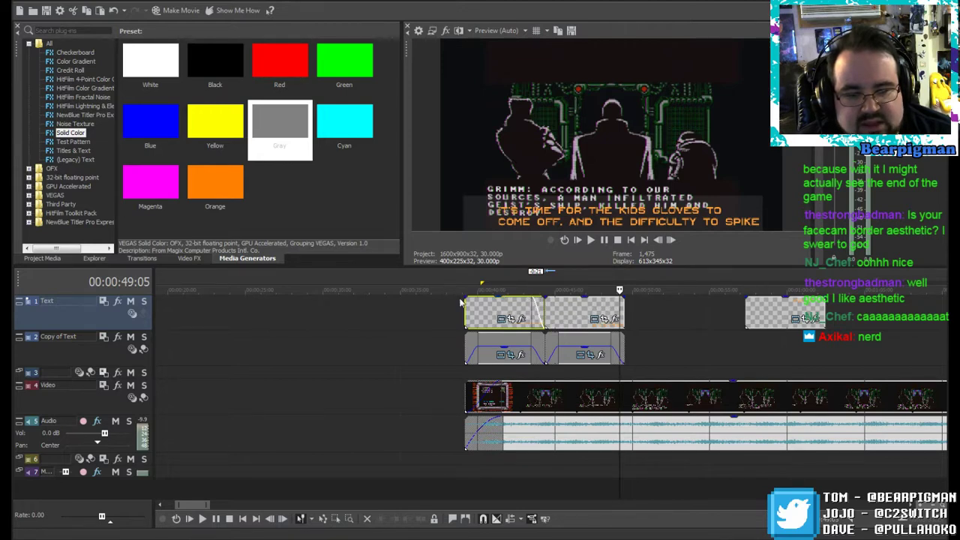
left_click_drag(462, 297, 473, 298)
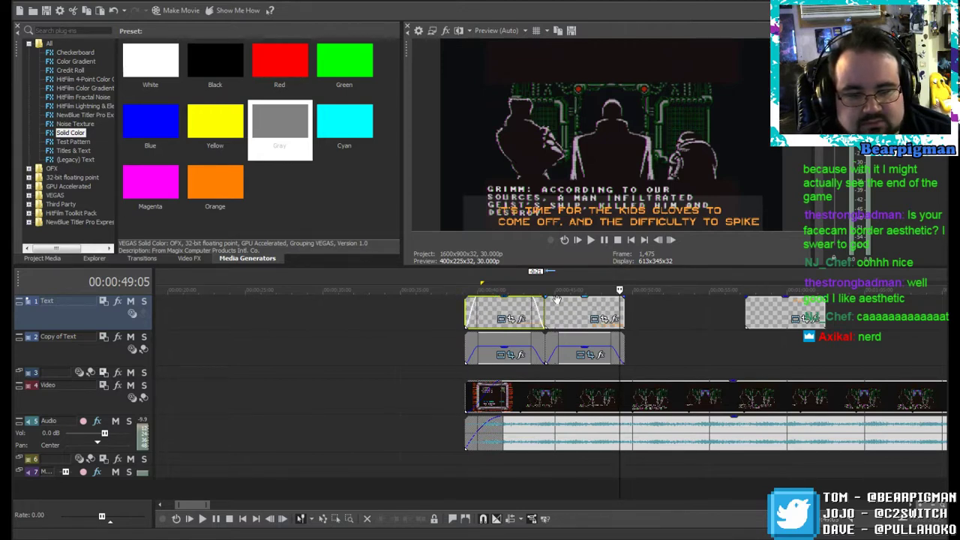
left_click_drag(546, 298, 556, 298)
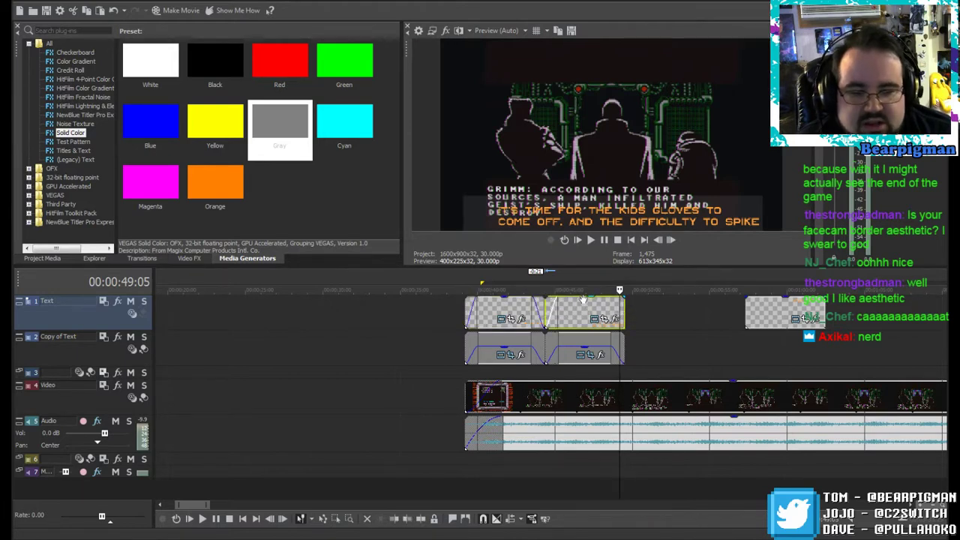
left_click_drag(623, 300, 612, 301)
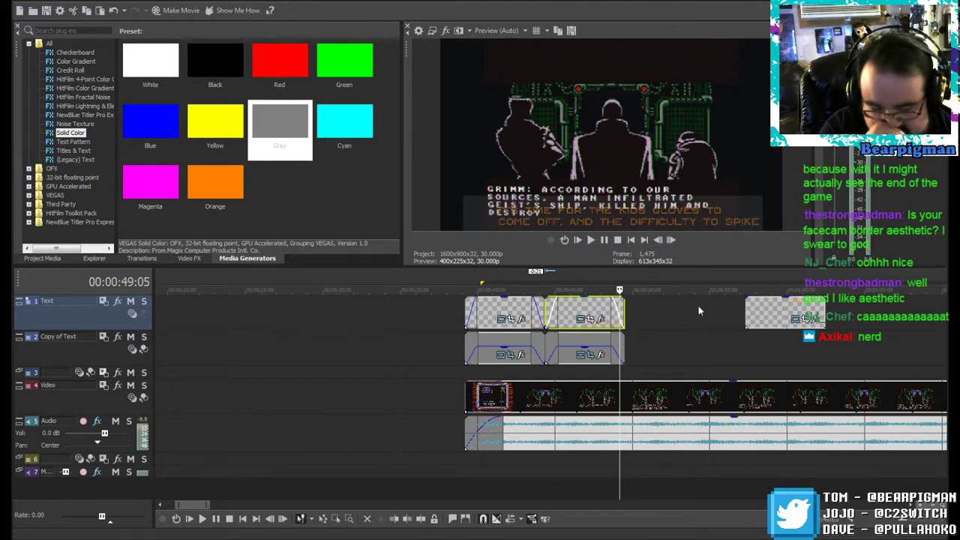
left_click(546, 291)
left_click(590, 239)
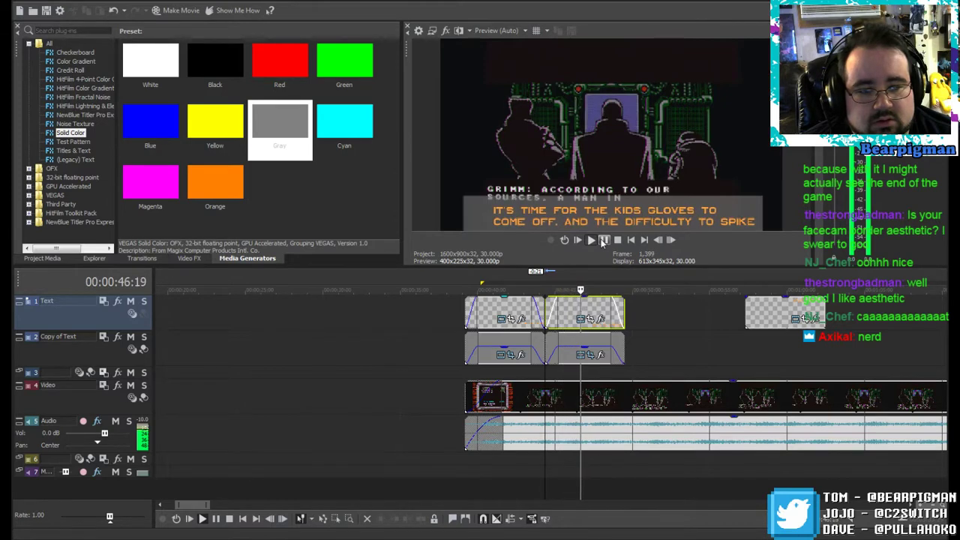
left_click(604, 240)
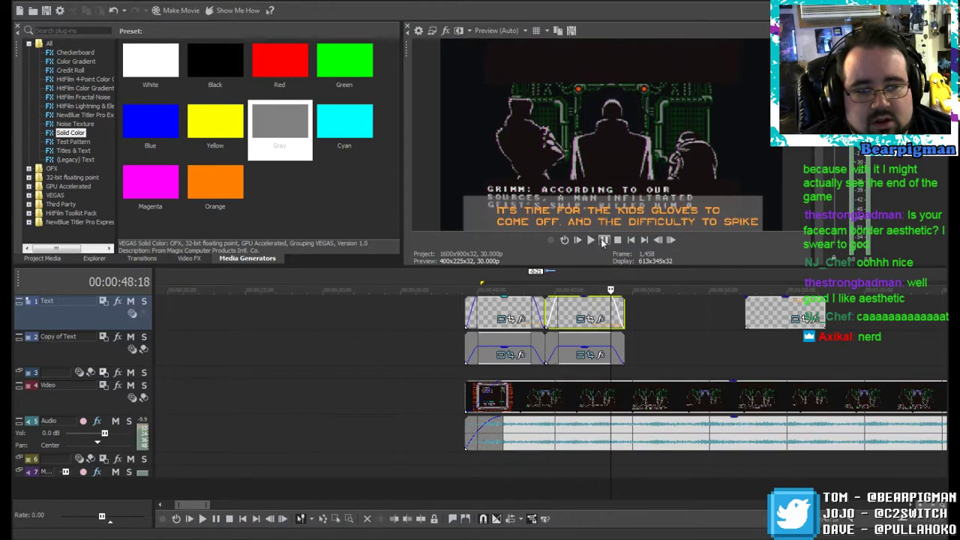
Step: In the second gray clip's Pan/Crop, reduce the strip's height to about 129, shift it behind the two-line title, and play it back
left_click_drag(610, 289, 587, 289)
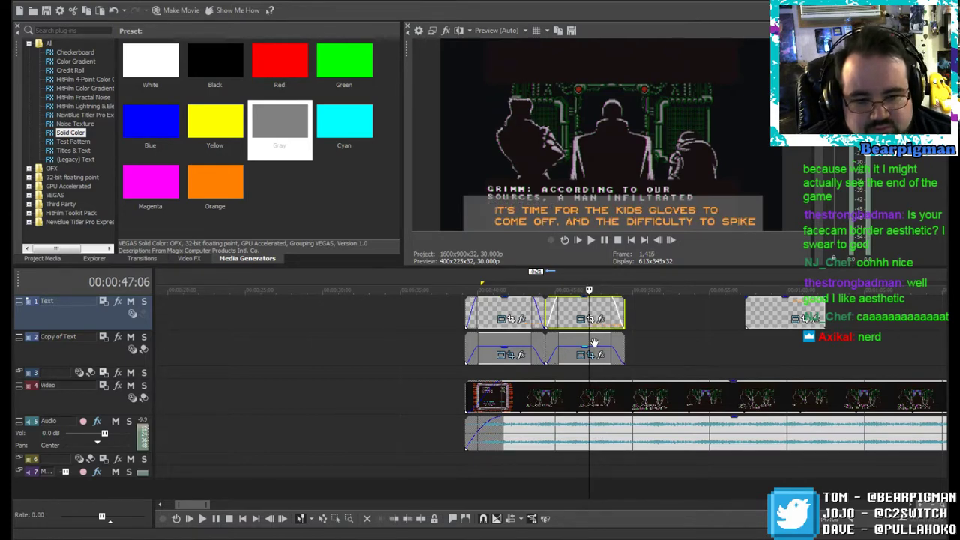
left_click(591, 359)
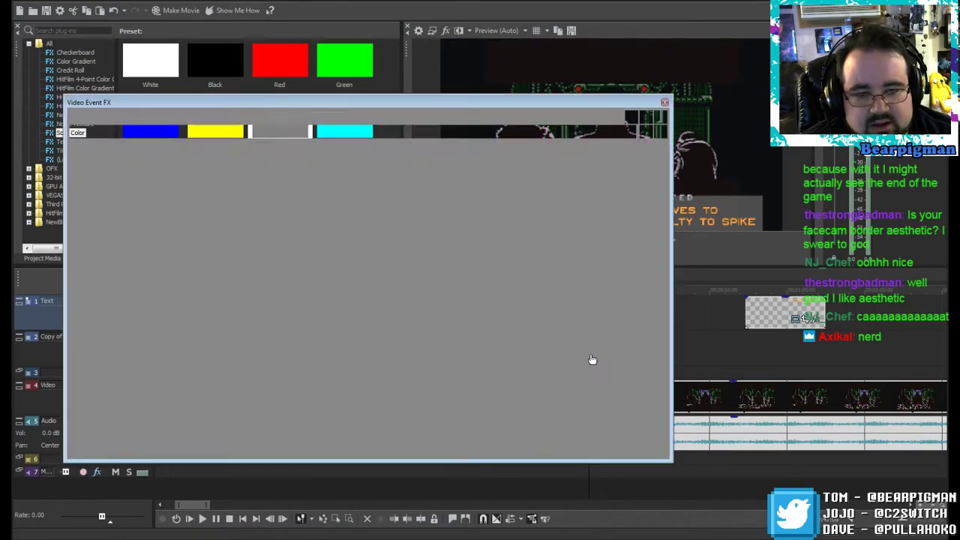
left_click_drag(500, 99, 407, 75)
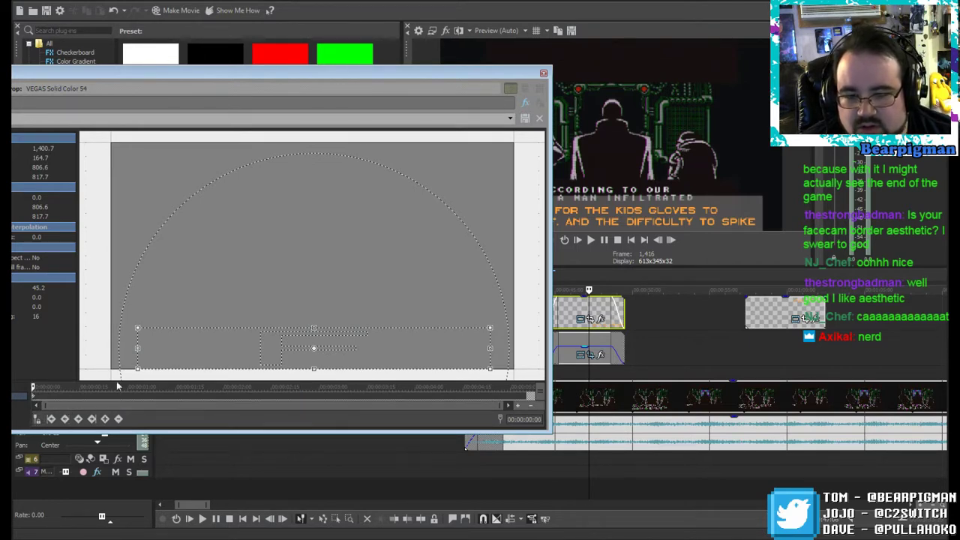
left_click_drag(286, 327, 283, 329)
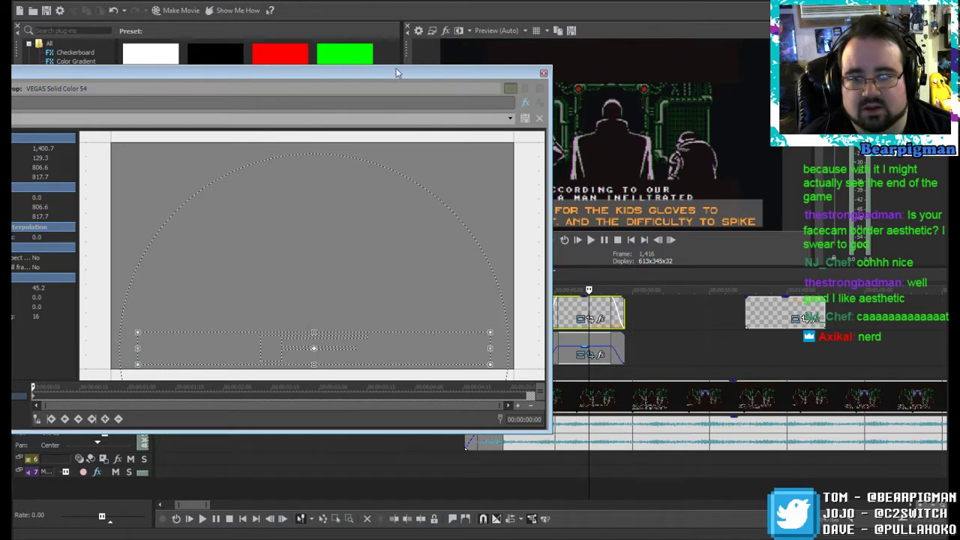
left_click_drag(397, 74, 291, 92)
left_click_drag(181, 365, 192, 366)
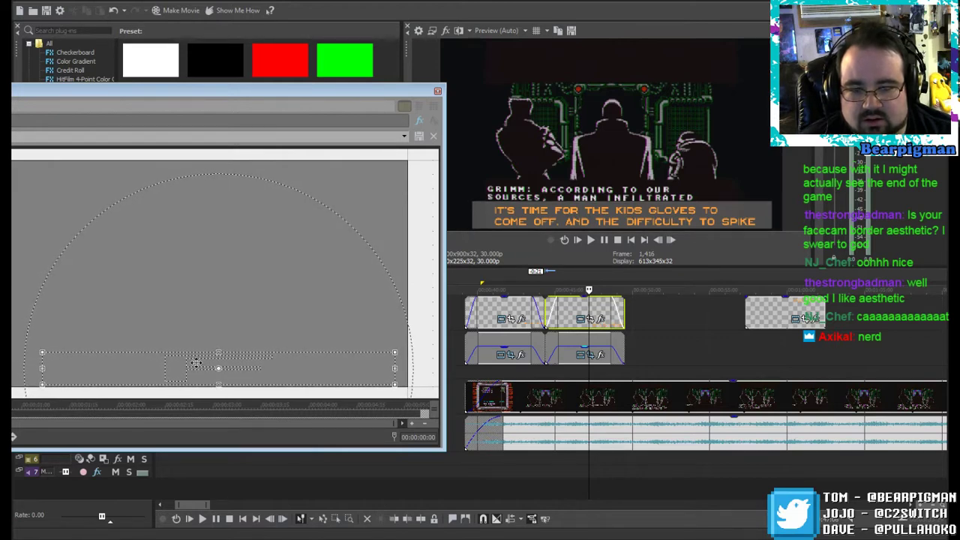
left_click(438, 92)
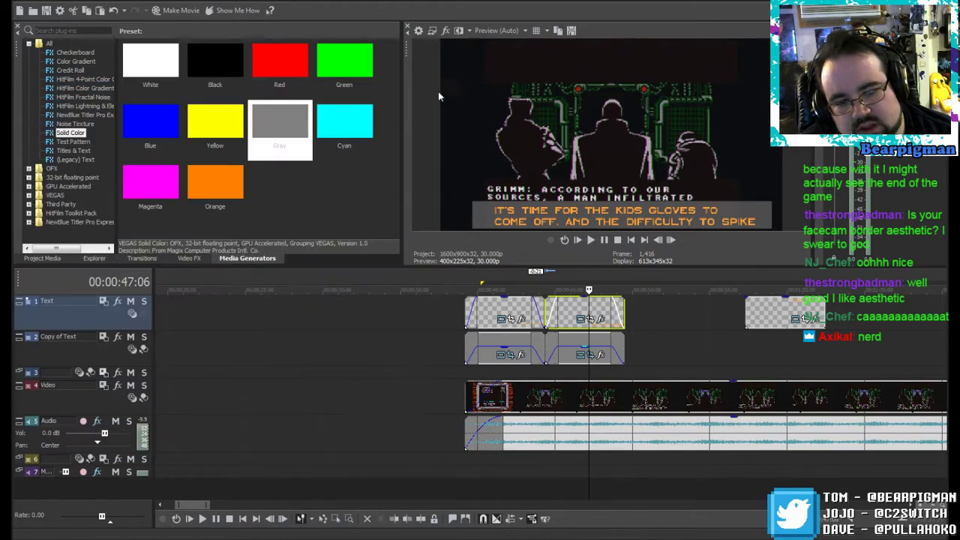
left_click_drag(589, 289, 545, 289)
left_click(590, 240)
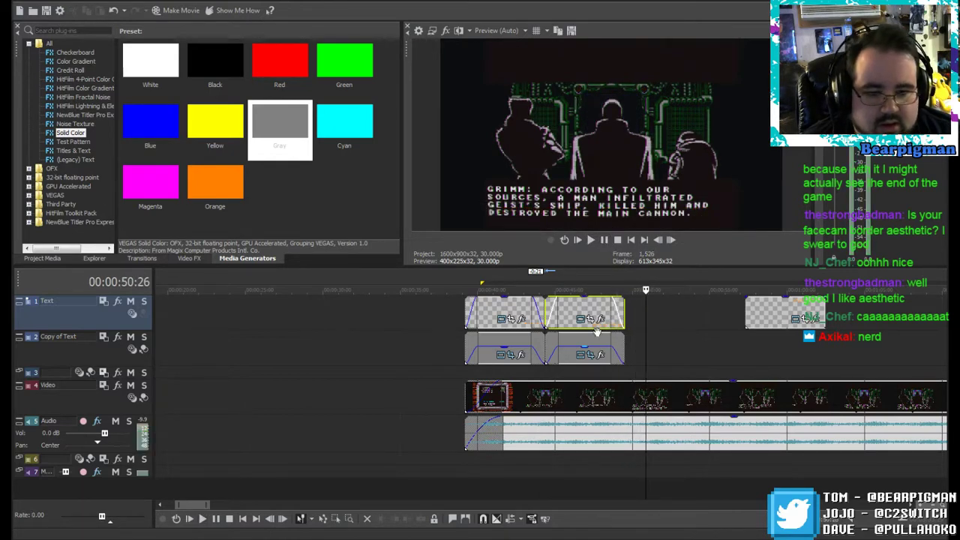
Step: Copy the second gray clip and paste it as a new copy of the source media under the third title at 00:00:57:09
right_click(588, 341)
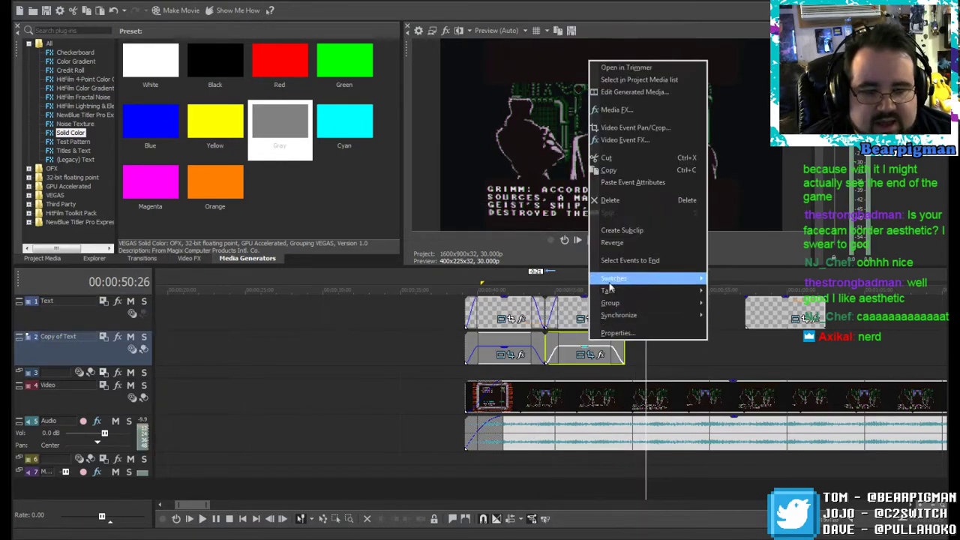
left_click(616, 179)
left_click(746, 347)
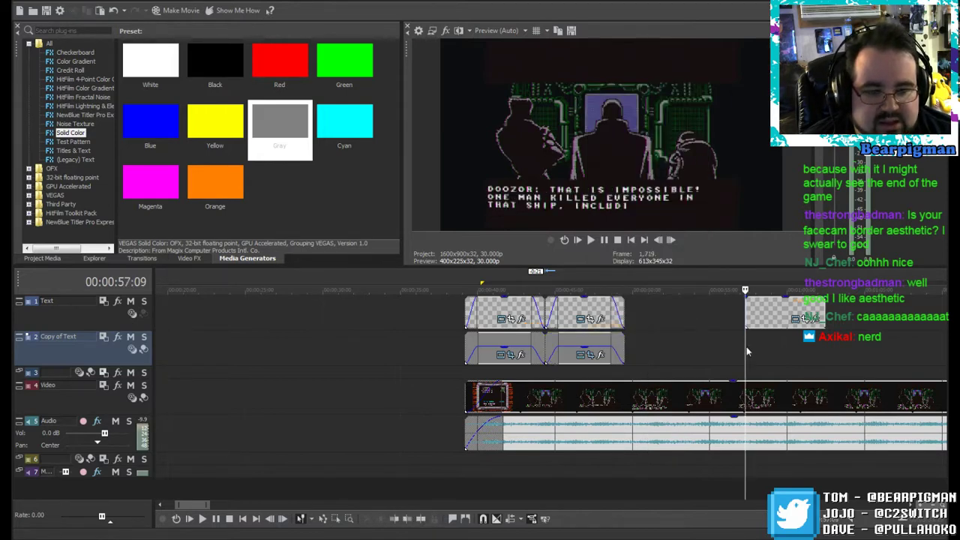
right_click(745, 347)
left_click(780, 354)
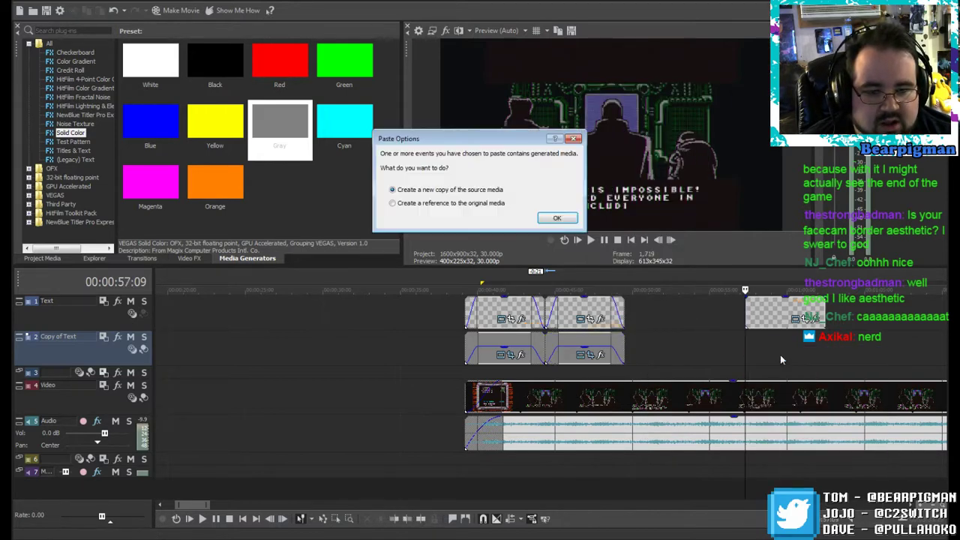
left_click(556, 219)
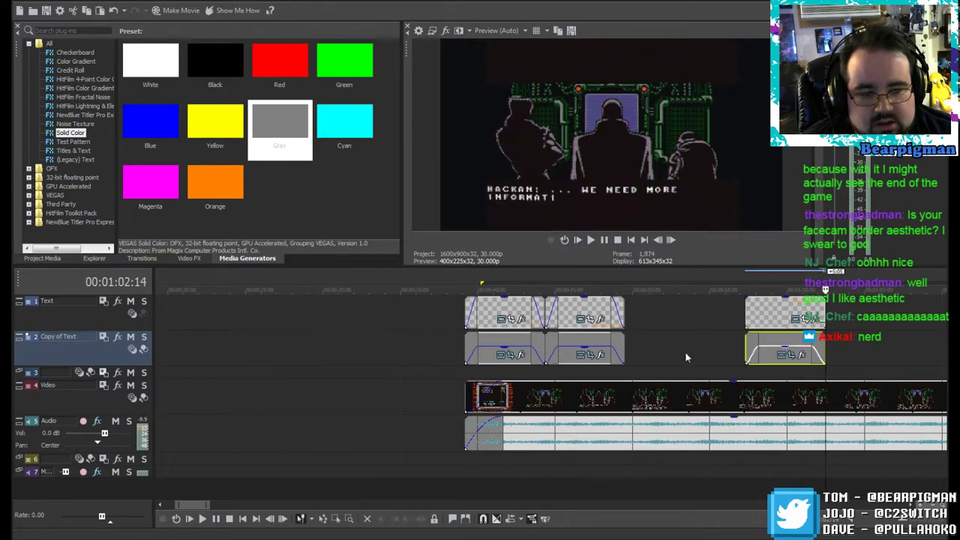
Step: Add a fade-in and fade-out to the third text clip and play it from its start to check the bar's placement
left_click(754, 301)
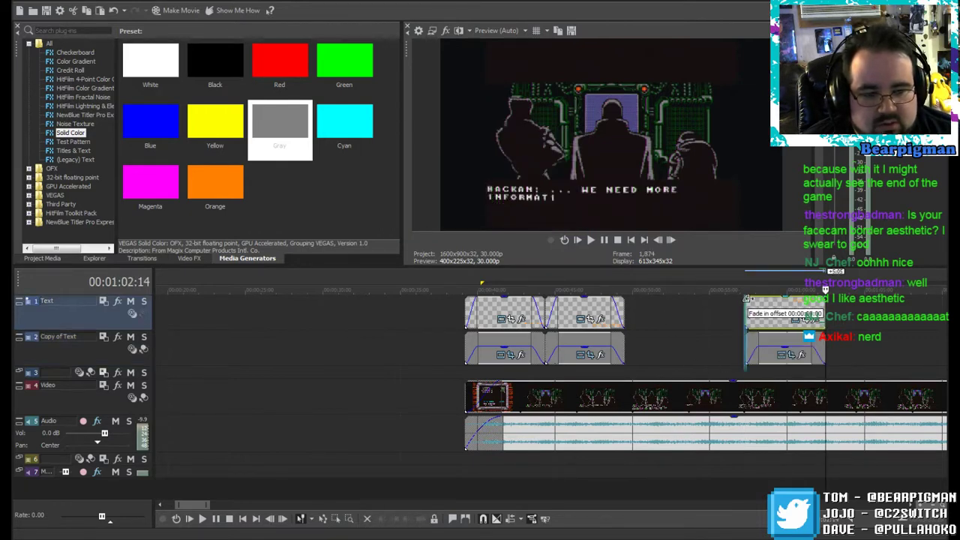
left_click_drag(754, 302, 757, 298)
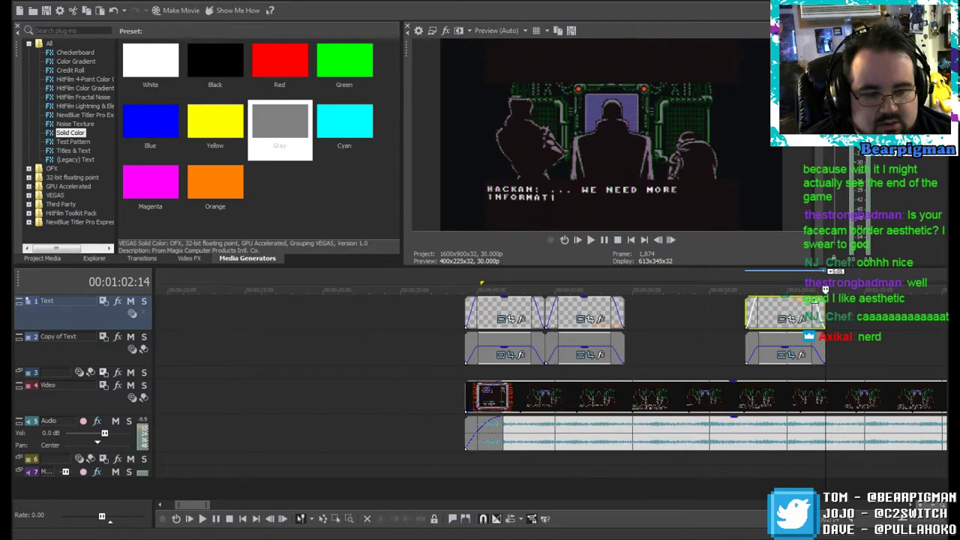
left_click(746, 290)
key("space")
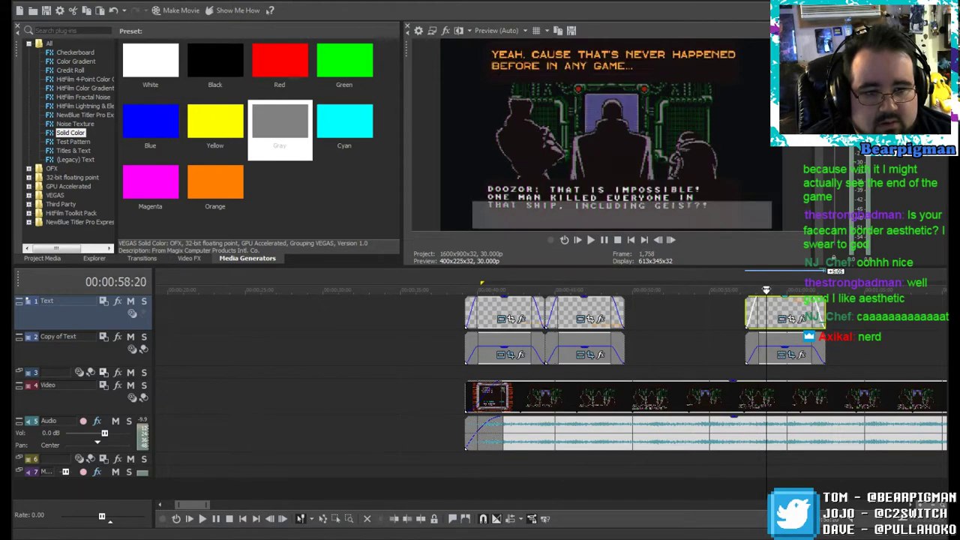
Step: Move the third gray clip's strip up behind the title at the top of the frame and return the playhead to 00:00:57:09
left_click(774, 352)
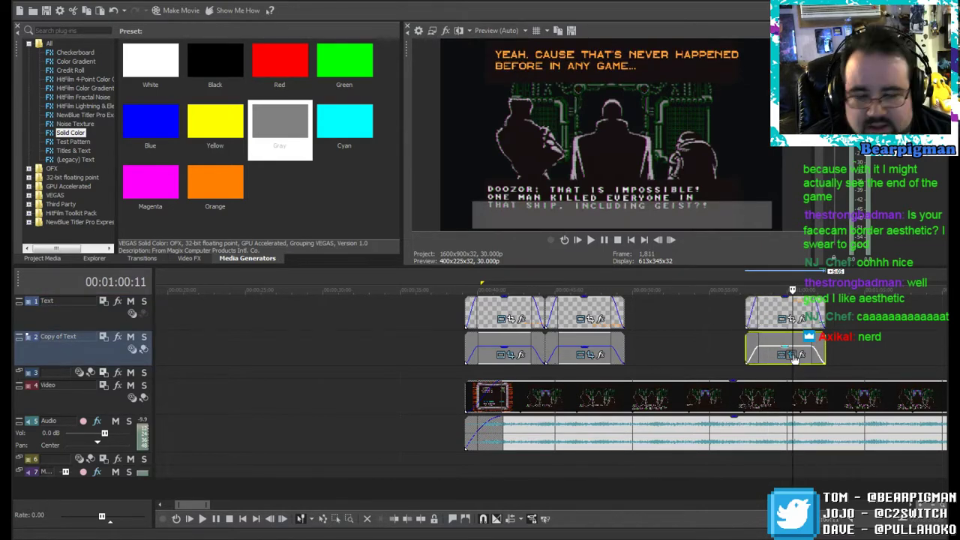
left_click(791, 355)
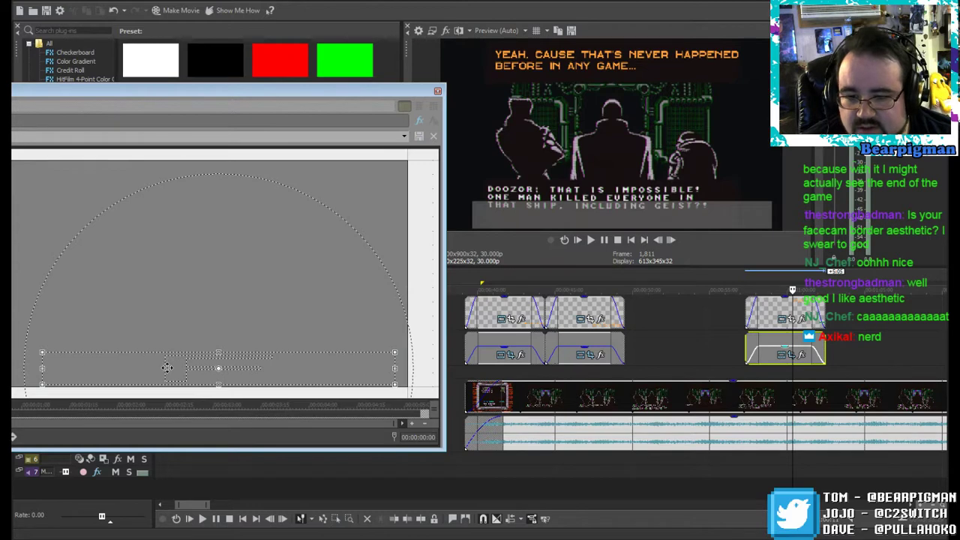
left_click_drag(166, 367, 169, 186)
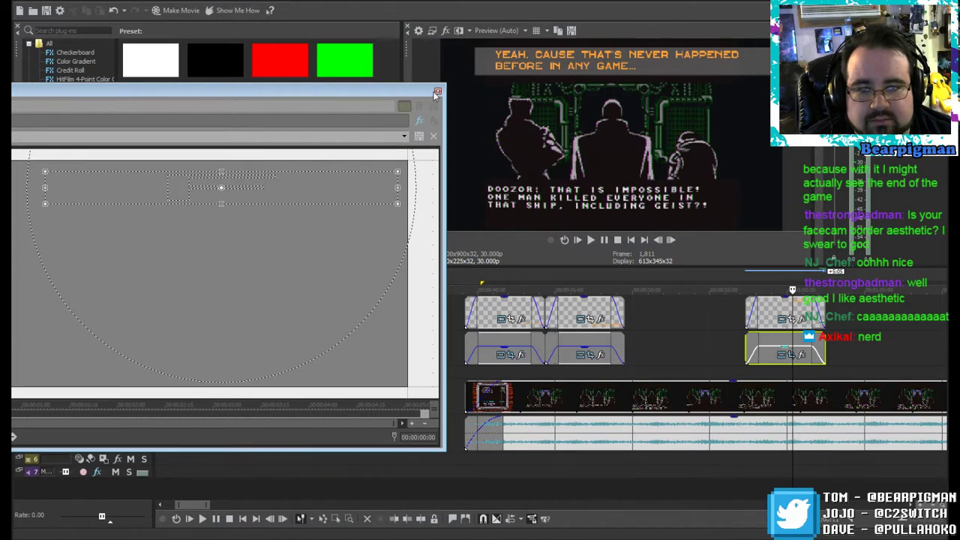
left_click_drag(792, 290, 745, 283)
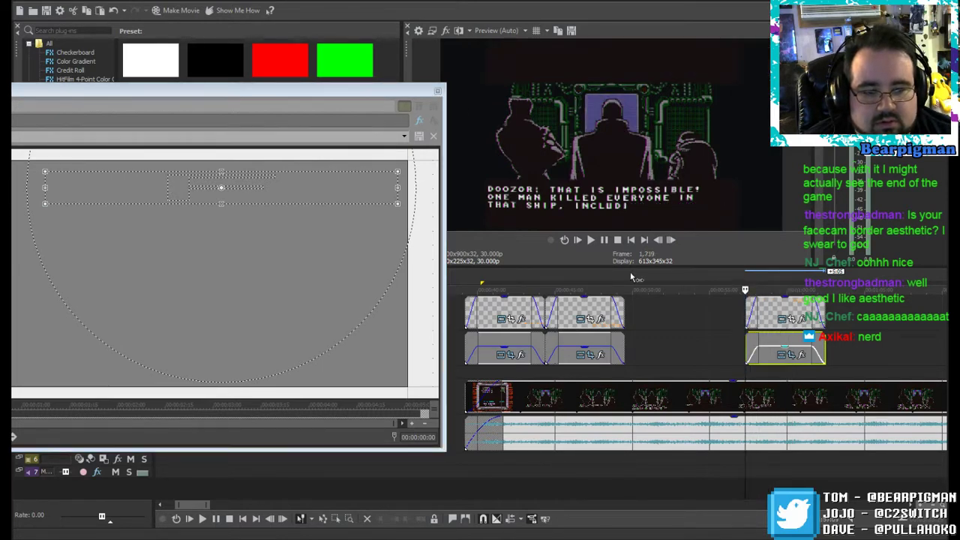
left_click(437, 91)
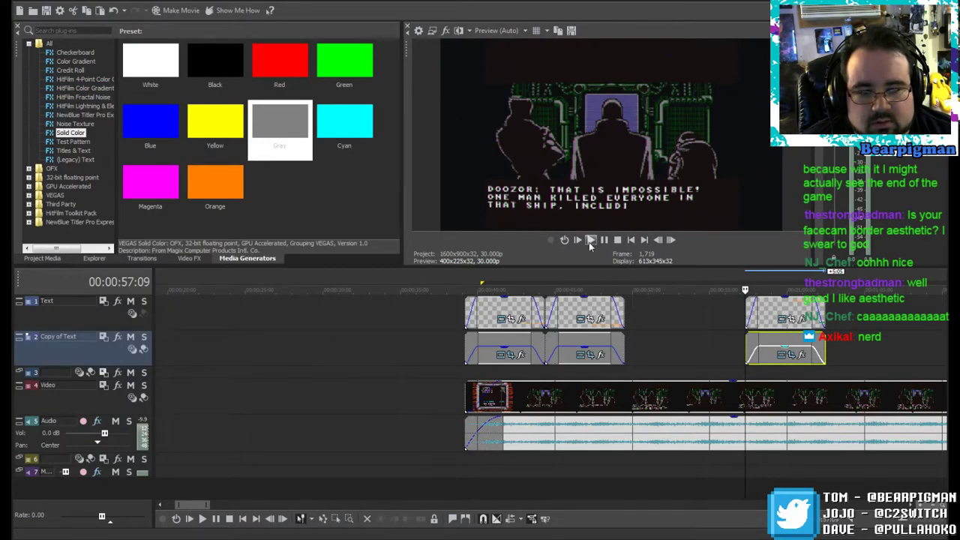
Step: Play the third title from 00:00:57:09 to check its bar placement and fades
left_click(590, 240)
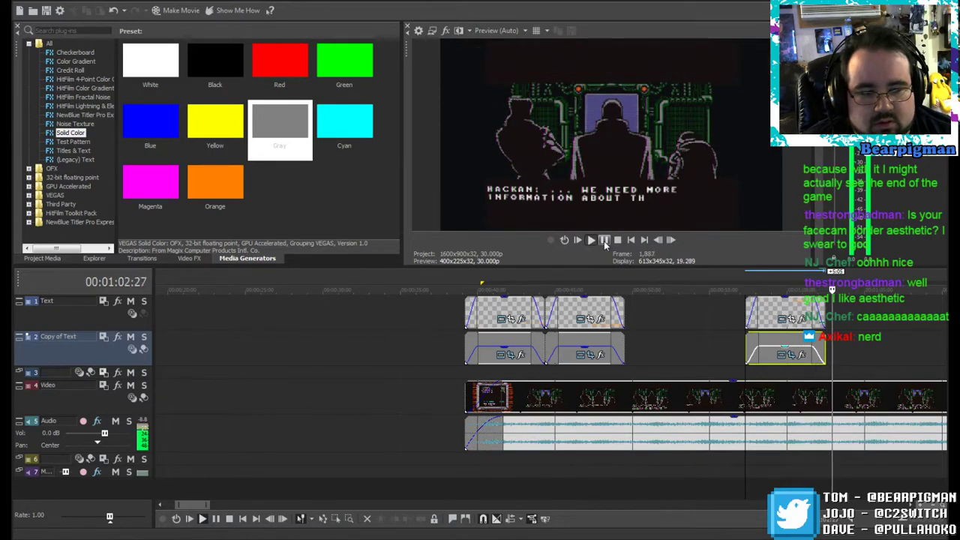
left_click(604, 240)
scroll(671, 388, "down", 4)
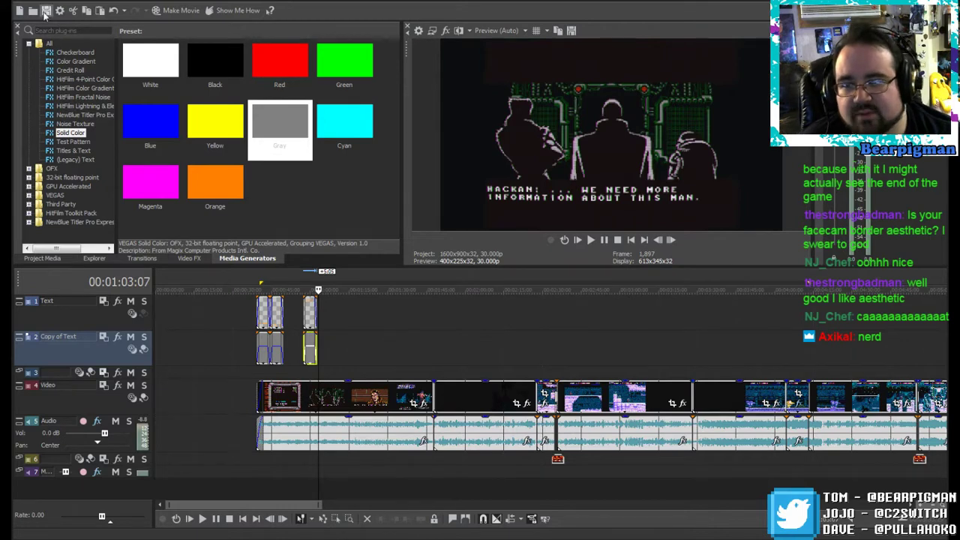
Step: Copy the second title together with its gray clip
left_click(276, 313)
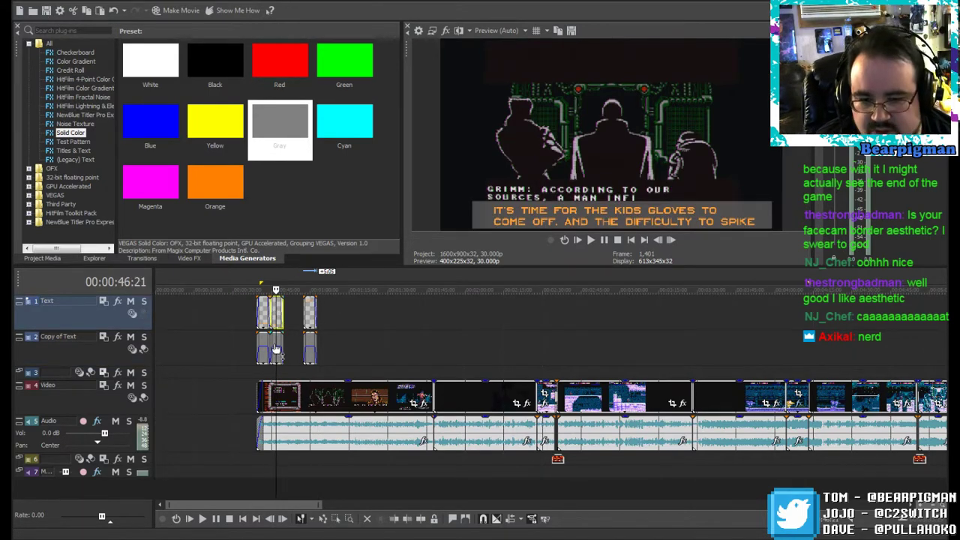
left_click(276, 349)
left_click(278, 314)
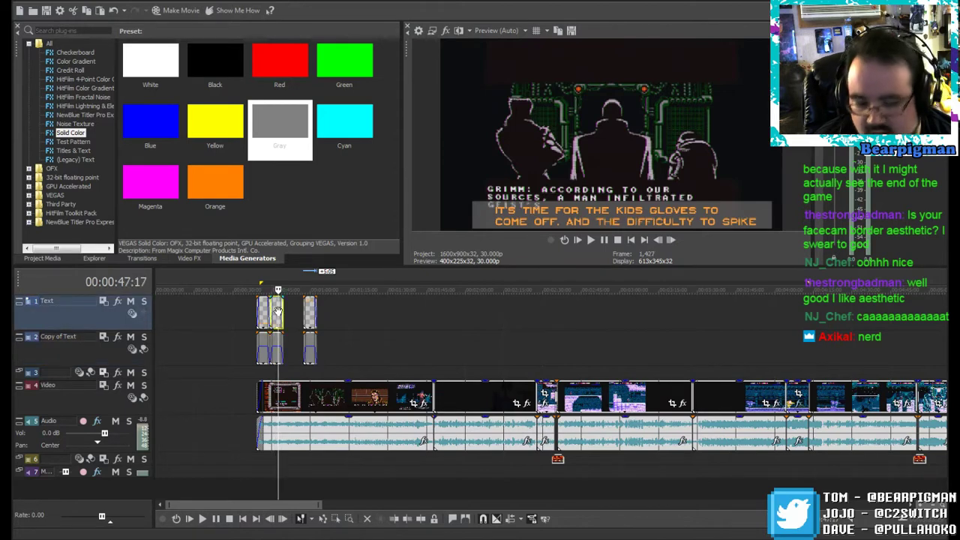
scroll(419, 368, "up", 3)
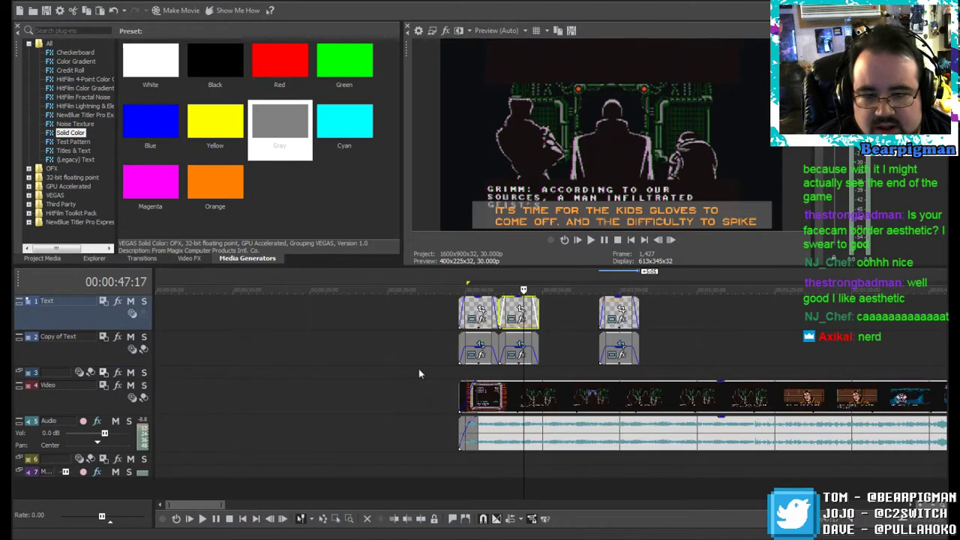
left_click(519, 347)
right_click(517, 346)
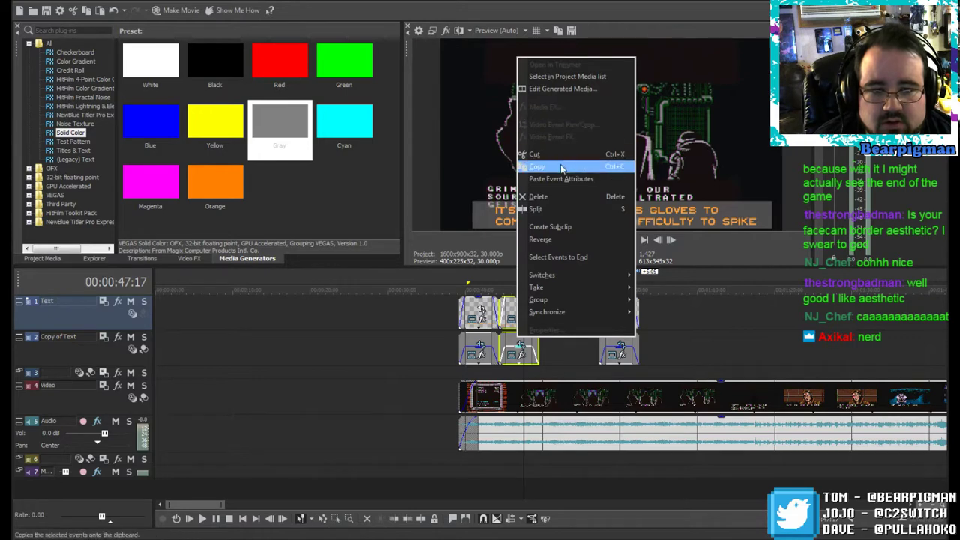
left_click(570, 167)
Step: Play on from 00:01:06:20 and scrub to about 00:01:21:16 to find the spot for the next title
left_click(671, 312)
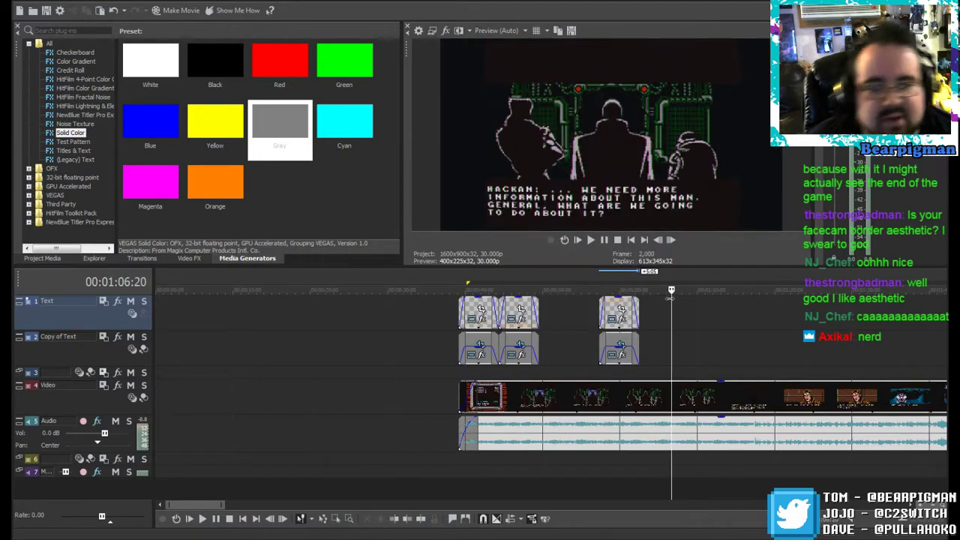
key("space")
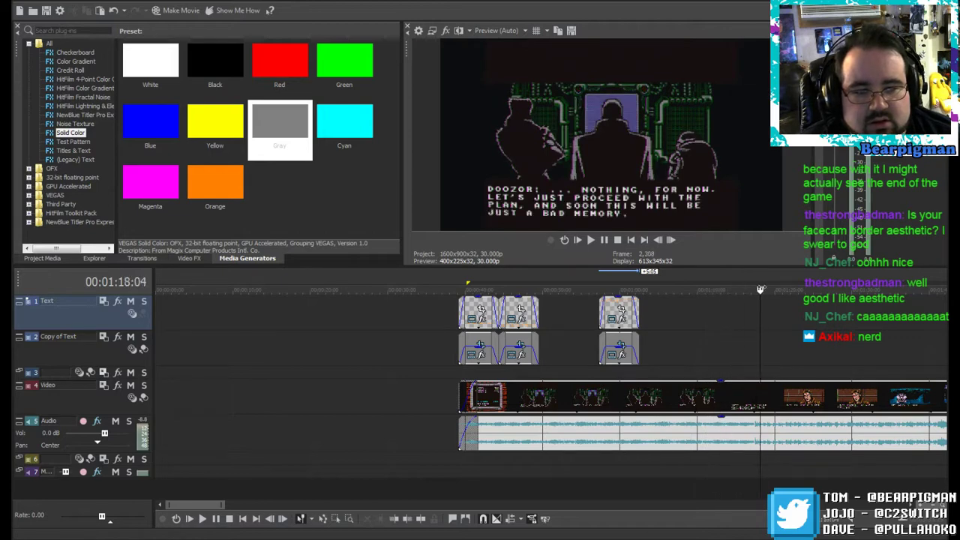
left_click_drag(802, 290, 786, 289)
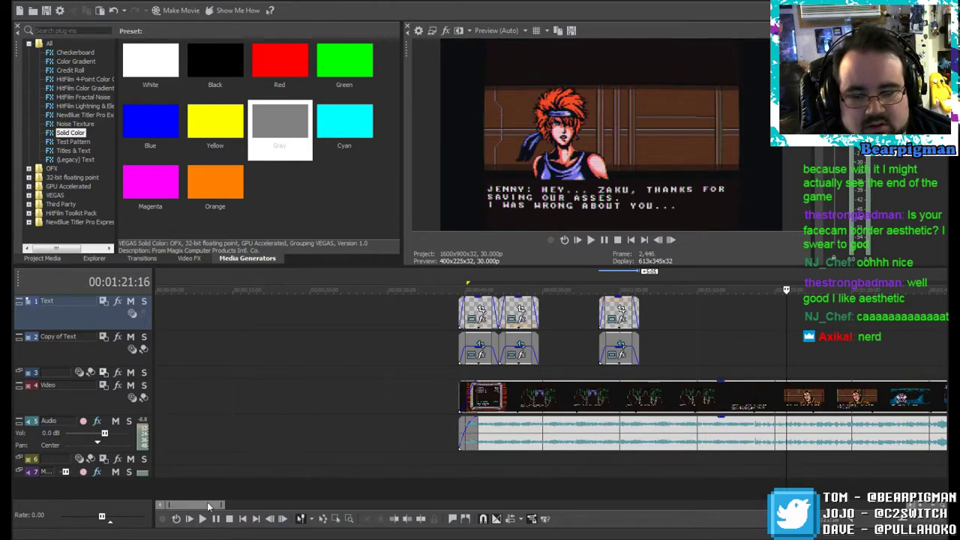
left_click_drag(184, 505, 214, 504)
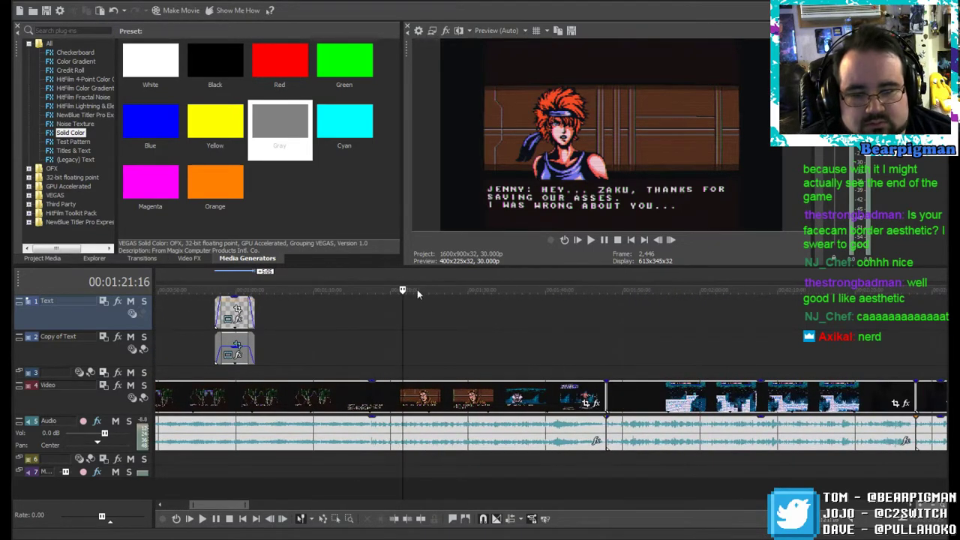
Step: Copy the third title together with its gray clip and paste both at 00:01:21:21
left_click(234, 307)
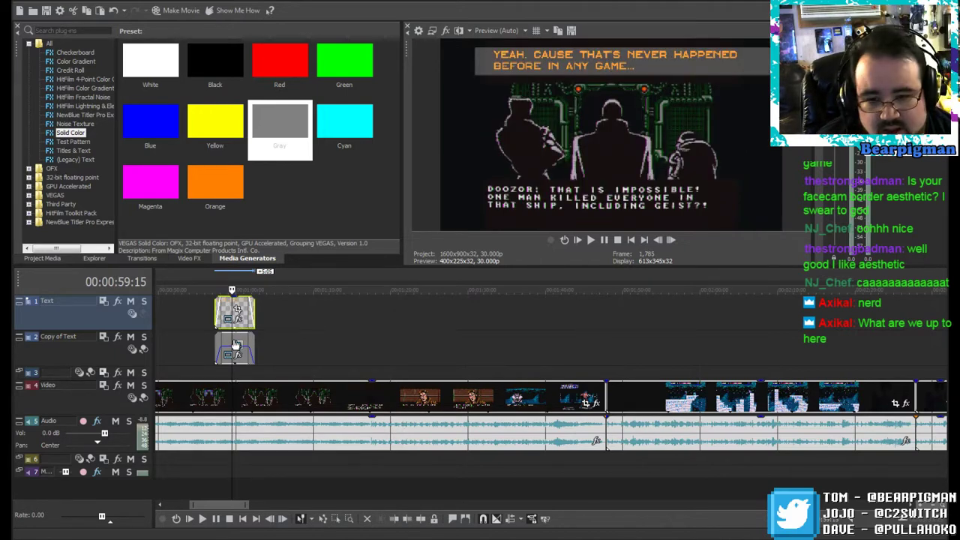
left_click(227, 336, "ctrl")
right_click(229, 337)
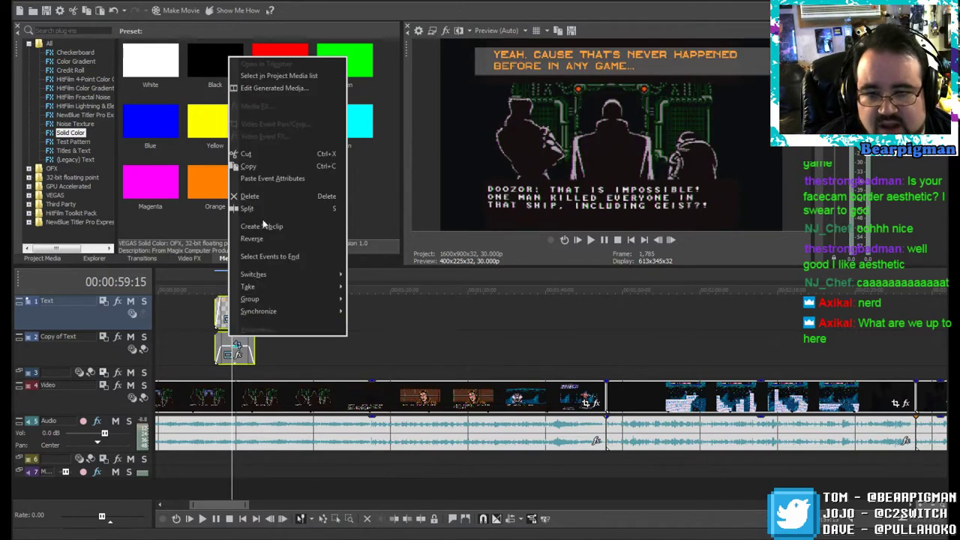
left_click(270, 167)
left_click(366, 318)
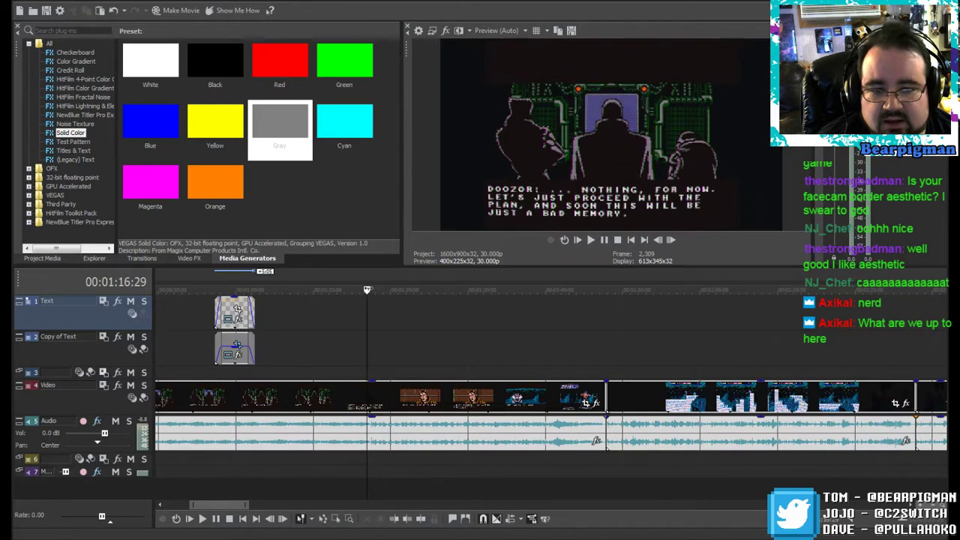
left_click_drag(364, 289, 370, 289)
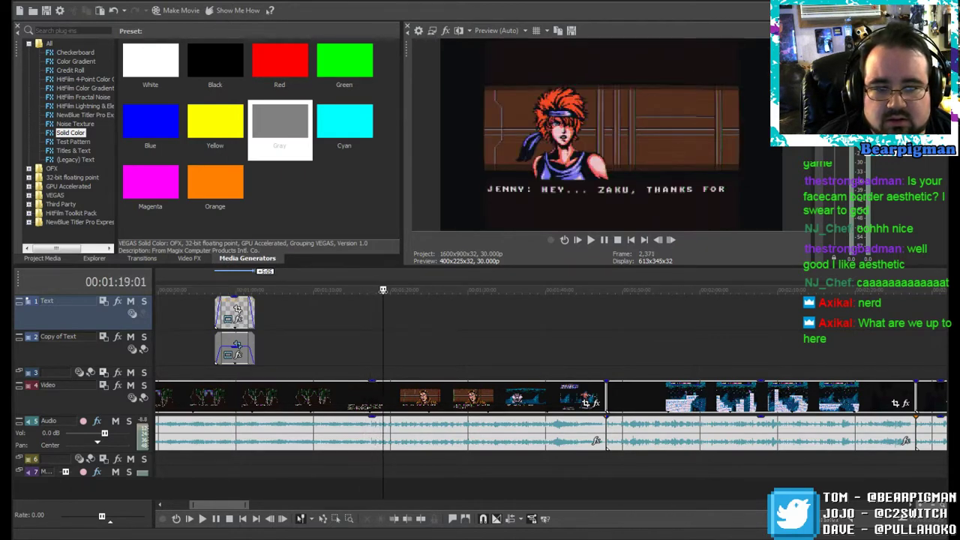
left_click_drag(397, 293, 403, 292)
right_click(403, 312)
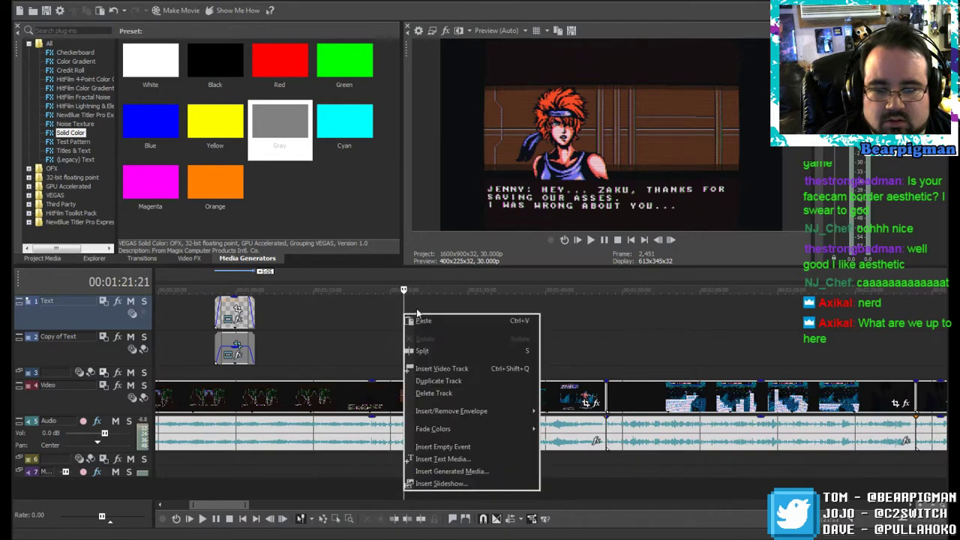
left_click(425, 320)
left_click(557, 217)
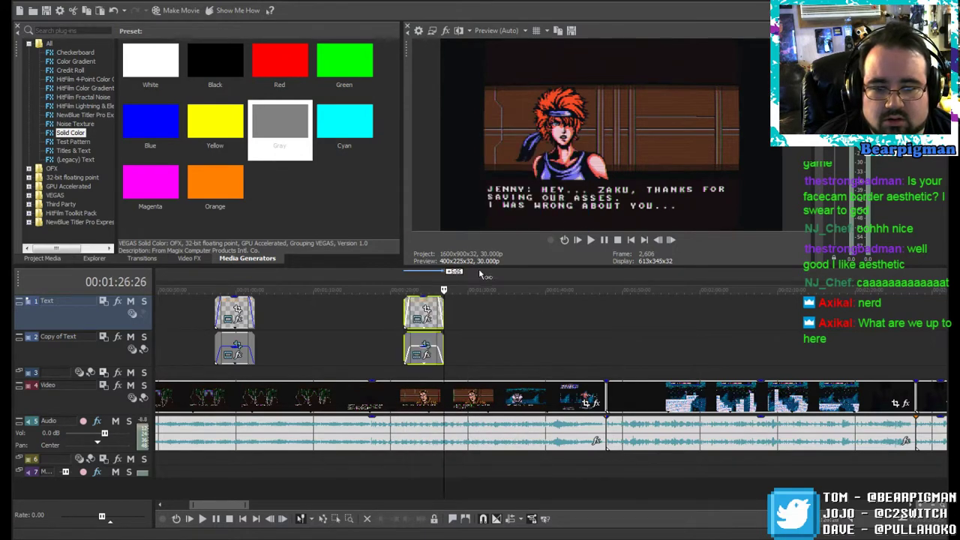
Step: Open the pasted title's generated media and select all of its text
right_click(421, 309)
left_click(480, 58)
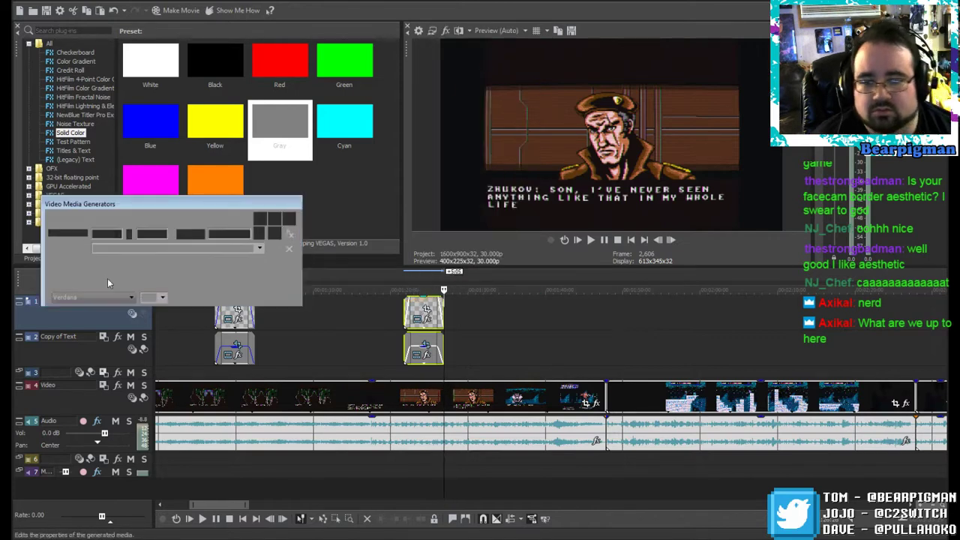
left_click(201, 338)
key("ctrl+a")
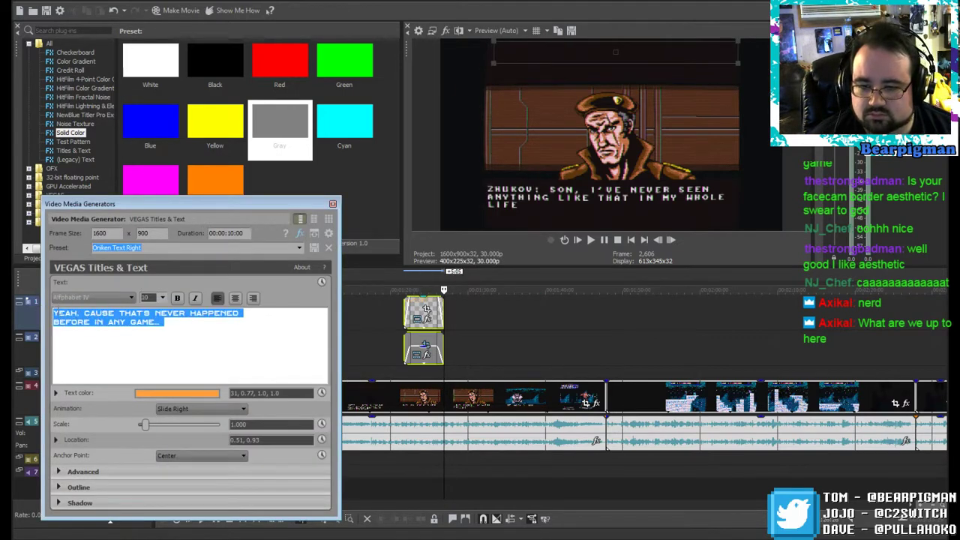
type("DID YO")
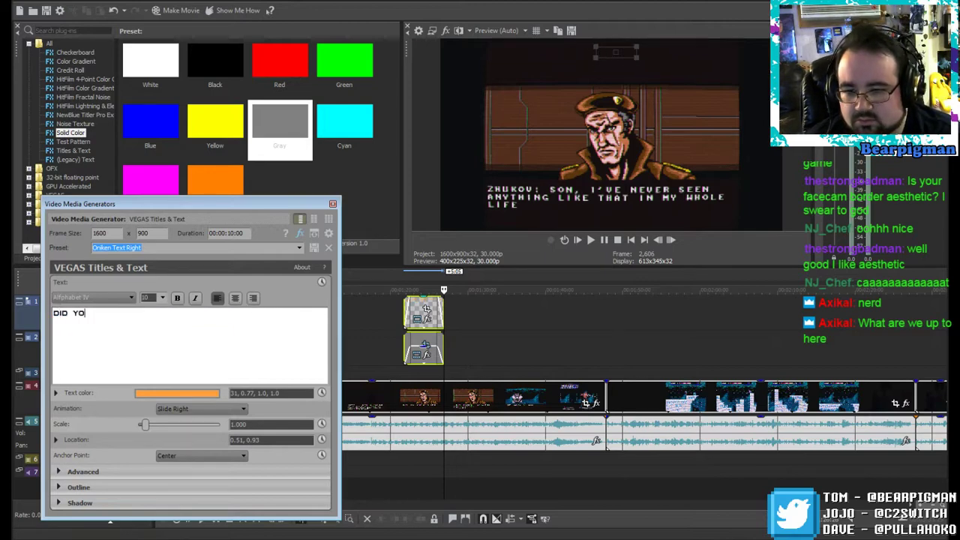
type("U FORGET ABOUT")
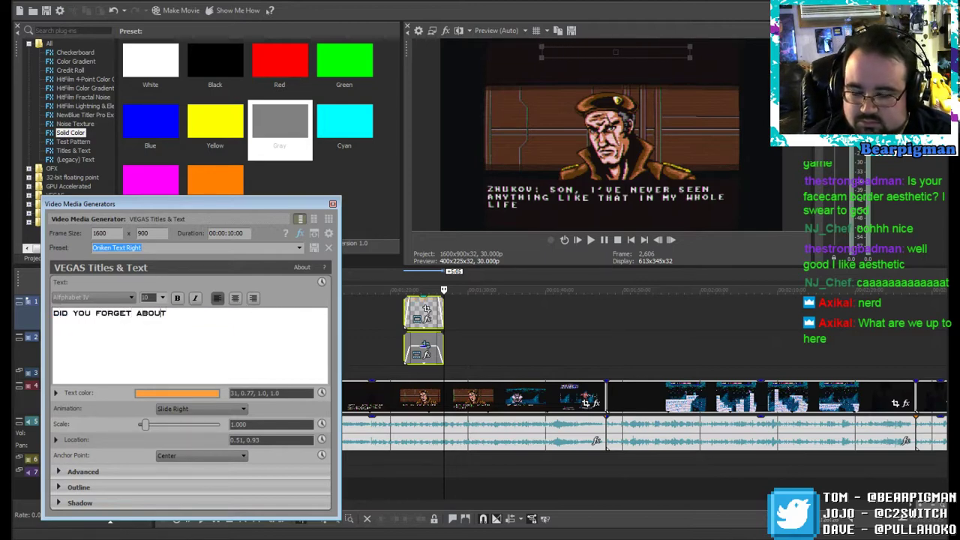
key("BackSpace")
key("BackSpace")
key("BackSpace")
key("BackSpace")
key("BackSpace")
key("BackSpace")
key("BackSpace")
key("BackSpace")
key("BackSpace")
key("BackSpace")
key("BackSpace")
key("BackSpace")
key("BackSpace")
key("BackSpace")
key("BackSpace")
key("BackSpace")
Step: Enter the two-line title "DID YOU SEE THE BODIES ON THE SHIP?" / "I DON'T THINK YOU WERE WRONG ABOUT ANYTHING" and close the editor
type("DID ")
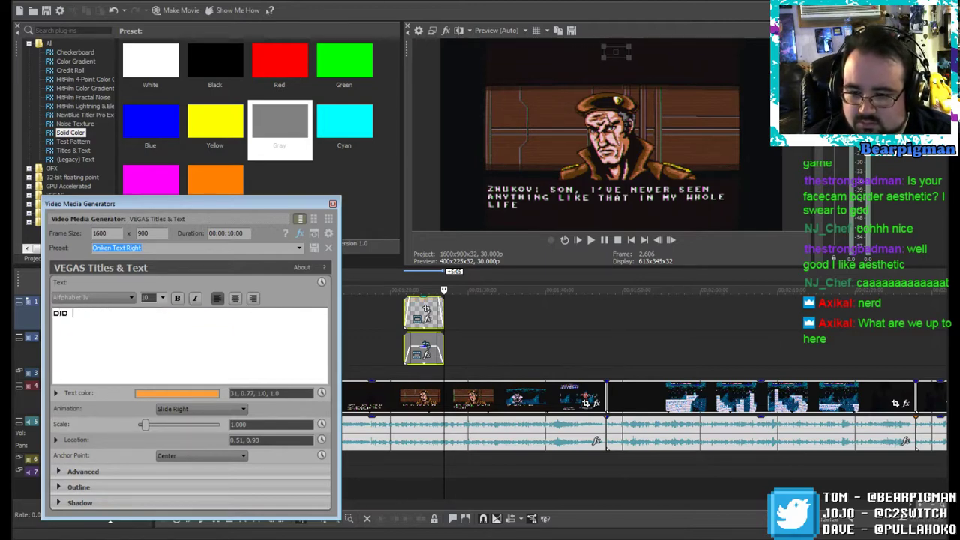
type("YOU SEE THE BO DIES ON THE SHI")
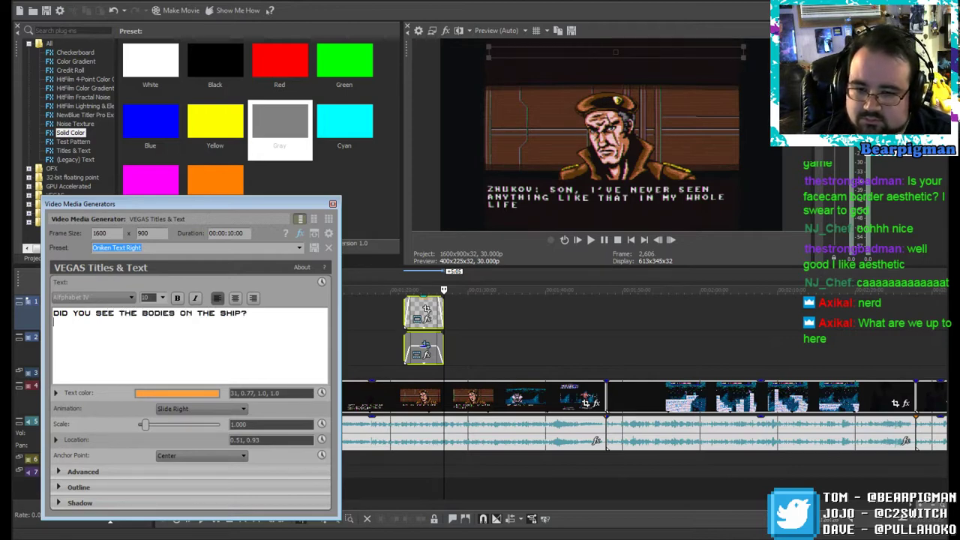
type("P?")
key("Return")
type("I DON'T THINK YOU WERE WRONG")
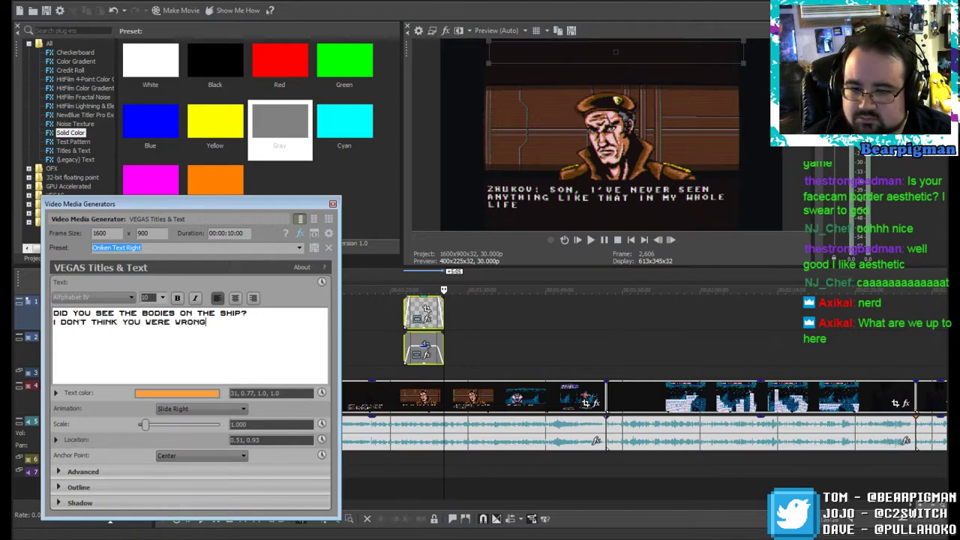
type("ANYTHING")
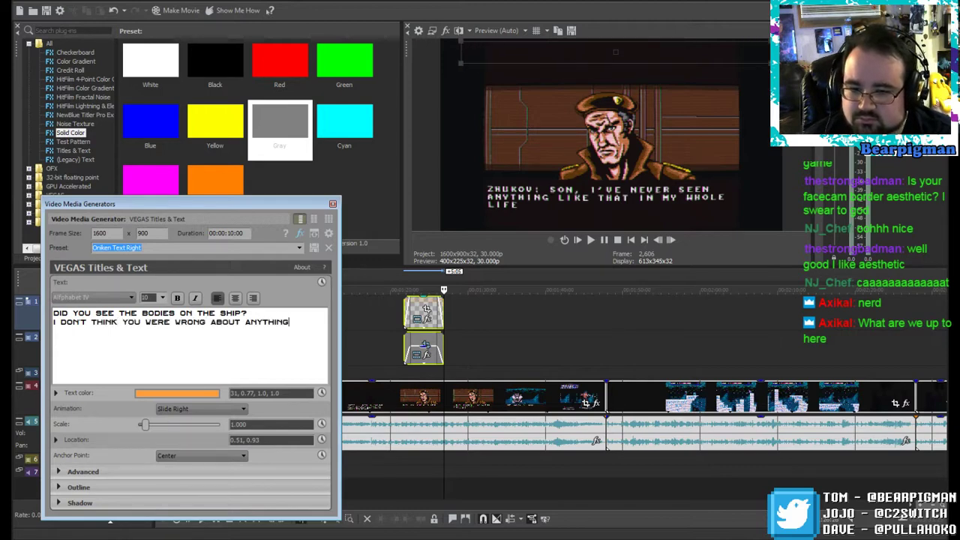
left_click(332, 204)
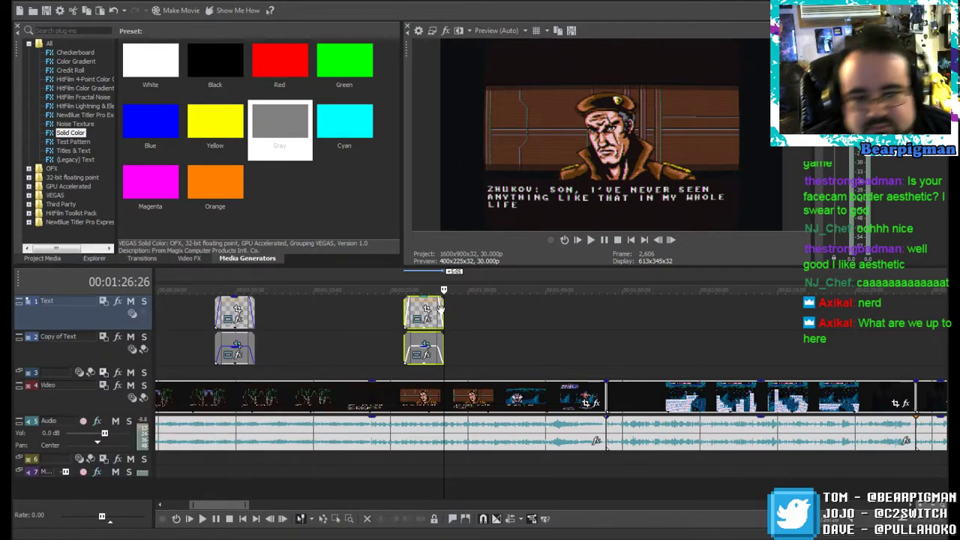
Step: Move the fourth title and its gray clip to start at 00:01:19:29 and play them back
left_click_drag(444, 290, 403, 291)
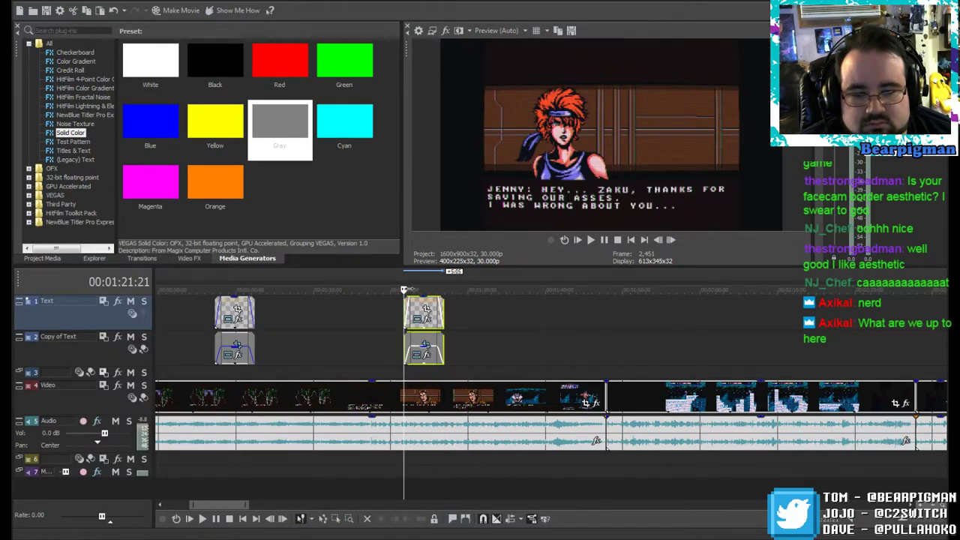
mouse_move(403, 290)
left_mouse_down()
mouse_move(390, 290)
mouse_move(408, 305)
left_mouse_up()
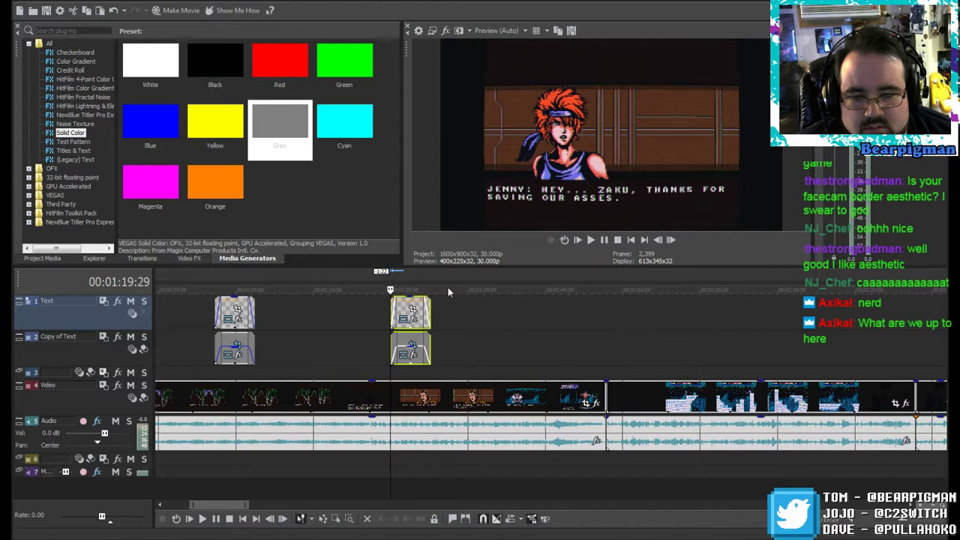
left_click(581, 240)
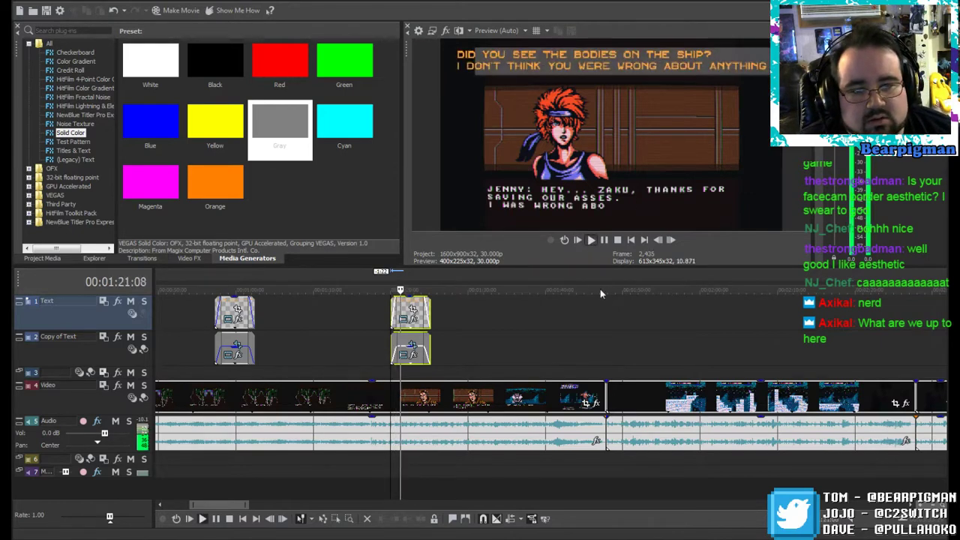
left_click(604, 241)
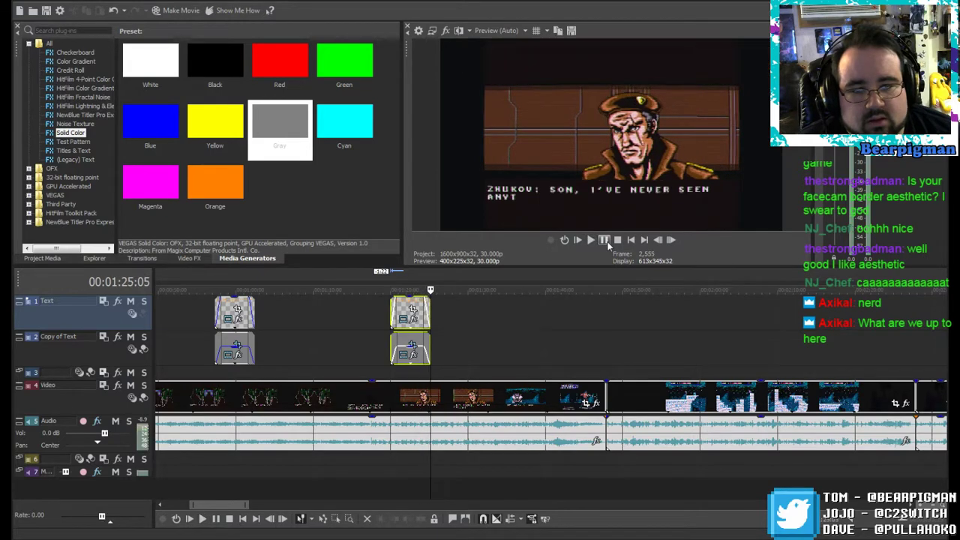
Step: Widen the fourth gray clip's strip in Pan/Crop to span the full title, and play it back from 00:01:19:06
left_click_drag(430, 289, 406, 290)
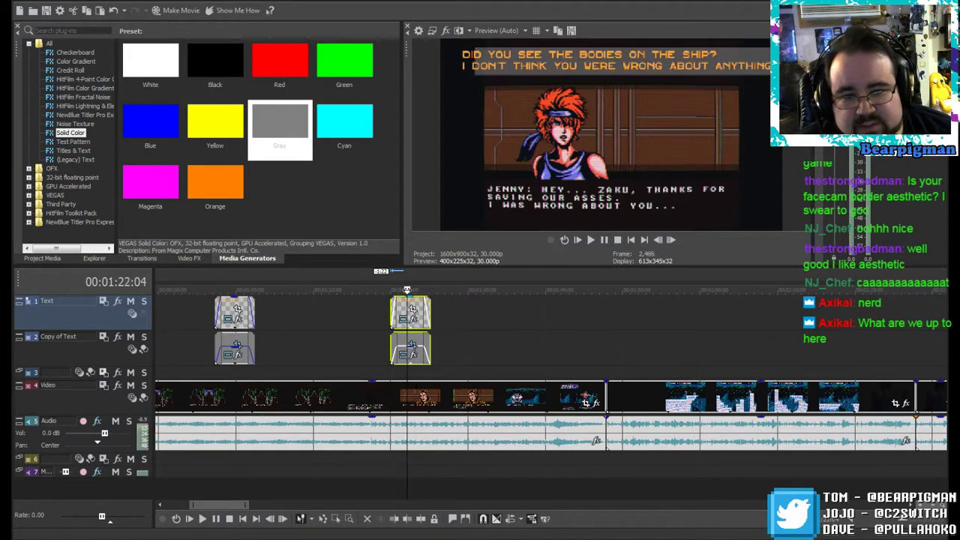
left_click(413, 348)
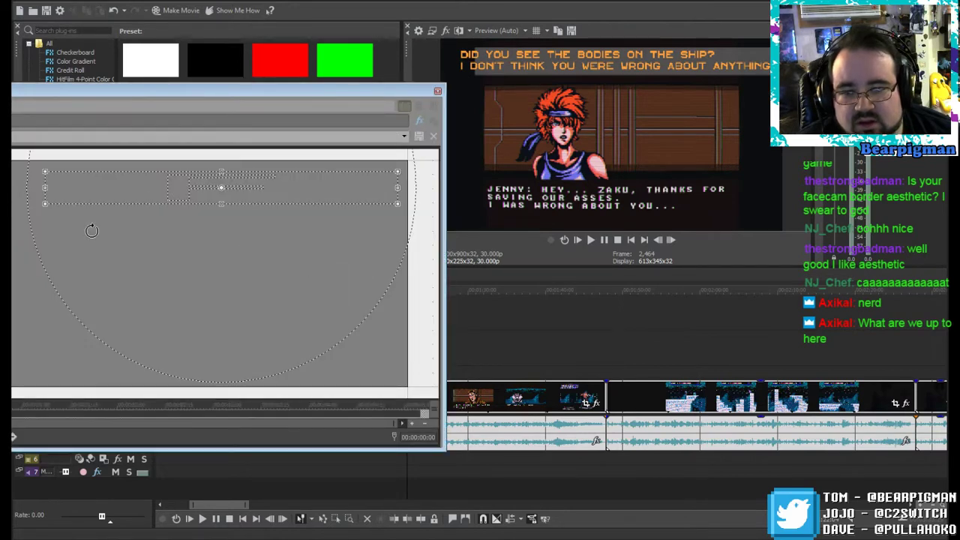
left_click_drag(43, 187, 18, 188)
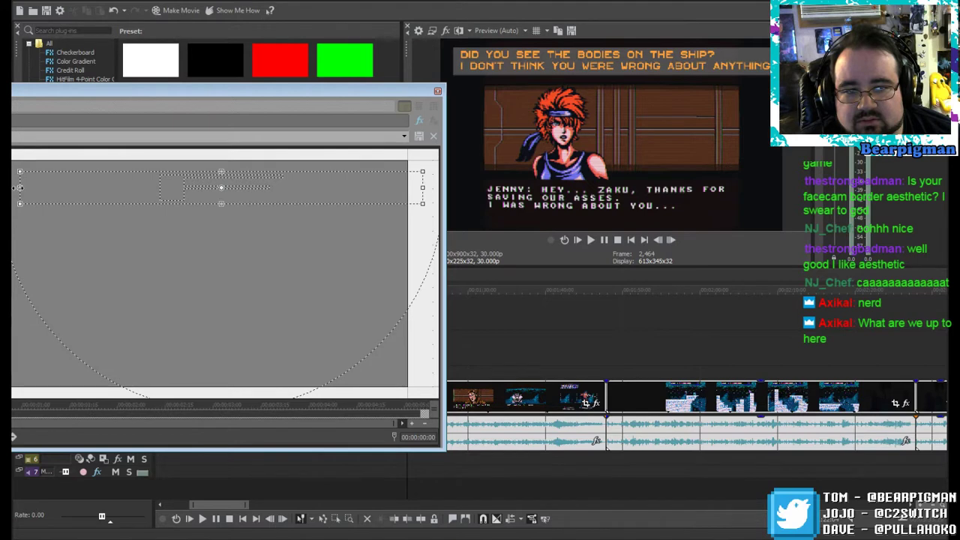
left_click(438, 90)
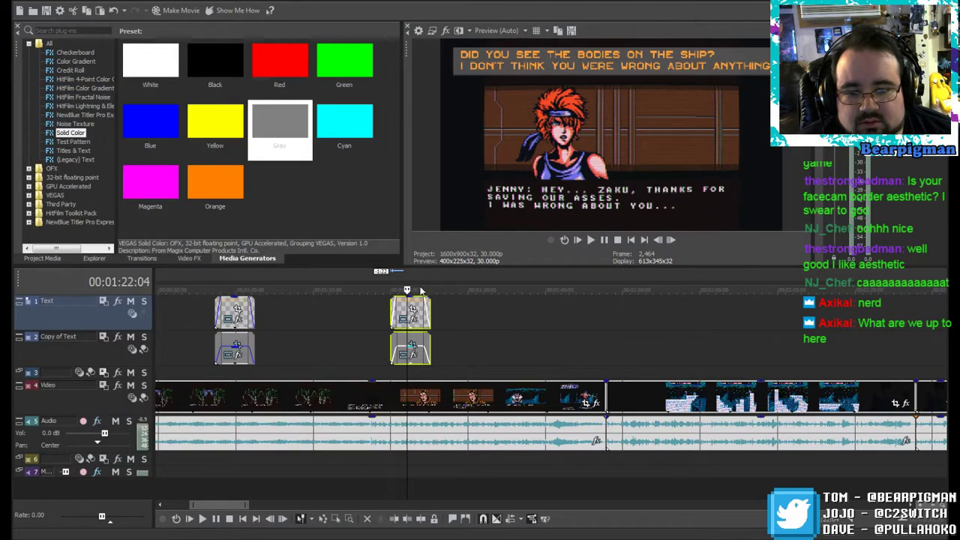
left_click_drag(406, 289, 384, 290)
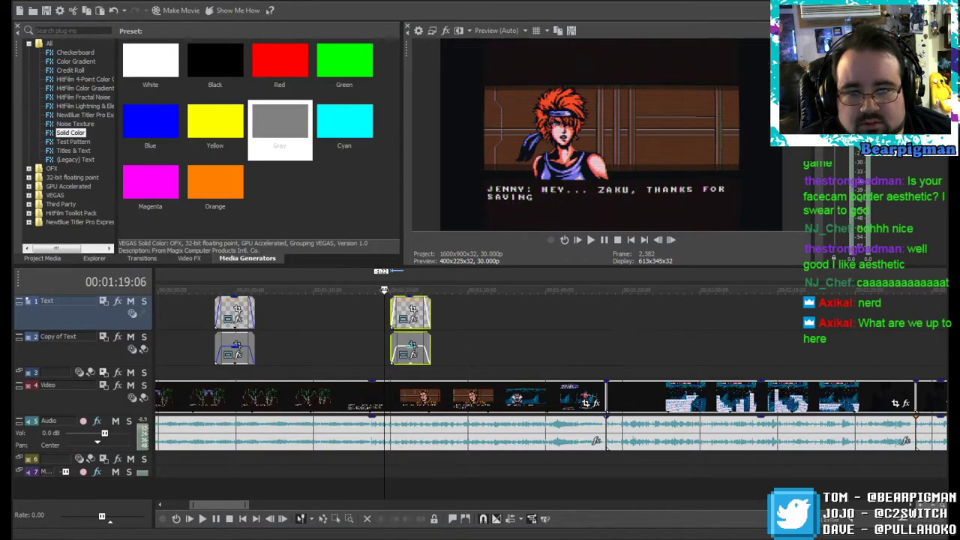
left_click(591, 239)
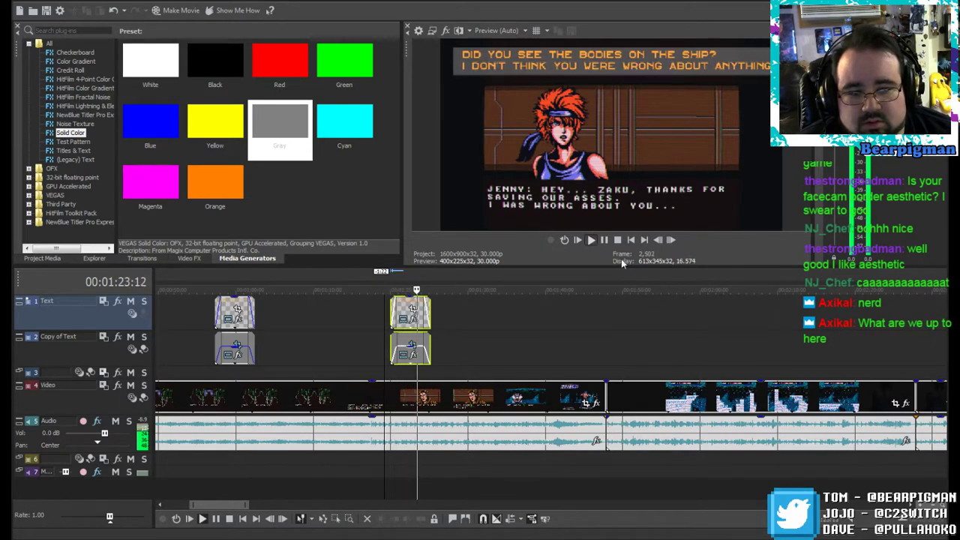
Step: Stop playback and copy the second title, "IT'S TIME FOR THE KIDS GLOVES TO COME OFF", together with its gray clip
left_click(606, 240)
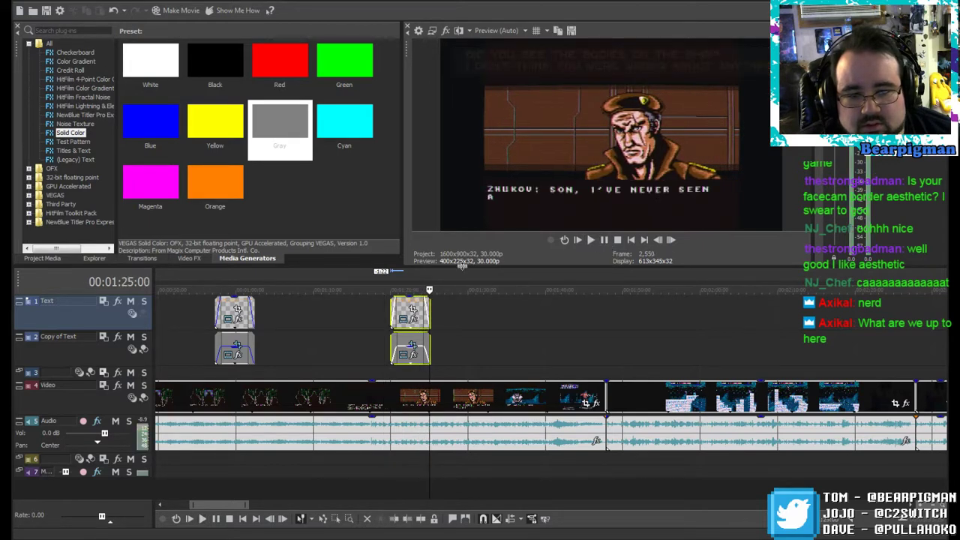
left_click_drag(430, 288, 624, 303)
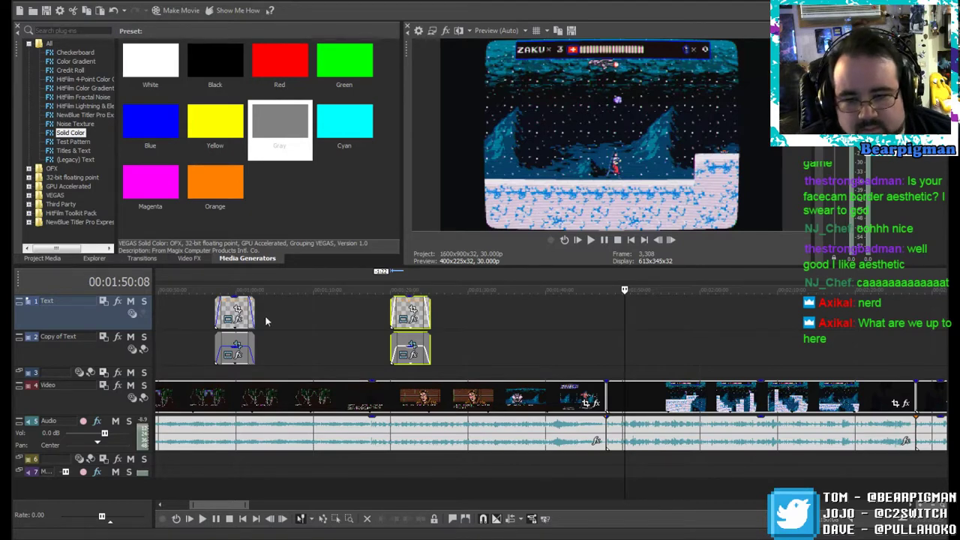
left_click(224, 309)
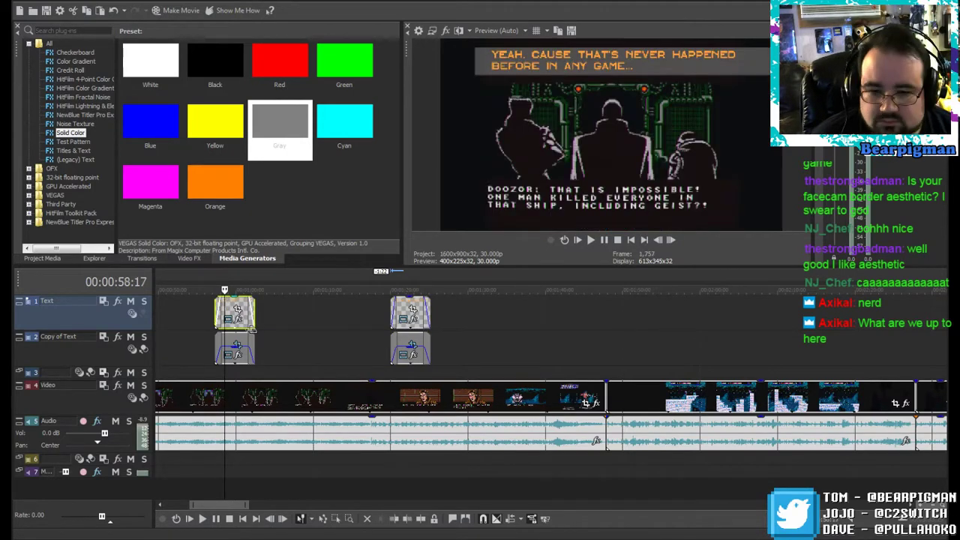
left_click(227, 336, "ctrl")
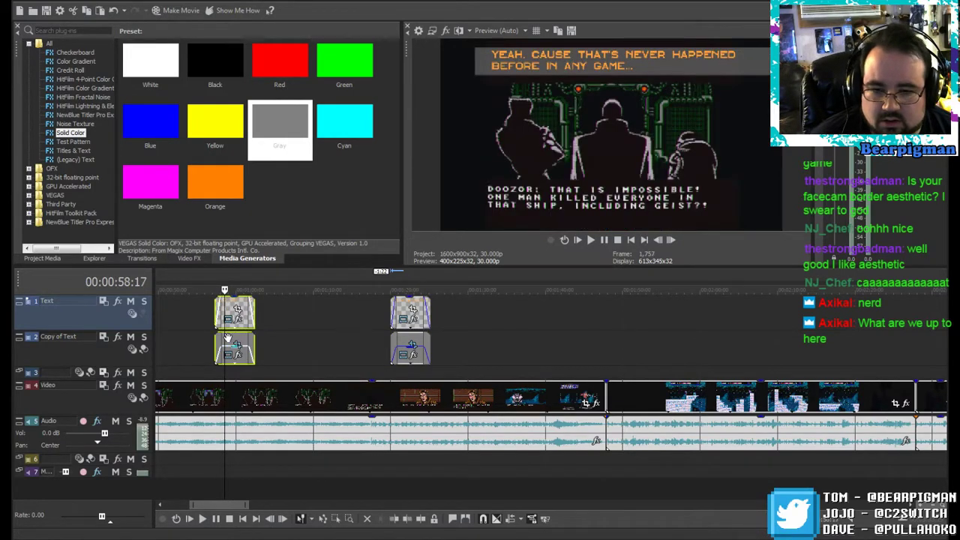
left_click_drag(223, 506, 216, 506)
left_click(268, 310)
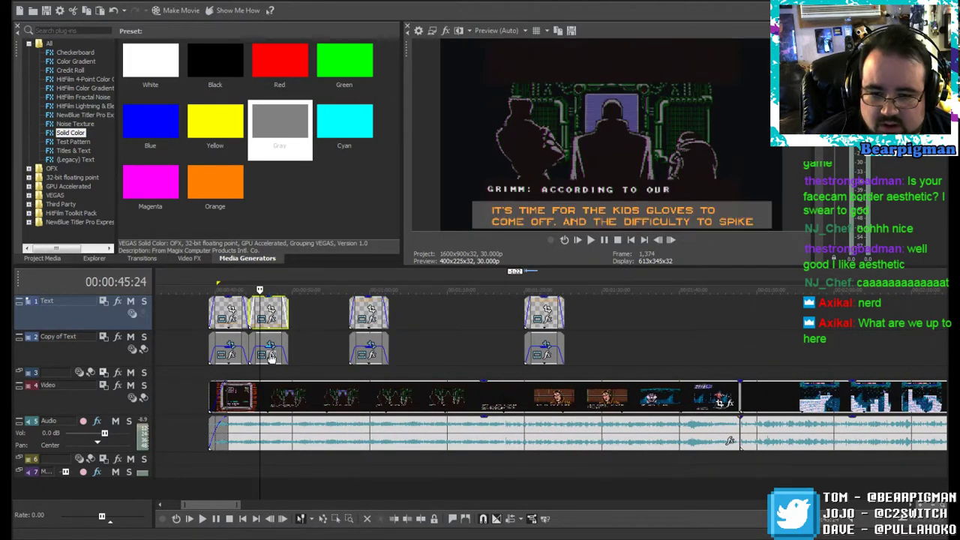
left_click(262, 337, "ctrl")
right_click(261, 339)
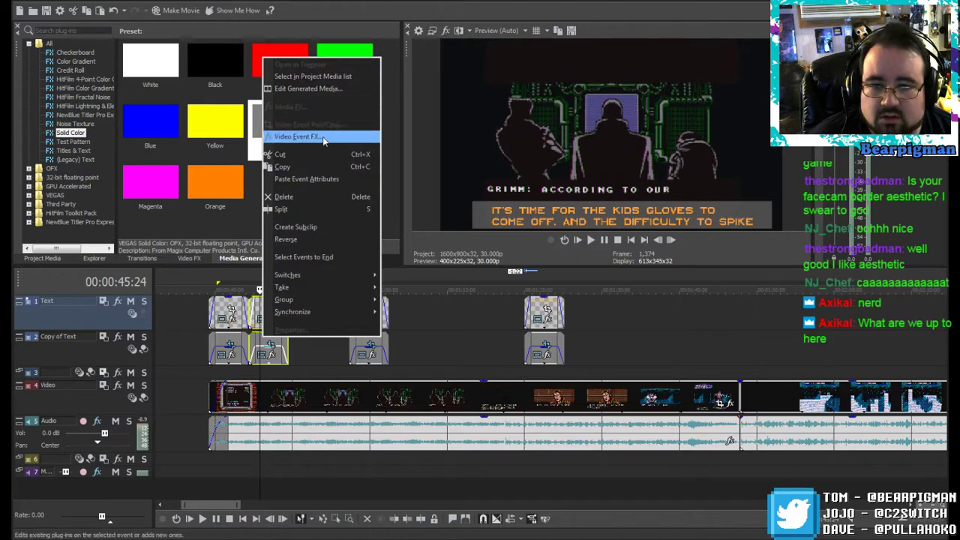
left_click(309, 167)
Step: Paste the copied title and gray clip onto their tracks at 00:01:48:22, where the snow level begins
left_click(740, 336)
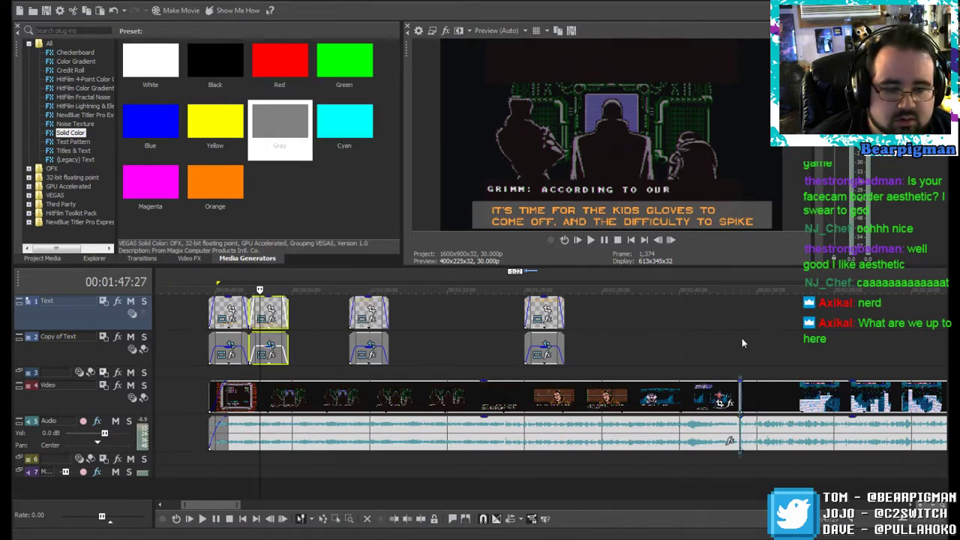
left_click(737, 292)
left_click(746, 309)
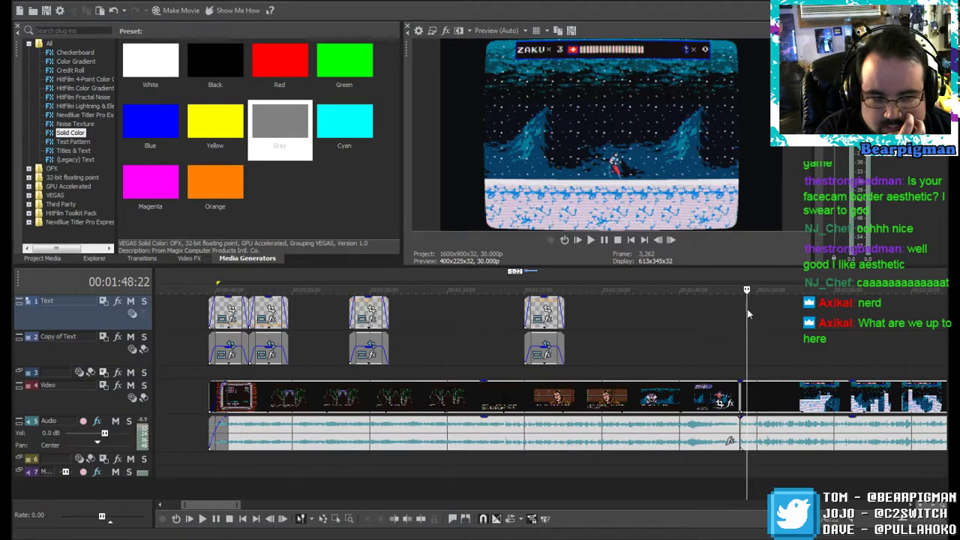
right_click(747, 309)
left_click(760, 322)
left_click(556, 219)
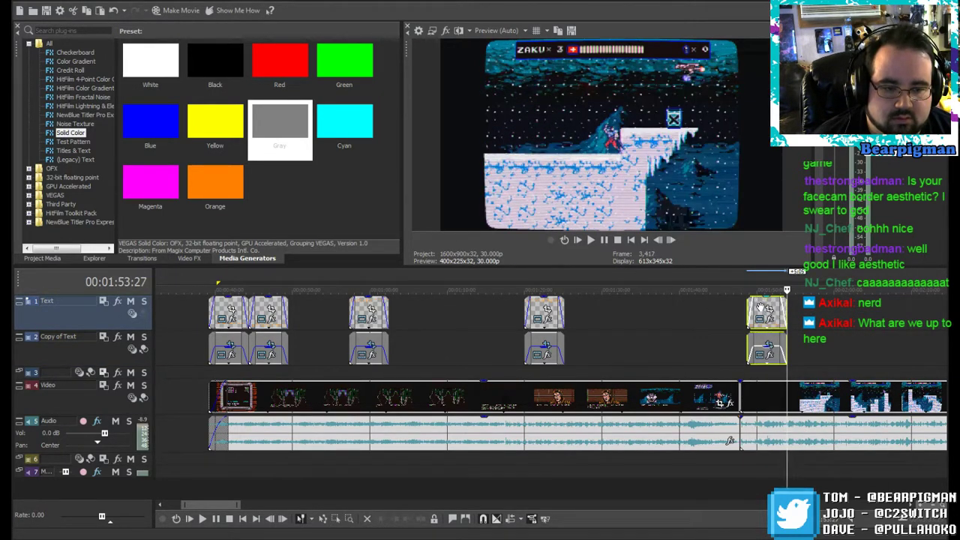
Step: Replace the pasted title's text with two lines, "SNOW LEVEL...NOTHING GOOD EVER HAPPENS" / "IN A SNOW LEVEL...", and close the editor
right_click(759, 305)
left_click(796, 75)
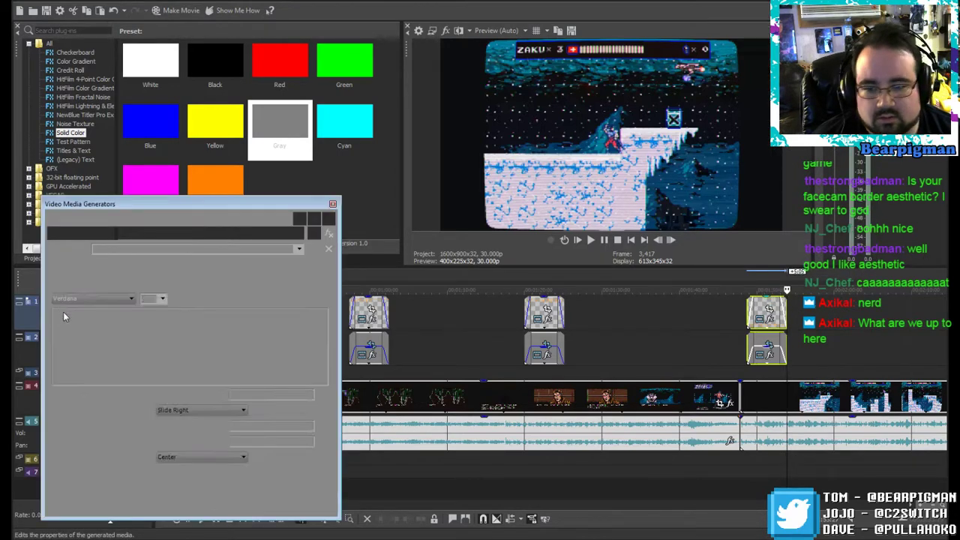
left_click_drag(269, 323, 84, 306)
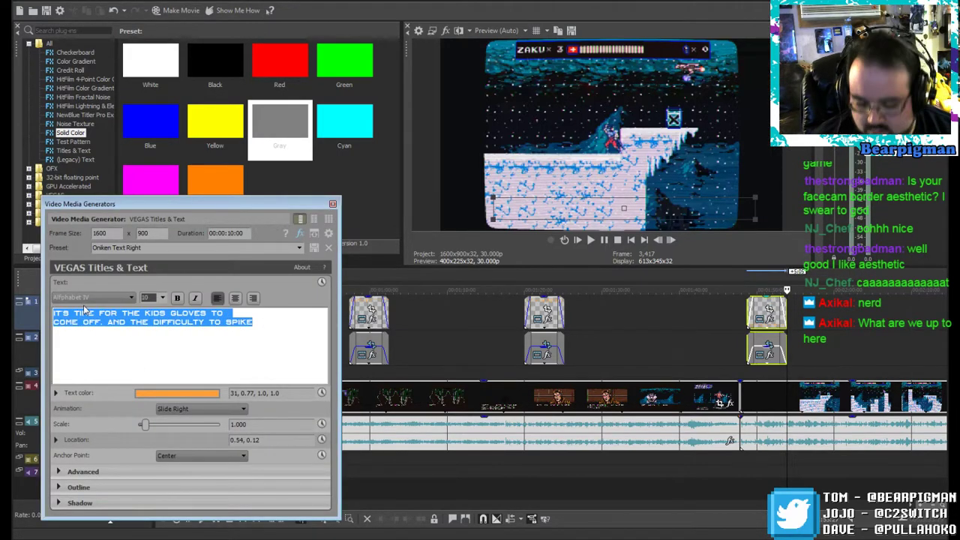
type("SNOW LEVEL")
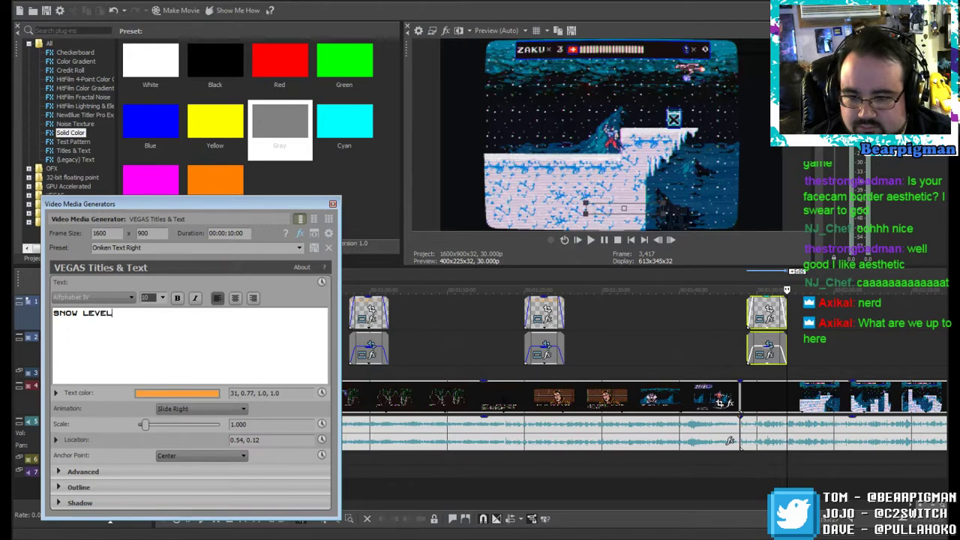
type("...NOTHING GO")
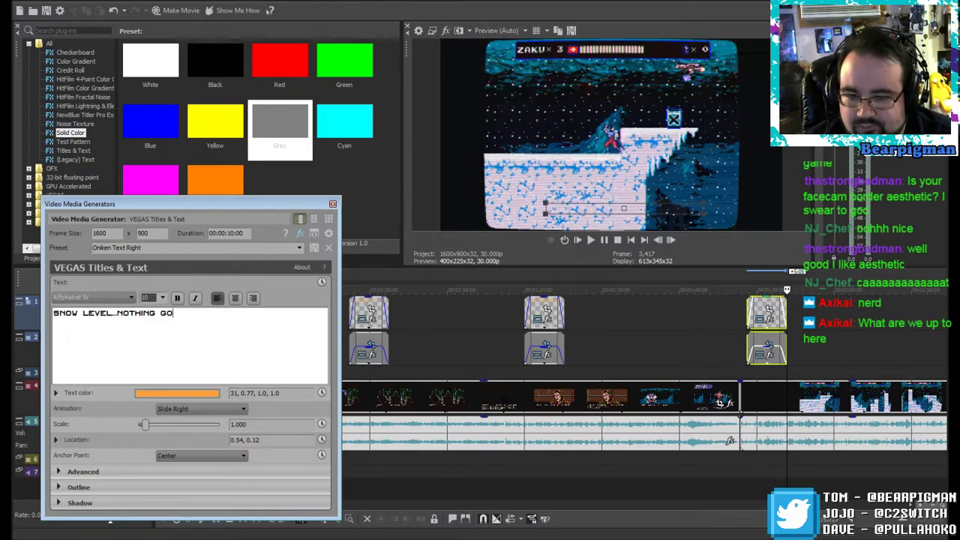
type("OD EVER HAPPENS")
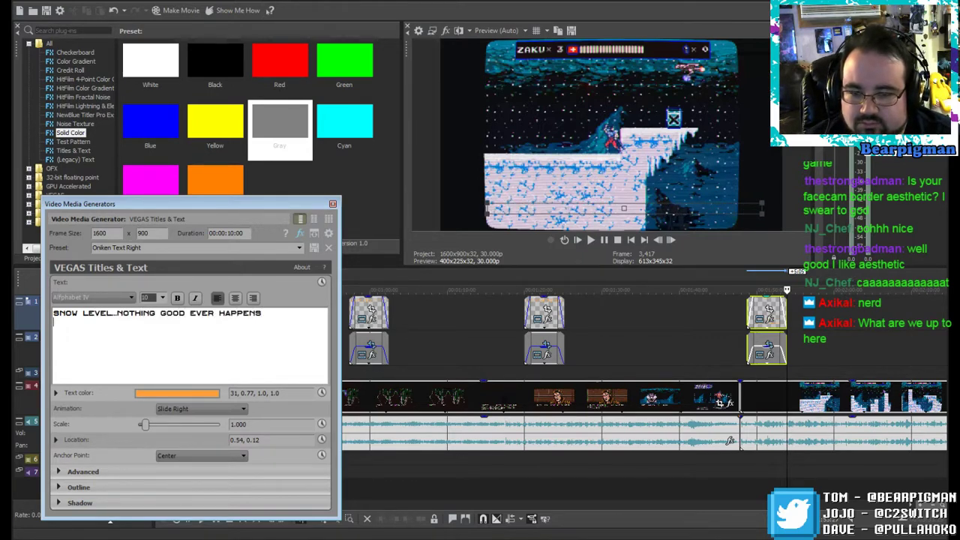
key("Return")
type("IN A SNOW LEVEL...")
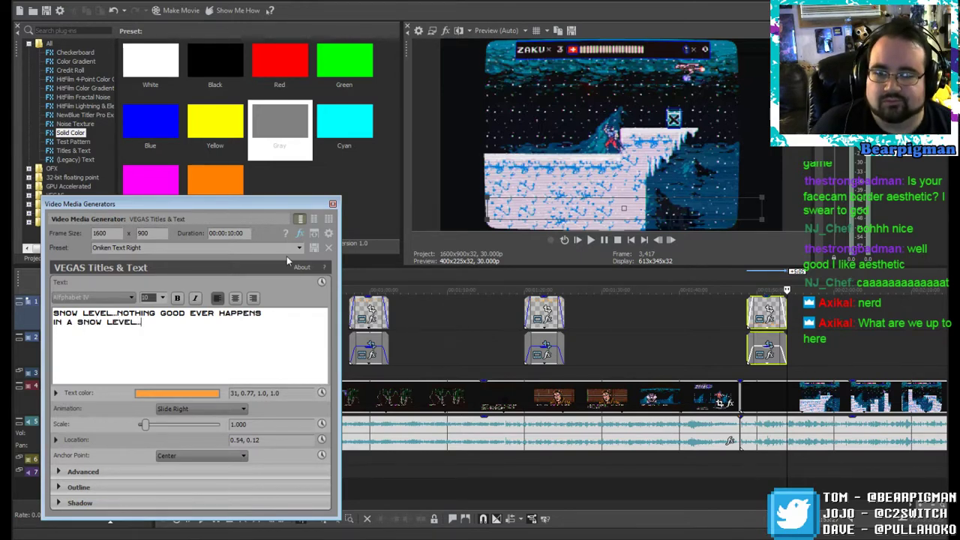
left_click(332, 204)
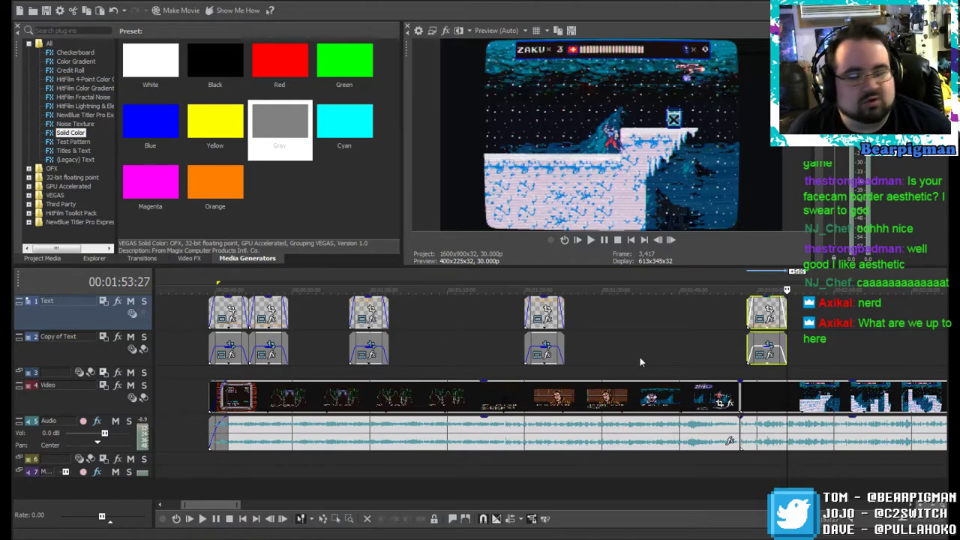
Step: Play back the snow level title from 00:01:47:27 and return to 00:01:50:08 to check its readability
scroll(639, 357, "down", 3)
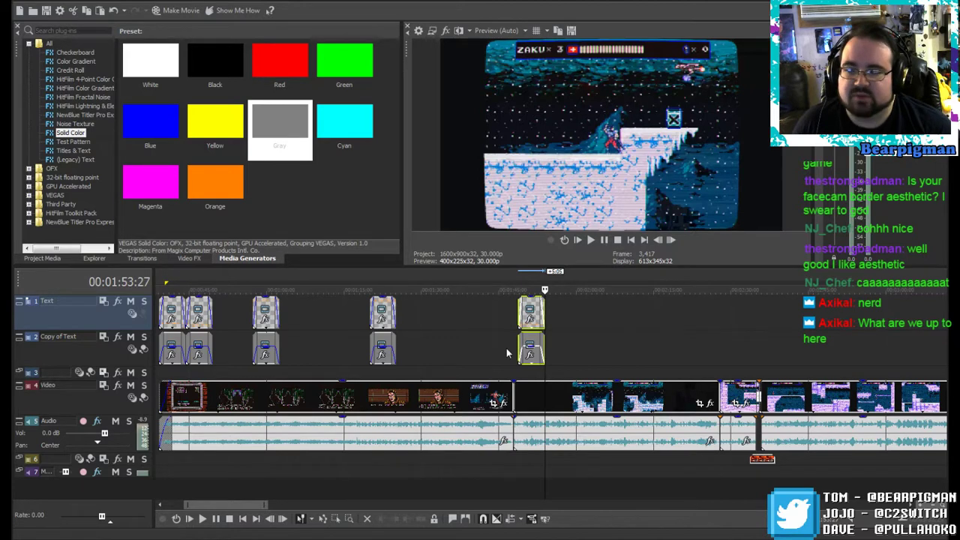
left_click_drag(546, 288, 512, 290)
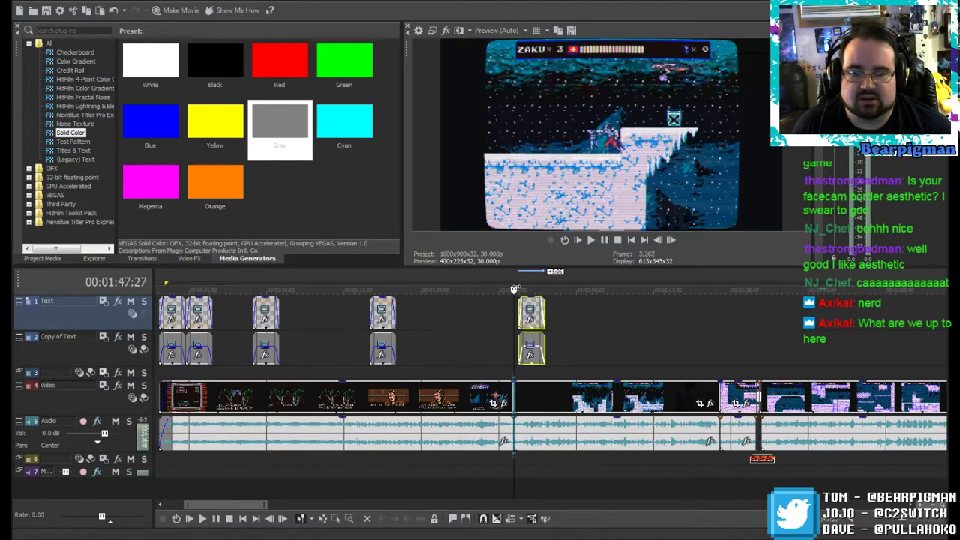
left_click(591, 239)
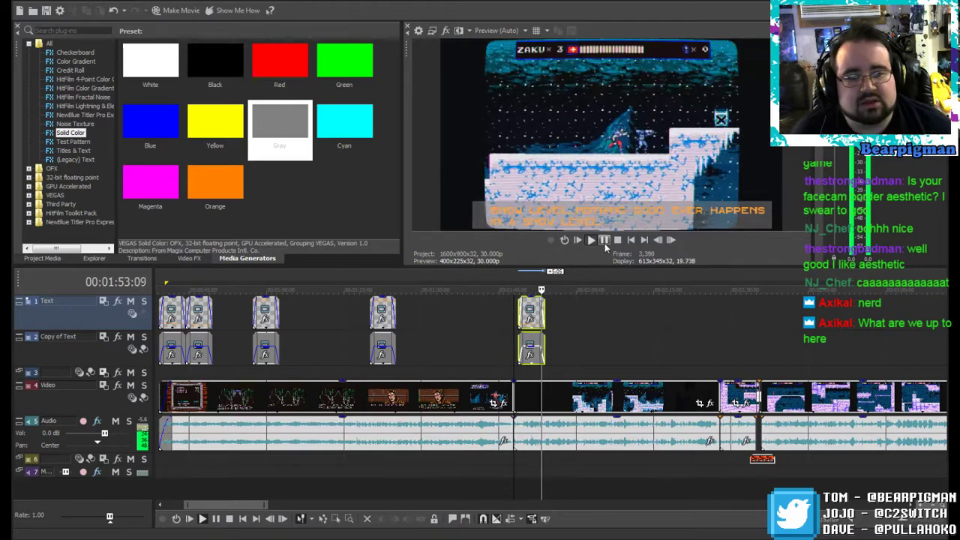
left_click(604, 243)
left_click_drag(543, 289, 525, 290)
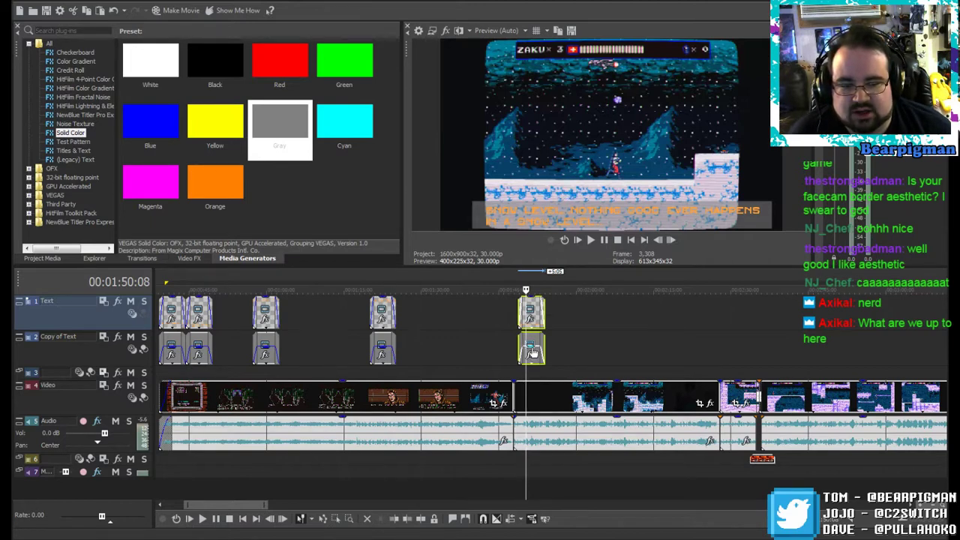
Step: Raise the opacity of the gray clip under the snow level title slightly and play it back from 00:01:48:22
scroll(530, 353, "up", 5)
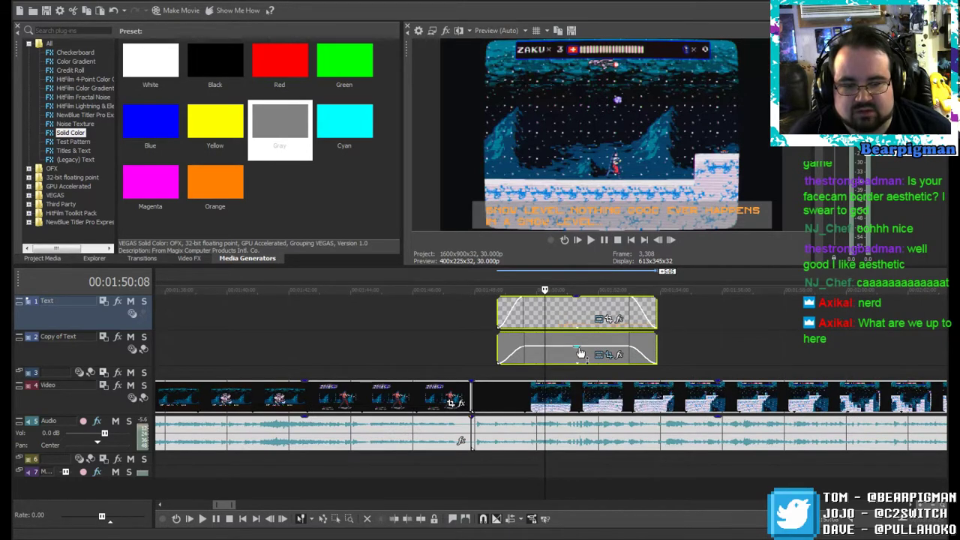
mouse_move(579, 349)
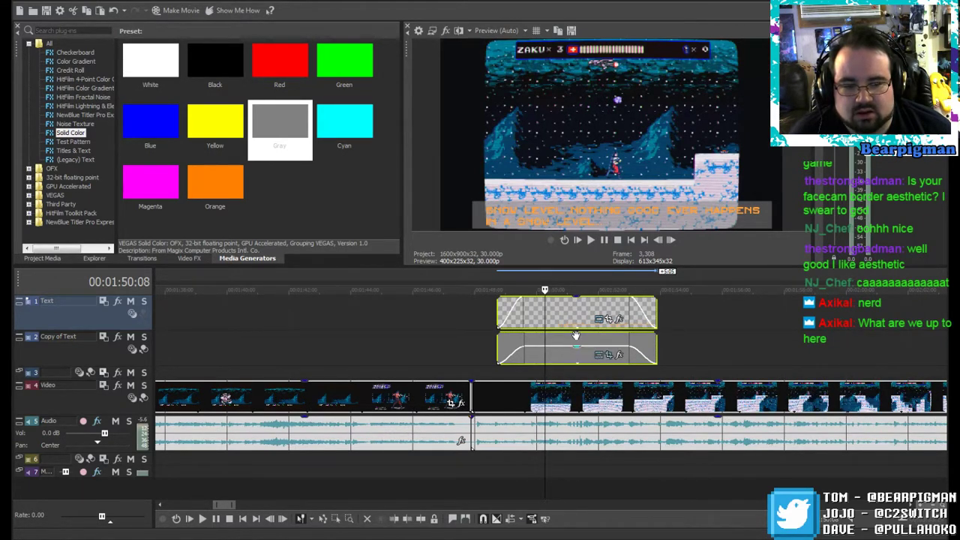
left_click_drag(545, 290, 484, 289)
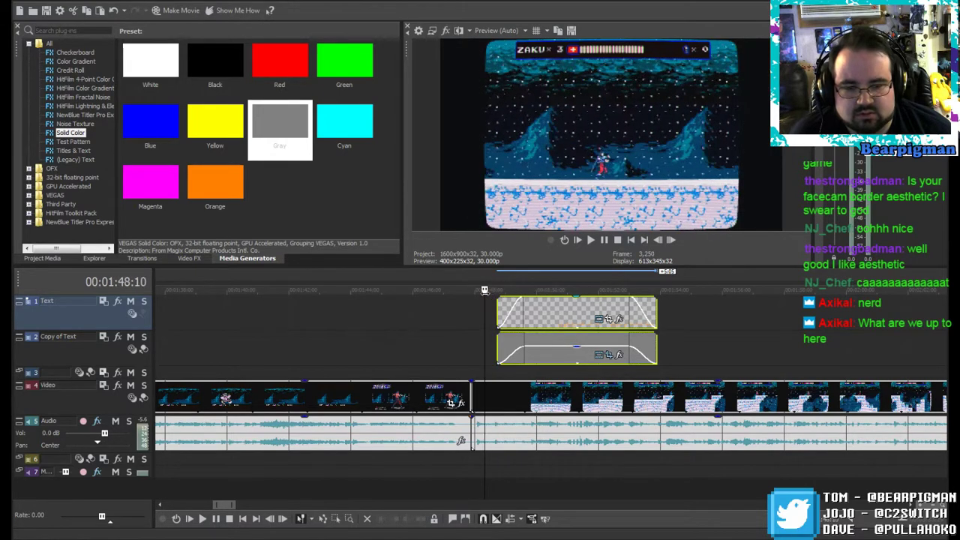
left_click(698, 331)
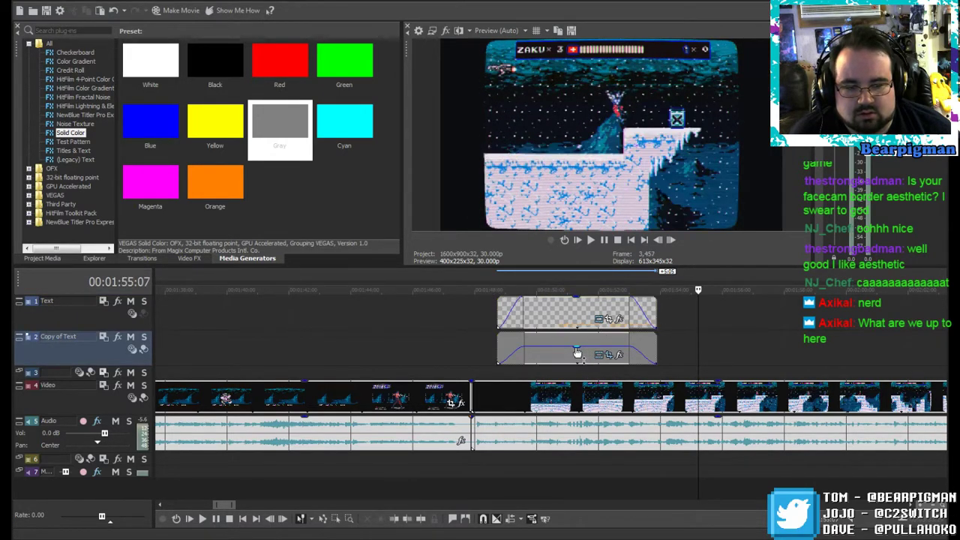
left_click_drag(576, 349, 576, 345)
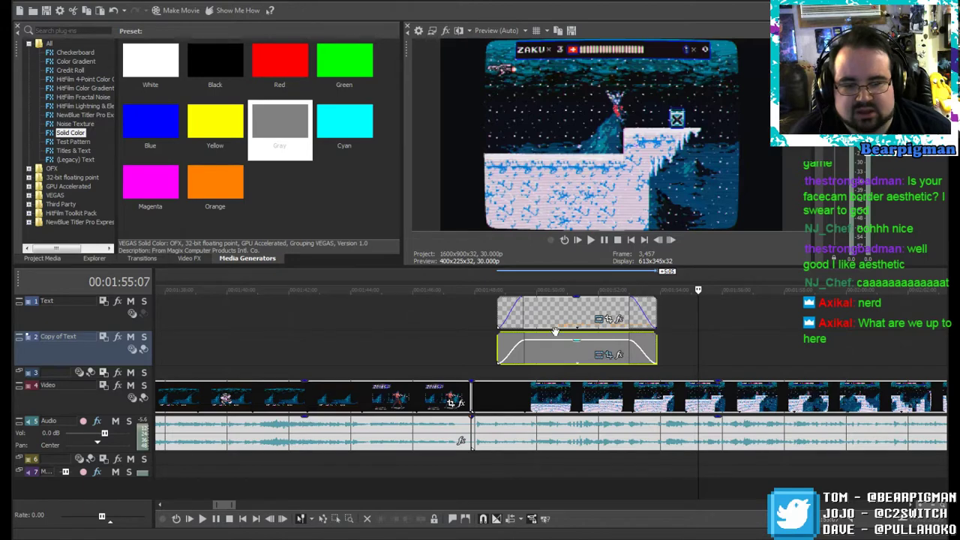
left_click(496, 314)
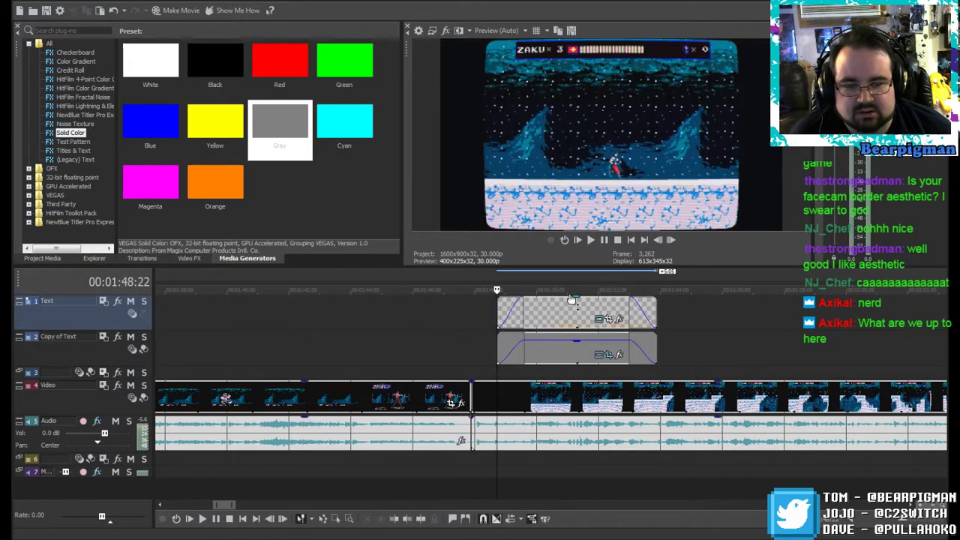
left_click(596, 243)
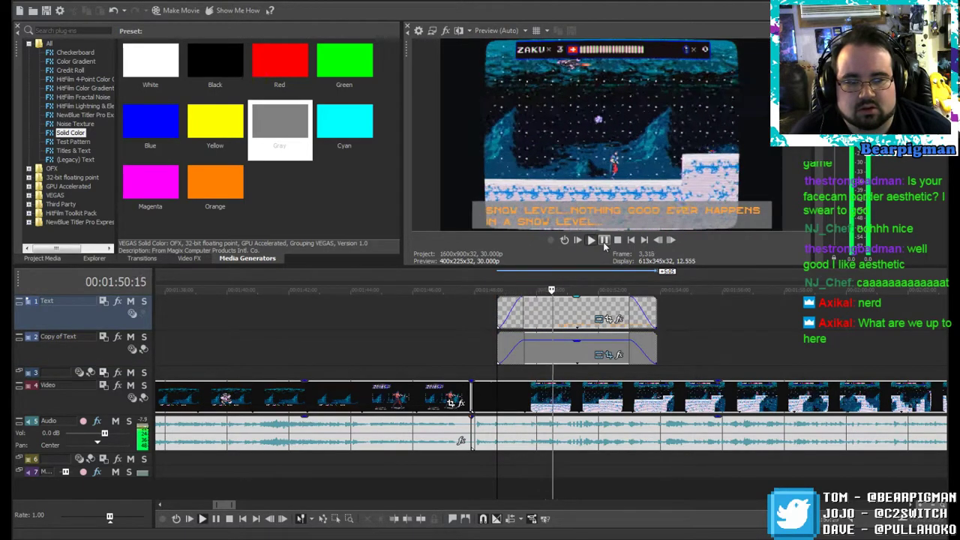
key("space")
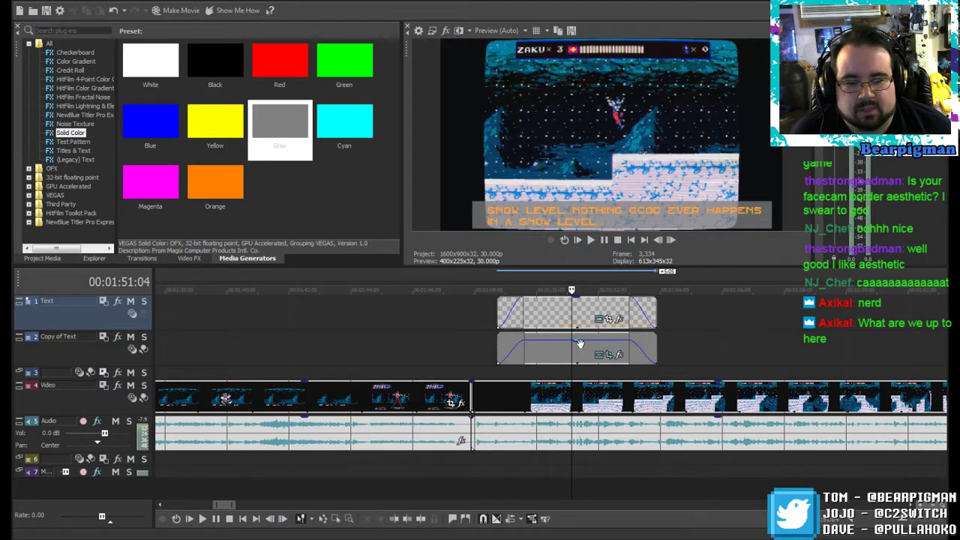
Step: Raise the fifth gray clip's opacity a little further and replay the title over the snow
left_click_drag(577, 337, 578, 345)
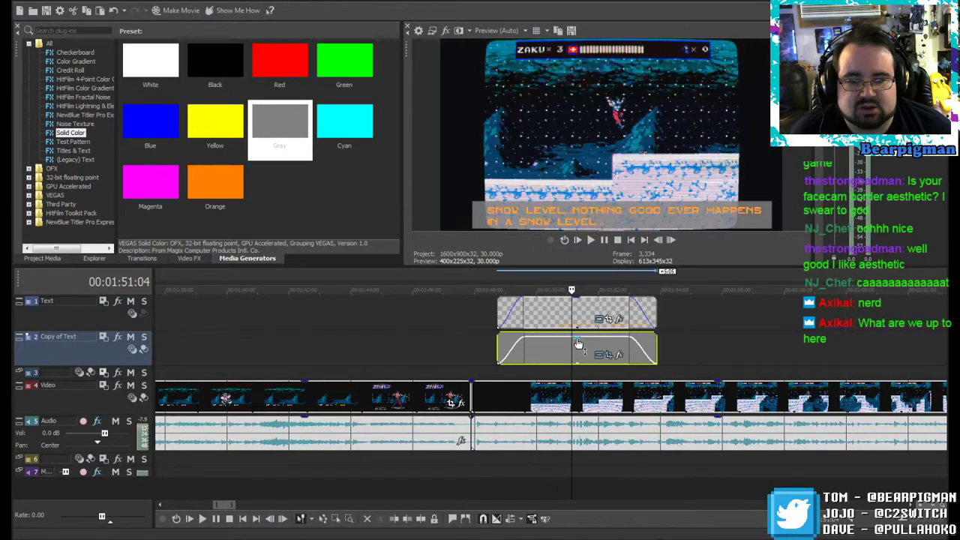
left_click_drag(571, 289, 496, 289)
left_click(587, 240)
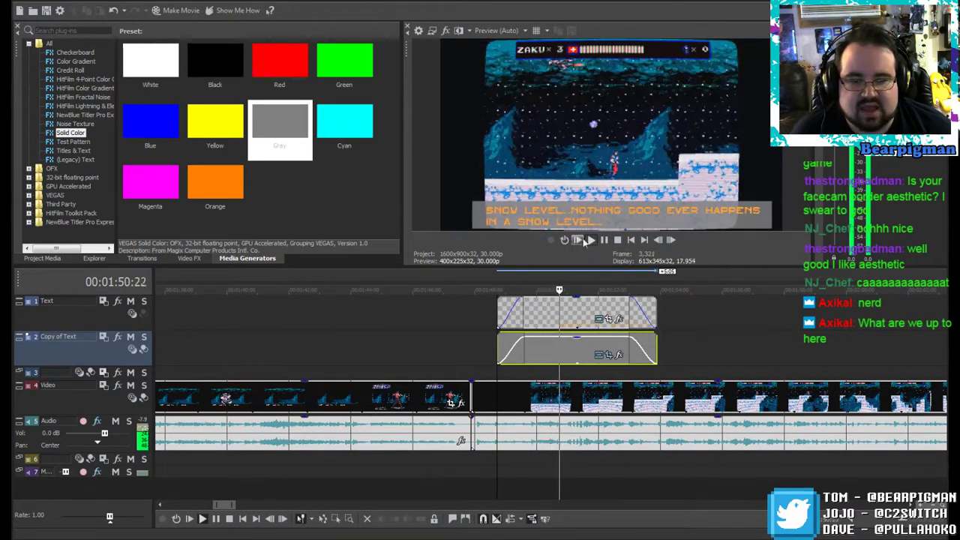
left_click(604, 240)
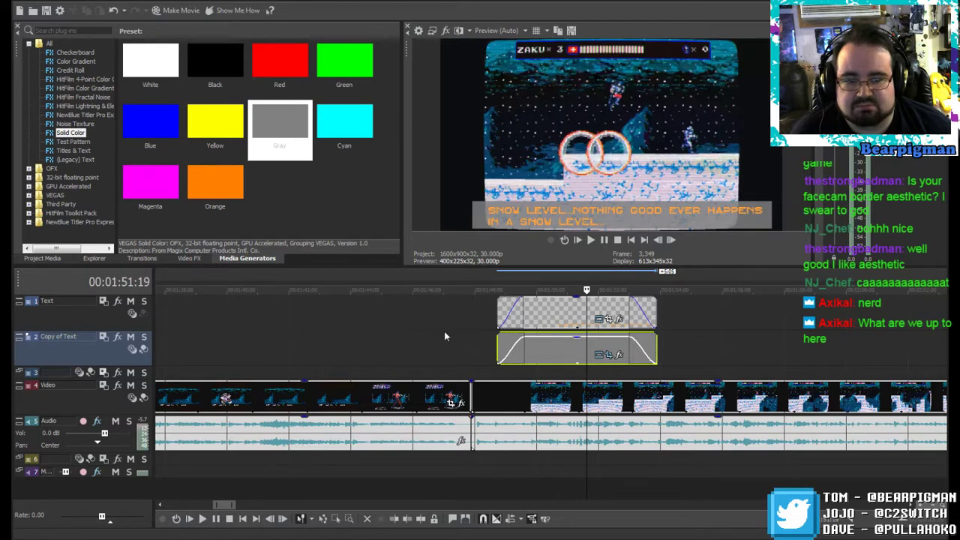
Step: Mute and unmute the Copy of Text track for comparison, and raise the fifth gray clip's opacity to full
left_click(132, 338)
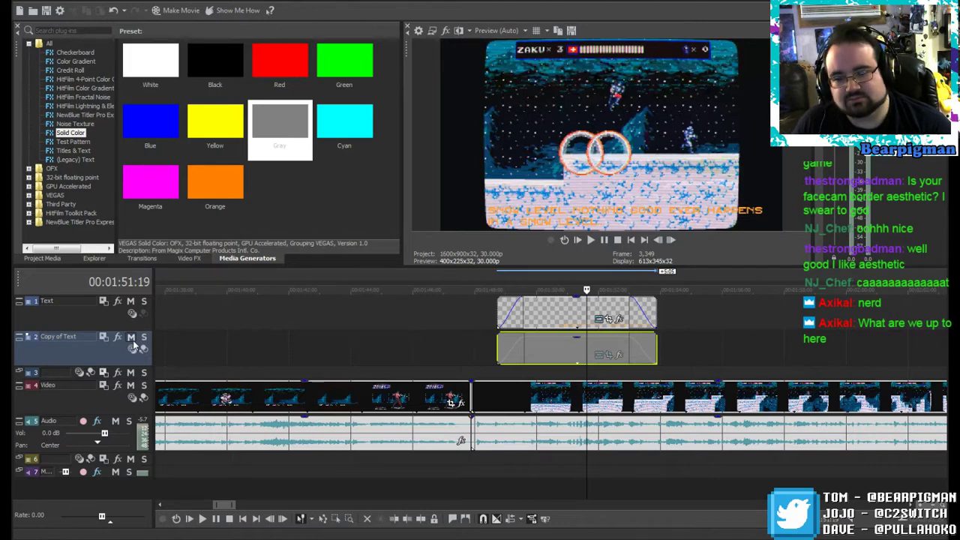
left_click(131, 339)
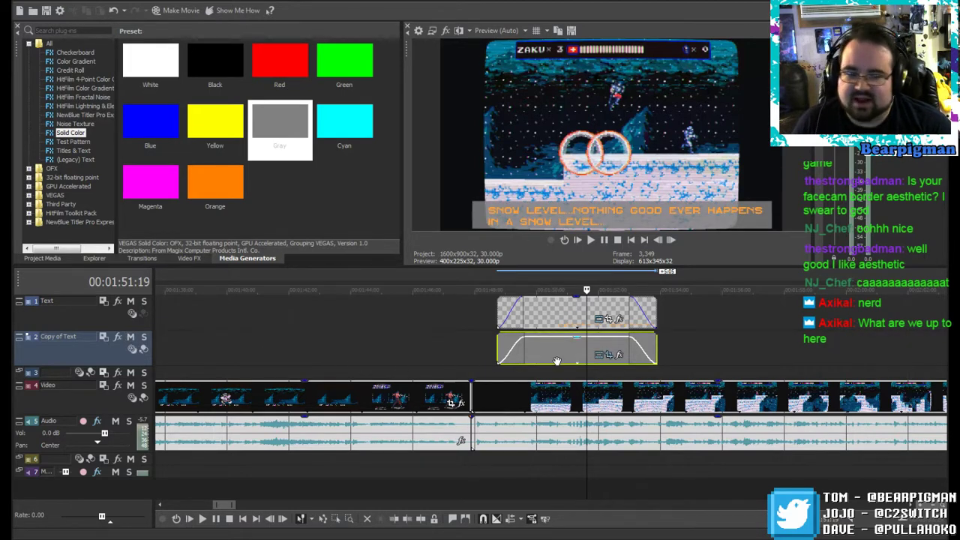
left_click_drag(578, 341, 576, 329)
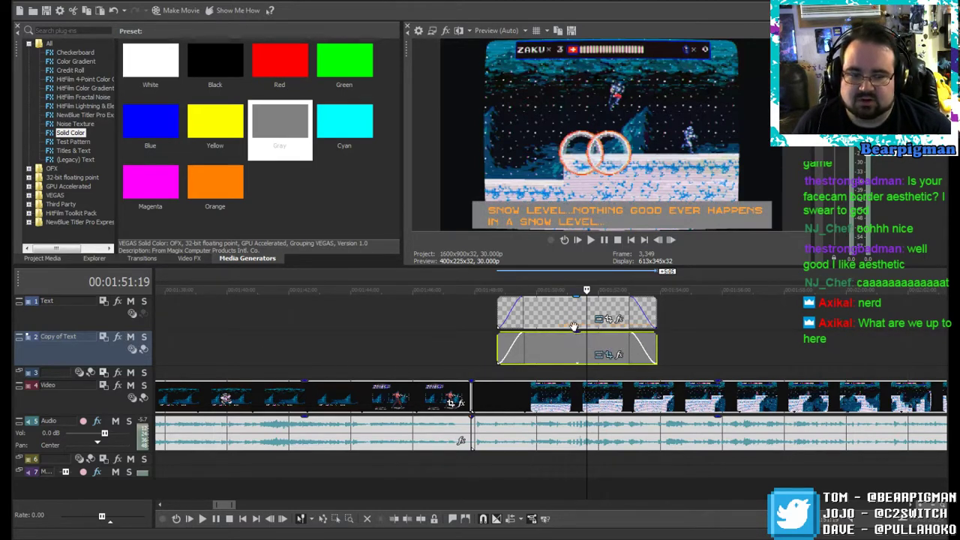
left_click_drag(586, 287, 496, 289)
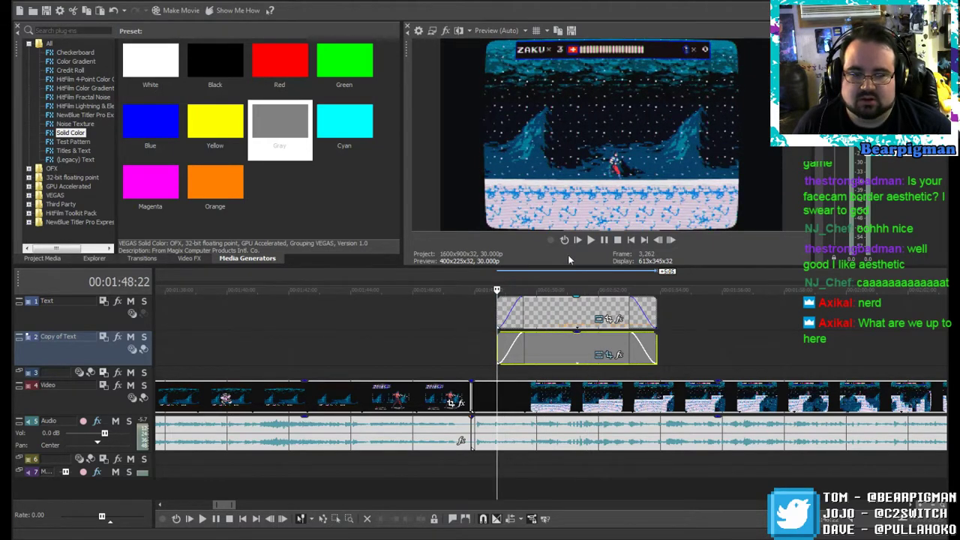
Step: Play the snow level footage from 00:01:48:22 and pause at 00:02:03:01 to look for the next title's moment
left_click(590, 240)
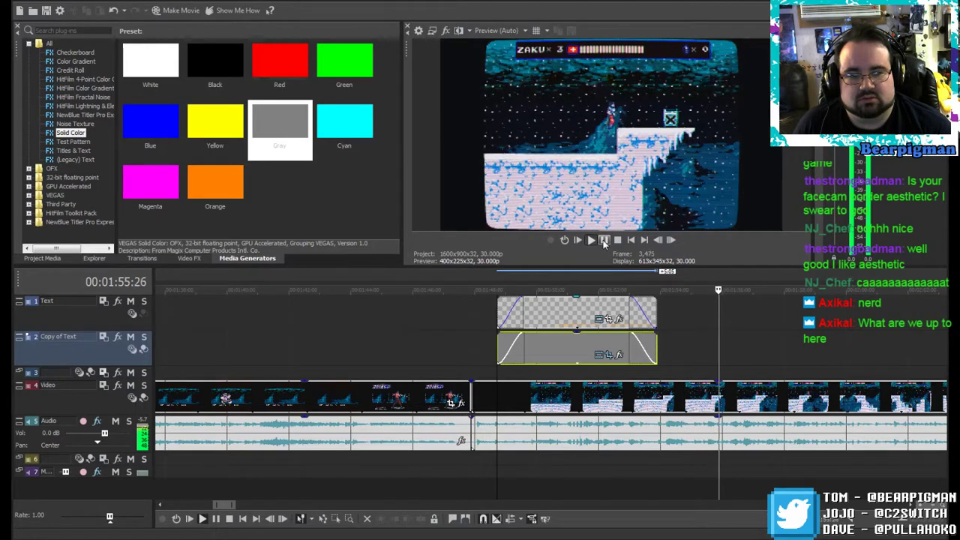
left_click(604, 240)
scroll(610, 329, "down", 5)
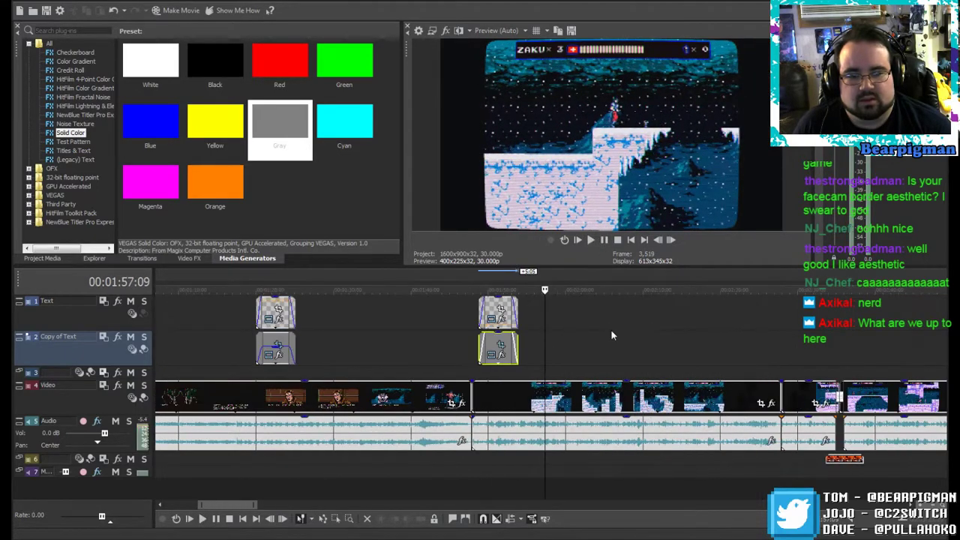
left_click(605, 241)
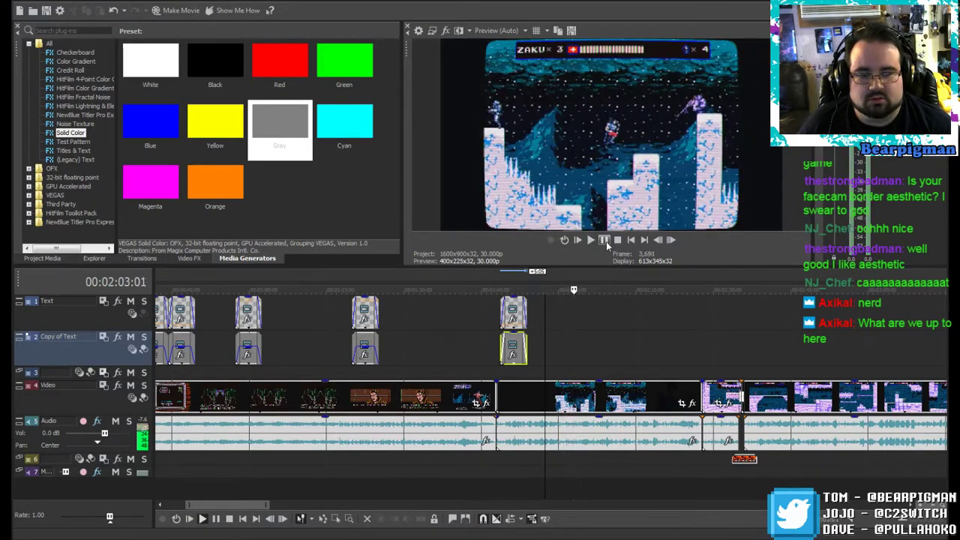
left_click(606, 241)
right_click(576, 306)
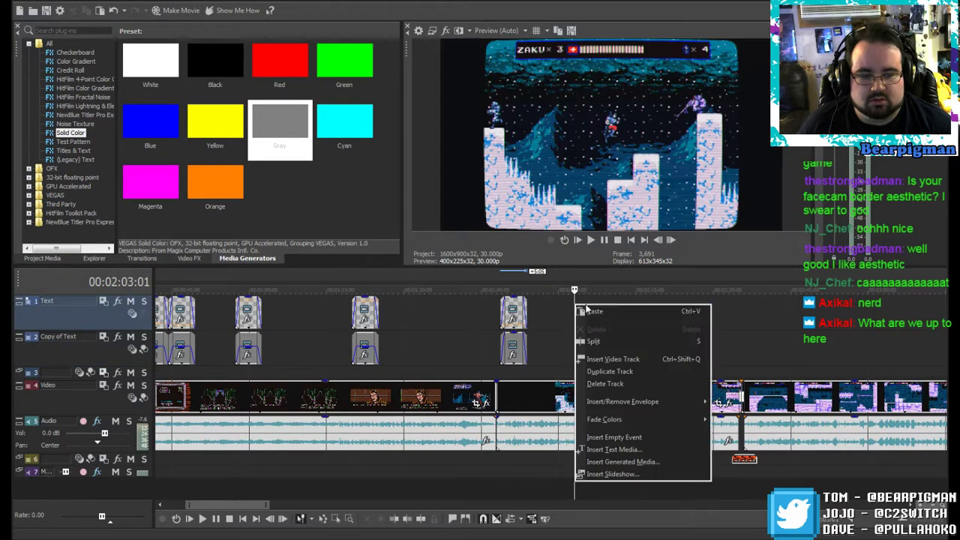
left_click(586, 312)
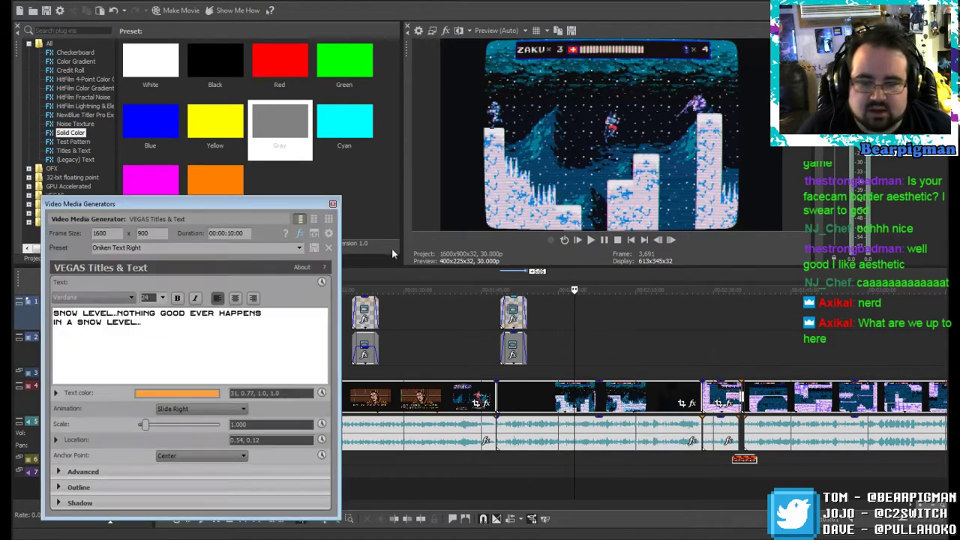
left_click(333, 204)
Step: Copy the snow level title together with the gray clip beneath it
left_click(512, 309)
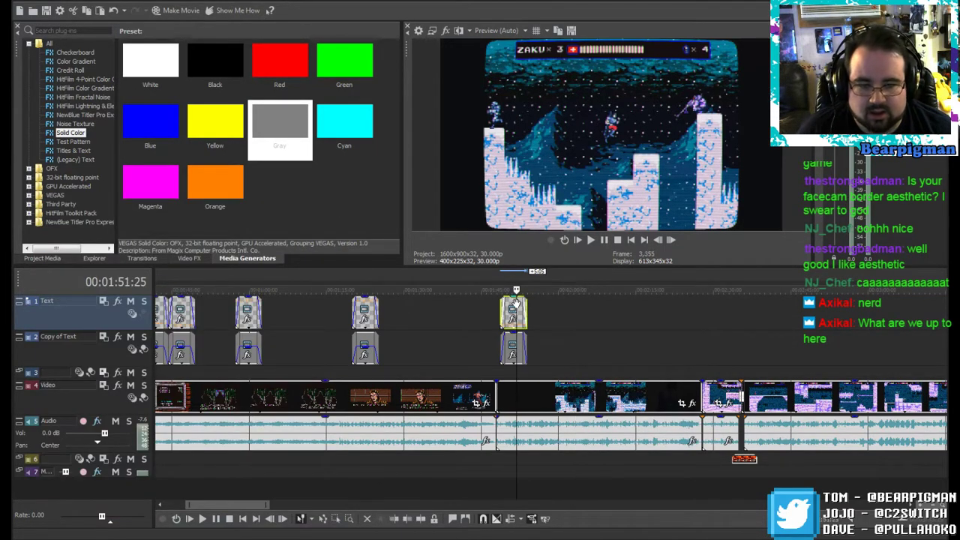
left_click(512, 337, "ctrl")
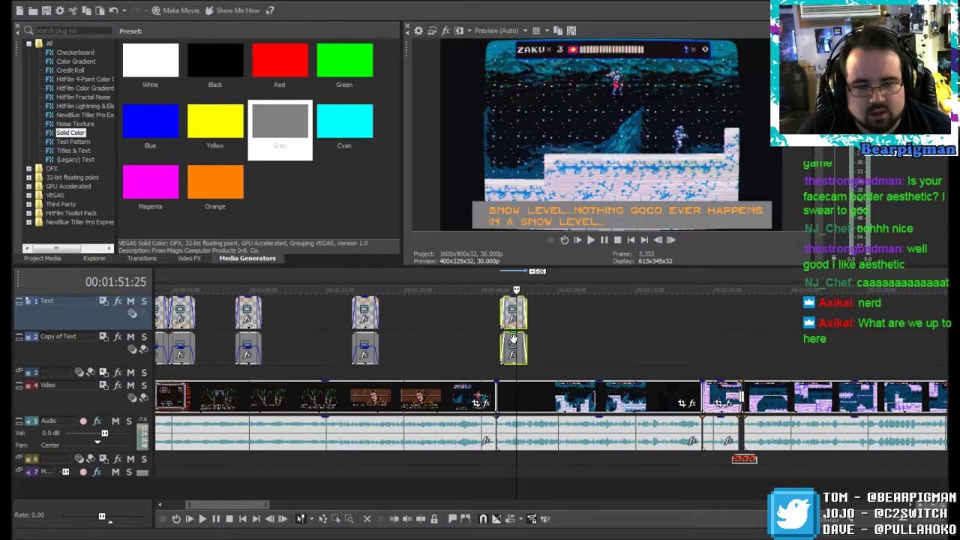
right_click(514, 338)
left_click(534, 168)
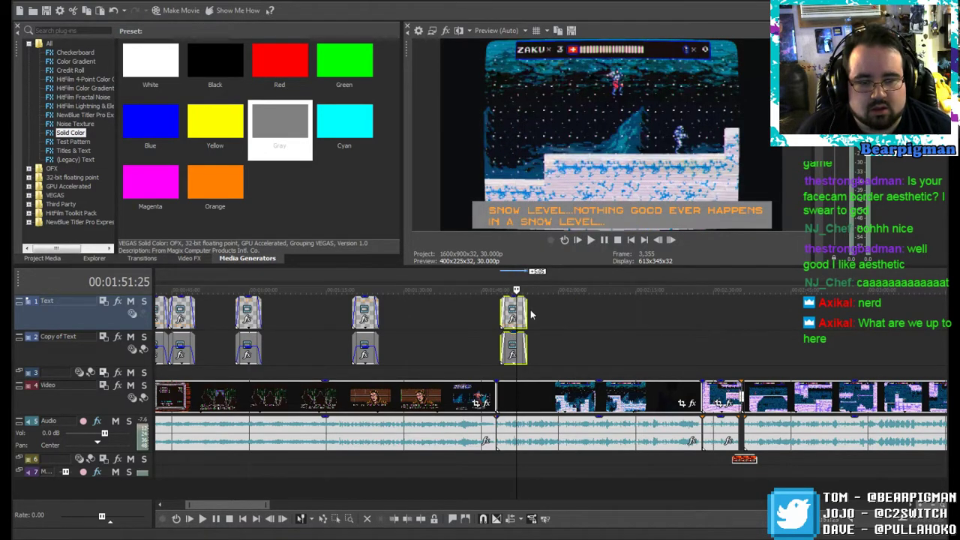
Step: Play the footage in short stretches after the snow level title to find the start point for the next title
left_click(538, 311)
key("space")
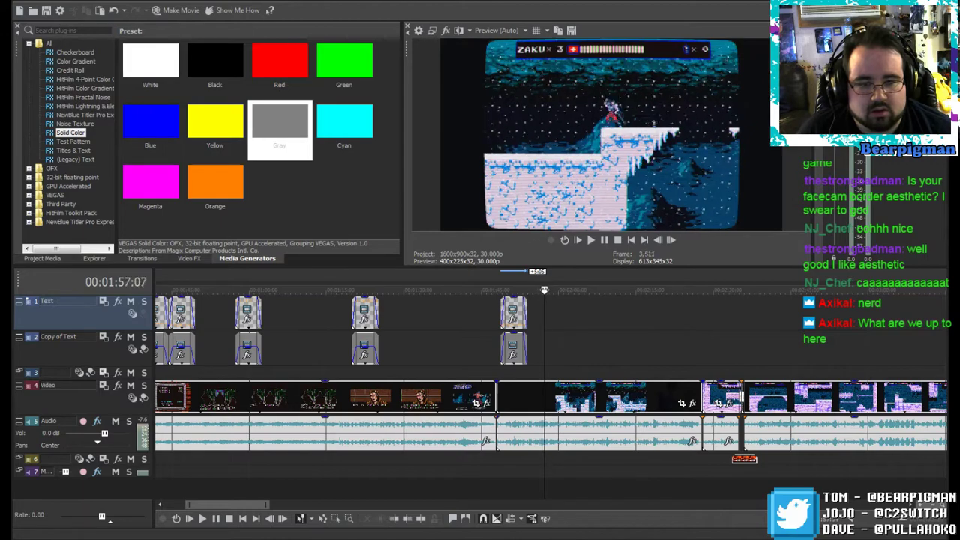
key("Return")
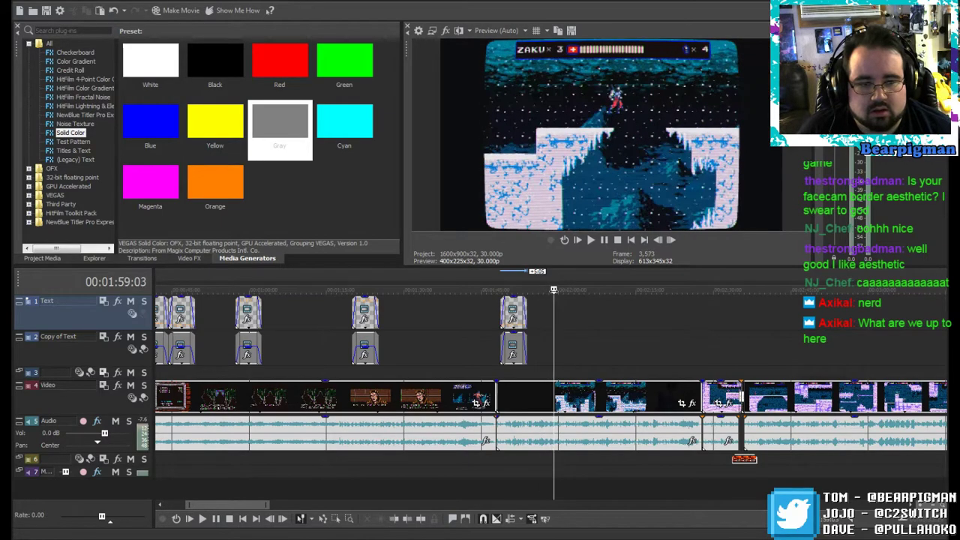
left_click(605, 240)
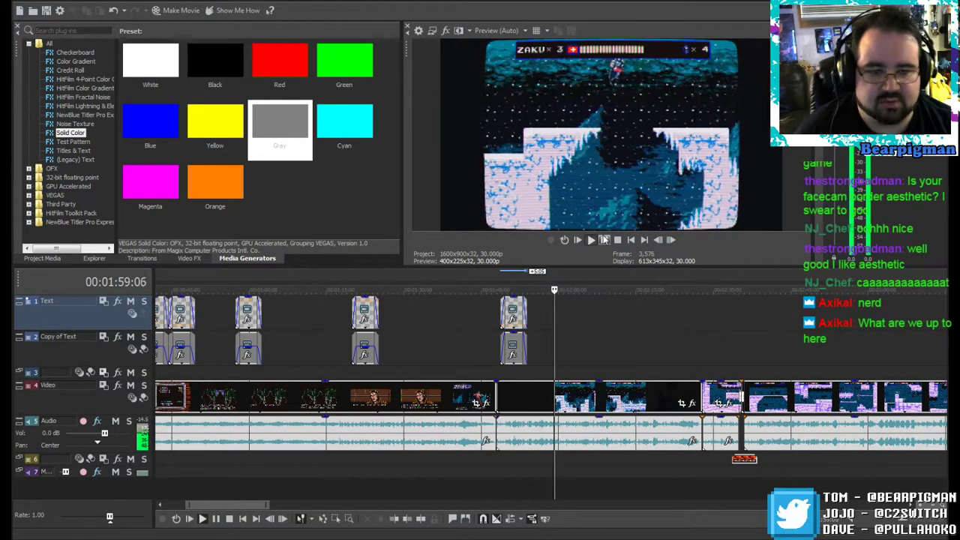
left_click(604, 240)
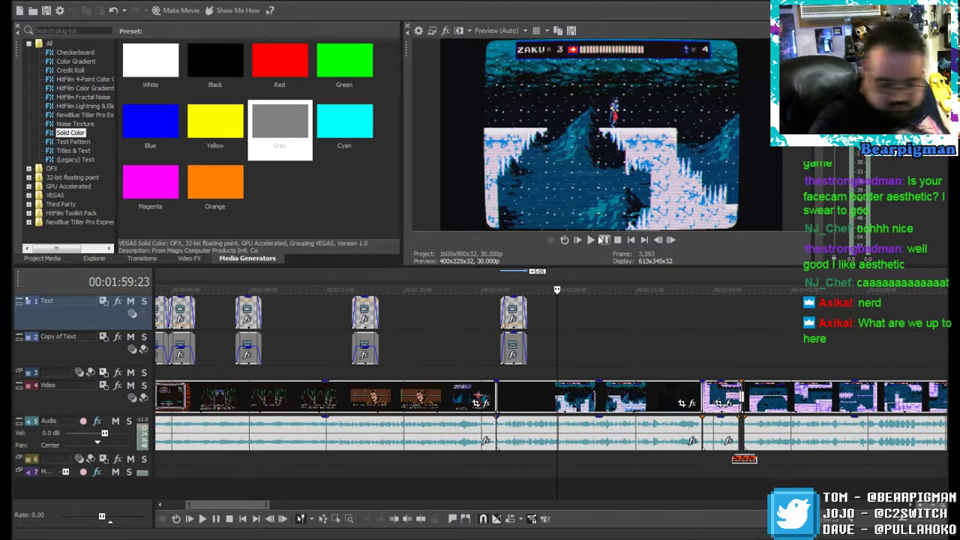
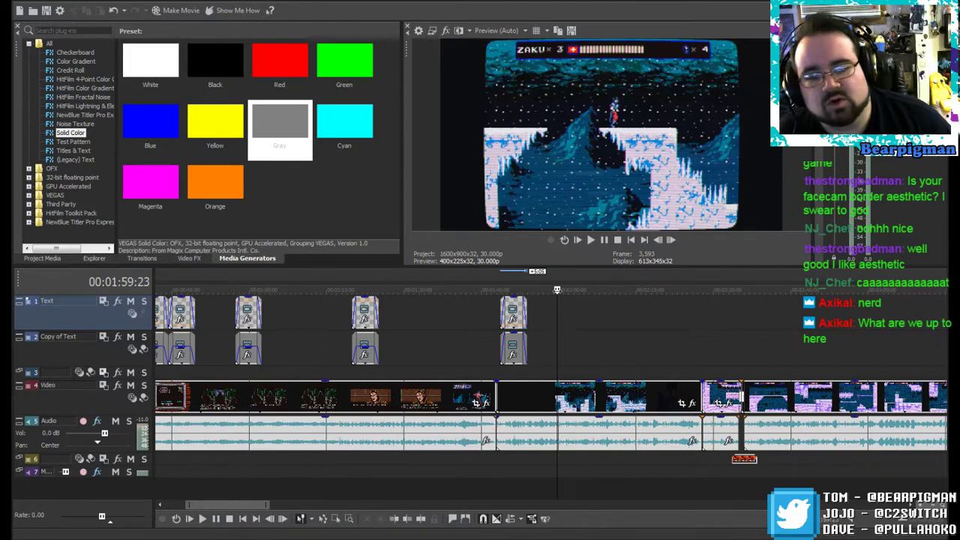
key("Left")
key("space")
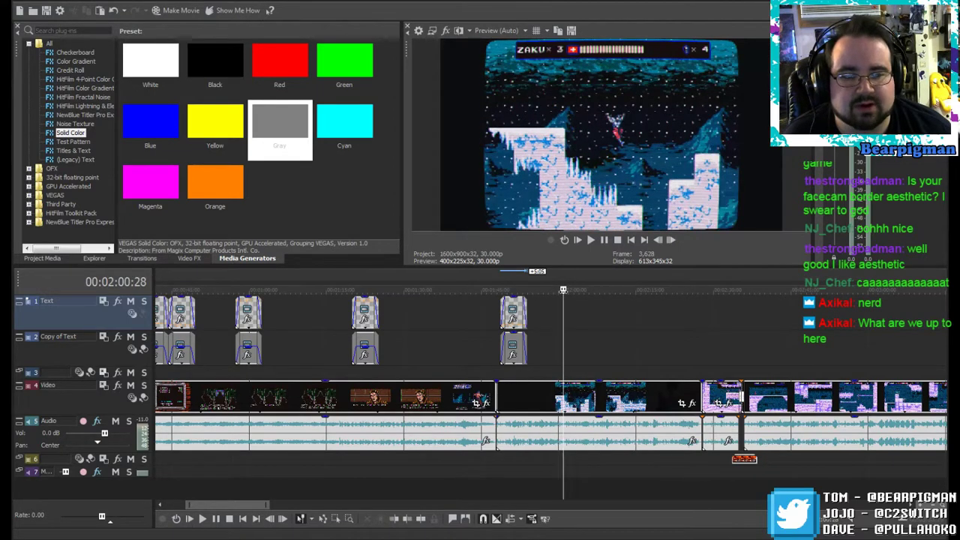
Step: Paste the copied title and gray clip at 00:02:01:04 on the Text and Copy of Text tracks
right_click(567, 308)
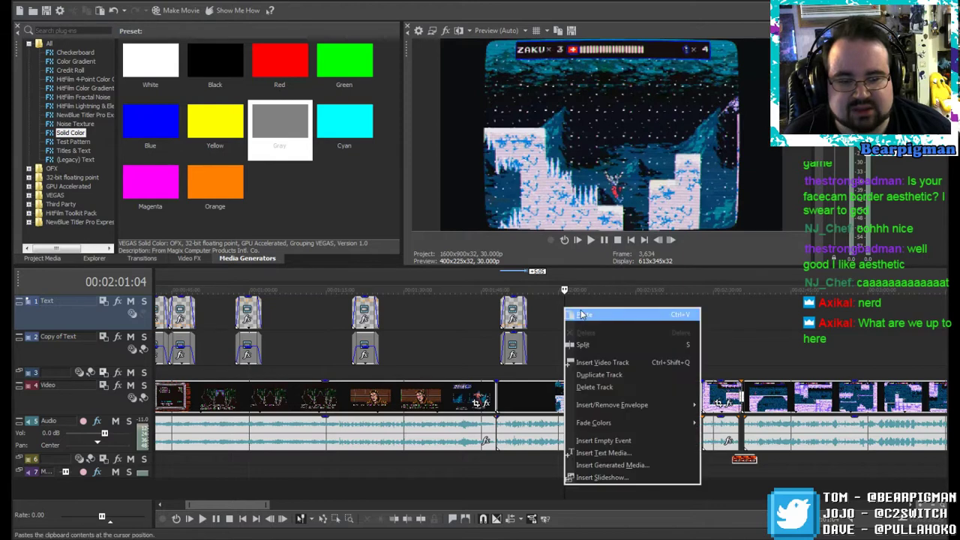
left_click(582, 315)
left_click(558, 218)
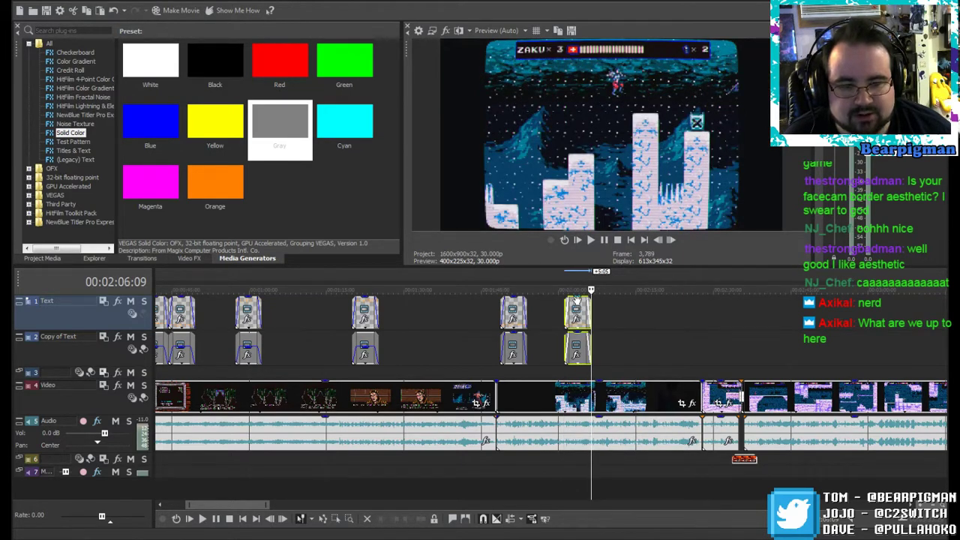
mouse_move(591, 290)
left_mouse_down()
mouse_move(582, 290)
mouse_move(591, 290)
left_mouse_up()
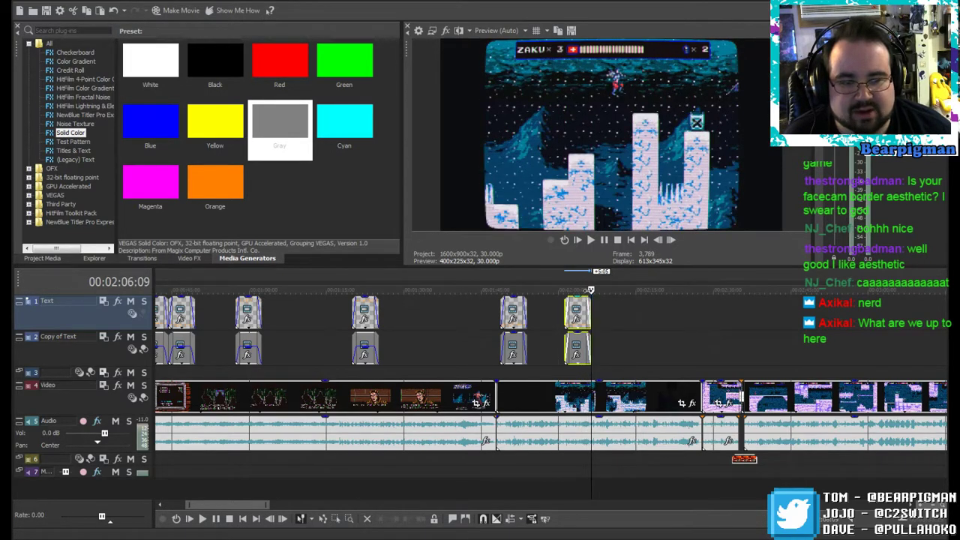
Step: Open the pasted title's generated text for editing and select all of its existing wording
right_click(576, 313)
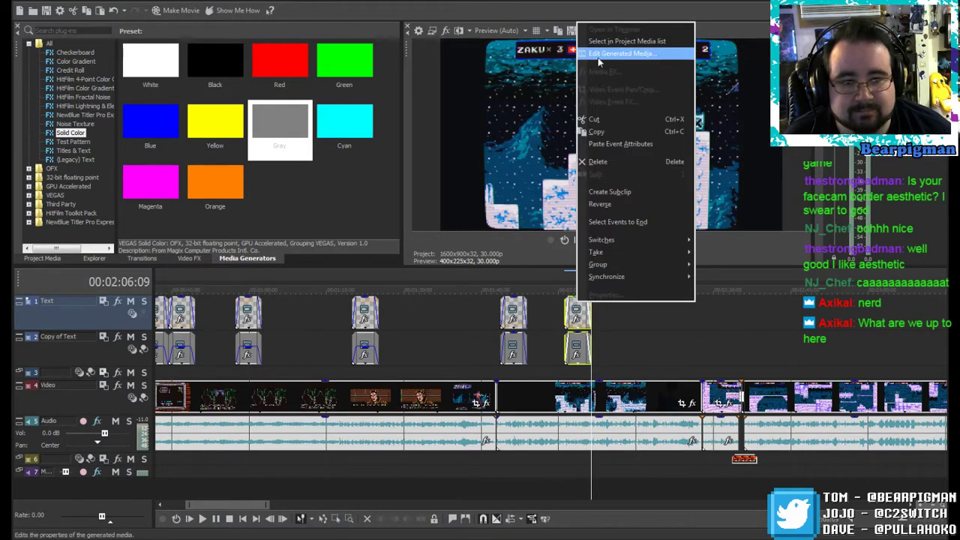
left_click(598, 57)
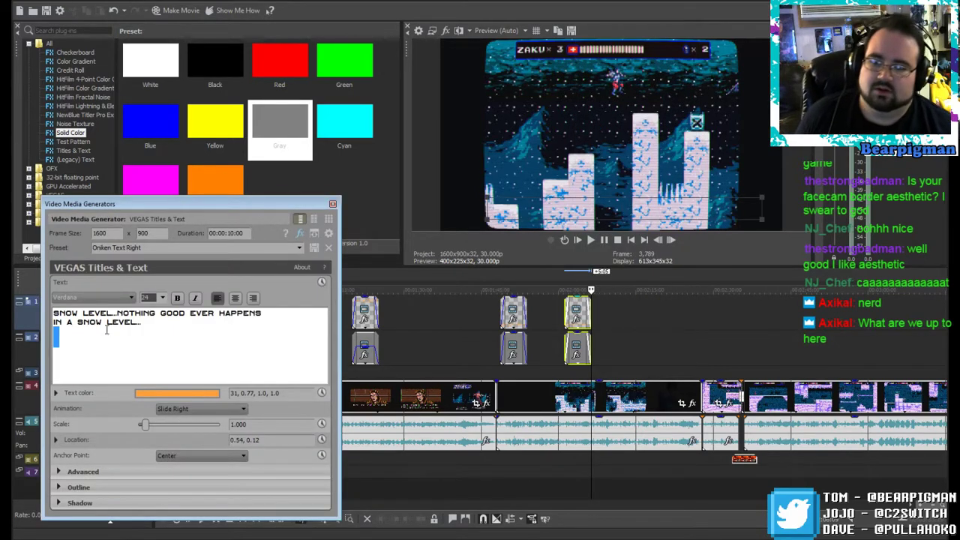
left_click_drag(77, 322, 47, 318)
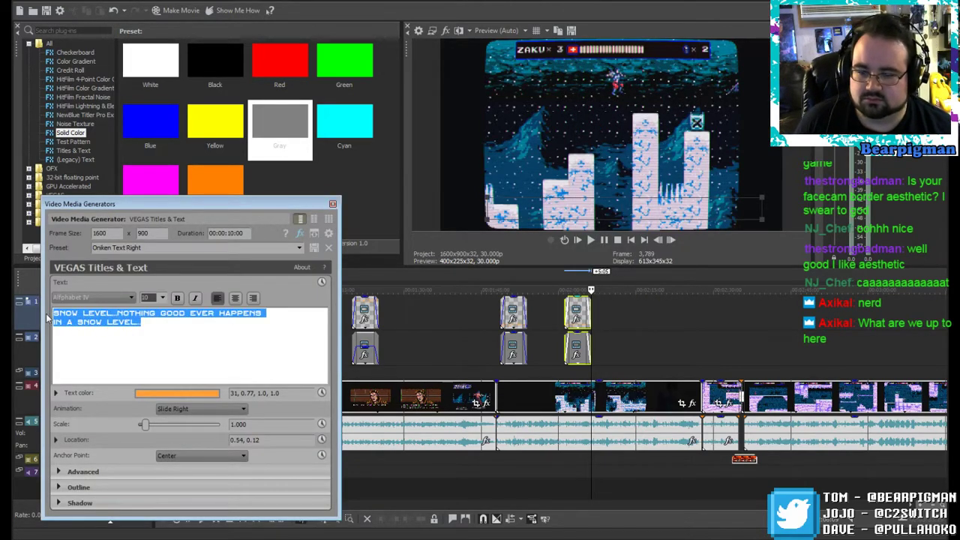
Step: Try the title wording "LIKE IN NINJA GAIDEN. NOTHING HERE DOES A TON OF DAMAGE. IT'LL JUST KNOCK YOU INTO A PIT. SO"
type("MUCH LIK")
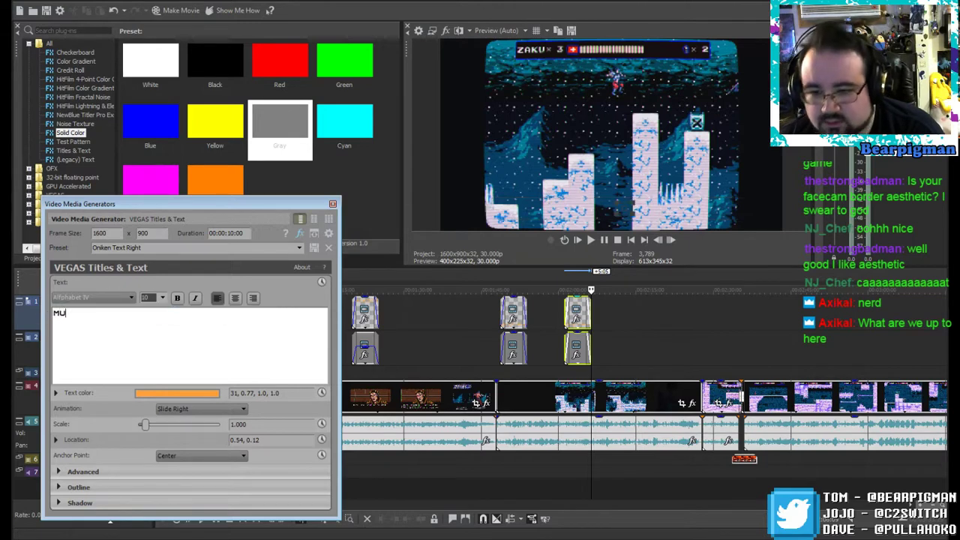
key("BackSpace")
key("BackSpace")
key("BackSpace")
key("BackSpace")
key("BackSpace")
key("BackSpace")
key("BackSpace")
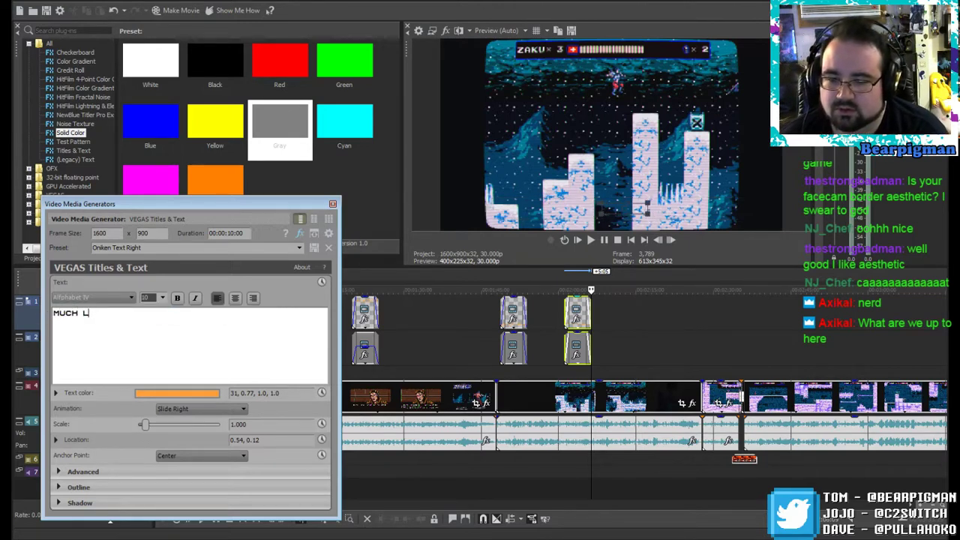
type("LIK")
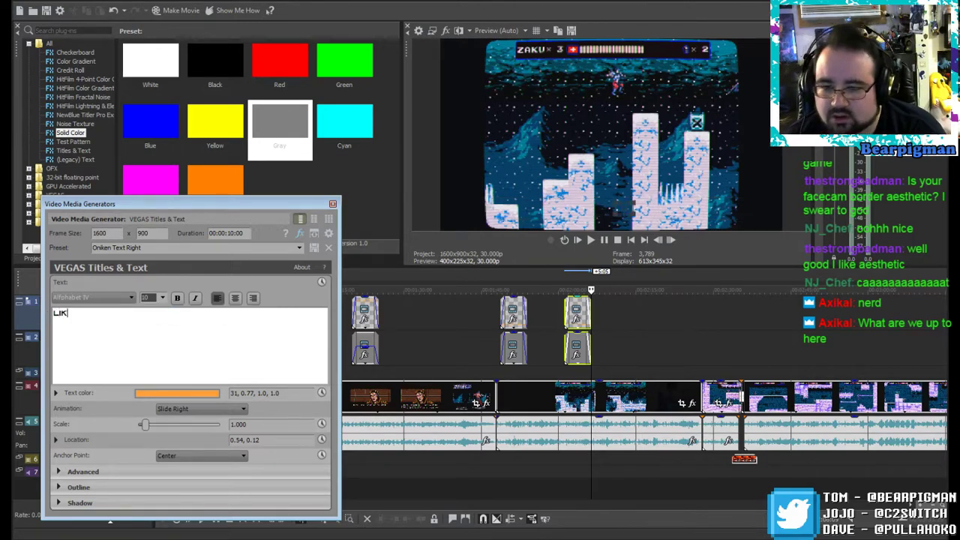
type("E IN NINJA ")
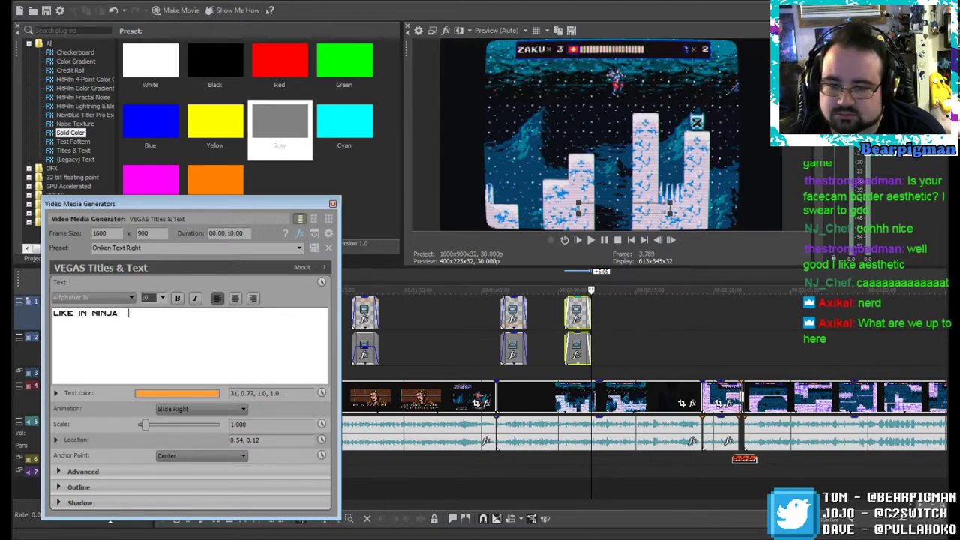
type("GAIDEN. NOTHIN")
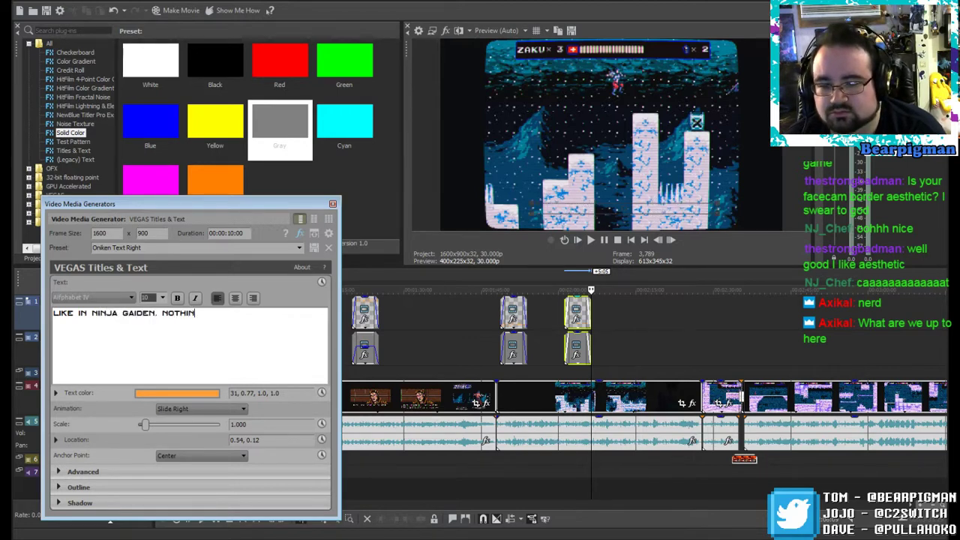
type("G HERE DOES ")
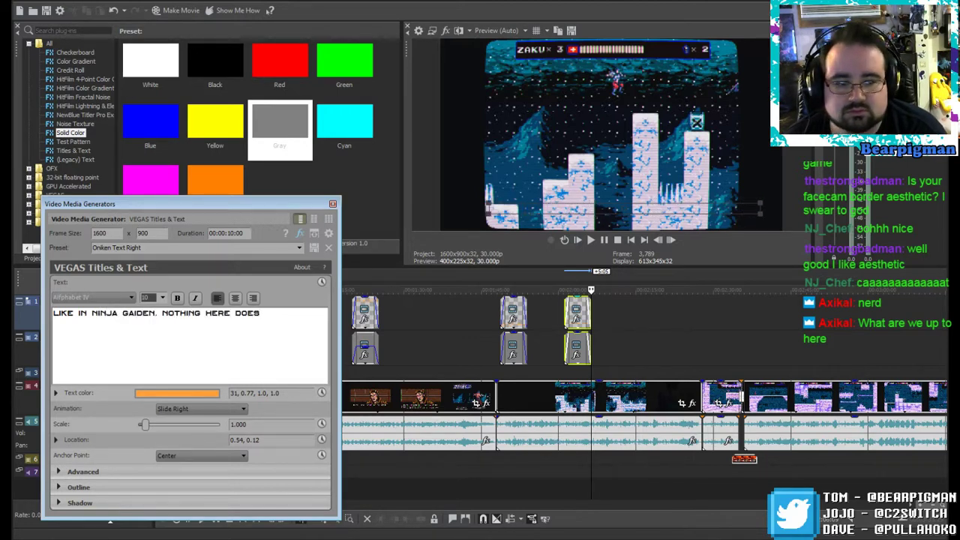
type("A TON OF DAMAGE. IT'LL JUST KNOCK")
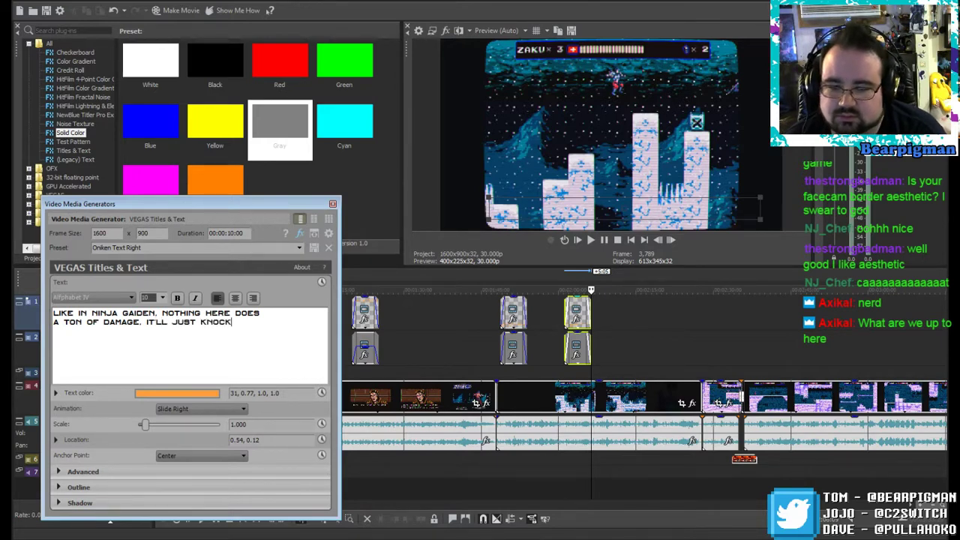
type("INTO A PIT. SO")
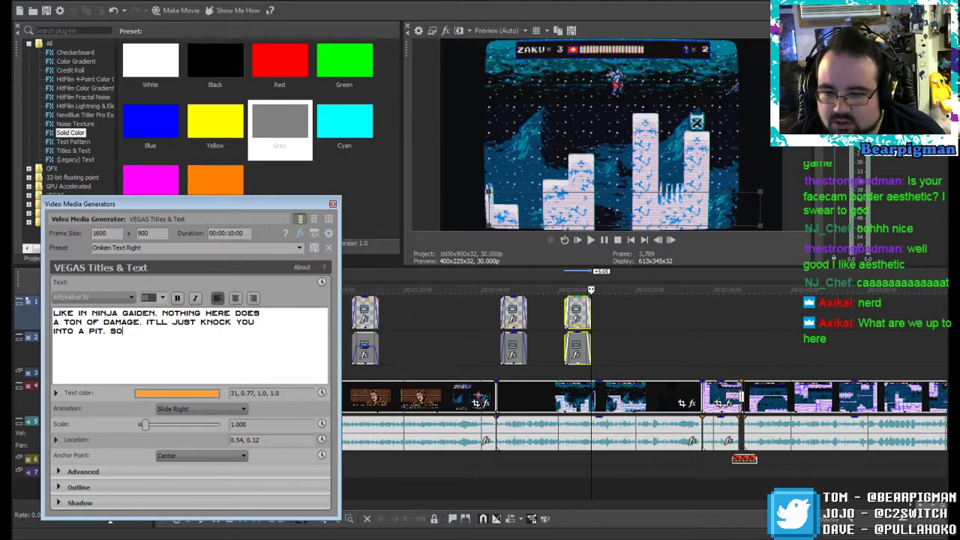
Step: Delete the drafted Ninja Gaiden wording from the pasted title
key("BackSpace")
key("BackSpace")
key("BackSpace")
key("BackSpace")
key("BackSpace")
key("BackSpace")
key("BackSpace")
key("BackSpace")
key("BackSpace")
key("BackSpace")
key("BackSpace")
key("BackSpace")
key("BackSpace")
key("BackSpace")
key("BackSpace")
key("BackSpace")
key("BackSpace")
key("BackSpace")
key("BackSpace")
key("BackSpace")
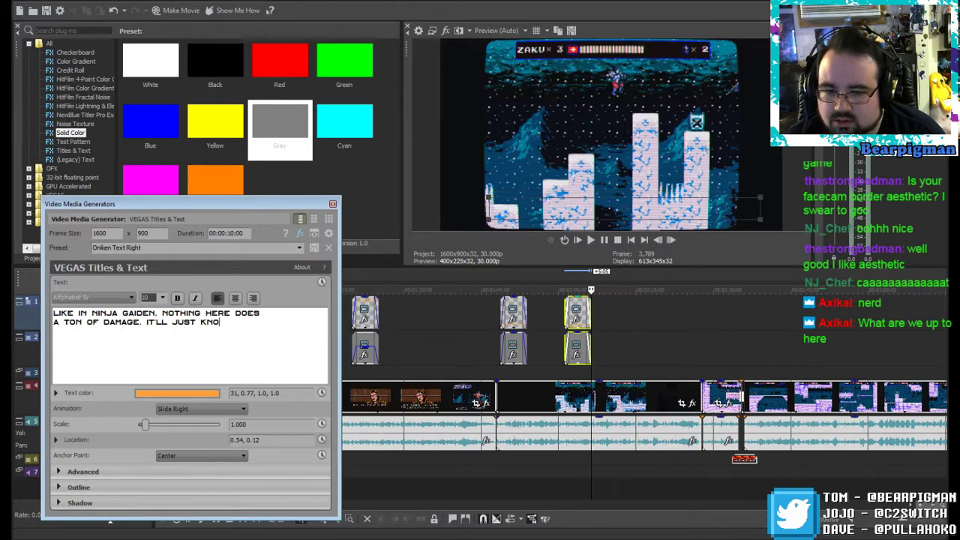
key("BackSpace")
key("BackSpace")
key("BackSpace")
key("BackSpace")
key("BackSpace")
key("BackSpace")
key("BackSpace")
key("BackSpace")
key("BackSpace")
key("BackSpace")
key("BackSpace")
key("BackSpace")
key("BackSpace")
key("BackSpace")
key("BackSpace")
key("BackSpace")
key("BackSpace")
key("BackSpace")
key("BackSpace")
key("BackSpace")
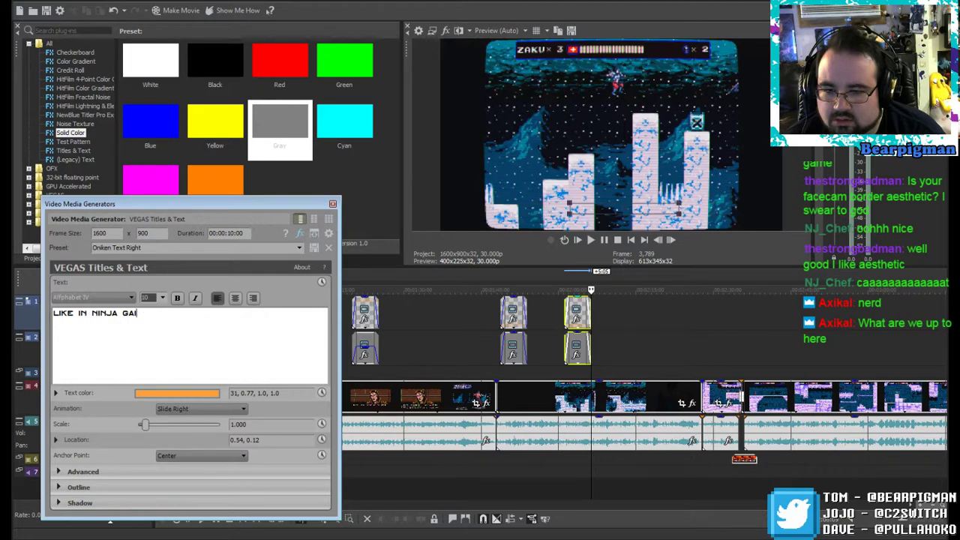
key("BackSpace")
key("BackSpace")
key("BackSpace")
key("BackSpace")
key("BackSpace")
key("BackSpace")
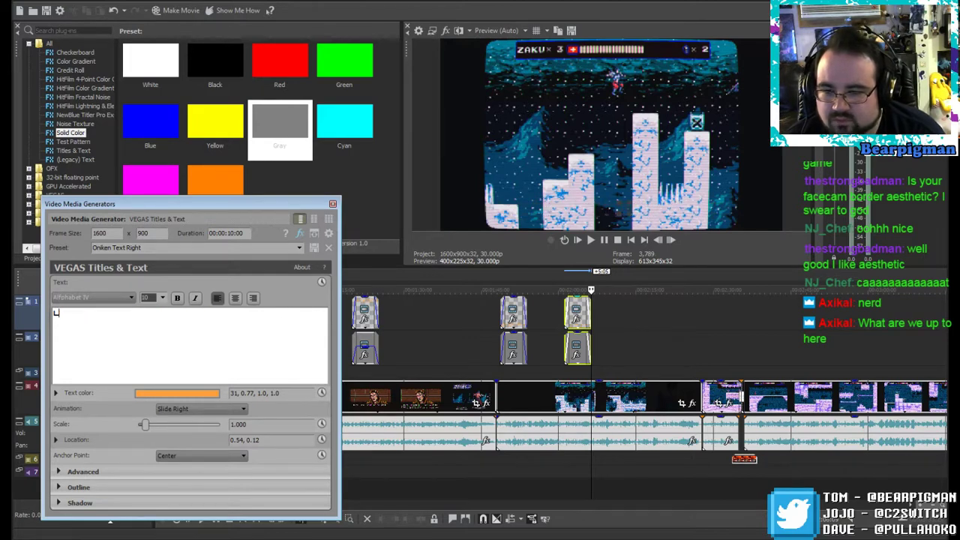
Step: Enter "NOTHING HERE DOES A TON OF DAMAGE, BUT" as the first line of the title at 00:02:01:04
type("OTHING HE")
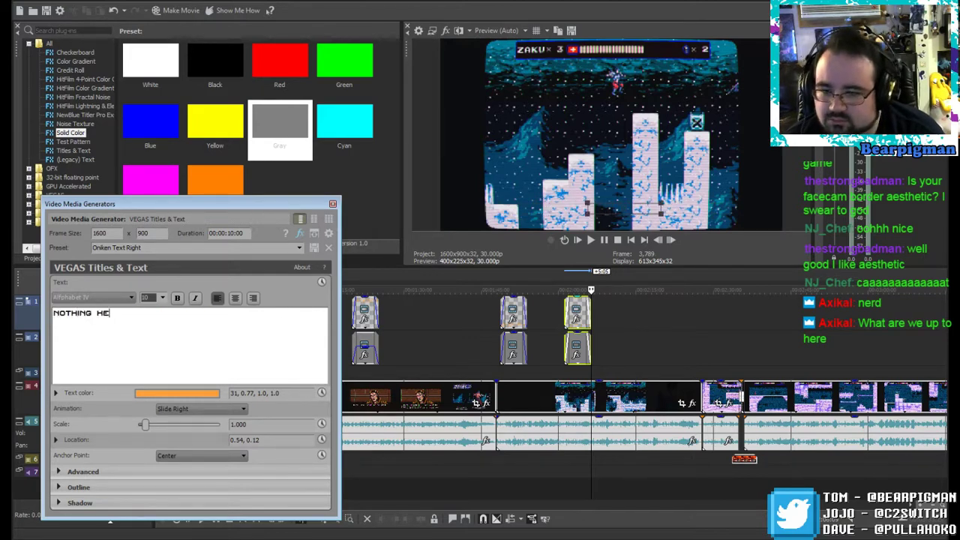
type("RE DOES A TO")
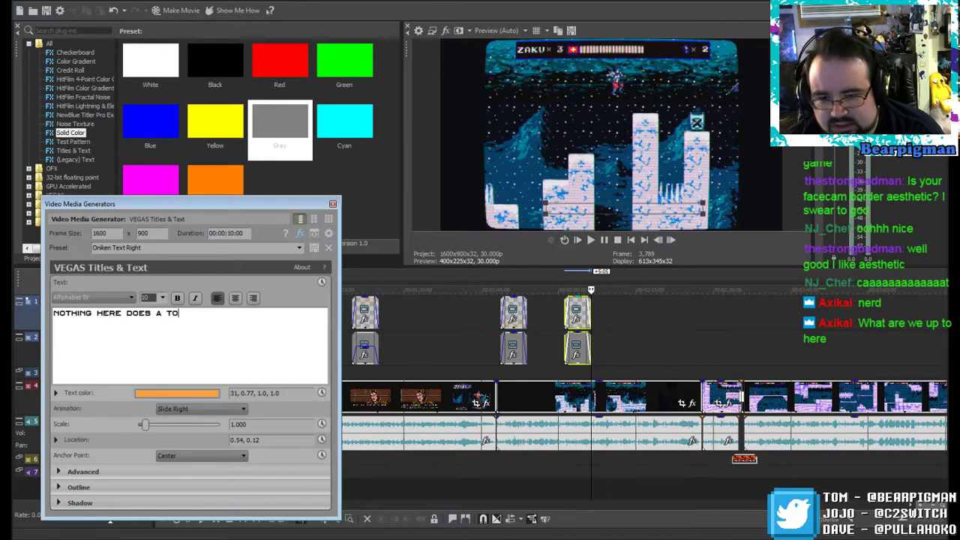
type("N OF DAMAGE")
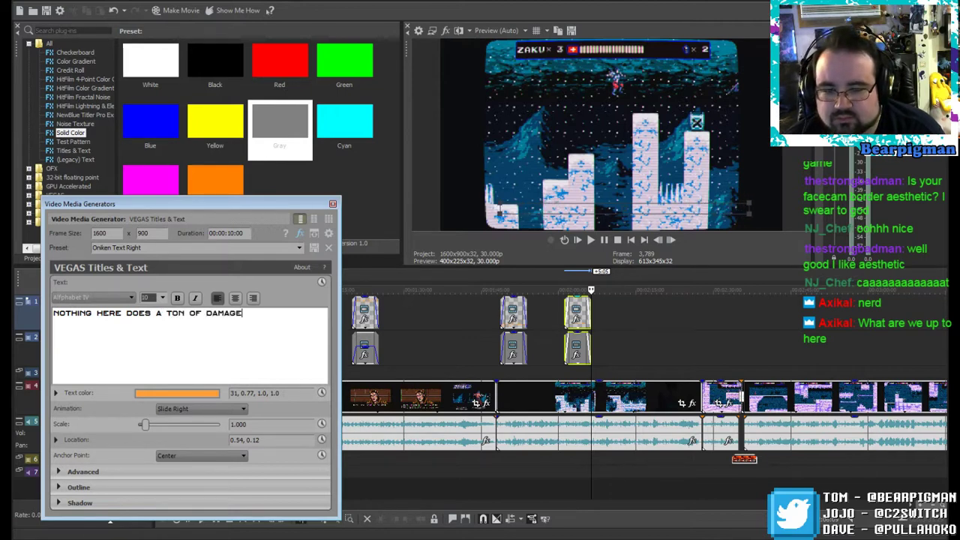
type(". BUT")
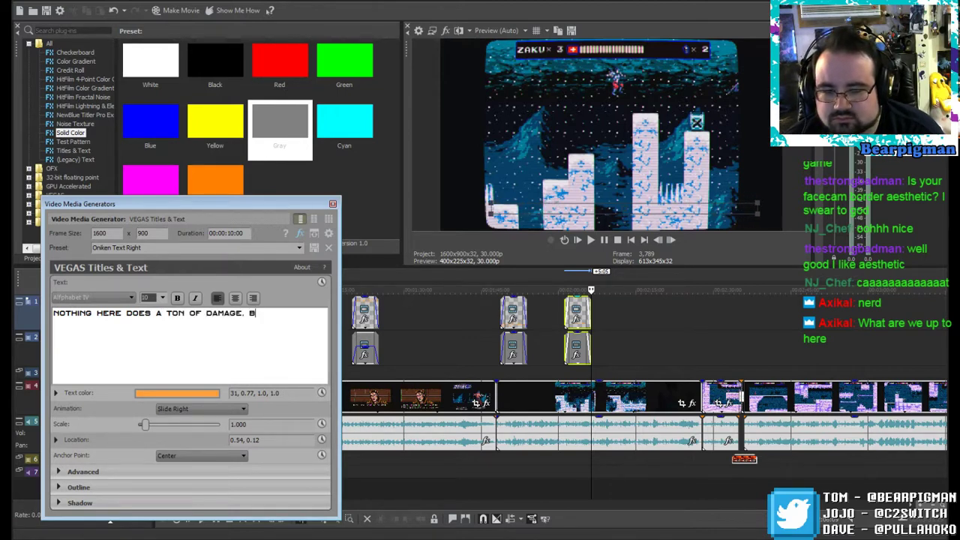
key("Return")
Step: Try "EVERYTHING HAS A CHANCE OF" as the title's second line and delete that wording again
type("EVERYTHING HAS A CHANCE OF")
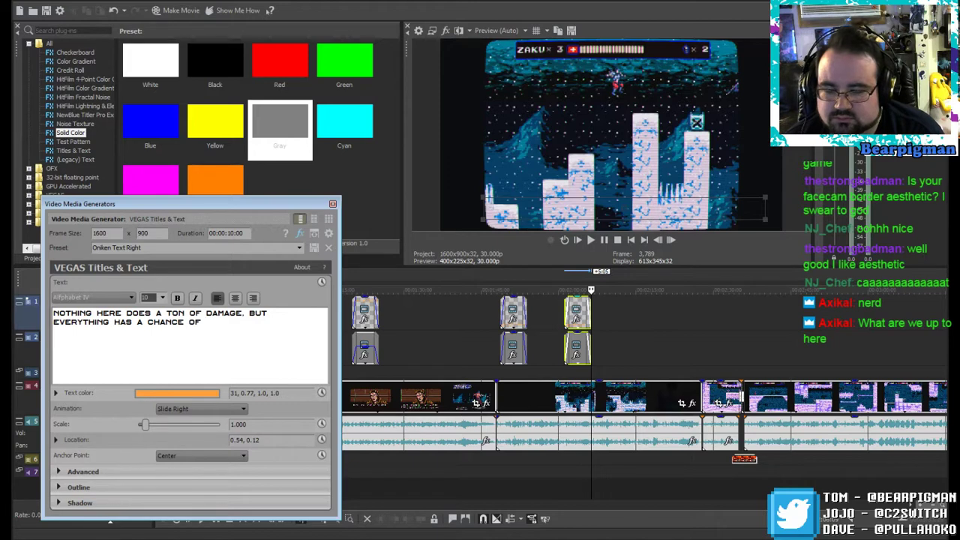
key("BackSpace")
key("BackSpace")
key("BackSpace")
key("BackSpace")
key("BackSpace")
key("BackSpace")
key("BackSpace")
key("BackSpace")
key("BackSpace")
key("BackSpace")
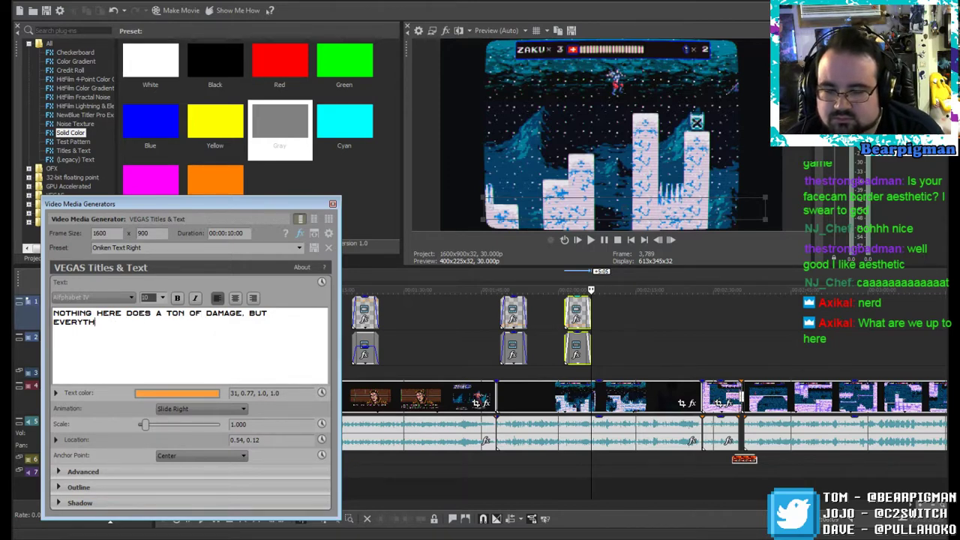
key("BackSpace")
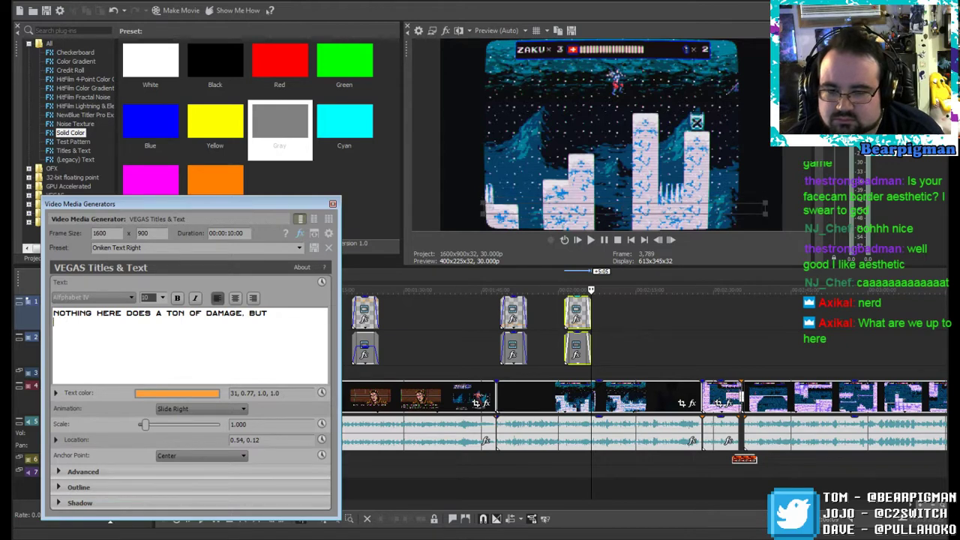
Step: Enter "ANY DMG CAN KNOCK YOU INTO A PIT AND DIE" as the title's second line and close the text generator
type("ANY DMG")
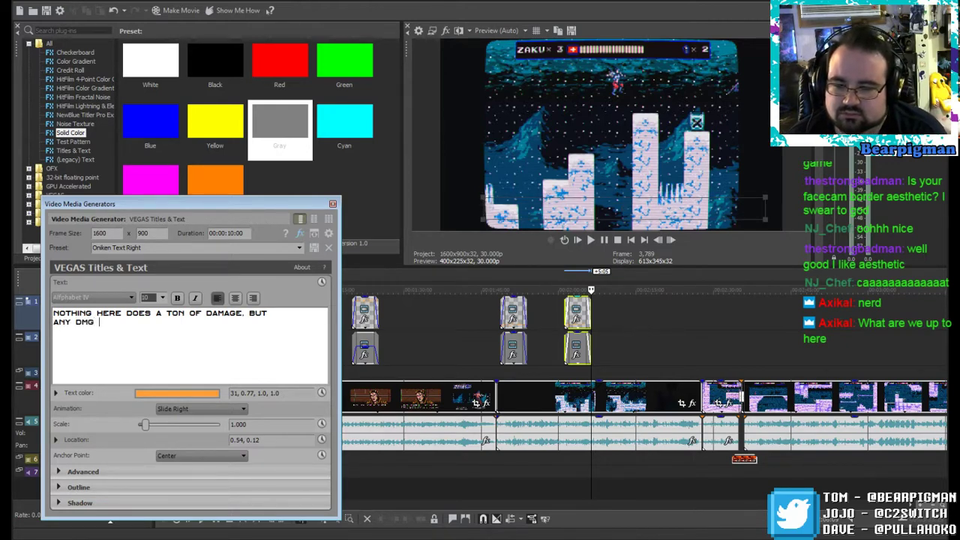
type(" KNOCKS")
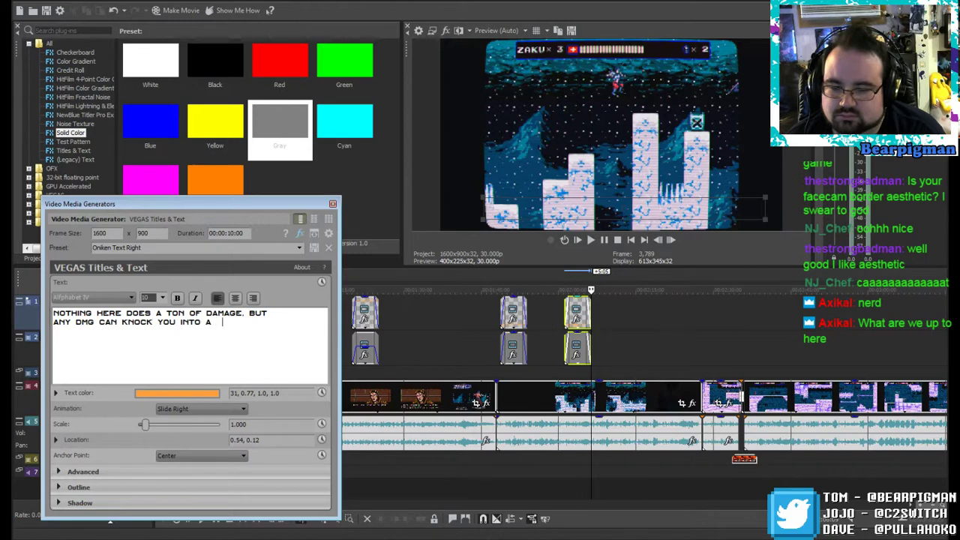
type("DIE")
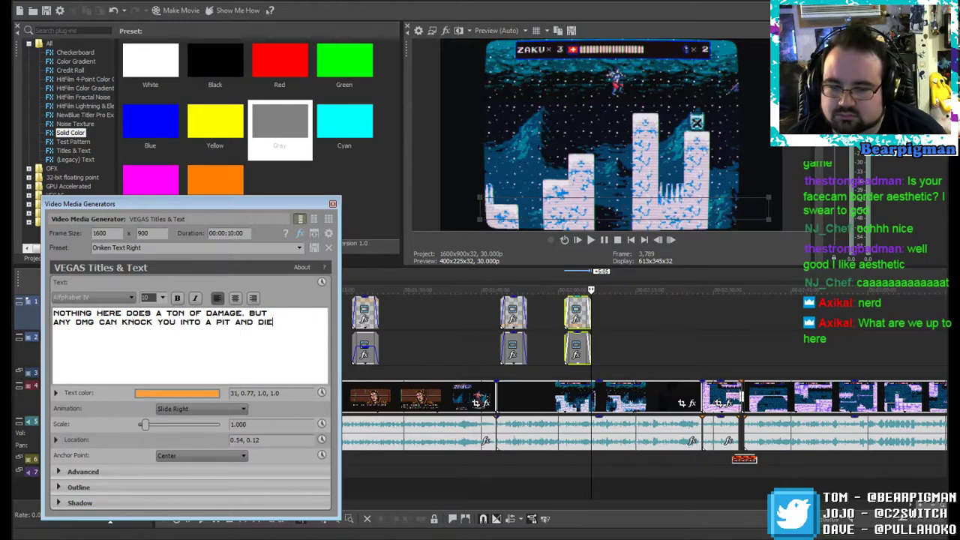
left_click(333, 204)
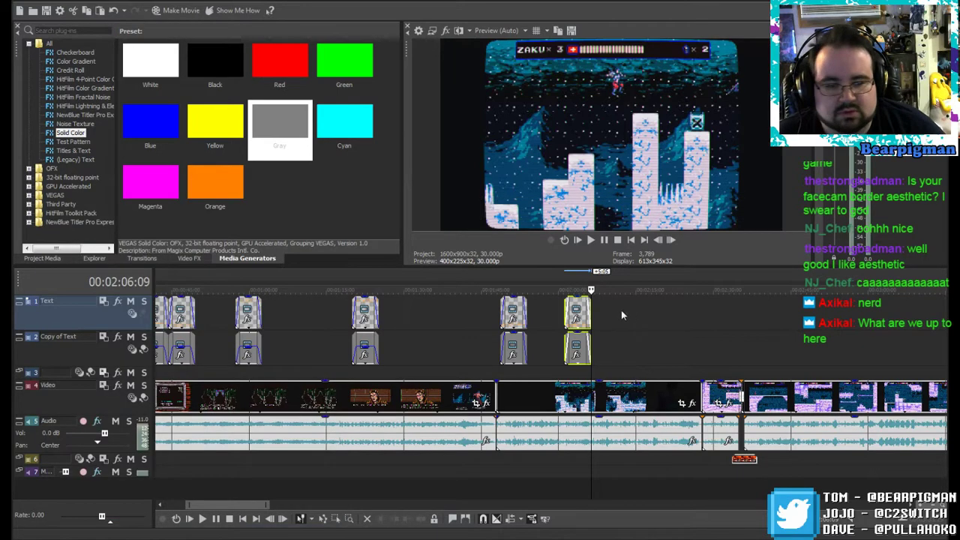
Step: Play on from 00:02:01:04 and paste the copied title and gray clip at 00:02:09:25 as a new copy of the source media
left_click_drag(591, 290, 564, 290)
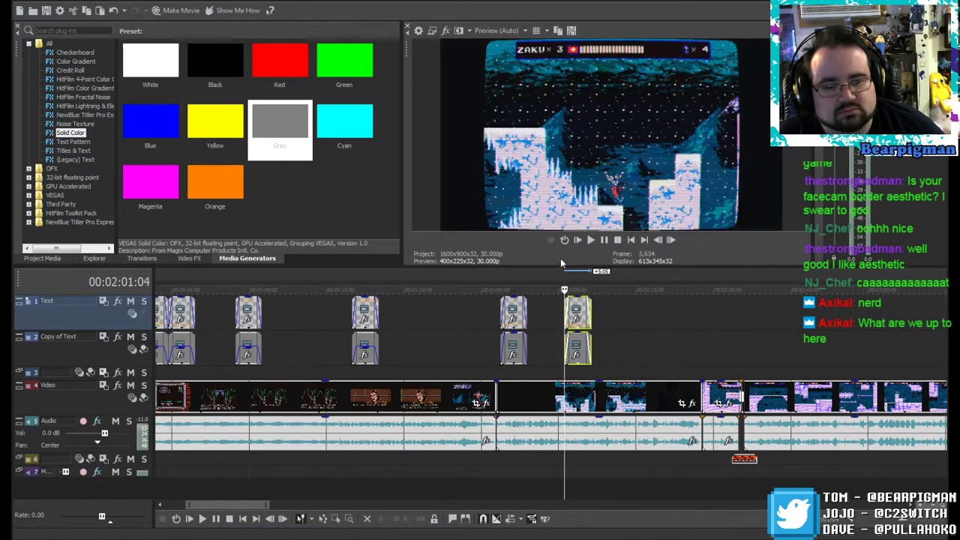
left_click(593, 242)
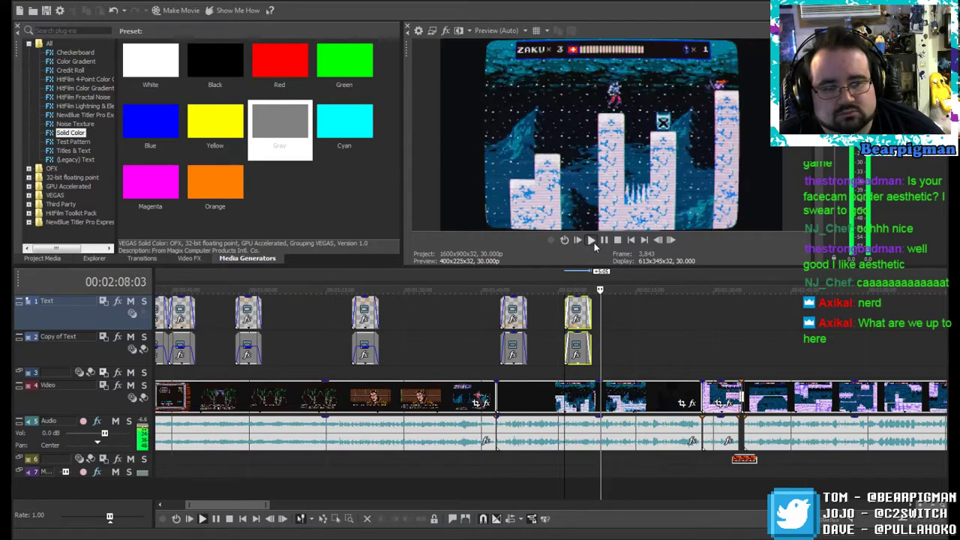
left_click(603, 240)
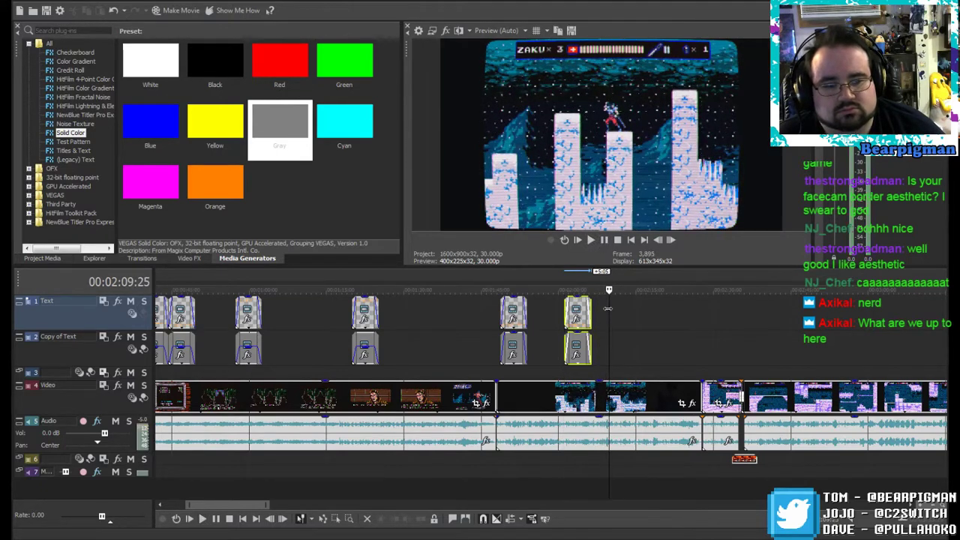
left_click(607, 307)
right_click(610, 305)
left_click(629, 315)
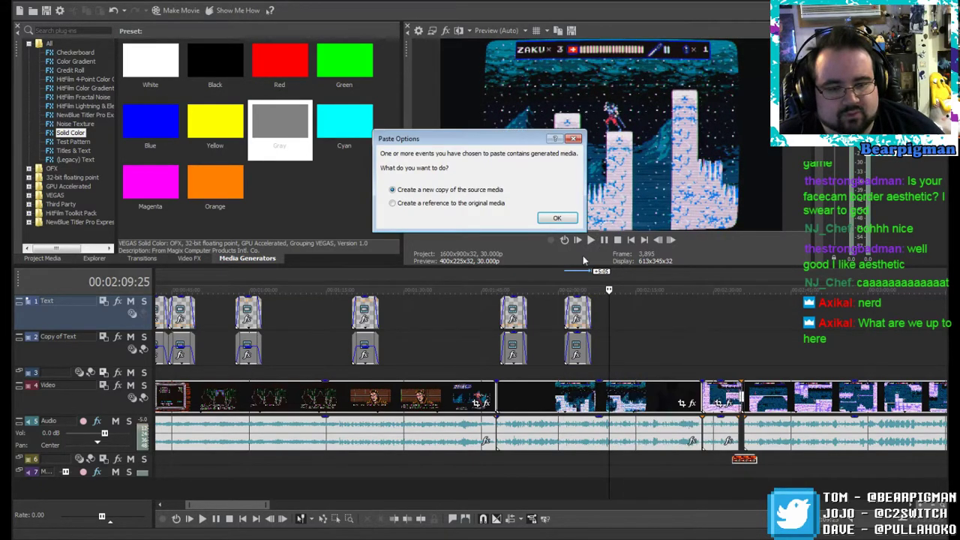
left_click(557, 219)
Step: Replace the wording of the title at 00:02:09:25 with "GRENADES ARE YOUR BEST FRIENDS" and close the text generator
right_click(617, 302)
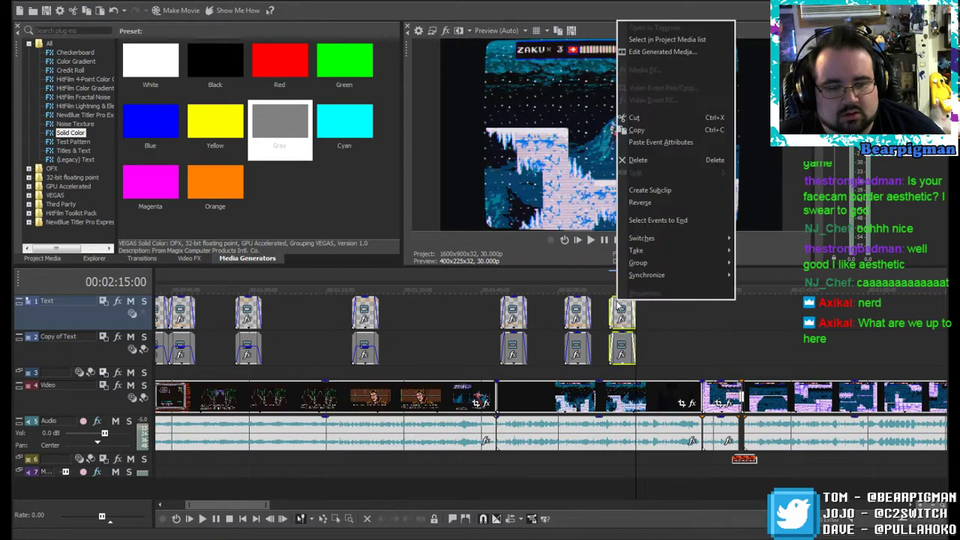
left_click(660, 52)
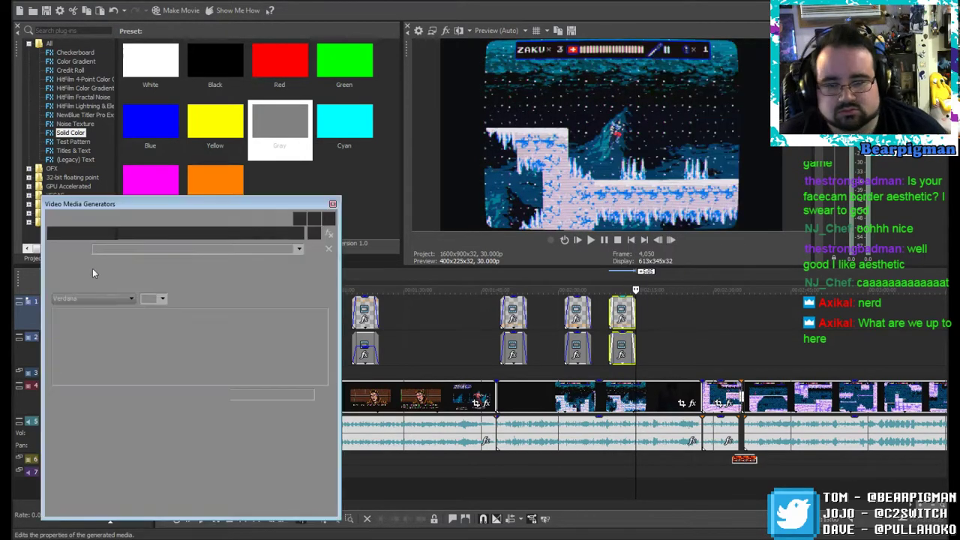
left_click_drag(161, 318, 52, 312)
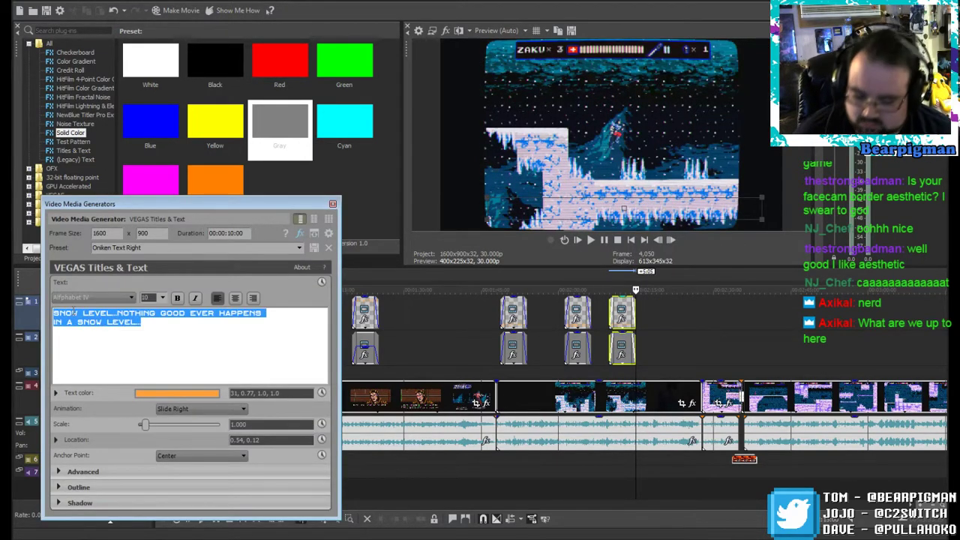
type("GREN")
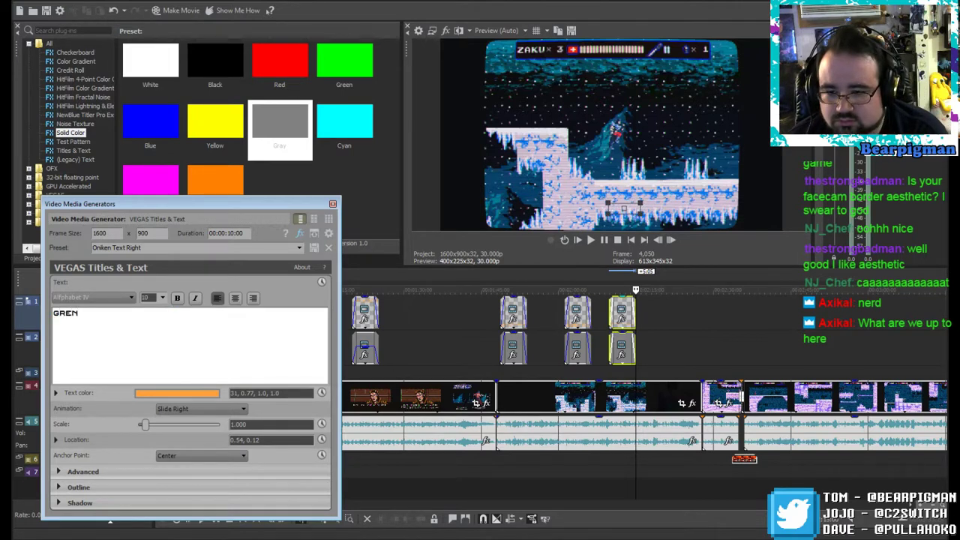
type("ADES ARE O")
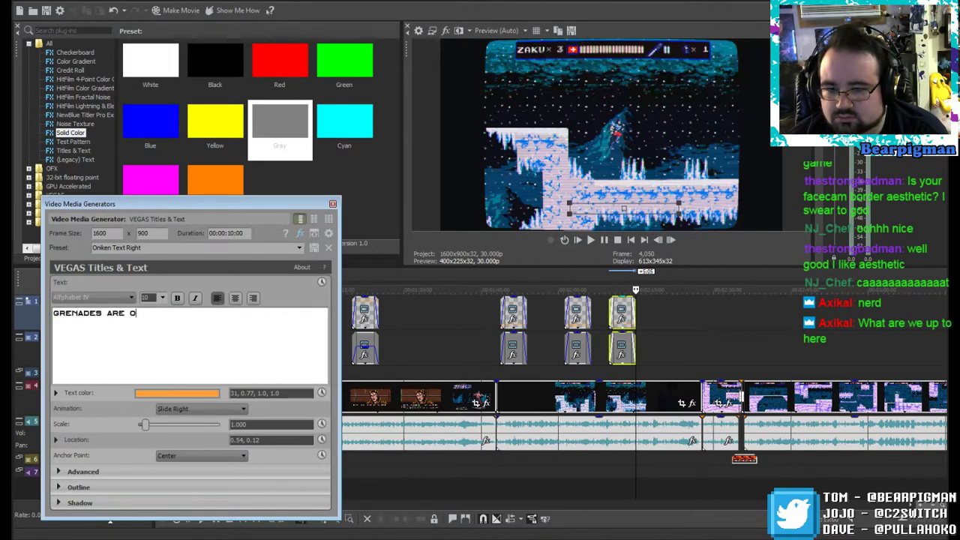
key("BackSpace")
type("YOUR BEST F")
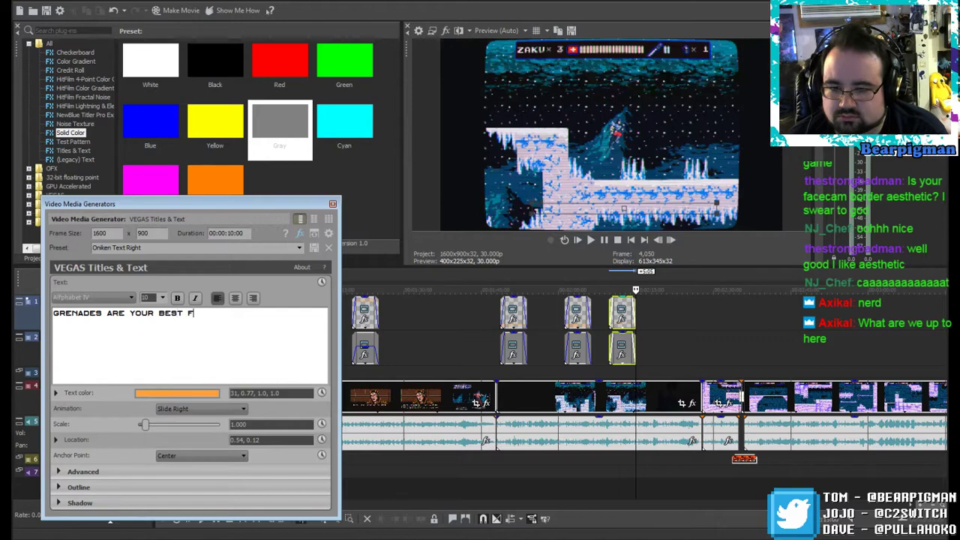
type("RIENDS")
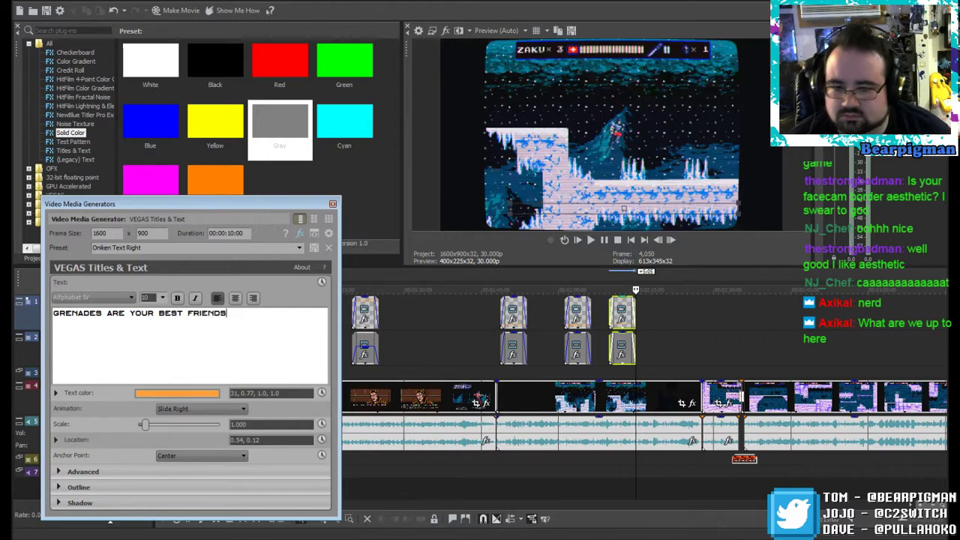
left_click(332, 204)
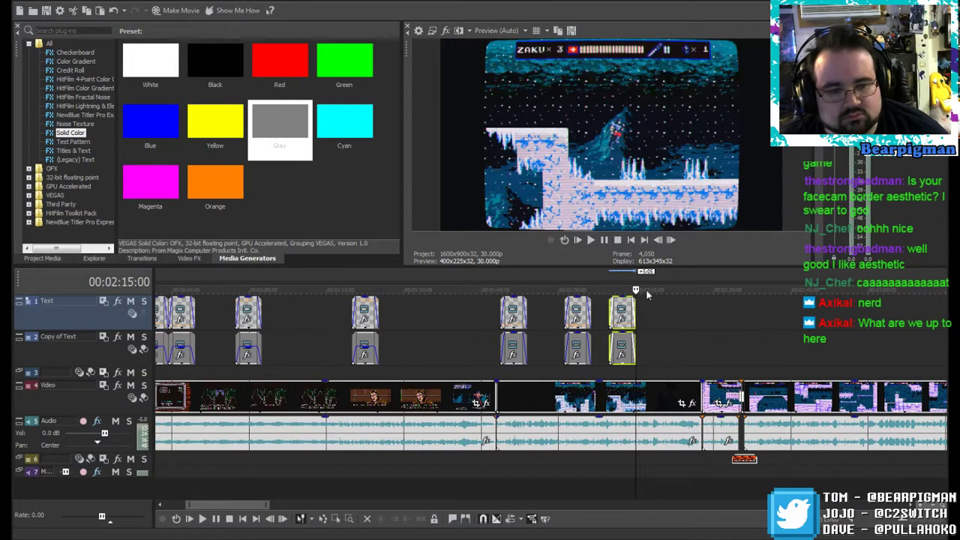
Step: Paste new copies of the title and gray clip at 00:02:29:00, and shift both earlier to the start of the cave footage clip
left_click_drag(636, 290, 608, 289)
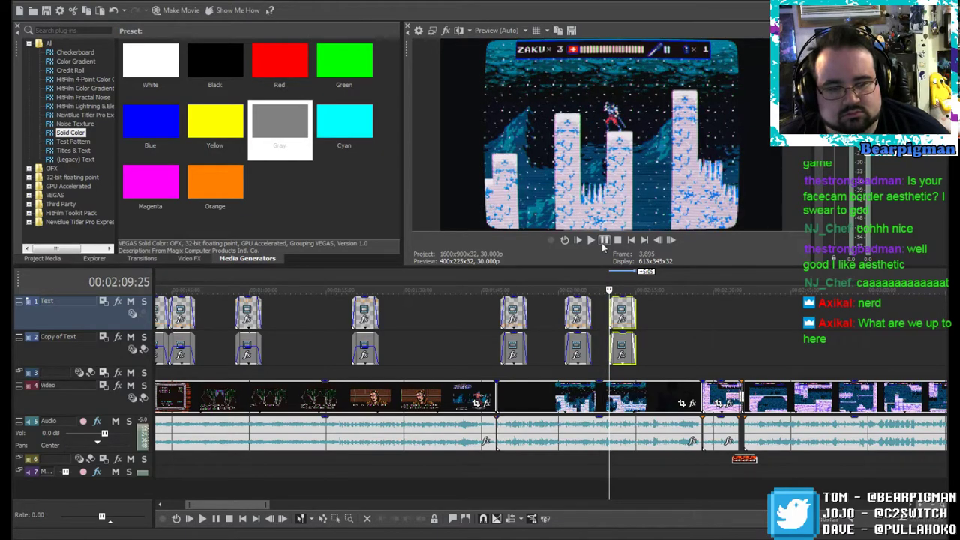
left_click(590, 239)
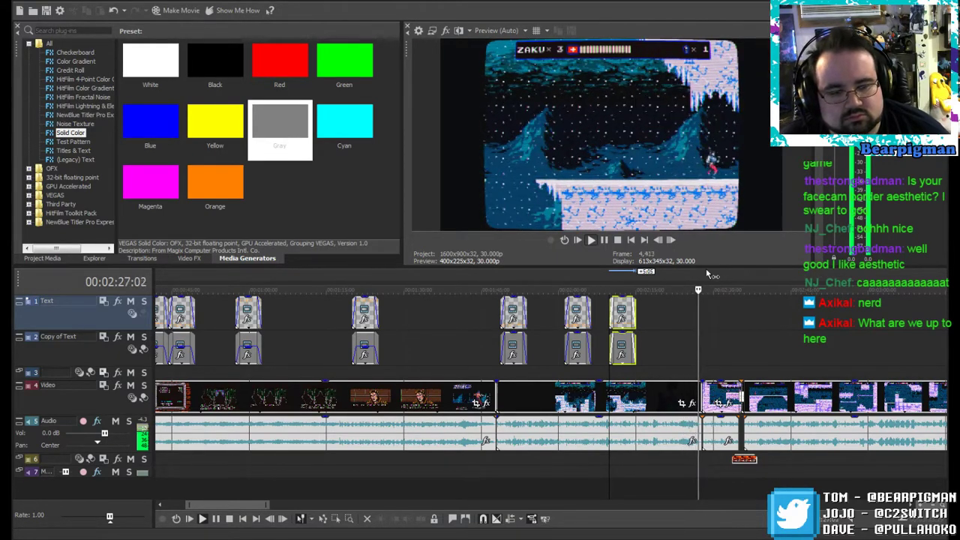
left_click(604, 242)
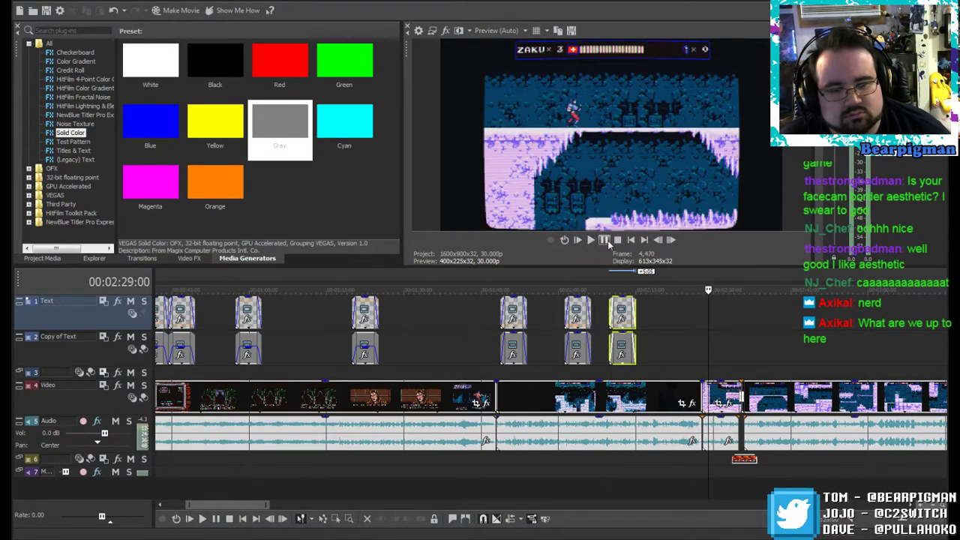
right_click(707, 310)
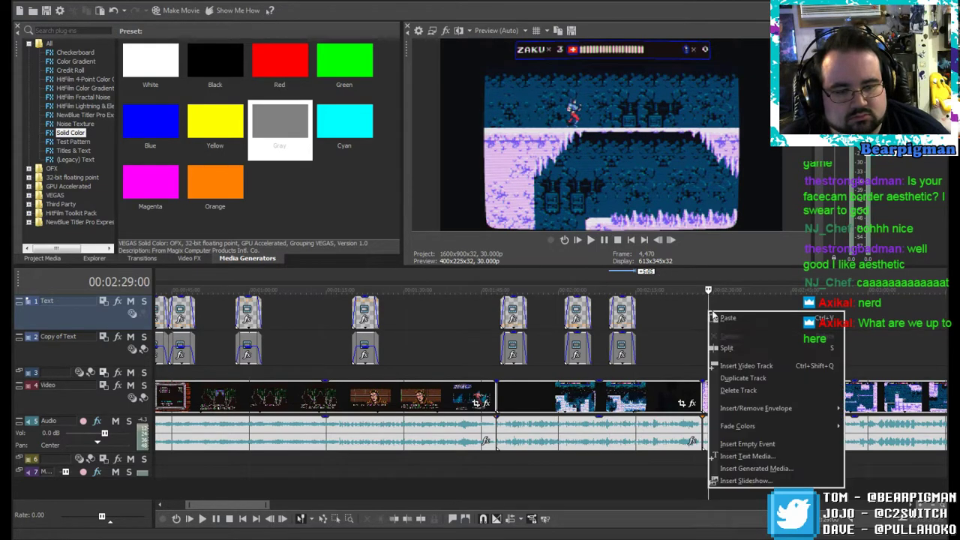
left_click(726, 321)
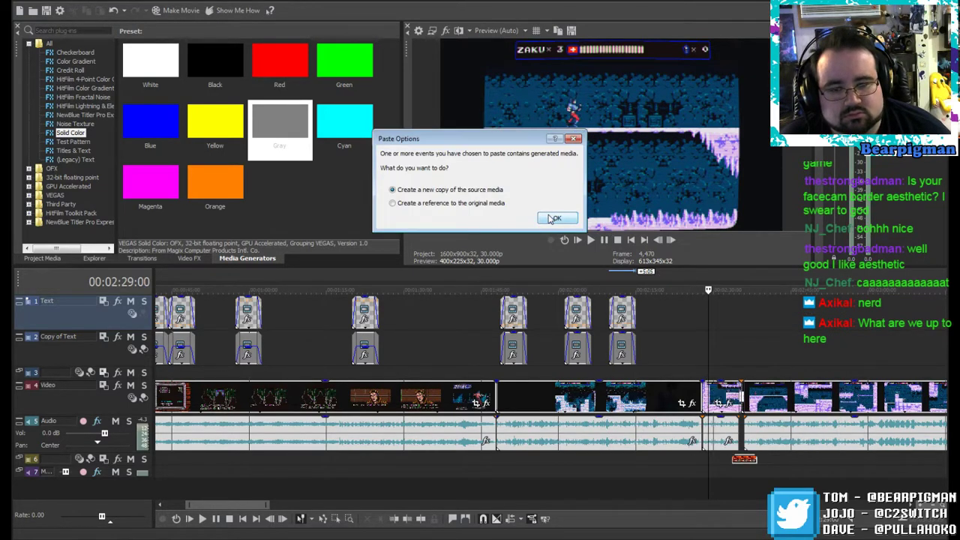
left_click(549, 218)
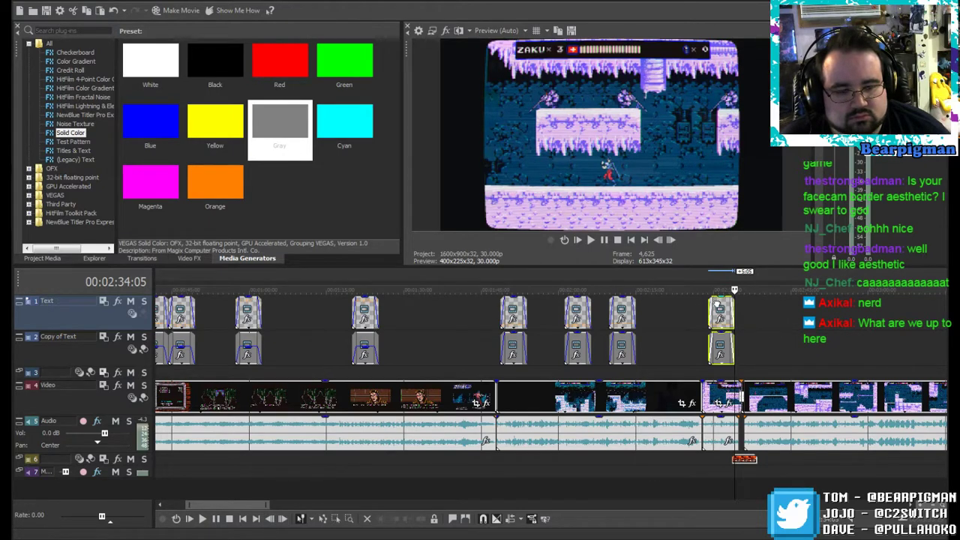
left_click_drag(717, 303, 711, 302)
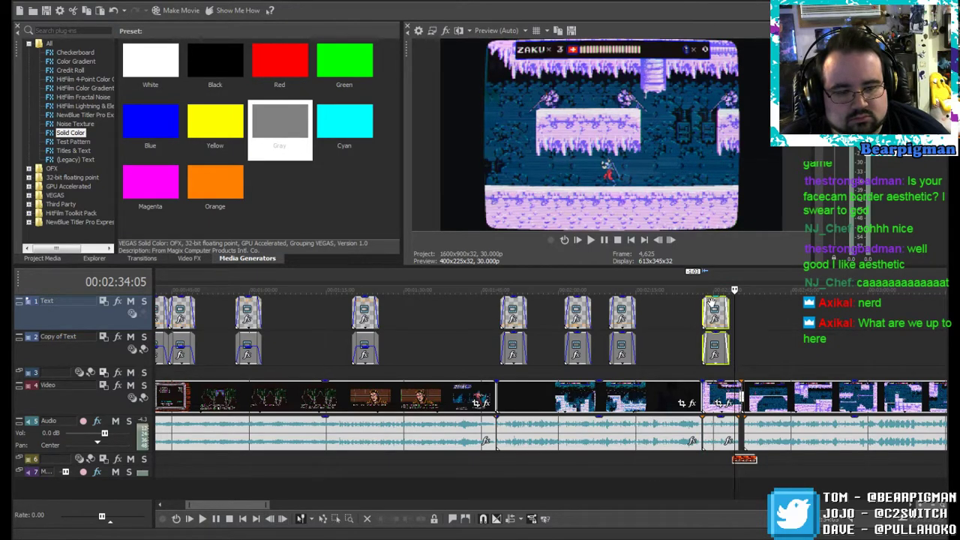
Step: Replace the wording of the title at the start of the cave footage with "BEWARE THOSE THIN FLOORS. STAND FOR"
right_click(711, 303)
left_click(749, 56)
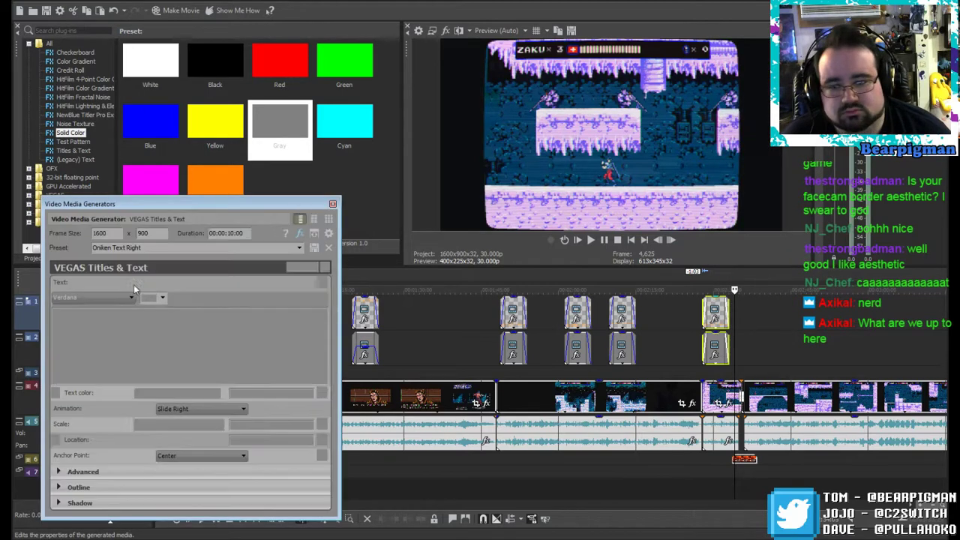
left_click_drag(206, 325, 51, 319)
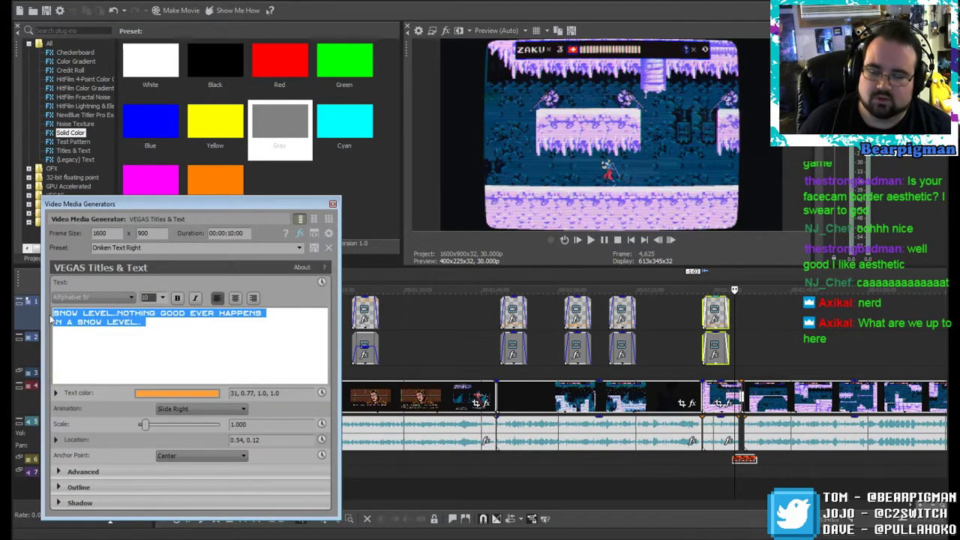
type("B")
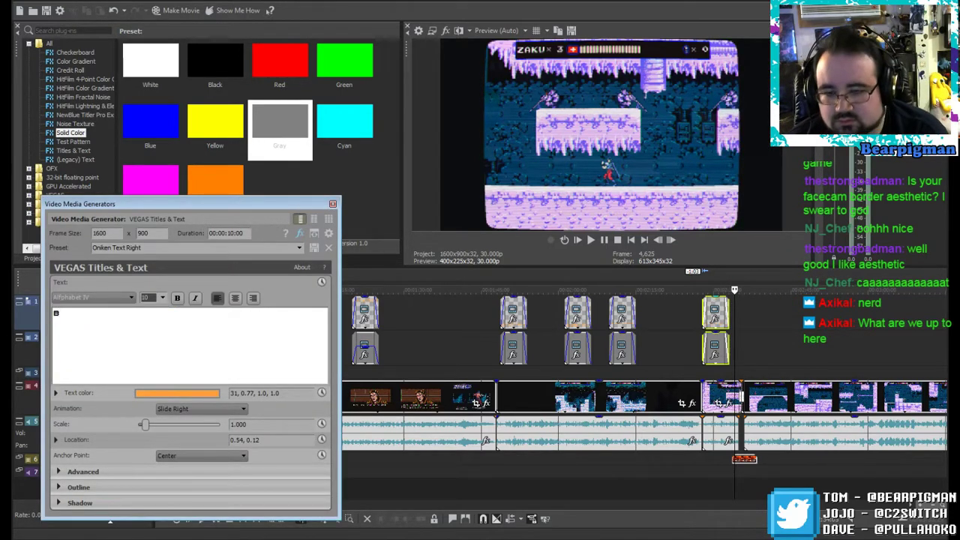
type("EWARE THOSE TH")
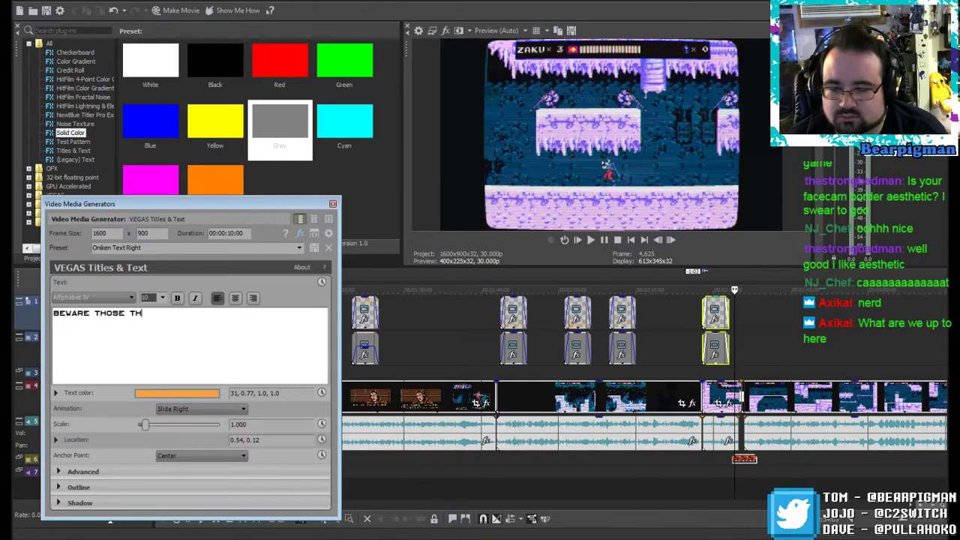
type("ING LO")
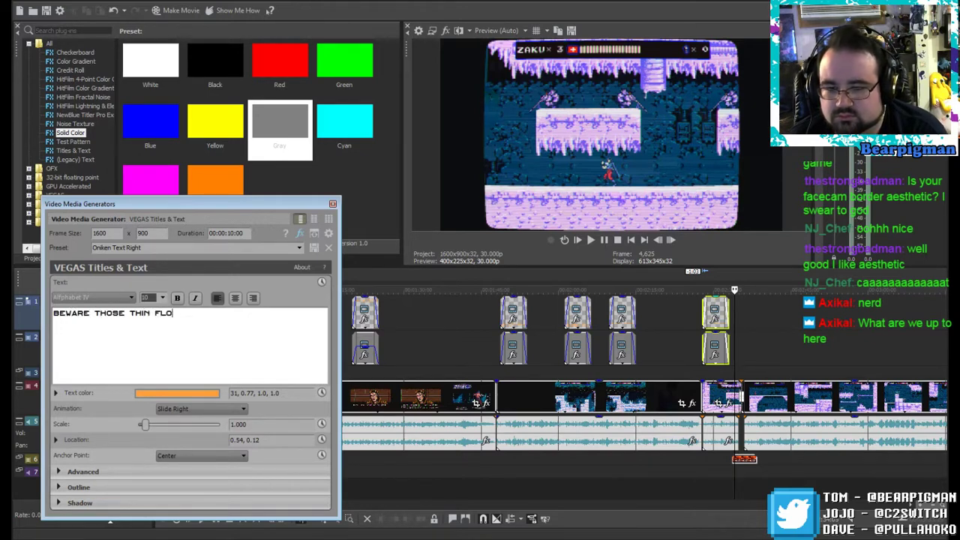
type("ORS. YOU")
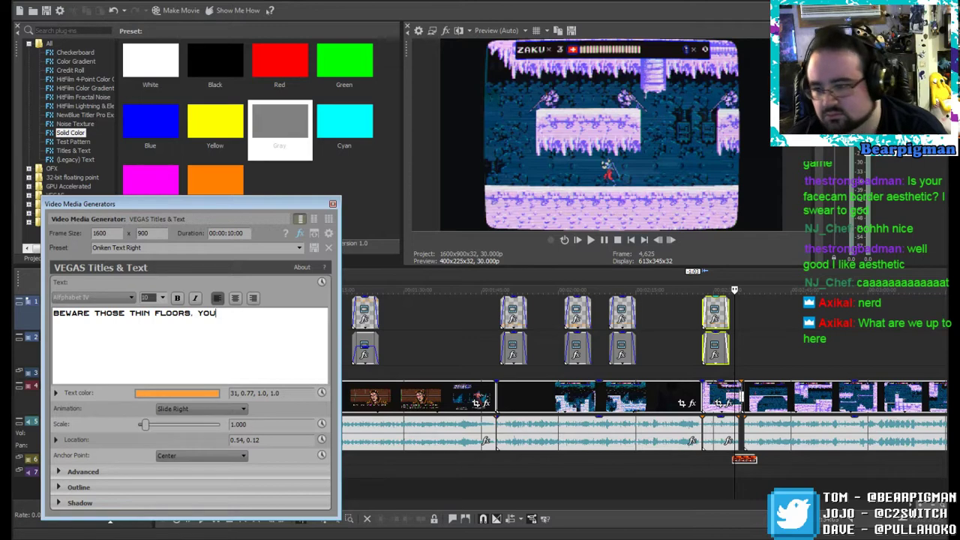
type("'LL")
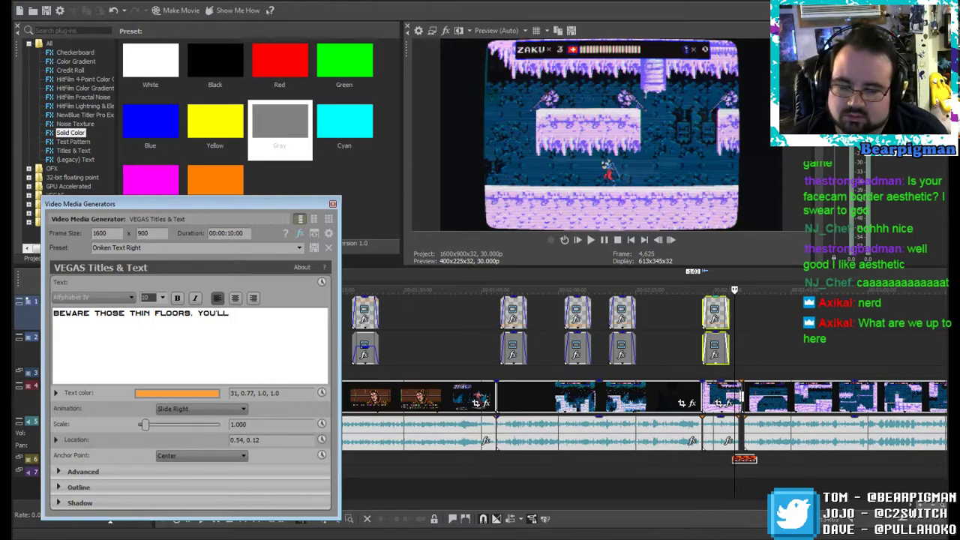
key("BackSpace")
key("BackSpace")
key("BackSpace")
type("STA")
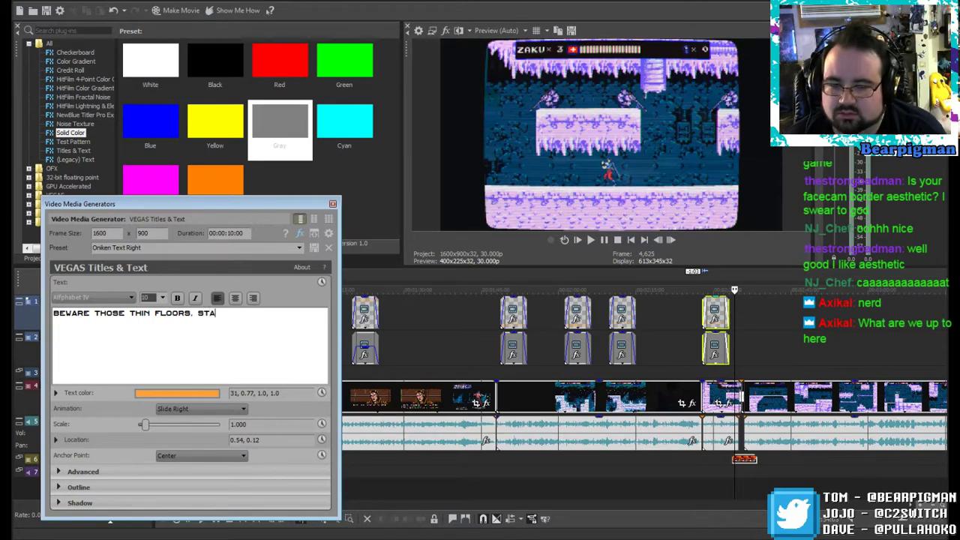
type("ND FOR")
Step: Add "TOO LONG & YOU'LL FALL INTO BAD ZONES" as the title's second line and close the text generator
key("Return")
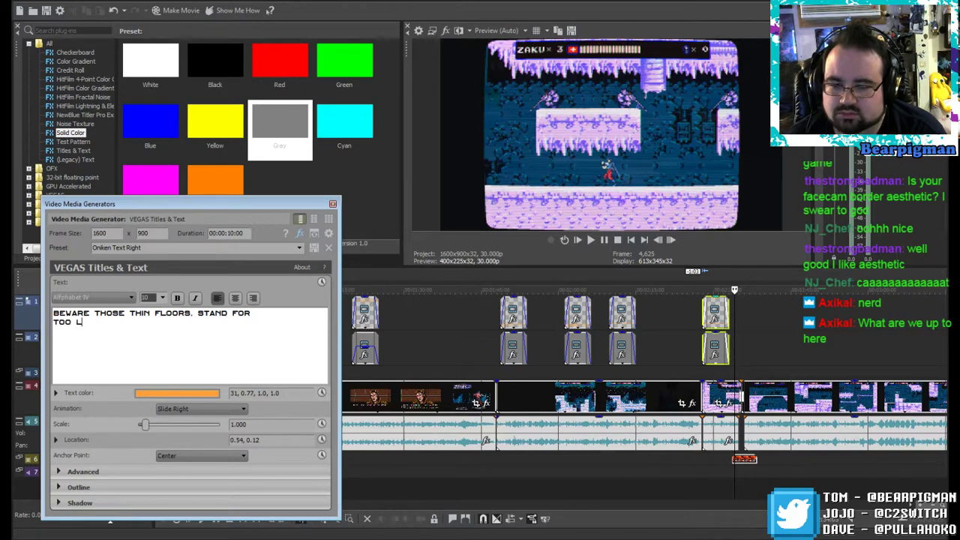
type("TOO LONG AND YOU'LL FALL INTO BAD ZONES")
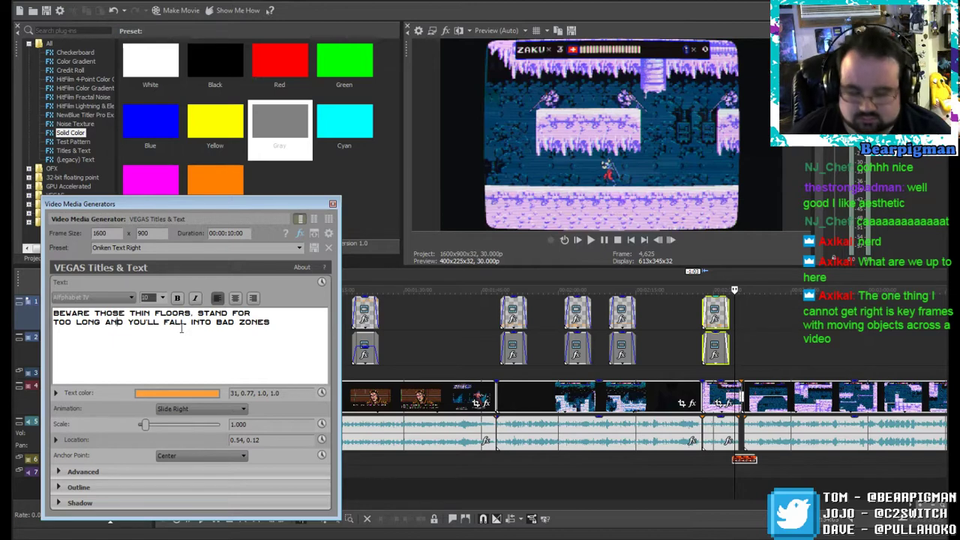
key("BackSpace")
key("BackSpace")
key("BackSpace")
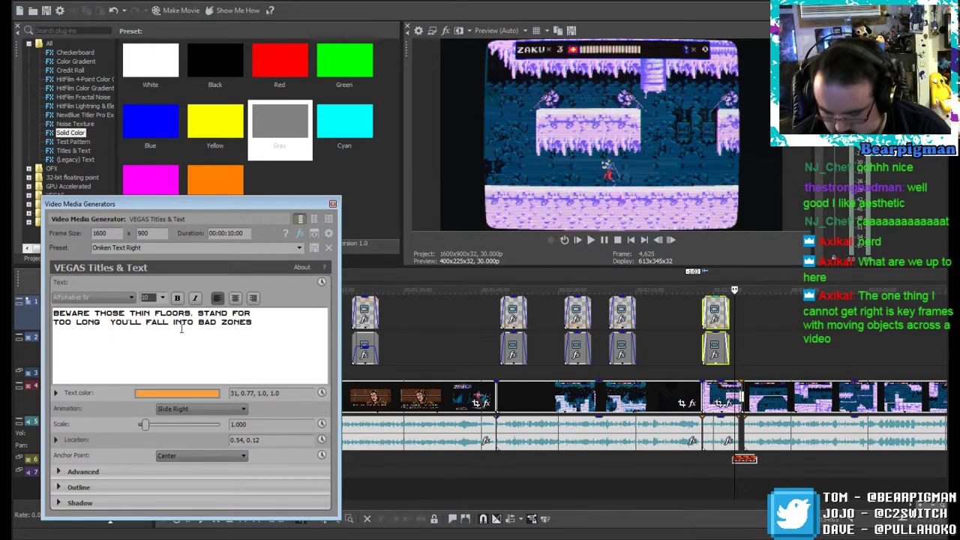
type("&")
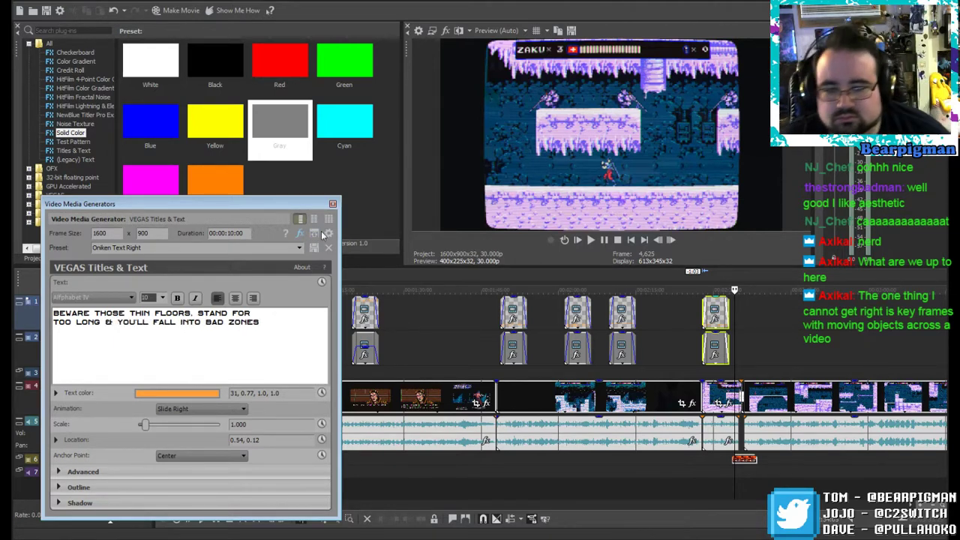
left_click(332, 204)
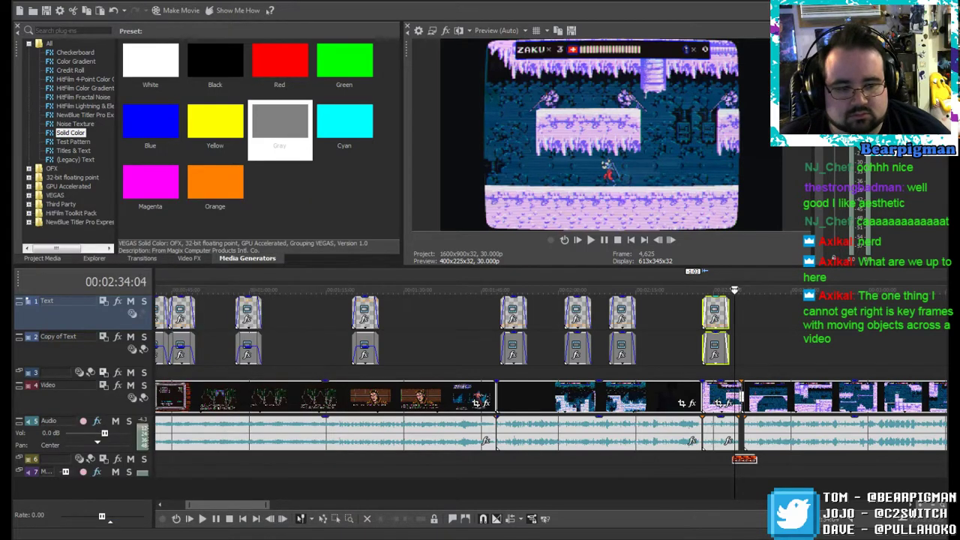
Step: Play on through the cave footage, paste new copies of the title and gray clip at 00:02:43:09, and shift both earlier to 00:02:40:28
left_click(702, 290)
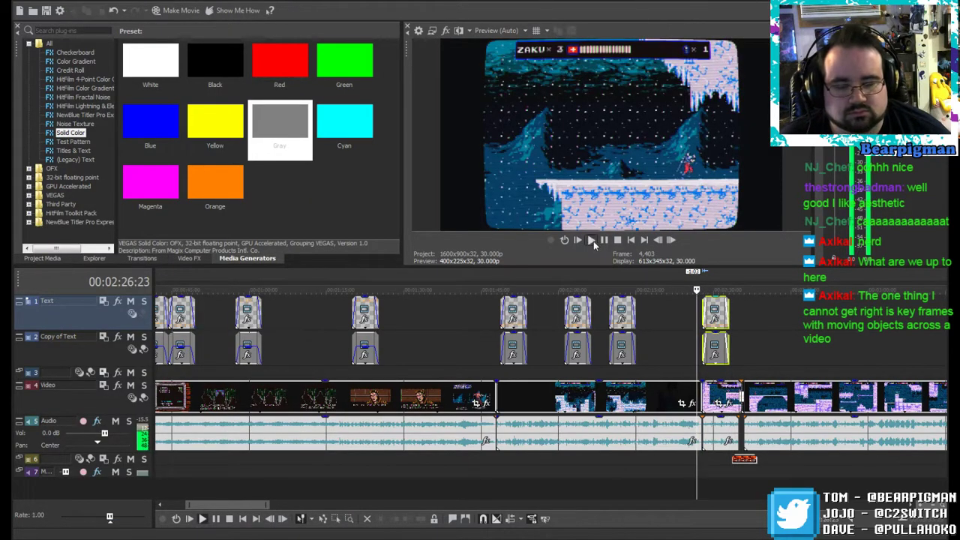
left_click(591, 240)
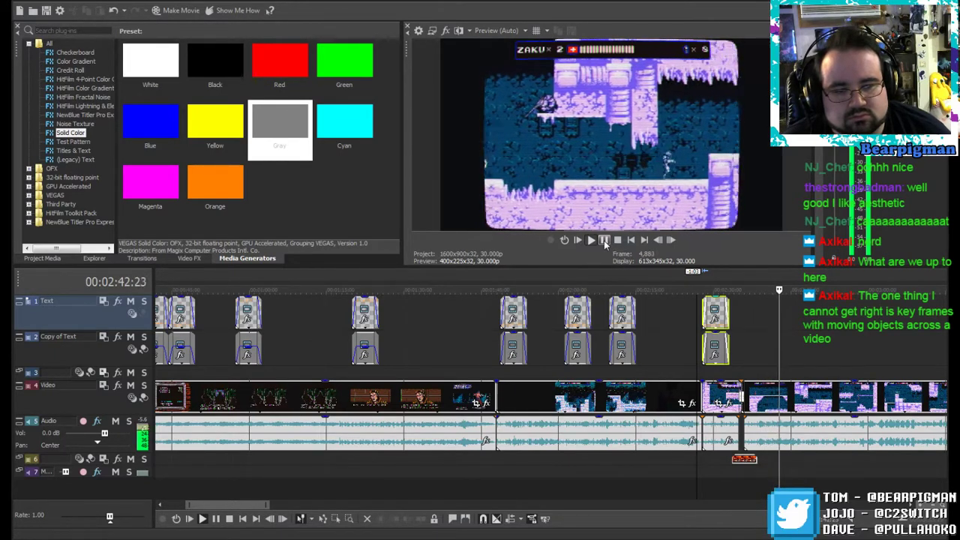
left_click(604, 243)
right_click(770, 312)
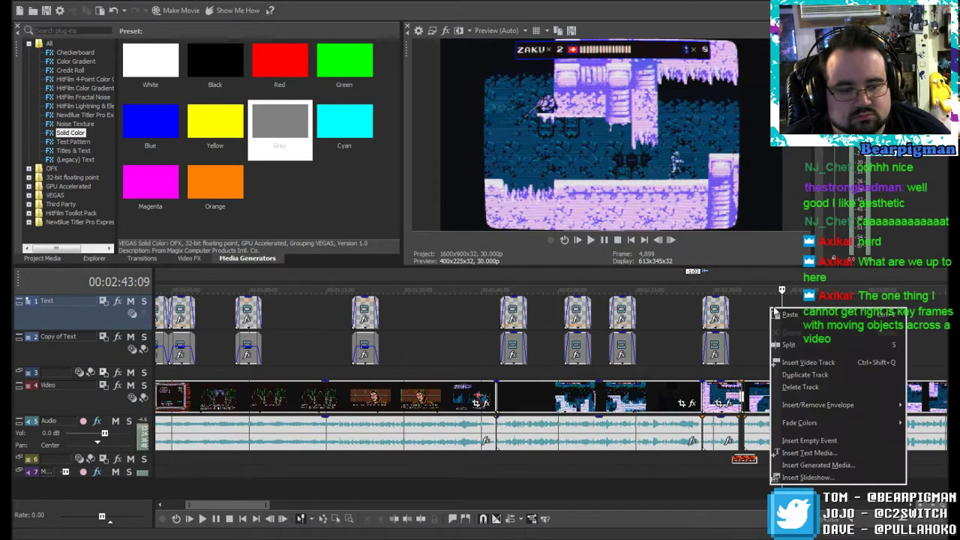
left_click(794, 315)
left_click(573, 217)
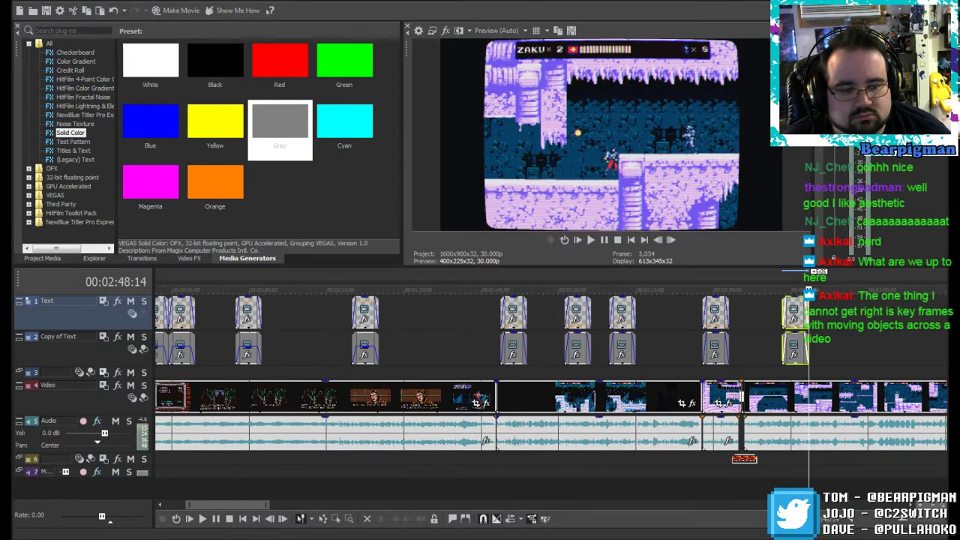
left_click_drag(808, 289, 782, 300)
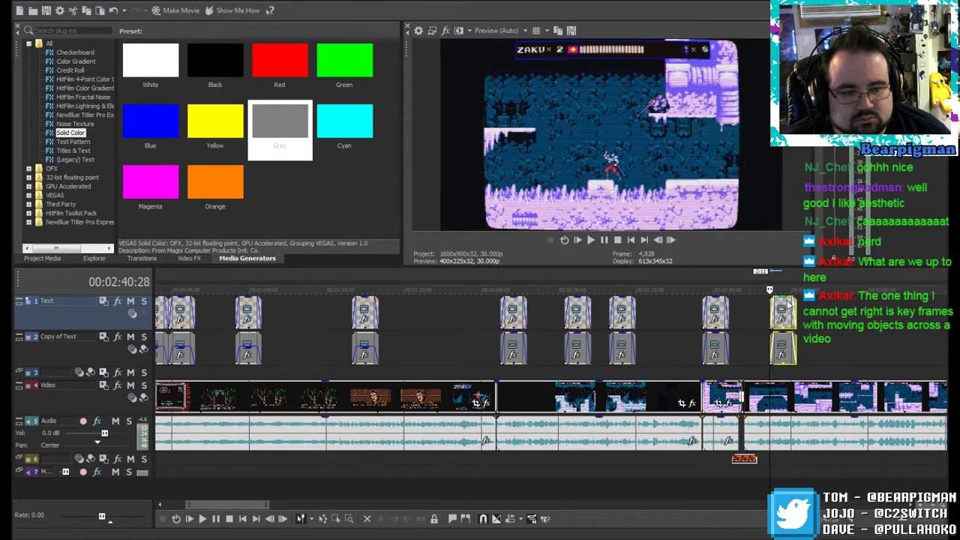
Step: Replace the wording of the title at 00:02:40:28 with "THANKFULLY, SPIKES AREN'T INSTANT DEATH" and close the text generator
right_click(784, 299)
left_click(824, 67)
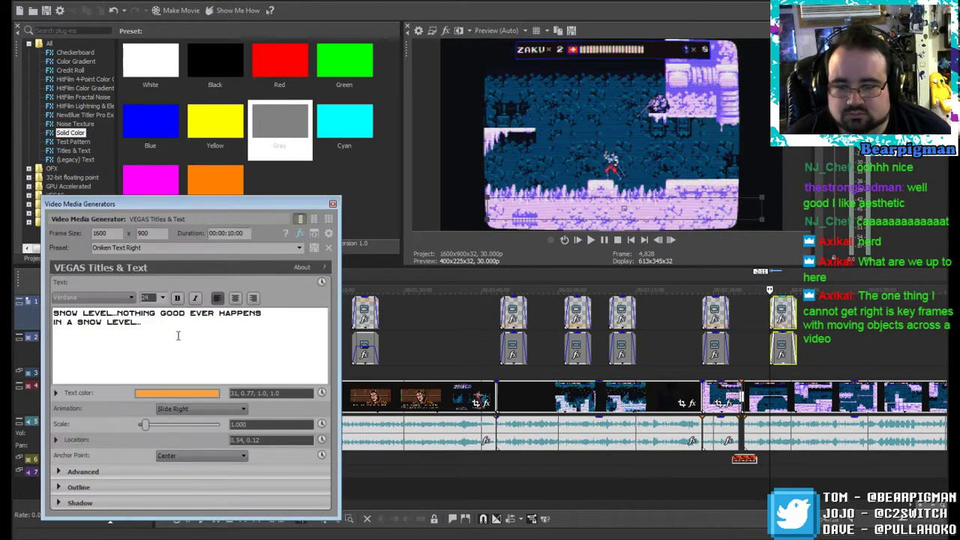
key("ctrl+a")
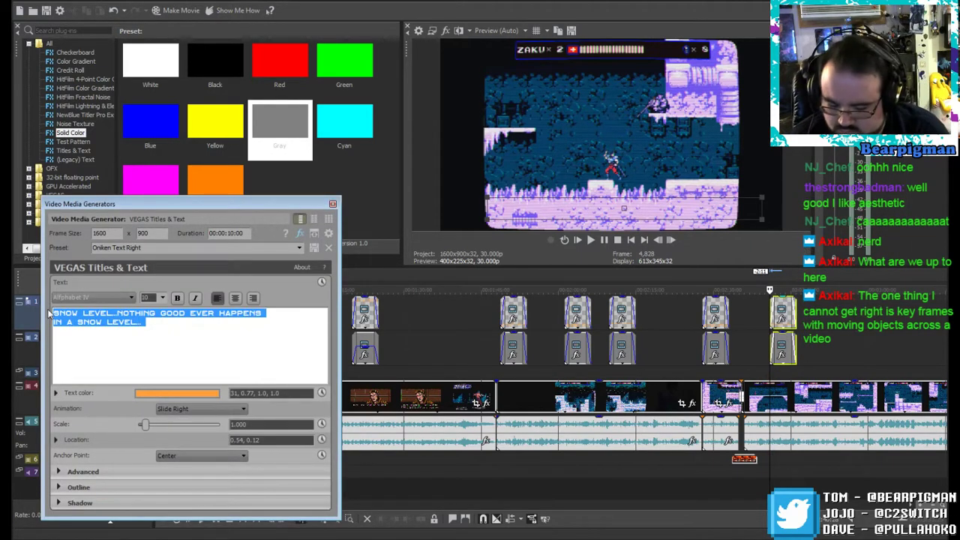
type("THANKFULLY SP")
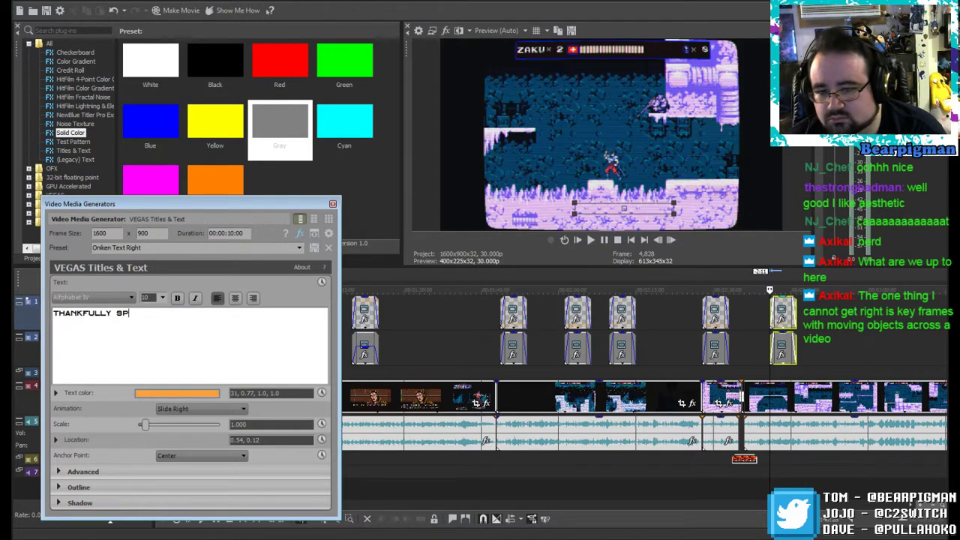
key("BackSpace")
key("BackSpace")
key("BackSpace")
type(", SPIKES ")
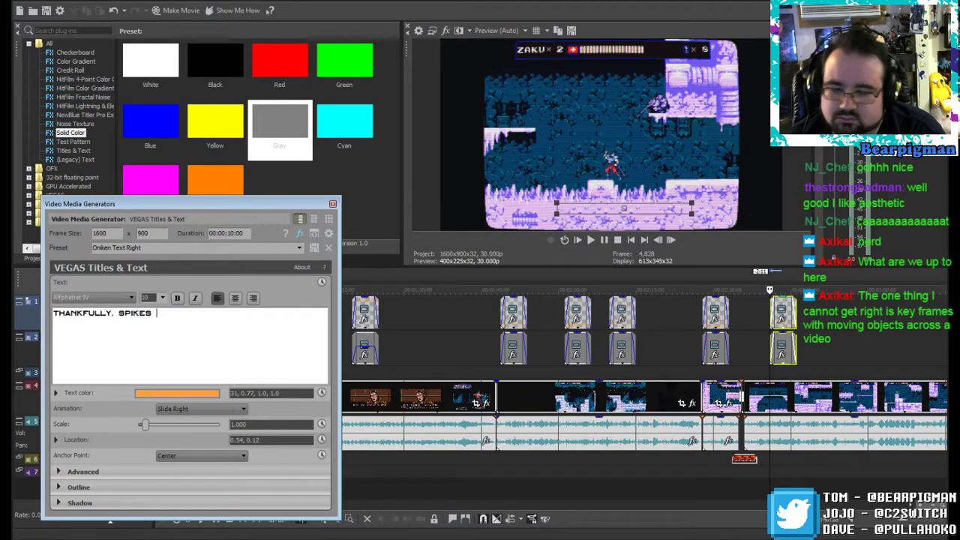
type("ARENT A")
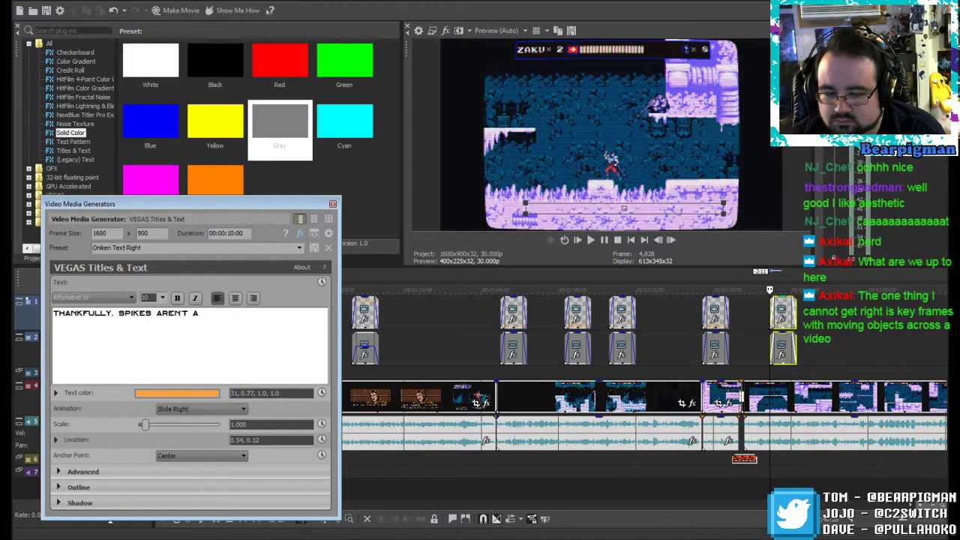
key("BackSpace")
type("INSTNAT")
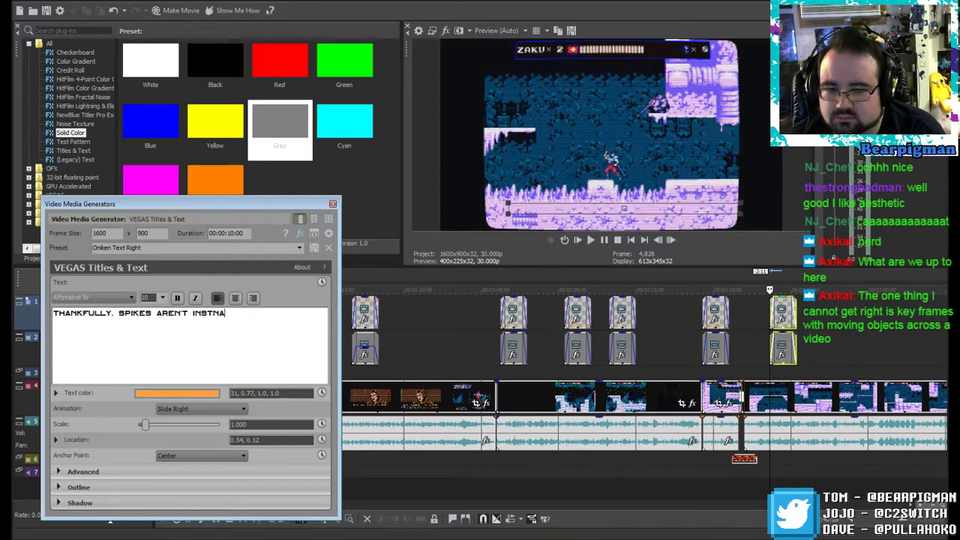
key("BackSpace")
key("BackSpace")
type("ANT")
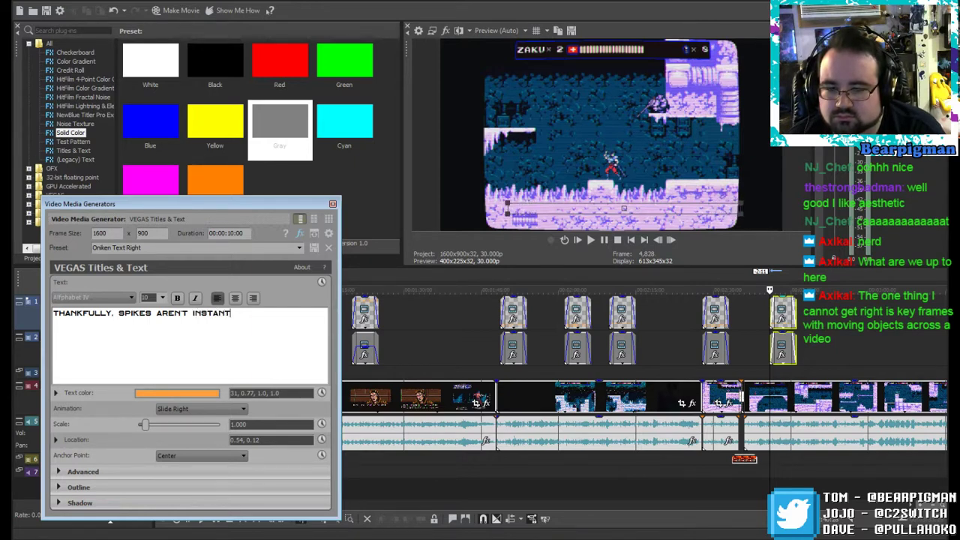
type(" DEATH")
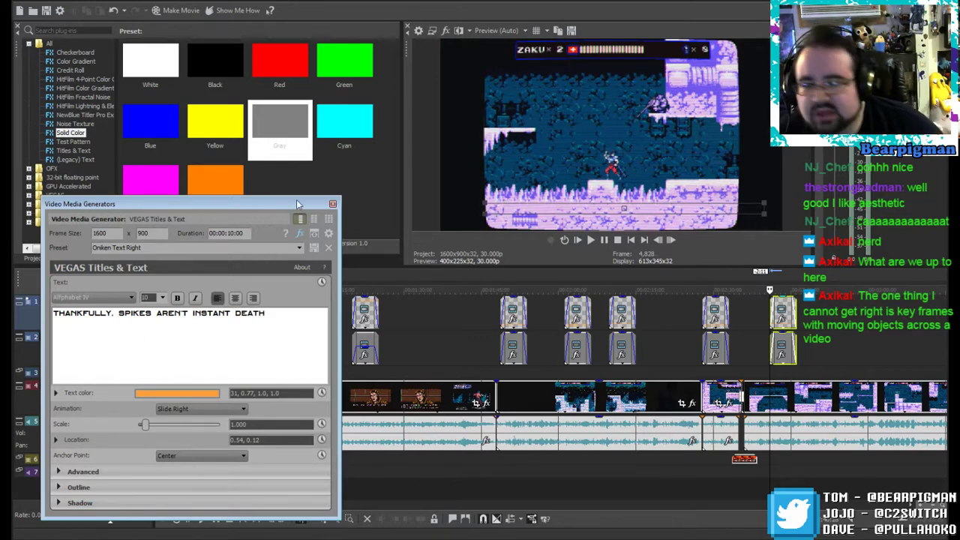
left_click(333, 204)
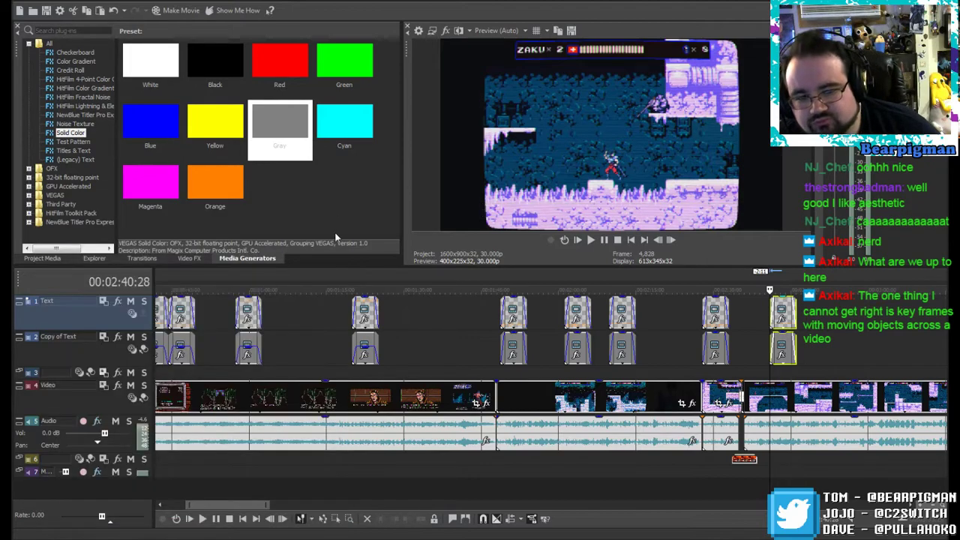
left_click_drag(228, 507, 671, 483)
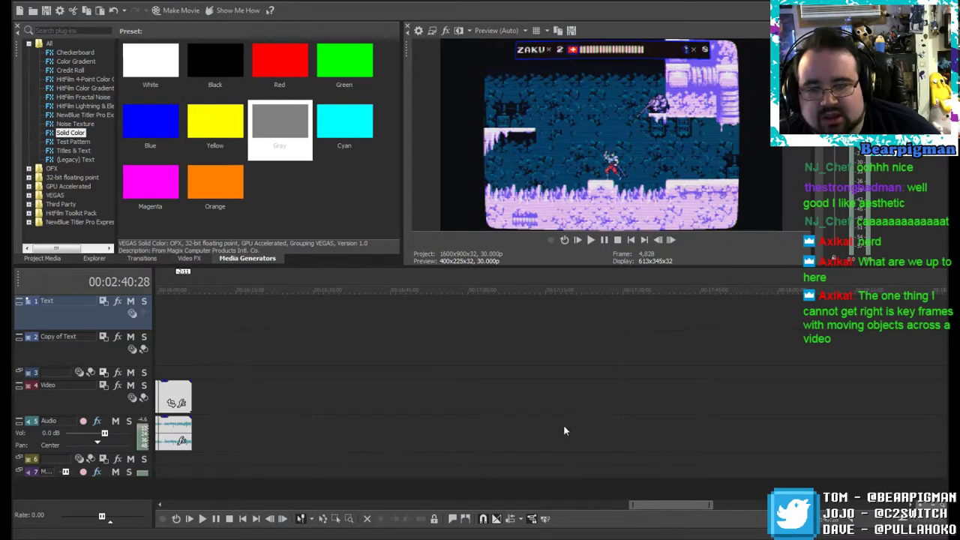
left_click(52, 259)
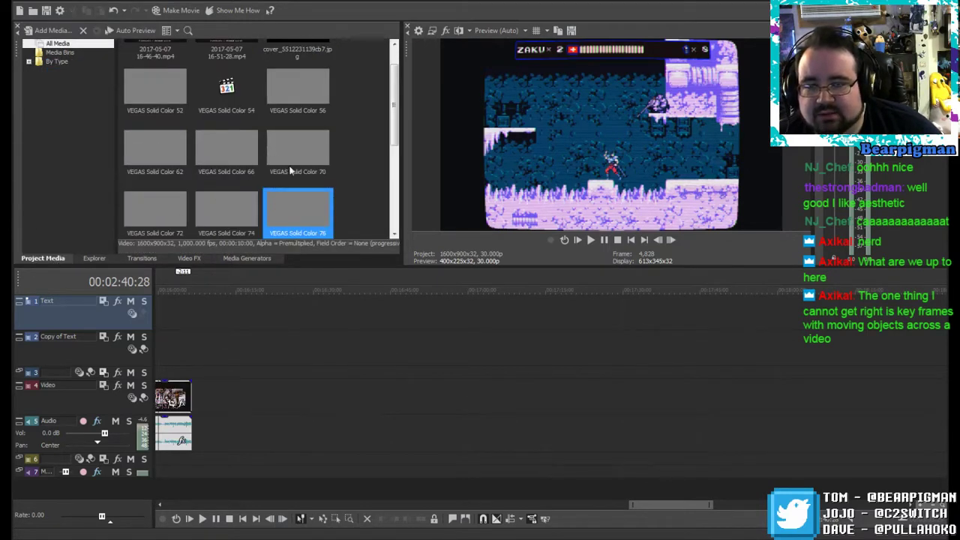
left_click_drag(395, 116, 391, 98)
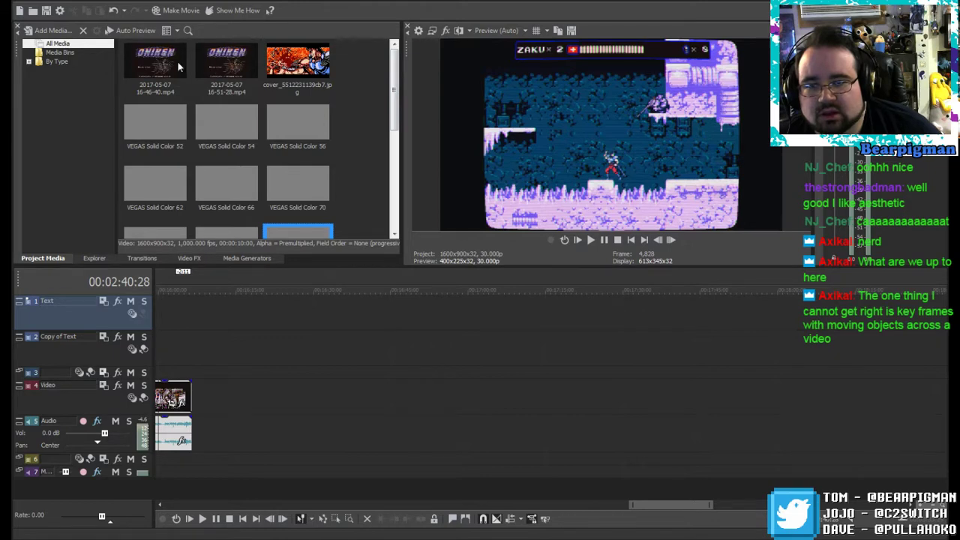
left_click_drag(163, 74, 282, 387)
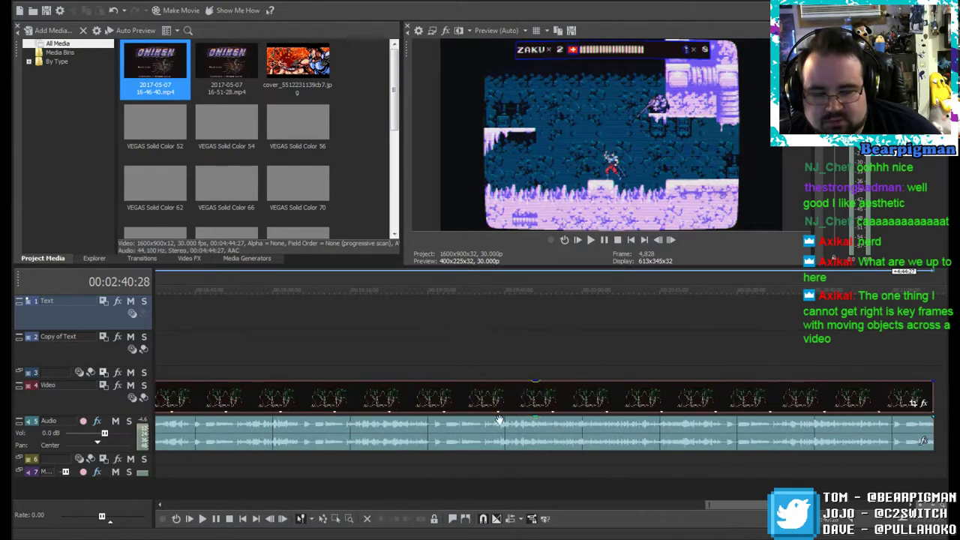
mouse_move(658, 503)
left_mouse_down()
mouse_move(627, 501)
mouse_move(647, 496)
left_mouse_up()
left_click(618, 394)
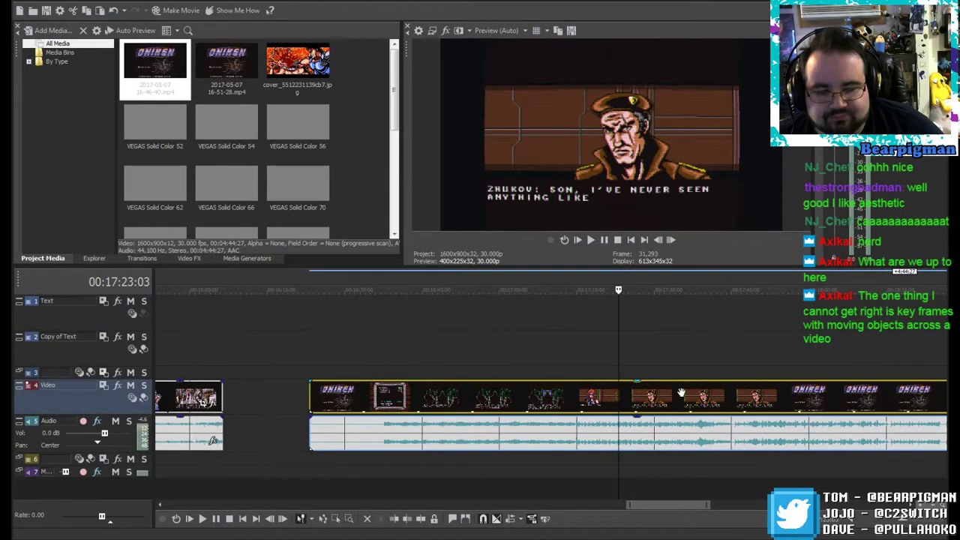
left_click(420, 518)
left_click_drag(299, 66, 383, 318)
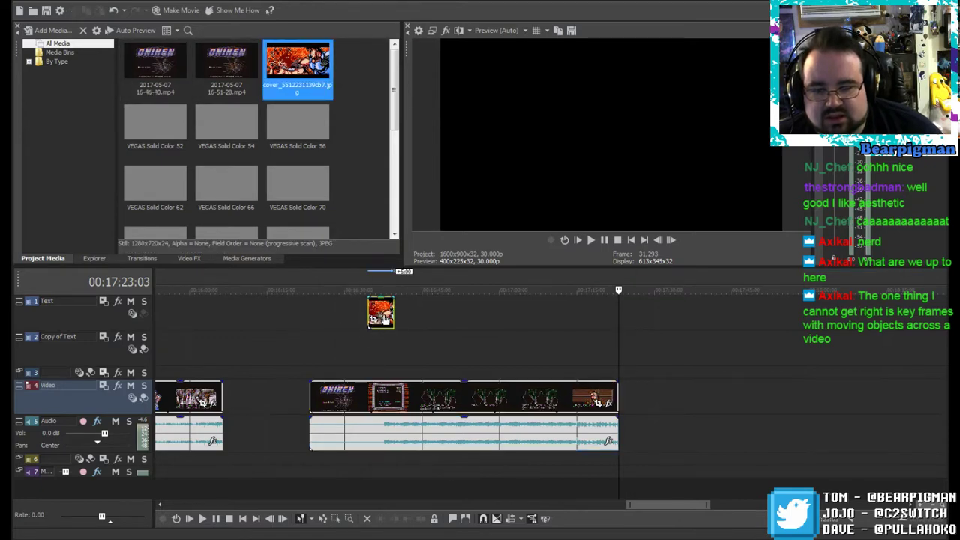
left_click(380, 304)
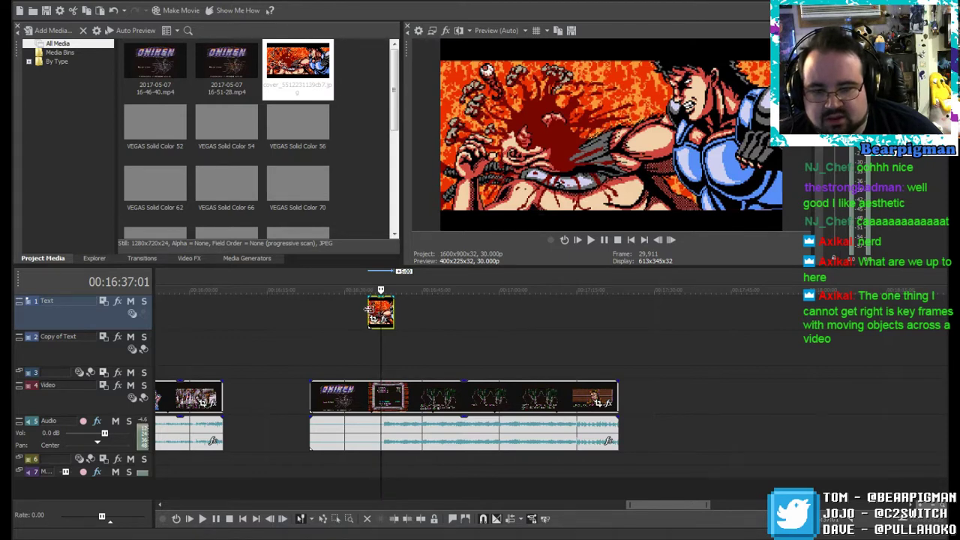
left_click_drag(368, 309, 324, 310)
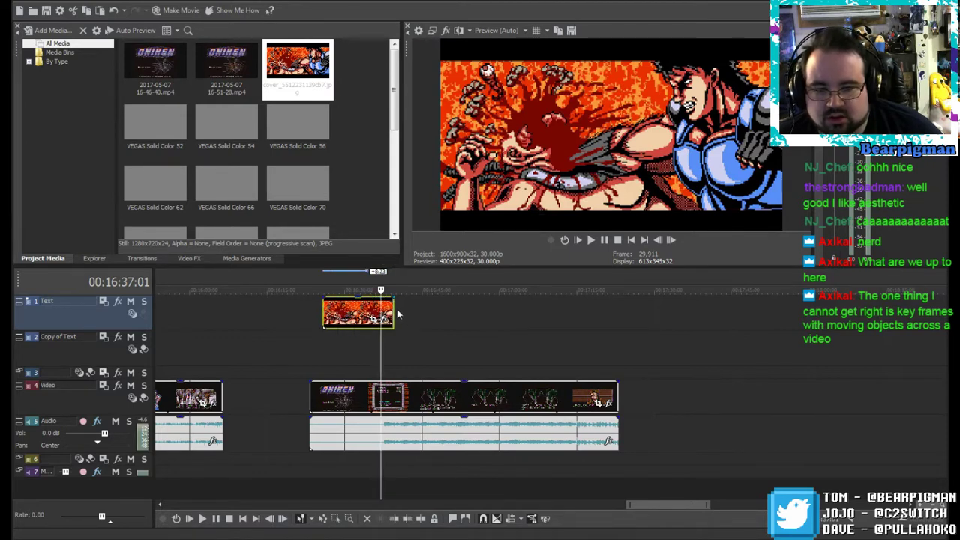
Step: Extend the image clip's end by about 11 seconds and shrink the picture by enlarging its Pan/Crop frame to about 3,758.5 × 3,044.5
left_click_drag(393, 309, 450, 310)
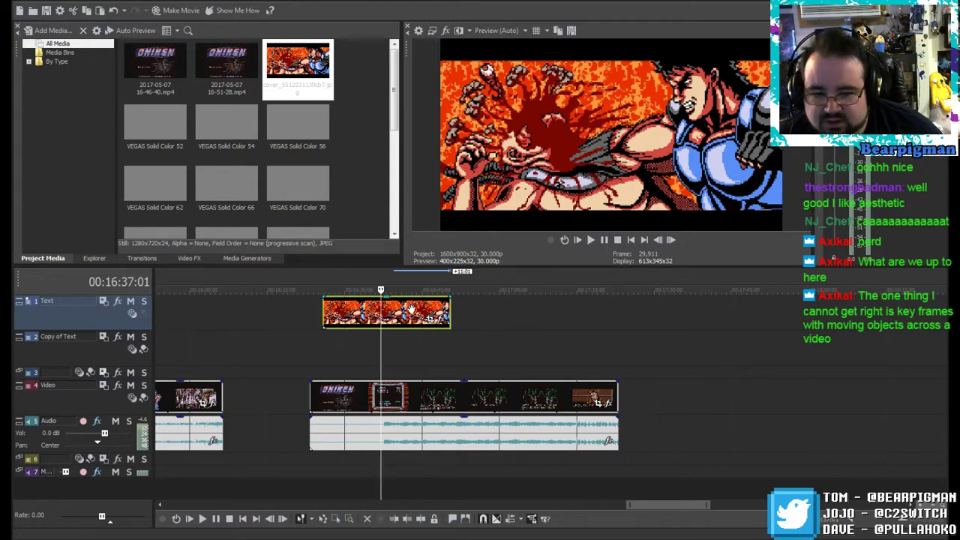
left_click(431, 323)
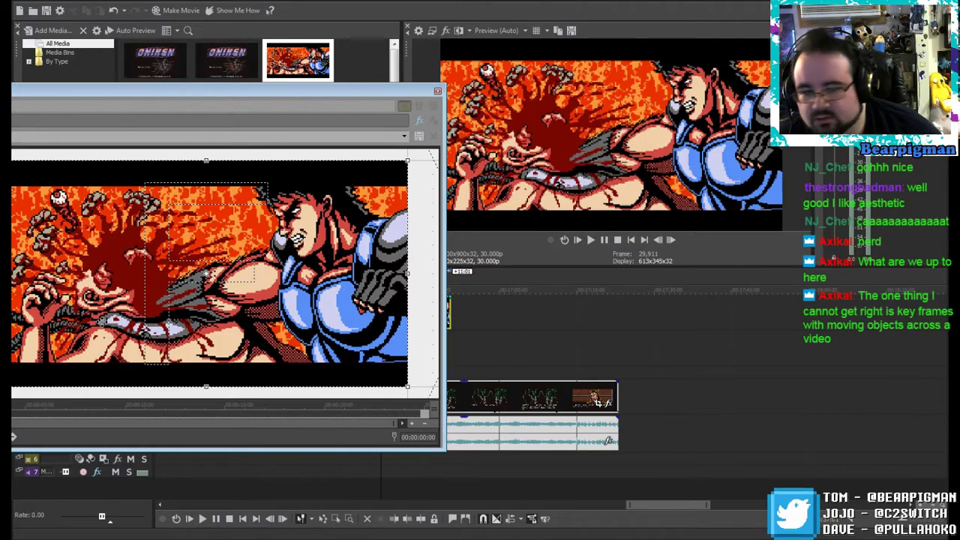
left_click_drag(195, 99, 336, 97)
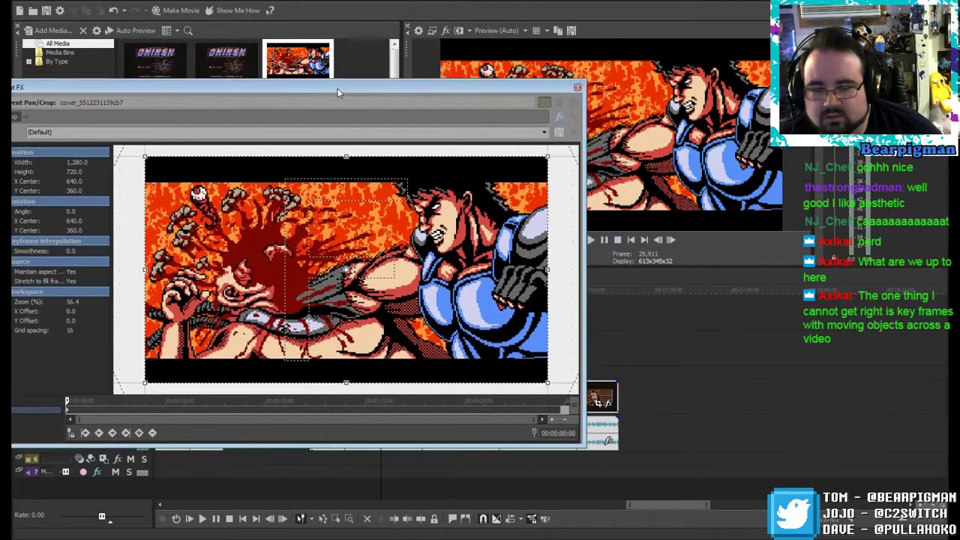
left_click_drag(142, 154, 75, 53)
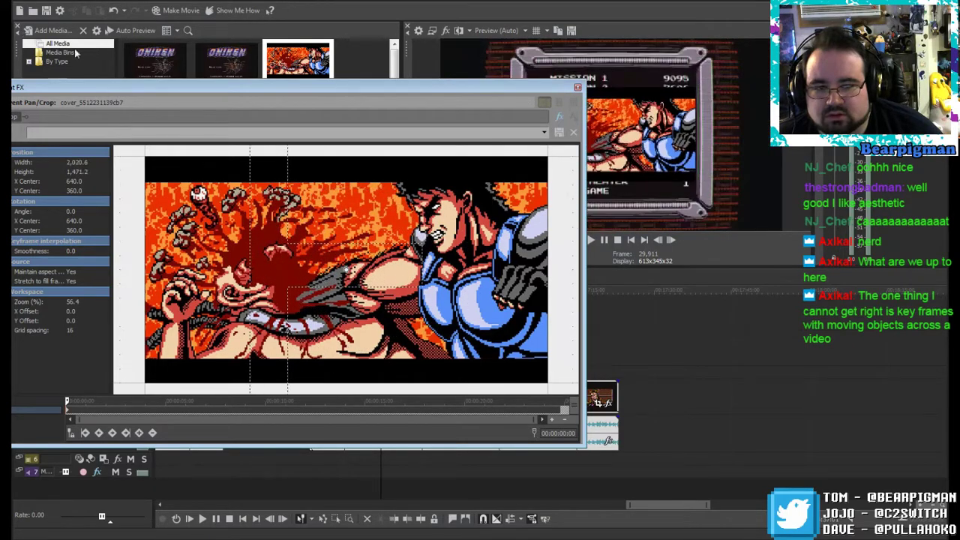
scroll(279, 244, "down", 6)
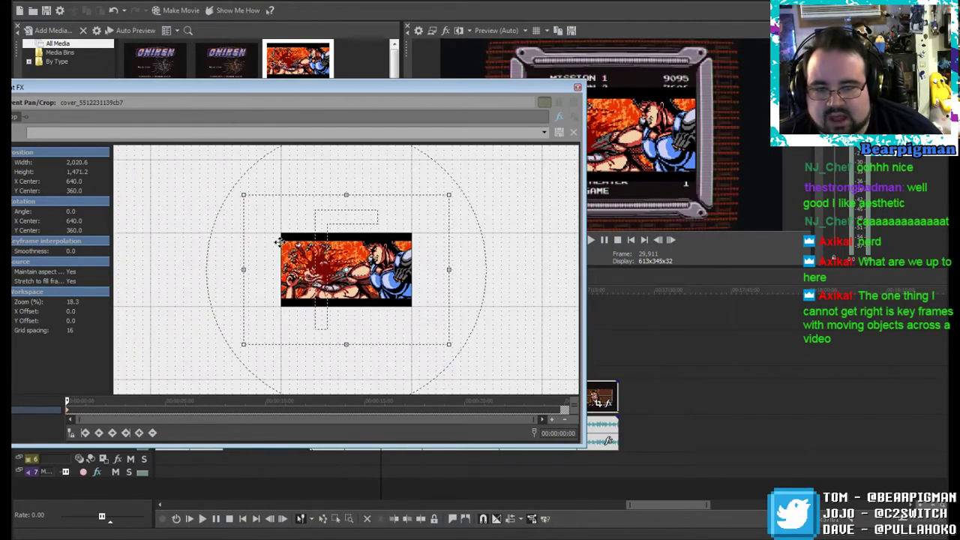
scroll(279, 244, "down", 1)
left_click_drag(283, 316, 231, 365)
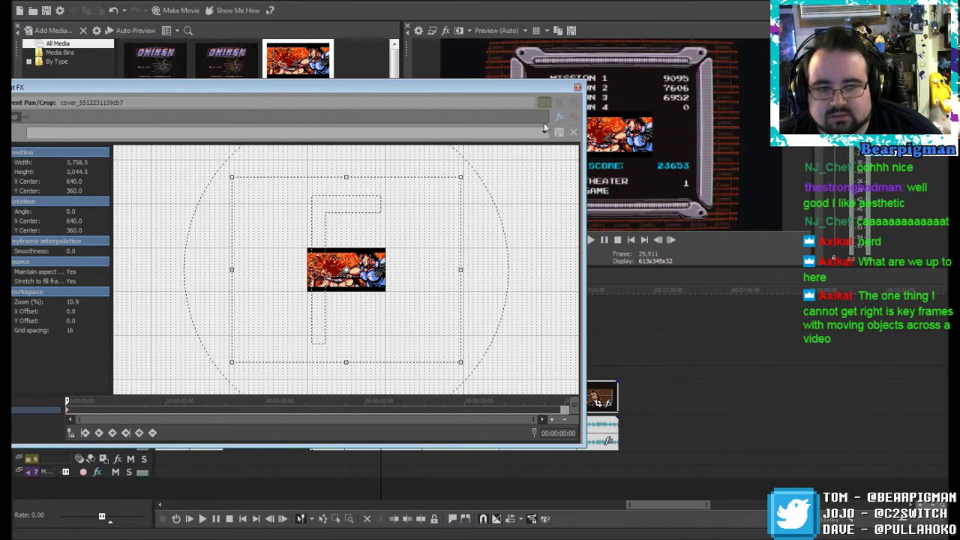
left_click(577, 89)
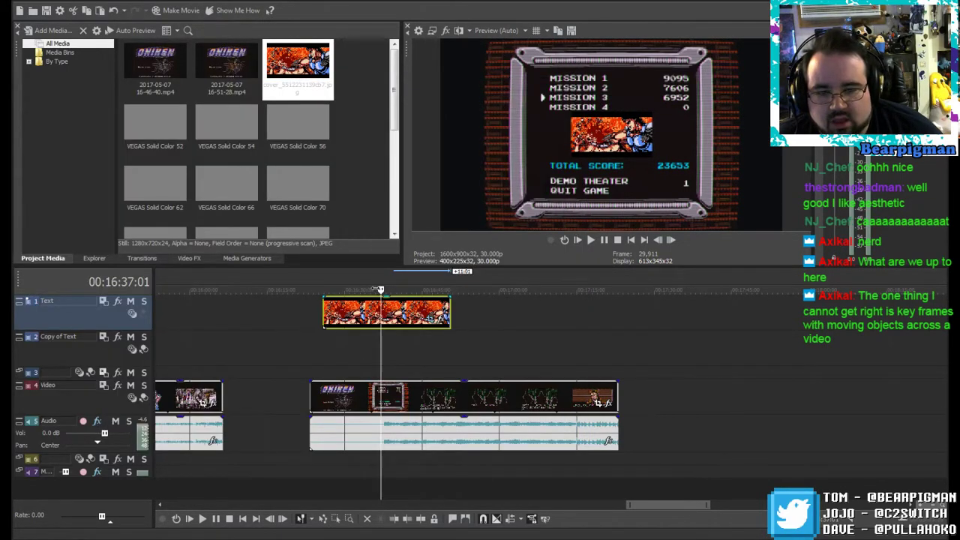
Step: Trim the end of the image clip on the Text track at 00:16:35:03
left_click_drag(380, 289, 323, 291)
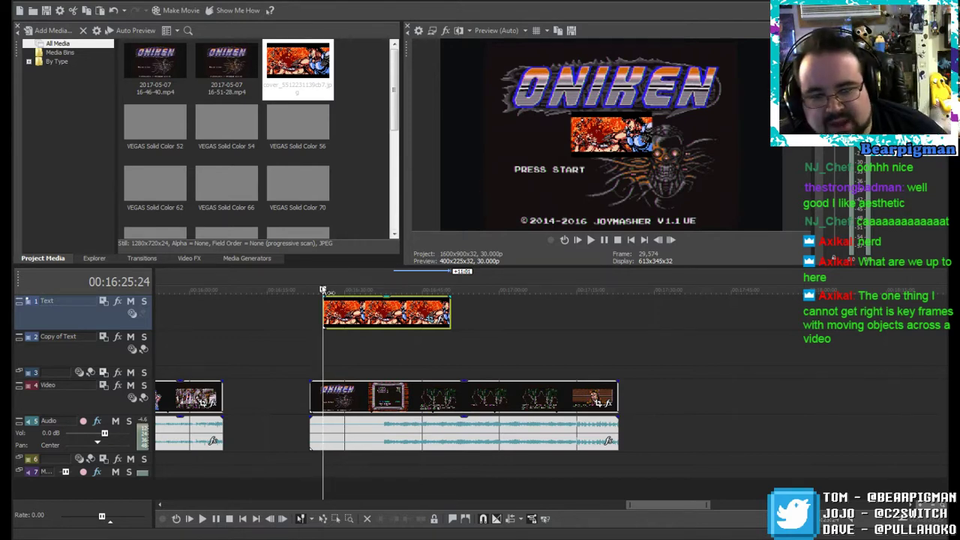
mouse_move(323, 289)
left_mouse_down()
mouse_move(370, 290)
mouse_move(322, 289)
left_mouse_up()
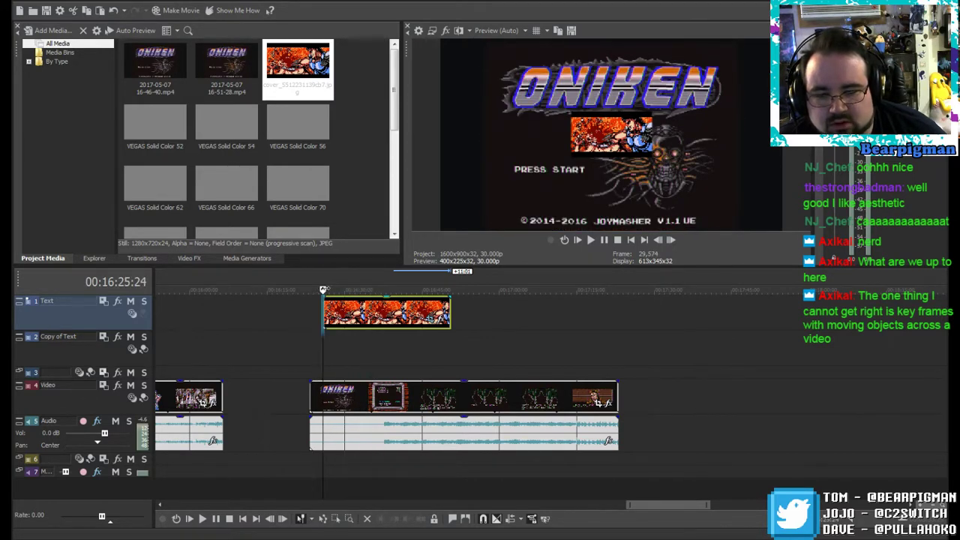
left_click_drag(323, 290, 369, 289)
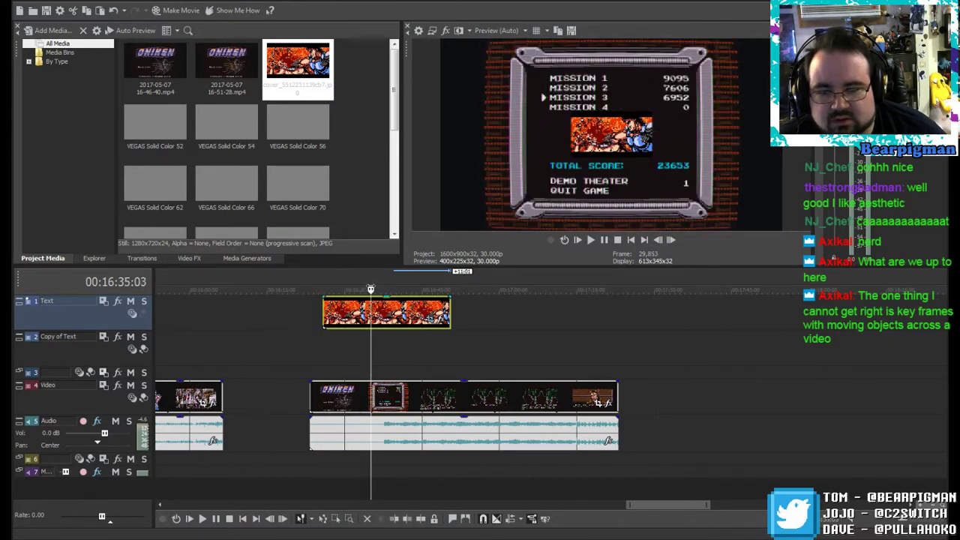
left_click(407, 519)
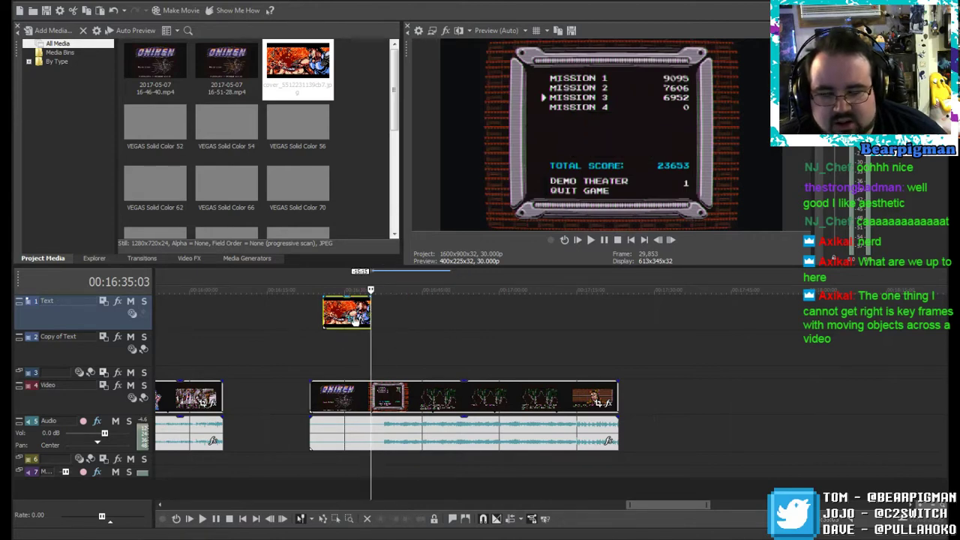
Step: Create a Pan/Crop keyframe at 00:00:01:15 that moves the picture toward the lower left of the frame
left_click(351, 320)
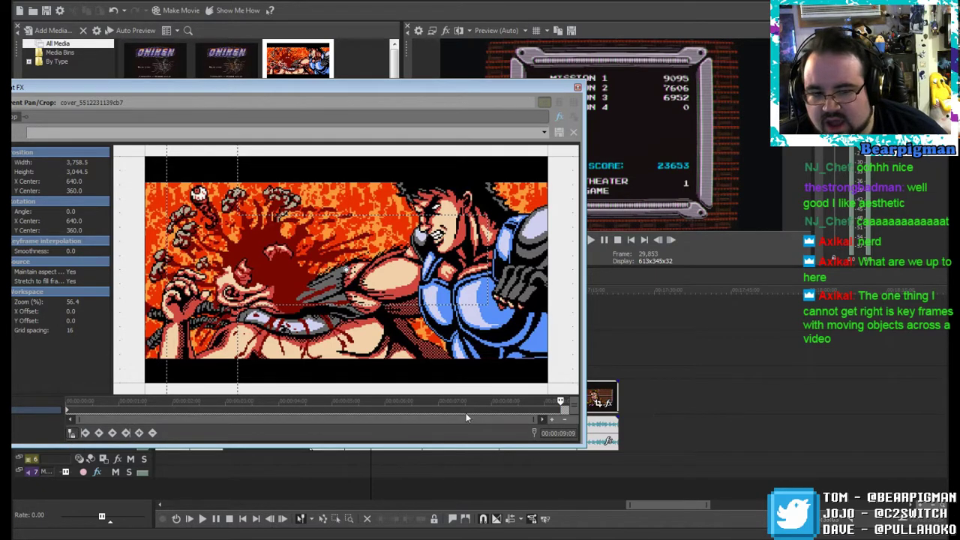
left_click_drag(558, 401, 59, 402)
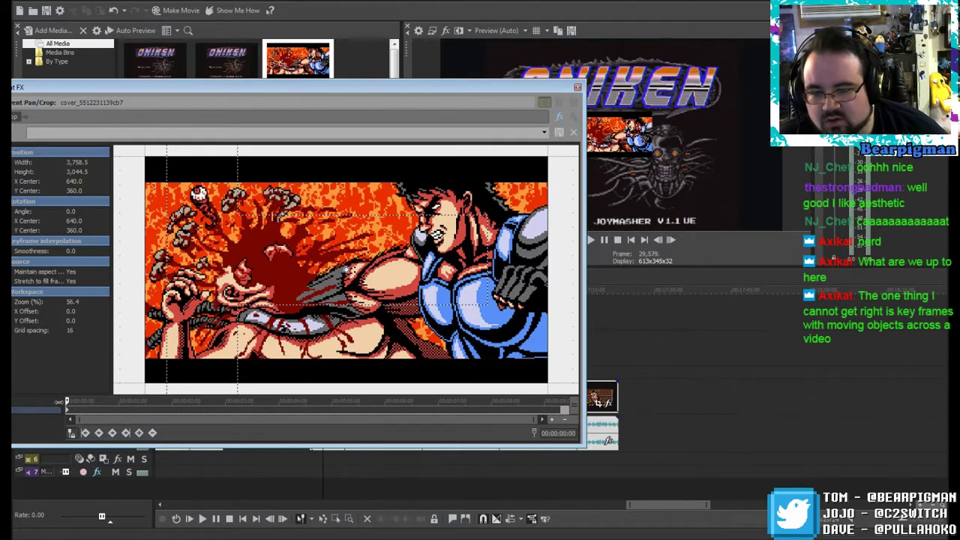
left_click_drag(453, 91, 389, 128)
scroll(347, 302, "down", 10)
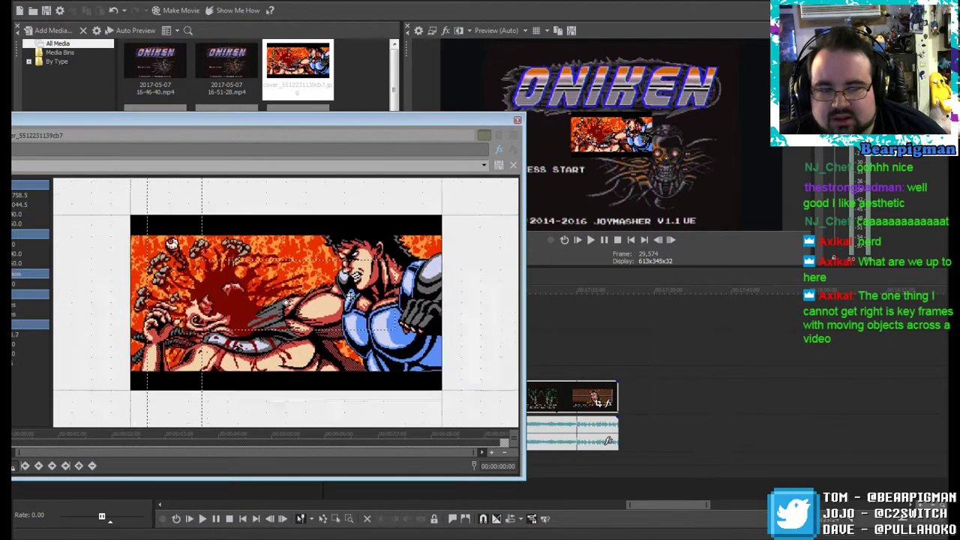
scroll(350, 295, "down", 6)
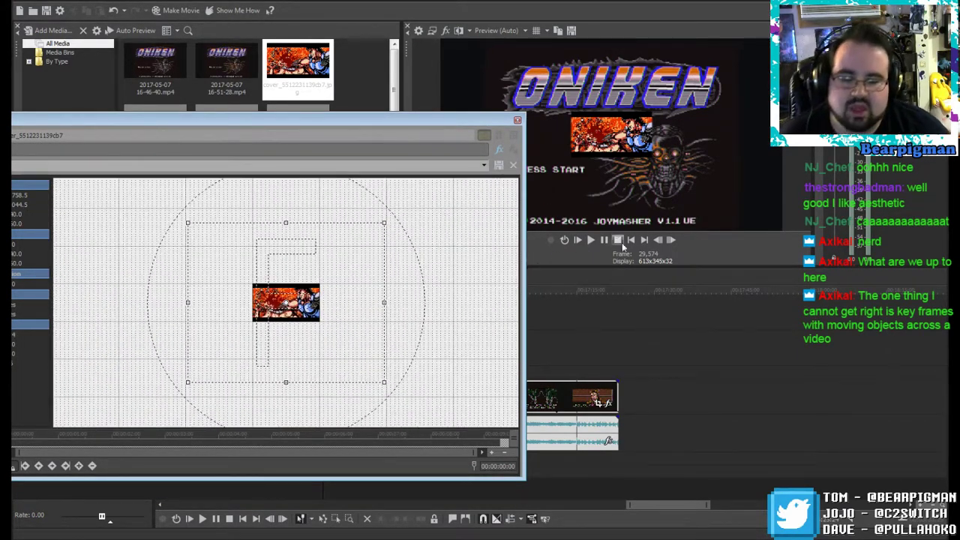
left_click(673, 239)
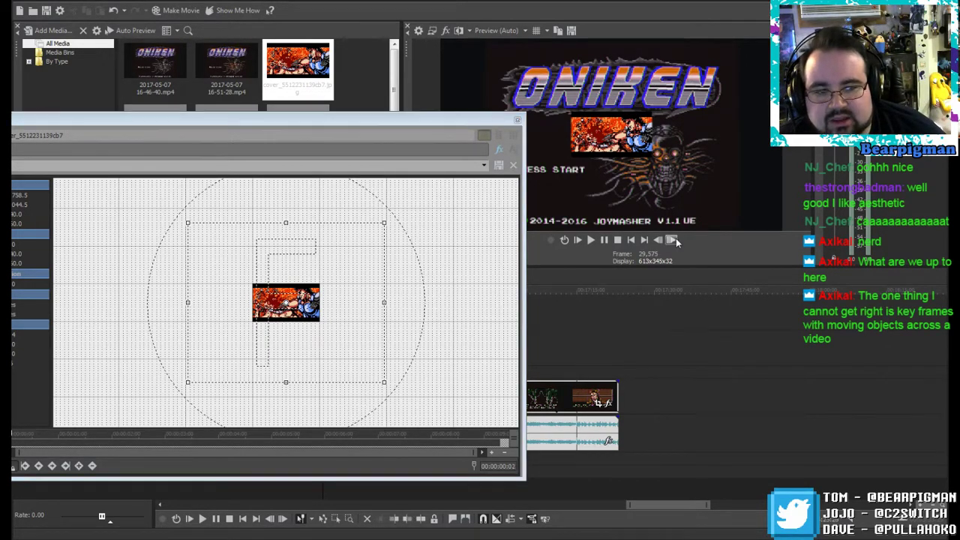
left_click(675, 238)
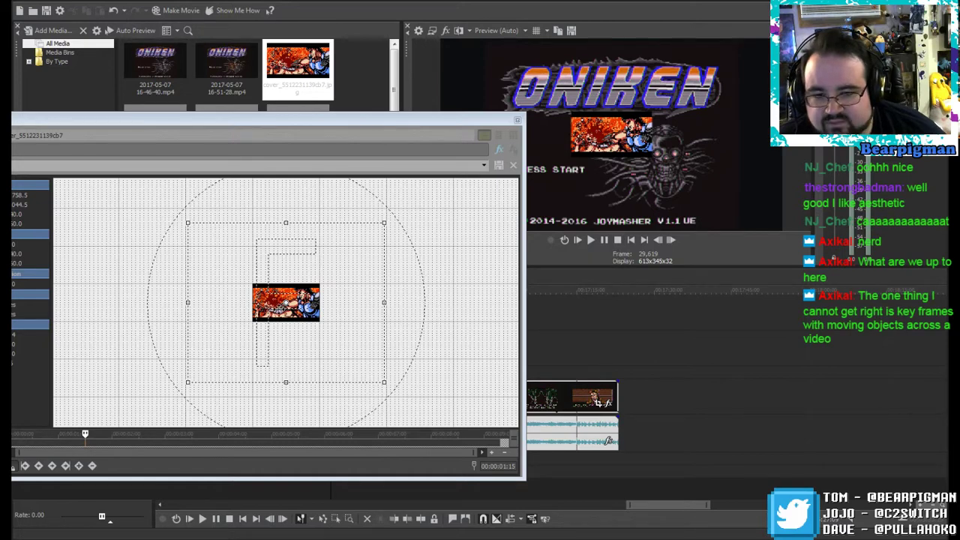
left_click_drag(279, 308, 328, 265)
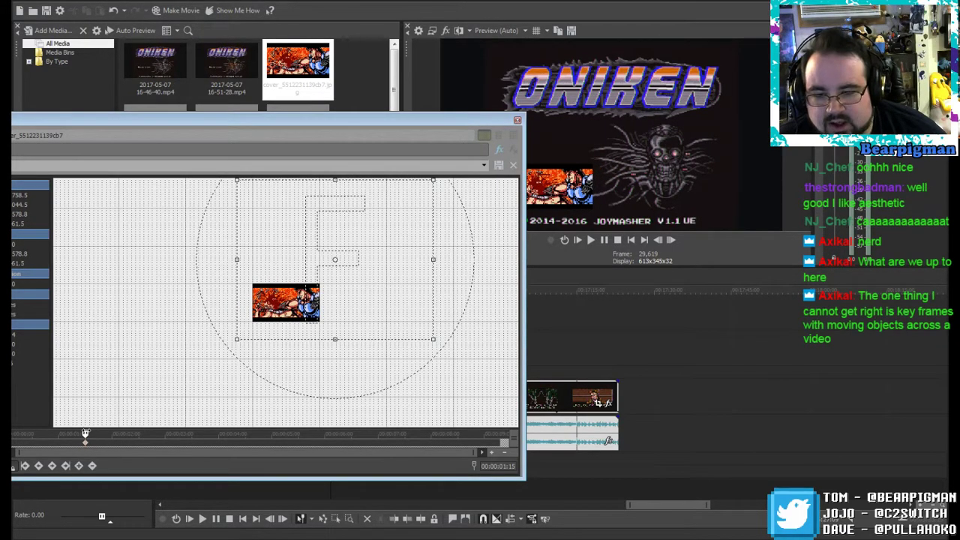
Step: Add Pan/Crop keyframes moving the picture to the upper right at 00:00:02:15 and the upper left at 00:00:03:14
left_click_drag(104, 434, 135, 433)
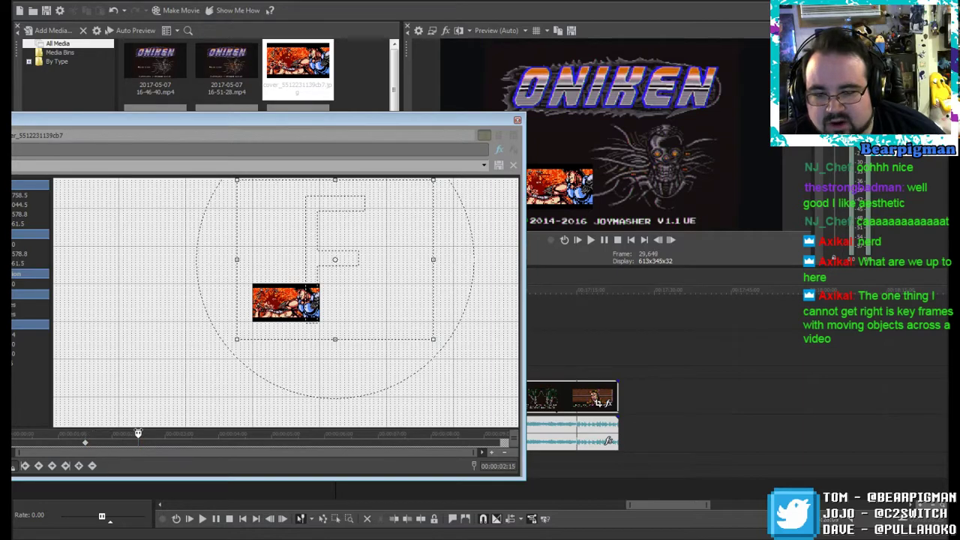
left_click_drag(356, 260, 280, 323)
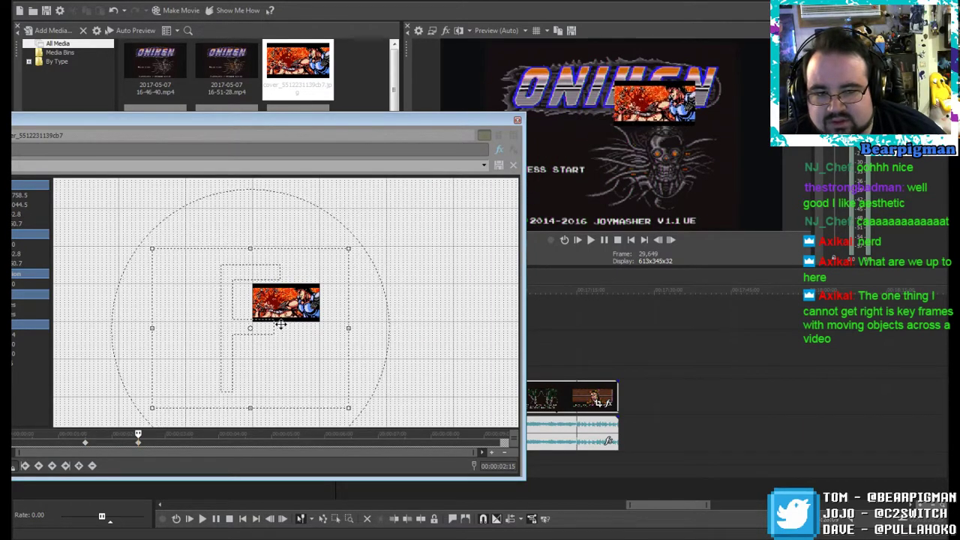
left_click_drag(138, 434, 193, 434)
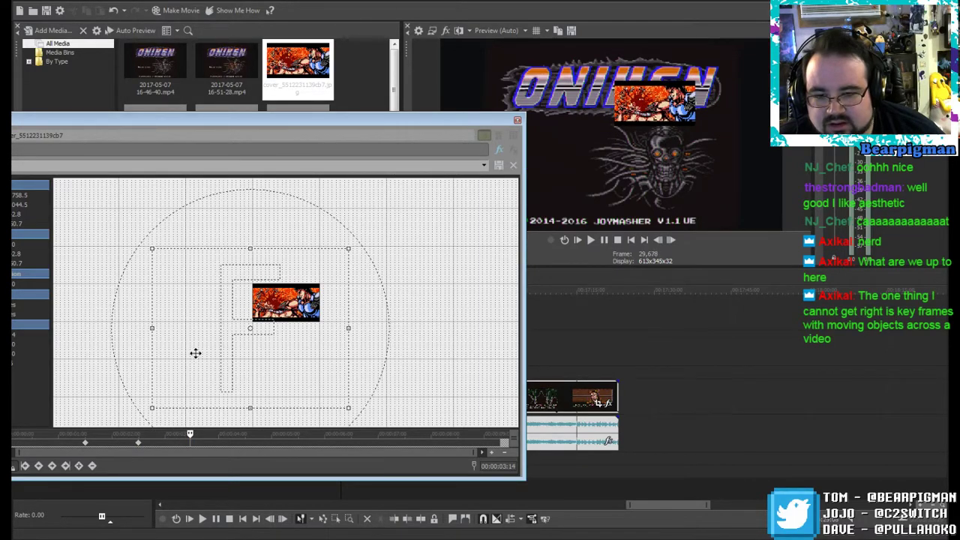
left_click_drag(195, 353, 281, 351)
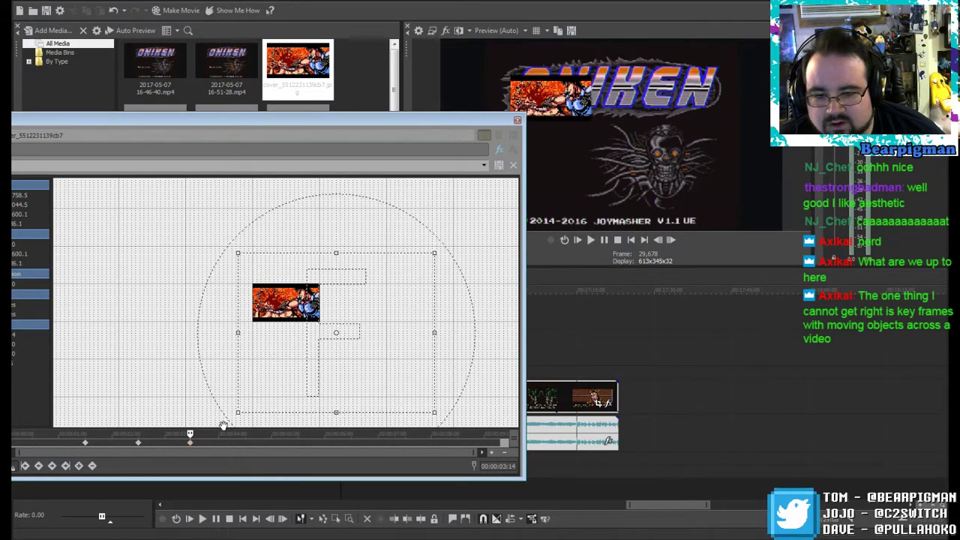
Step: Add Pan/Crop keyframes placing the picture low at 00:00:04:15, top centre at 00:00:05:15 and centre at 00:00:06:11, and close Pan/Crop
left_click_drag(190, 434, 245, 434)
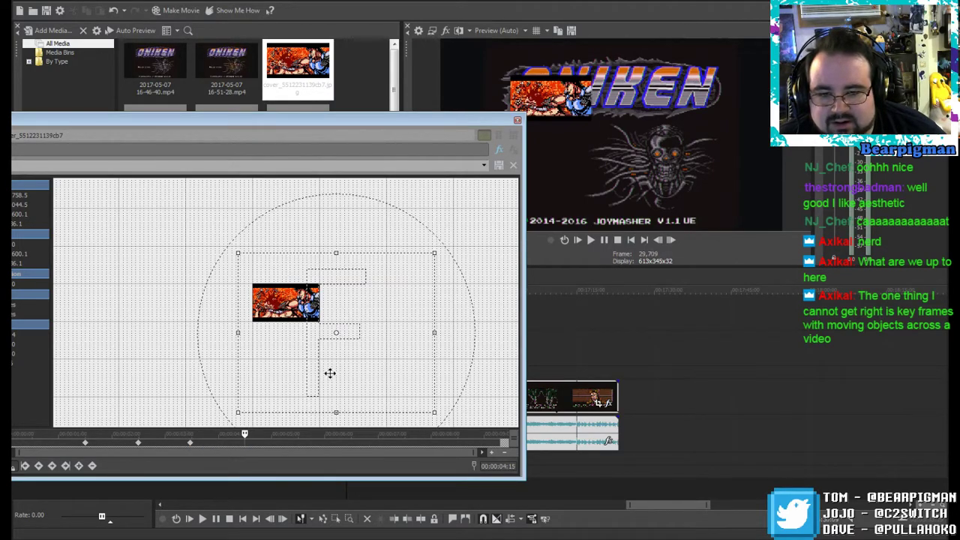
left_click_drag(330, 372, 250, 290)
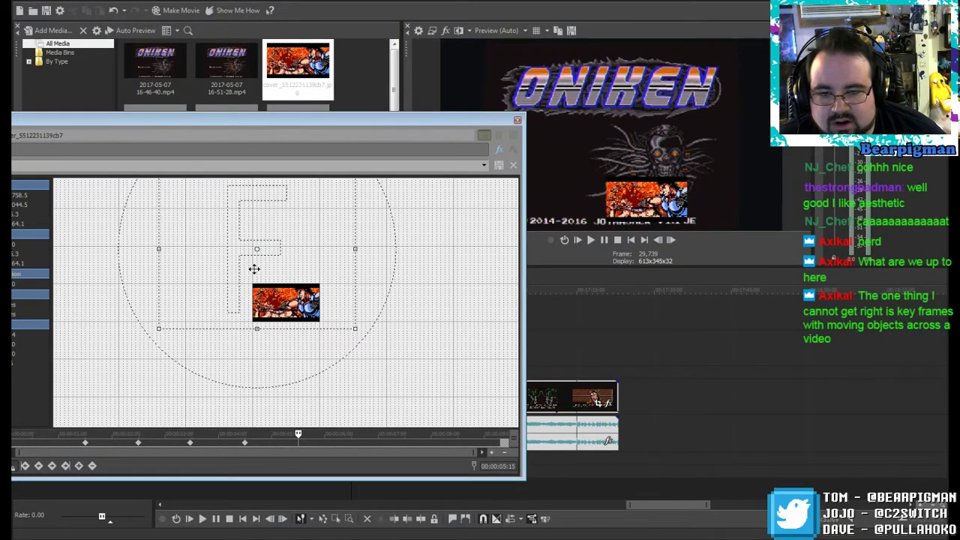
left_click_drag(254, 268, 283, 372)
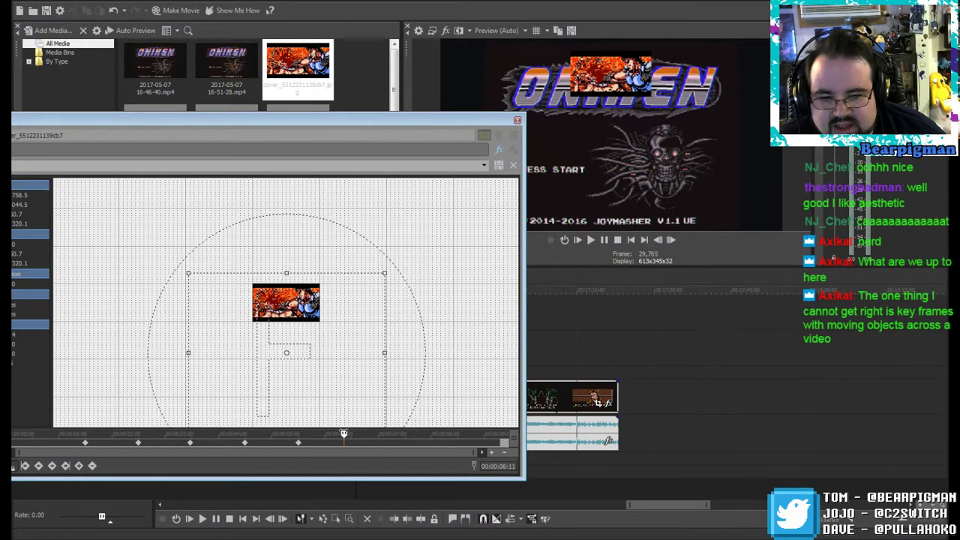
left_click_drag(327, 360, 329, 311)
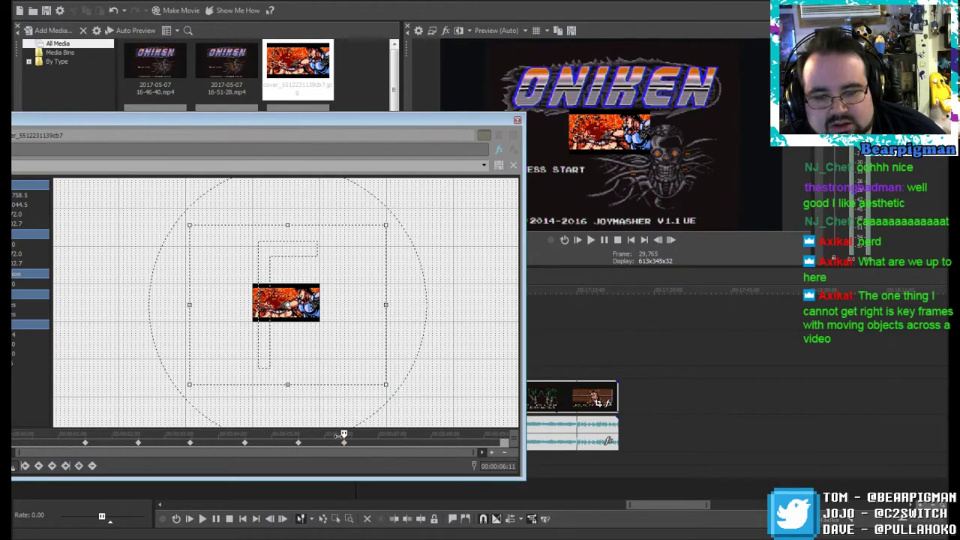
left_click_drag(344, 435, 410, 441)
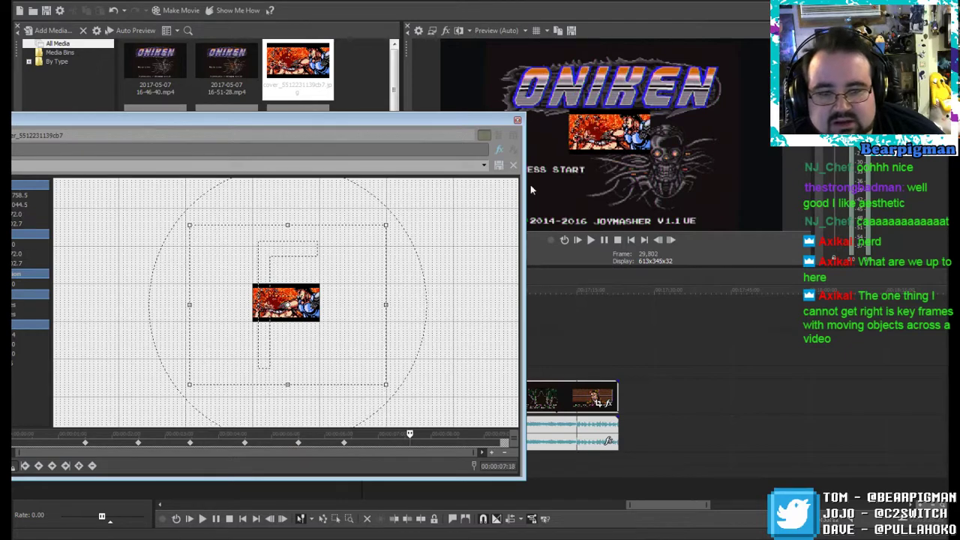
left_click(517, 121)
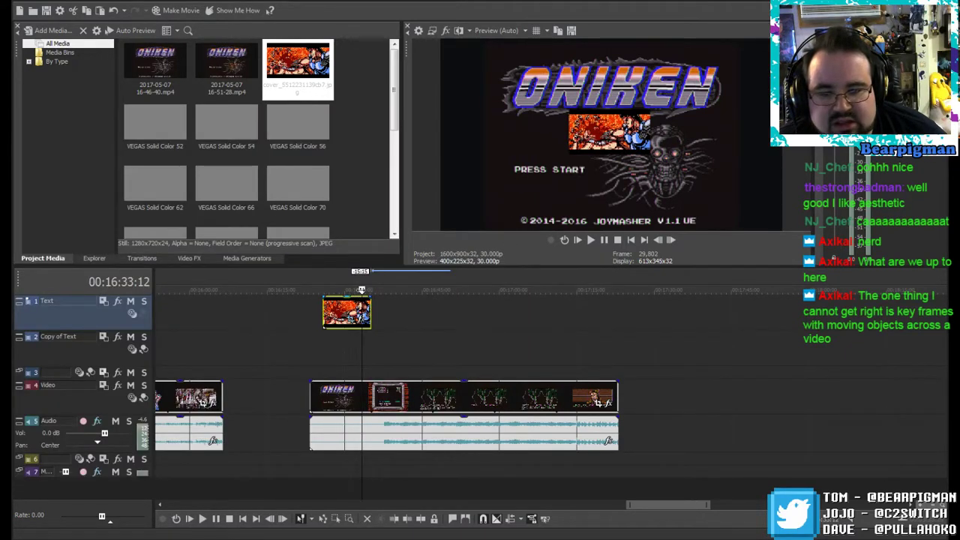
Step: Play the image clip from its start to review the keyframed movement over the title screen footage
left_click_drag(361, 290, 323, 291)
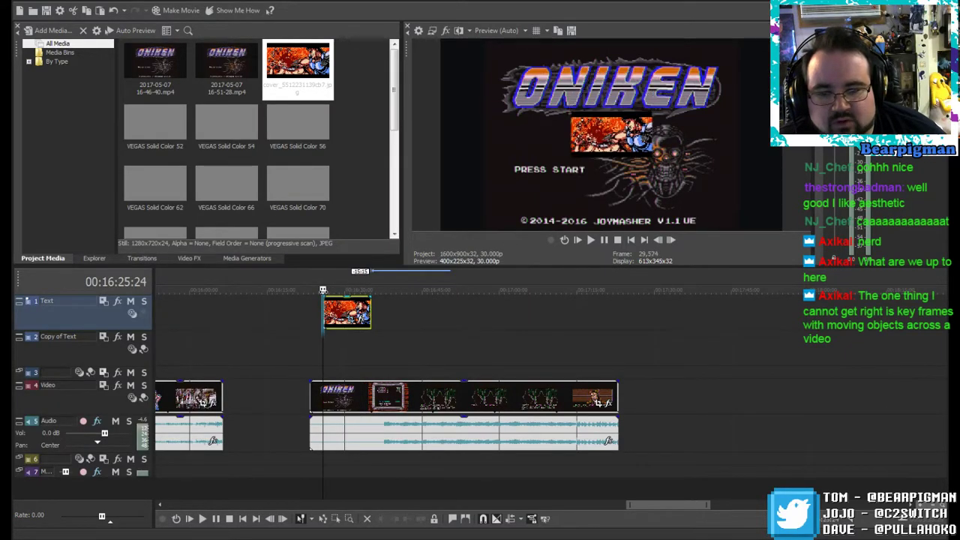
left_click(591, 240)
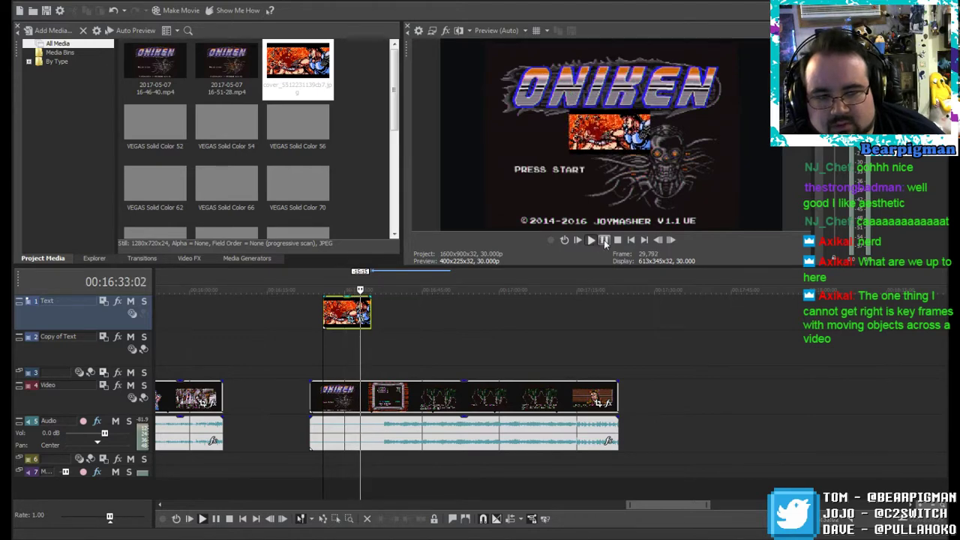
left_click(604, 240)
Step: Open Pan/Crop for the image clip and delete all its keyframes from 00:00:06:11 back to 00:00:01:15, keeping the first one
left_click(365, 322)
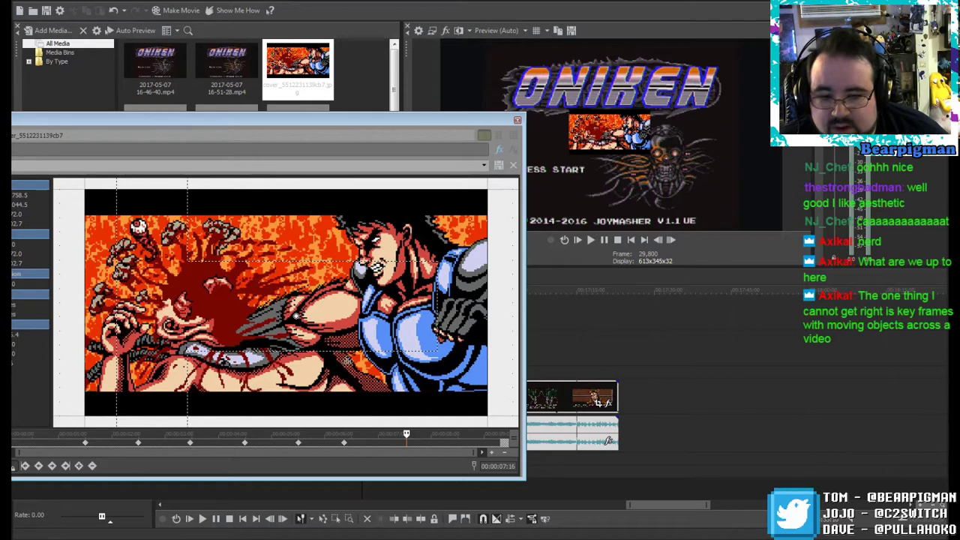
left_click(25, 466)
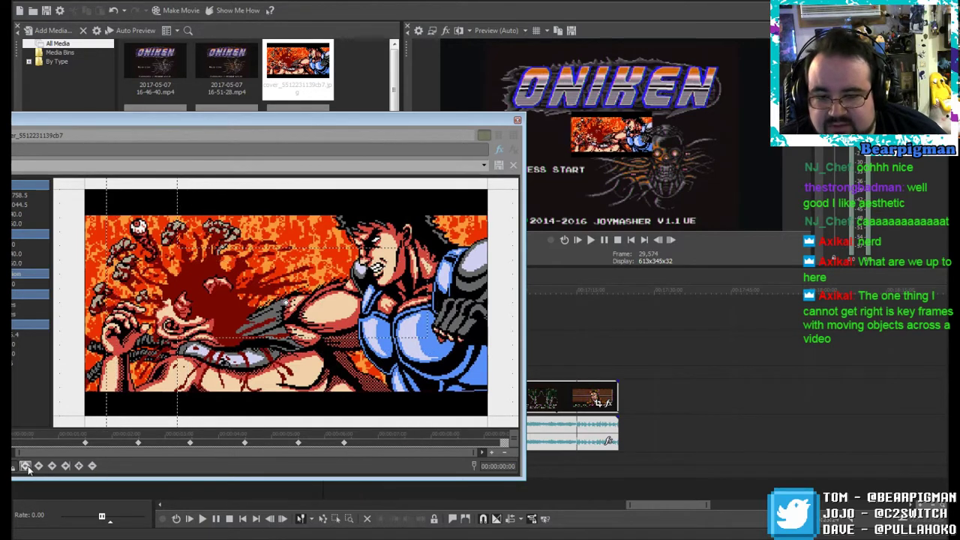
left_click(66, 466)
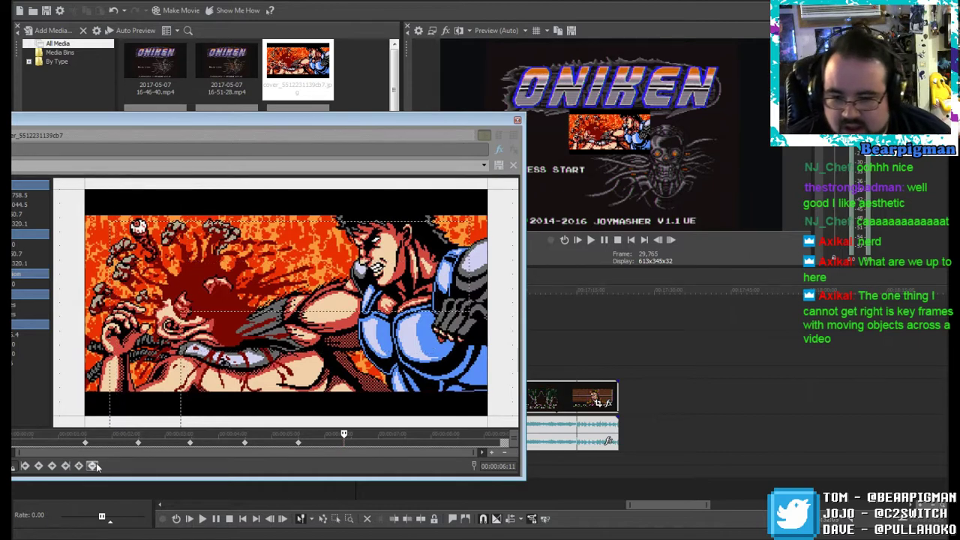
left_click(93, 466)
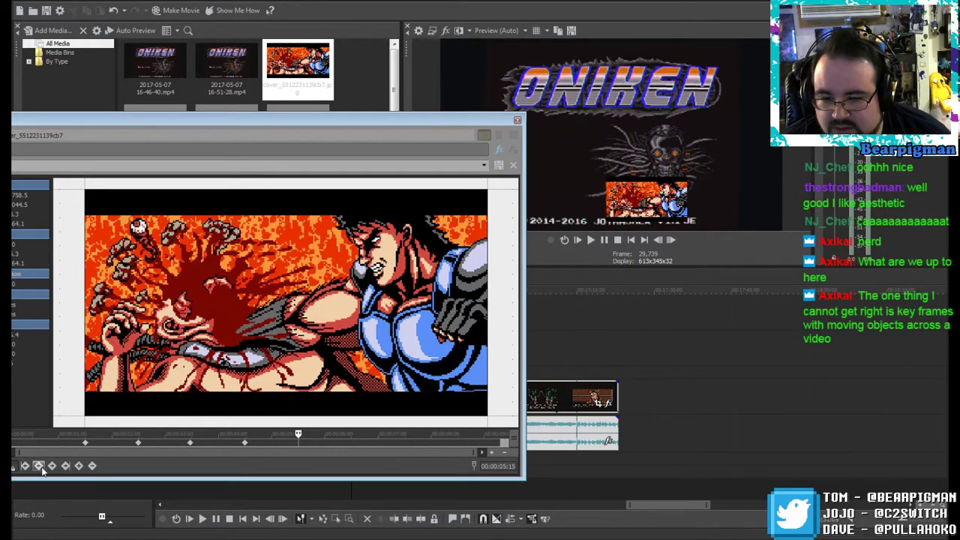
left_click(40, 467)
left_click(92, 467)
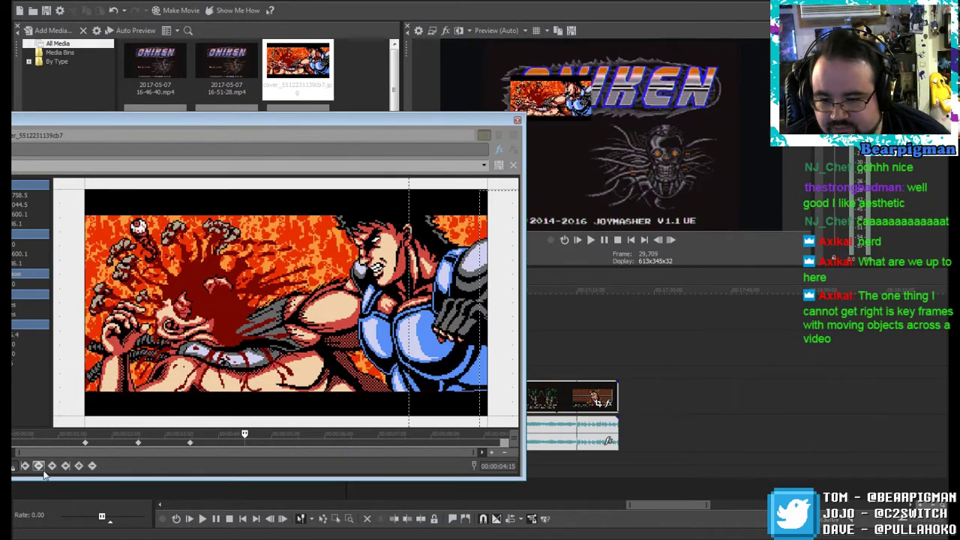
left_click(39, 467)
left_click(91, 468)
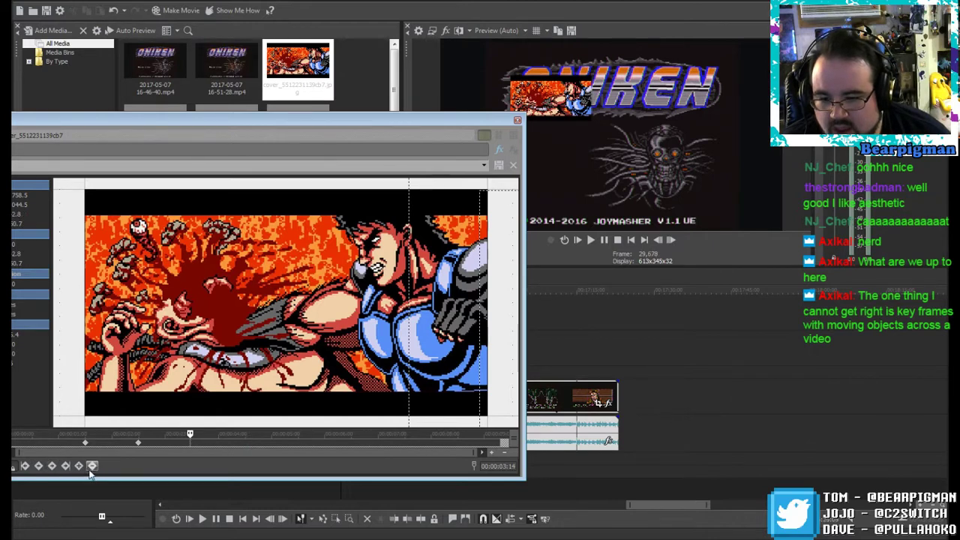
left_click(39, 466)
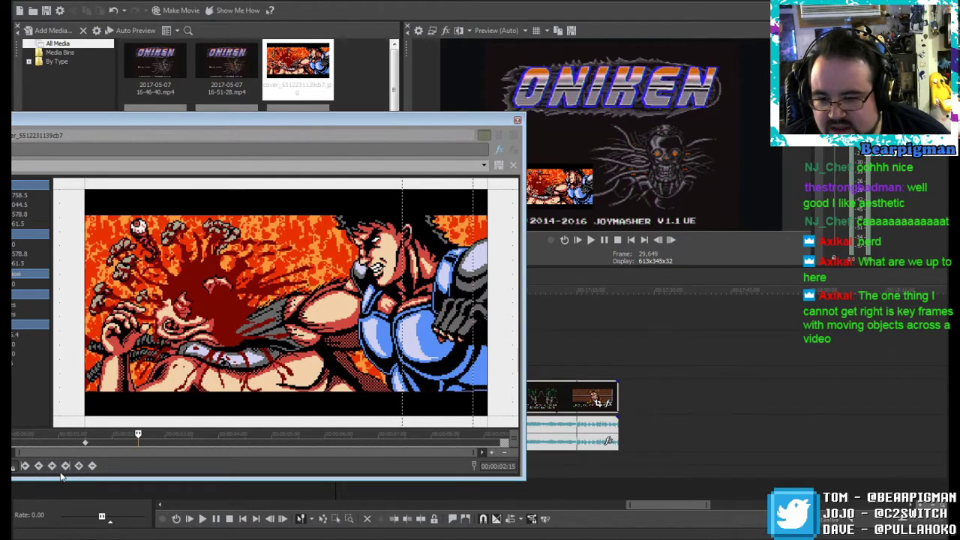
left_click(39, 467)
left_click(92, 467)
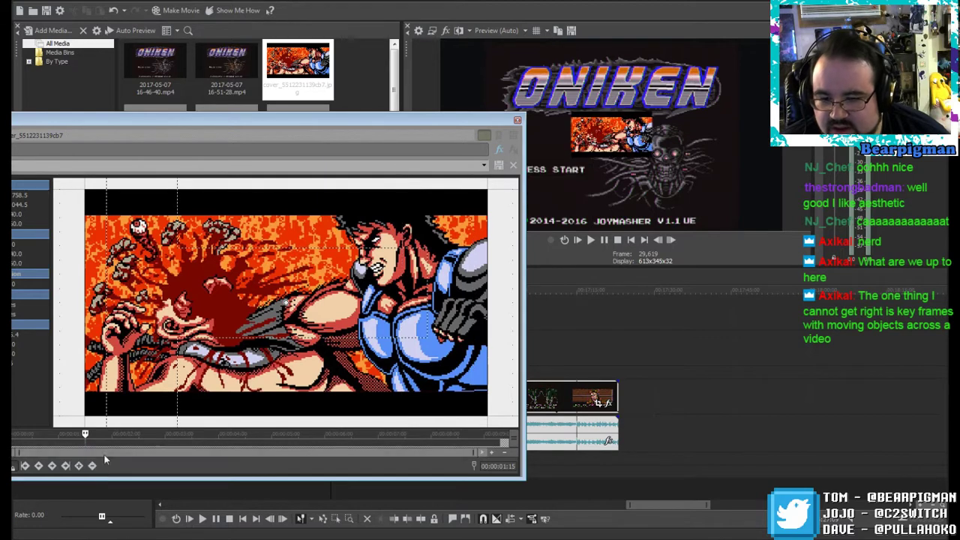
Step: At the first Pan/Crop keyframe, enlarge the crop frame to about 8,652 by 5,760 so the picture appears smaller
left_click_drag(253, 118, 325, 112)
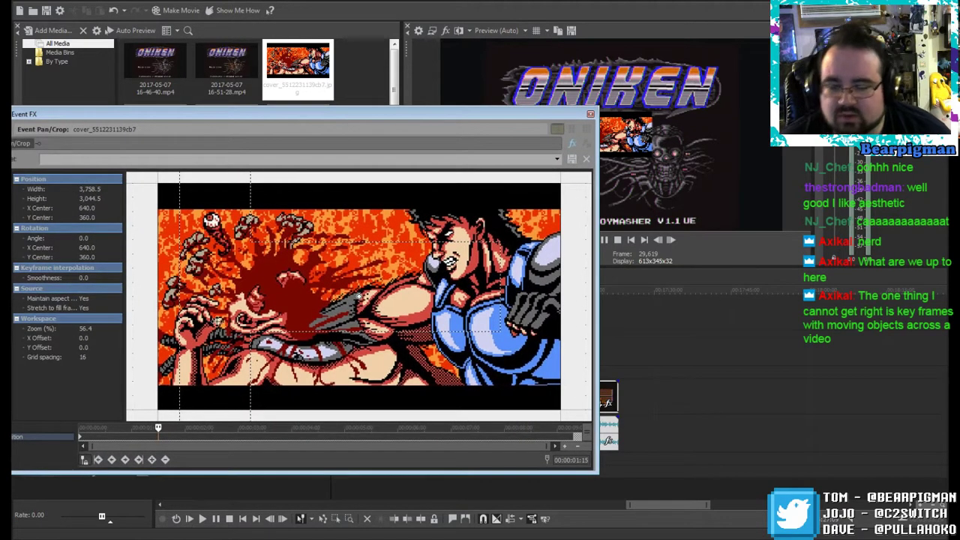
left_click(111, 463)
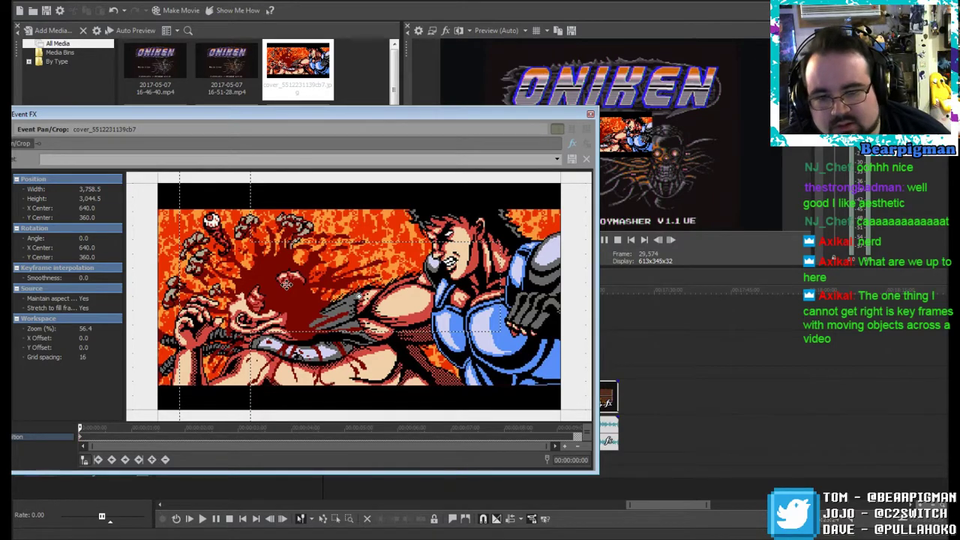
scroll(285, 282, "down", 10)
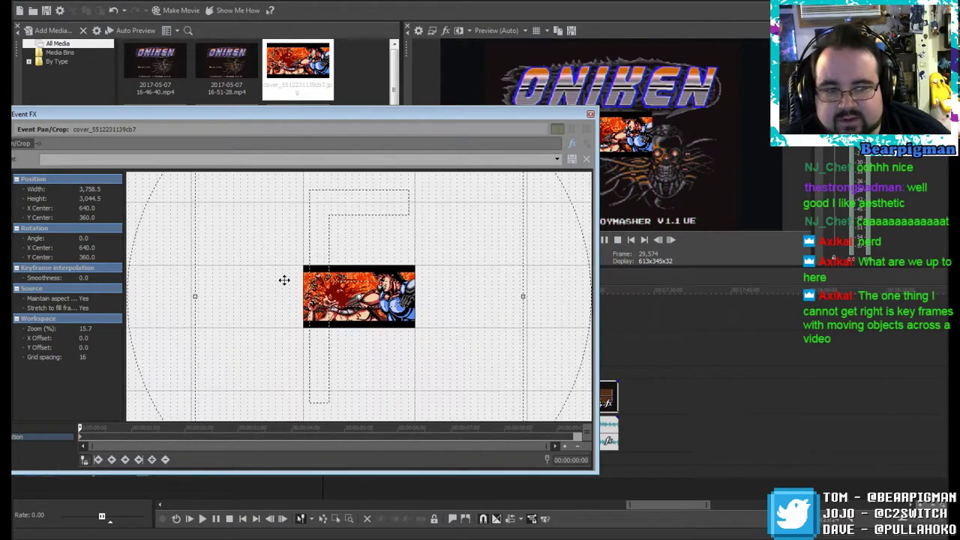
scroll(284, 281, "down", 3)
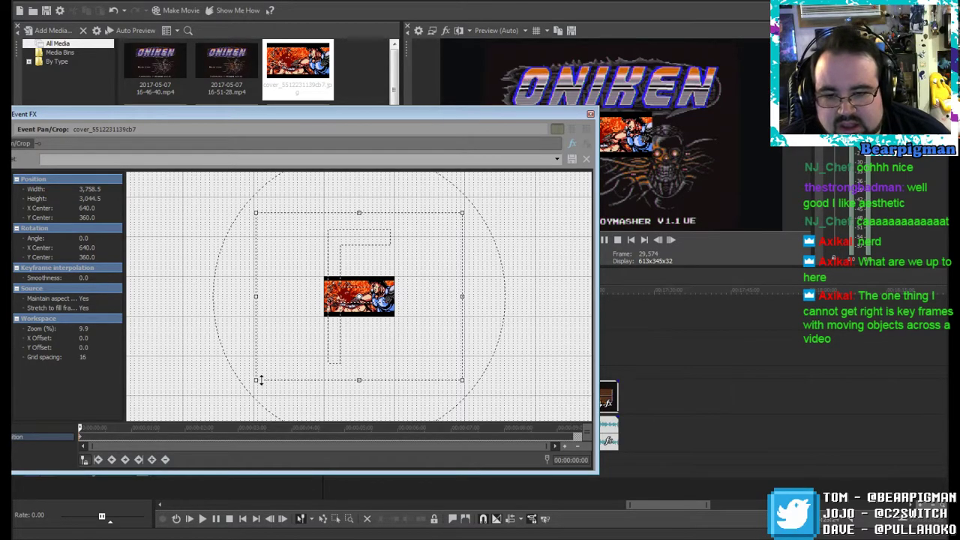
left_click_drag(257, 380, 185, 416)
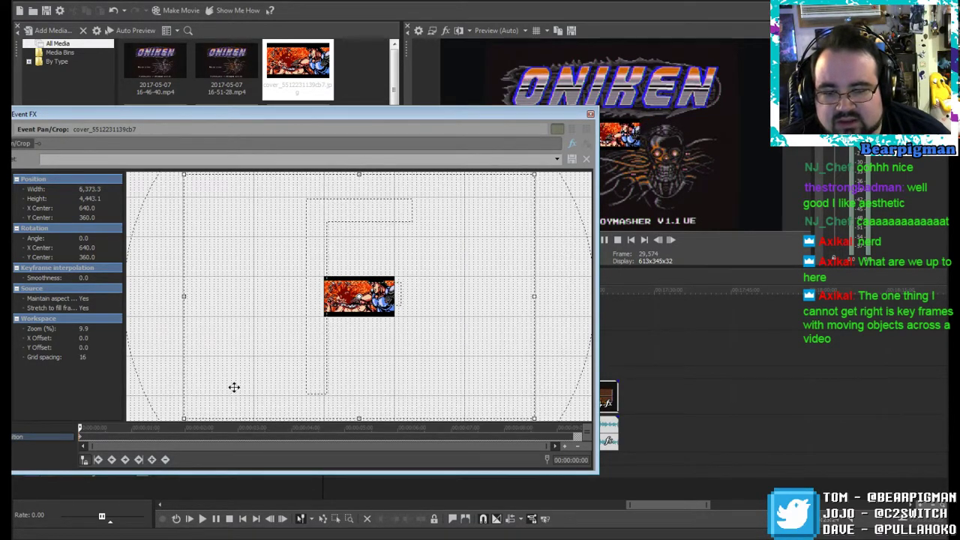
scroll(316, 327, "down", 1)
scroll(316, 327, "down", 3)
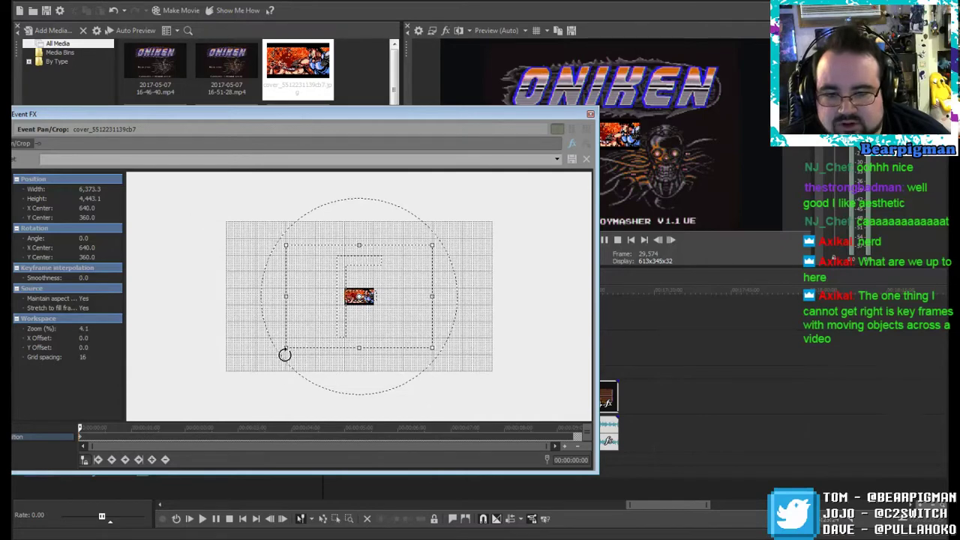
left_click_drag(285, 350, 258, 371)
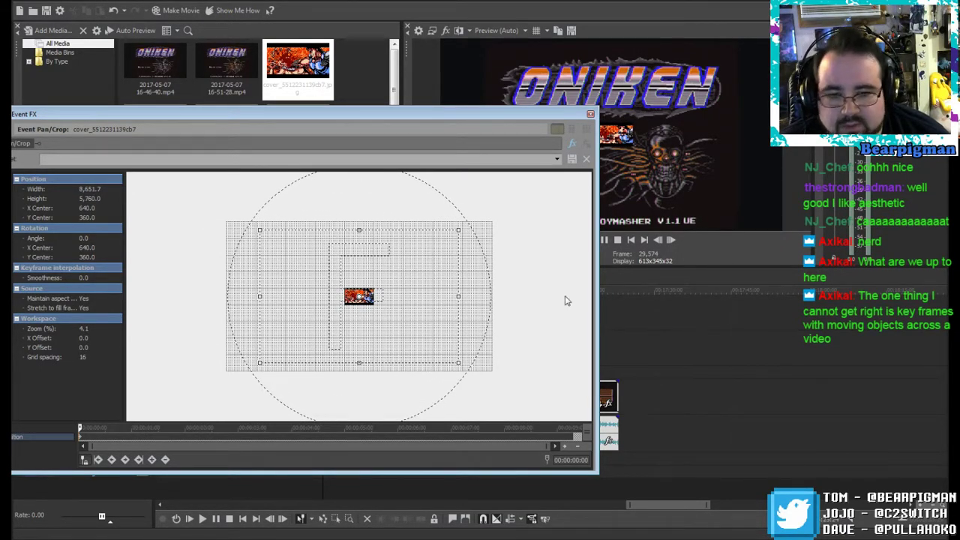
Step: Add a Pan/Crop keyframe at 00:00:00:02 with the crop frame centred at about X 906.6, Y 238.8
left_click(672, 239)
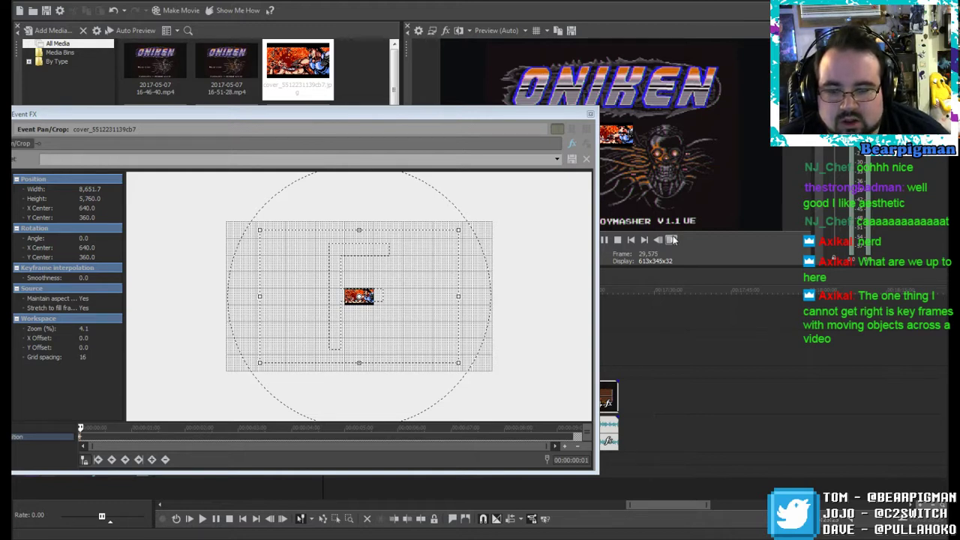
left_click(673, 239)
left_click(397, 321)
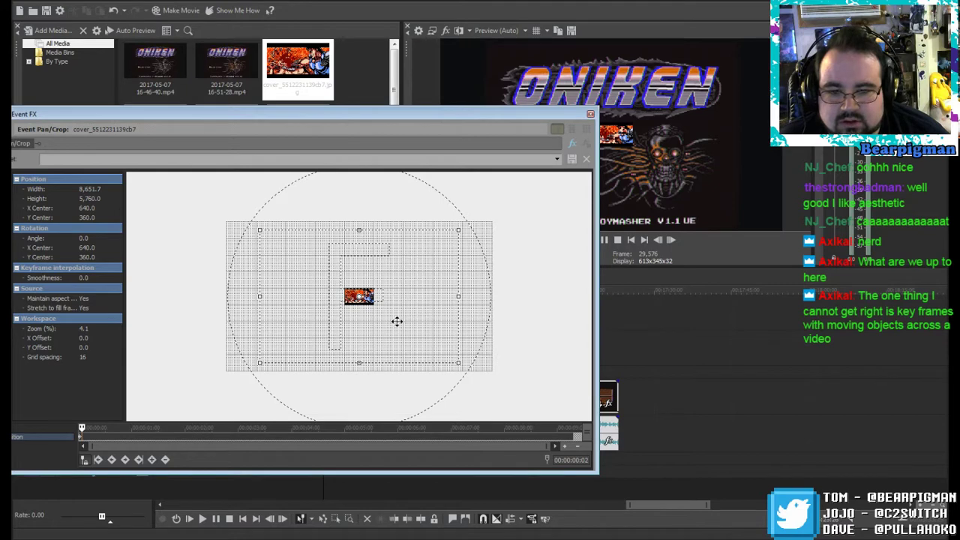
left_click_drag(397, 321, 415, 281)
Step: Add Pan/Crop keyframes centring the crop frame at about X 1,003.6, Y 505.4 at 00:00:00:06 and X 737.0, Y 287.3 at 00:00:00:07
left_click(673, 240)
left_click(672, 240)
left_click(672, 240)
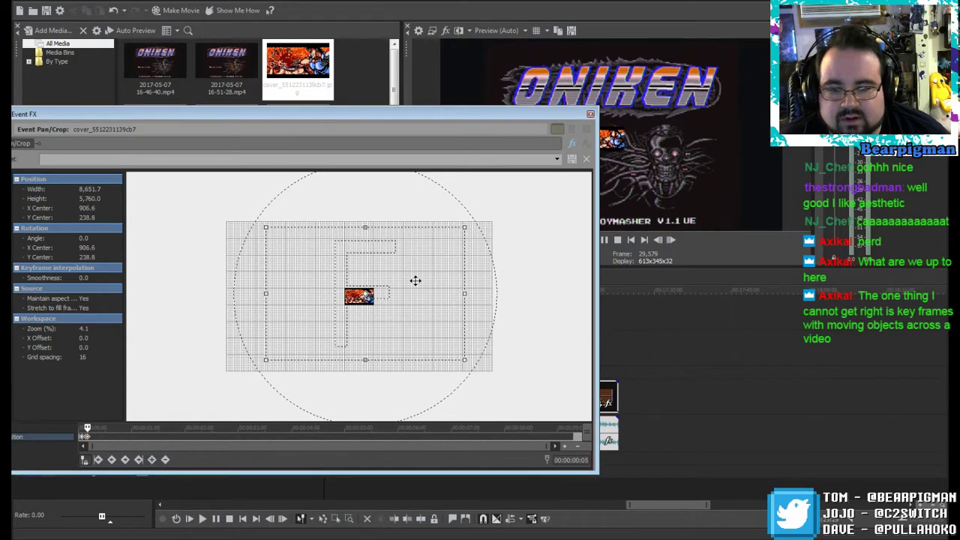
left_click(665, 244)
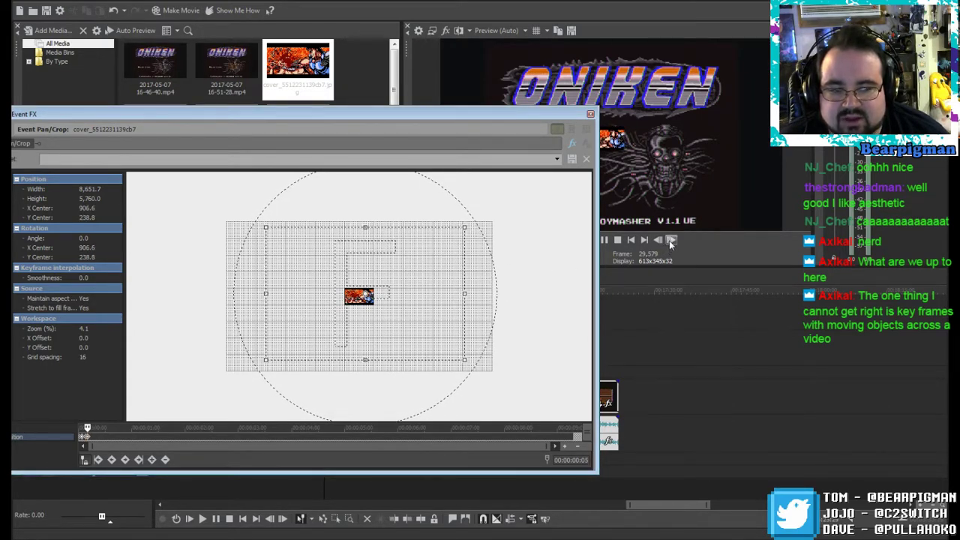
left_click_drag(422, 283, 424, 289)
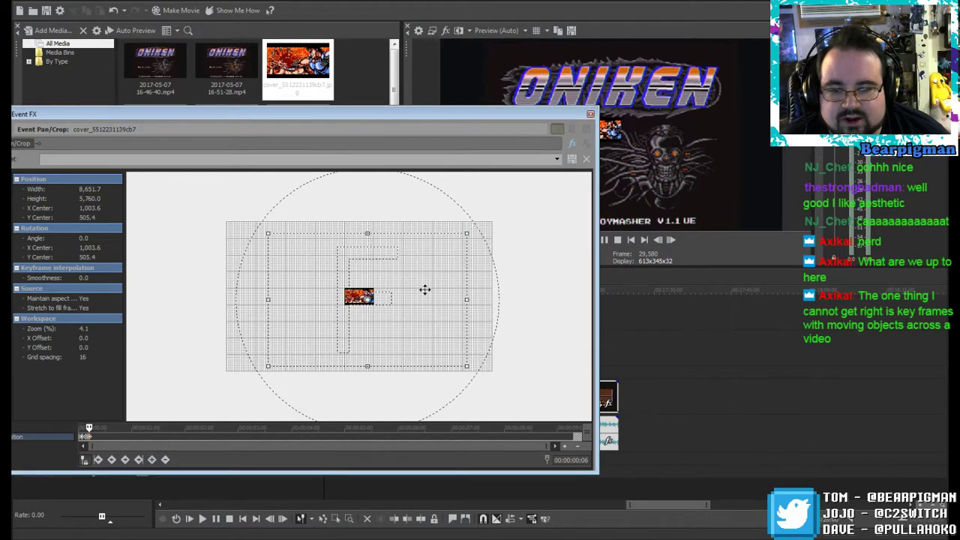
left_click(669, 240)
left_click_drag(422, 290, 412, 285)
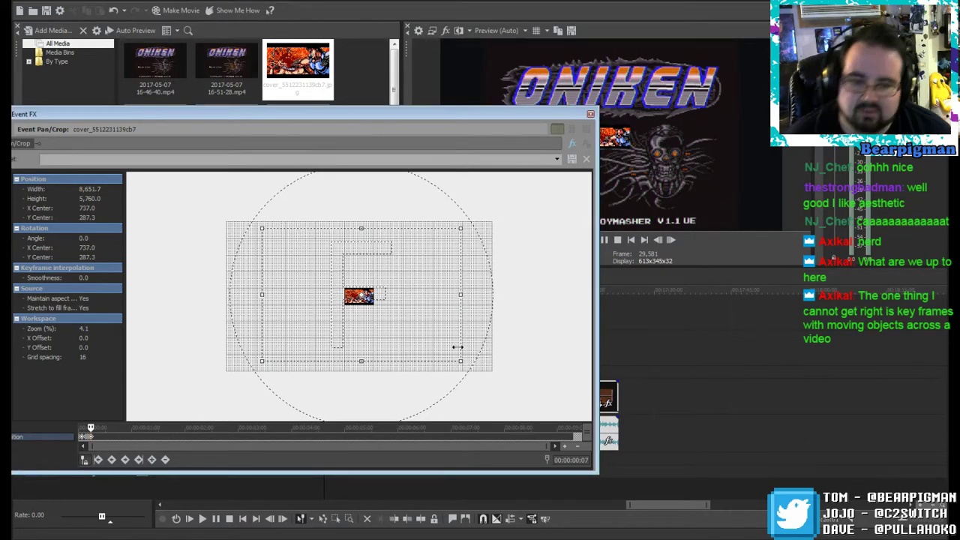
Step: Add Pan/Crop keyframes shrinking the crop frame to about 8,070 by 5,615 at 00:00:00:09 and 7,343 by 5,178 at 00:00:00:11
left_click(671, 241)
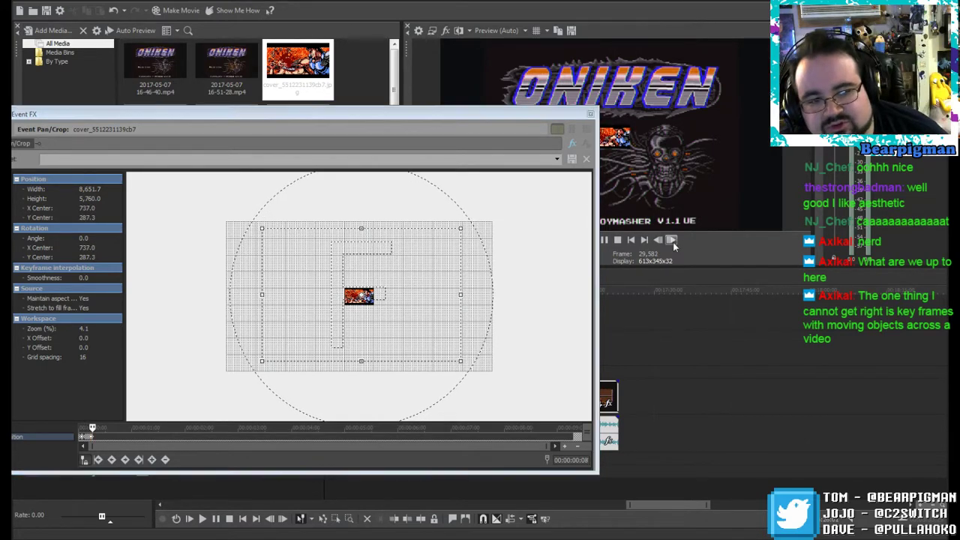
left_click(671, 240)
left_click(461, 362)
left_click_drag(461, 362, 455, 362)
left_click(671, 241)
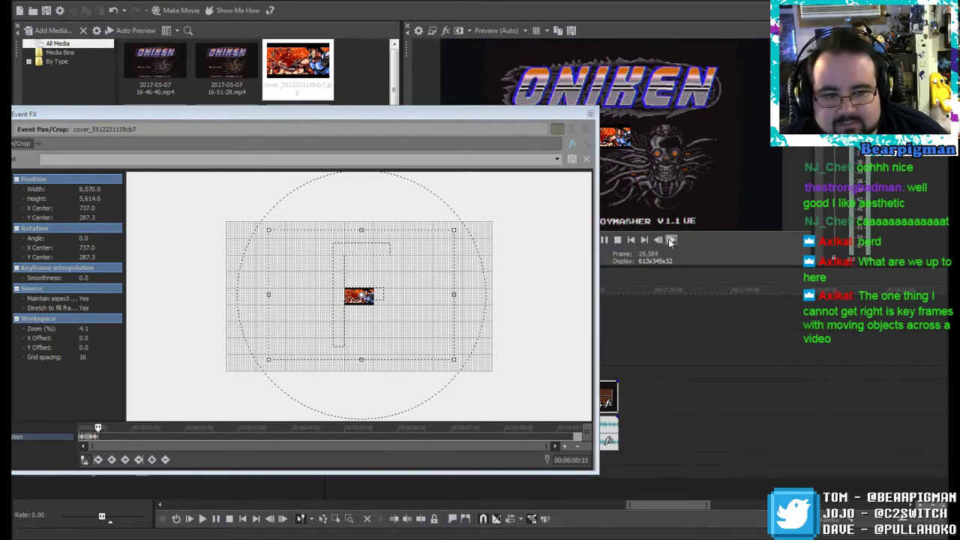
left_click(671, 240)
left_click(452, 359)
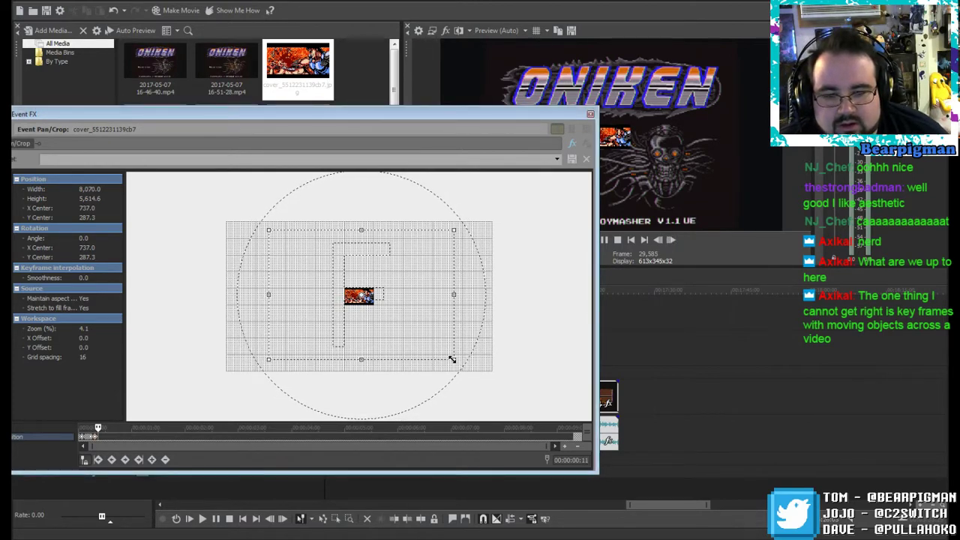
left_click_drag(452, 359, 443, 354)
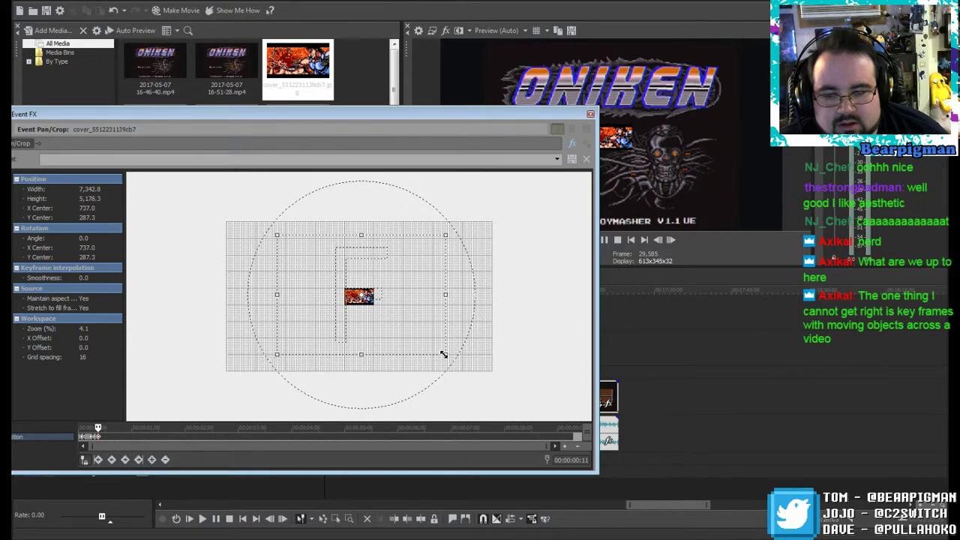
Step: Add Pan/Crop keyframes shrinking the crop frame to about 5,307 by 3,288 at 00:00:00:13 and 4,677 by 2,851 at 00:00:00:17
left_click(671, 240)
left_click(671, 240)
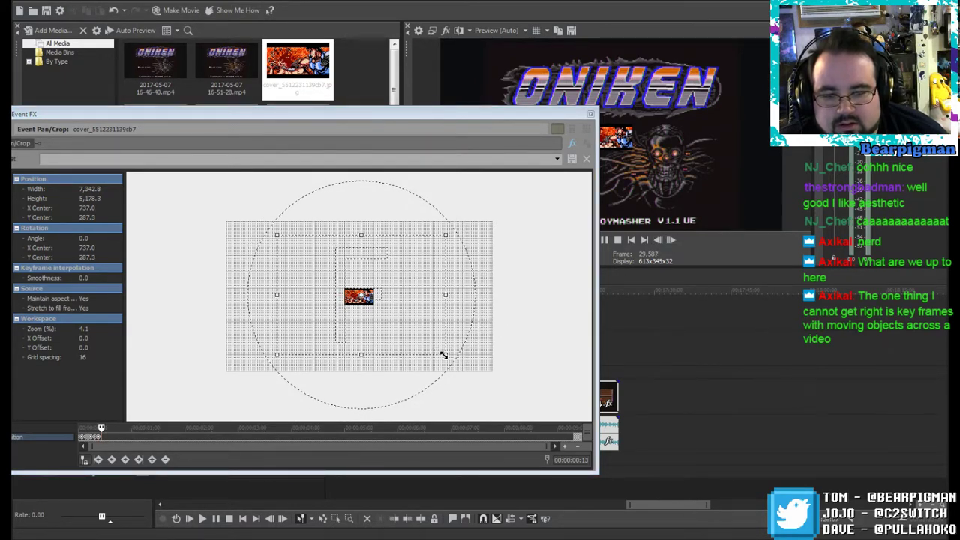
left_click_drag(443, 354, 422, 335)
left_click(671, 240)
left_click(671, 240)
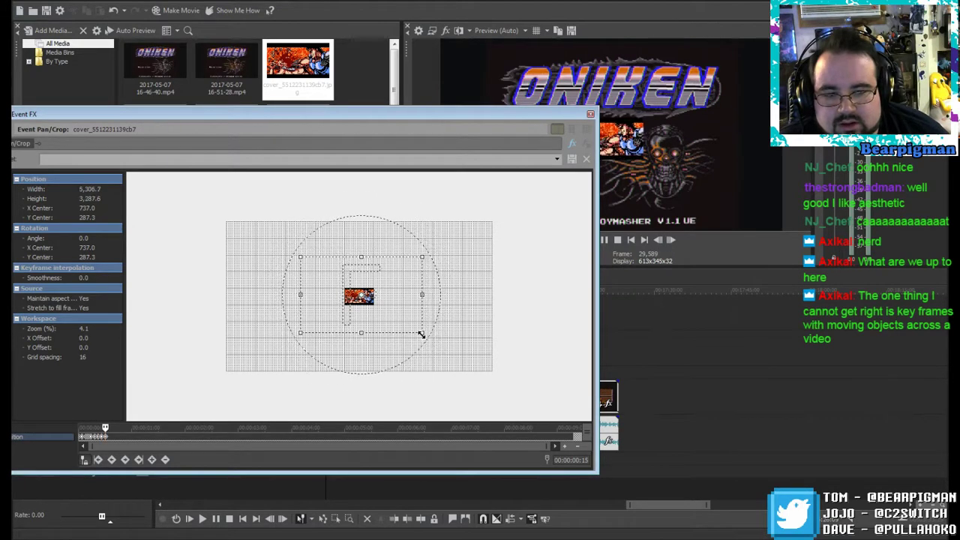
left_click(671, 240)
left_click(671, 239)
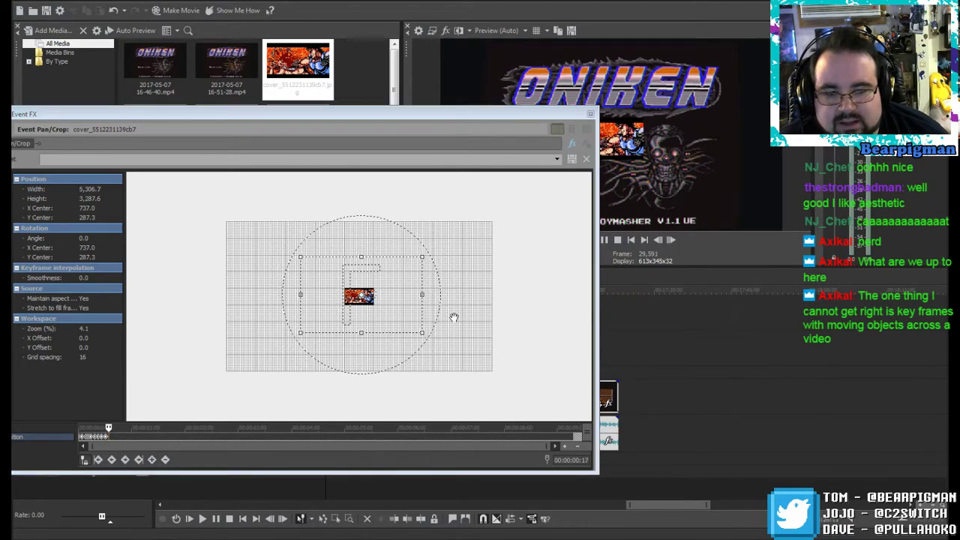
left_click(419, 332)
left_click_drag(419, 331, 415, 327)
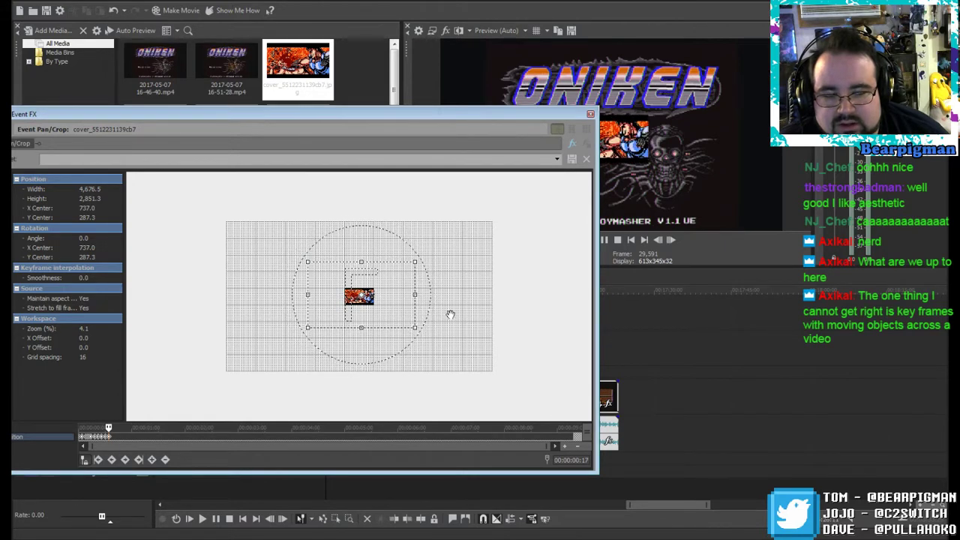
Step: Add Pan/Crop keyframes centring the crop frame at about X 615.8, Y -3.6 at 00:00:00:18 and X 1,246.0, Y -76.3 at 00:00:00:19
left_click(671, 240)
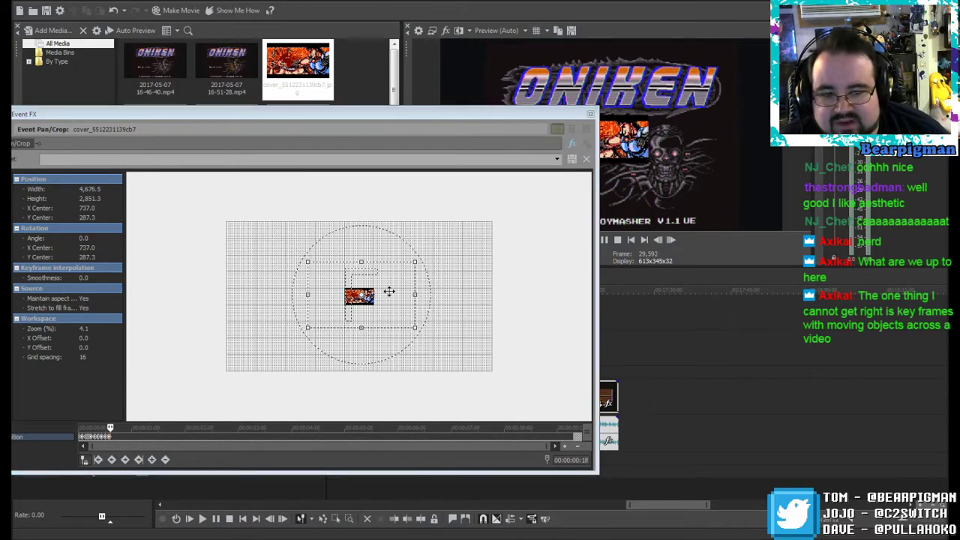
left_click_drag(384, 292, 383, 285)
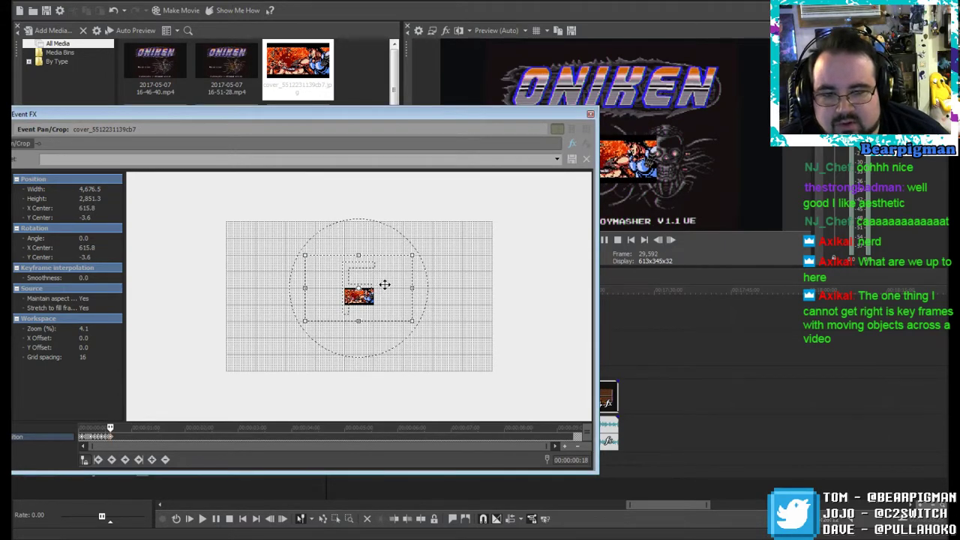
left_click(671, 239)
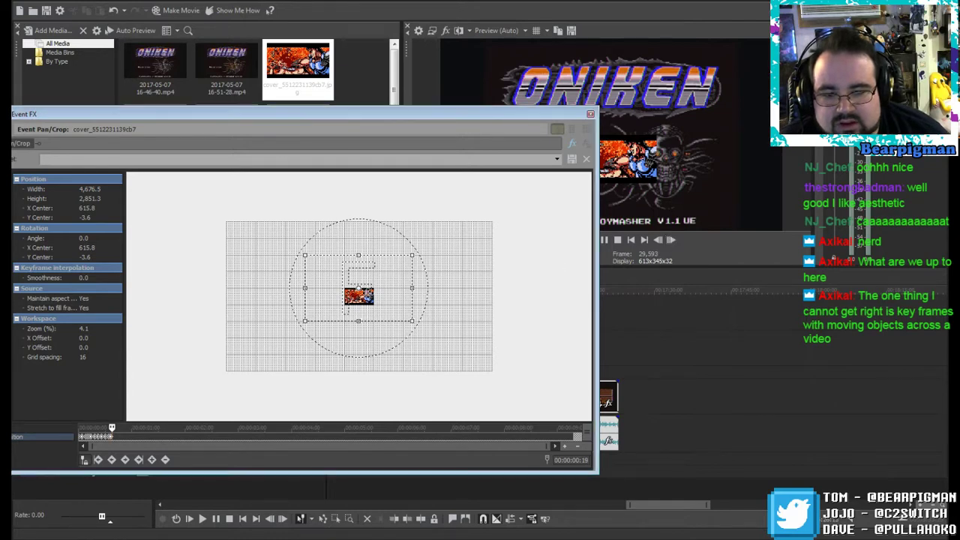
left_click_drag(368, 293, 395, 294)
Step: Add a Pan/Crop keyframe at 00:00:00:23 that rotates the crop frame by about 1.6 degrees, and advance one frame
left_click(671, 240)
left_click(671, 240)
left_click(671, 240)
left_click(671, 240)
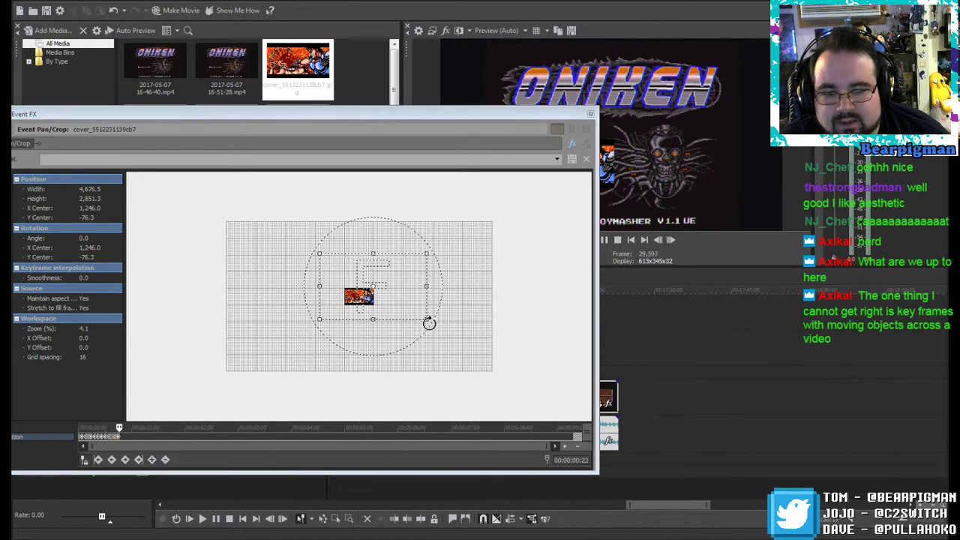
left_click_drag(429, 323, 426, 325)
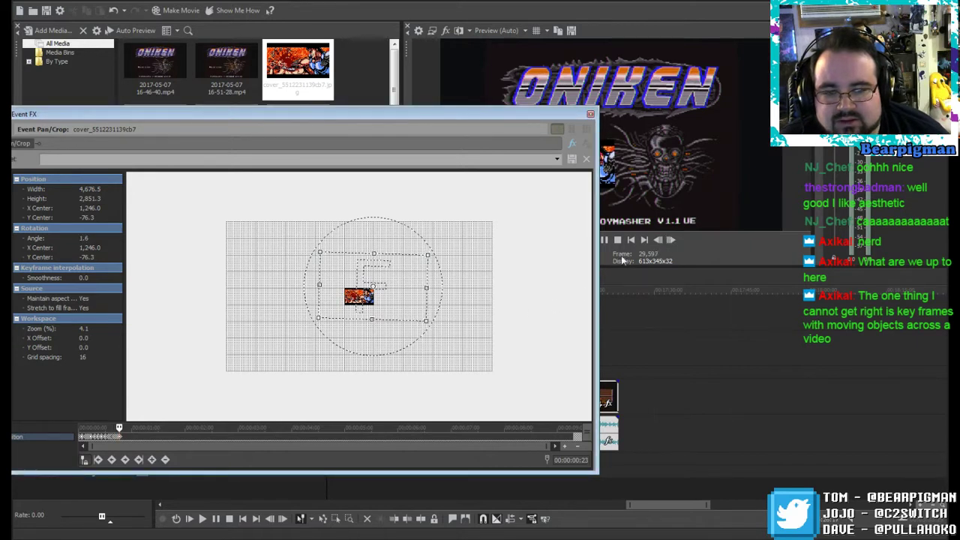
left_click(673, 240)
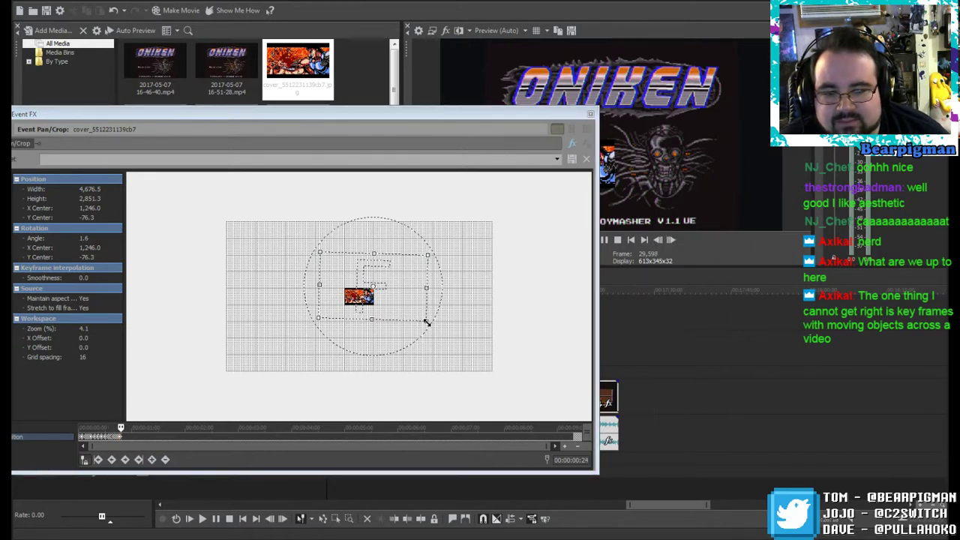
Step: Add Pan/Crop keyframes resizing the crop frame to about 4,487 by 3,002 at 00:00:00:24 and rotating it to about 8.5 degrees at 00:00:00:25
left_click_drag(427, 323, 424, 324)
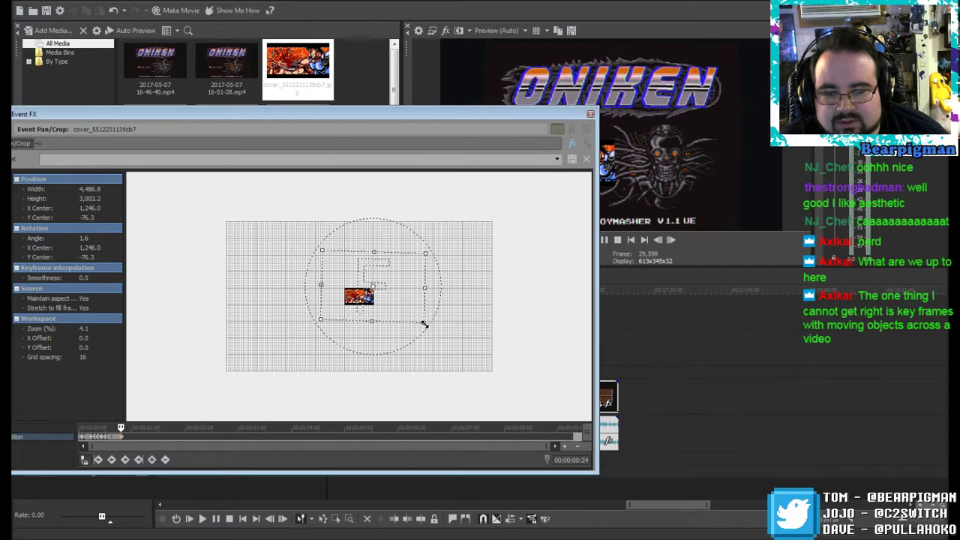
left_click(672, 240)
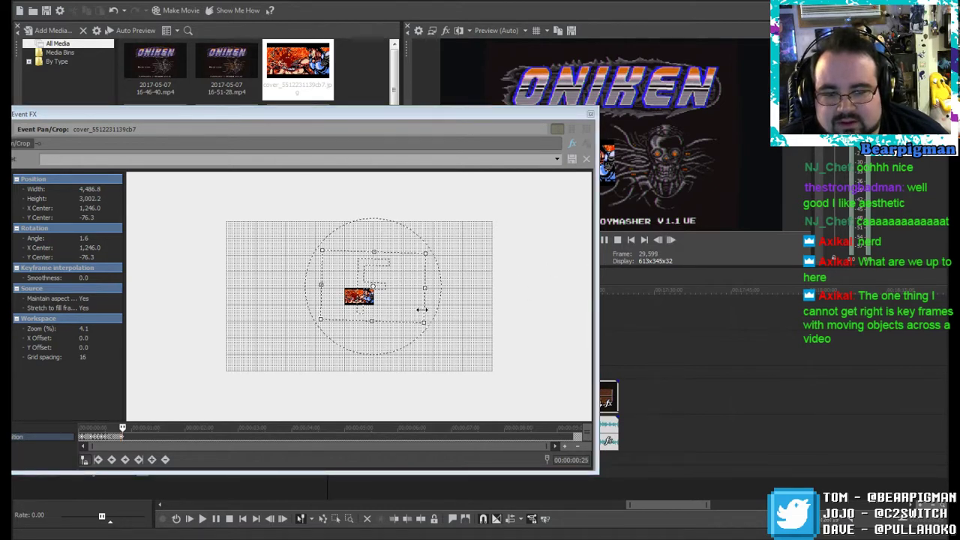
left_click_drag(428, 313, 428, 307)
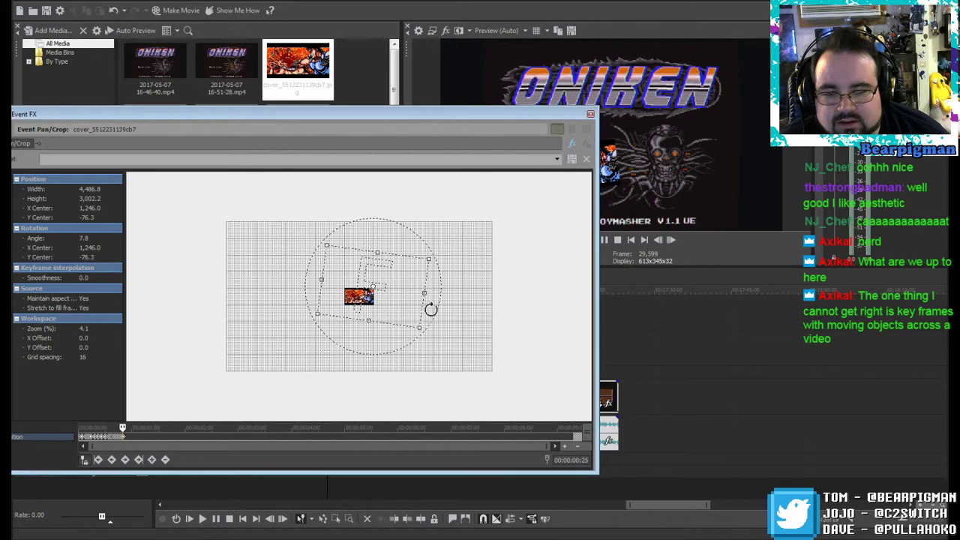
left_click(671, 240)
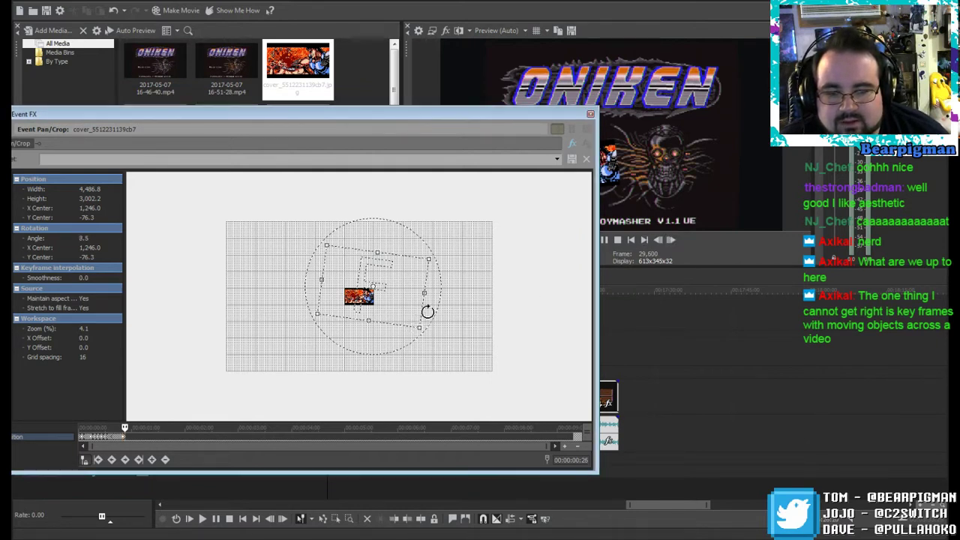
Step: Shrink the crop frame to about 3,140 by 2,179, centre it near X 688.5, Y 141.8, rotate it to about 16.9 degrees, and close Pan/Crop
left_click_drag(427, 310, 394, 318)
left_click(671, 240)
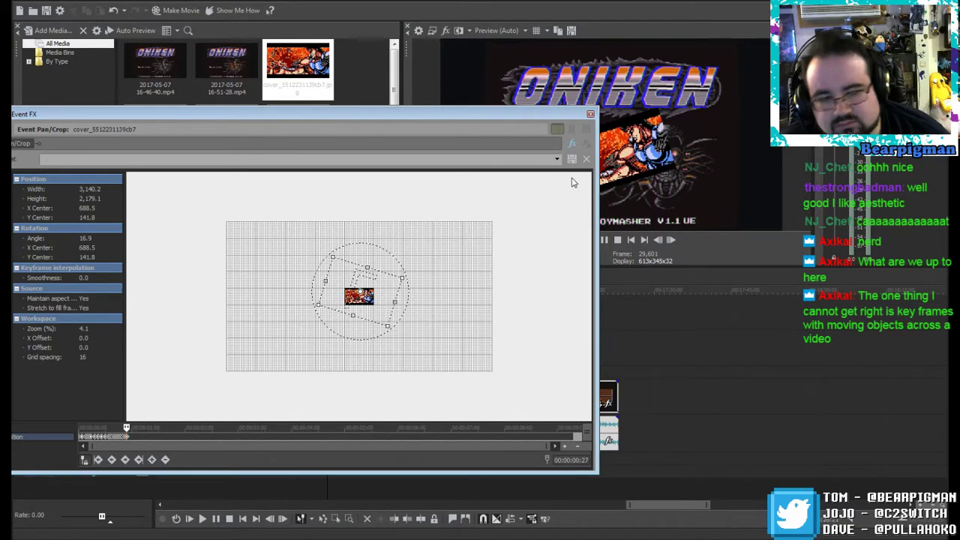
left_click(590, 116)
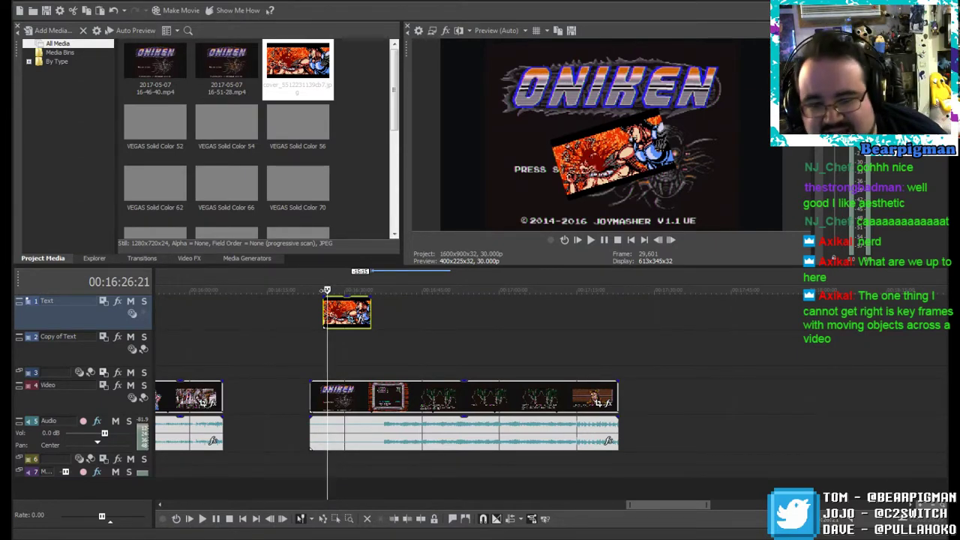
Step: Play back the animated image from the start of its event and return the playhead there
left_click_drag(327, 289, 323, 290)
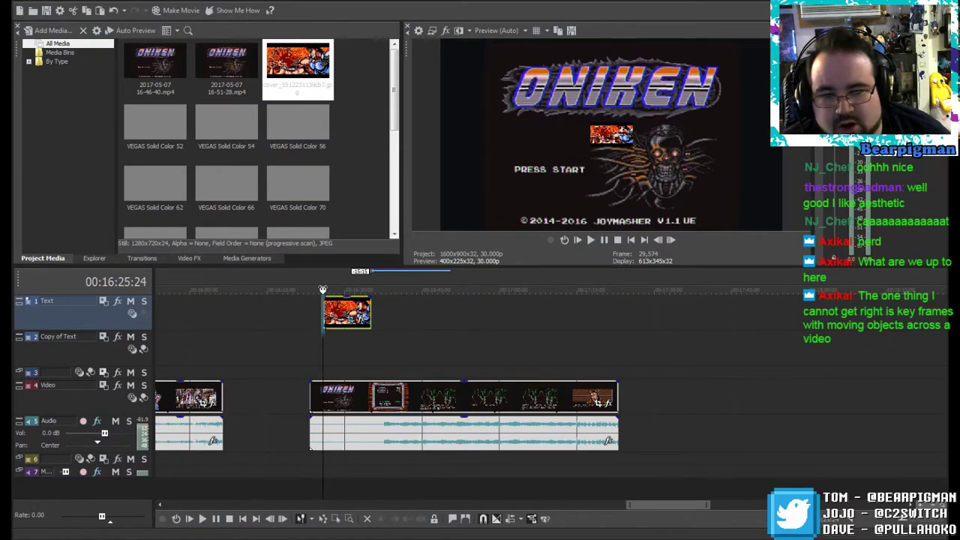
left_click(590, 239)
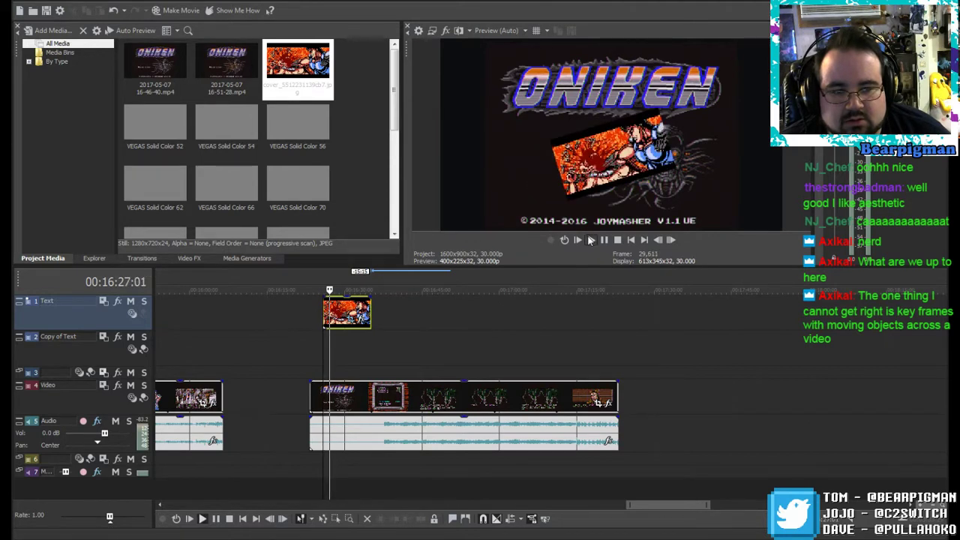
left_click(605, 240)
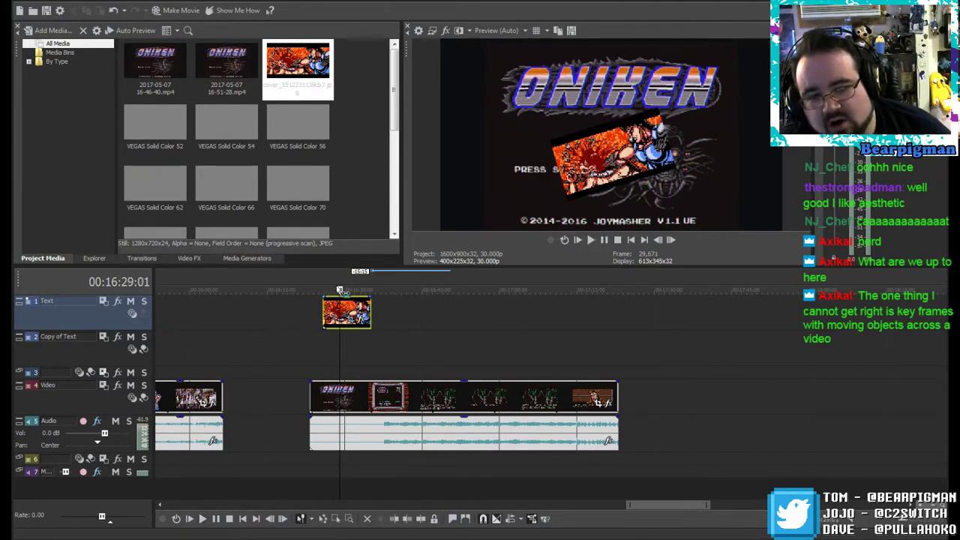
left_click_drag(339, 290, 323, 290)
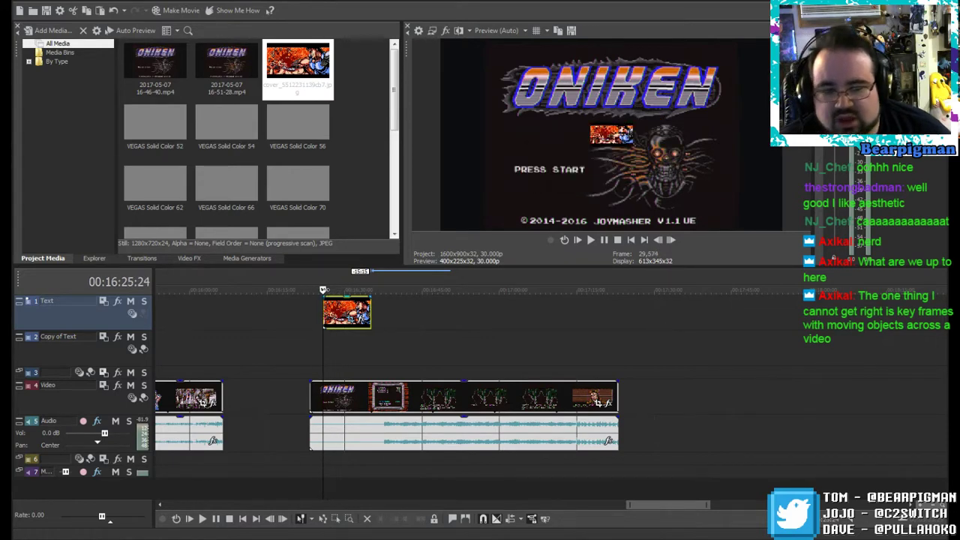
Step: Add a Pan/Crop keyframe at 00:00:01:07 with the image's crop frame rotated to about -0.7 degrees and enlarged to 10,240 by 5,760
left_click(351, 321)
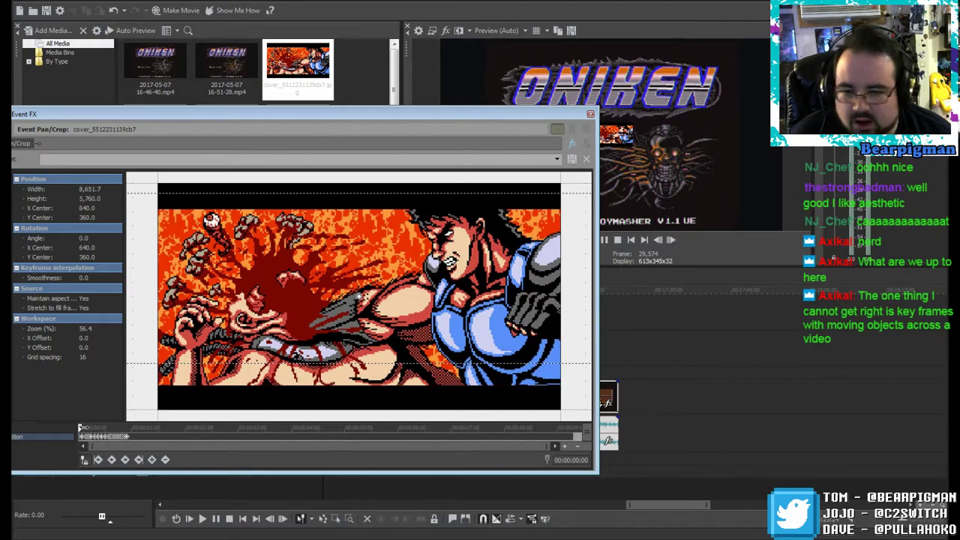
left_click_drag(81, 427, 145, 428)
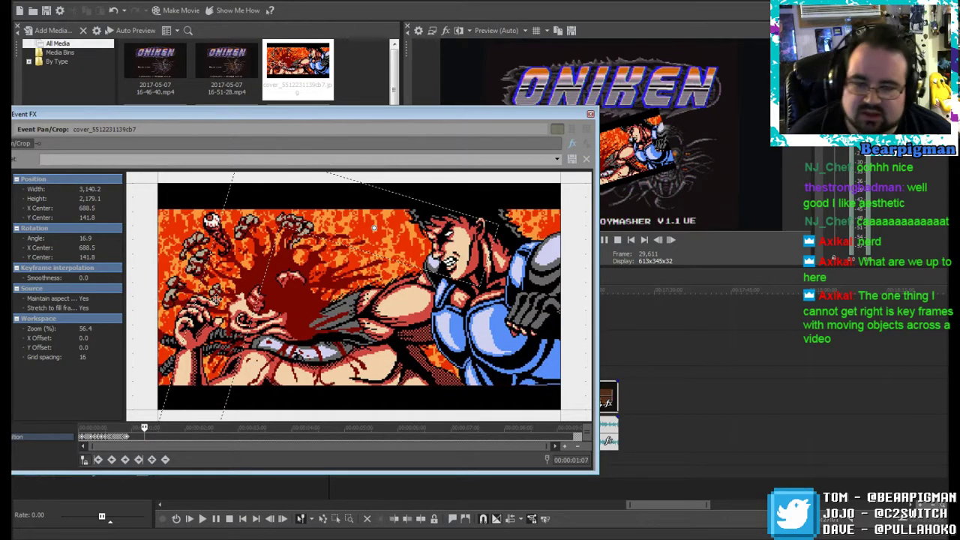
scroll(242, 291, "down", 10)
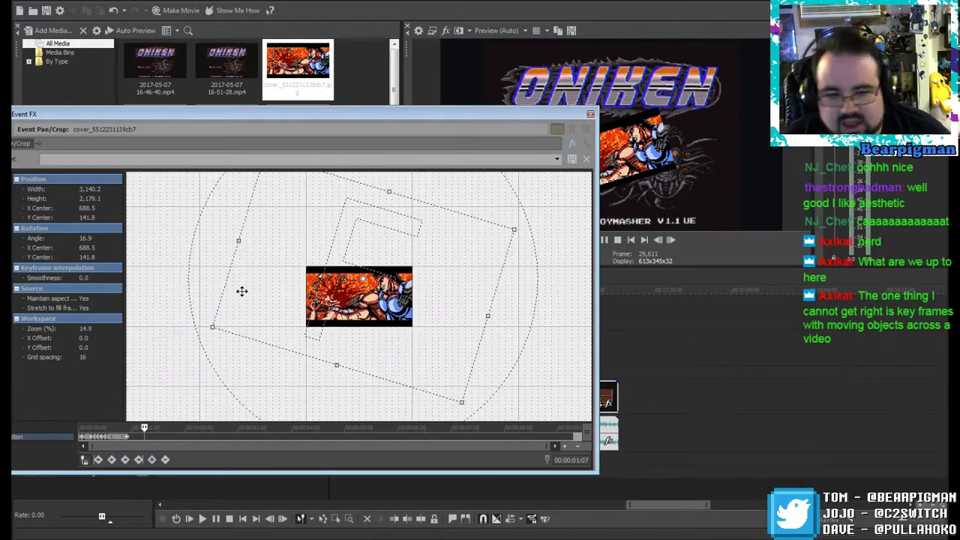
scroll(241, 291, "down", 4)
left_click_drag(450, 310, 461, 284)
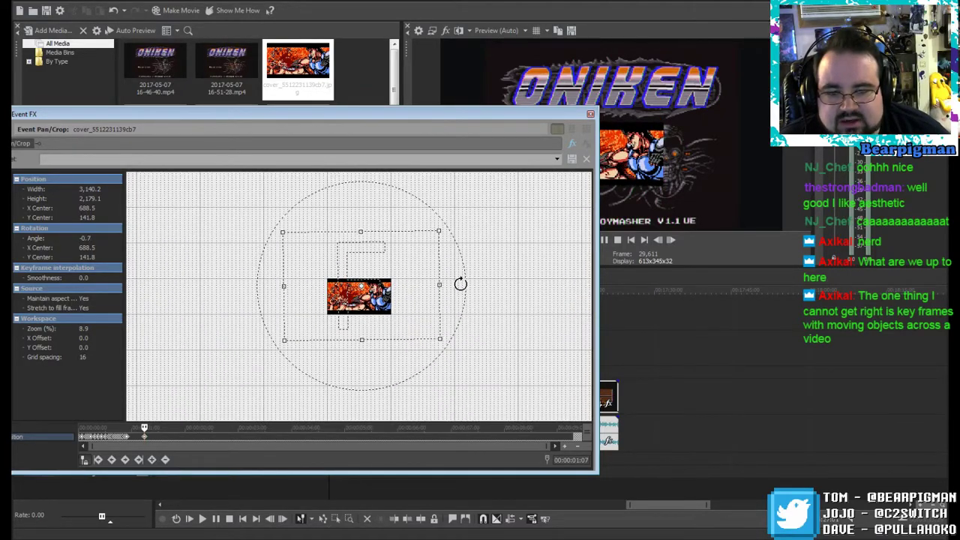
scroll(460, 284, "down", 6)
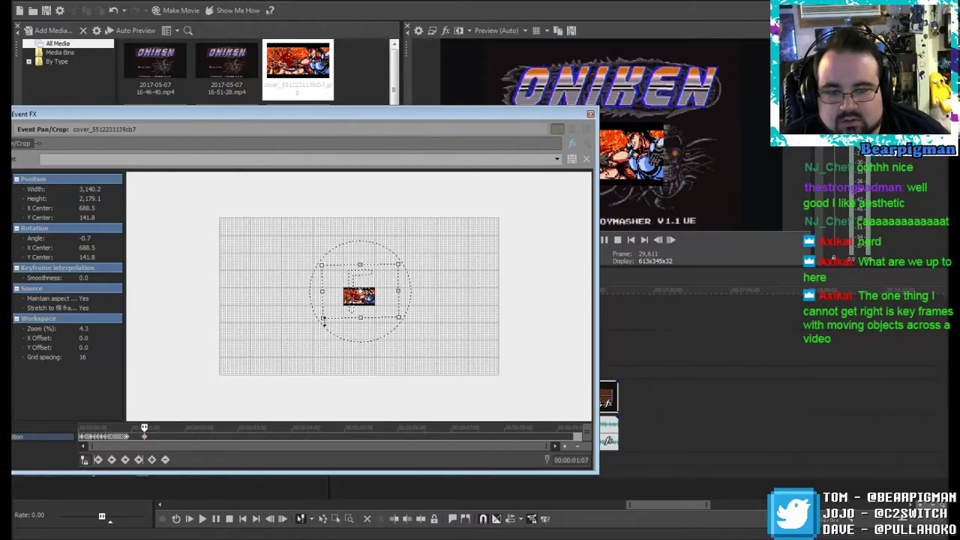
left_click_drag(323, 319, 215, 390)
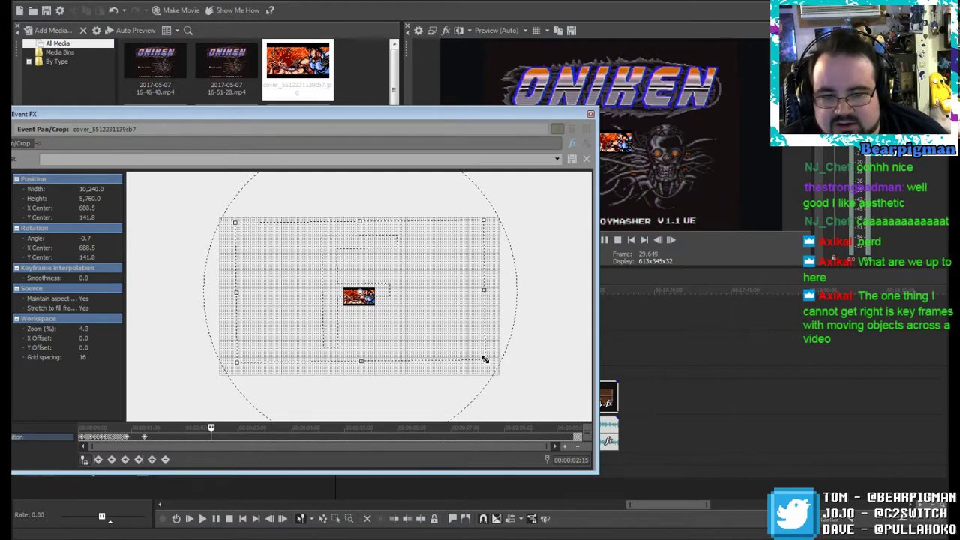
Step: Add Pan/Crop keyframes of about 5,208 by 2,935 at 88.6 degrees at 00:00:02:15, and 3,153 by 1,788 at 179.8 degrees at 00:00:03:19
left_click_drag(485, 359, 354, 355)
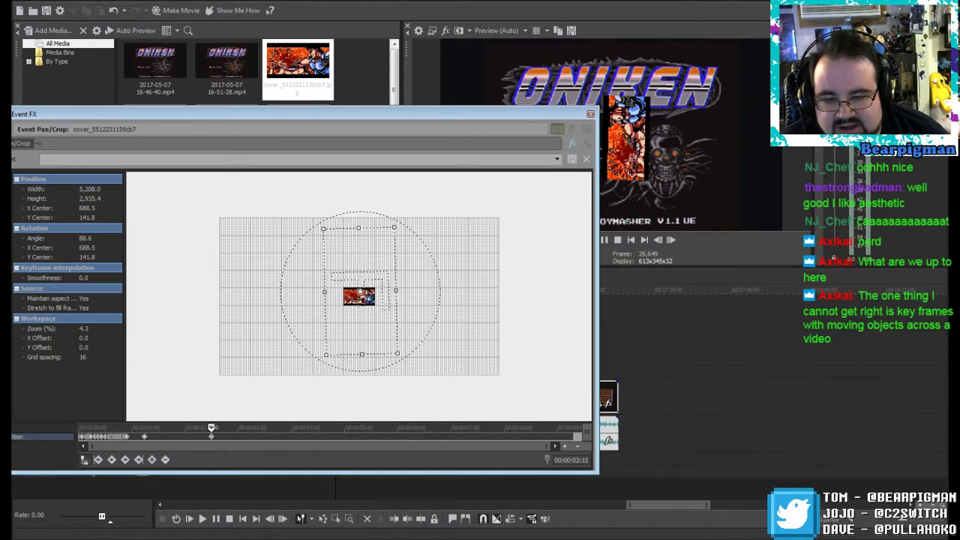
left_click_drag(211, 427, 270, 427)
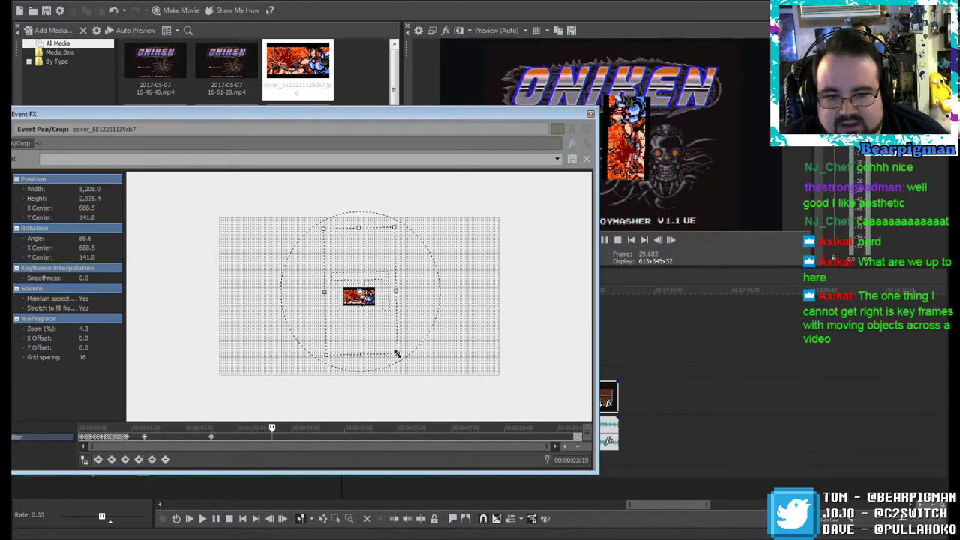
left_click_drag(398, 354, 383, 330)
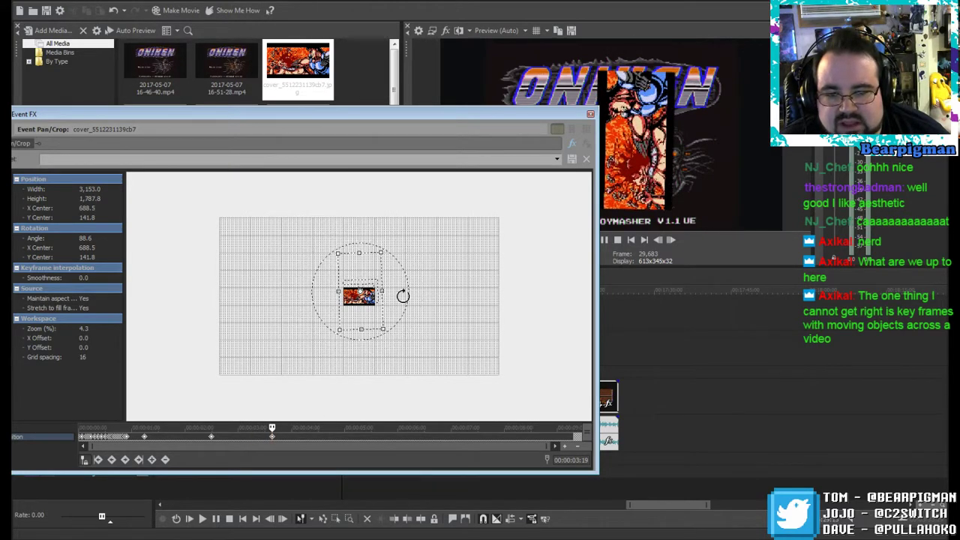
left_click_drag(402, 296, 353, 341)
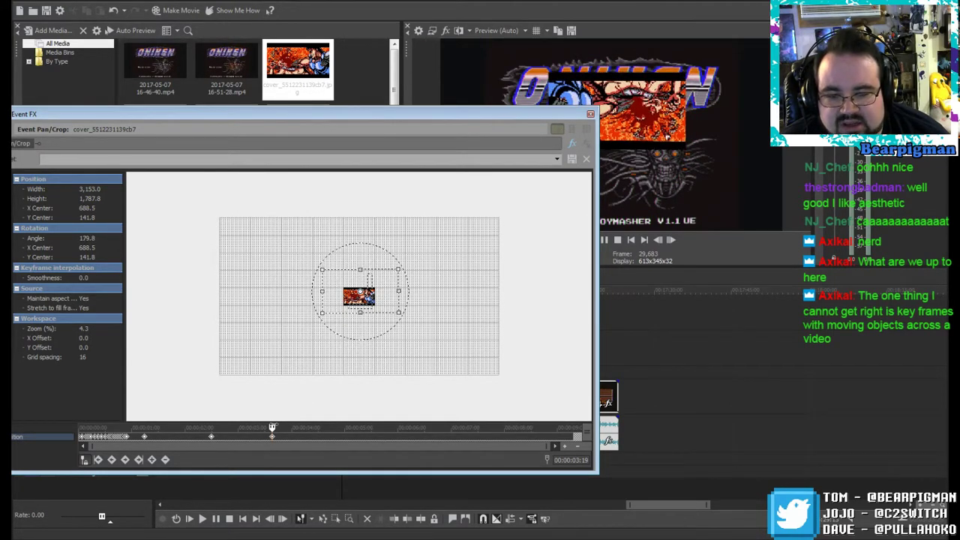
Step: Add a Pan/Crop keyframe at 00:00:04:20 of about 2,188 by 1,002, centred near X 642.4, Y 372.1 and rotated to about 268.6 degrees
left_click_drag(272, 427, 297, 427)
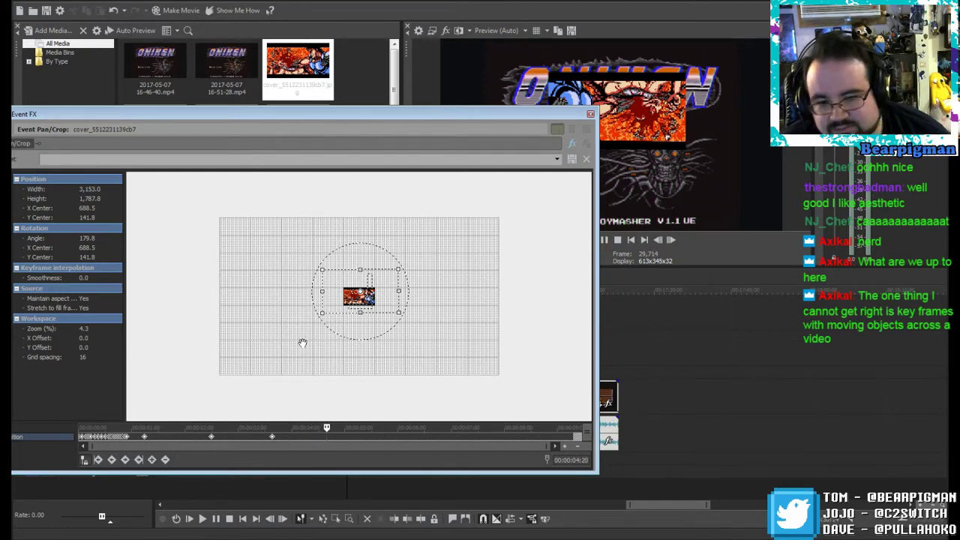
left_click_drag(383, 289, 387, 309)
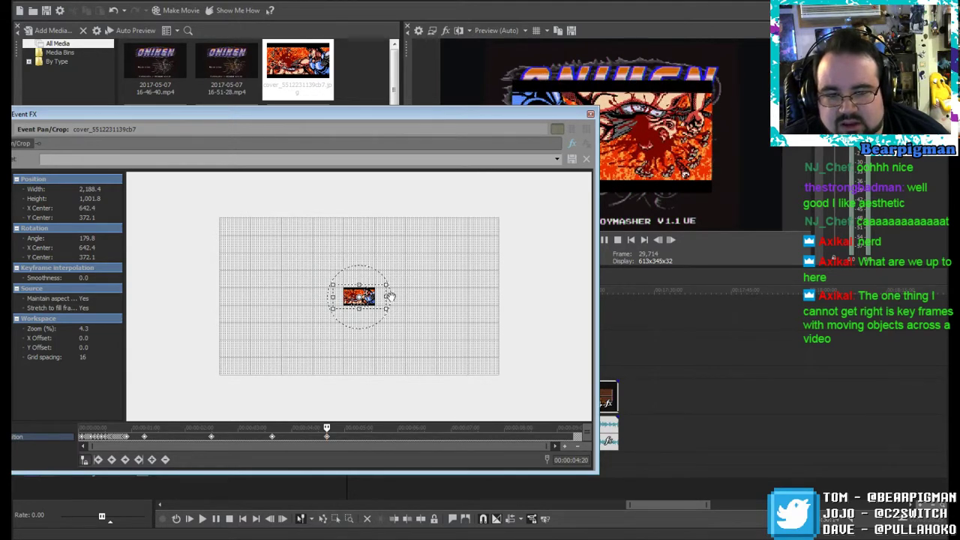
left_click_drag(390, 297, 360, 334)
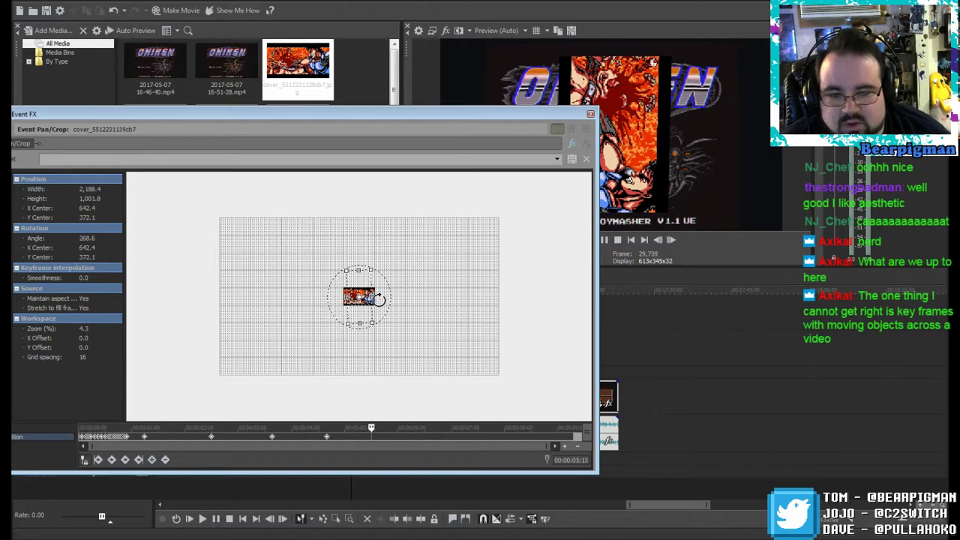
Step: Add a Pan/Crop keyframe at 00:00:05:15 rotated to about 359.7 degrees and shrunk to about 1,242 by 787, and close Pan/Crop
left_click_drag(379, 299, 352, 327)
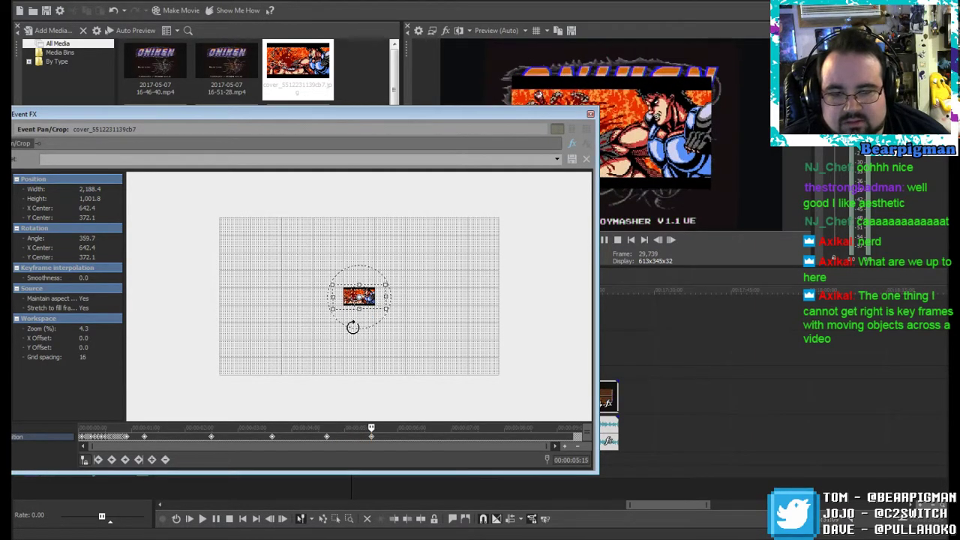
scroll(352, 327, "up", 10)
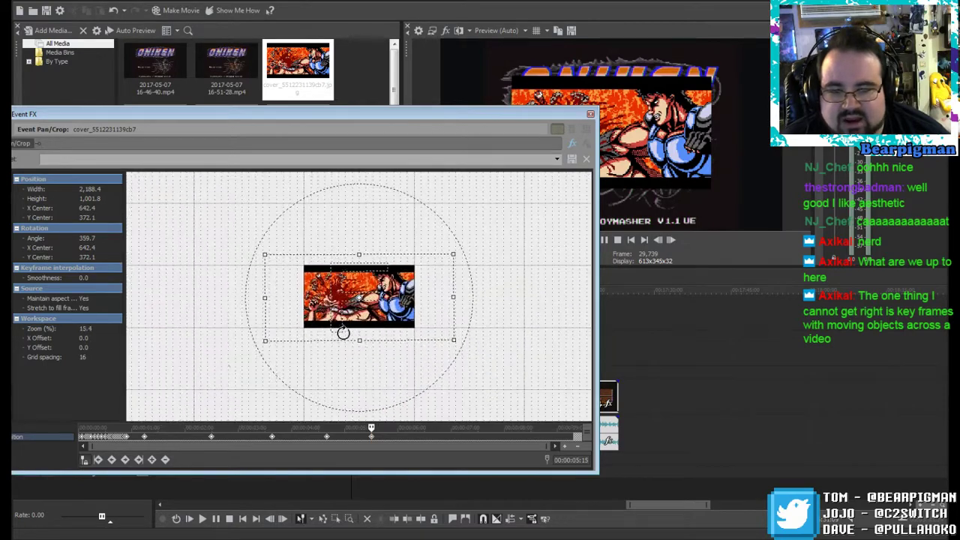
left_click_drag(265, 341, 305, 335)
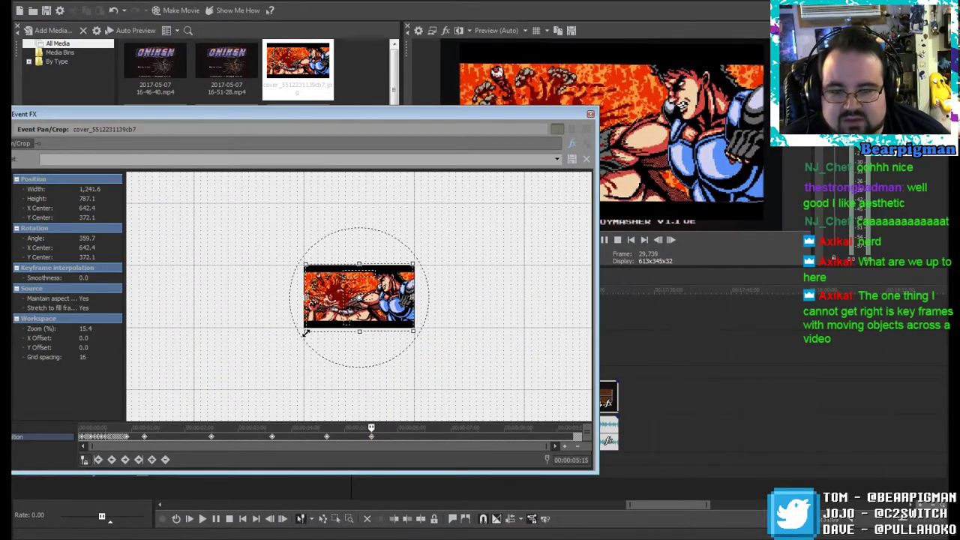
left_click(590, 116)
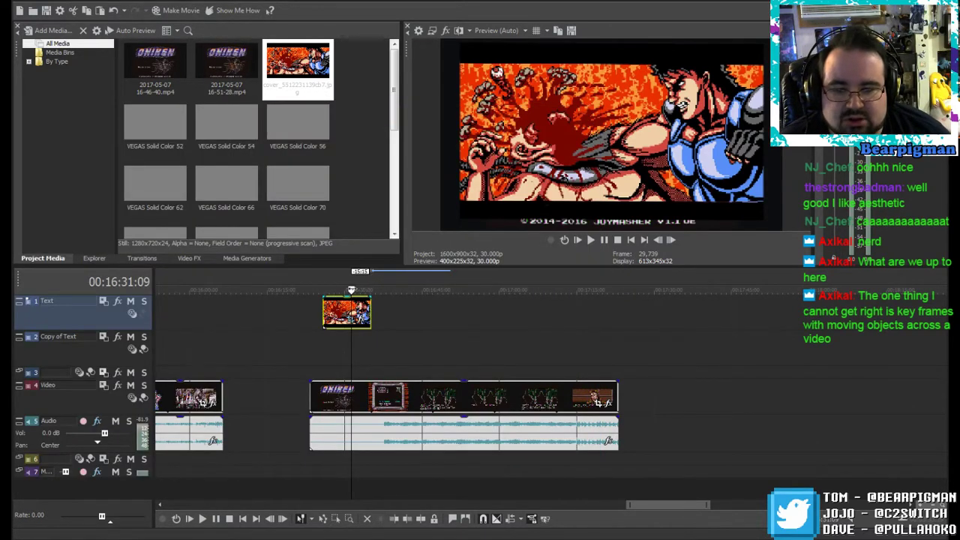
Step: Play back the finished spinning and zooming image animation twice from the start of its event
left_click_drag(351, 290, 322, 290)
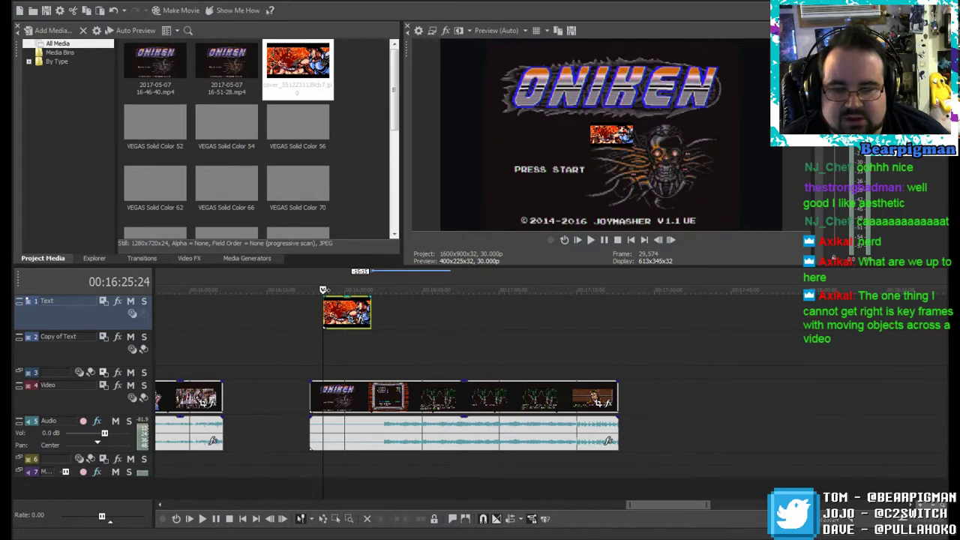
left_click(591, 238)
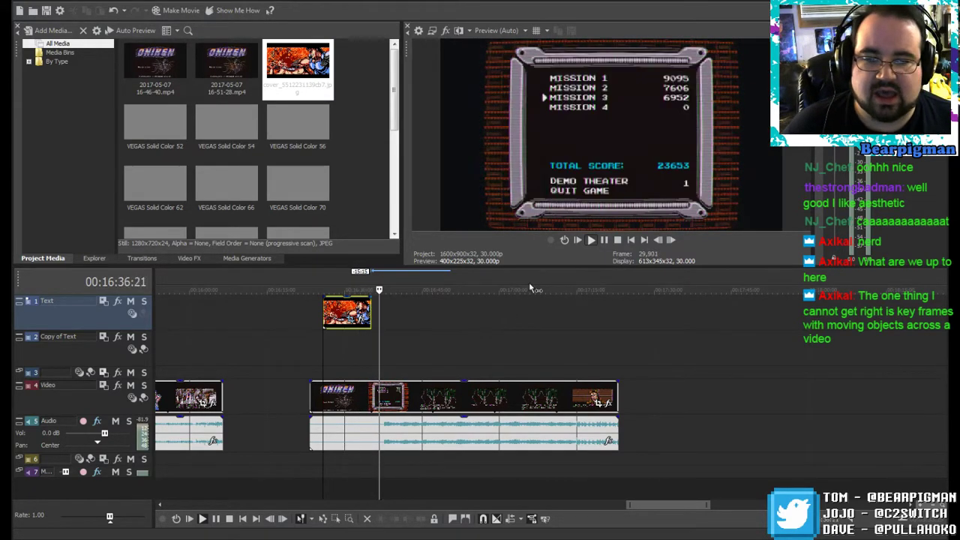
left_click(598, 243)
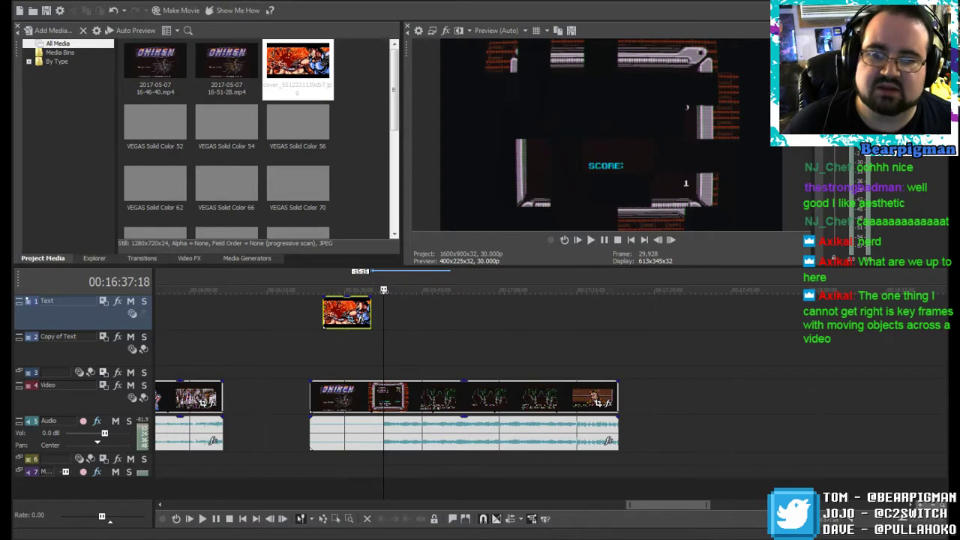
left_click_drag(384, 291, 327, 290)
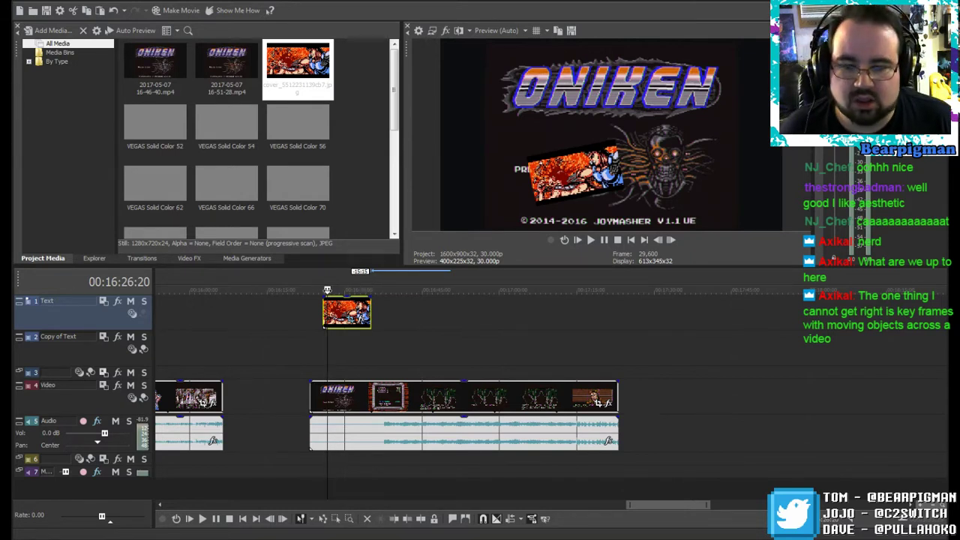
left_click_drag(327, 290, 323, 290)
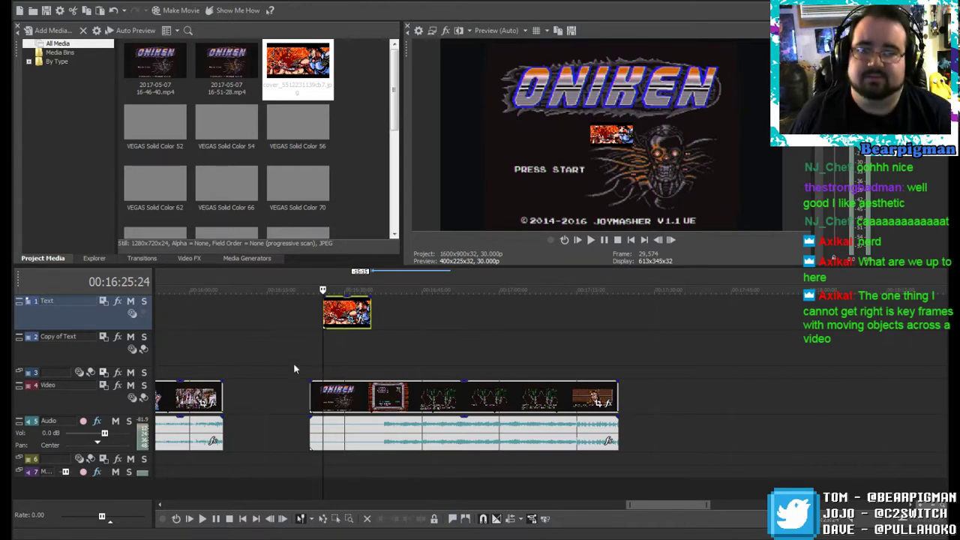
left_click(593, 240)
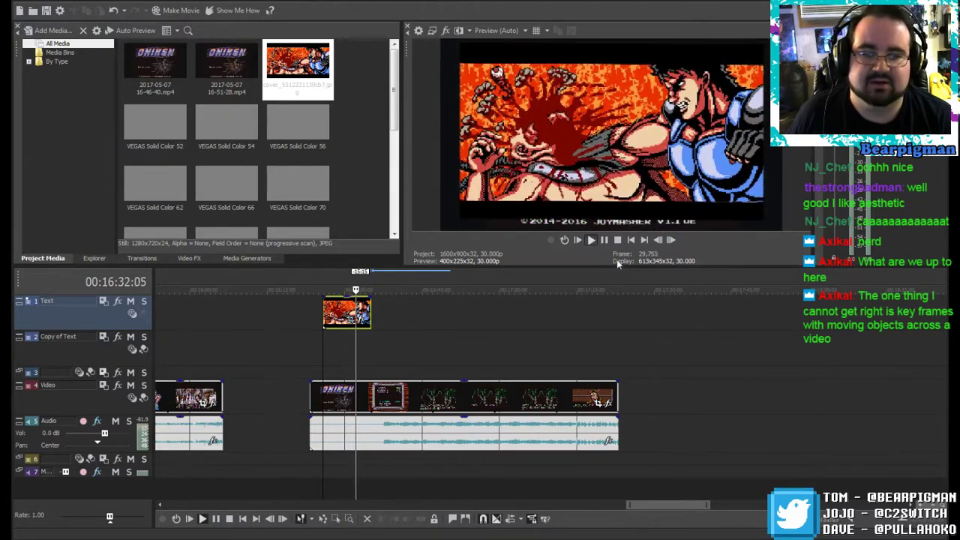
left_click(617, 239)
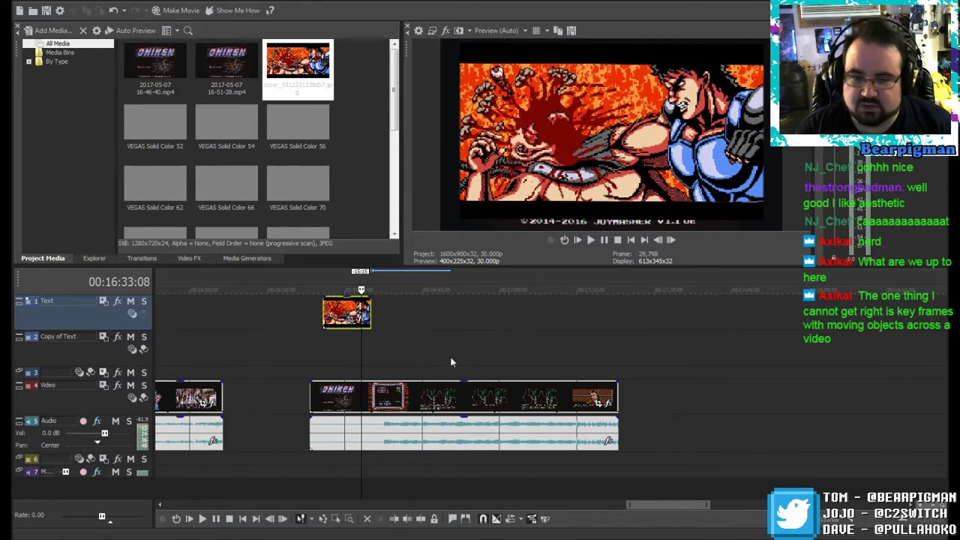
Step: Delete the animated image event and the gameplay clip with its audio beneath it from the timeline
key("Delete")
left_click(441, 391)
key("Delete")
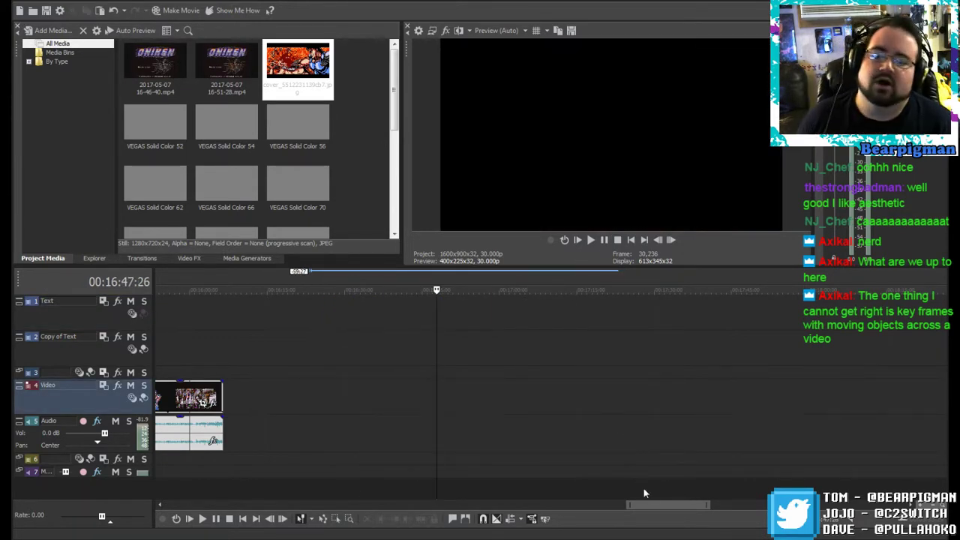
Step: Copy the "THANKFULLY, SPIKES AREN'T INSTANT DEATH" title together with the gray bar beneath it near 00:02:43:20
left_click_drag(647, 502, 239, 478)
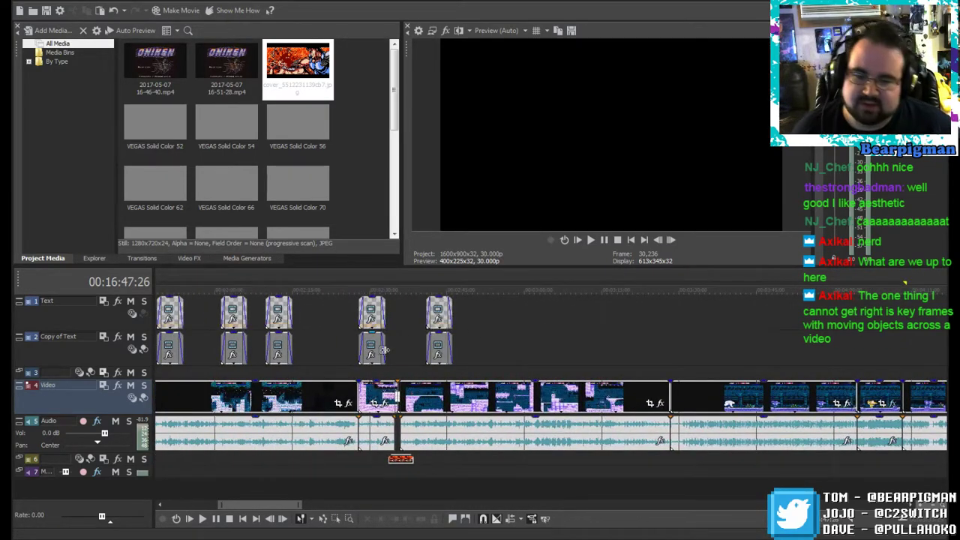
left_click(439, 309)
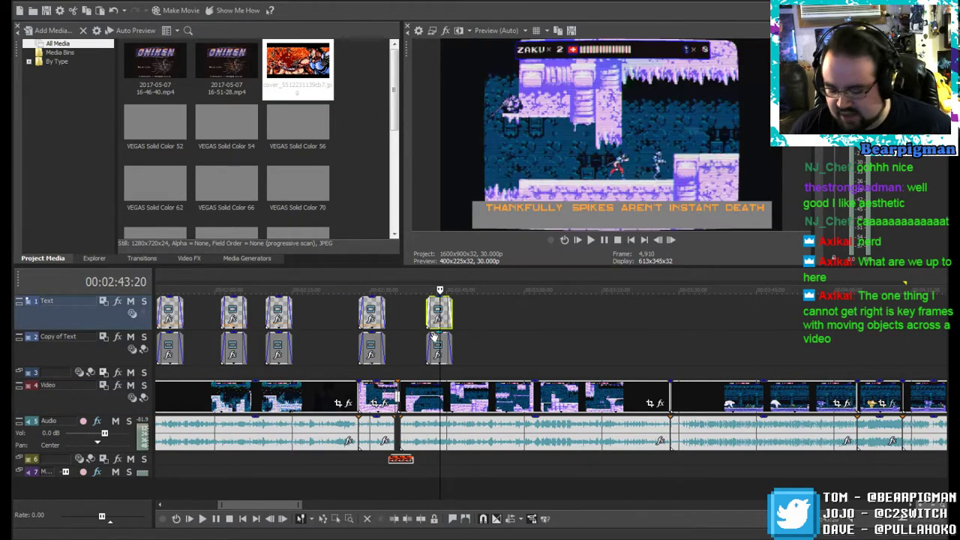
left_click(442, 341, "ctrl")
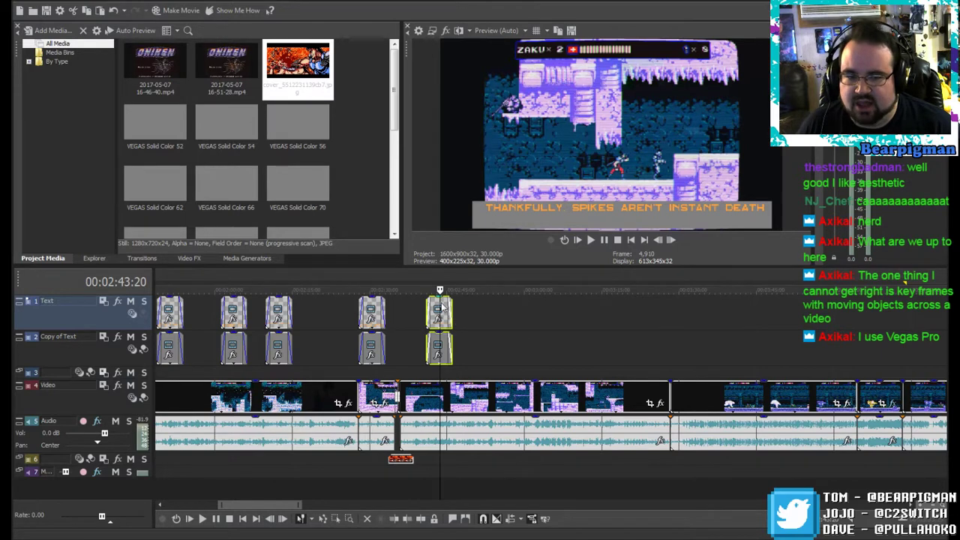
right_click(441, 302)
left_click(472, 132)
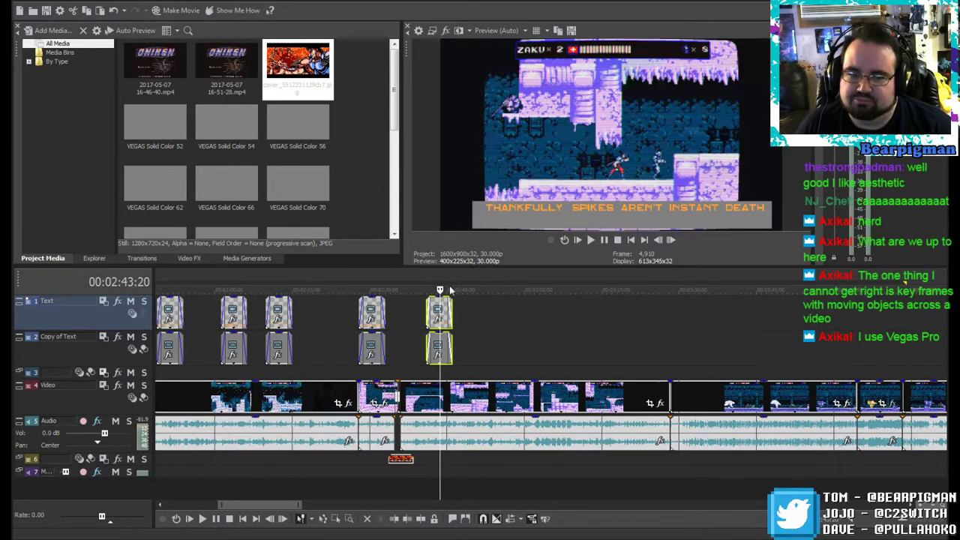
Step: Paste the copied title and gray bar onto the Text and Copy of Text tracks at 00:03:12:20
mouse_move(440, 290)
left_mouse_down()
mouse_move(426, 290)
mouse_move(608, 299)
mouse_move(589, 296)
left_mouse_up()
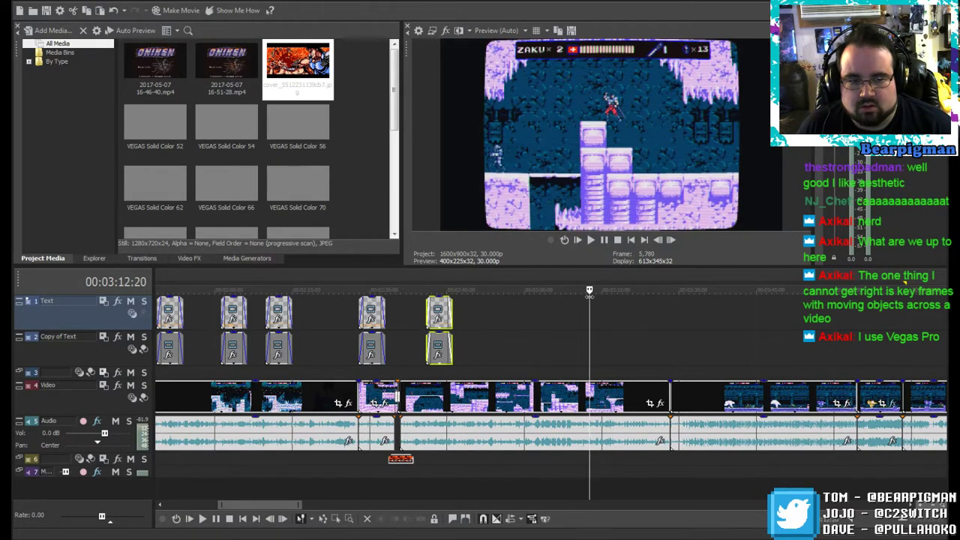
right_click(586, 307)
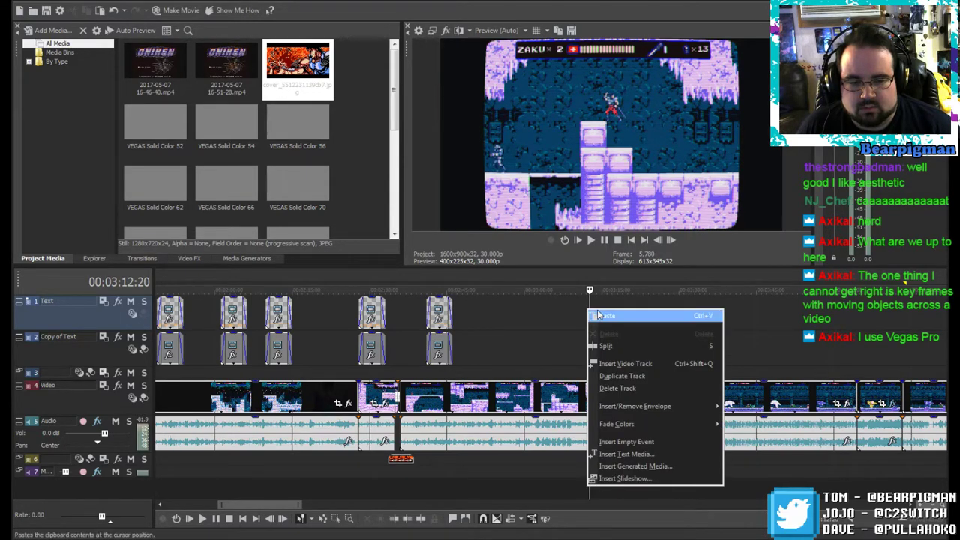
left_click(603, 315)
left_click(554, 218)
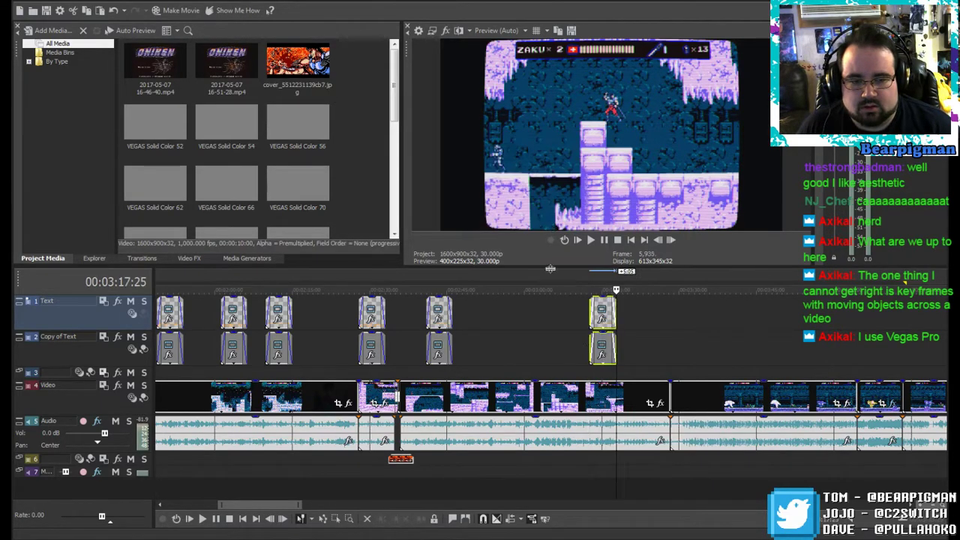
Step: Change the title pasted at 00:03:12:20 to "THERE ARE A FEW WAYS TO GET THROUGH" and "THIS MAZE. THIS IS THE LEAST DANGEROUS" on two lines
right_click(603, 308)
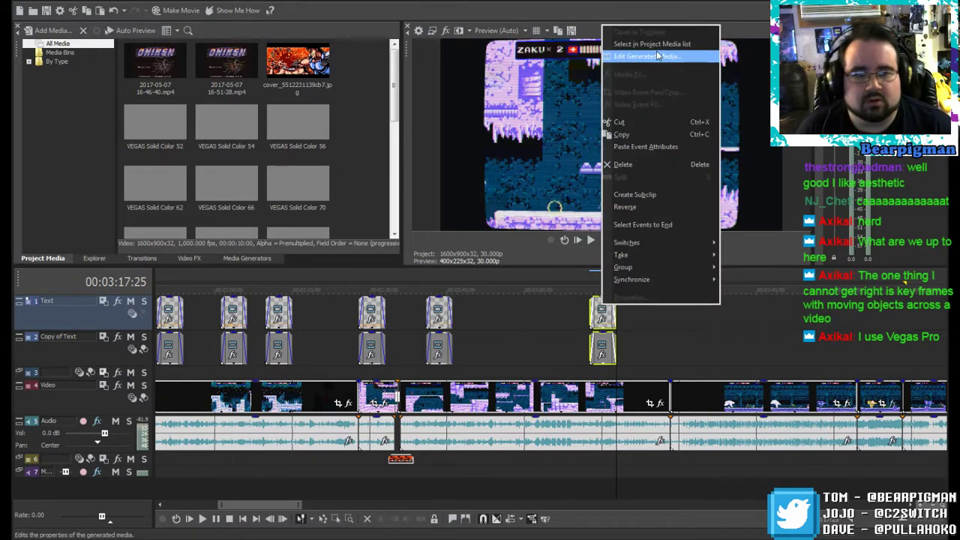
left_click(657, 60)
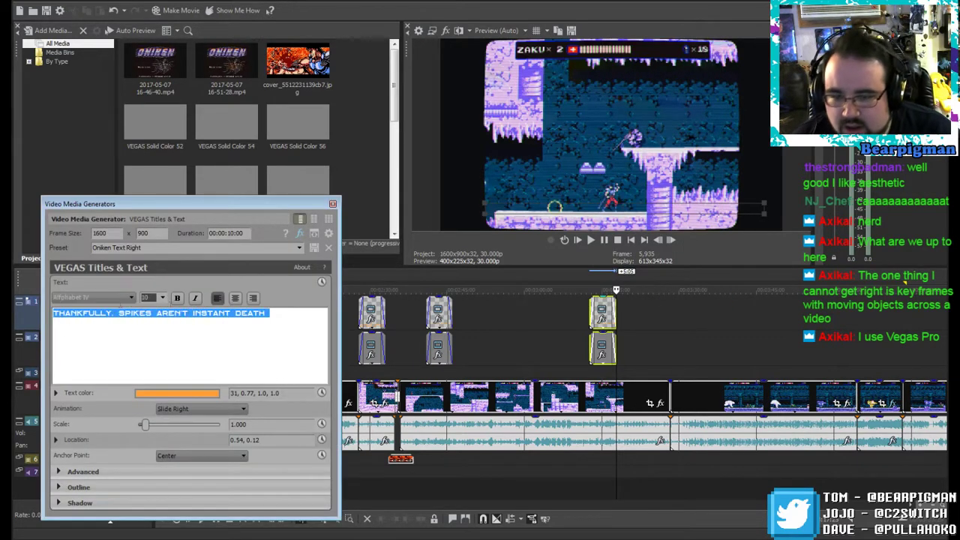
type("THERE AR")
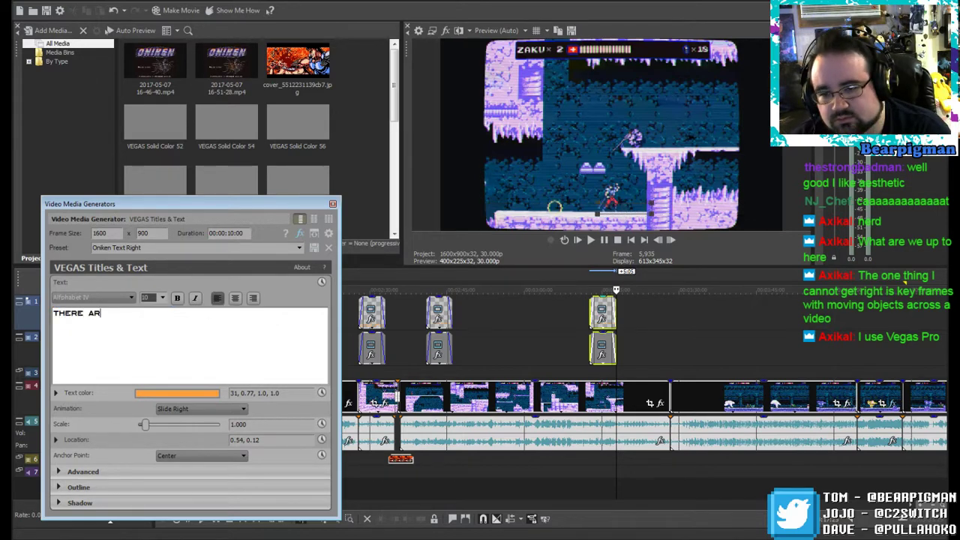
type("E MANY WAYS TO")
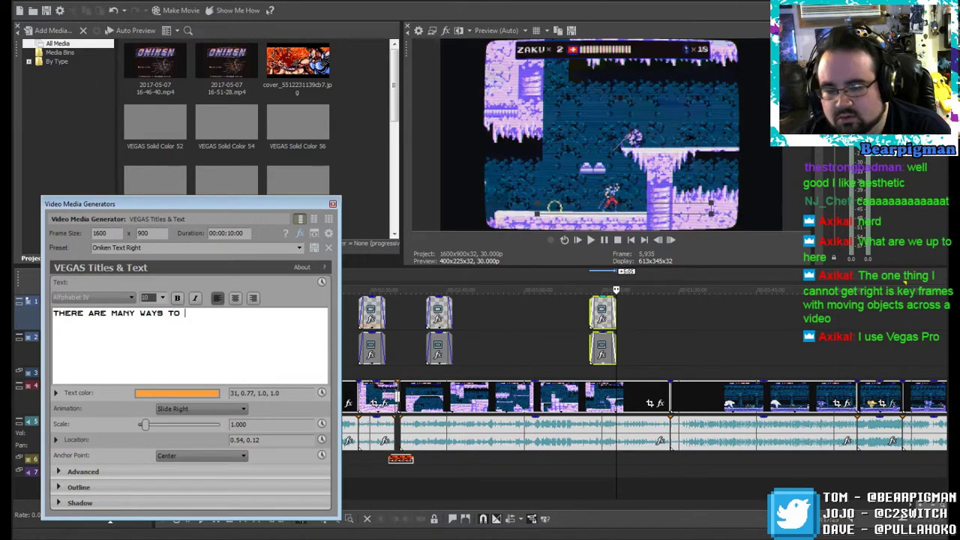
key("BackSpace")
key("BackSpace")
key("BackSpace")
key("BackSpace")
key("BackSpace")
key("BackSpace")
key("BackSpace")
key("BackSpace")
key("BackSpace")
key("BackSpace")
key("BackSpace")
key("BackSpace")
type("A ")
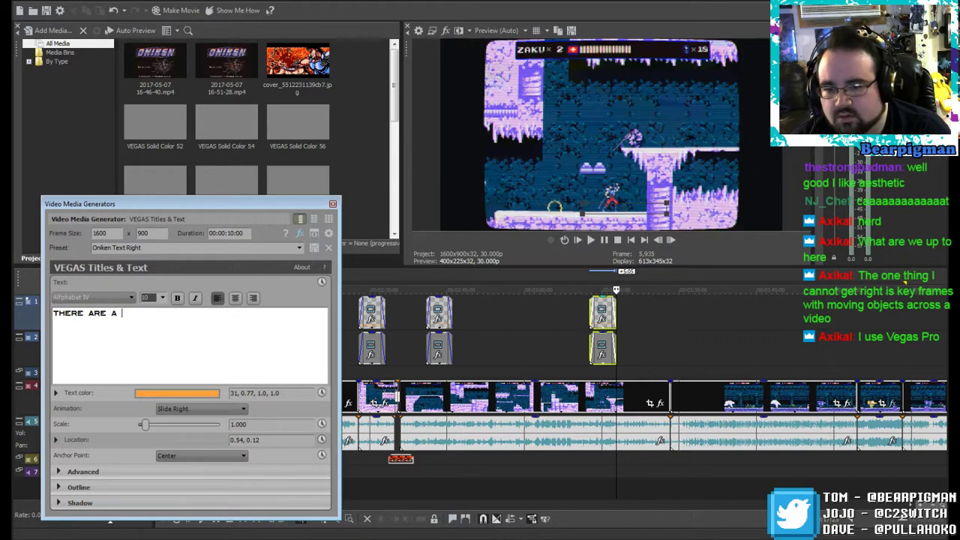
type("FEW WAYS TO GET TH")
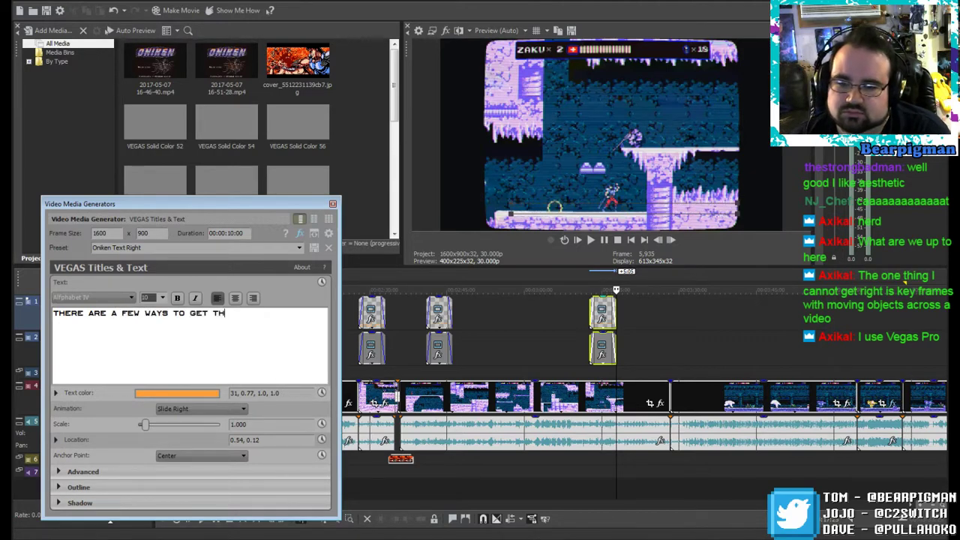
type("ROUGH")
key("Return")
type("THIS IS THE LEAST DANGEROUS")
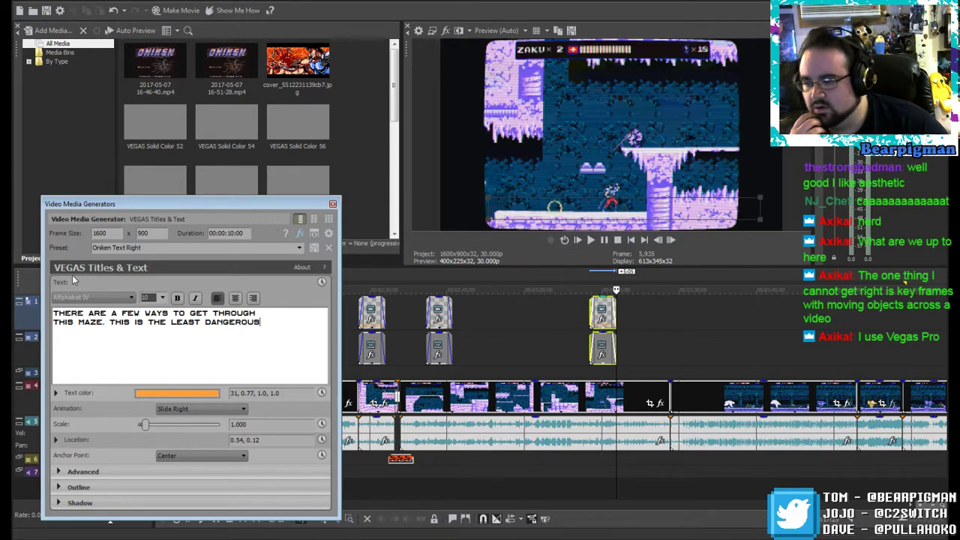
left_click(333, 204)
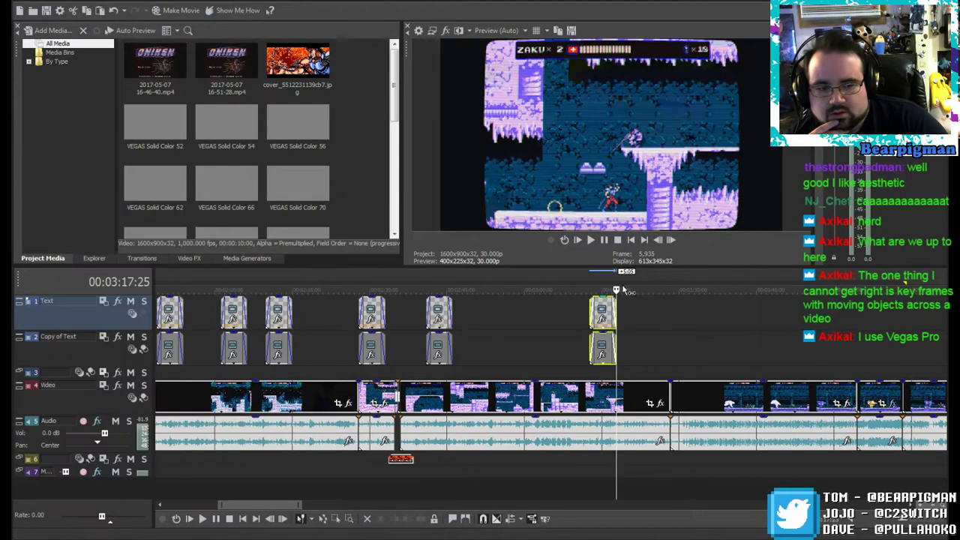
Step: Play on from the maze title, paste the copied title and bar at 00:03:29:19, and shift the pair earlier to end at 00:03:30:25
left_click_drag(616, 289, 590, 289)
left_click(595, 239)
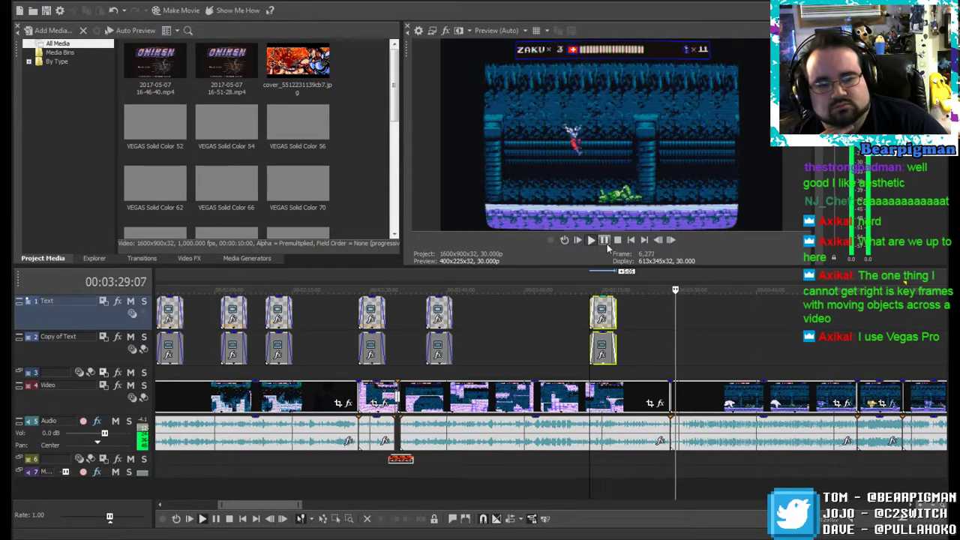
right_click(676, 296)
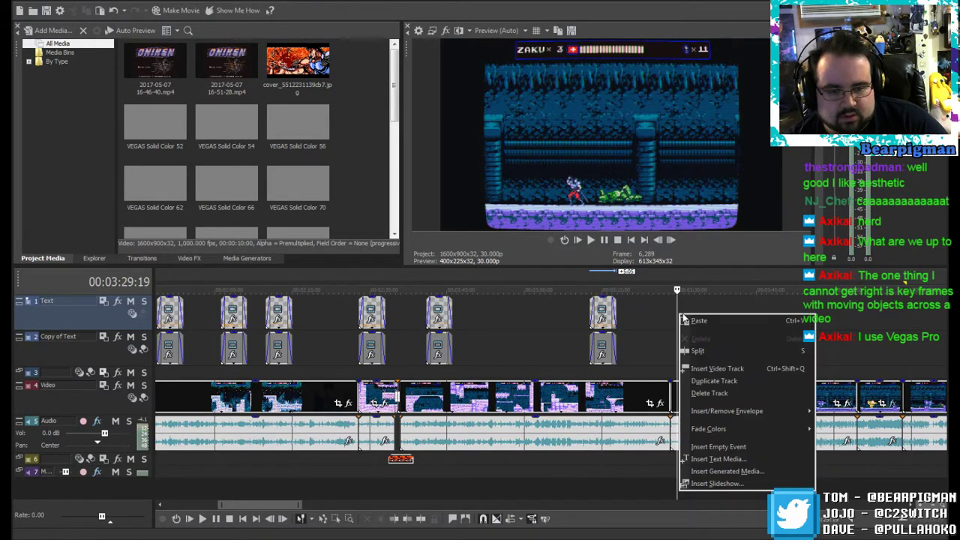
left_click(710, 320)
left_click(569, 217)
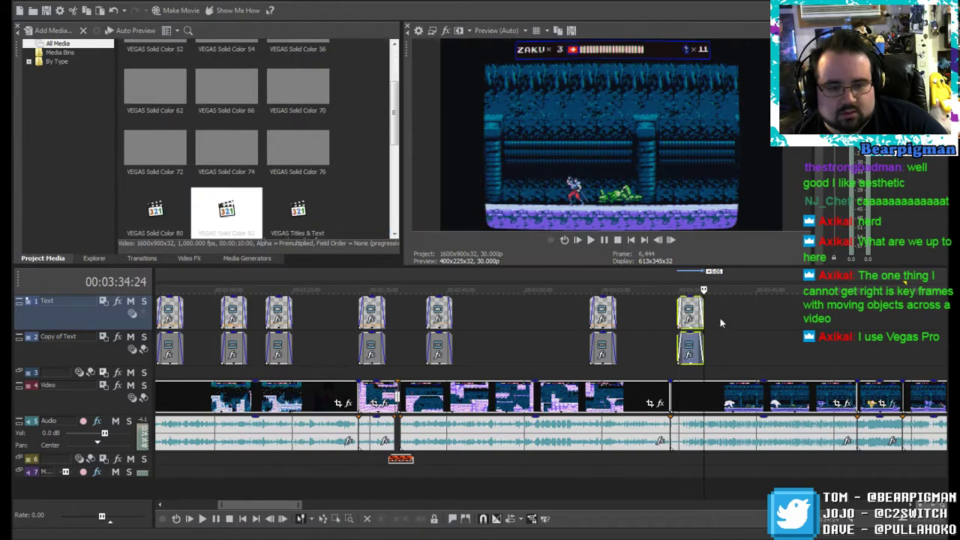
left_click_drag(702, 289, 674, 302)
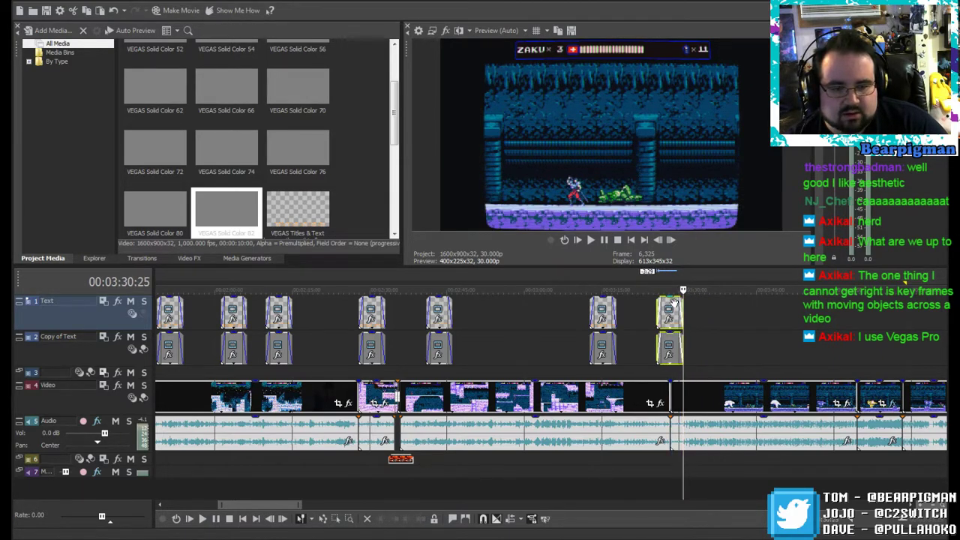
Step: Change the title ending at 00:03:30:25 to "BRACE FOR THE BEST BOSS FIGHT" and "OF ALL TIME" on two lines
right_click(673, 302)
left_click(711, 55)
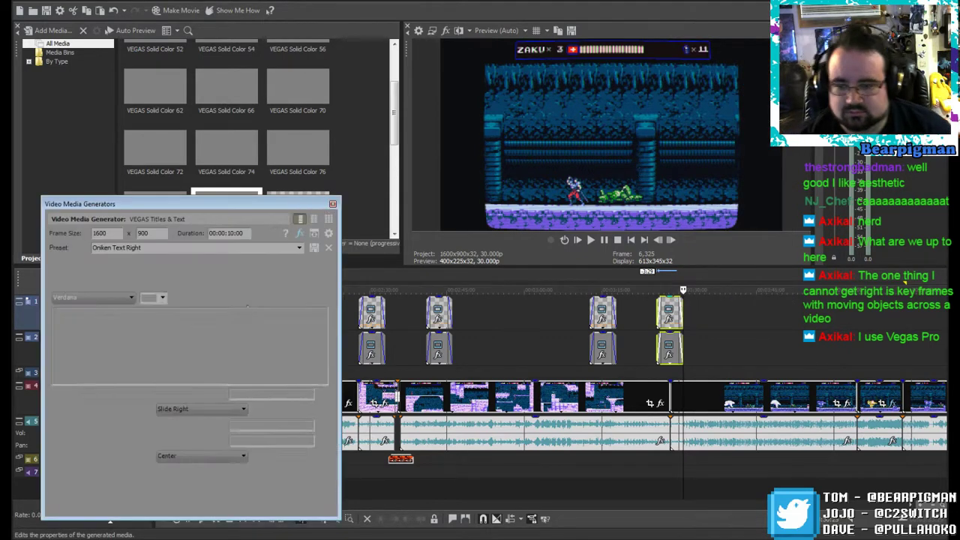
left_click_drag(282, 320, 73, 312)
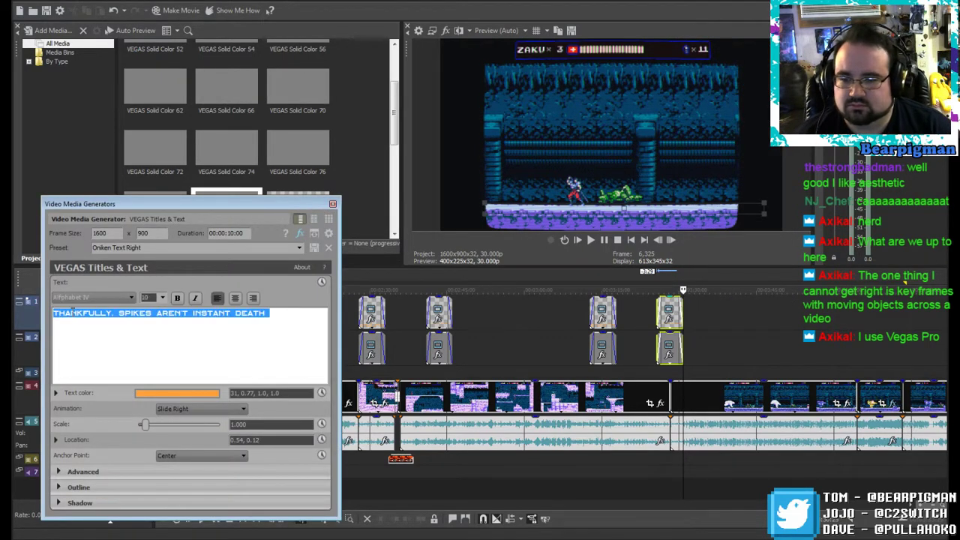
type("BRACE FOR THE BEST BOSS FI")
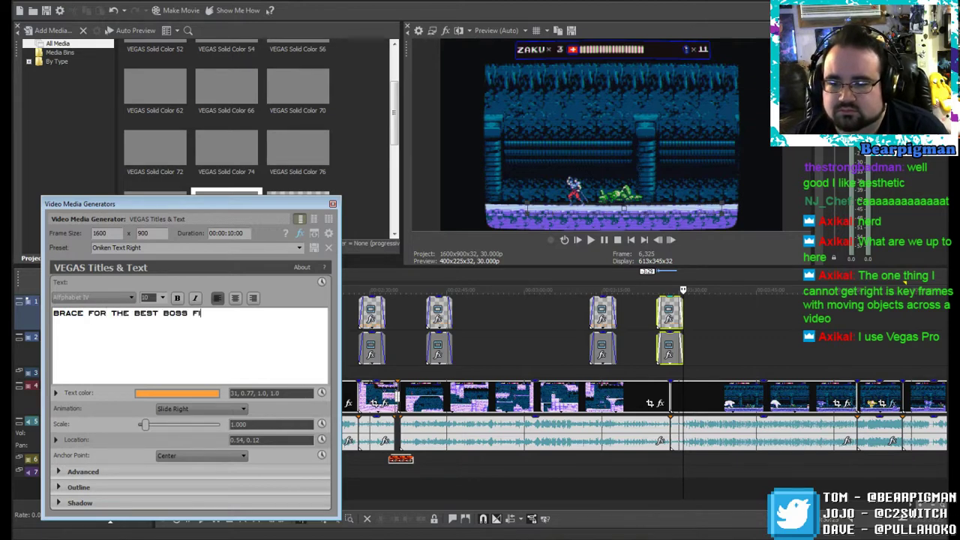
type("GHT OF")
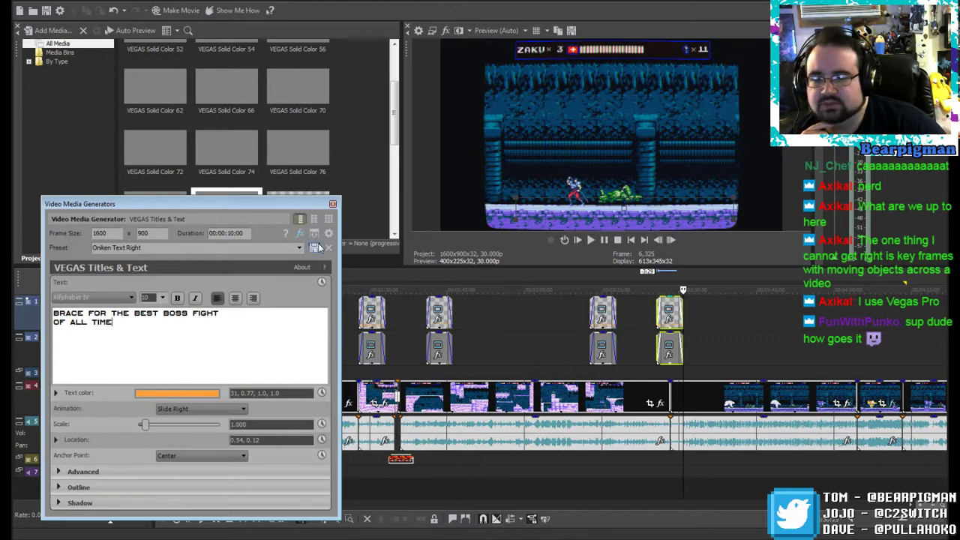
left_click(334, 204)
Step: Play through the boss fight title and paste another copy of the title and gray bar at 00:03:35:16
left_click_drag(683, 289, 656, 290)
key("space")
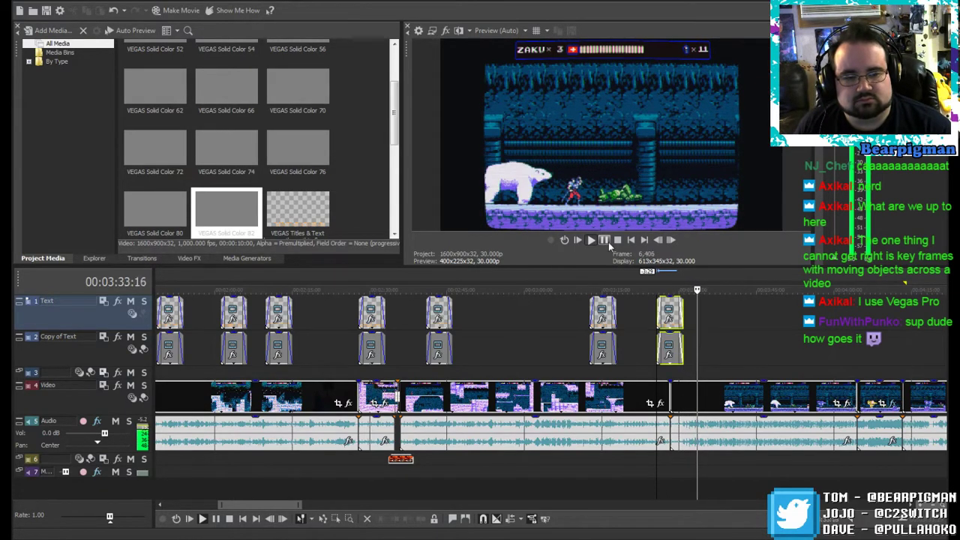
left_click(608, 243)
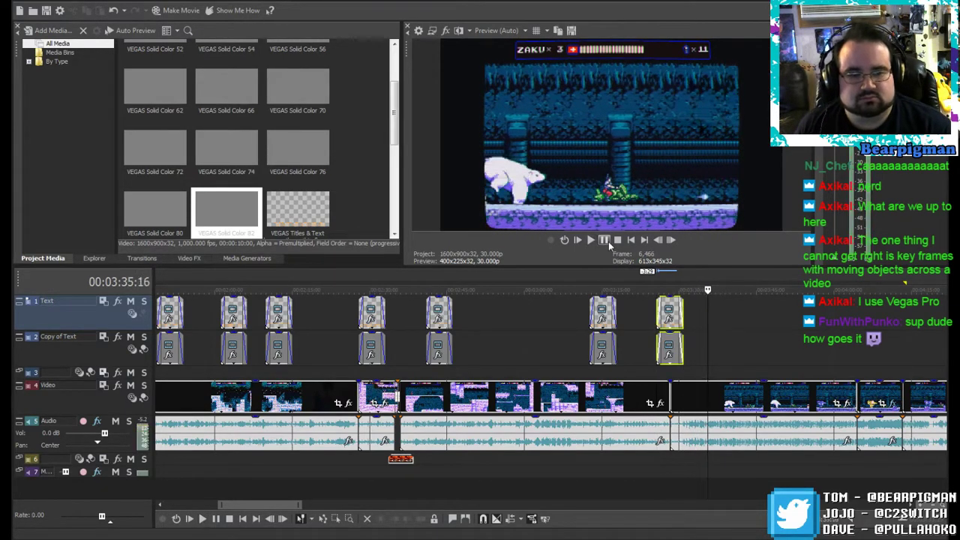
right_click(707, 310)
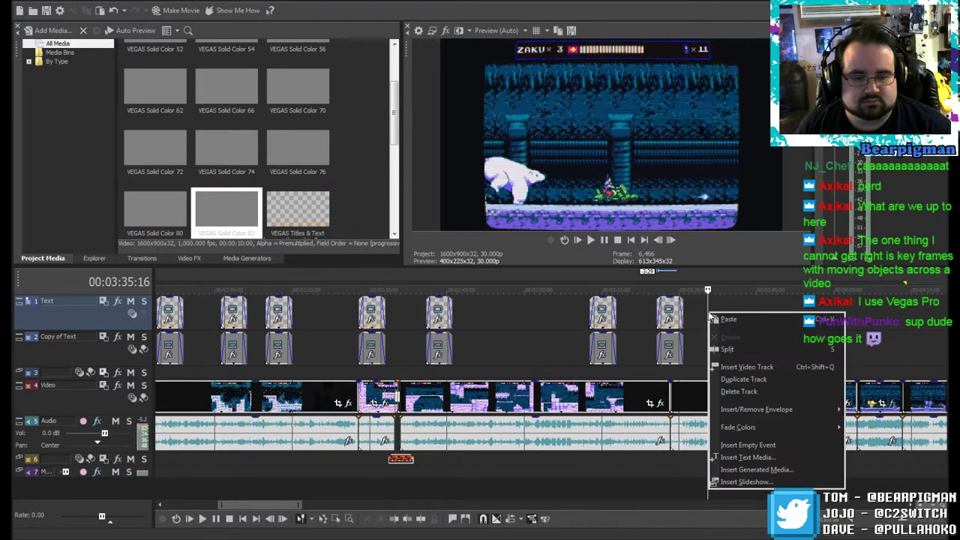
left_click(728, 316)
left_click(555, 218)
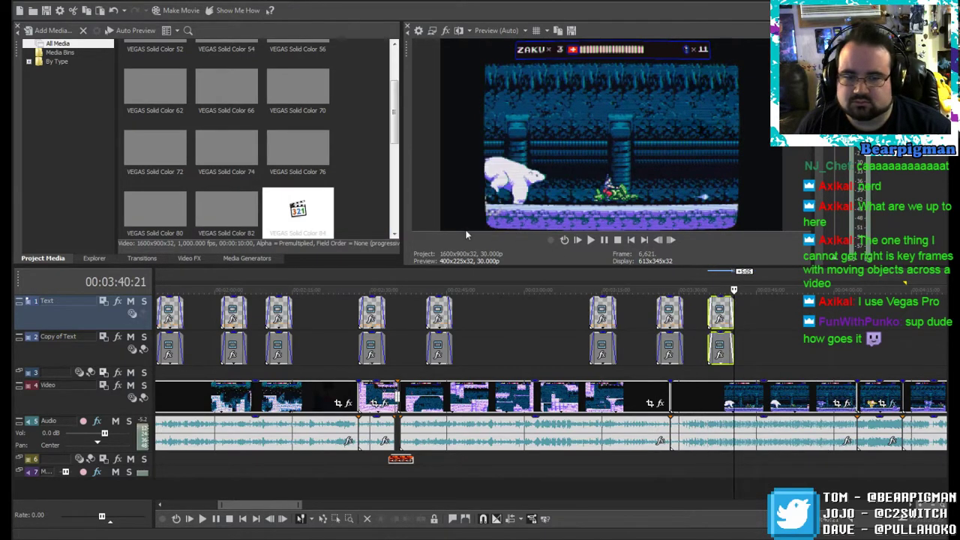
Step: Replace the text of the title pasted at 00:03:35:16 with a line starting "WHAT COULD POSSI"
right_click(721, 311)
left_click(742, 53)
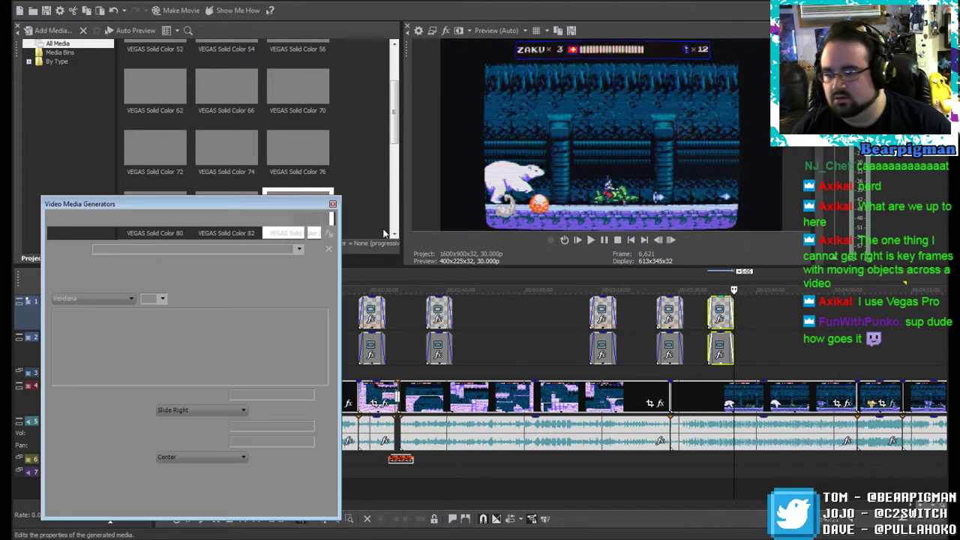
key("ctrl+a")
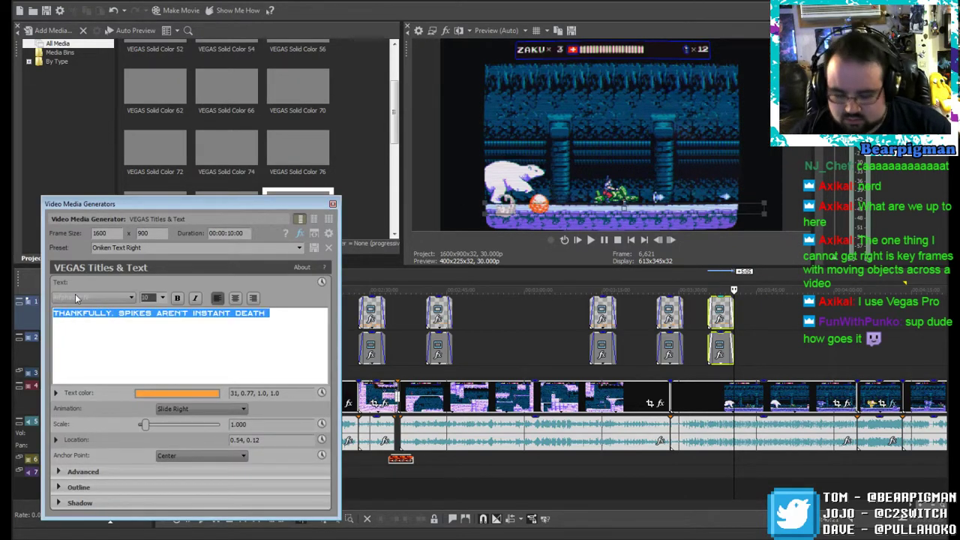
type("WHAT COULD POSSI")
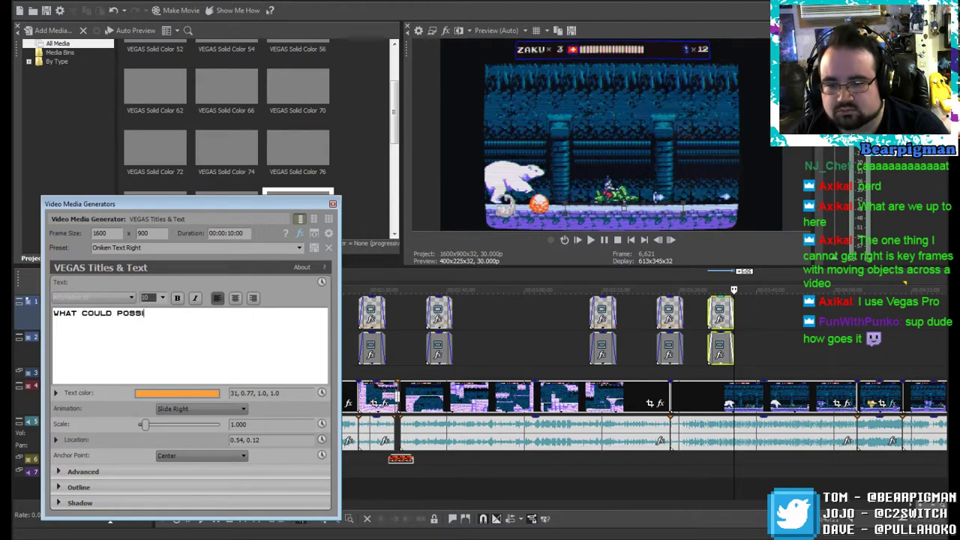
Step: Finish the two-line caption as "WHAT COULD POSSIBLY BETTER THAN A" and "BIKE CHASE WITH A POLAR BEAR...", and close the generator
type("BLY BETTER THAN")
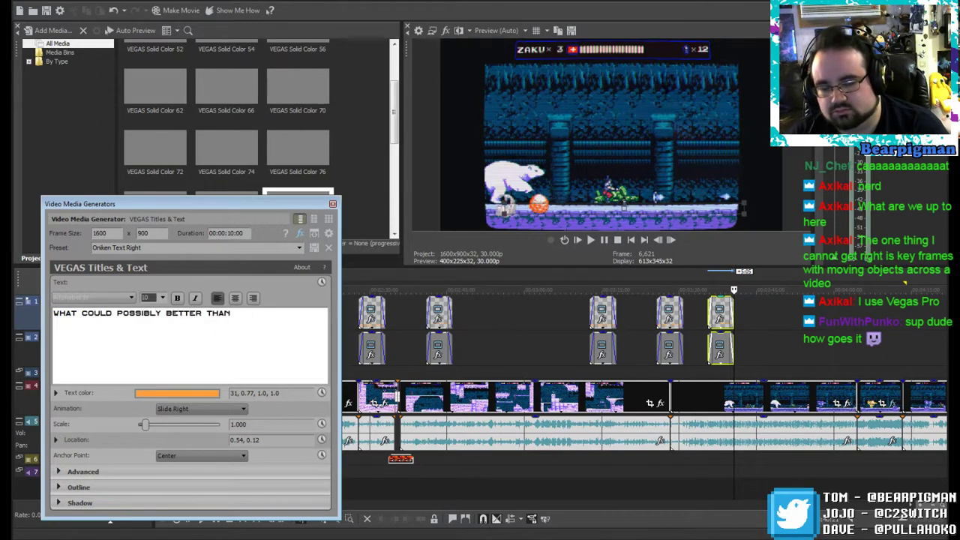
type(" A ")
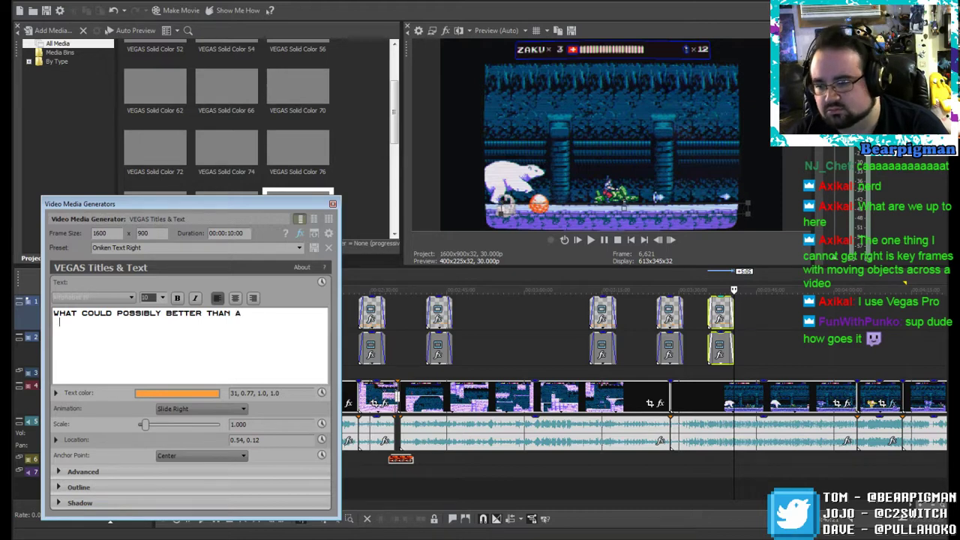
type("BIKE CHASE WITH A")
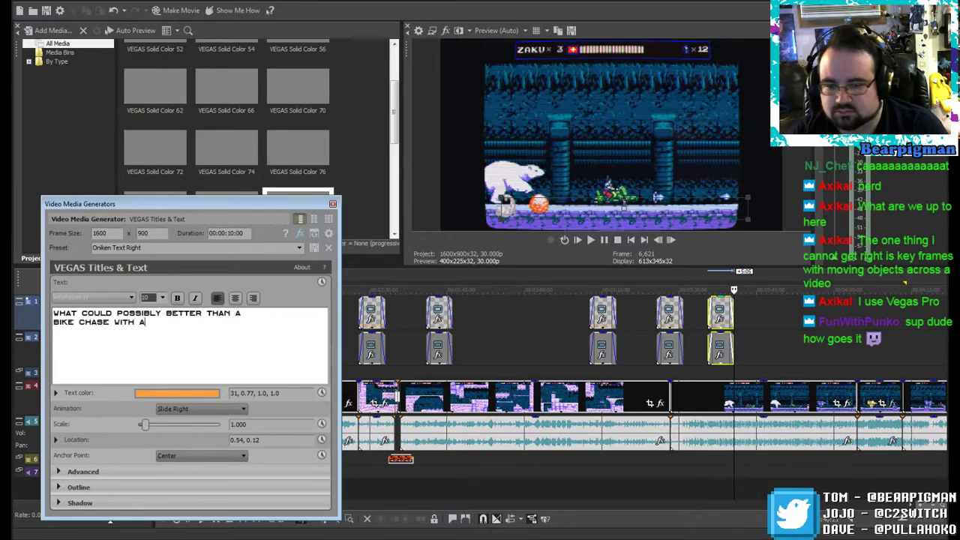
type(" POLAR BEAR...")
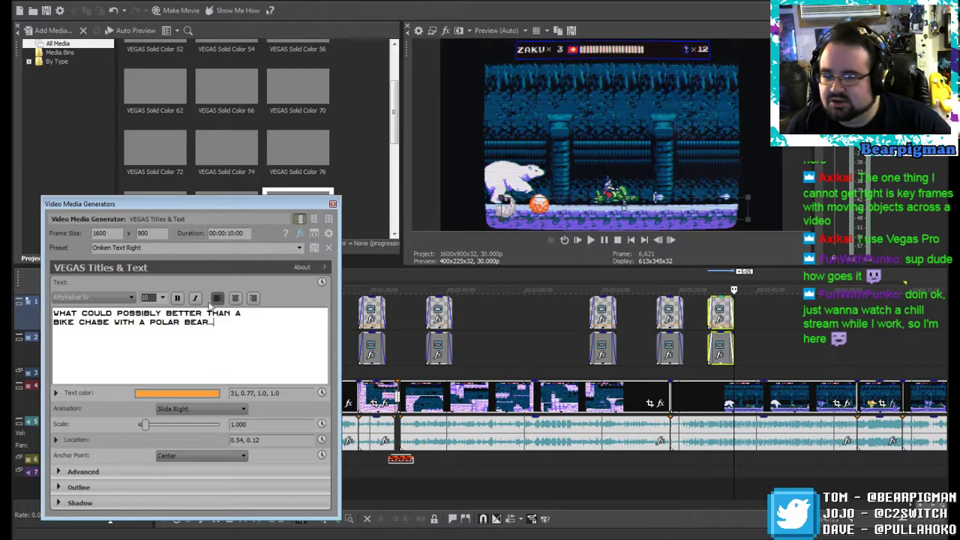
left_click(333, 204)
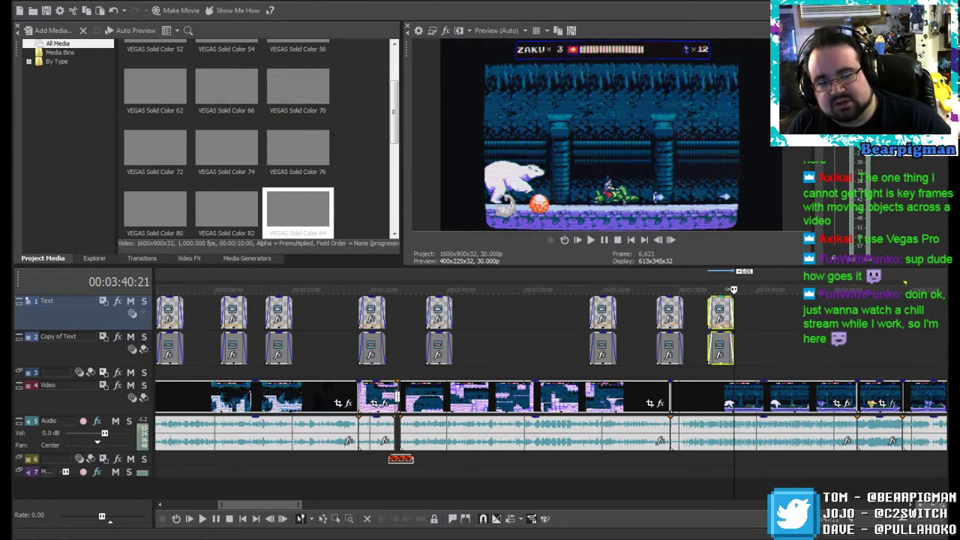
Step: Play the footage from the polar bear caption to 00:03:58:28 and paste the caption pair there as a new copy of the source media
left_click_drag(733, 289, 708, 287)
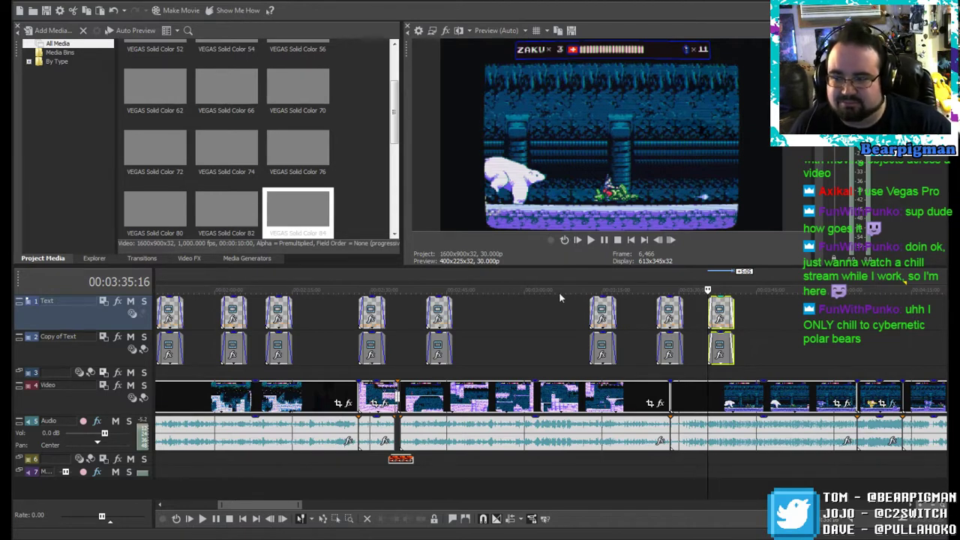
left_click(608, 240)
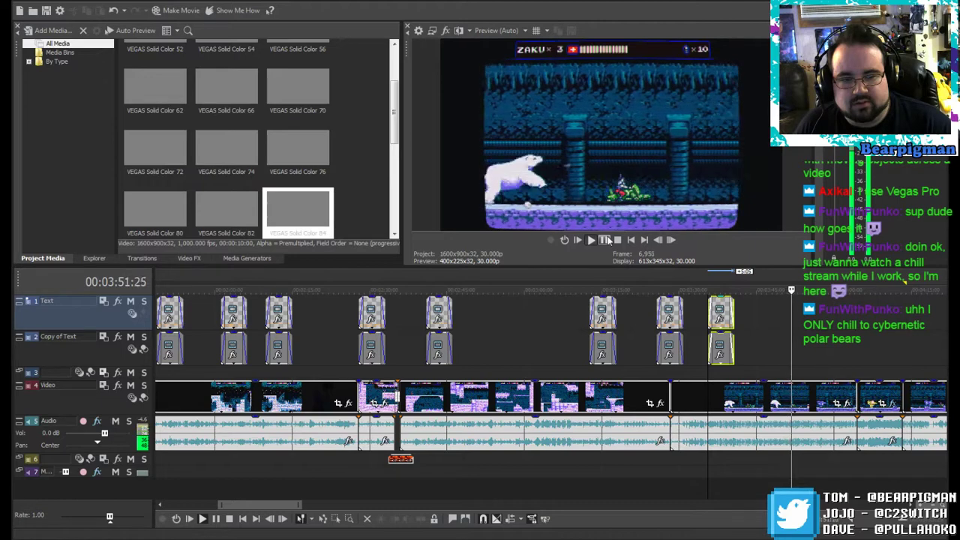
left_click(605, 240)
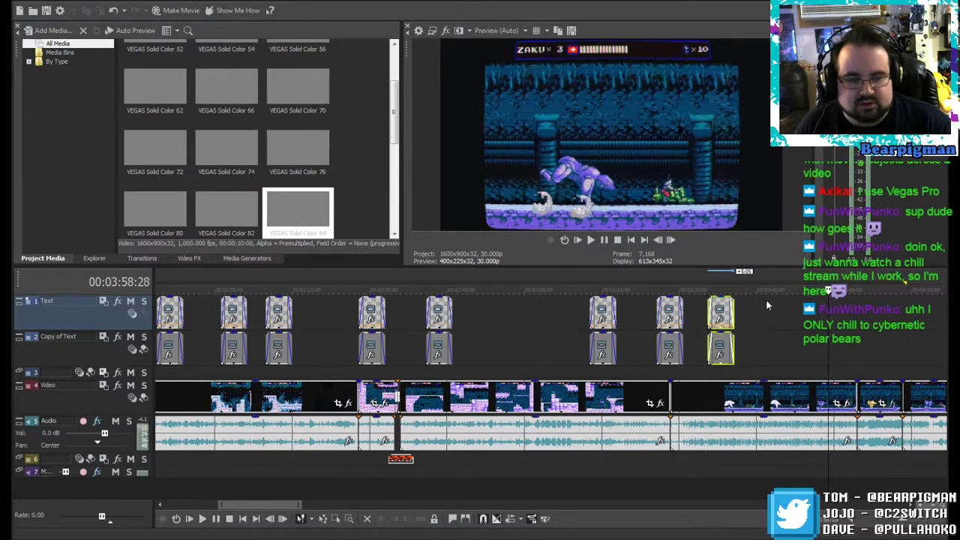
right_click(827, 315)
left_click(835, 331)
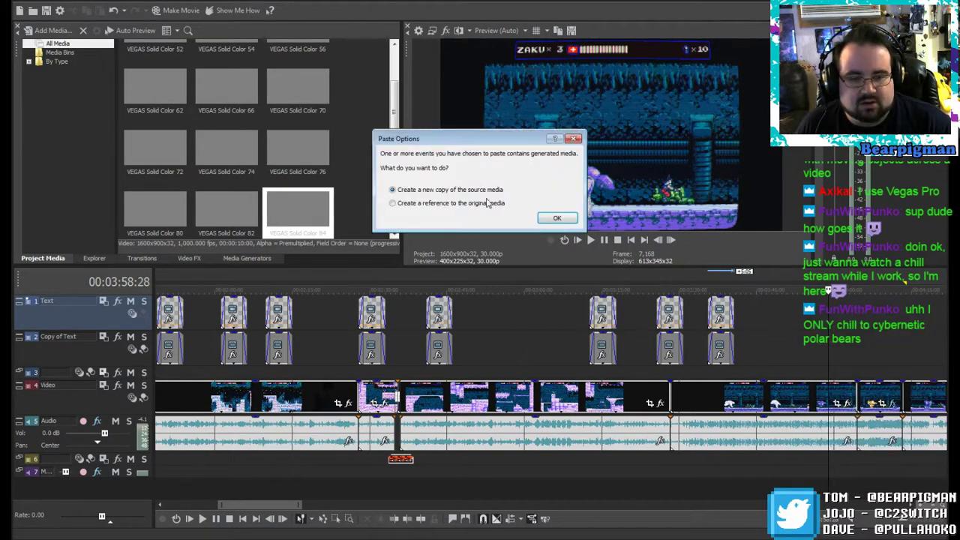
left_click(549, 220)
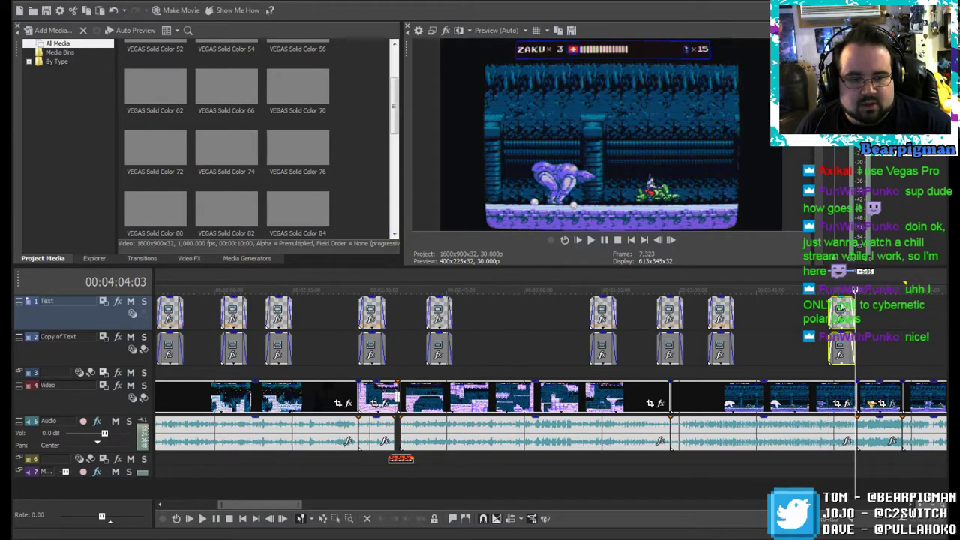
Step: Replace the pasted caption's text with "...HOW ABOUT A CYBER POLAR BEAR???" and close the generator
right_click(839, 300)
left_click(870, 89)
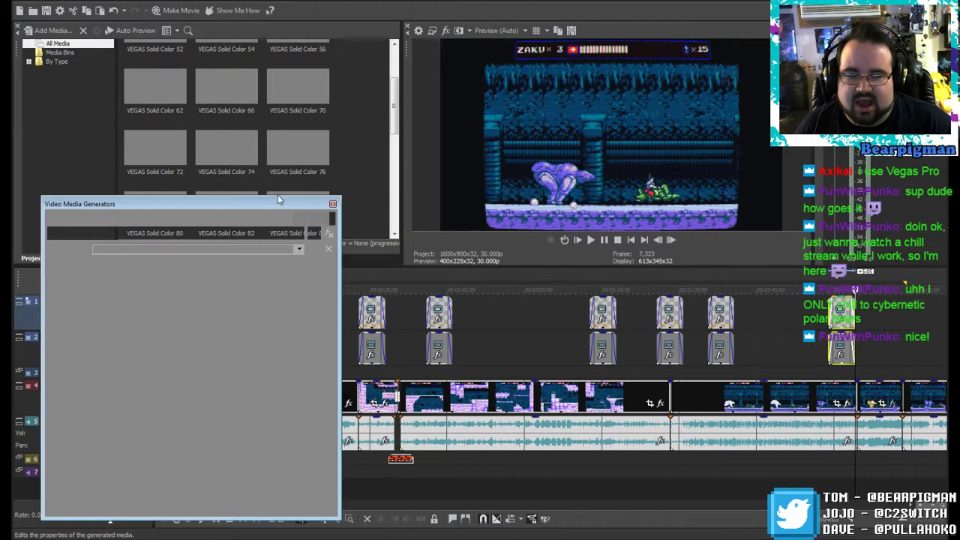
left_click_drag(290, 326, 52, 314)
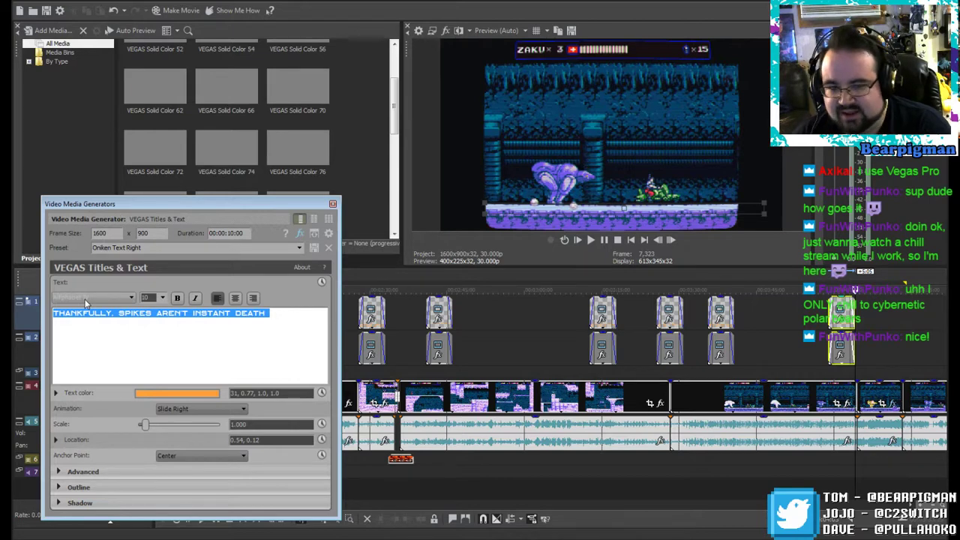
key("BackSpace")
type("..HOW ABOUT A CY")
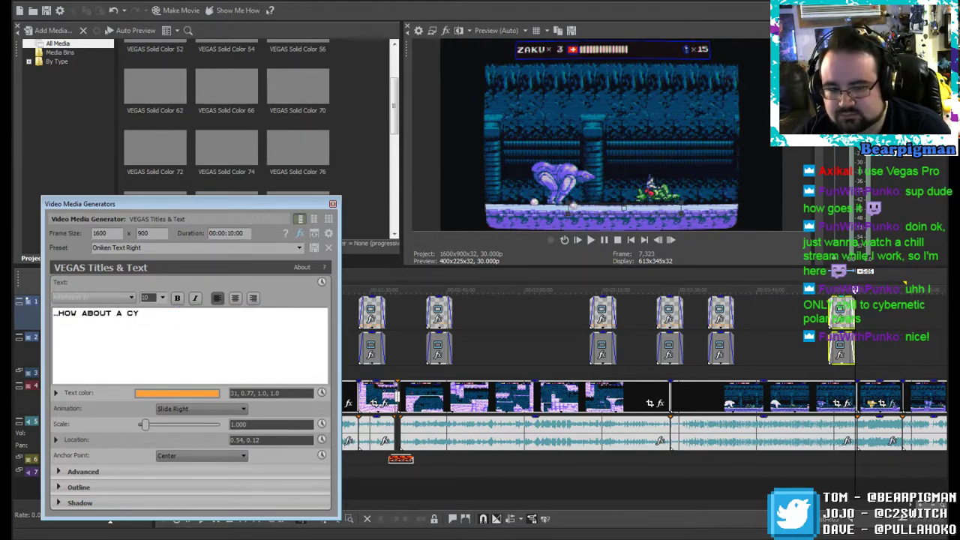
type("BER POLAR BEAR???")
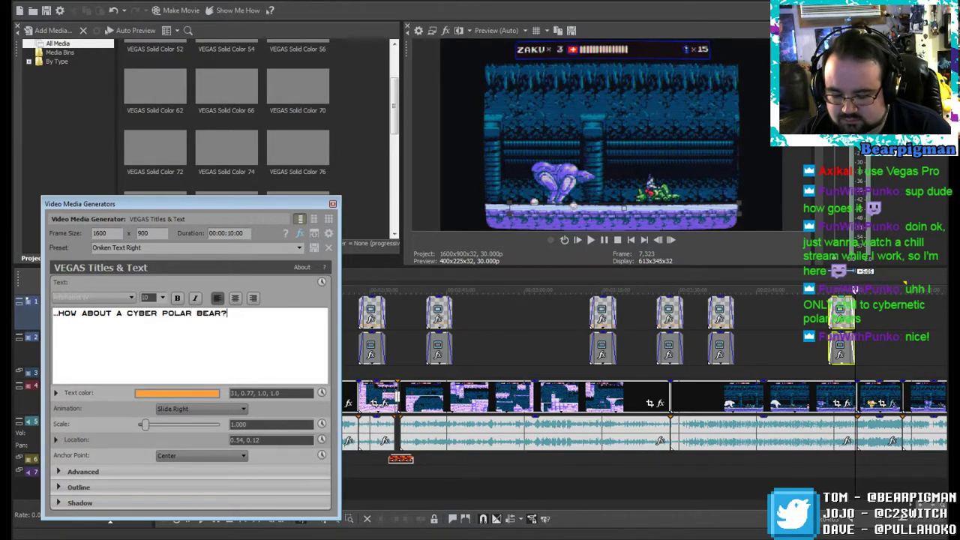
left_click(333, 204)
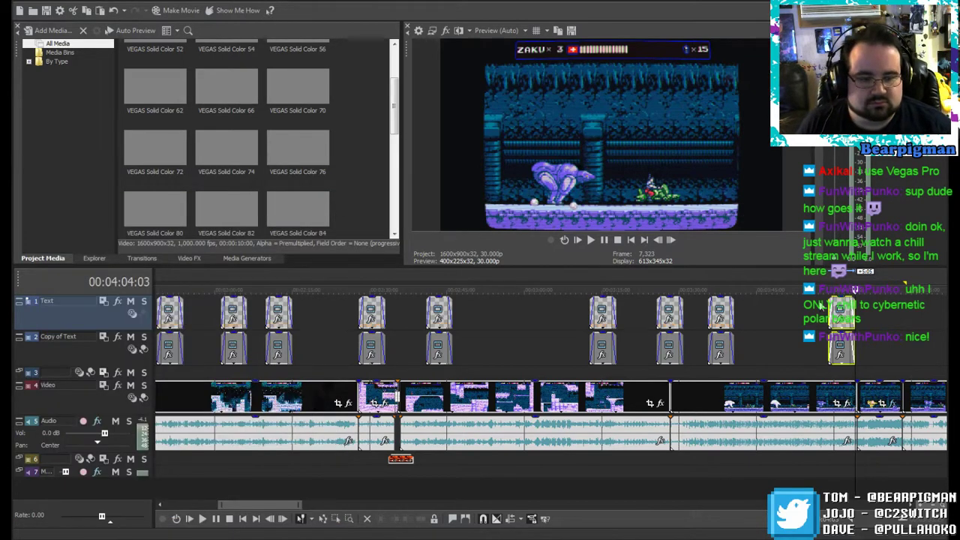
Step: Preview the cyber polar bear caption and try lower opacities on the last four solid backings, including about 68% and 60%
left_click(591, 241)
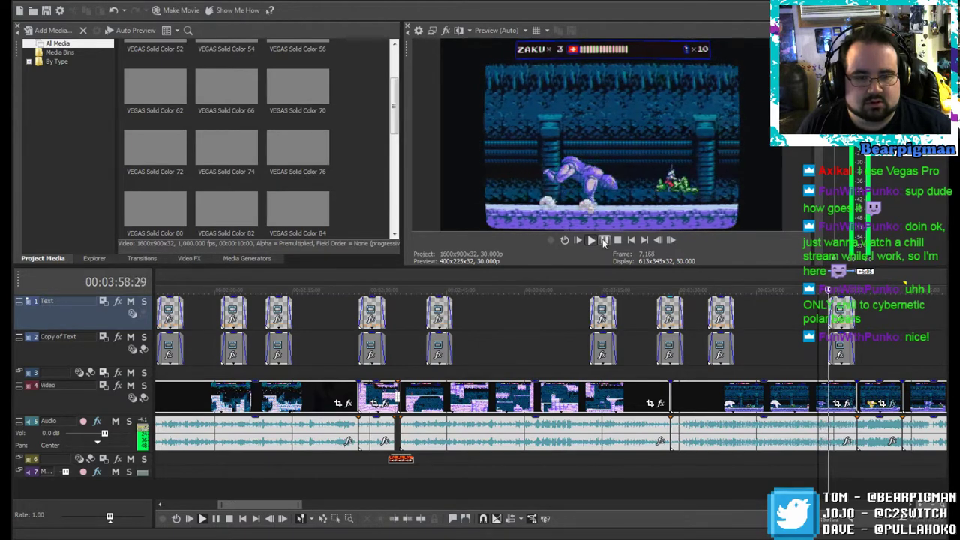
left_click(603, 240)
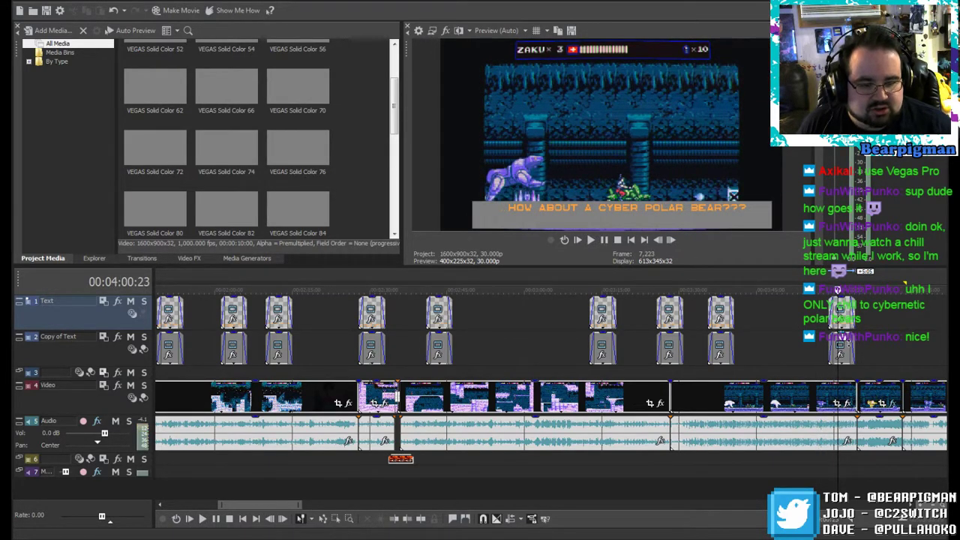
left_click_drag(843, 335, 841, 351)
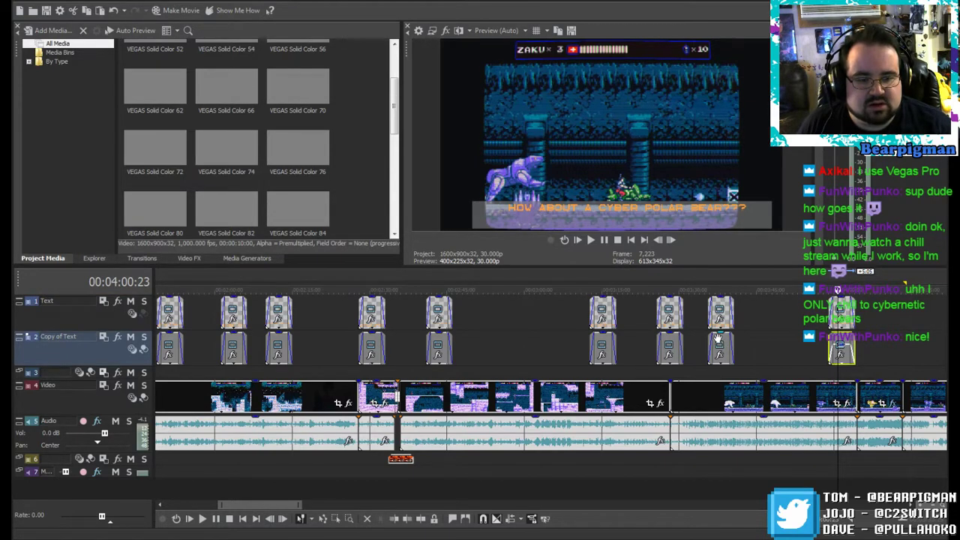
left_click_drag(720, 336, 725, 348)
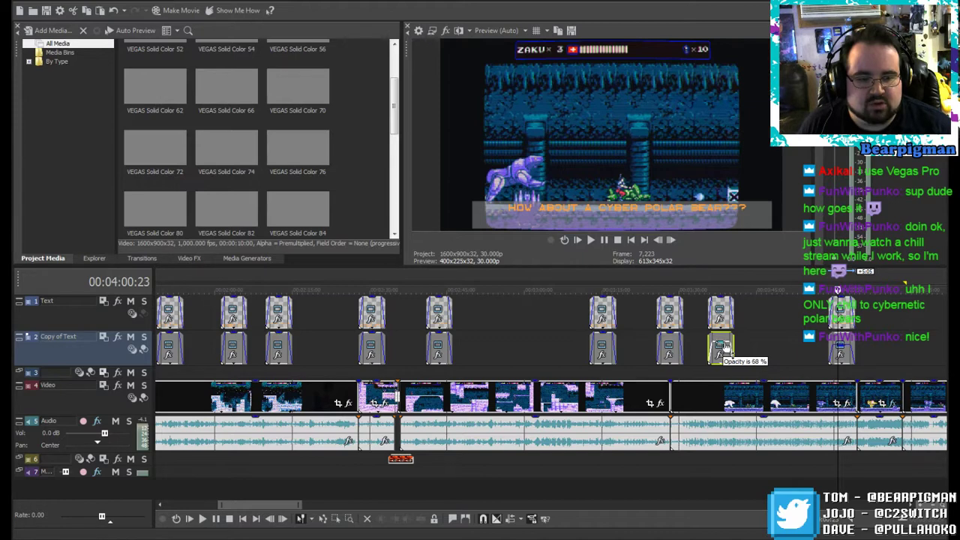
left_click_drag(669, 336, 672, 346)
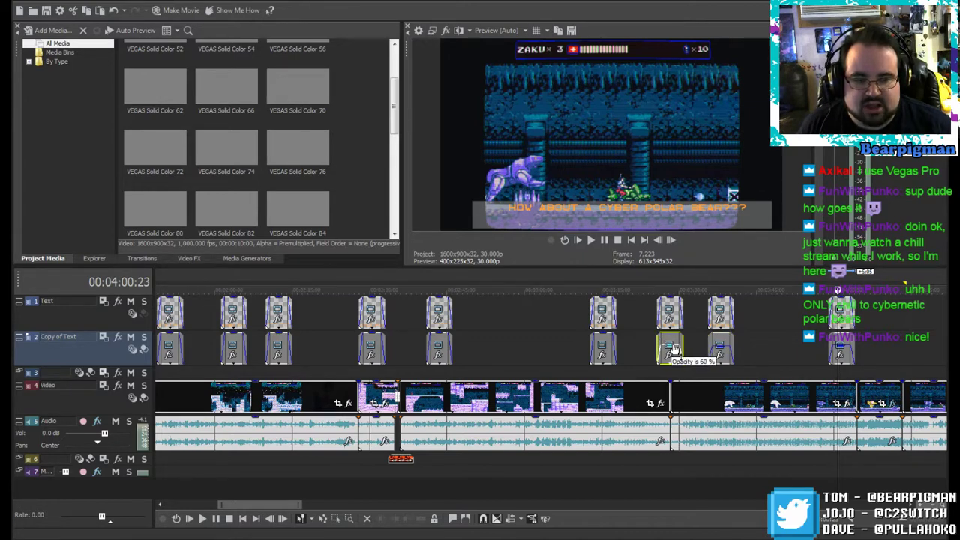
left_click_drag(674, 349, 674, 350)
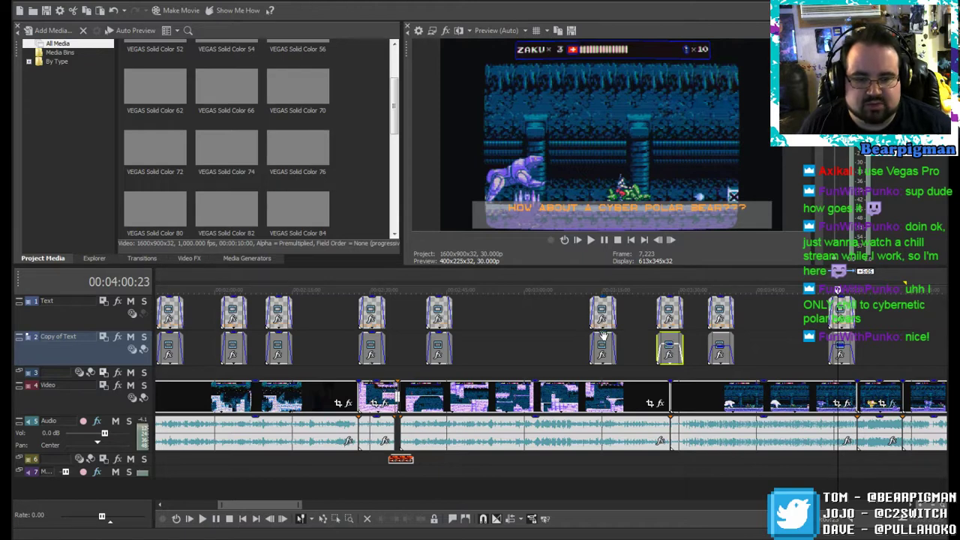
left_click_drag(605, 338, 605, 349)
Step: Raise the opacity of the last four caption backings on the Copy of Text track, the earliest of them to about 84%
left_click(570, 310)
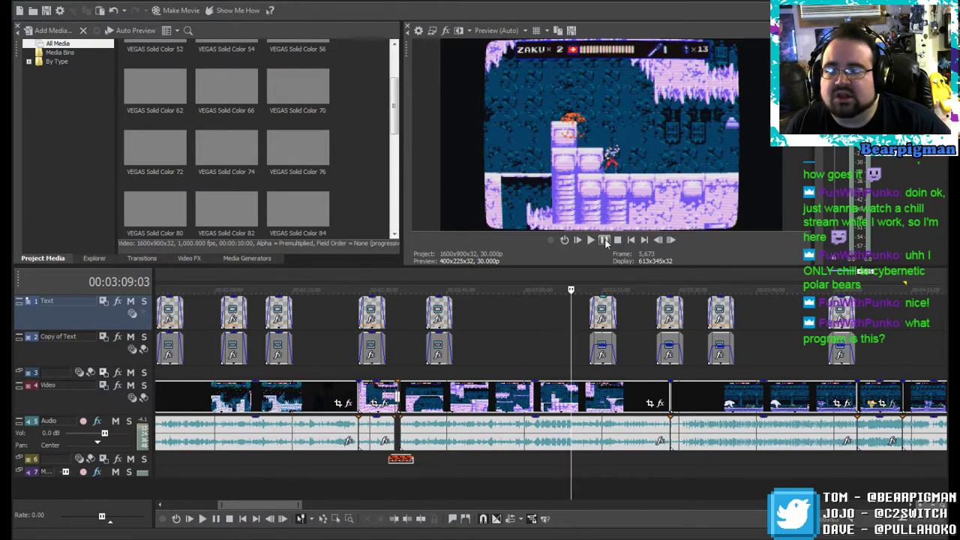
left_click(610, 344)
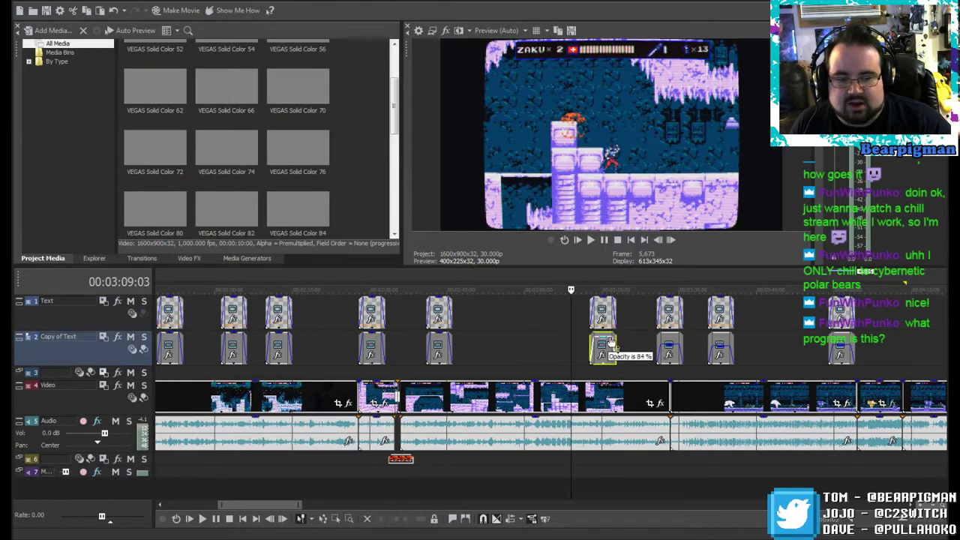
left_click(677, 341)
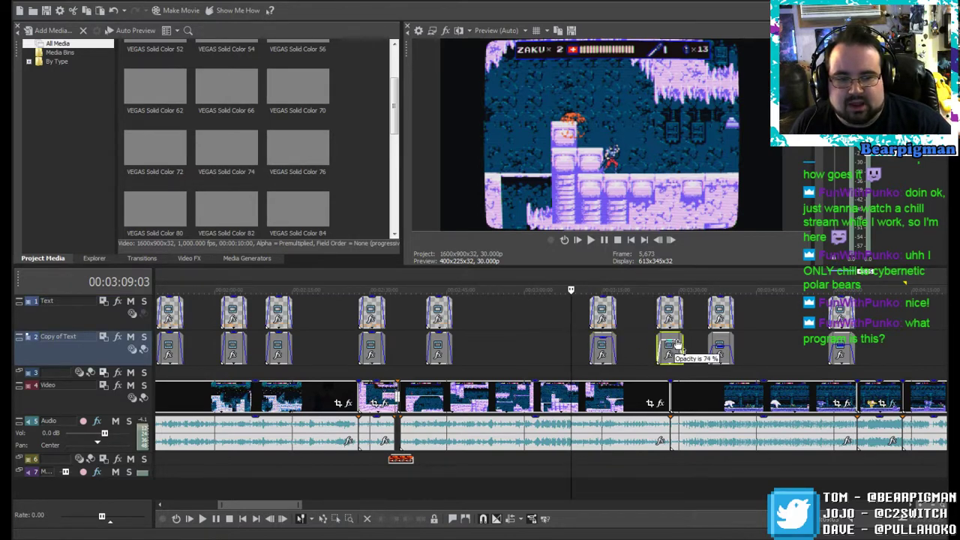
left_click(724, 348)
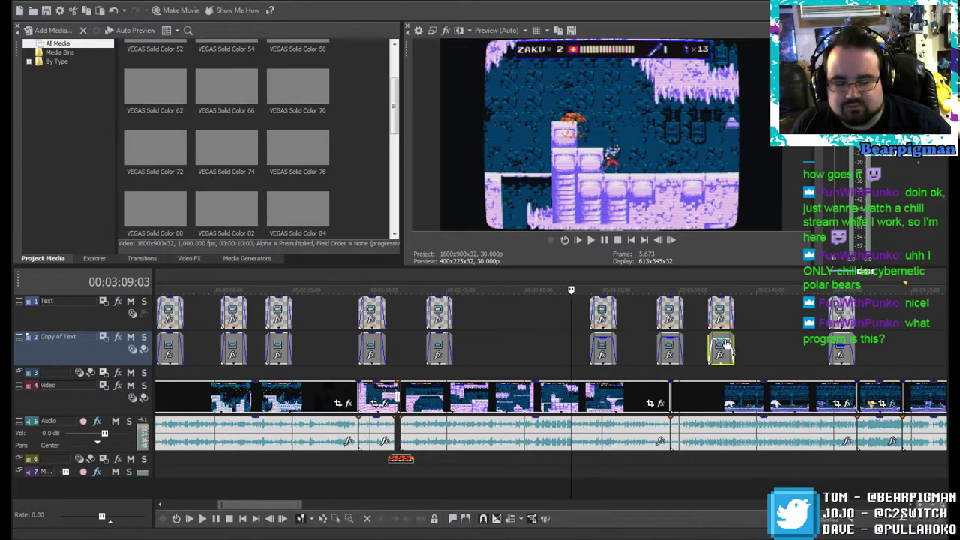
left_click(852, 346)
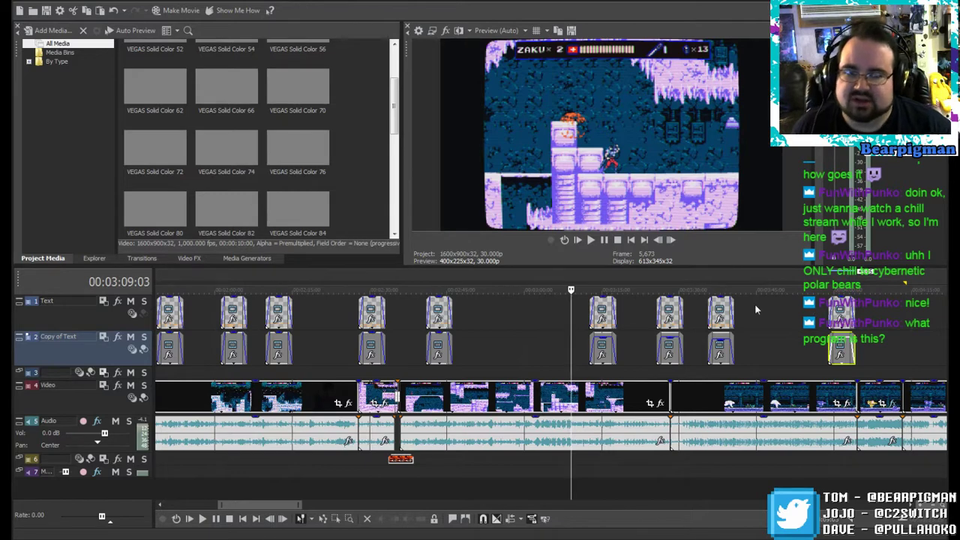
Step: Play back from 00:03:09:03 and lower the opacity of the two preceding caption backings, the nearer one to about 72%
left_click(605, 241)
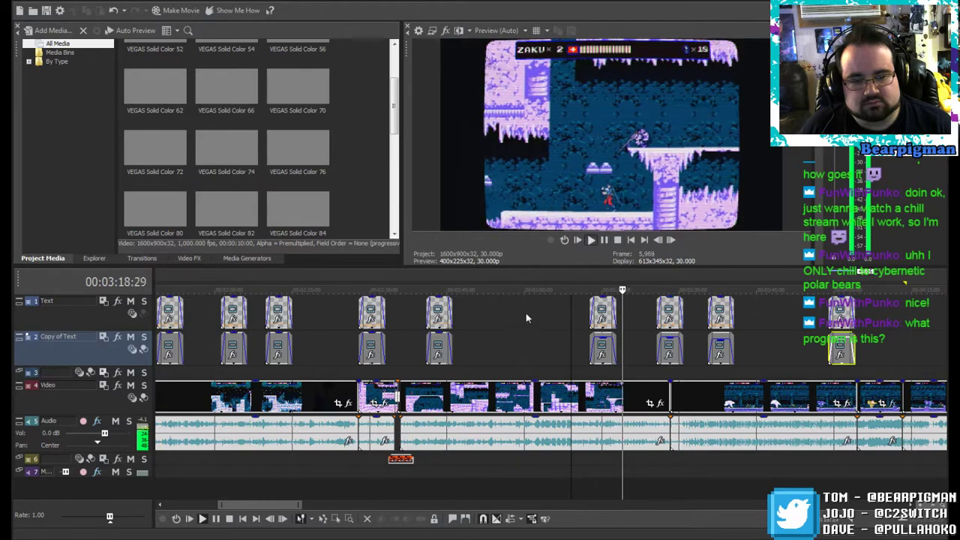
left_click(441, 344)
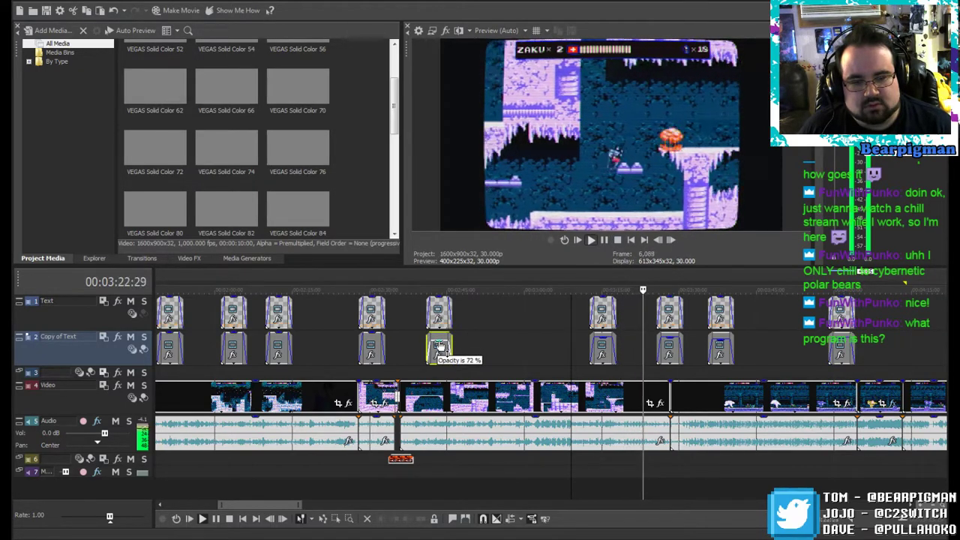
left_click(372, 344)
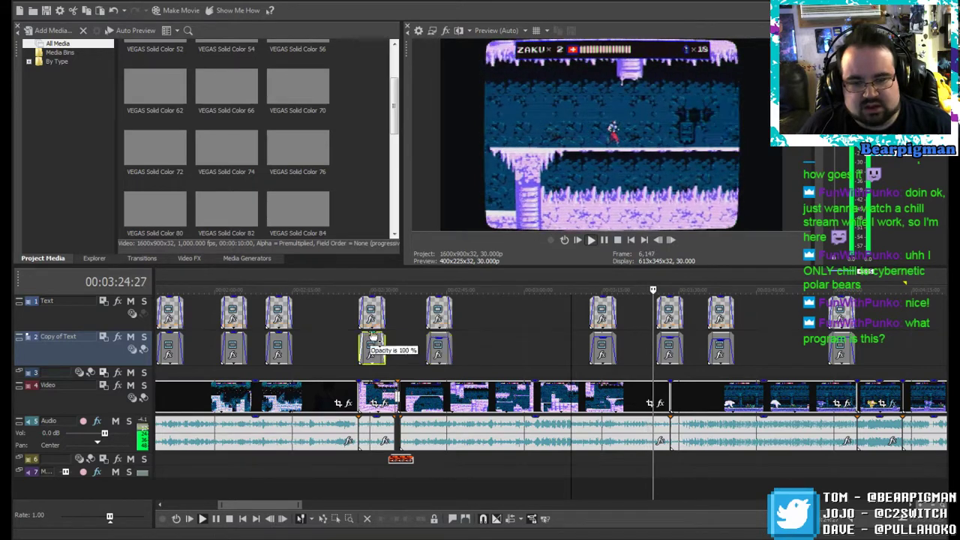
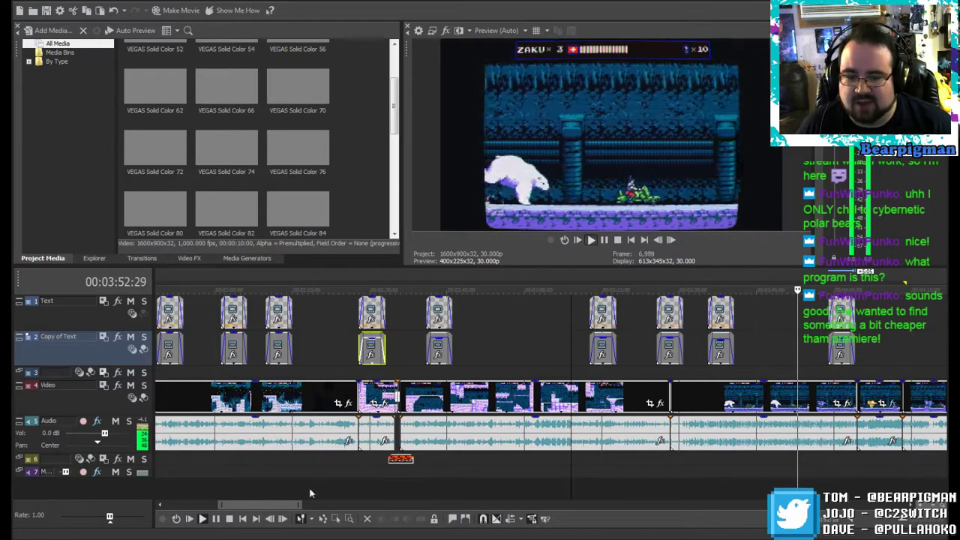
Step: Stop playback at 00:04:05:08, just past the cyber polar bear caption, and paste another new copy of the caption pair there
left_click_drag(272, 507, 308, 510)
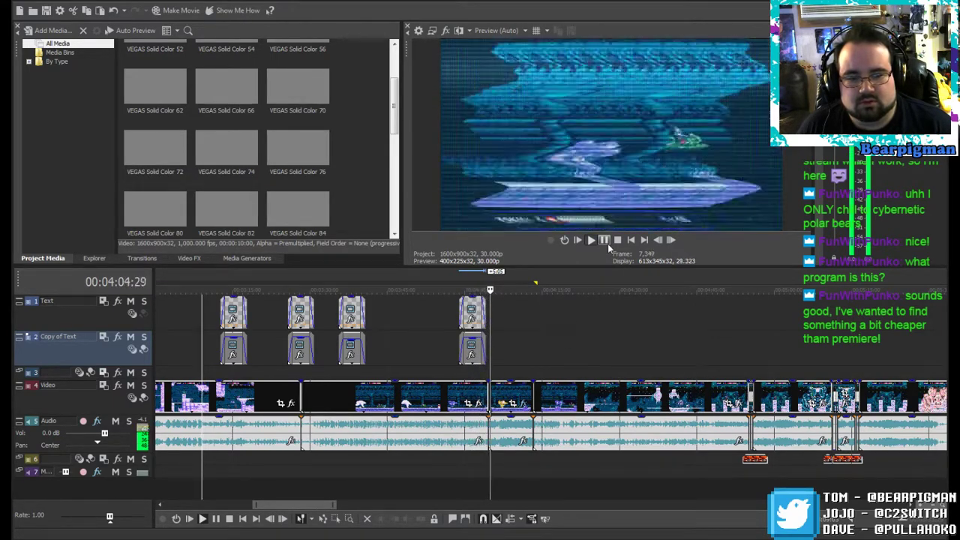
left_click(607, 243)
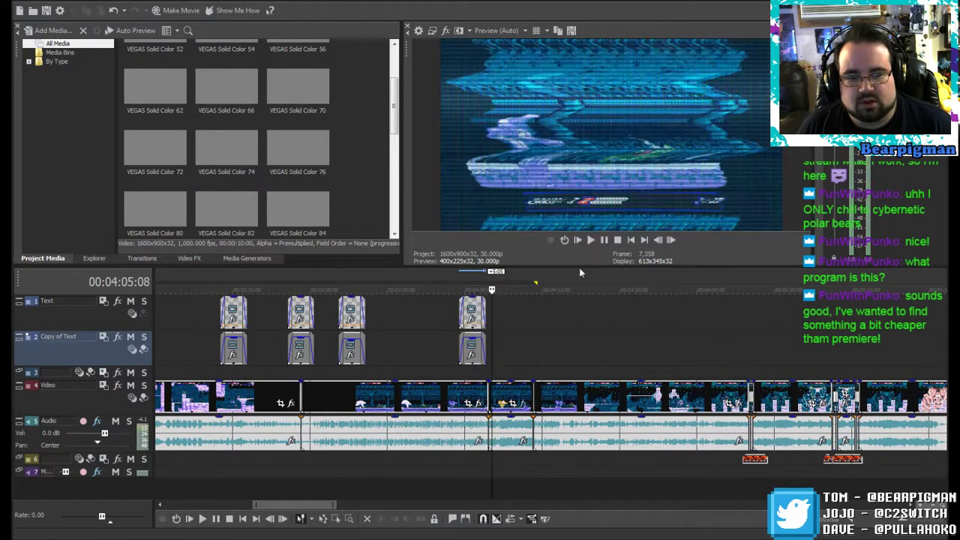
left_click(494, 314)
right_click(494, 315)
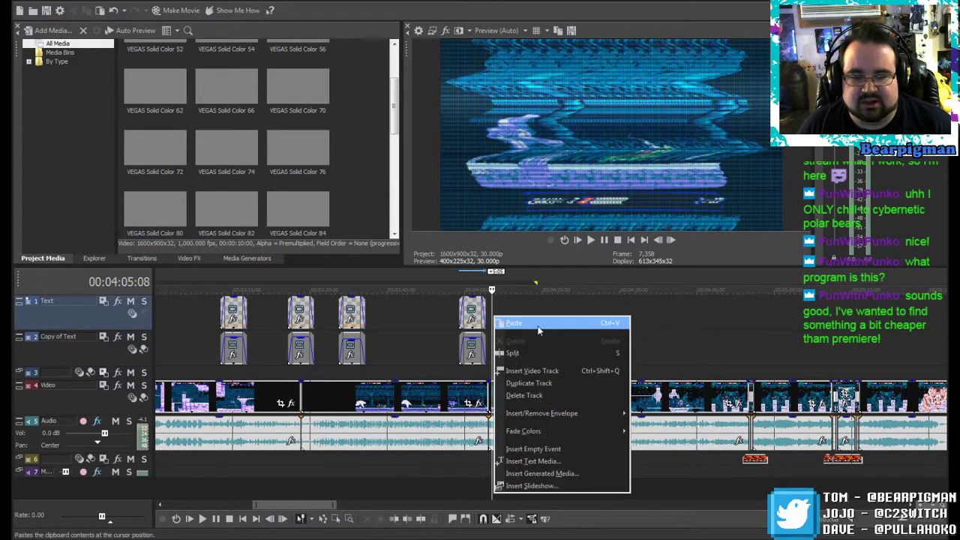
left_click(537, 322)
left_click(540, 220)
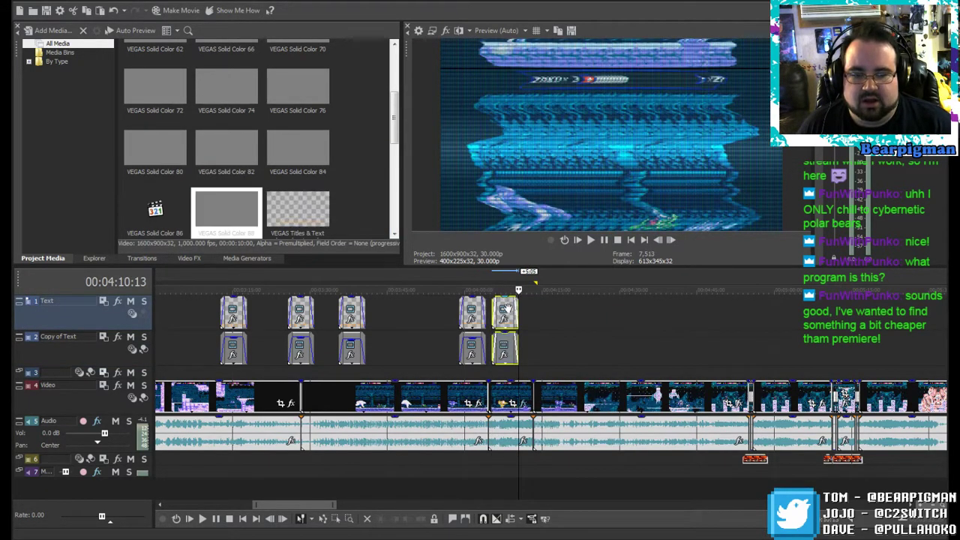
right_click(507, 301)
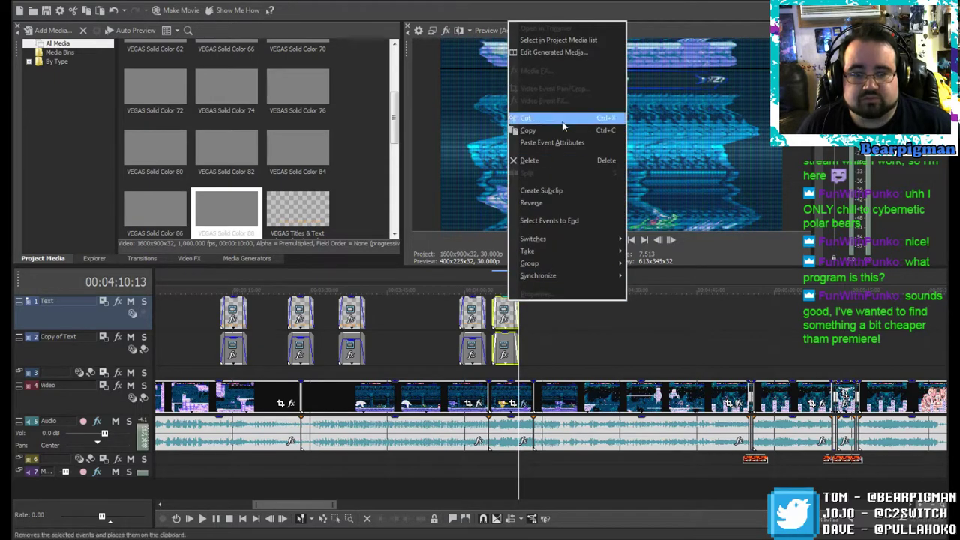
left_click(575, 56)
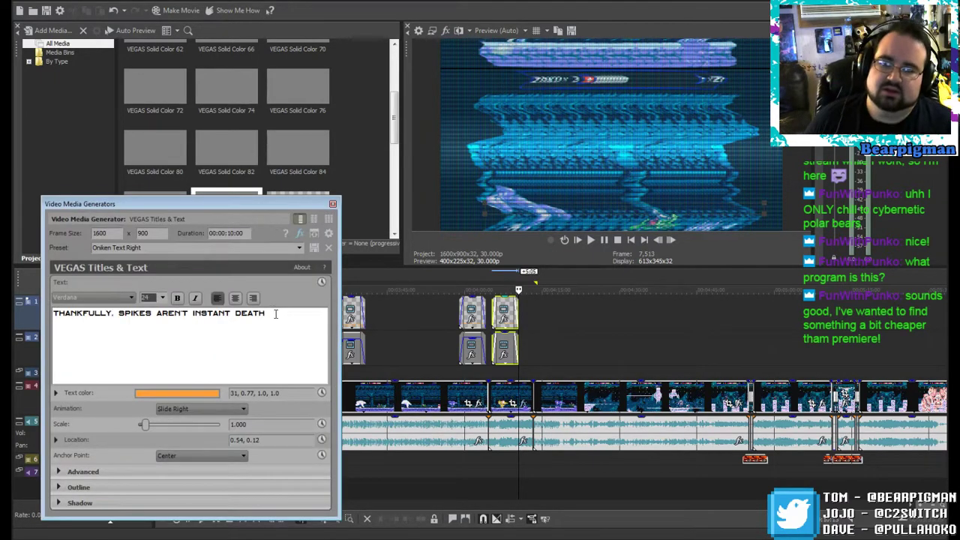
key("ctrl+a")
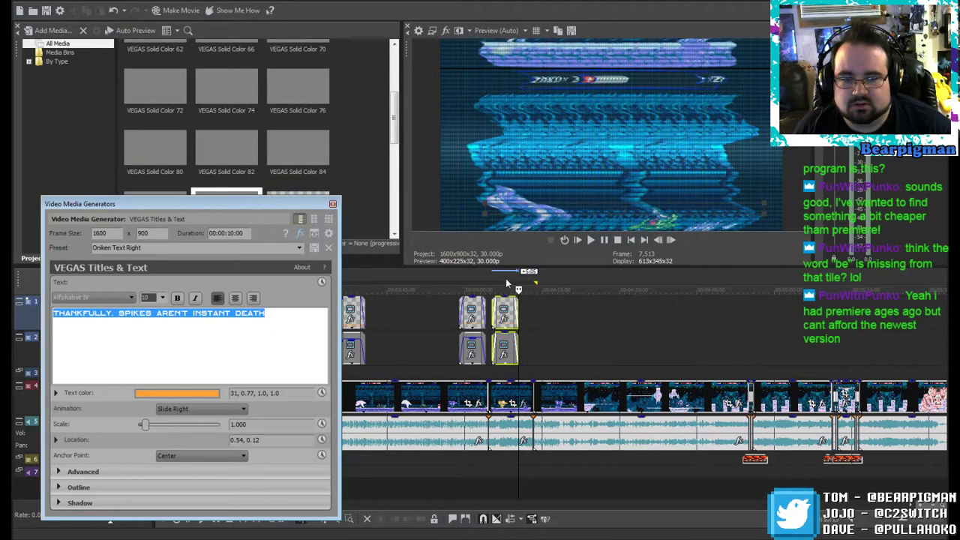
left_click_drag(516, 290, 351, 289)
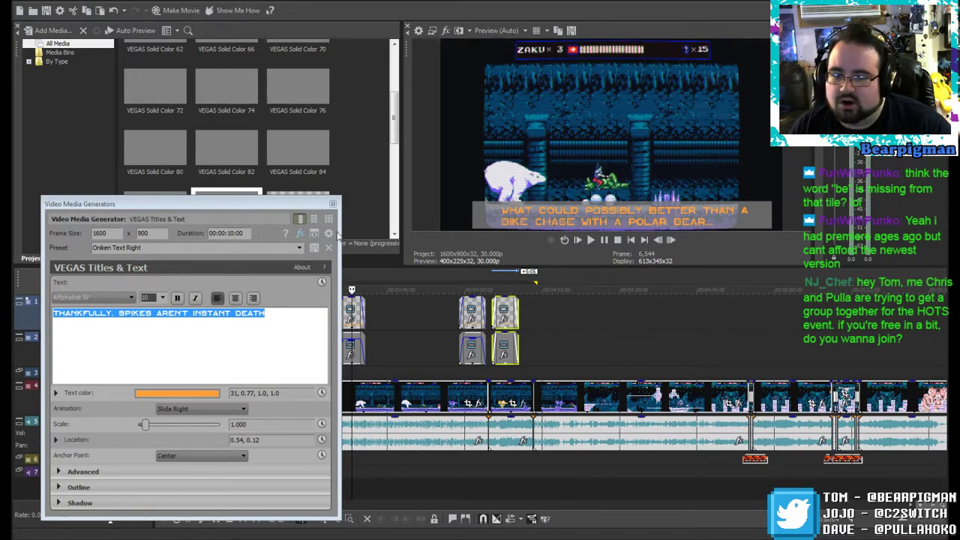
left_click(333, 204)
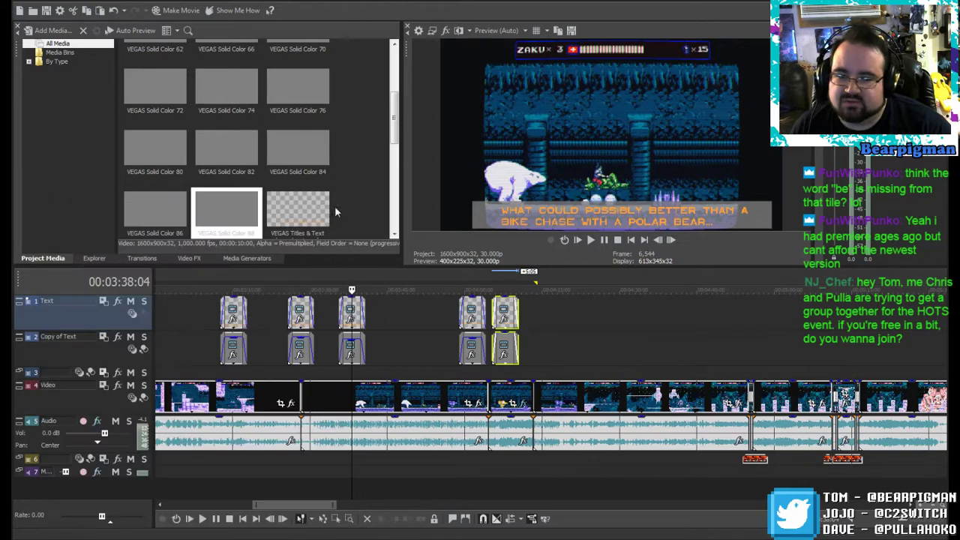
Step: Correct the bike chase caption at 00:03:38:04 to "WHAT COULD POSSIBLY BE BETTER THAN" with "A BIKE CHASE WITH A POLAR BEAR..." on the second line
right_click(350, 307)
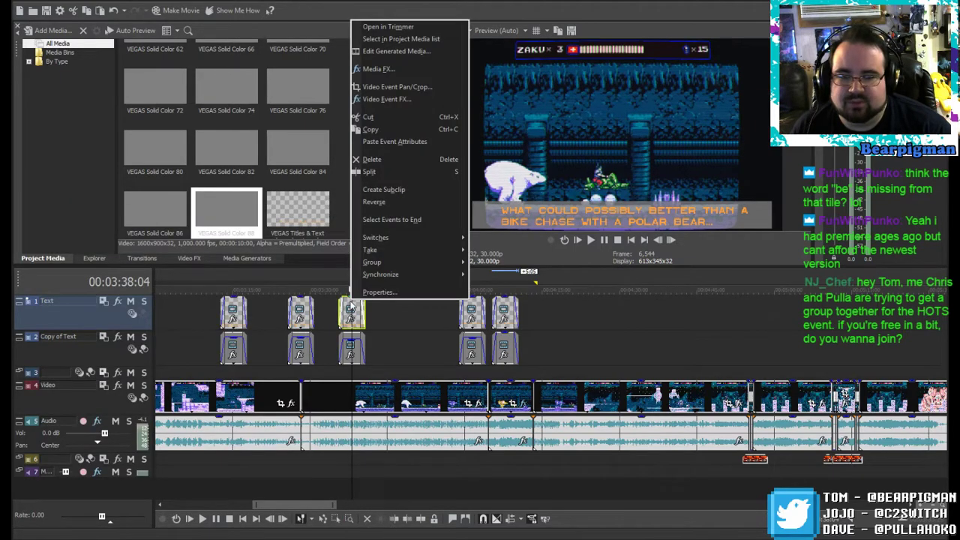
left_click(412, 53)
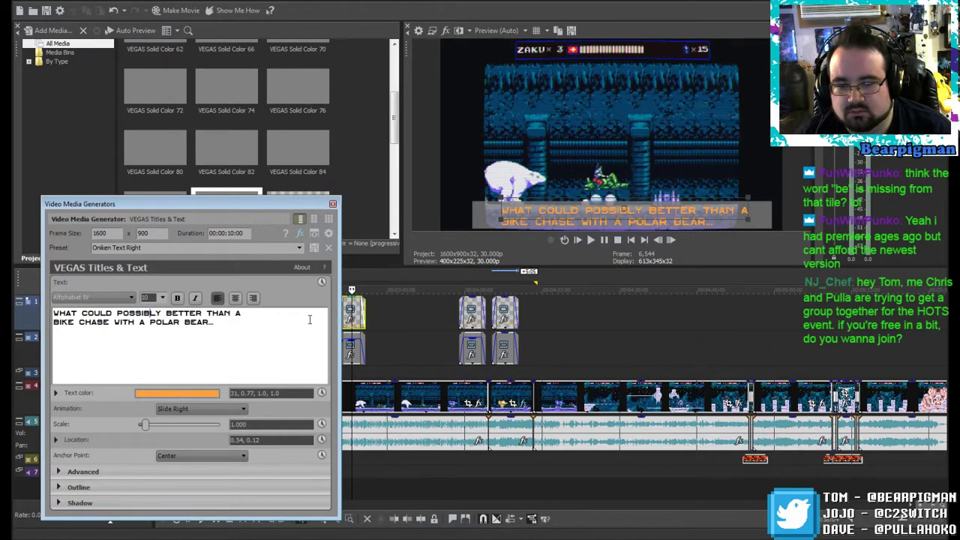
type("BE")
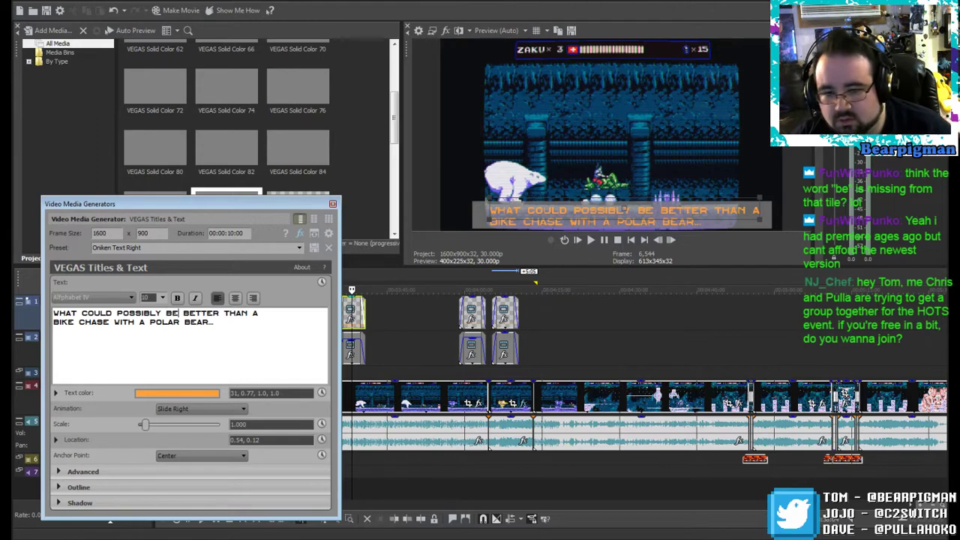
key("BackSpace")
key("BackSpace")
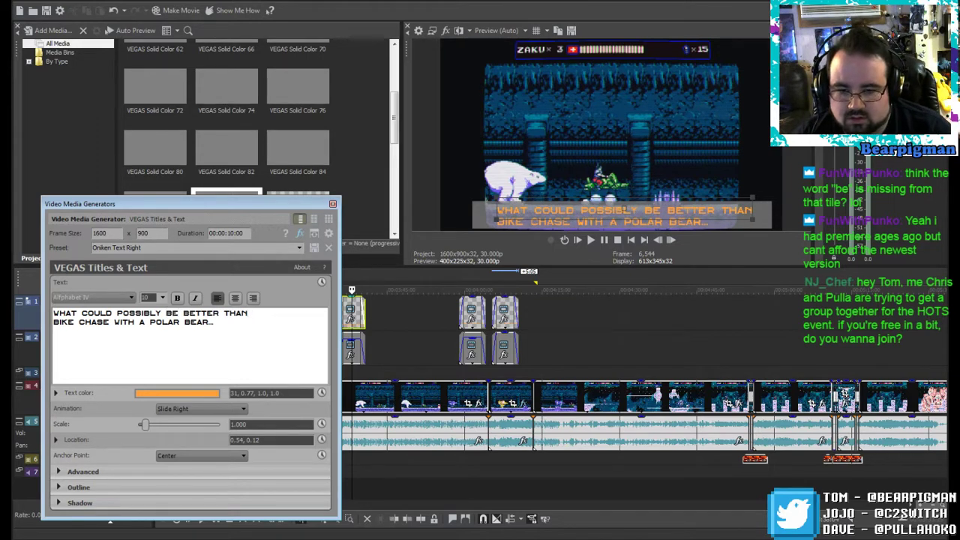
key("Return")
type("A")
key("Delete")
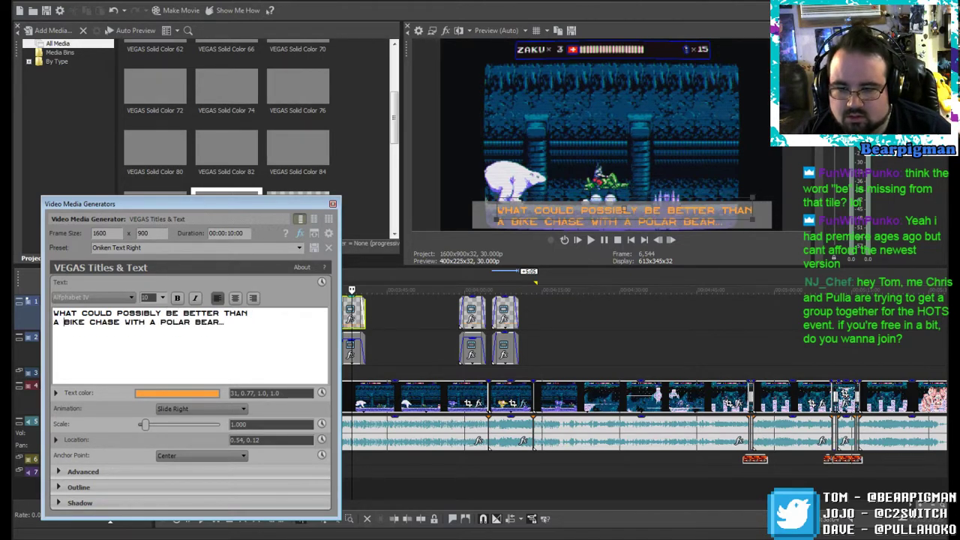
left_click(333, 205)
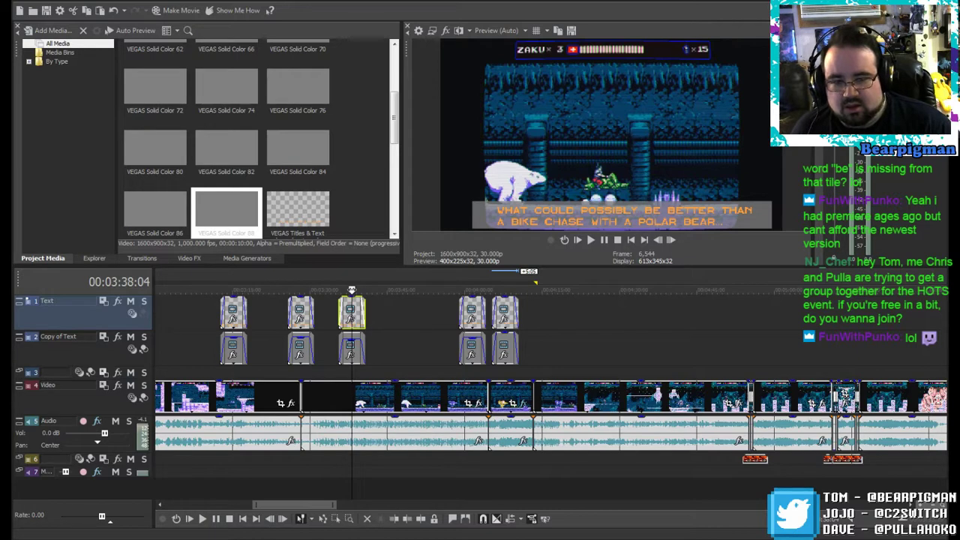
Step: Open the last caption on the Text track, at 00:04:05:08, for editing and clear its spikes text
left_click_drag(352, 289, 492, 290)
left_click(504, 308)
right_click(503, 308)
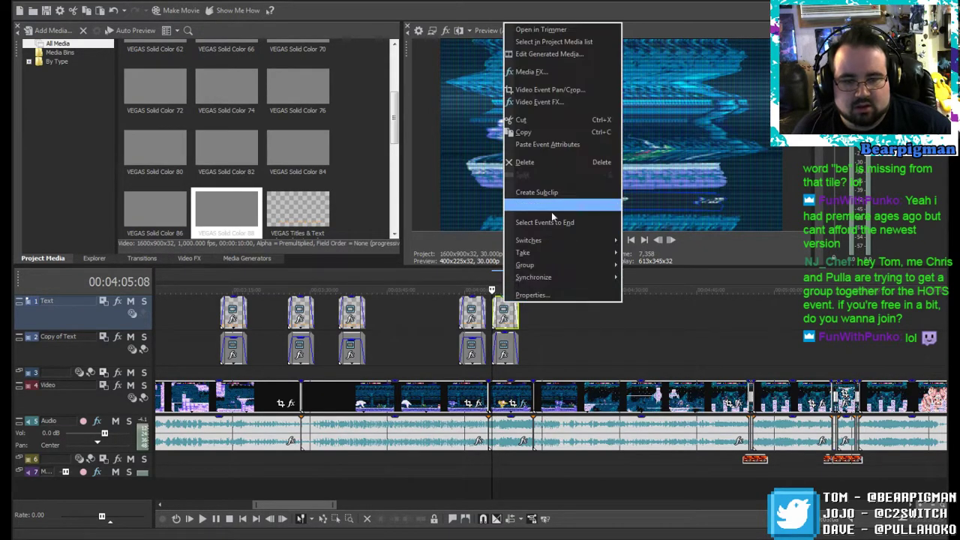
left_click(571, 57)
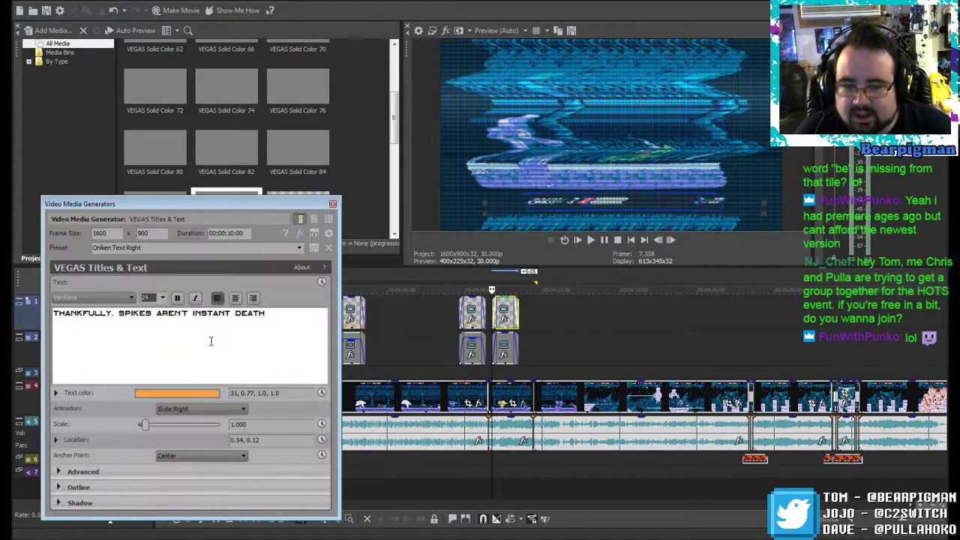
left_click_drag(277, 315, 73, 318)
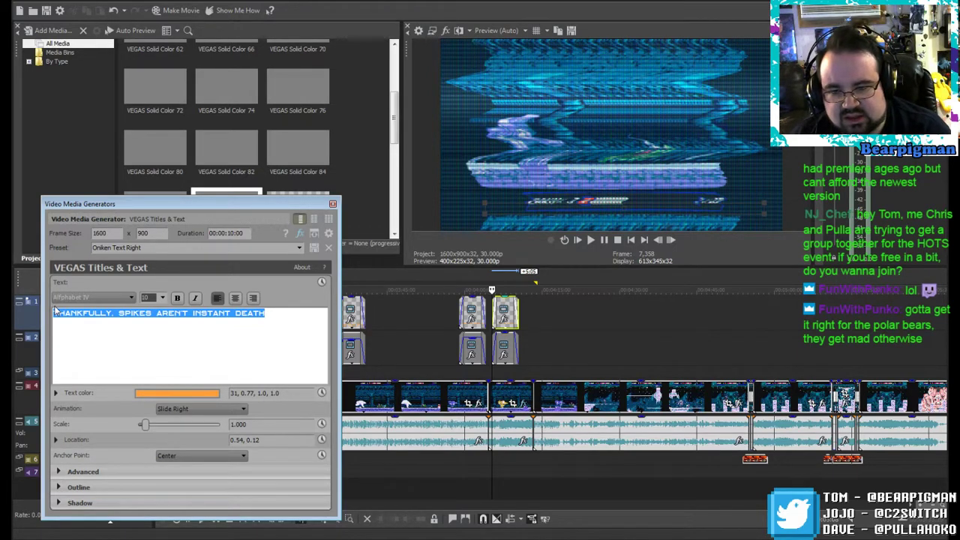
type("SO T")
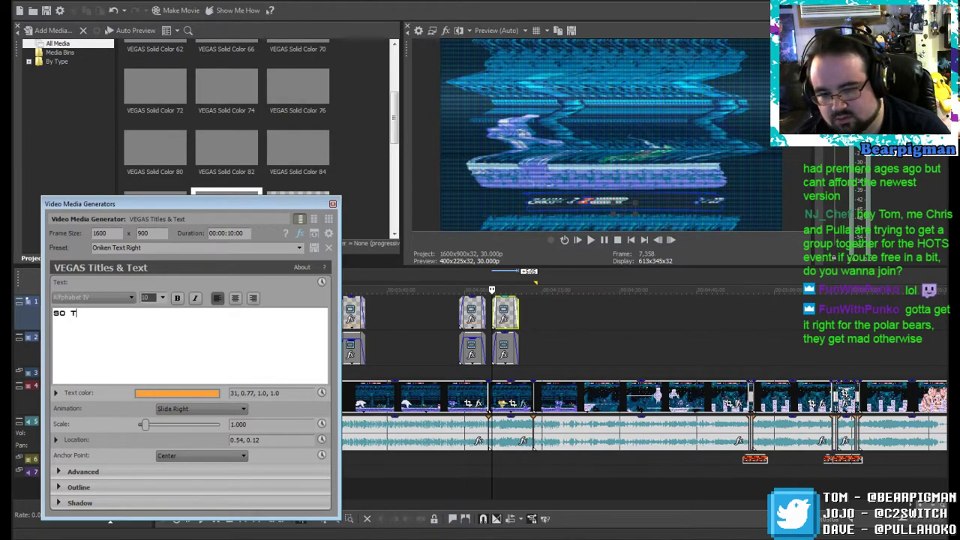
key("BackSpace")
key("BackSpace")
key("BackSpace")
key("BackSpace")
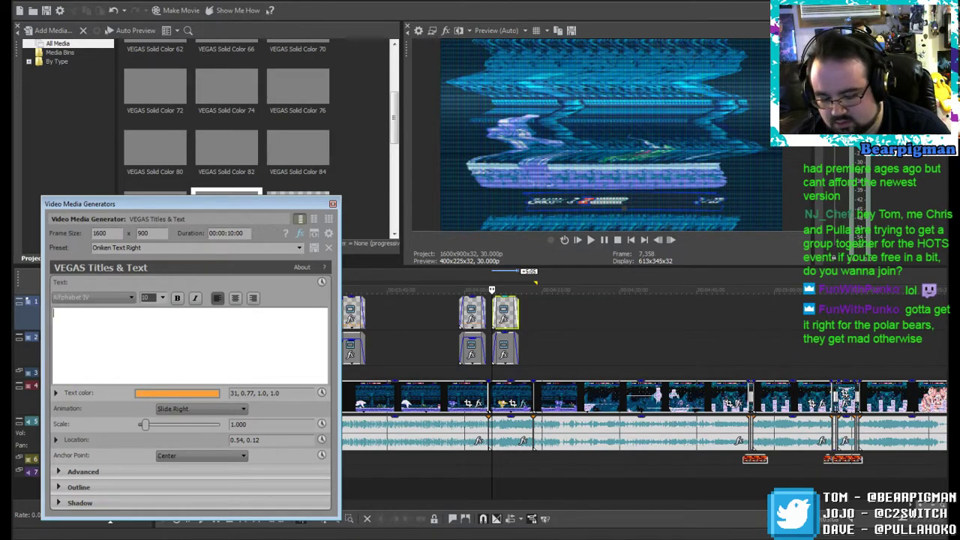
type("THE")
key("BackSpace")
key("BackSpace")
key("BackSpace")
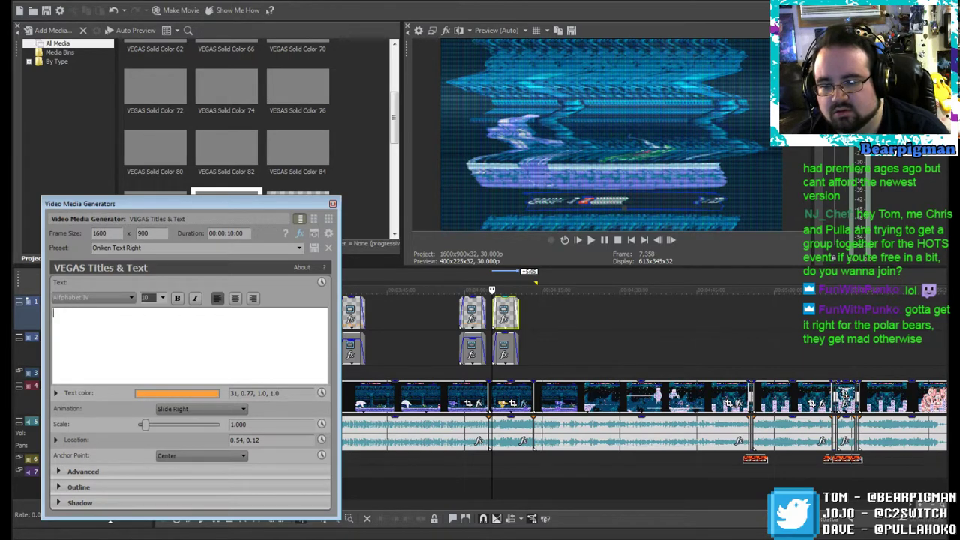
Step: Enter the caption text "THEY'LL KEEP GIVING YOU GRENADES FOR AS LONG AS YOU'RE IN THIS SECTION.", breaking the line after "FOR"
type("THEY'LL KEEP G")
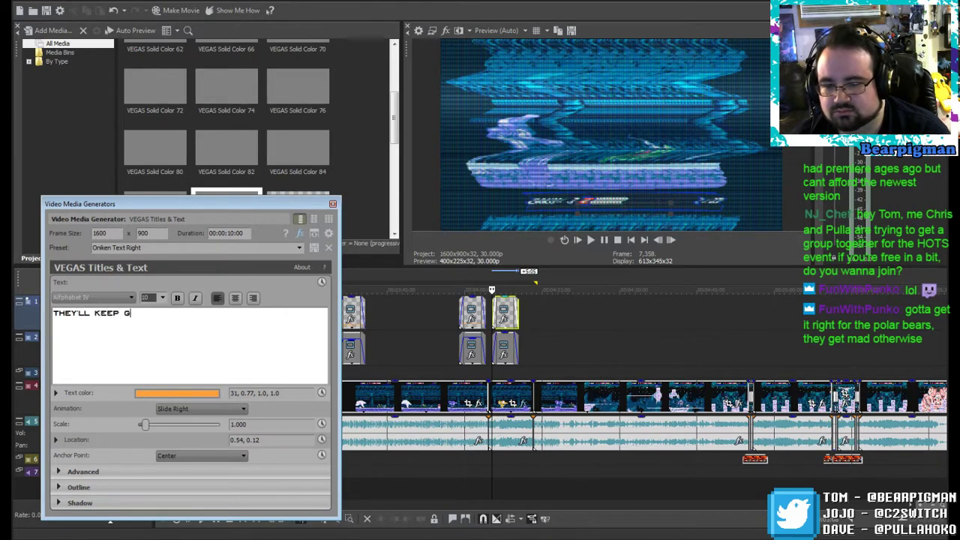
type("IVING YOU GRENADE")
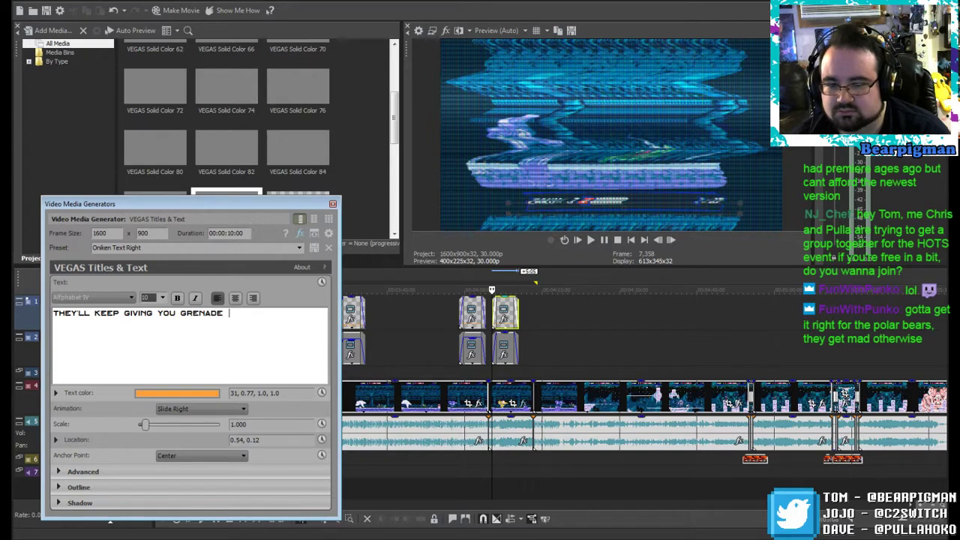
type("S FOR")
key("Return")
type("AS LONG")
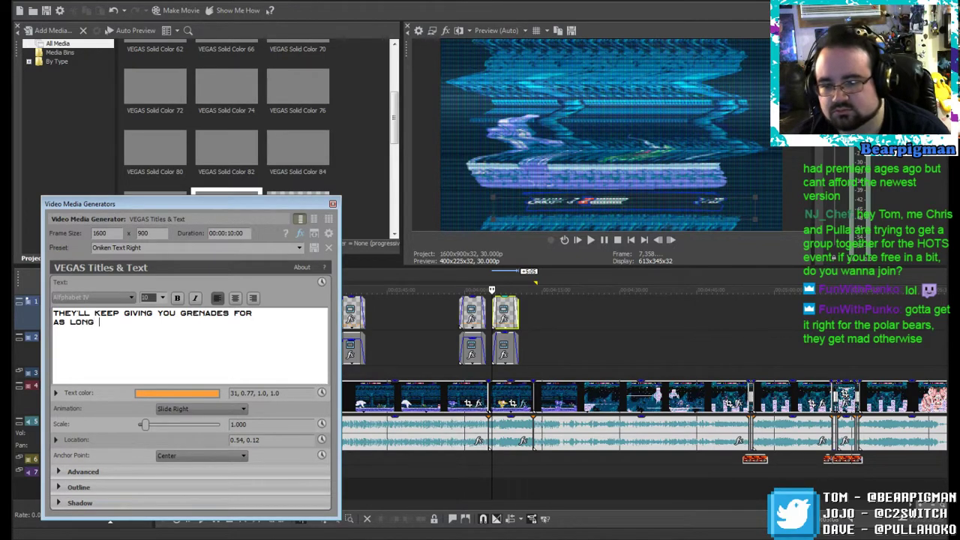
type(" AS YOU'RE IN THIS SECTION.")
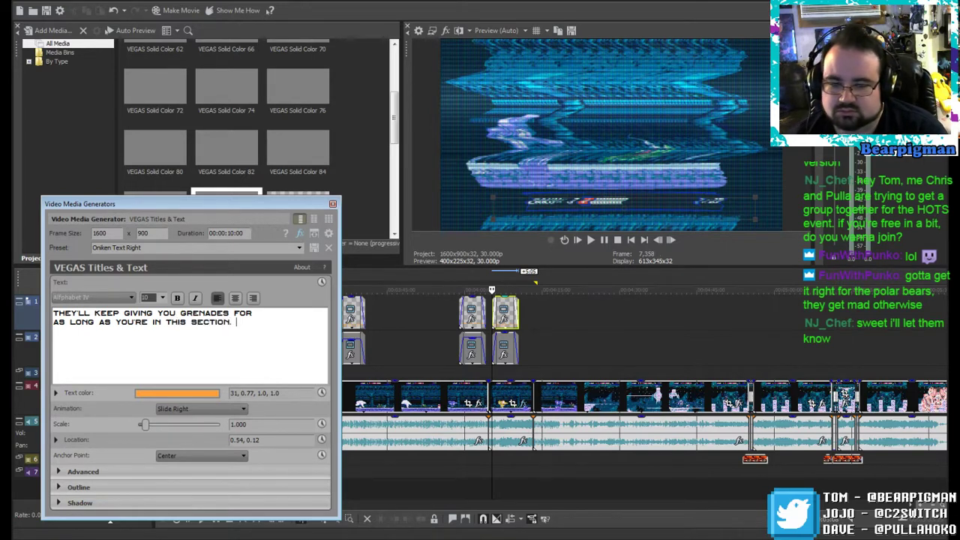
Step: Continue the caption with "TAKE ADVANTAGE OF IT. YOU'LL "NEED" THEM FOR THE UPCOMING BOSS", breaking lines after "TAKE" and "FOR"
key("BackSpace")
key("BackSpace")
type("AKE")
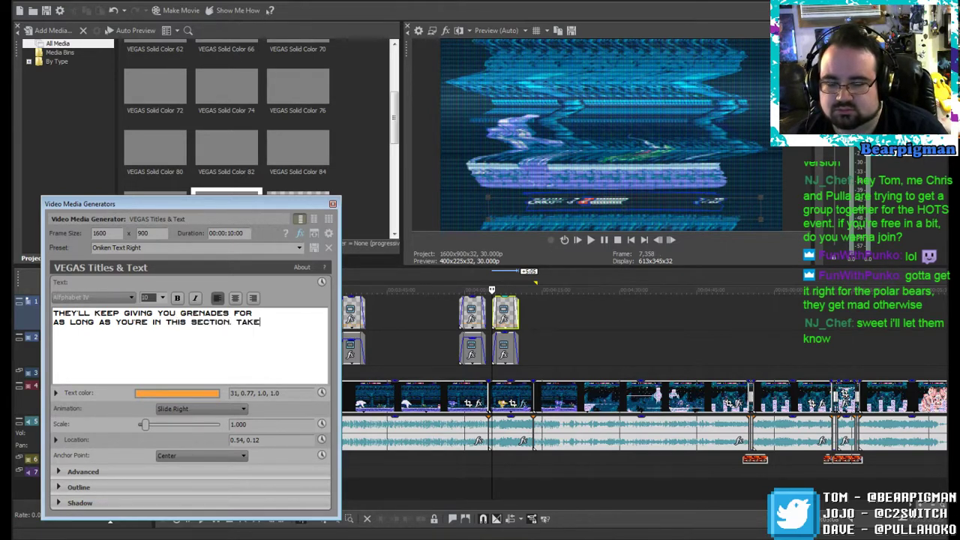
type(" ADVANTAGE OF IT. YOU'LL \"NEED\" TH")
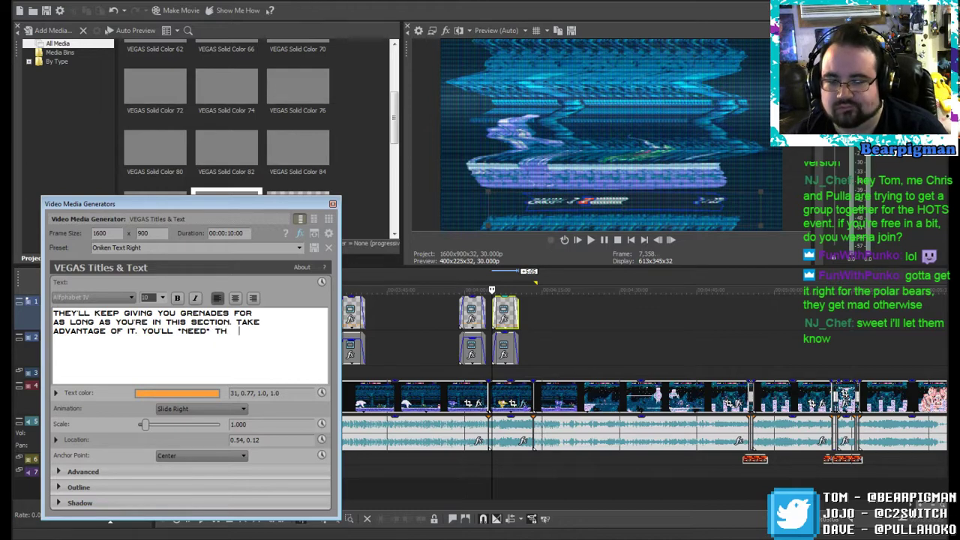
type("R THE NEXT")
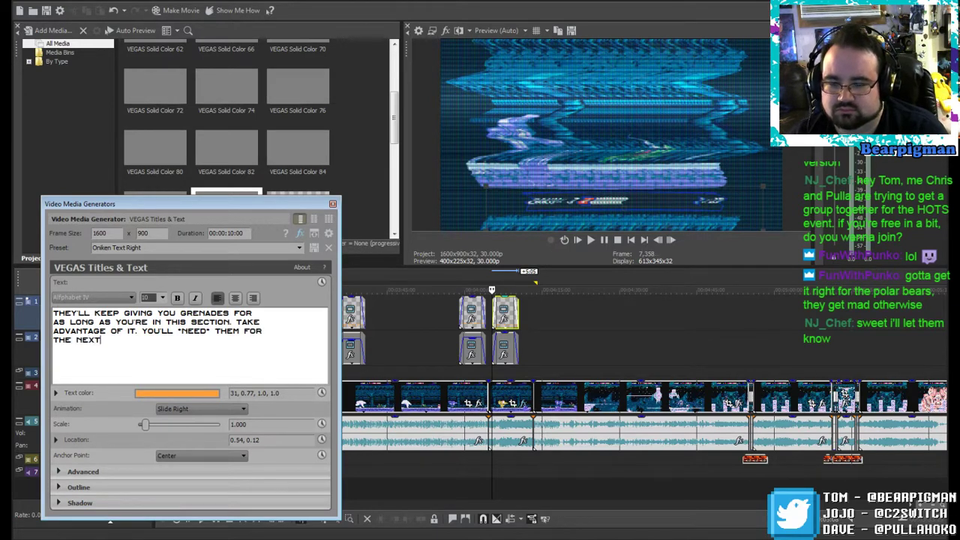
key("BackSpace")
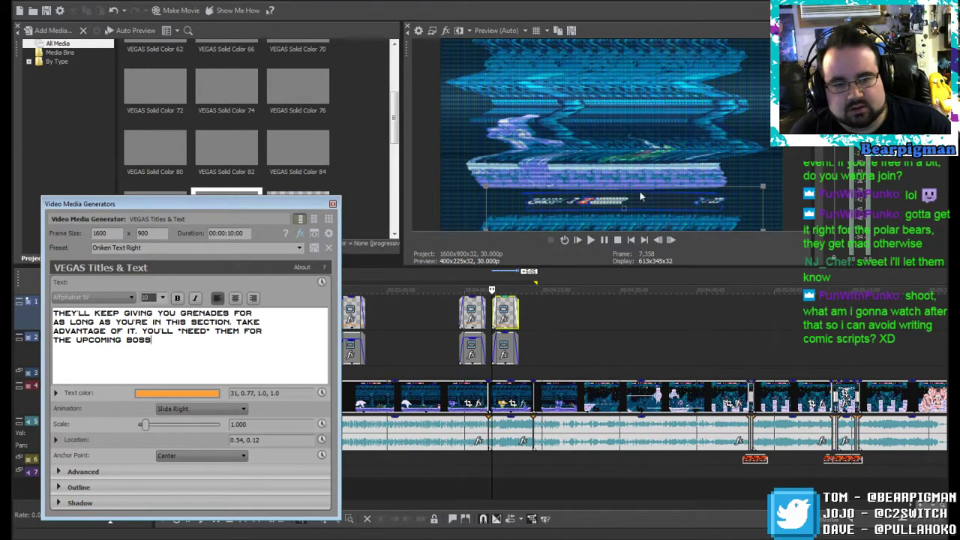
Step: Move the grenade caption text up to location 0.49, 0.48 in the frame and play back from 00:04:05:08 to preview it
left_click_drag(588, 206, 571, 141)
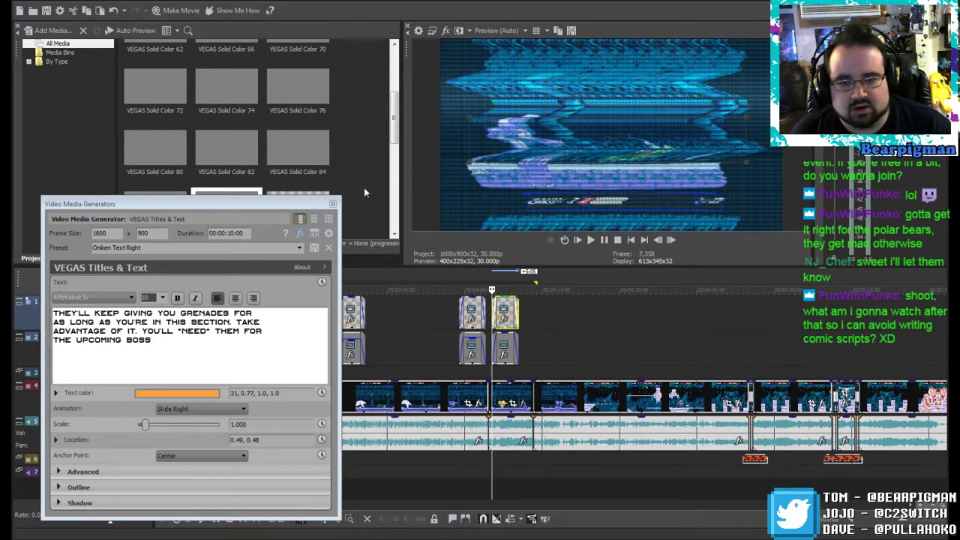
left_click(332, 203)
left_click(591, 240)
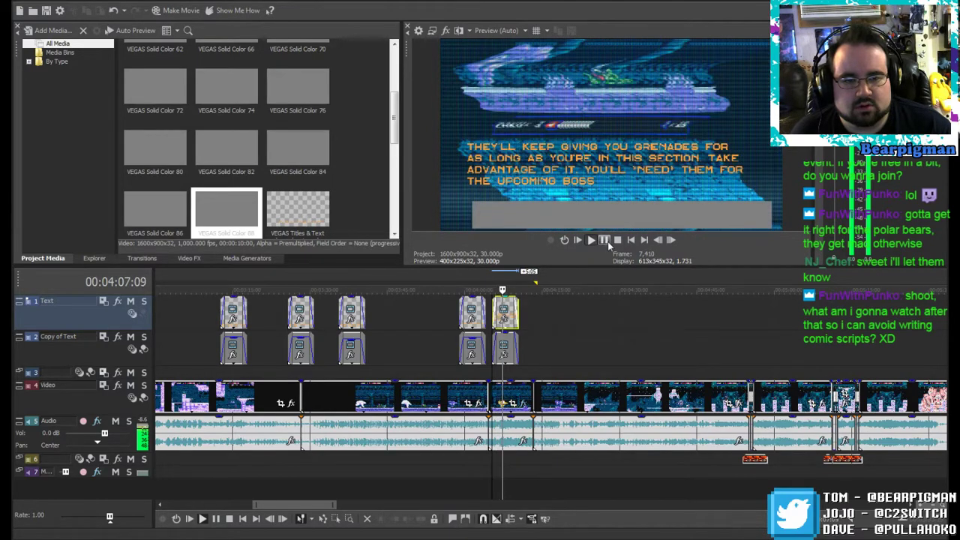
left_click(616, 240)
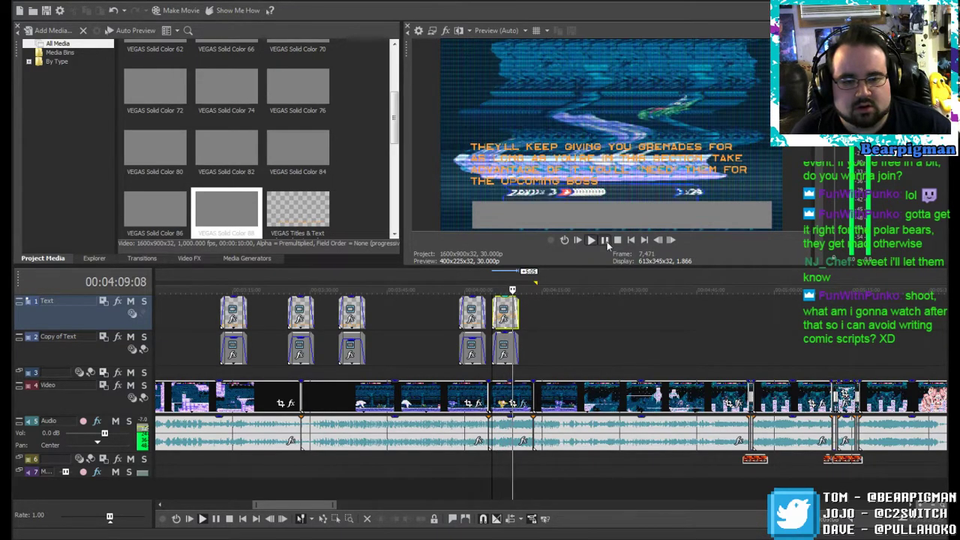
Step: Extend the grenade caption and its backing to end at 00:04:13:10, undoing an accidental trim of the backing
left_click_drag(512, 289, 522, 307)
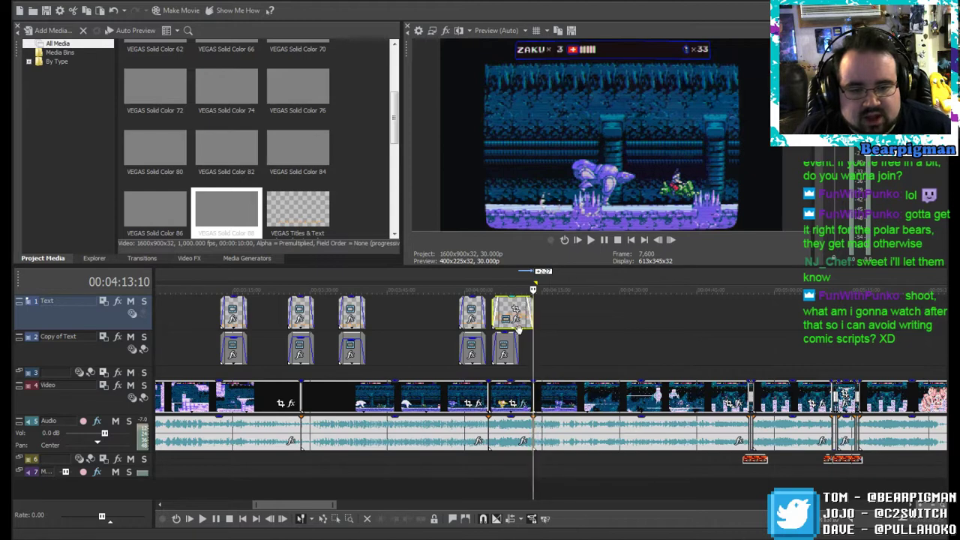
left_click(517, 344)
left_click_drag(517, 344, 516, 344)
left_click(59, 3)
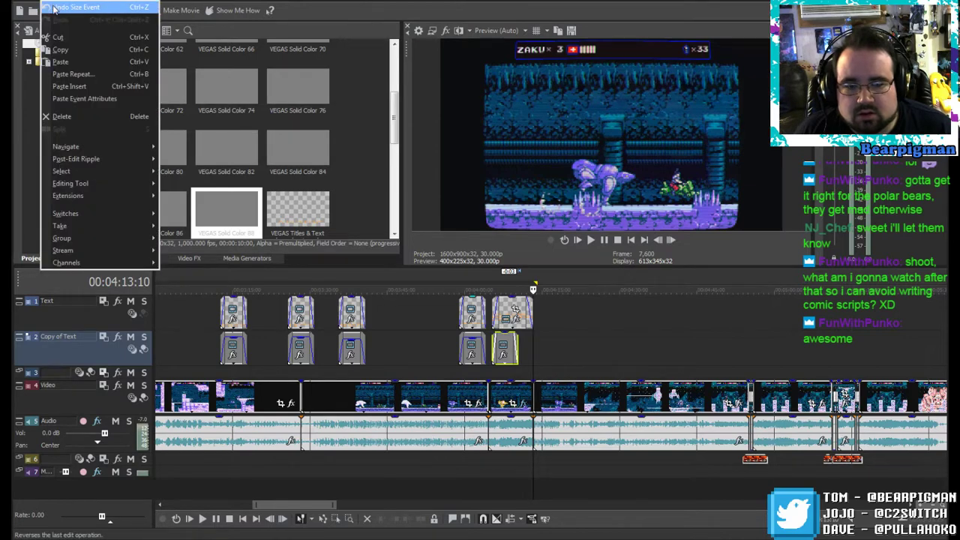
left_click(54, 8)
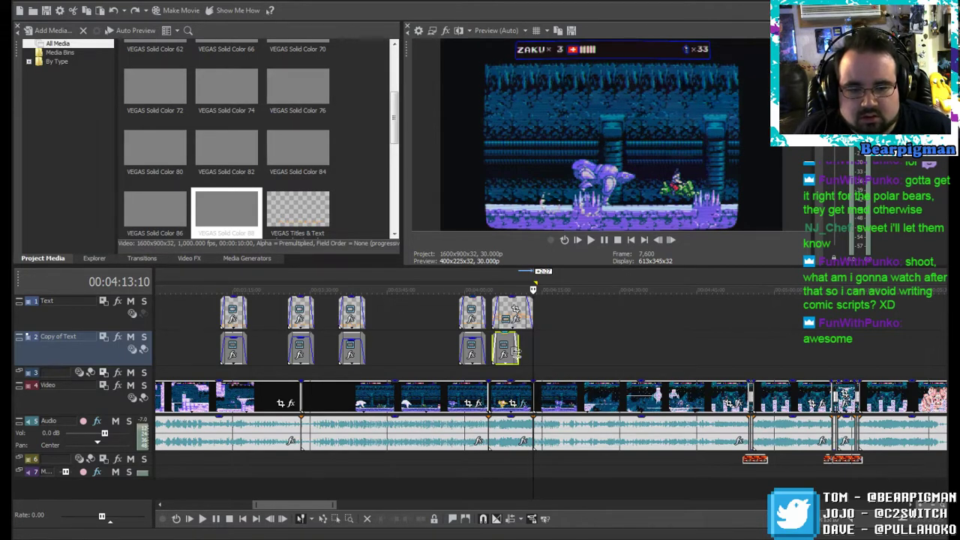
left_click_drag(518, 349, 530, 349)
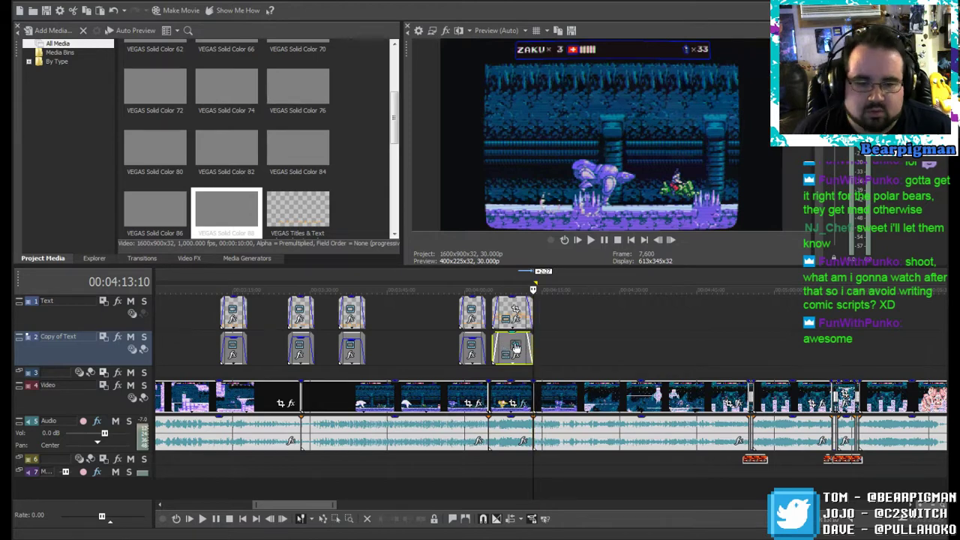
Step: In the grenade caption backing's Pan/Crop, make the solid taller and move it up behind all four lines of text
left_click(515, 345)
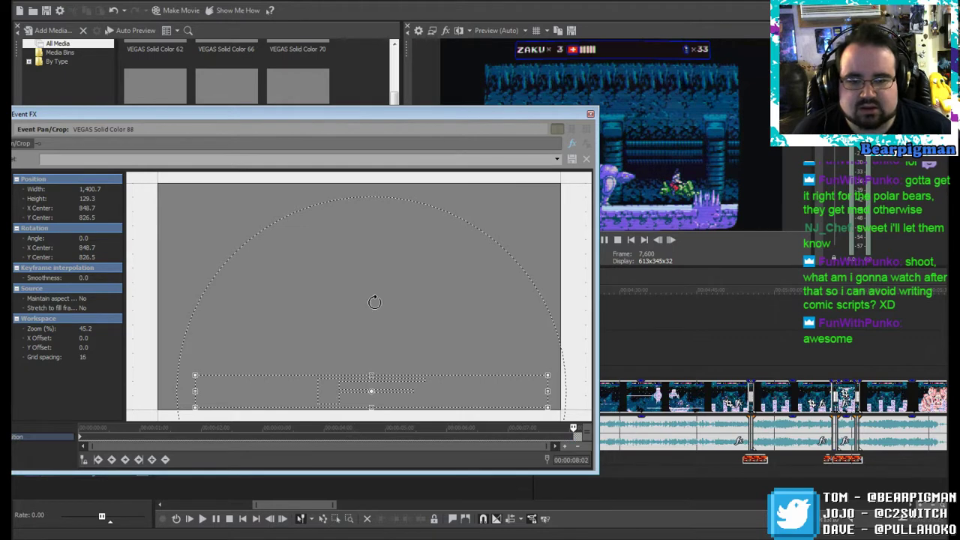
left_click_drag(476, 115, 320, 131)
left_click_drag(532, 288, 512, 290)
left_click_drag(181, 412, 194, 304)
left_click_drag(172, 250, 174, 264)
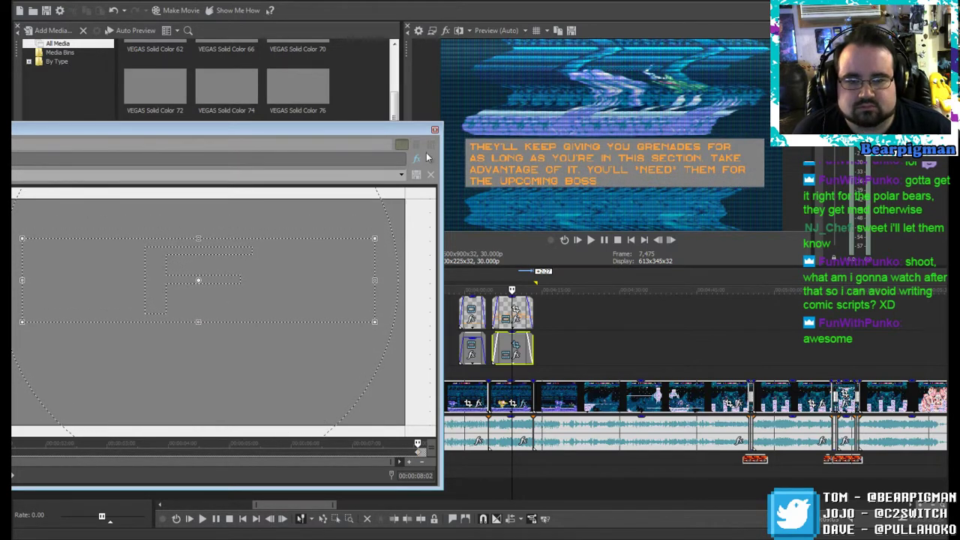
left_click(434, 129)
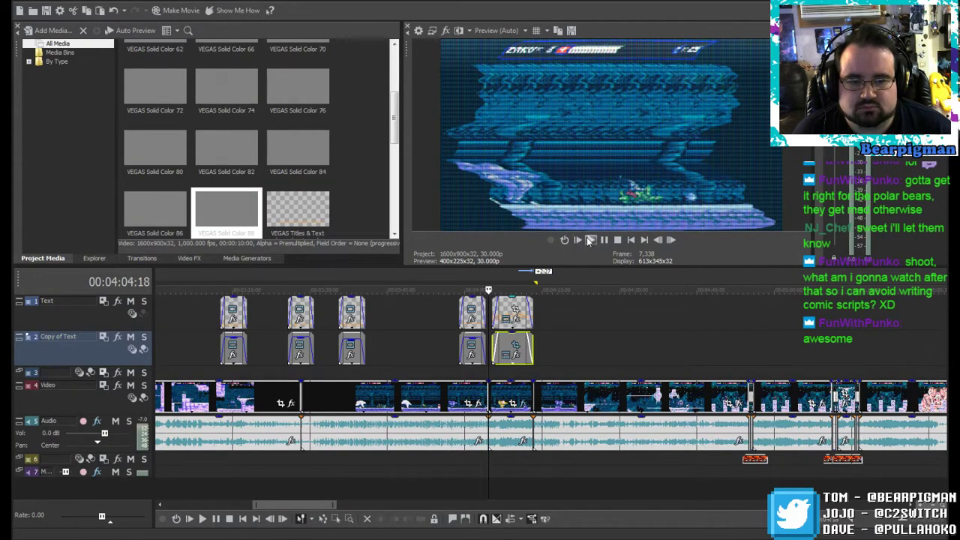
Step: Preview the grenade caption, and in its backing's Pan/Crop move the end keyframe to the start and remove the leftover keyframe at 00:00:00:26
left_click(590, 240)
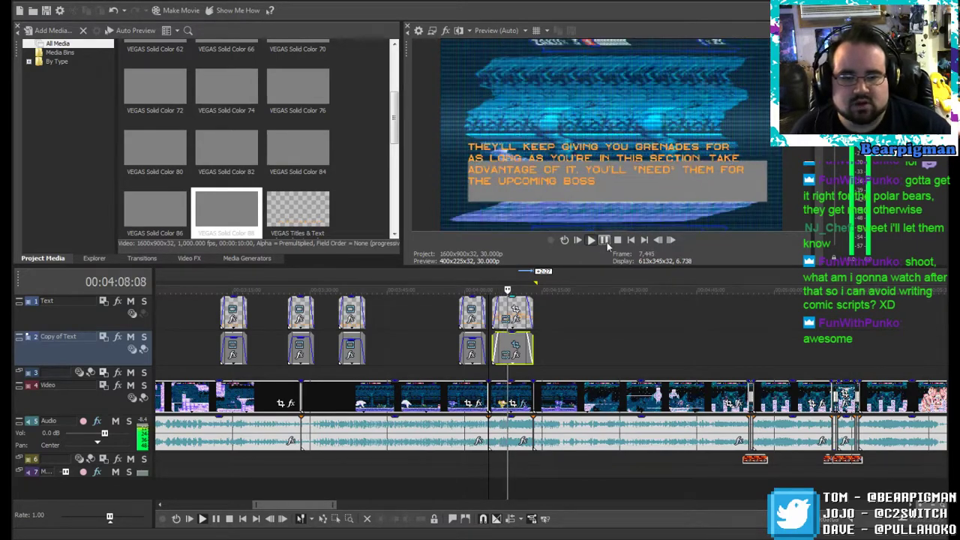
left_click(604, 242)
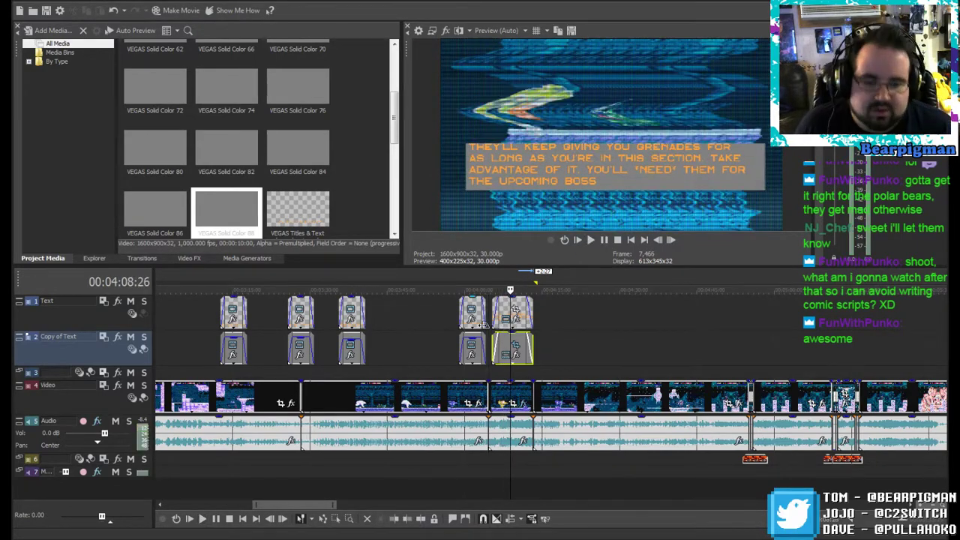
left_click(517, 354)
left_click(516, 348)
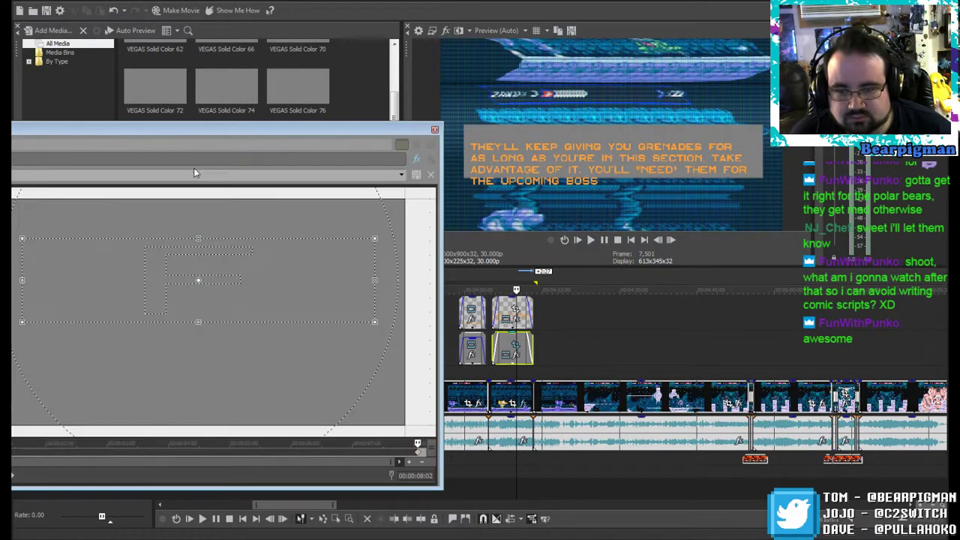
left_click_drag(208, 132, 415, 113)
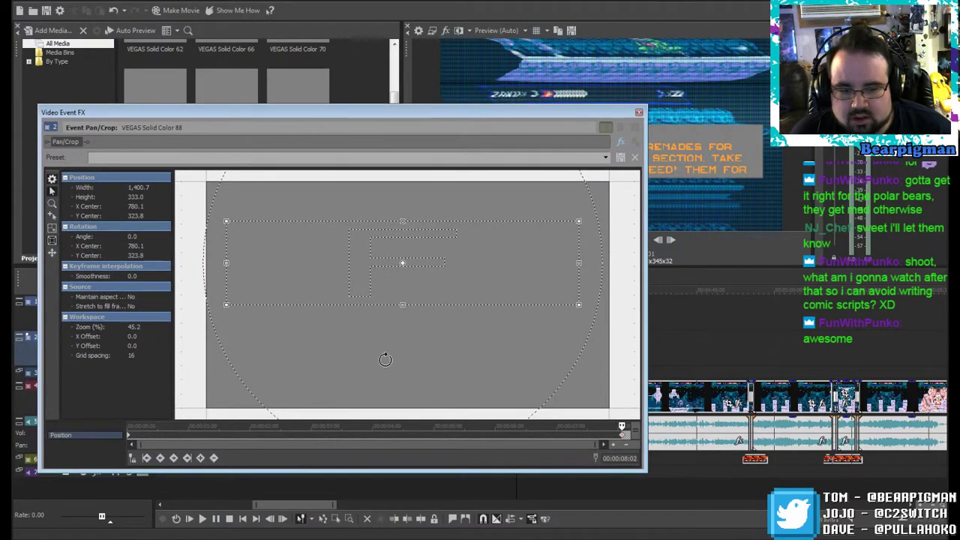
left_click_drag(620, 426, 126, 425)
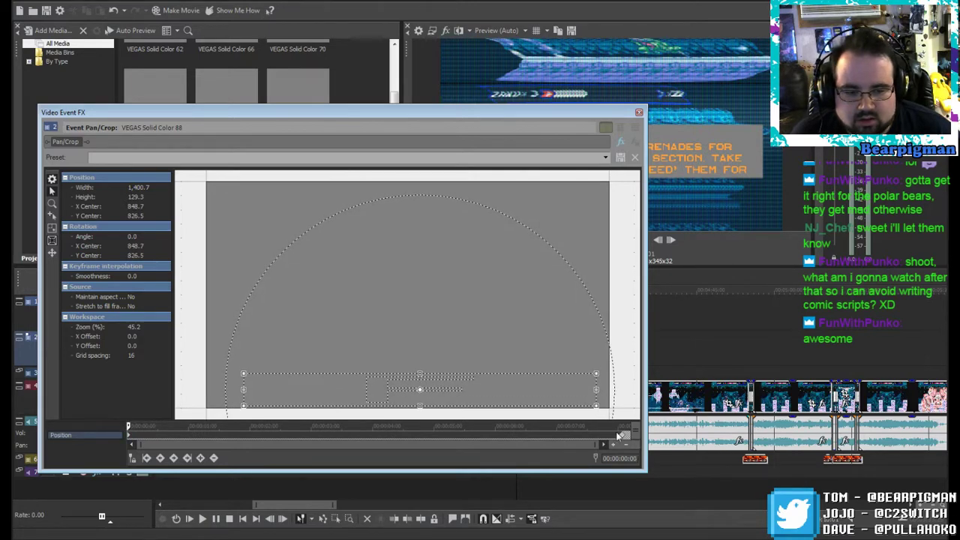
left_click_drag(623, 438, 130, 437)
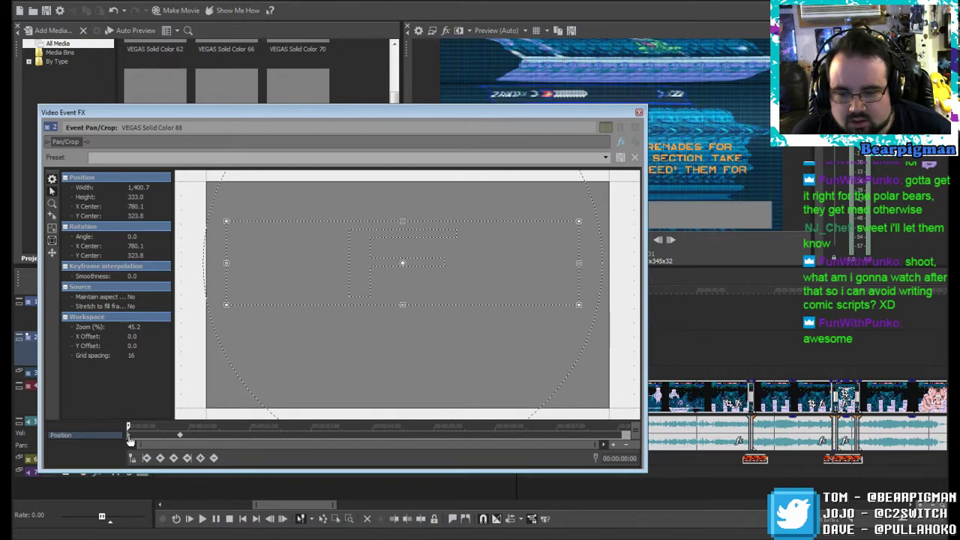
left_click(181, 436)
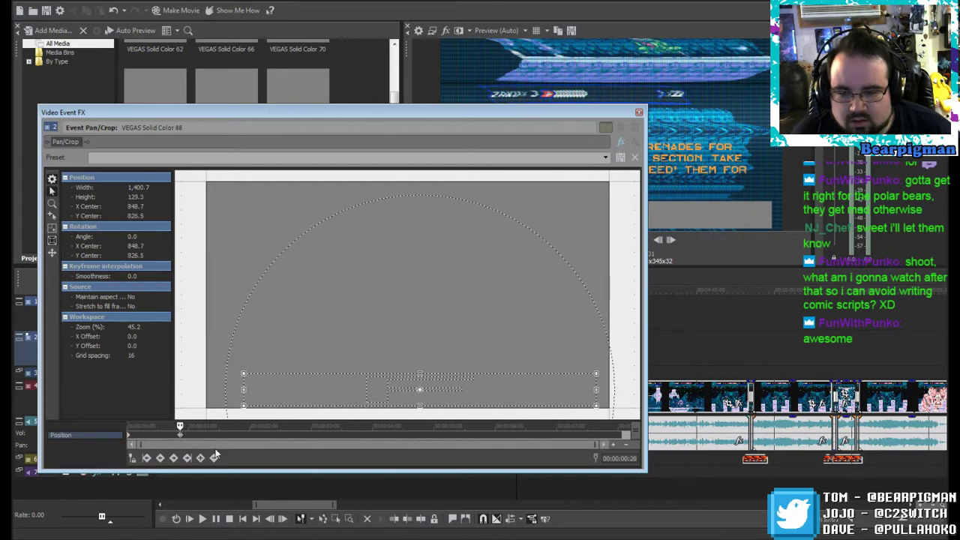
left_click(638, 112)
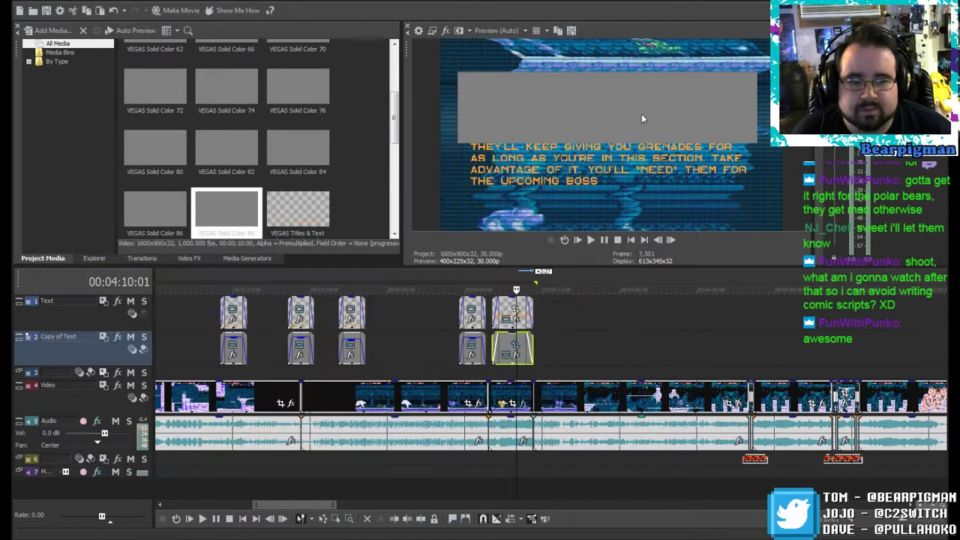
Step: In the grenade caption backing's Pan/Crop, lower the solid at the first keyframe until it sits behind all four lines of text
left_click(515, 346)
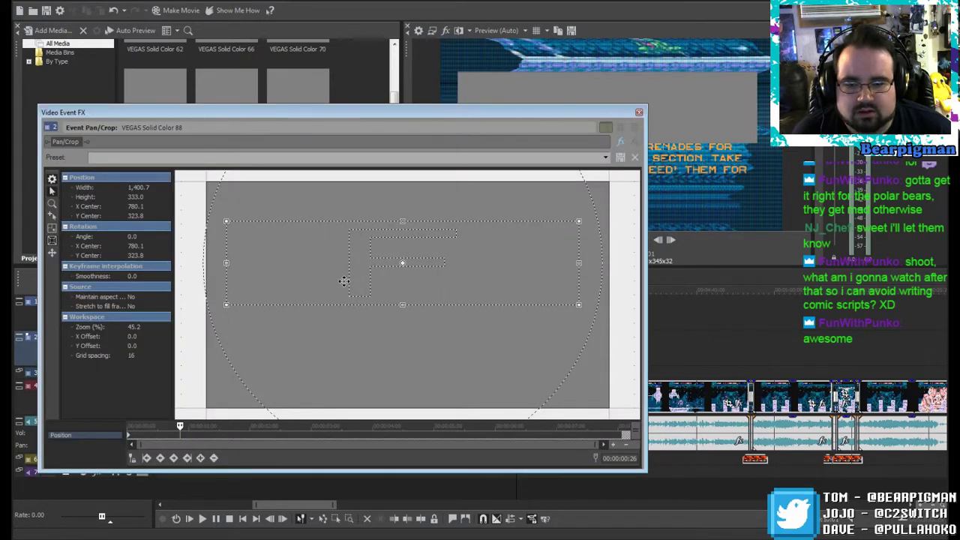
left_click(146, 457)
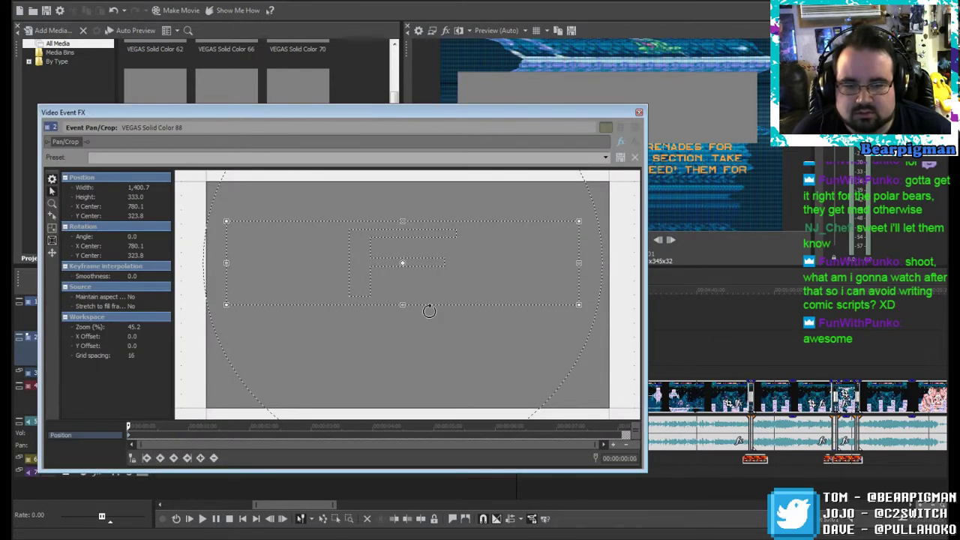
left_click_drag(479, 114, 305, 132)
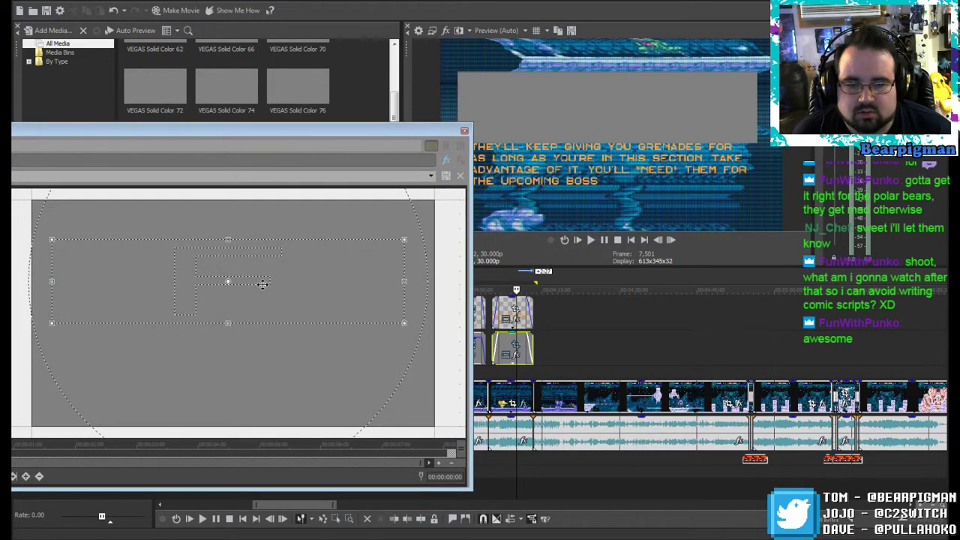
left_click_drag(263, 283, 271, 345)
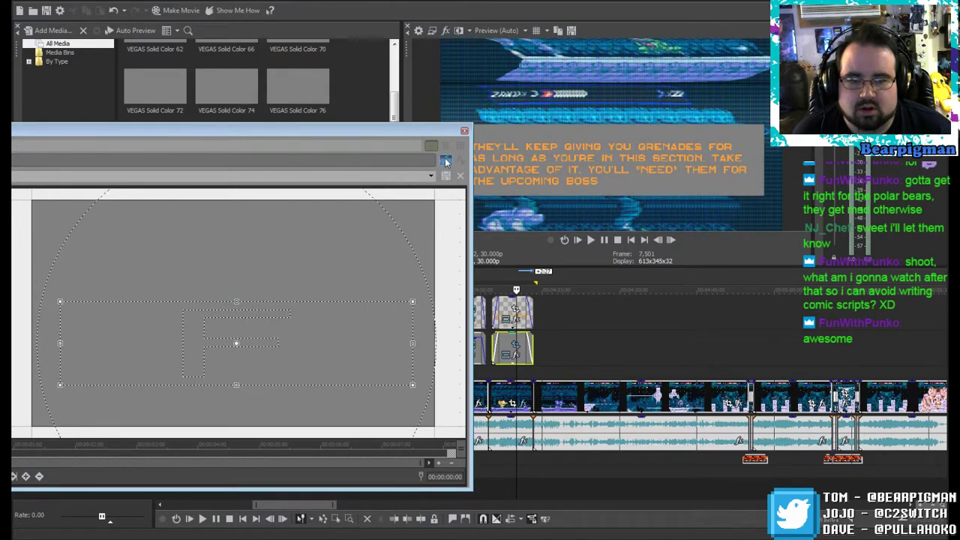
left_click(465, 130)
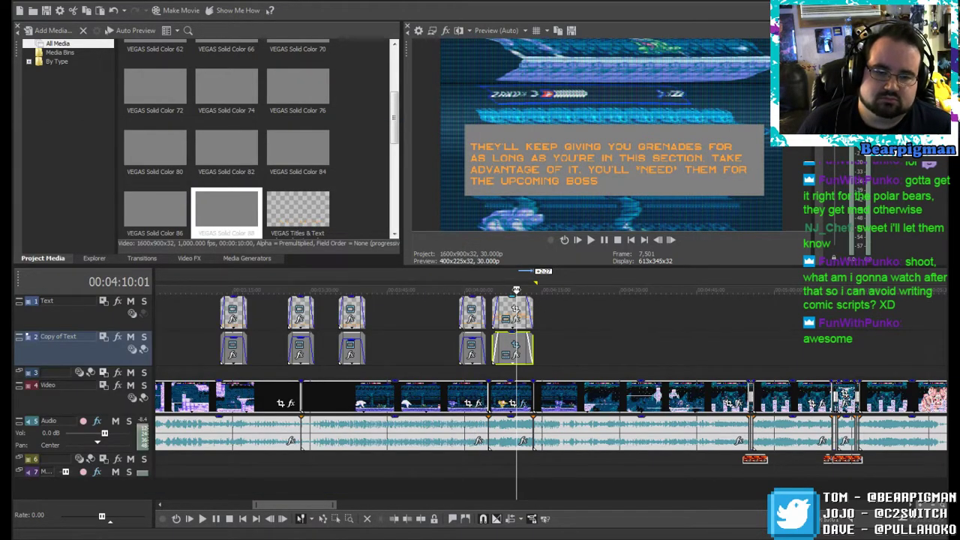
Step: Preview the grenade caption from 00:04:04:18 and shift its text to location 0.51, 0.48 to centre it on the backing
left_click_drag(505, 291, 490, 290)
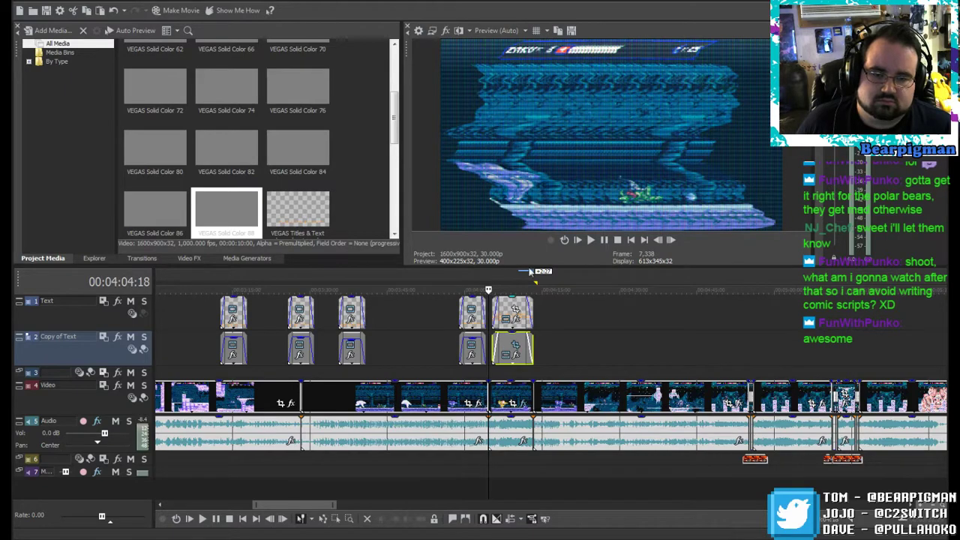
left_click(590, 240)
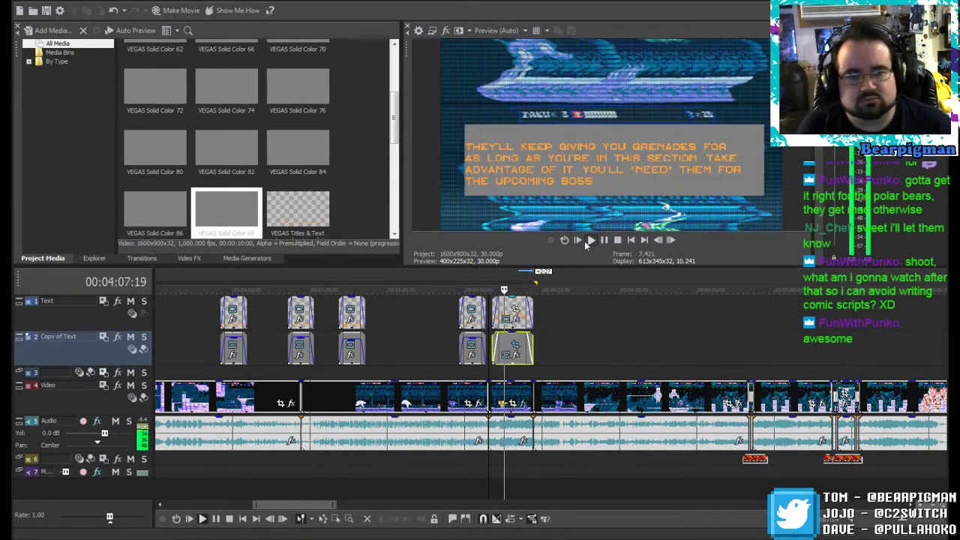
left_click(603, 240)
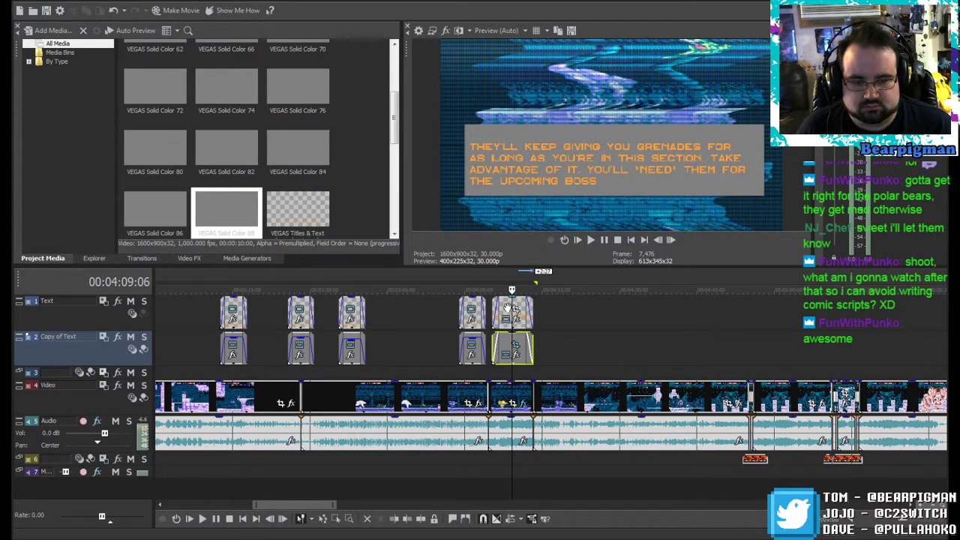
right_click(510, 307)
left_click(540, 45)
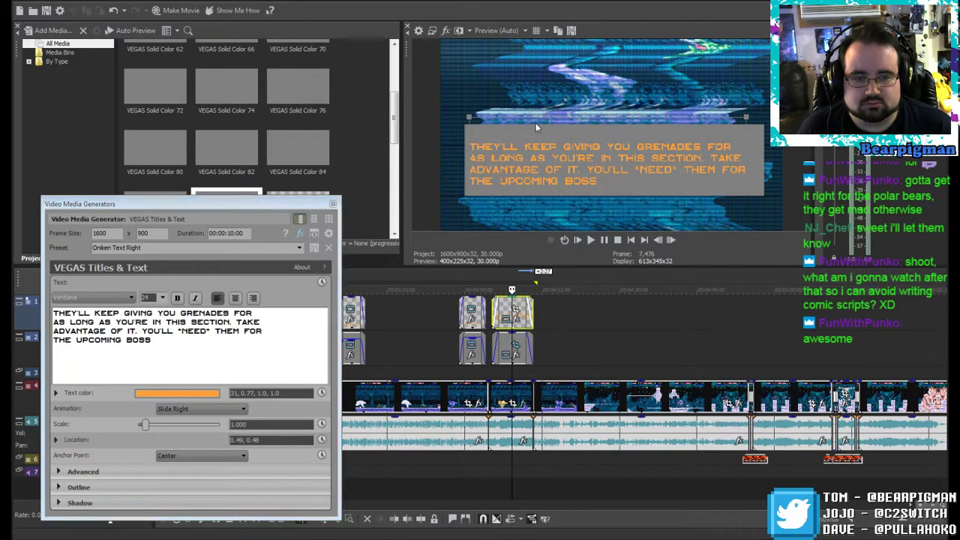
left_click_drag(537, 131, 541, 127)
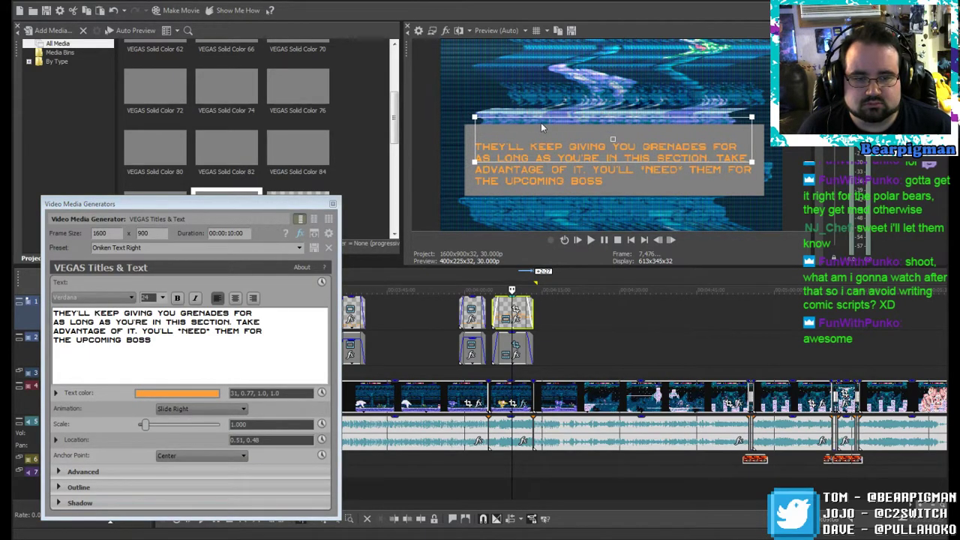
left_click(332, 203)
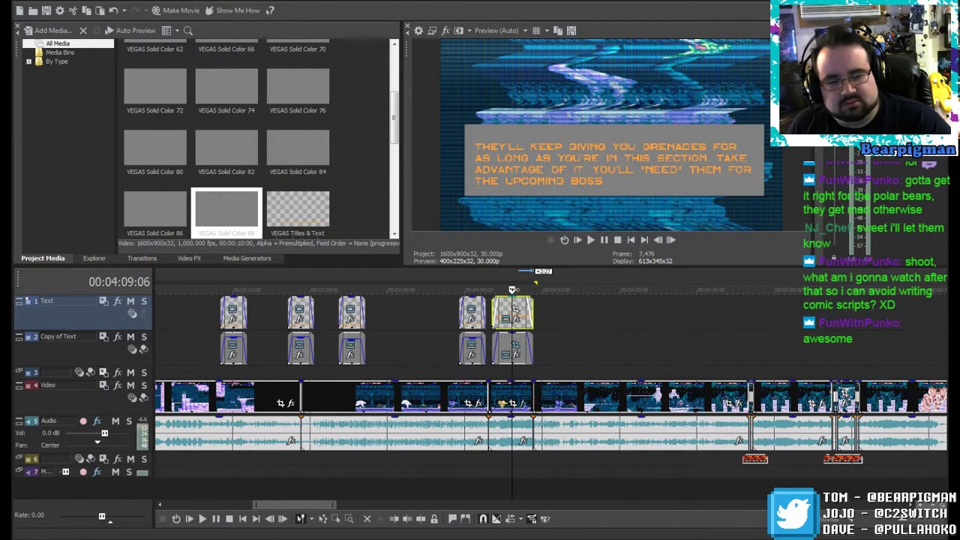
Step: Play back the grenade caption from 00:04:05:08 and trim the ends of its text and backing to finish slightly earlier
left_click_drag(511, 289, 492, 290)
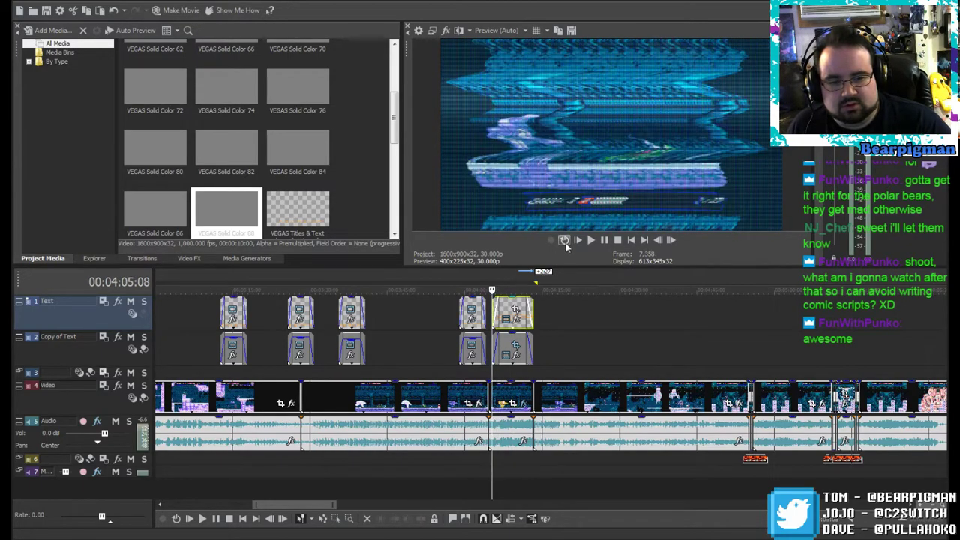
left_click(592, 240)
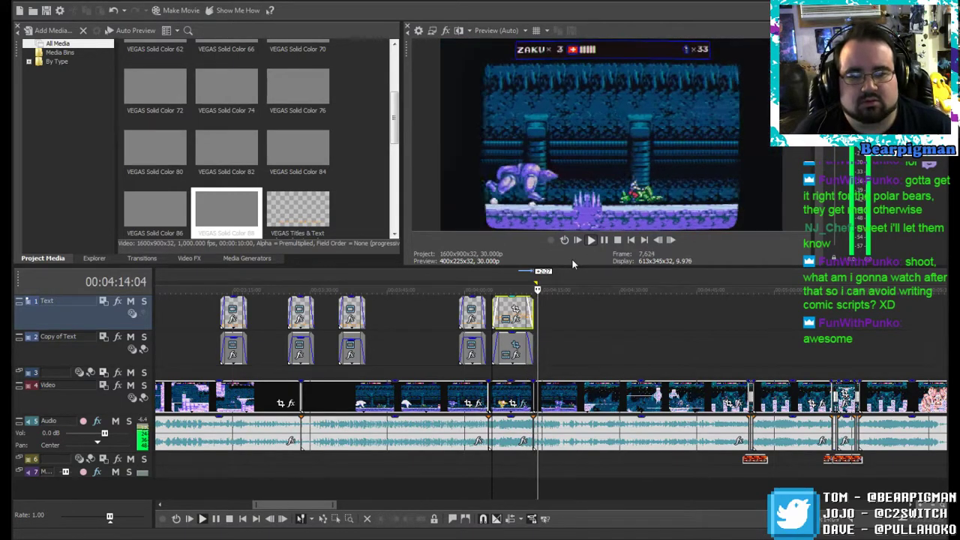
left_click(603, 240)
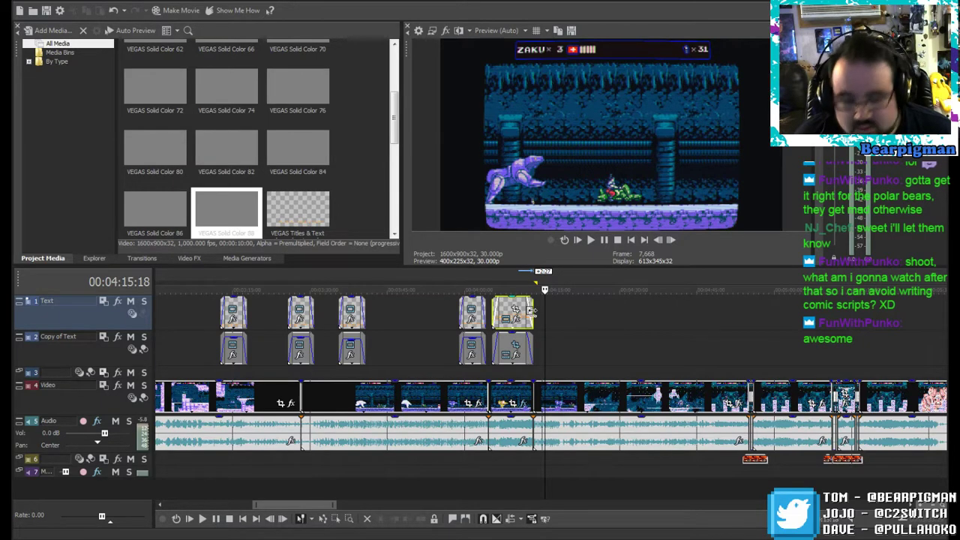
left_click_drag(530, 311, 524, 346)
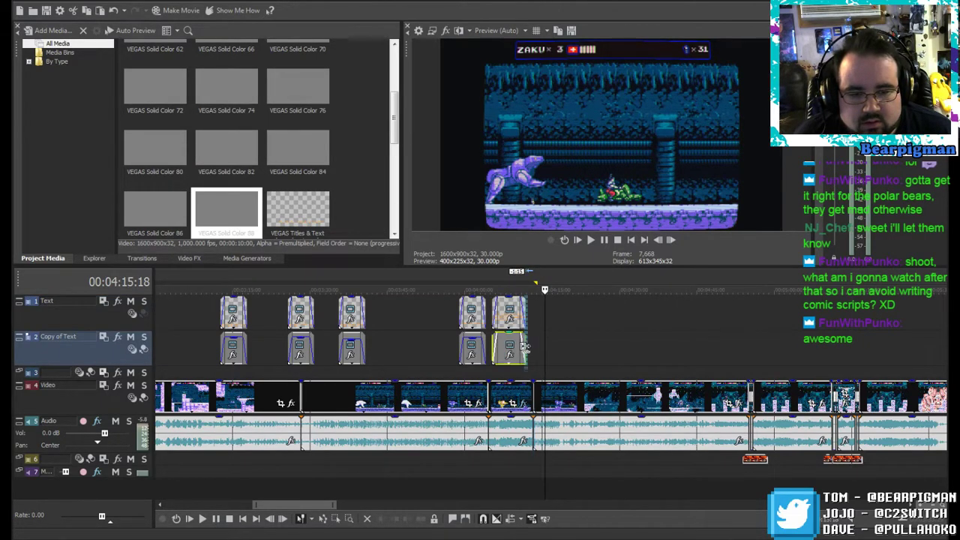
Step: Play back from 00:04:04:03 to 00:04:51:23, lowering the opacity of the grenade caption's backing to make it semi-transparent
left_click_drag(545, 289, 485, 289)
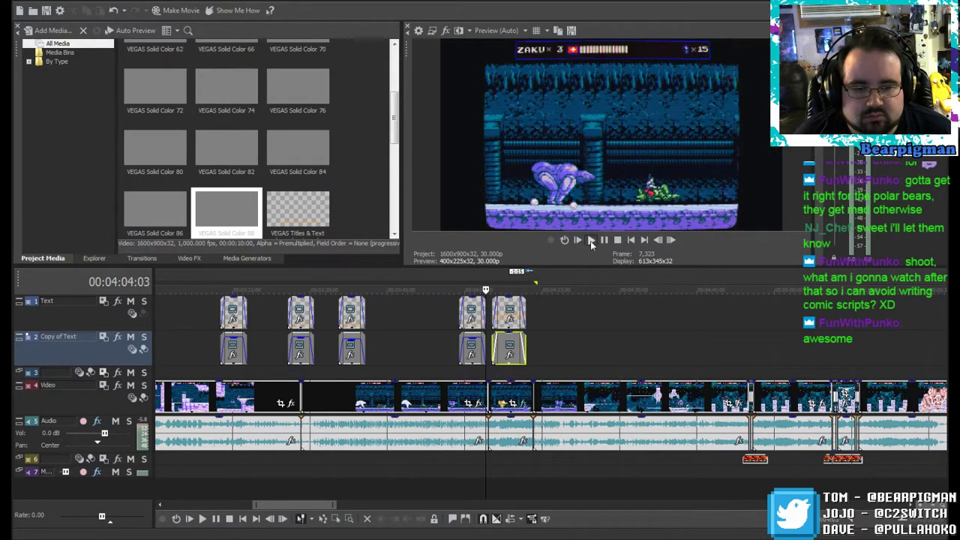
left_click(590, 241)
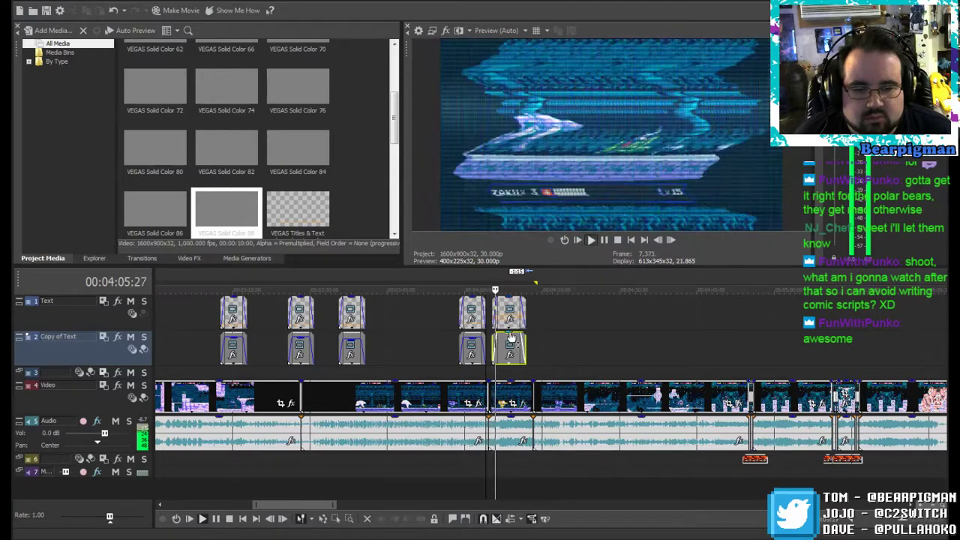
left_click_drag(509, 336, 510, 343)
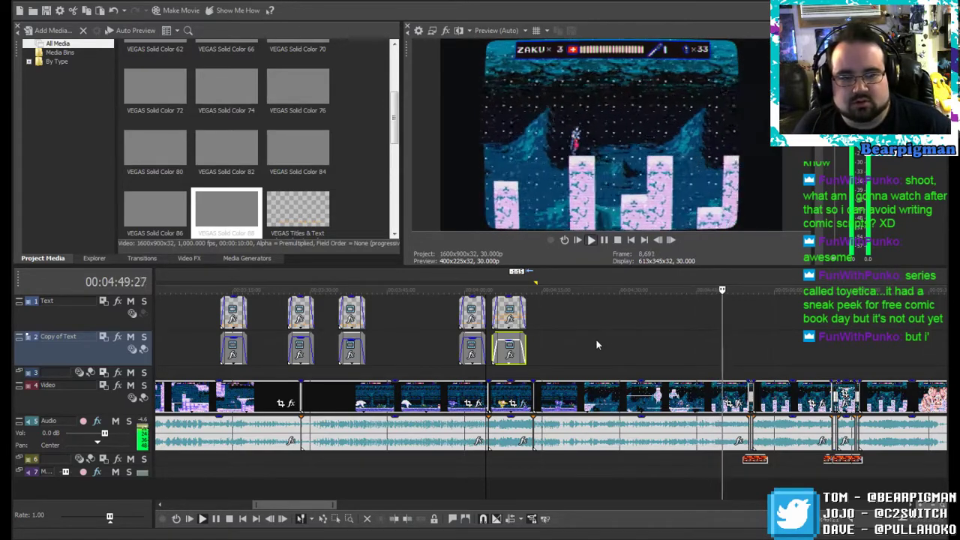
left_click(603, 241)
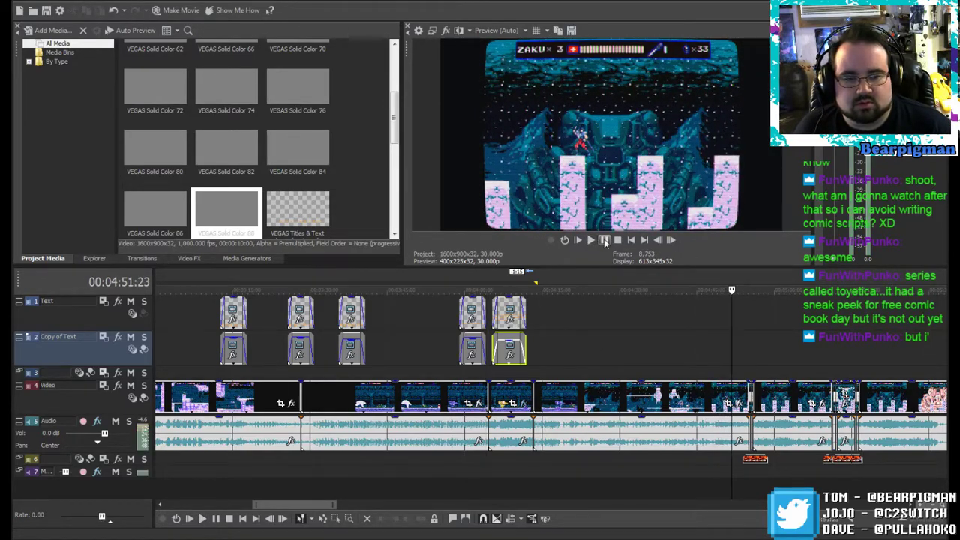
Step: Paste the copied caption and backing at 00:04:51:23 as a new copy of the source media, and shift both earlier by 3:04
right_click(733, 307)
left_click(752, 315)
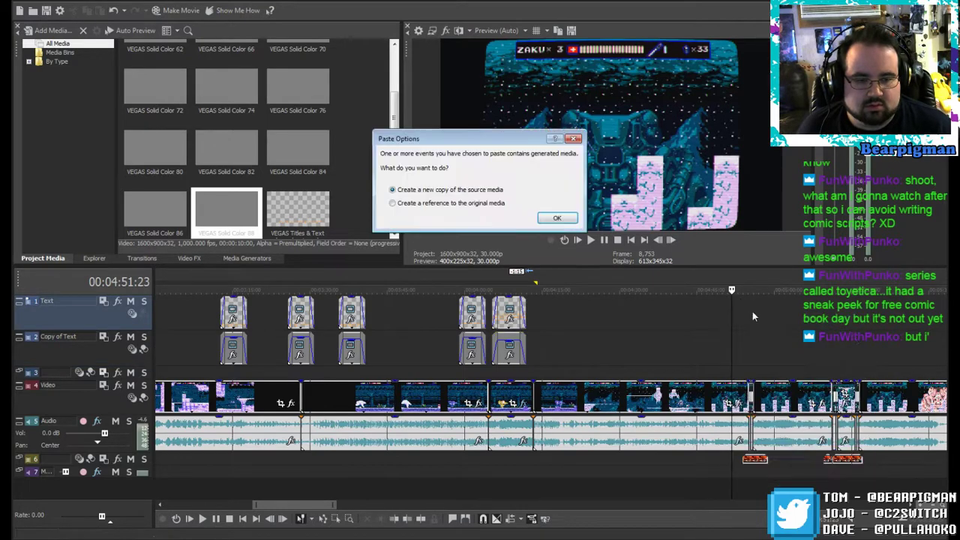
left_click(548, 222)
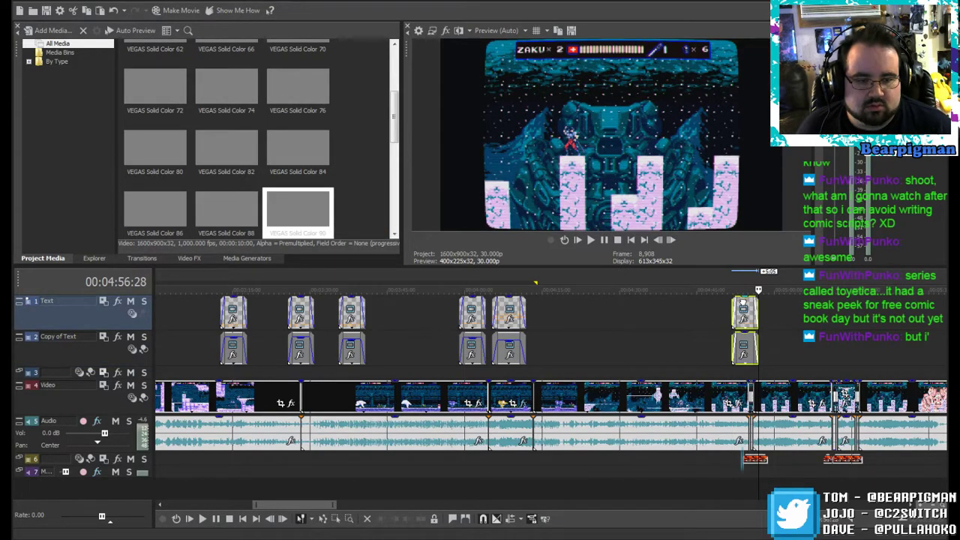
left_click_drag(756, 310, 727, 306)
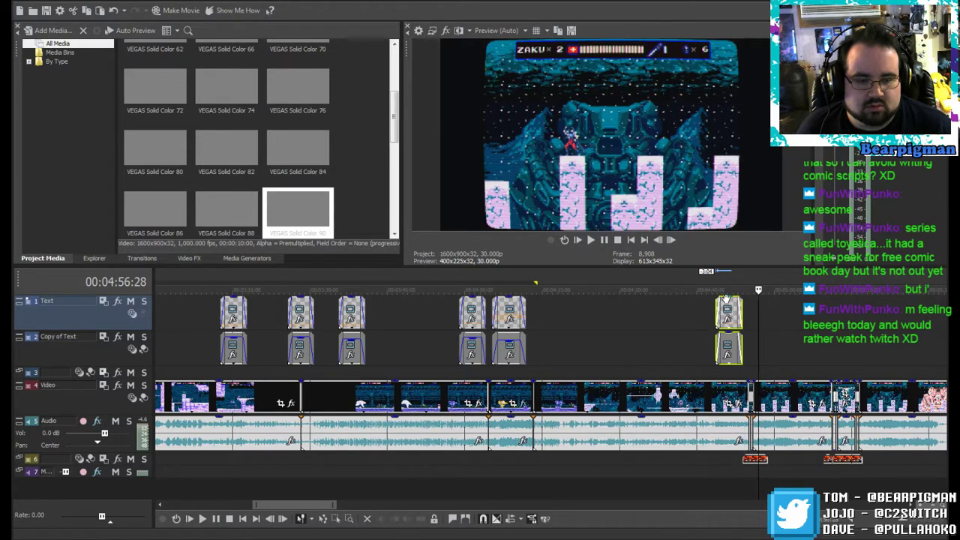
Step: Replace the pasted caption's text with "OK...THIS...THIS GUY..."
left_click(708, 309)
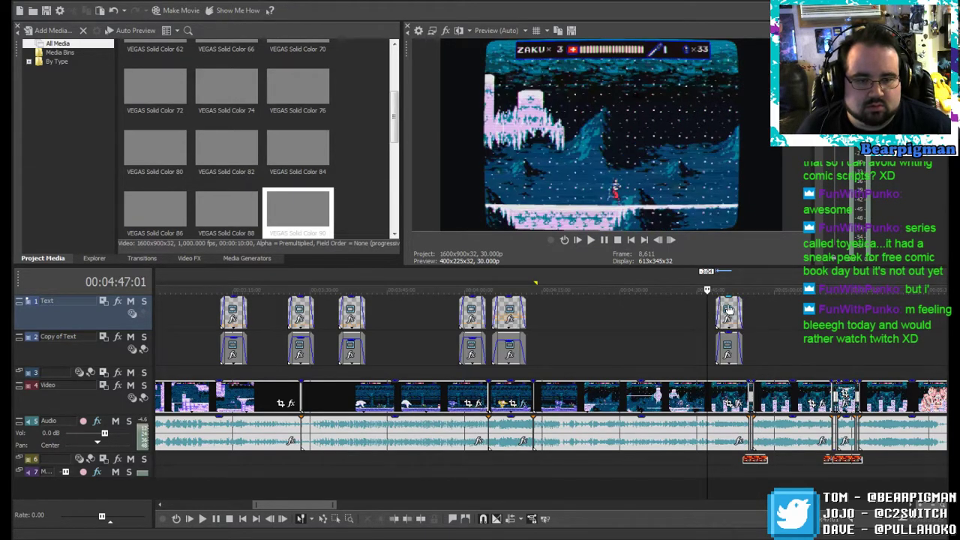
right_click(727, 304)
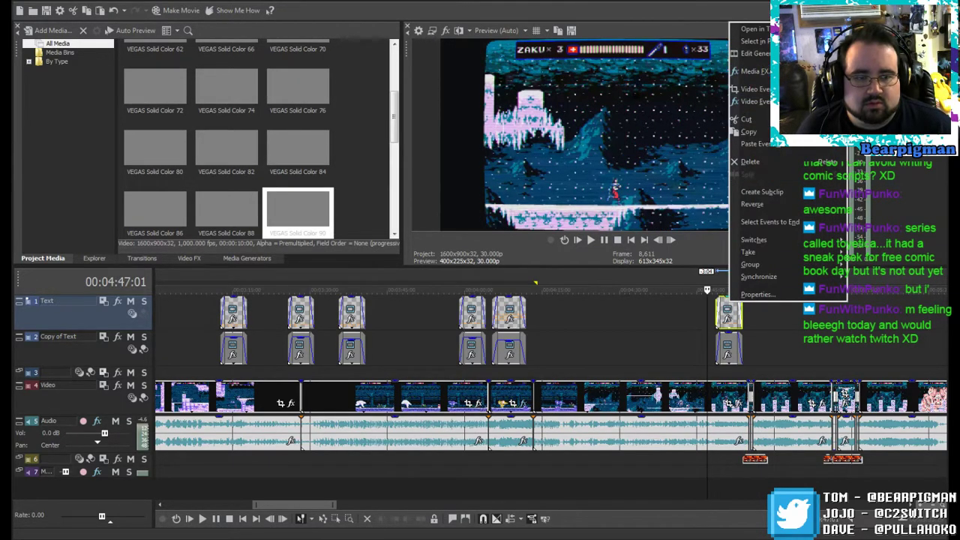
left_click(750, 54)
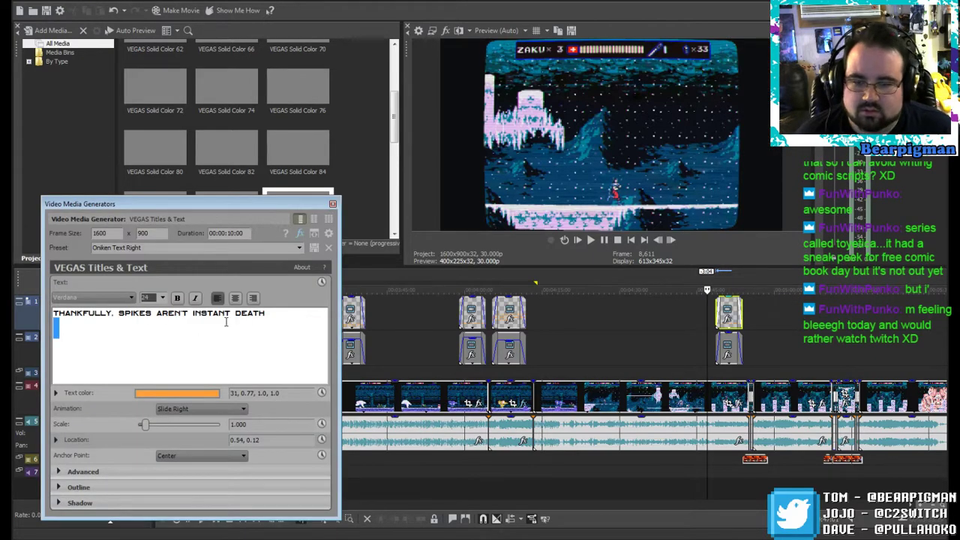
key("ctrl+a")
type("o")
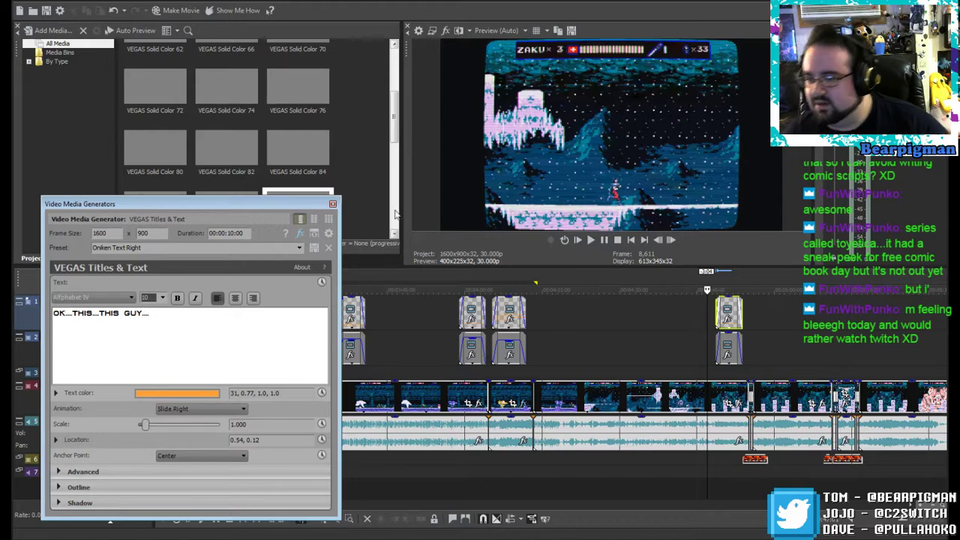
left_click(332, 204)
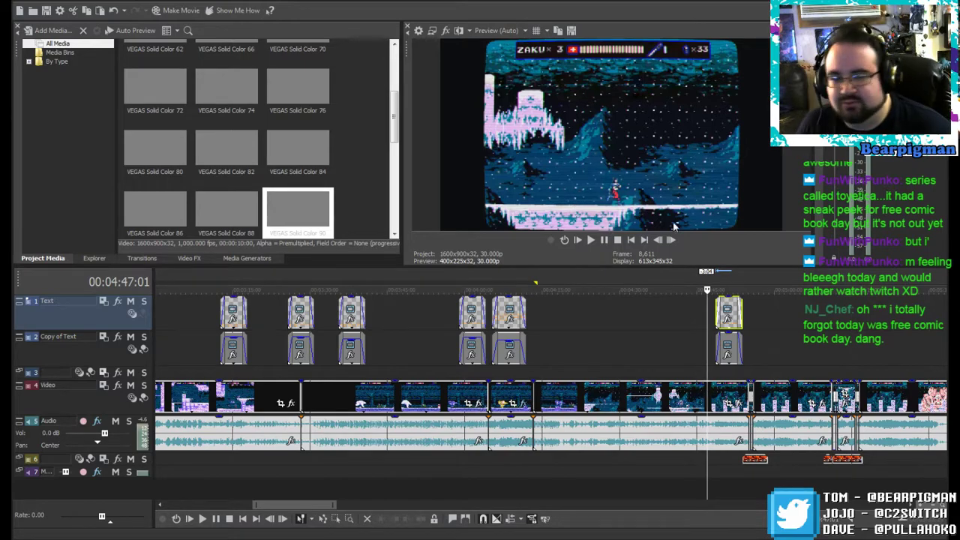
Step: Play back the "OK...THIS...THIS GUY..." caption from 00:04:47:01 and lower its backing's opacity to 75%
left_click(590, 240)
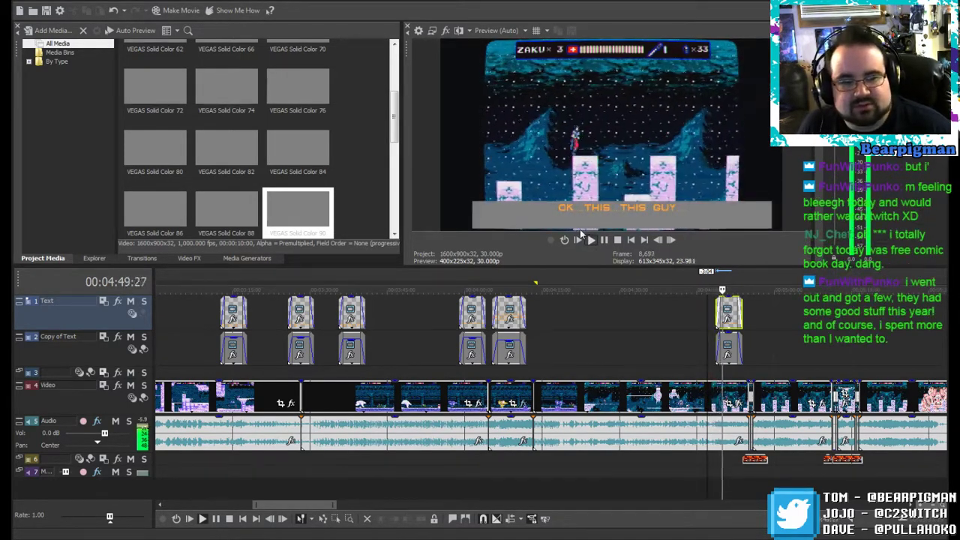
left_click(603, 240)
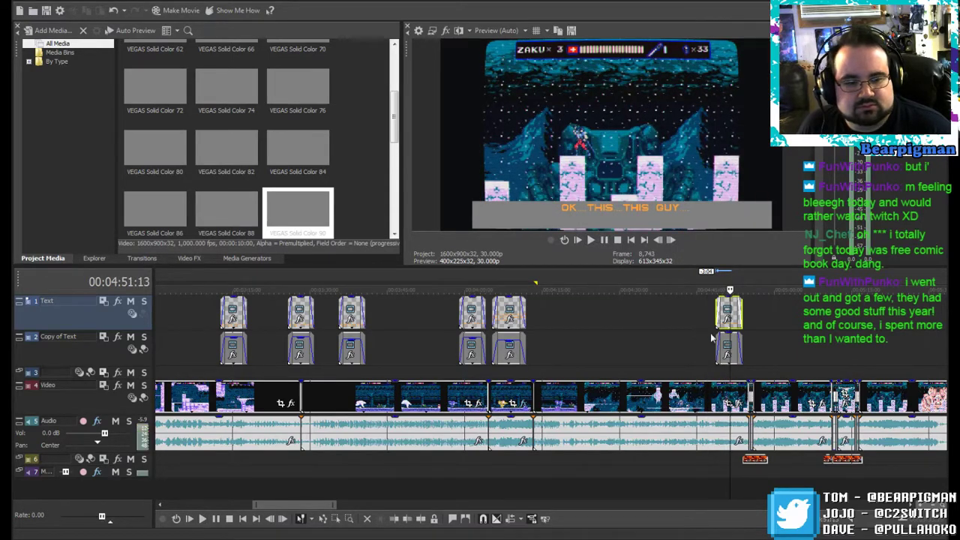
left_click(731, 341)
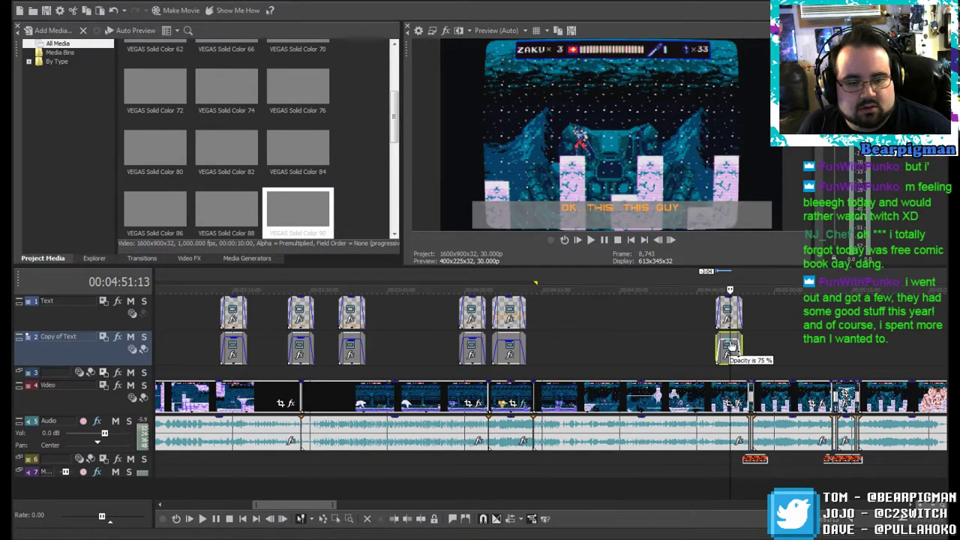
Step: Play back to 00:04:56:10 and paste the copied caption and backing there as a new copy of the source media
left_click(590, 240)
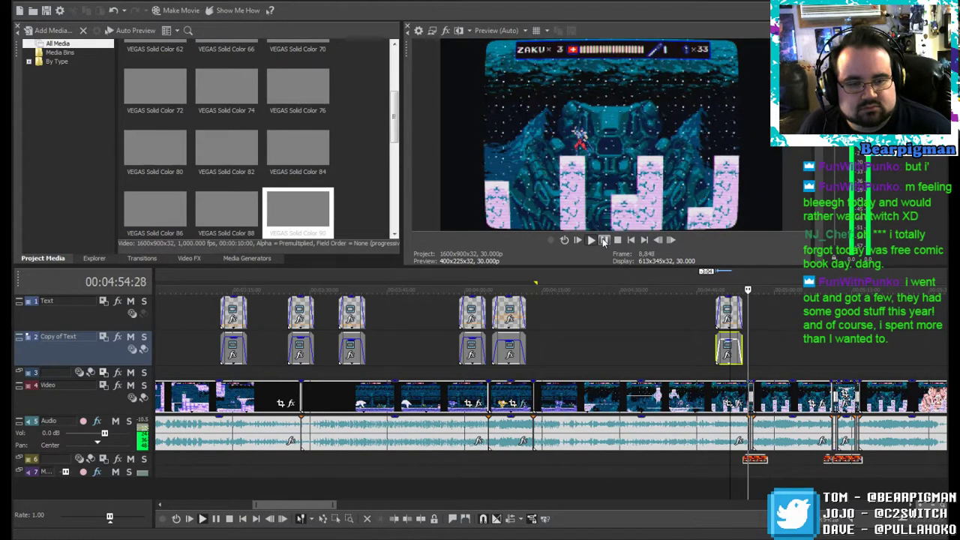
left_click(604, 240)
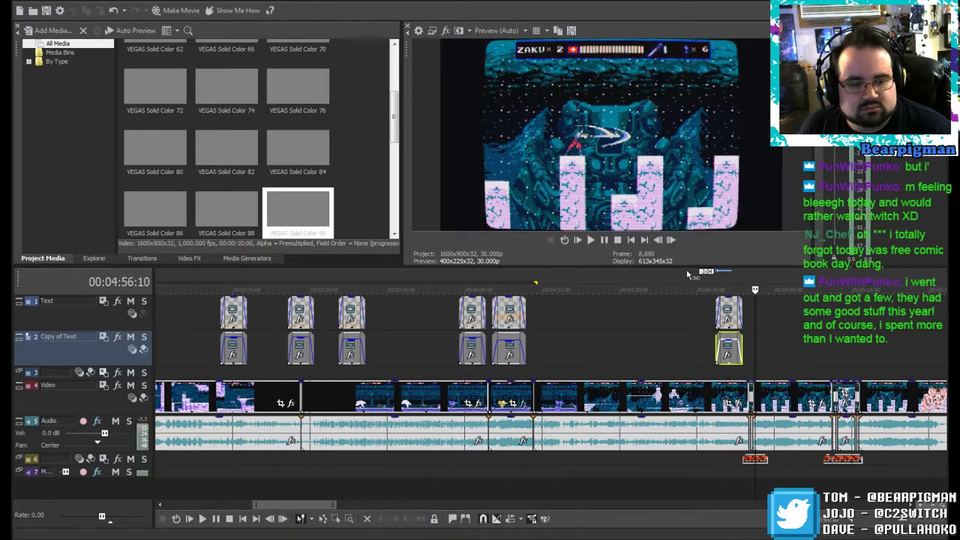
right_click(756, 311)
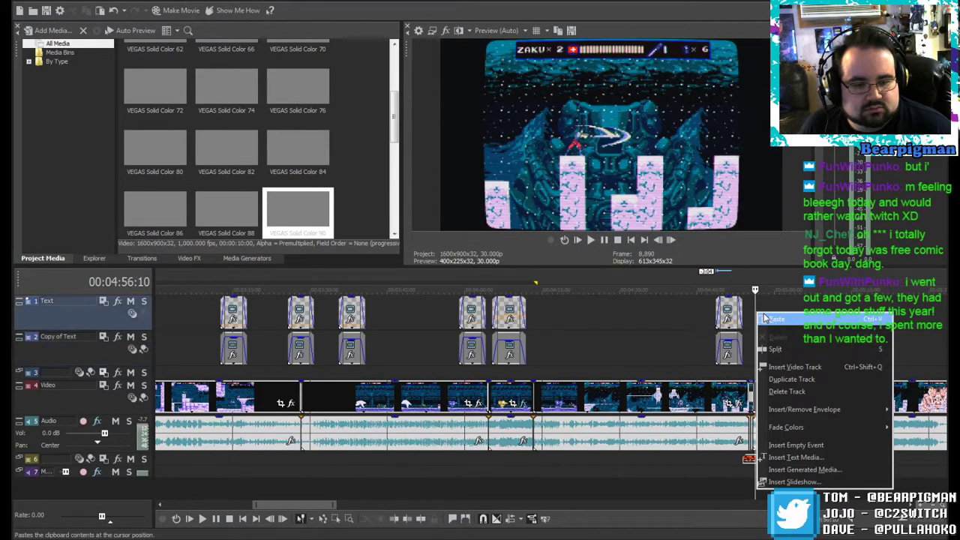
left_click(780, 325)
left_click(555, 217)
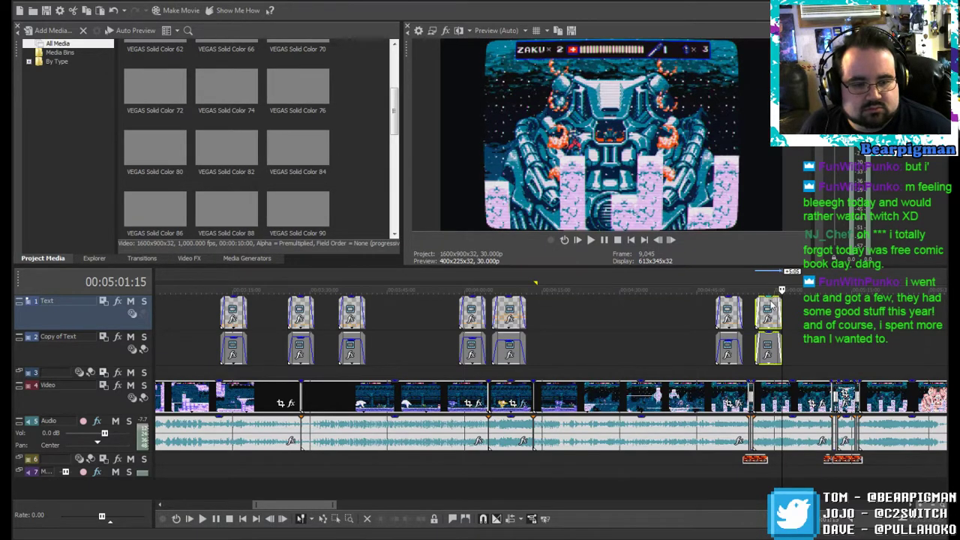
Step: Replace the pasted caption's text with "HE LAUNCHES FIRE, DESTROYS THE PLATFORMS" and, on a second line, "YOU'RE ON, AND SENDS SEEKER MISSLES"
left_click(767, 318)
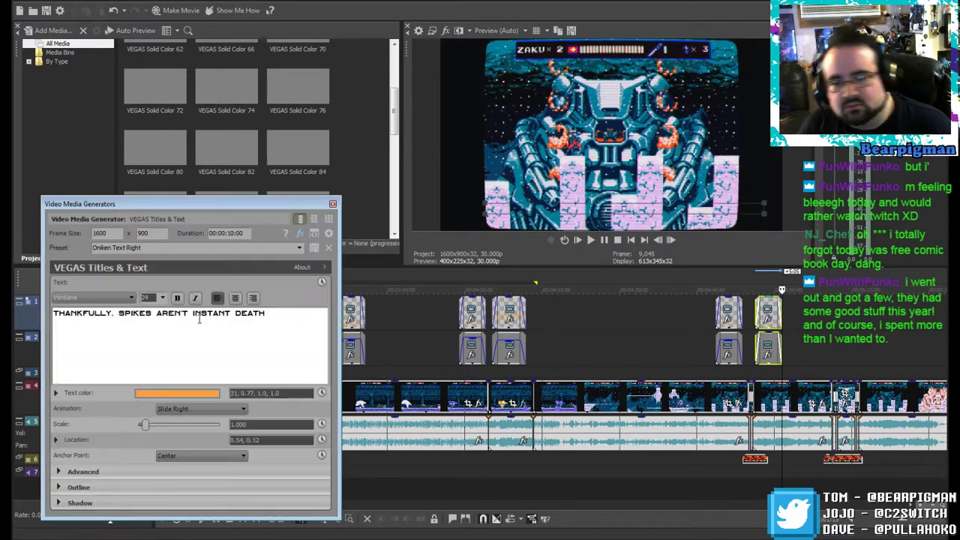
left_click_drag(266, 312, 49, 311)
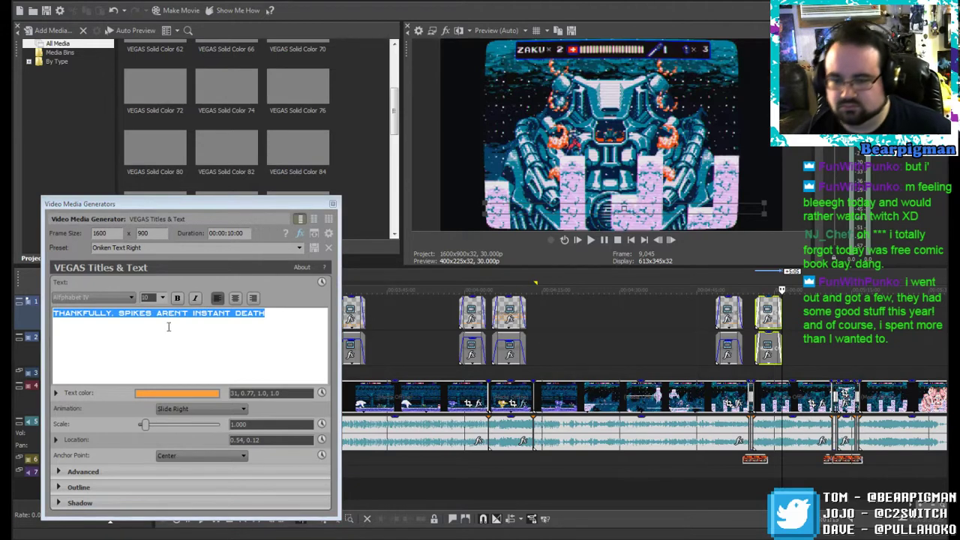
left_click(225, 320)
left_click(243, 341)
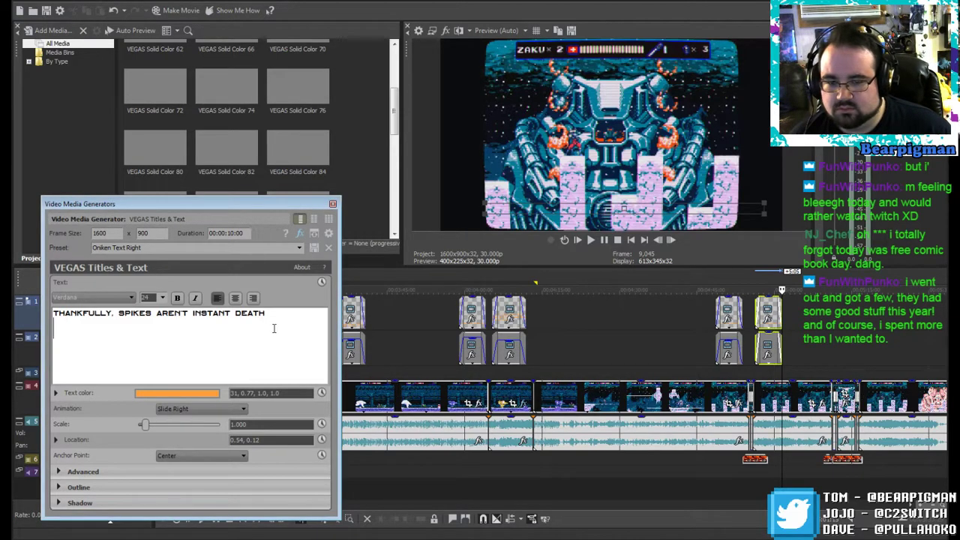
key("ctrl+a")
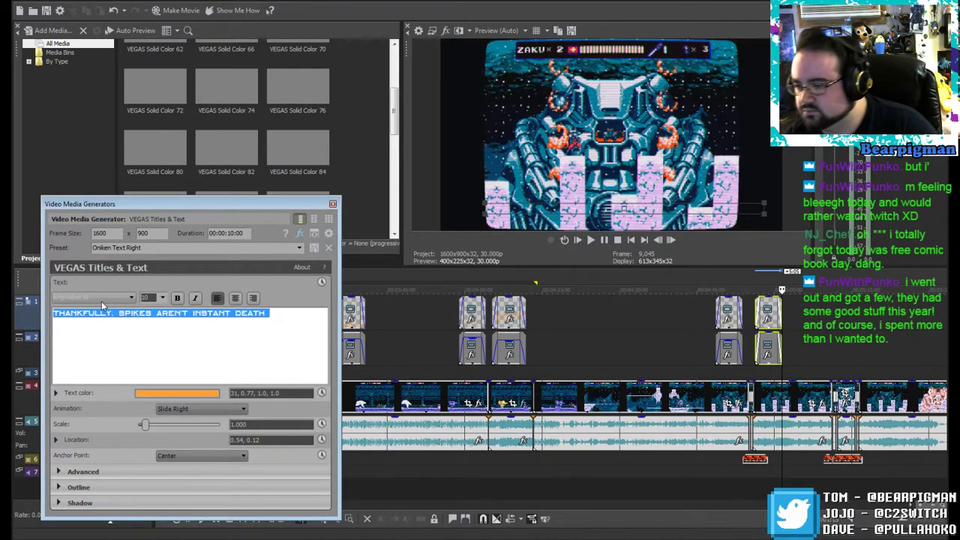
type("HE LAUNCH")
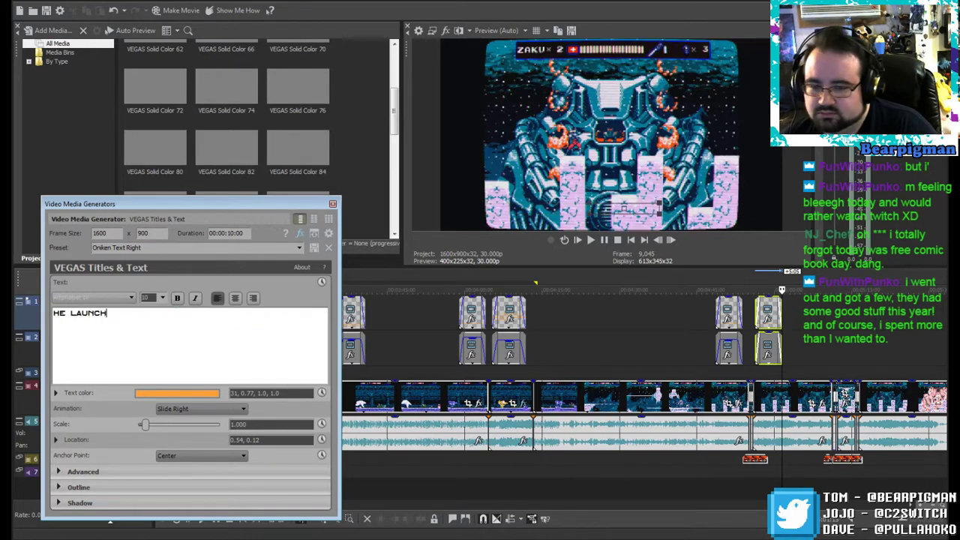
type("ES FIRE,")
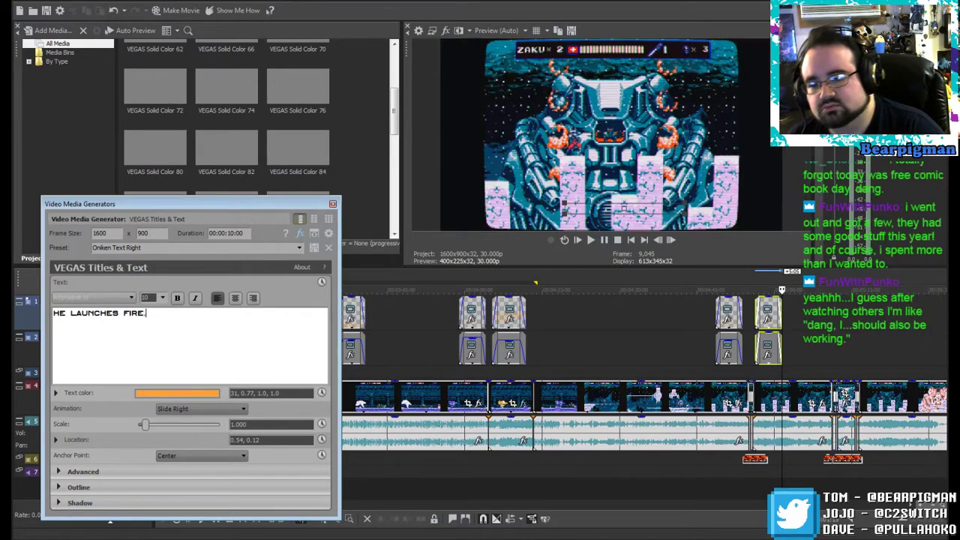
type(" DESTROYS THE ")
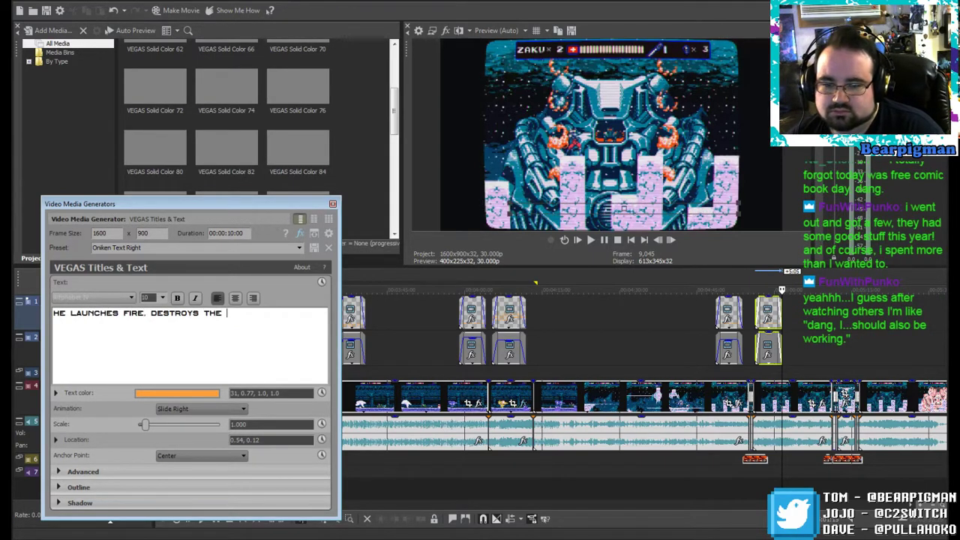
type("PLATORM")
key("BackSpace")
key("BackSpace")
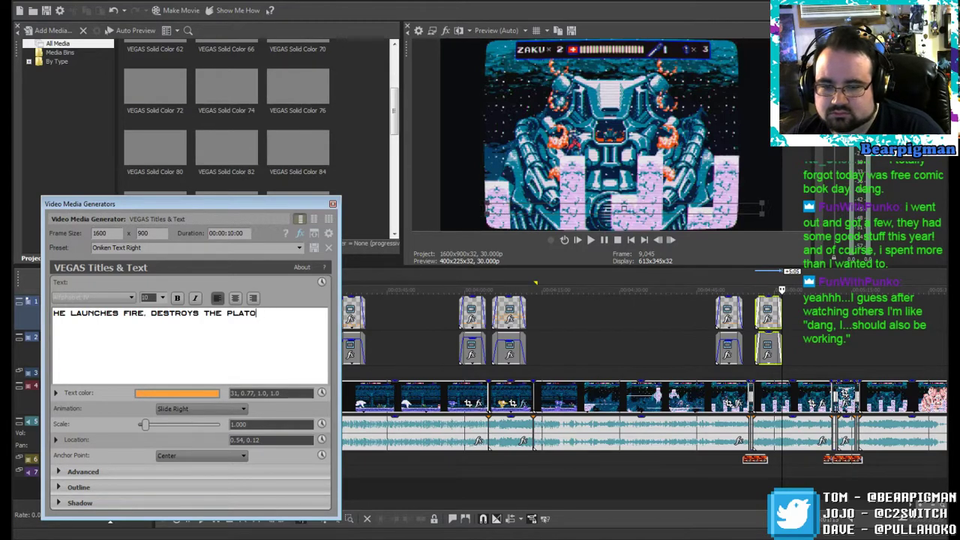
type("F")
key("BackSpace")
key("BackSpace")
type("FORMS")
key("Return")
type("Y")
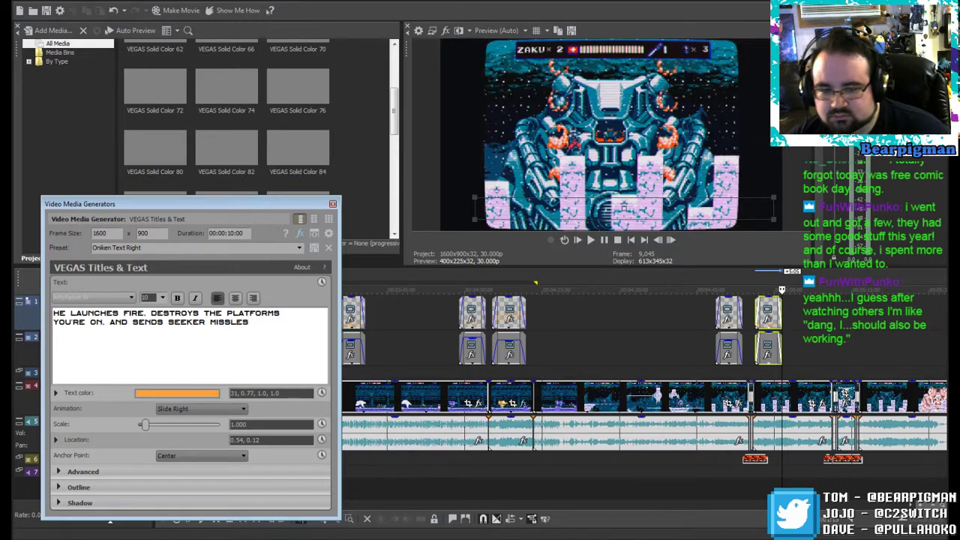
left_click(333, 204)
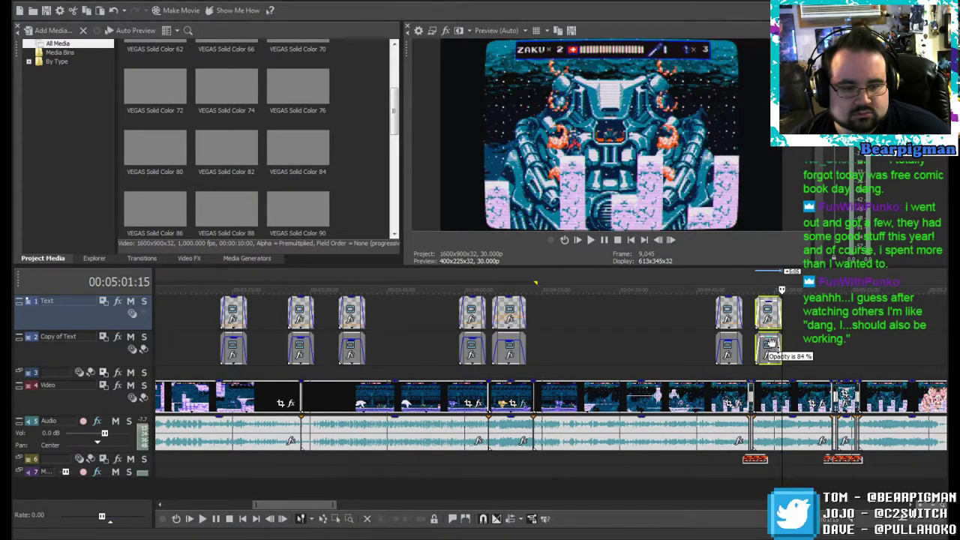
Step: Lower the seeker-missile caption's backing opacity to 79%, and paste another copied caption and backing at 00:05:03:07 as a new copy of the source media
left_click(812, 324)
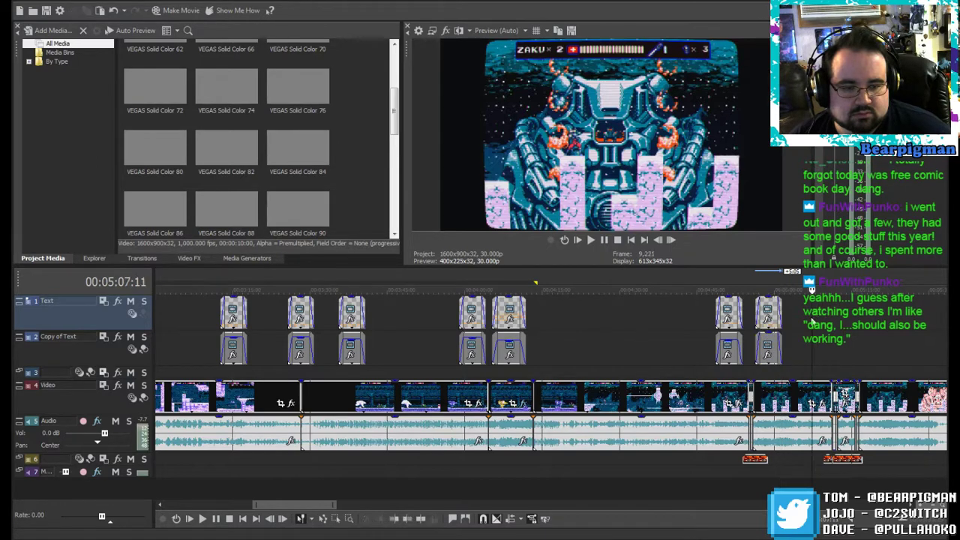
left_click(769, 347)
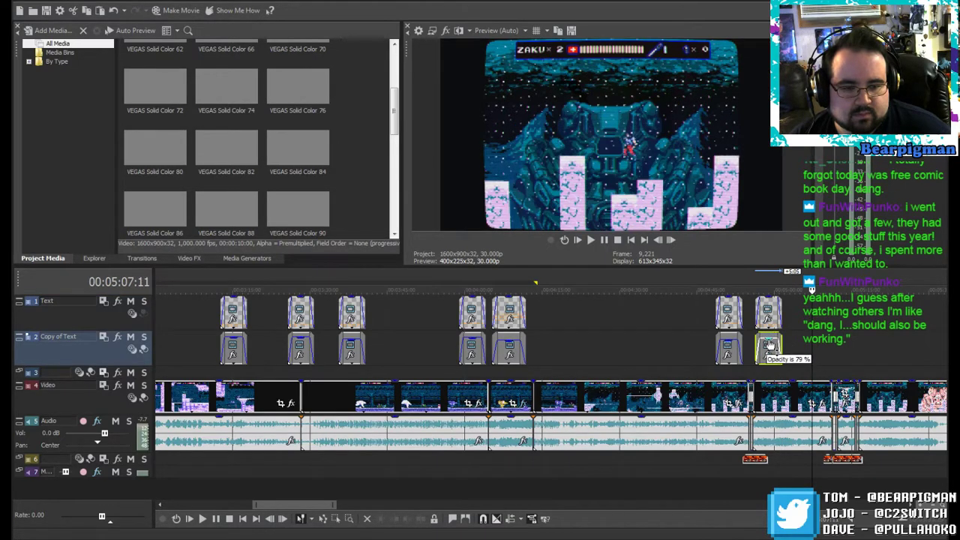
left_click(791, 310)
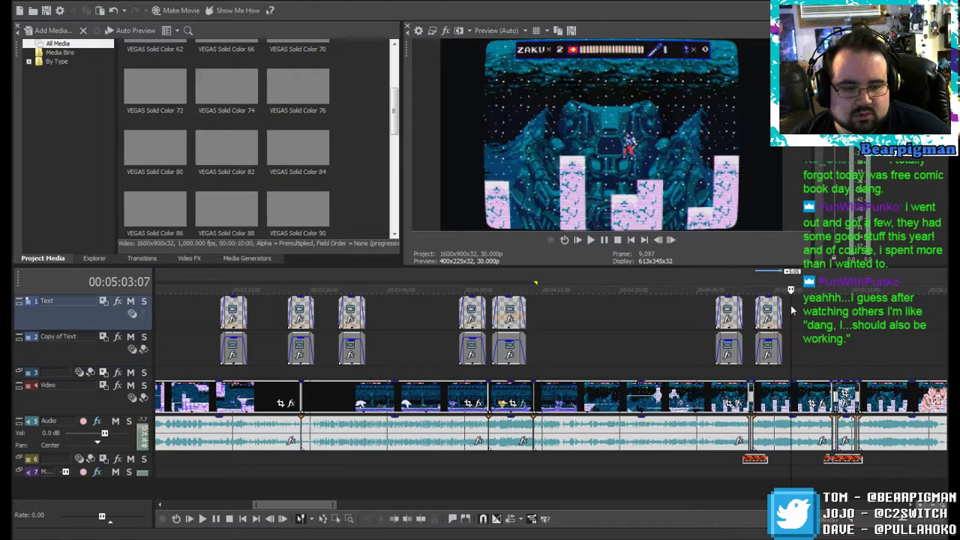
right_click(791, 306)
left_click(818, 330)
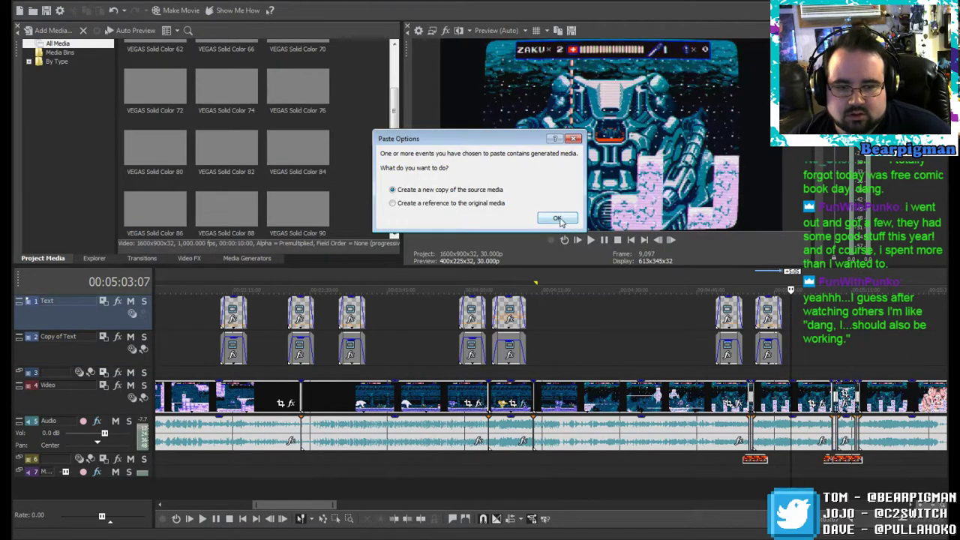
left_click(557, 218)
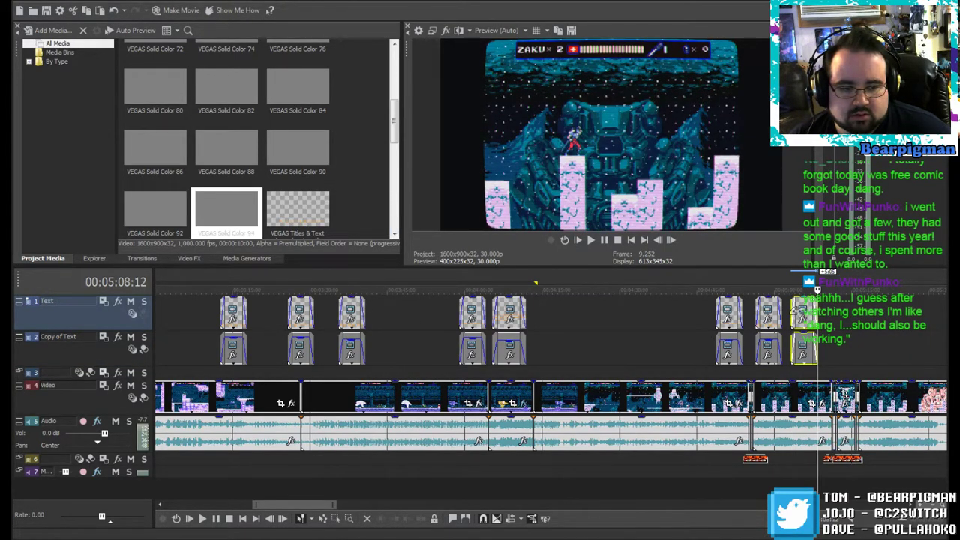
Step: Replace the text of the caption at 00:05:03:07 with "THESE MISSLES ALWAYS KNOCK YOU INTO A PIT" and a second line reading "ALWAYS" in quotation marks
right_click(800, 309)
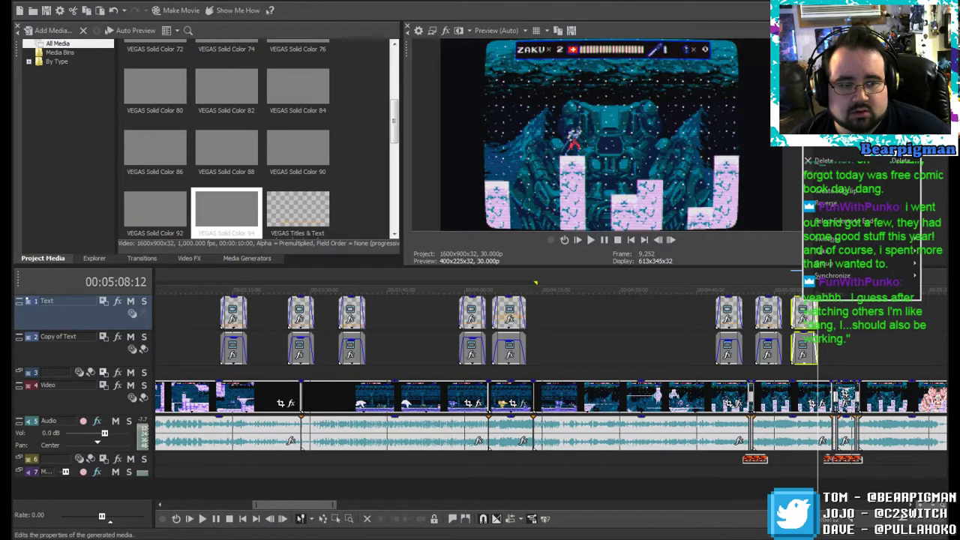
left_click(839, 89)
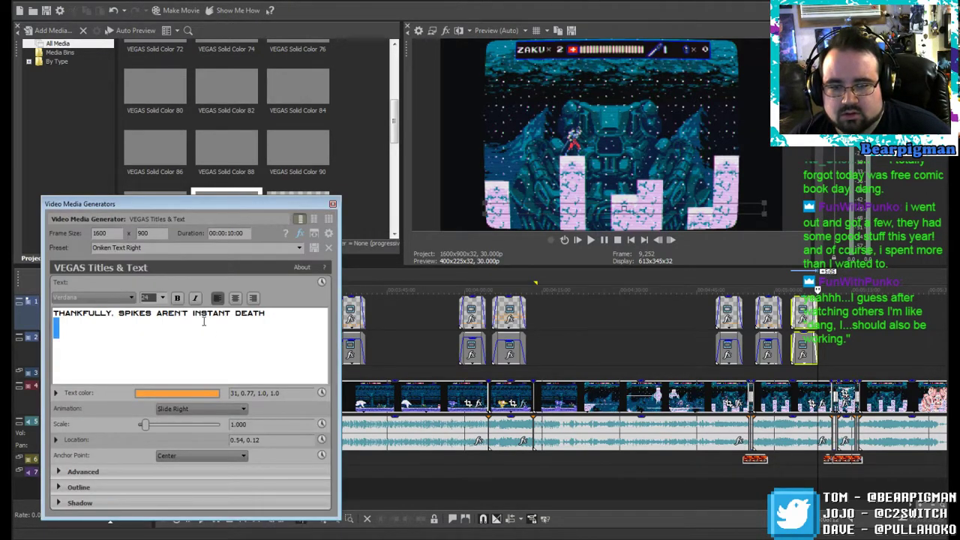
key("ctrl+a")
type("THESE ")
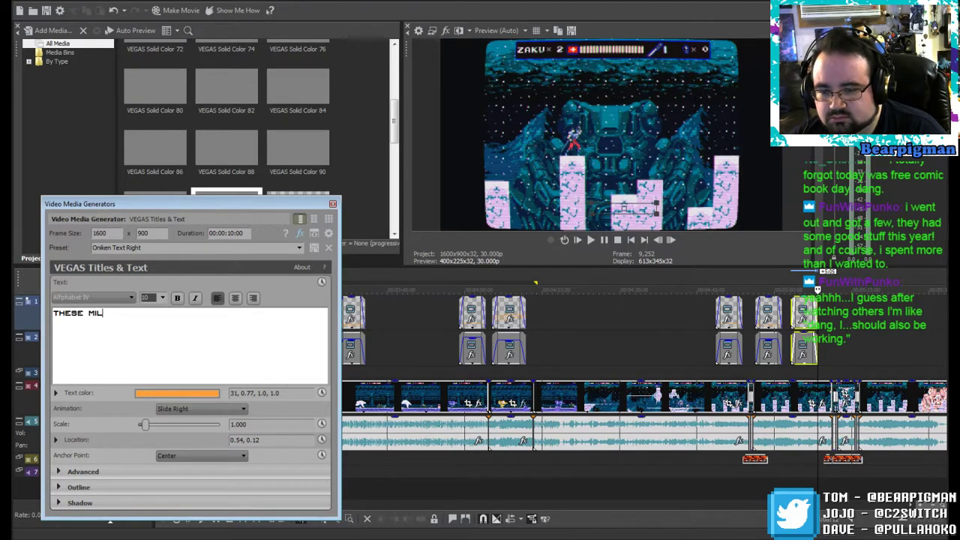
type("MISSLES ALWAYS")
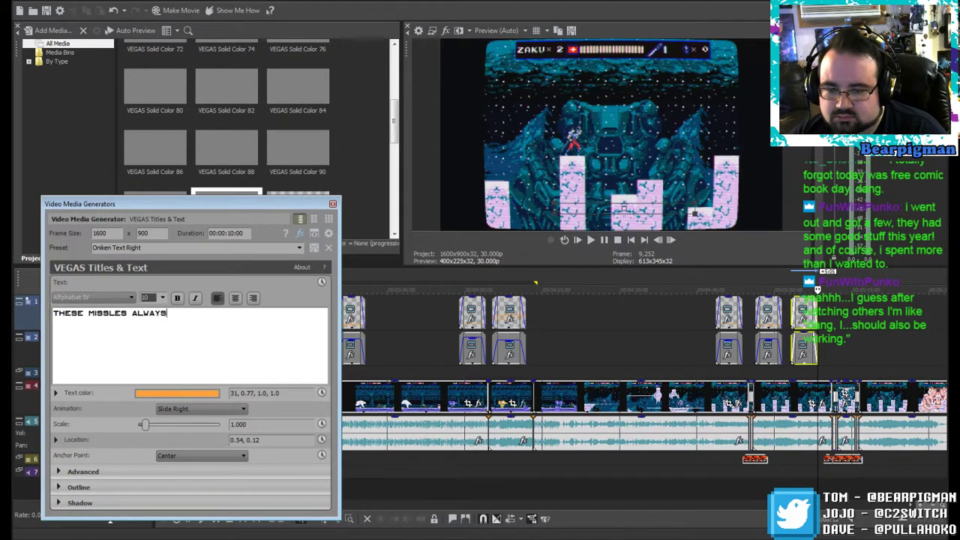
type(" KNOCK ")
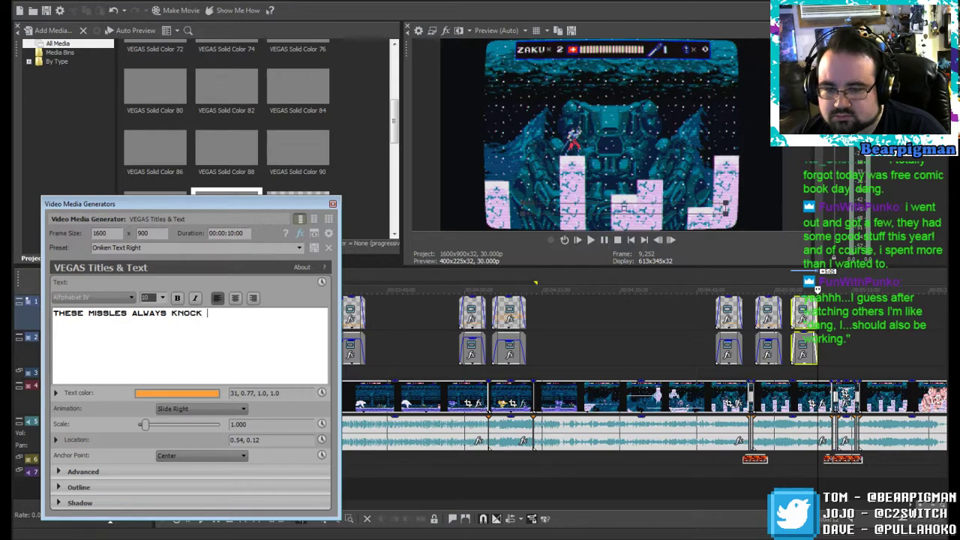
type("YOU INTO A ")
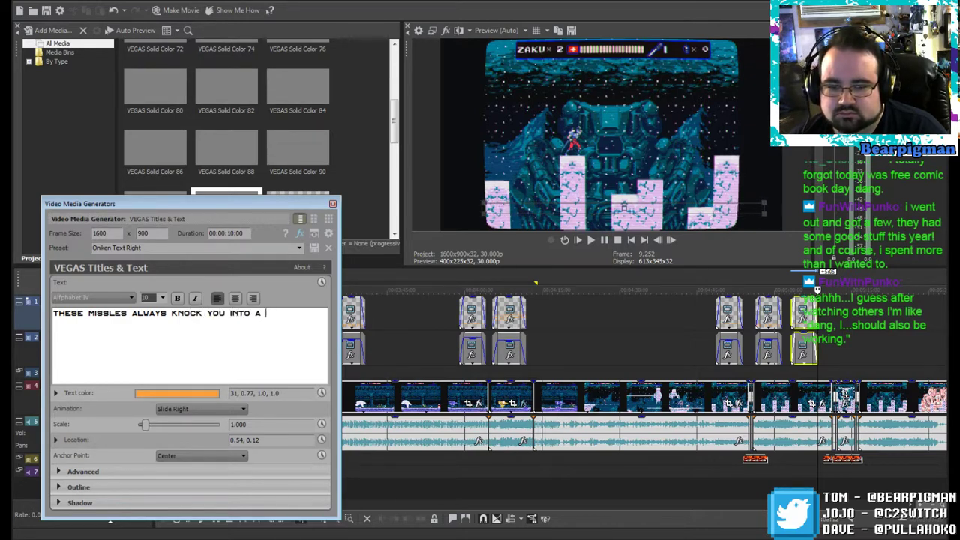
type("PIT")
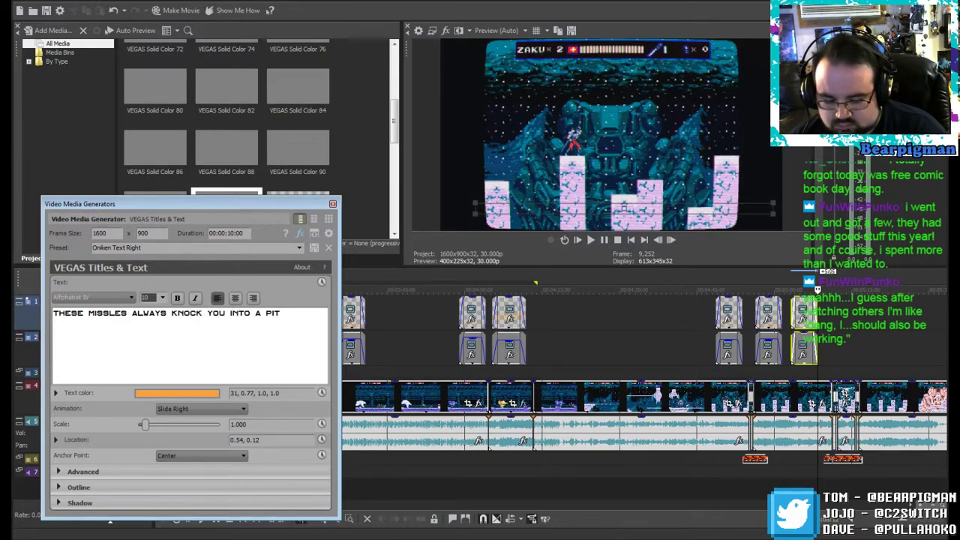
key("Return")
type("-ALWAYS-")
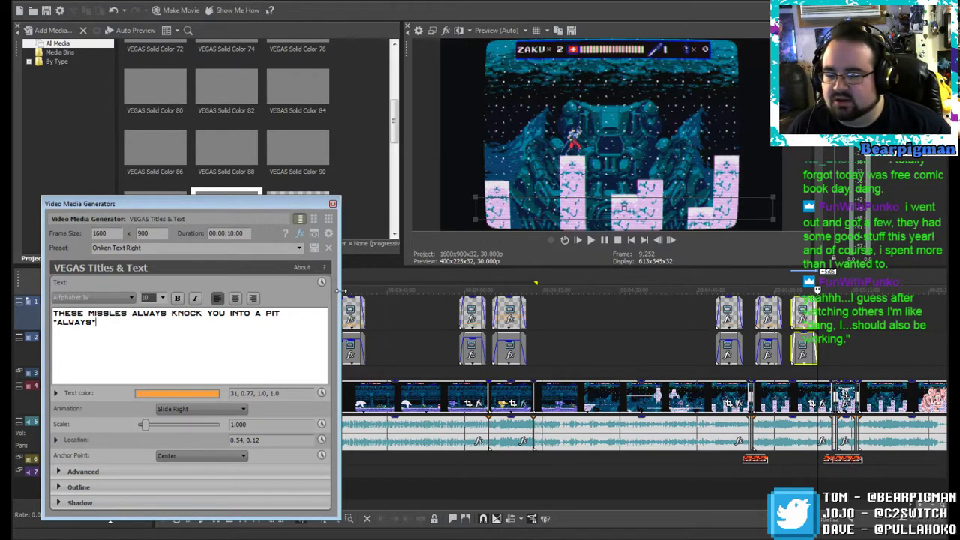
left_click(333, 205)
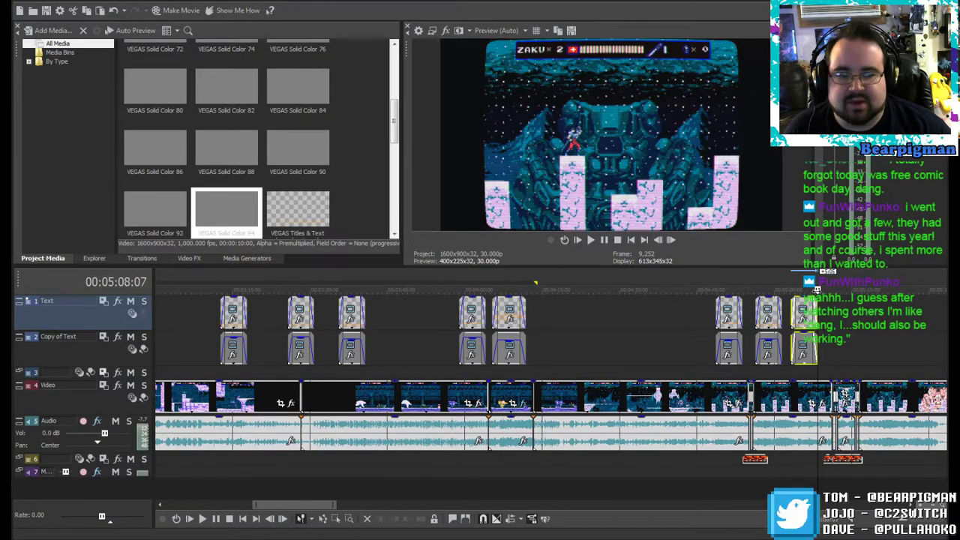
Step: Play back from 00:05:03:07, paste the copied caption and backing at 00:05:16:12 as a new copy of the source media, and shift both slightly later
left_click_drag(817, 289, 790, 289)
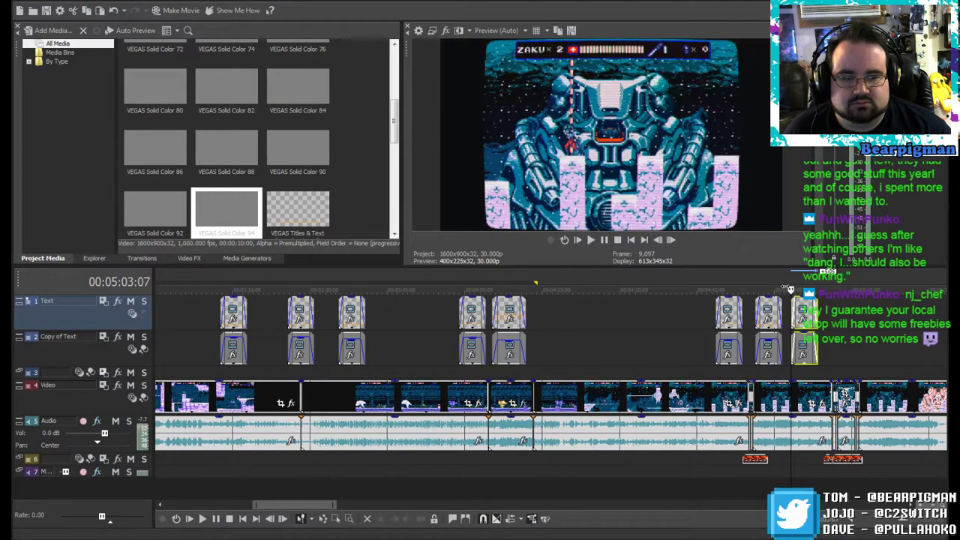
left_click(591, 240)
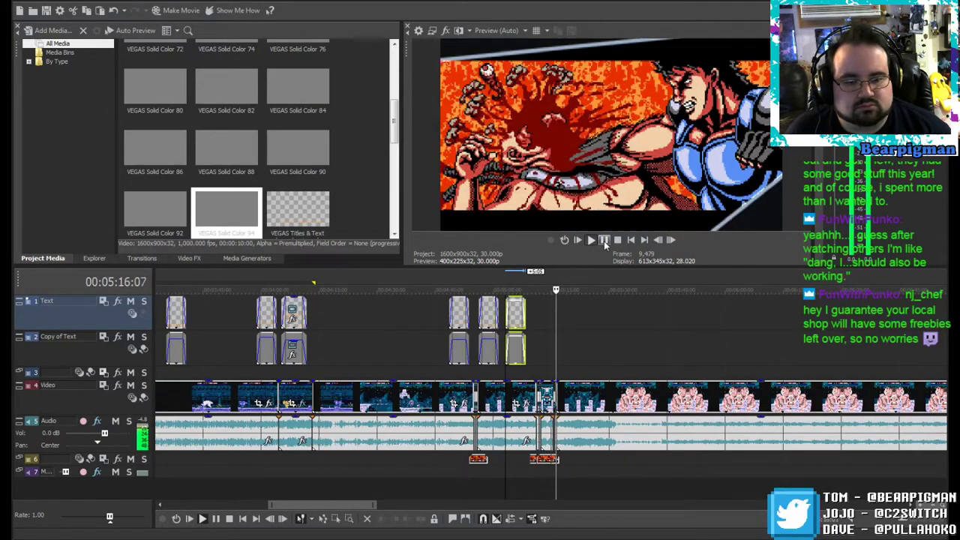
left_click(604, 240)
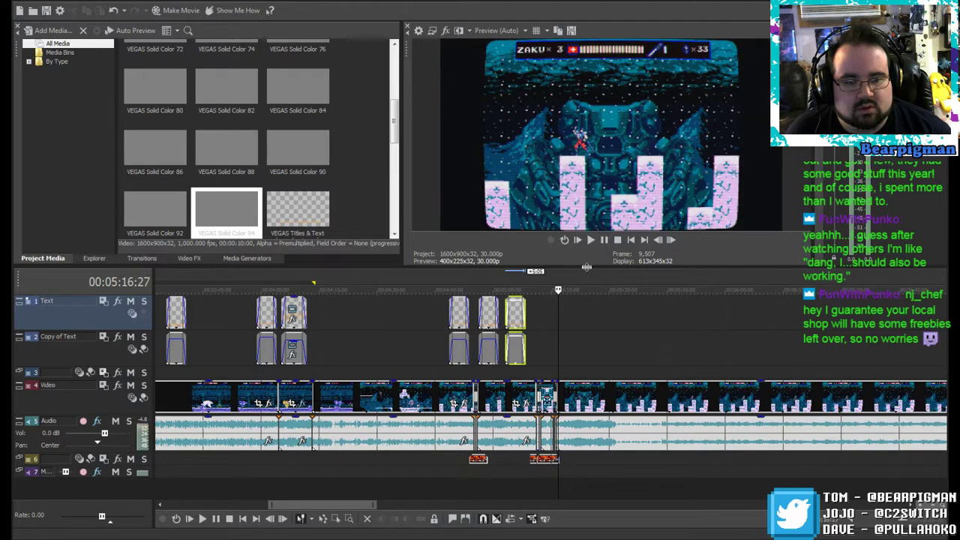
left_click(558, 309)
right_click(558, 309)
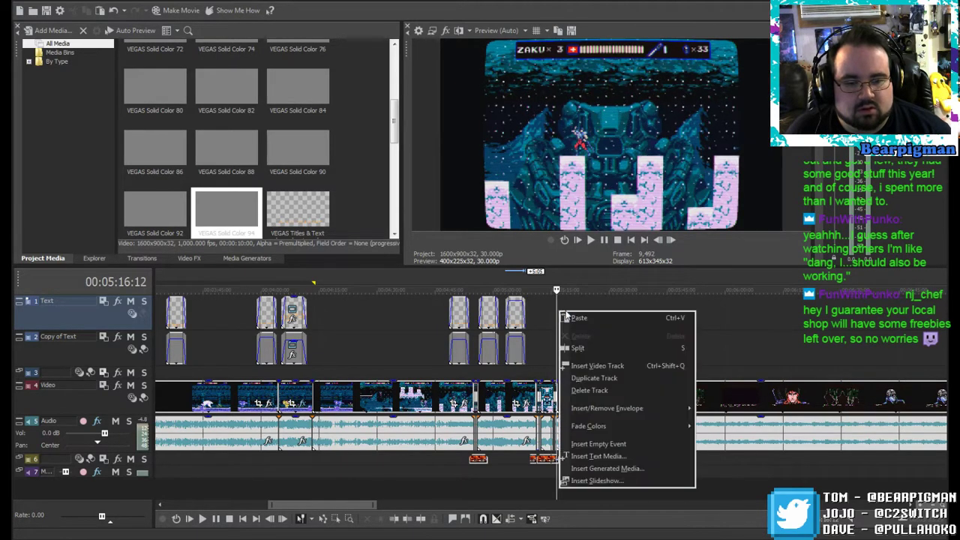
left_click(581, 318)
left_click(554, 219)
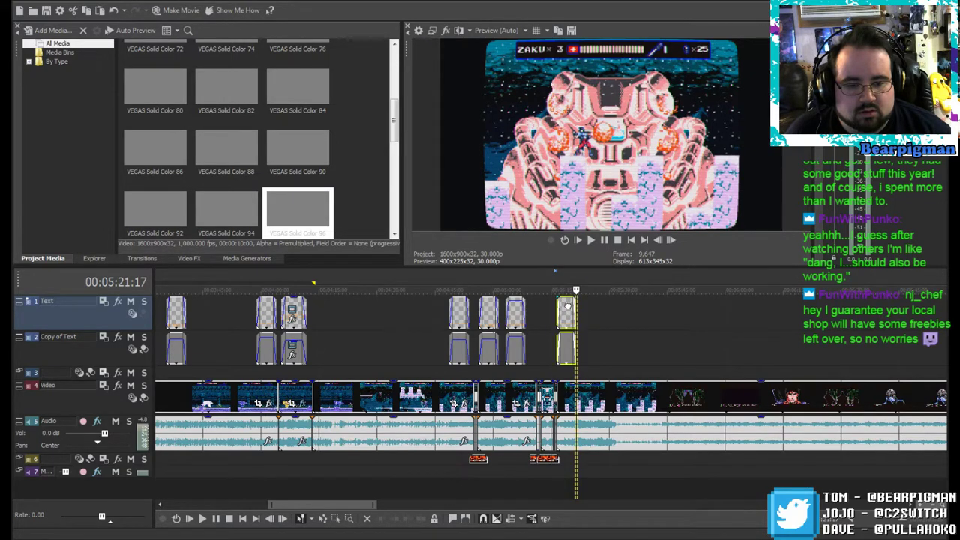
left_click_drag(567, 306, 570, 306)
right_click(567, 305)
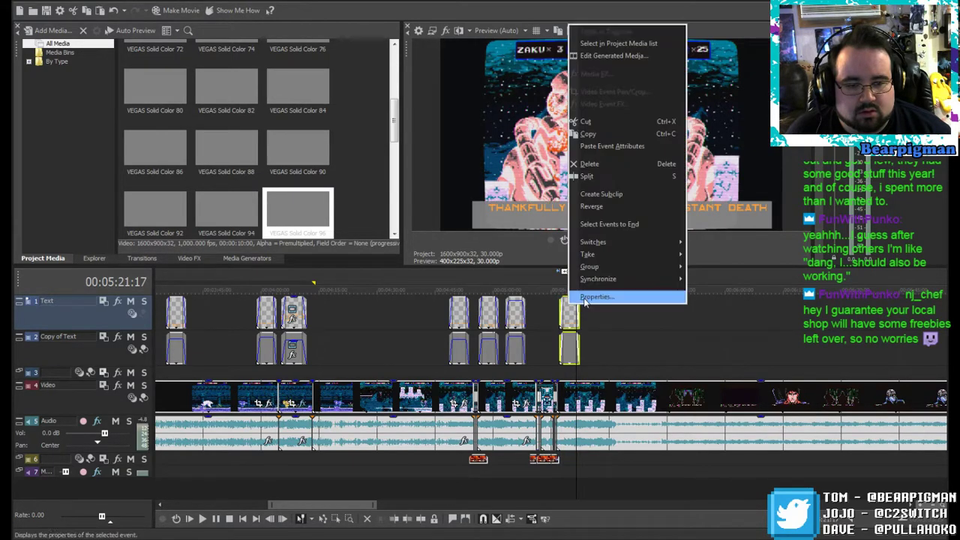
left_click(651, 134)
left_click(672, 334)
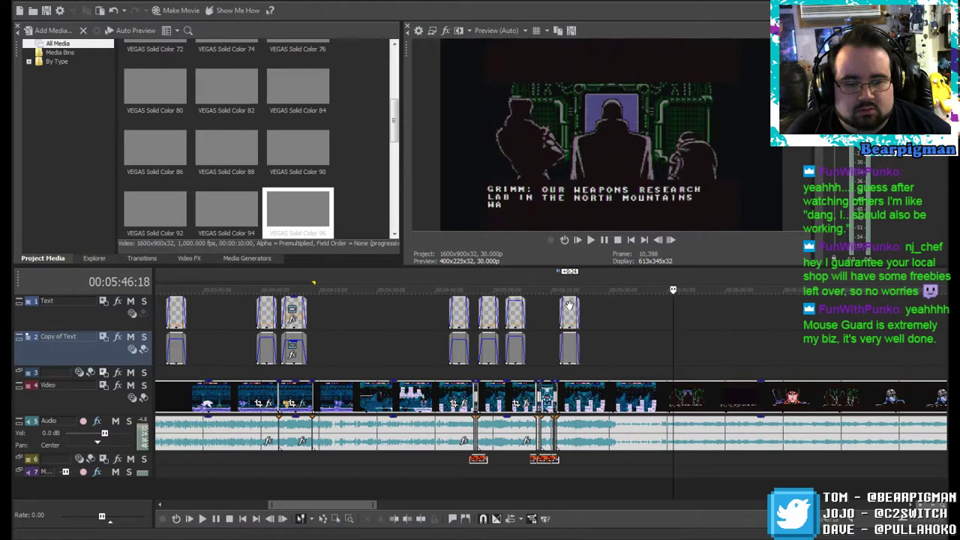
Step: Replace the pasted caption's text with "YOUR BEST BET? LOB 30 GRENADES AT HIM." and, on a second line, "DON'T EVEN GIVE HIM A CHANCE TO ATTACK"
left_click(569, 305)
right_click(569, 306)
left_click(614, 56)
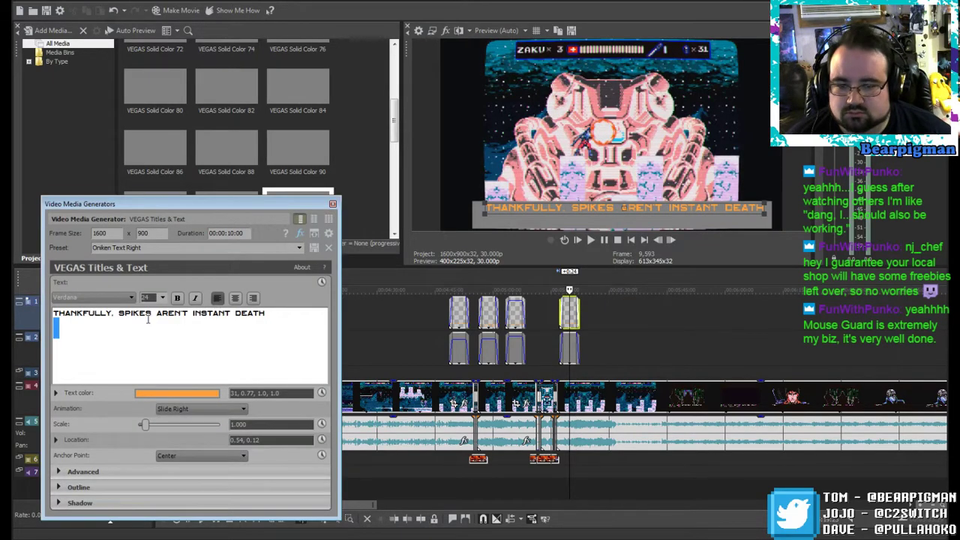
key("ctrl+a")
type("YO")
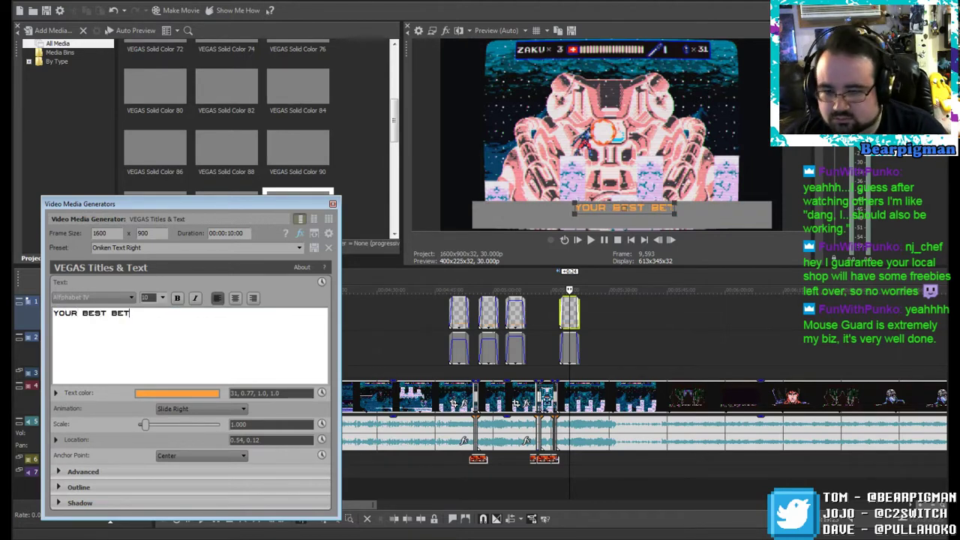
type("UR BEST BET? LOB ")
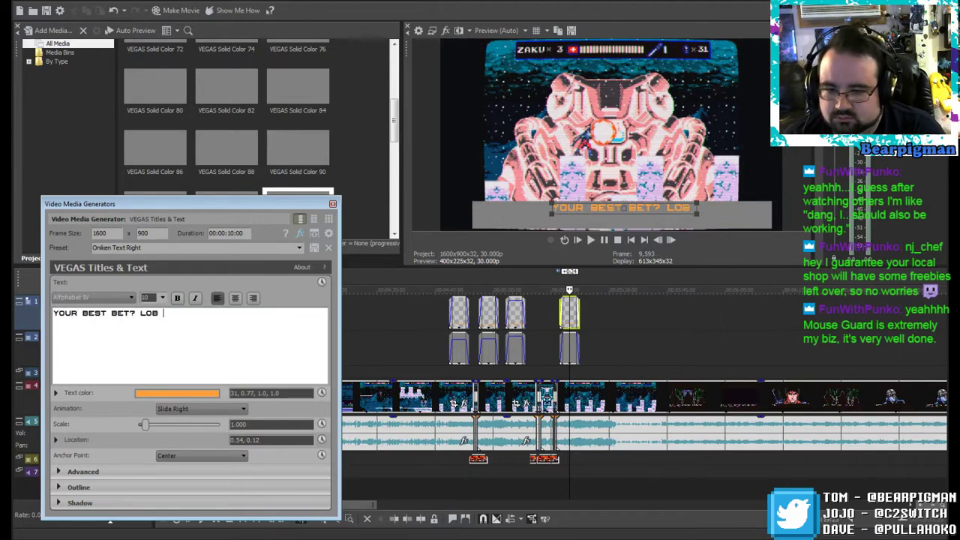
type("30 GRENADES ")
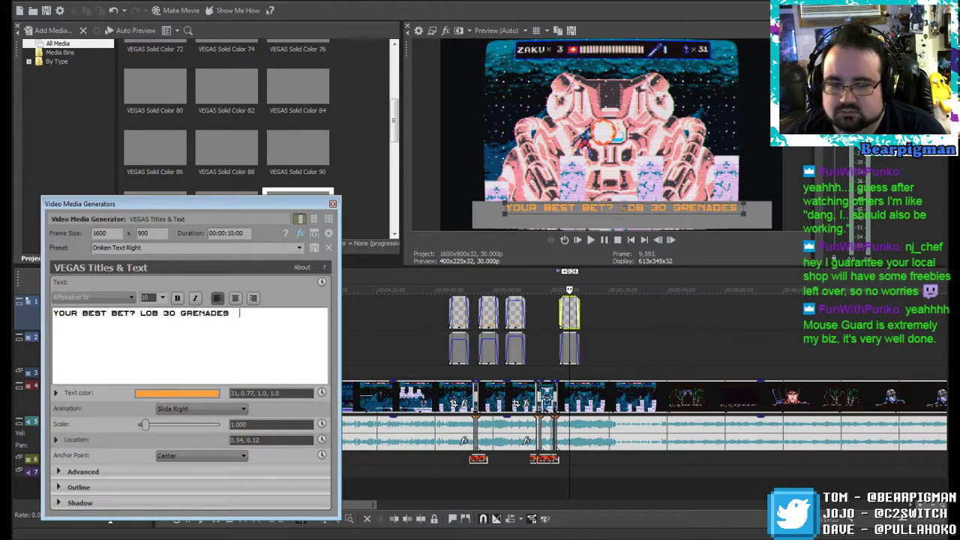
type("AT HIM.")
key("Return")
type("DO")
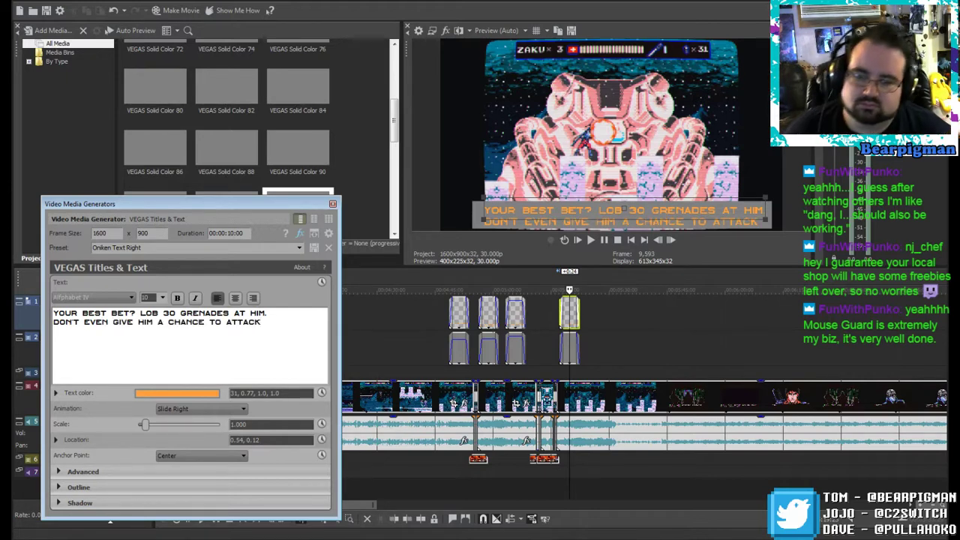
left_click(333, 204)
Step: Lower the opacity of the grenade caption's backing and play back the result from 00:05:15:20
left_click_drag(572, 337, 570, 347)
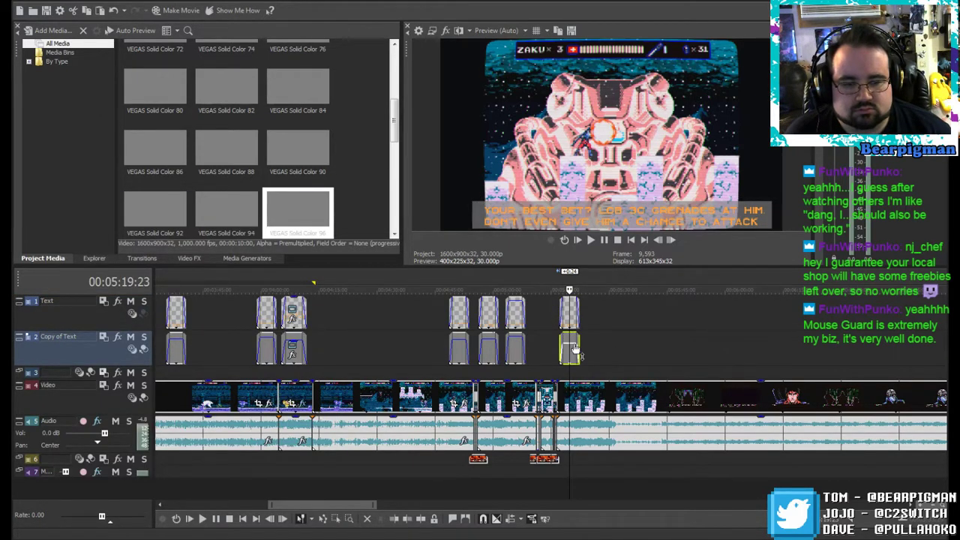
left_click_drag(571, 349, 573, 344)
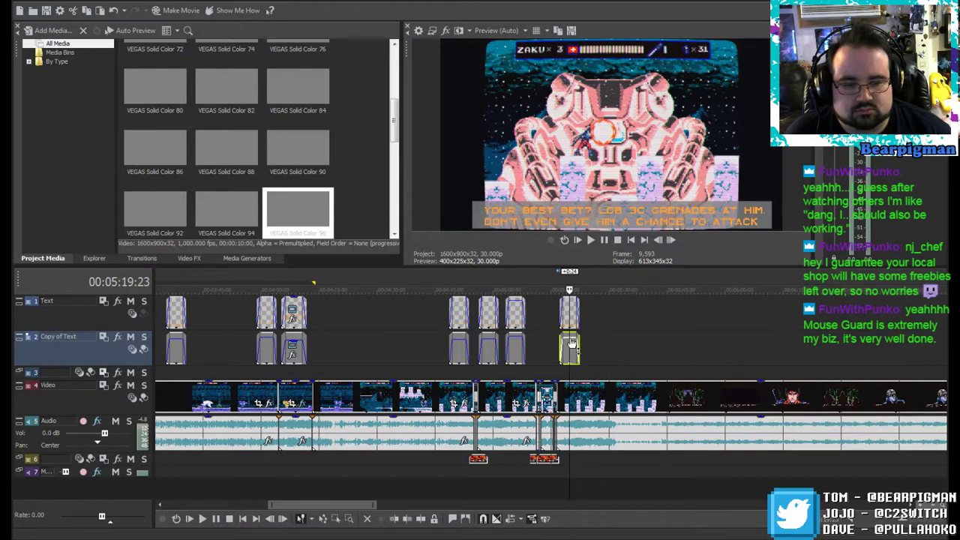
left_click(553, 314)
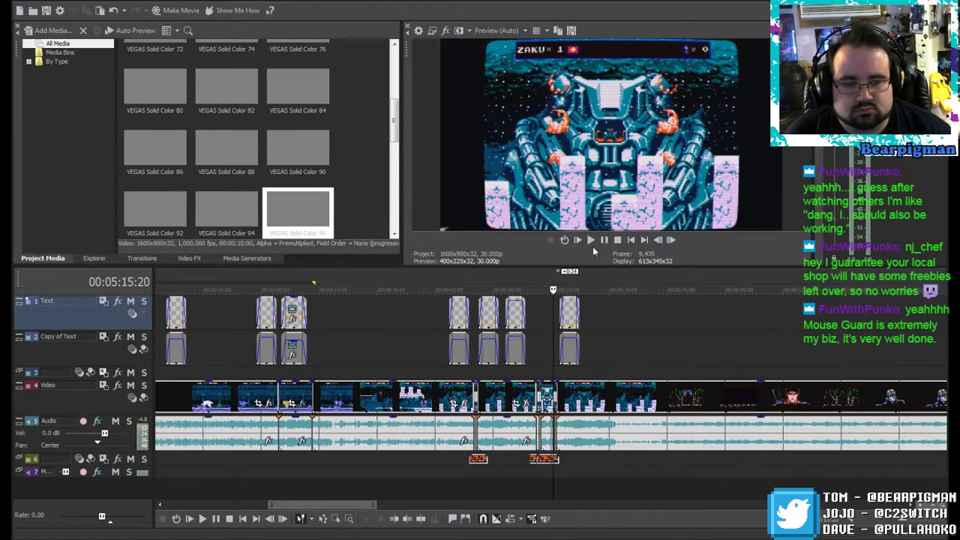
left_click(591, 241)
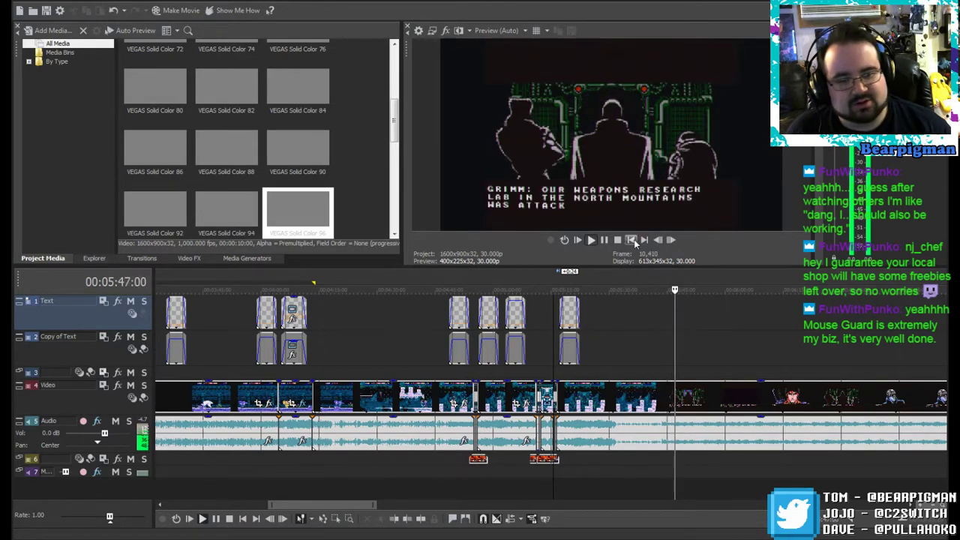
Step: Find Hackan's "... THAT MAN!!!" line in the cutscene and paste the copied caption and backing at 00:06:06:19 as a new copy of the source media
left_click_drag(327, 504, 381, 504)
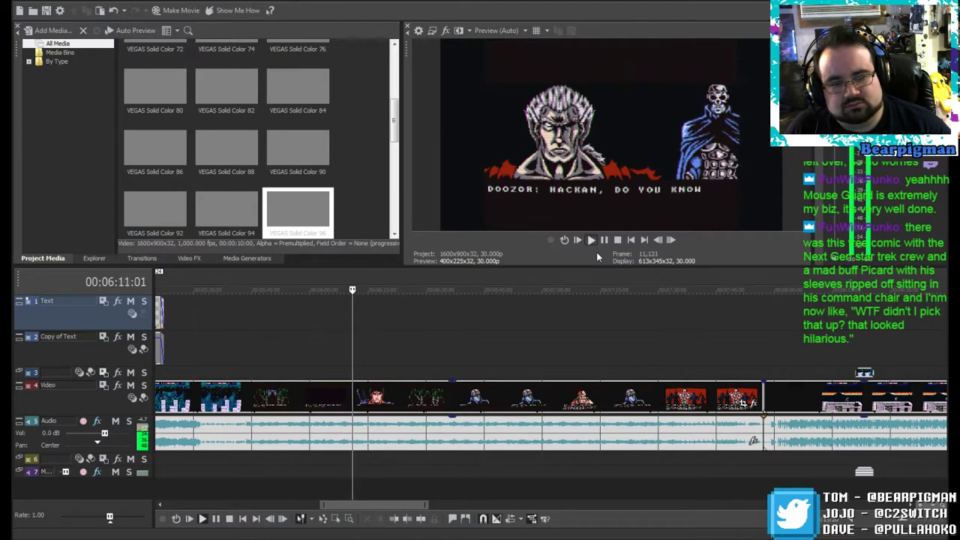
left_click(604, 245)
left_click_drag(357, 290, 328, 289)
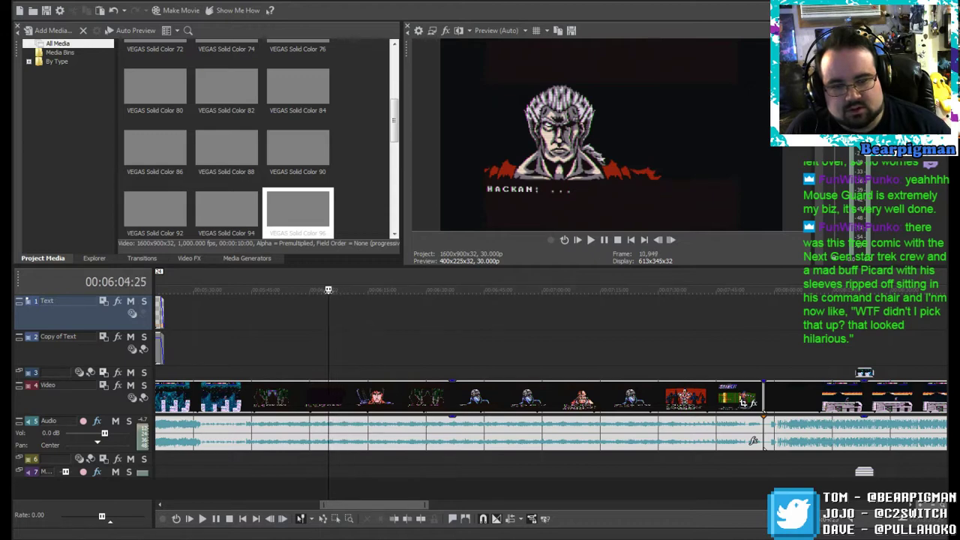
left_click(602, 240)
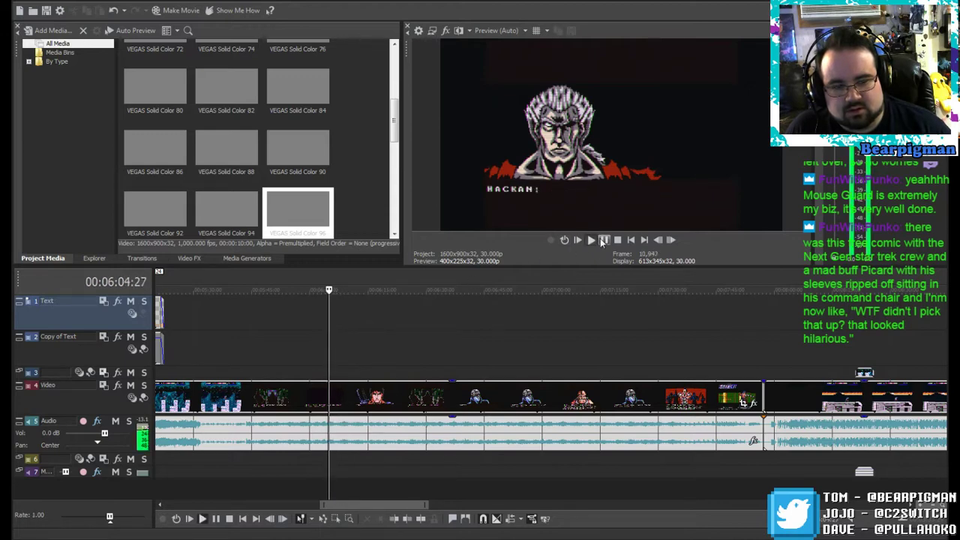
left_click(603, 240)
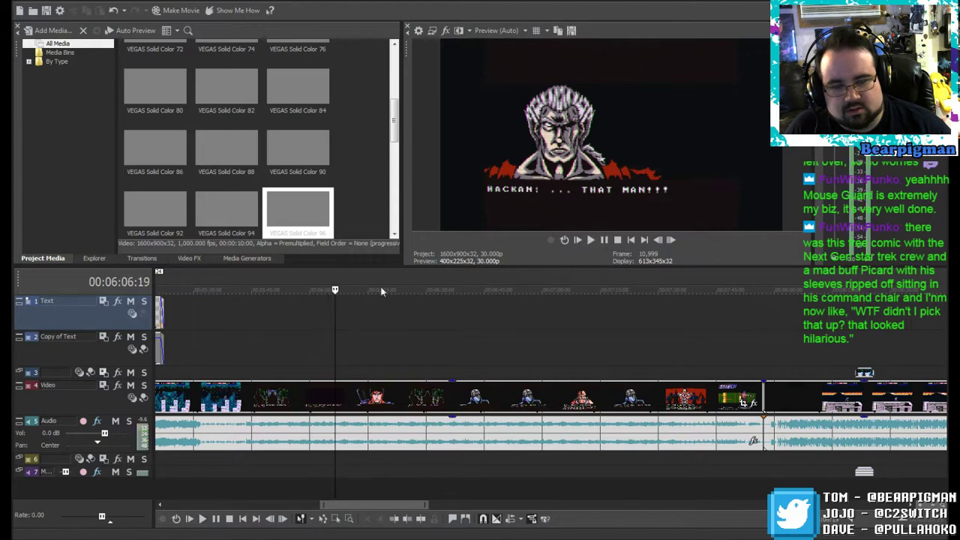
right_click(336, 308)
left_click(394, 314)
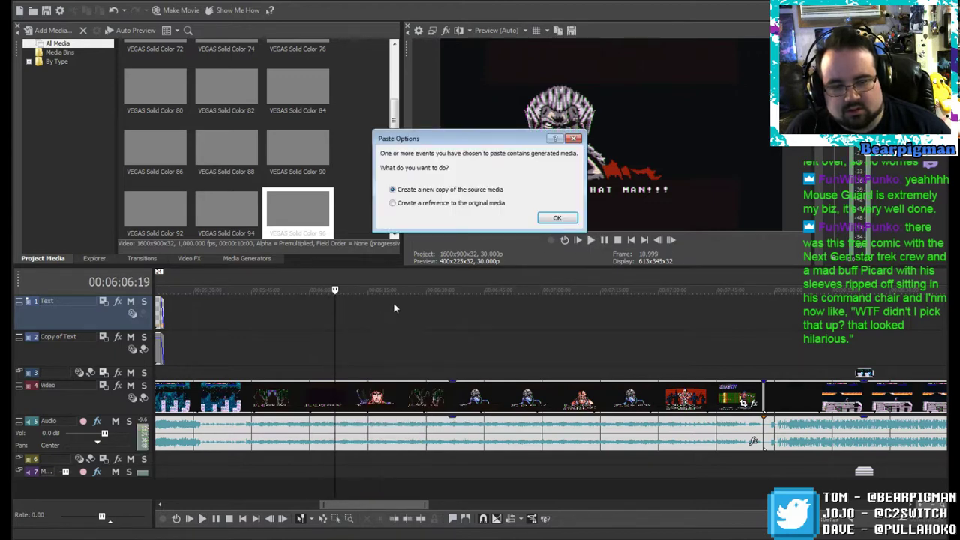
left_click(557, 217)
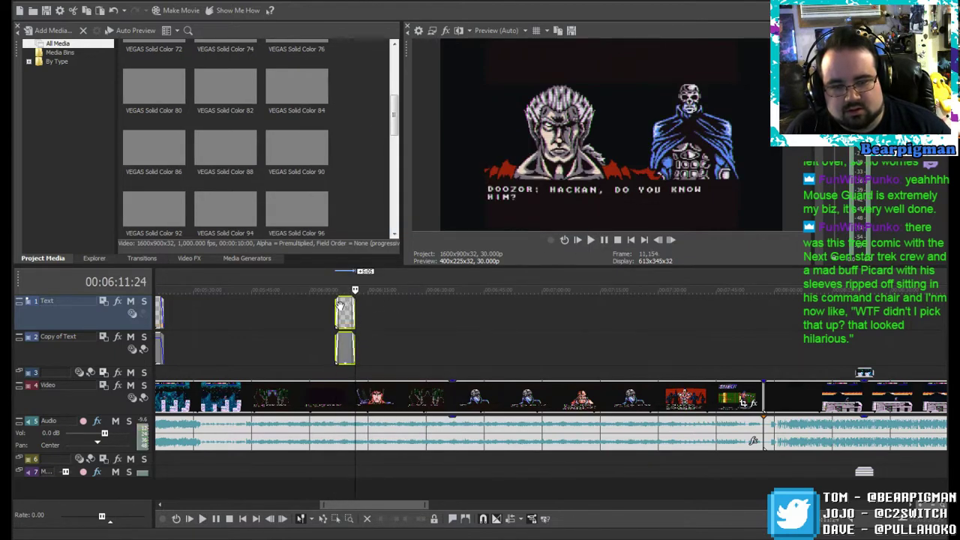
Step: Replace the text of the caption at 00:06:06:19 with "HE'S AS ANIME AS I AM", starting it with a quotation mark
right_click(339, 305)
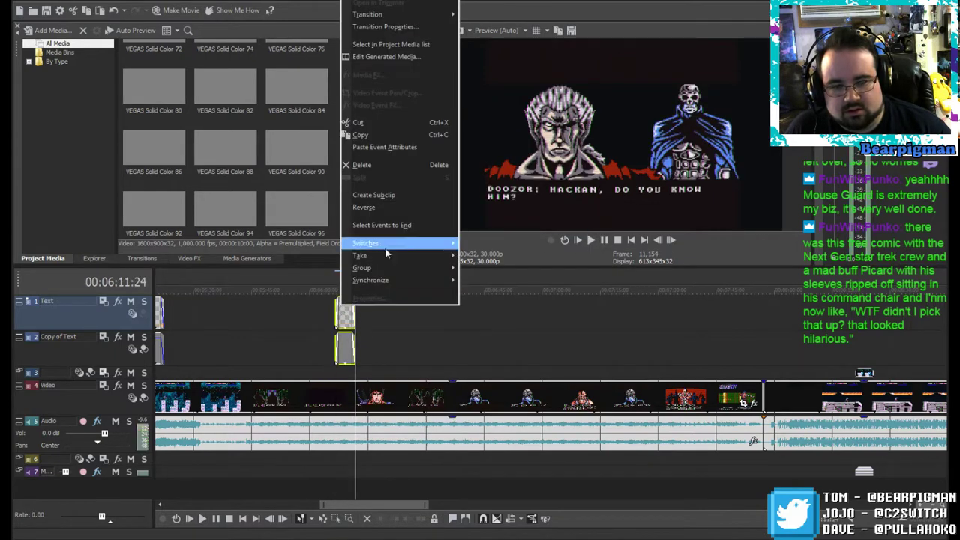
left_click(386, 57)
left_click(274, 312)
key("ctrl+a")
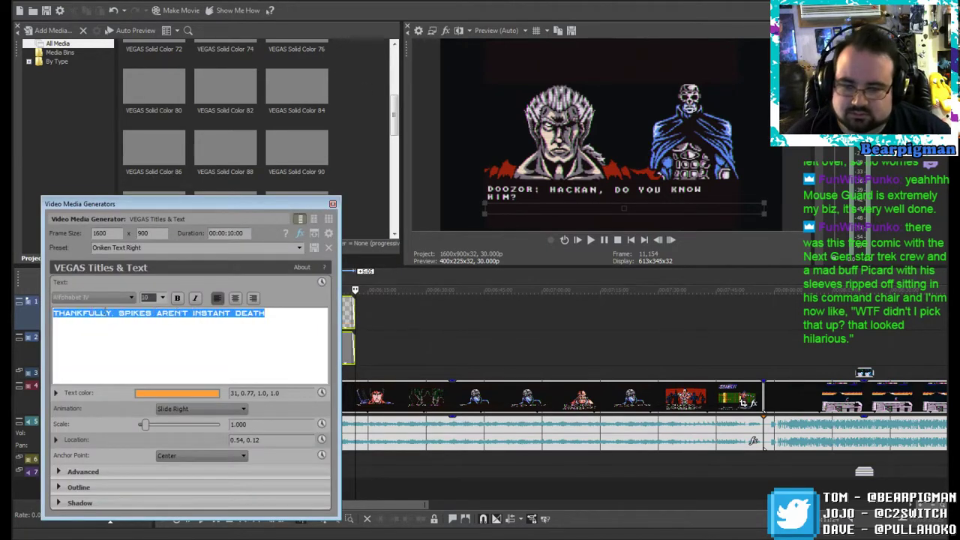
key("BackSpace")
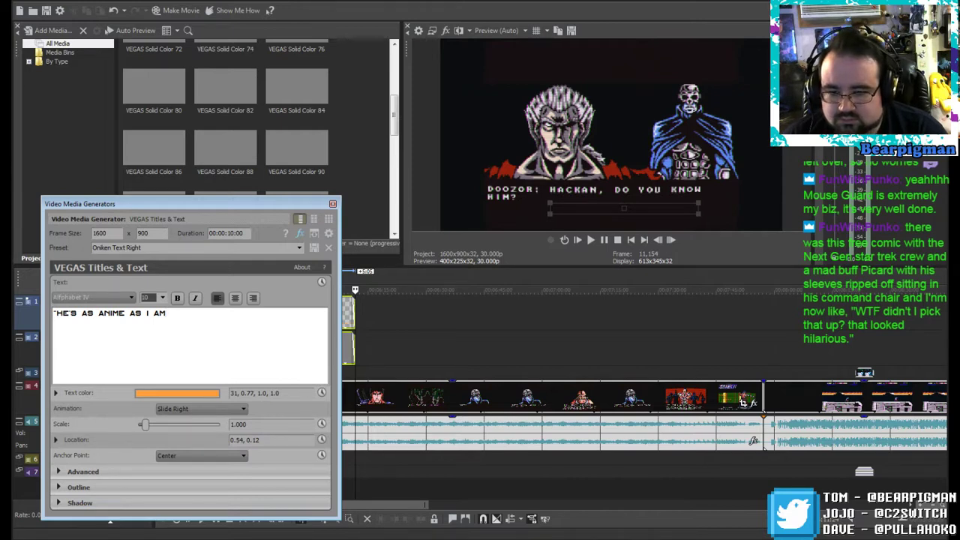
left_click(335, 204)
Step: Lower the opacity of the anime caption's backing and play back the result from 00:06:04:25
left_click_drag(355, 291, 330, 290)
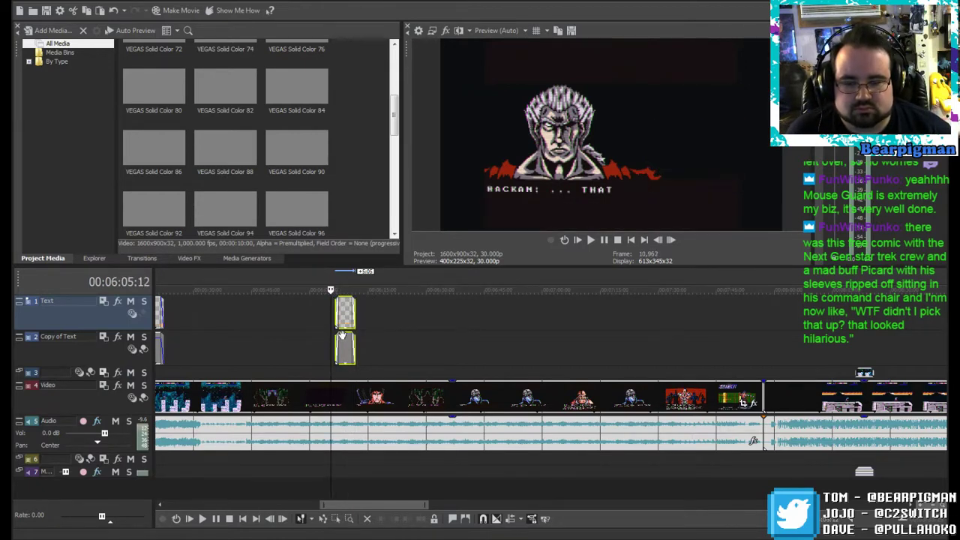
left_click(393, 314)
left_click_drag(345, 337, 345, 344)
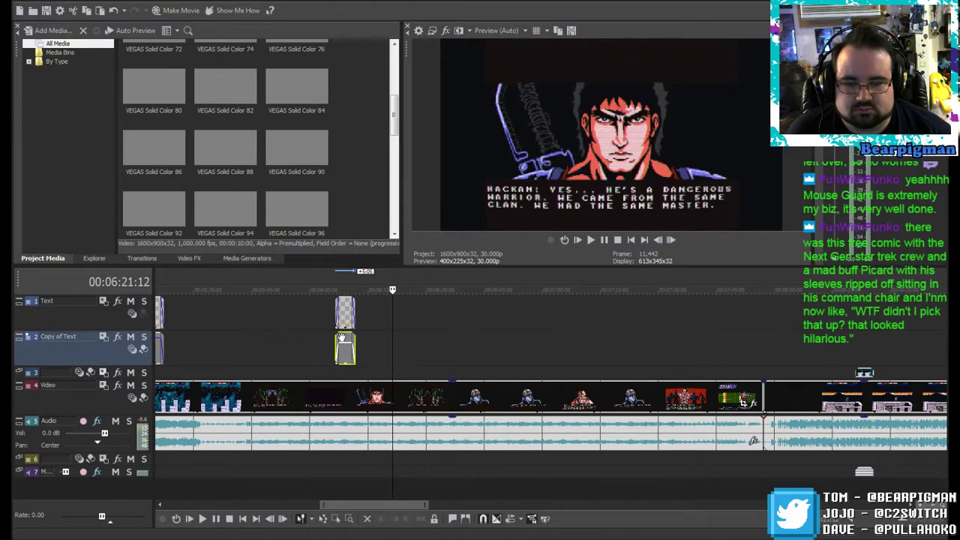
left_click(328, 309)
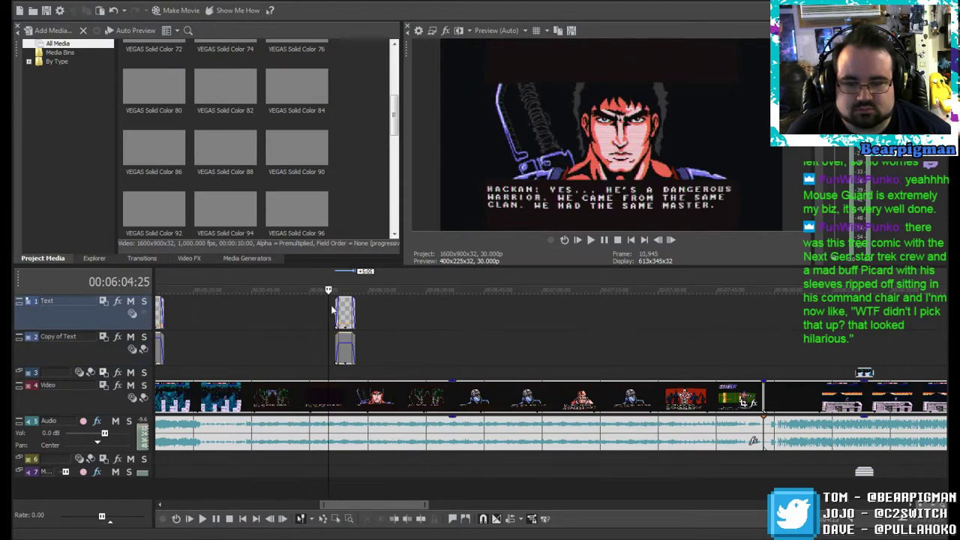
left_click(590, 240)
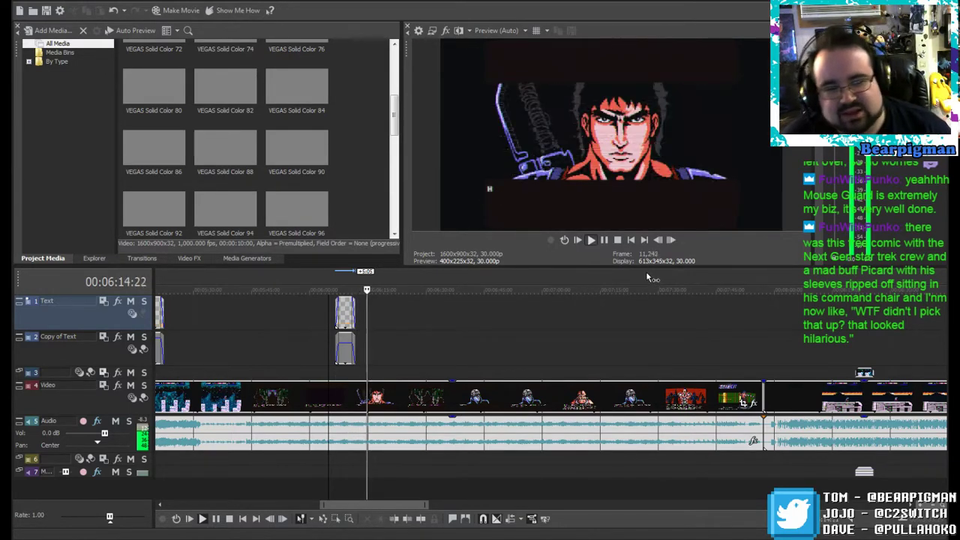
left_click(603, 240)
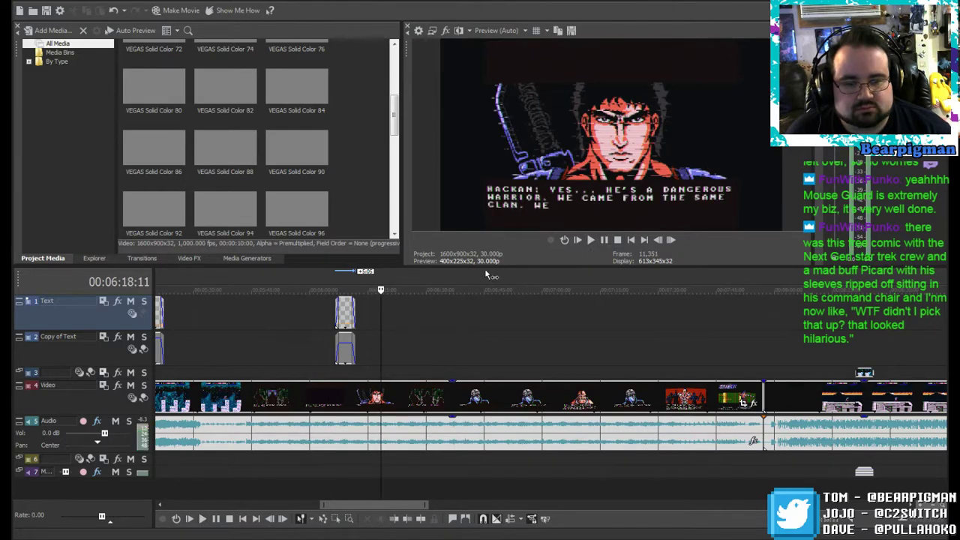
Step: Skim past the cutscene to the train stage and paste the copied caption and backing at 00:08:00:01 as a new copy of the source media
left_click_drag(382, 290, 482, 289)
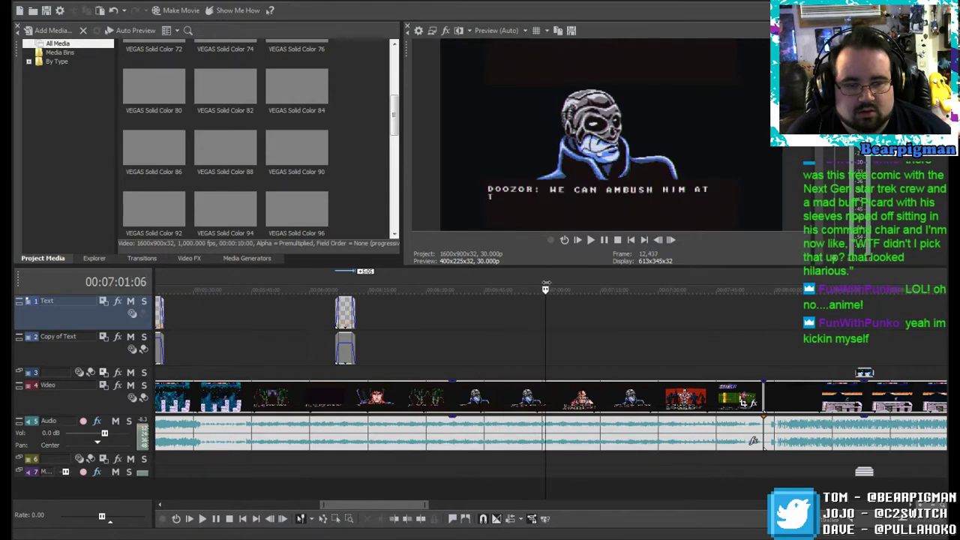
left_click_drag(599, 281, 774, 299)
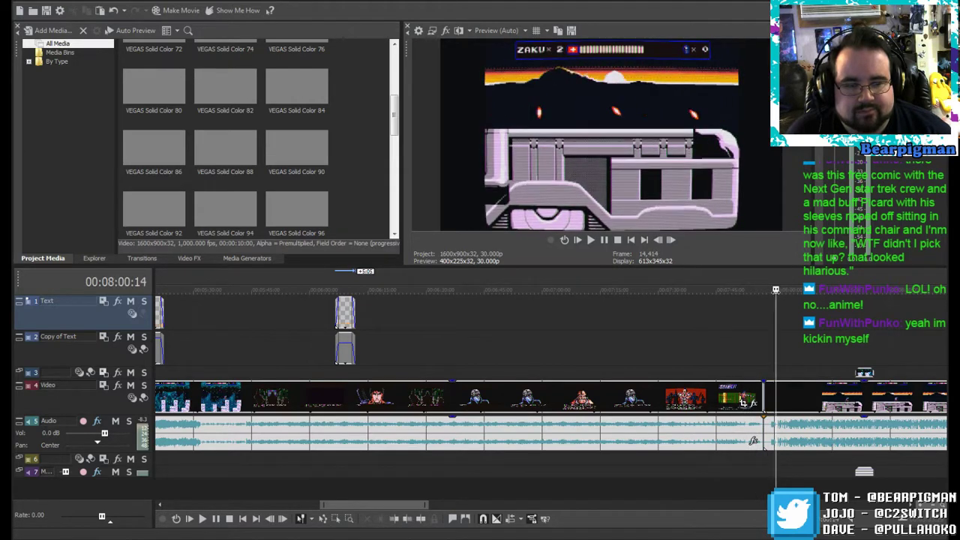
right_click(775, 312)
left_click(796, 321)
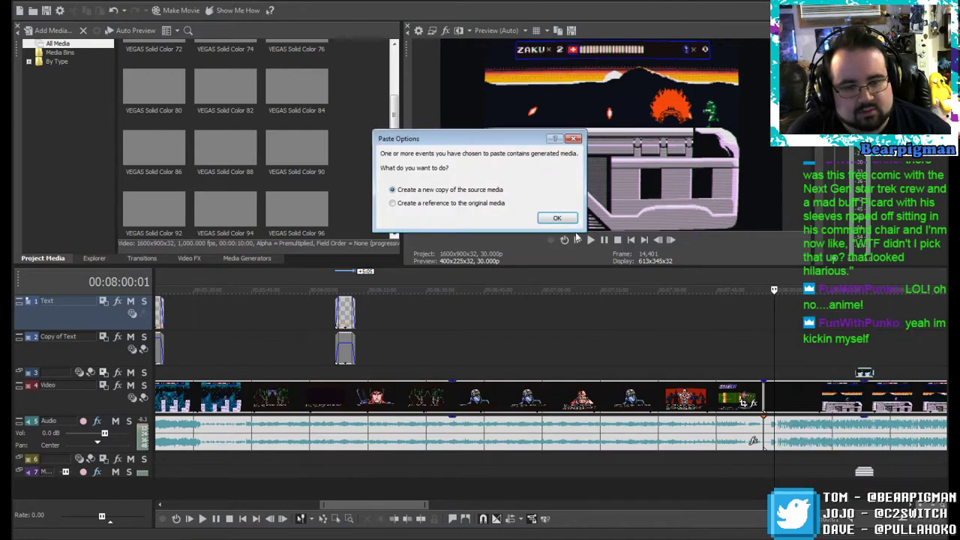
left_click(557, 218)
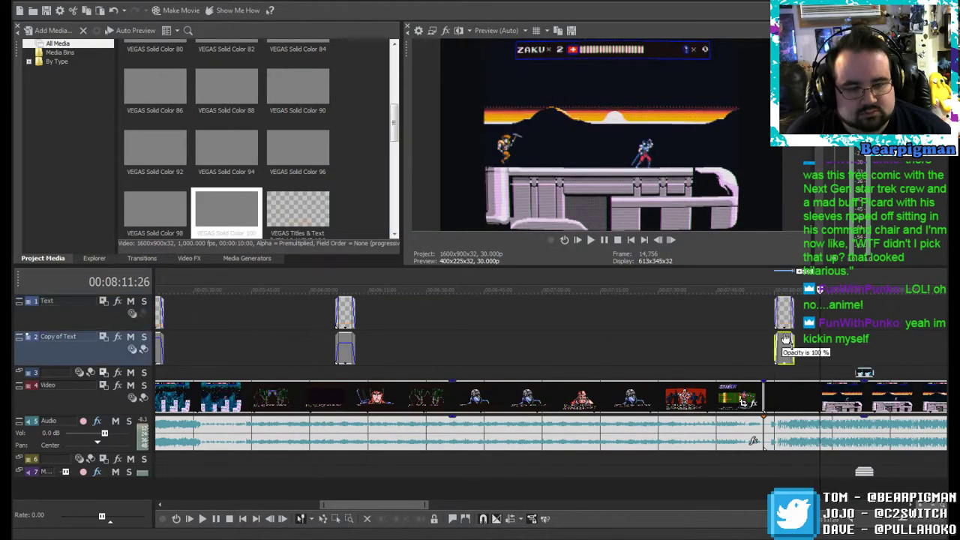
Step: Replace the text of the caption at 00:08:00:01 with "DID SOMEONE ASK FOR A MAD MAX CONVOY FIGHT? CAUSE I KNOW I FUCKING DID" on two lines
right_click(787, 300)
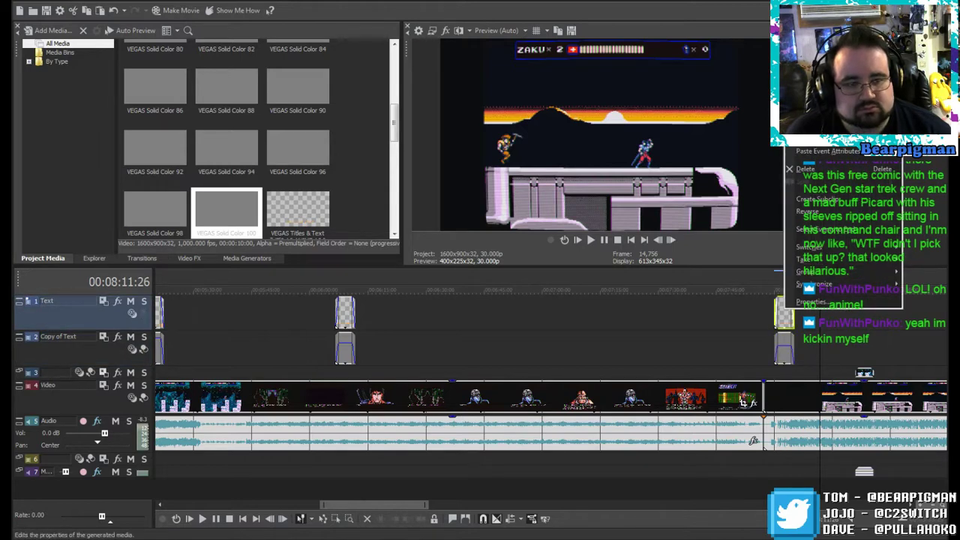
left_click(825, 71)
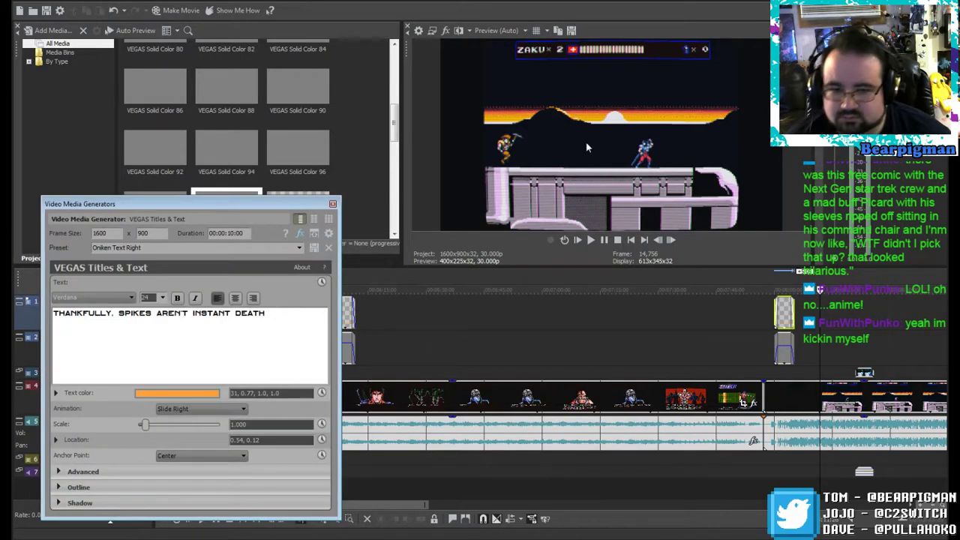
left_click_drag(298, 312, 53, 313)
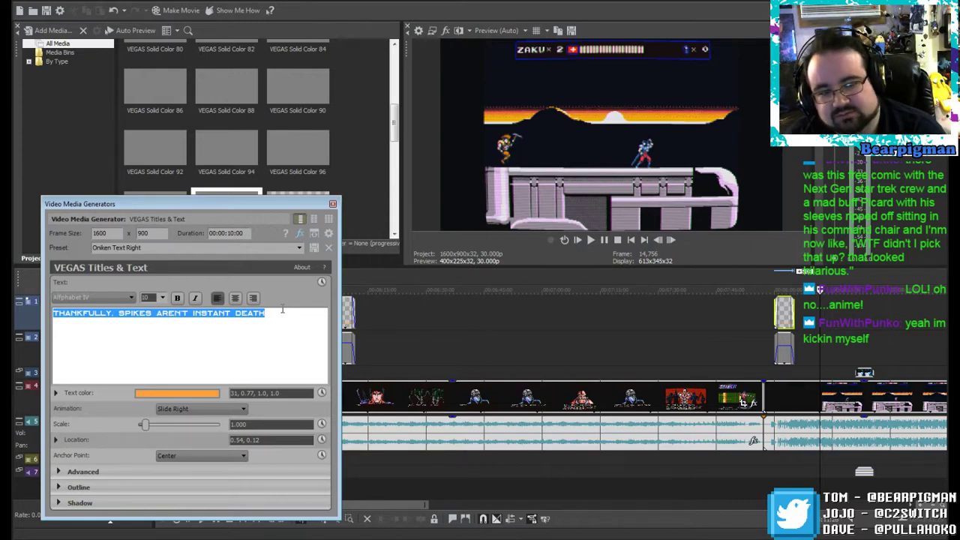
type("DID")
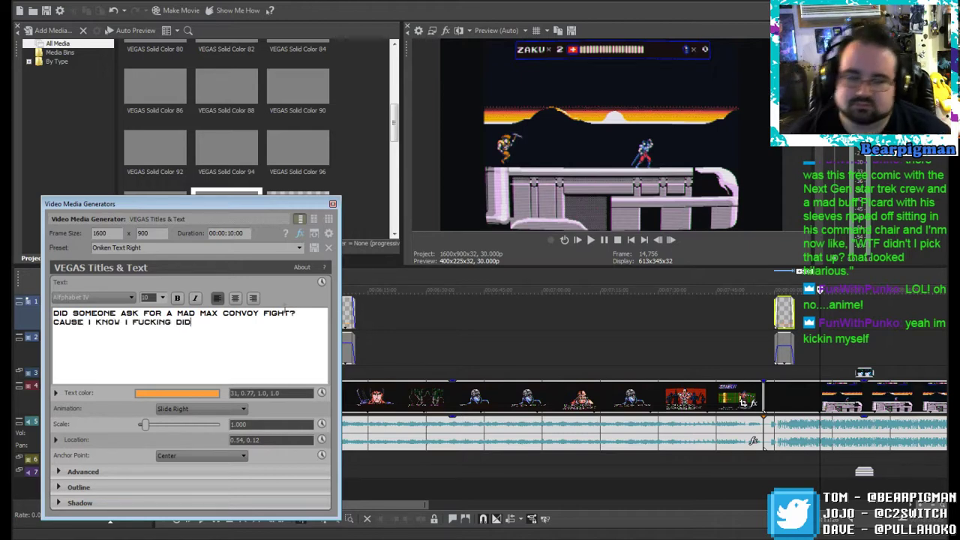
left_click(332, 204)
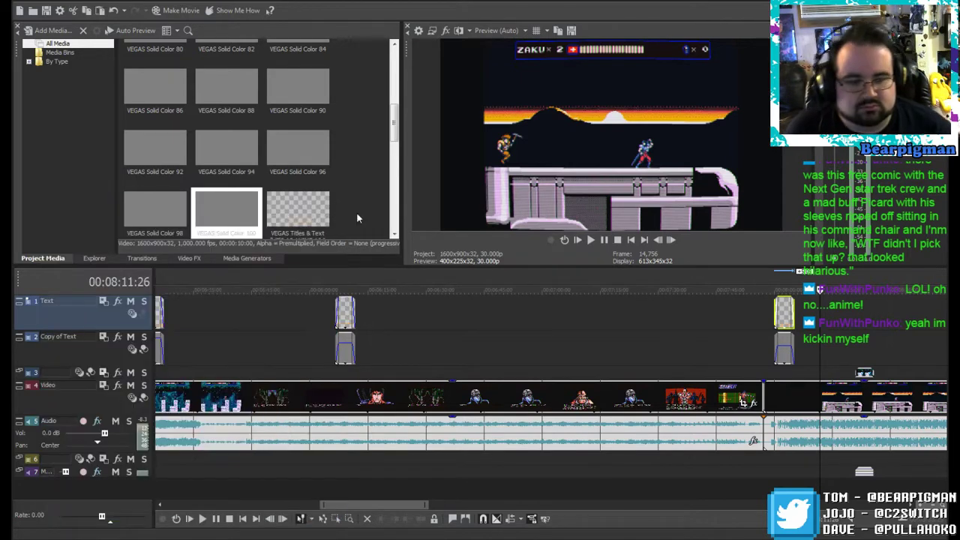
Step: Play back the Mad Max caption and paste the copied caption and backing at 00:08:13:26 as a new copy of the source media
left_click(774, 290)
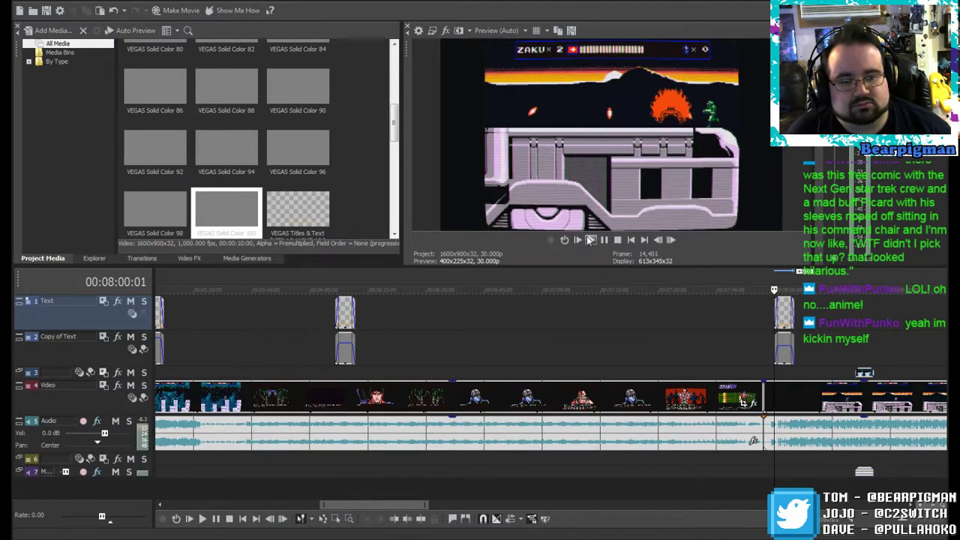
left_click(590, 240)
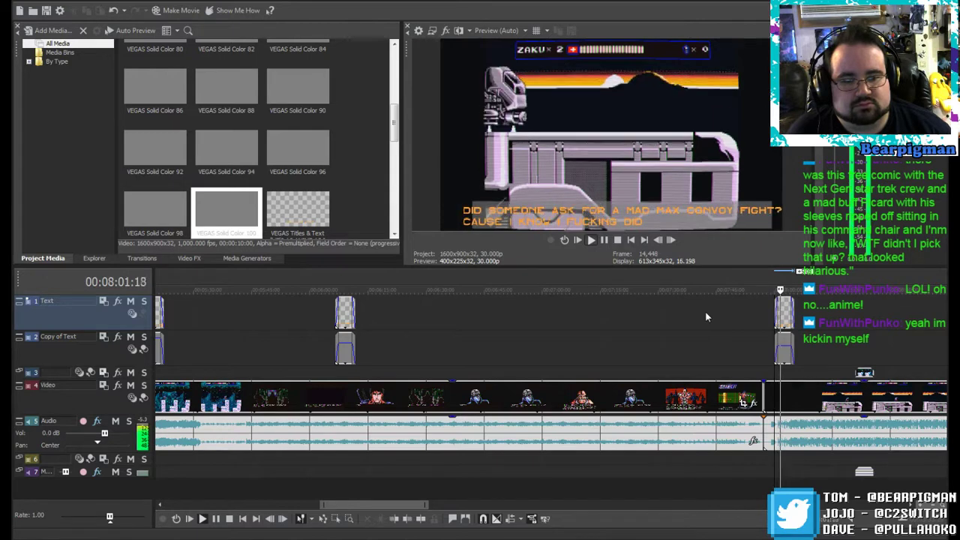
left_click(609, 243)
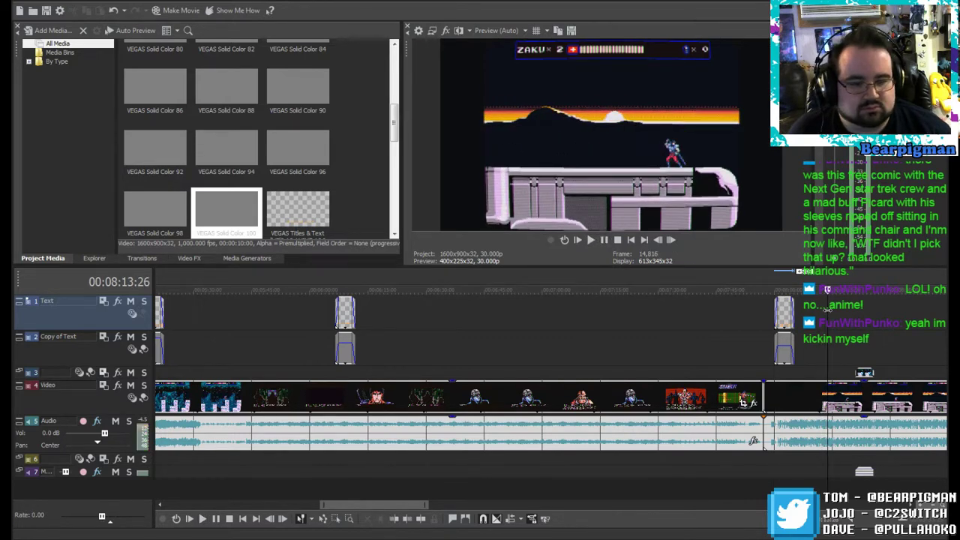
right_click(827, 308)
left_click(831, 318)
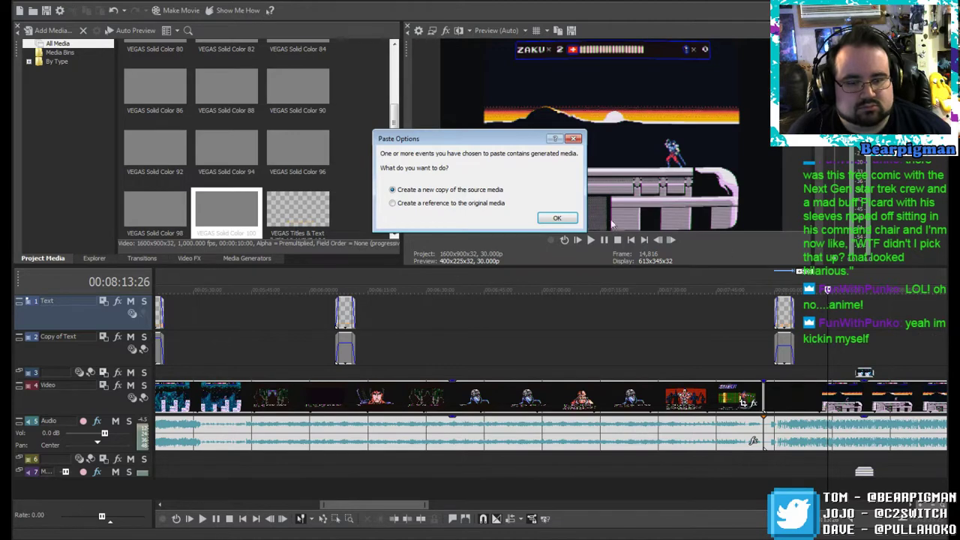
left_click(557, 218)
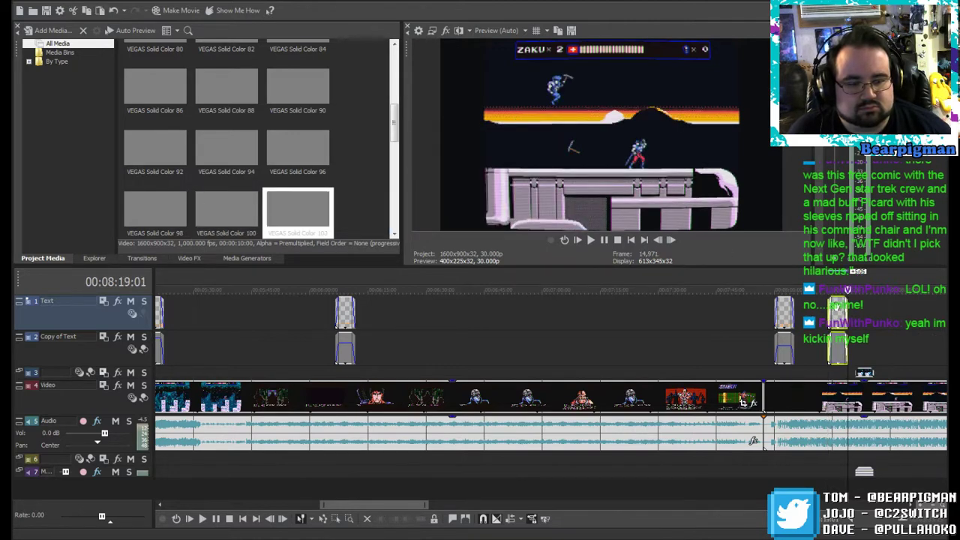
Step: Replace the text of the caption at 00:08:13:26 with "SO YOU CAN SLASH AT ENEMY PROJECTILES" and "TO DESTROY THEM" on a second line
right_click(829, 311)
left_click(831, 276)
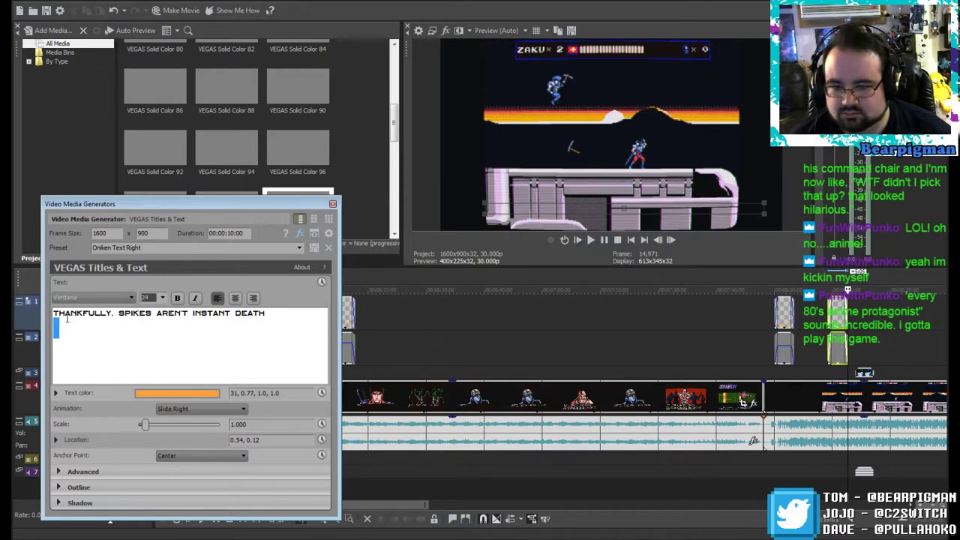
key("ctrl+a")
key("BackSpace")
type("SO Y")
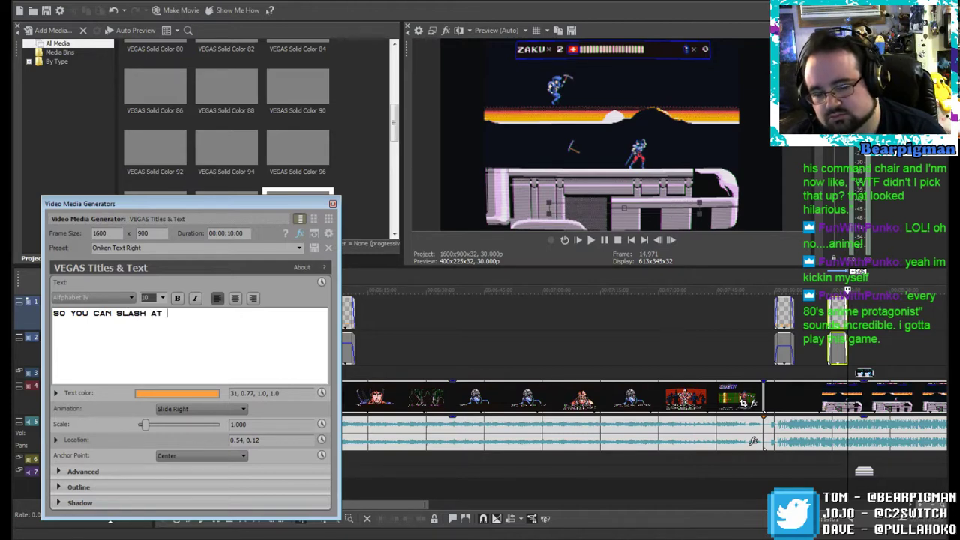
type("OU CAN SLASH AT ENEMY PROJEC")
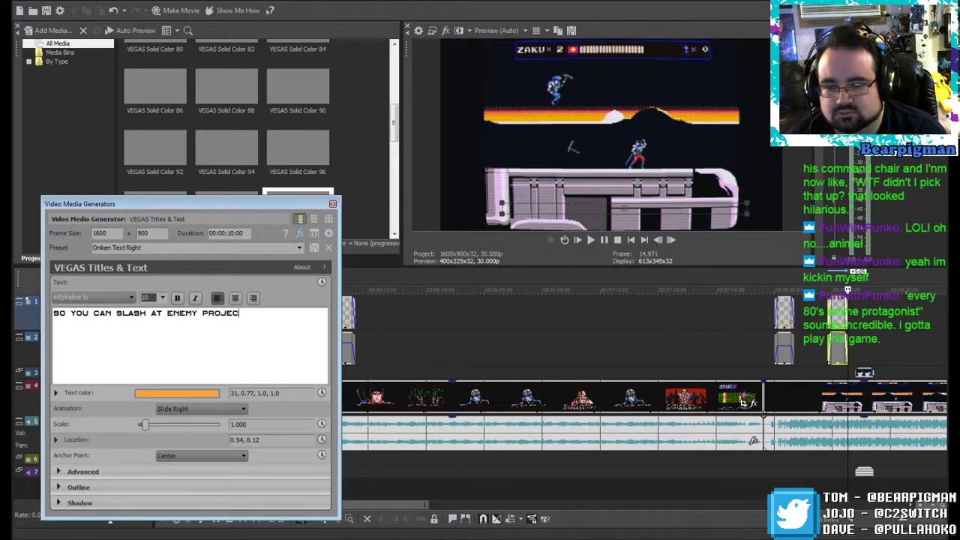
type("TILES T")
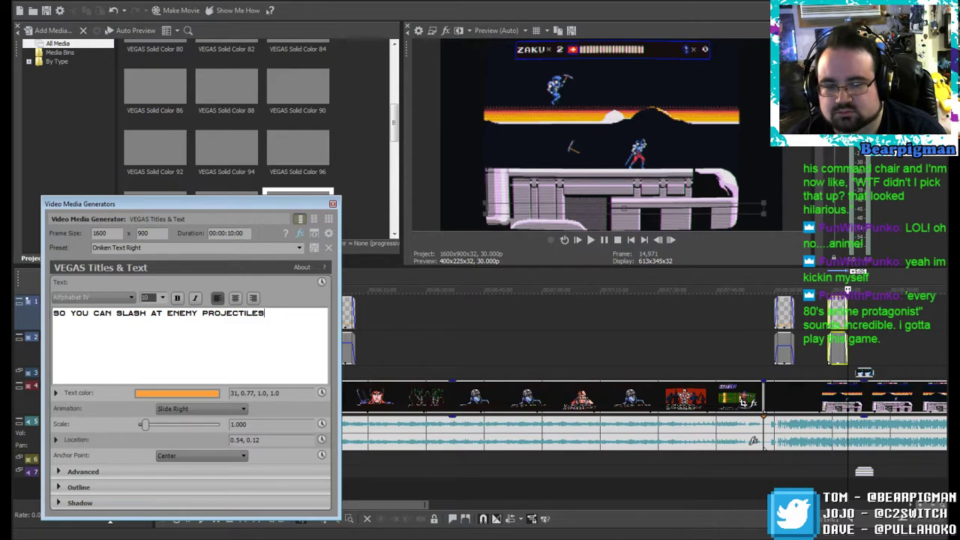
key("Return")
type("TO DESTROY THEM")
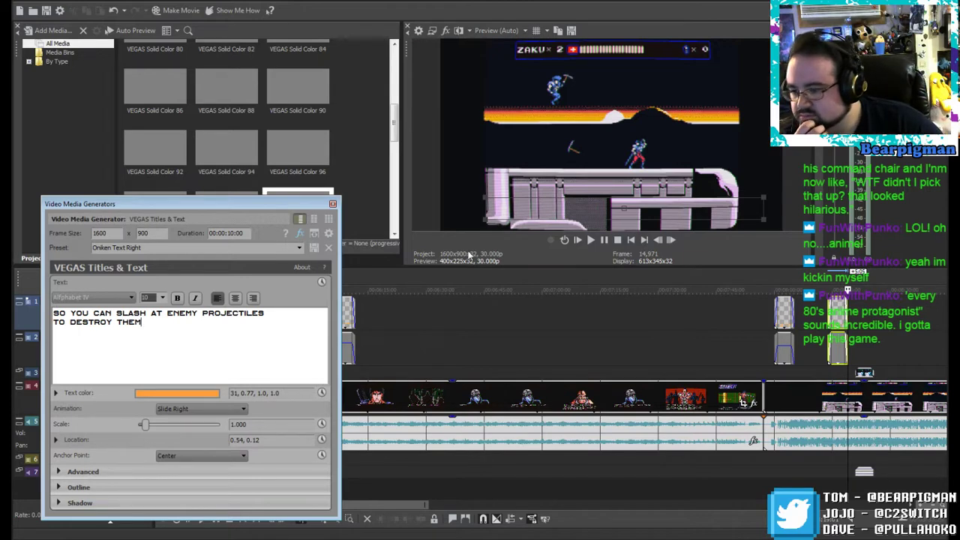
left_click(332, 204)
Step: Lower the opacity of the enemy projectiles caption's backing and play back the result from just before the caption
left_click_drag(384, 506, 426, 501)
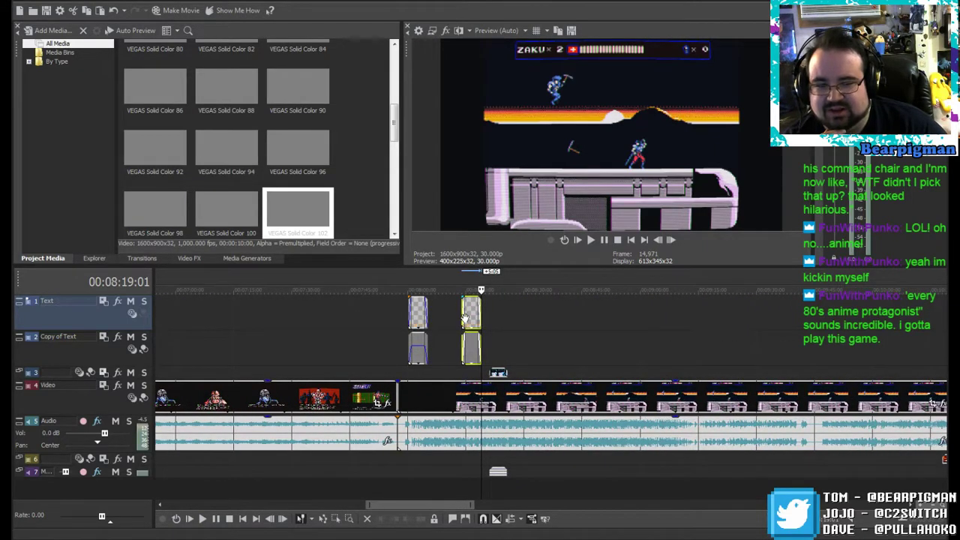
left_click(502, 316)
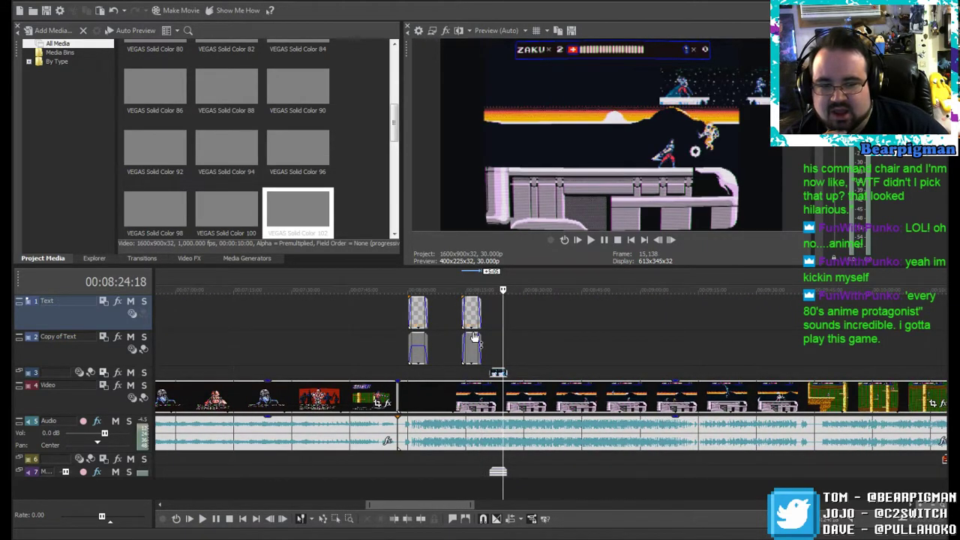
left_click_drag(471, 336, 472, 348)
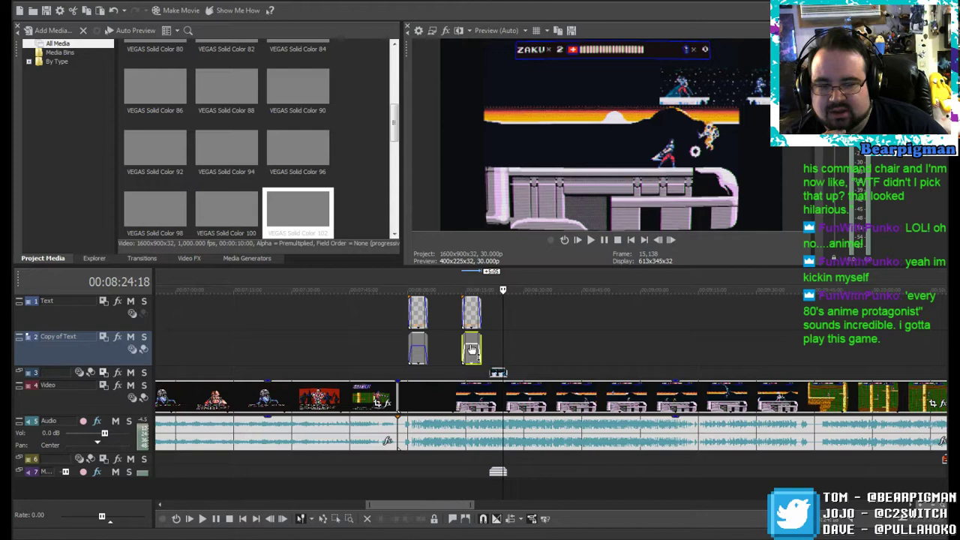
left_click(455, 308)
left_click(606, 240)
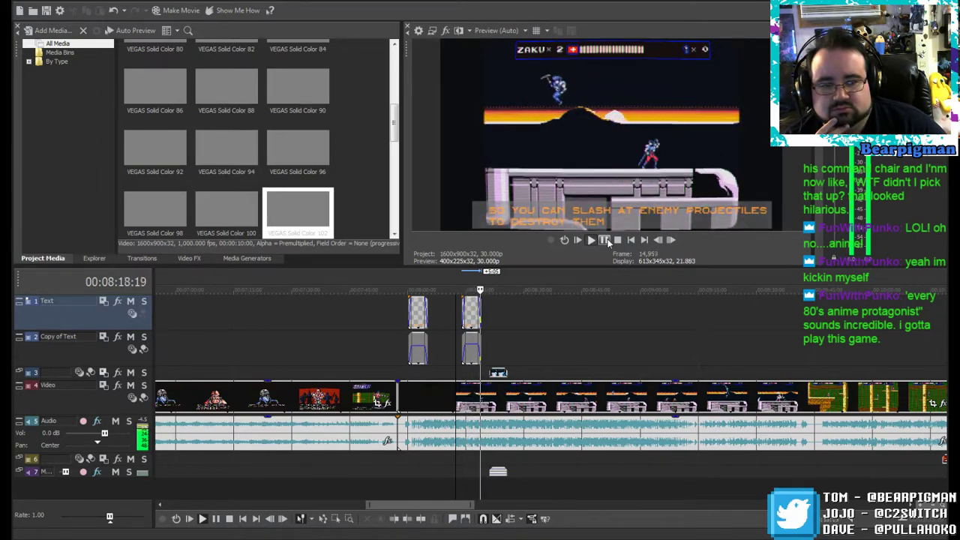
left_click(604, 240)
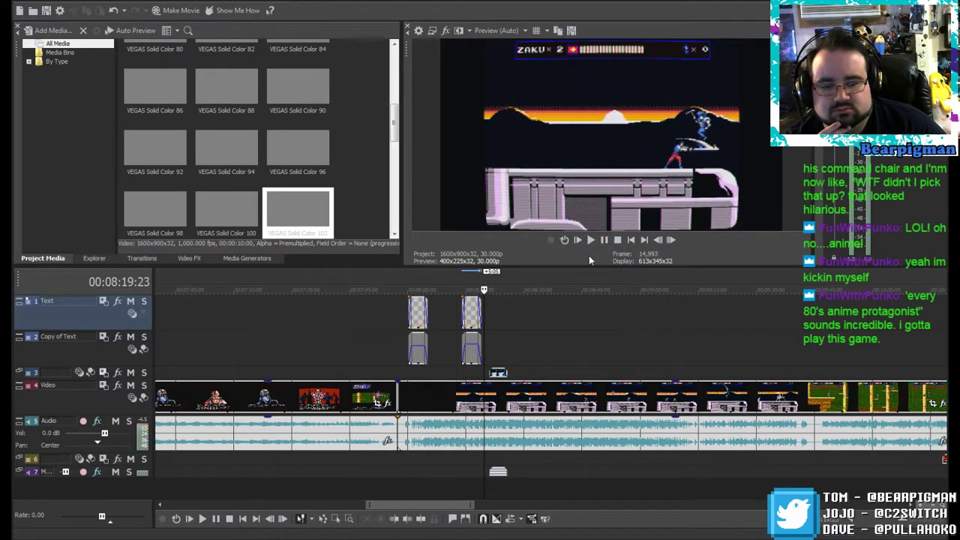
left_click(489, 316)
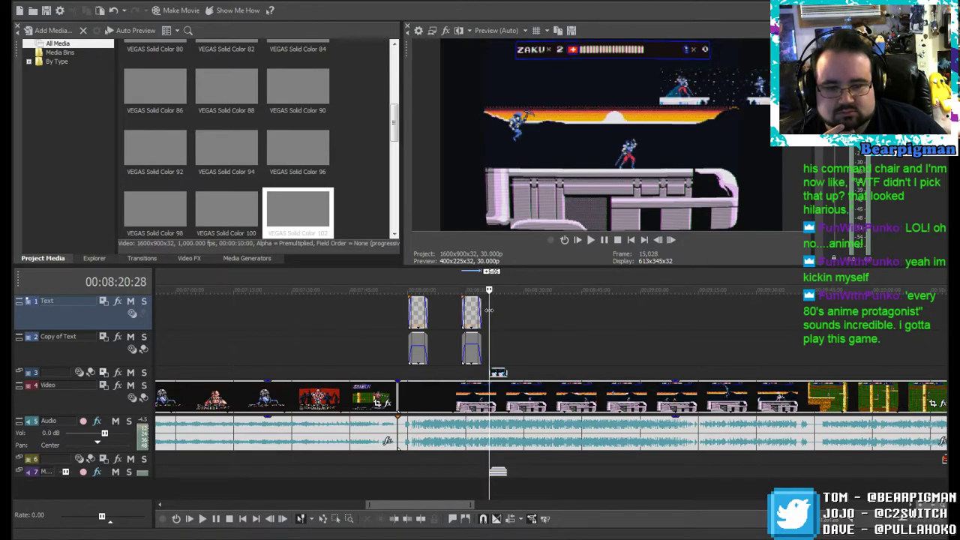
right_click(489, 312)
left_click(509, 318)
Step: Paste the copied caption and backing at 00:08:19:01, right after the projectiles caption, as a new copy of the source media
left_click_drag(498, 290, 482, 289)
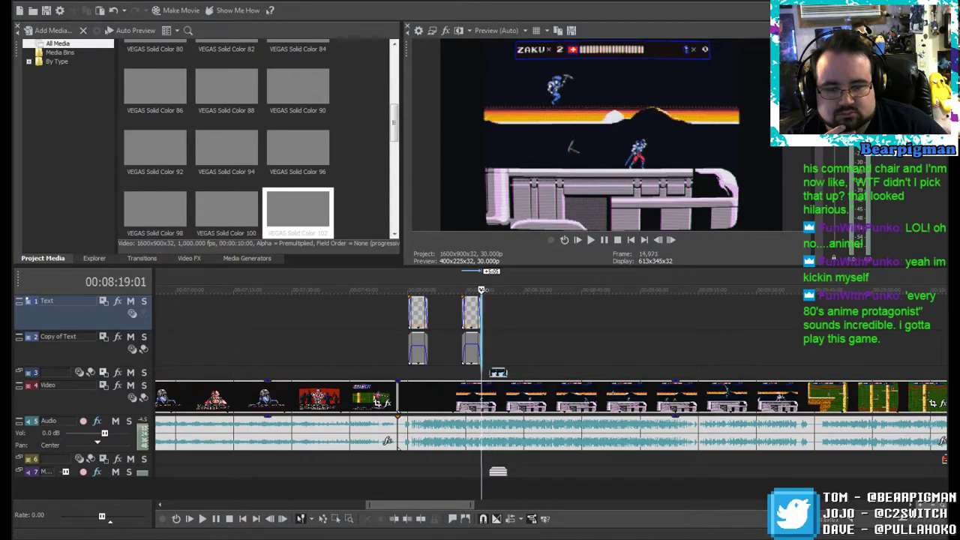
right_click(491, 307)
left_click(513, 315)
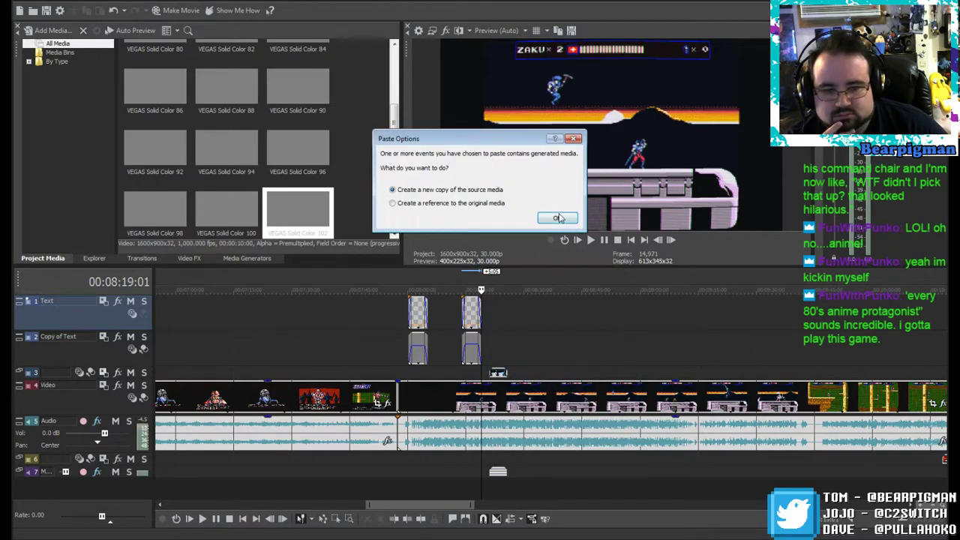
left_click(558, 217)
Step: Replace the text of the caption at 00:08:19:01 with "YOU CAN EVEN DO THIS TO ENEMY" and "BULLETS FROM OTHER STAGES. HANDY" on a second line
right_click(491, 309)
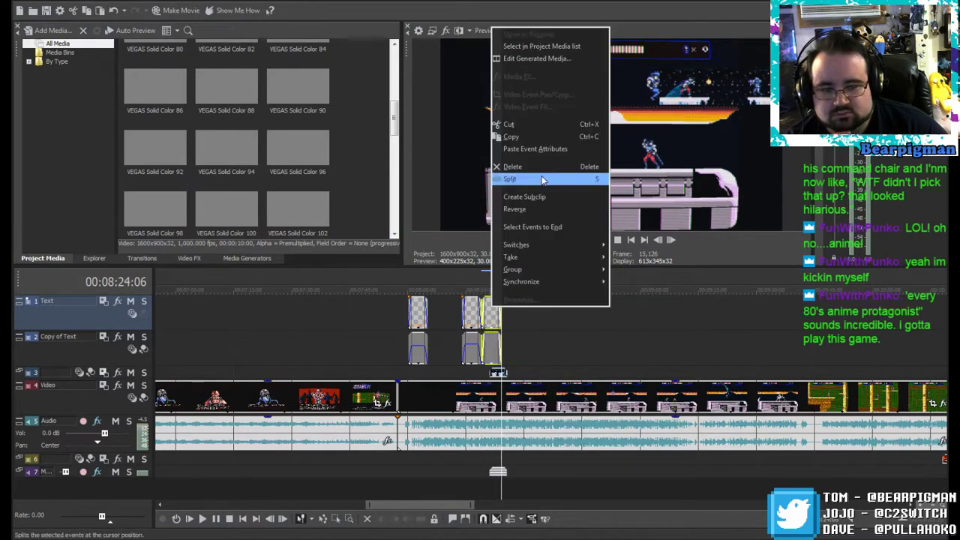
left_click(554, 60)
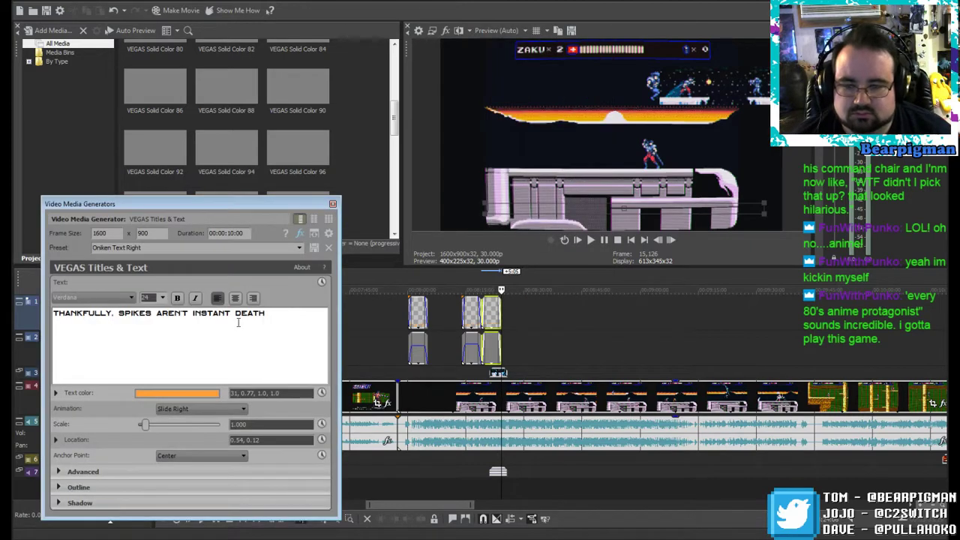
left_click_drag(272, 314, 98, 312)
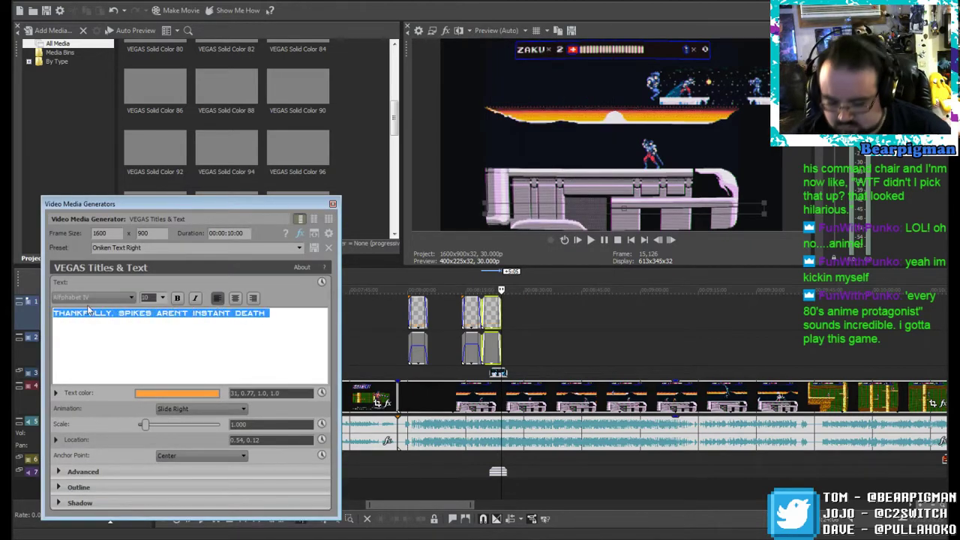
type("YOU CAN EVEN")
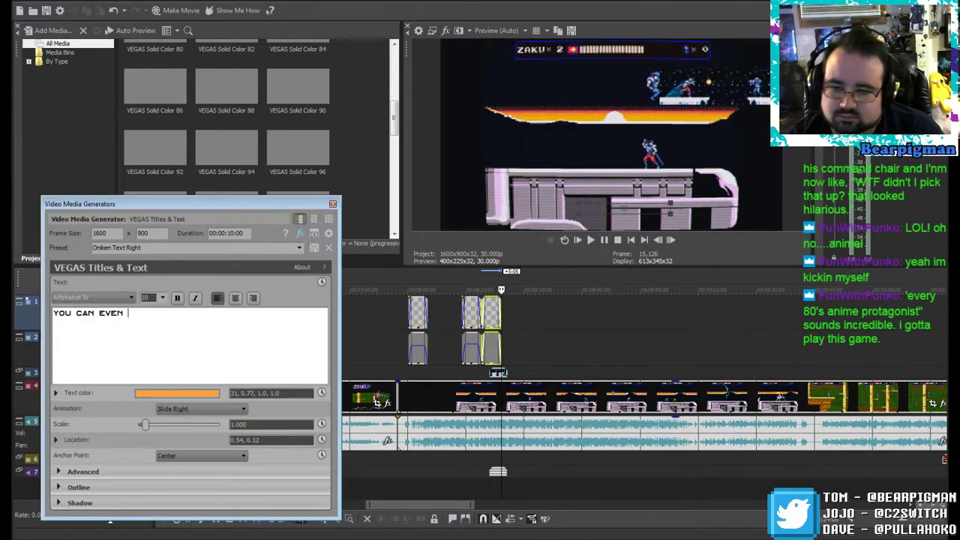
type(" DO THIS TO ENEMY")
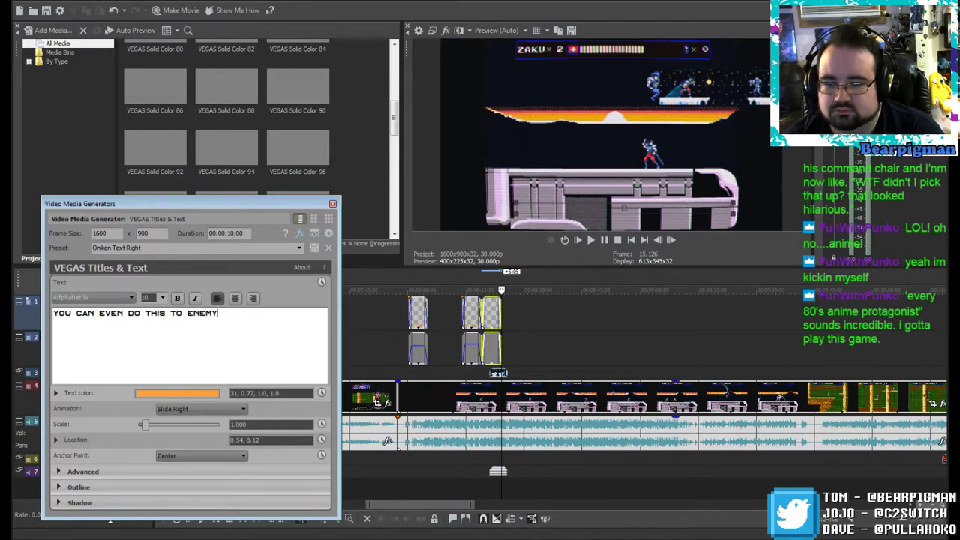
key("Return")
type("B")
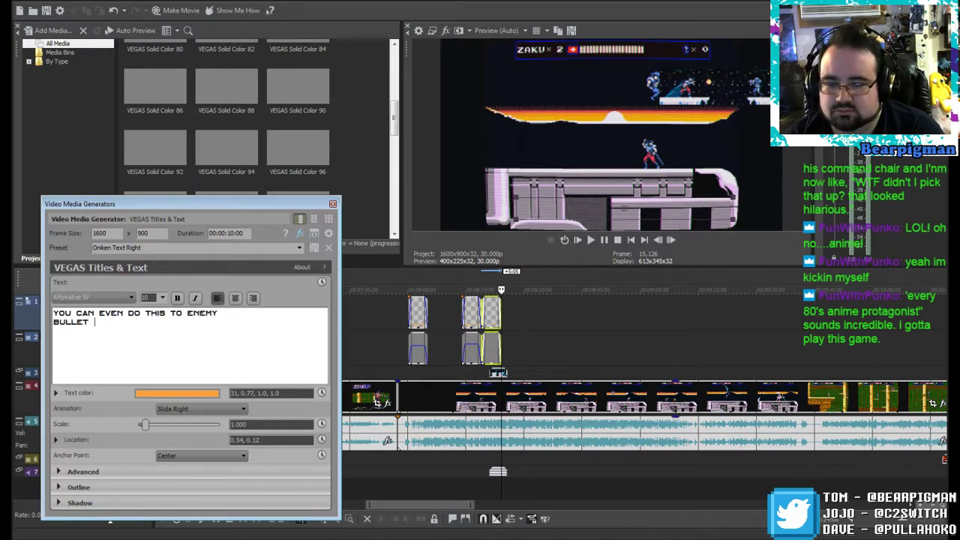
type("ULLETS FROM OTHER STAG")
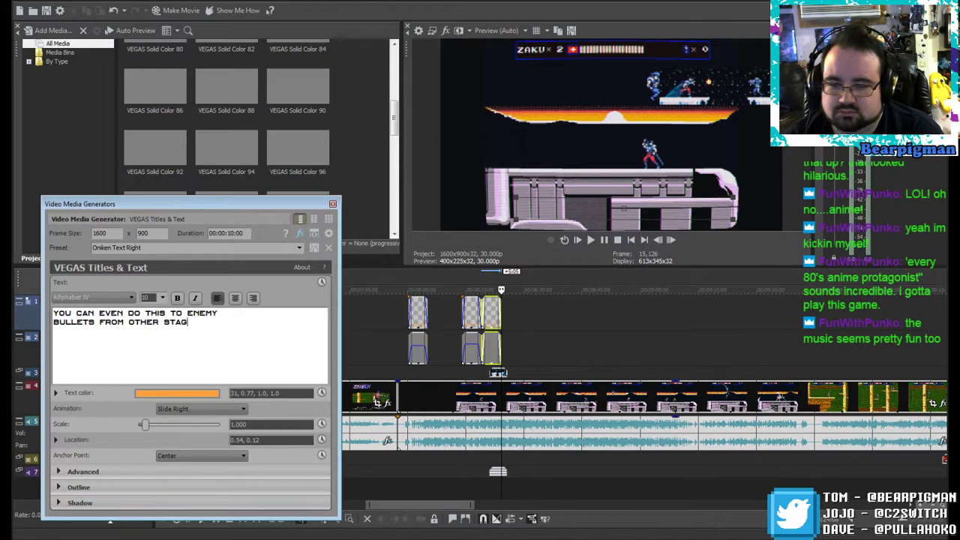
type("ES. HANDY")
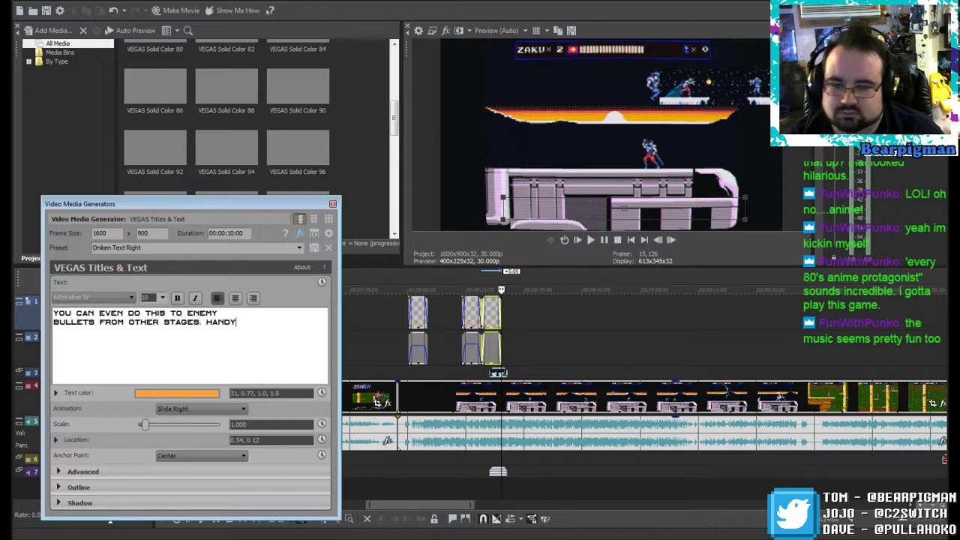
left_click(333, 205)
Step: Lower the opacity of the enemy bullets caption's backing and play back the result from 00:08:12:02
left_click(535, 321)
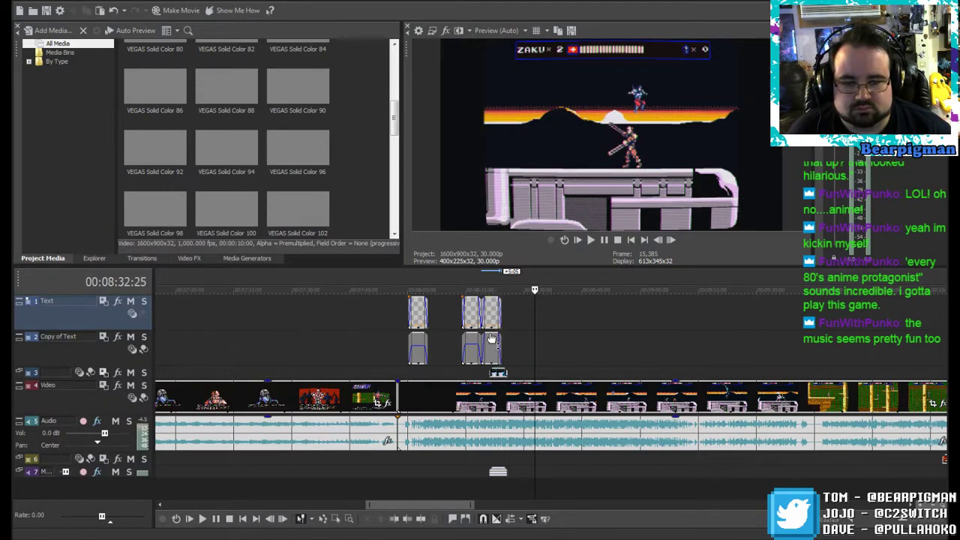
left_click(489, 349)
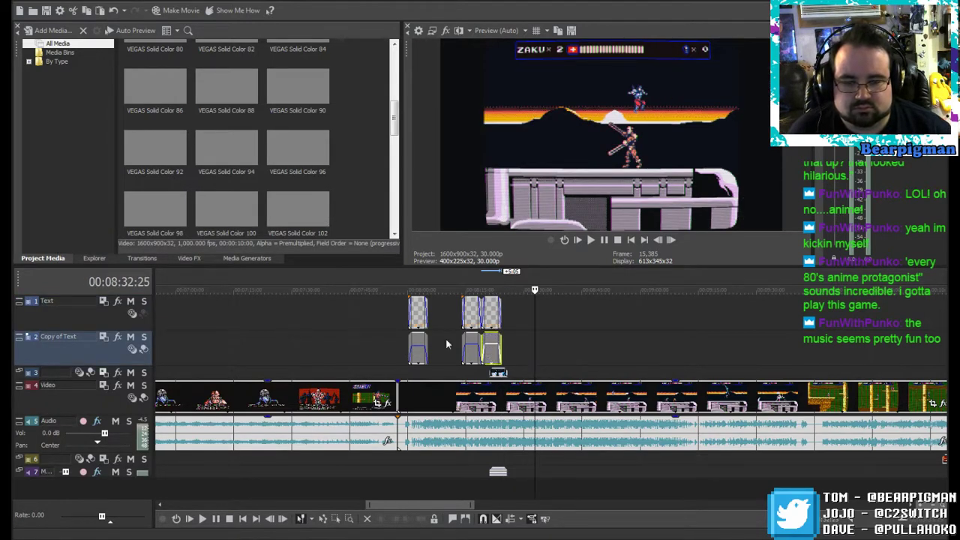
left_click(455, 315)
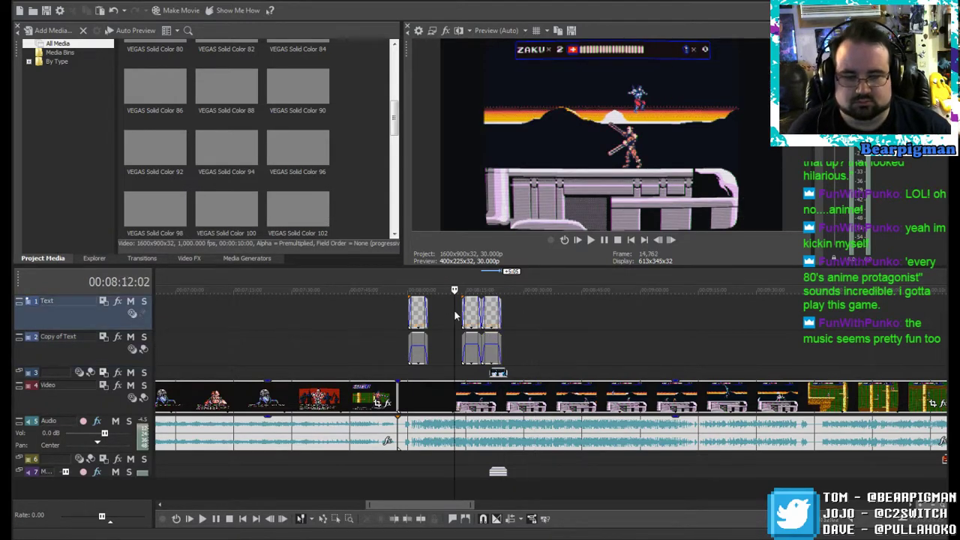
left_click(591, 239)
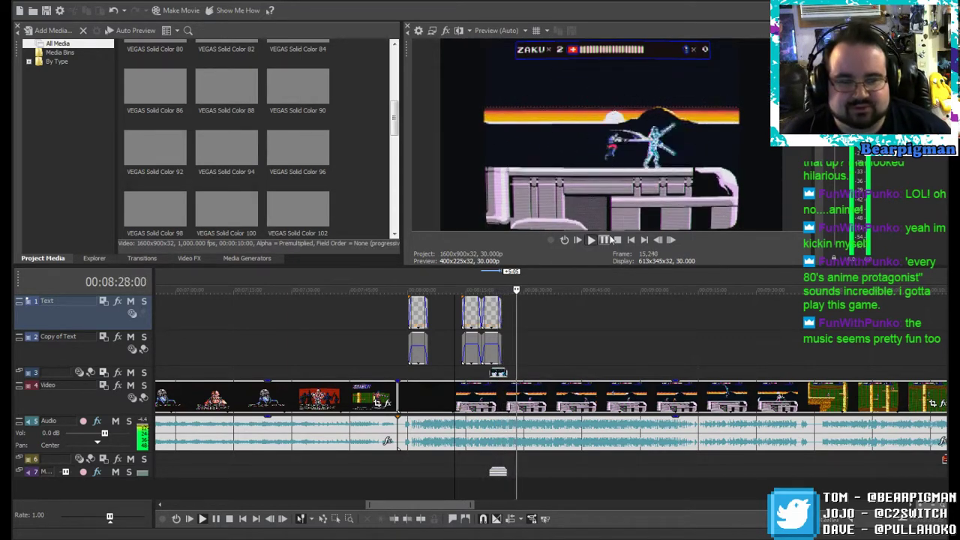
Step: Stop playback at 00:08:29:25 and paste the copied caption and backing there as a new copy of the source media
left_click(604, 240)
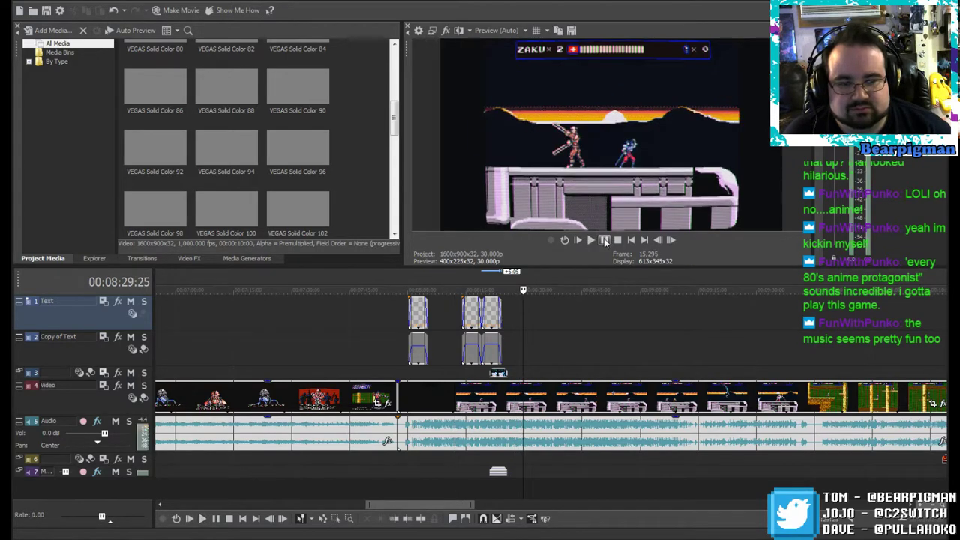
right_click(523, 311)
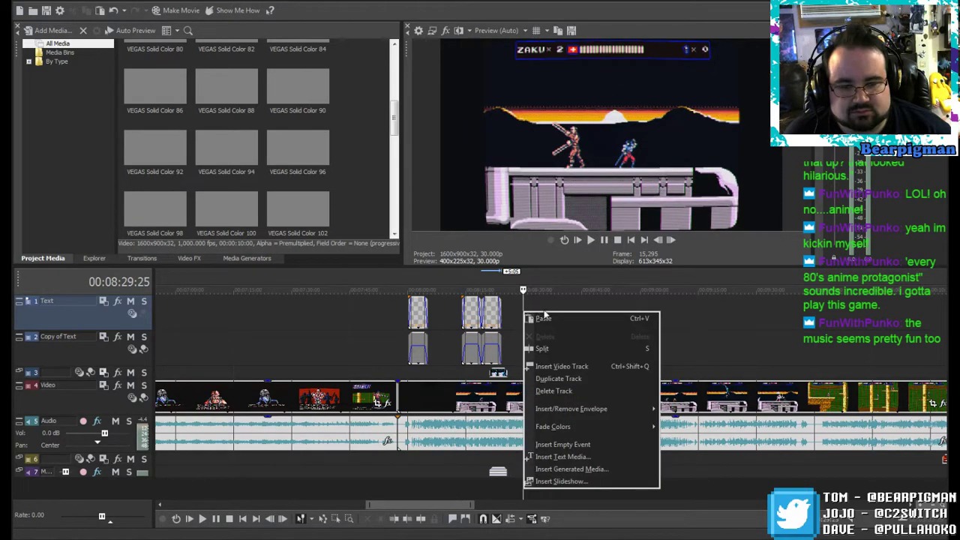
left_click(554, 320)
left_click(567, 221)
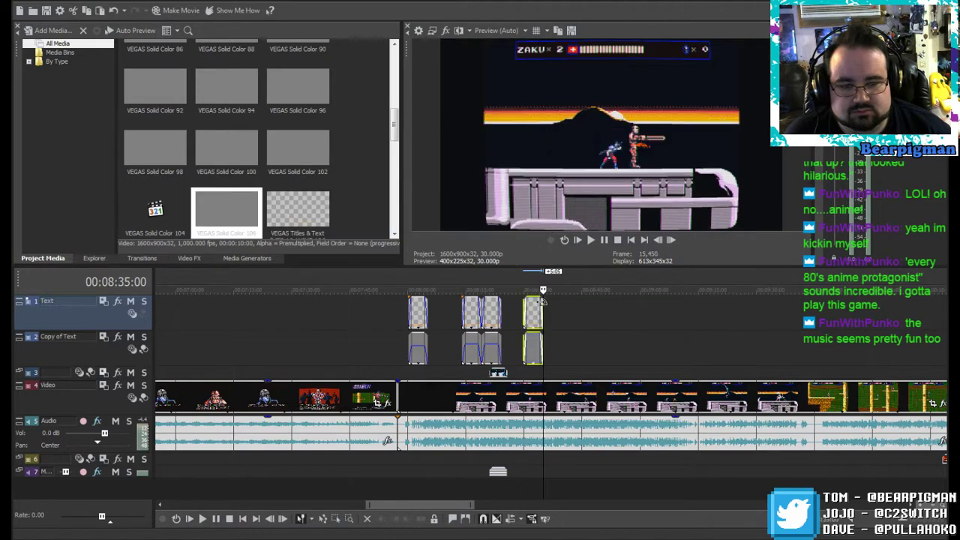
Step: Open the text of the caption pasted at 00:08:29:25 for editing and clear its old wording
right_click(531, 307)
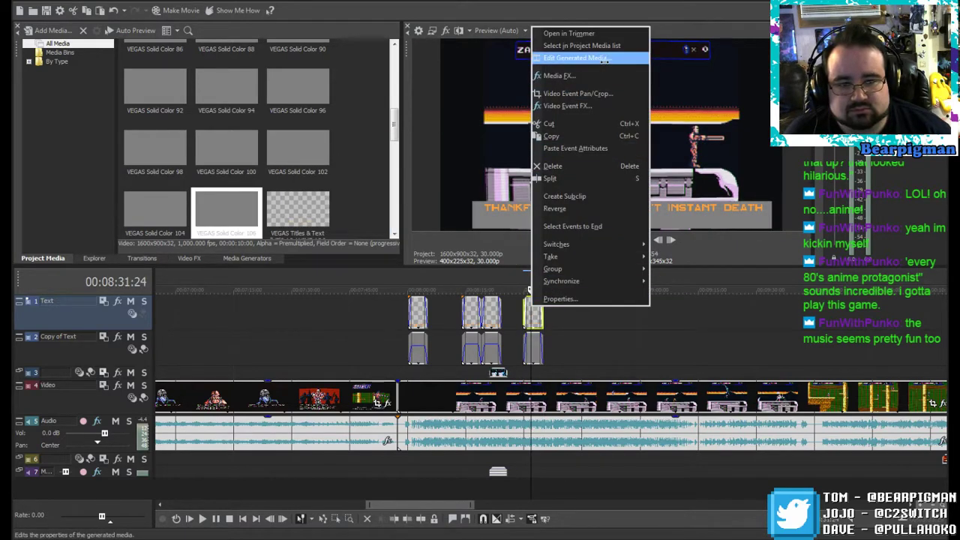
left_click(576, 58)
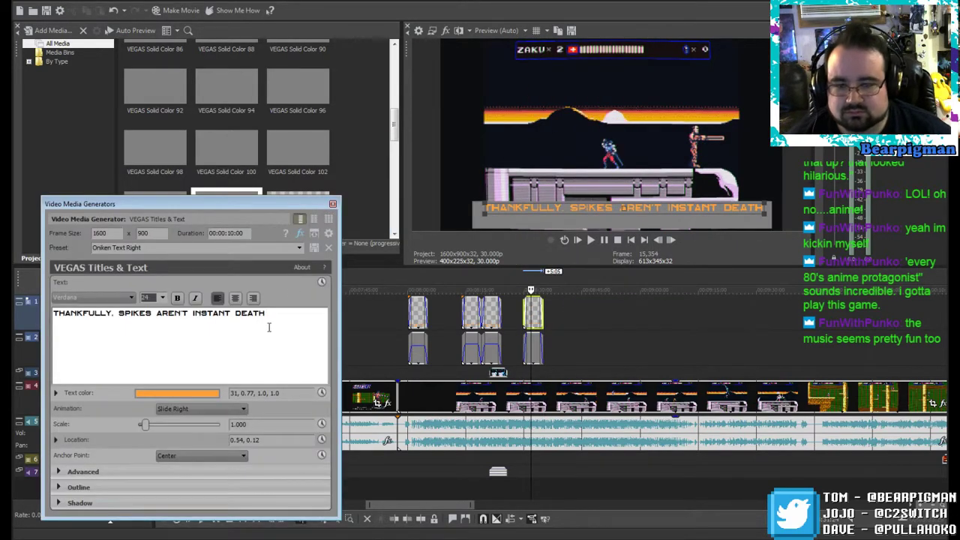
left_click_drag(269, 326, 52, 313)
type("HE")
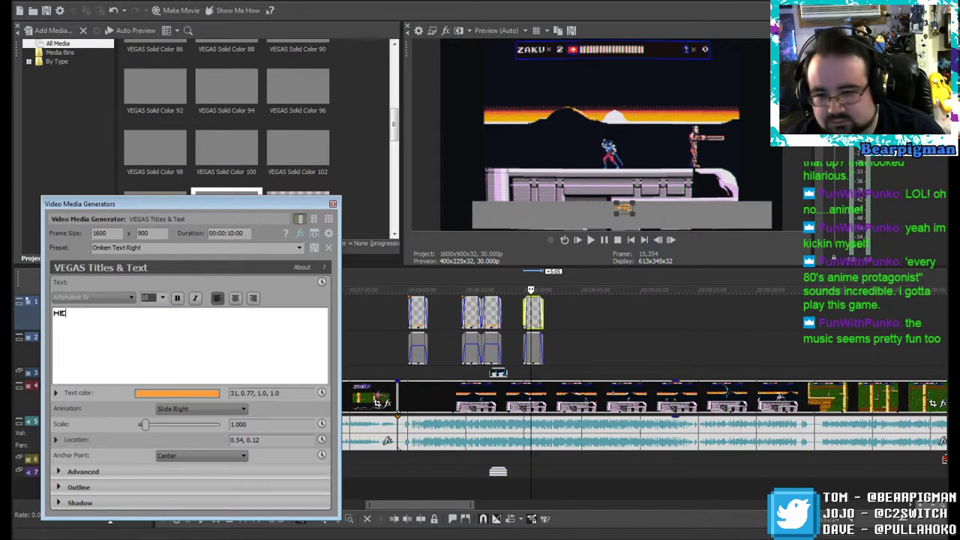
type(" CAN ONLY GET HIT ON")
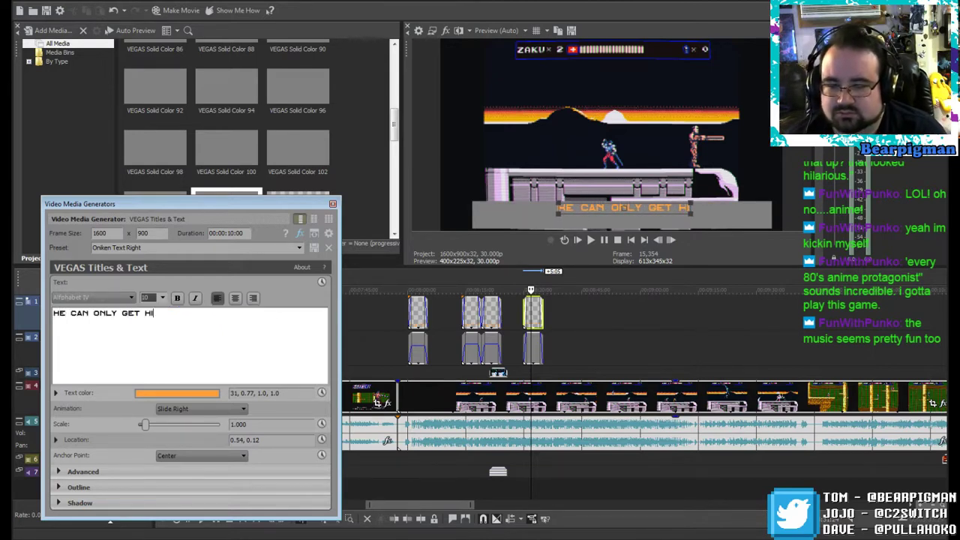
key("BackSpace")
key("BackSpace")
key("BackSpace")
key("BackSpace")
key("BackSpace")
key("BackSpace")
key("BackSpace")
key("BackSpace")
key("BackSpace")
key("BackSpace")
key("BackSpace")
key("BackSpace")
key("BackSpace")
key("BackSpace")
key("BackSpace")
key("BackSpace")
key("BackSpace")
key("BackSpace")
key("BackSpace")
key("BackSpace")
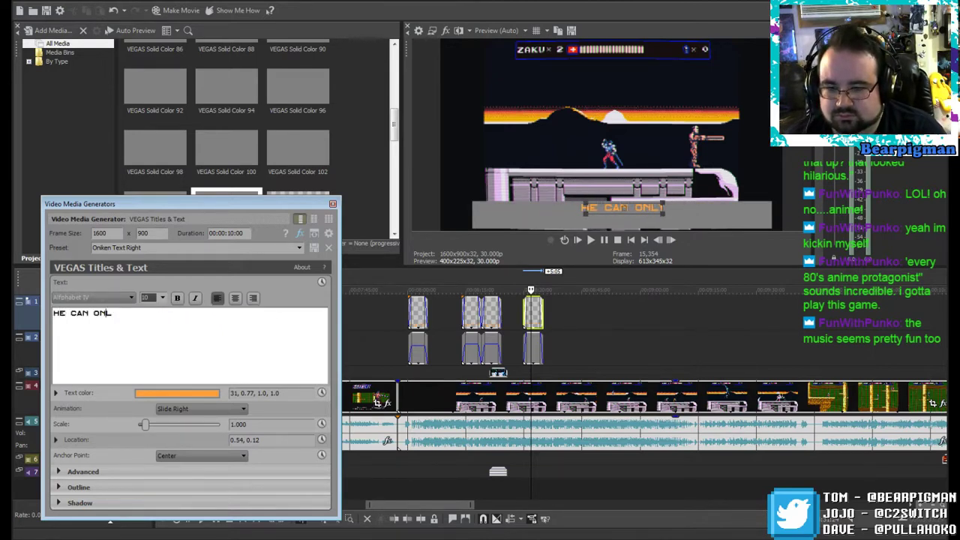
Step: Set the caption's text to "HIS ENTIRE FRONT IS A SHIELD..." with "...MADE OUTTA TWO CHAINSAWS...COOL" on a second line
type("IS ENTIRE ")
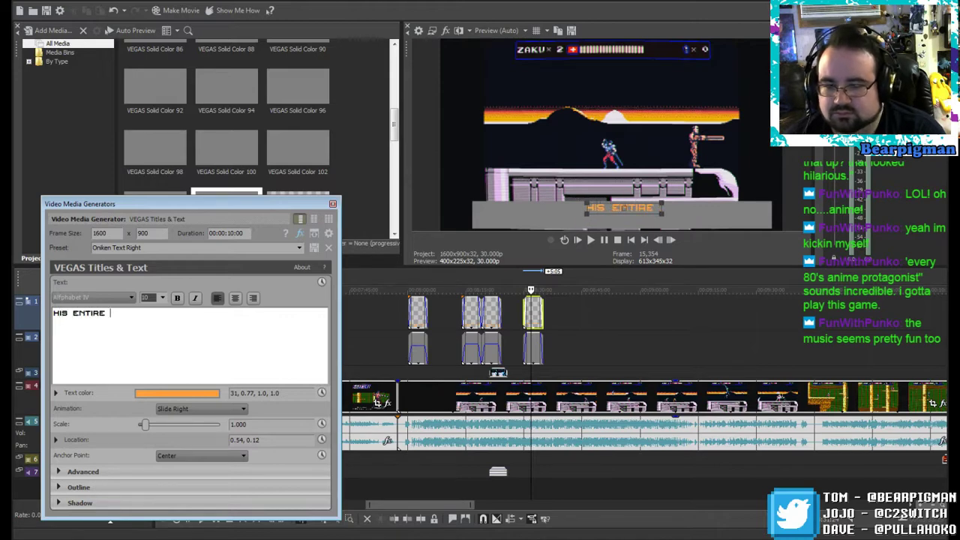
type("FRONT IS A SH")
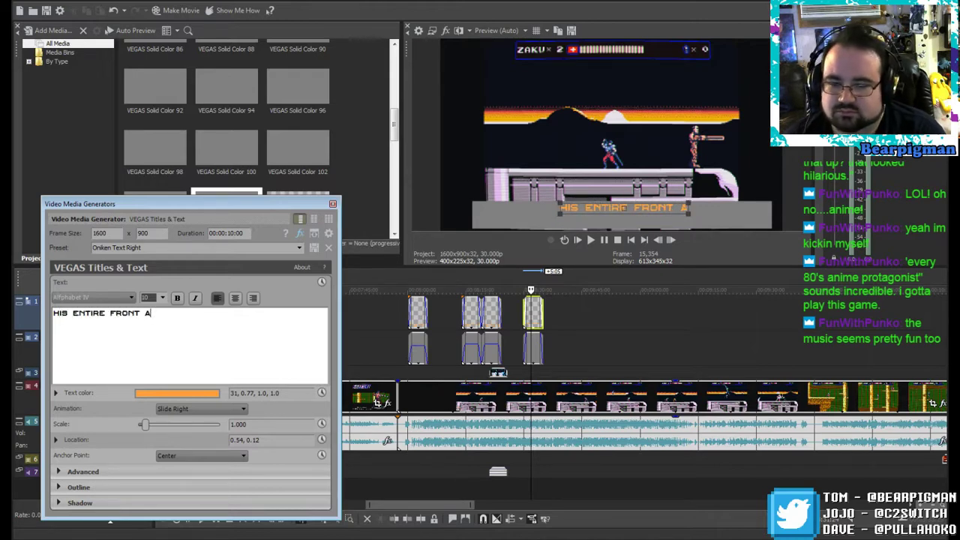
type("IELD.")
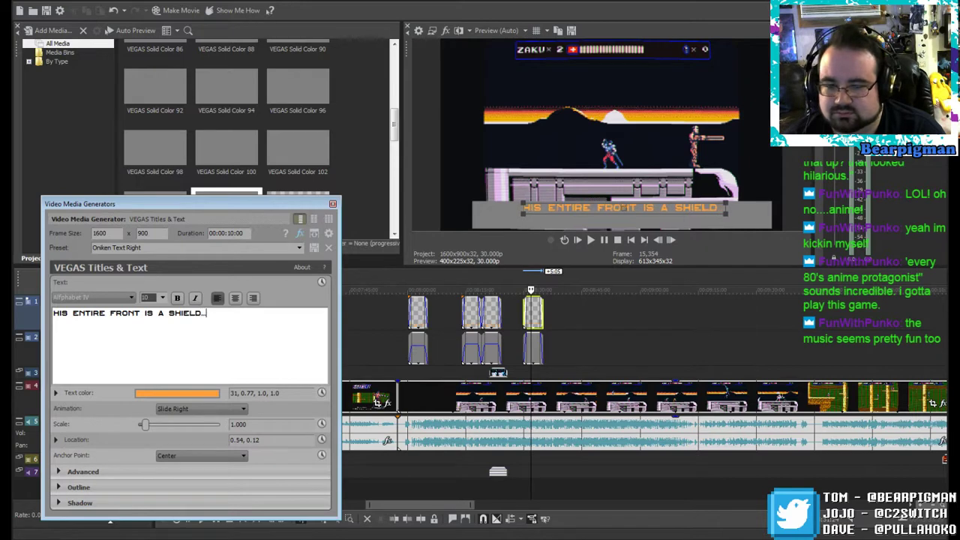
type("..")
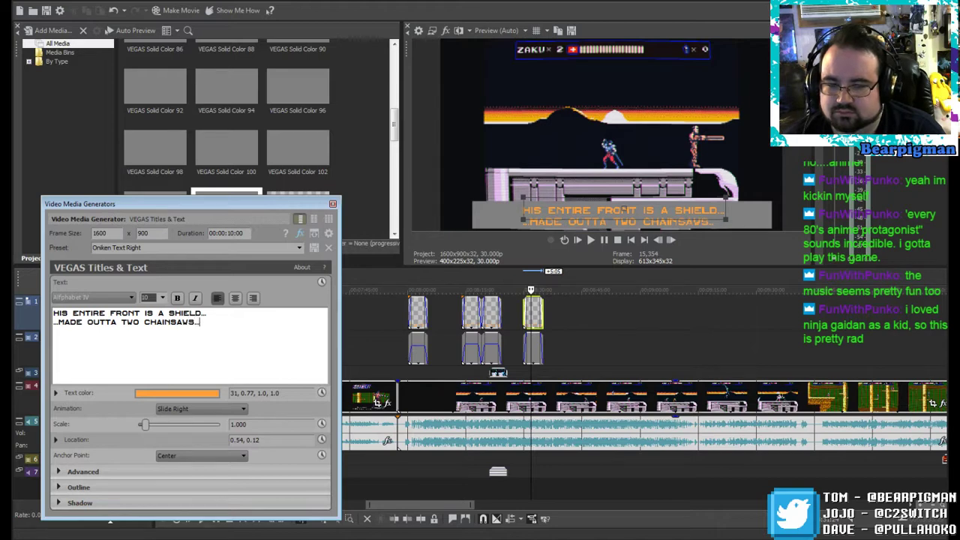
type(" ...MADE OUTTA TWO CHAINSAWS...COOL")
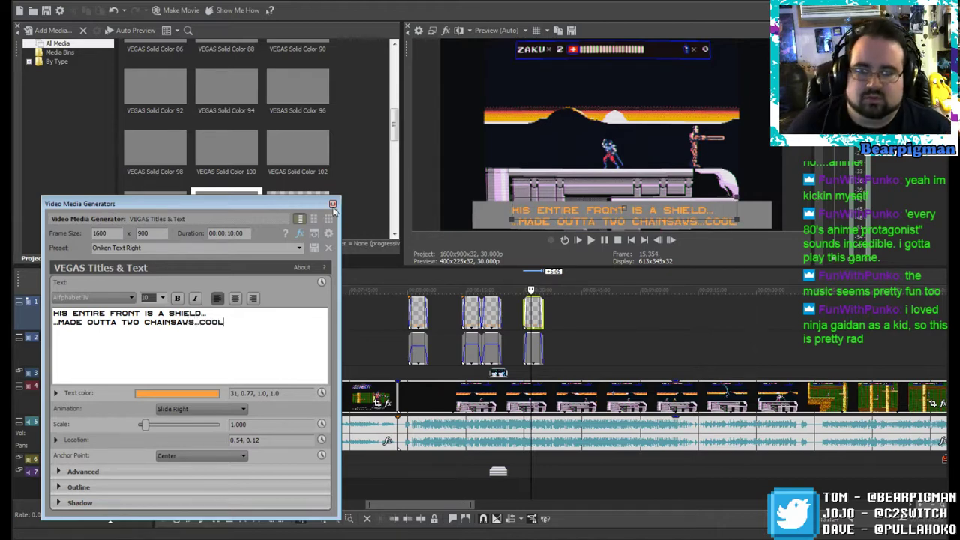
left_click(333, 205)
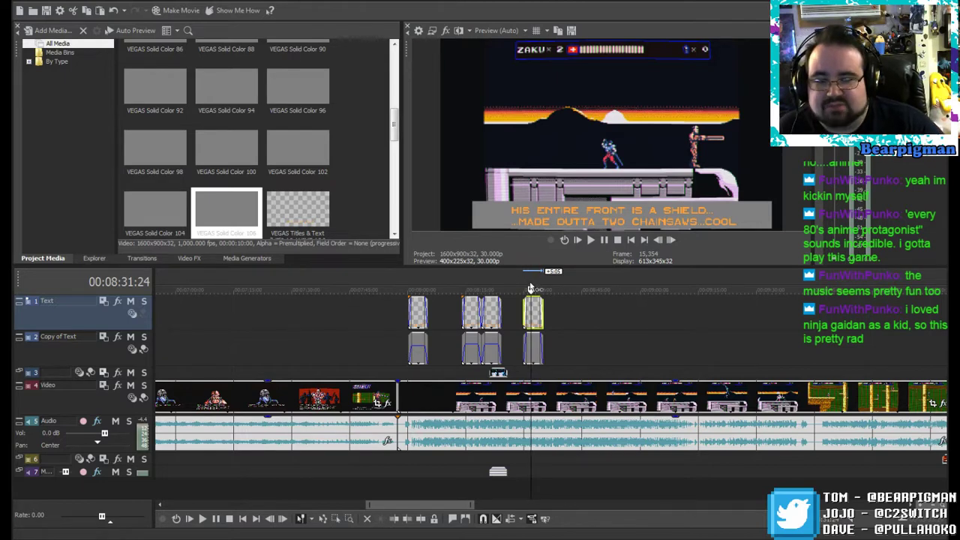
Step: Lower the opacity of the chainsaw shield caption's backing to about 70% and play back the result from 00:08:28:23
left_click(535, 338)
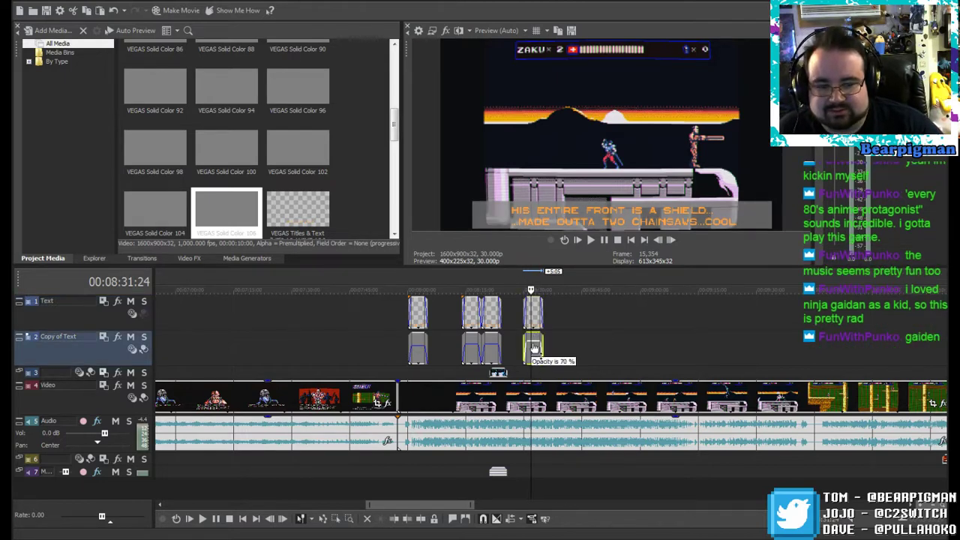
left_click(519, 304)
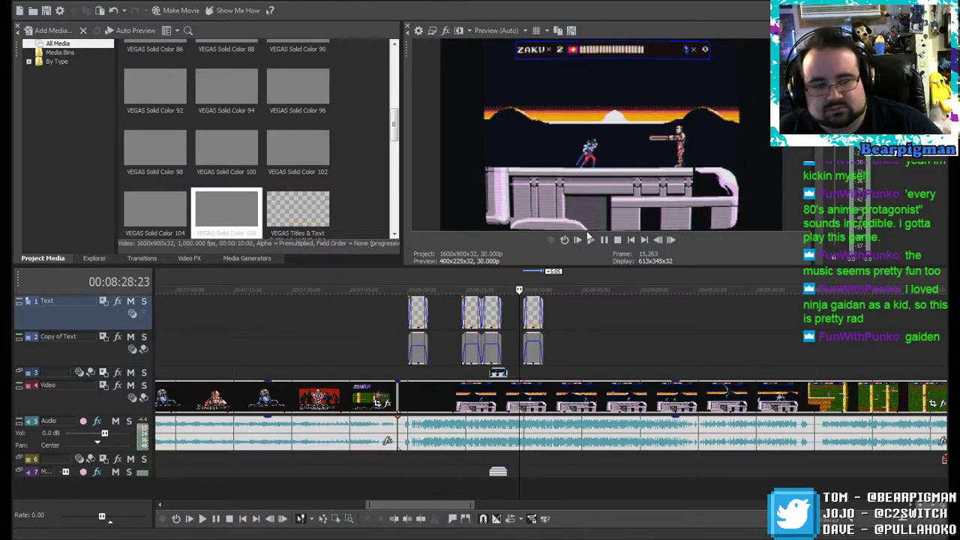
left_click(590, 239)
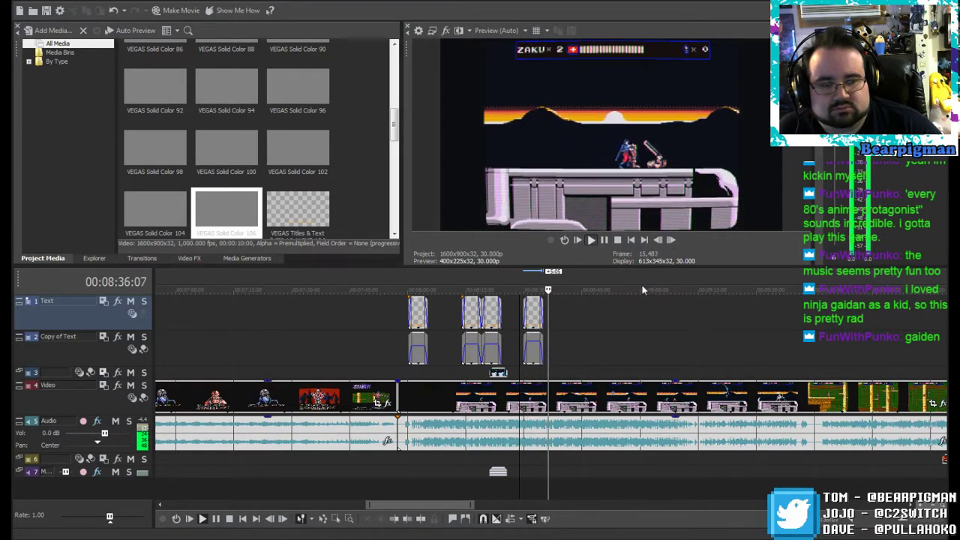
left_click(605, 240)
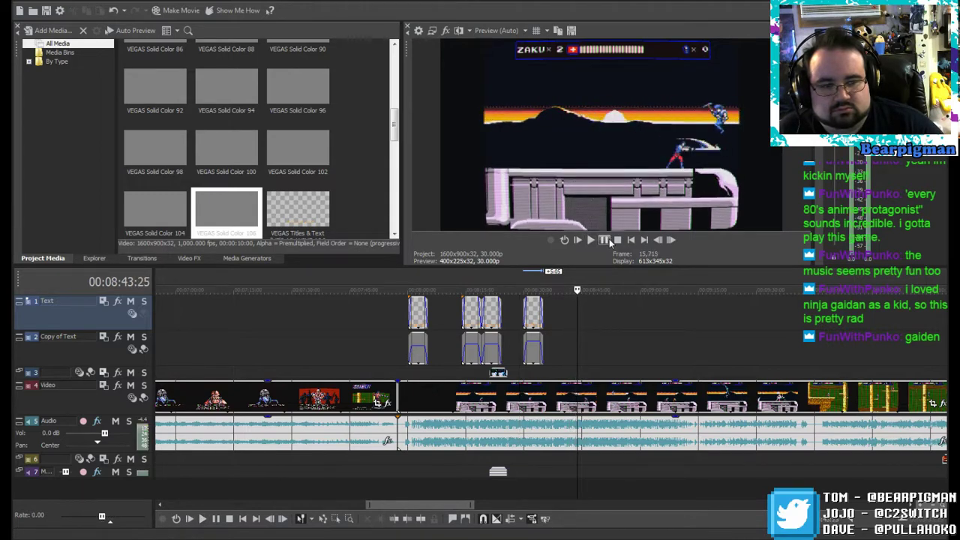
Step: Find the health refill moment at 00:09:01:11 and paste the copied caption and backing there as a new copy of the source media
left_click_drag(575, 298, 632, 297)
left_click(605, 242)
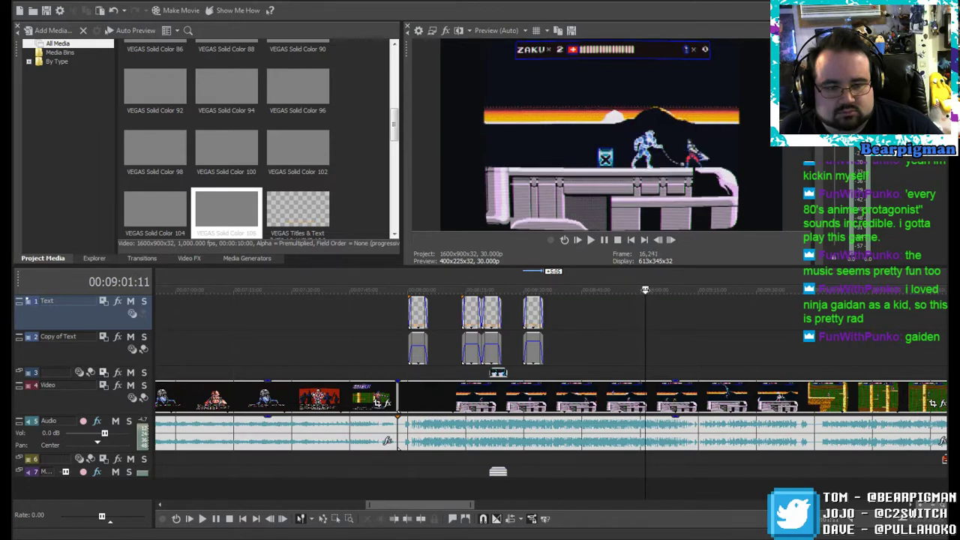
right_click(645, 301)
left_click(660, 314)
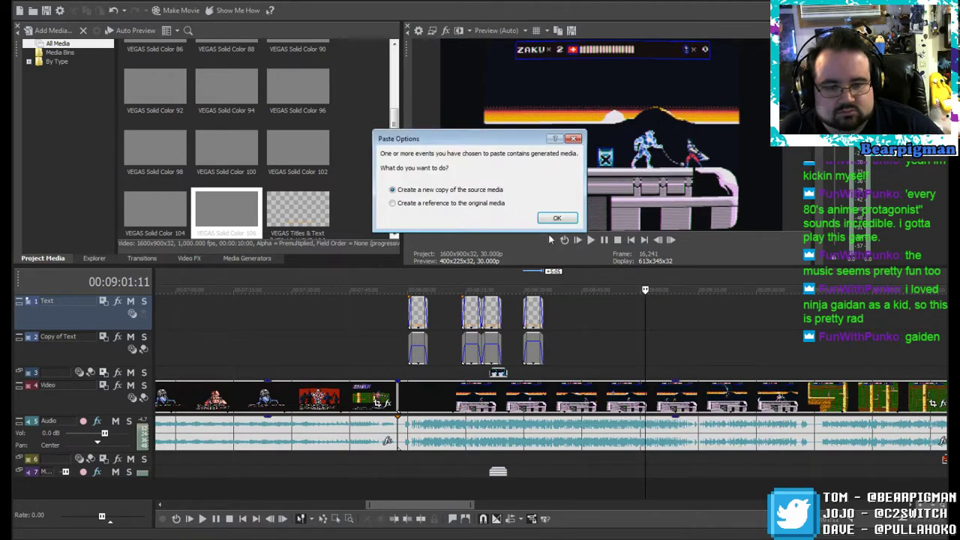
left_click(557, 218)
Step: Replace the text of the caption at 00:09:01:11 with "AVOIDING HIM IS EXTREMELY HARD" and "SO JUST USE THE HEALTH REFILL" on a second line
right_click(655, 309)
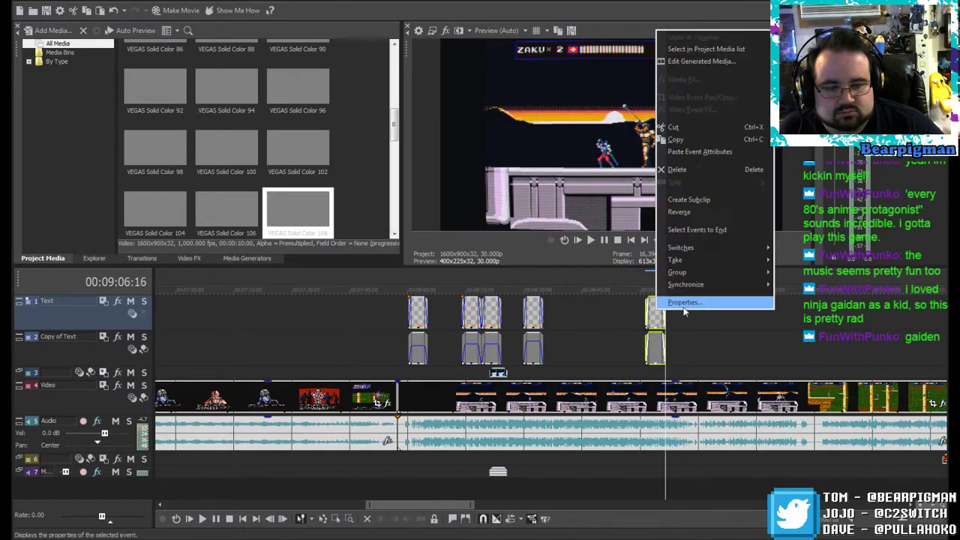
left_click(710, 63)
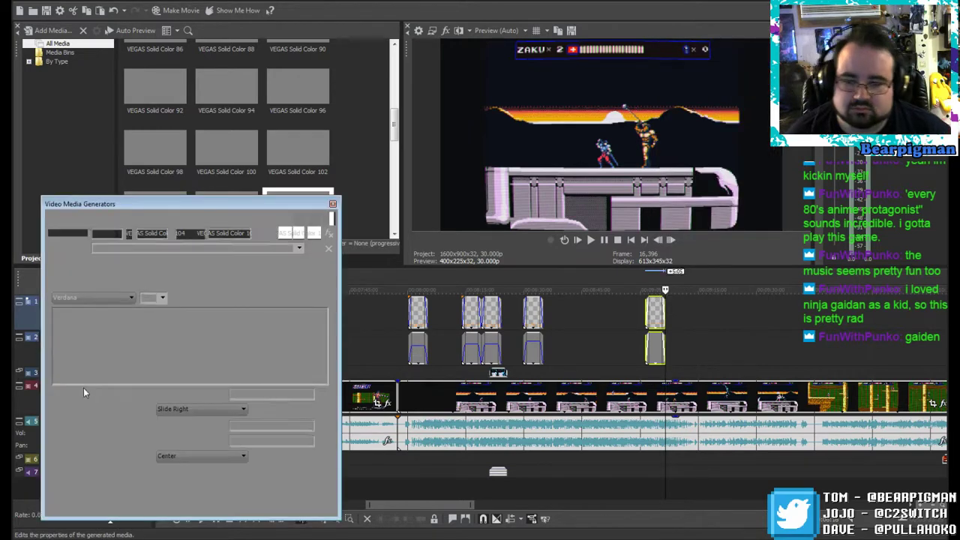
left_click_drag(265, 312, 54, 312)
type("AVOIDING HIM IS E")
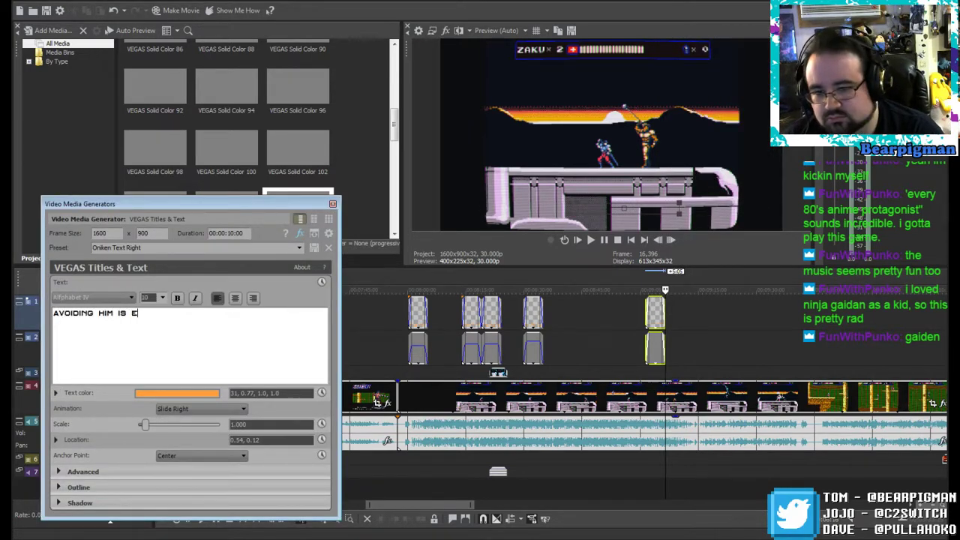
type("XTREMELY HAR")
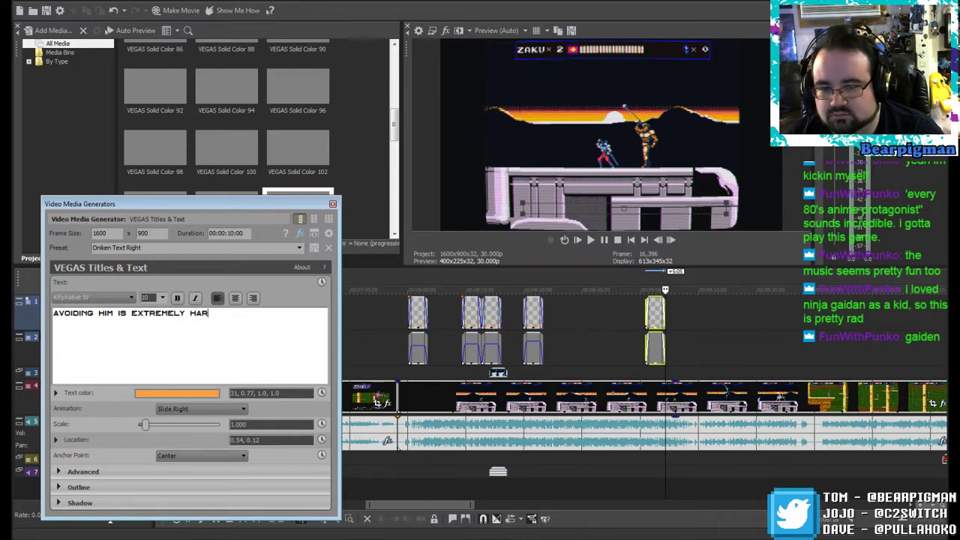
type("D")
key("Return")
type("SO JUST USE THE HEALTH REFILL")
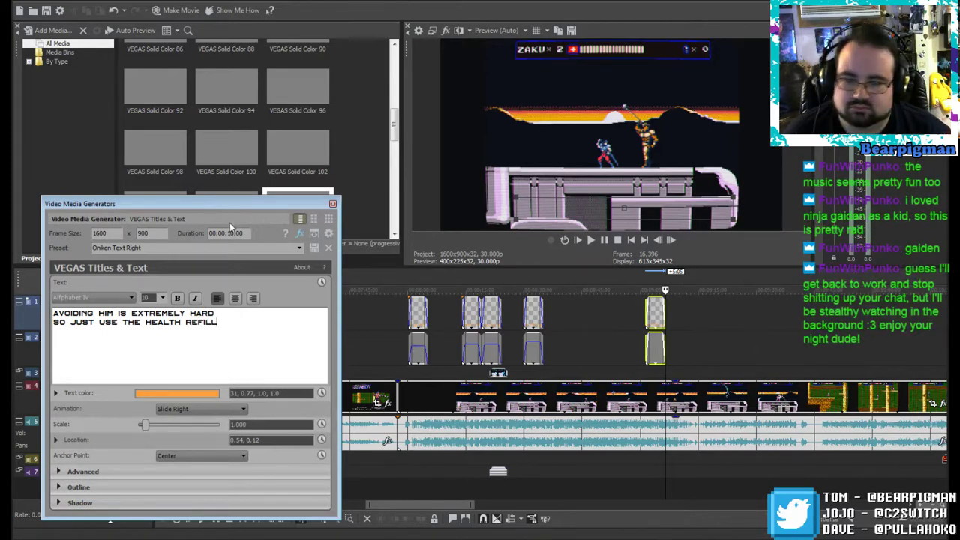
left_click(332, 204)
Step: Lower the opacity of the health refill caption's backing and play back the result from 00:09:01:02
left_click(712, 320)
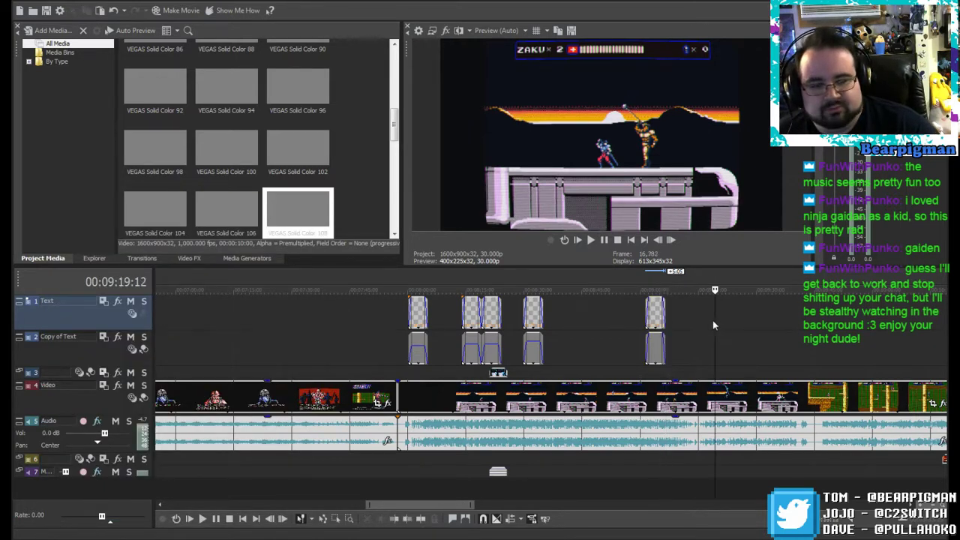
left_click(657, 337)
left_click_drag(657, 338, 657, 347)
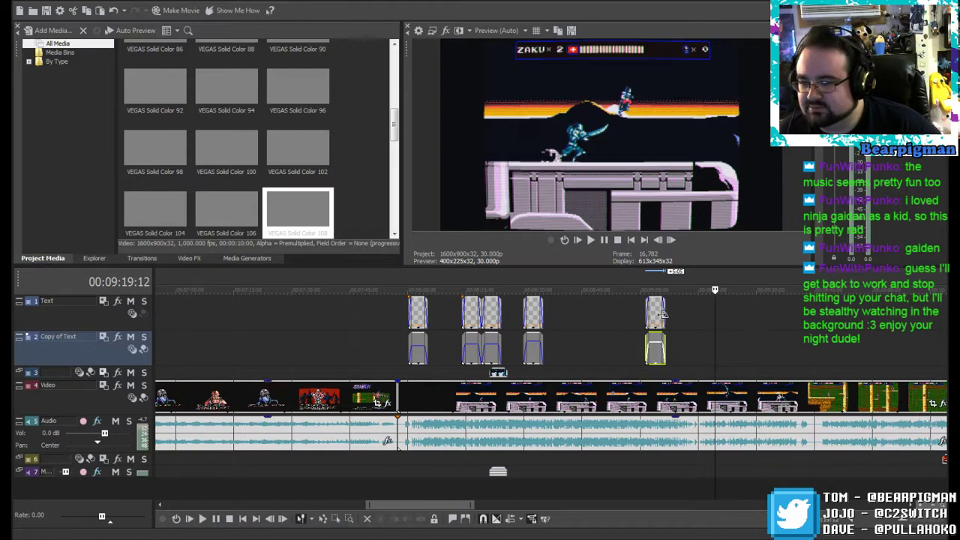
left_click(644, 308)
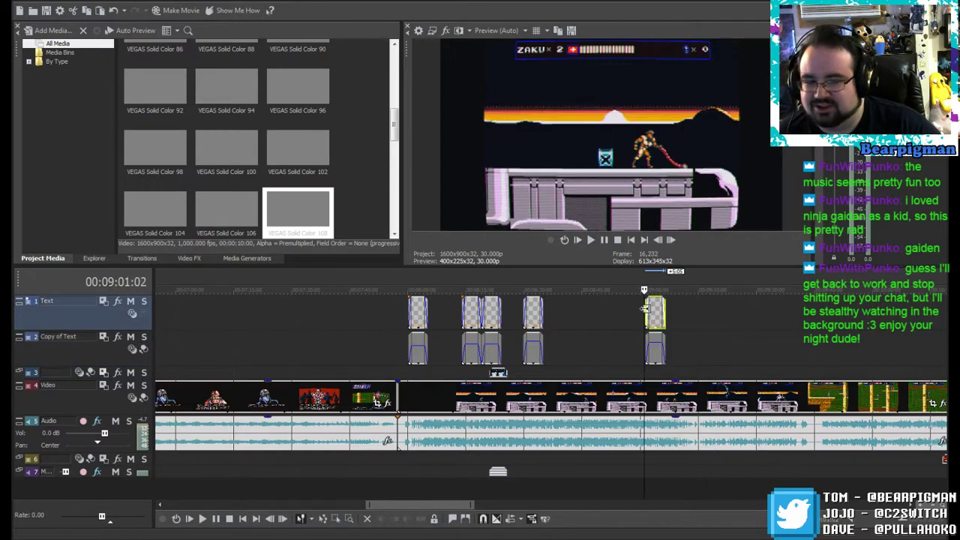
left_click(590, 239)
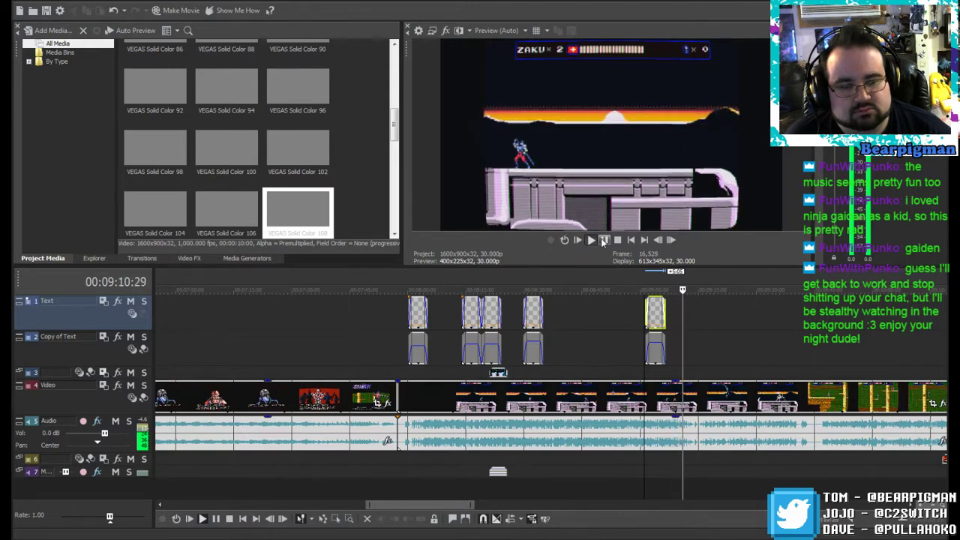
left_click(603, 240)
Step: Paste the copied caption and backing at 00:09:17:02 as a new copy of the source media
left_click_drag(683, 291, 705, 293)
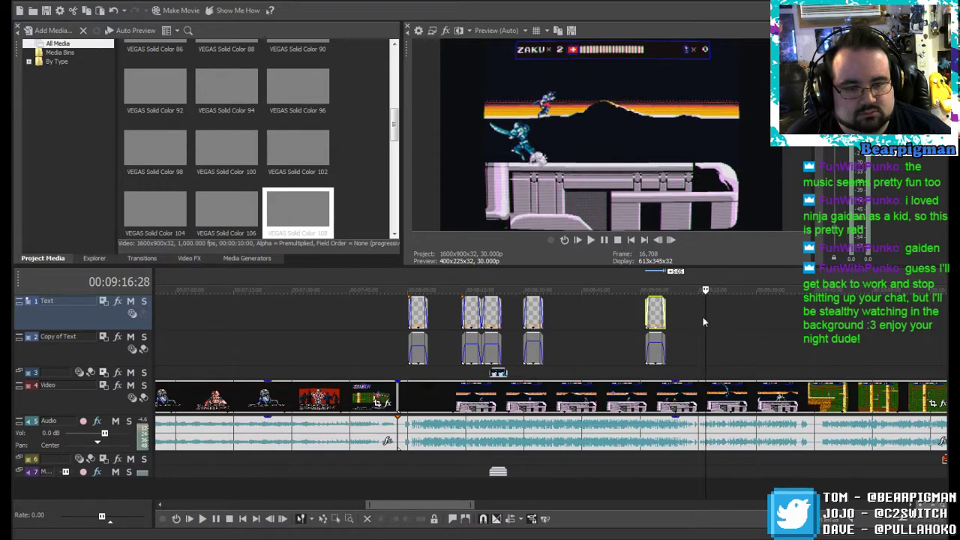
left_click(705, 313)
right_click(706, 312)
left_click(722, 320)
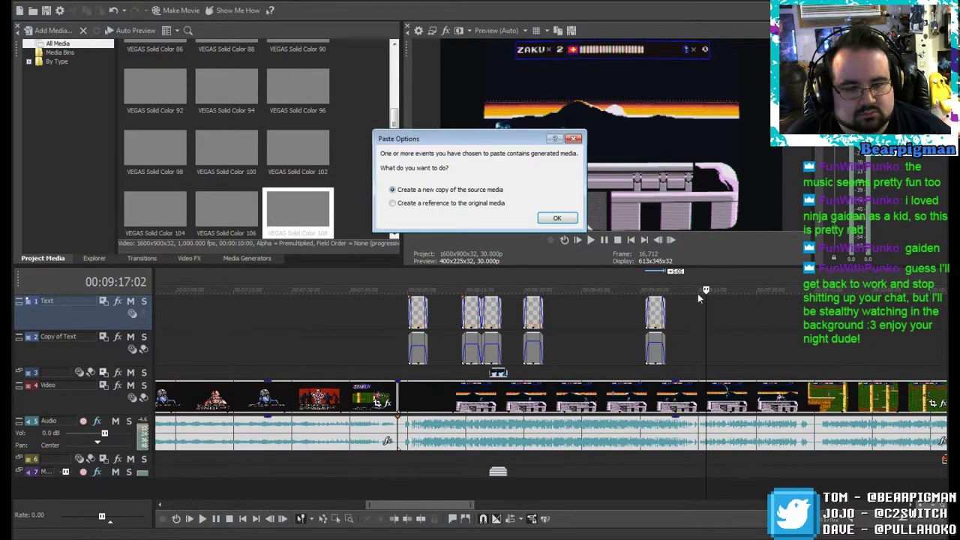
left_click(557, 217)
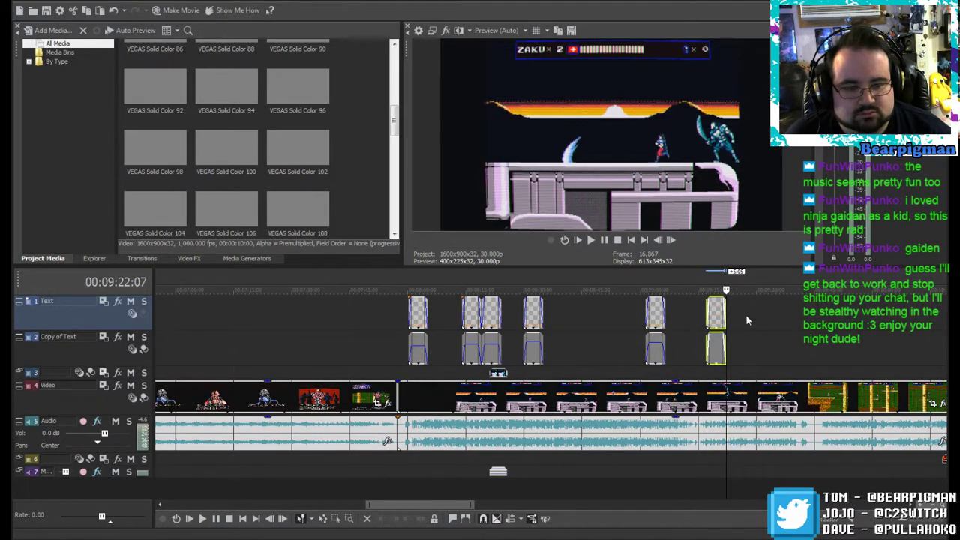
Step: Replace the text of the caption at 00:09:17:02 with "THIS GUY IS WAY HARDER THAN HE LOOKS" and "JUST HOP OVER HIM AND COUNTER ATTACK" on a second line
left_click(714, 313)
right_click(713, 313)
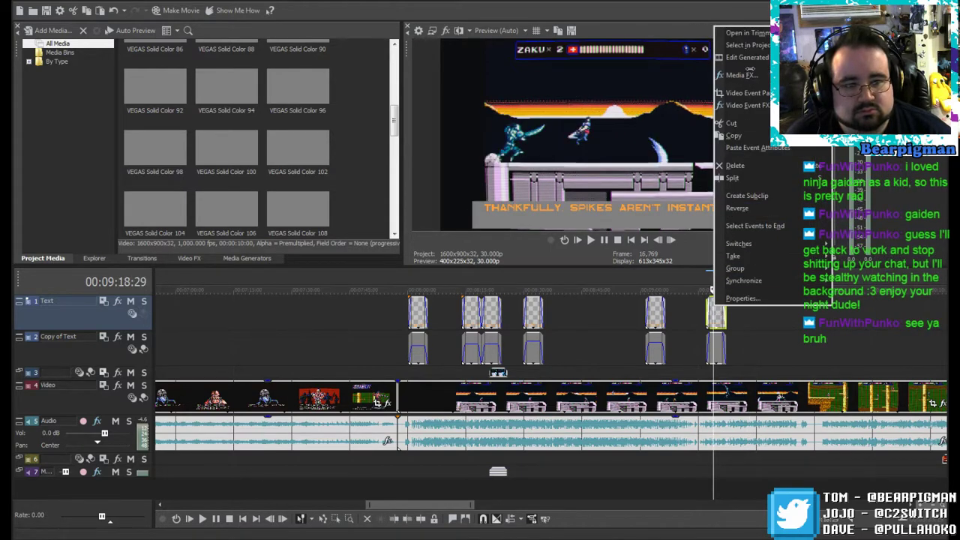
left_click(748, 58)
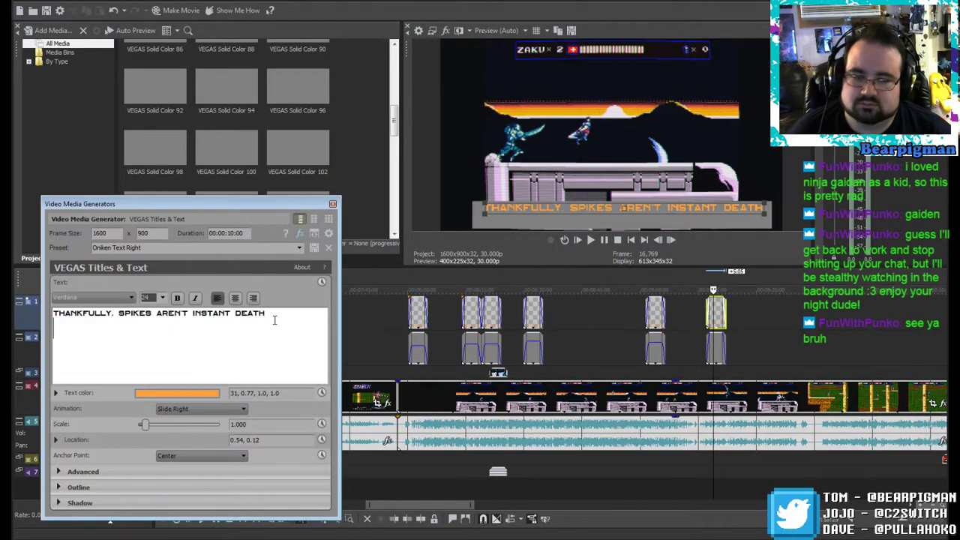
key("ctrl+a")
type("TH")
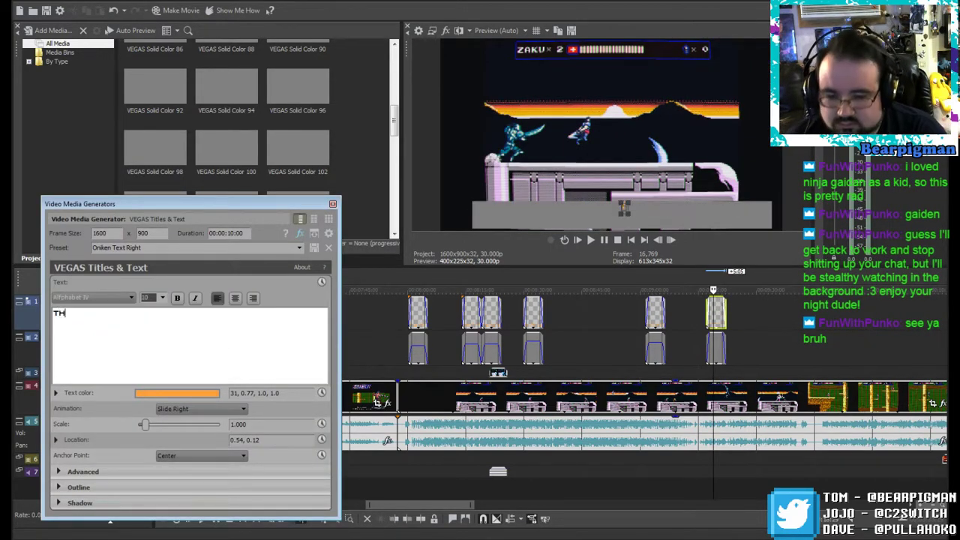
type("IS GUY IS WA")
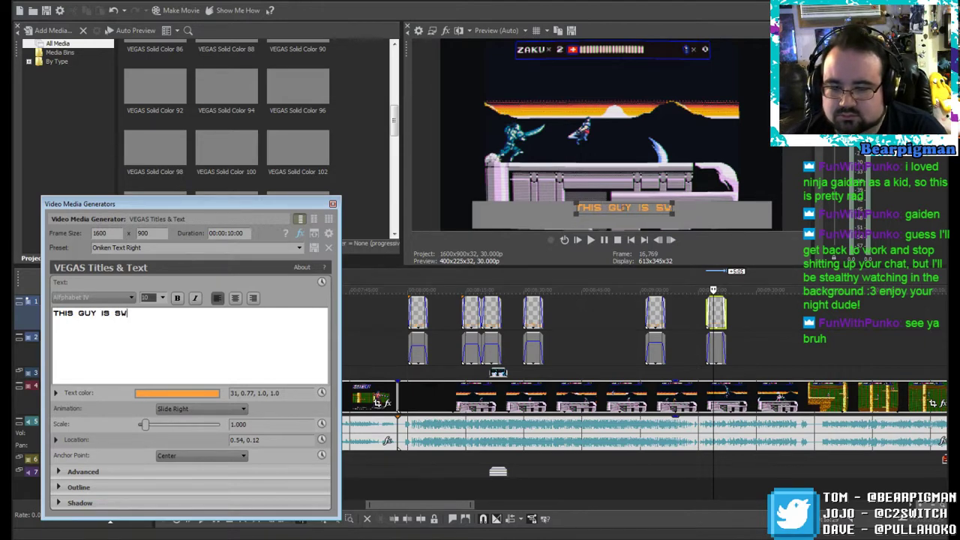
type("Y HARDER THA")
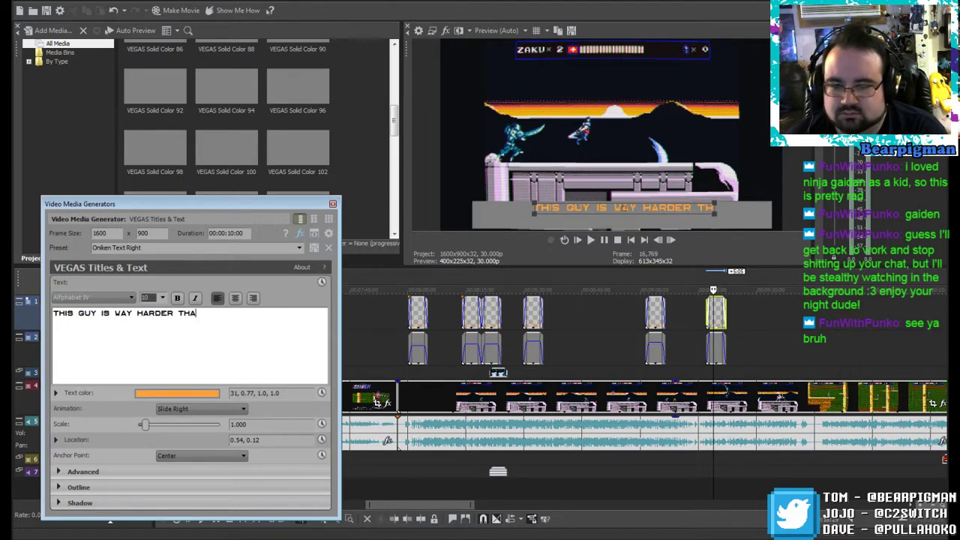
type("N HE LOOKS")
key("Return")
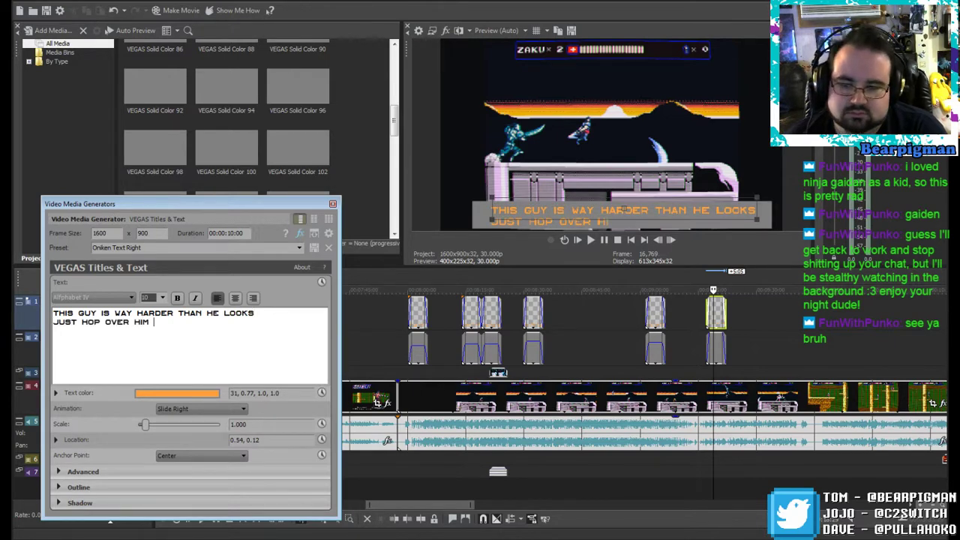
type("JUST HOP OVER HIM AND COUNTER ATTA")
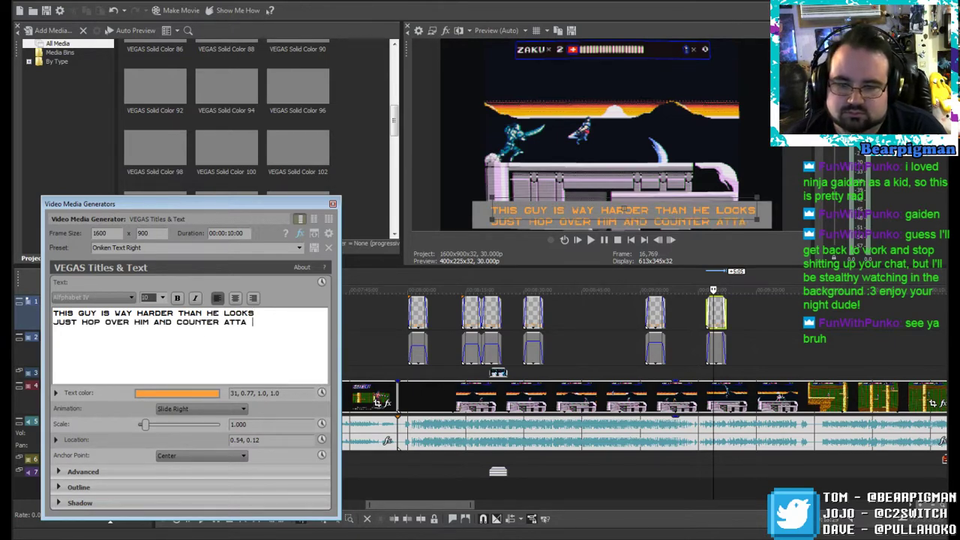
type("CK")
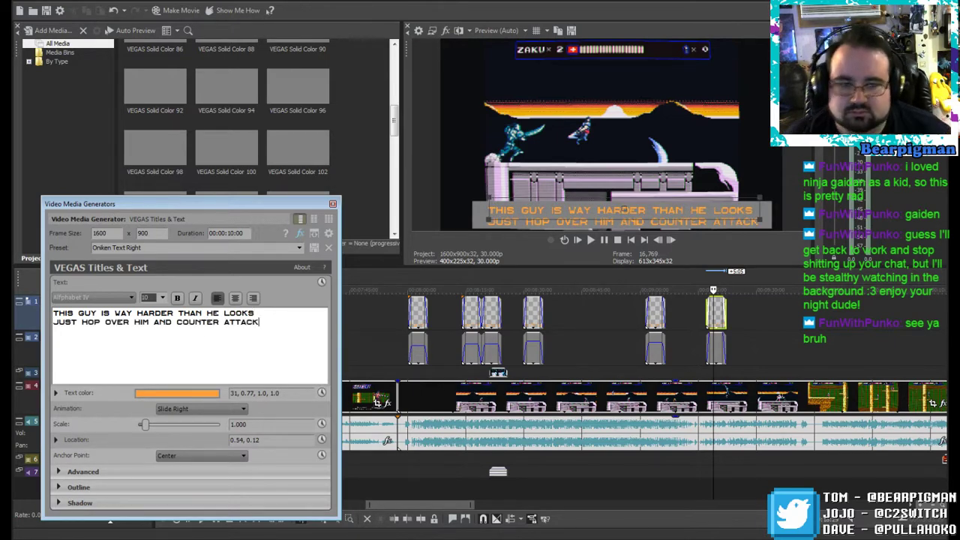
left_click(333, 204)
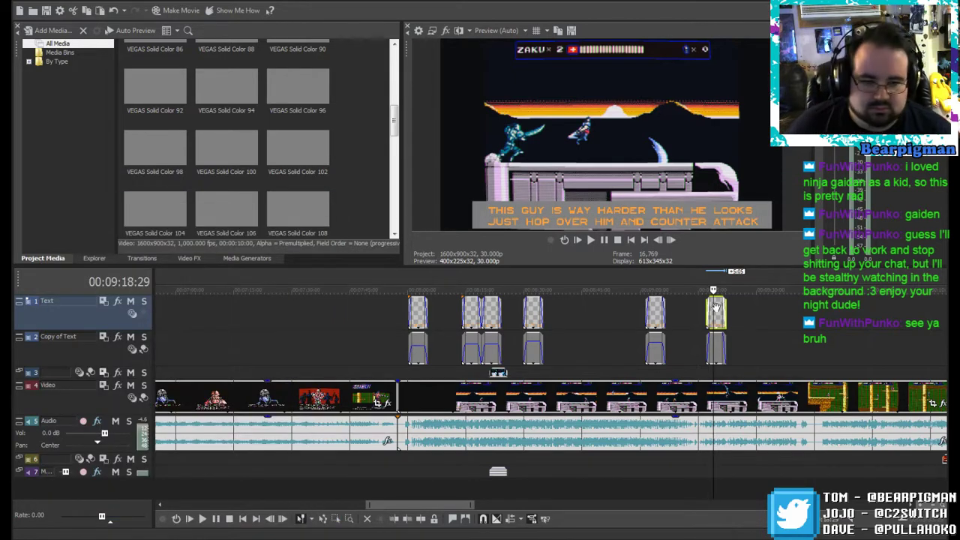
Step: Play the footage from 00:09:14:28, find the forest climb at 00:10:10:23 and paste the copied caption and backing there as a new copy of the source media
left_click(698, 310)
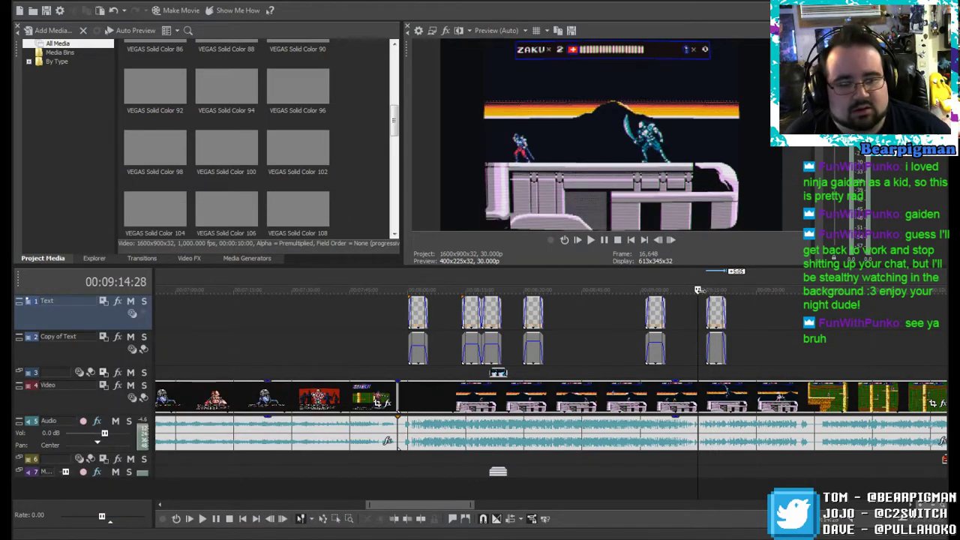
key("space")
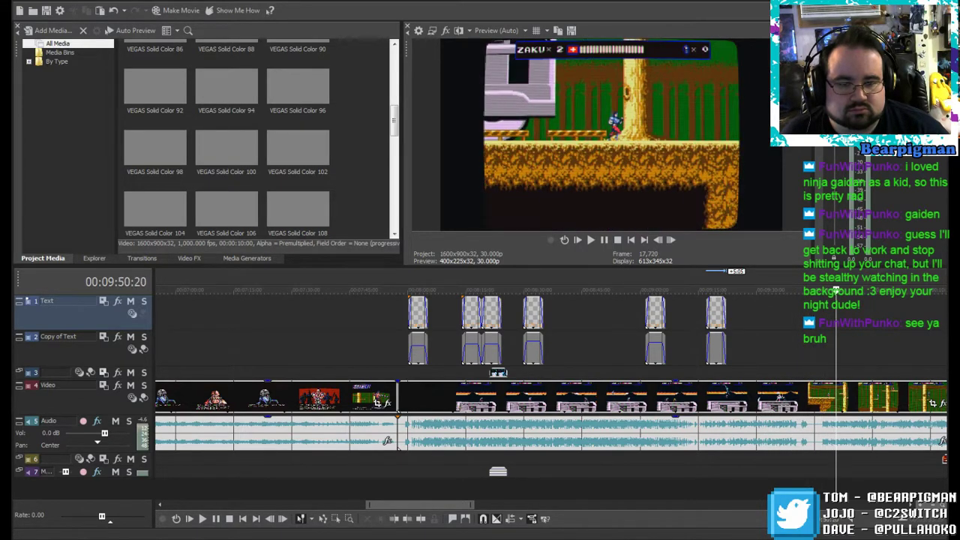
left_click_drag(420, 513, 455, 512)
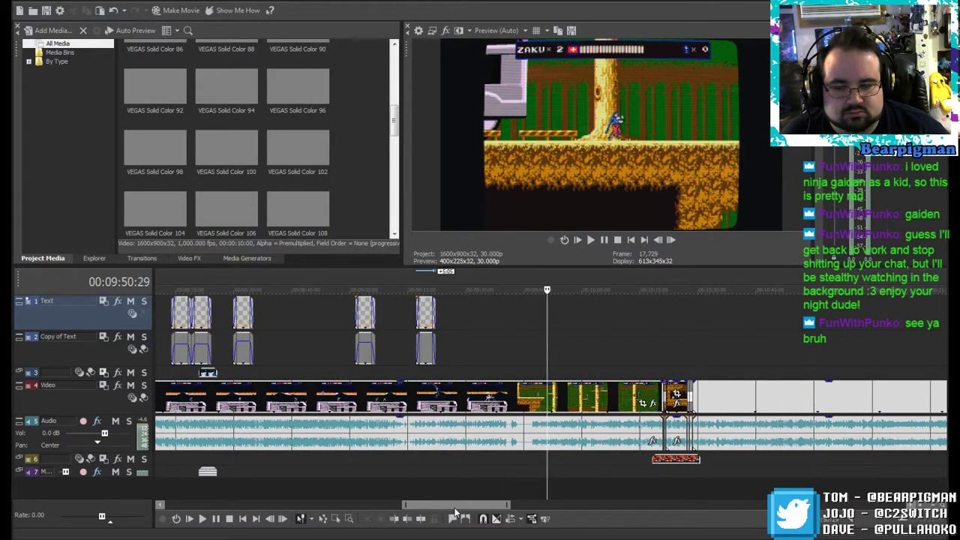
left_click_drag(548, 290, 623, 291)
left_click(575, 312)
right_click(623, 302)
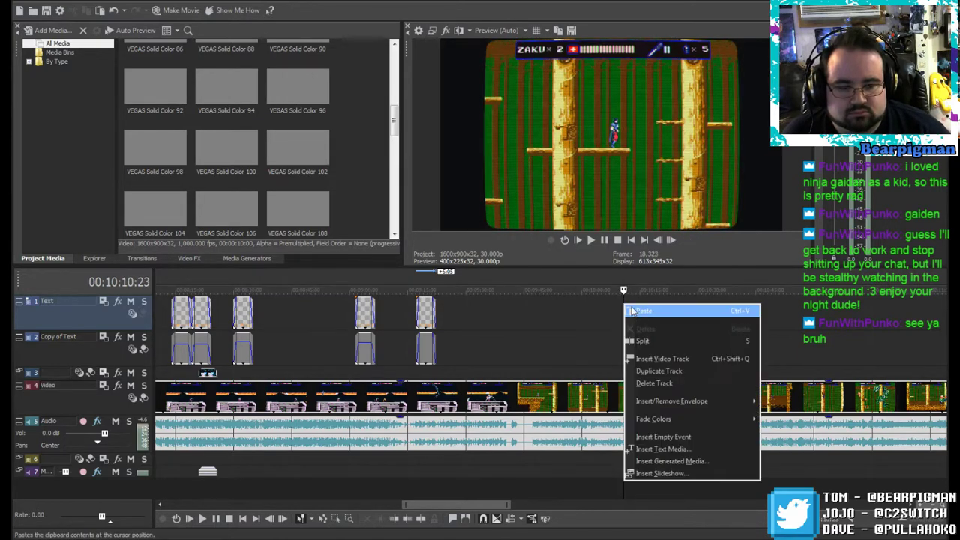
left_click(641, 311)
left_click(572, 218)
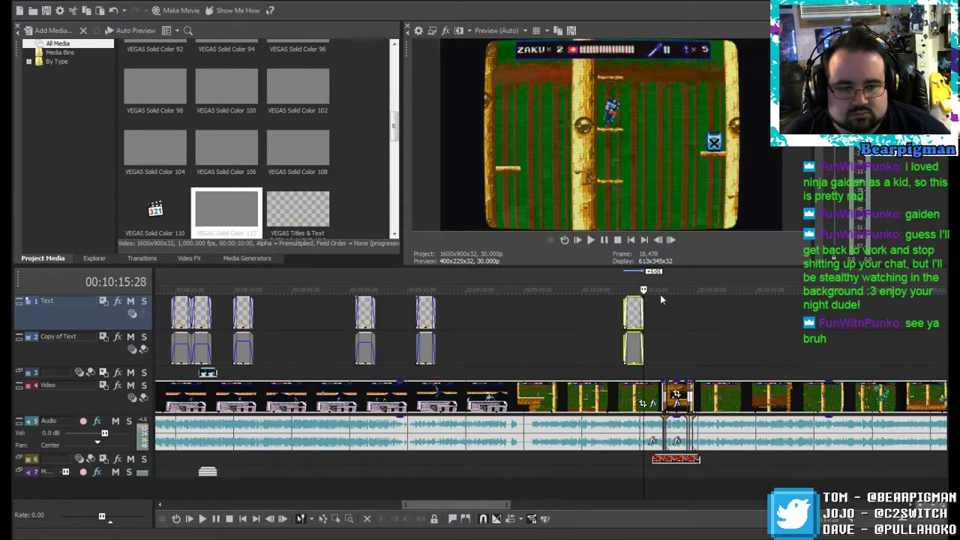
Step: Replace the text of the caption at 00:10:10:23 with "IN BETWEEN BREAKING BRANCHES, SPIKED" and "FLOORS, NINJAS AND LAZER TREES...THIS SUCKS" on a second line
left_click(631, 311)
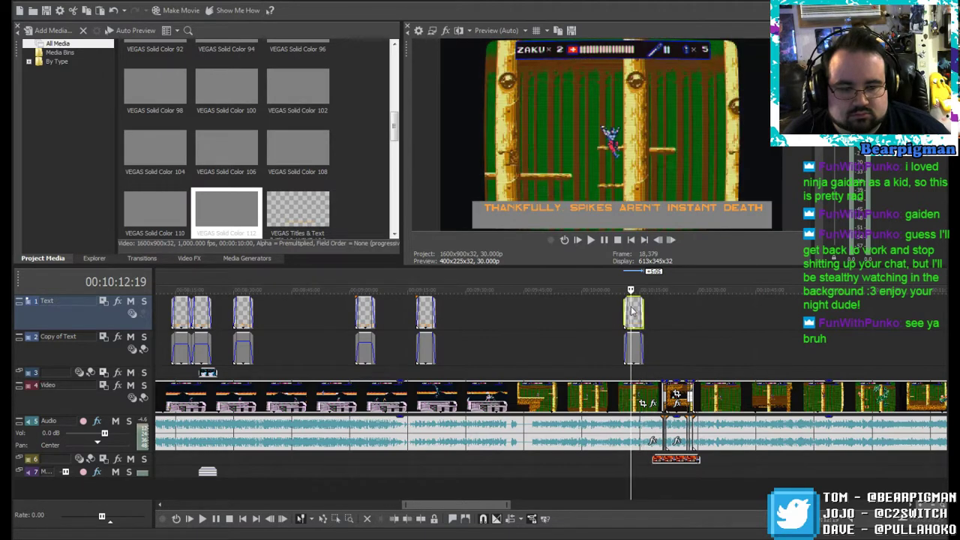
right_click(632, 305)
left_click(676, 57)
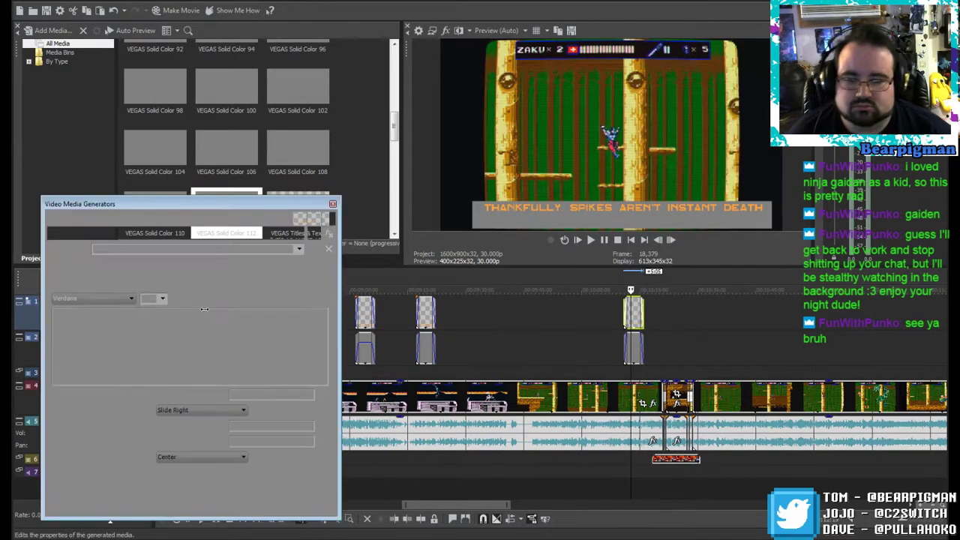
left_click_drag(279, 313, 52, 313)
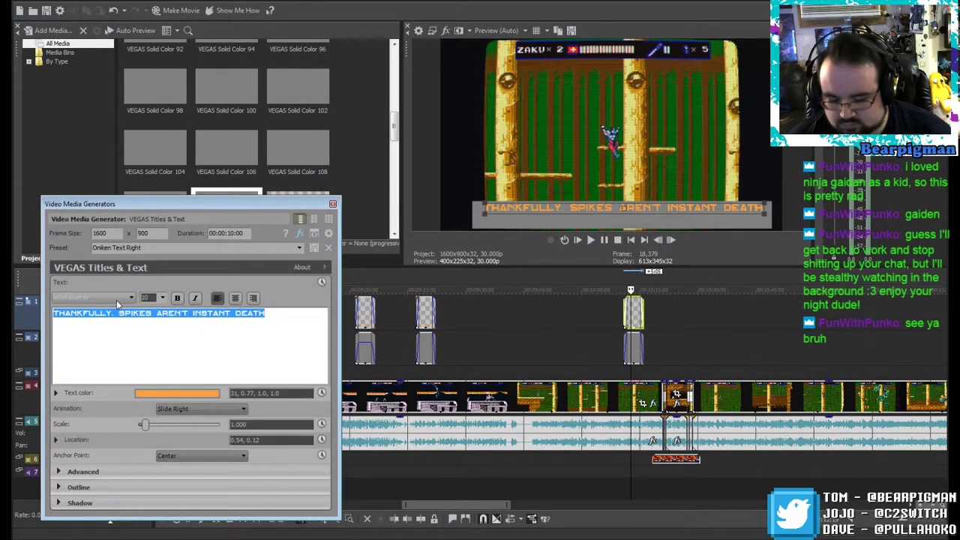
type("IN BETWEEN BREAK")
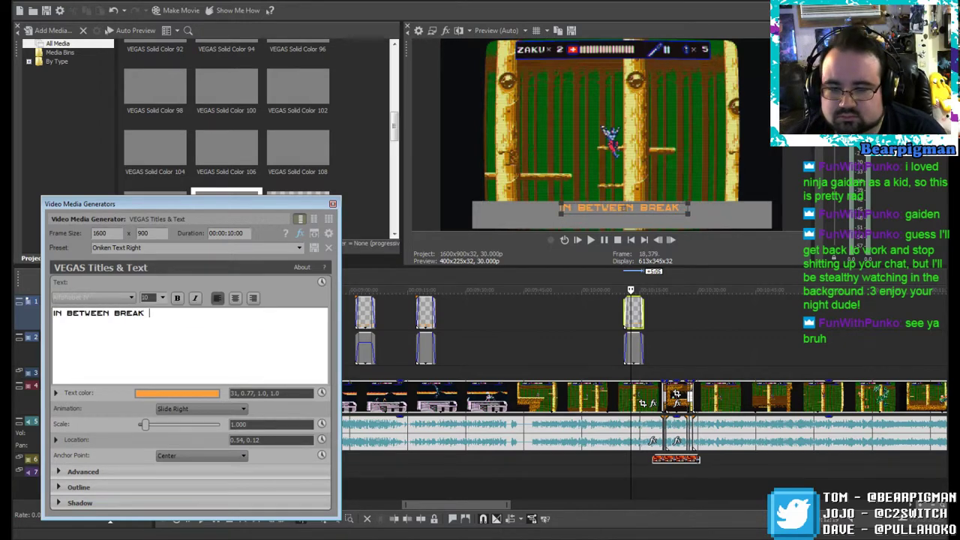
key("BackSpace")
type("ING BRACN")
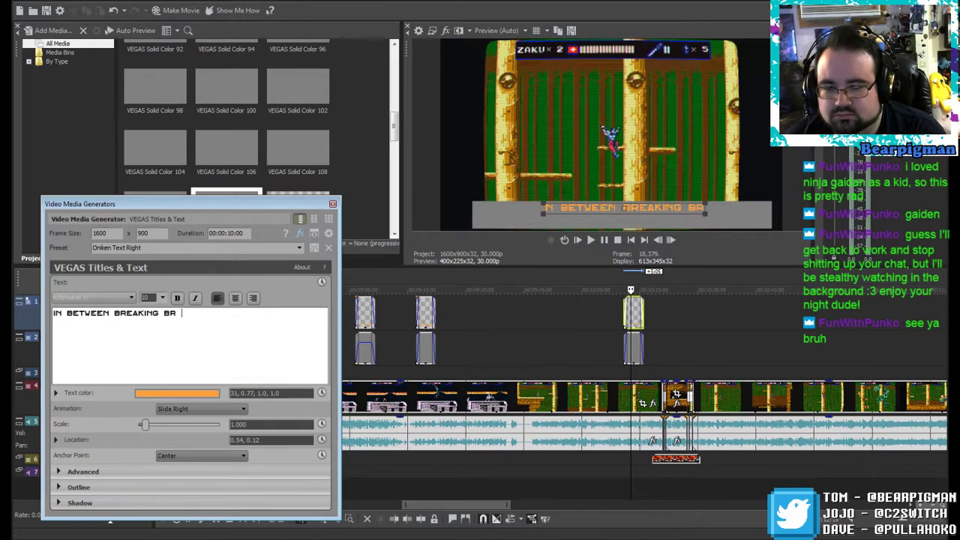
key("BackSpace")
key("BackSpace")
type("NCHES, ")
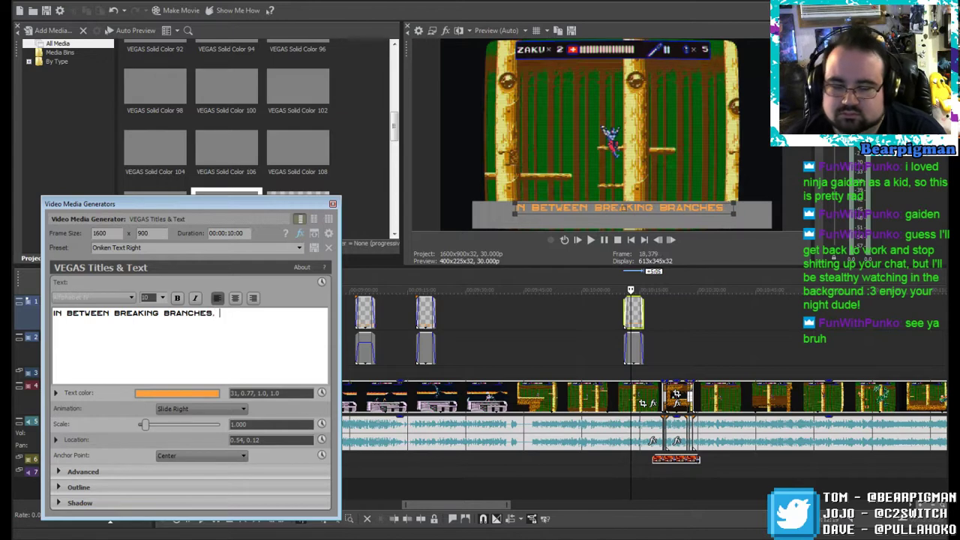
type("SPIKED")
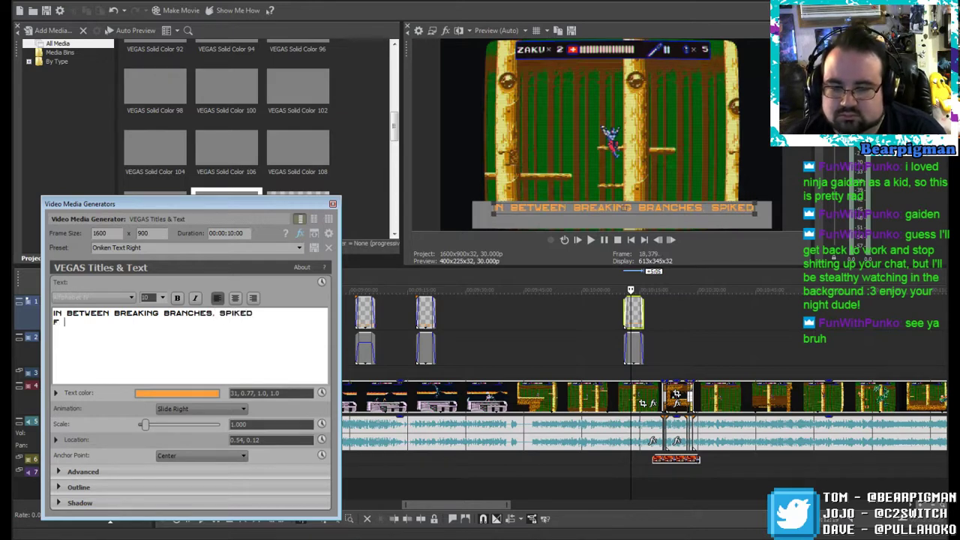
key("Return")
type("FLOORS, NINJAS AND LAZER TREES")
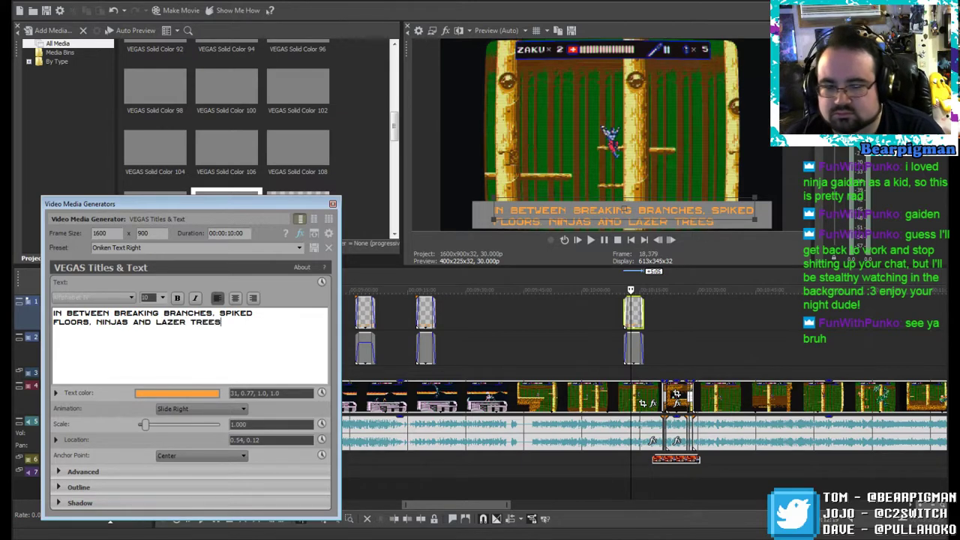
type("is sucks")
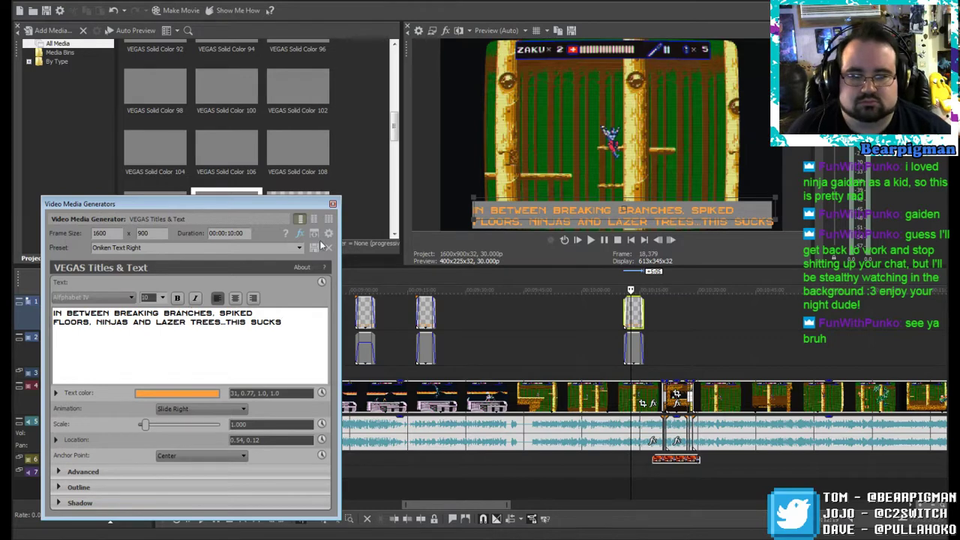
left_click(333, 205)
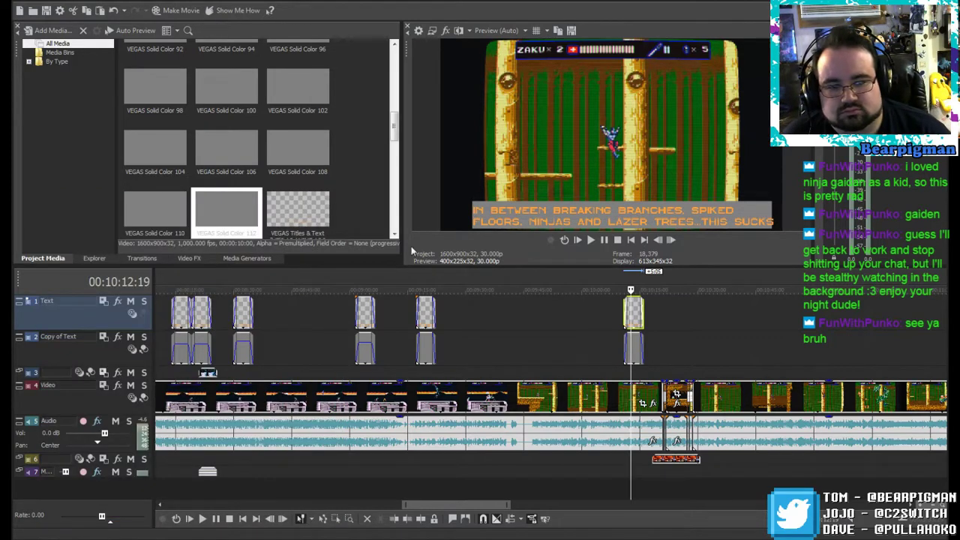
Step: Shorten the second line of the breaking branches caption by replacing "AND" with "&"
right_click(636, 314)
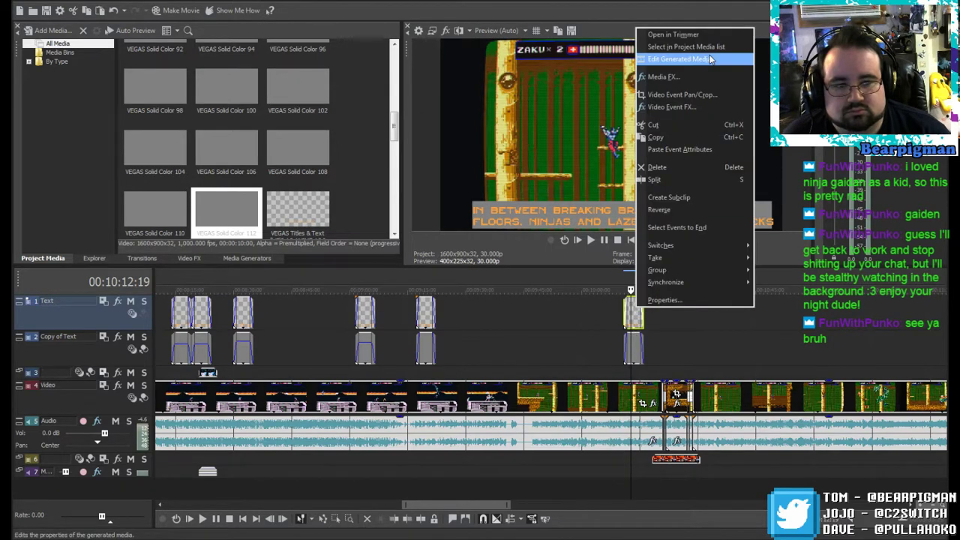
left_click(698, 58)
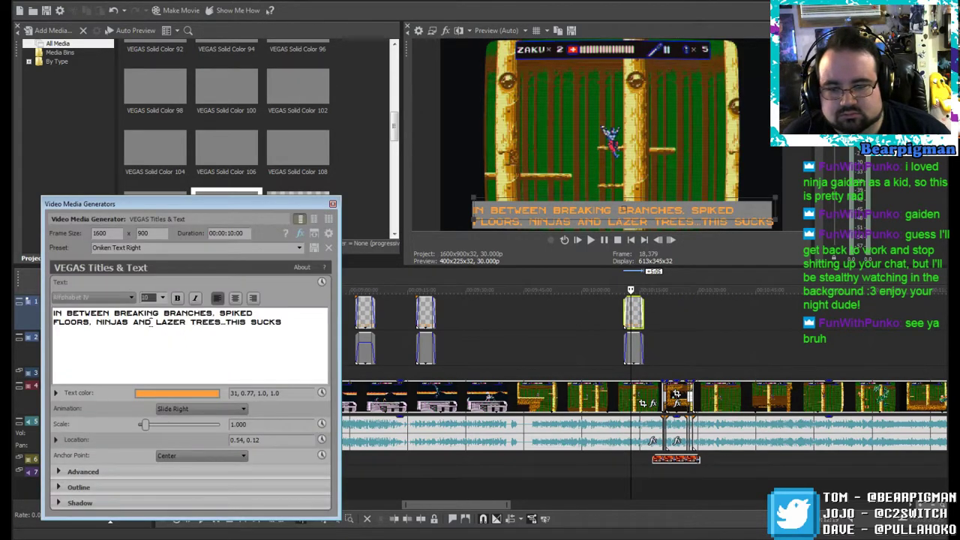
key("BackSpace")
key("BackSpace")
key("BackSpace")
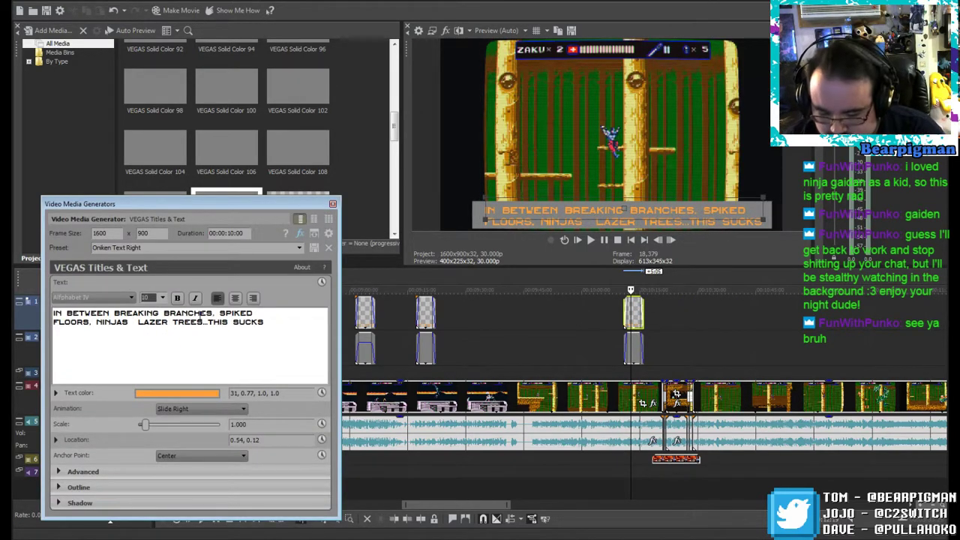
type("&")
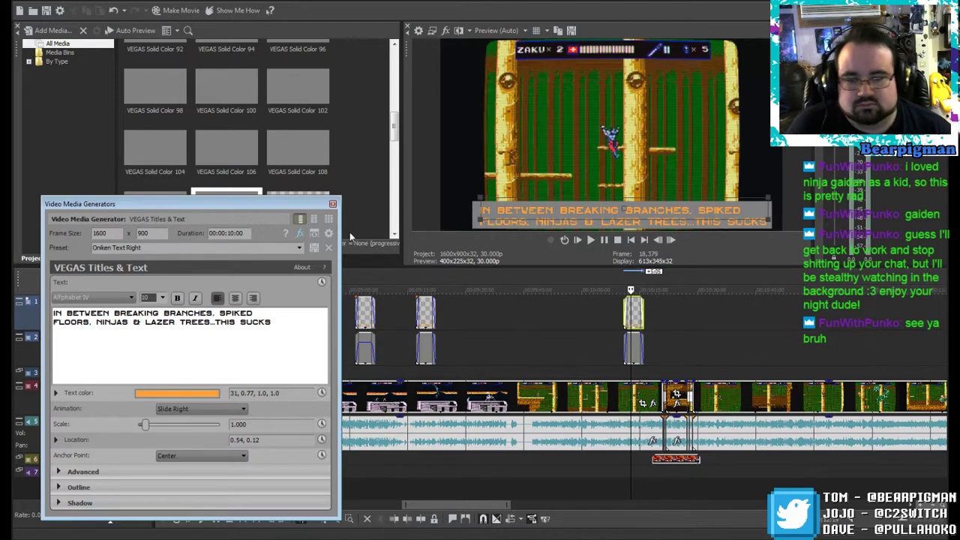
left_click(333, 204)
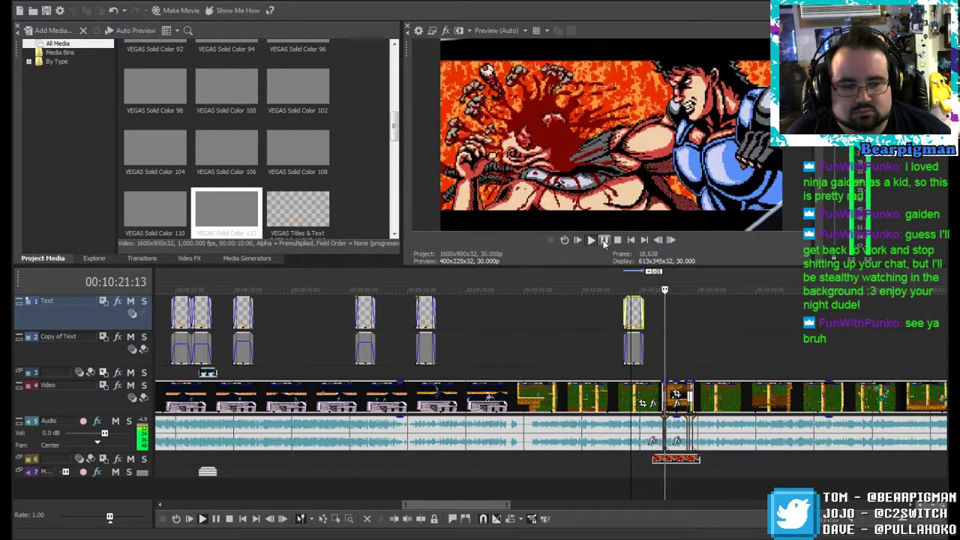
Step: Stop playback near the cutaway image and paste the copied caption and backing at 00:10:21:08 as a new copy of the source media
left_click(604, 242)
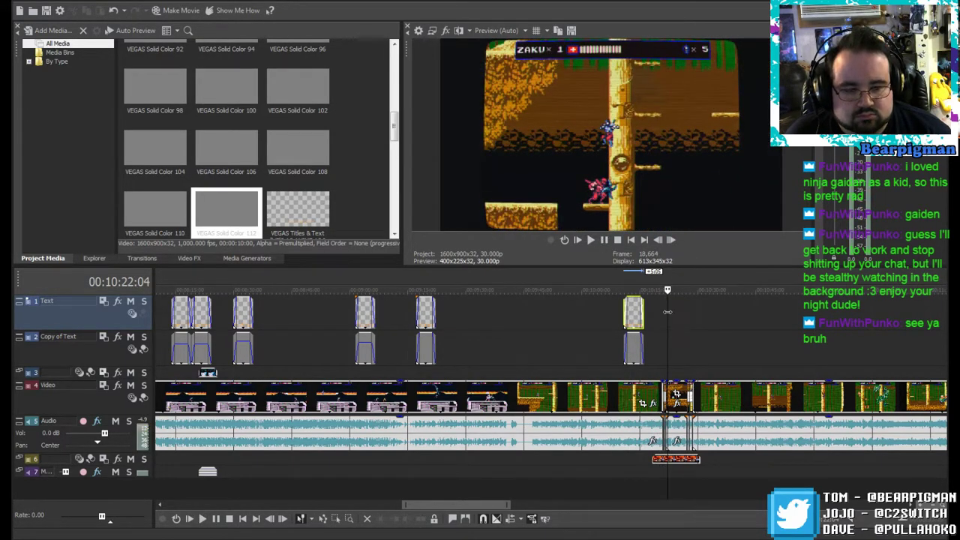
right_click(667, 311)
left_click(682, 320)
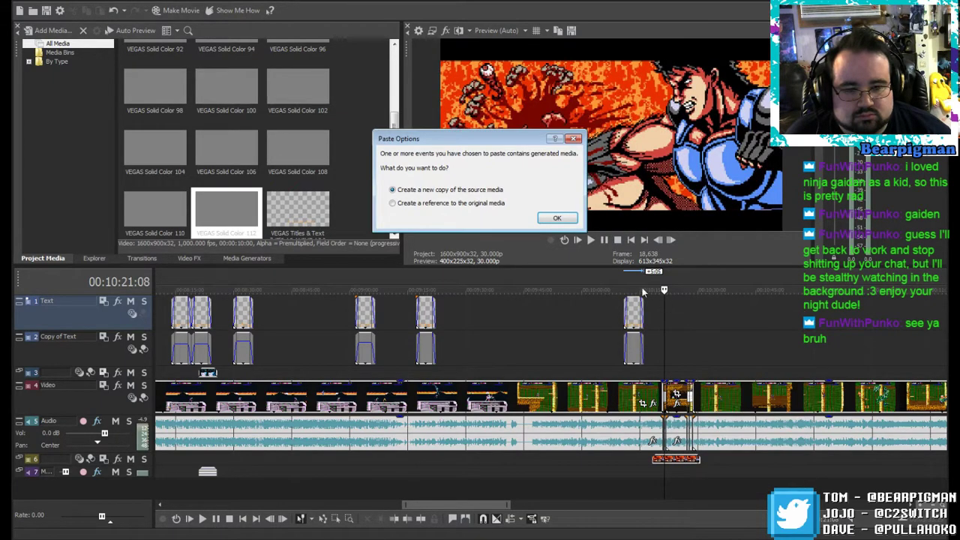
left_click(557, 219)
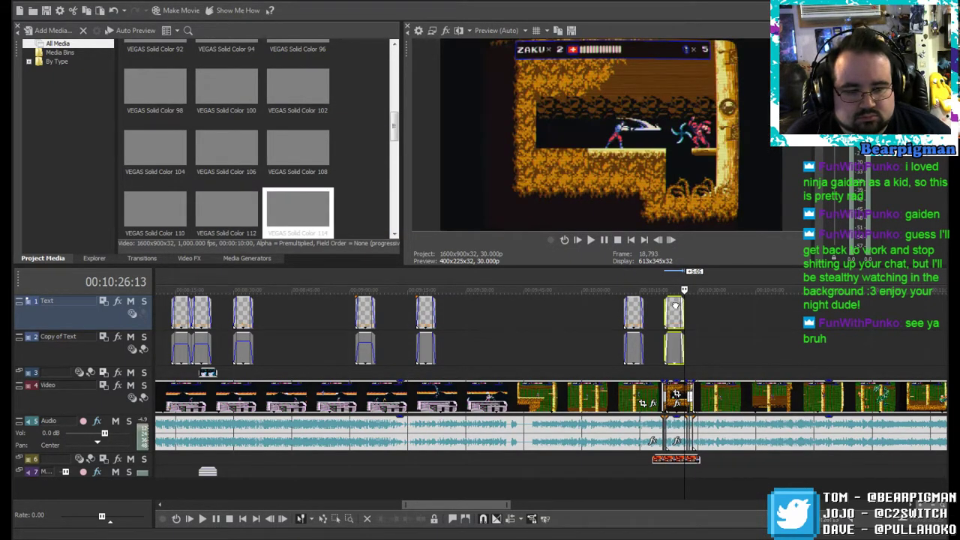
Step: Lower the opacity of the backing at 00:10:21:08 to 70% and of the breaking branches caption's backing to 72%
left_click(676, 305)
right_click(716, 310)
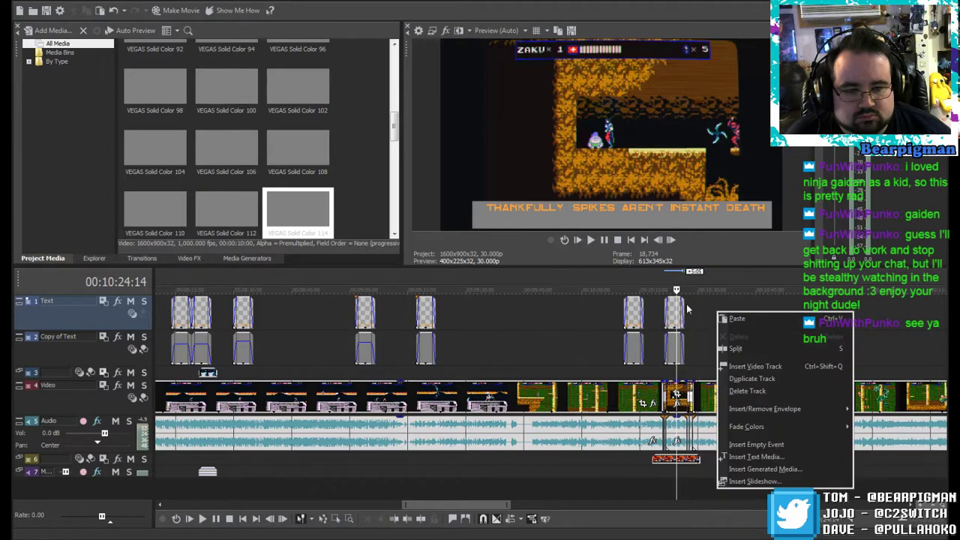
left_click(701, 307)
left_click(700, 310)
left_click_drag(675, 339, 675, 348)
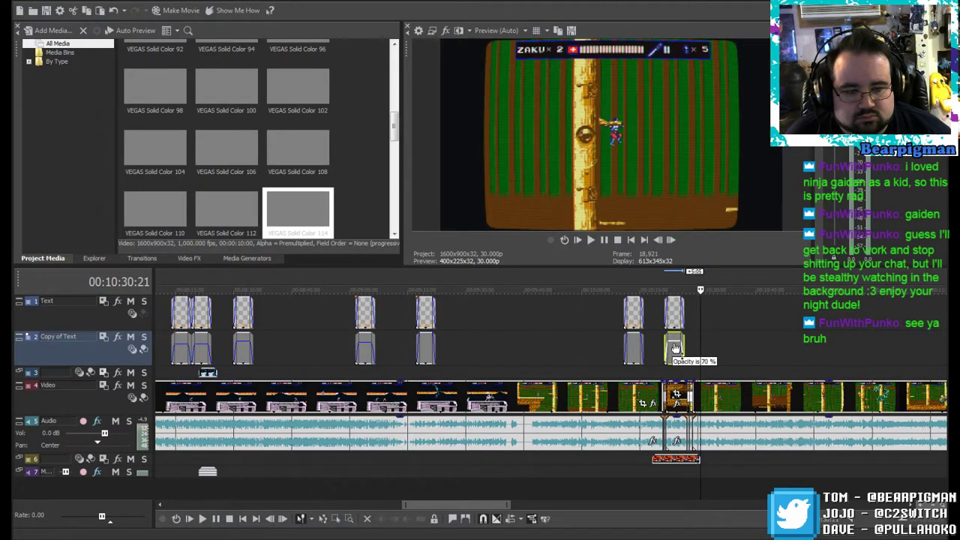
left_click(635, 338)
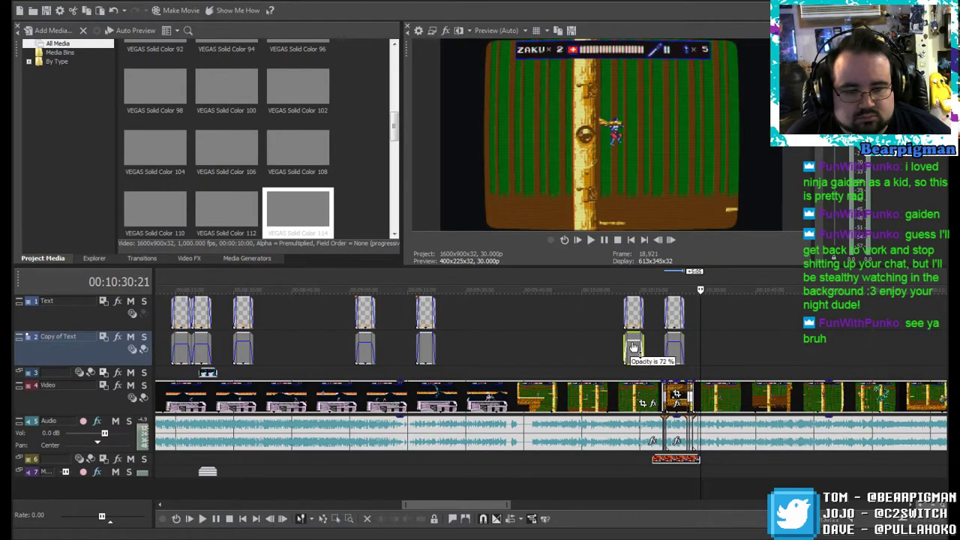
Step: Replace the text of the caption at 00:10:21:08 with "THE SECOND 1-UP IS HIDDEN NEAR THE" and "MIDWAY POINT OF THIS STAGE TOO" on a second line
right_click(675, 307)
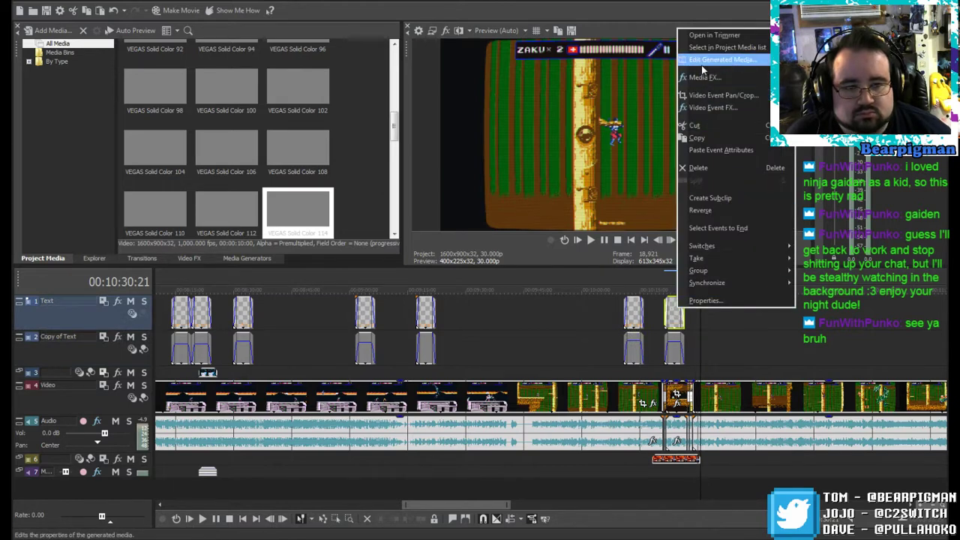
left_click(701, 64)
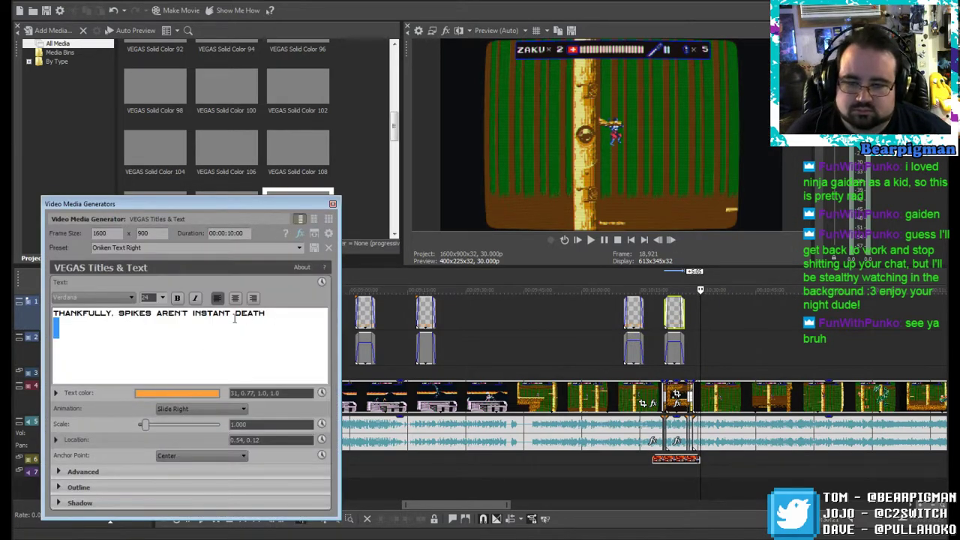
left_click_drag(235, 319, 84, 312)
type("T")
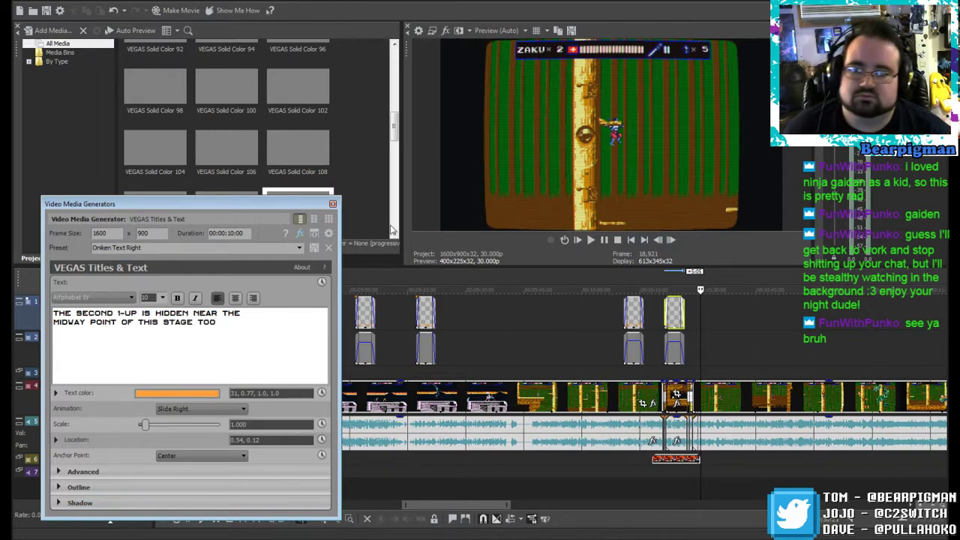
left_click(333, 203)
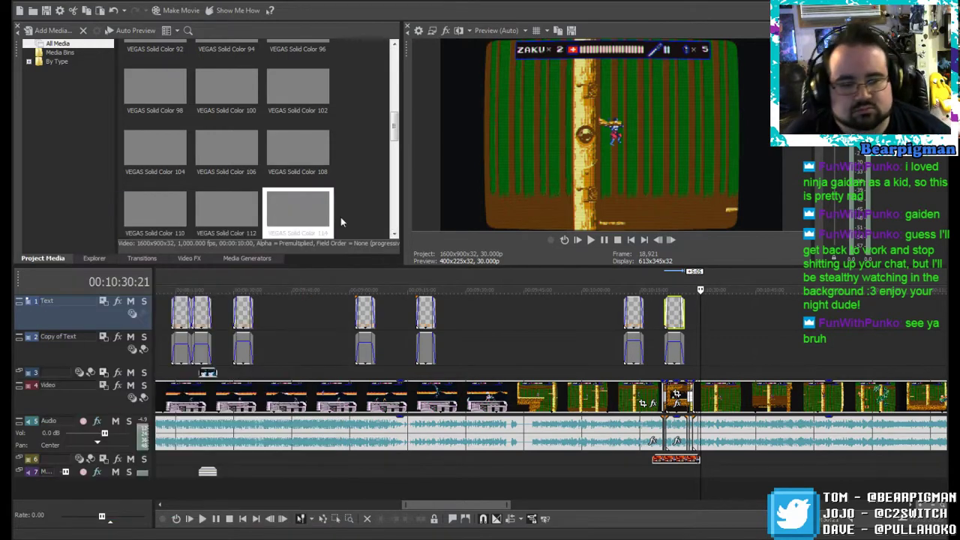
Step: Play back the second 1-up caption from 00:10:20:28 to check its wording and timing against the footage
left_click(662, 310)
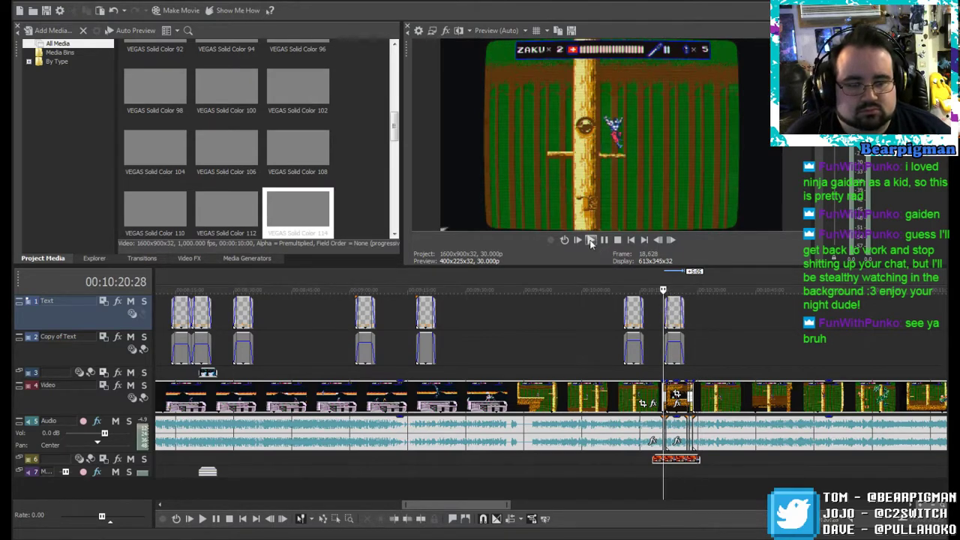
left_click(590, 240)
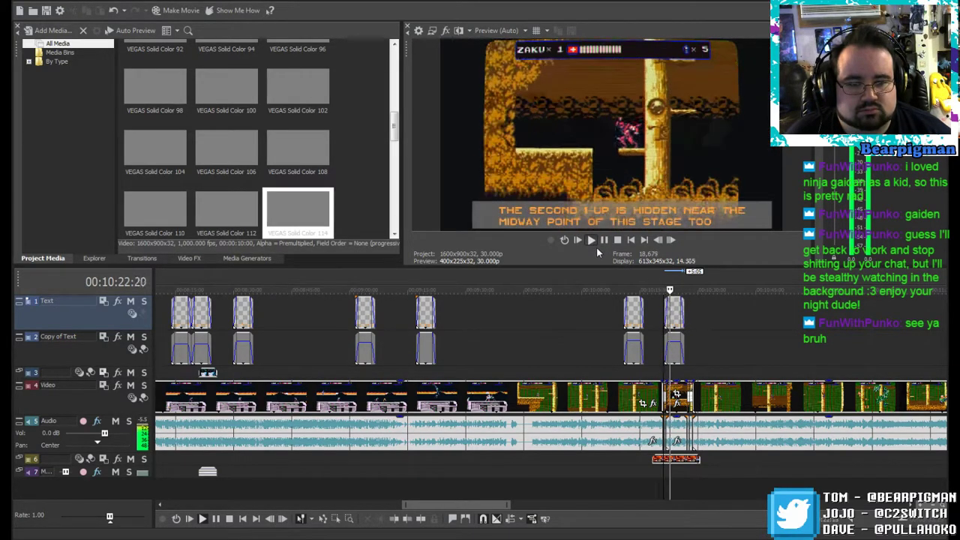
left_click(425, 338)
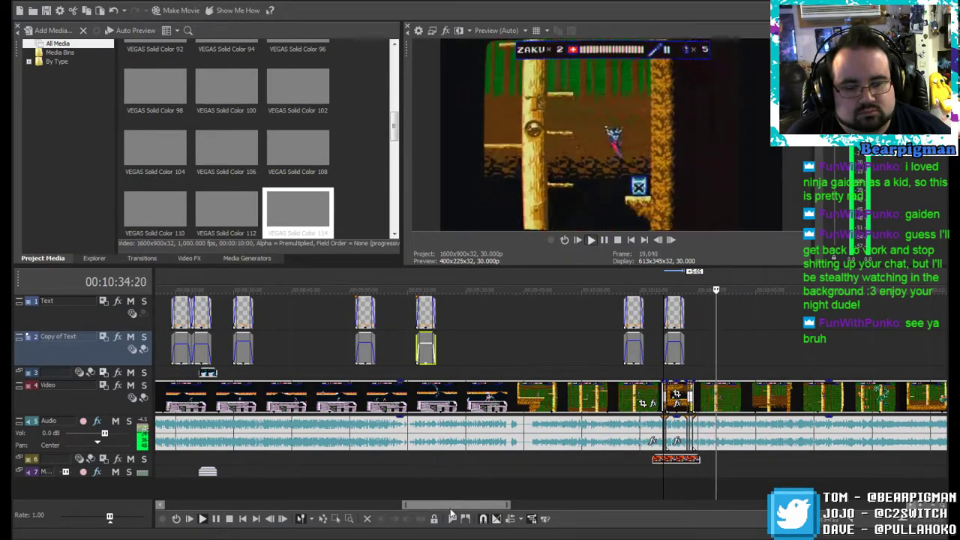
Step: Stop playback at the snake boss at 00:11:06:12 and paste the copied caption and backing there as a new copy of the source media
left_click_drag(450, 513, 493, 508)
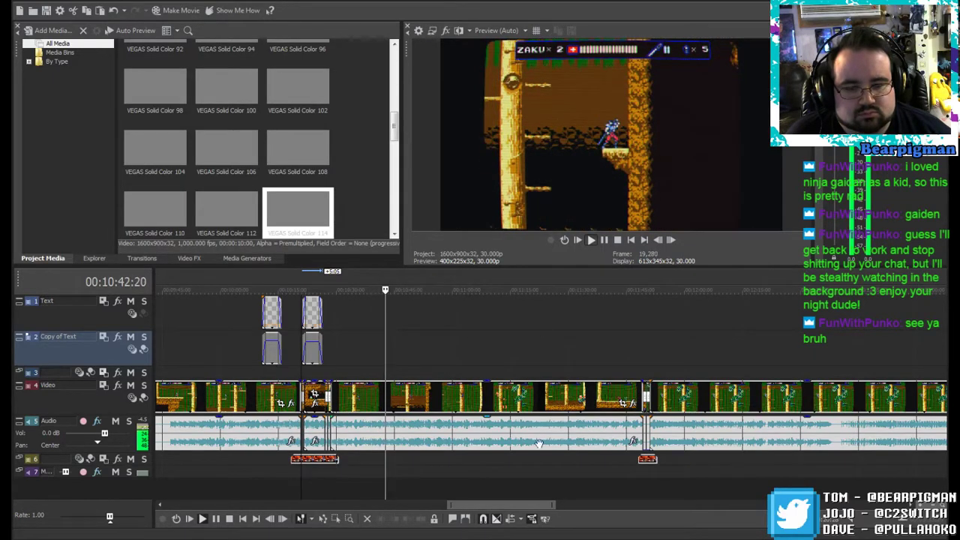
left_click(606, 241)
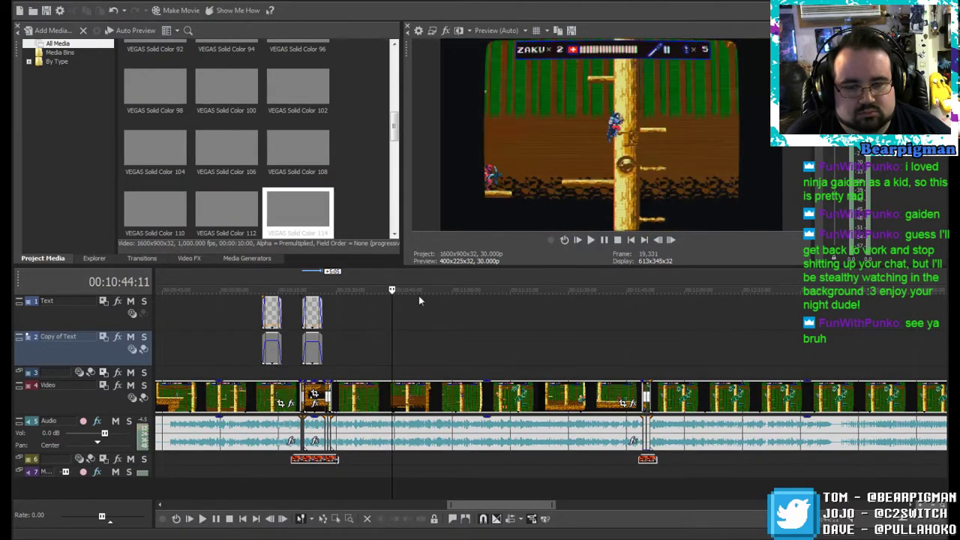
left_click_drag(391, 291, 468, 299)
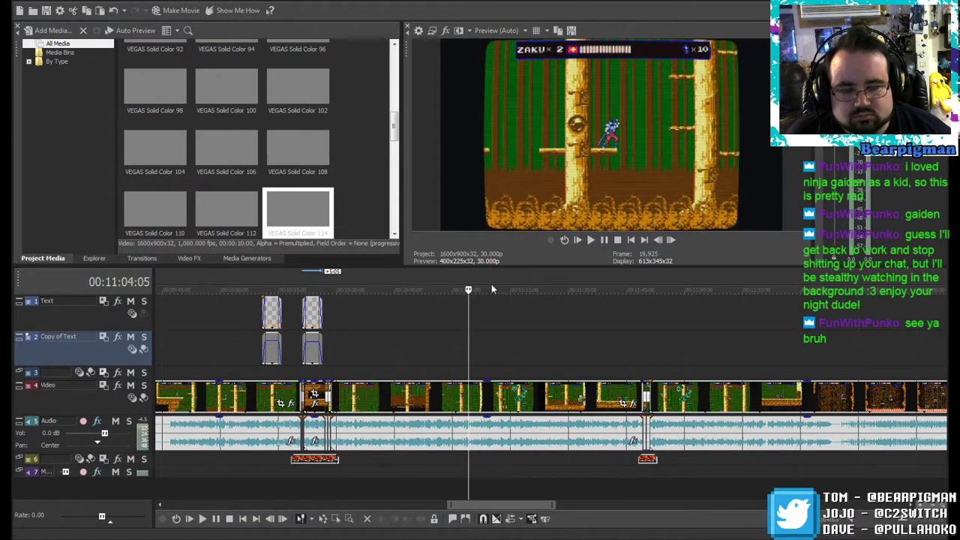
left_click(604, 240)
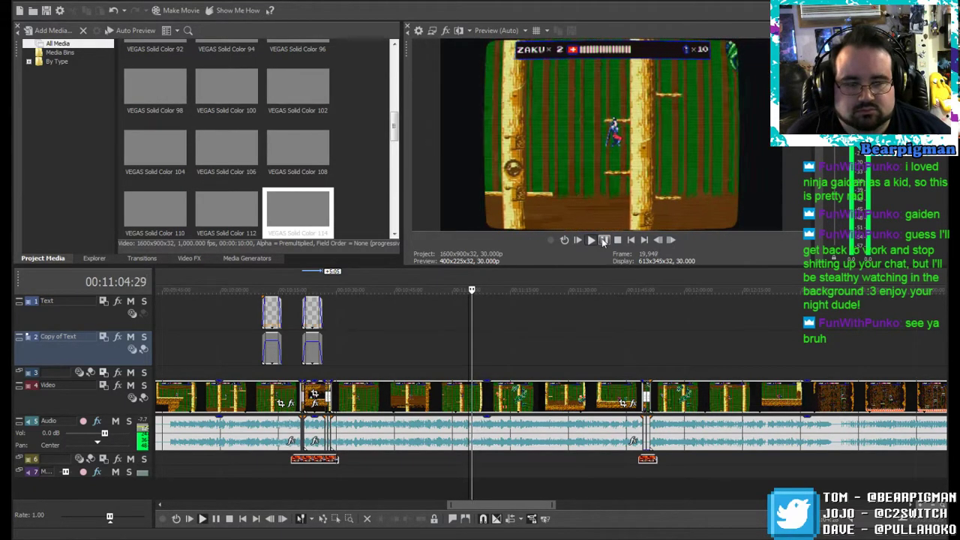
left_click(603, 240)
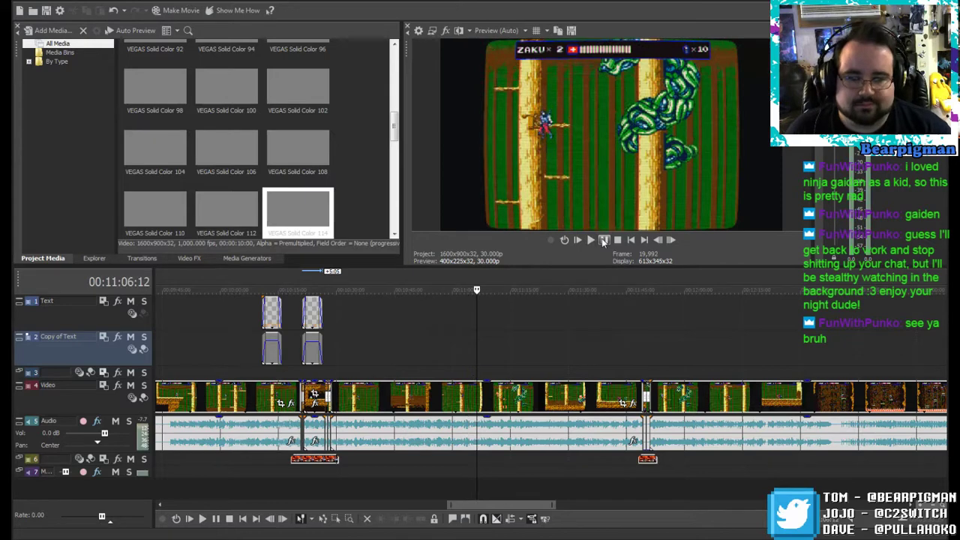
right_click(478, 306)
left_click(504, 317)
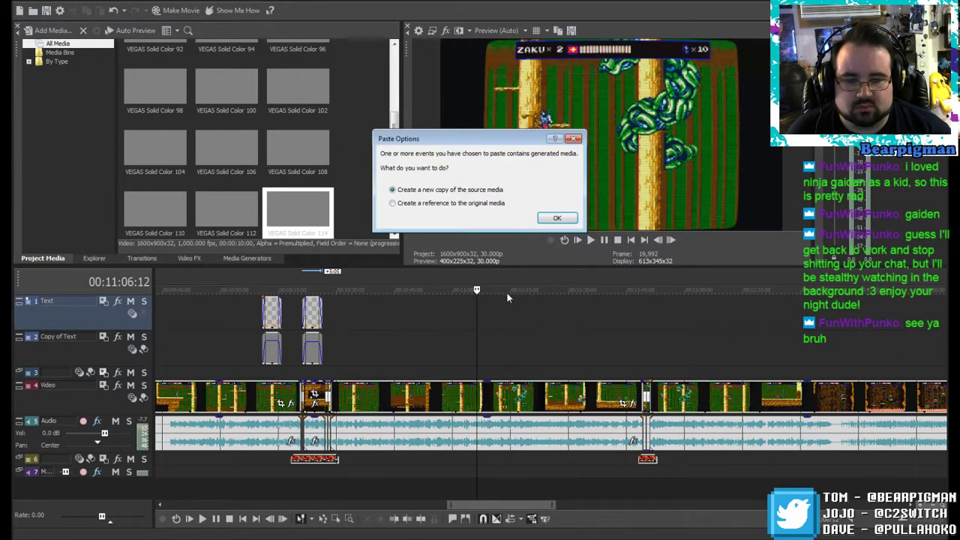
left_click(556, 217)
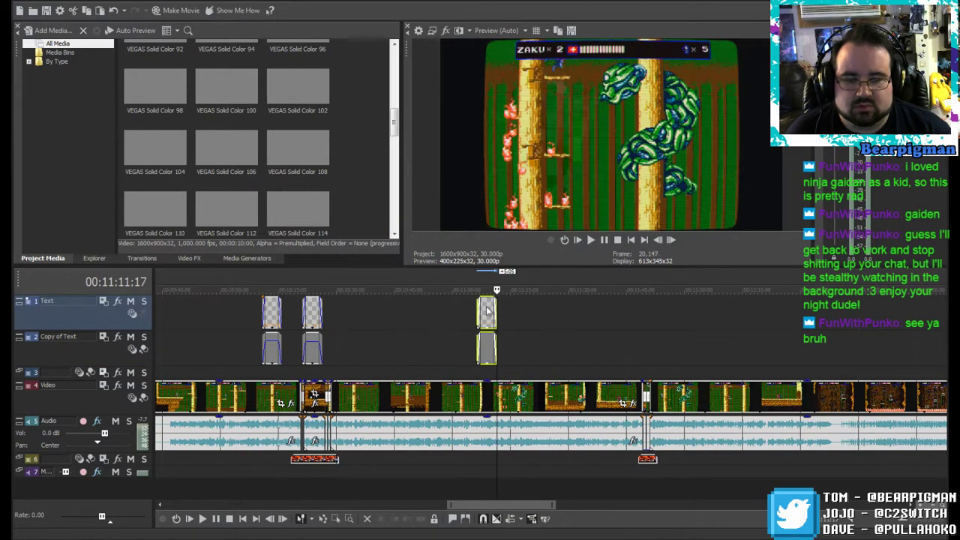
Step: Lower the opacity of the pasted backing at 00:11:06:12 to 70%
right_click(486, 309)
left_click(557, 324)
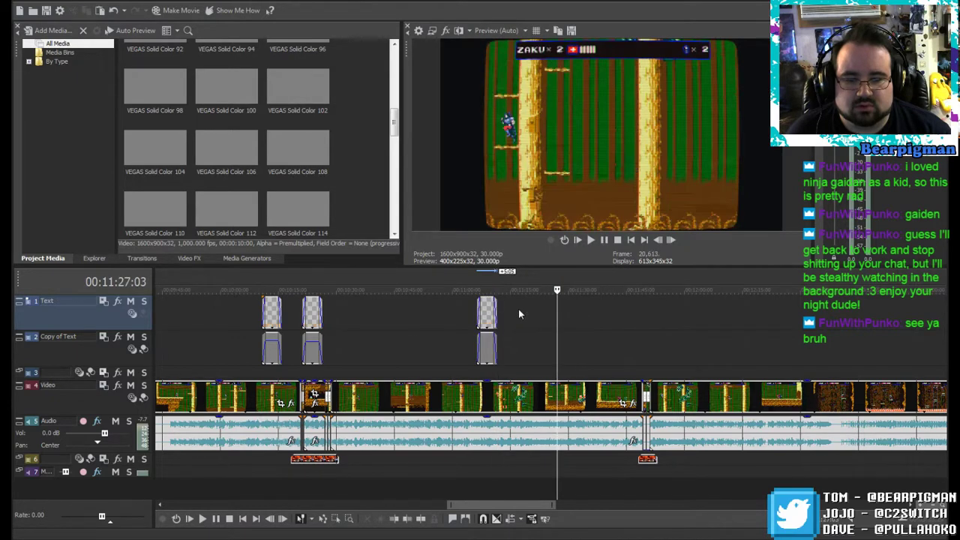
left_click_drag(489, 338, 488, 347)
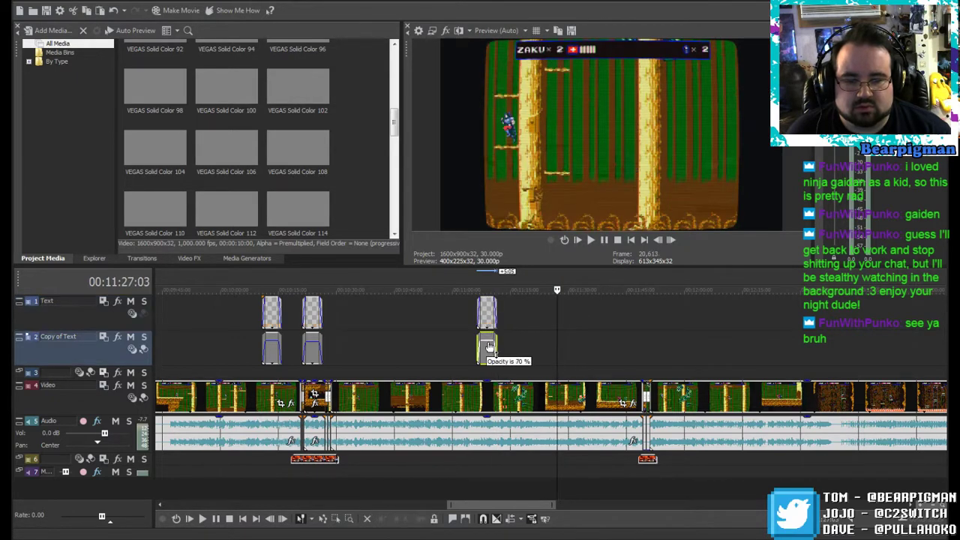
Step: Replace the text of the caption at 00:11:06:12 with "SNAKEBOY HERE IS TOUGH."
left_click(486, 304)
right_click(487, 303)
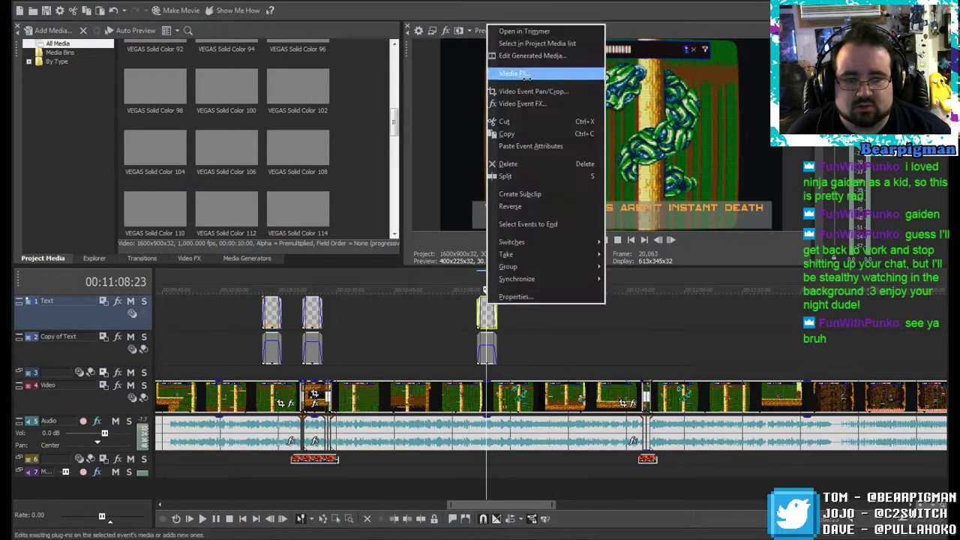
left_click(513, 46)
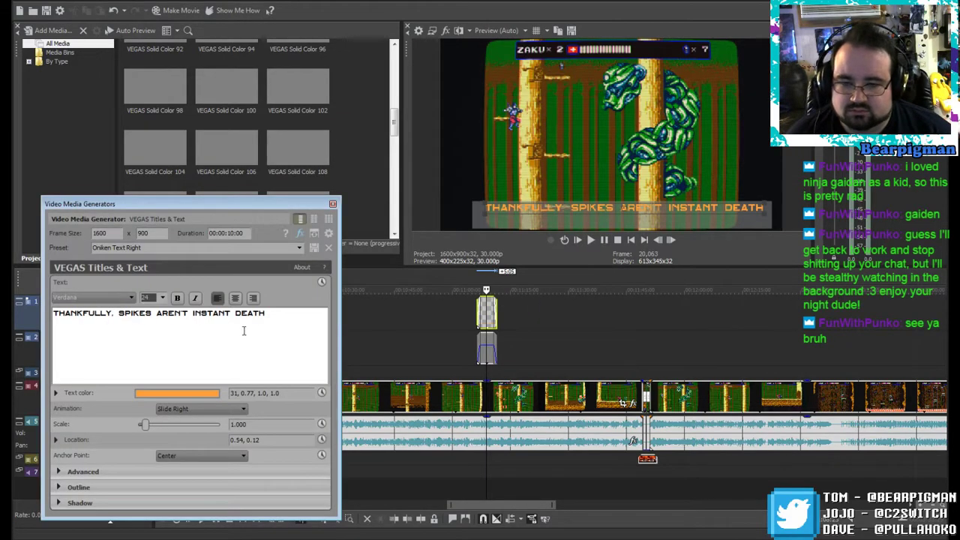
key("ctrl+a")
key("BackSpace")
type("S")
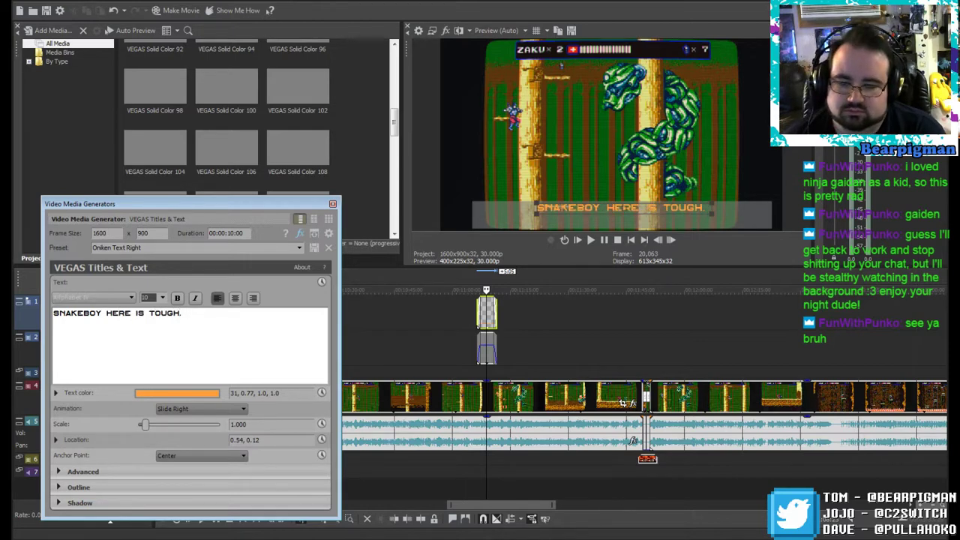
Step: Extend the first line of the snakeboy caption with "GRENADE OR SWING"
type(" GRANDE")
key("BackSpace")
key("BackSpace")
key("BackSpace")
key("BackSpace")
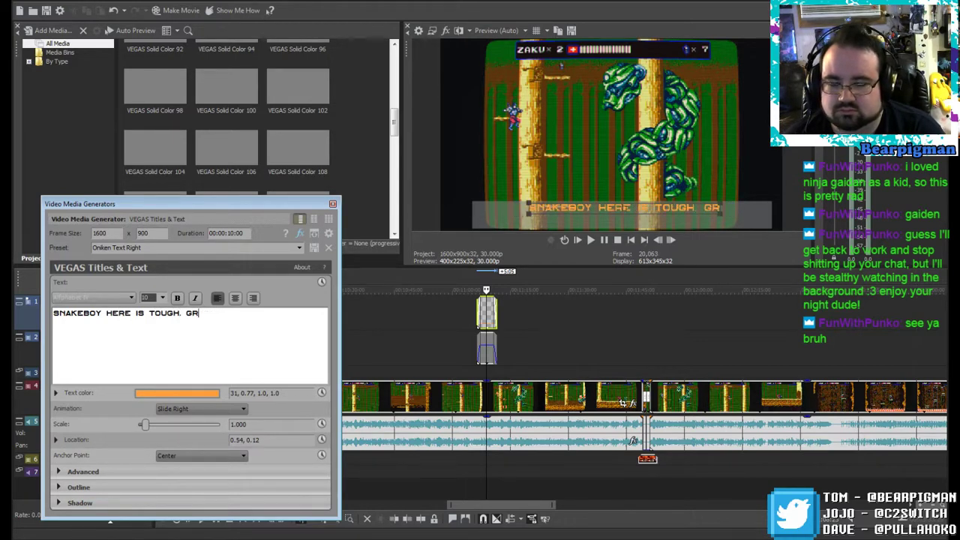
type("E")
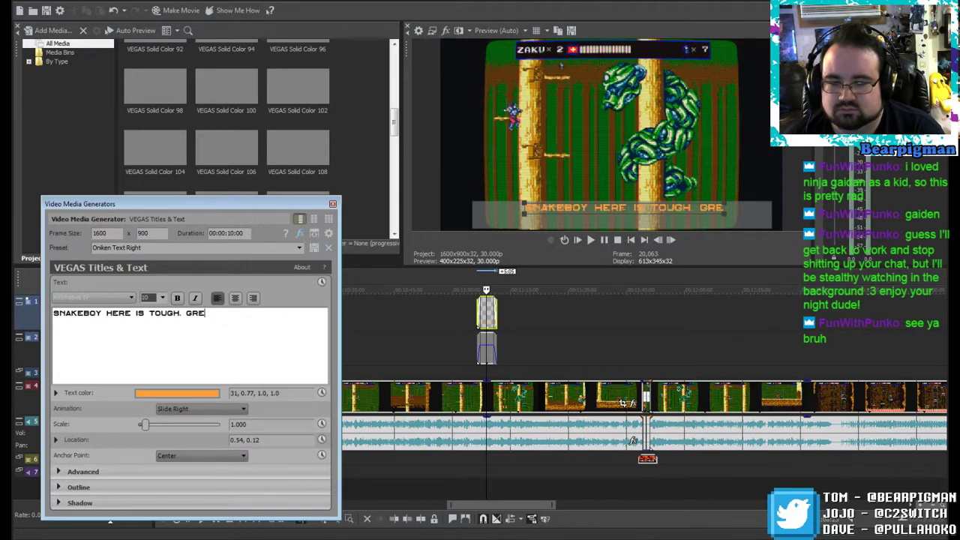
type("ADE")
key("BackSpace")
key("BackSpace")
key("BackSpace")
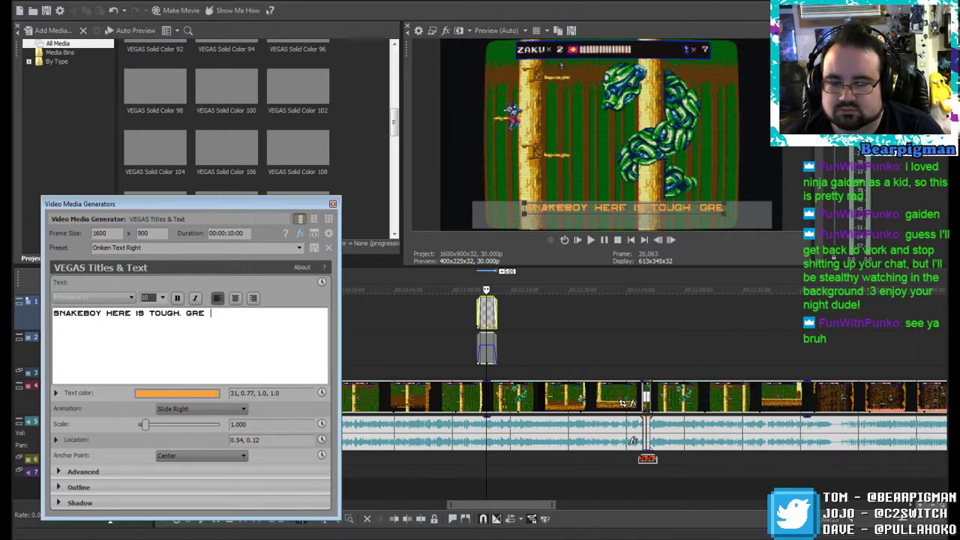
type("NADE OR SWING")
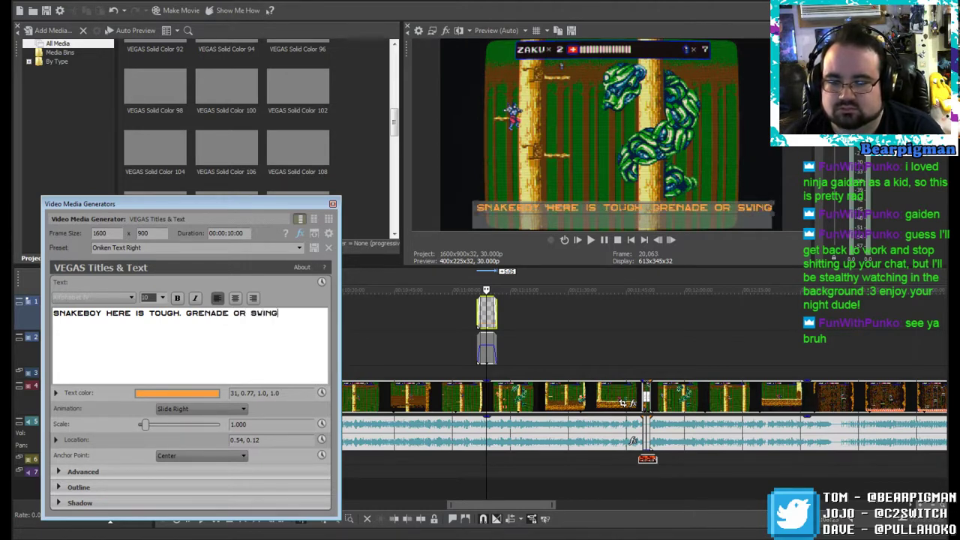
Step: Add "THEN DROP. THE FIRE HURTS A LOT" as the second line of the snakeboy caption and close its text settings
key("Return")
type("THEN DROP. THE FIRE HURTS A LOT")
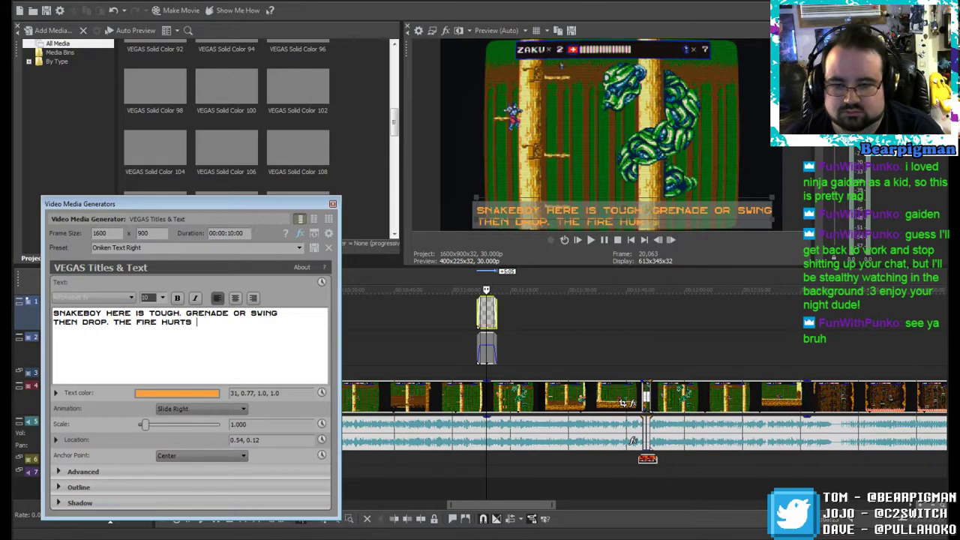
left_click(332, 205)
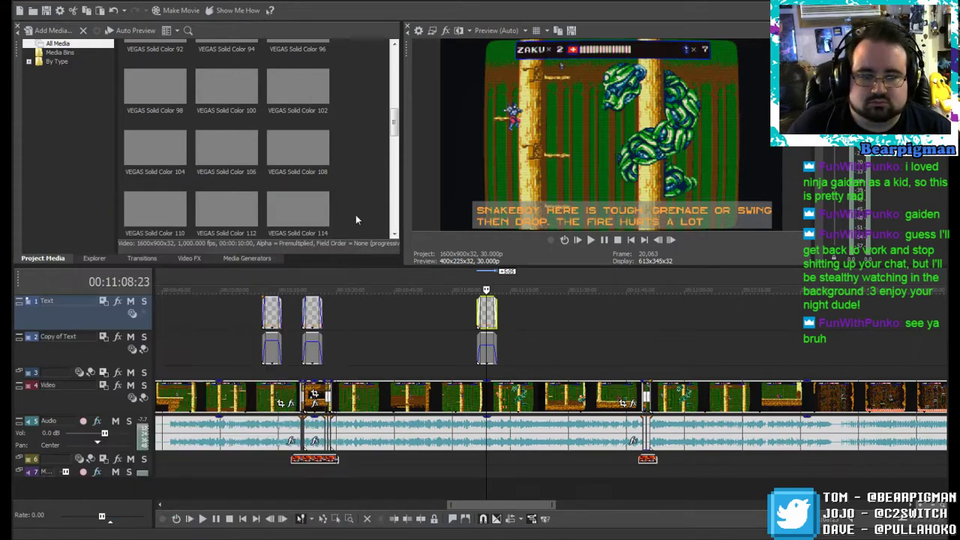
Step: Play on past the snake boss to 00:11:40:28 and paste the copied caption and backing there as a new copy of the source media
left_click(594, 240)
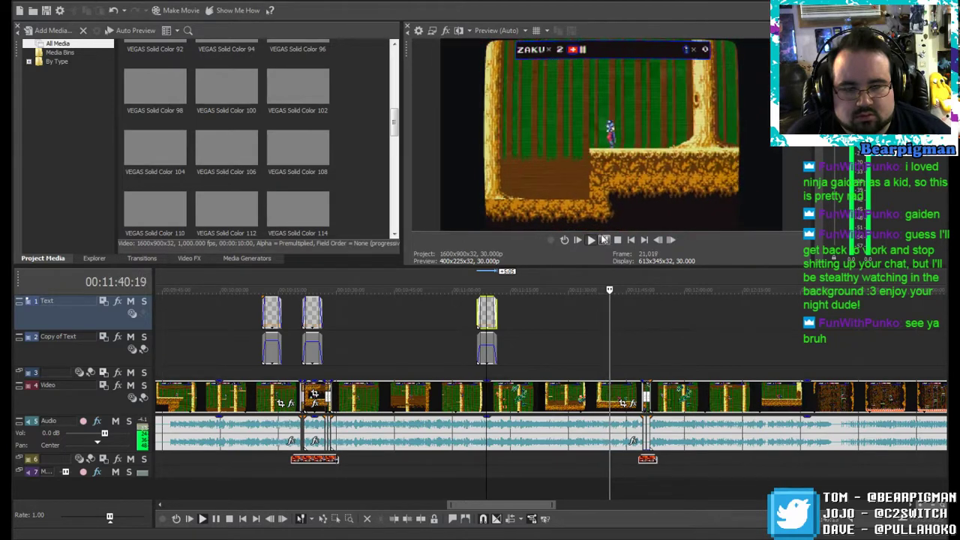
left_click(604, 240)
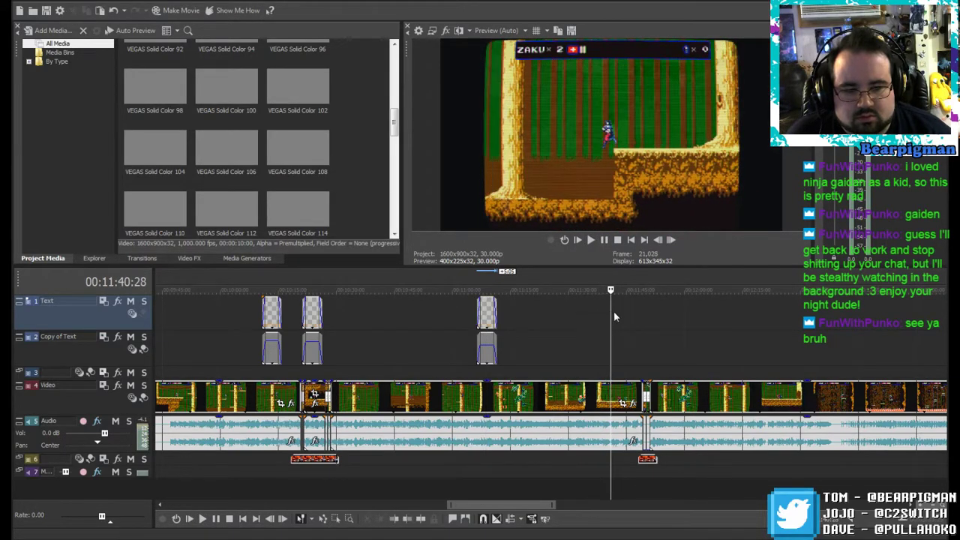
right_click(613, 310)
left_click(637, 323)
left_click(555, 218)
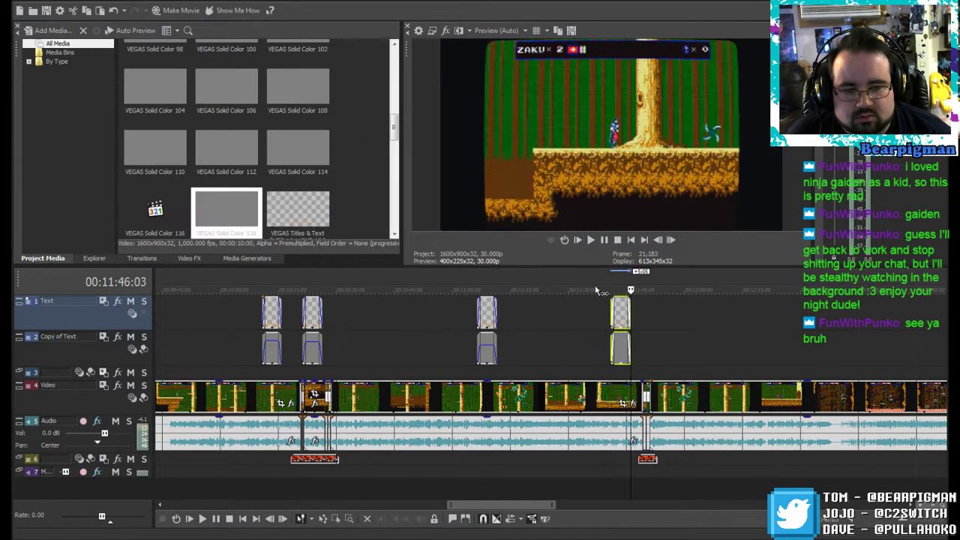
Step: Replace the text of the caption at 00:11:40:28 with "AFTER THAT, THE GAUNTLET IS DON-" and "...OH GODDAMMIT" on a second line
right_click(622, 306)
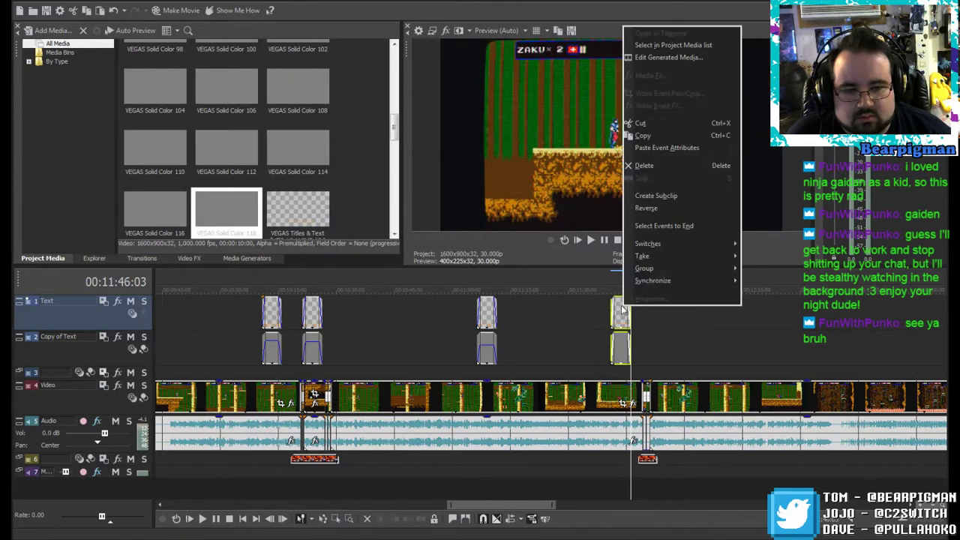
left_click(634, 57)
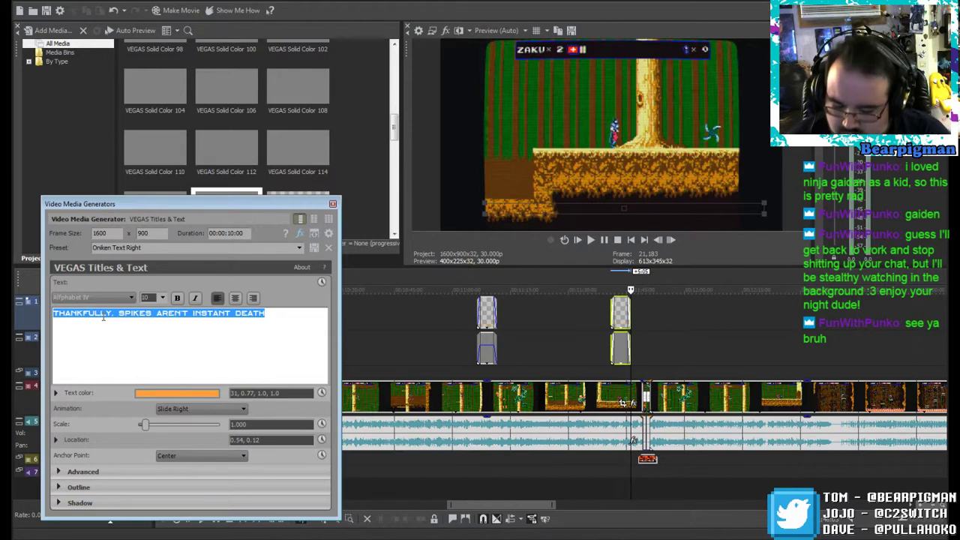
type("AFTER THAT, THE GAUNTLET IS DON-")
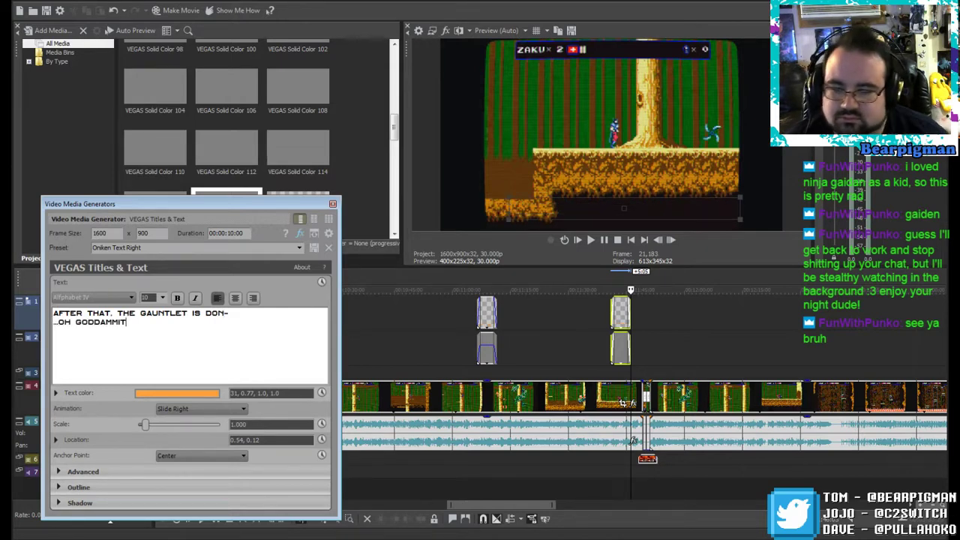
left_click(333, 204)
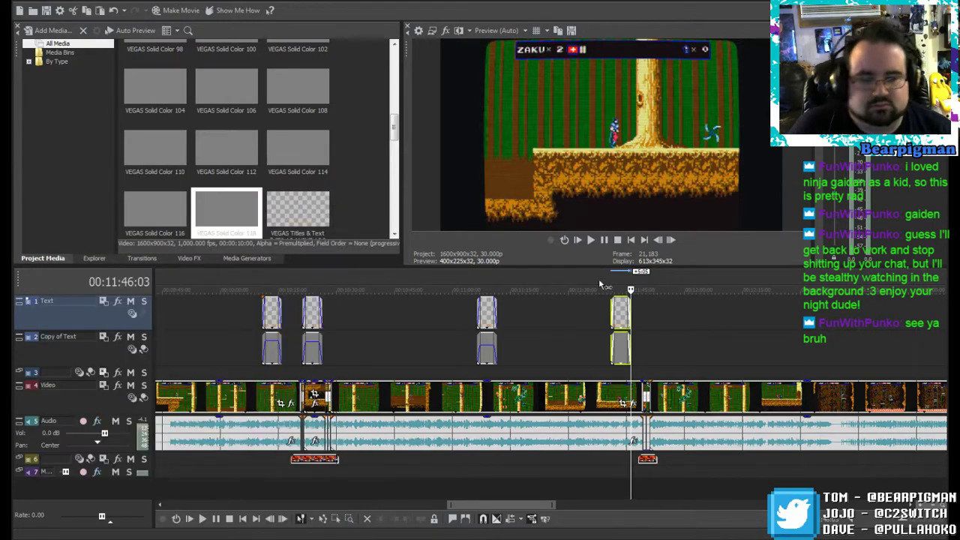
Step: Play back the gauntlet caption from 00:11:39:19 and lower the opacity of its backing so the footage shows through
left_click_drag(630, 290, 606, 290)
left_click(590, 239)
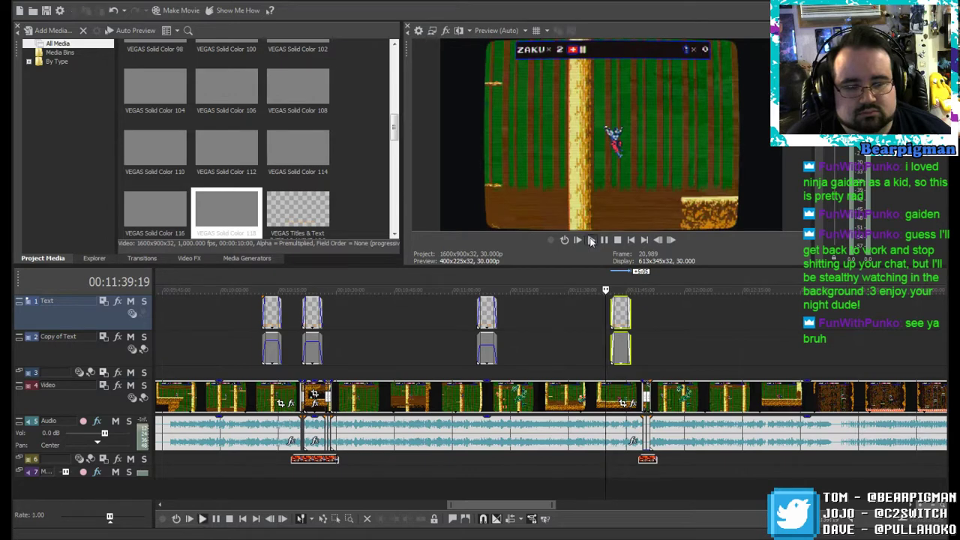
left_click(664, 319)
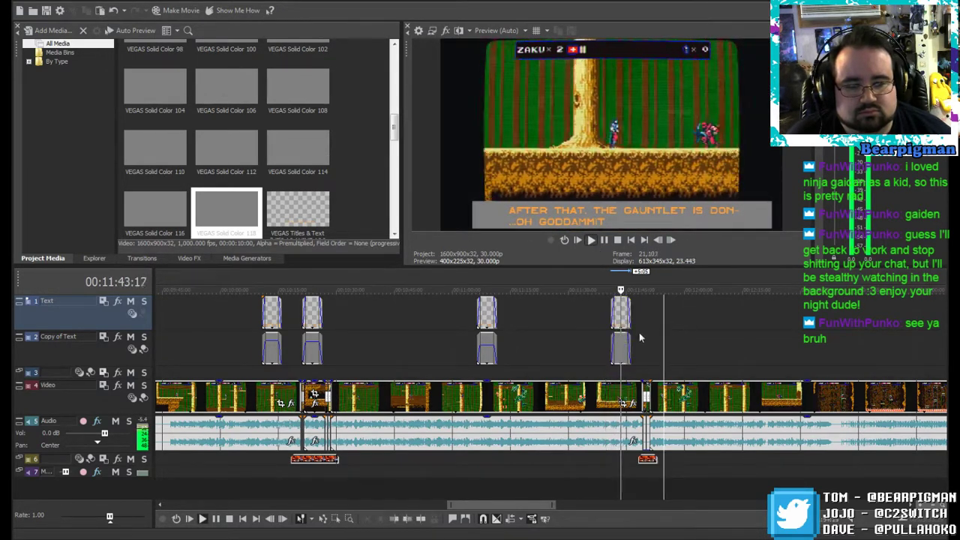
left_click_drag(621, 335, 622, 348)
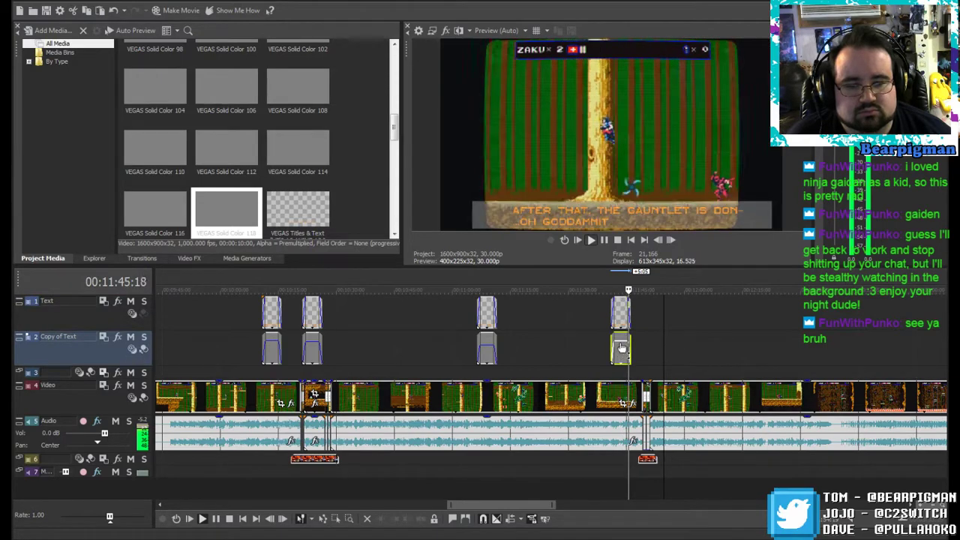
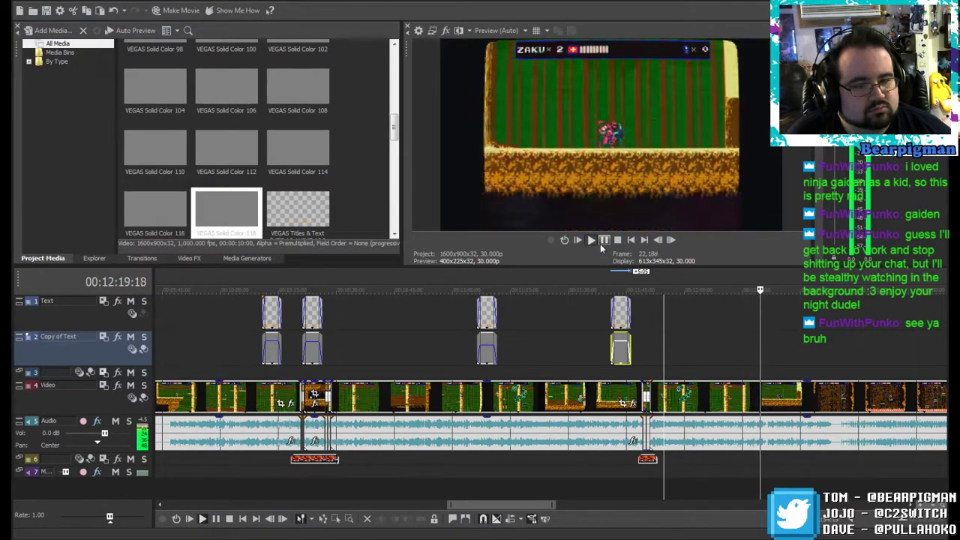
Step: Paste the copied caption and backing at 00:12:20:22 as a new copy of the source media, and shift both earlier to end at 00:12:22:22
left_click(603, 241)
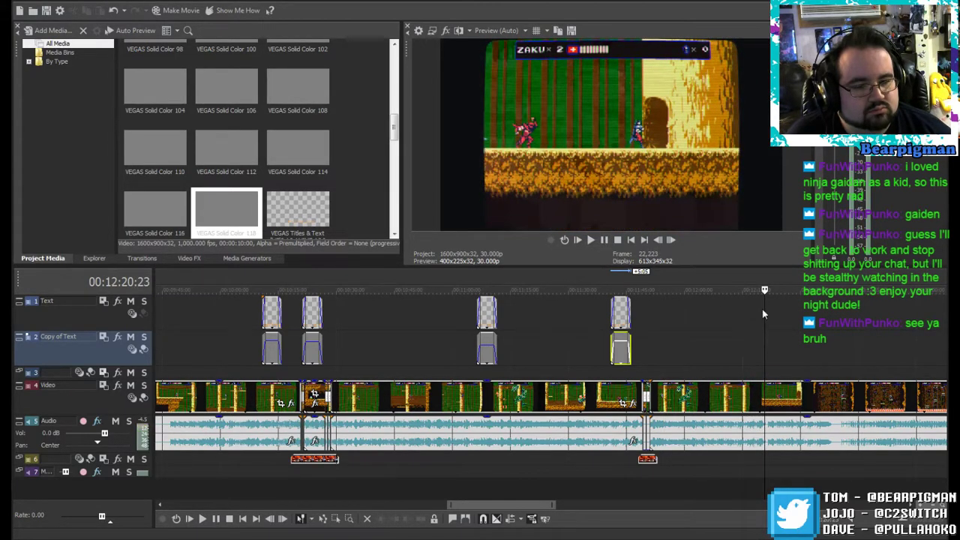
left_click(764, 308)
right_click(764, 307)
left_click(783, 316)
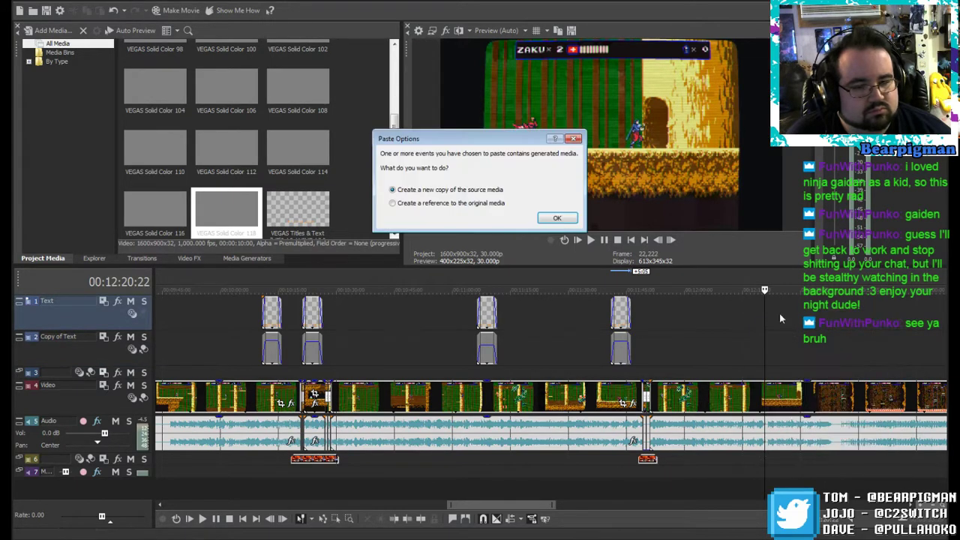
left_click(554, 218)
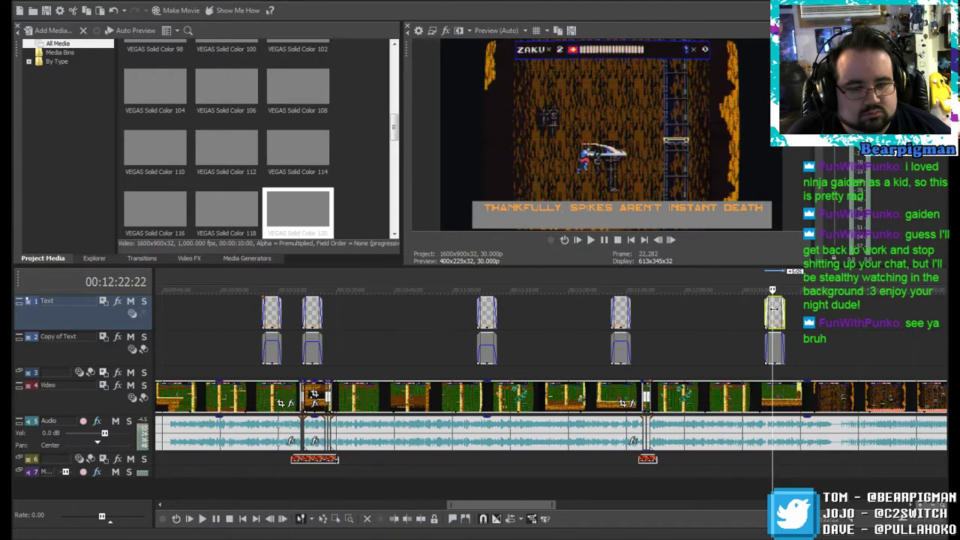
left_click_drag(774, 309, 769, 340)
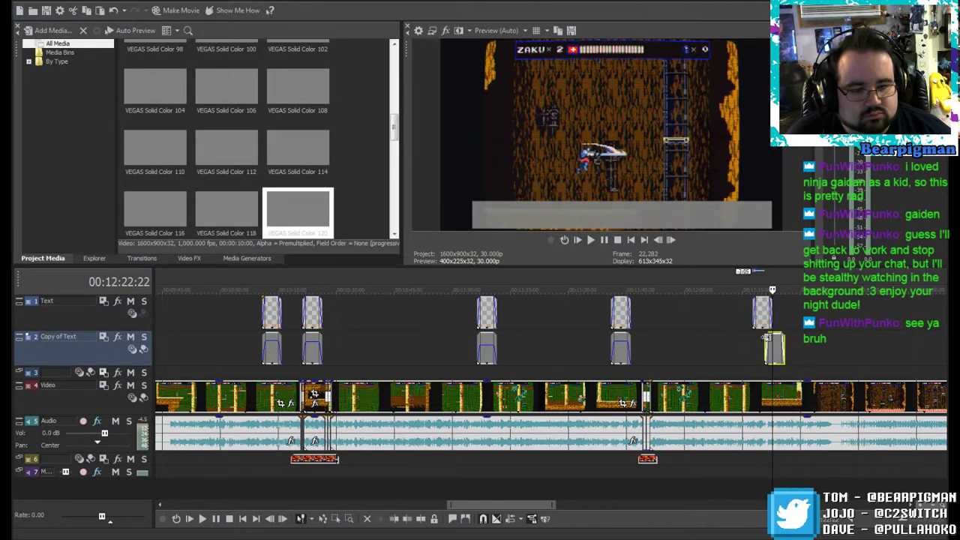
left_click_drag(775, 341, 763, 341)
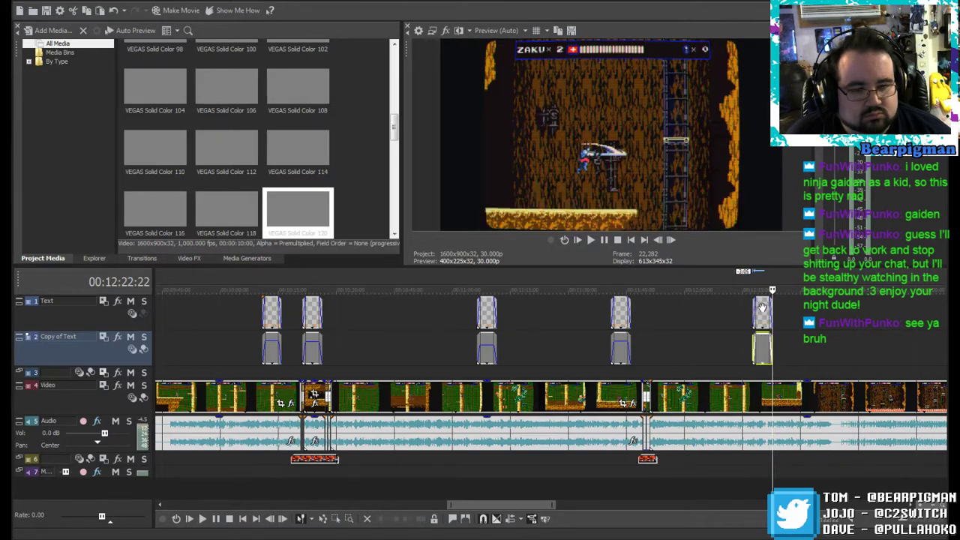
Step: Replace the text of the caption ending at 00:12:22:22 with "MUCH BETTER" and lower the opacity of its backing
left_click(760, 307)
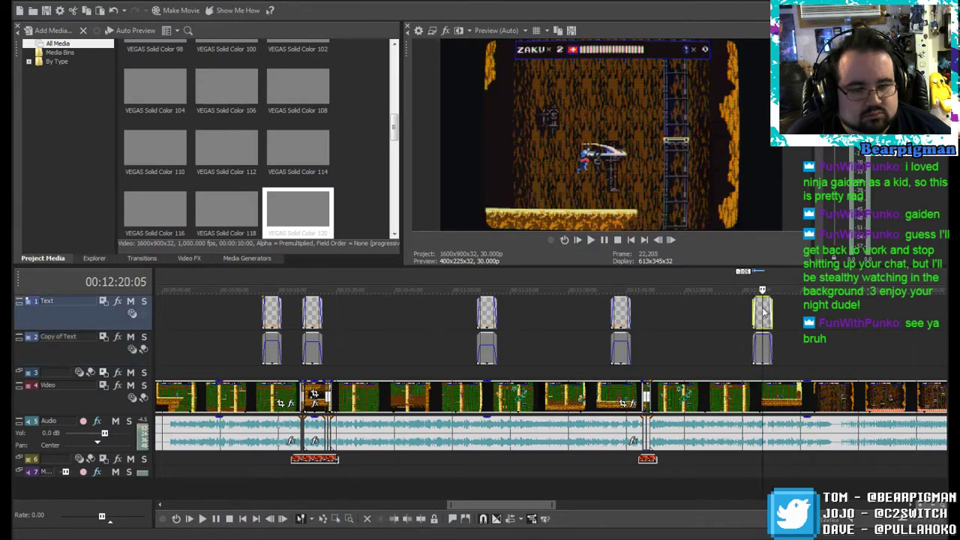
right_click(762, 305)
left_click(797, 58)
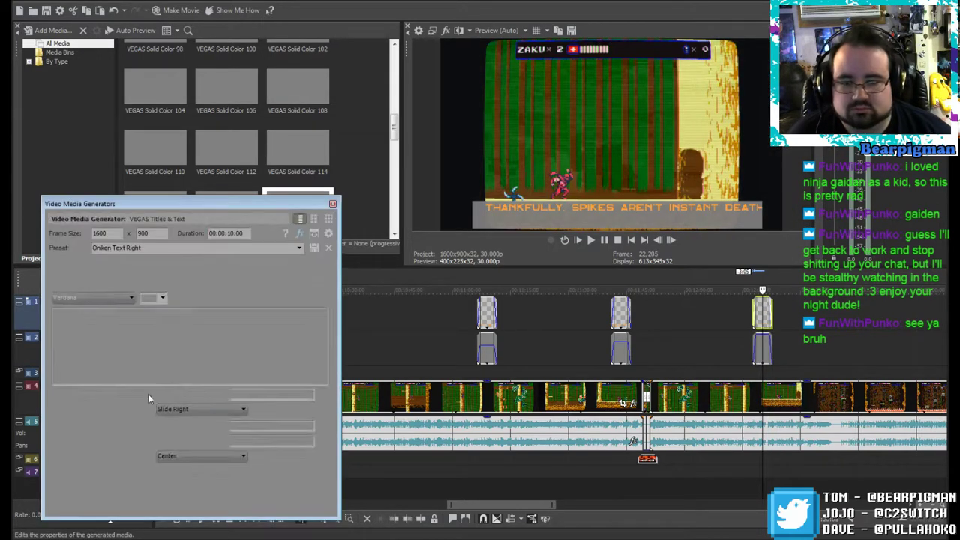
key("ctrl+a")
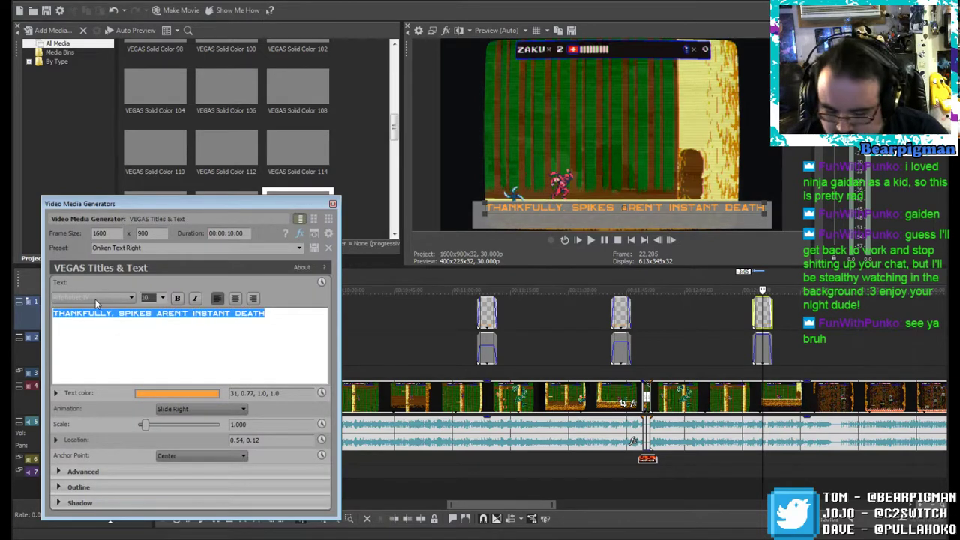
type("MUCH BETTER")
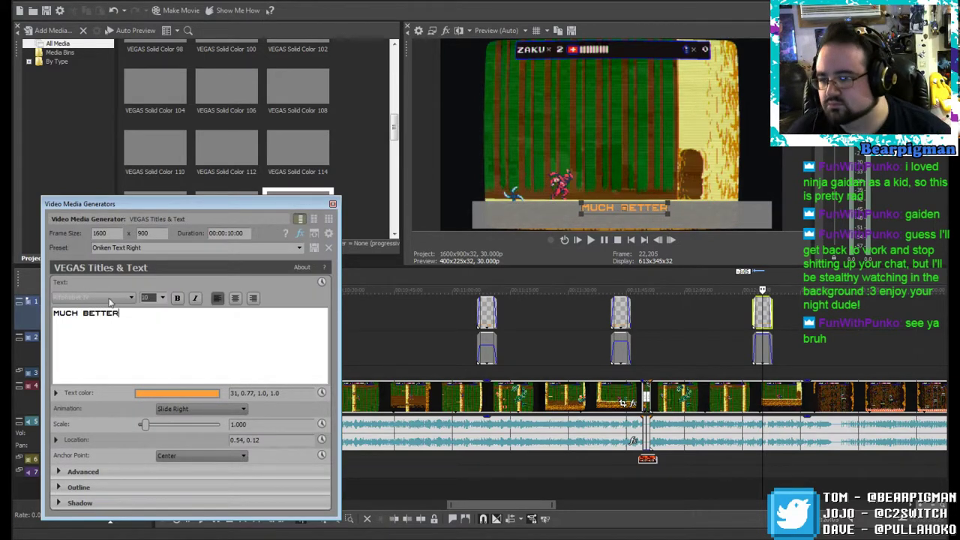
left_click(332, 204)
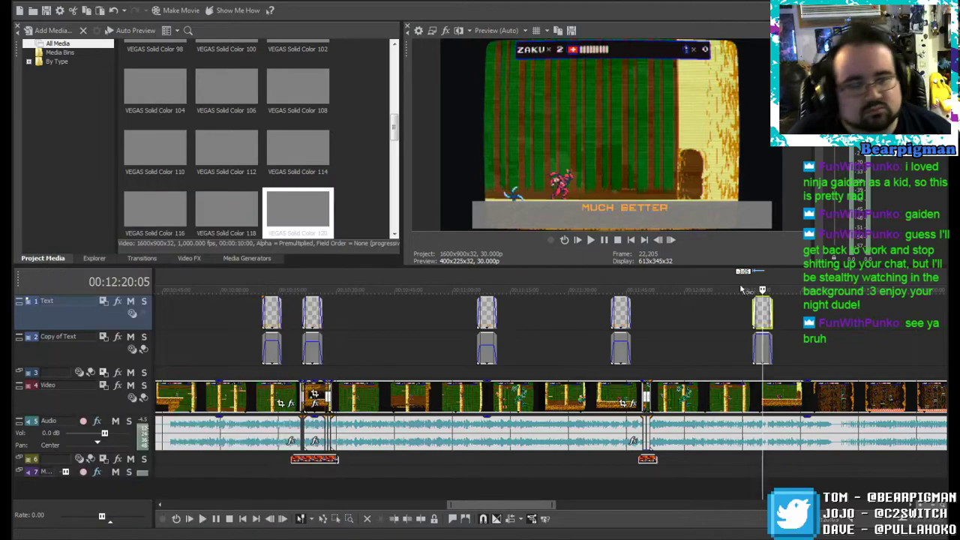
left_click_drag(762, 333, 763, 348)
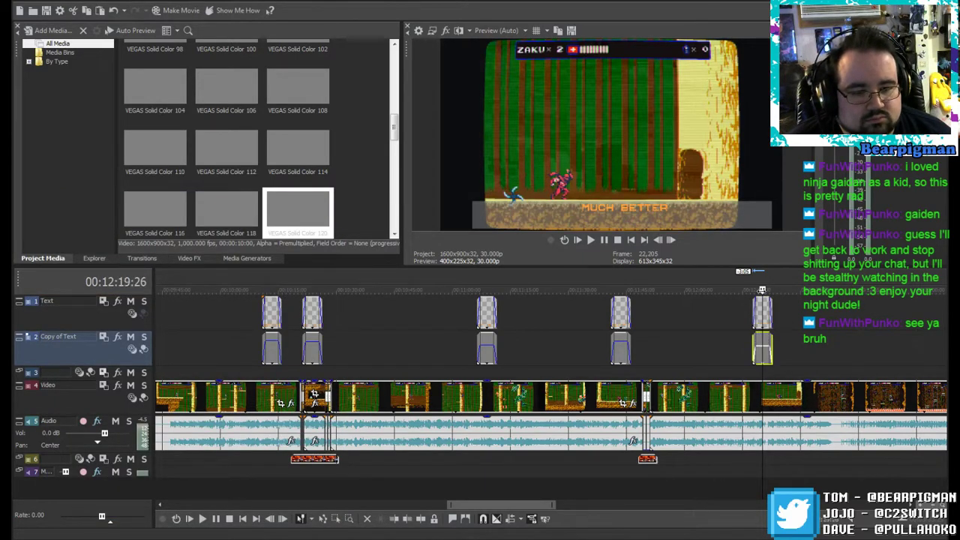
Step: Find the spot in the rising-fire section at 00:12:35:02 and paste the copied caption and backing there as a new copy of the source media
left_click_drag(762, 289, 844, 289)
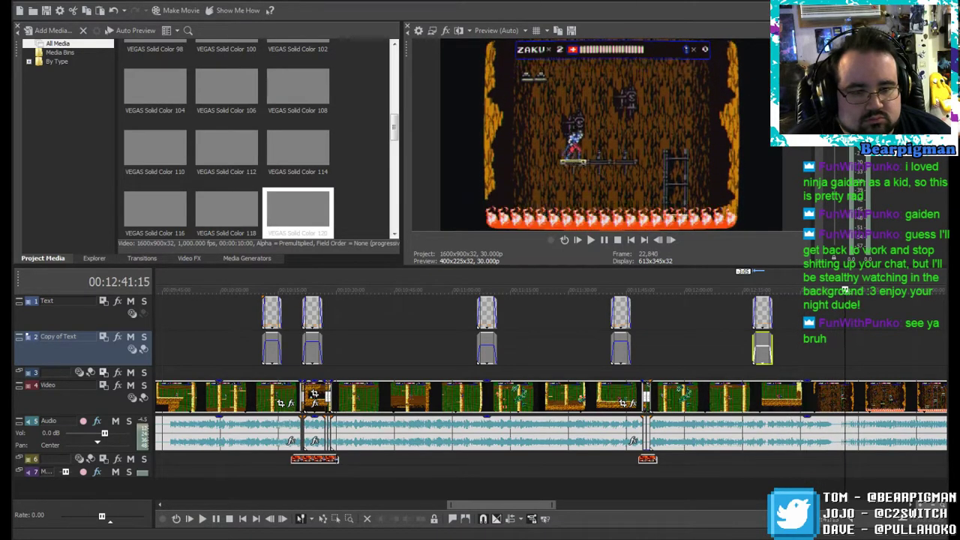
left_click_drag(516, 509, 571, 509)
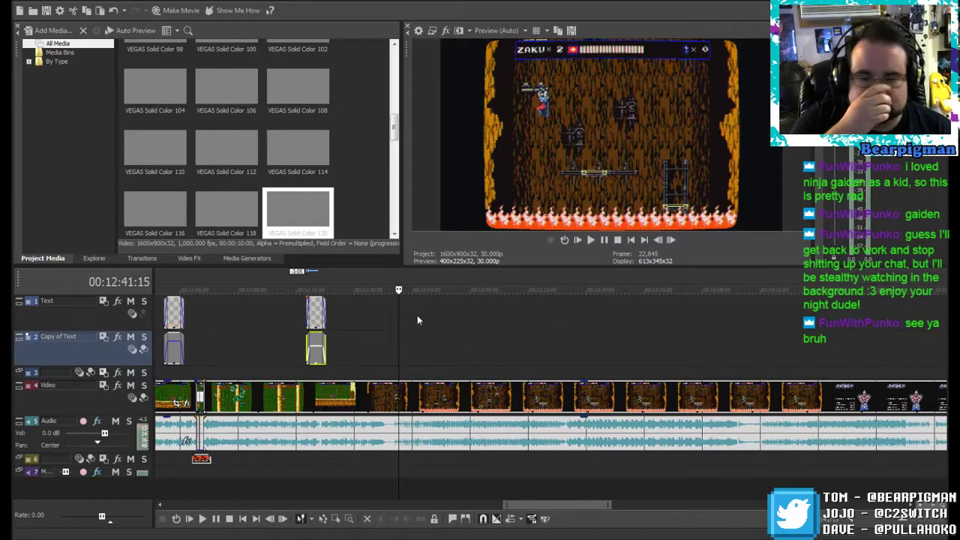
left_click_drag(398, 290, 378, 291)
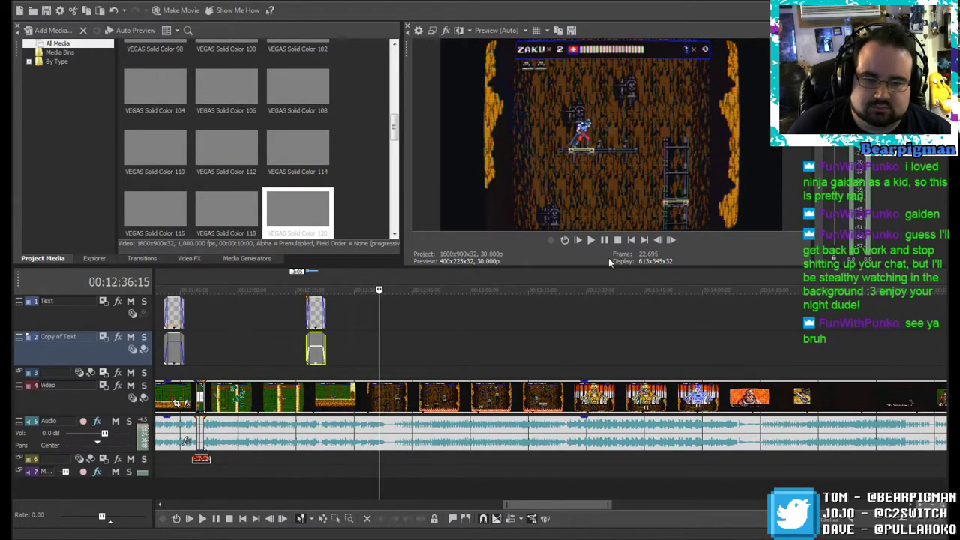
left_click(591, 239)
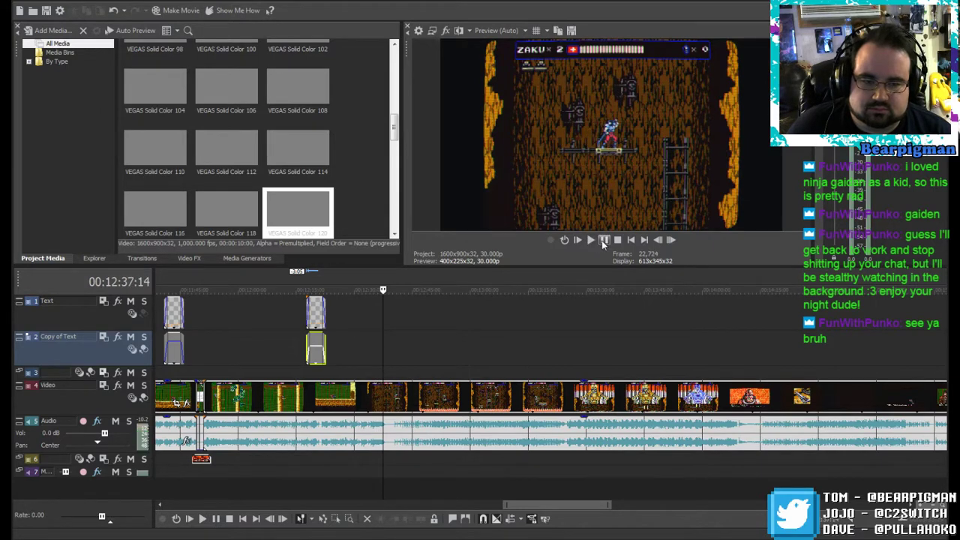
left_click_drag(383, 290, 372, 291)
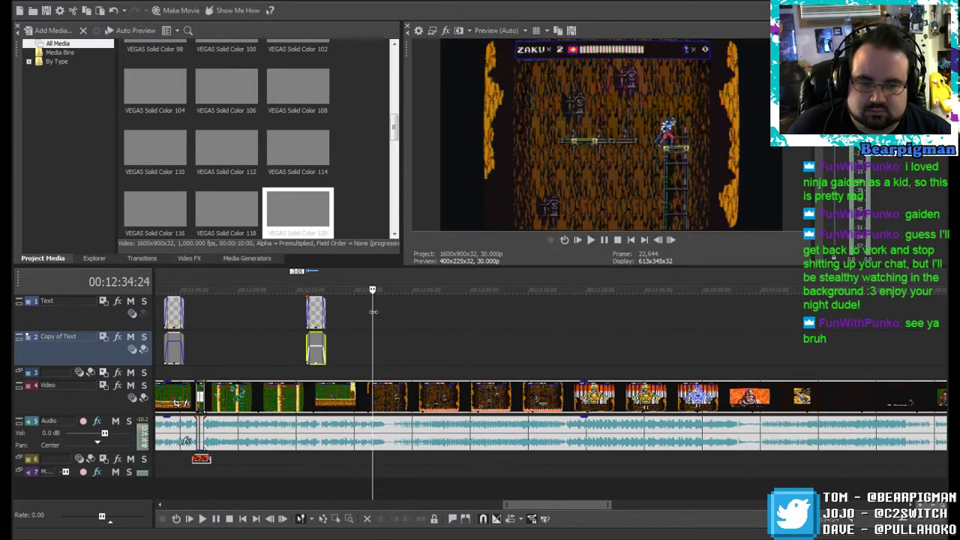
right_click(375, 313)
left_click(407, 320)
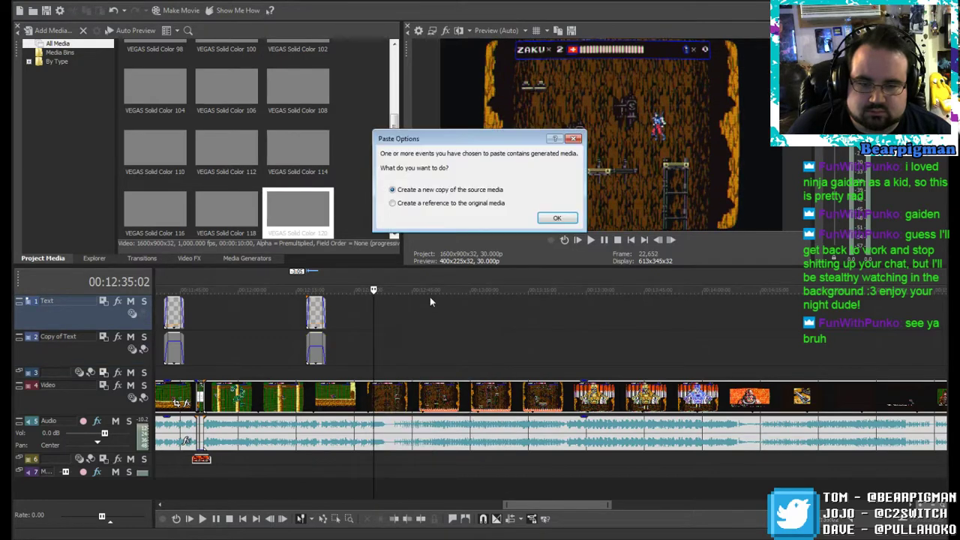
left_click(557, 218)
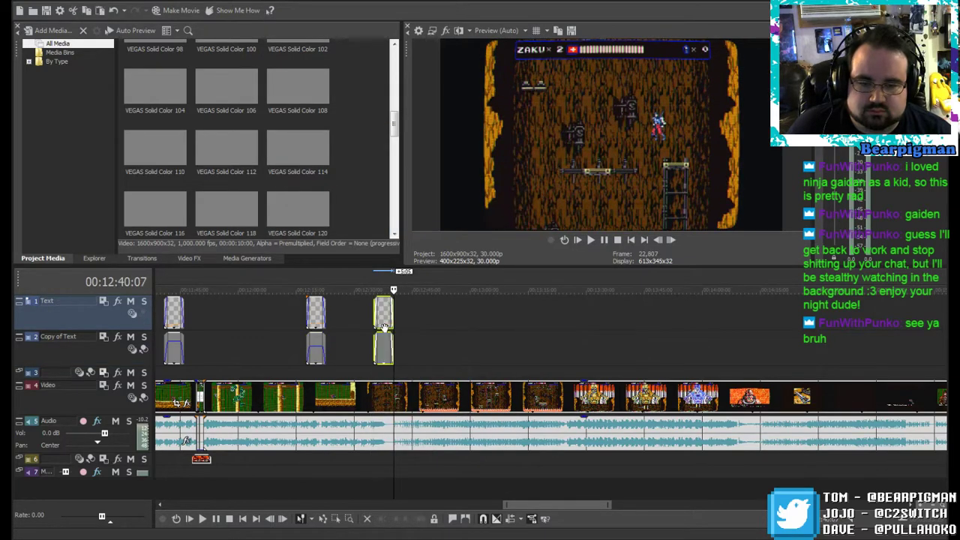
Step: Lower the opacity of the backing at 00:12:35:02 and replace its caption's text with "...UH OH"
left_click(428, 321)
left_click(382, 344)
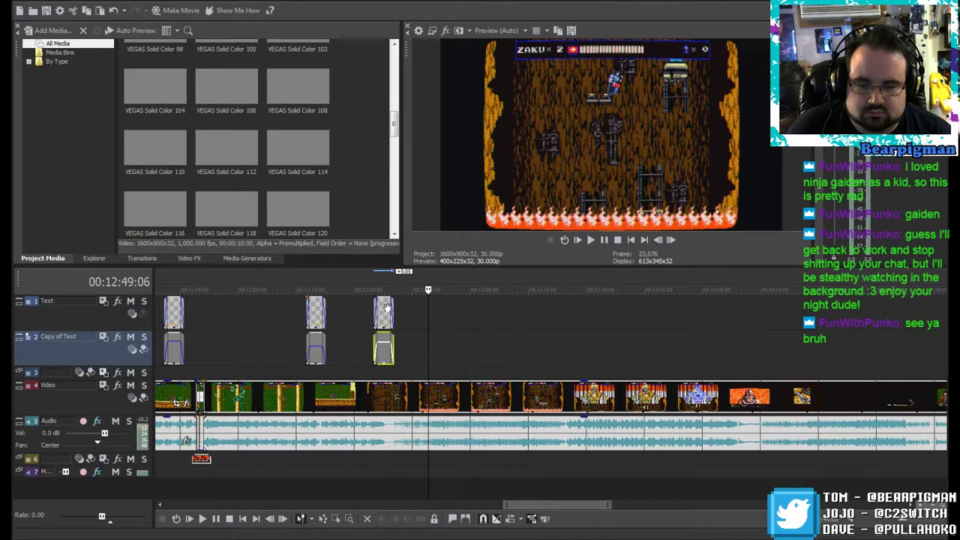
left_click(385, 309)
right_click(387, 306)
left_click(426, 56)
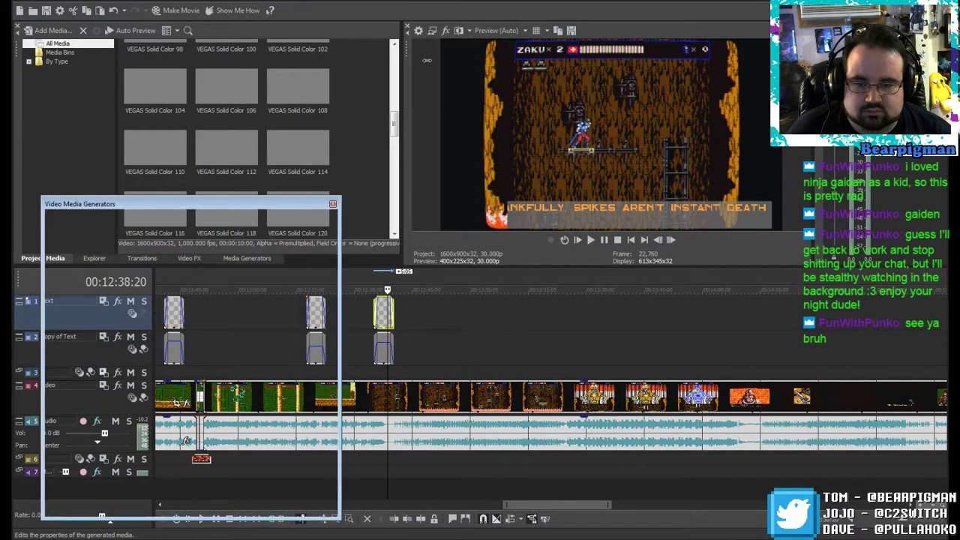
key("ctrl+a")
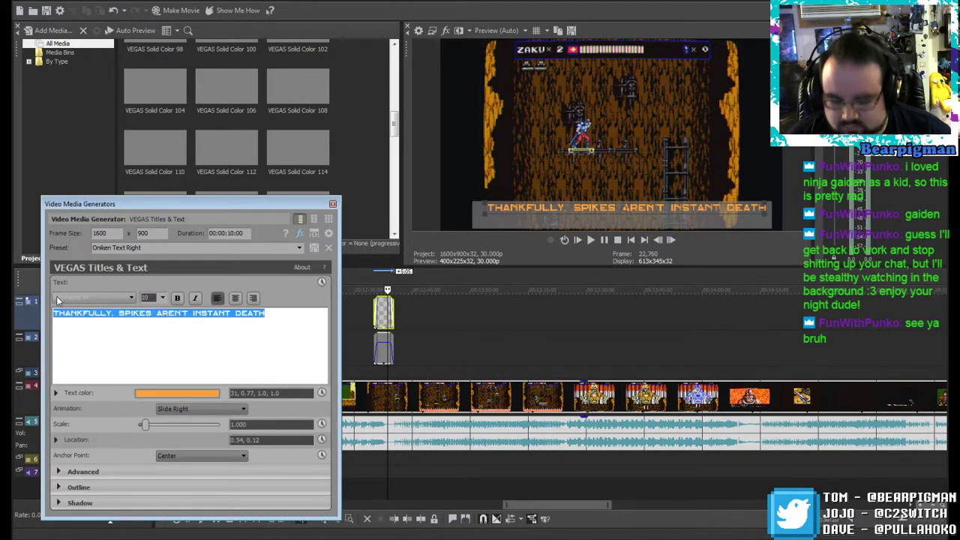
key("BackSpace")
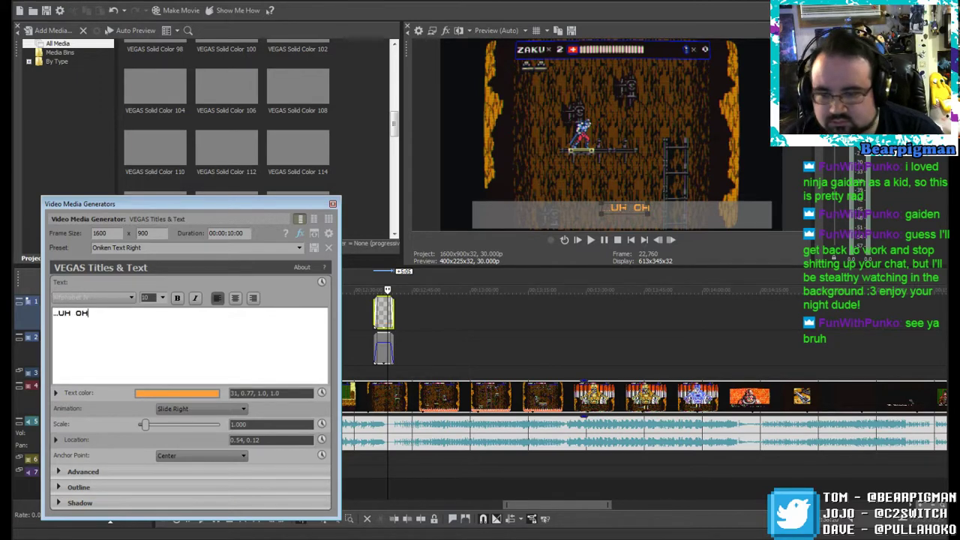
left_click(333, 204)
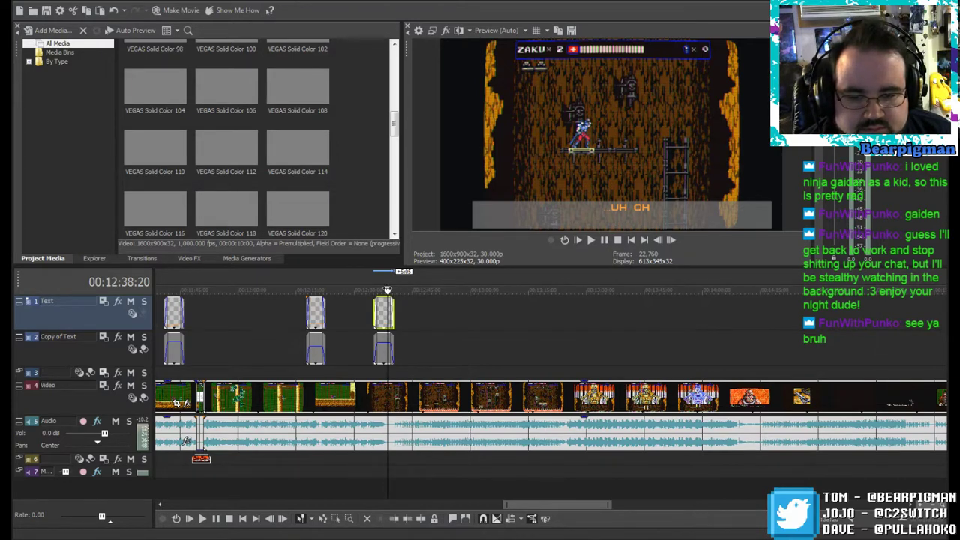
Step: Move on to the giant robot boss at 00:13:31:22 and paste the copied caption and backing as a new copy of the source media
left_click_drag(387, 291, 593, 293)
right_click(592, 311)
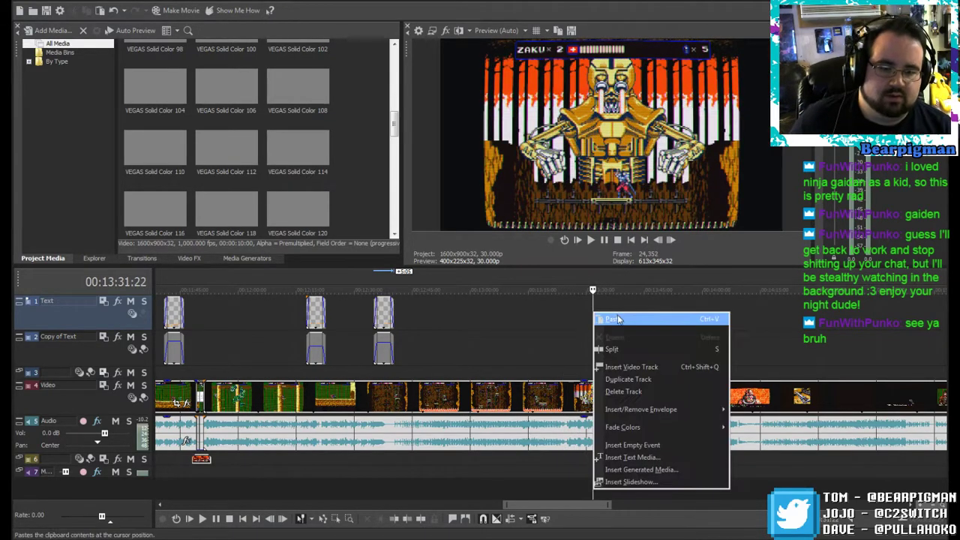
left_click(621, 318)
left_click(557, 218)
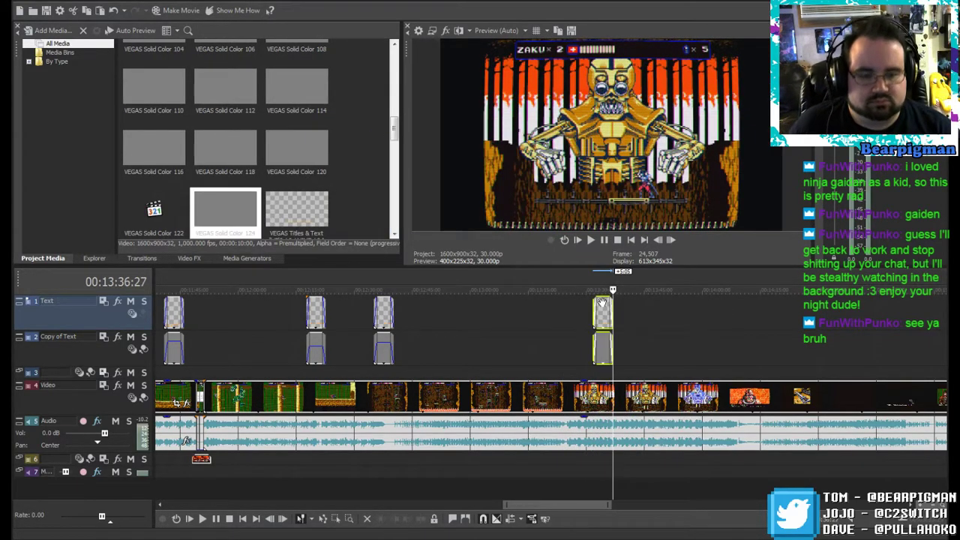
Step: Replace the boss caption's text with "MERCIFULLY, HE'S NOT THAT HARD." and "JUST HOP ON HIS HANDS AND SWING" on a second line
right_click(604, 307)
left_click(643, 56)
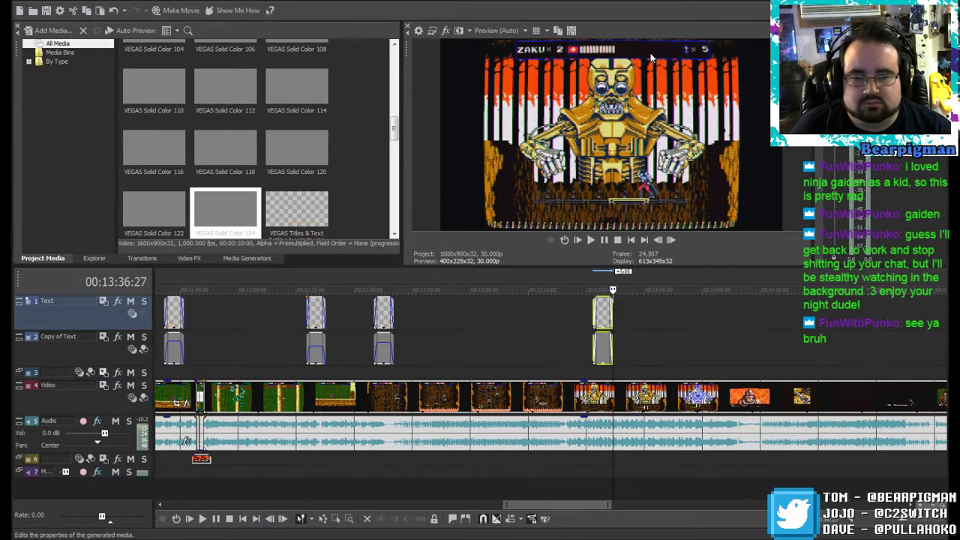
key("ctrl+a")
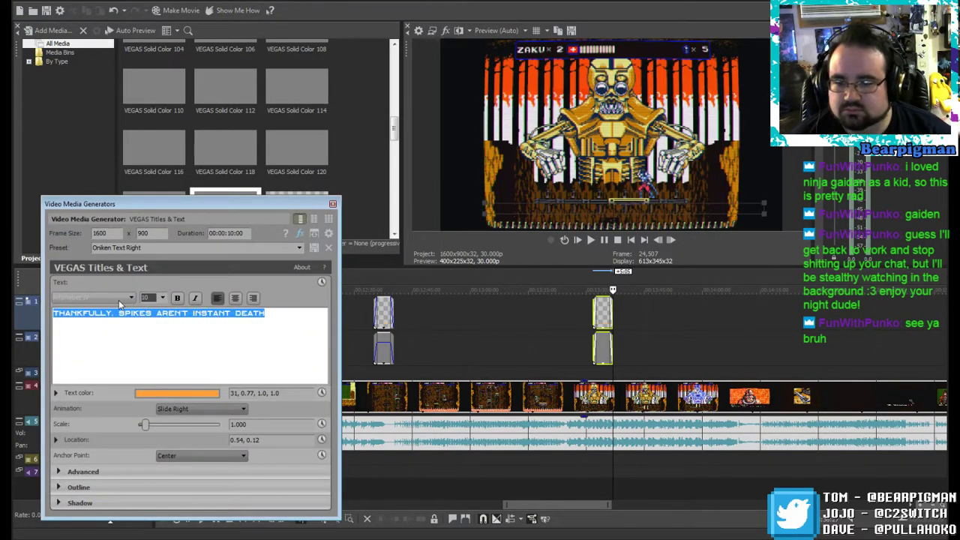
type("MERCIFULLY, HE'S NOT THAT HARD.")
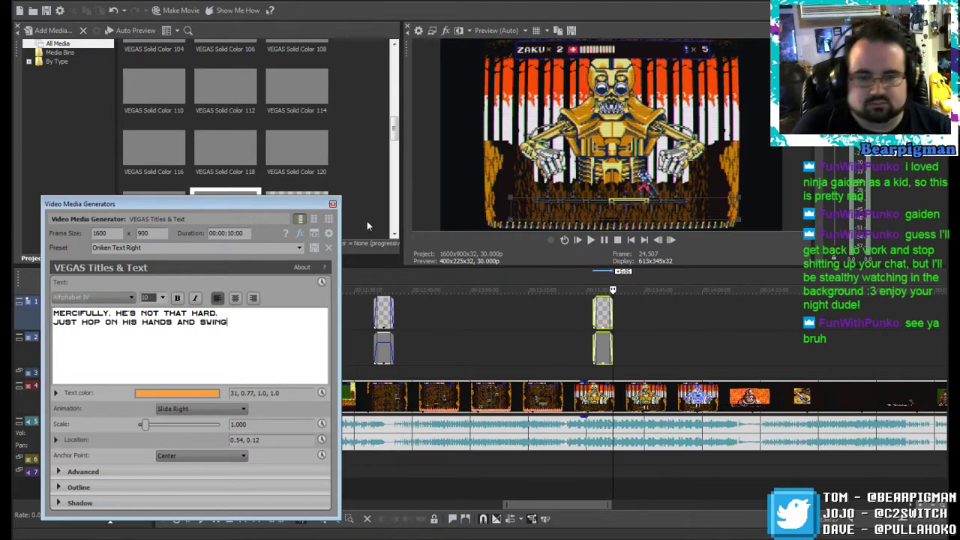
left_click(332, 204)
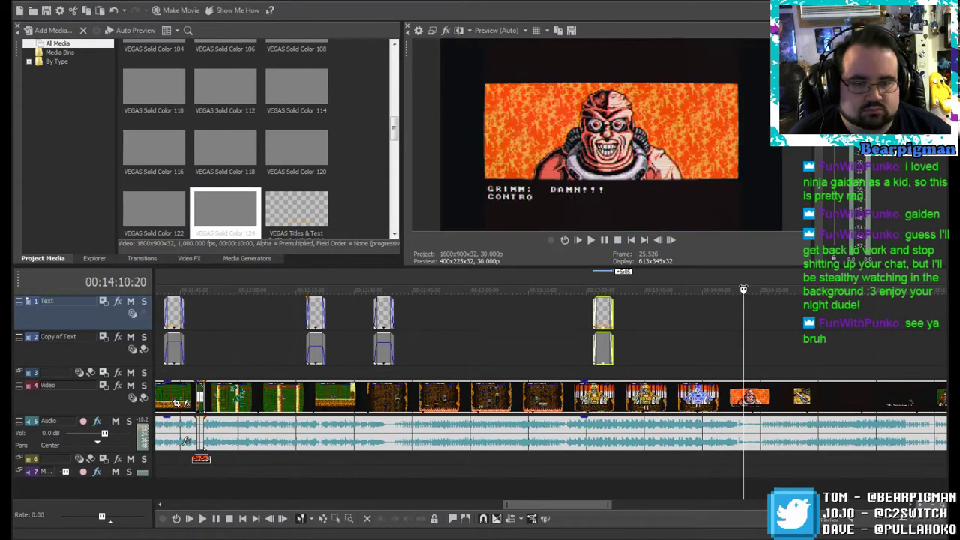
Step: Go to the boss's defeat at 00:14:05:06 and paste the copied caption and backing there as a new copy of the source media
left_click_drag(737, 290, 719, 289)
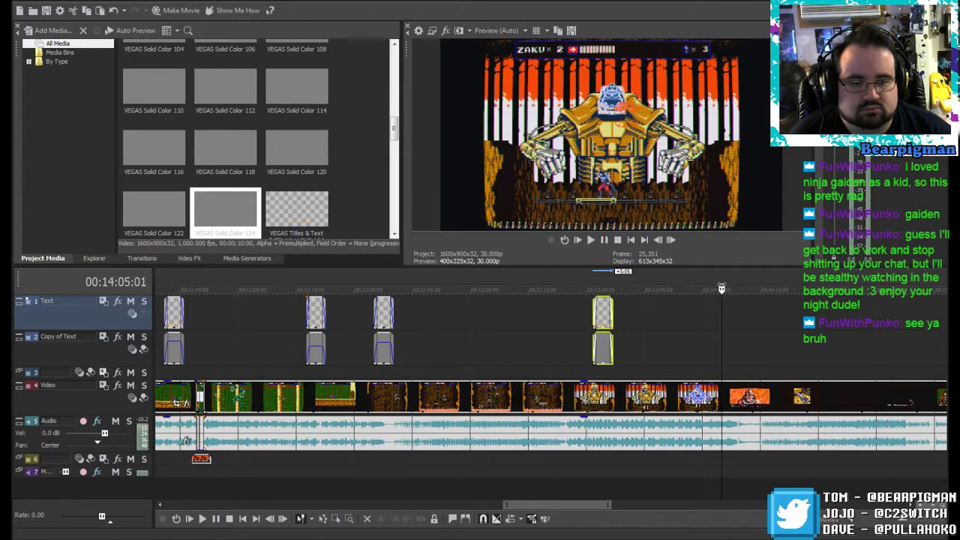
left_click(722, 307)
right_click(722, 305)
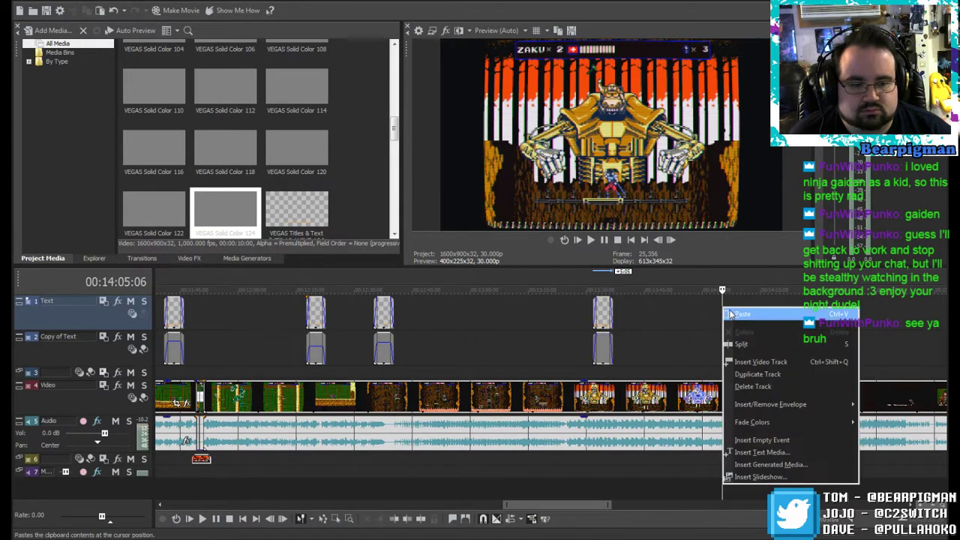
left_click(736, 312)
left_click(557, 218)
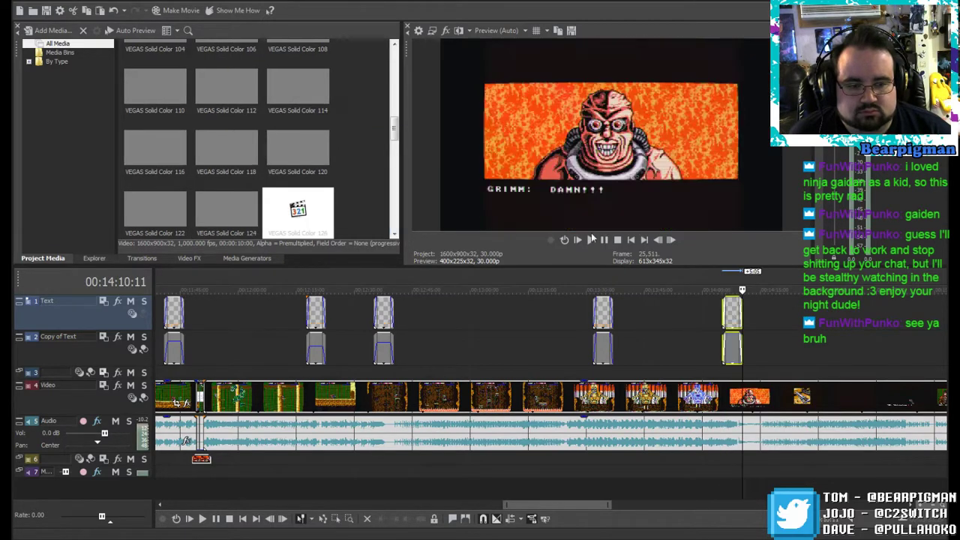
Step: Lower the opacity of the backings under the captions at 00:14:05:06 and 00:13:31:22 so the footage shows through
left_click(755, 320)
left_click_drag(733, 334, 733, 350)
left_click_drag(605, 338, 605, 348)
Step: Replace the text of the boss-defeat caption with "HE GOES DOWN QUICK" and "THANK FUCKING GOD" on a second line
right_click(731, 306)
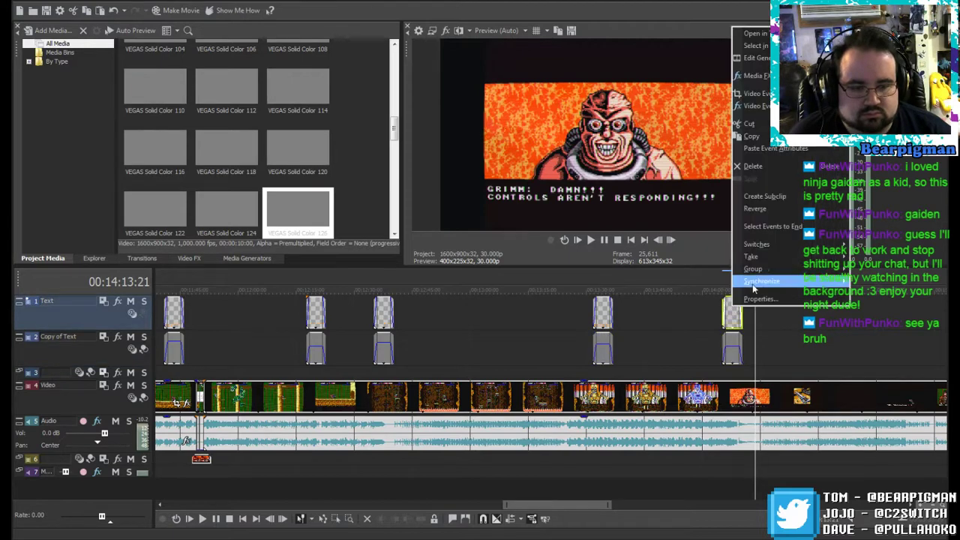
left_click(750, 58)
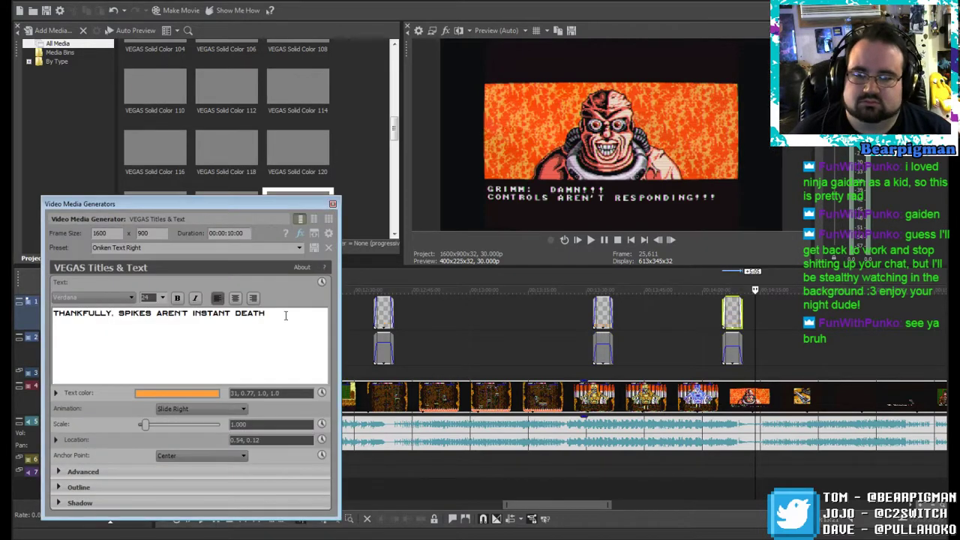
left_click_drag(267, 313, 86, 300)
type("HE GOES DOWN QUICK")
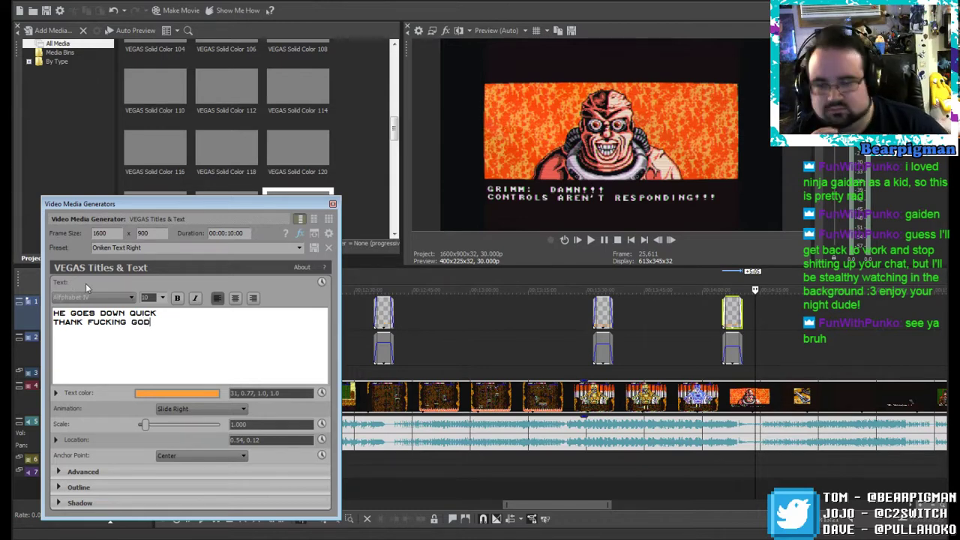
left_click(333, 204)
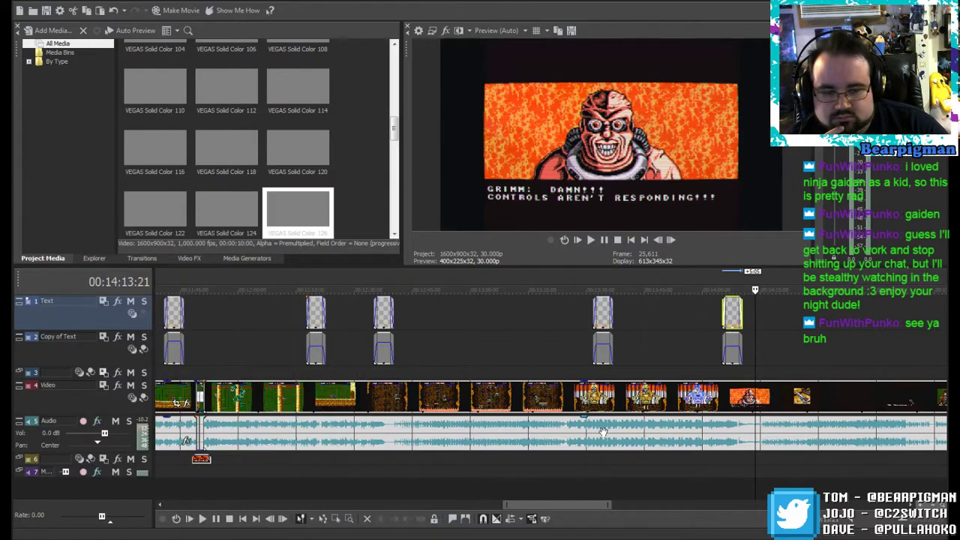
Step: Go to the Mission 4 completed screen at 00:15:52:24 and paste the copied caption and backing as a new copy of the source media
left_click_drag(545, 504, 594, 505)
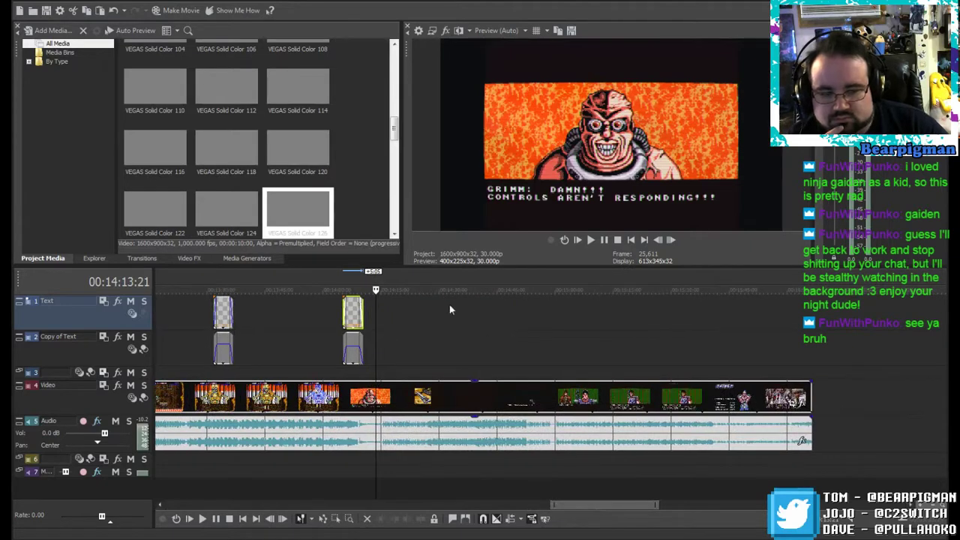
left_click_drag(380, 287, 758, 289)
right_click(757, 303)
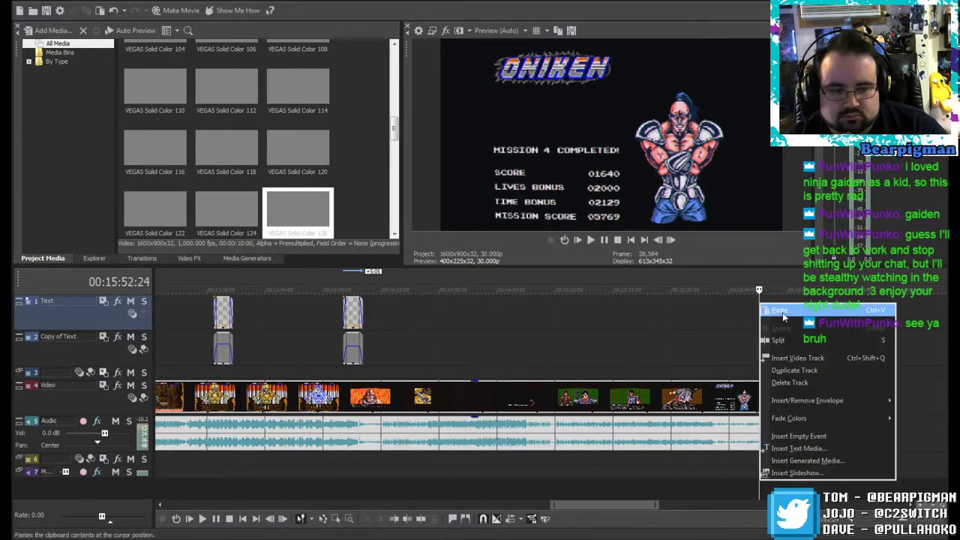
left_click(780, 308)
left_click(571, 219)
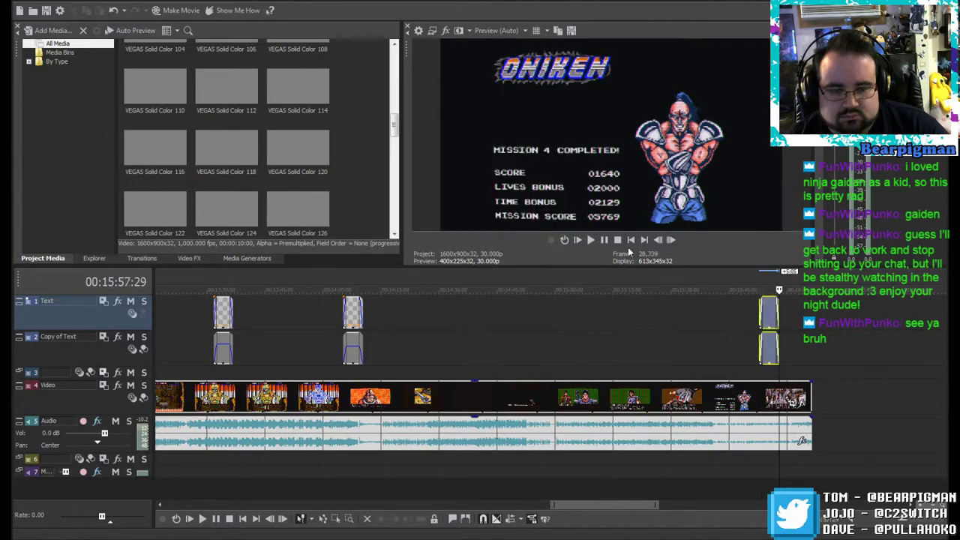
Step: Replace the mission-completed caption's text with "NEXT TIME, SHIT GETS EVEN MORE REAL" and "THANKS FOR WATCHING" on a second line
right_click(769, 309)
left_click(794, 299)
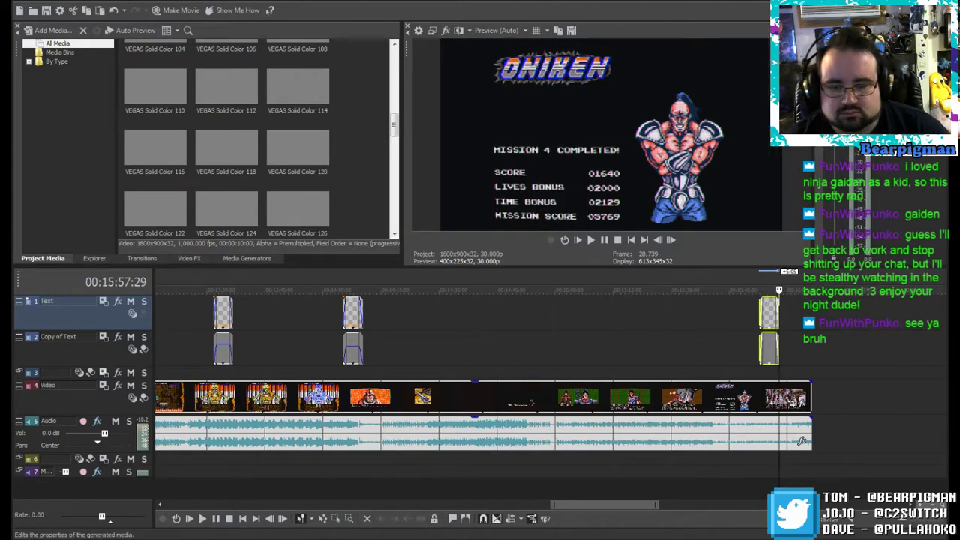
left_click_drag(271, 315, 117, 315)
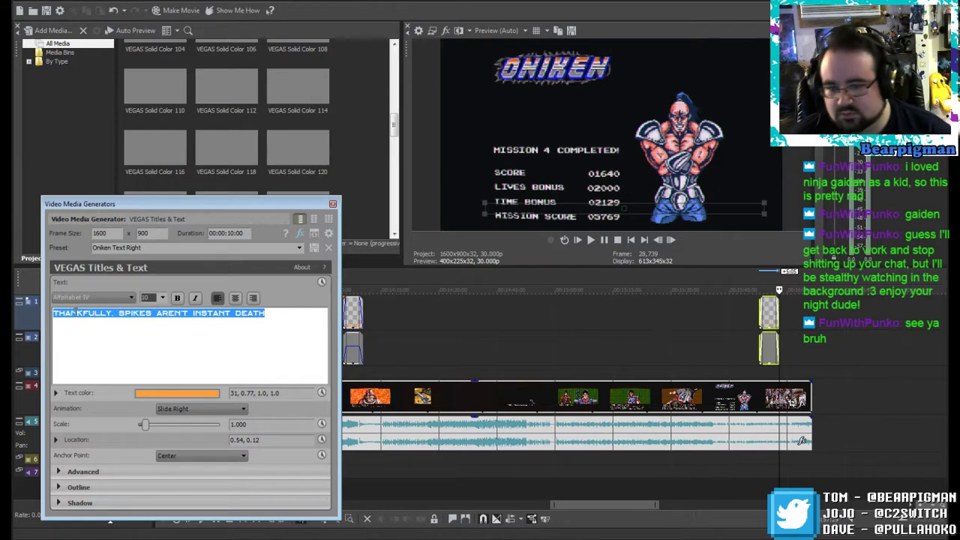
type("NEXT TIME, SHIT GETS EVEN MO")
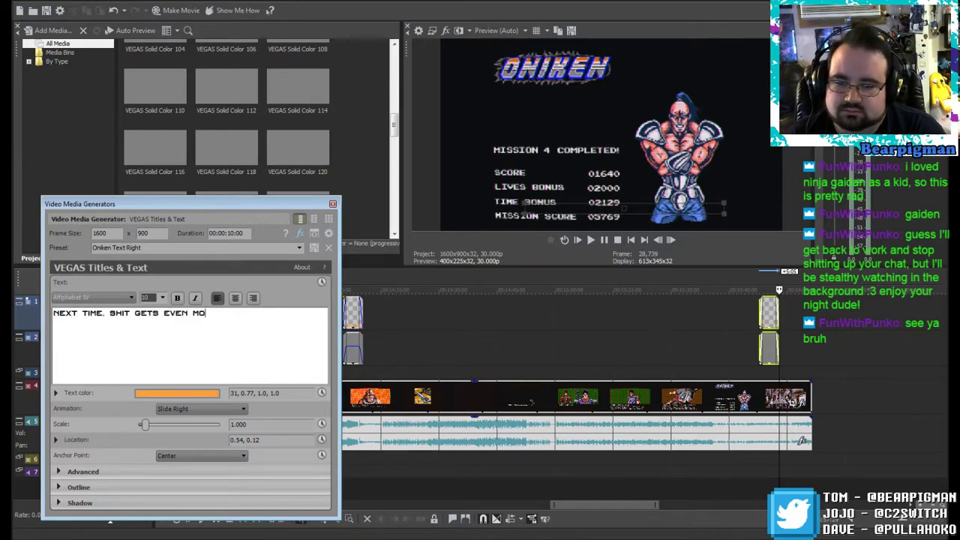
type("THANKS FOR WATCHING")
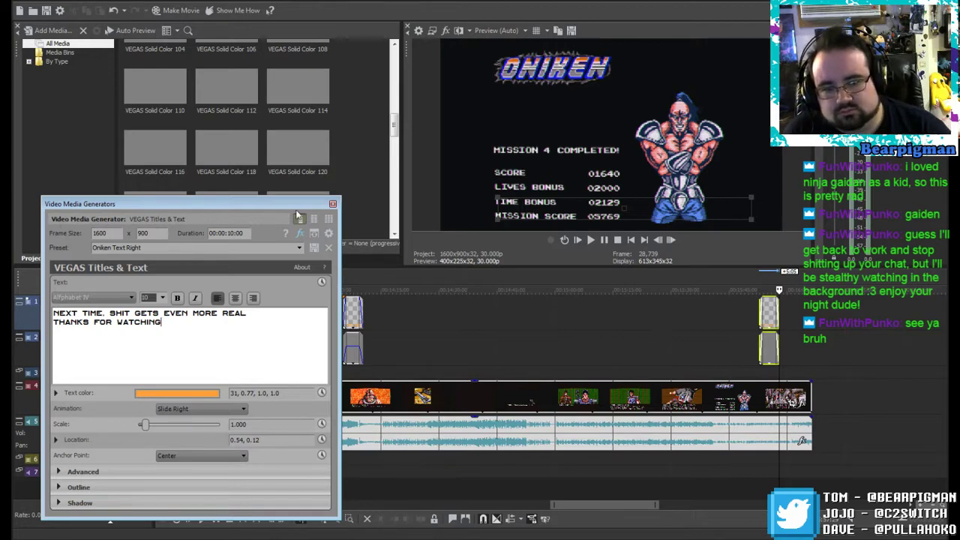
left_click(332, 204)
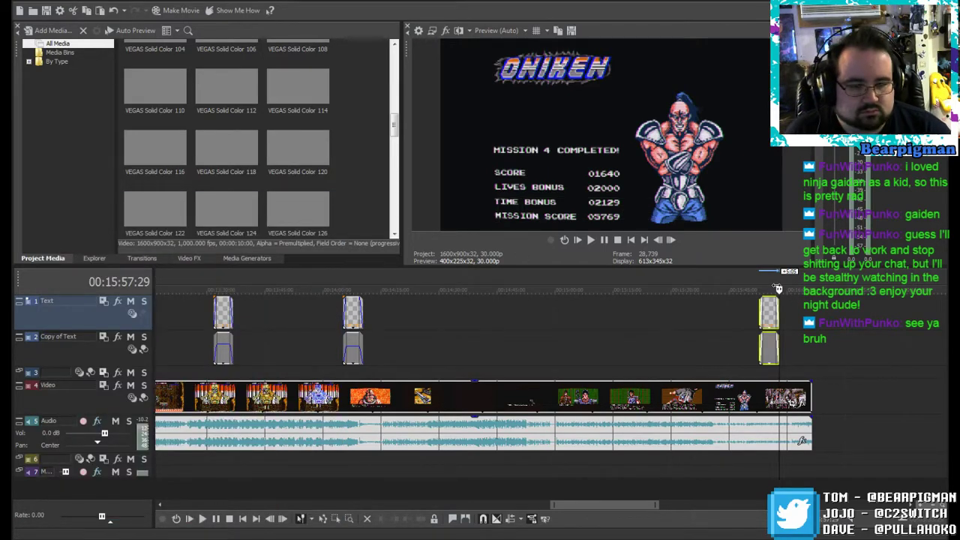
Step: Play the footage from 00:15:51:20 through the closing caption to check its timing and placement
left_click_drag(777, 288, 754, 290)
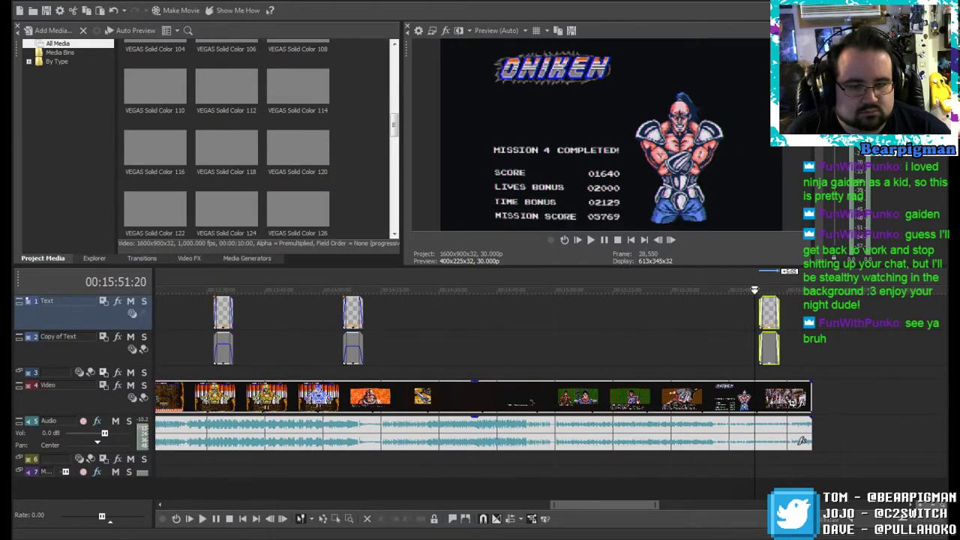
left_click(590, 240)
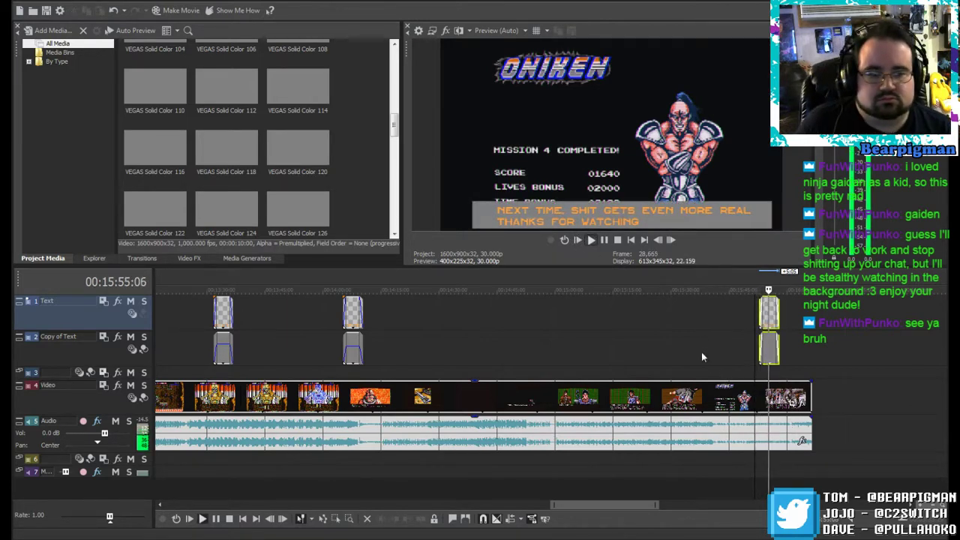
left_click(604, 239)
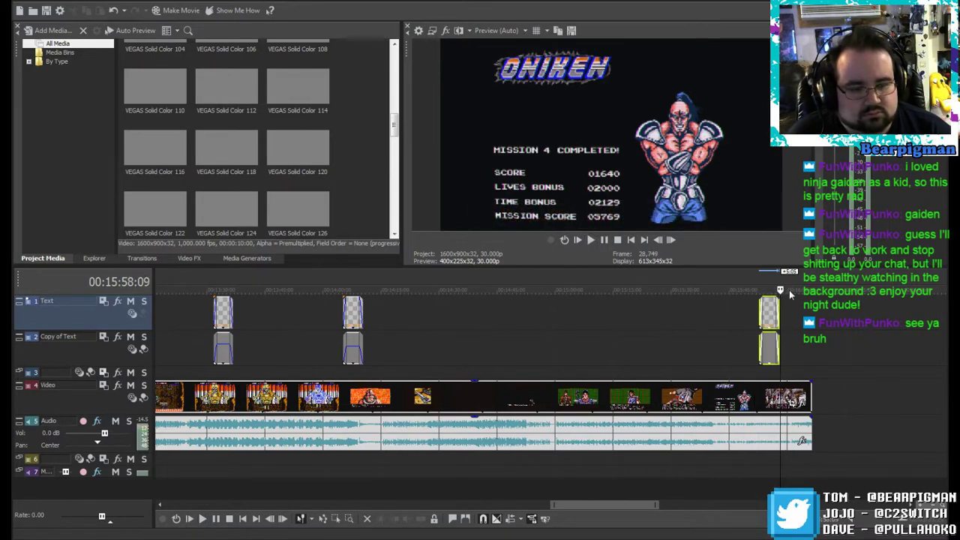
Step: Trim the end of the final video and audio clips to the closing caption's end at 00:15:57:29
left_click_drag(780, 291, 781, 289)
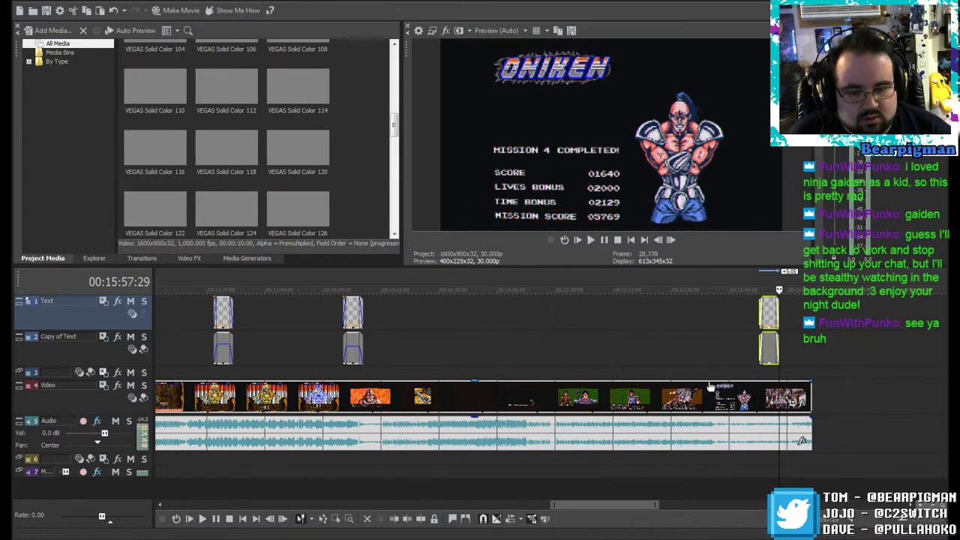
left_click(854, 350)
left_click_drag(853, 288, 779, 290)
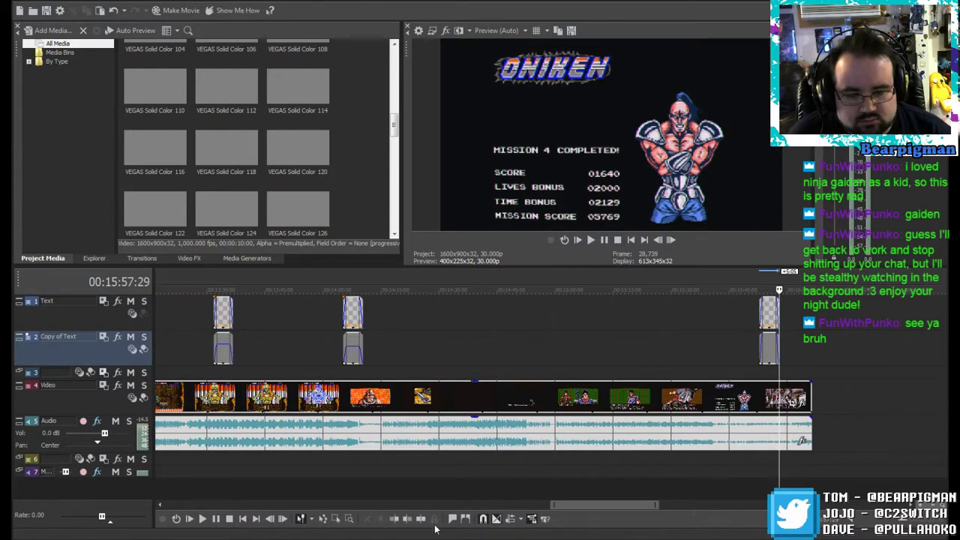
left_click(405, 518)
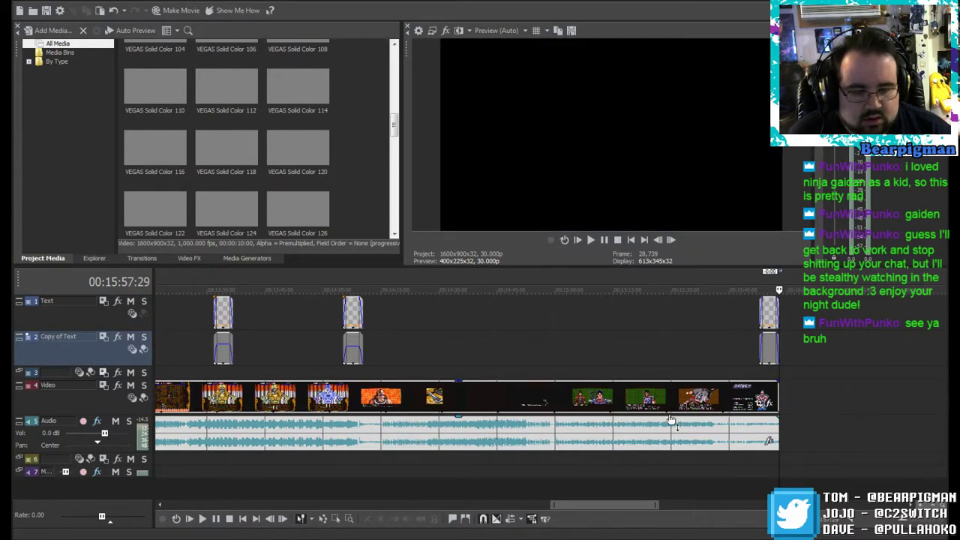
Step: Add matching fade-outs to the end of the last video and audio clips, with the video fade about 00:00:03:14 long
left_click(769, 384)
left_click_drag(770, 385, 766, 386)
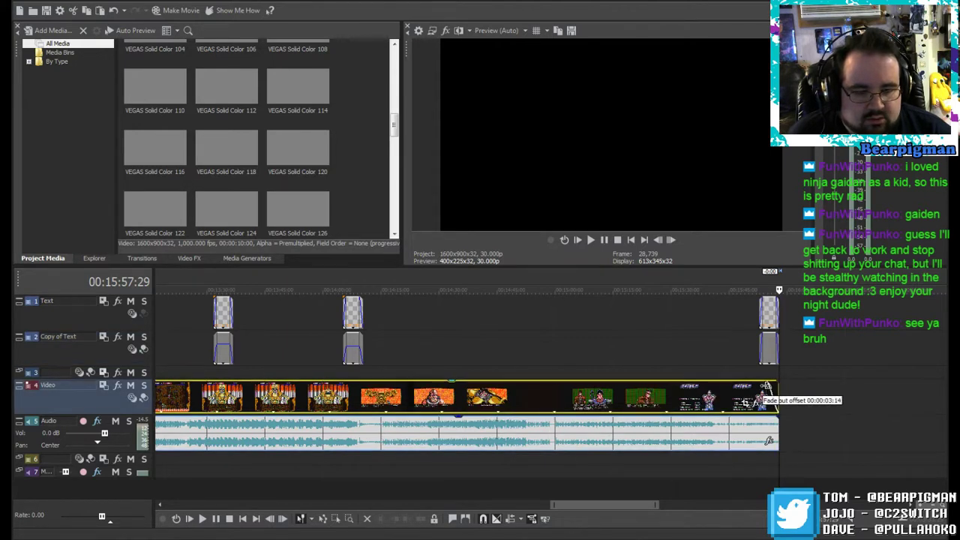
left_click_drag(779, 417, 766, 418)
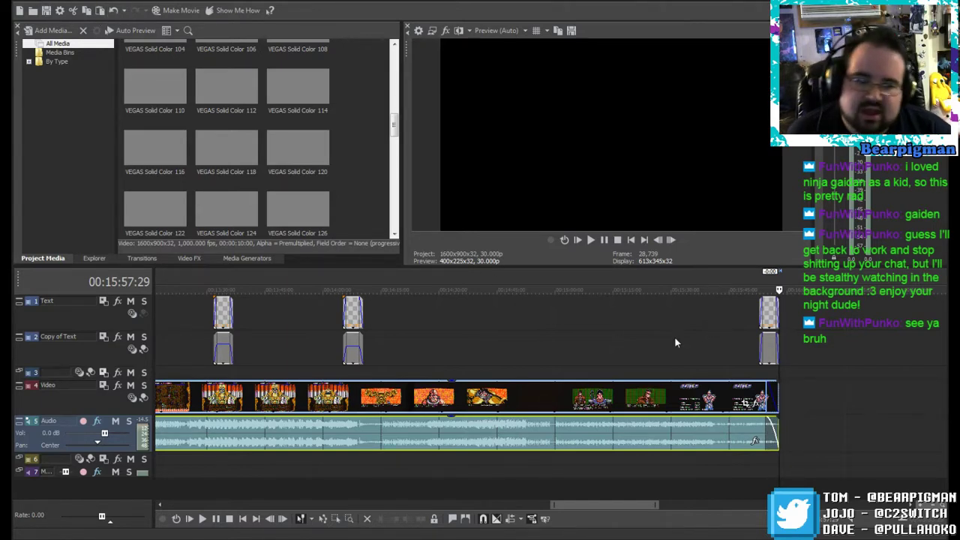
Step: Play the ending from 00:15:52:24 to check how the footage fades out beneath the closing caption
scroll(611, 384, "down", 6)
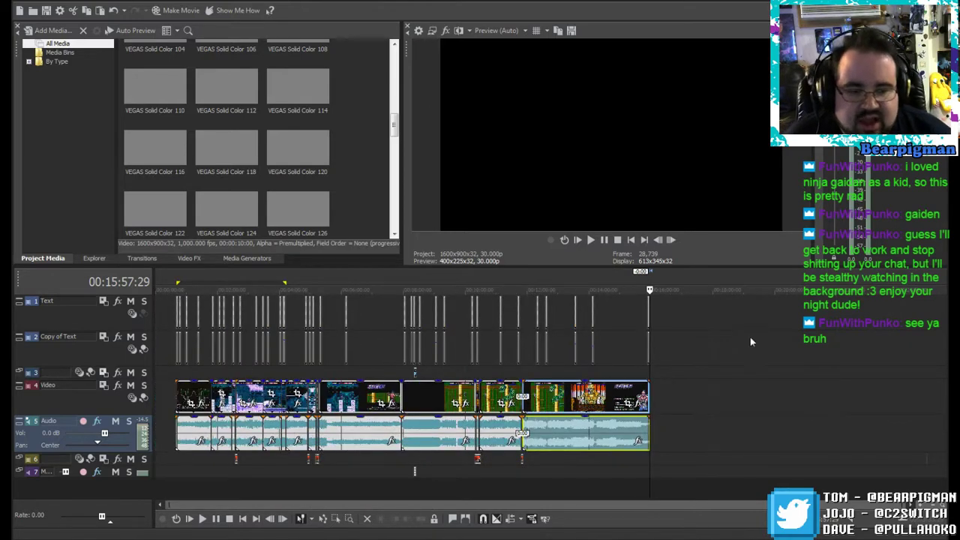
left_click(646, 305)
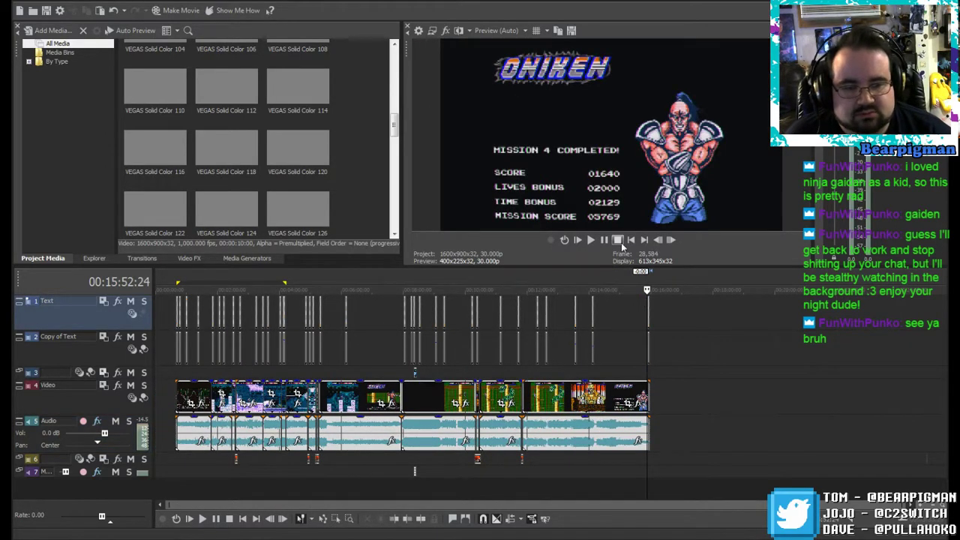
left_click(591, 240)
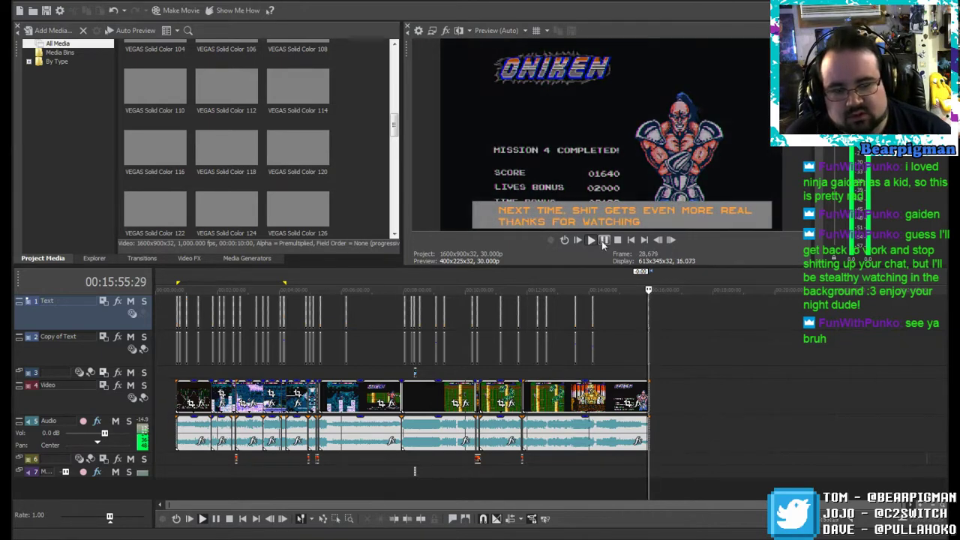
left_click(603, 241)
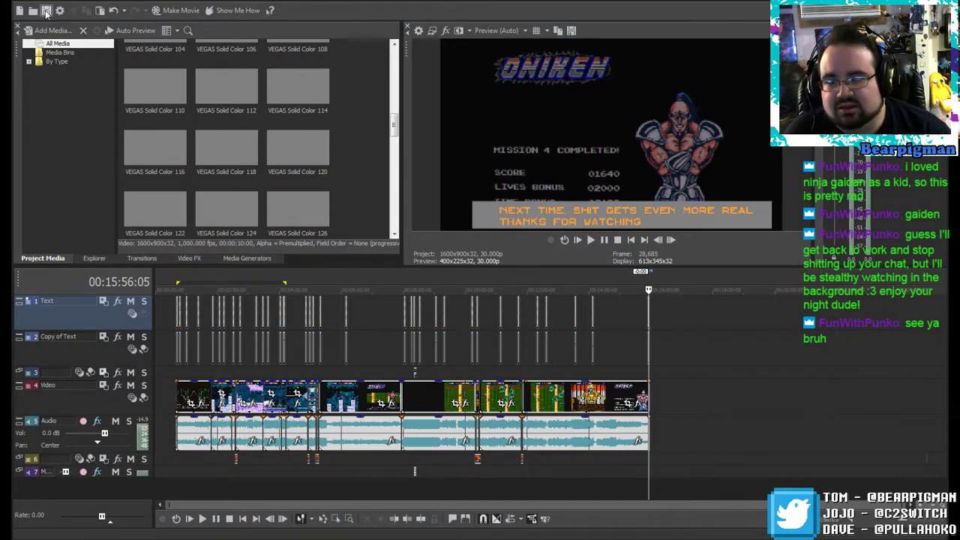
Step: Save the project, return to the start of the project media list and minimize the editor to the desktop
left_click(47, 13)
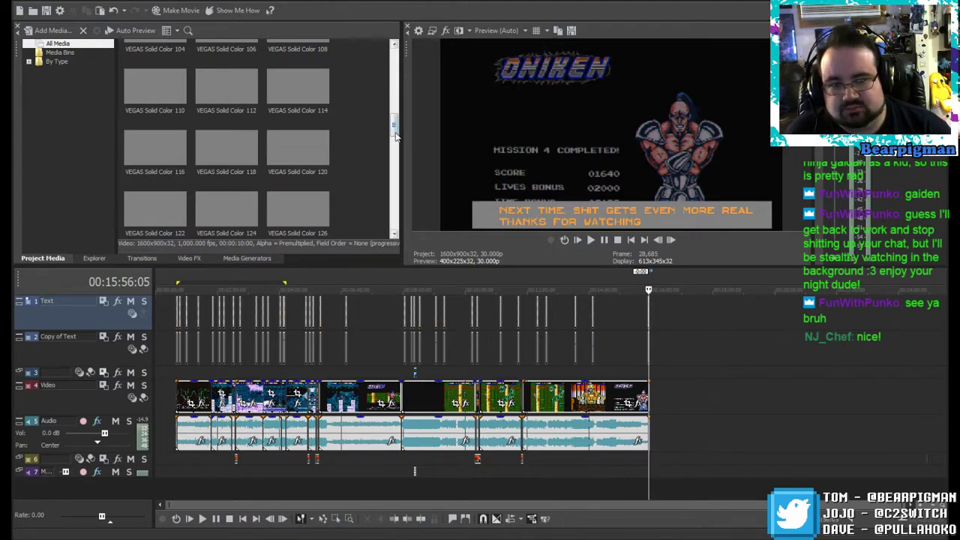
left_click_drag(396, 136, 410, 88)
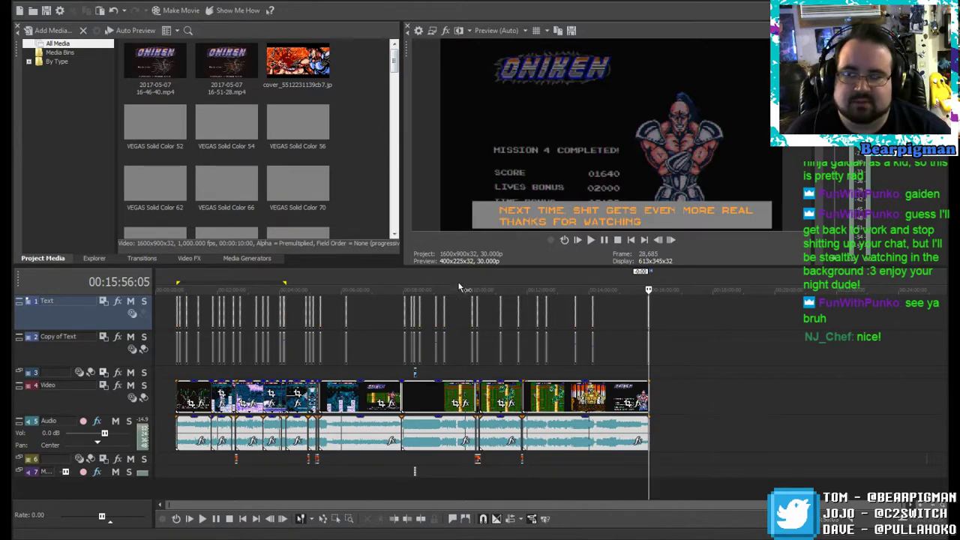
left_click(894, 1)
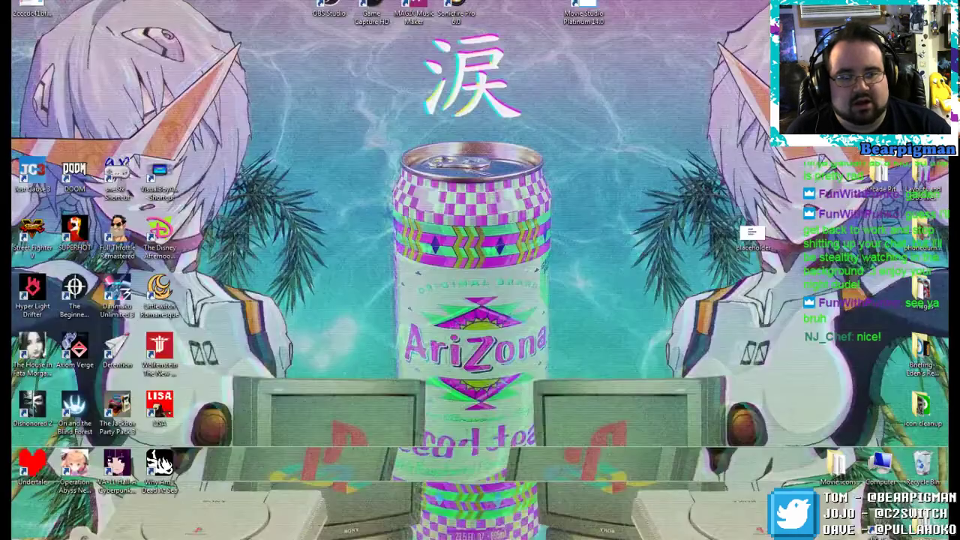